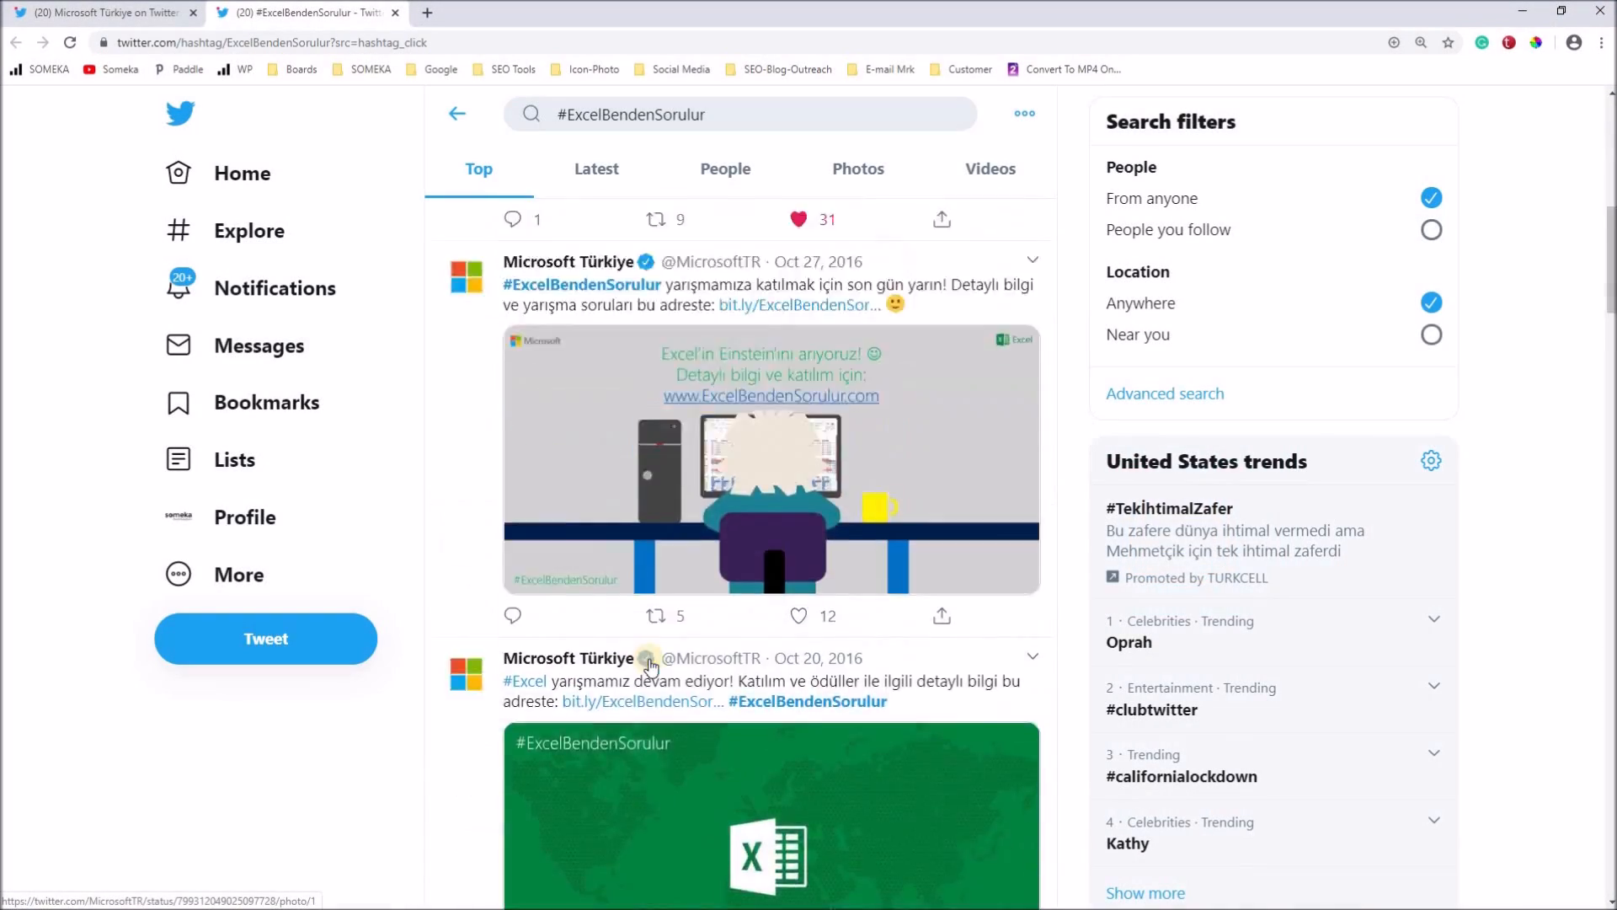
pyautogui.scroll(5, 537, 616)
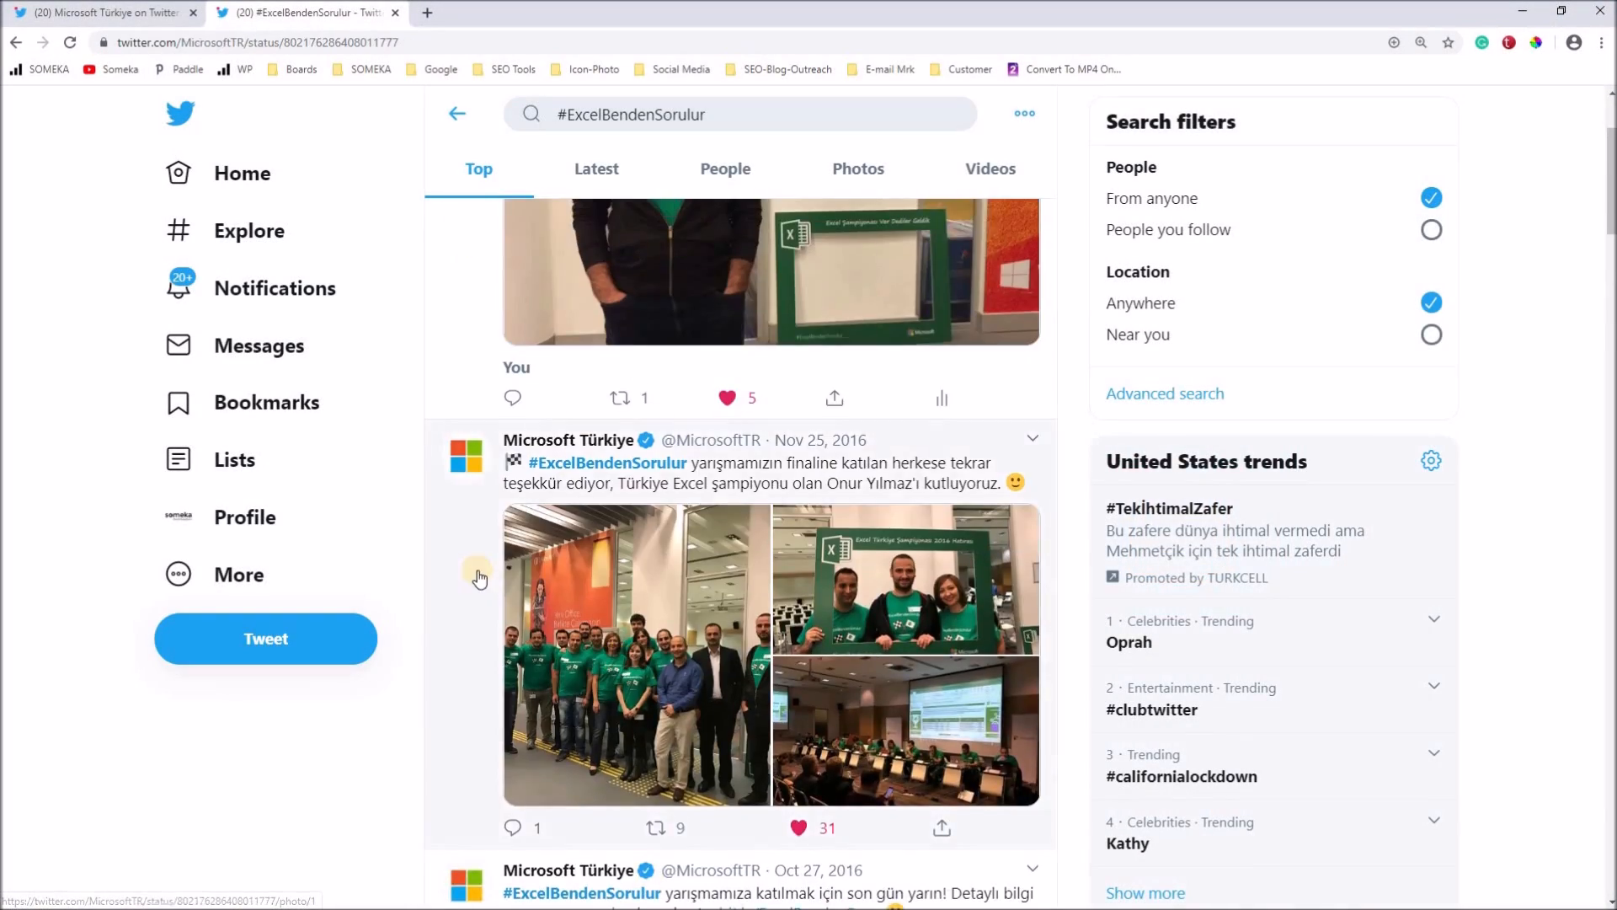
pyautogui.click(472, 570)
pyautogui.click(935, 474)
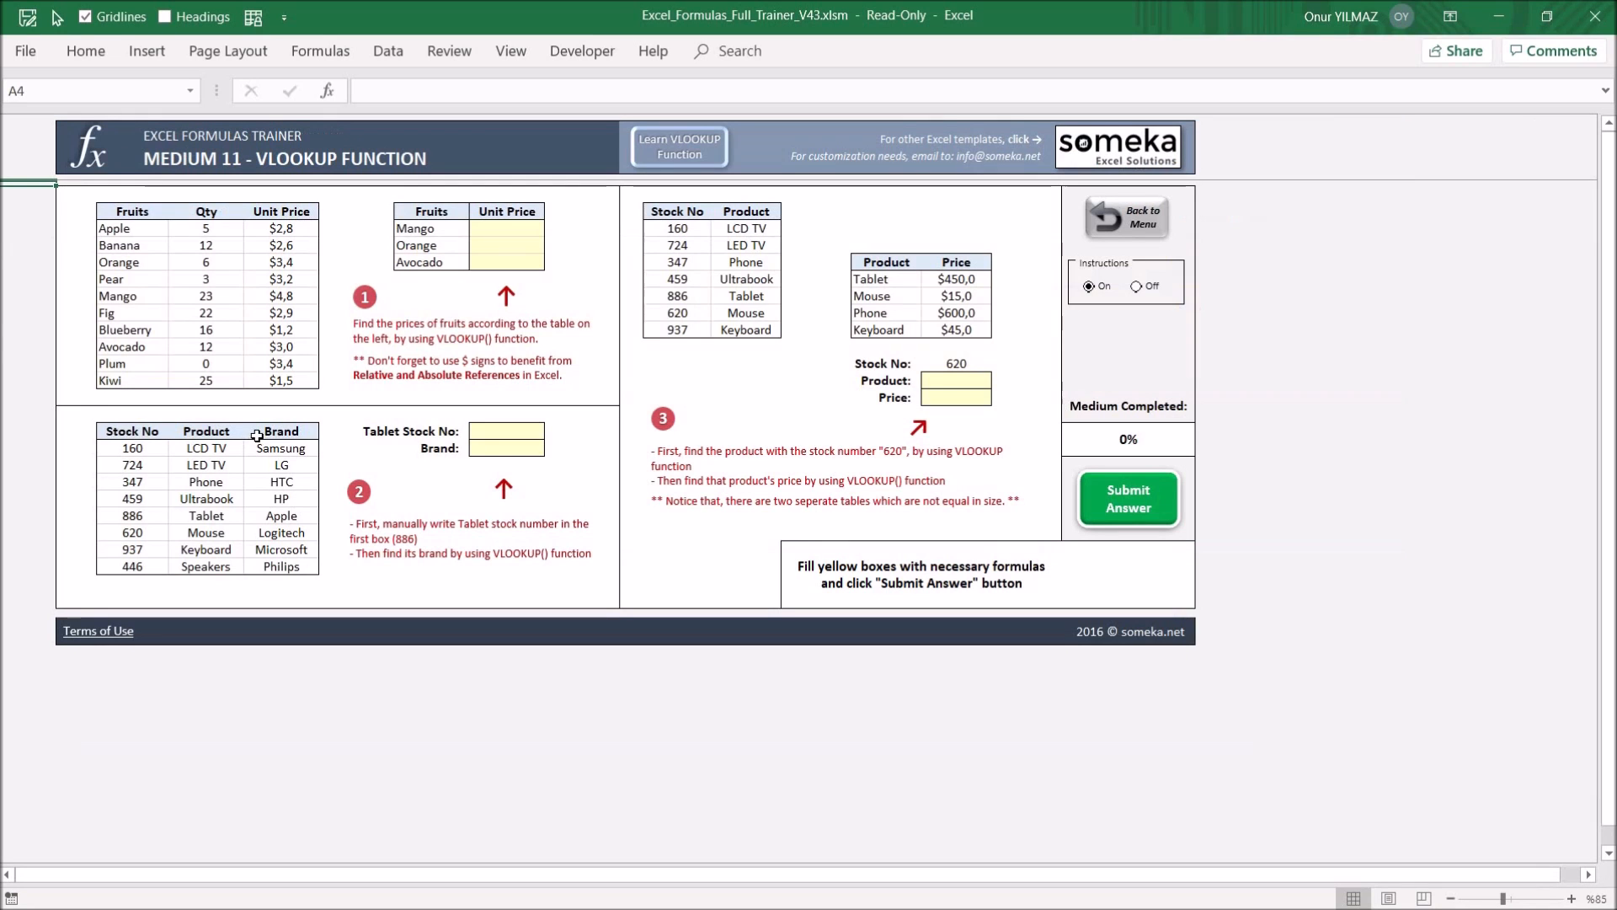
# Open the beginner SUM exercise and total the Numbers 1 table with =SUM(D7:D16) in its yellow Sum cell
pyautogui.click(1095, 232)
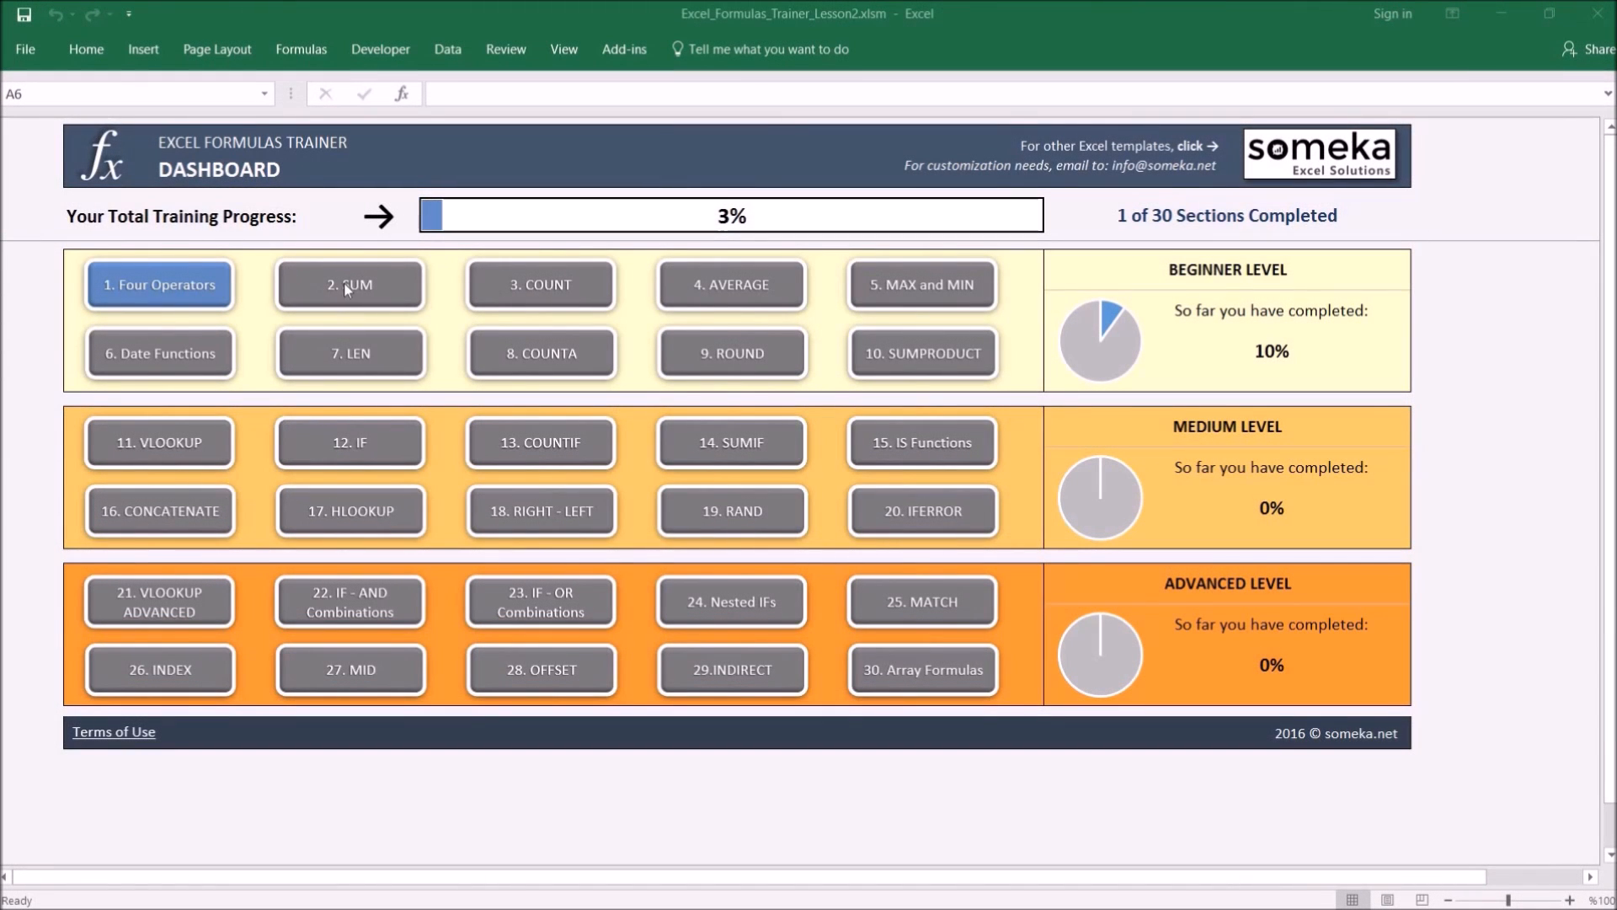
pyautogui.click(362, 284)
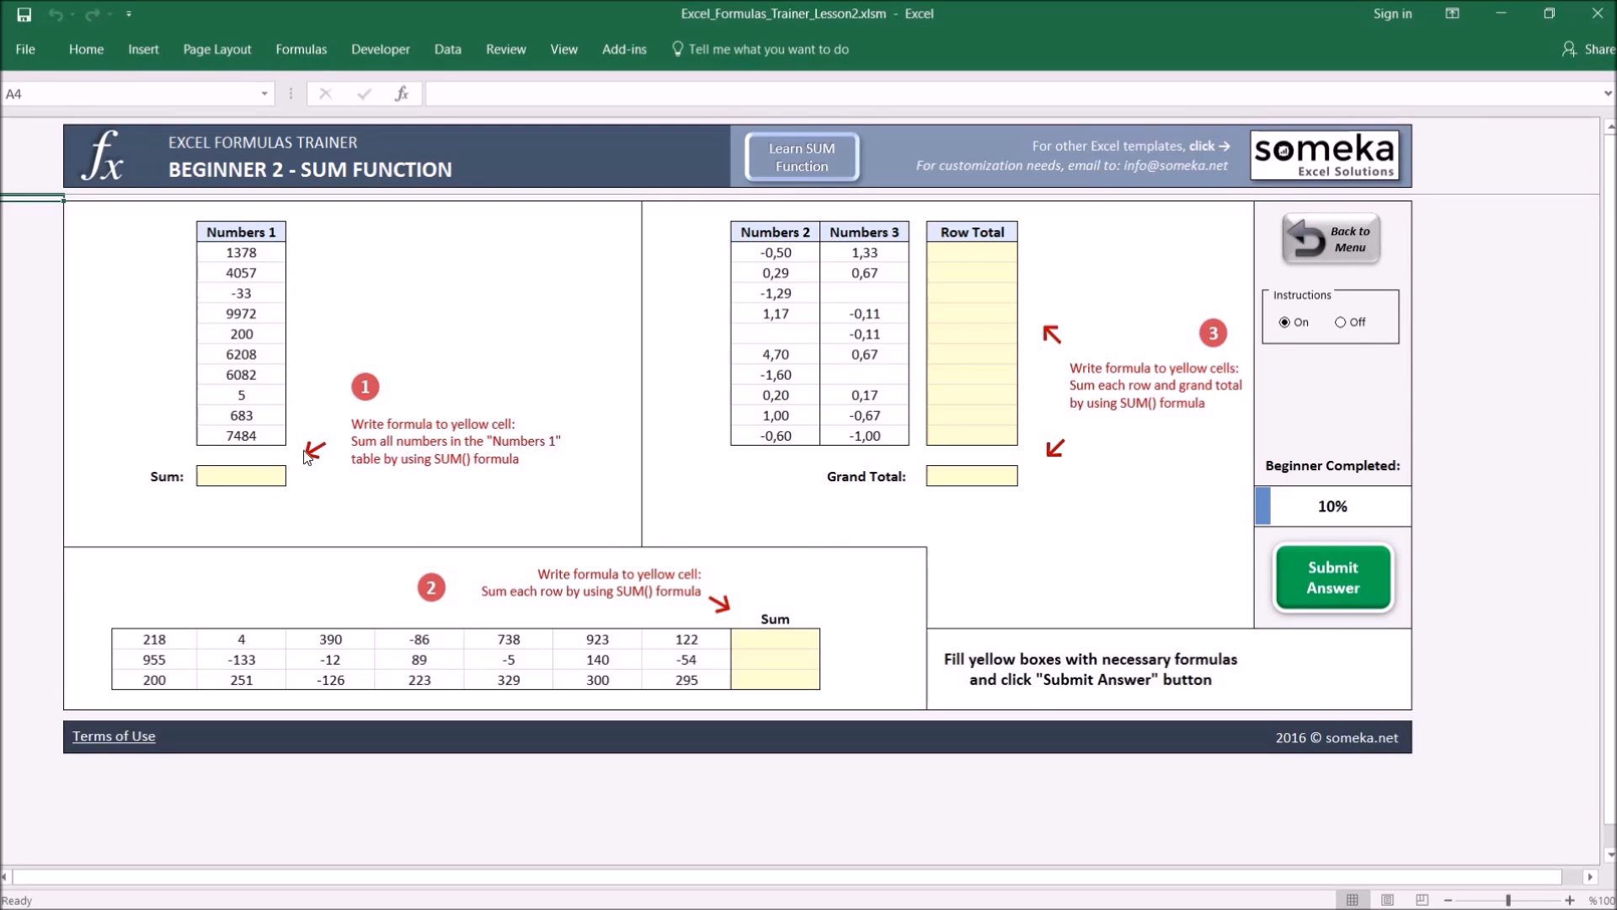
pyautogui.click(257, 476)
pyautogui.write('=sum')
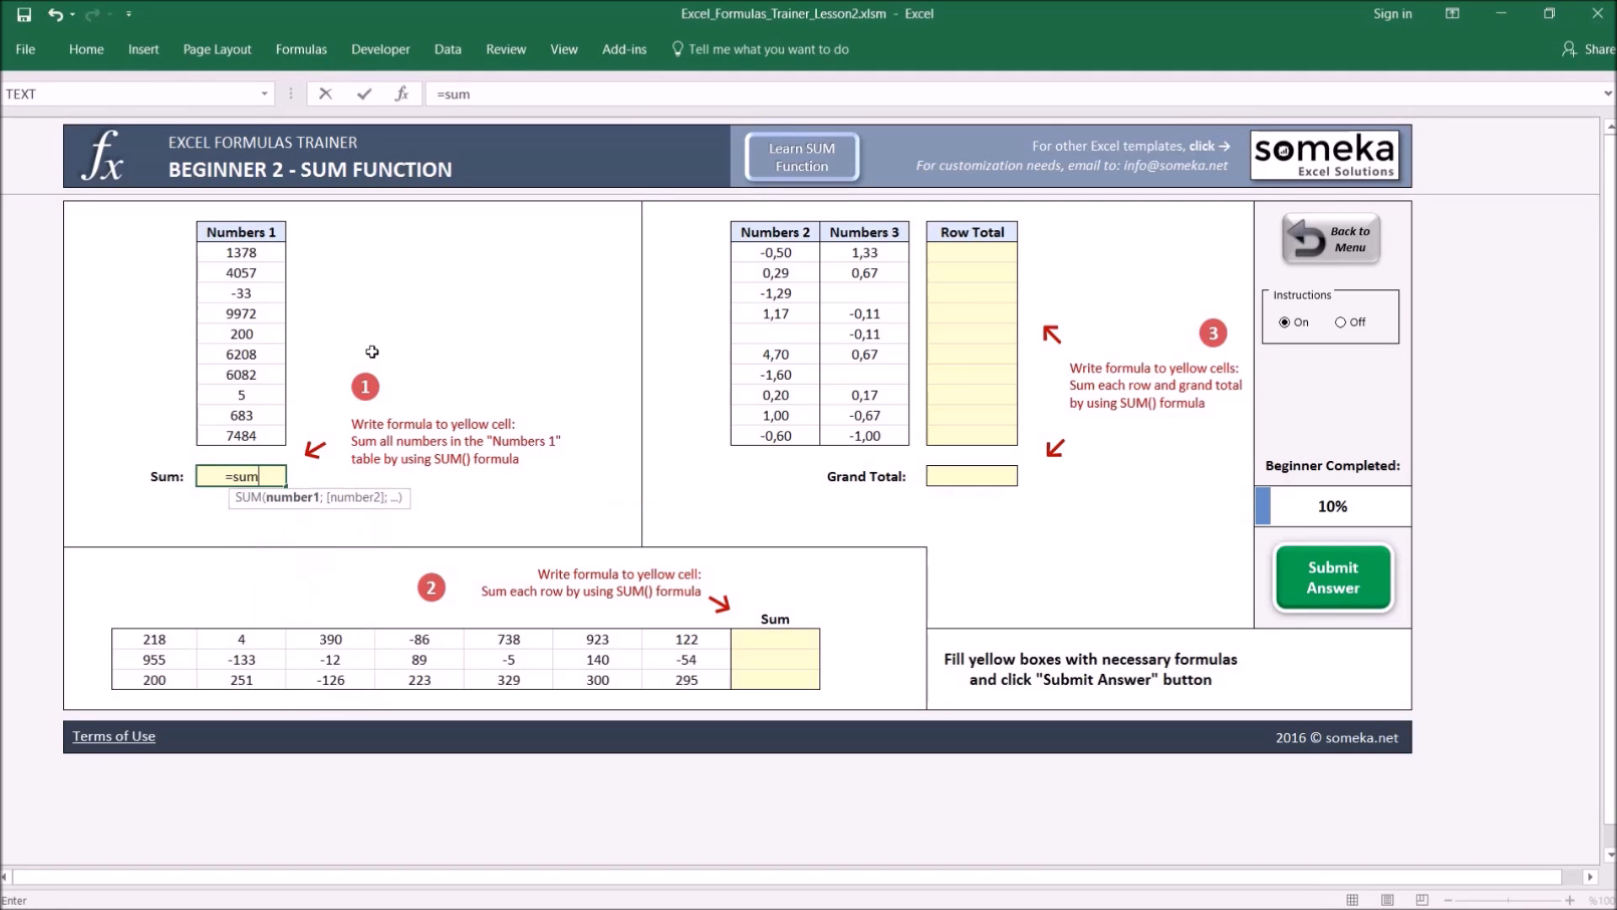
pyautogui.press('Tab')
pyautogui.moveTo(263, 253); pyautogui.dragTo(257, 436)
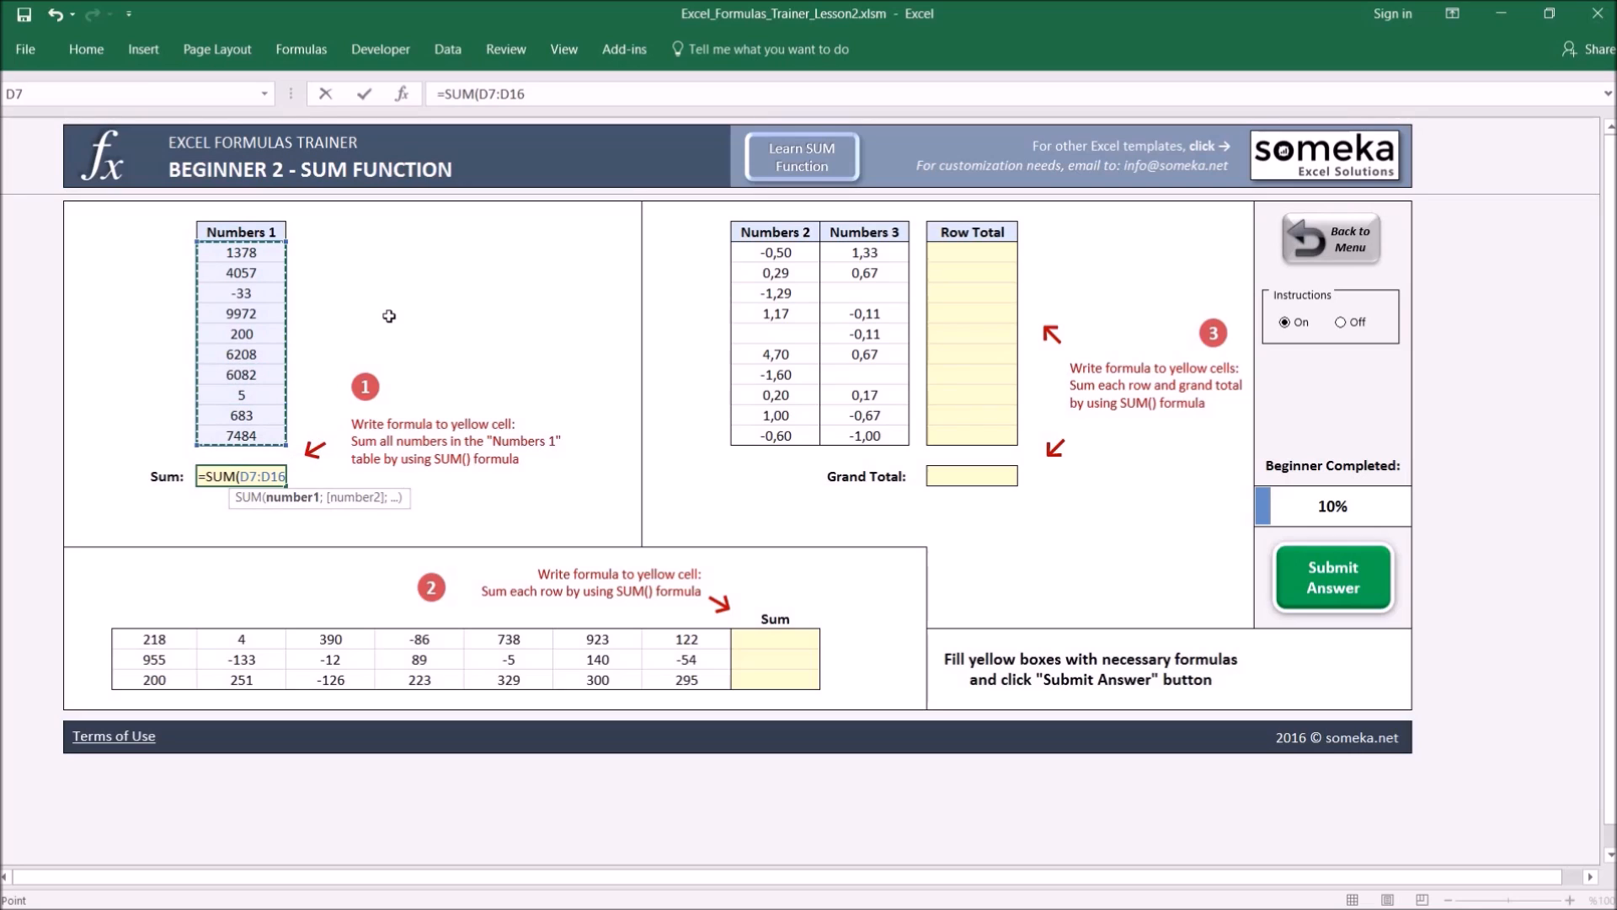
pyautogui.press('Return')
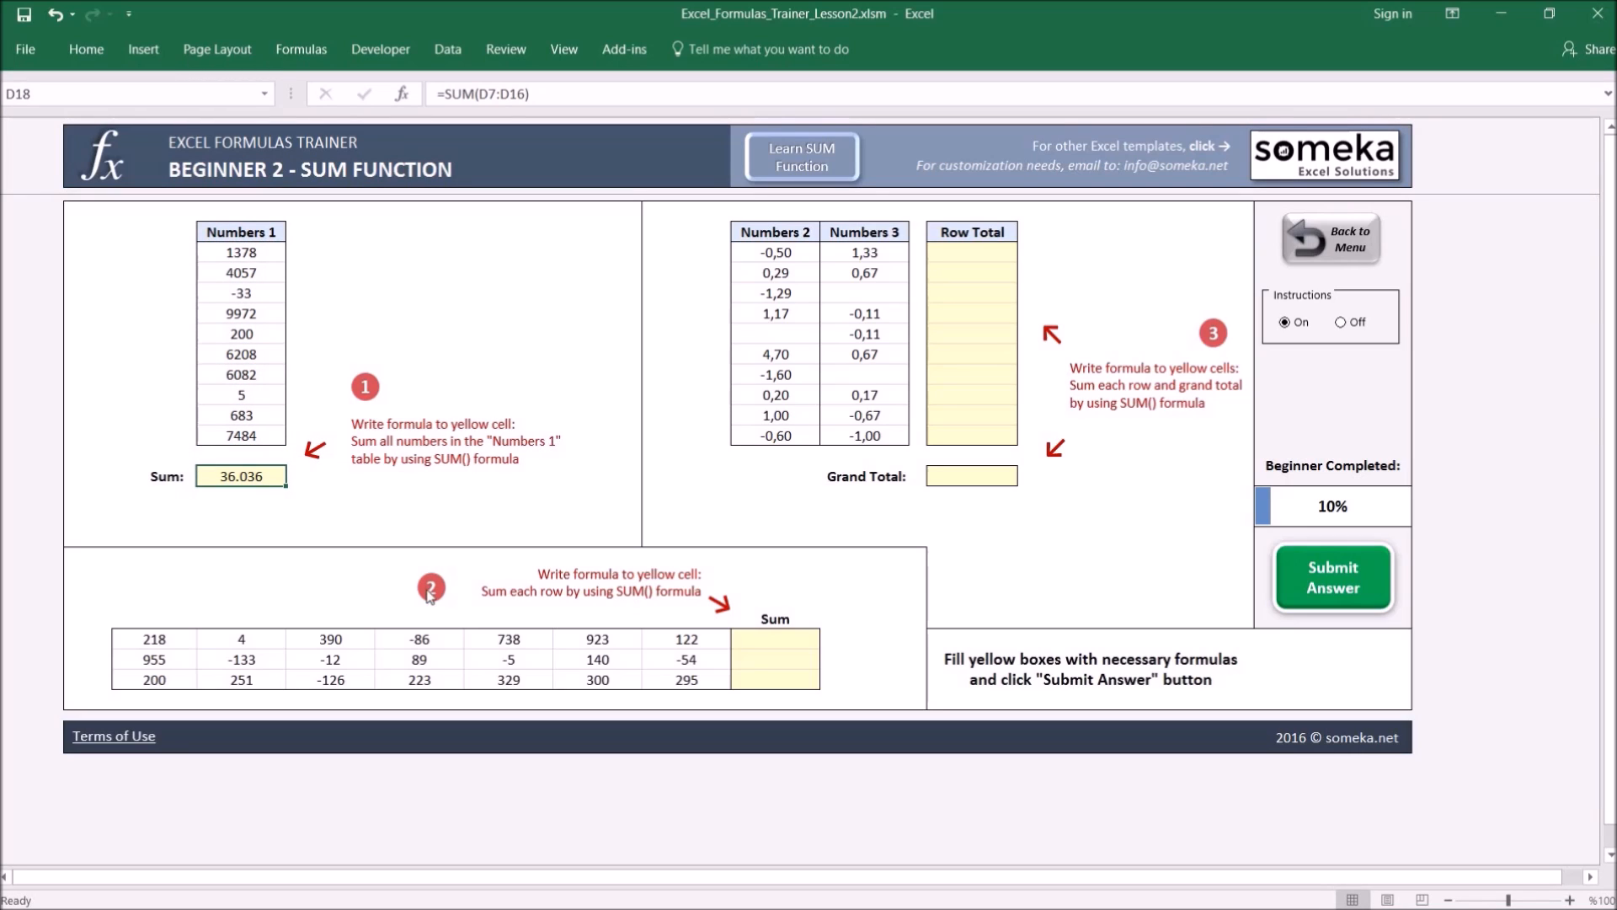
# Sum the first row of the exercise 2 table in cell J26 with =SUM(C26:I26)
pyautogui.click(784, 636)
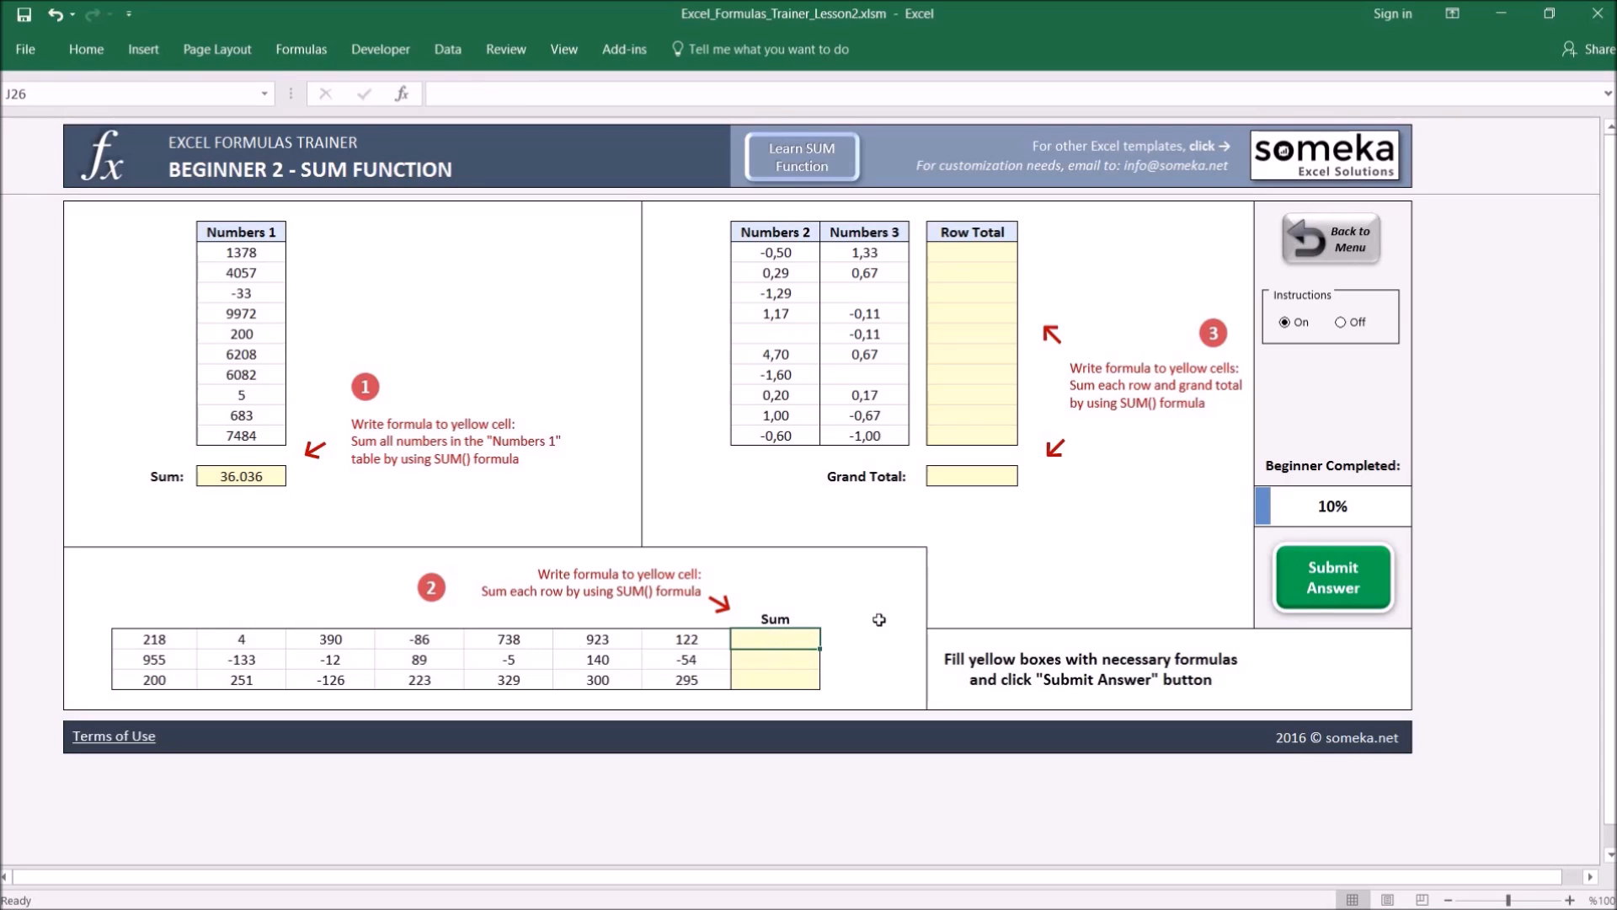
pyautogui.write('=SUM(')
pyautogui.press('Left')
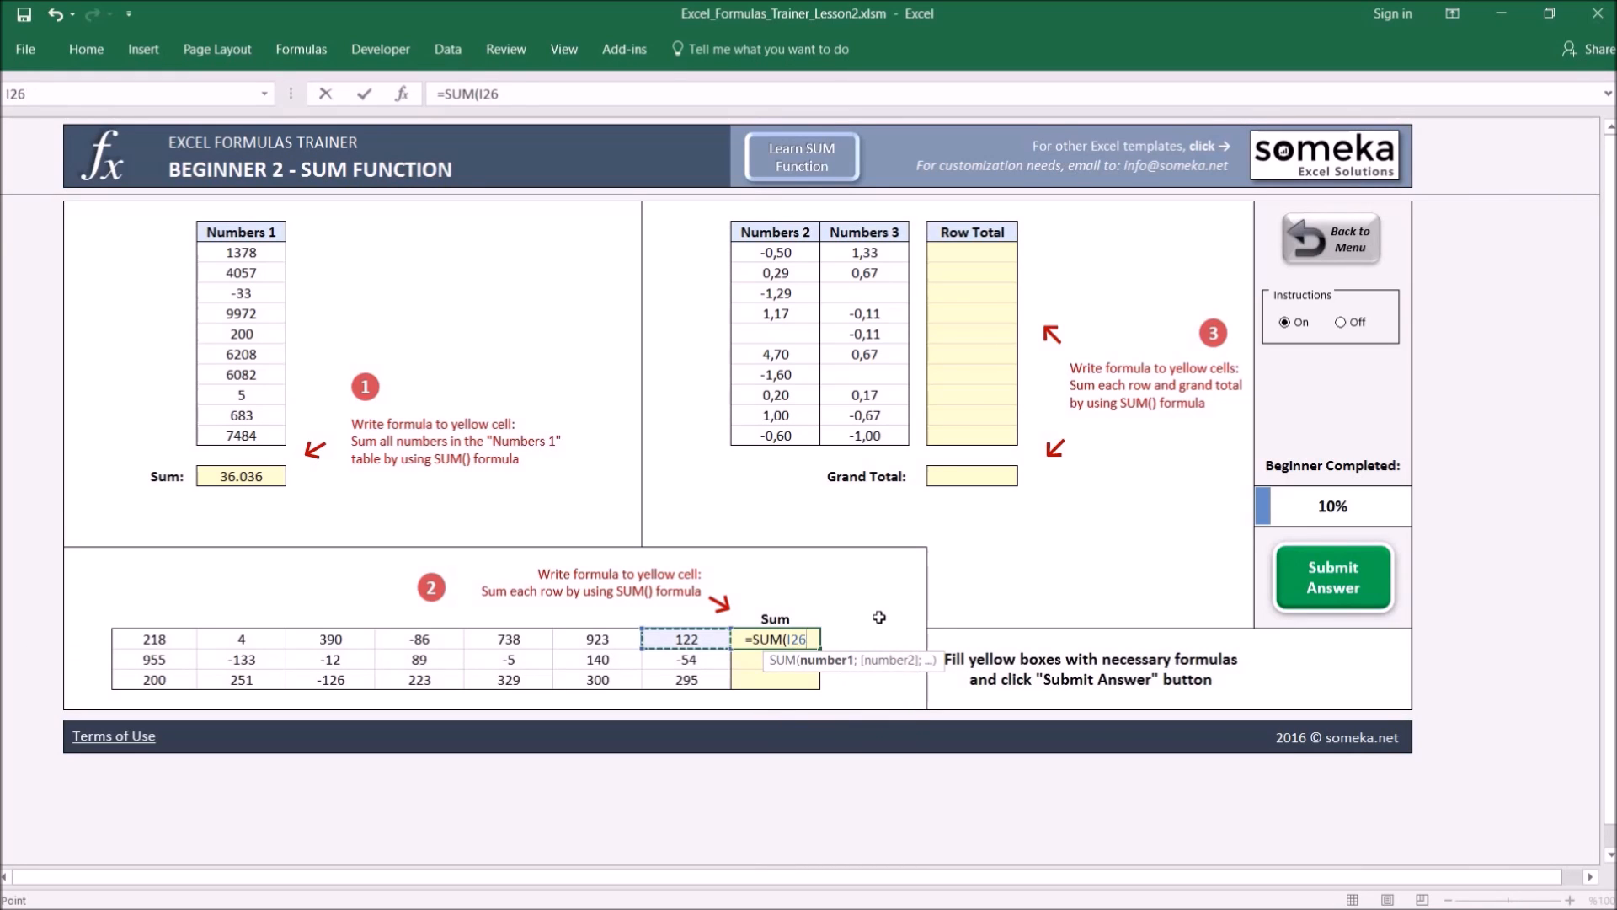
pyautogui.hotkey('ctrl', 'shift', 'Left')
pyautogui.hotkey('ctrl', 'Return')
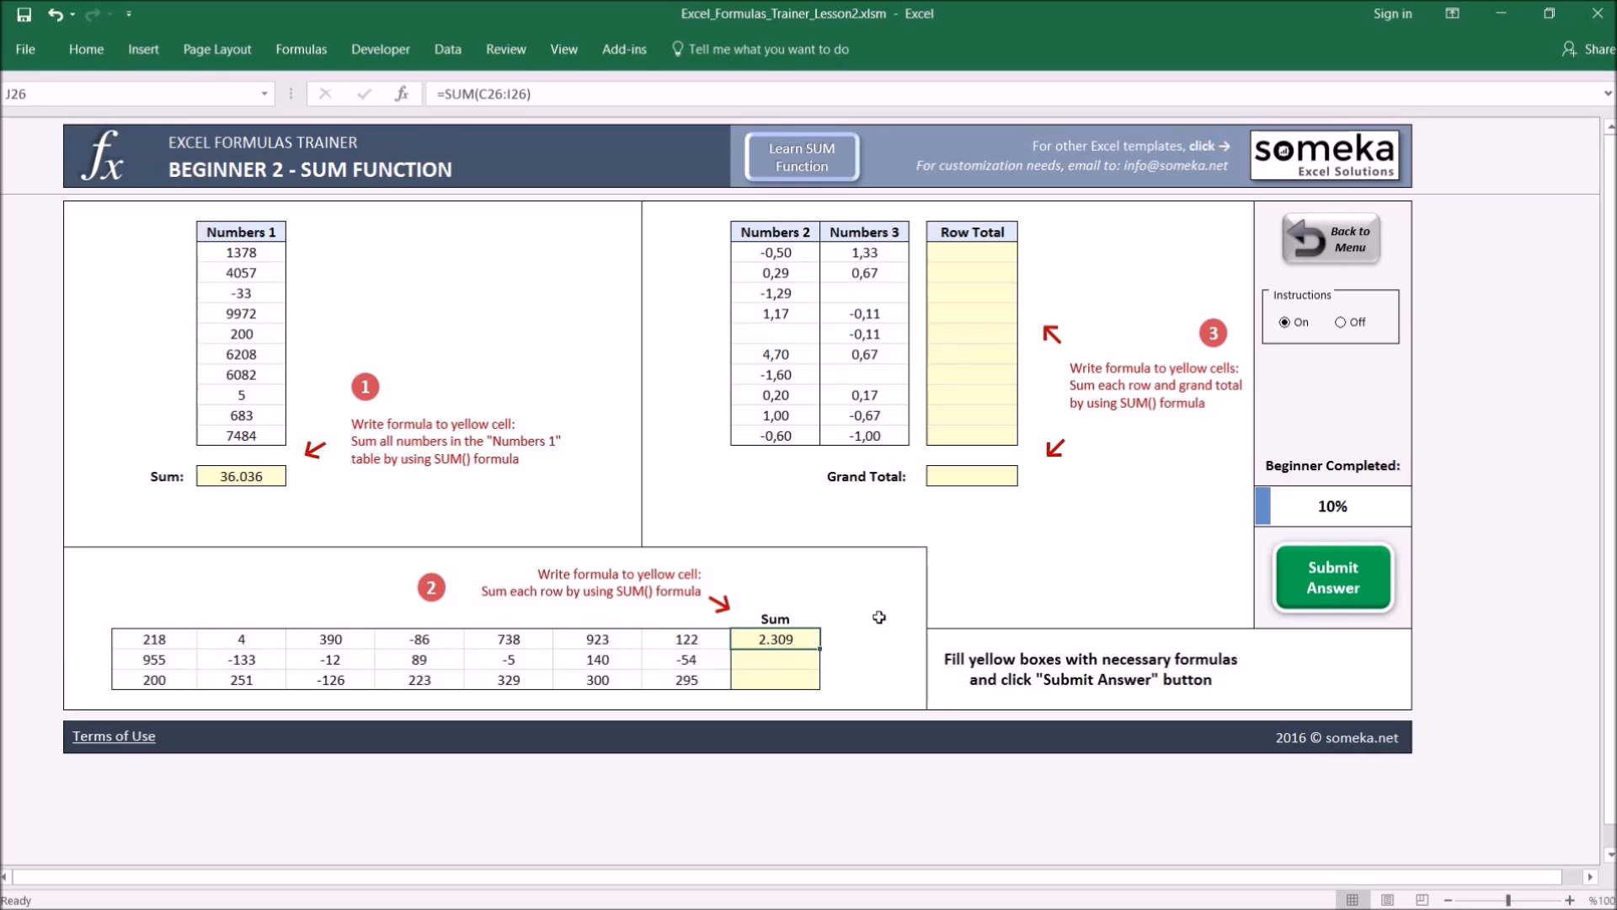
# Copy the row sum formula from J26 down to the two remaining Sum cells, J27 and J28
pyautogui.hotkey('ctrl', 'c')
pyautogui.hotkey('shift', 'Down')
pyautogui.hotkey('shift', 'Down')
pyautogui.hotkey('ctrl', 'v')
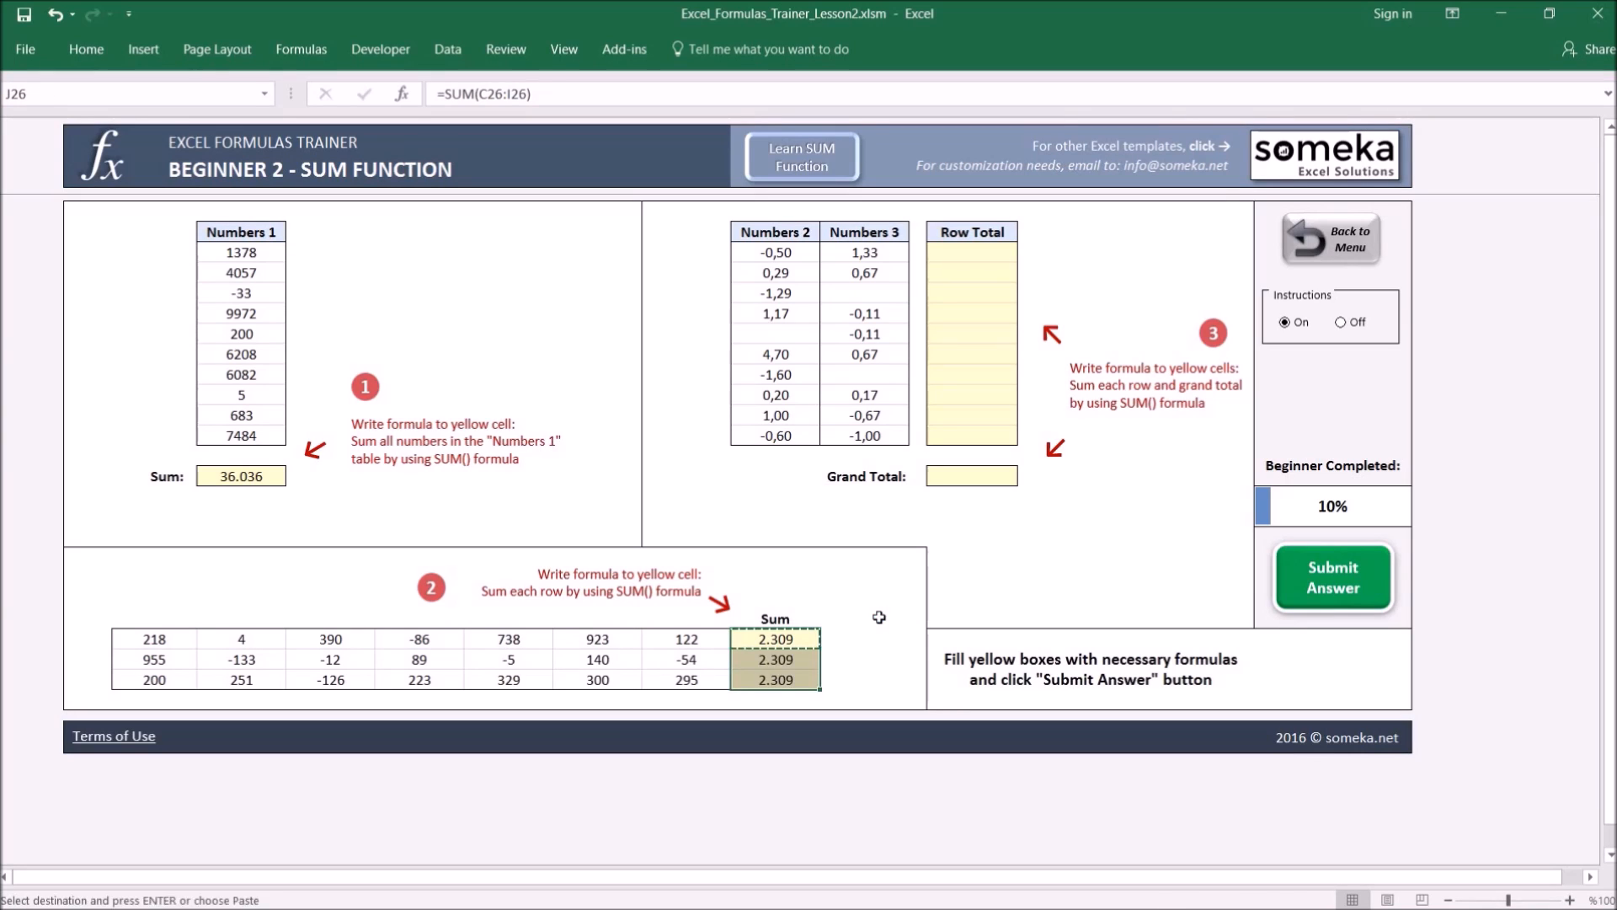
pyautogui.press('Escape')
pyautogui.press('Down')
pyautogui.press('Down')
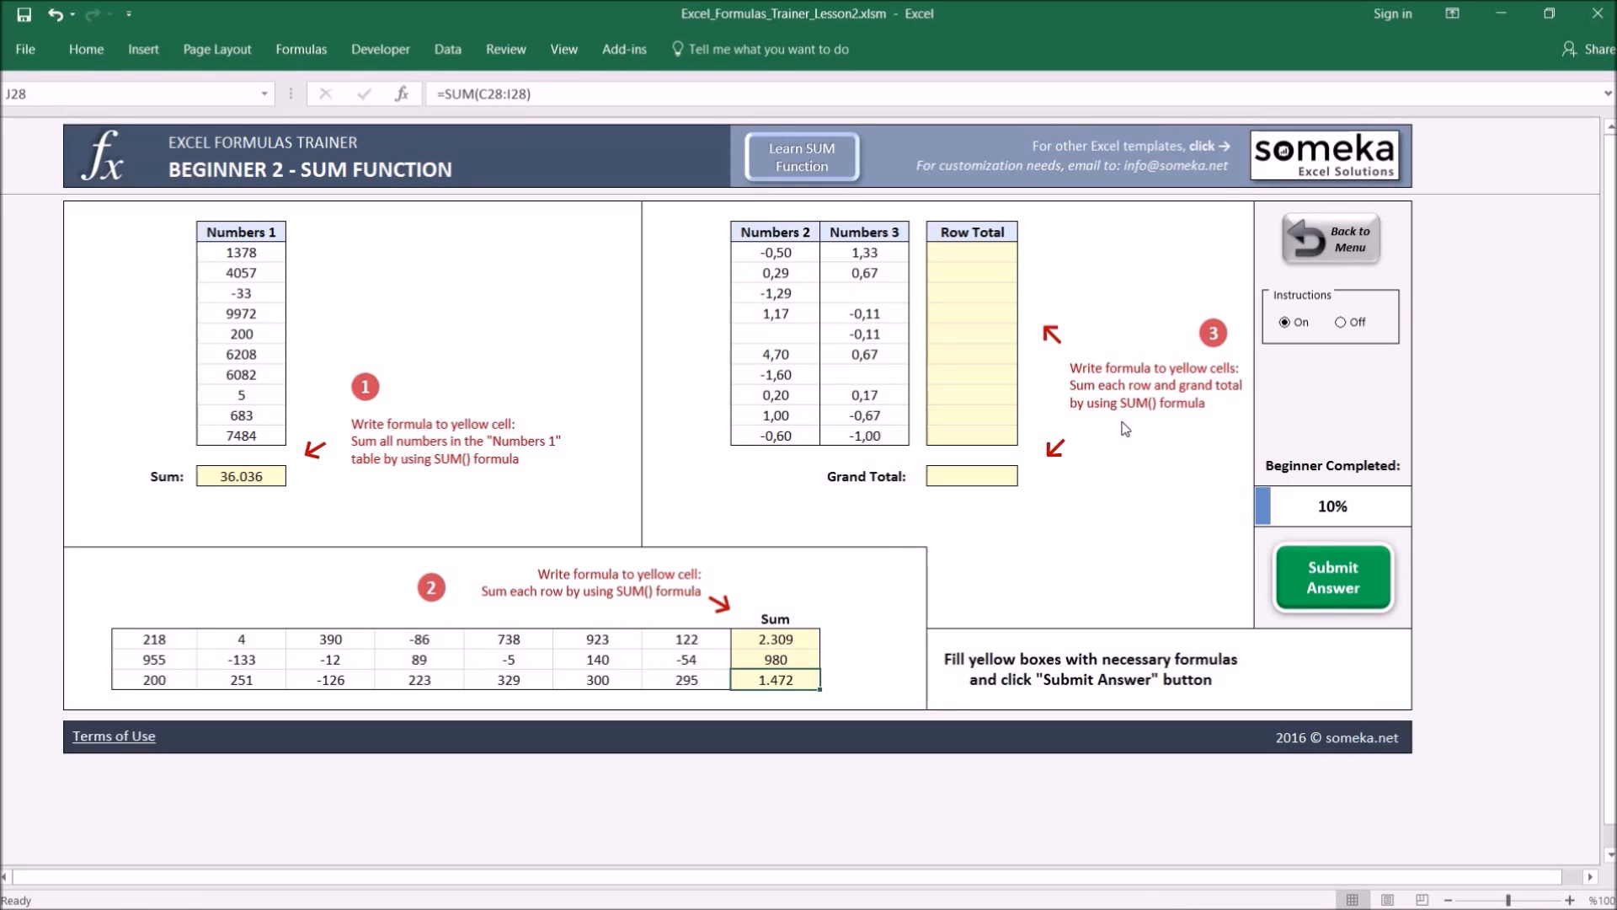
# Enter =SUM(J7:K7) in the first Row Total cell, M7, to add the first Numbers 2 and Numbers 3 values
pyautogui.click(1165, 313)
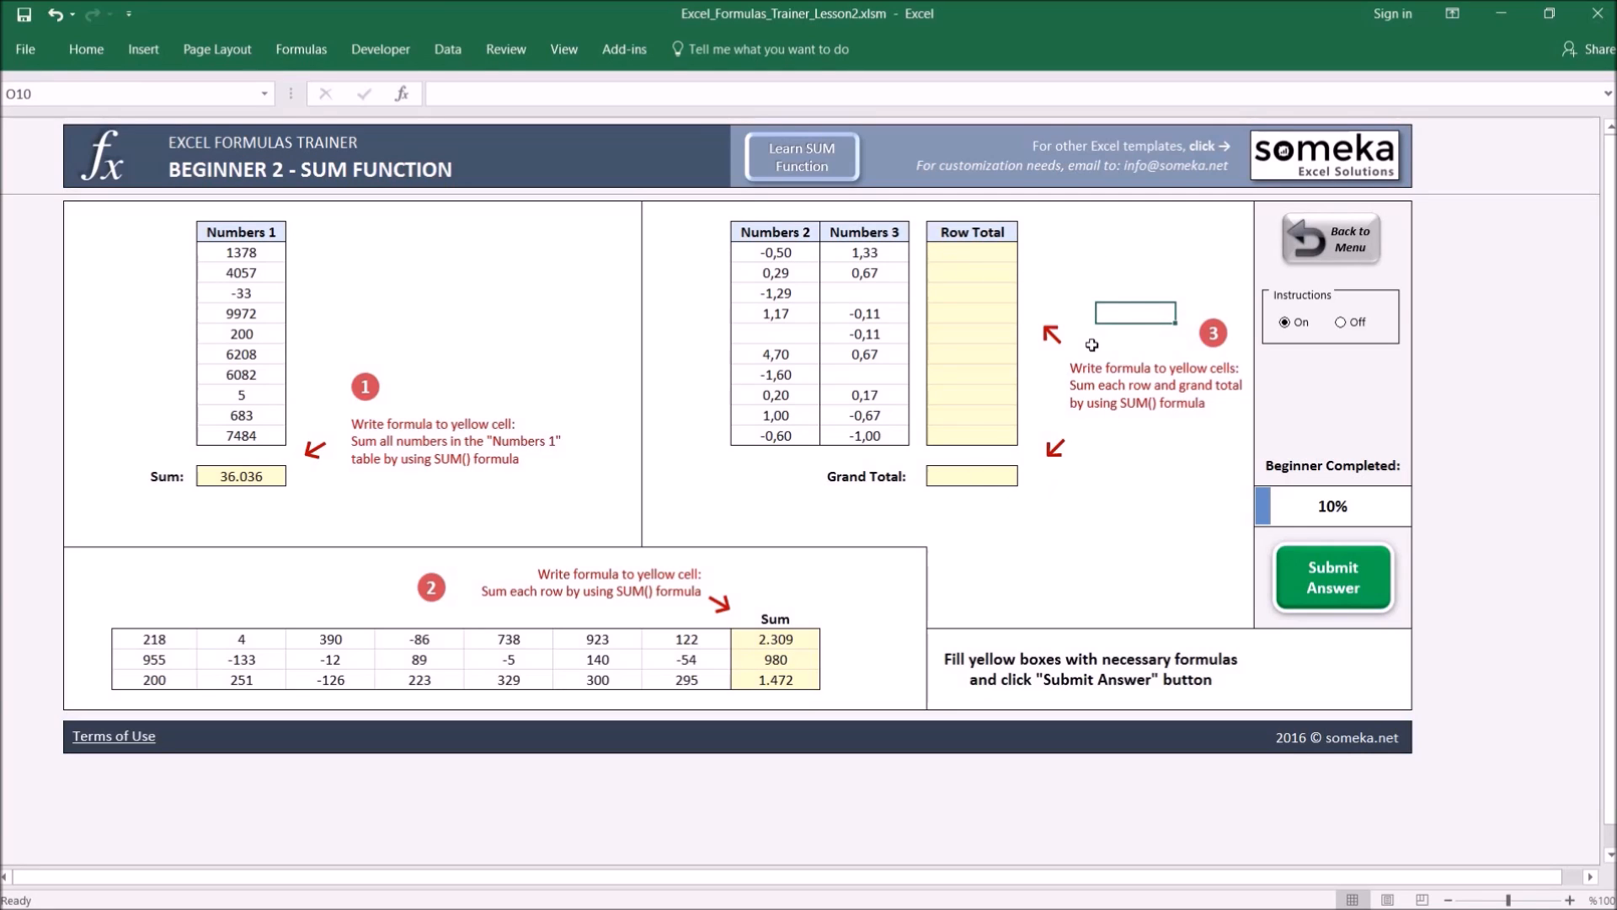
pyautogui.click(981, 253)
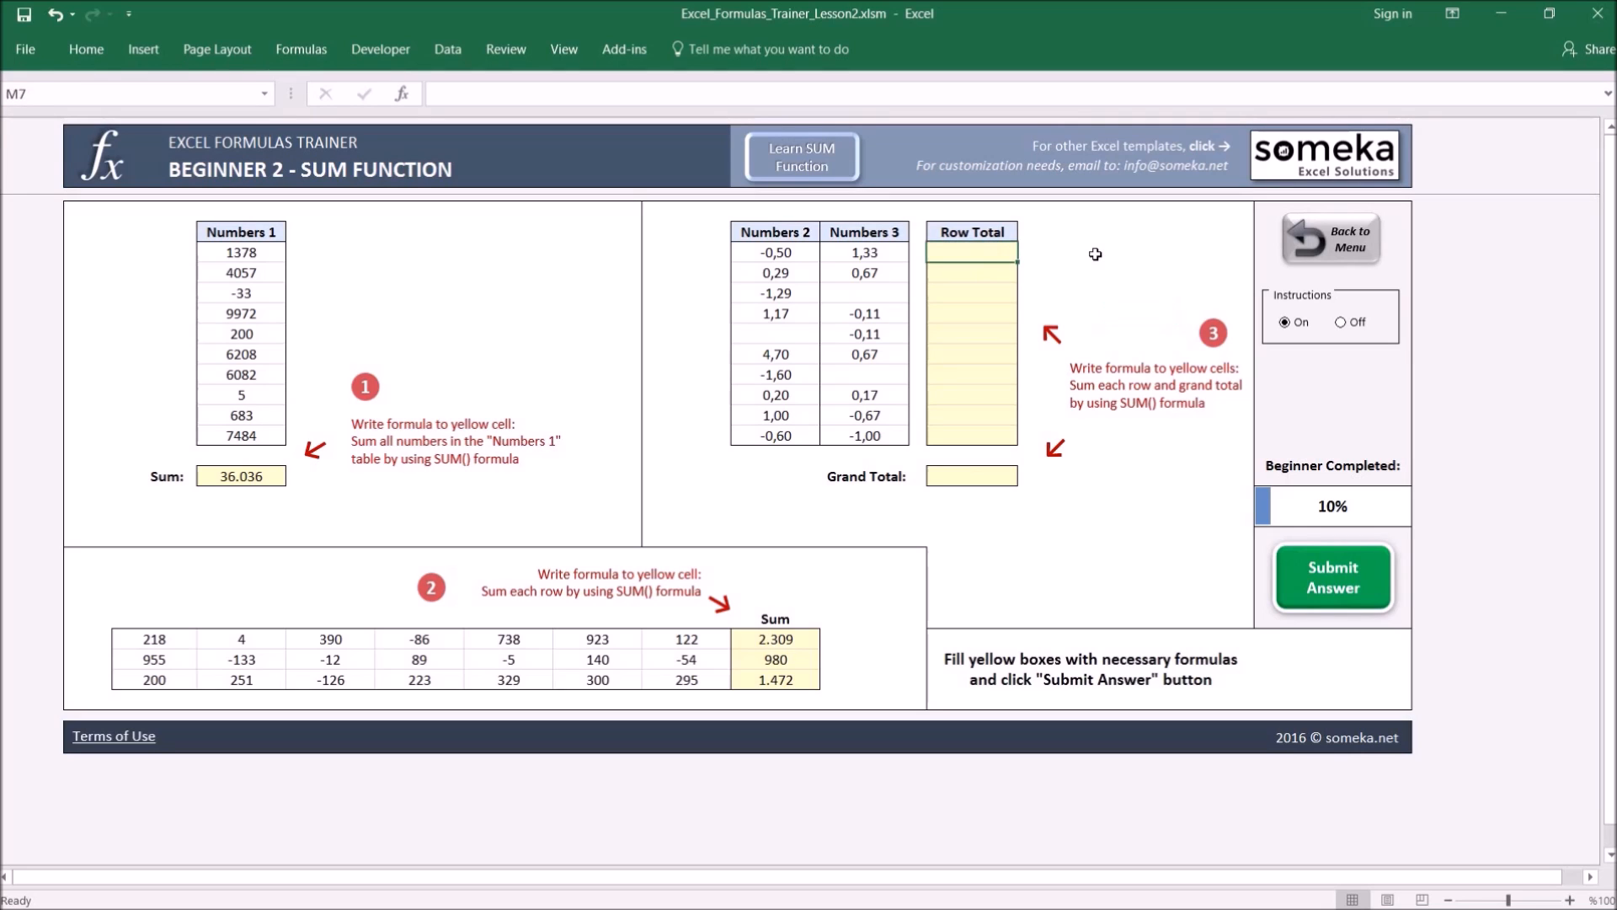
pyautogui.write('=SUM(')
pyautogui.moveTo(787, 254); pyautogui.dragTo(846, 254)
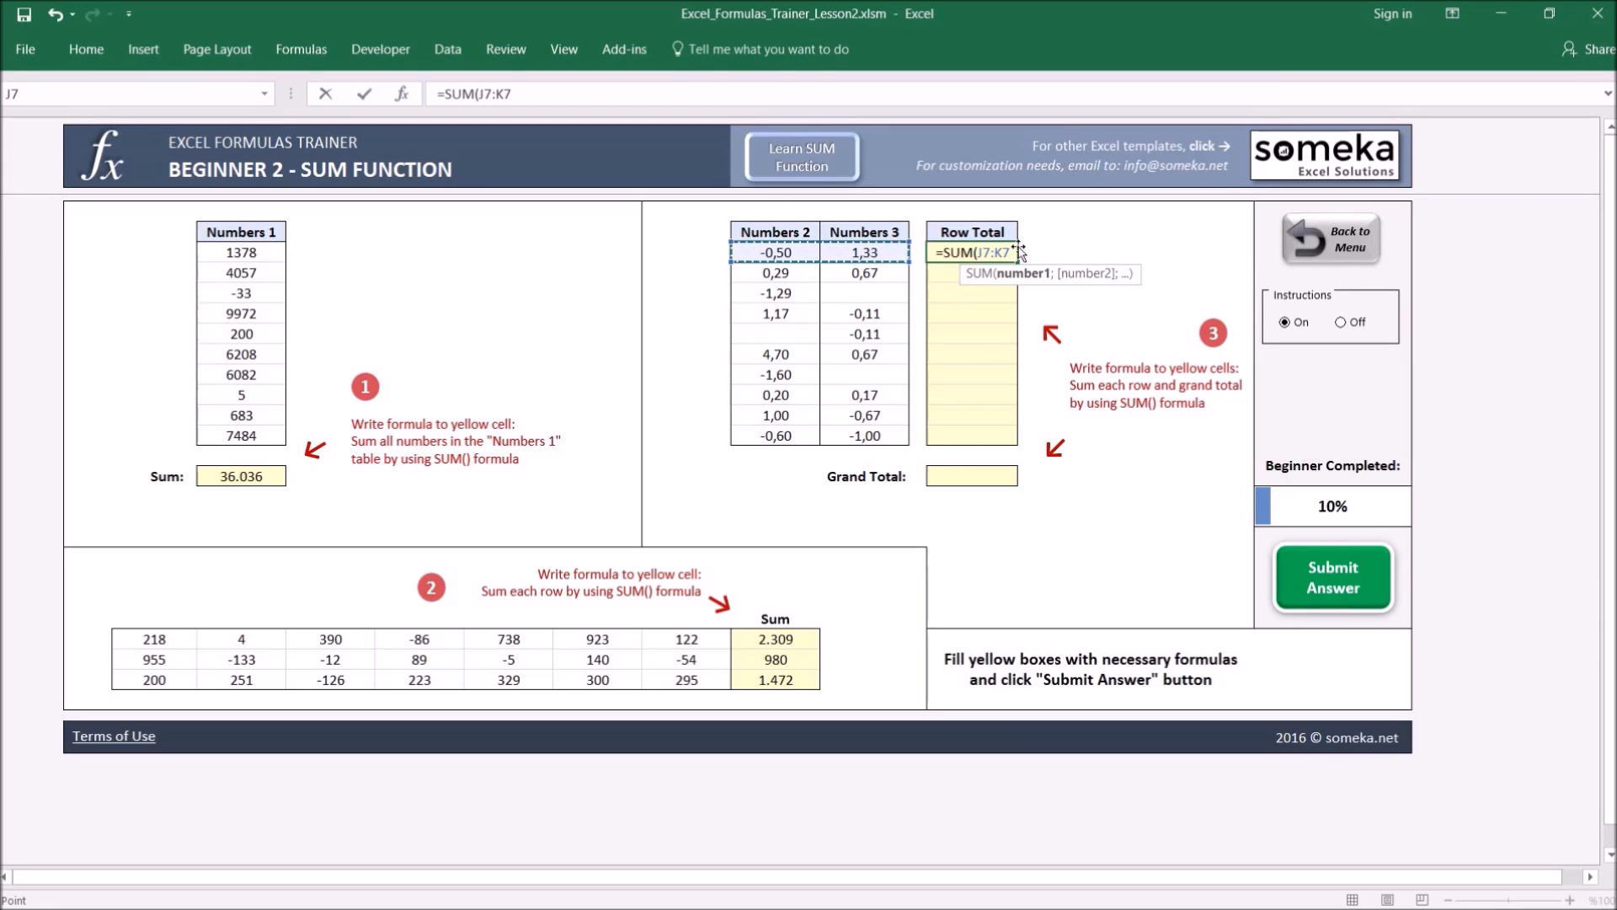
pyautogui.hotkey('ctrl', 'Return')
# Copy the M7 formula down the Row Total column through M16 and check the copied formula in M10
pyautogui.hotkey('ctrl', 'c')
pyautogui.hotkey('shift', 'Down')
pyautogui.hotkey('shift', 'Down')
pyautogui.hotkey('shift', 'Down')
pyautogui.hotkey('shift', 'Down')
pyautogui.hotkey('shift', 'Down')
pyautogui.hotkey('shift', 'Down')
pyautogui.hotkey('shift', 'Down')
pyautogui.hotkey('shift', 'Down')
pyautogui.hotkey('shift', 'Down')
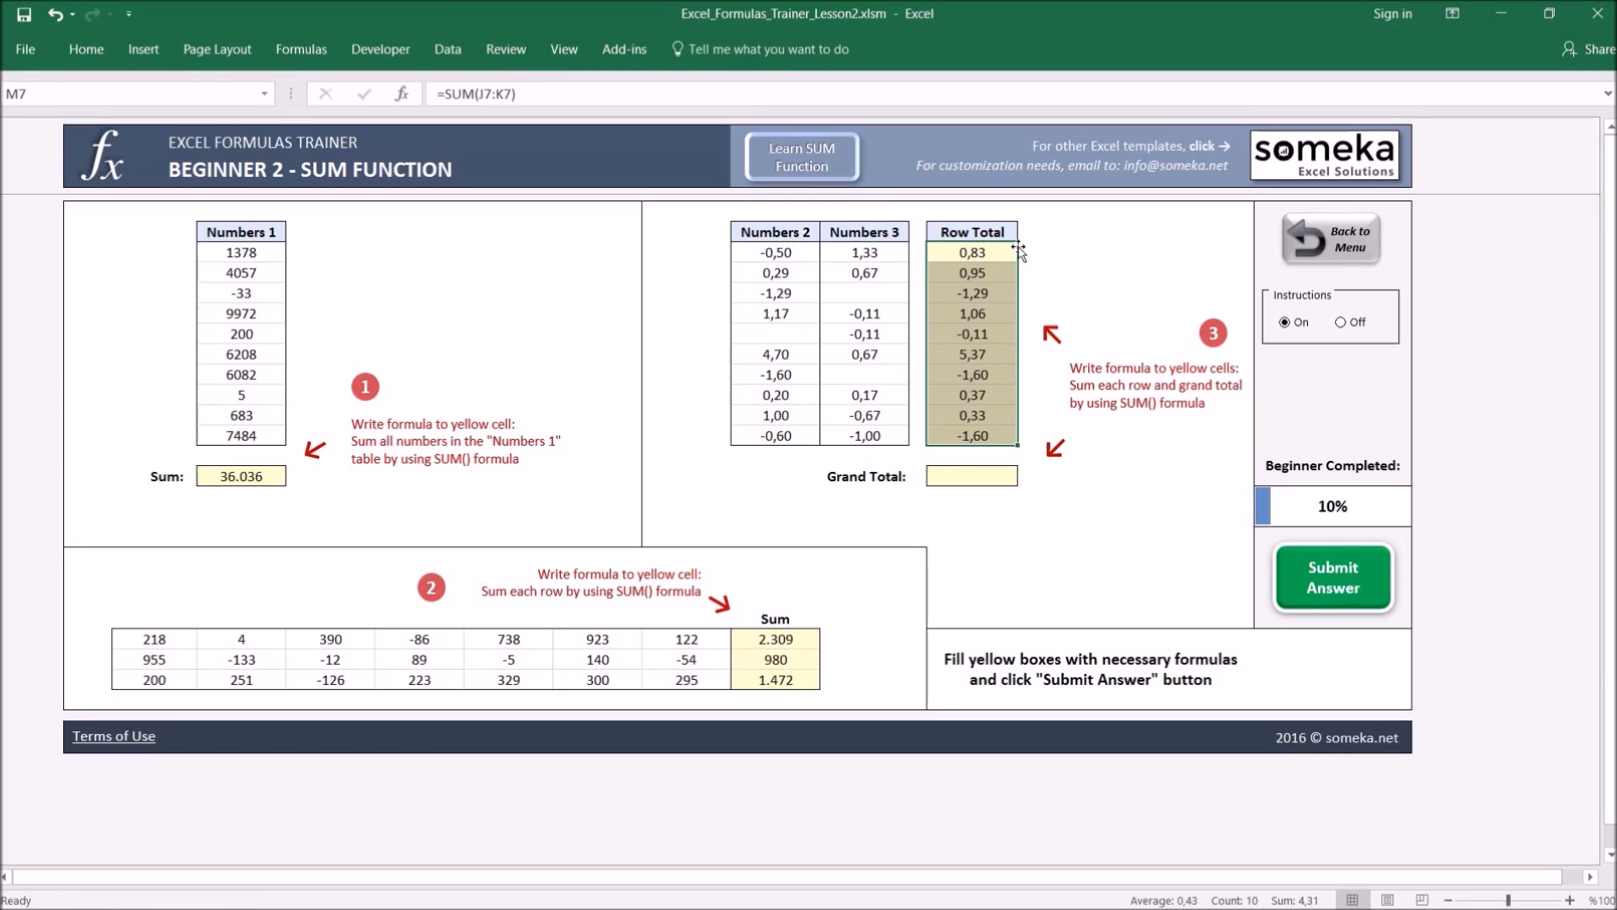
pyautogui.press('Return')
pyautogui.click(964, 312)
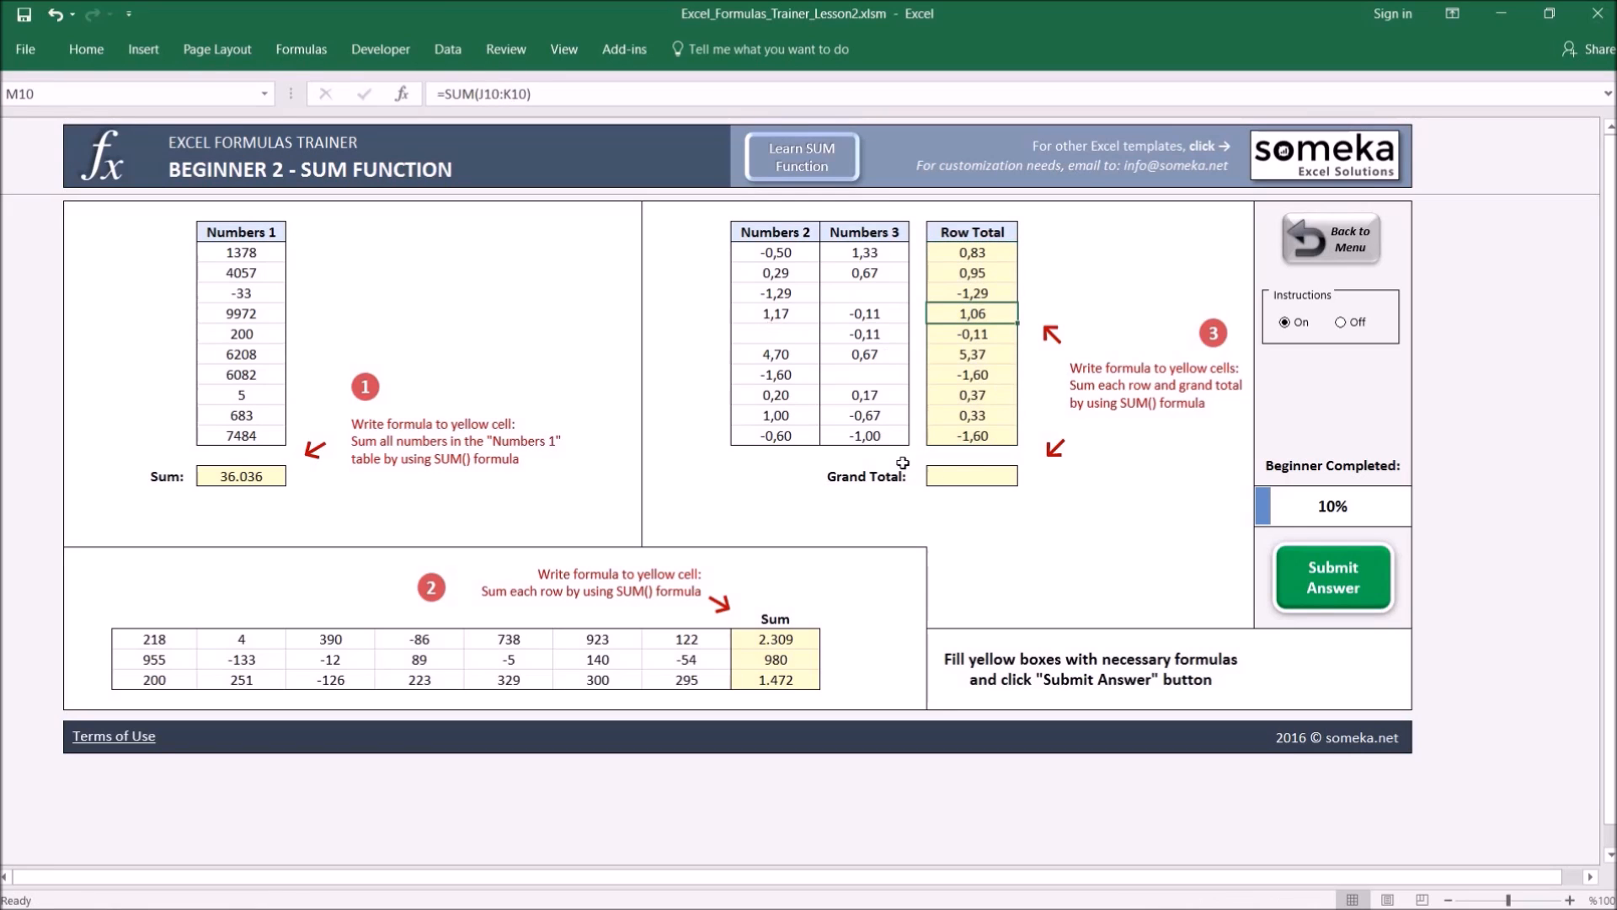
# Calculate the Grand Total with =SUM(M7:M16) over the whole Row Total column
pyautogui.click(967, 477)
pyautogui.write('=')
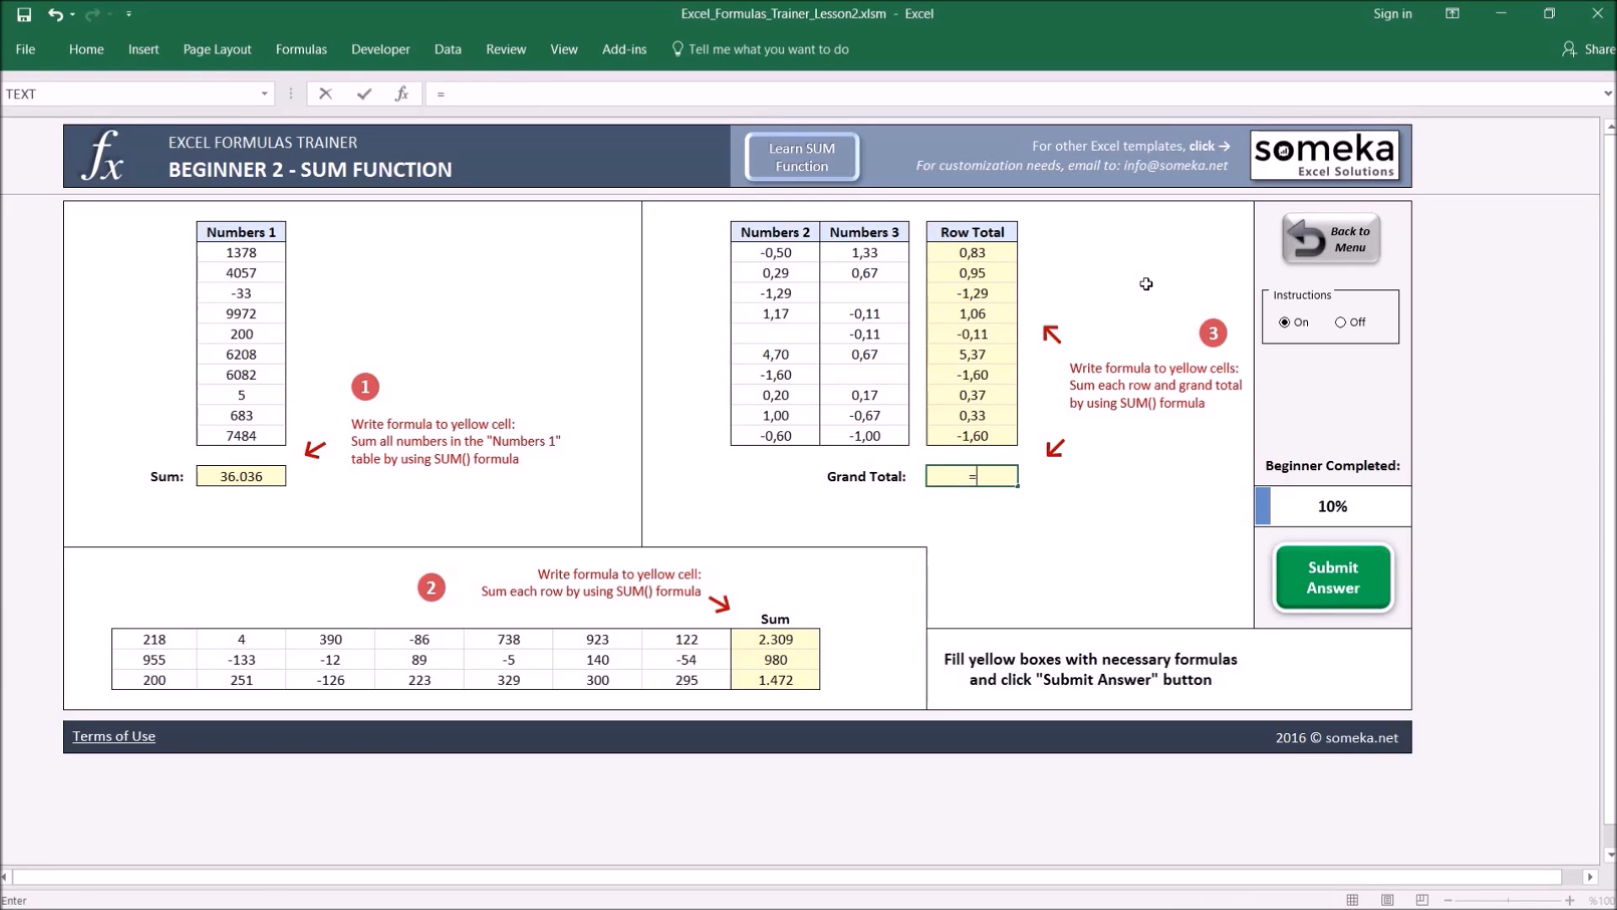
pyautogui.write('sum')
pyautogui.press('Tab')
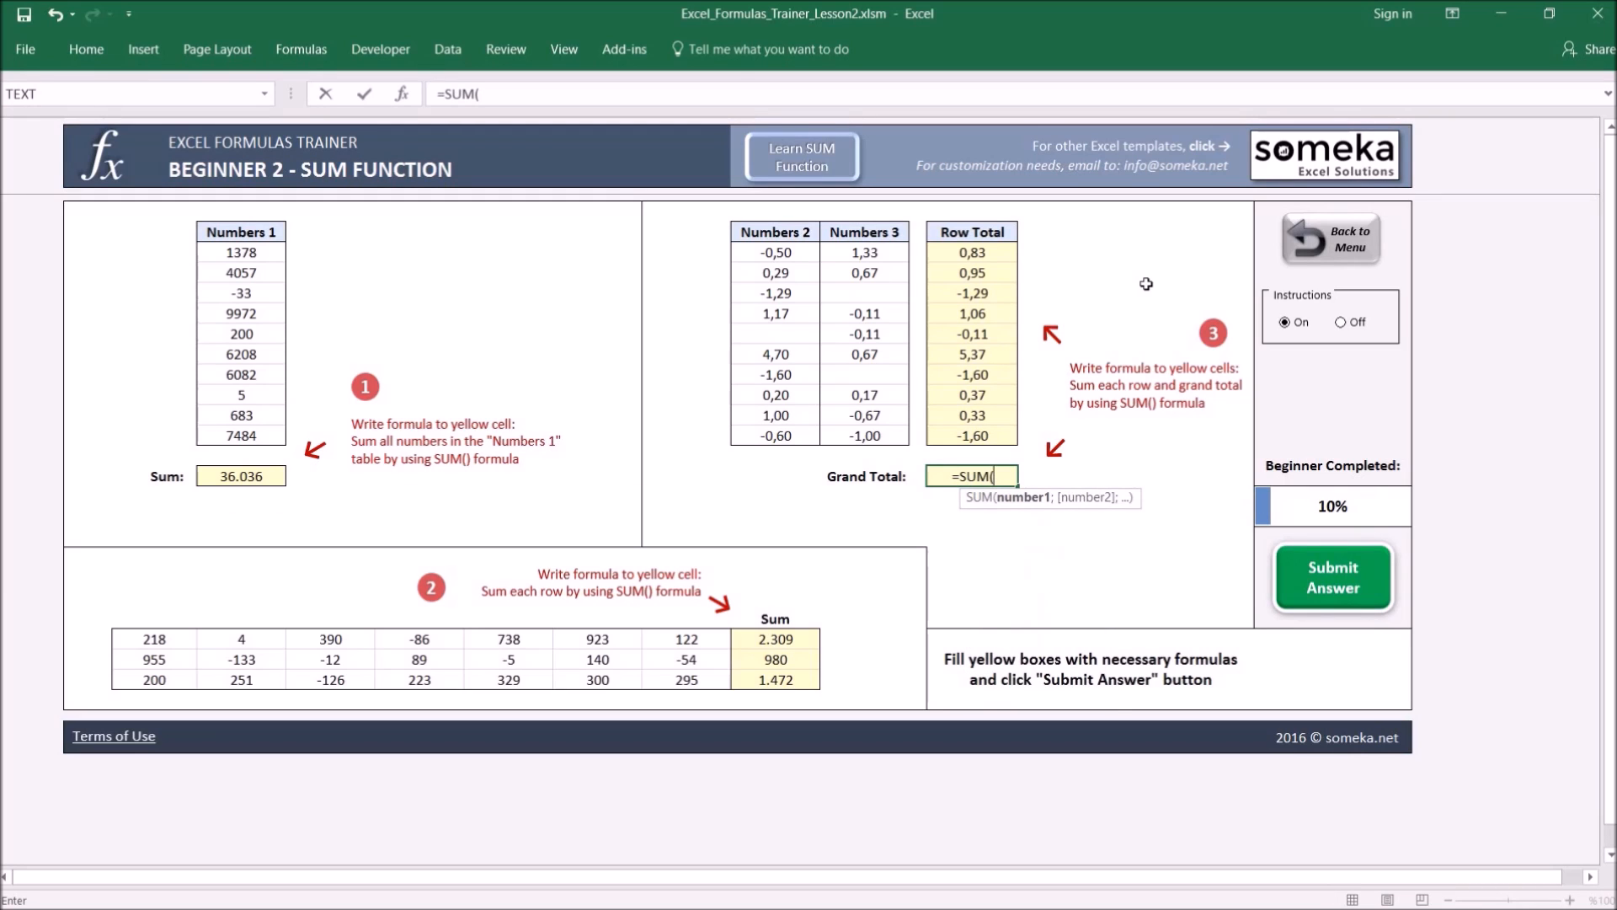
pyautogui.moveTo(982, 253); pyautogui.dragTo(980, 436)
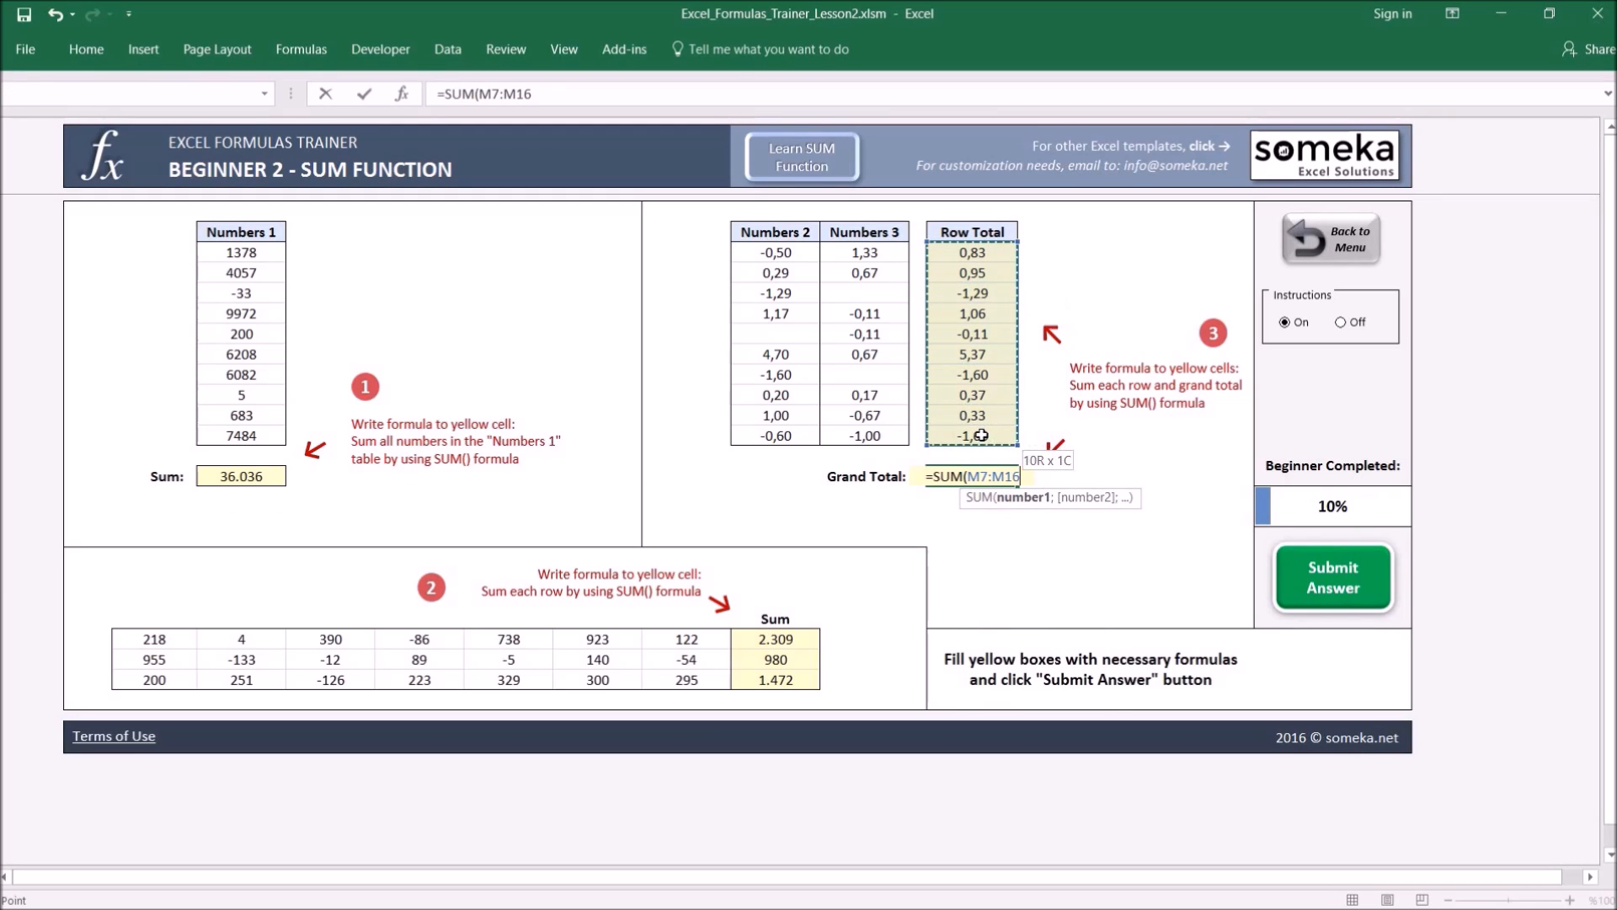
pyautogui.press('Return')
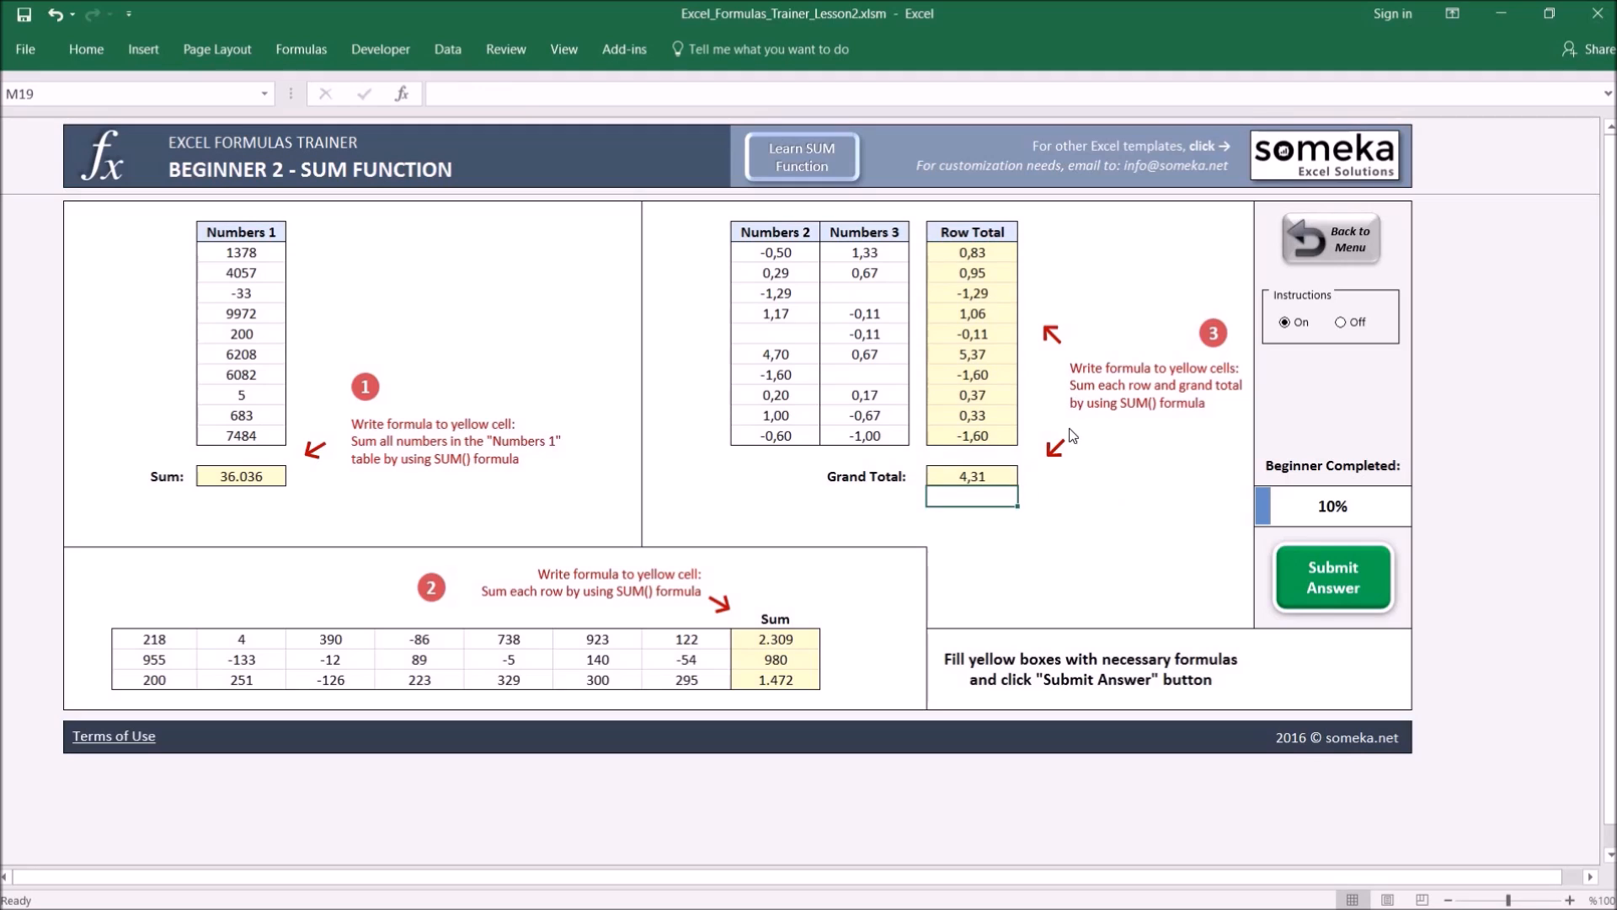
# Submit the SUM exercise answers, then go back to the training dashboard and open the beginner COUNT exercise
pyautogui.click(1117, 514)
pyautogui.click(1337, 590)
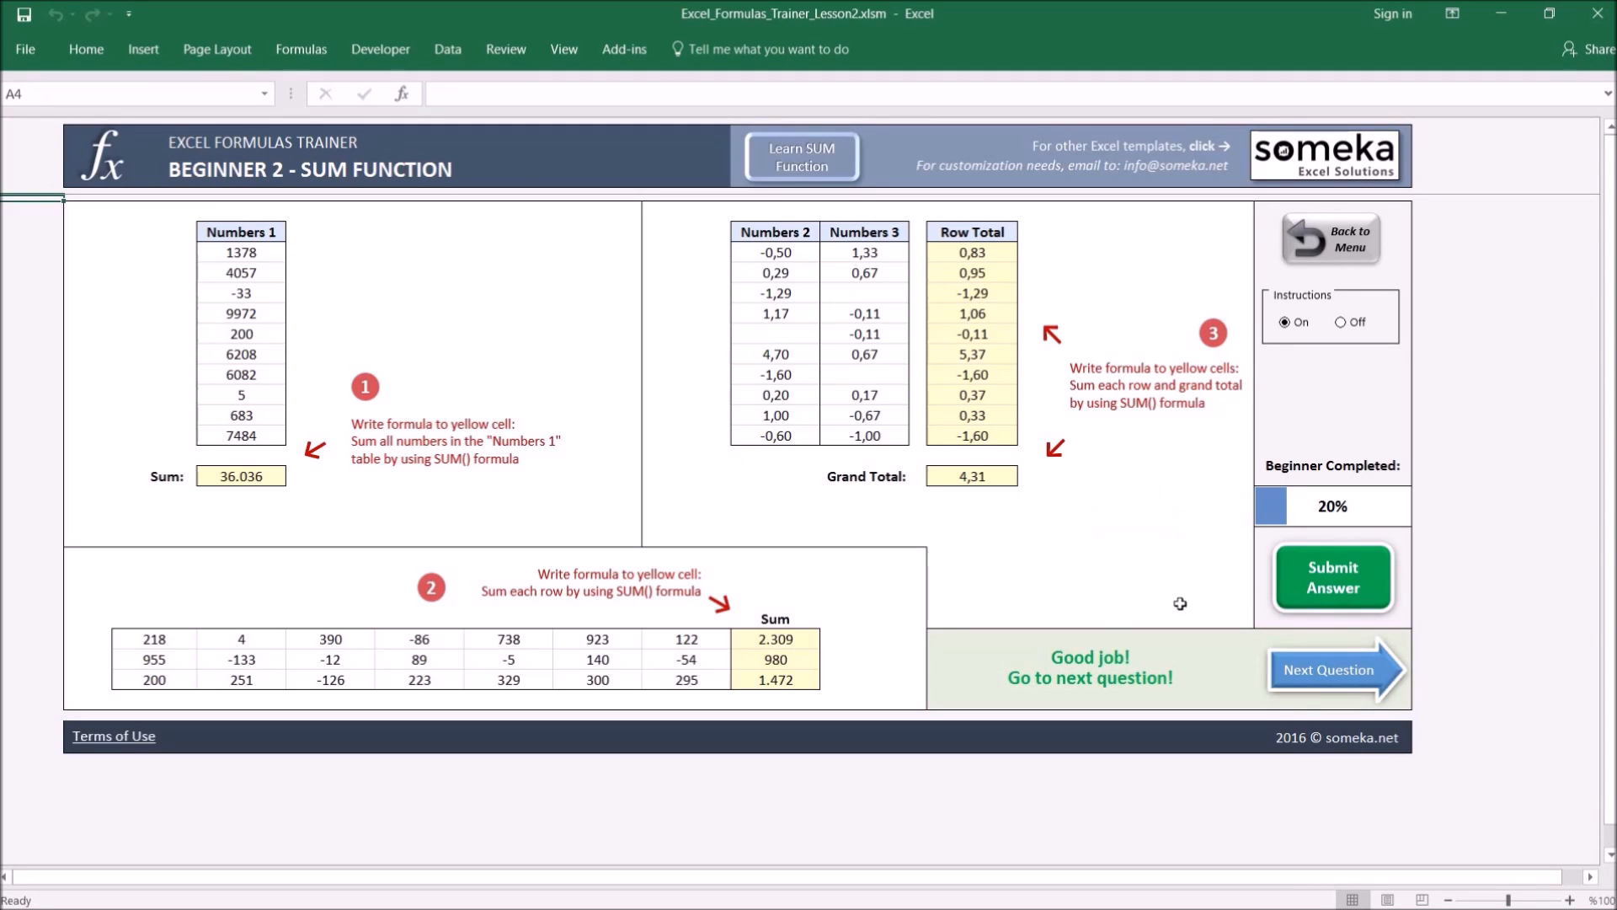
pyautogui.click(1348, 243)
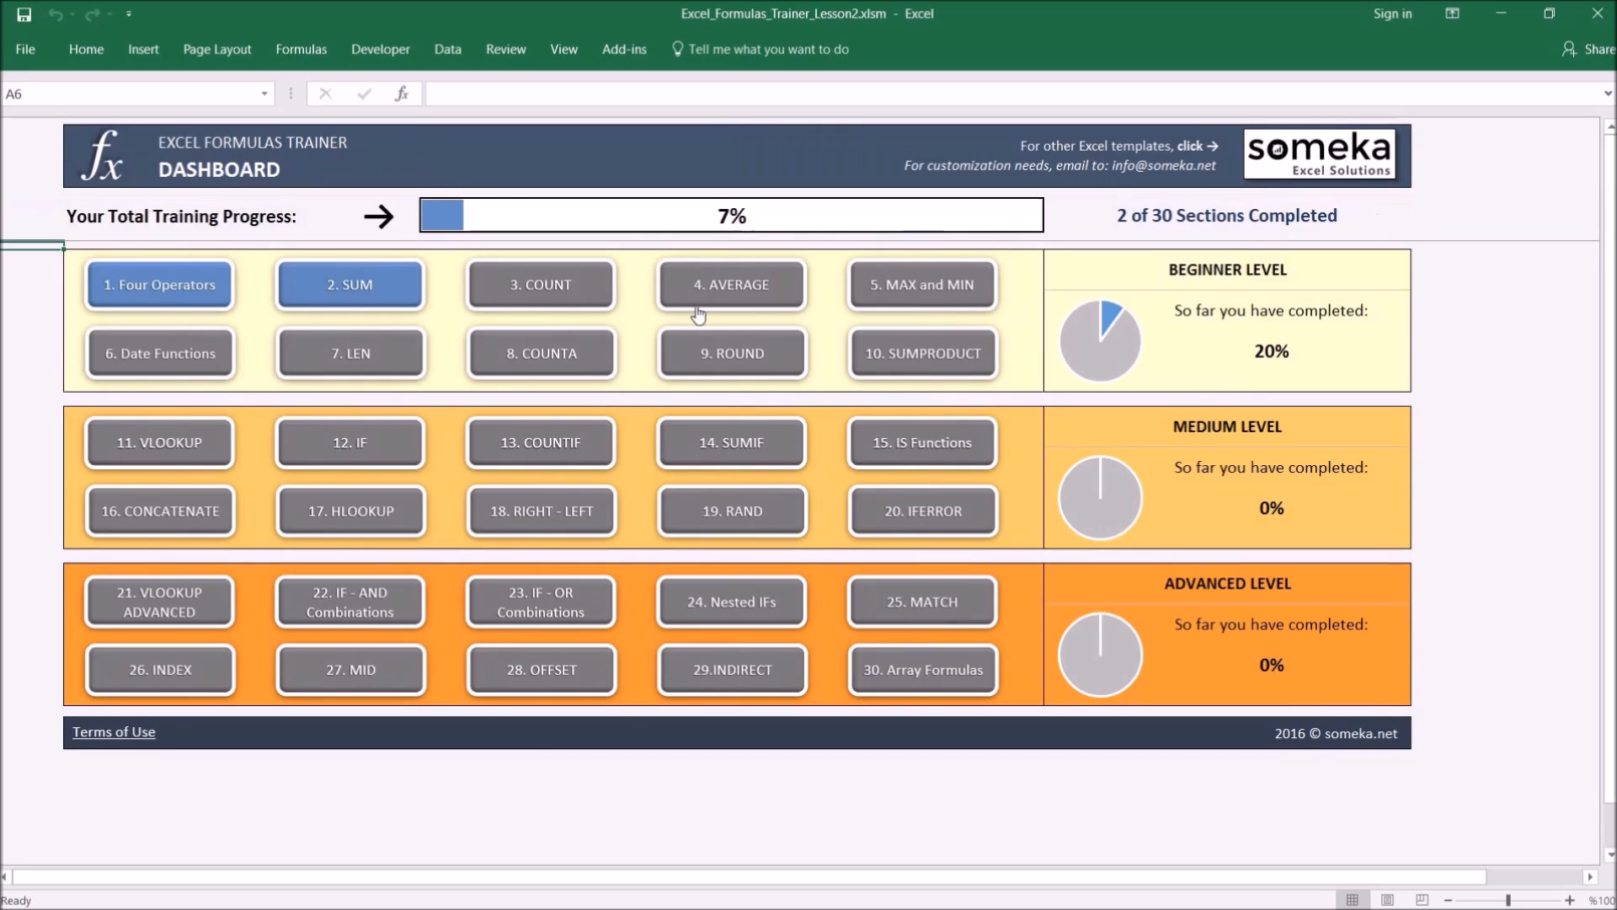
pyautogui.click(544, 280)
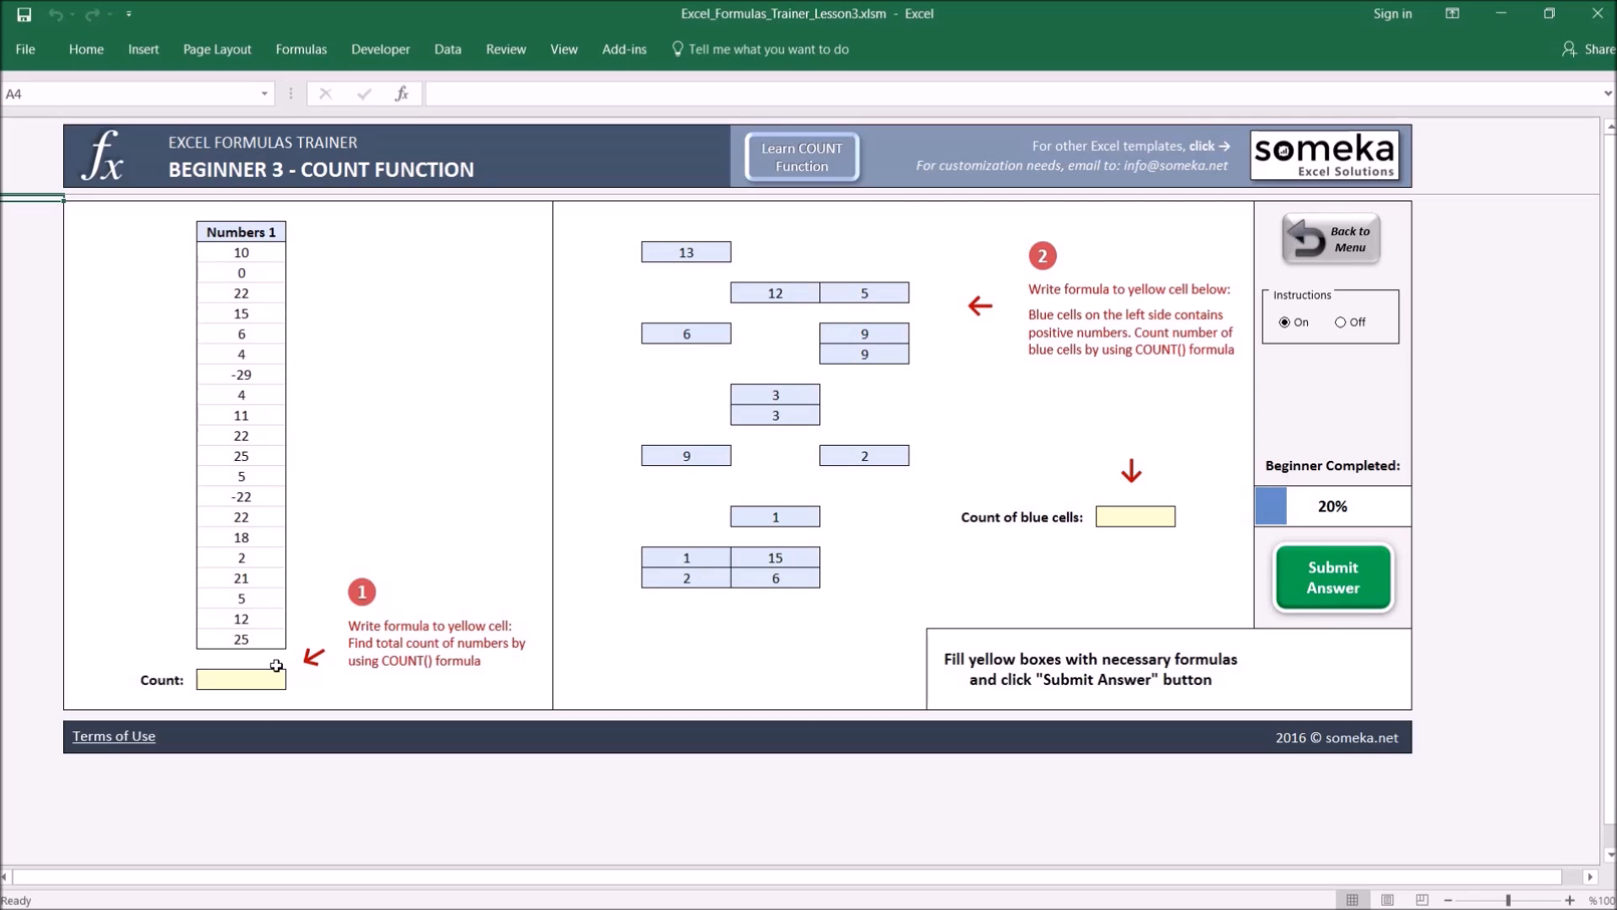
# Count the values in the Numbers 1 table with =COUNT(D7:D26) in the yellow Count cell
pyautogui.click(242, 680)
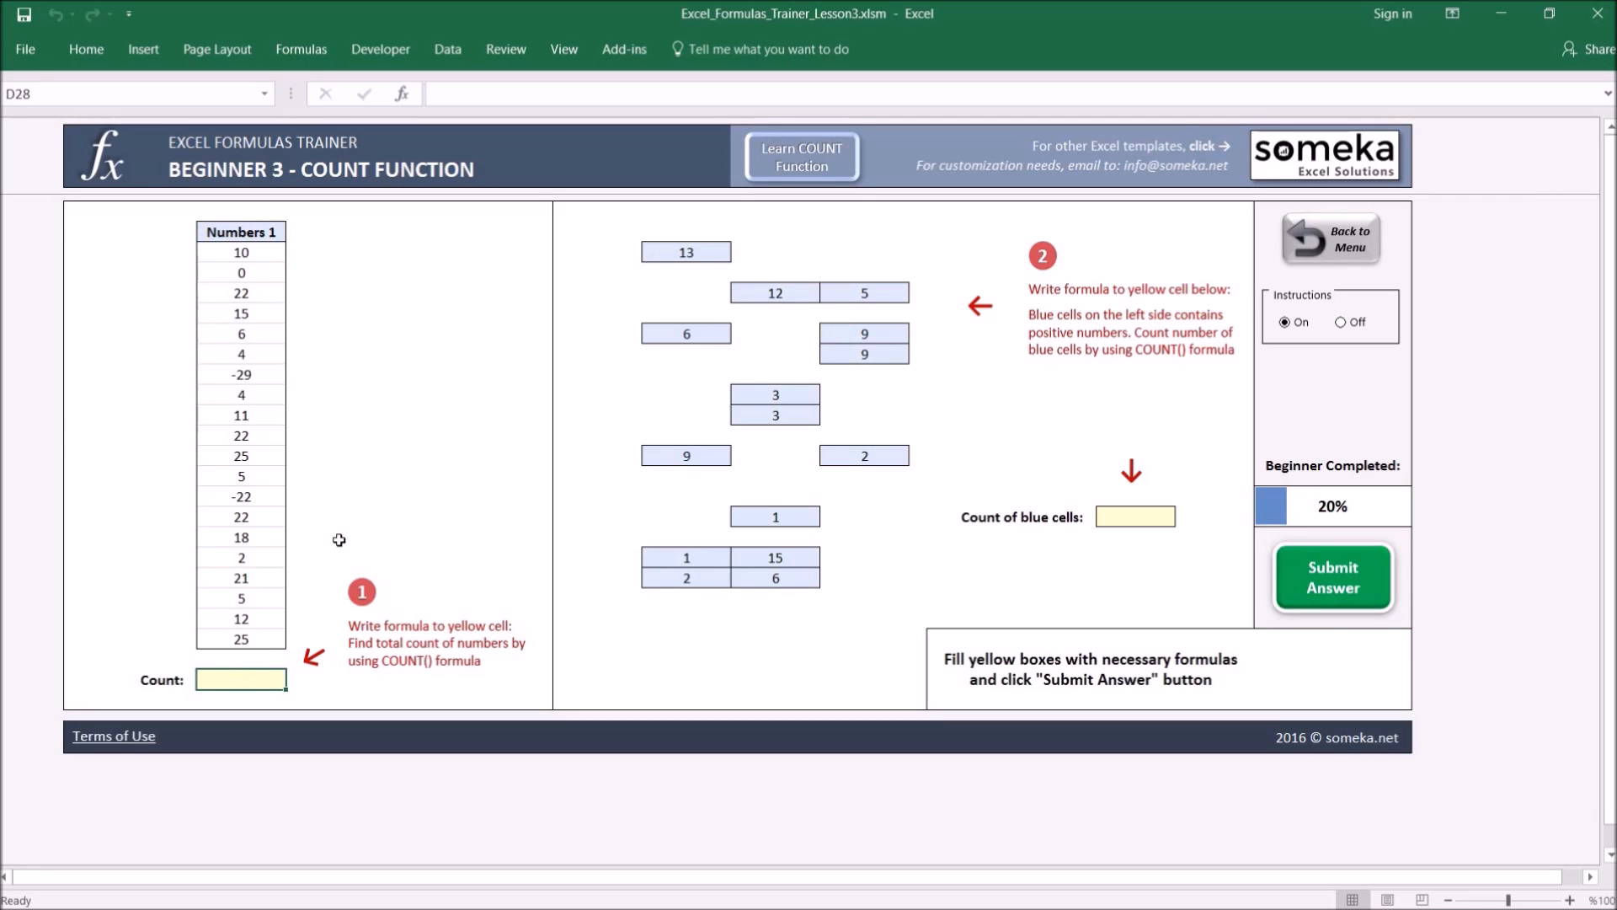
pyautogui.write('=count')
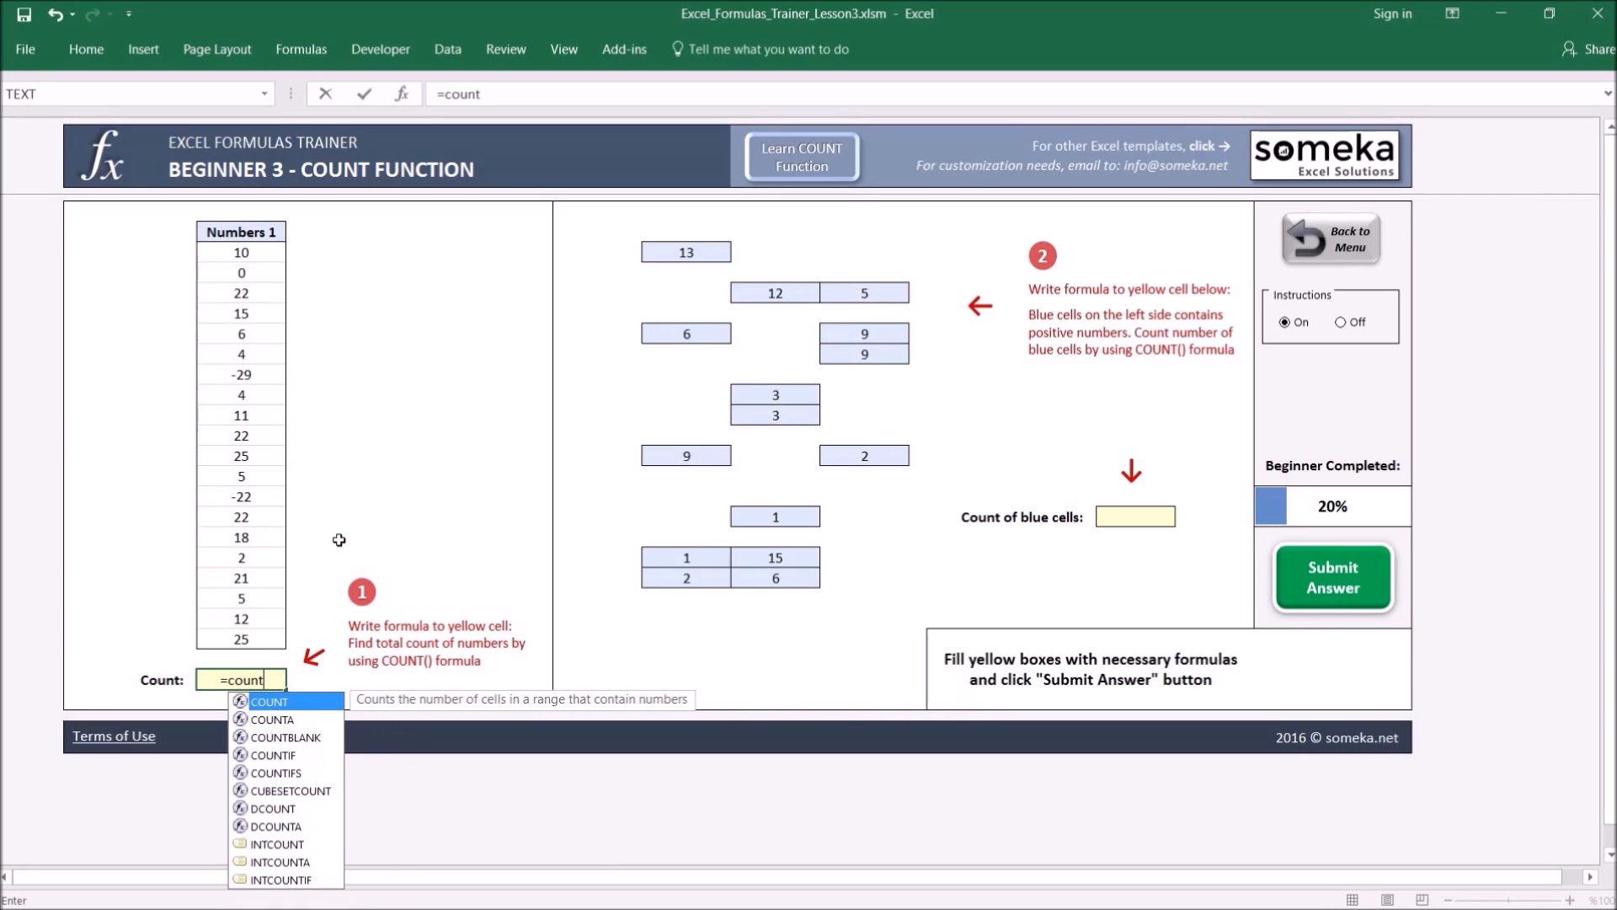
pyautogui.press('Tab')
pyautogui.moveTo(257, 246); pyautogui.dragTo(244, 641)
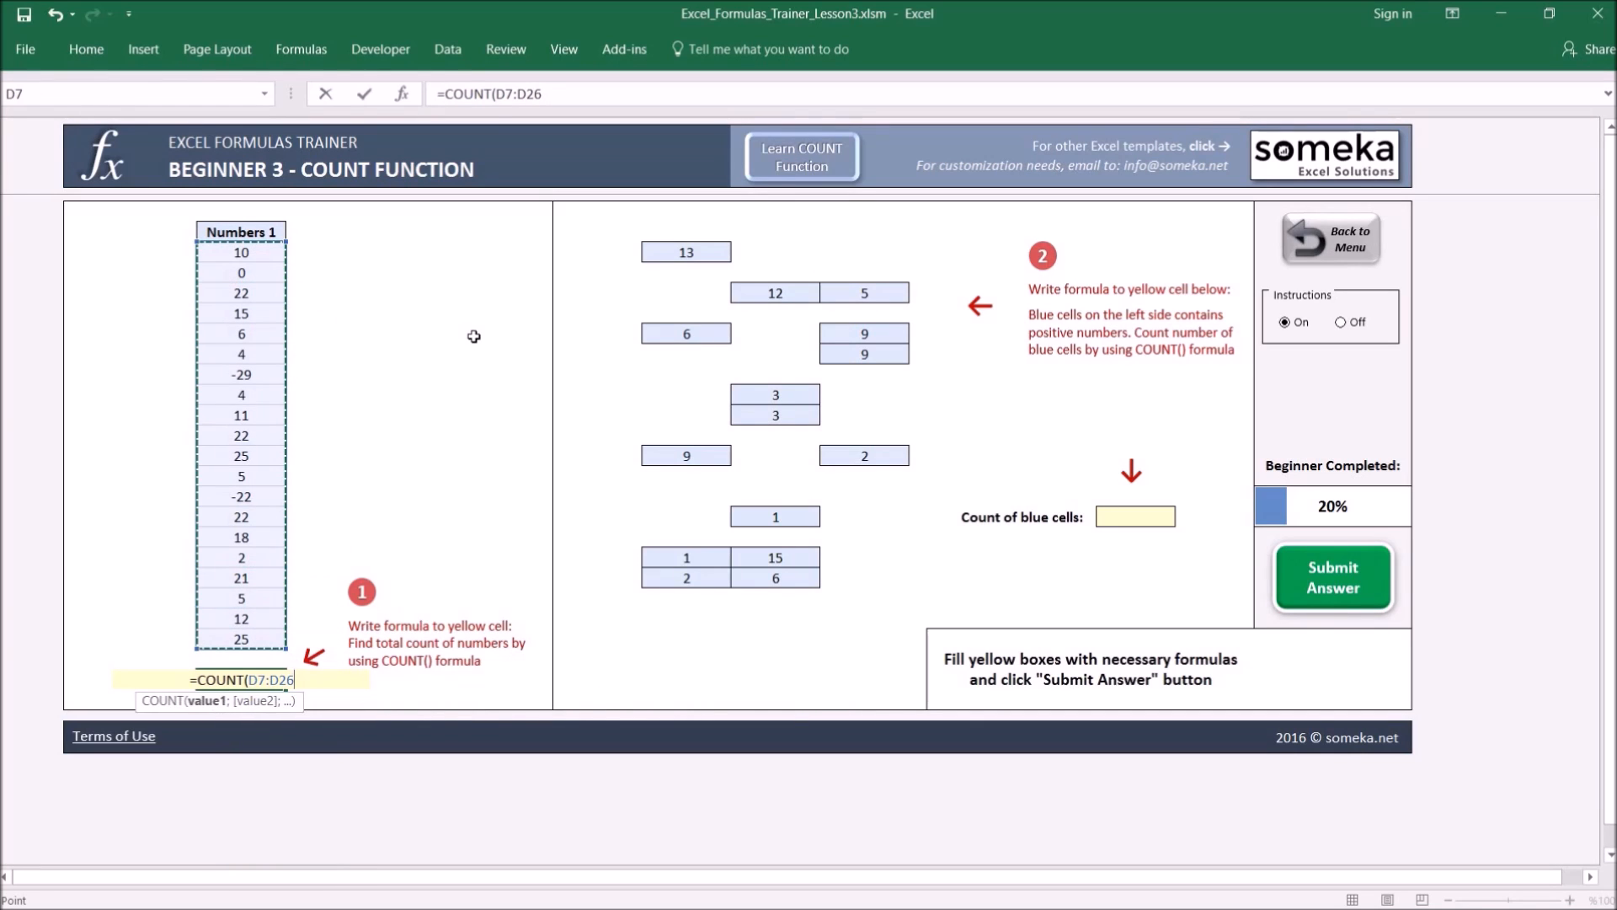
pyautogui.press('Return')
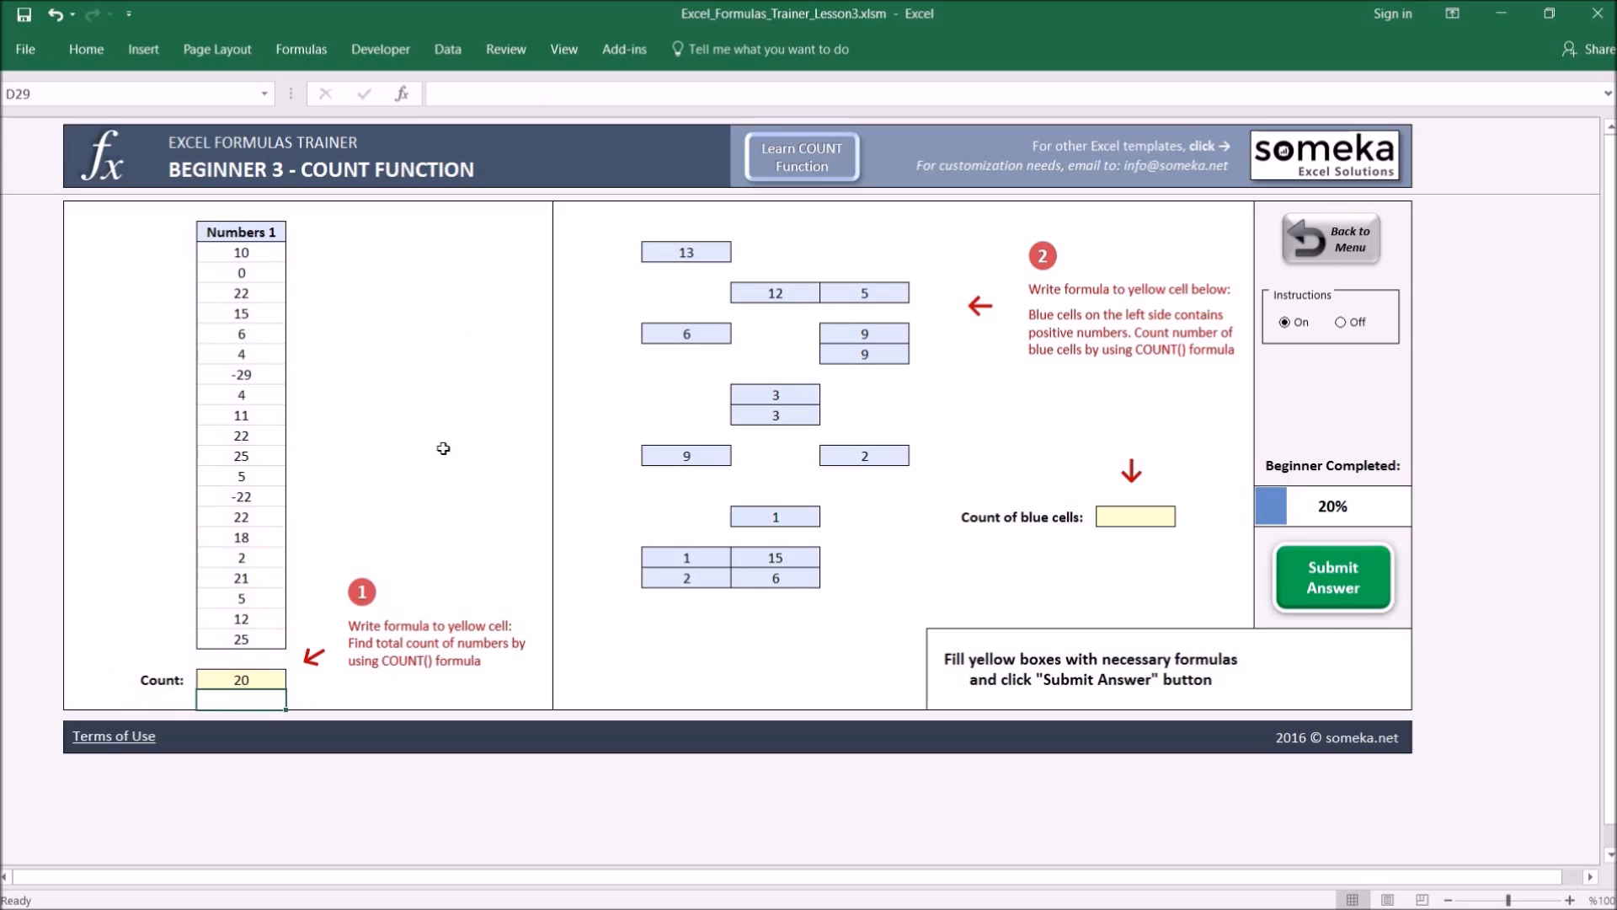
# Try selecting the scattered blue cells one by one, picking those containing 13, 12, 5, 9 and 9
pyautogui.click(1202, 244)
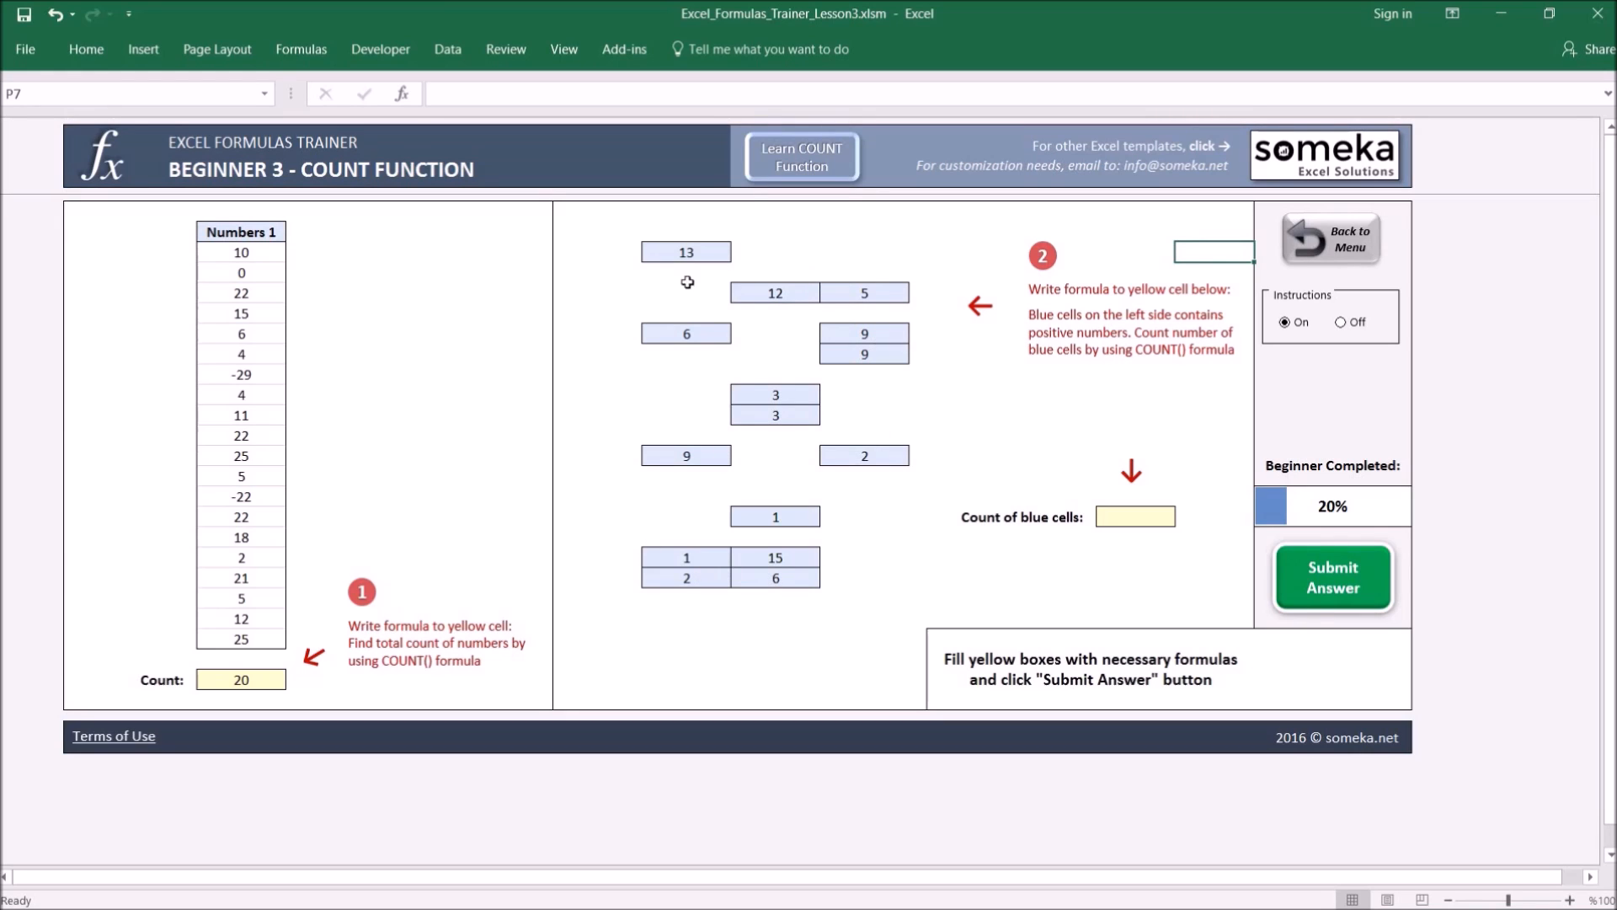
pyautogui.click(1137, 515)
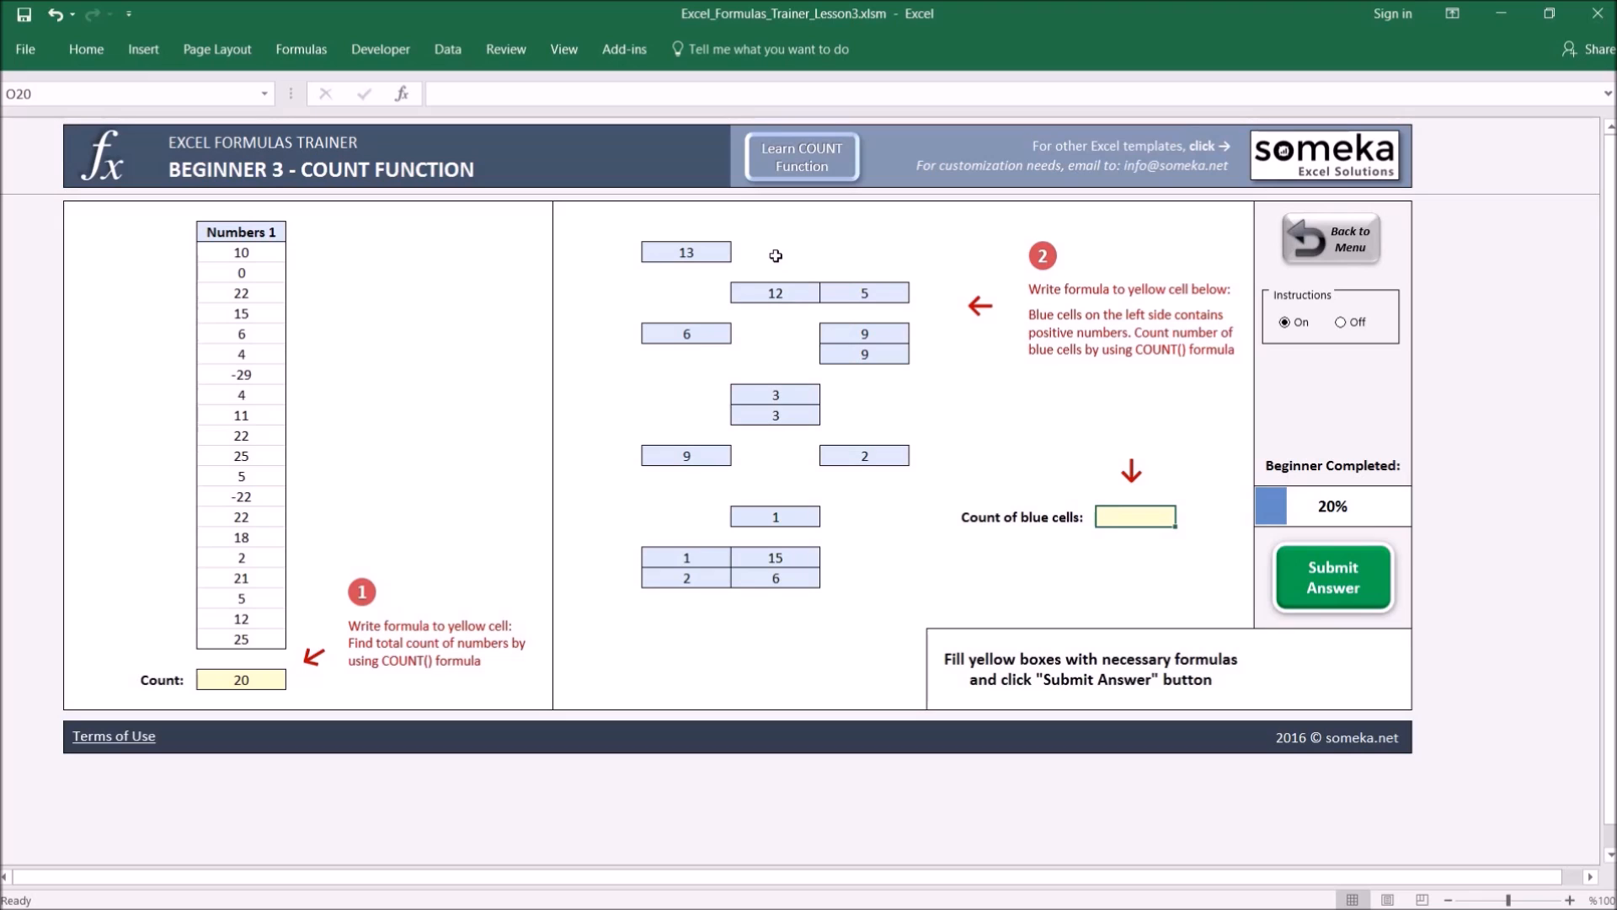
pyautogui.click(684, 252)
pyautogui.keyDown('ctrl'); pyautogui.click(775, 294); pyautogui.keyUp('ctrl')
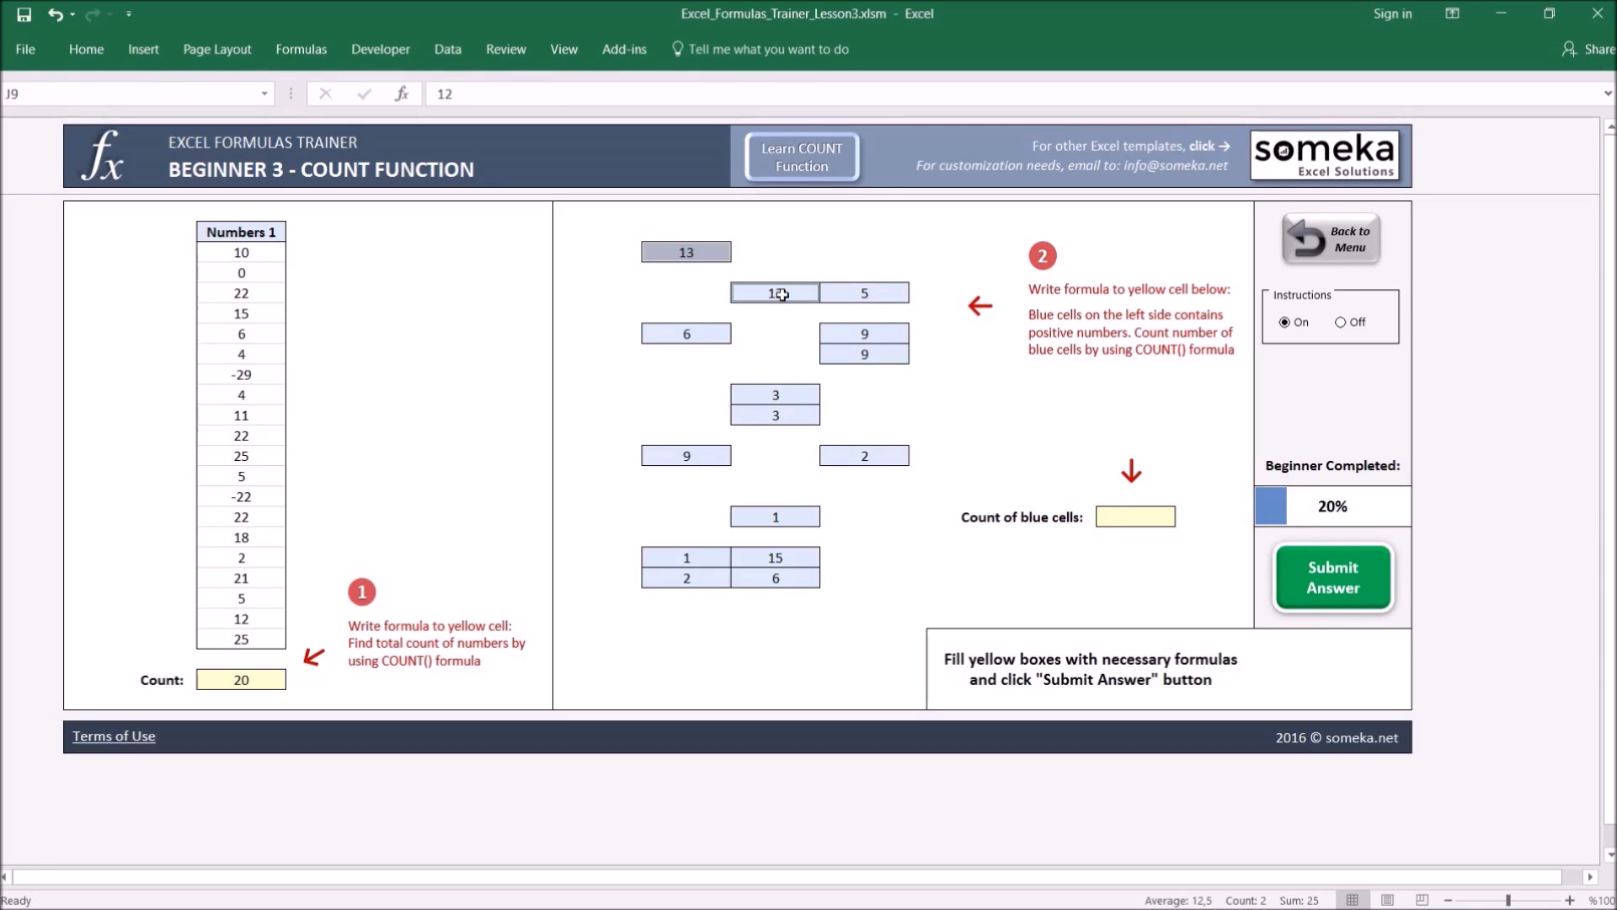
pyautogui.keyDown('ctrl'); pyautogui.click(865, 293); pyautogui.keyUp('ctrl')
pyautogui.keyDown('ctrl'); pyautogui.click(867, 337); pyautogui.keyUp('ctrl')
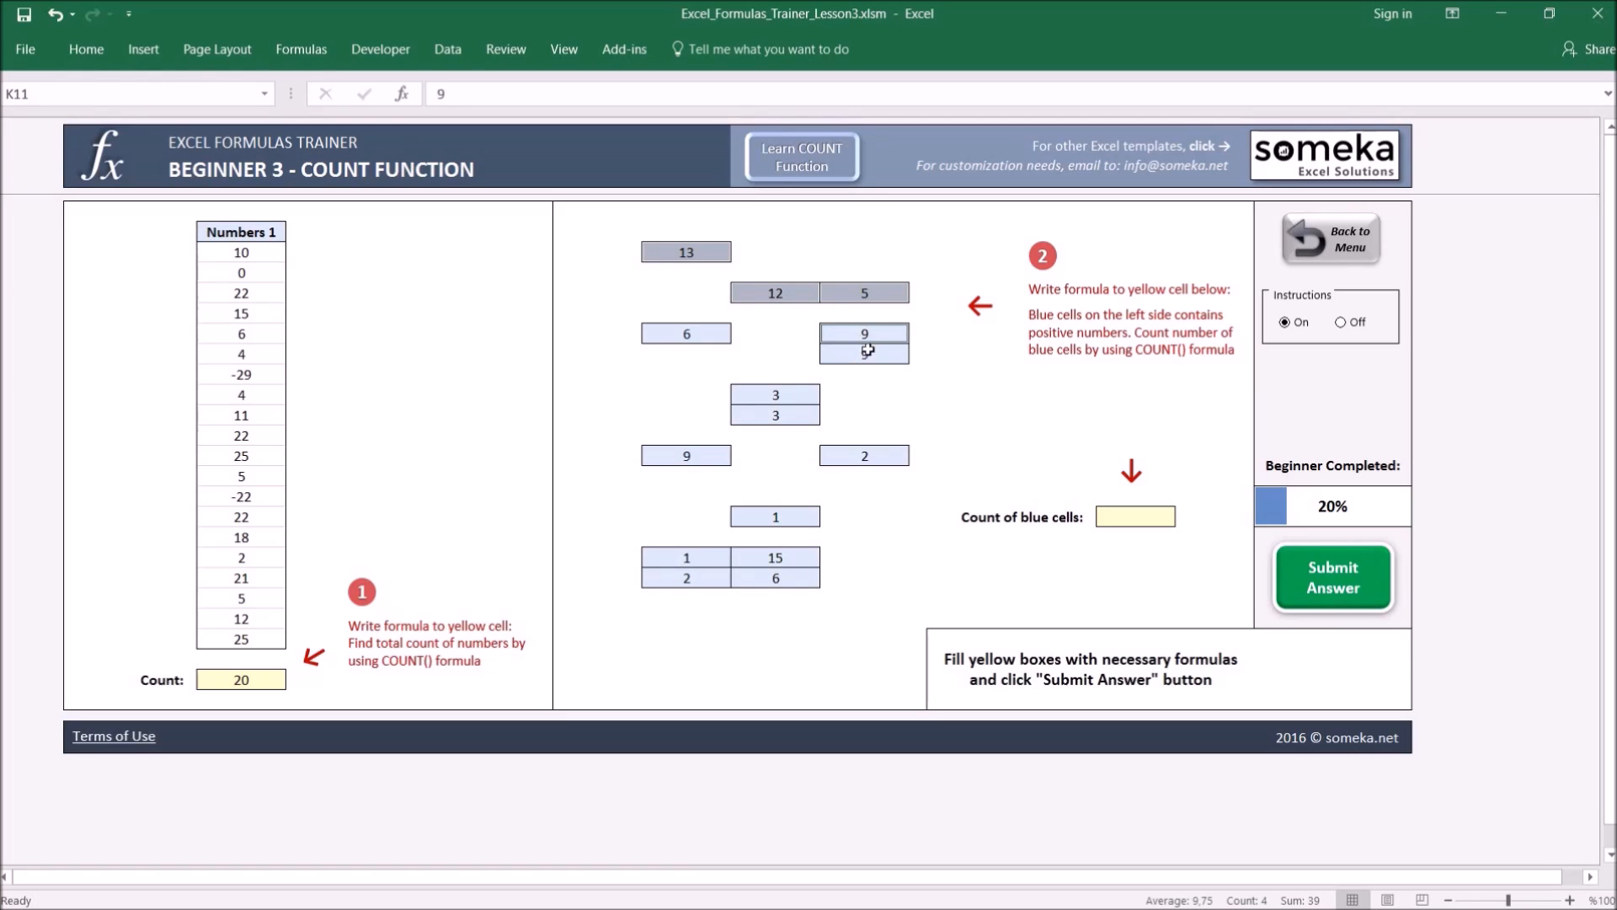
pyautogui.keyDown('ctrl'); pyautogui.click(867, 355); pyautogui.keyUp('ctrl')
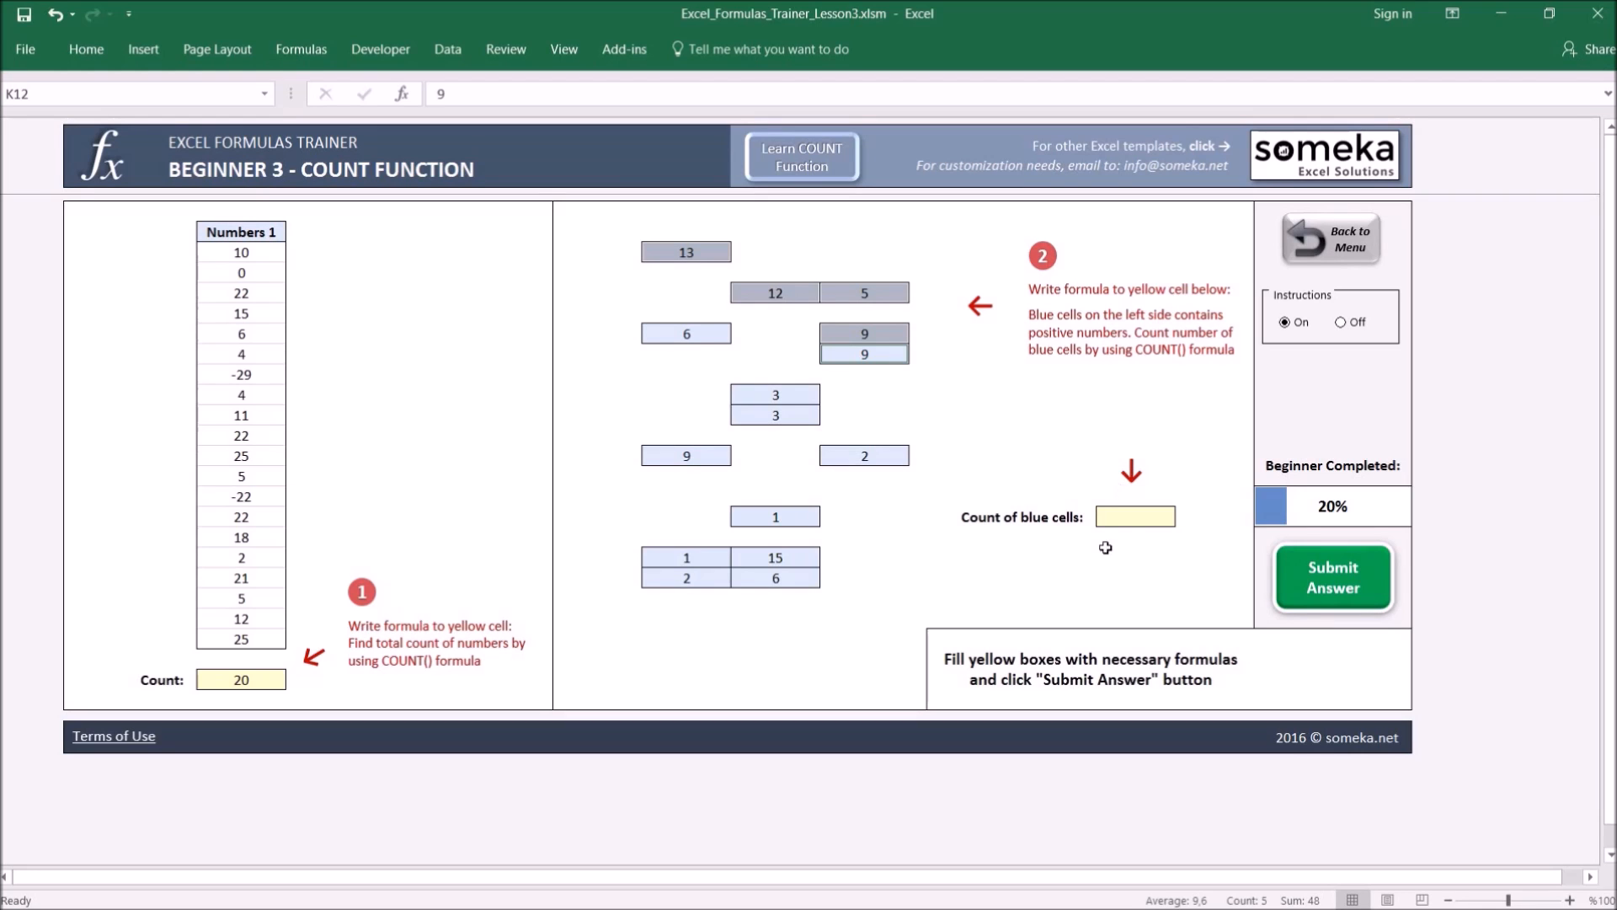
# Count the scattered blue cells with =COUNT(I7:K23) in the yellow Count of blue cells field
pyautogui.click(1128, 520)
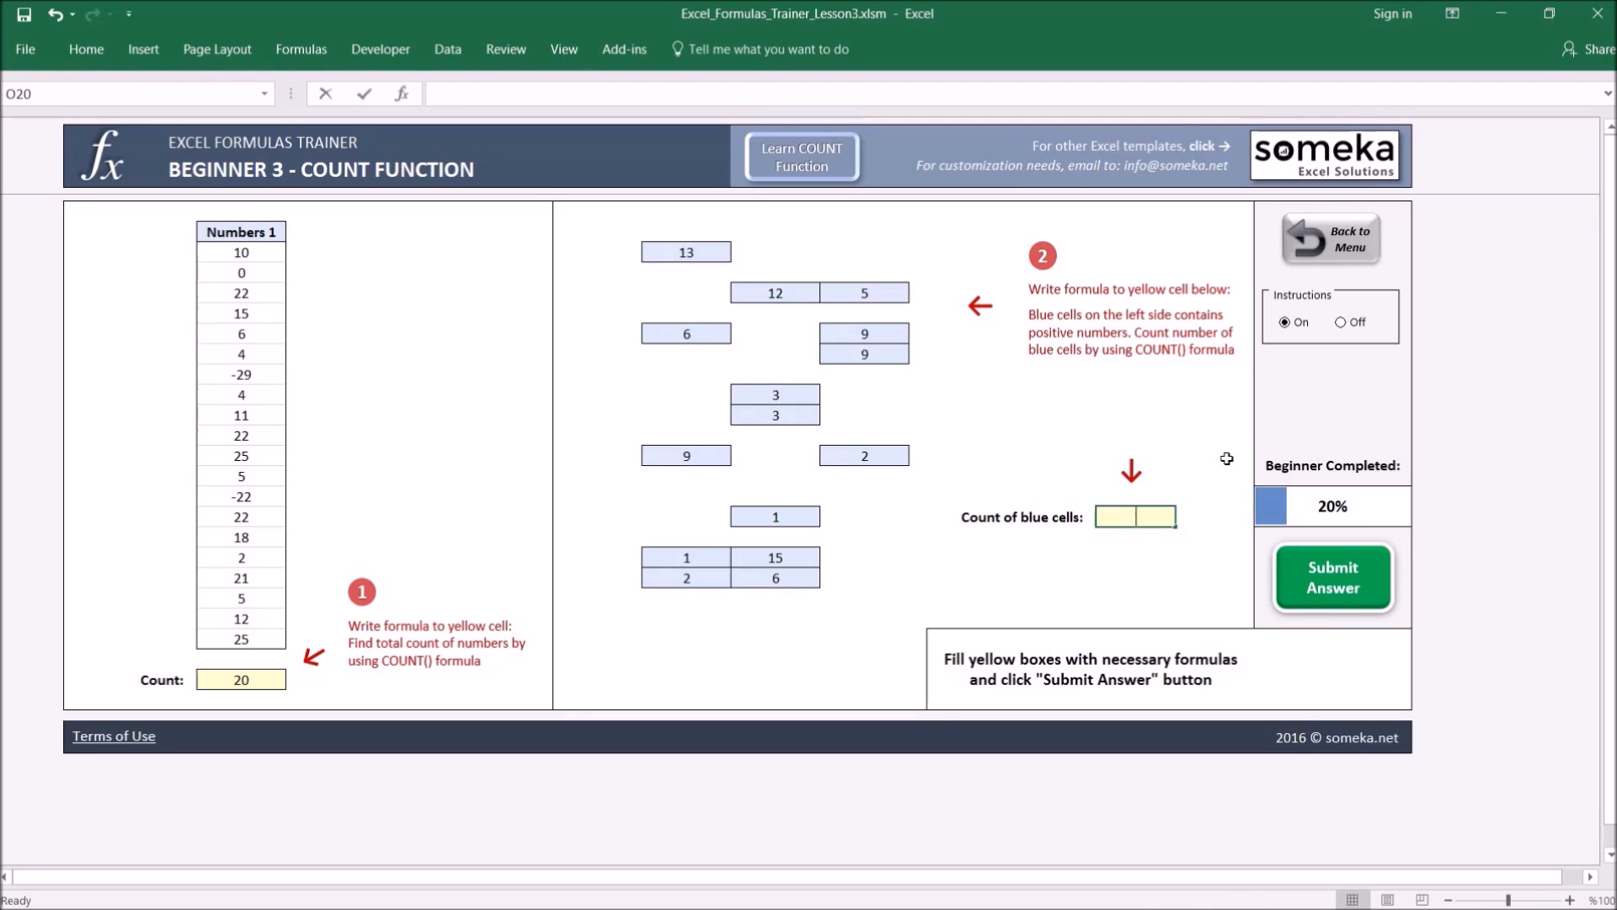
pyautogui.write('=COUNT(')
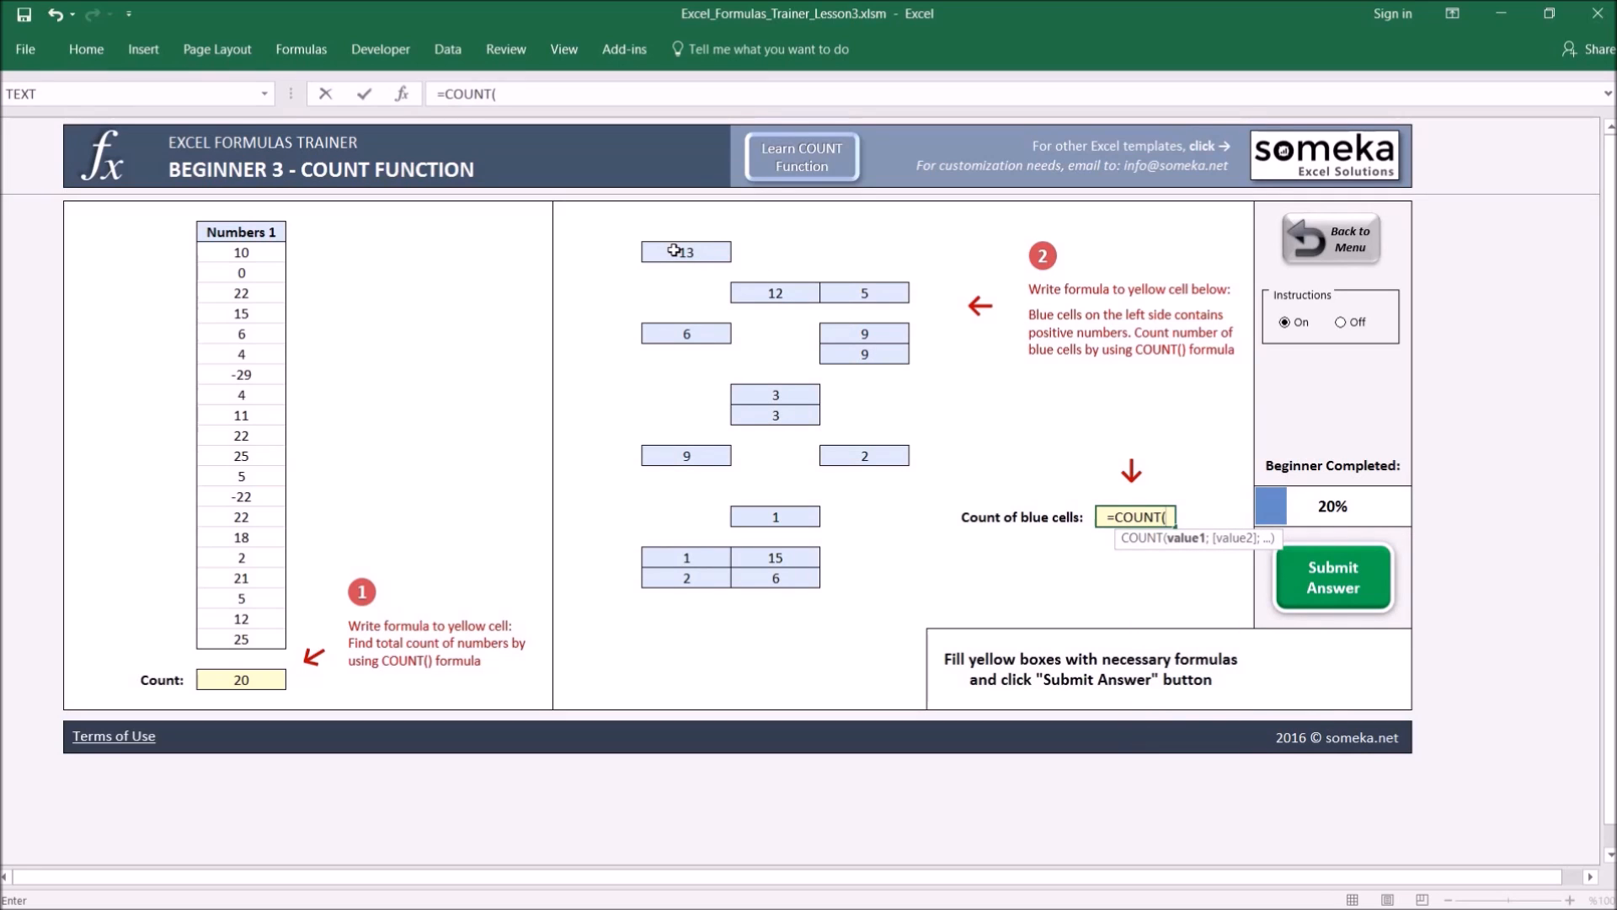
pyautogui.moveTo(674, 250); pyautogui.dragTo(879, 566)
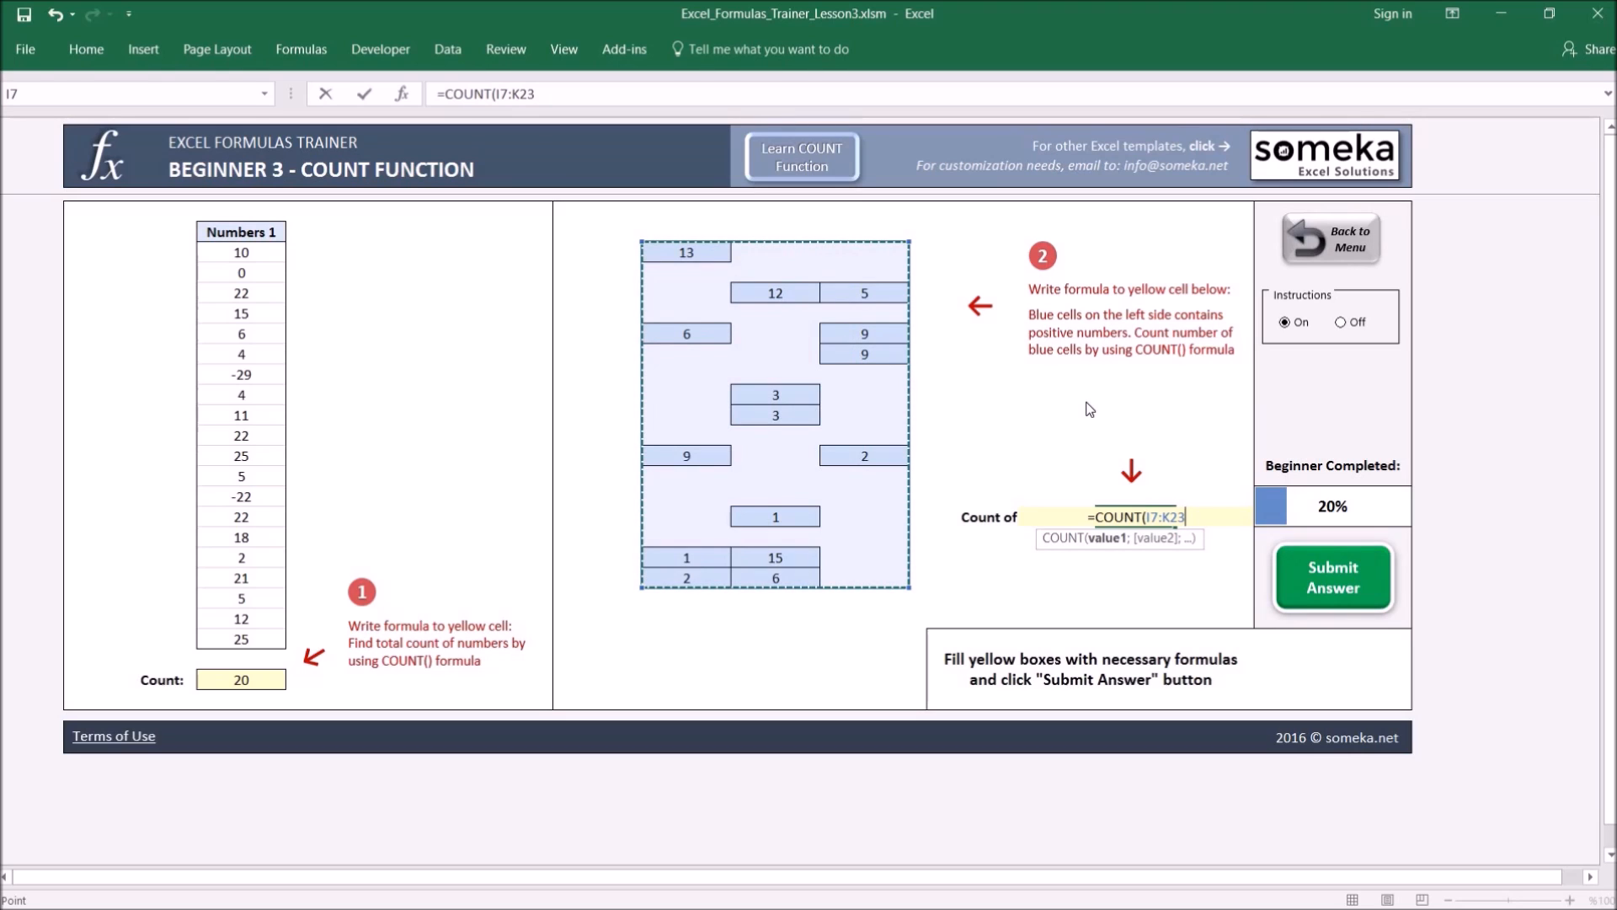
pyautogui.write(')')
pyautogui.press('Return')
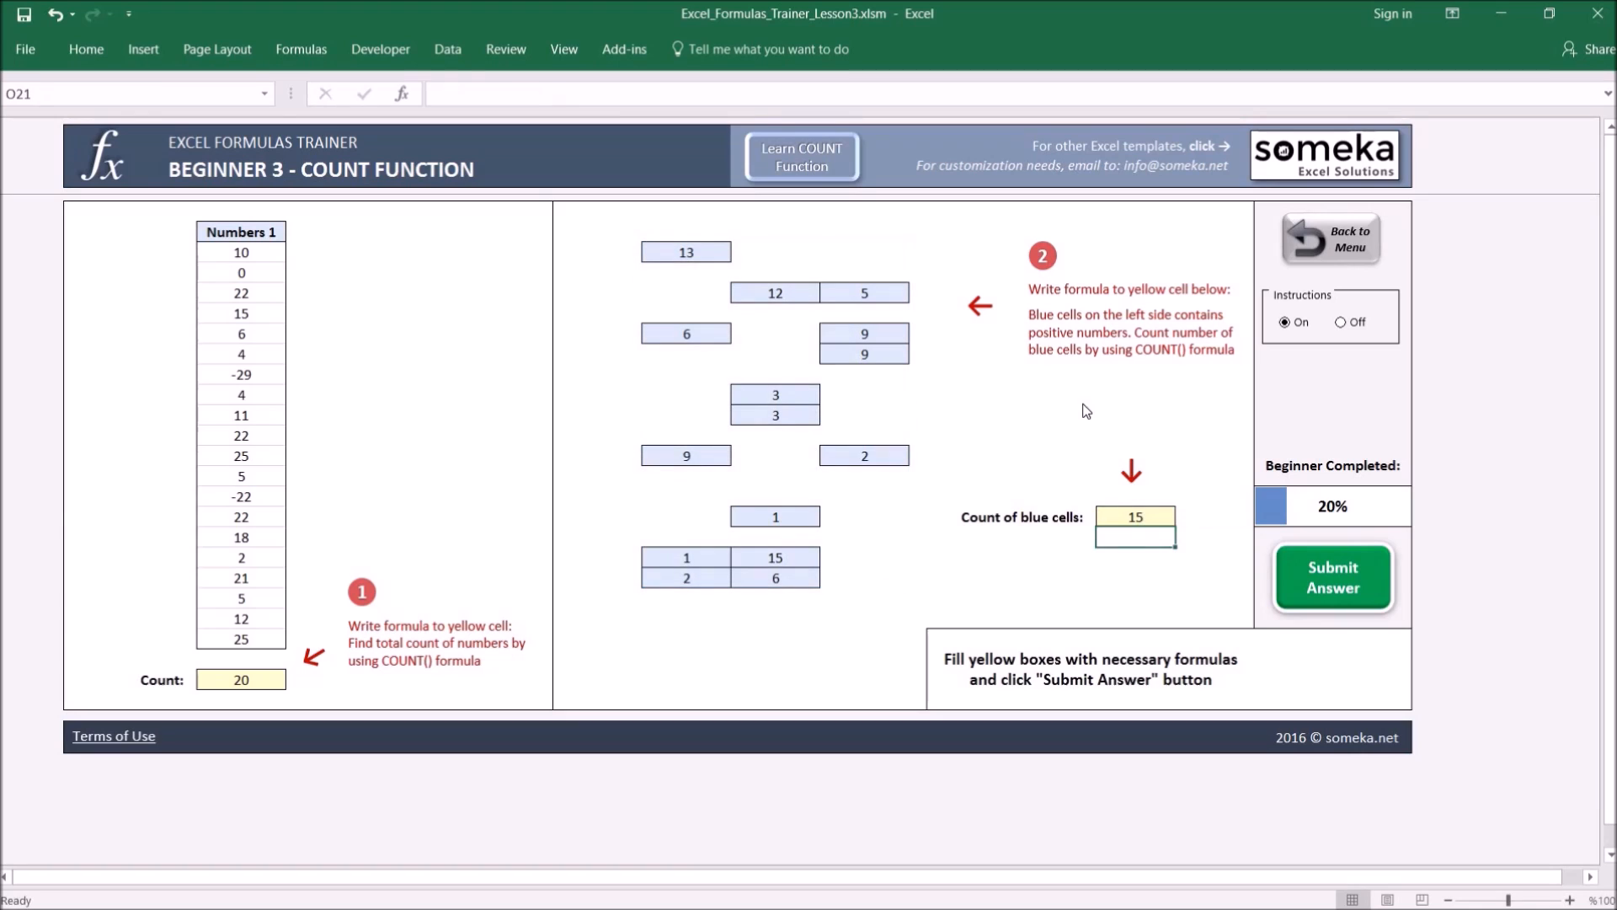
# Submit the COUNT exercise answers, then return to the training menu and open the beginner AVERAGE exercise
pyautogui.click(1330, 562)
pyautogui.click(1328, 274)
pyautogui.click(394, 346)
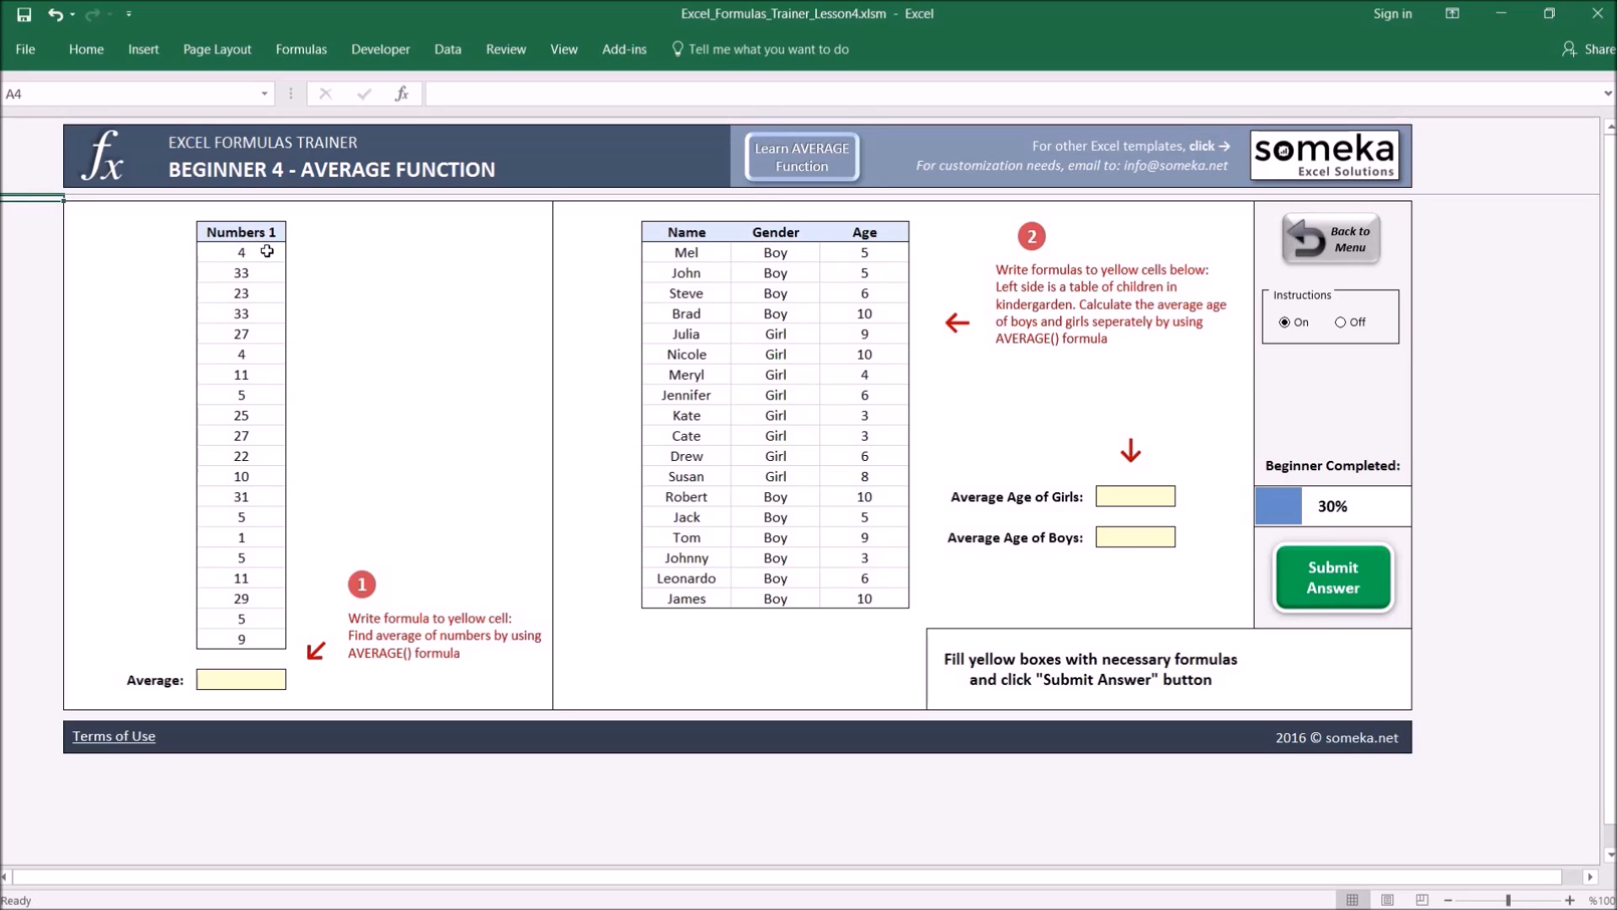
# Average the values in the Numbers 1 table with =AVERAGE(D7:D26) in the yellow Average cell
pyautogui.click(253, 678)
pyautogui.write('=average')
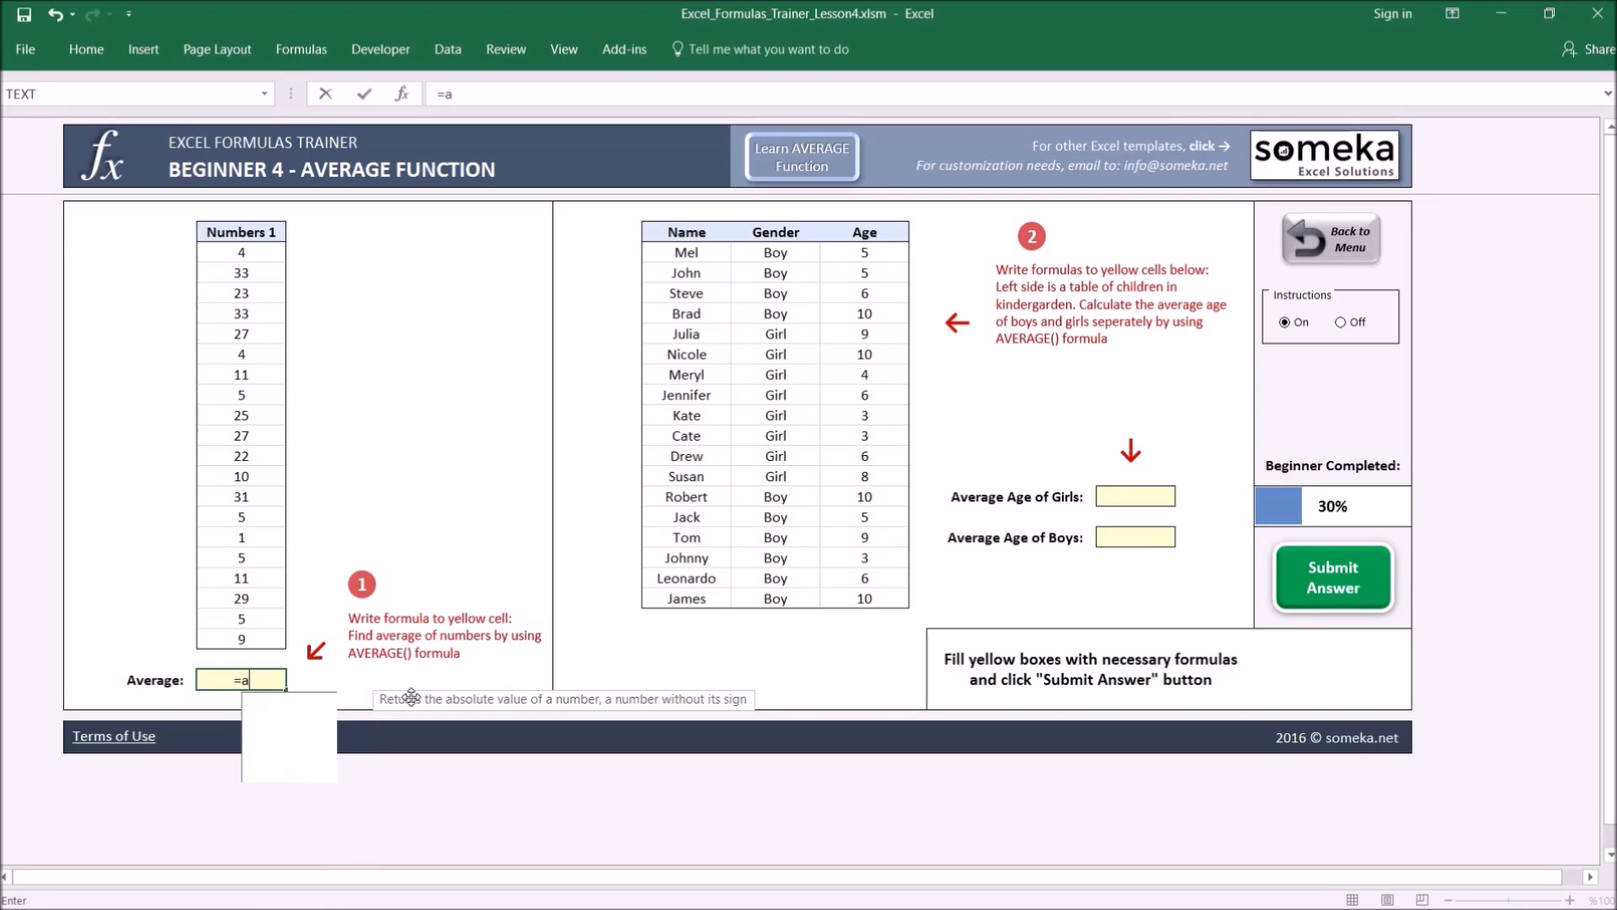
pyautogui.press('Tab')
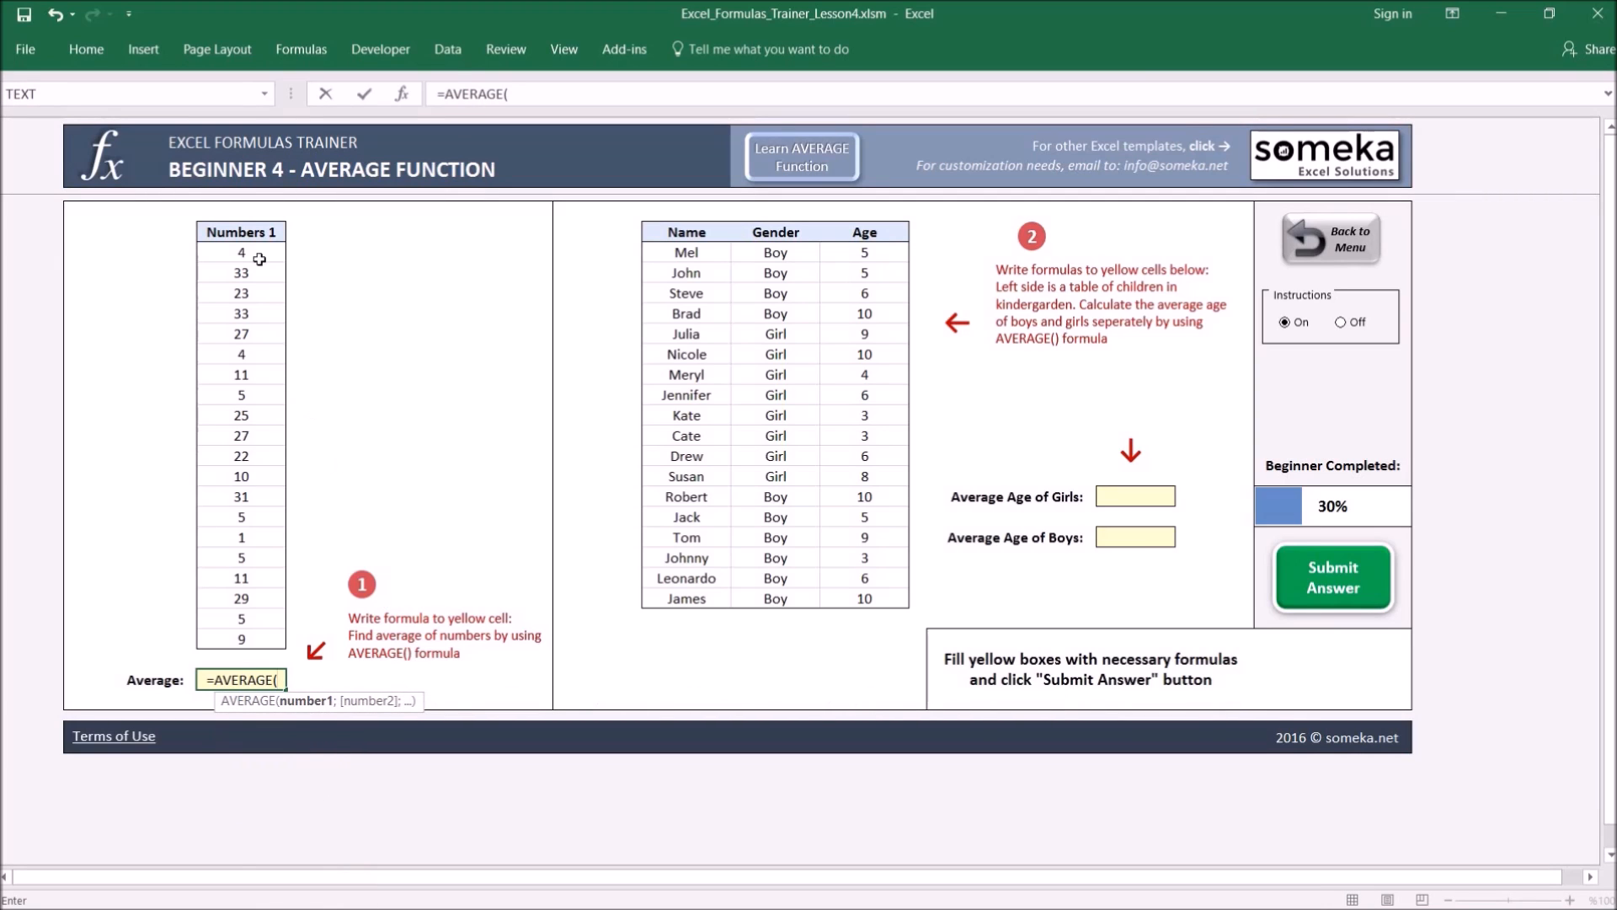
pyautogui.moveTo(255, 251); pyautogui.dragTo(278, 642)
pyautogui.moveTo(362, 555); pyautogui.dragTo(360, 558)
pyautogui.write(')')
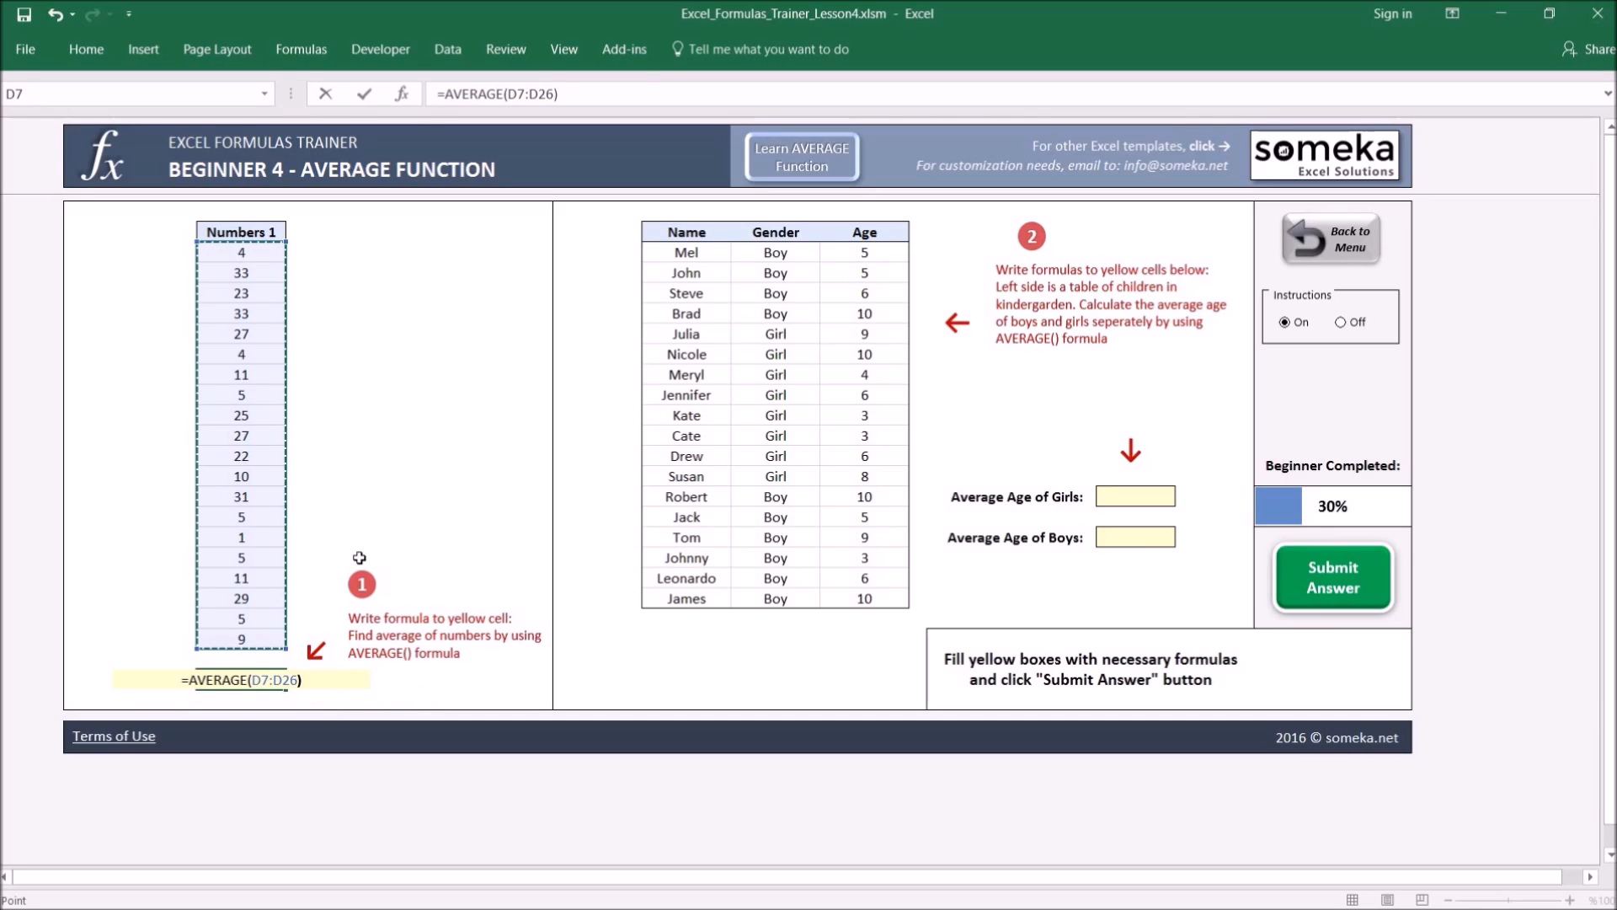
pyautogui.press('Return')
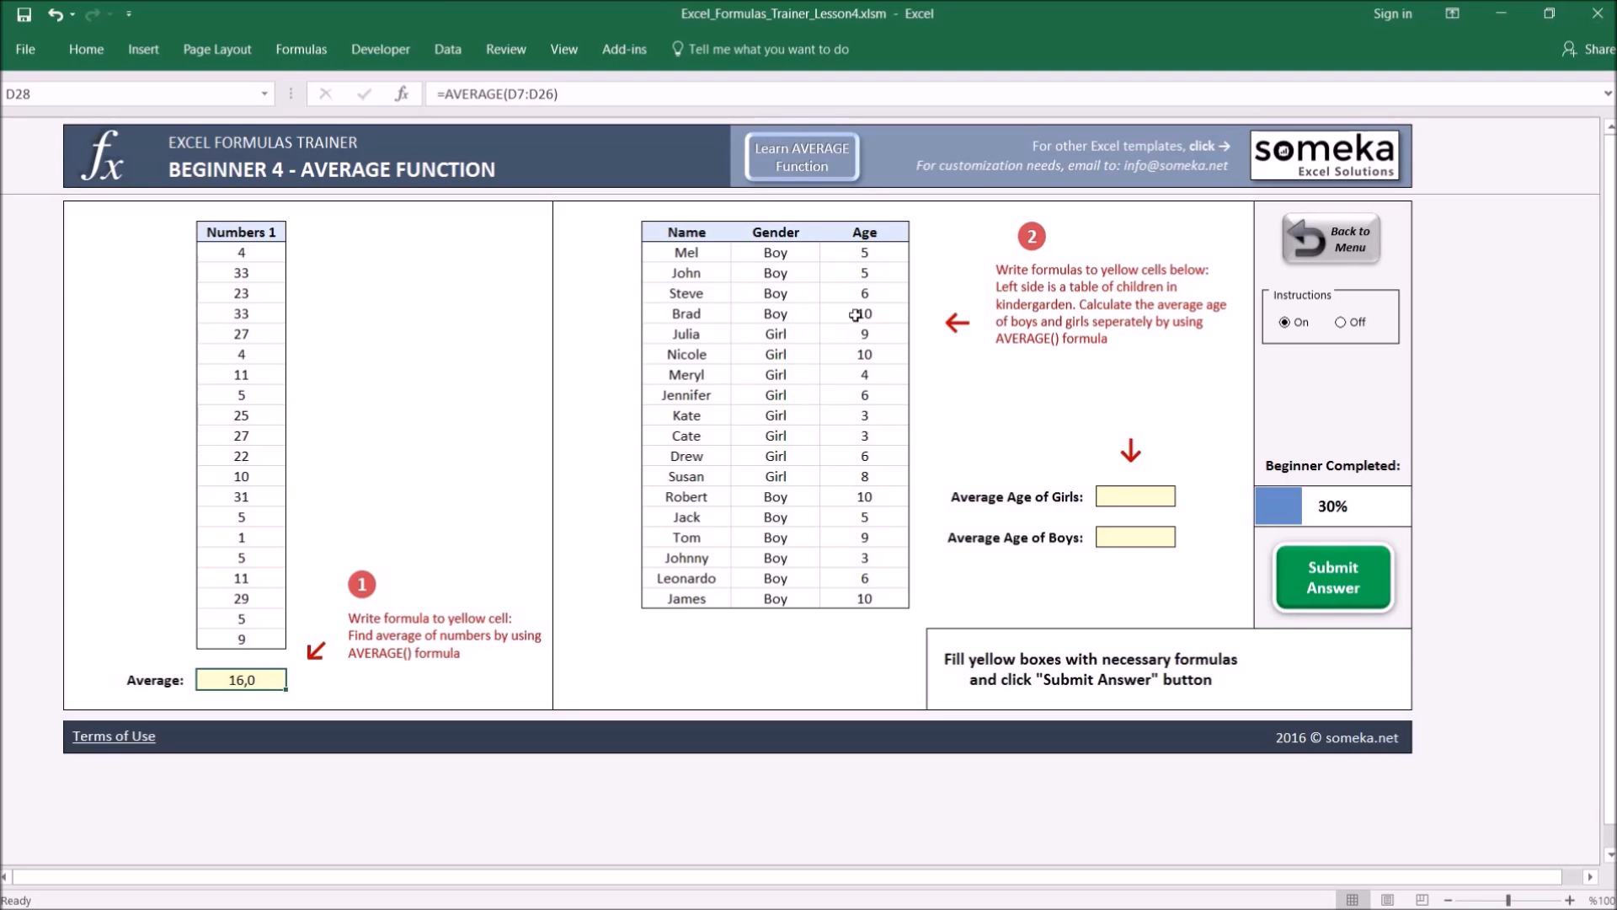
# Calculate the Average Age of Girls with =AVERAGE(K11:K18) over the girls' ages
pyautogui.click(1149, 496)
pyautogui.write('=average')
pyautogui.press('Tab')
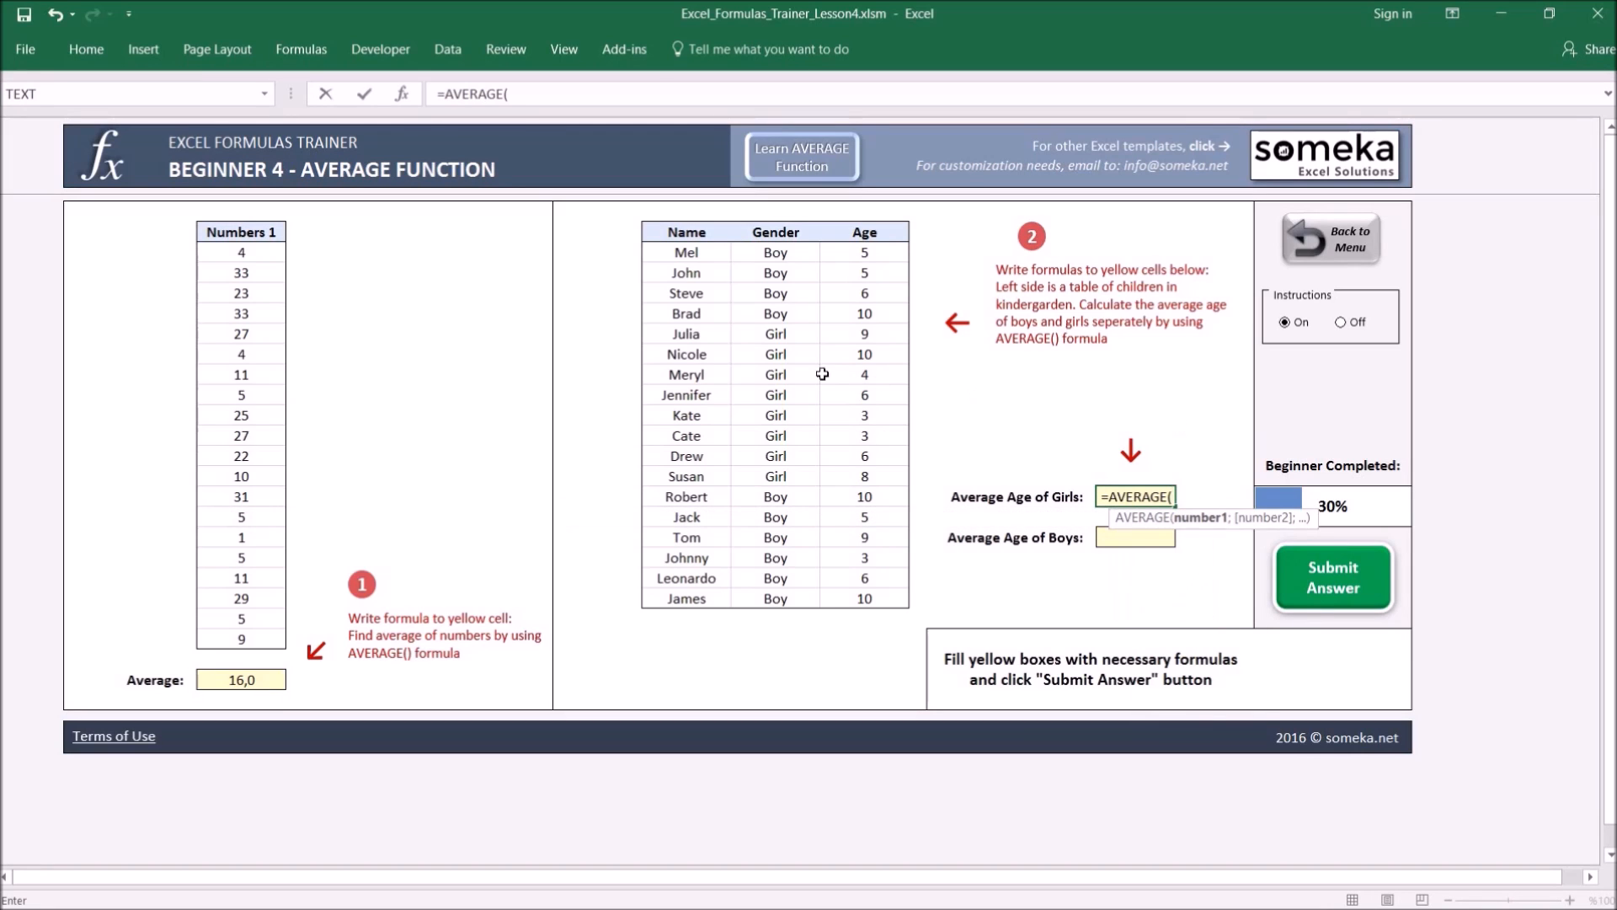
pyautogui.moveTo(860, 333); pyautogui.dragTo(857, 474)
pyautogui.write(')')
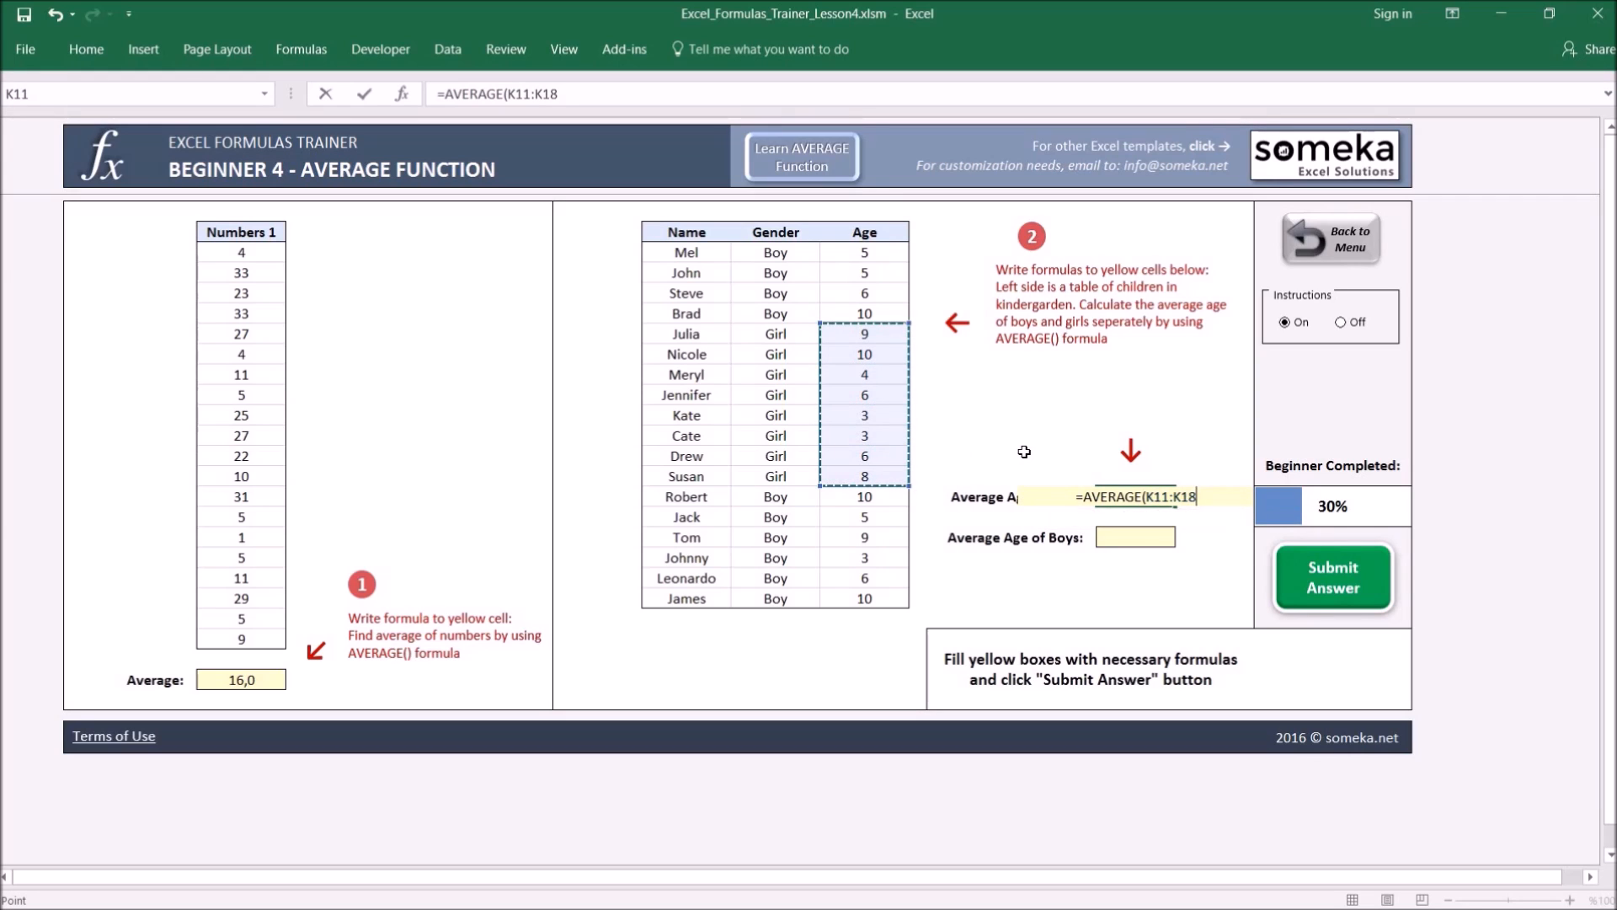
pyautogui.hotkey('ctrl', 'Return')
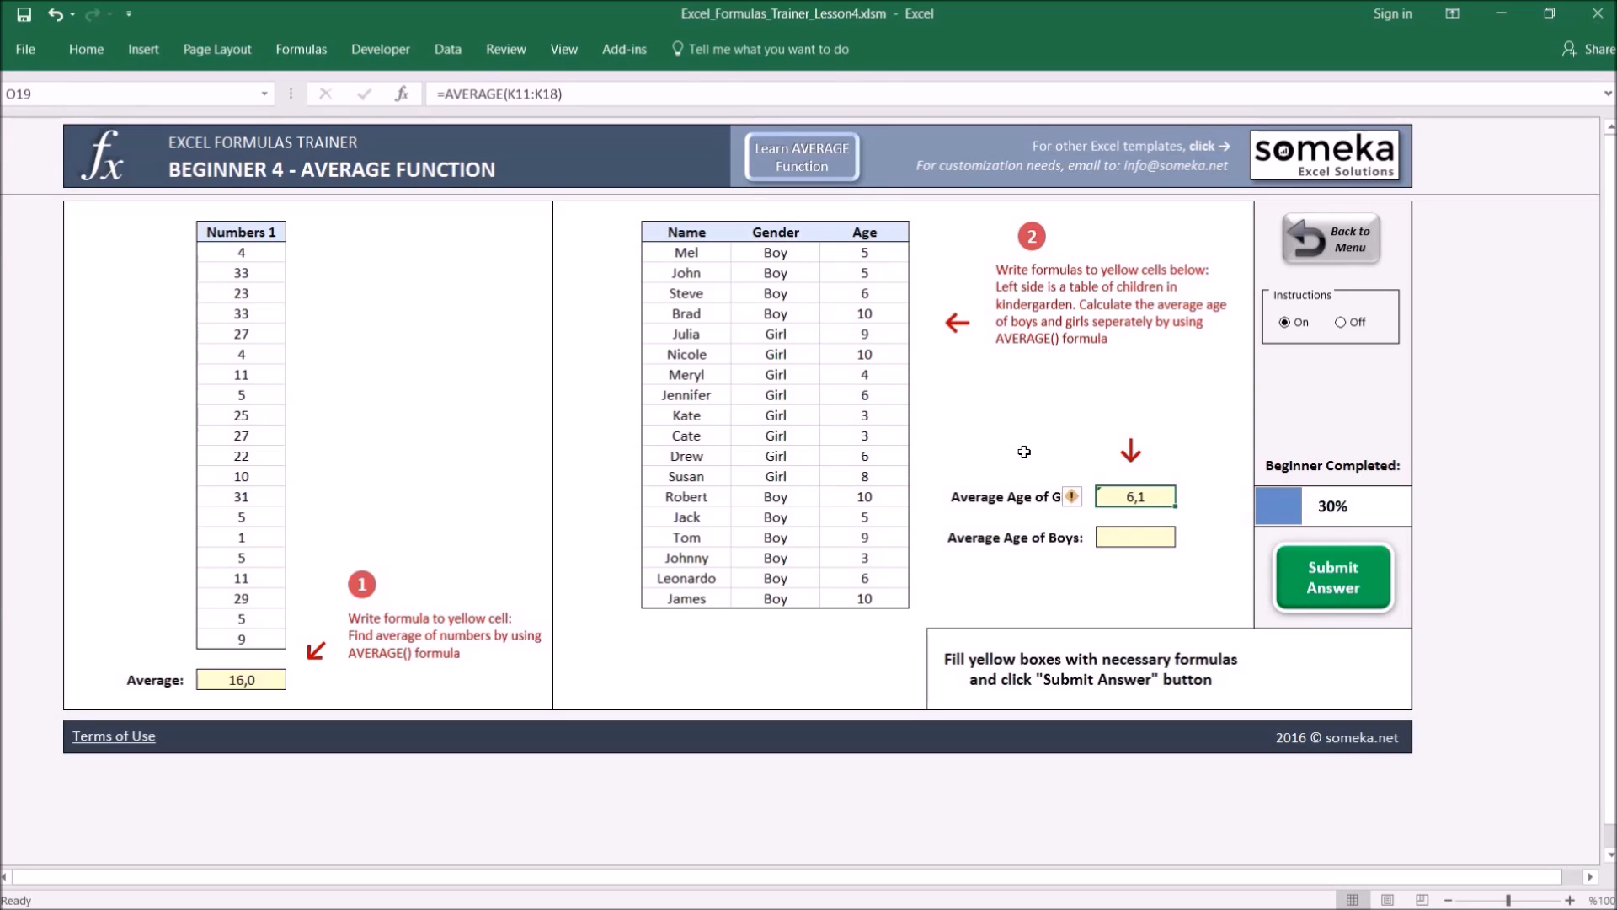
# Calculate the Average Age of Boys from the two separate blocks of boys' ages with =AVERAGE(K7:K10;K19:K24)
pyautogui.click(1136, 537)
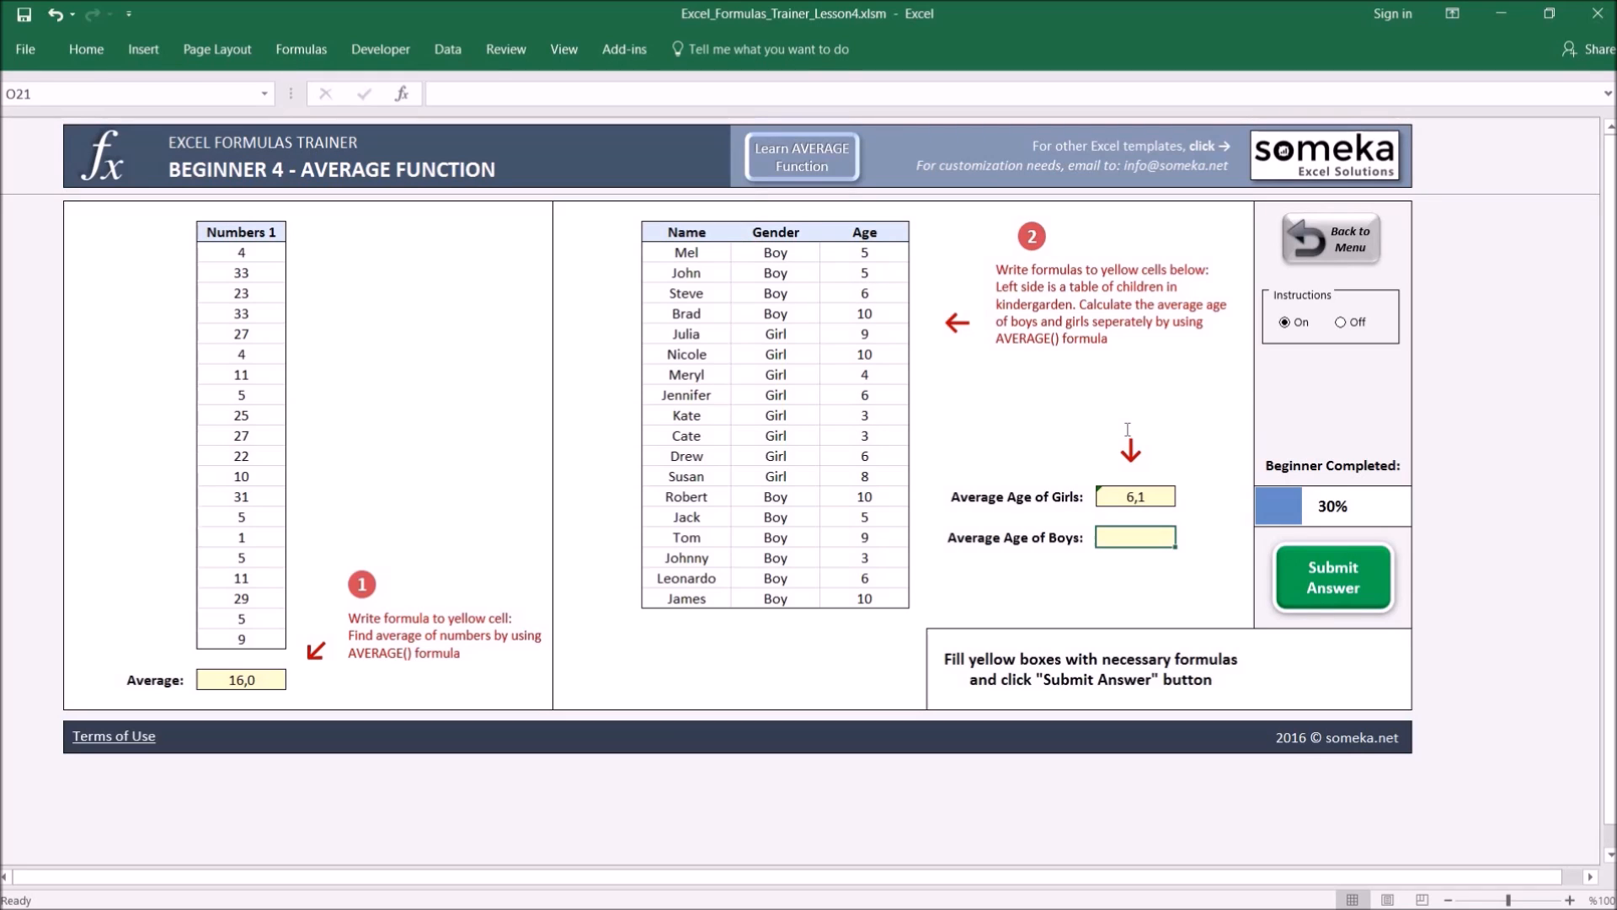
pyautogui.write('=')
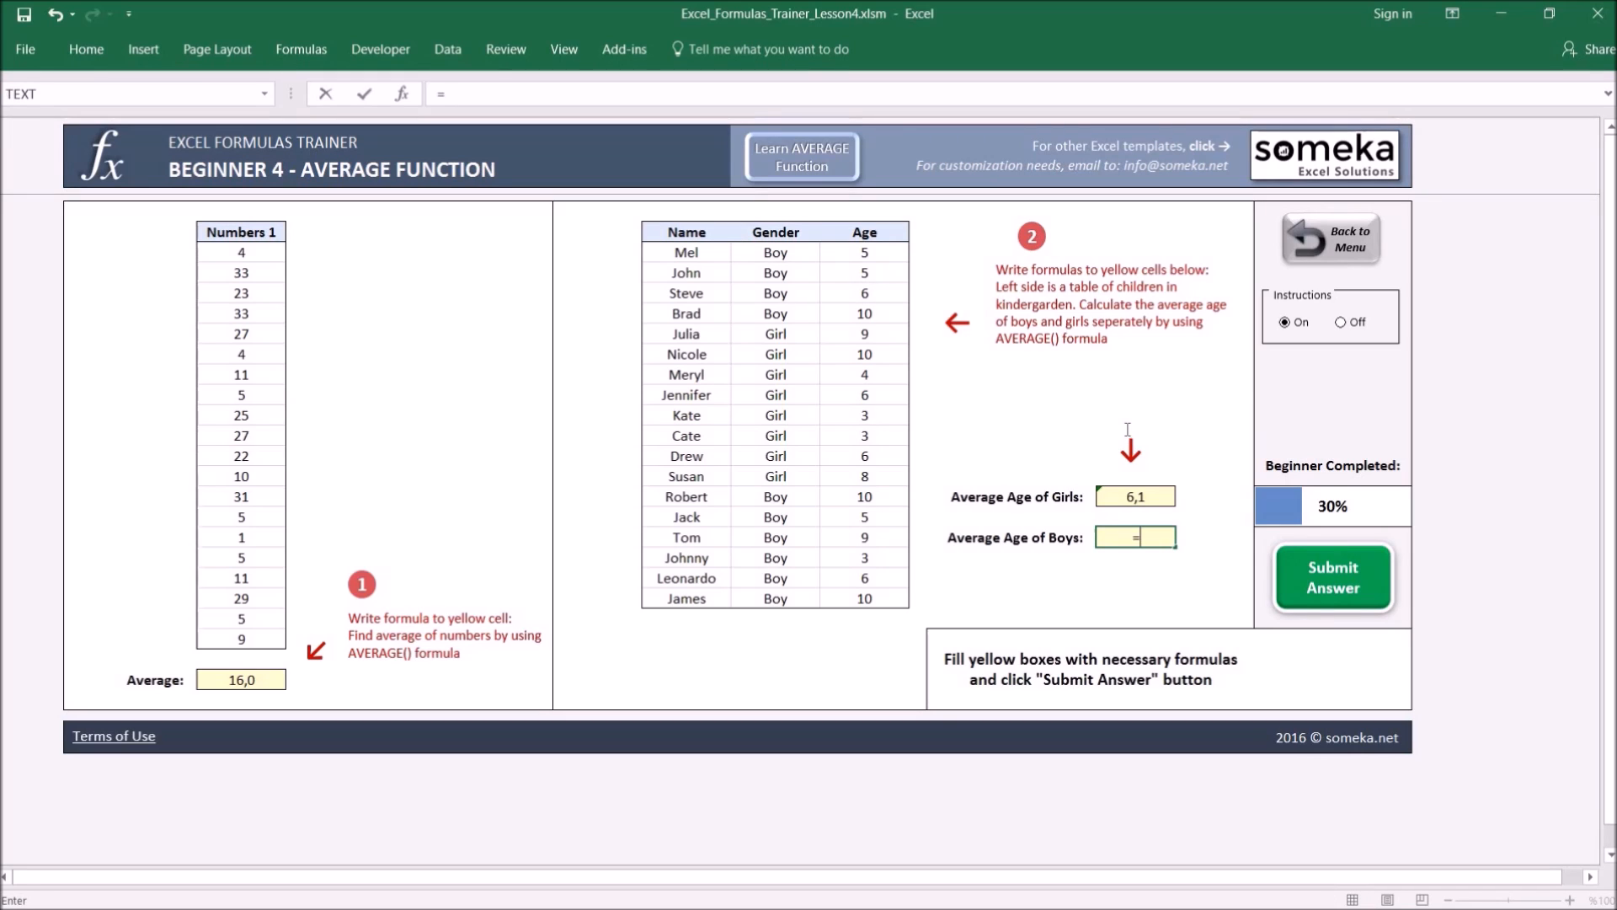
pyautogui.write('average')
pyautogui.press('Tab')
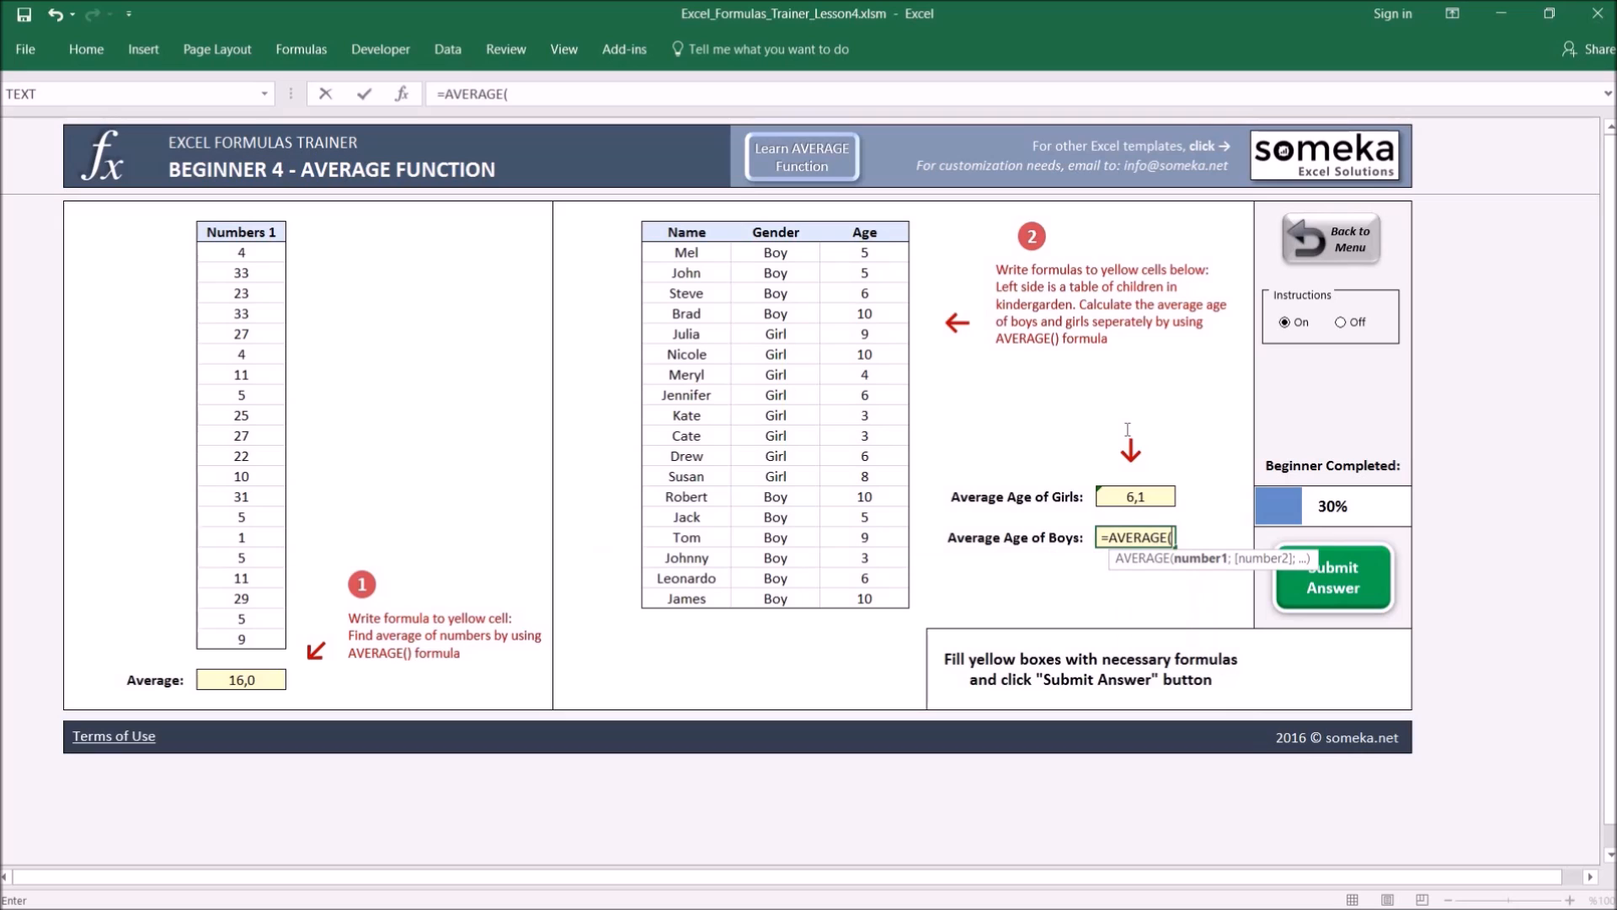
pyautogui.moveTo(864, 253); pyautogui.dragTo(865, 320)
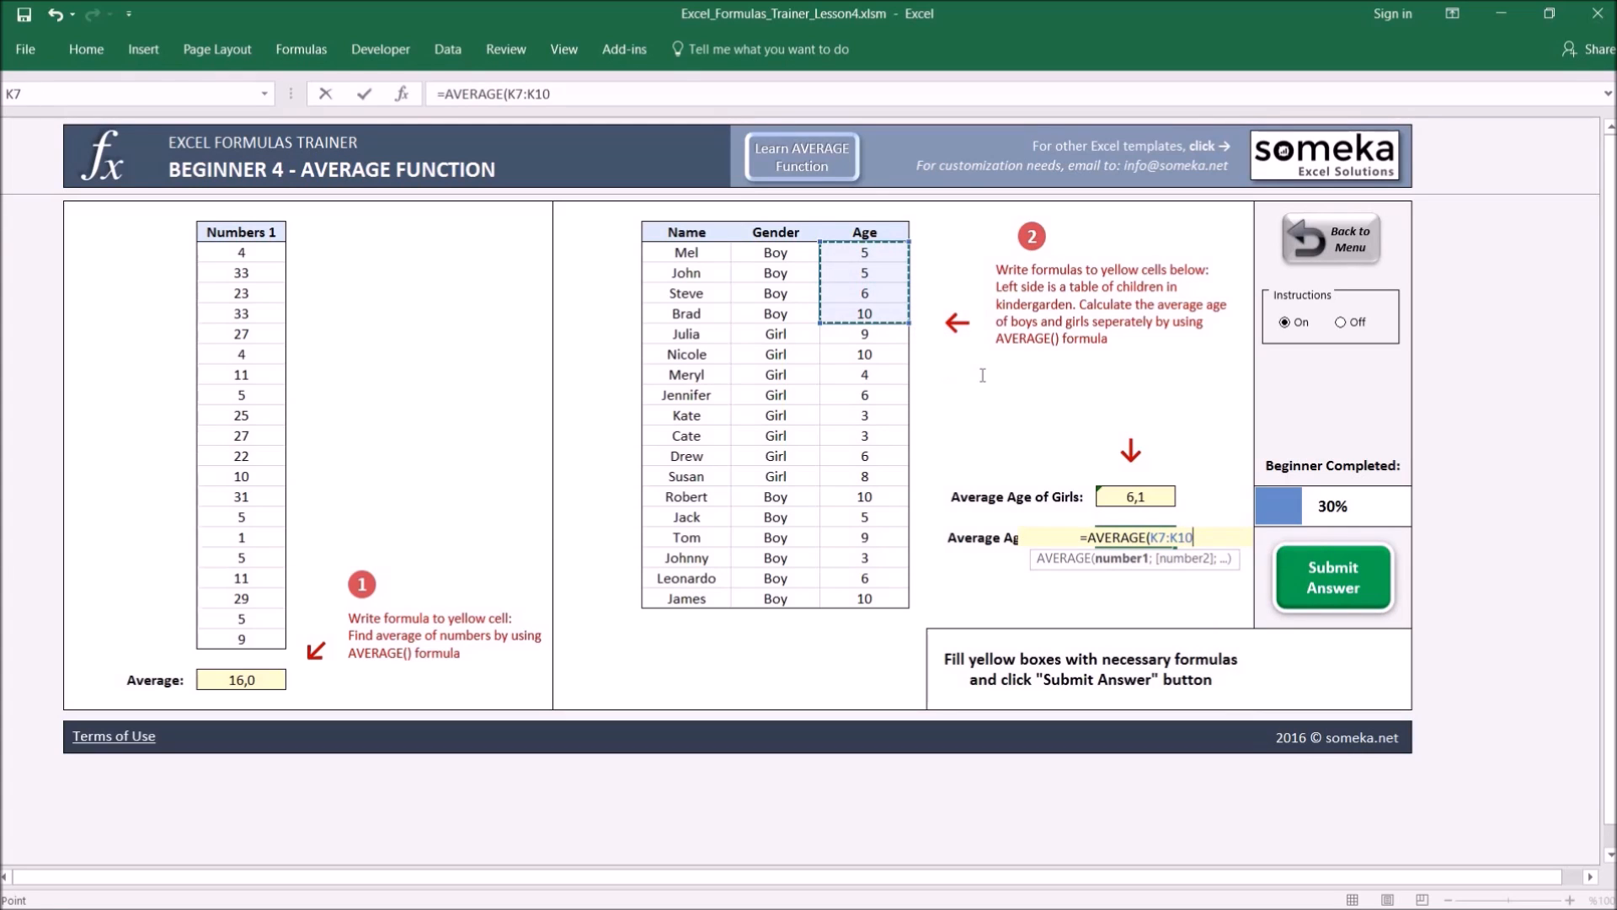
pyautogui.write(';')
pyautogui.moveTo(853, 495); pyautogui.dragTo(864, 598)
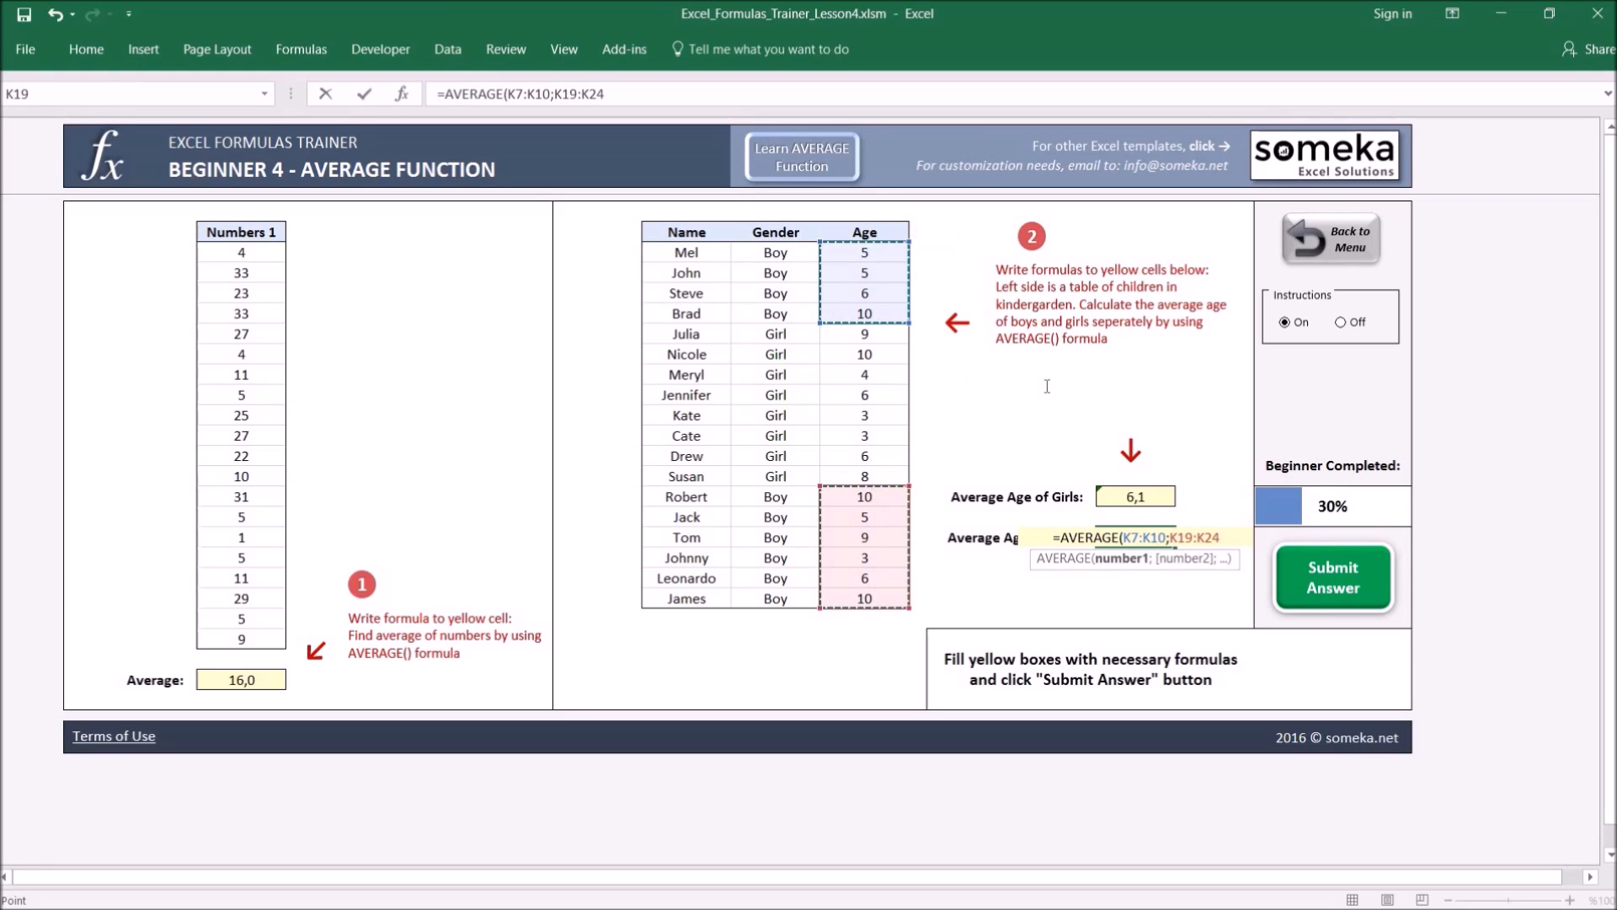
pyautogui.write(')')
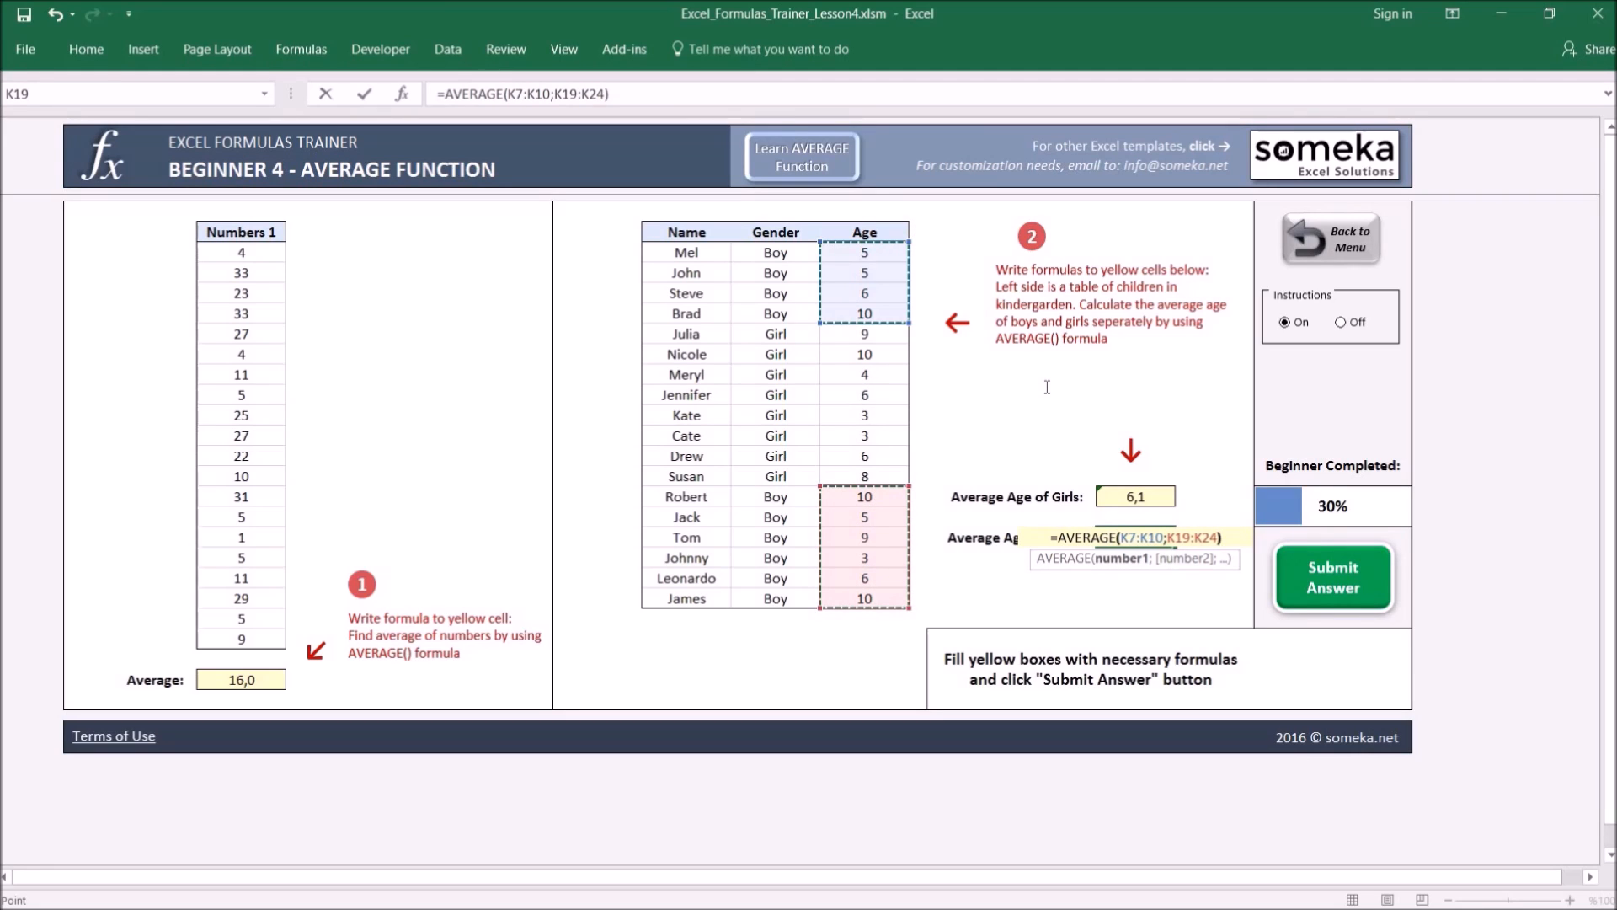
pyautogui.press('Return')
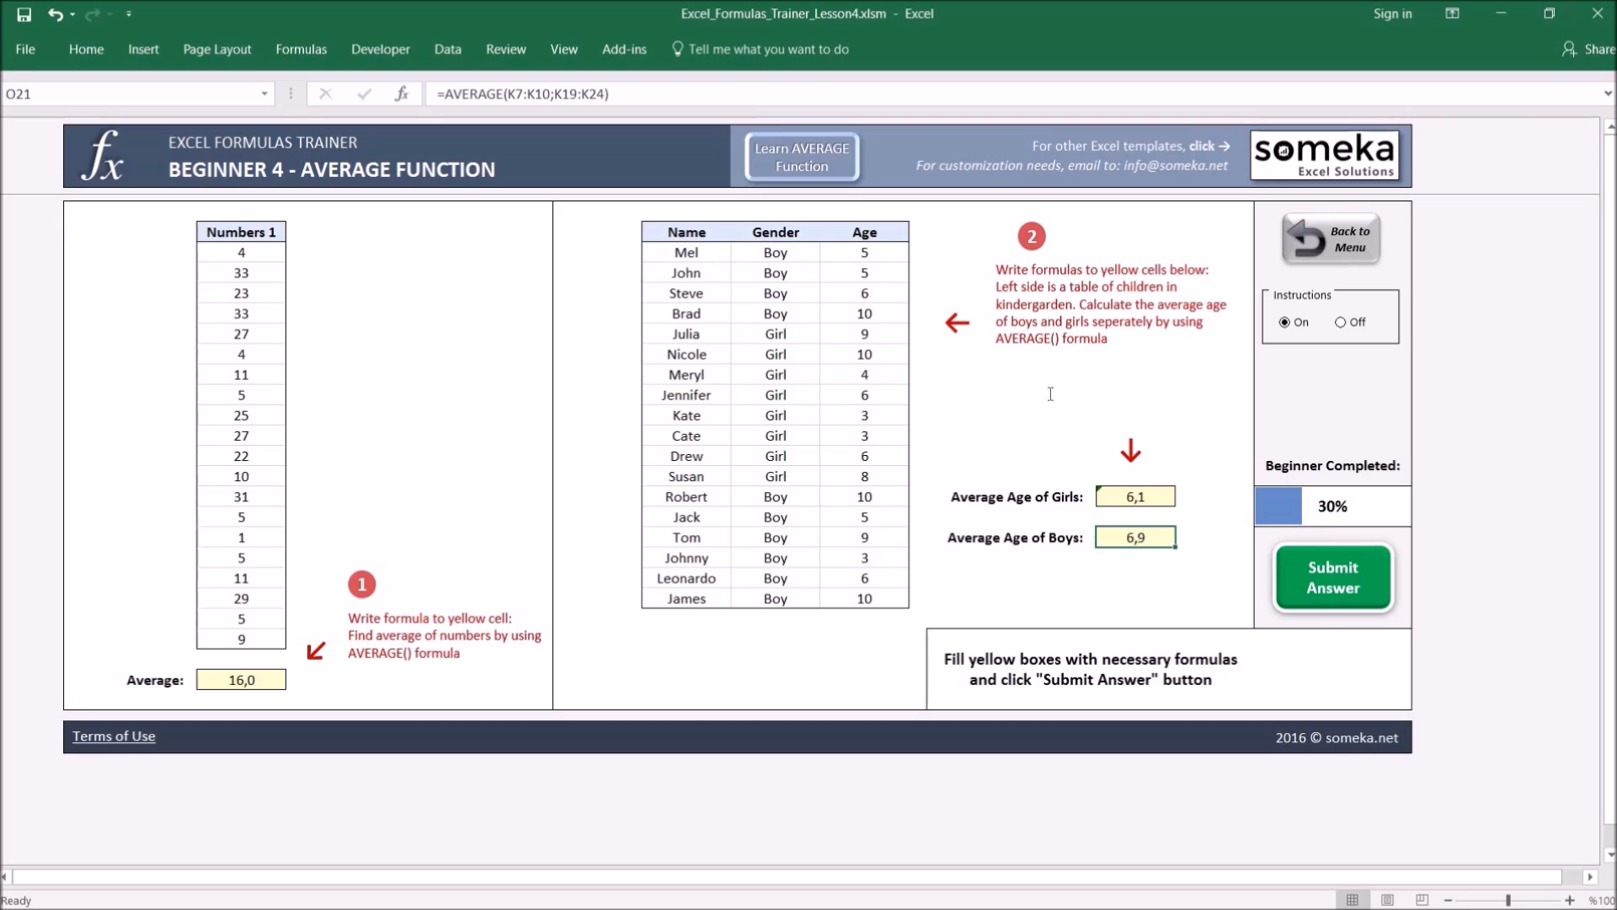
# Replace the Average Age of Boys formula with the conditional average =AVERAGEIF(J7:J24;"Boy";K7:K24)
pyautogui.press('Delete')
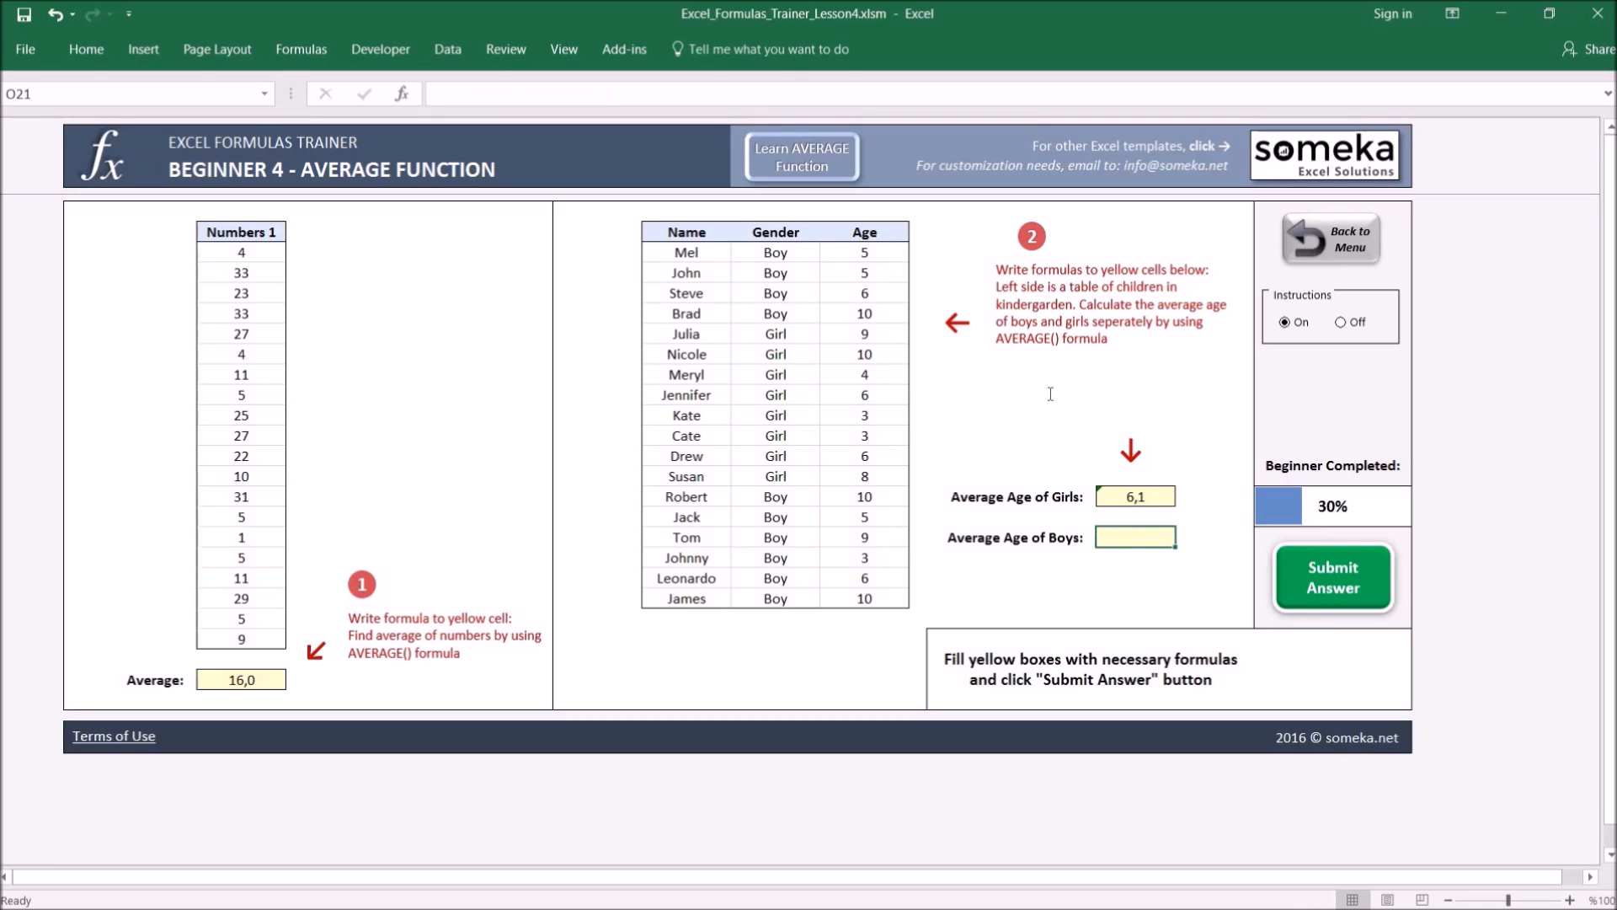
pyautogui.write('Average')
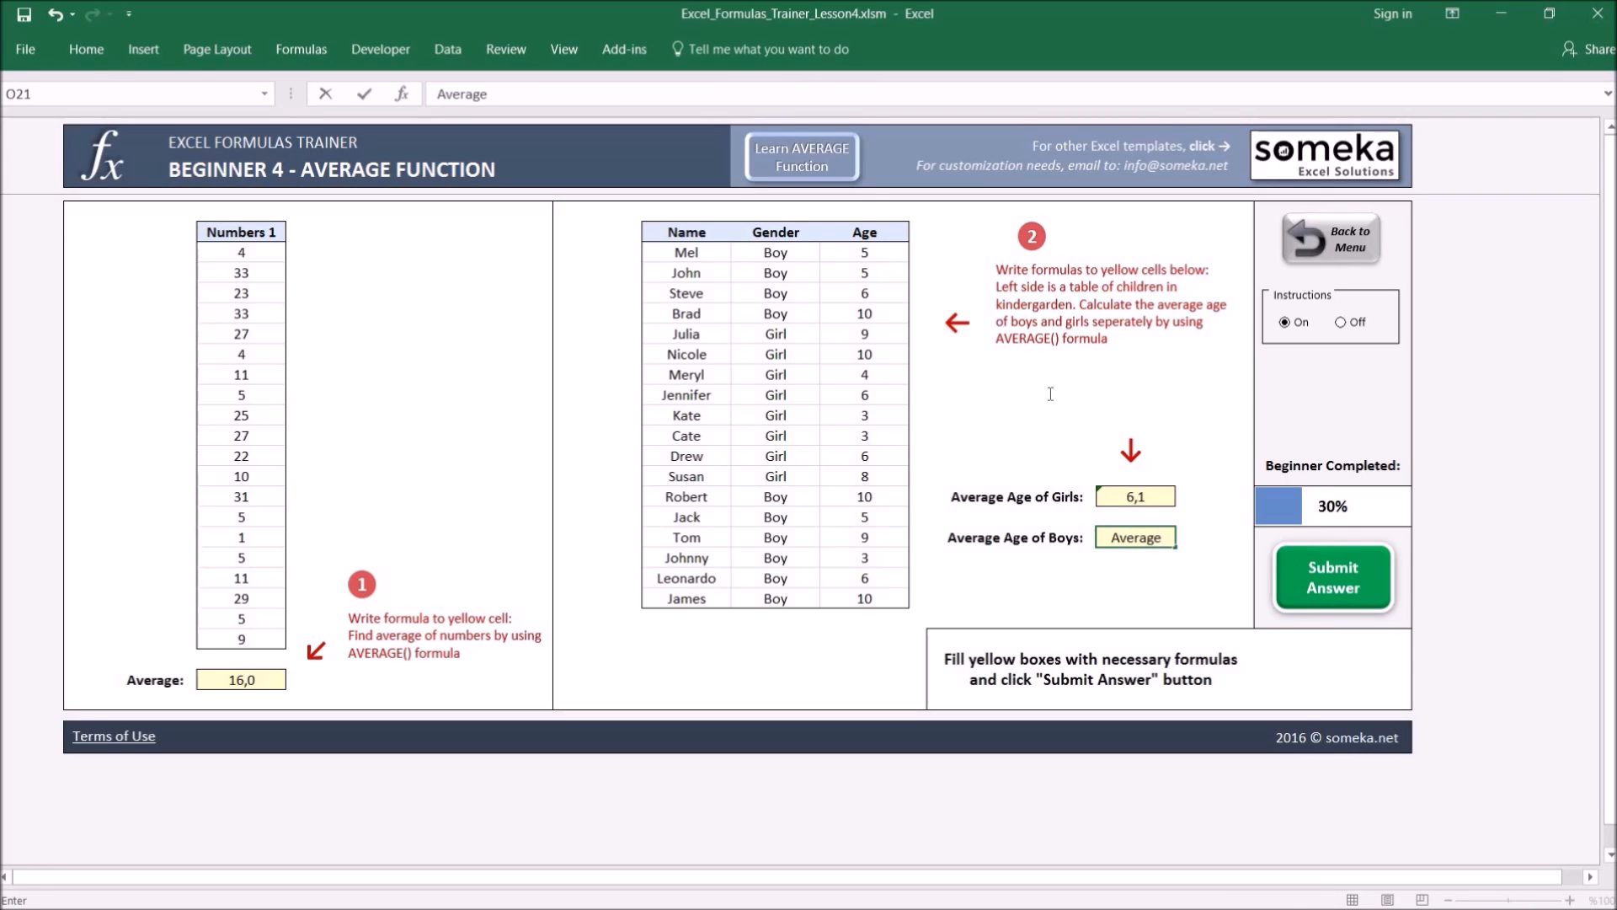
pyautogui.press('Escape')
pyautogui.write('=AVERAG')
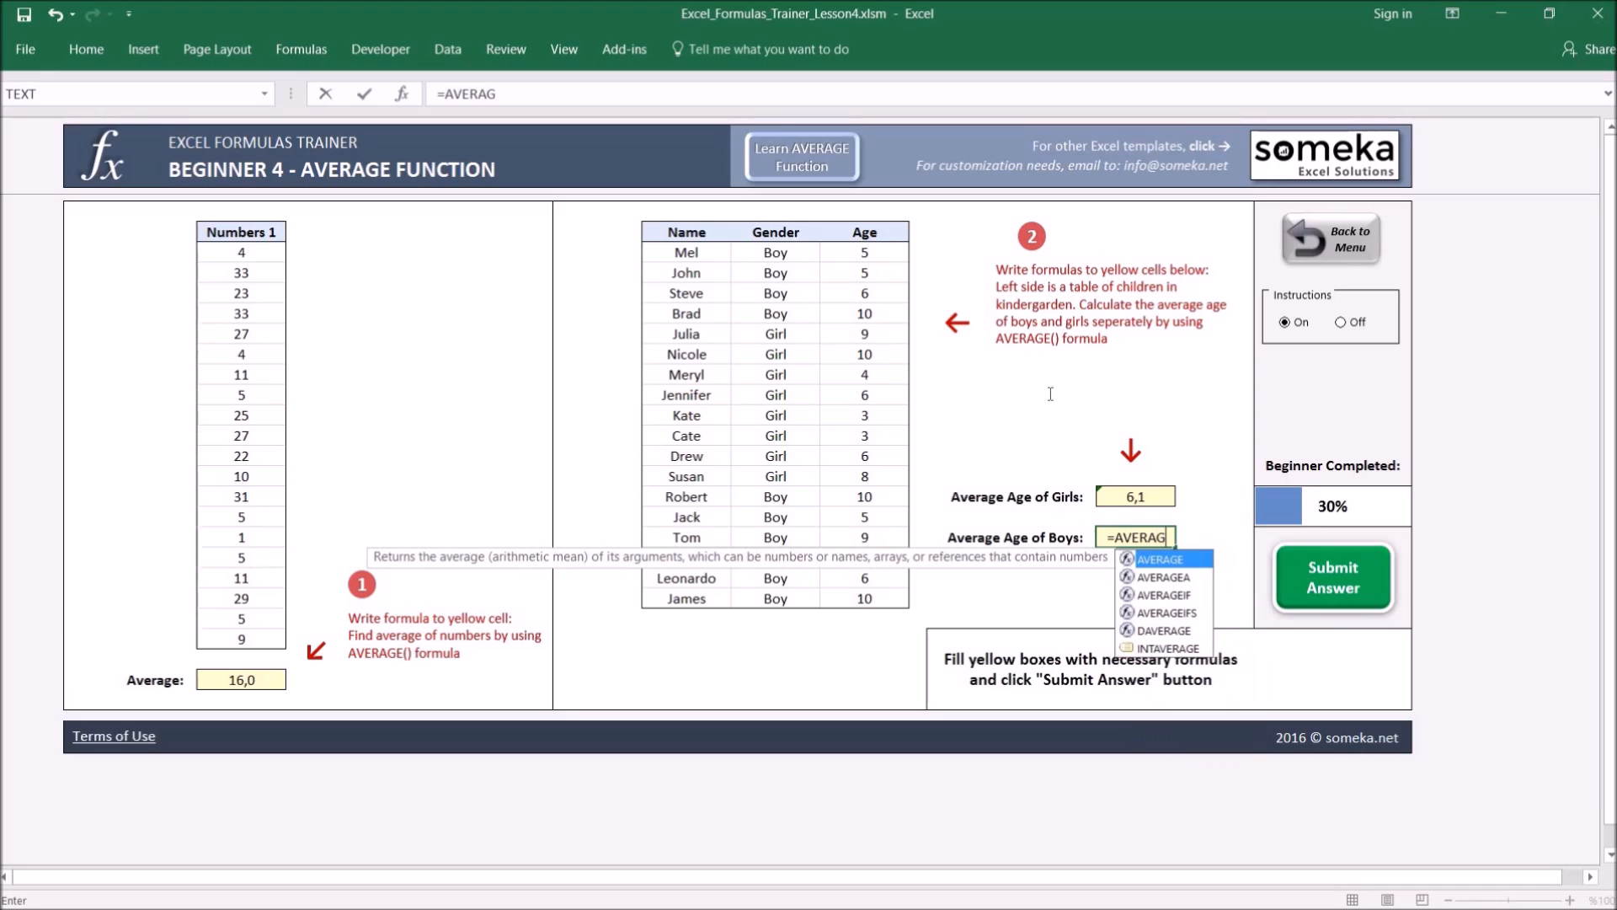
pyautogui.write('EIF(')
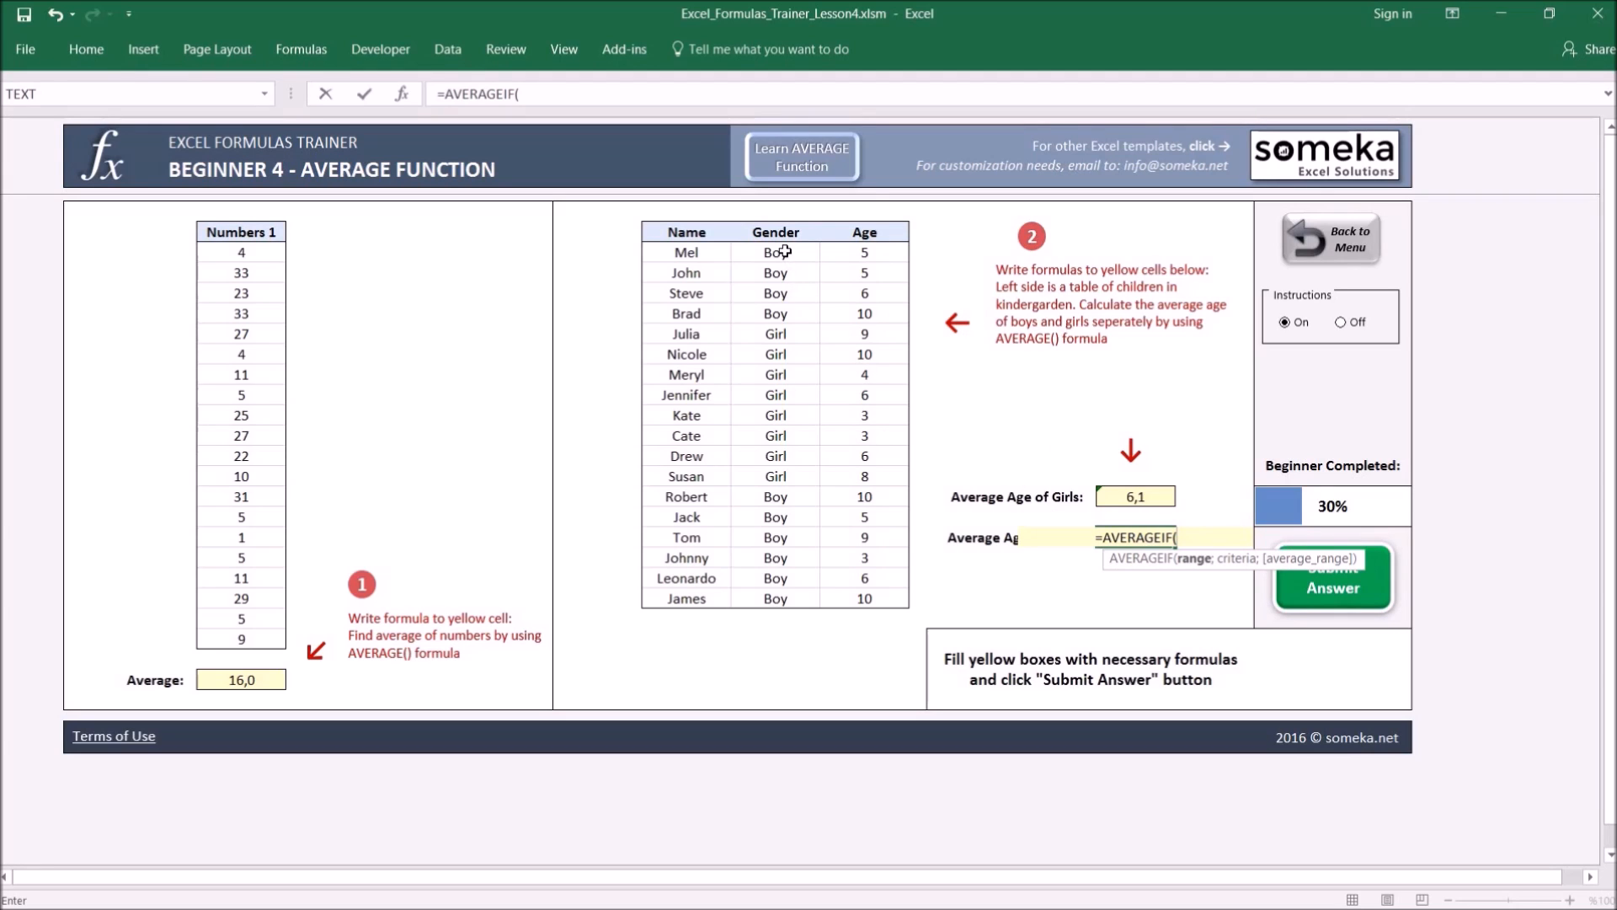
pyautogui.moveTo(783, 252); pyautogui.dragTo(779, 600)
pyautogui.write(';')
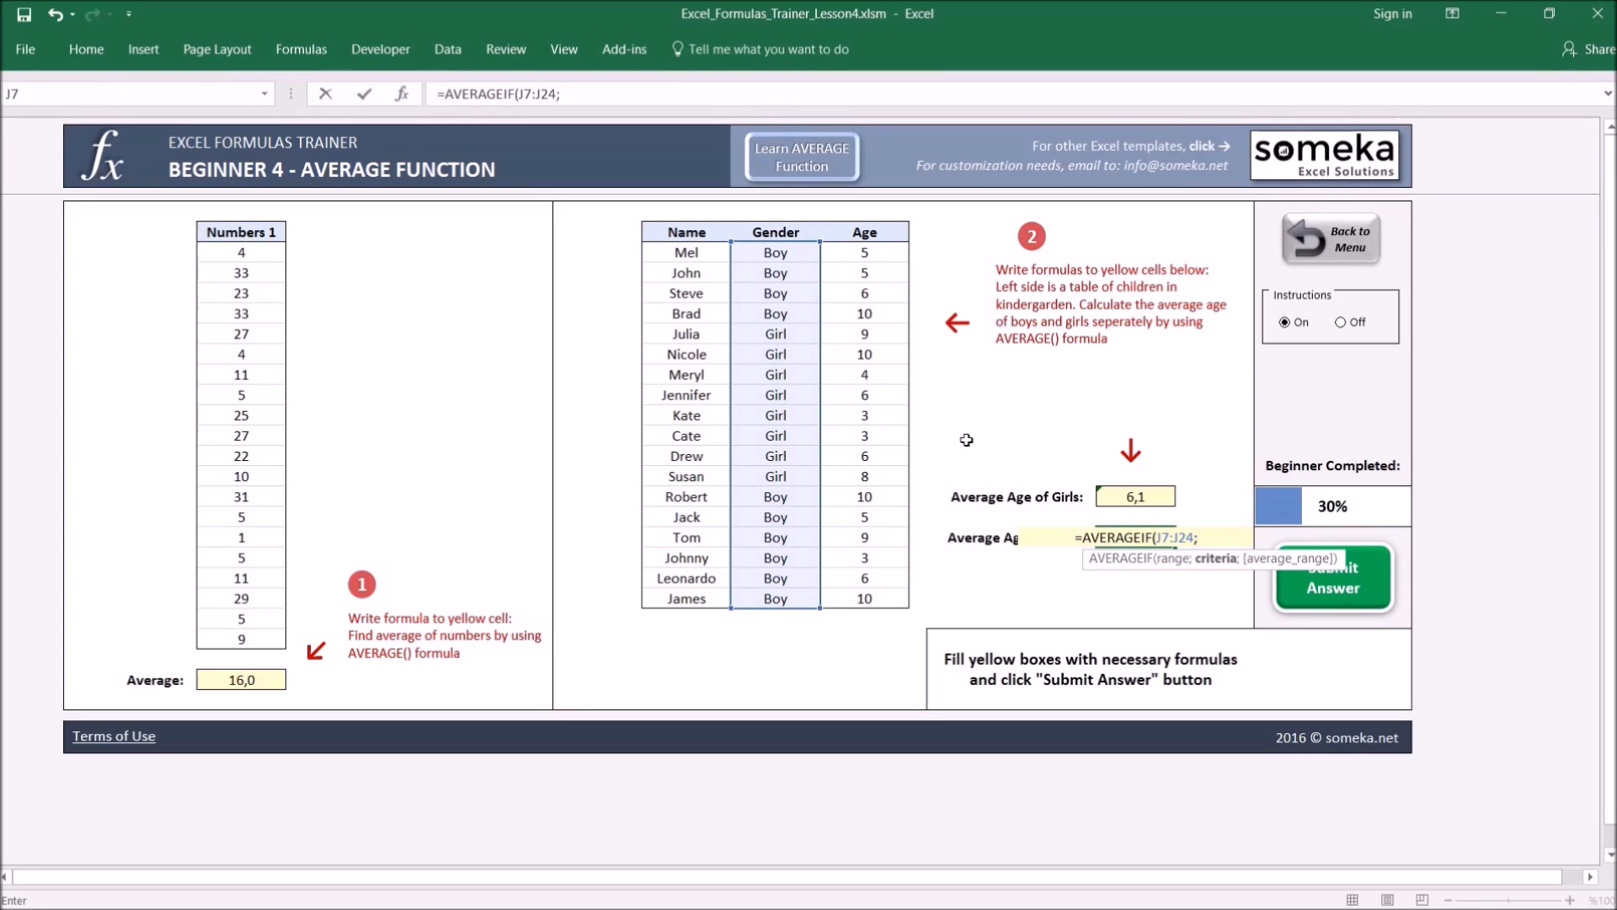
pyautogui.write('"Boy"')
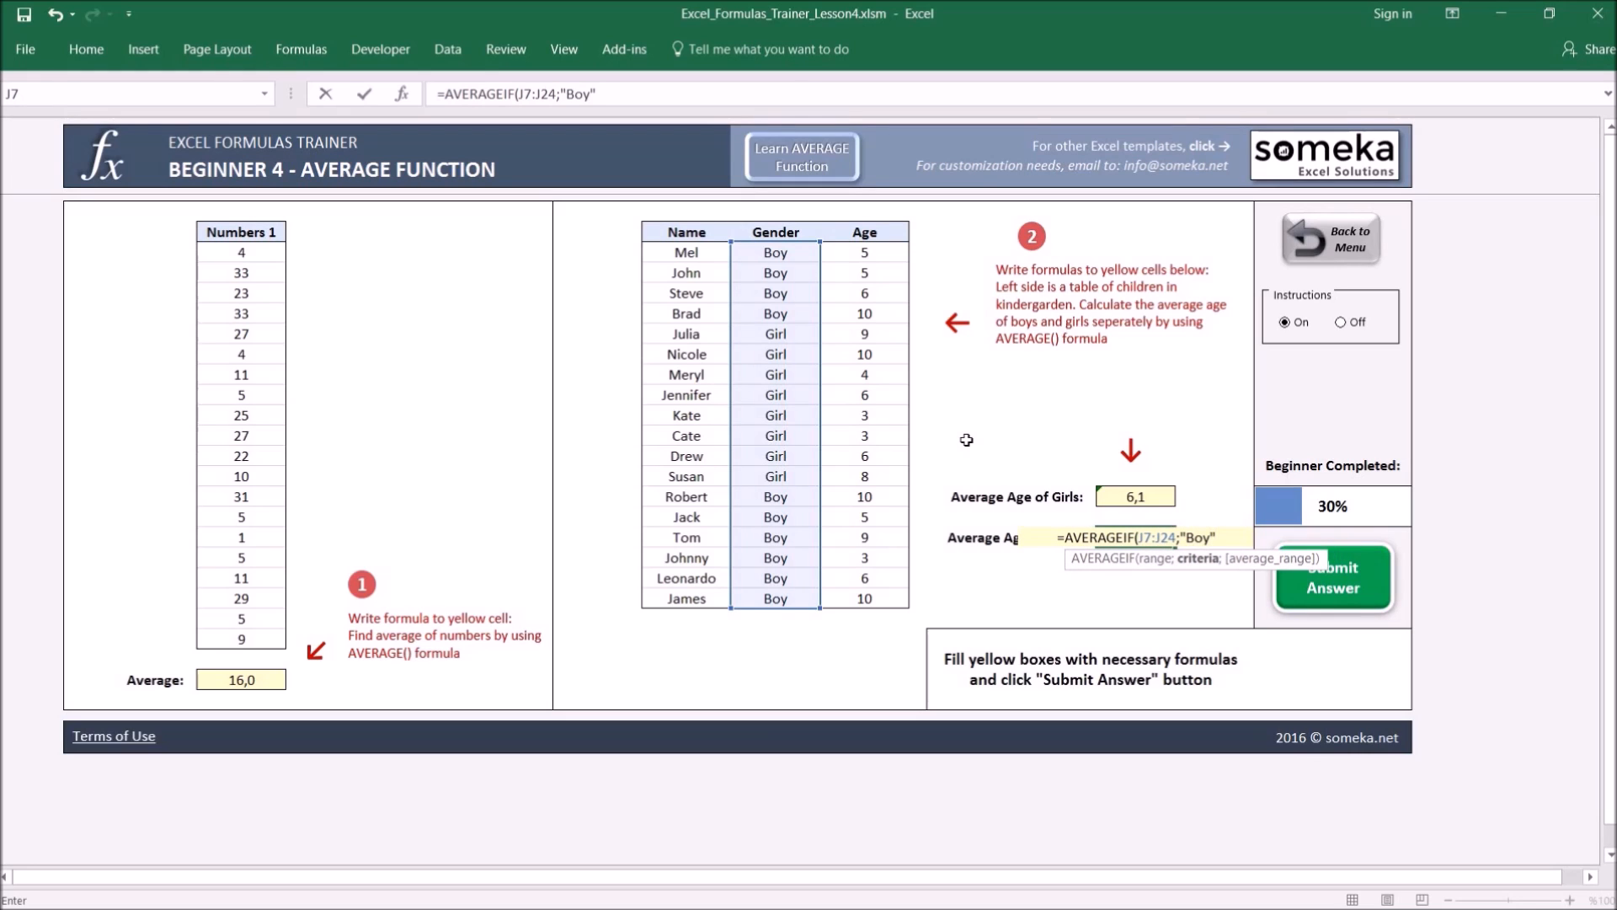
pyautogui.write(';')
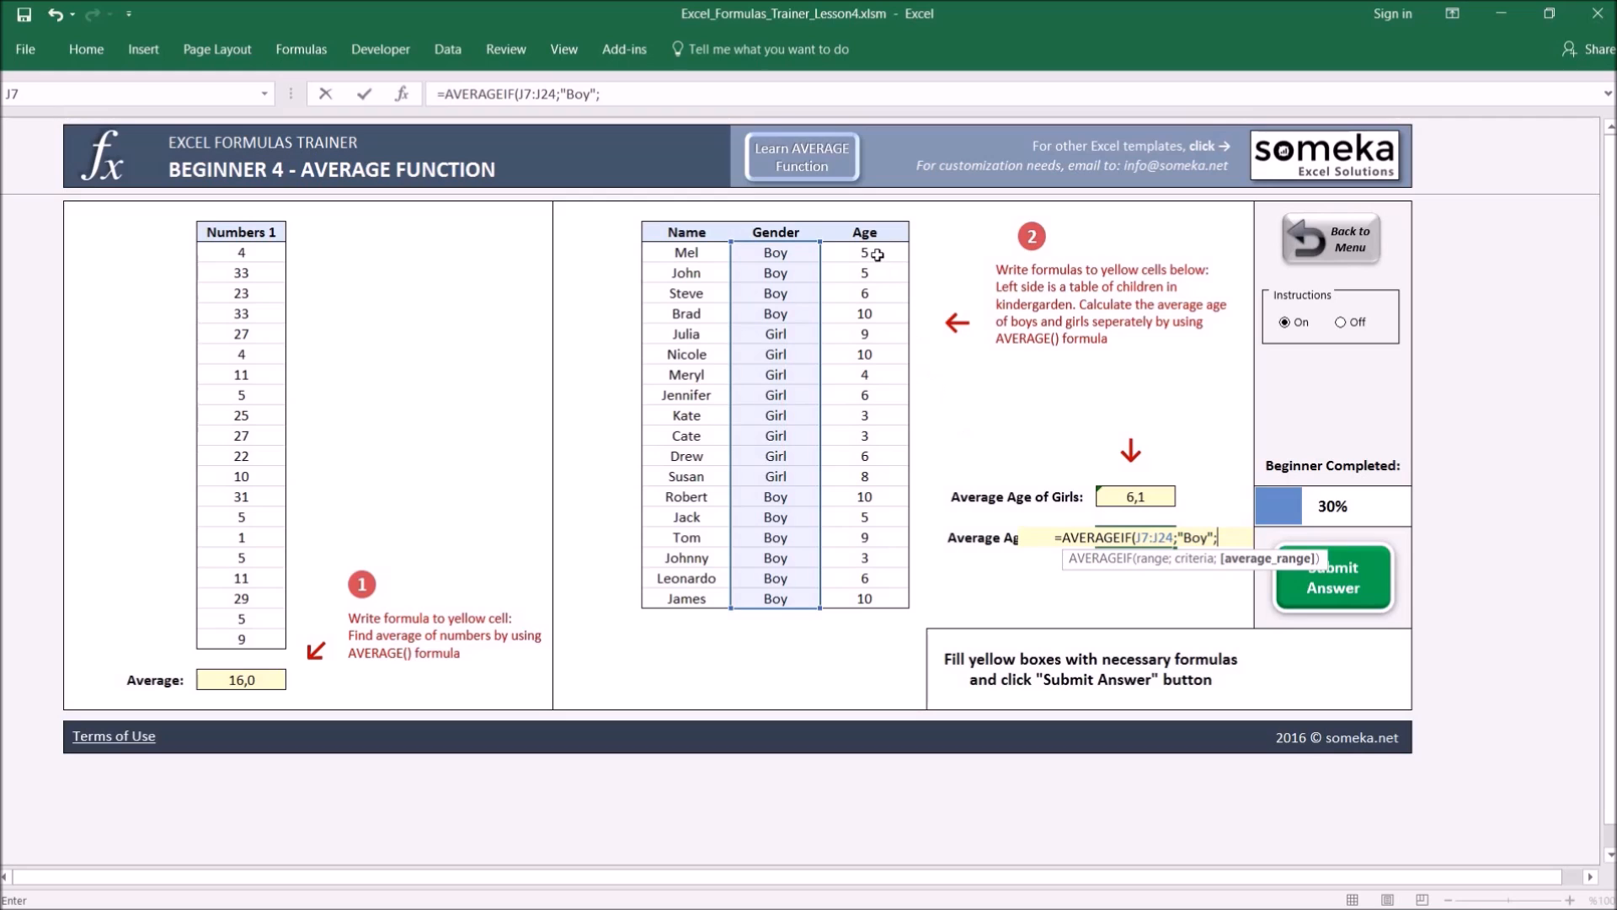
pyautogui.moveTo(877, 254); pyautogui.dragTo(881, 603)
pyautogui.write(')')
pyautogui.press('Return')
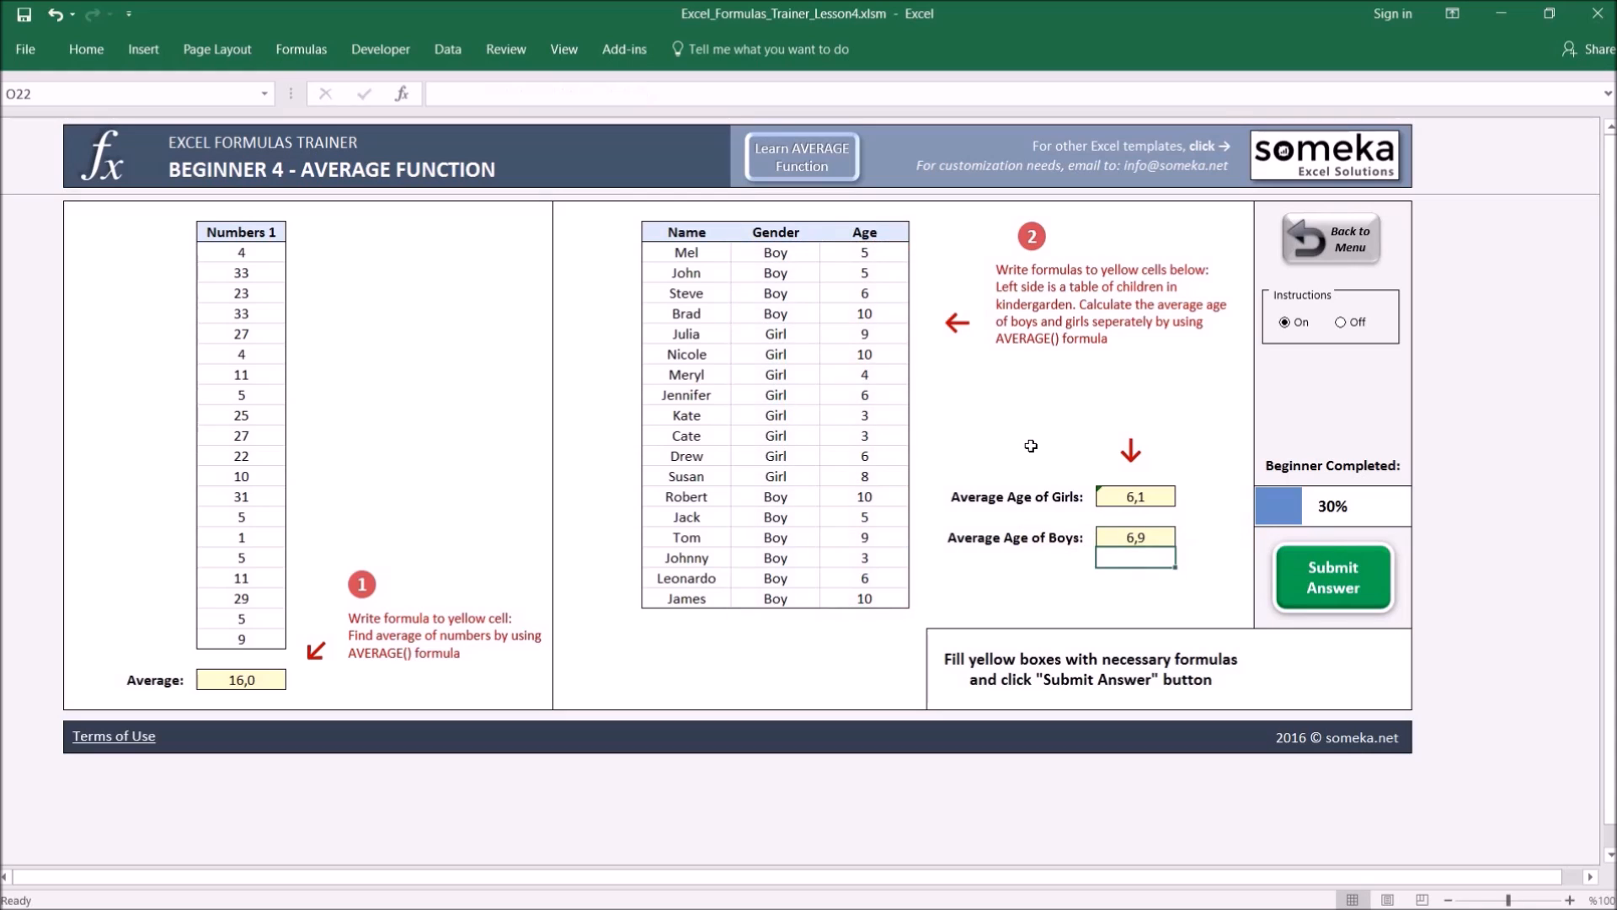
# Review the AVERAGEIF formula in the Average Age of Boys cell
pyautogui.click(1143, 536)
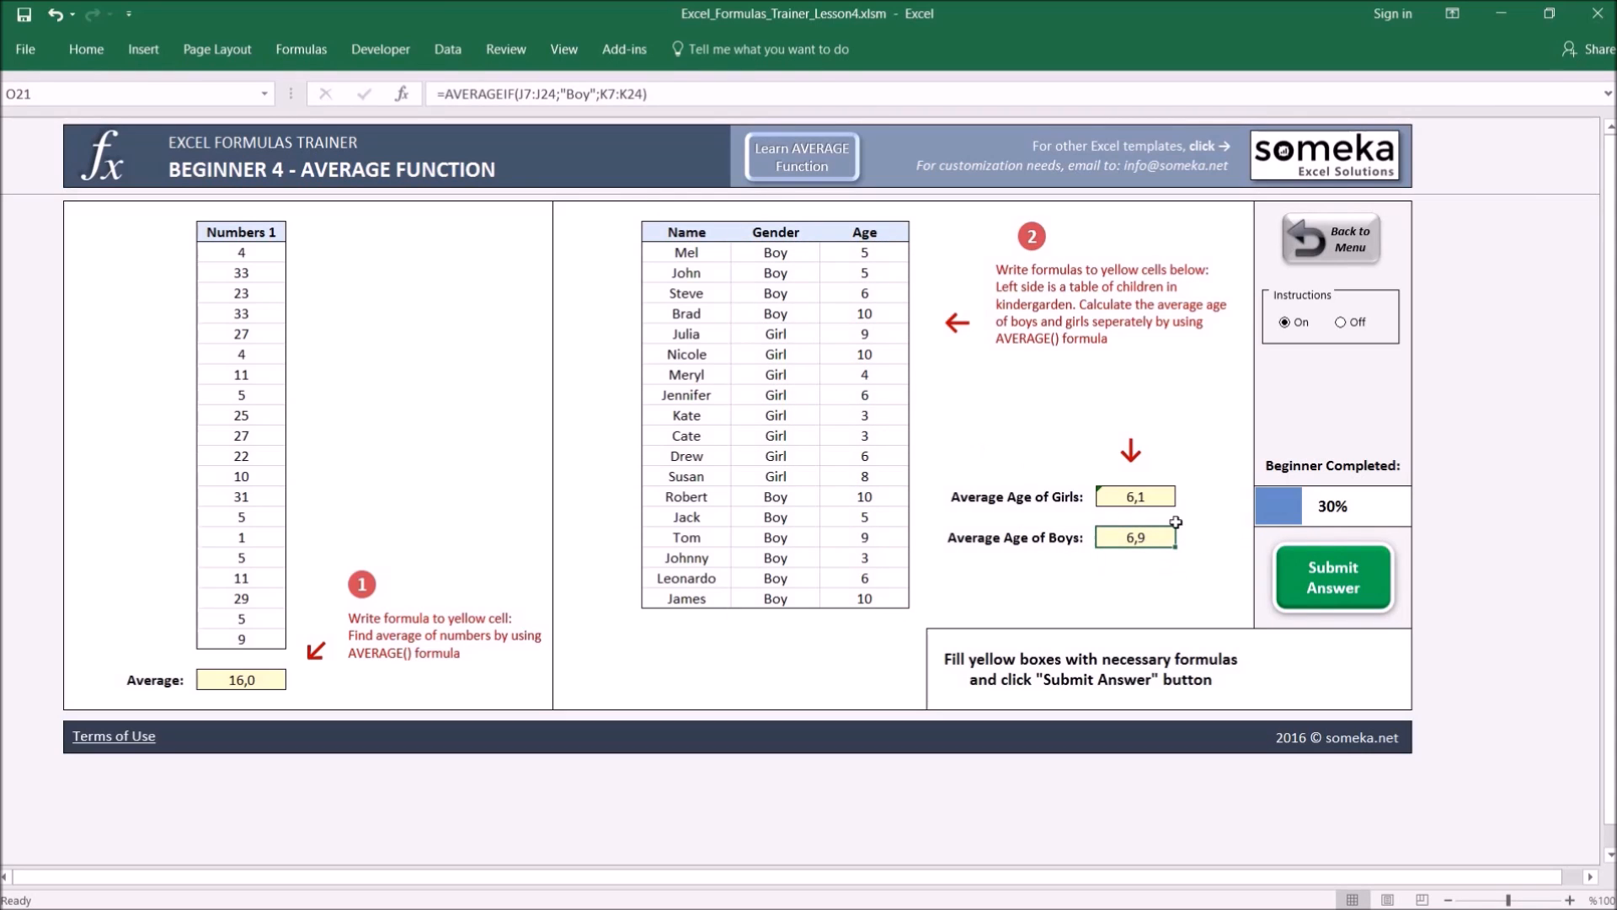
pyautogui.click(1150, 562)
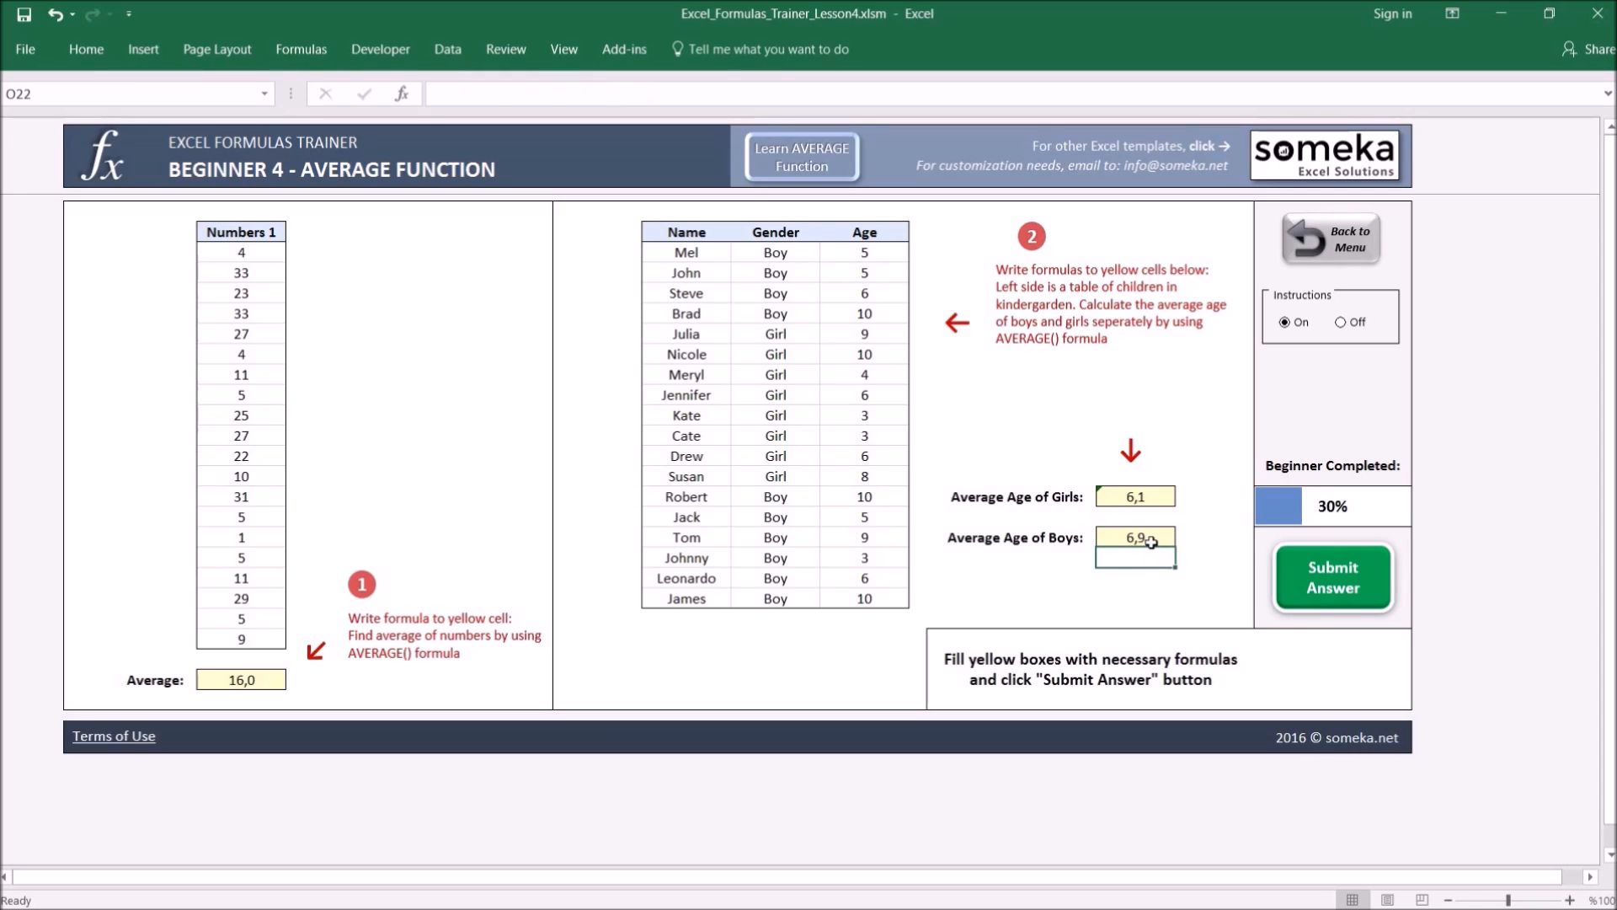
pyautogui.click(1151, 540)
pyautogui.click(1147, 562)
# Submit the AVERAGE exercise answers, then return to the training menu and open the beginner MAX and MIN exercise
pyautogui.click(1312, 587)
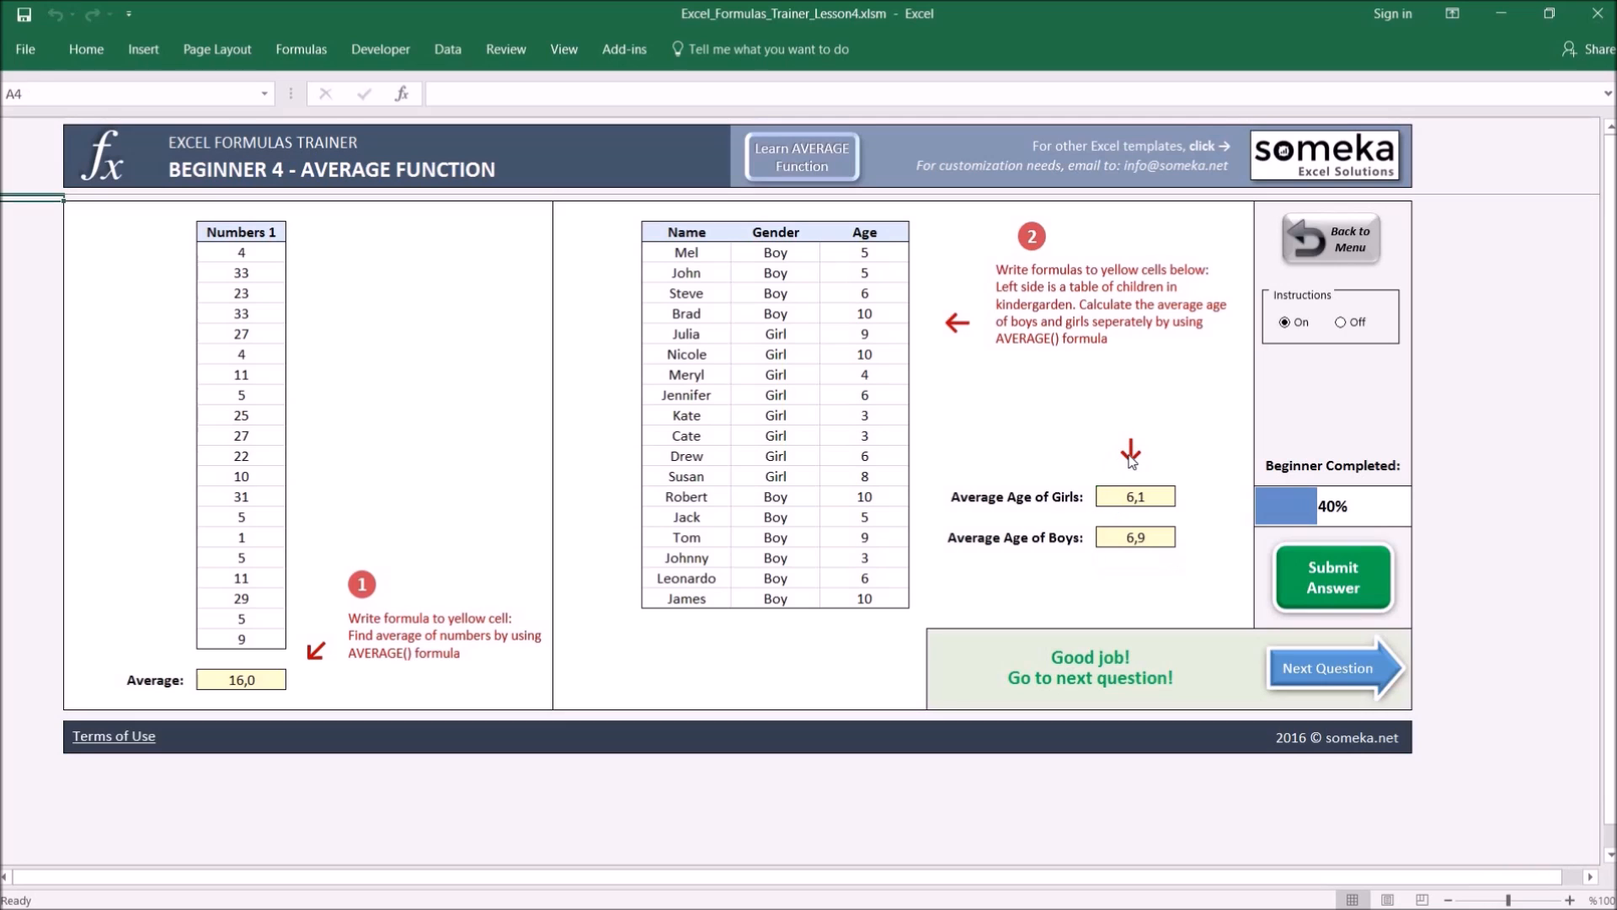
pyautogui.click(1351, 246)
pyautogui.click(911, 285)
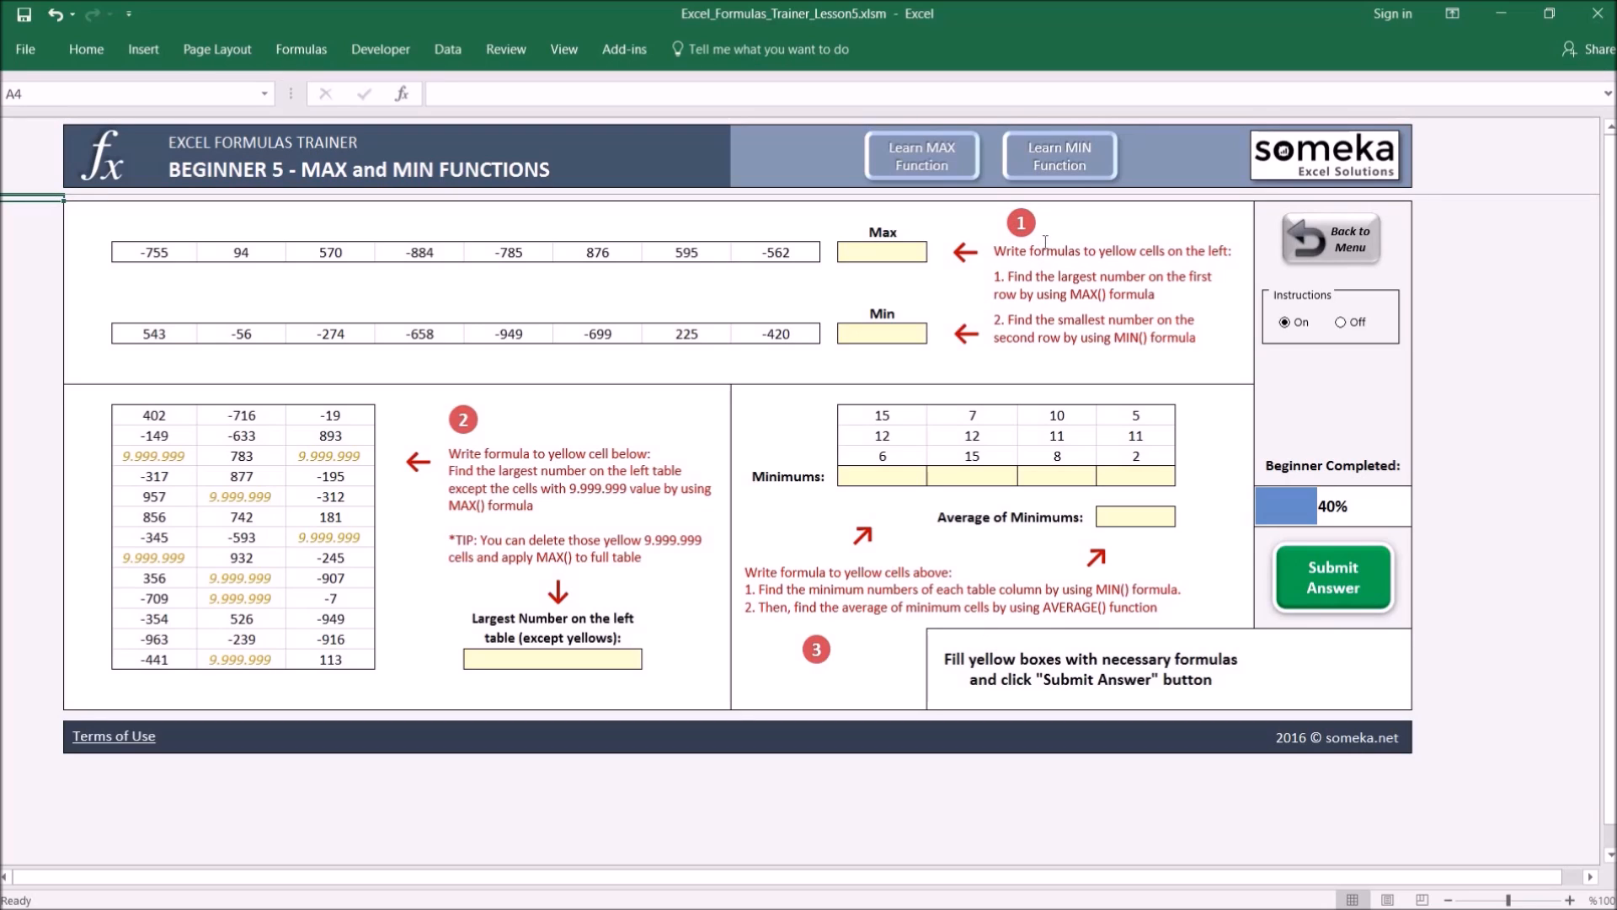
# Find the largest number in the first row with =MAX(C7:J7) in the yellow Max cell
pyautogui.click(886, 252)
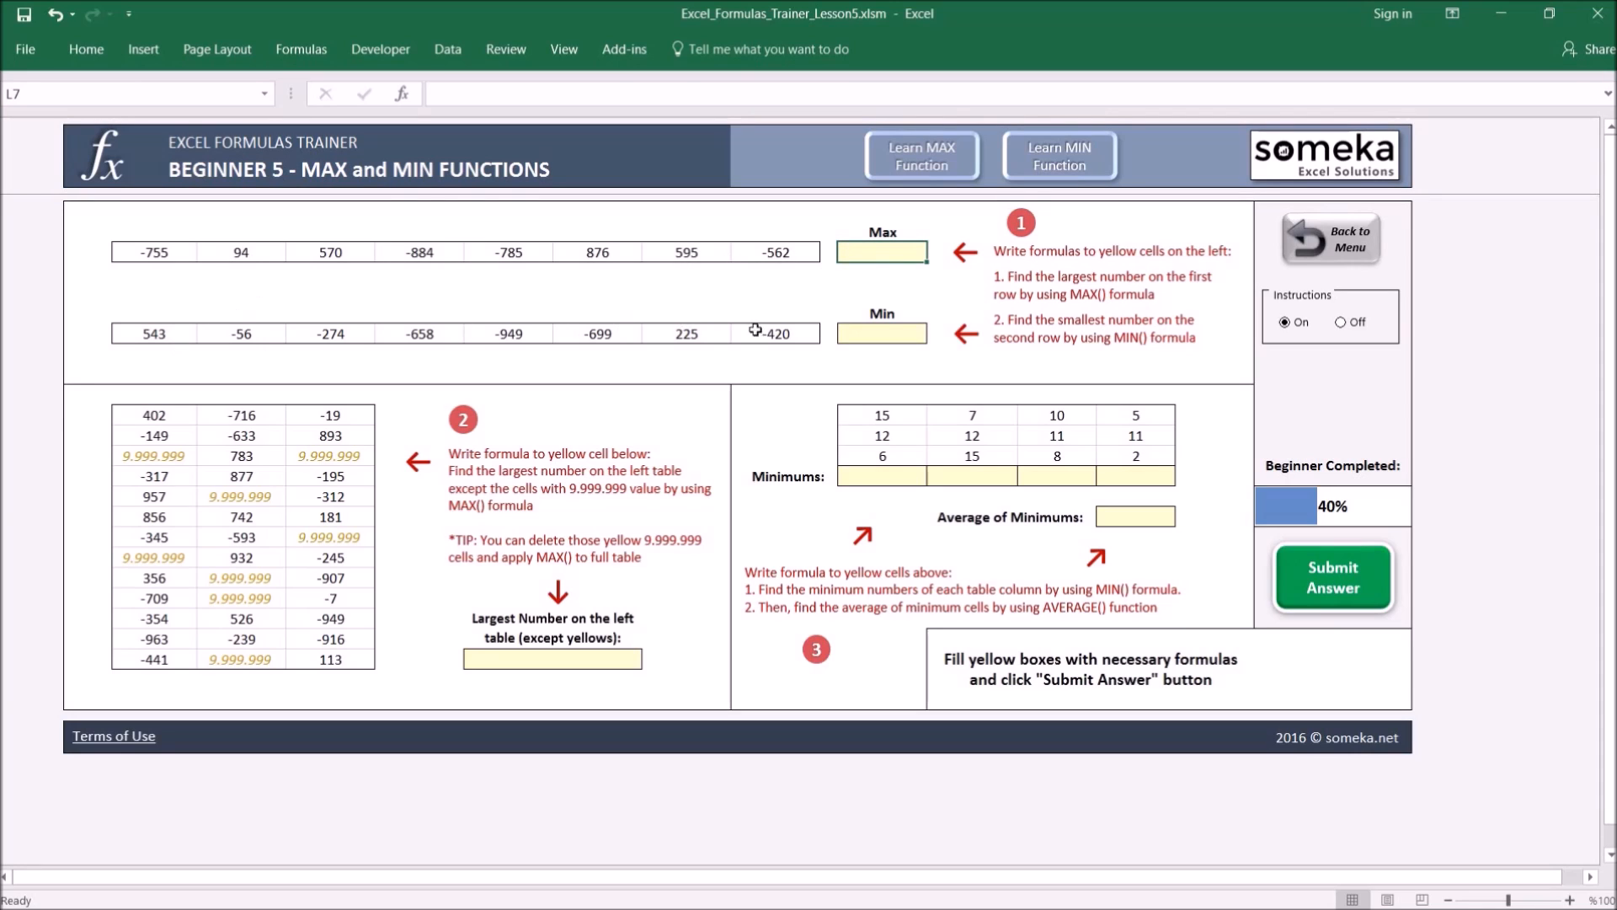
pyautogui.write('=MAX')
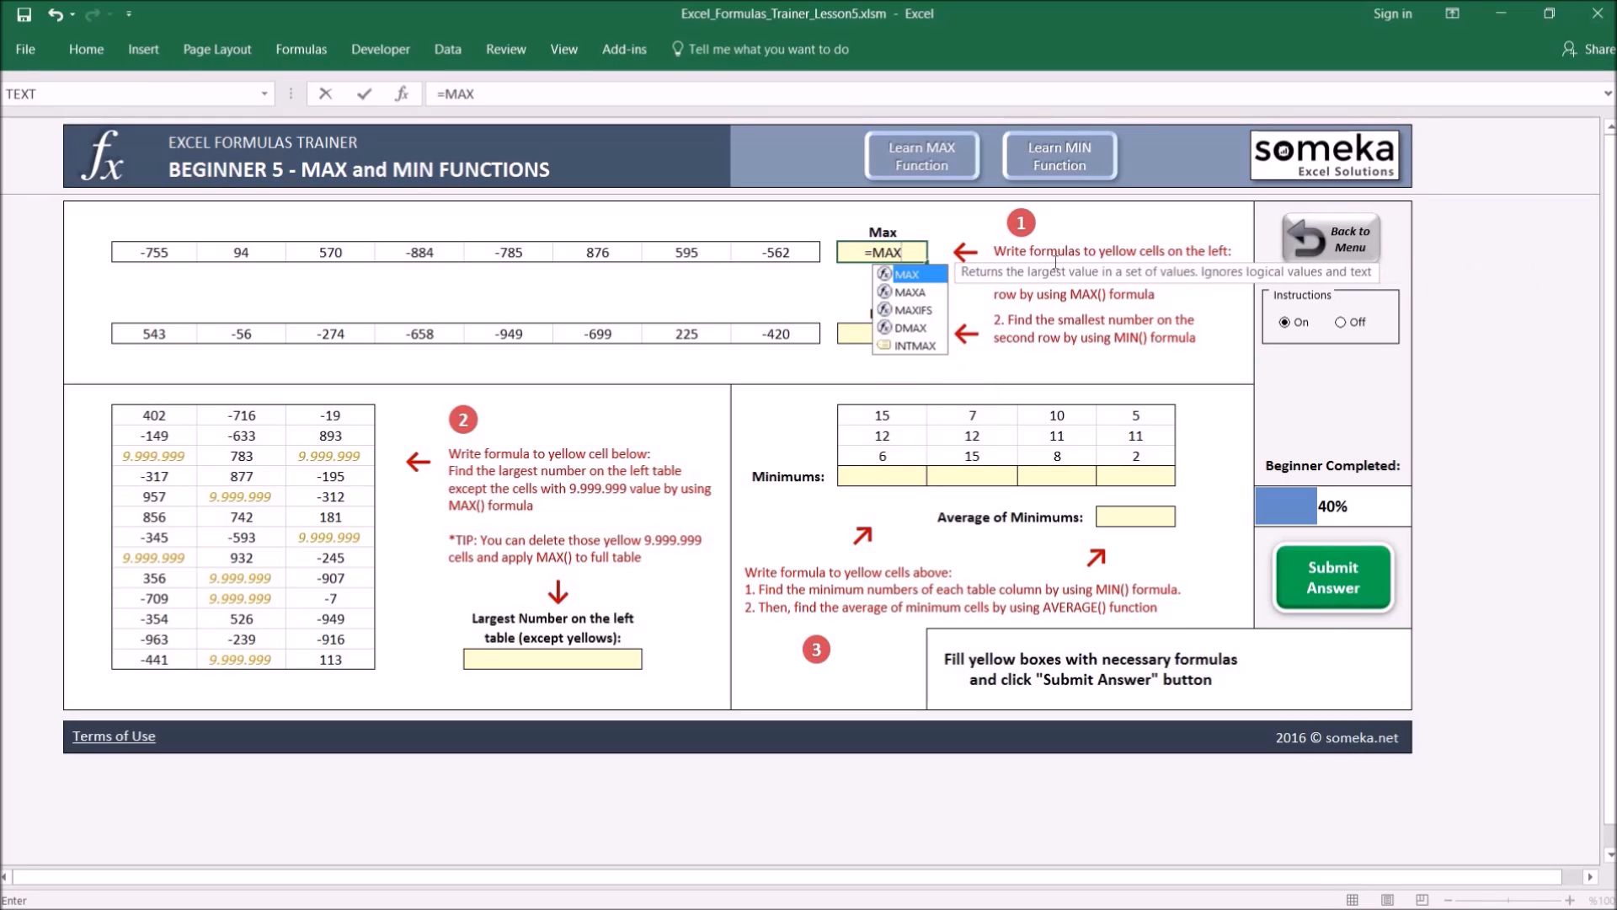
pyautogui.write('(')
pyautogui.moveTo(174, 257); pyautogui.dragTo(337, 253)
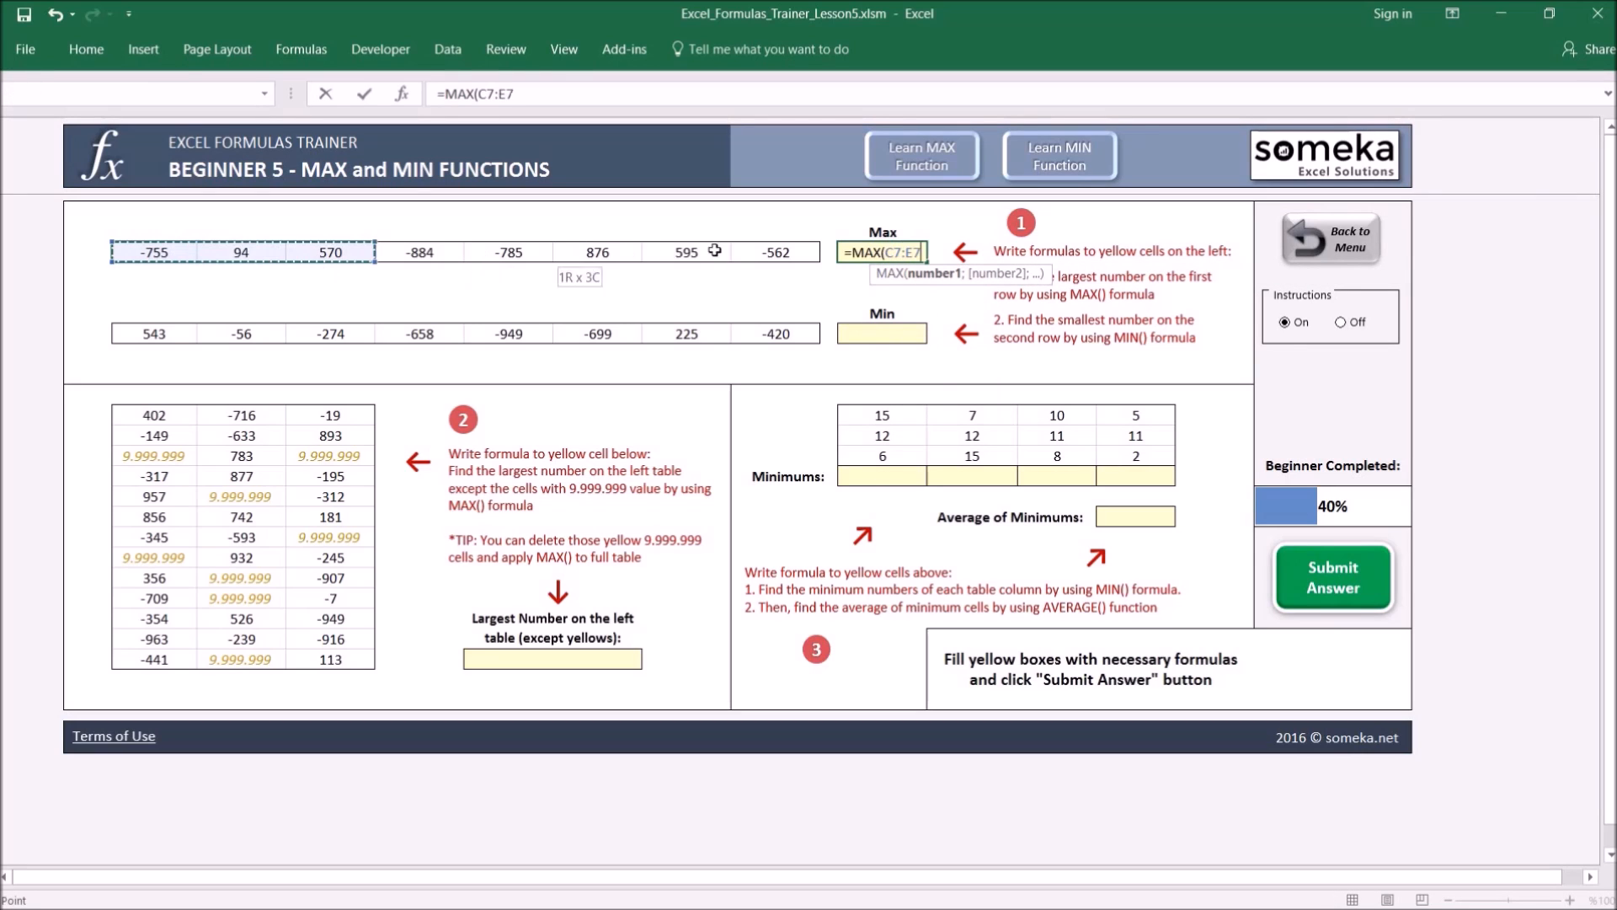
pyautogui.moveTo(668, 254); pyautogui.dragTo(768, 253)
pyautogui.write(')')
pyautogui.press('Return')
# Find the smallest number in the second row with =MIN(C11:J11) in the yellow Min cell
pyautogui.press('Down')
pyautogui.press('Down')
pyautogui.press('Down')
pyautogui.write('=MIN(')
pyautogui.moveTo(148, 334); pyautogui.dragTo(783, 348)
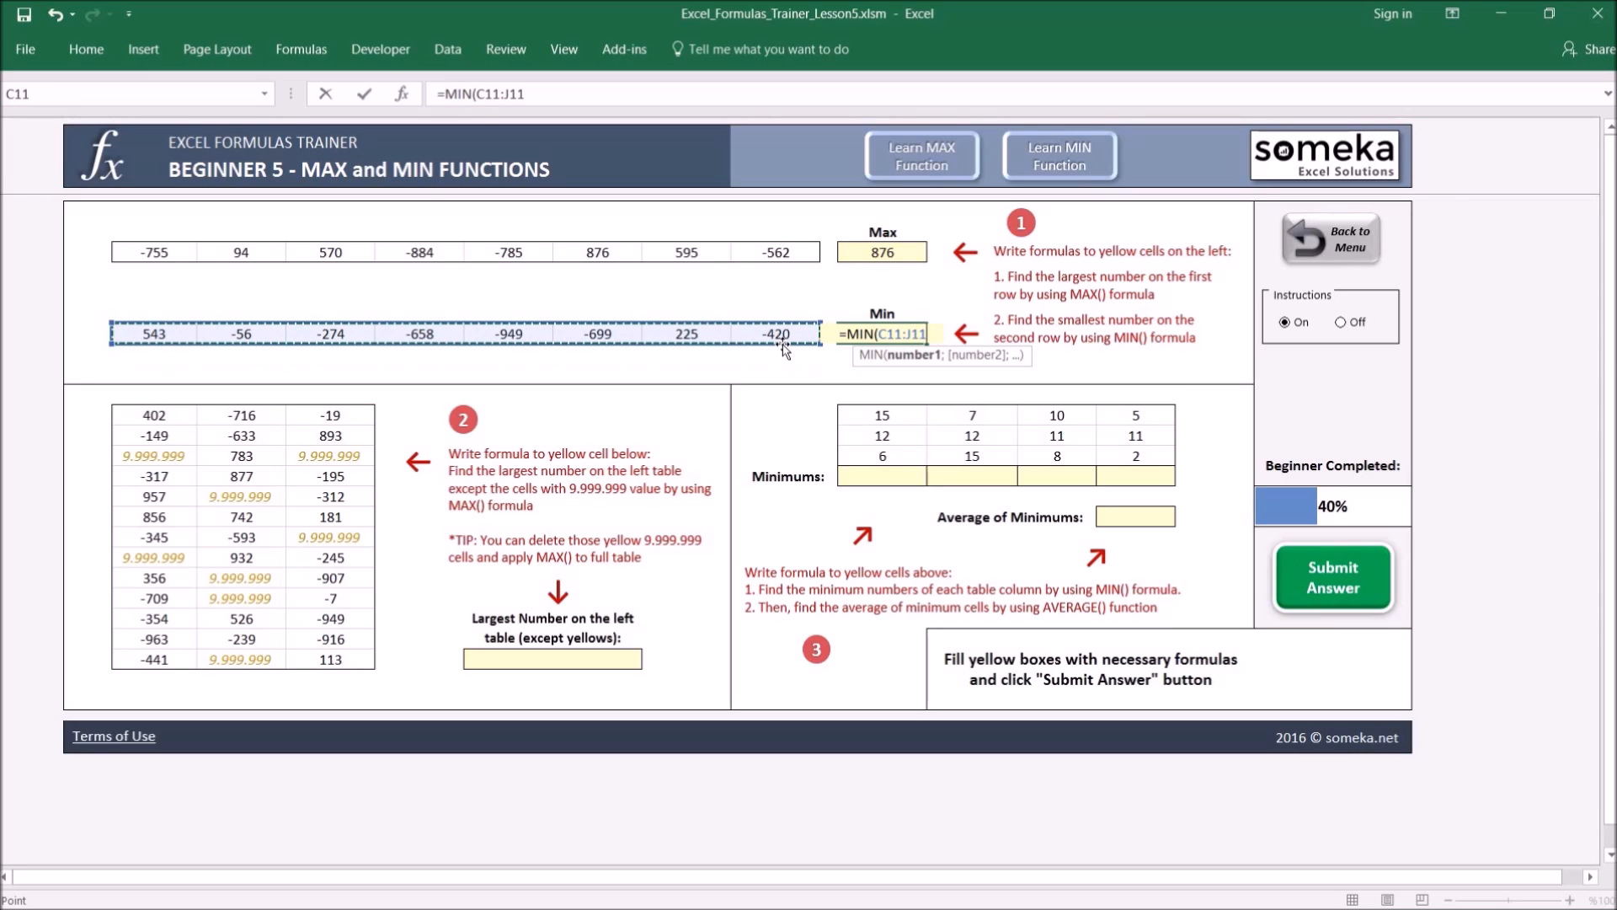
pyautogui.press('Return')
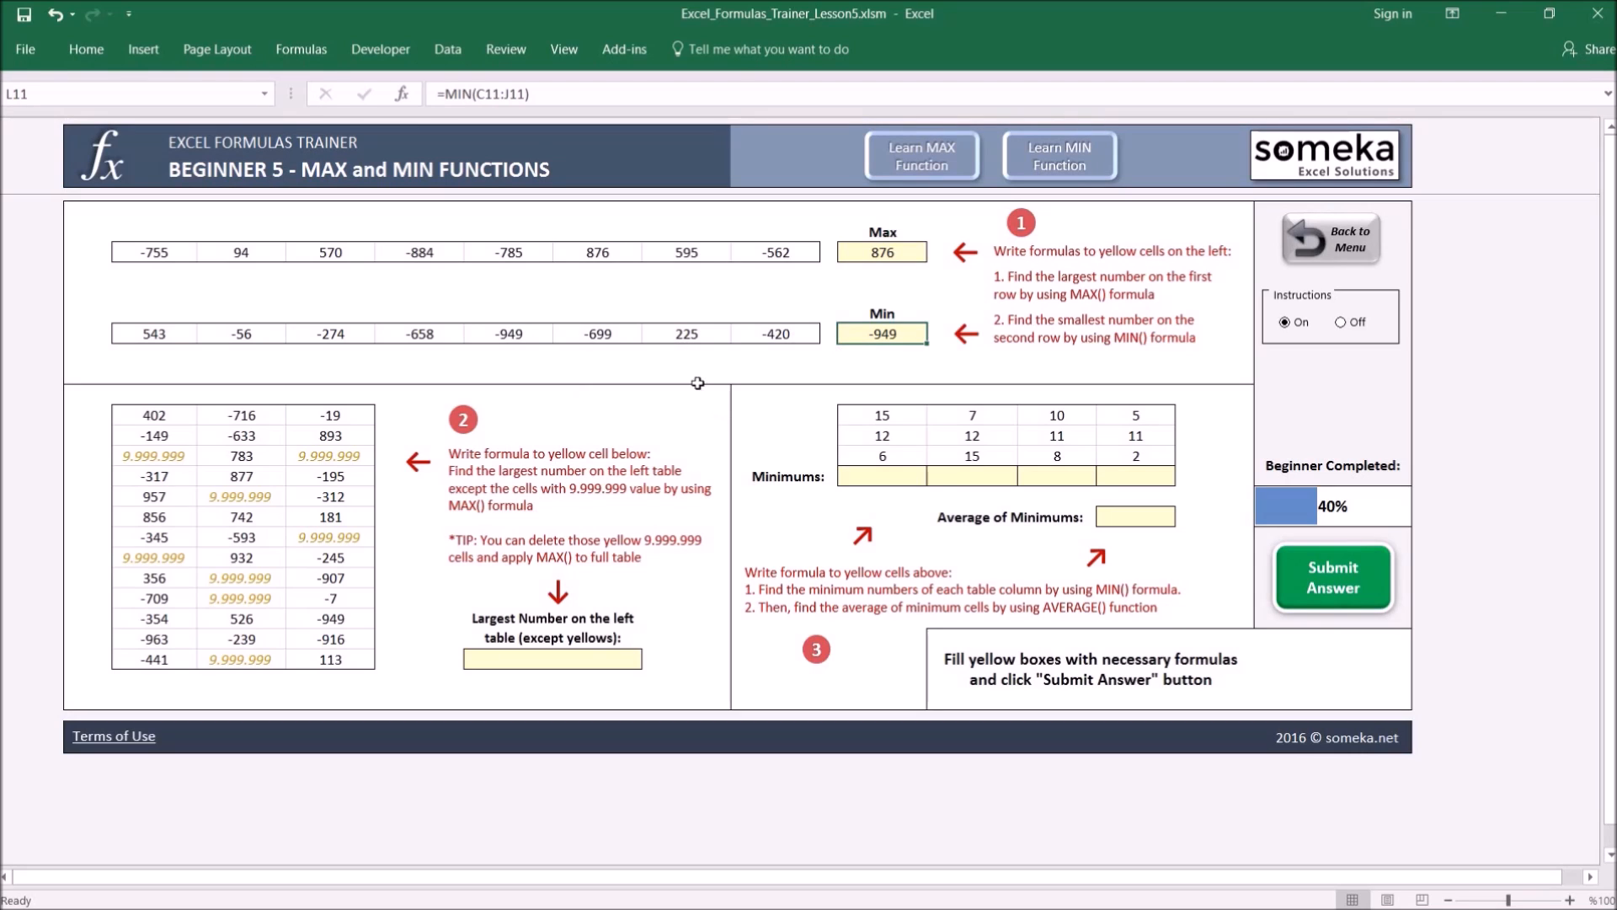
# Enter =MAX(C15:E27) in the yellow cell for the largest number of the section 2 table
pyautogui.click(517, 690)
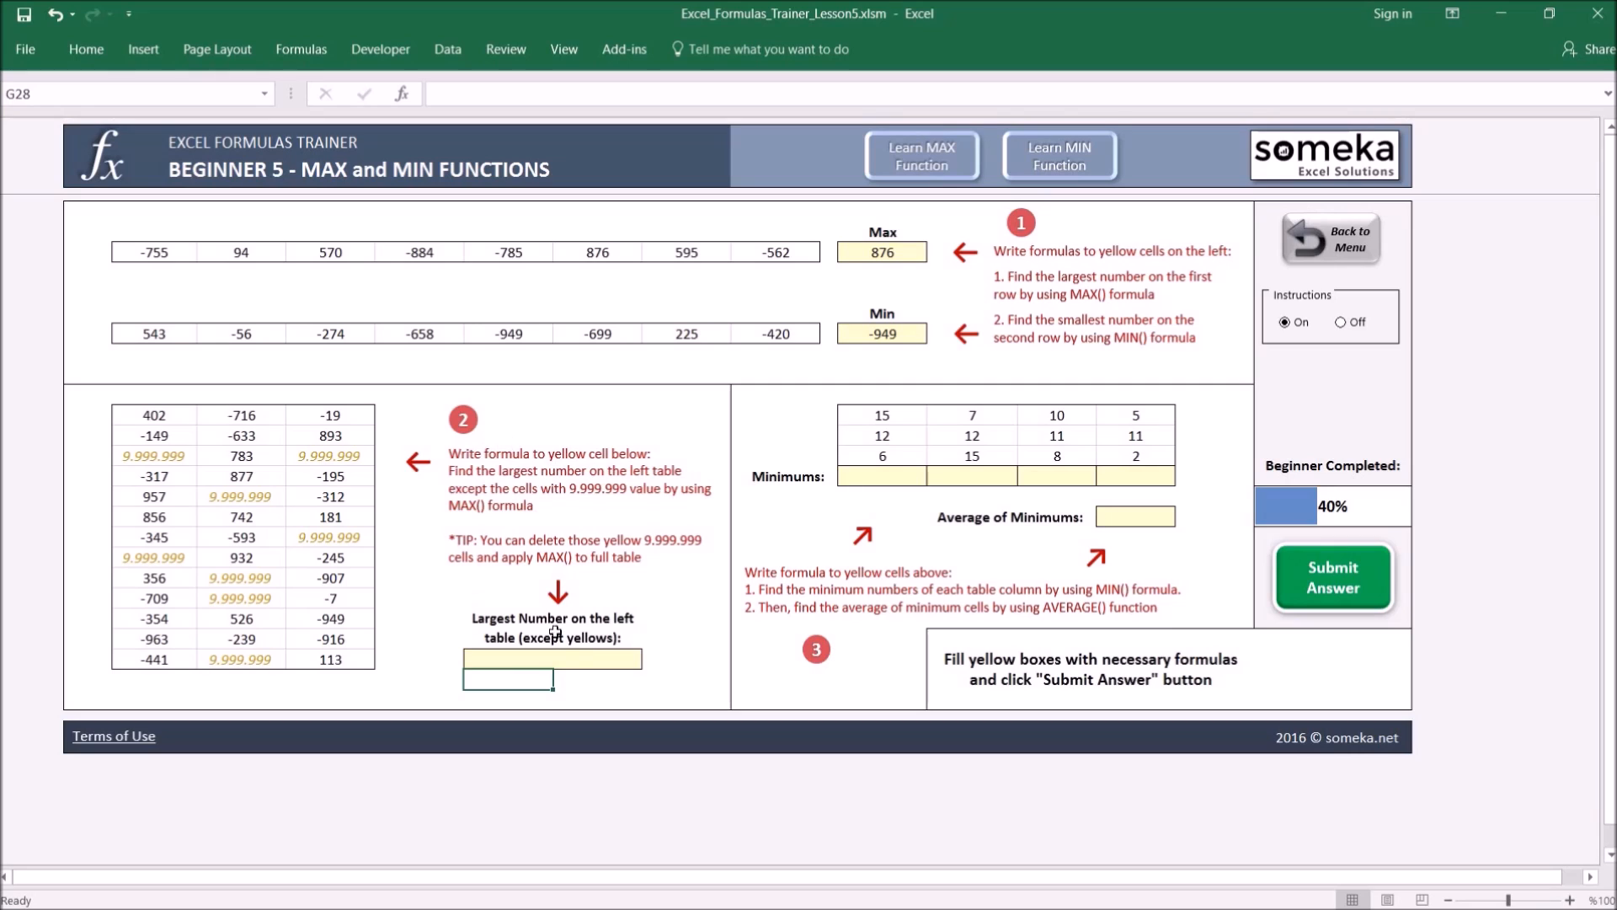
pyautogui.click(583, 662)
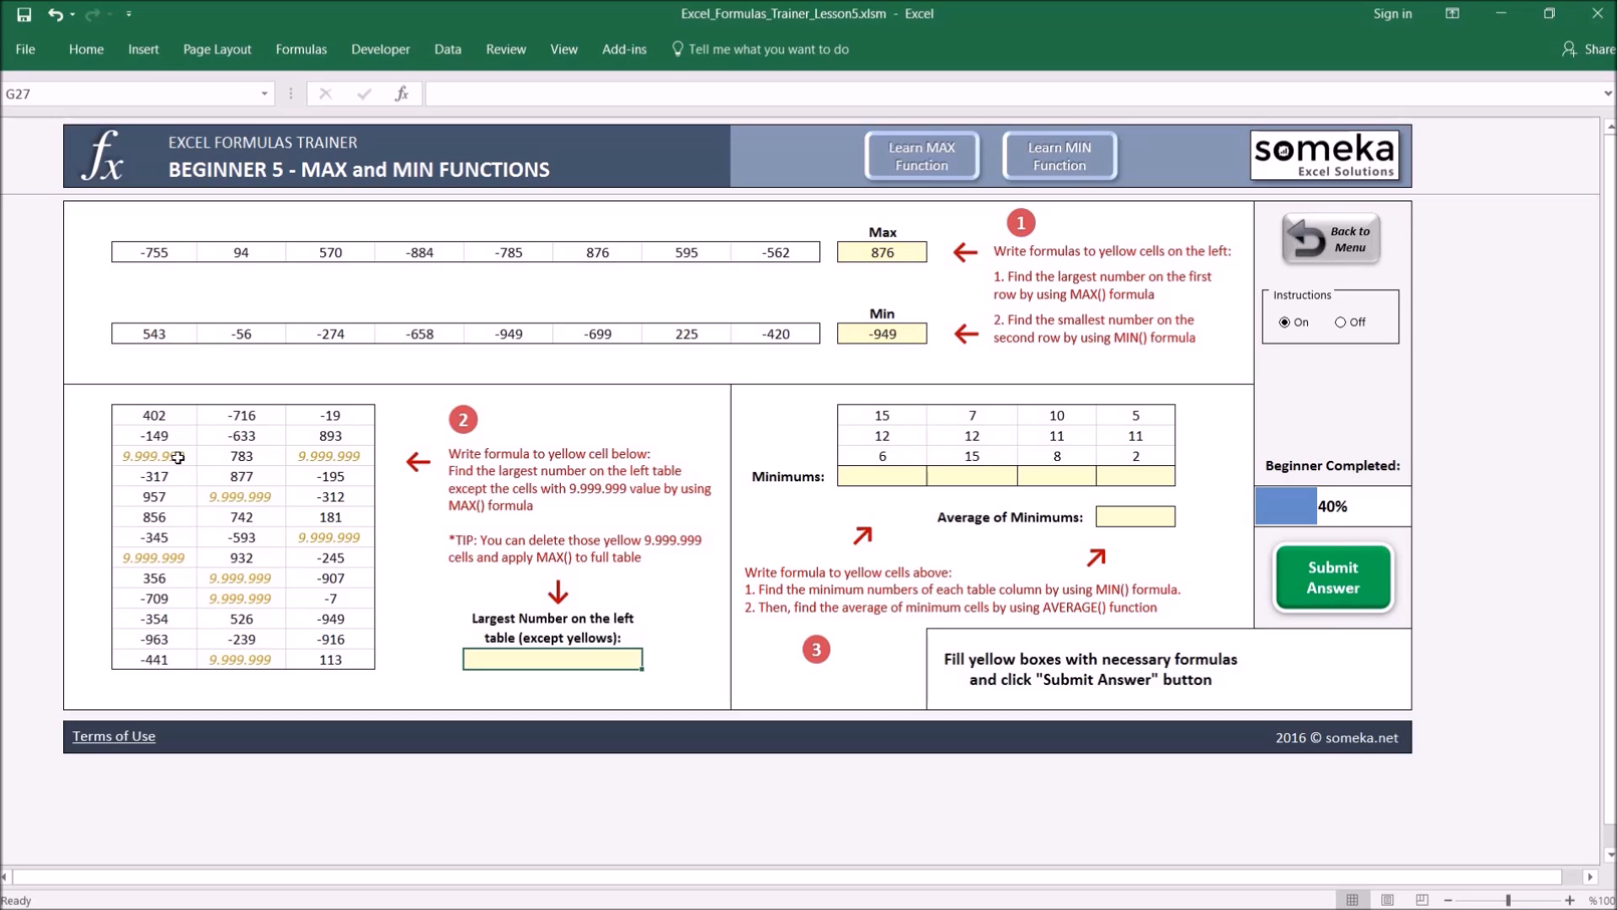
pyautogui.write('=MAX(')
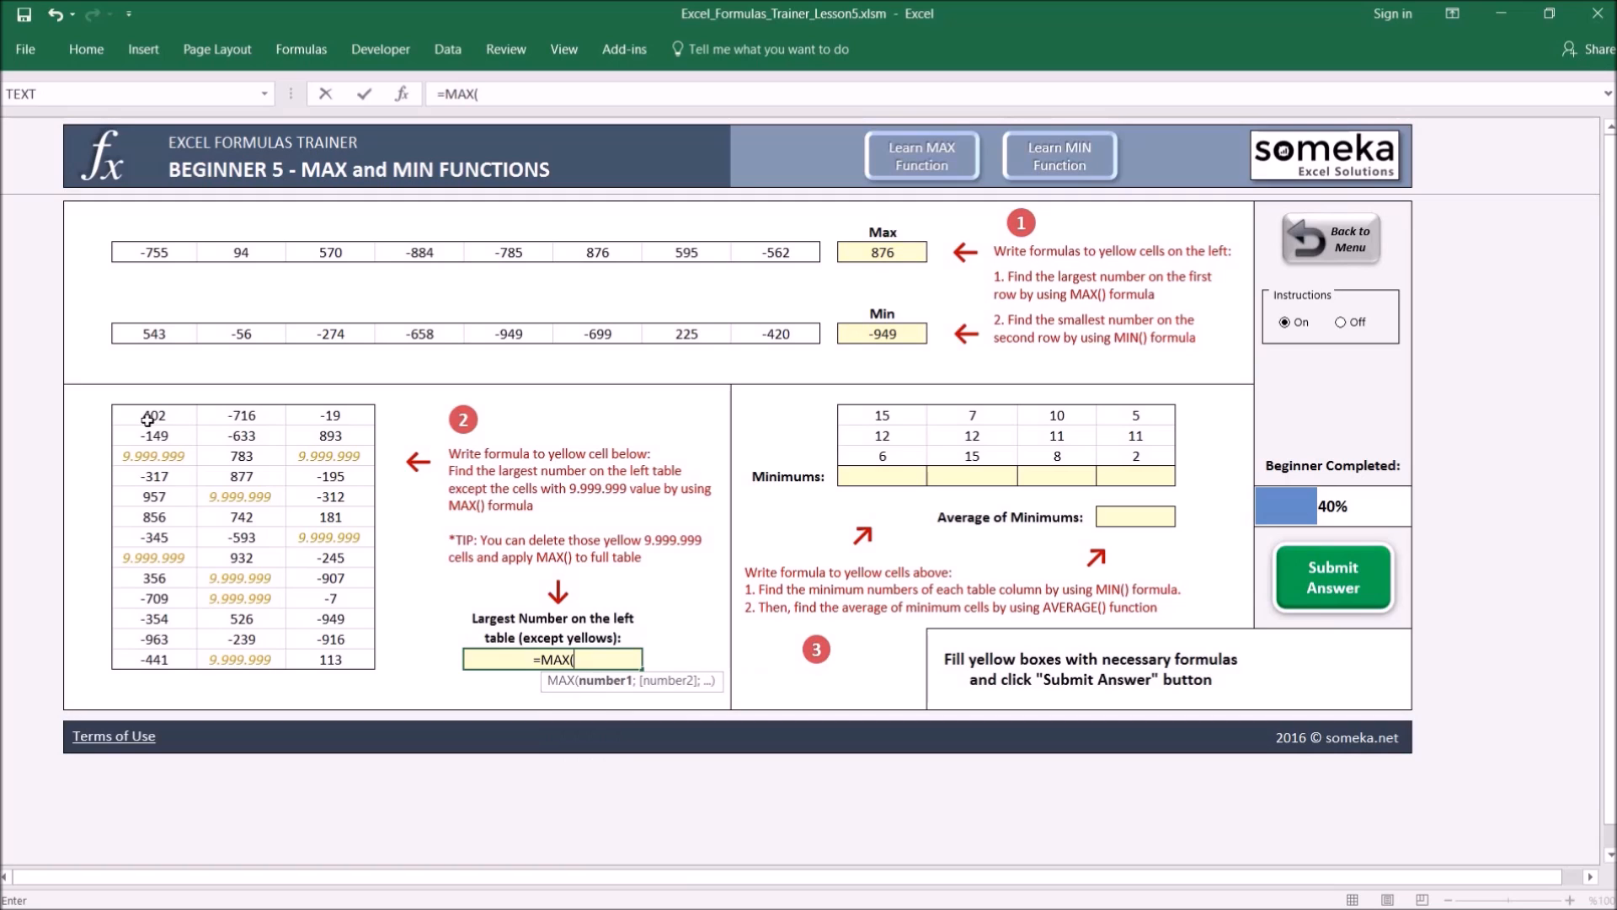
pyautogui.moveTo(175, 423); pyautogui.dragTo(353, 655)
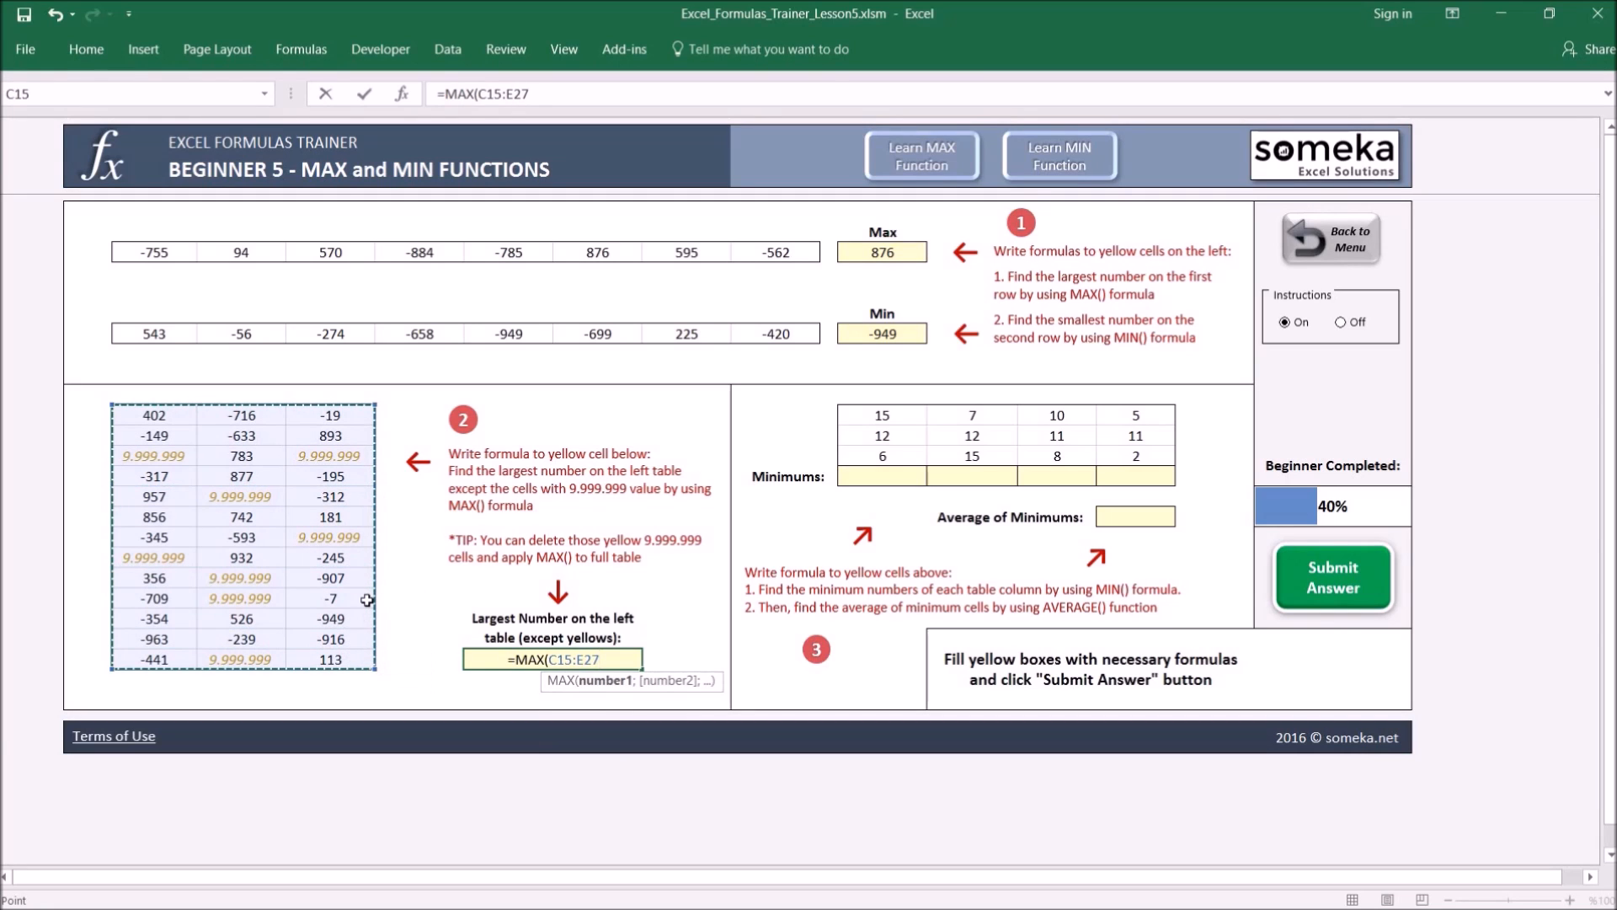
pyautogui.press('Return')
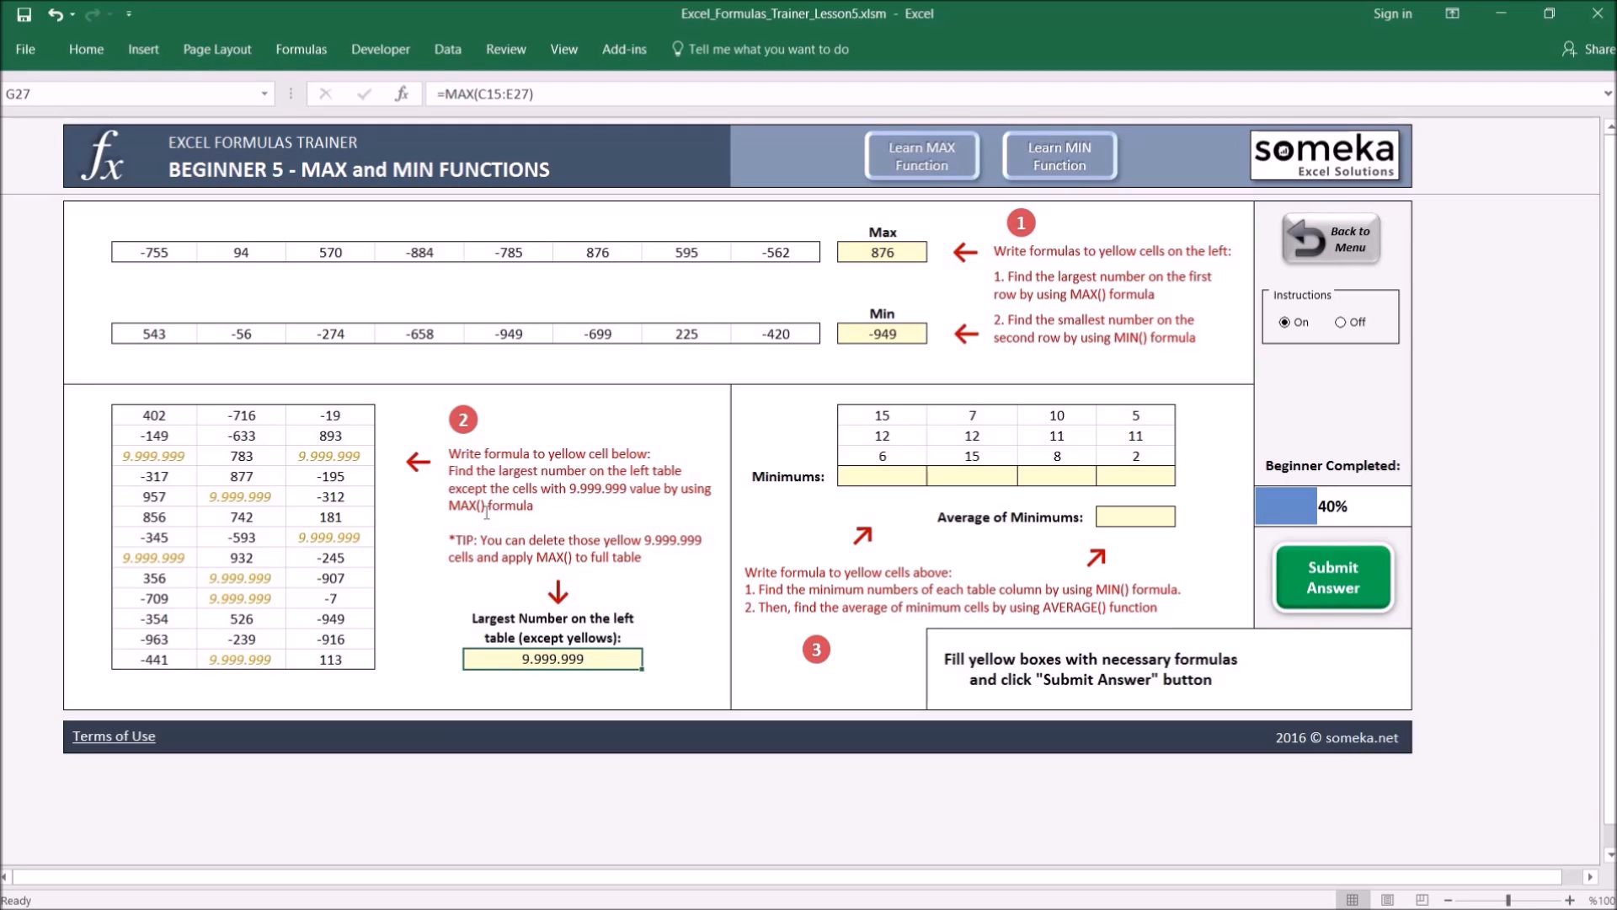
# Clear all the yellow 9.999.999 cells from the section 2 number table
pyautogui.click(164, 456)
pyautogui.press('Delete')
pyautogui.click(330, 456)
pyautogui.press('Delete')
pyautogui.click(242, 496)
pyautogui.press('Delete')
pyautogui.click(160, 559)
pyautogui.press('Delete')
pyautogui.click(355, 535)
pyautogui.press('Delete')
pyautogui.click(259, 581)
pyautogui.moveTo(259, 588); pyautogui.dragTo(253, 600)
pyautogui.press('Delete')
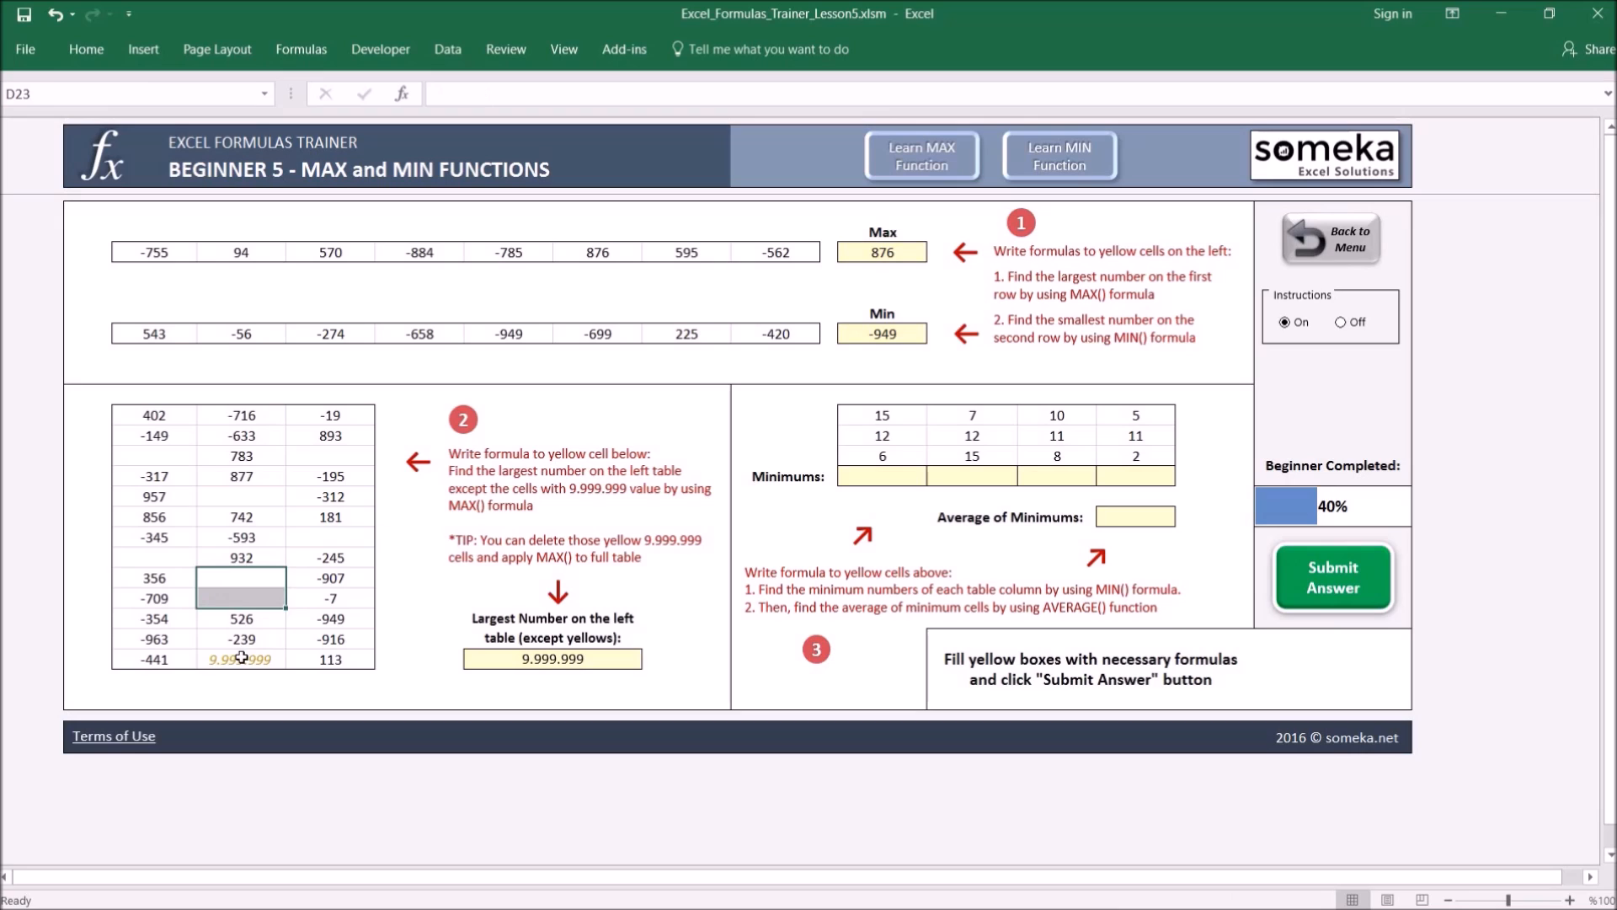
pyautogui.click(241, 659)
pyautogui.press('Delete')
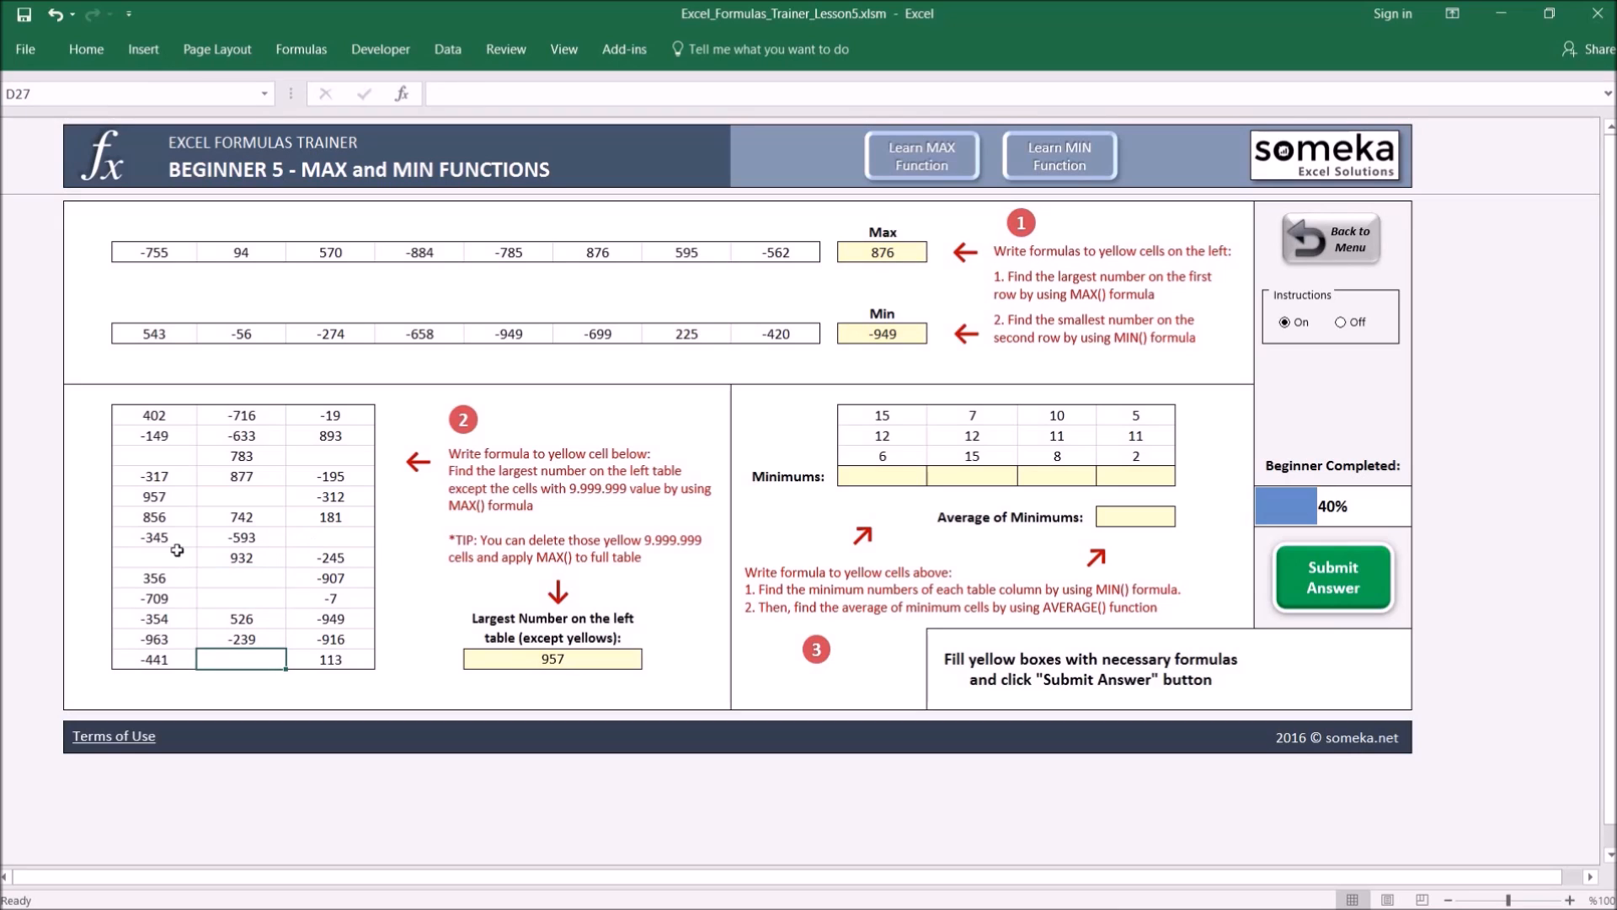
# Undo all the deletions of the 9.999.999 cells in the section 2 table
pyautogui.click(600, 656)
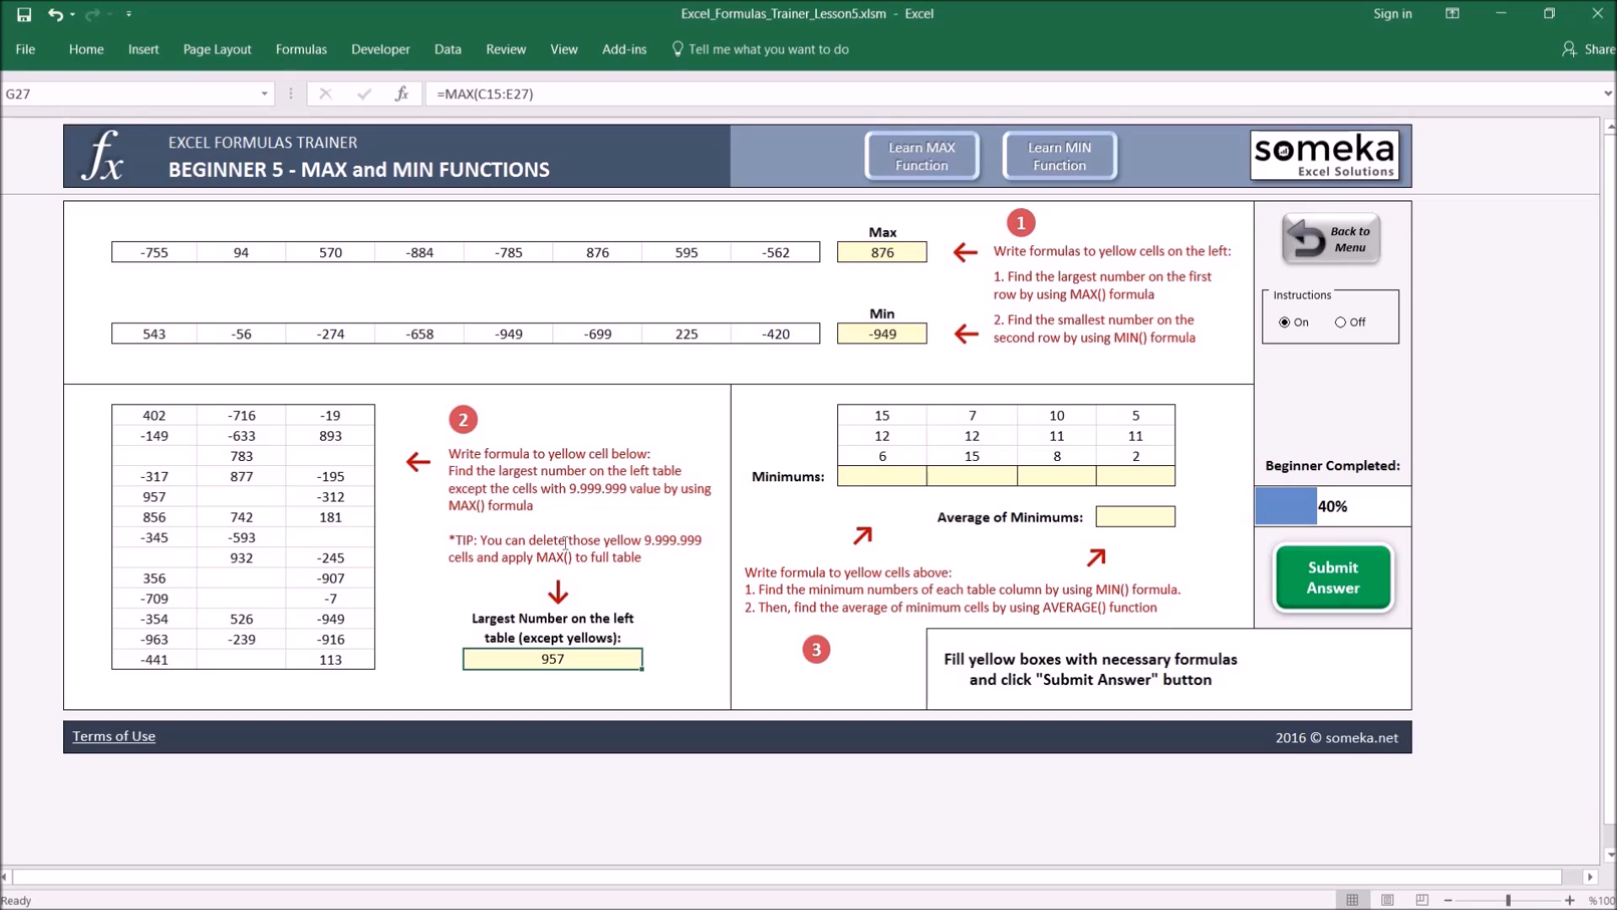
pyautogui.hotkey('ctrl', 'z')
pyautogui.hotkey('ctrl', 'z')
pyautogui.hotkey('ctrl', 'z')
pyautogui.hotkey('ctrl', 'z')
pyautogui.hotkey('ctrl', 'z')
pyautogui.hotkey('ctrl', 'z')
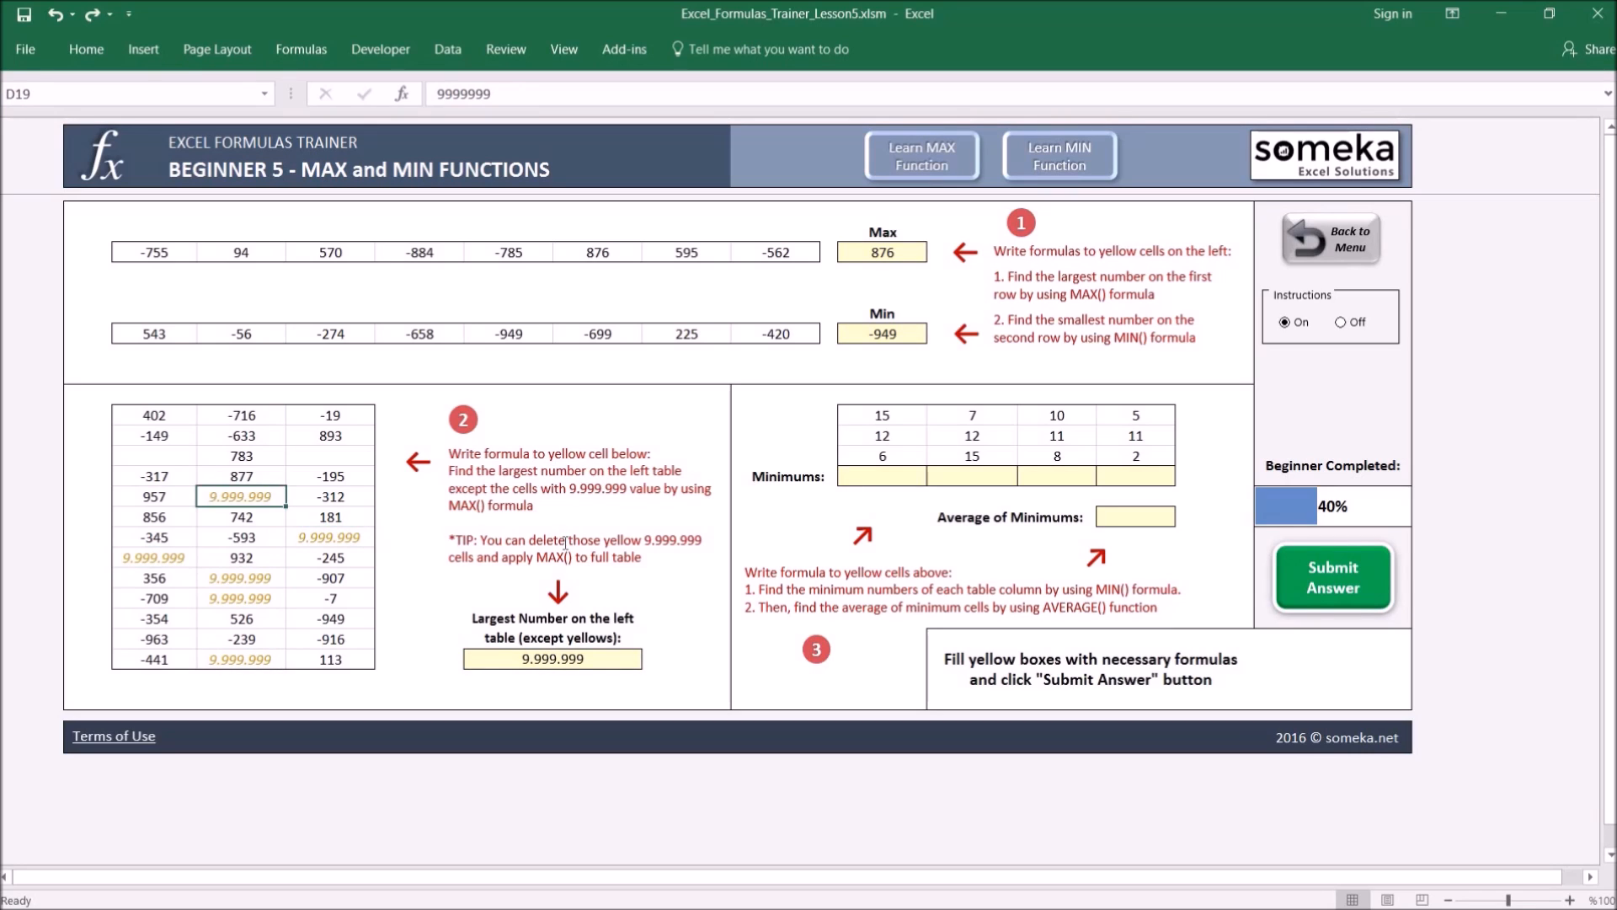
pyautogui.hotkey('ctrl', 'z')
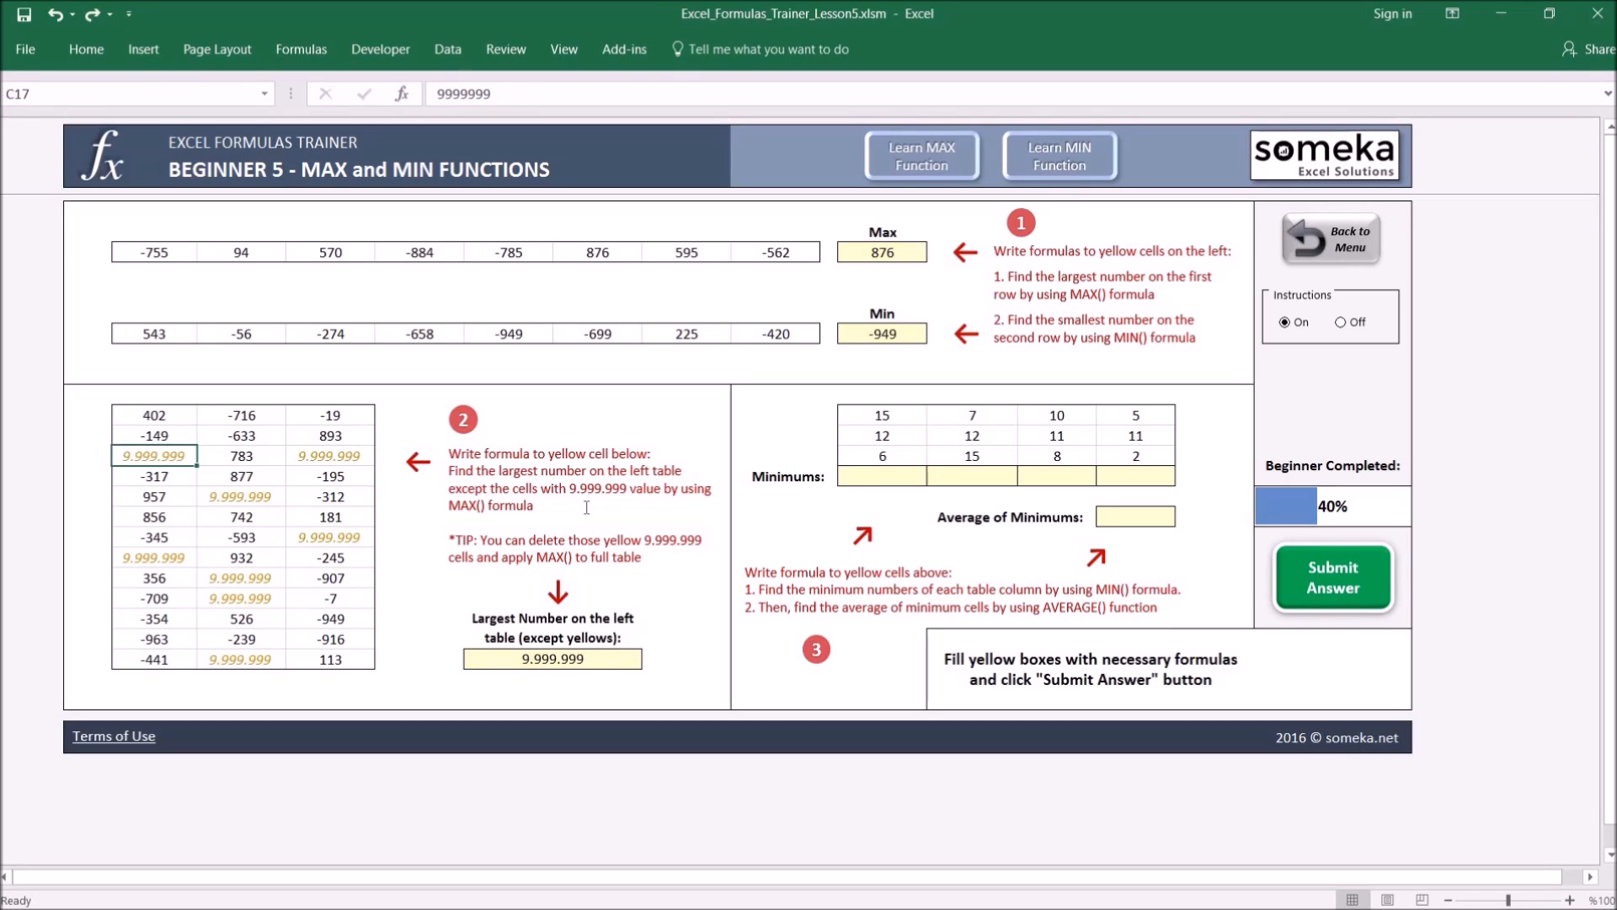
pyautogui.hotkey('ctrl', 'z')
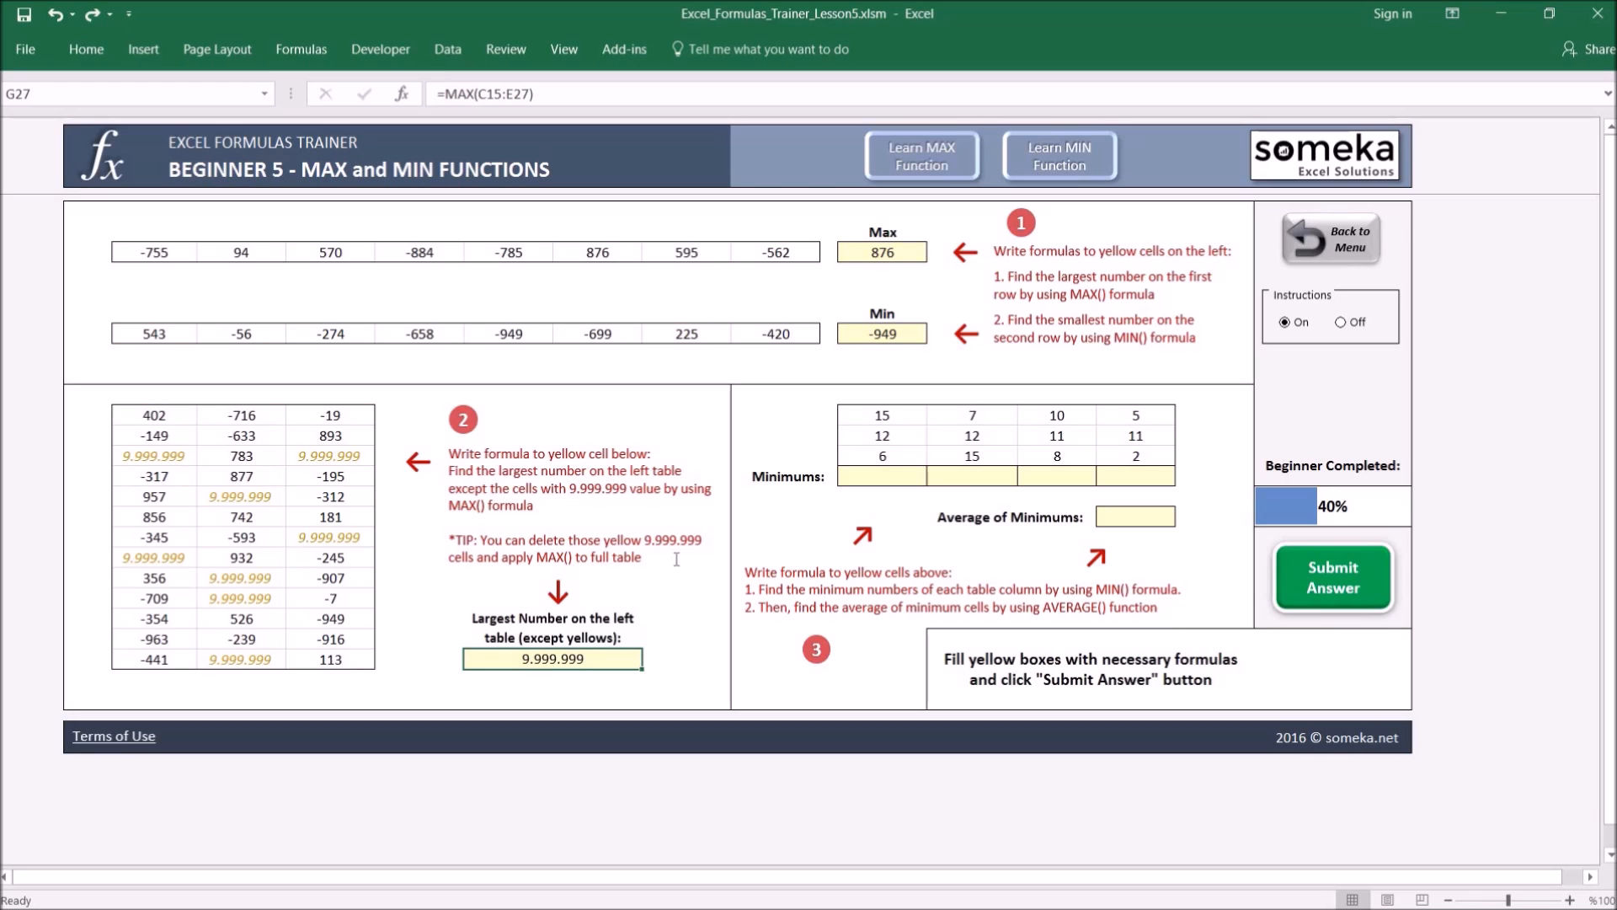
# Find the section 2 table's largest number without the yellow cells by entering =MAXIFS(C15:E27;C15:E27;"<>"&9999999) in its yellow result cell
pyautogui.write('=')
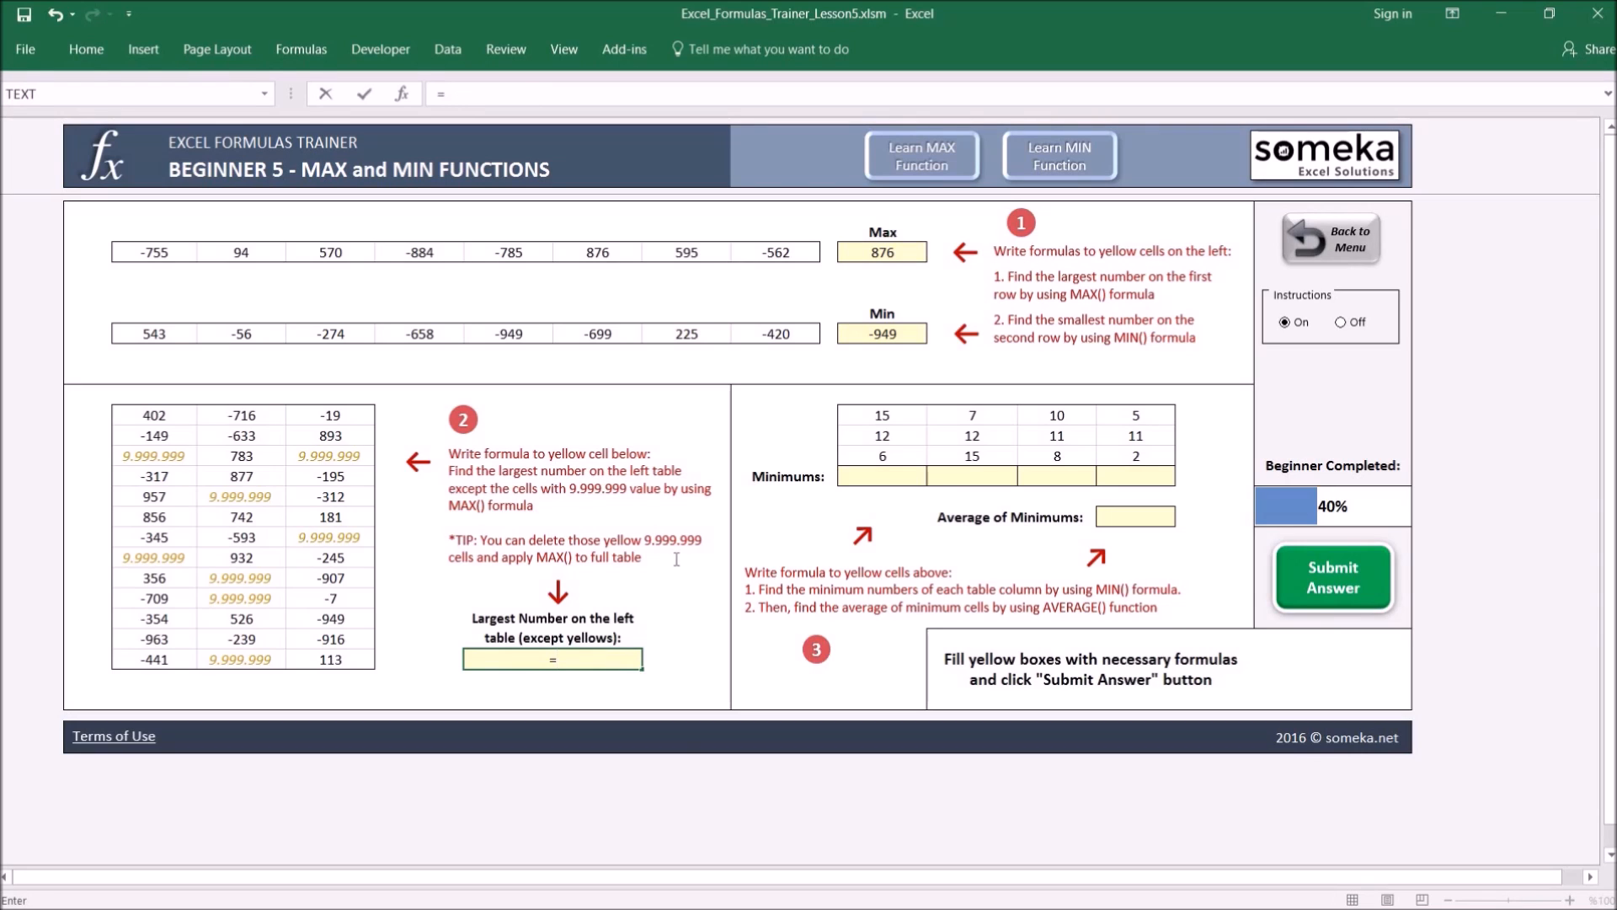
pyautogui.write('MAXIFS(')
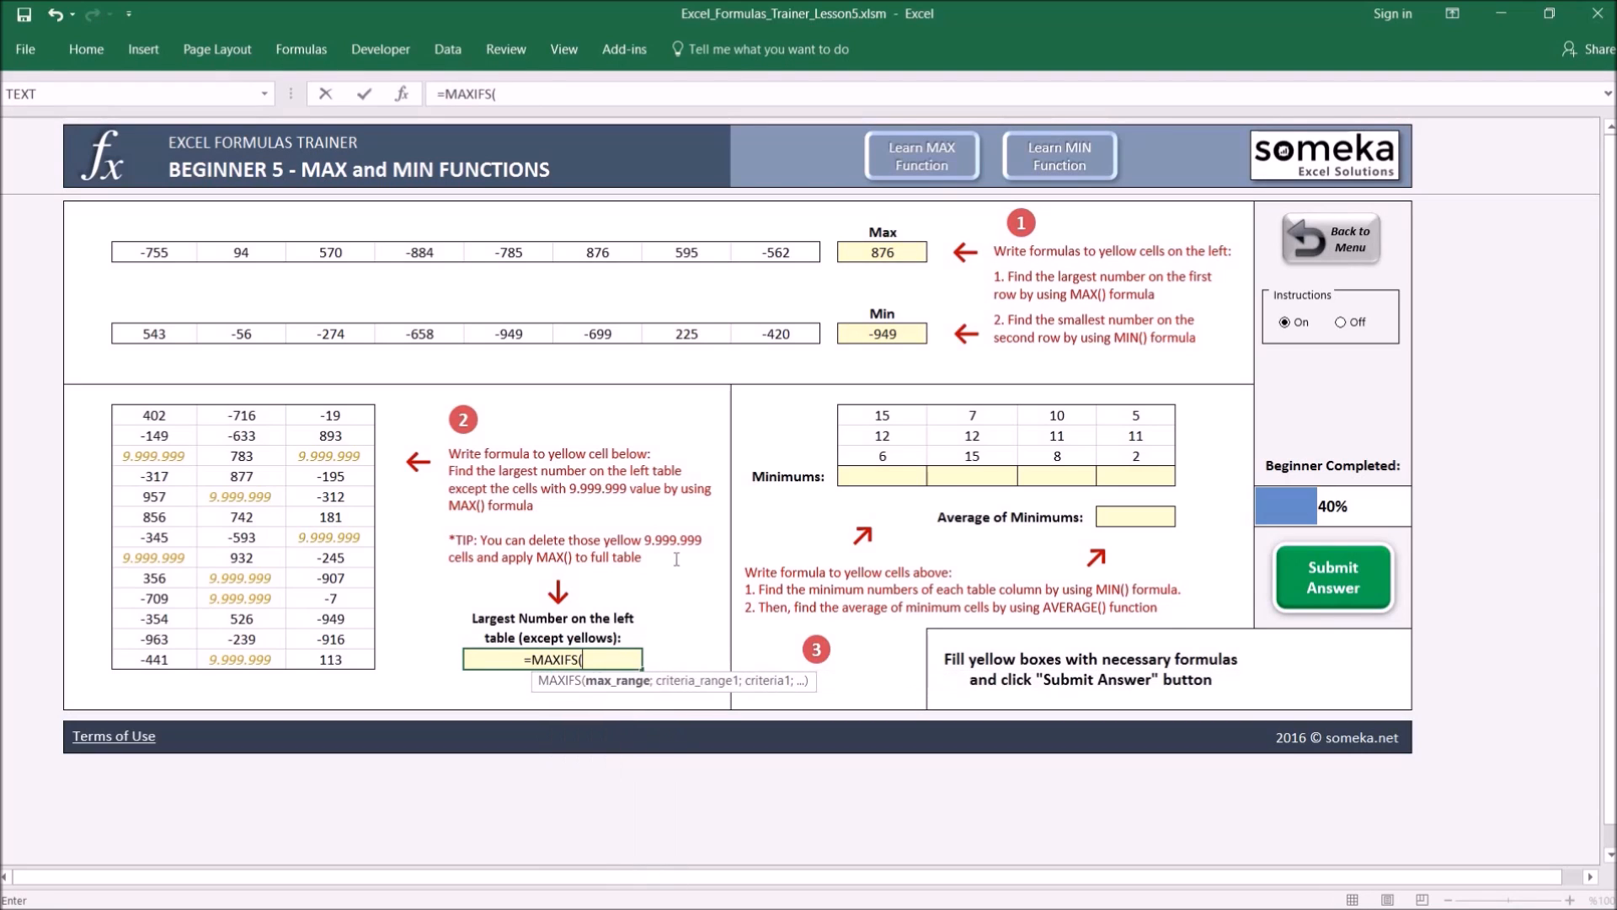
pyautogui.moveTo(145, 417); pyautogui.dragTo(335, 660)
pyautogui.write(';')
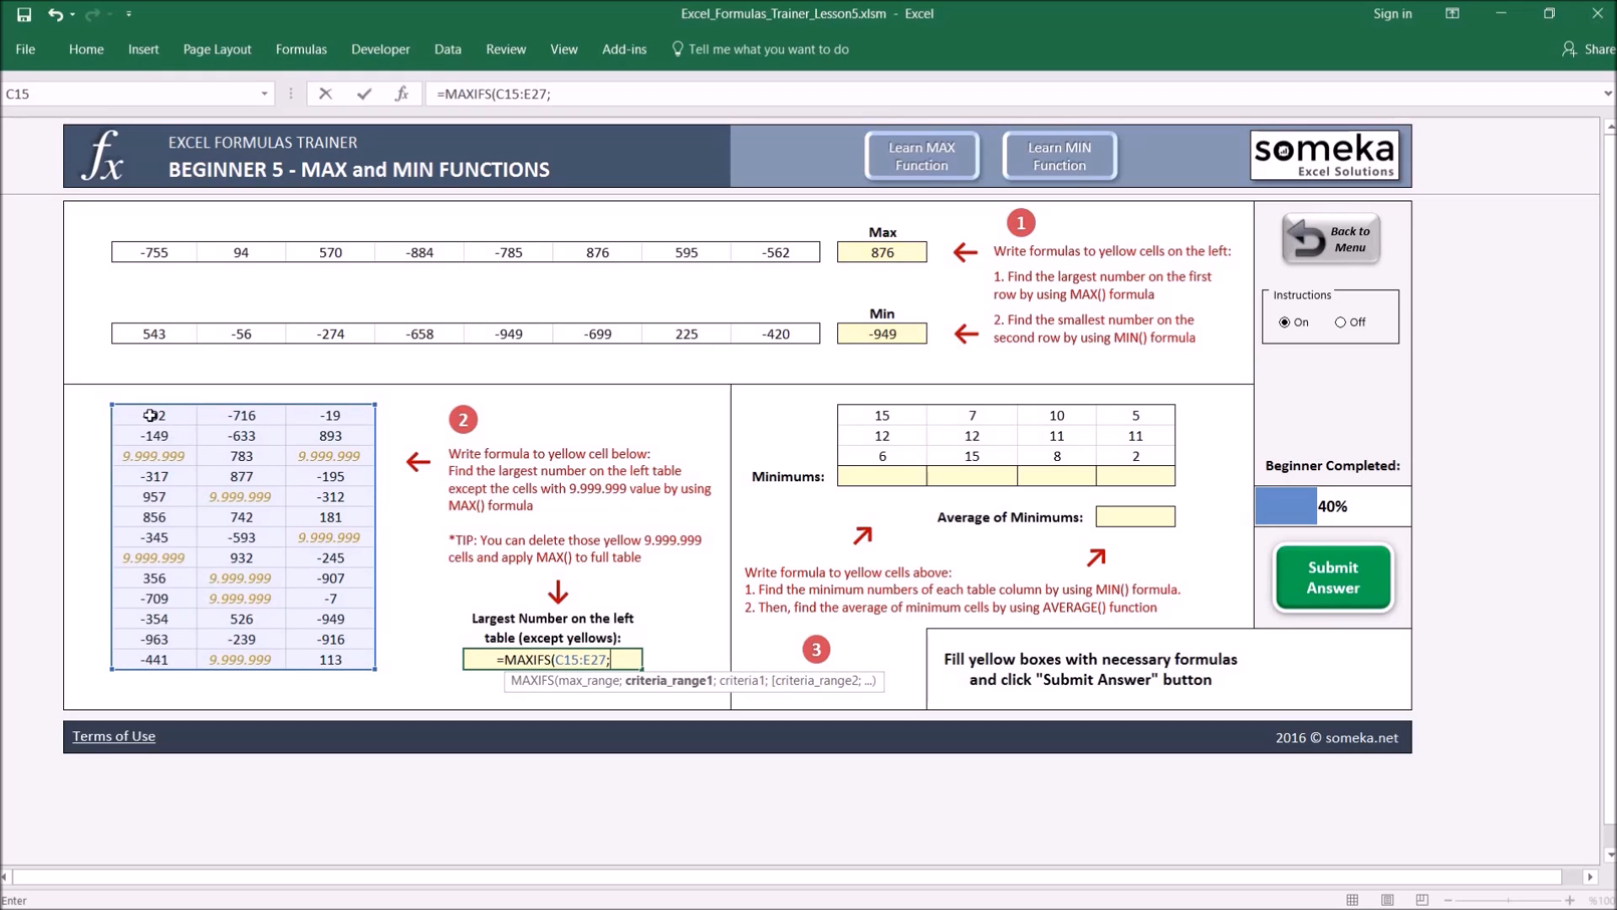
pyautogui.moveTo(150, 415); pyautogui.dragTo(335, 664)
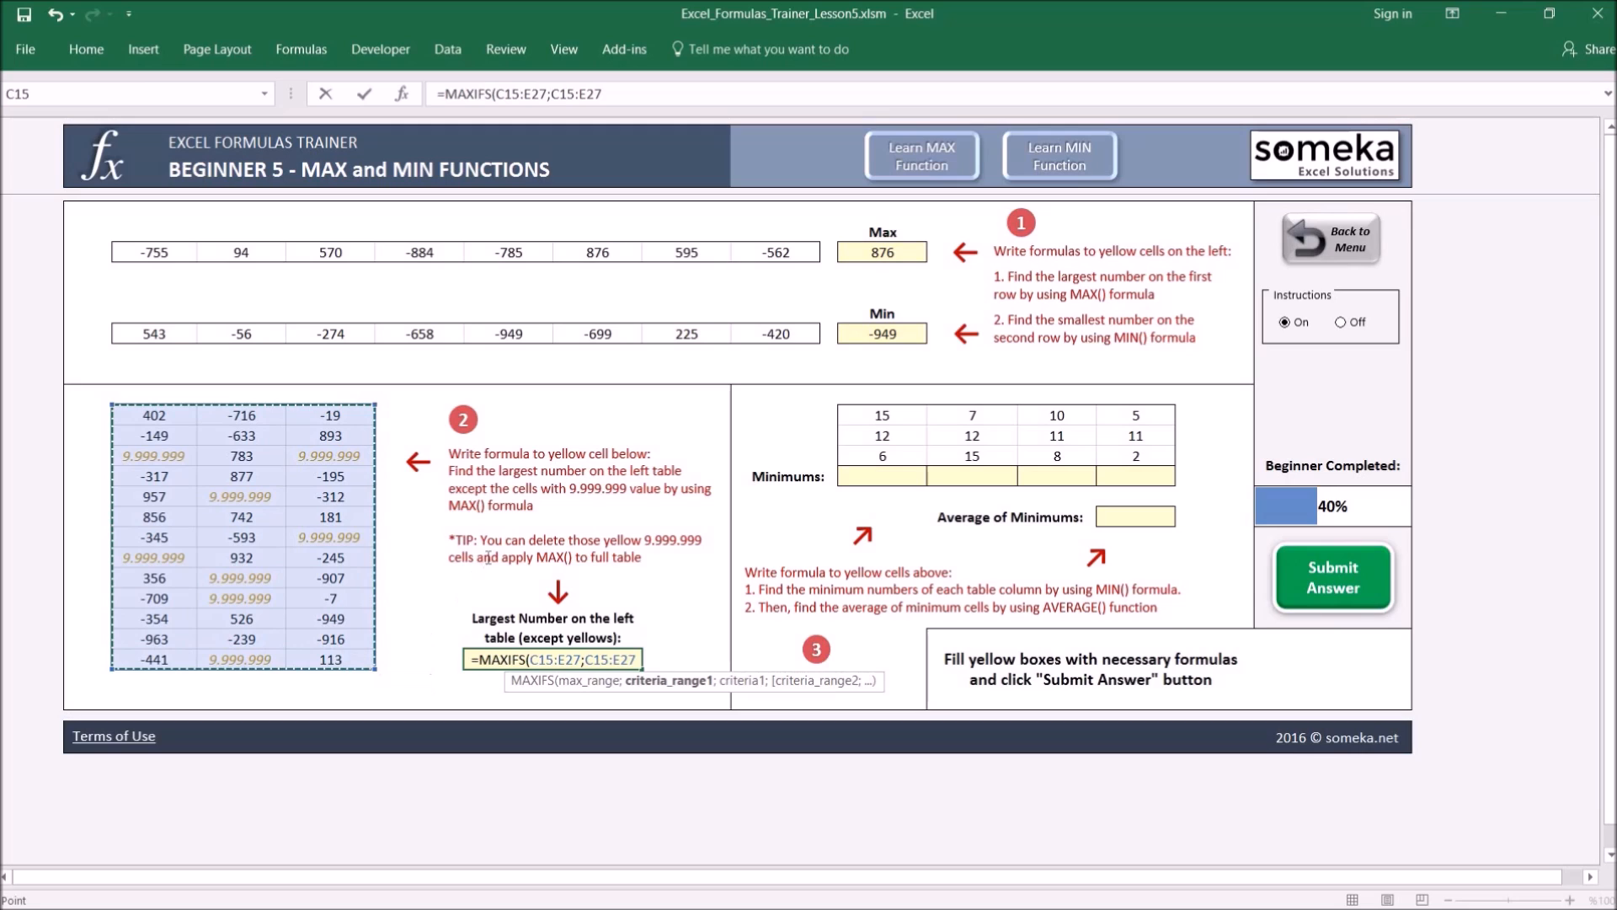
pyautogui.write(';')
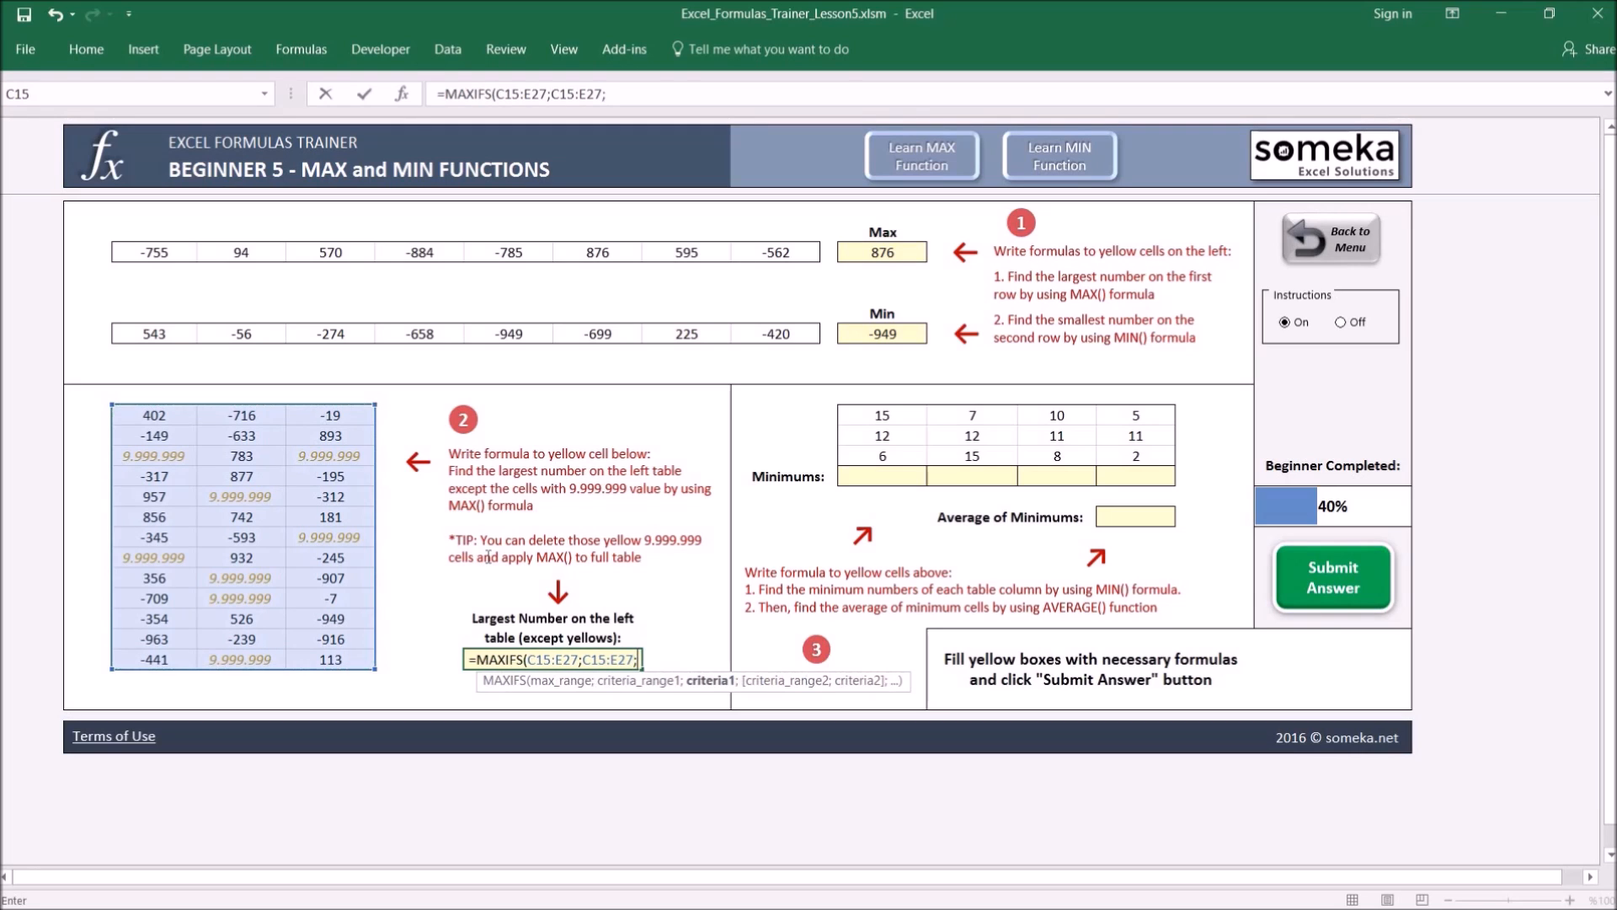
pyautogui.write('"')
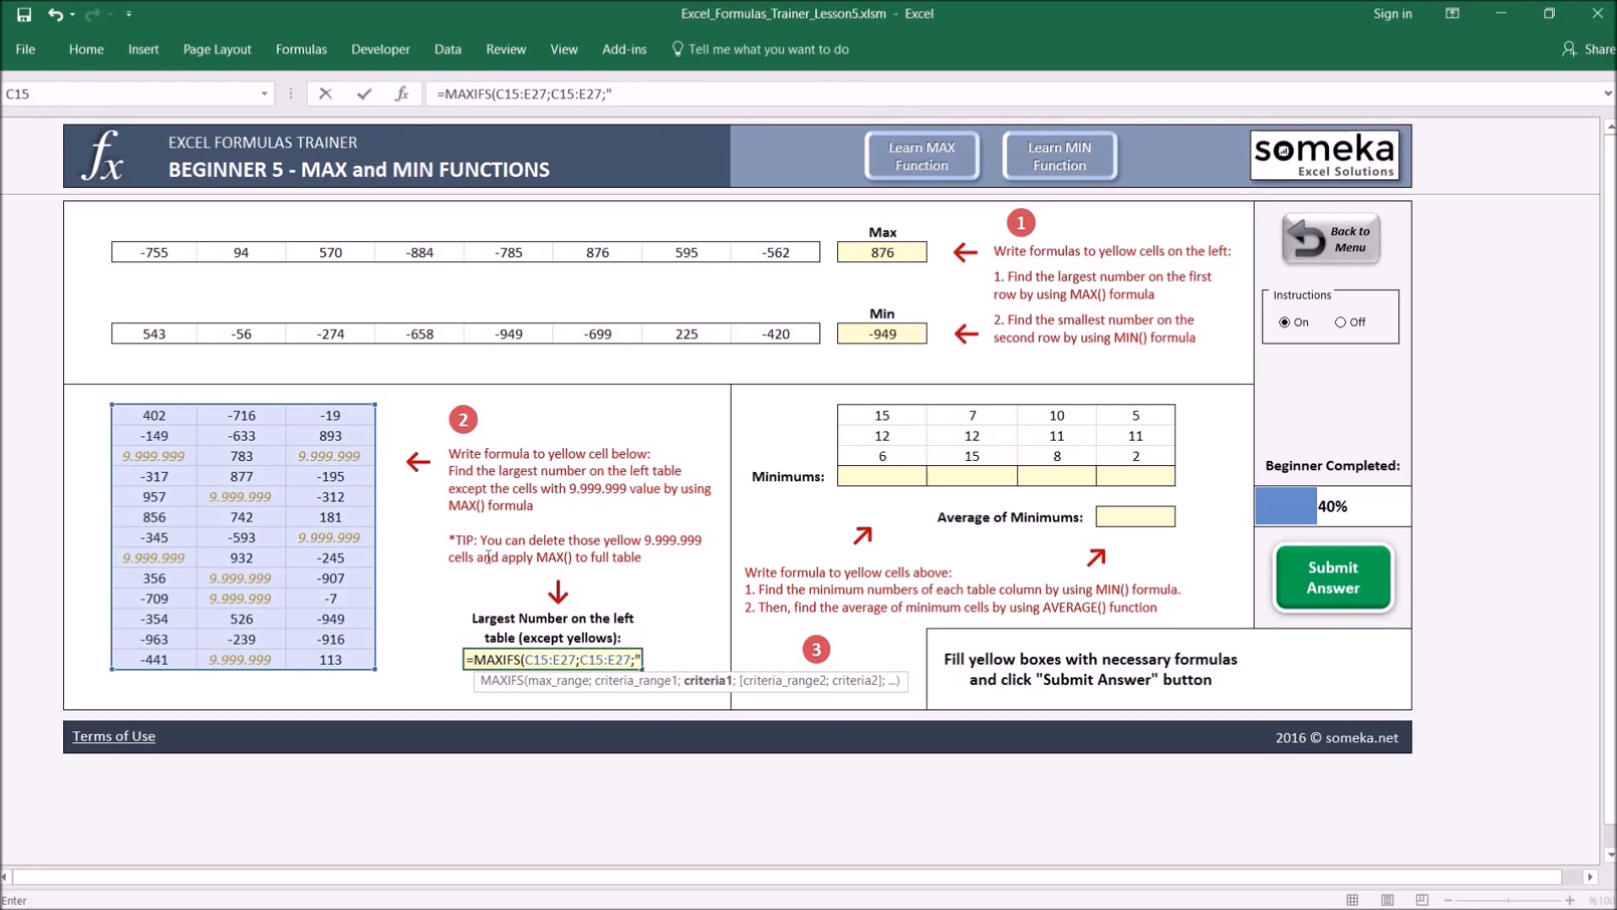
pyautogui.write('<>')
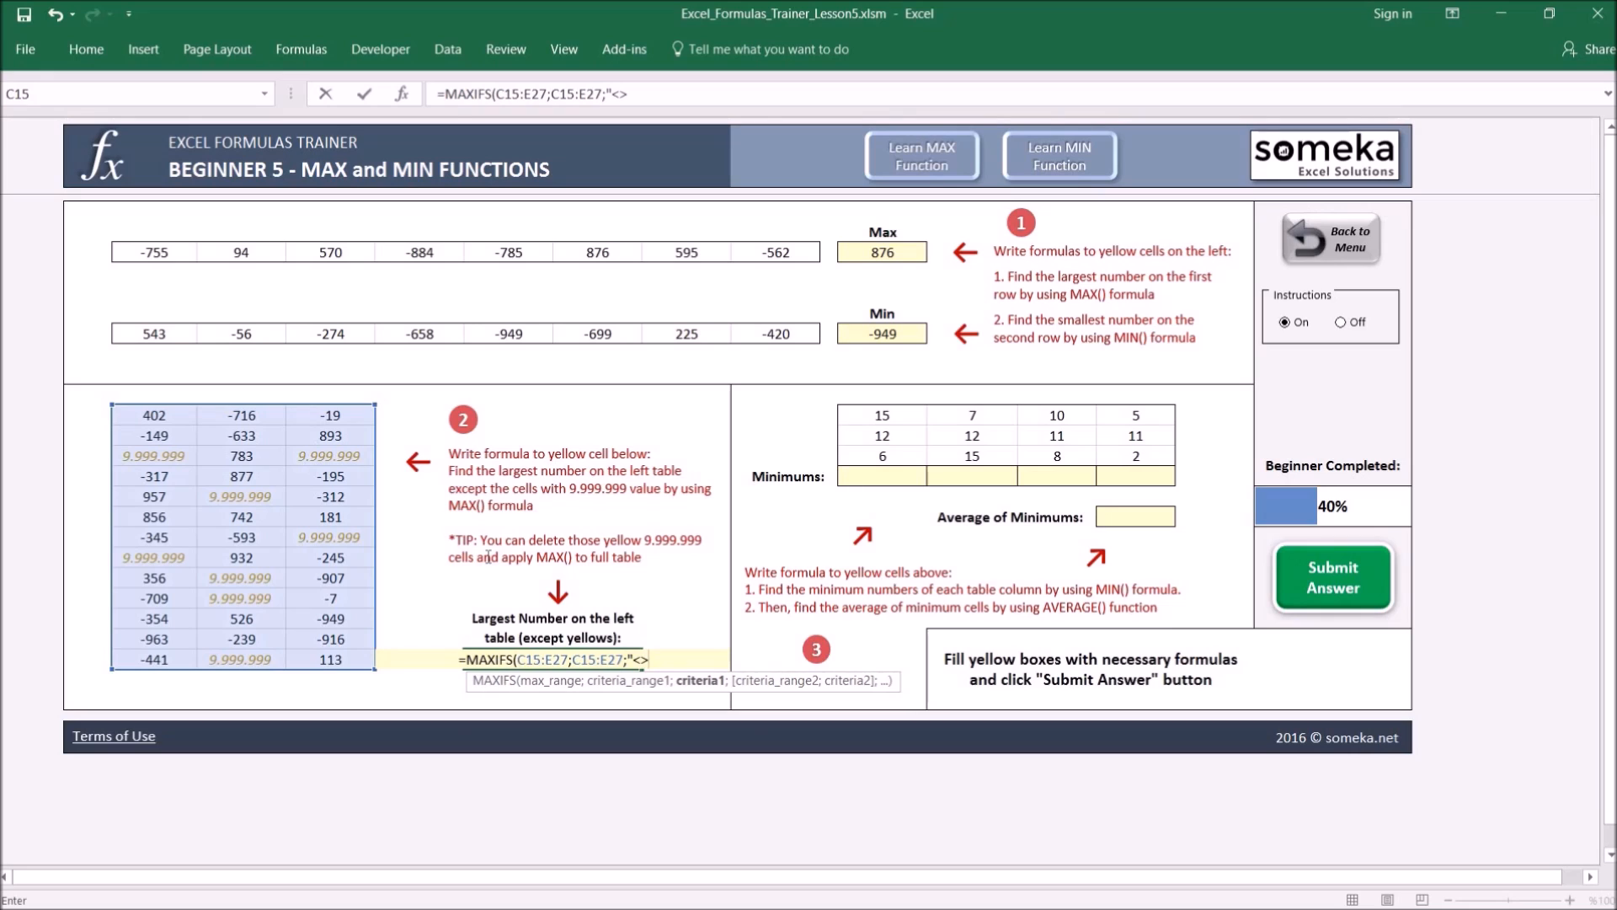
pyautogui.write('"&')
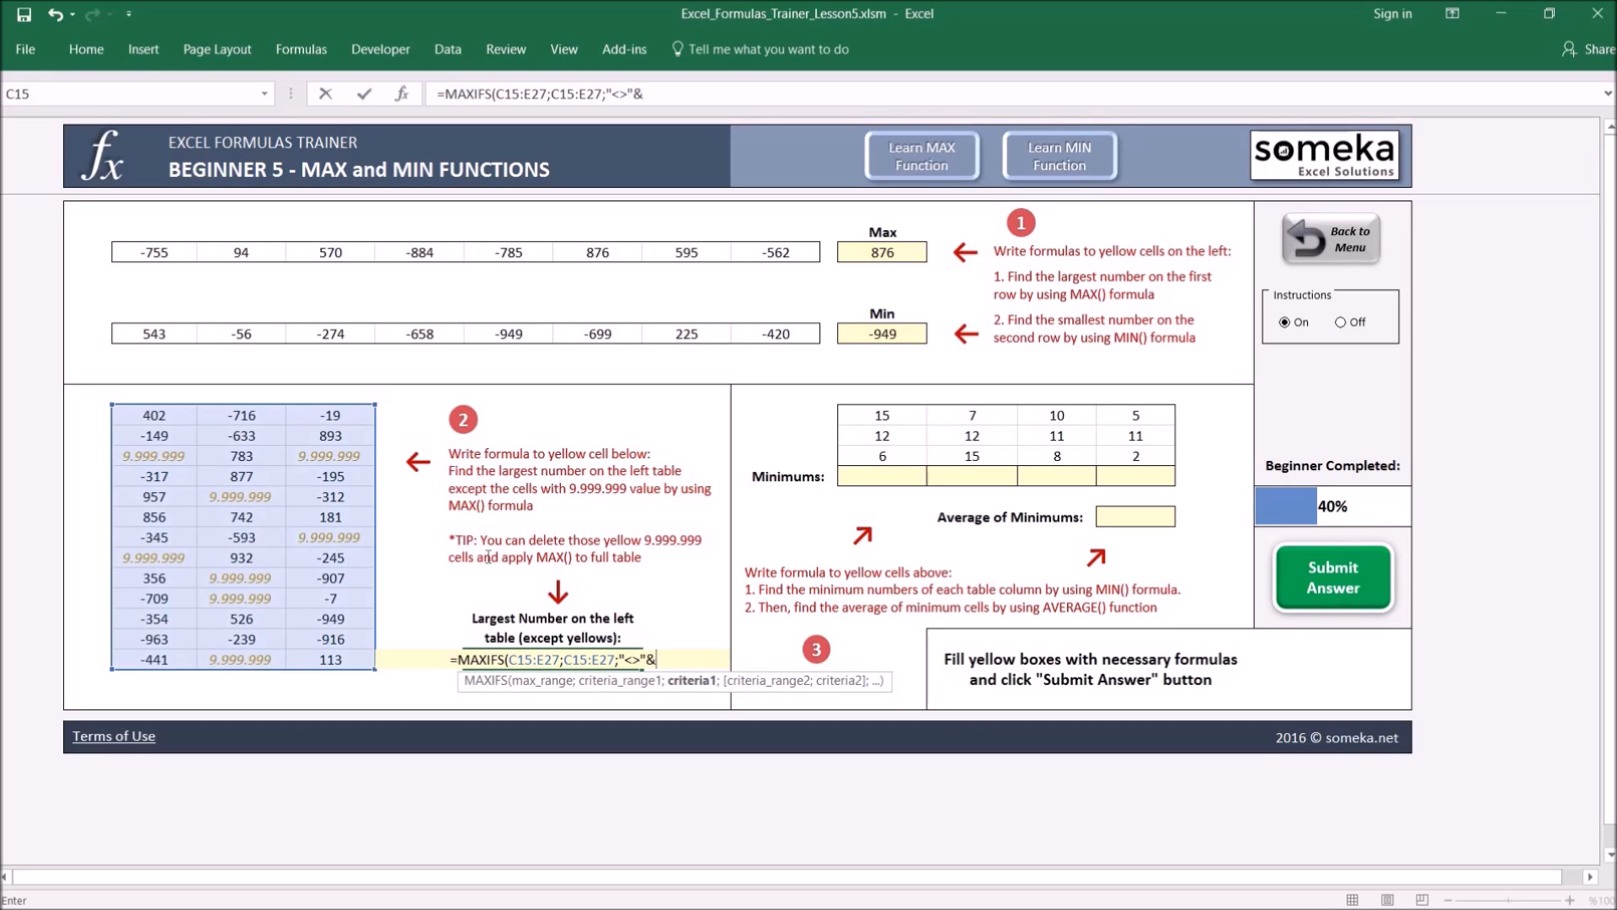
pyautogui.write('9999')
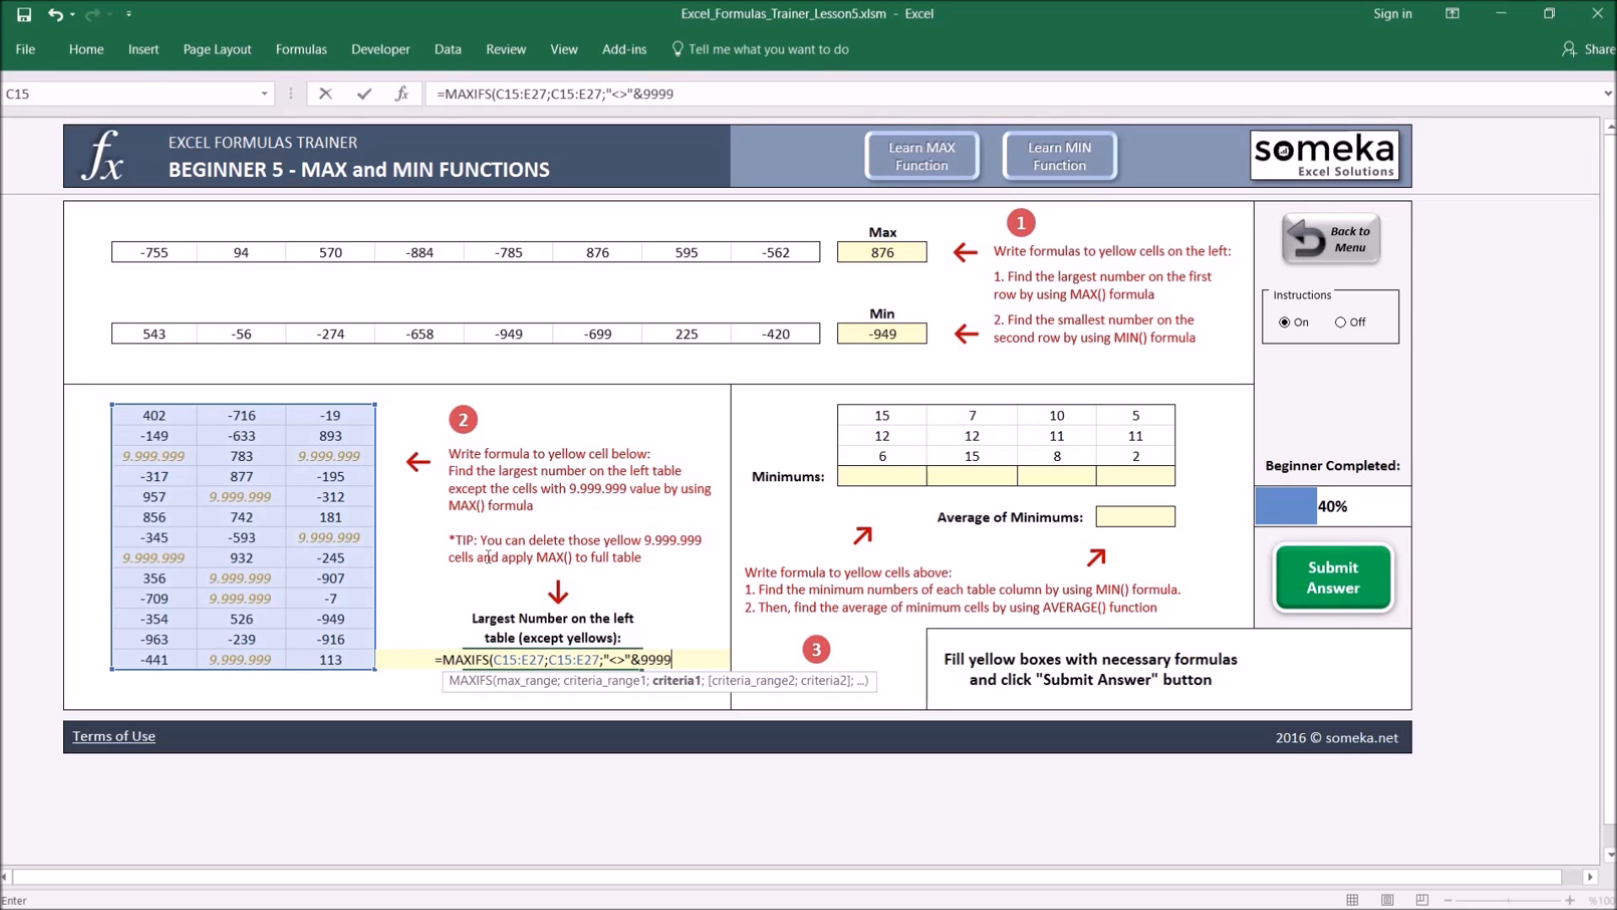
pyautogui.write('999')
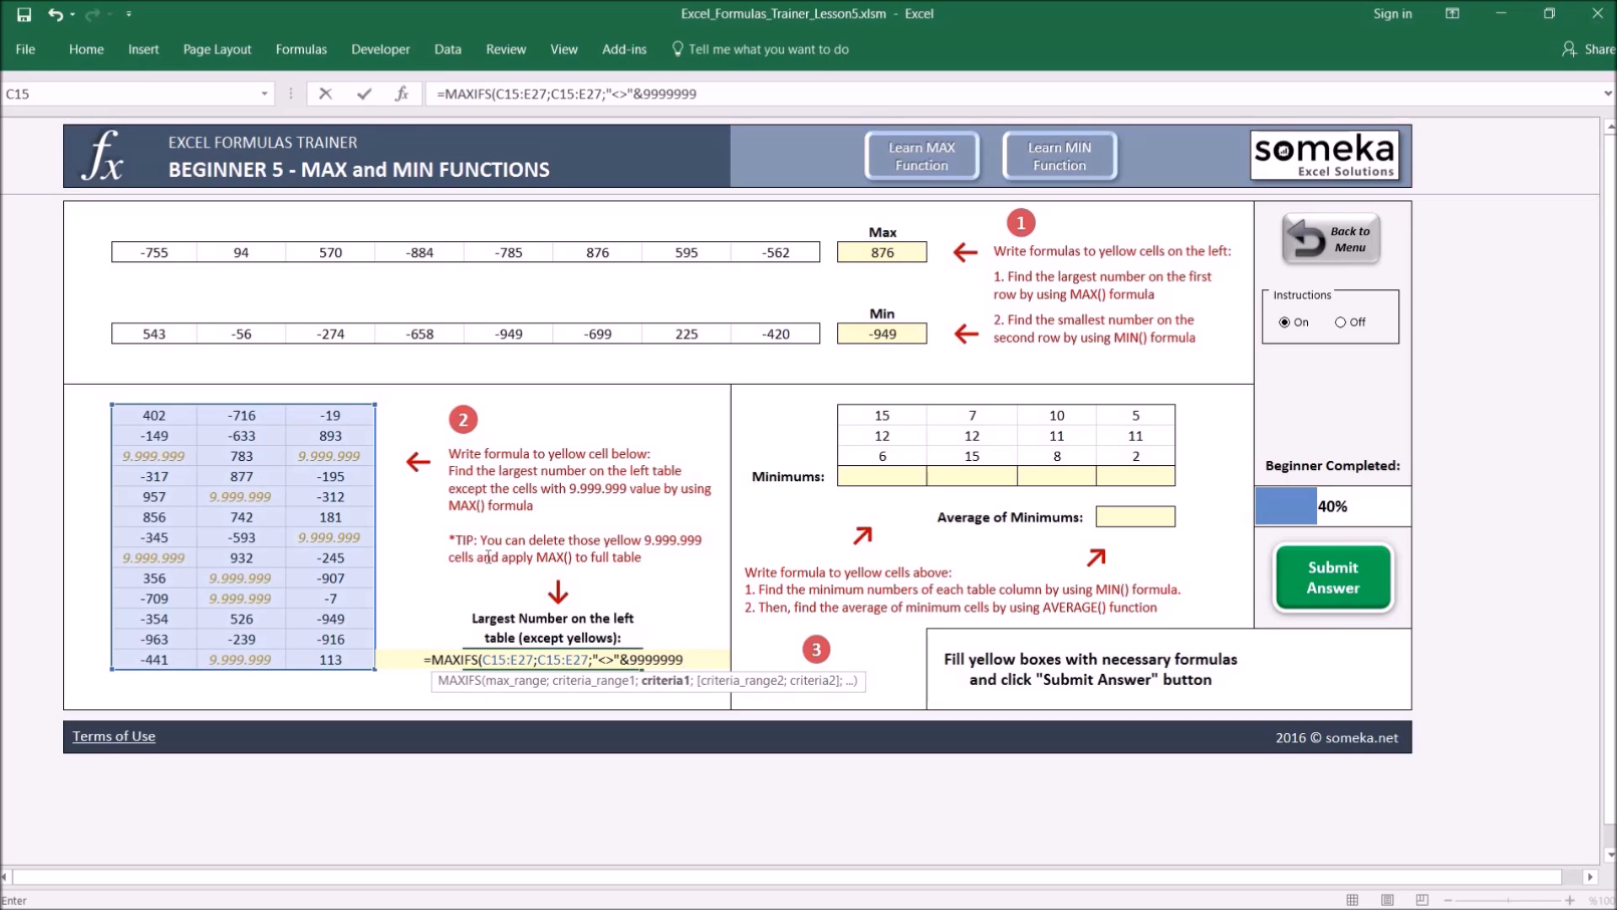
pyautogui.write(')')
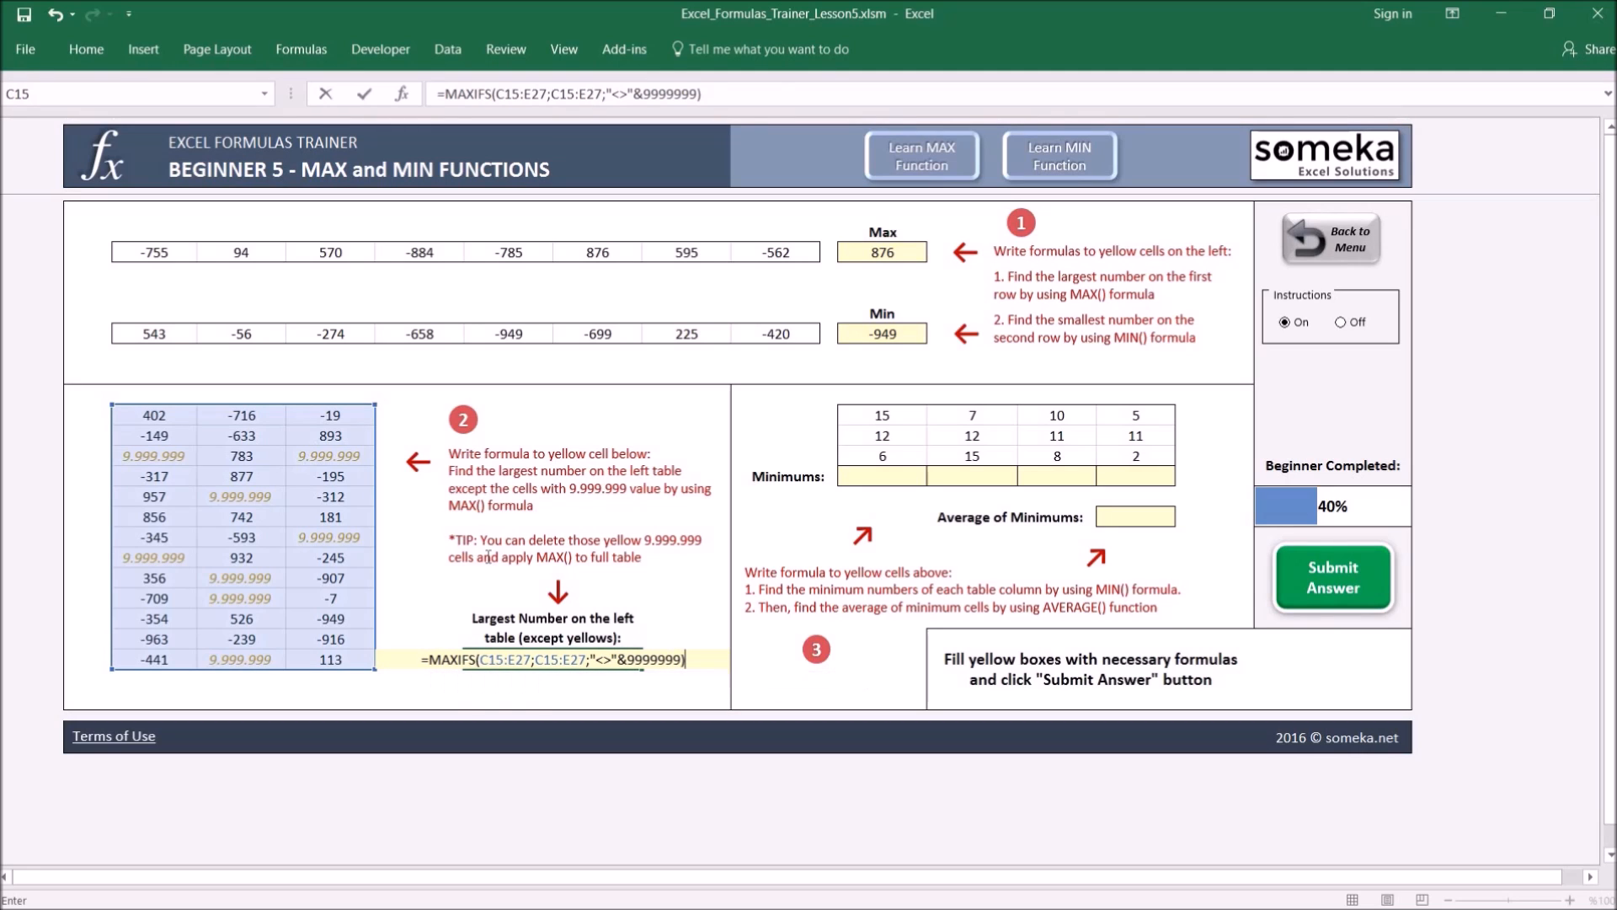
pyautogui.press('Return')
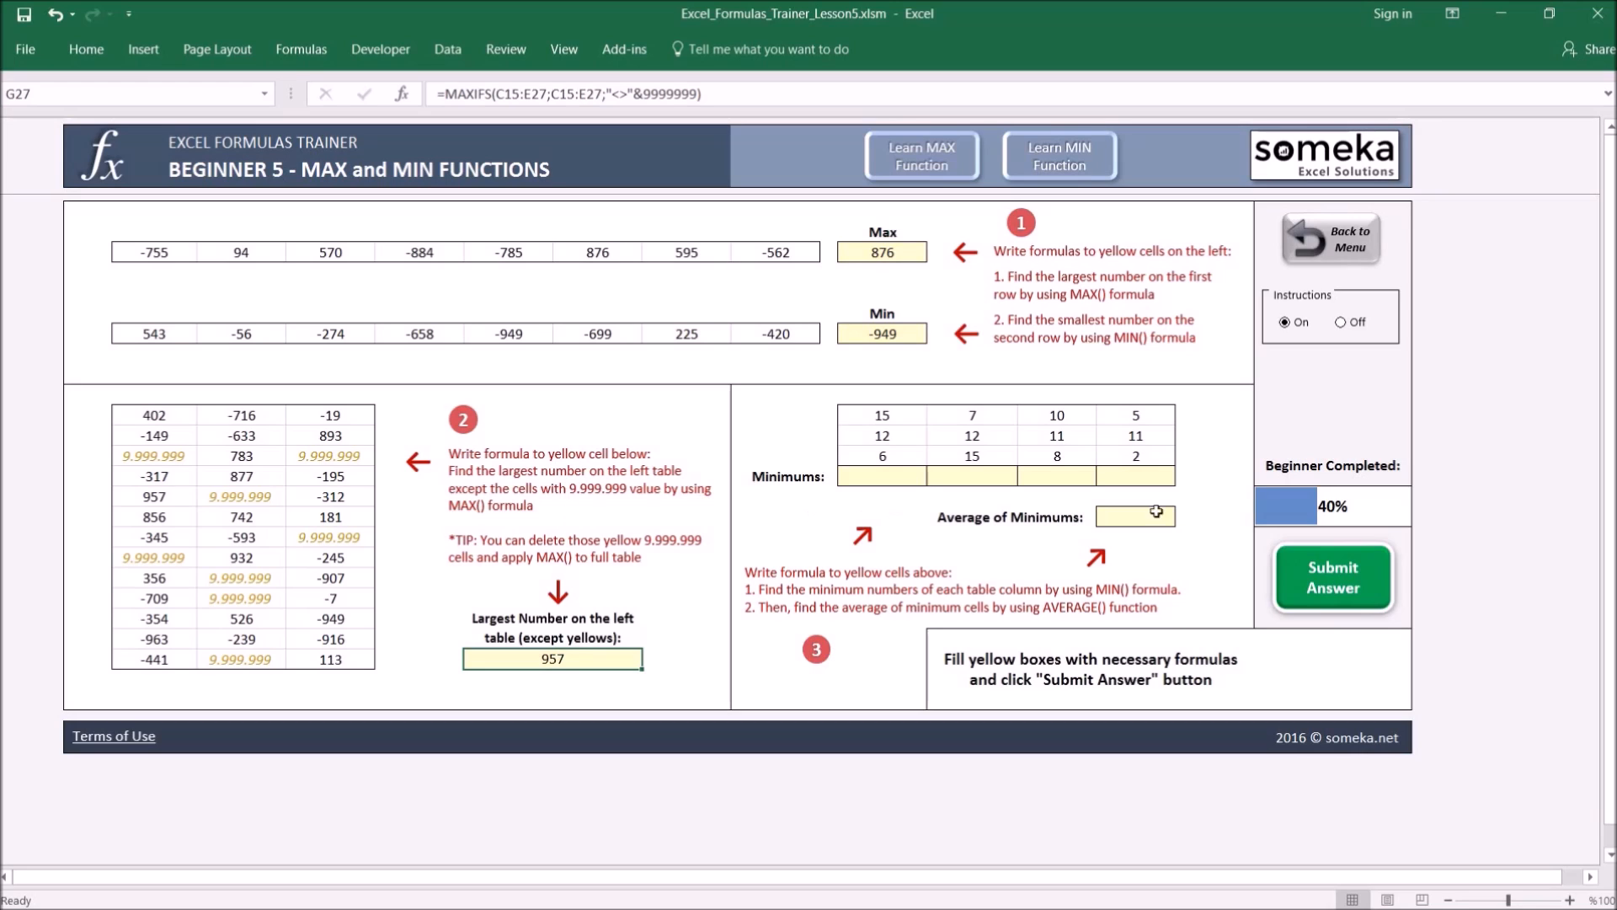
# Enter =MIN(L15:L17) in the first yellow Minimums cell of the section 3 table
pyautogui.click(1224, 415)
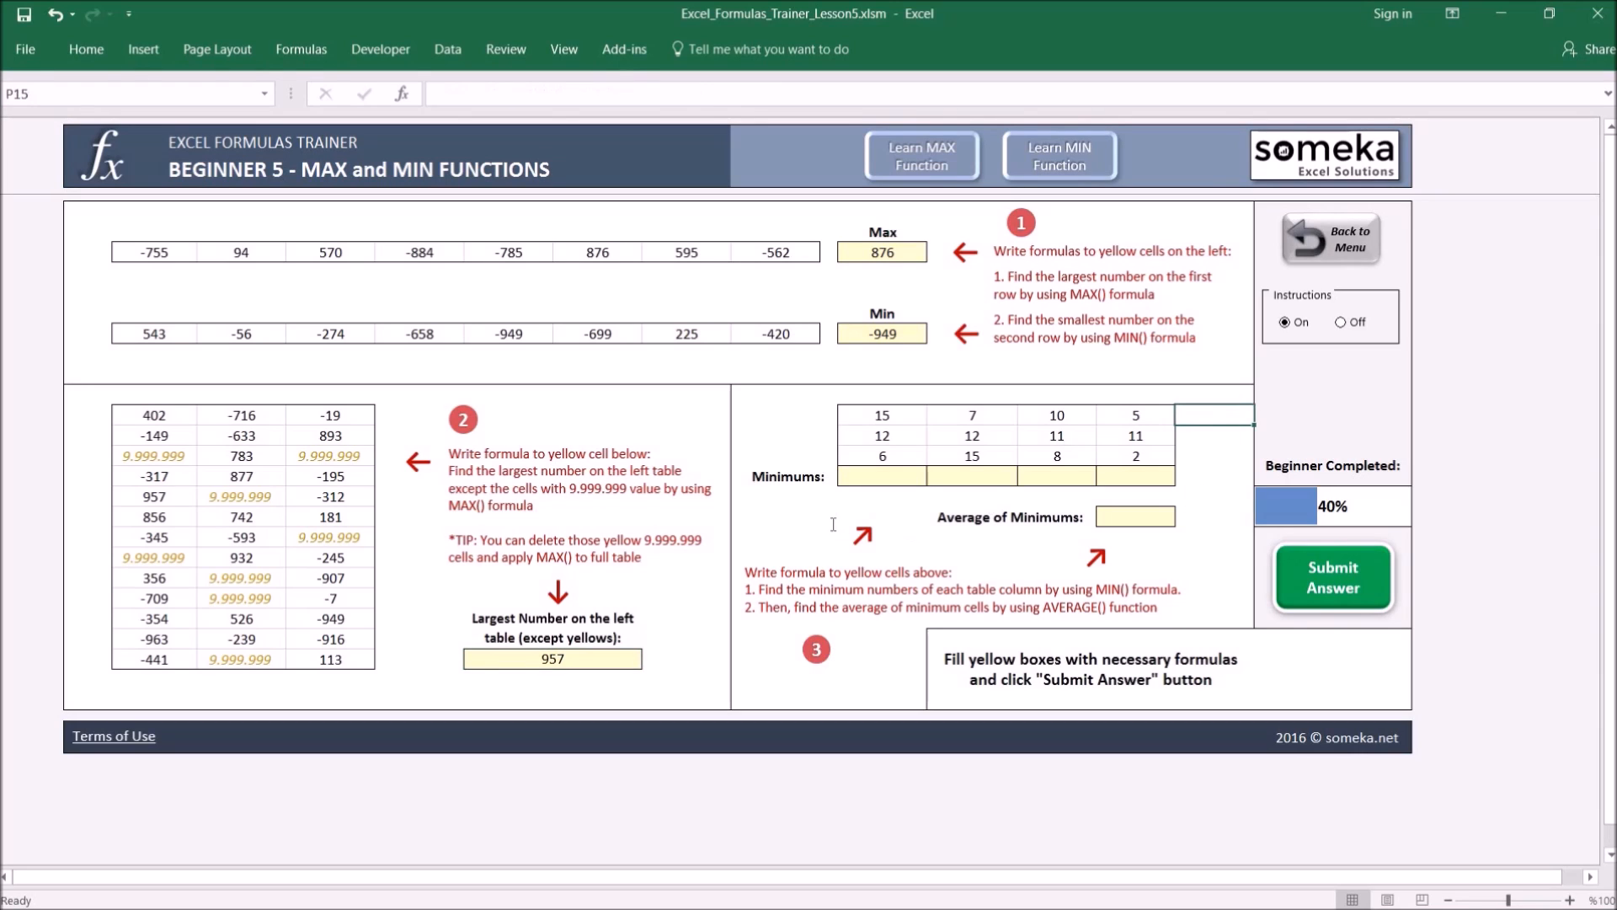
pyautogui.click(892, 476)
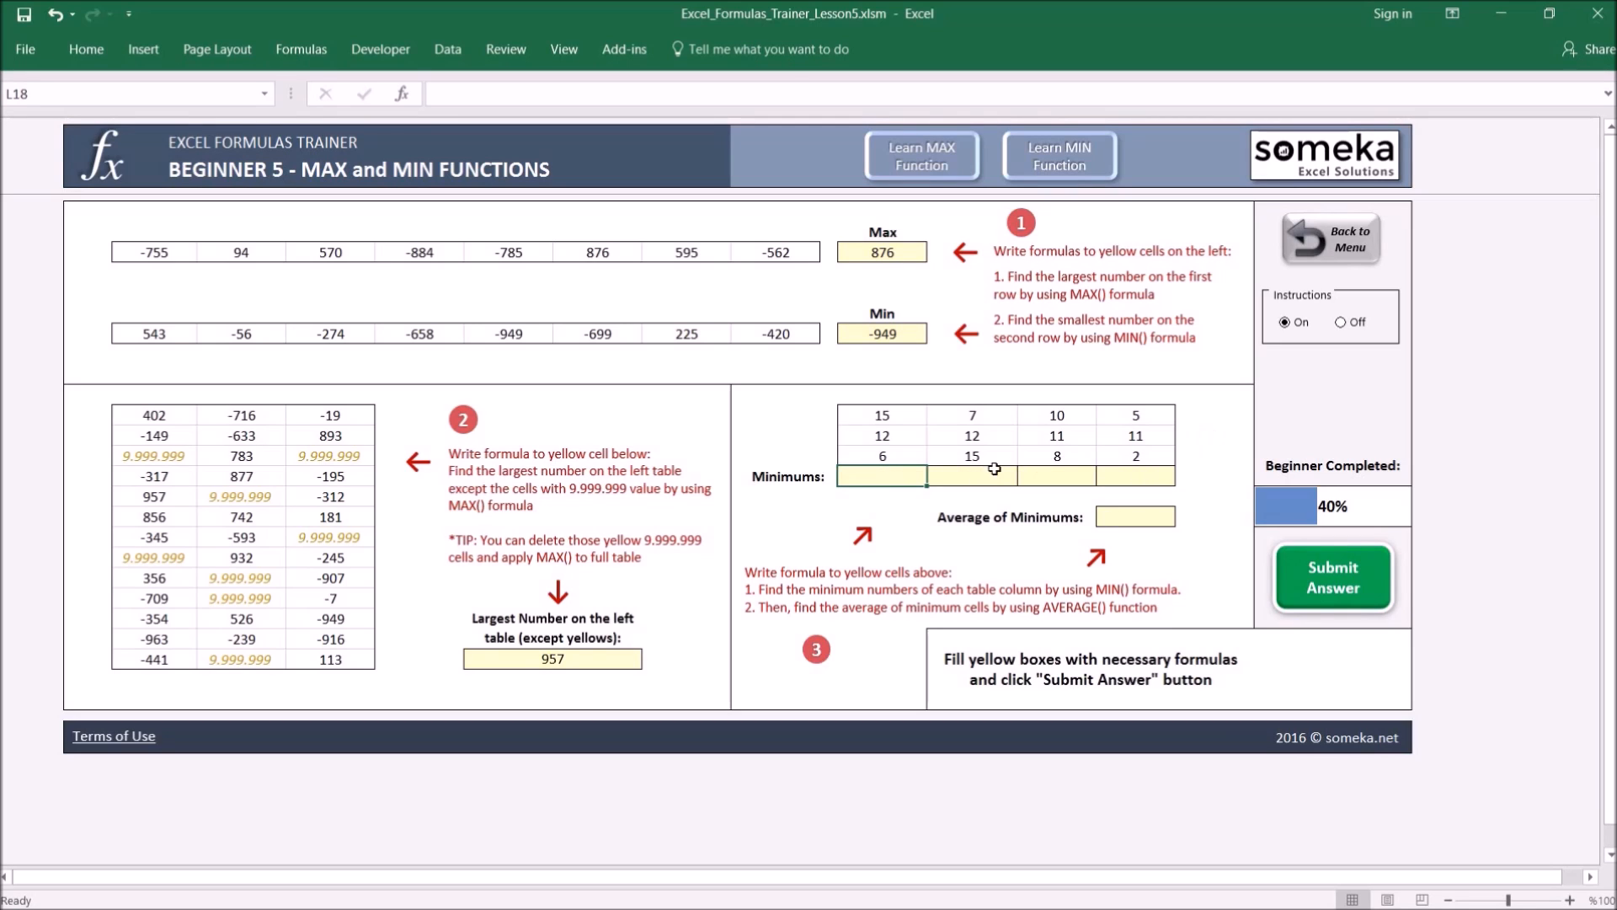
pyautogui.write('=MIN(')
pyautogui.moveTo(897, 415); pyautogui.dragTo(897, 454)
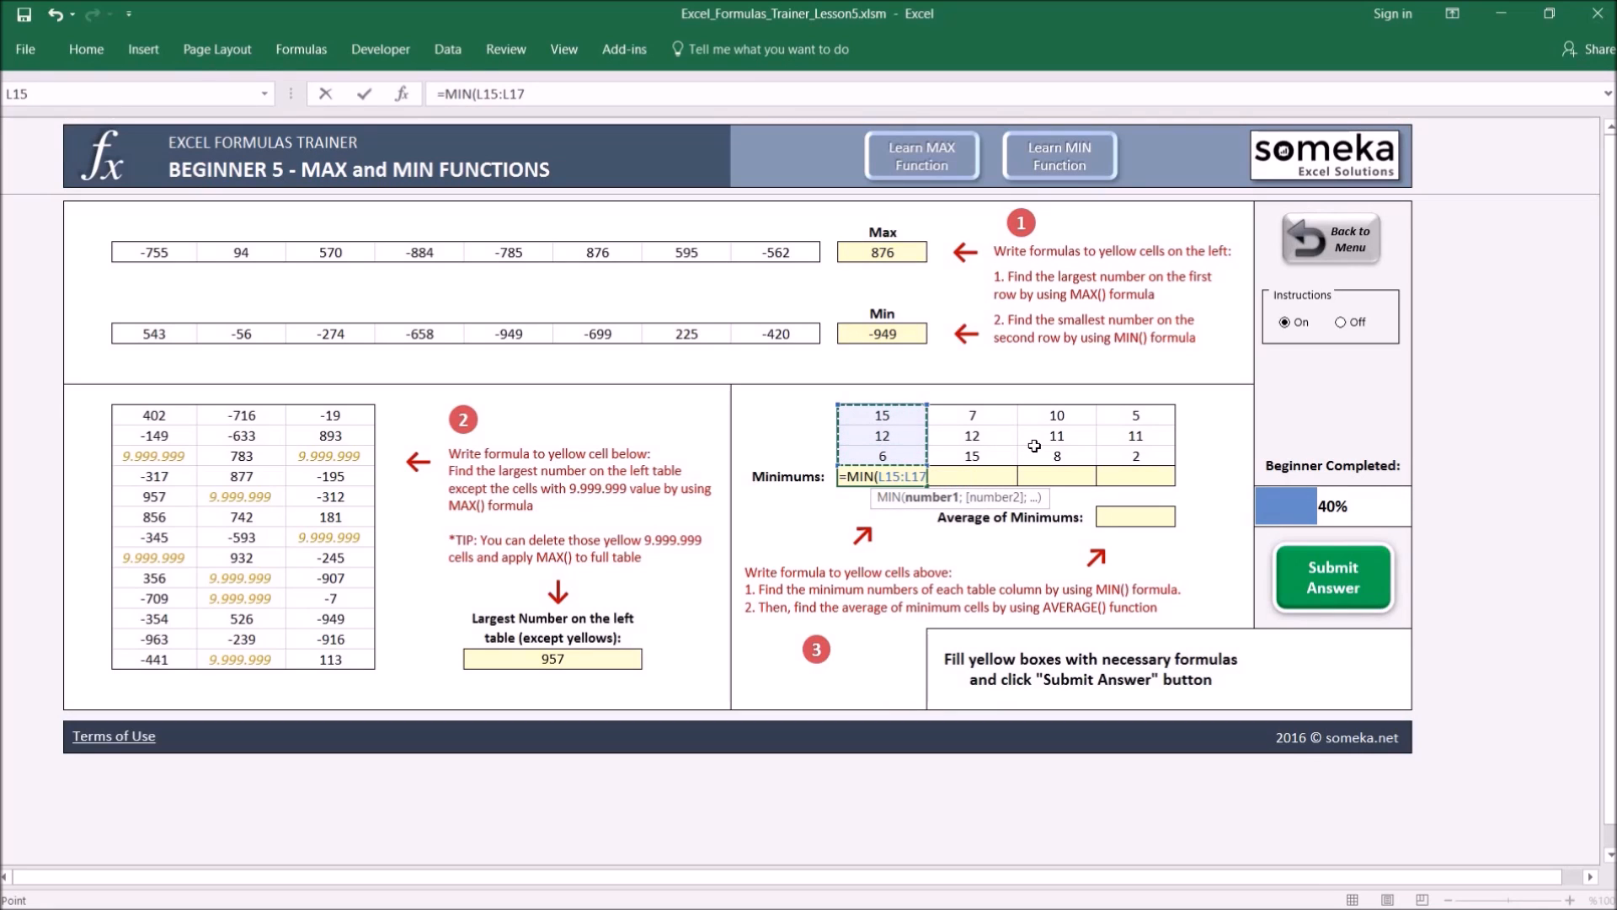
pyautogui.write(')')
pyautogui.hotkey('ctrl', 'Return')
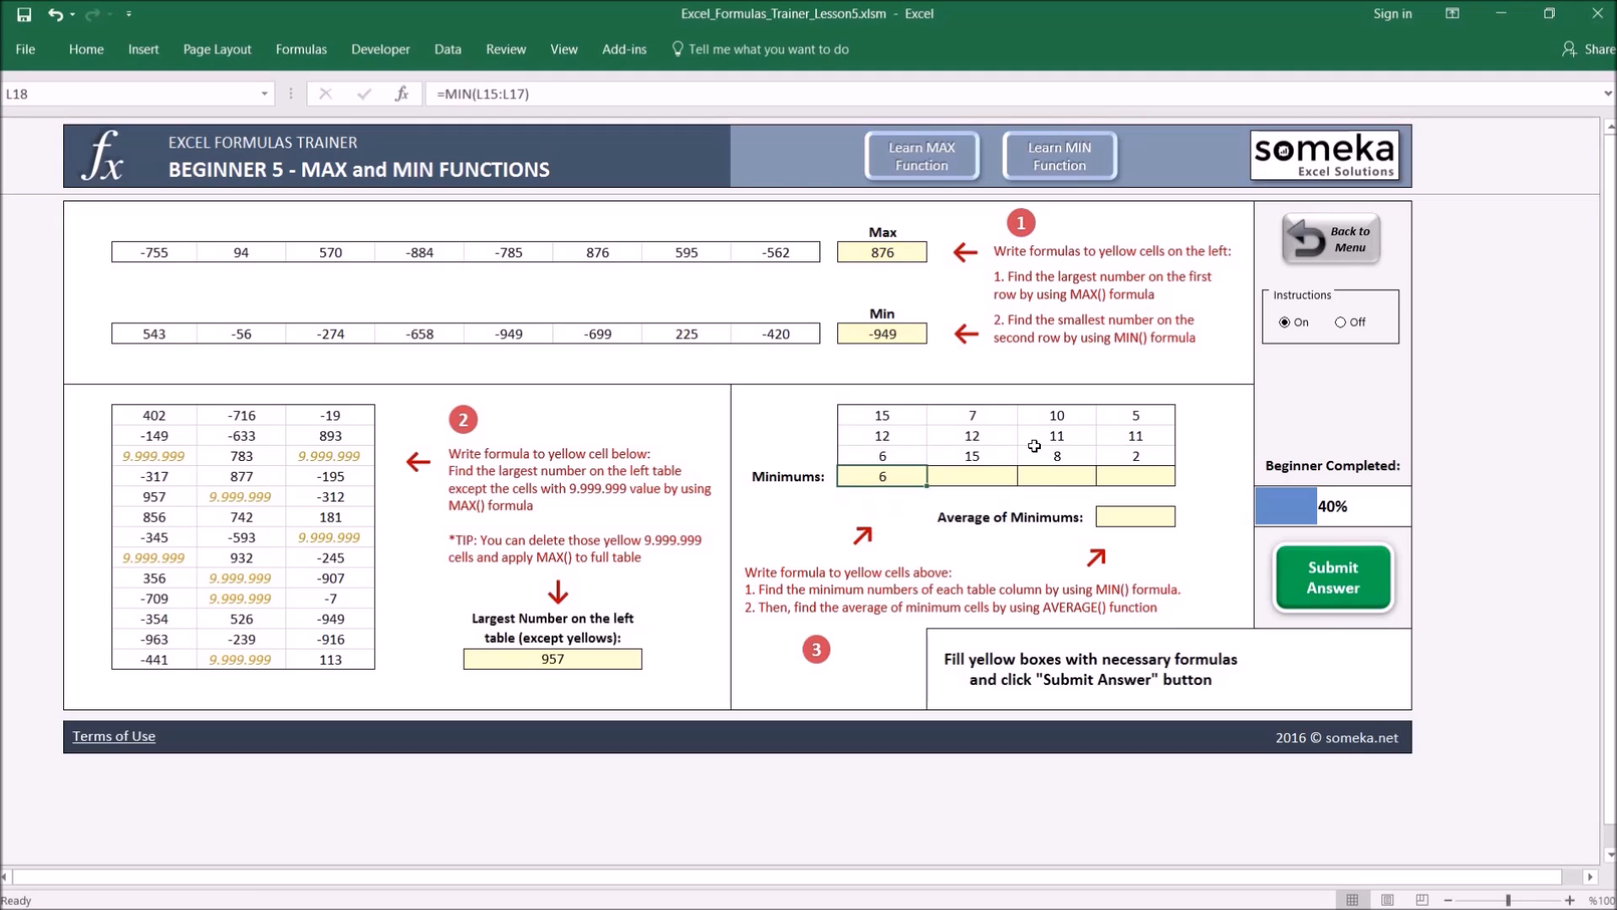
# Copy the first Minimums formula into the other three yellow Minimums cells
pyautogui.hotkey('ctrl', 'c')
pyautogui.press('Right')
pyautogui.hotkey('shift', 'Right')
pyautogui.hotkey('shift', 'Right')
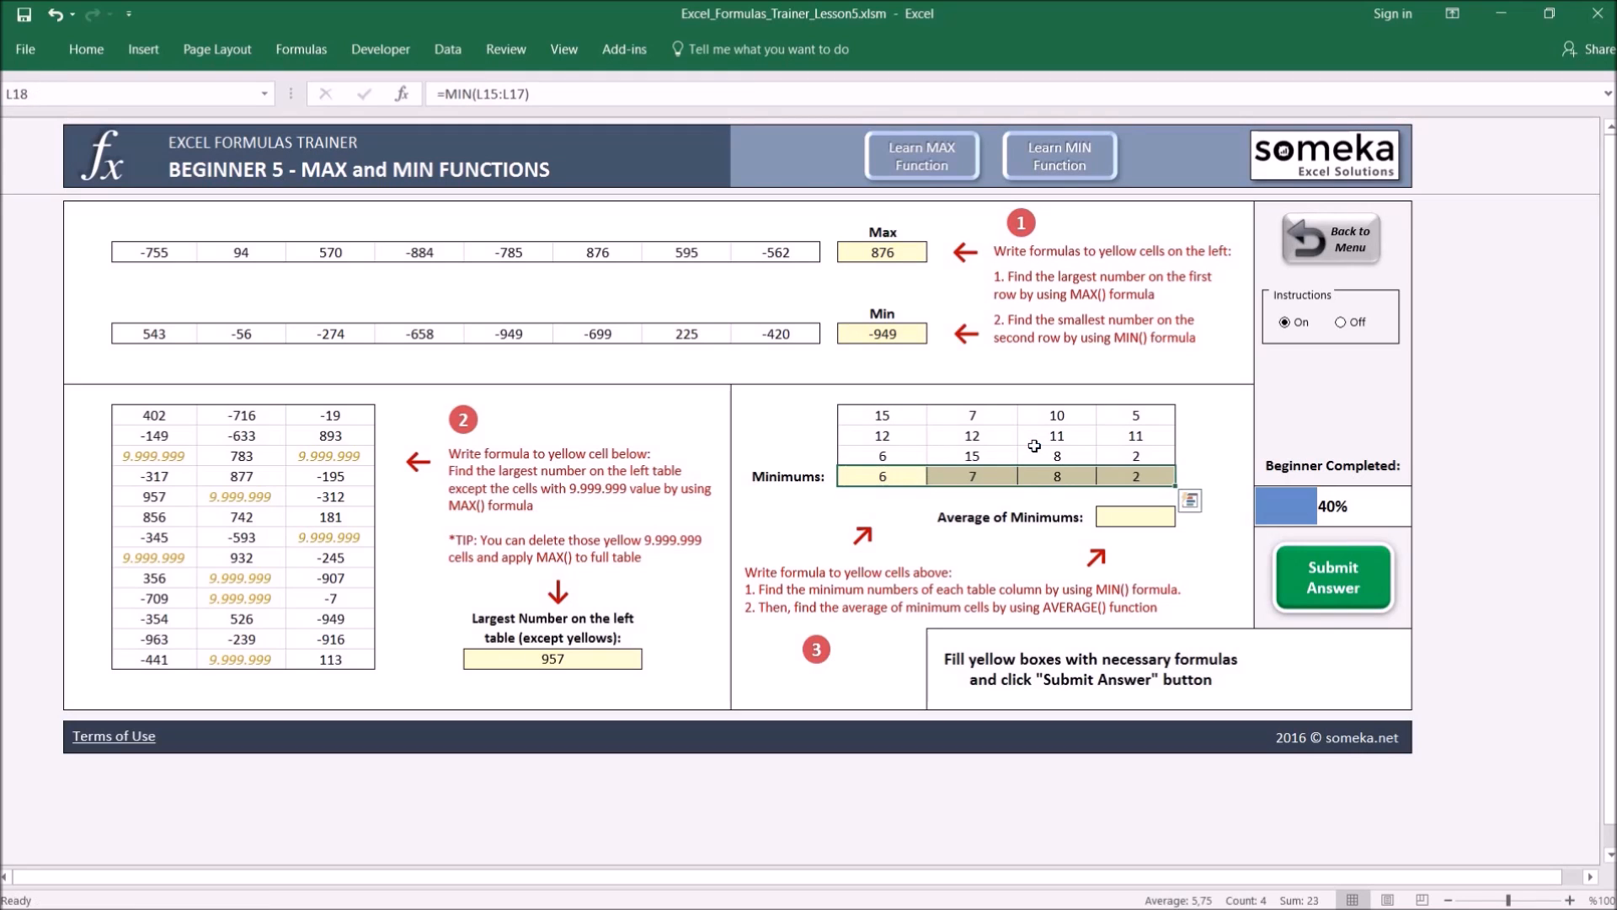
pyautogui.press('Return')
# Calculate the average of the four minimums with =AVERAGE(L18:O18) in the Average of Minimums cell
pyautogui.press('Right')
pyautogui.press('Right')
pyautogui.press('Down')
pyautogui.press('Down')
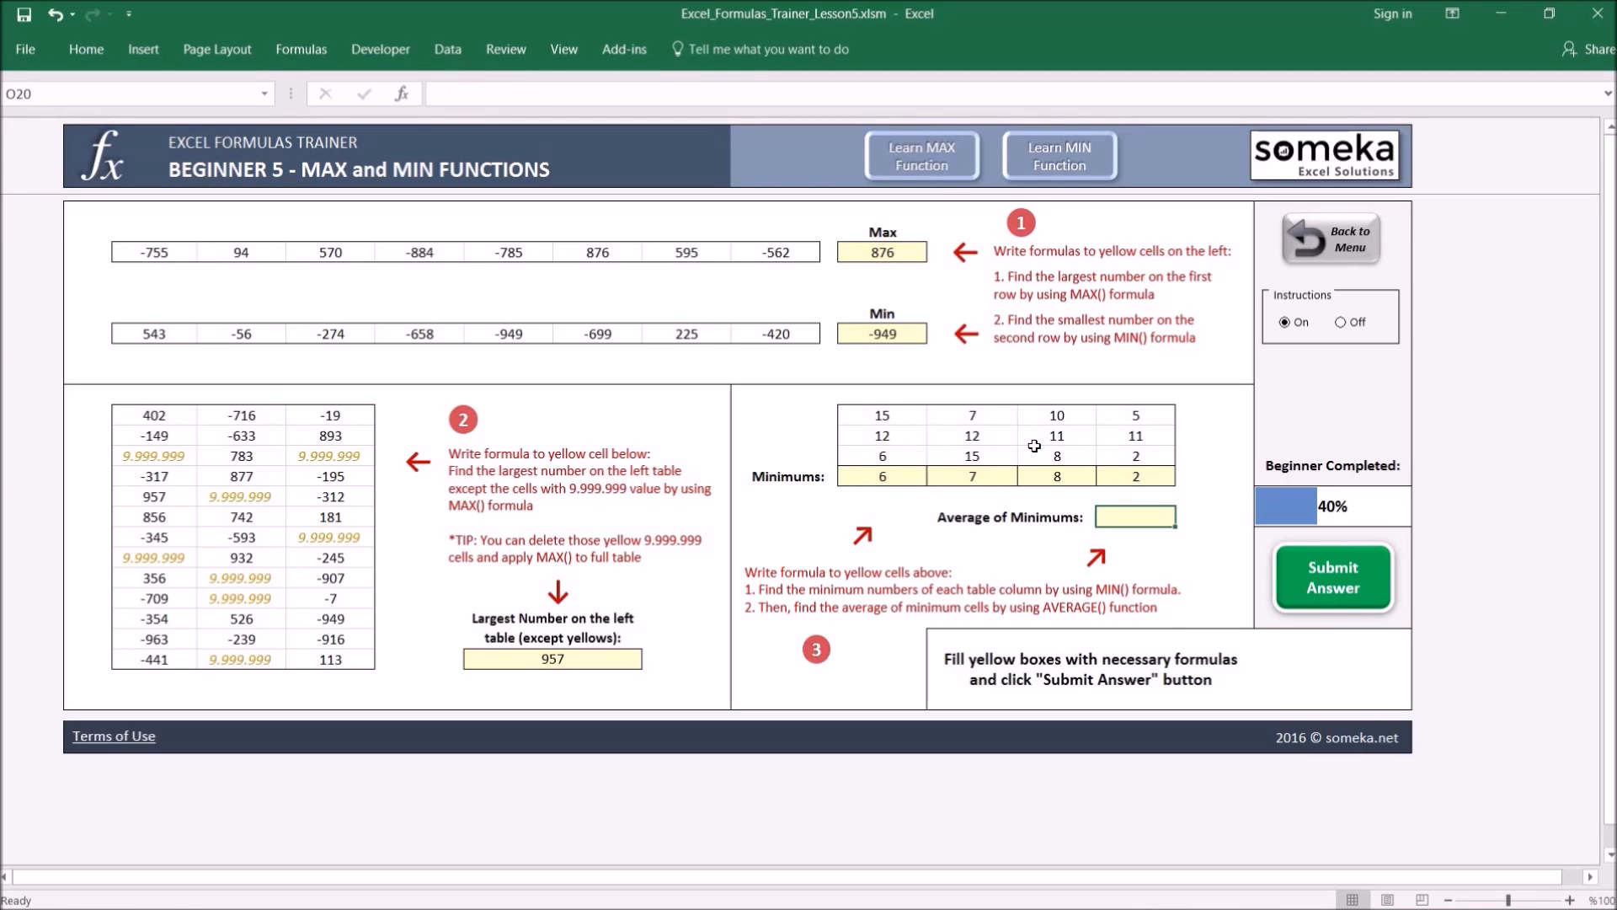
pyautogui.write('=average')
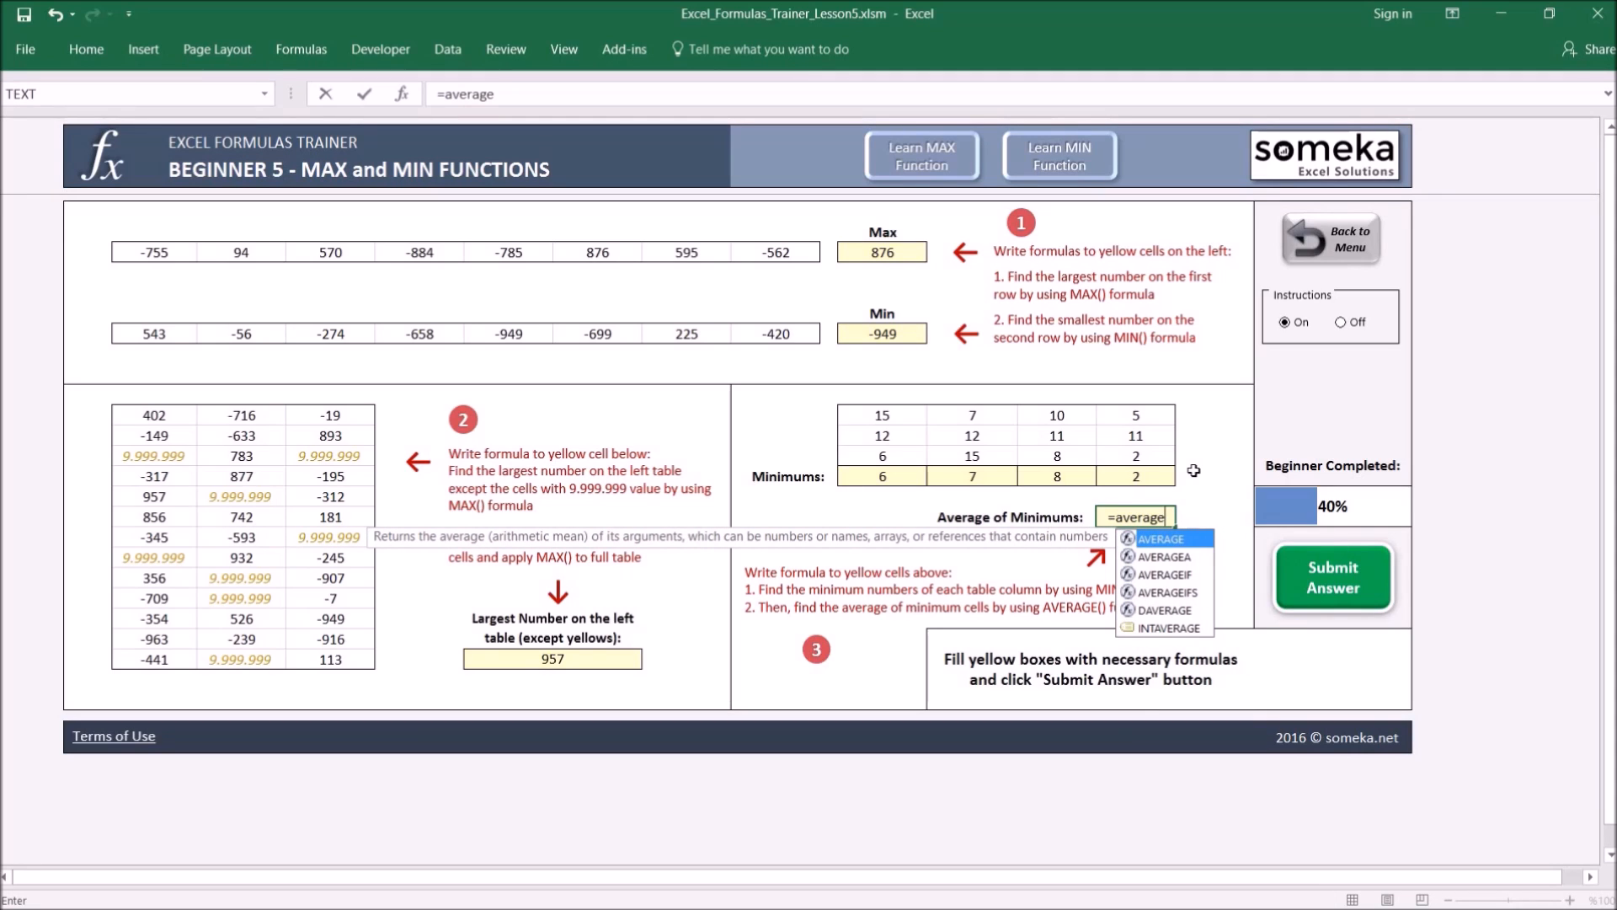
pyautogui.press('Tab')
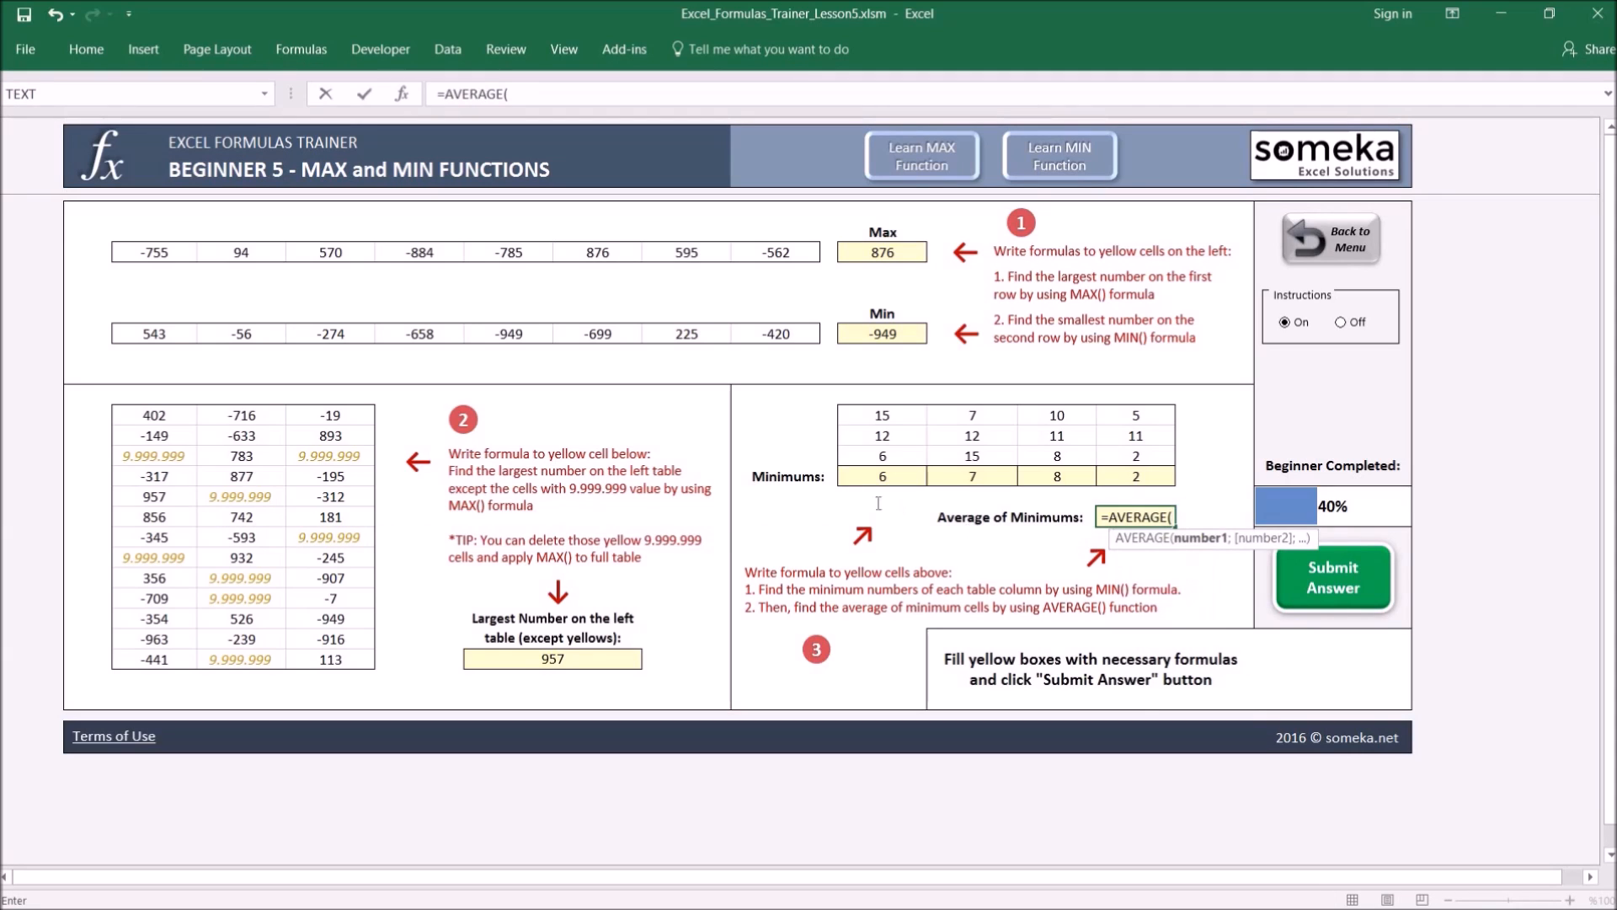
pyautogui.moveTo(886, 475); pyautogui.dragTo(1143, 472)
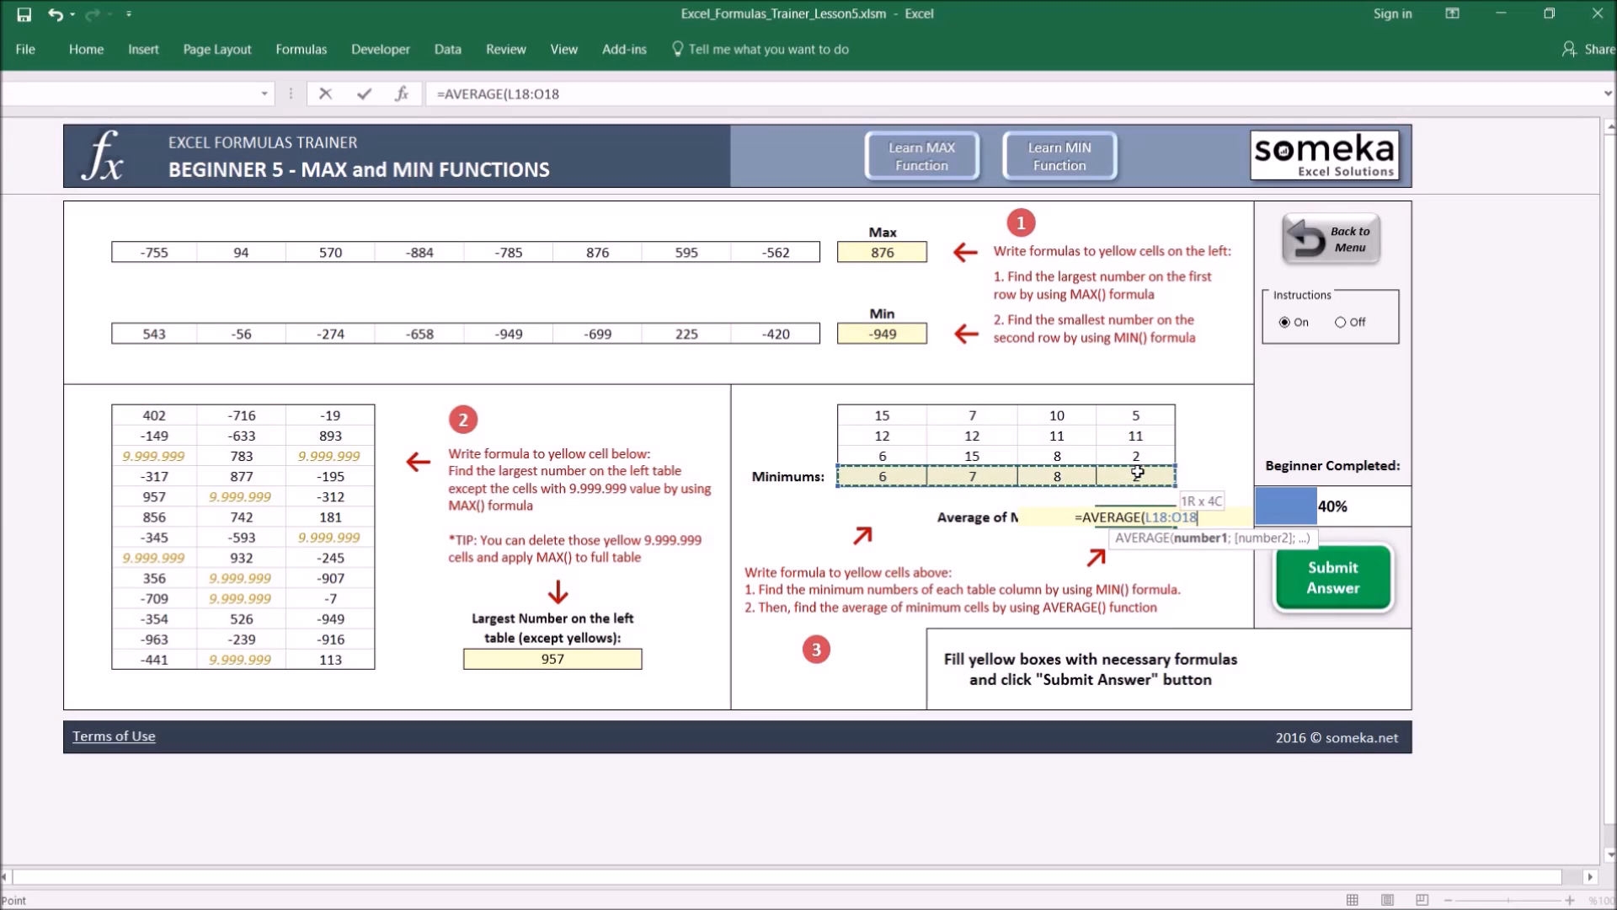
pyautogui.write(')')
pyautogui.hotkey('ctrl', 'Return')
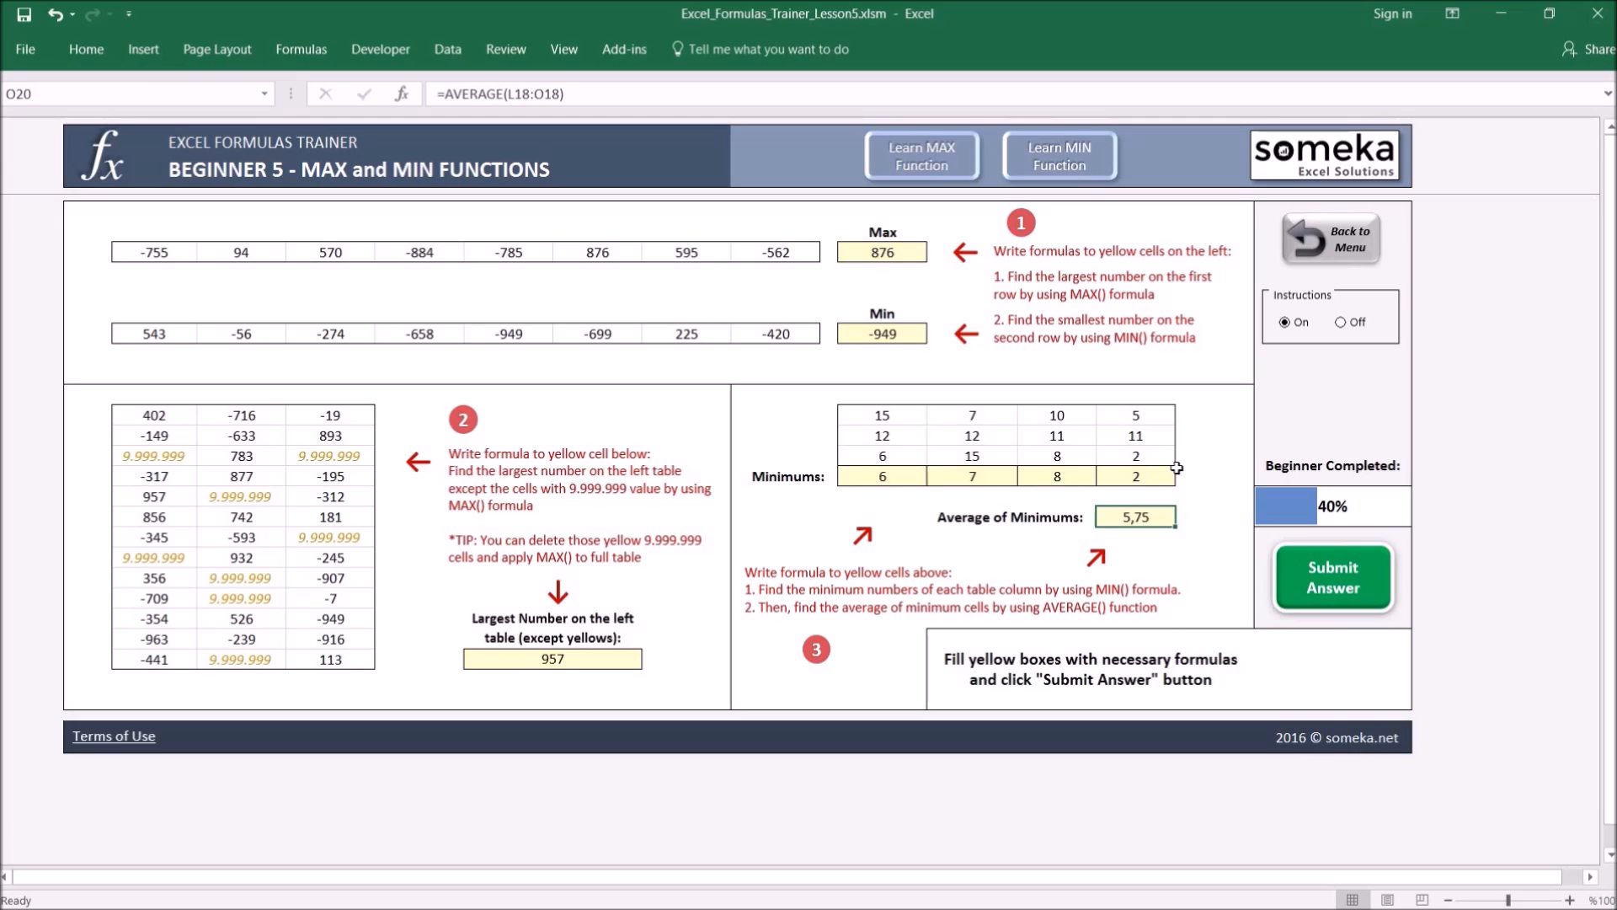
# Submit the MAX and MIN answers and go through the trainer's menu to the Beginner 6 Date Functions lesson
pyautogui.click(1321, 581)
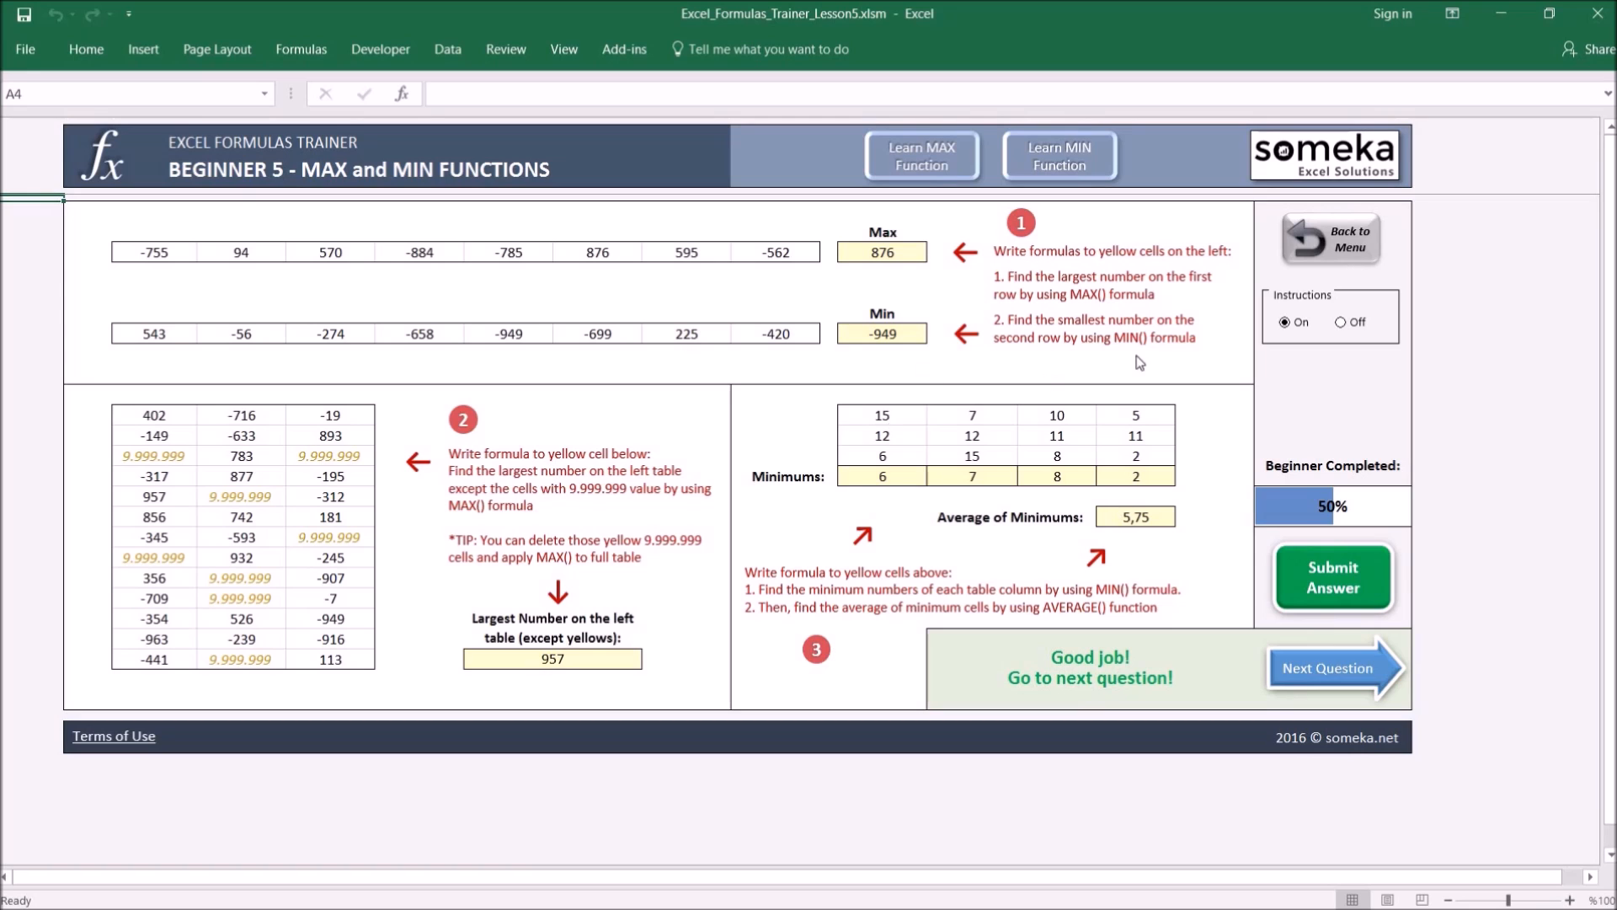
pyautogui.click(1351, 234)
pyautogui.click(187, 349)
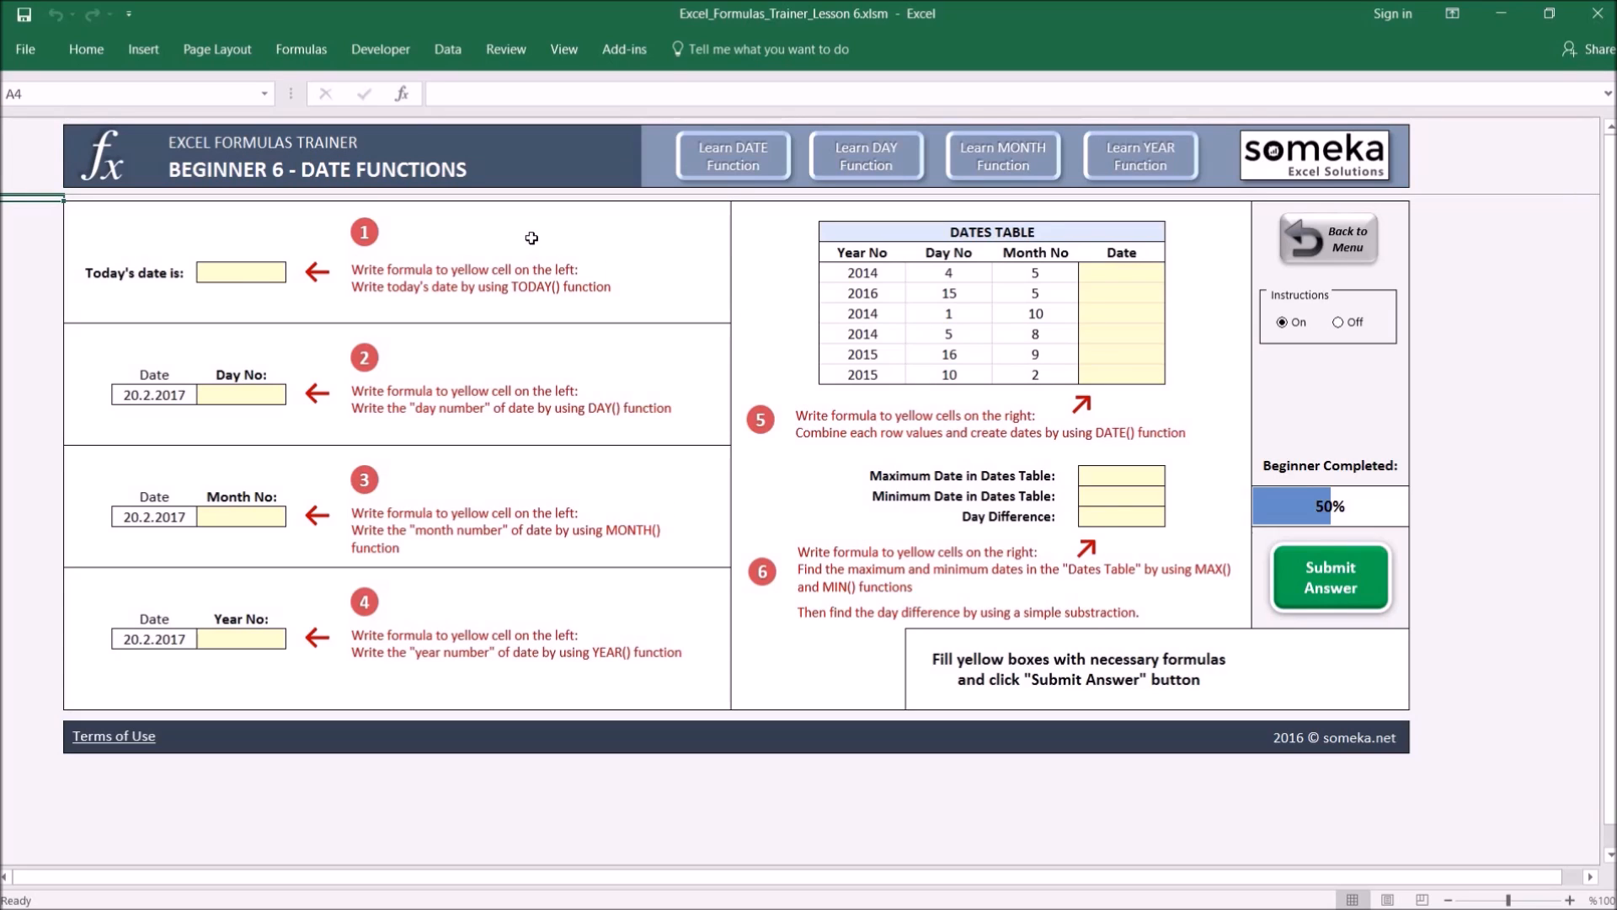
# Enter =TODAY() in section 1's yellow cell for today's date
pyautogui.click(234, 273)
pyautogui.write('=')
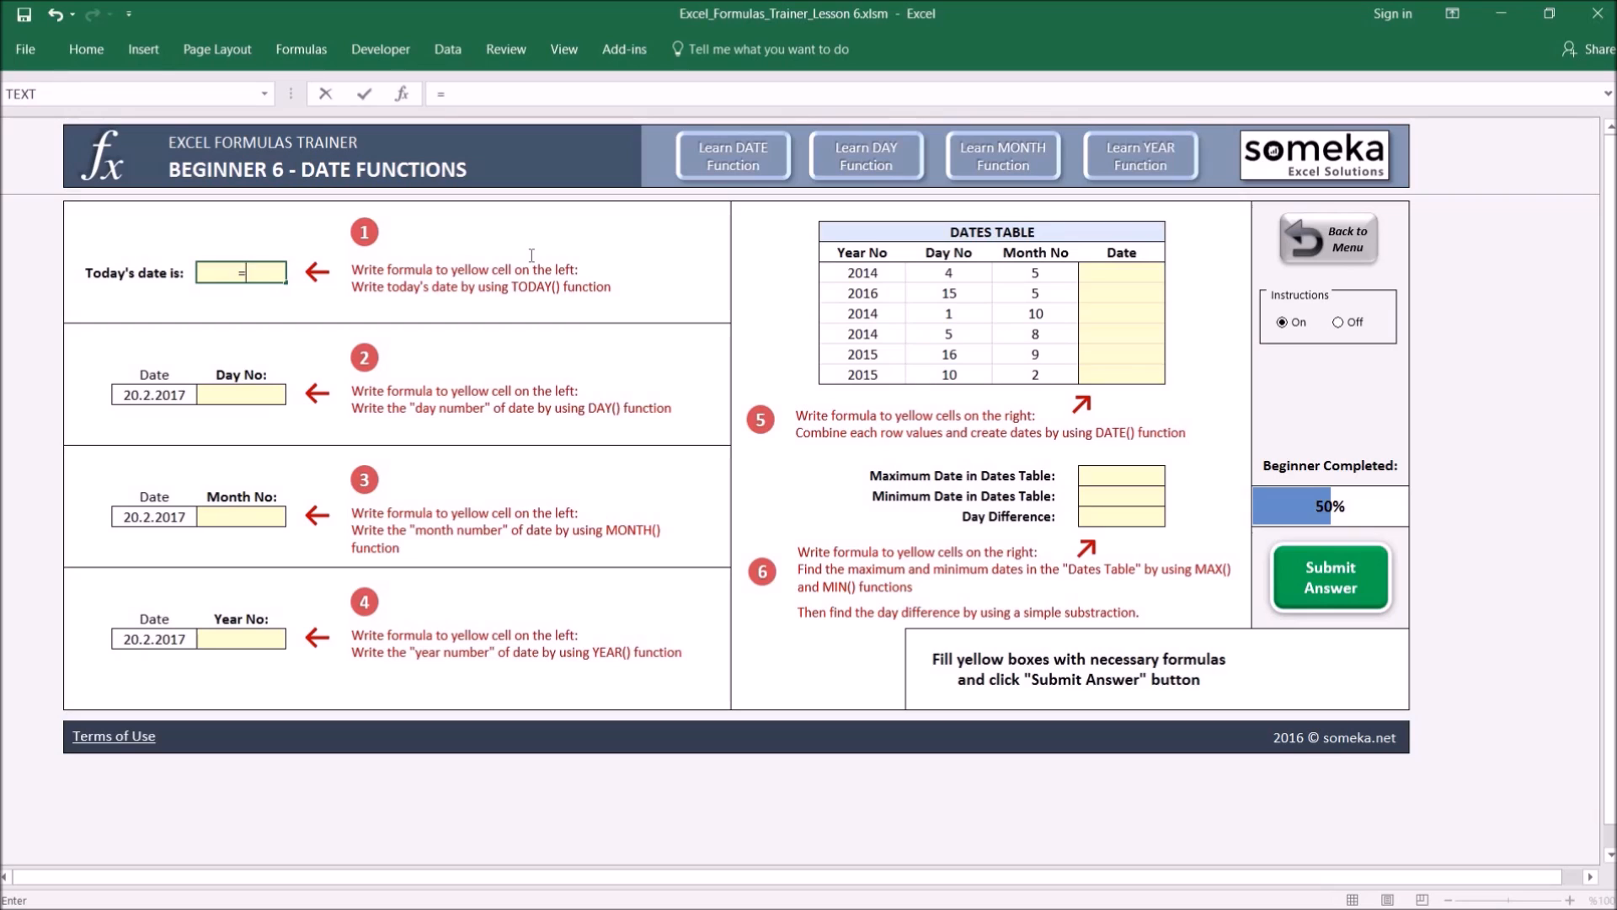
pyautogui.write('toda')
pyautogui.press('Tab')
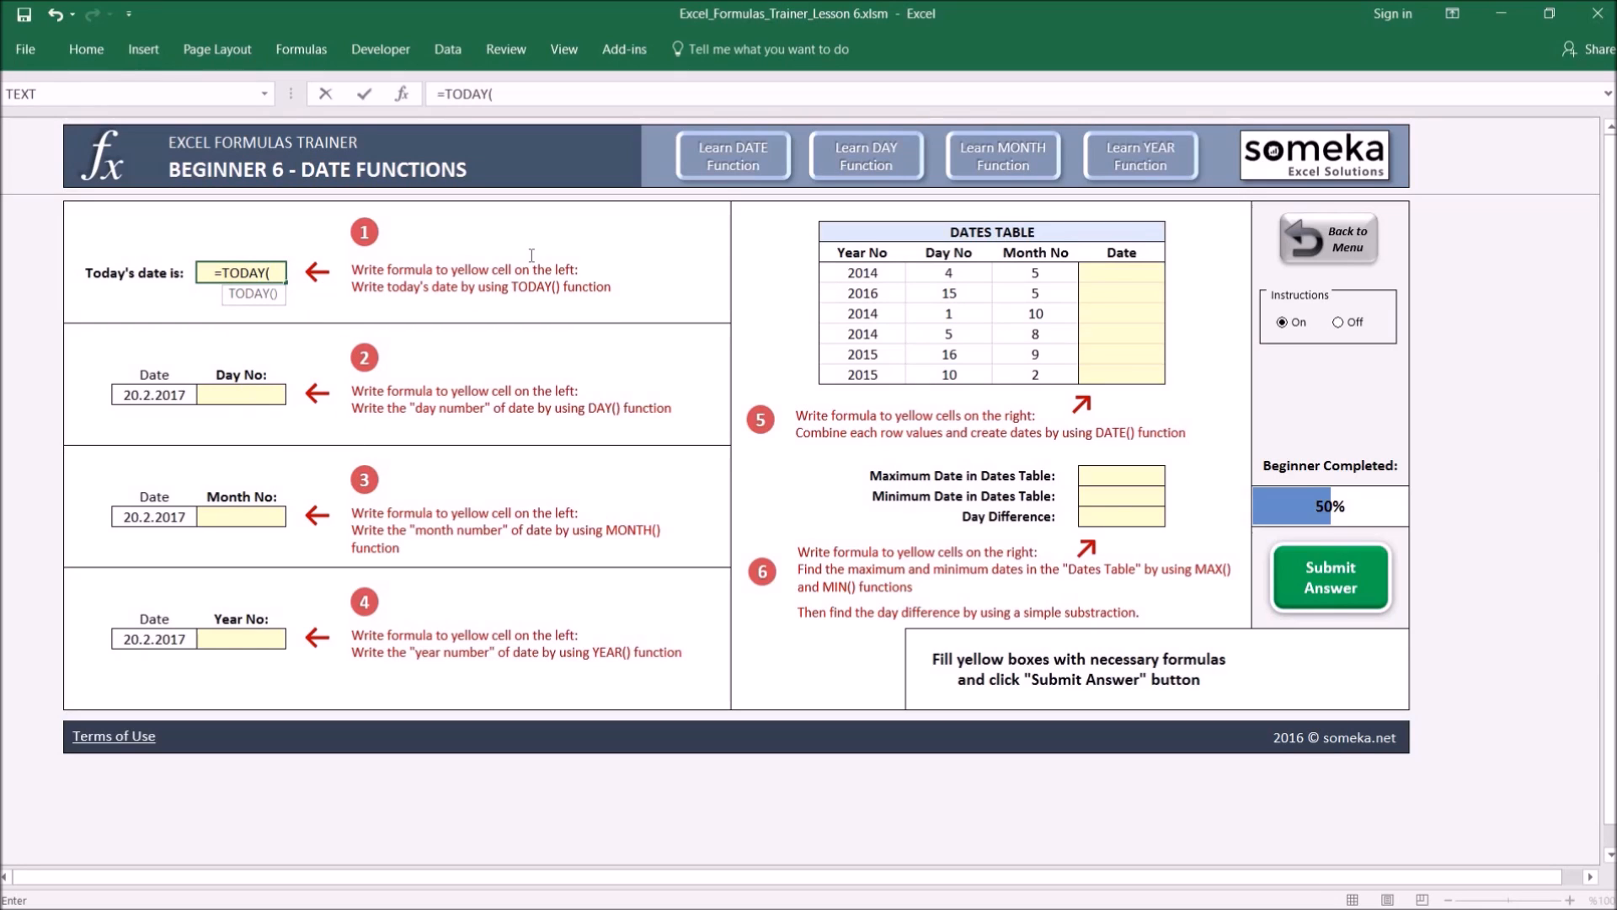
pyautogui.write(')')
pyautogui.press('Return')
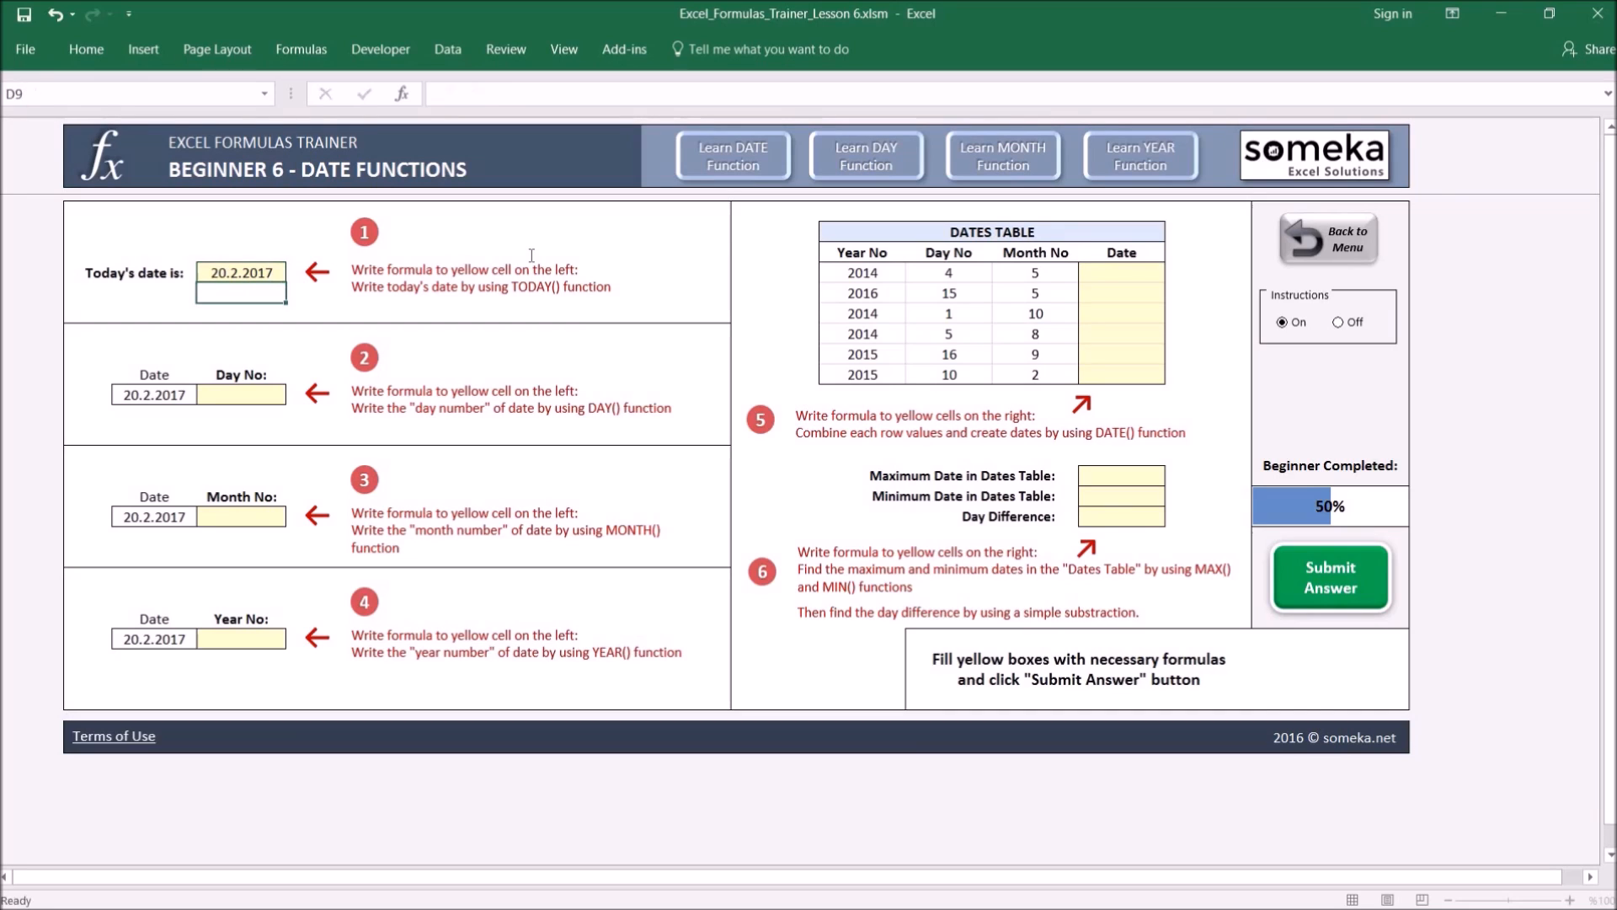
pyautogui.click(239, 272)
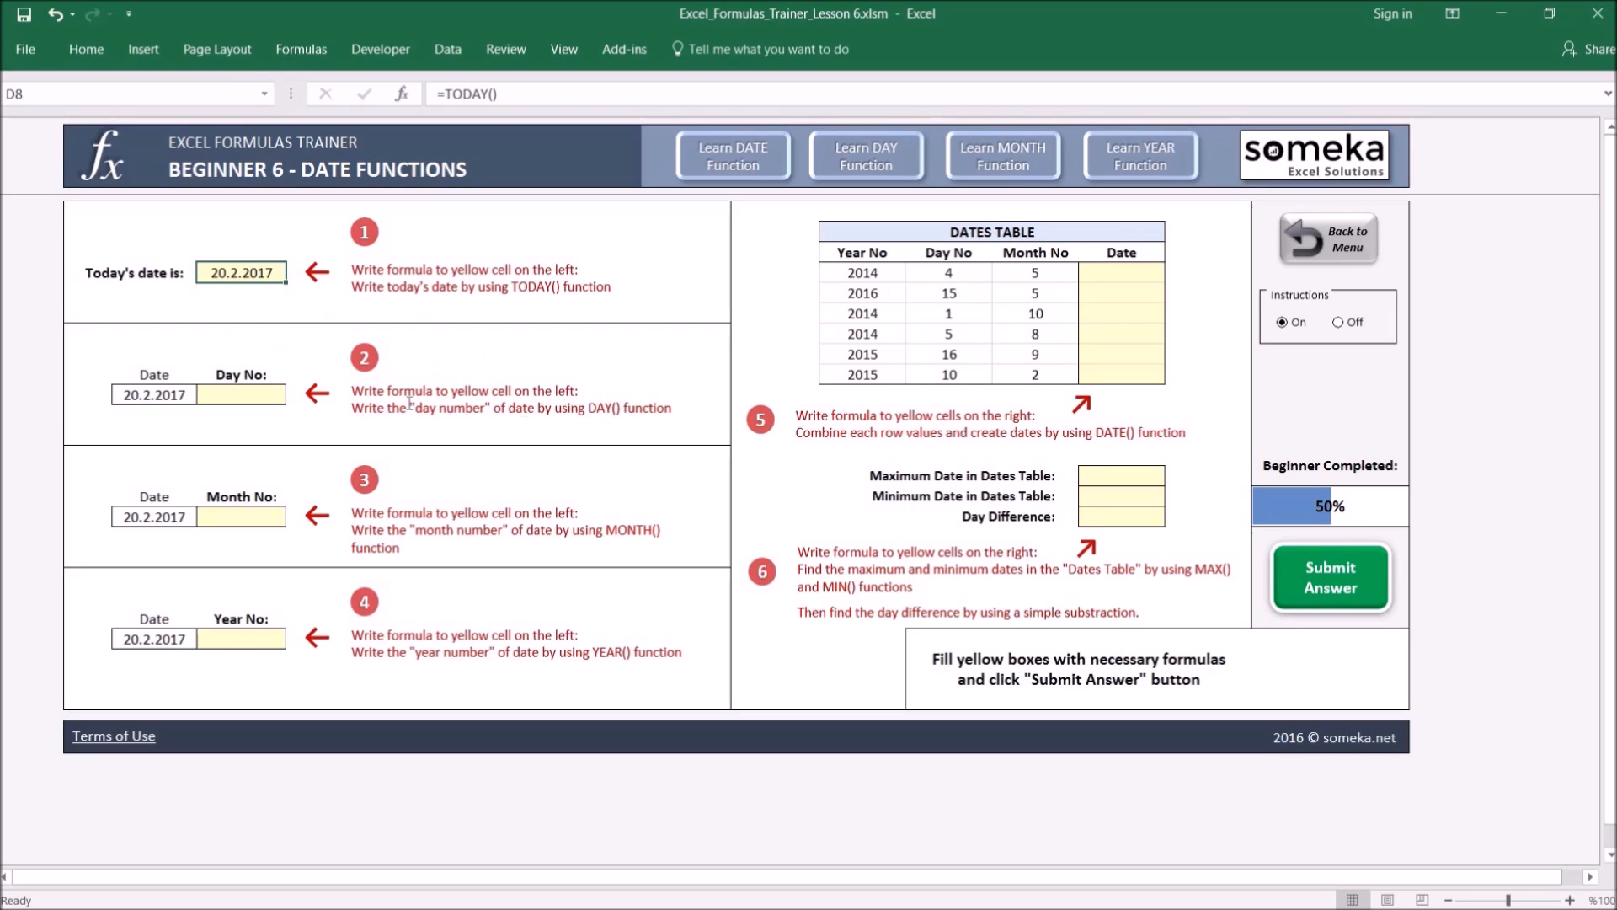
# Extract the day number of section 2's date by entering =DAY(C14) in the yellow Day No cell
pyautogui.click(245, 398)
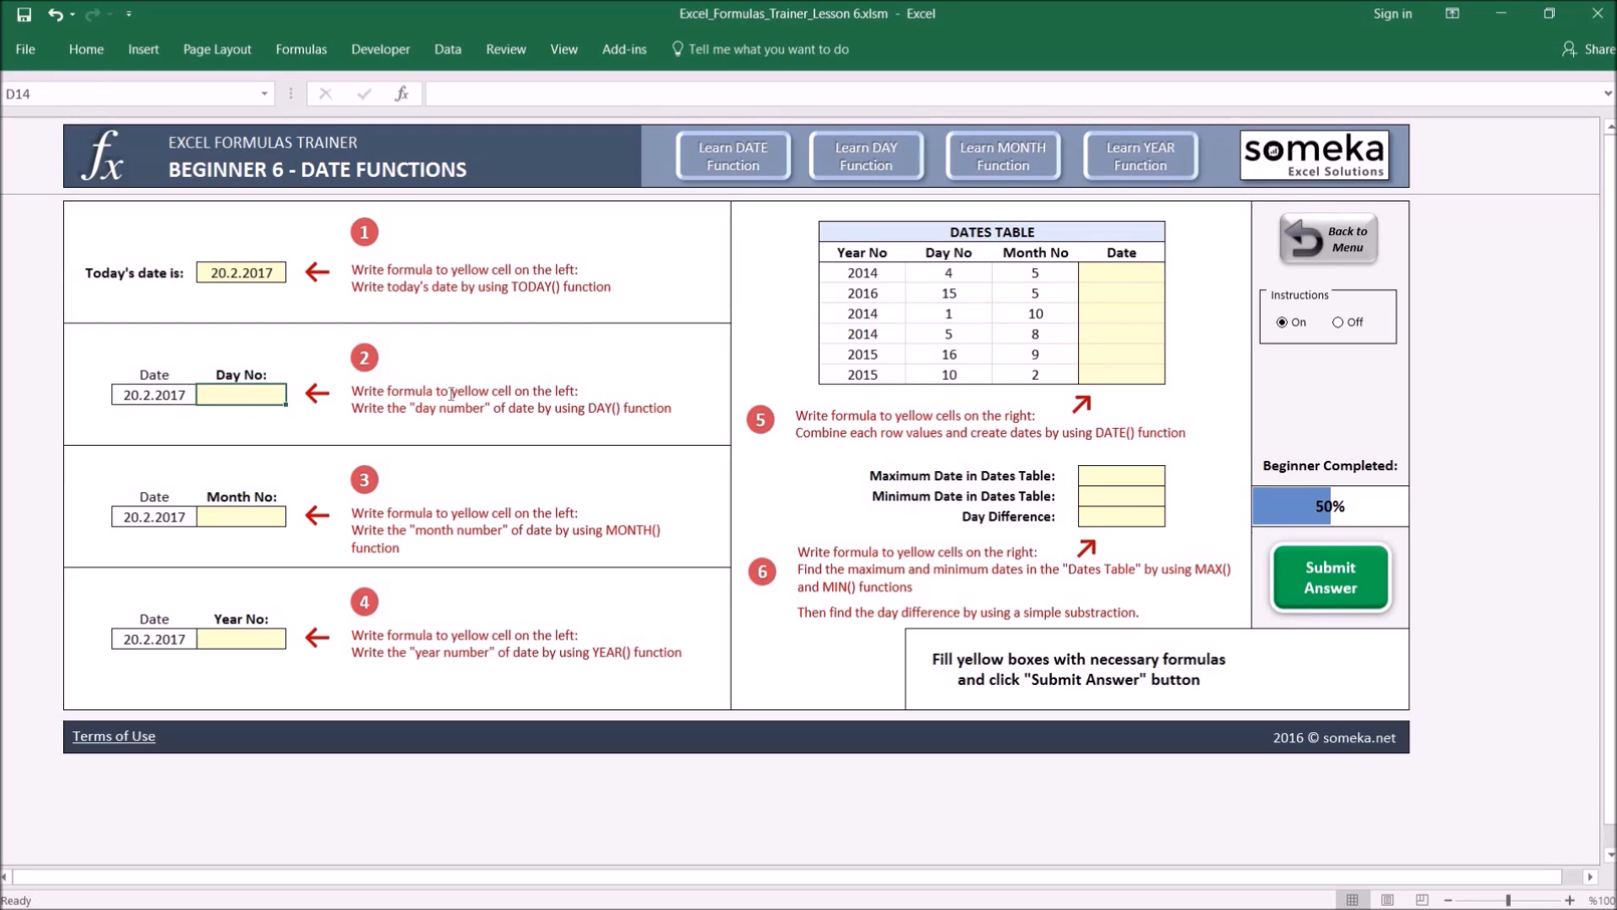
pyautogui.write('=')
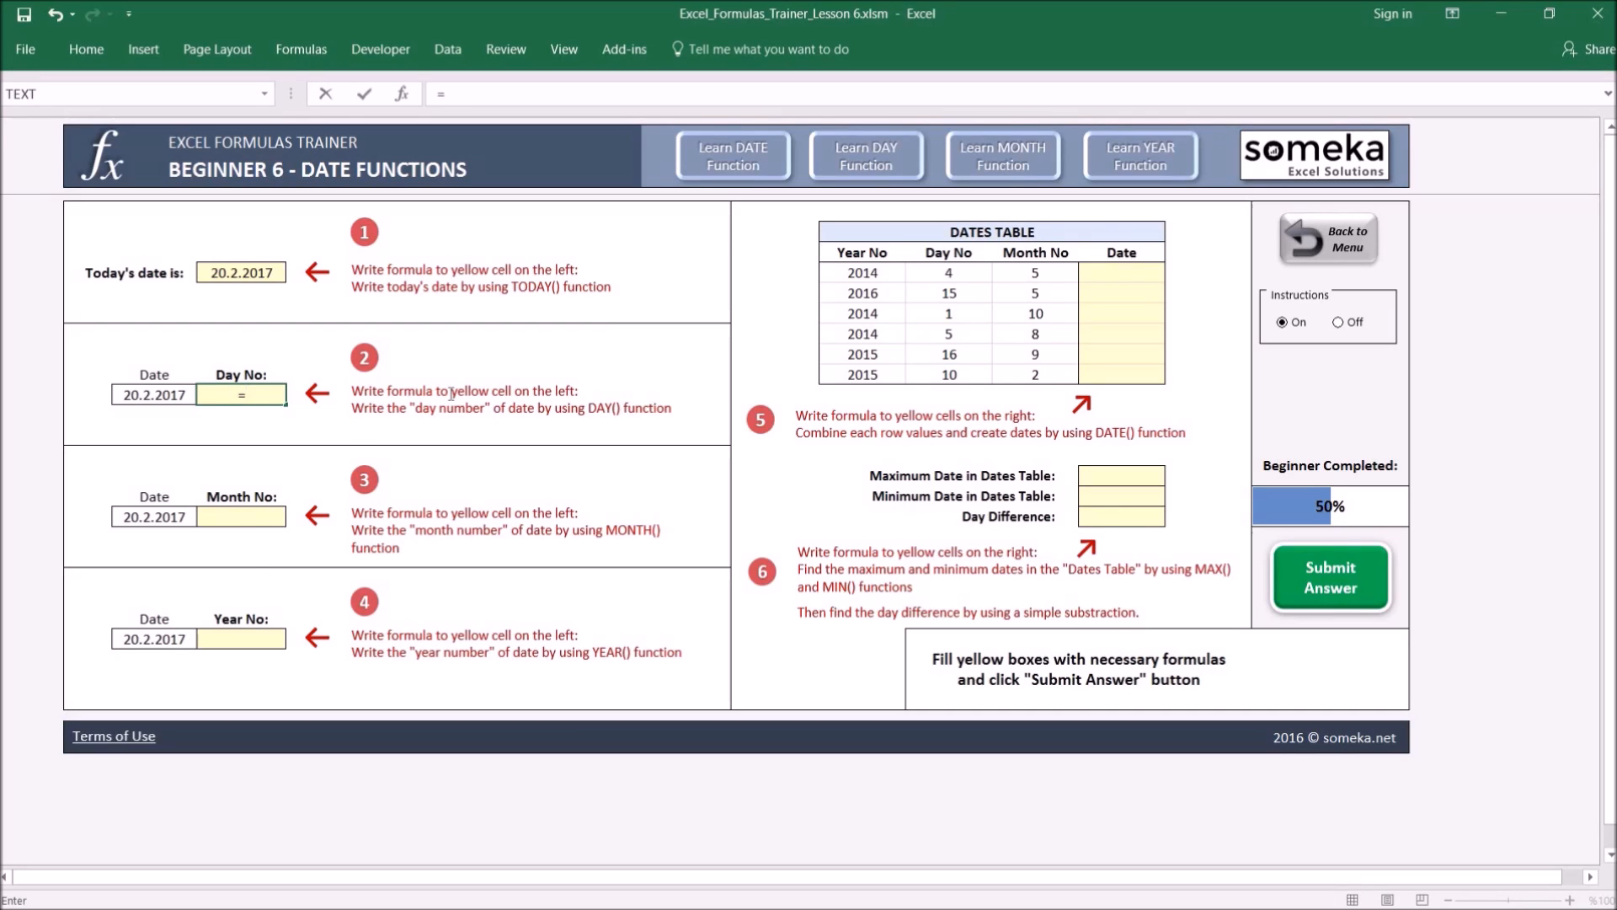
pyautogui.write('day')
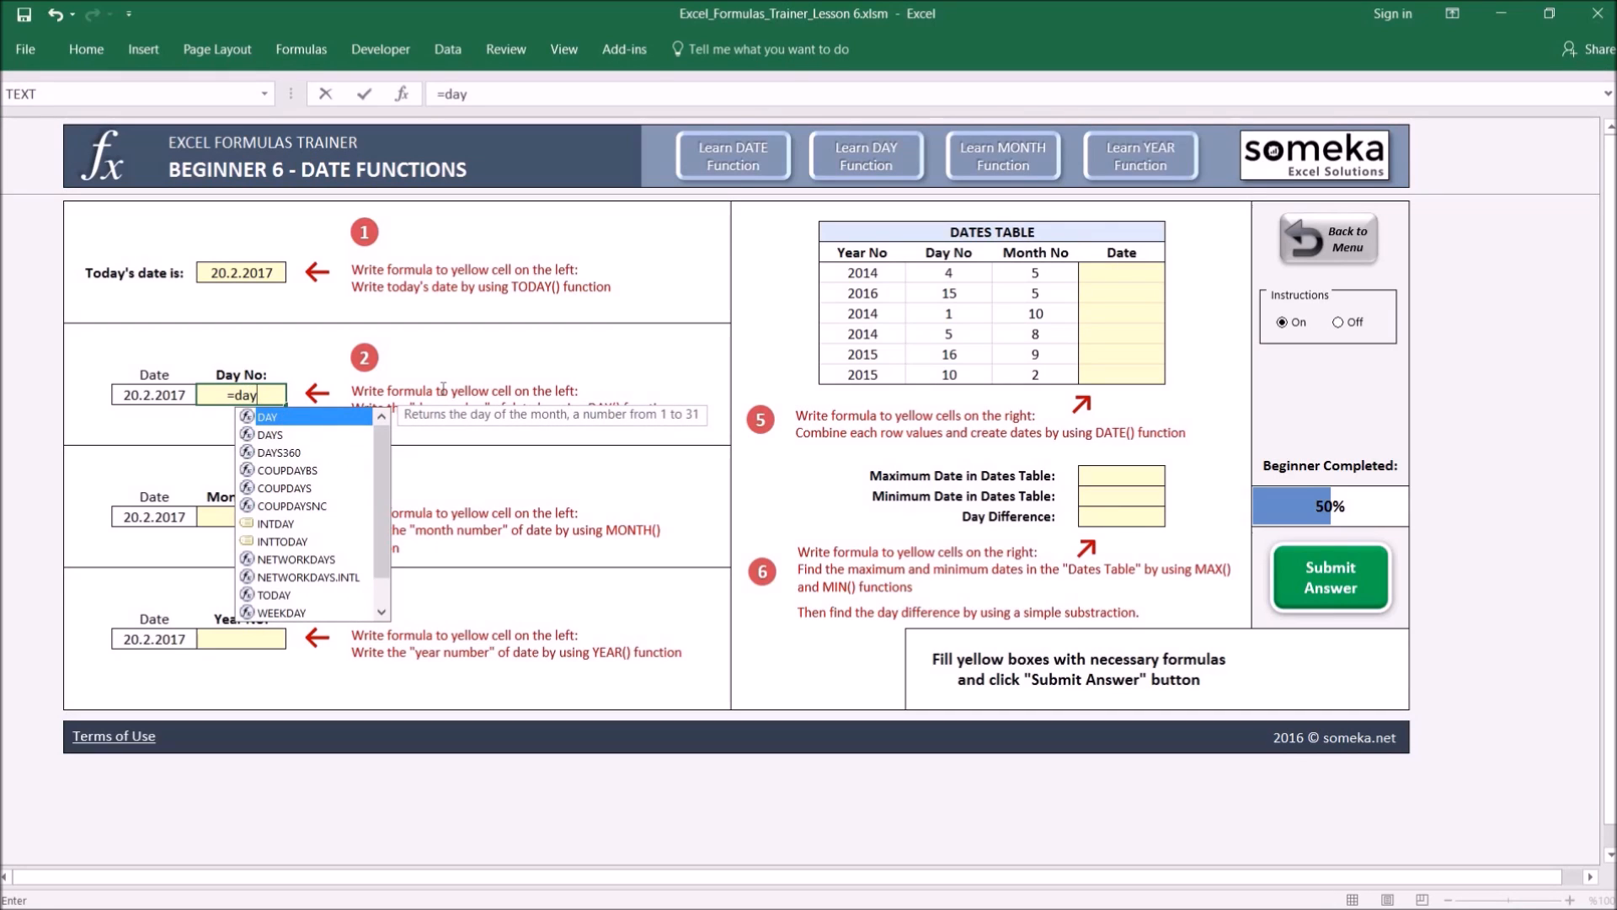
pyautogui.press('Tab')
pyautogui.click(157, 395)
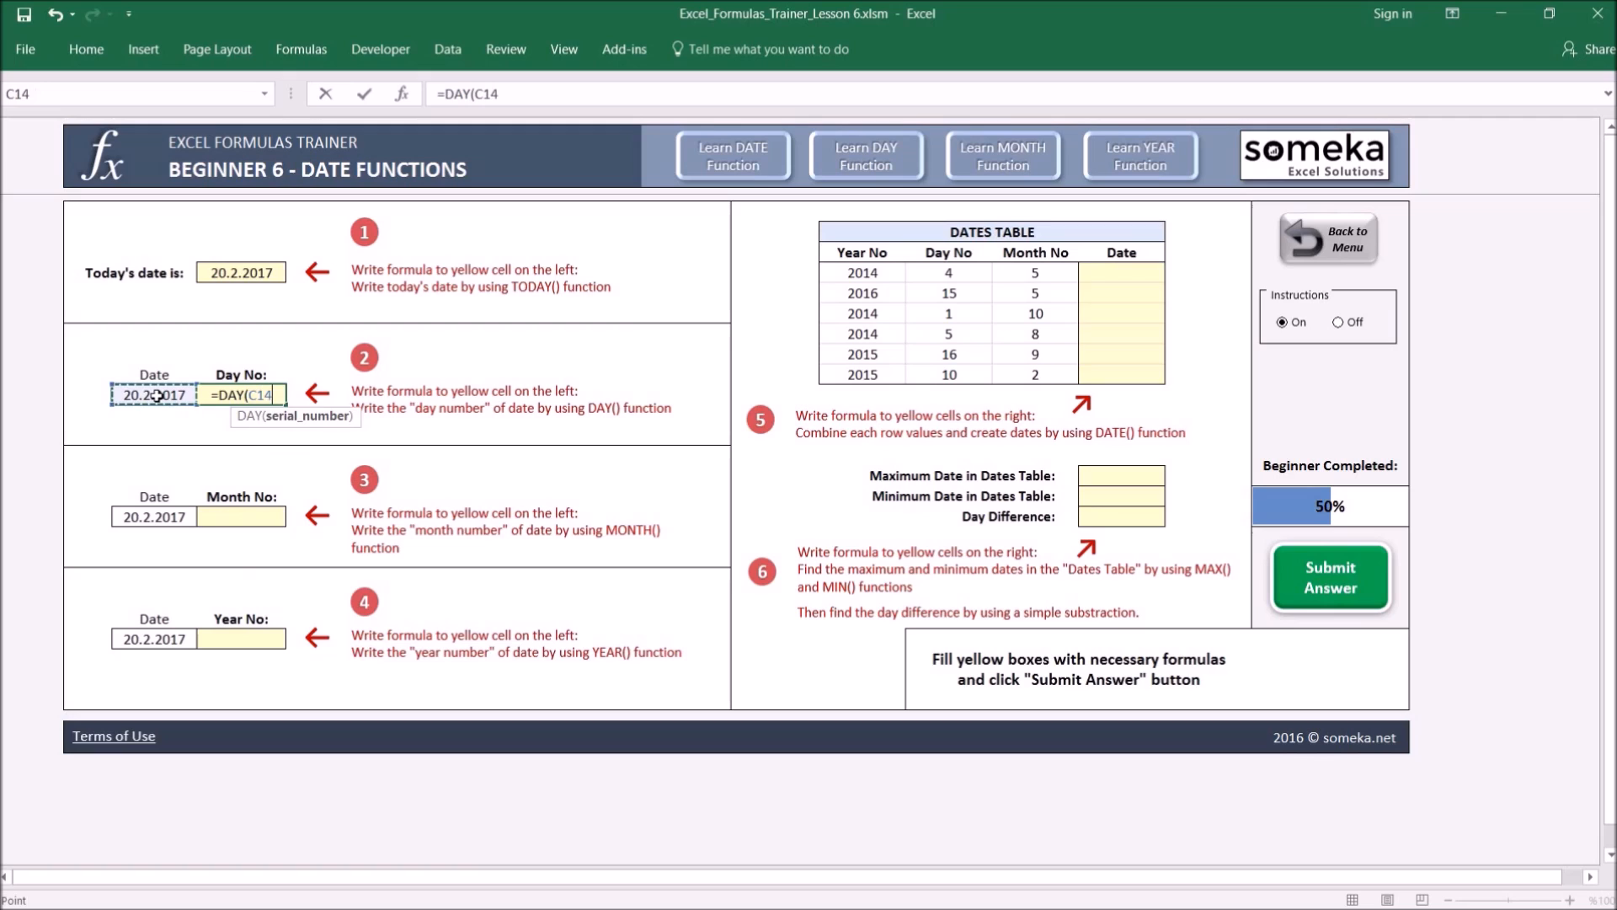
pyautogui.write(')')
pyautogui.press('Return')
pyautogui.press('Up')
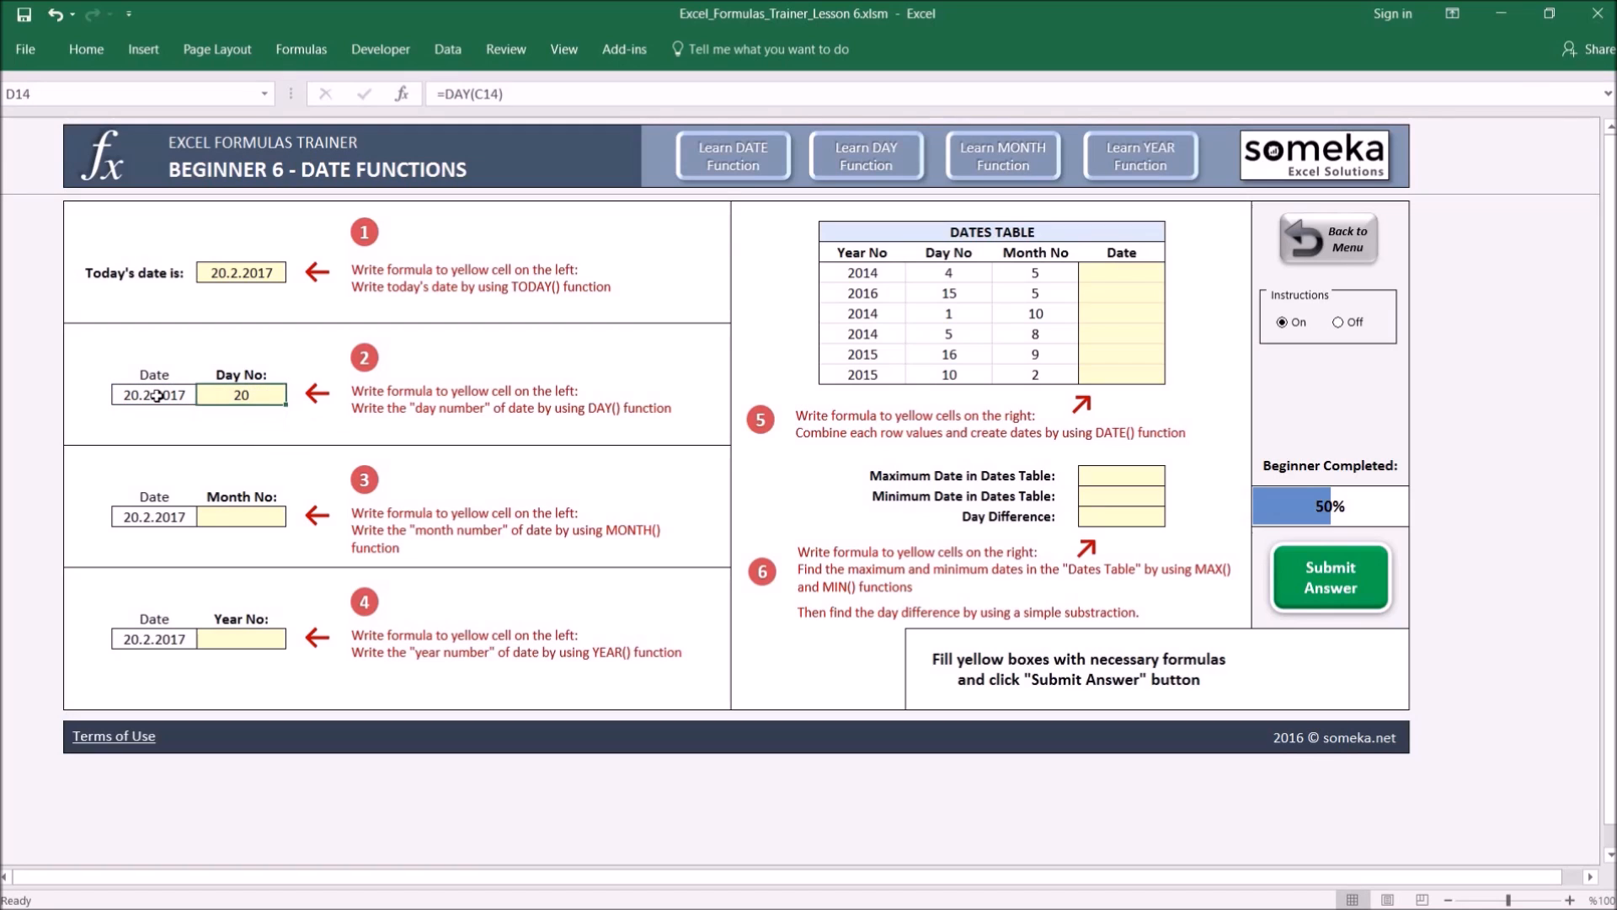
pyautogui.write('=day')
pyautogui.press('Tab')
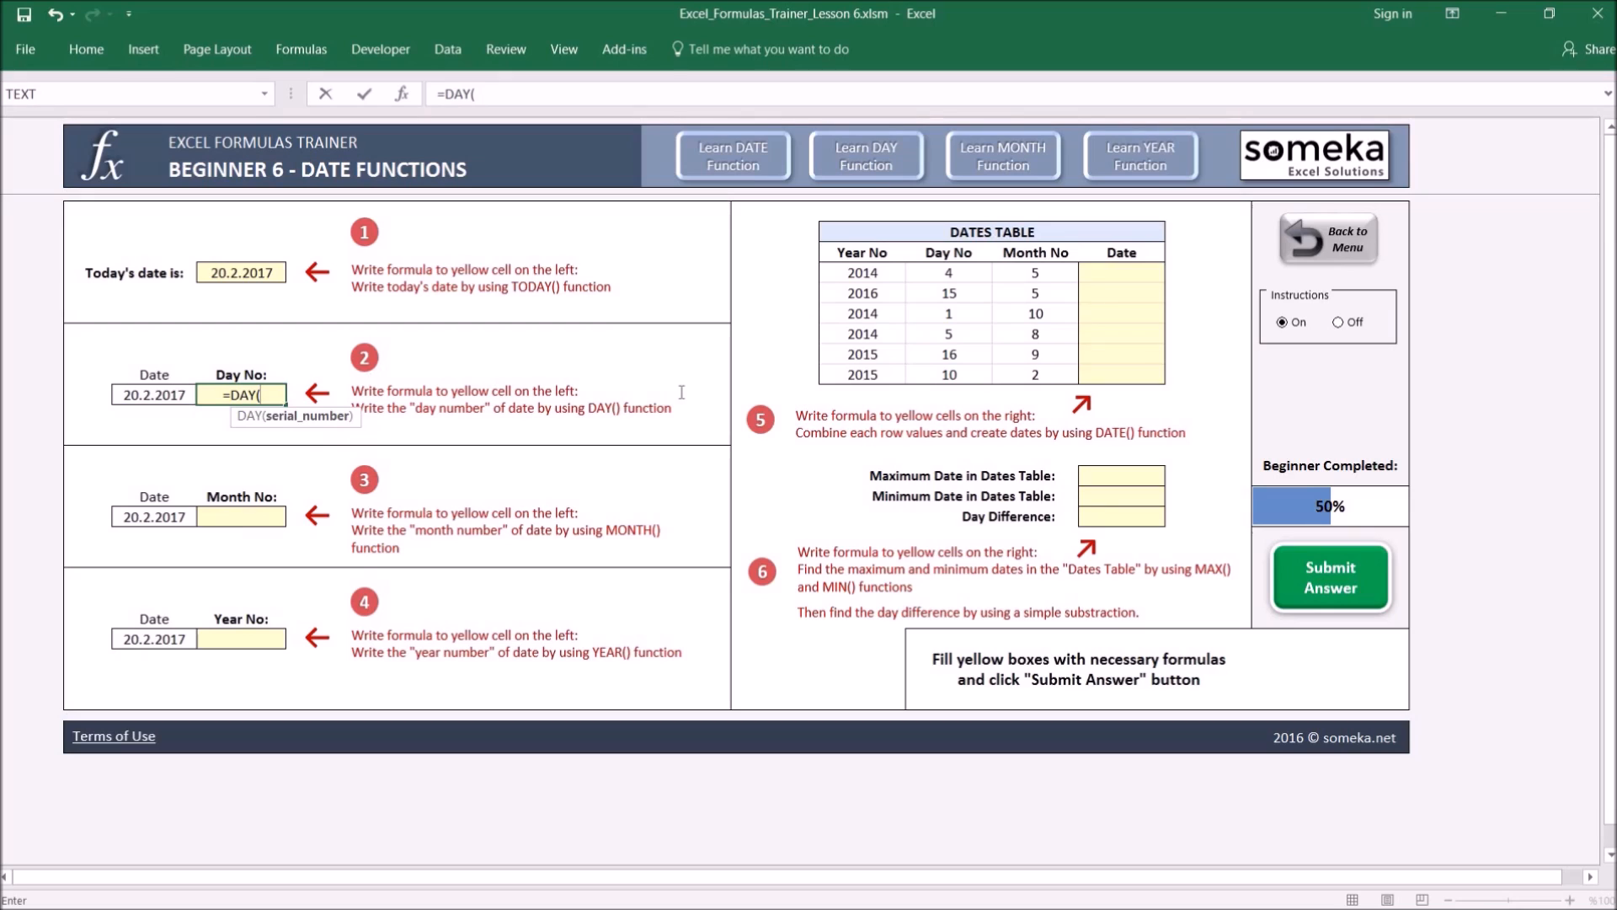
pyautogui.press('Escape')
# Test the Day No formula by setting section 2's date to 15.12.2017, and undo the date change
pyautogui.click(144, 398)
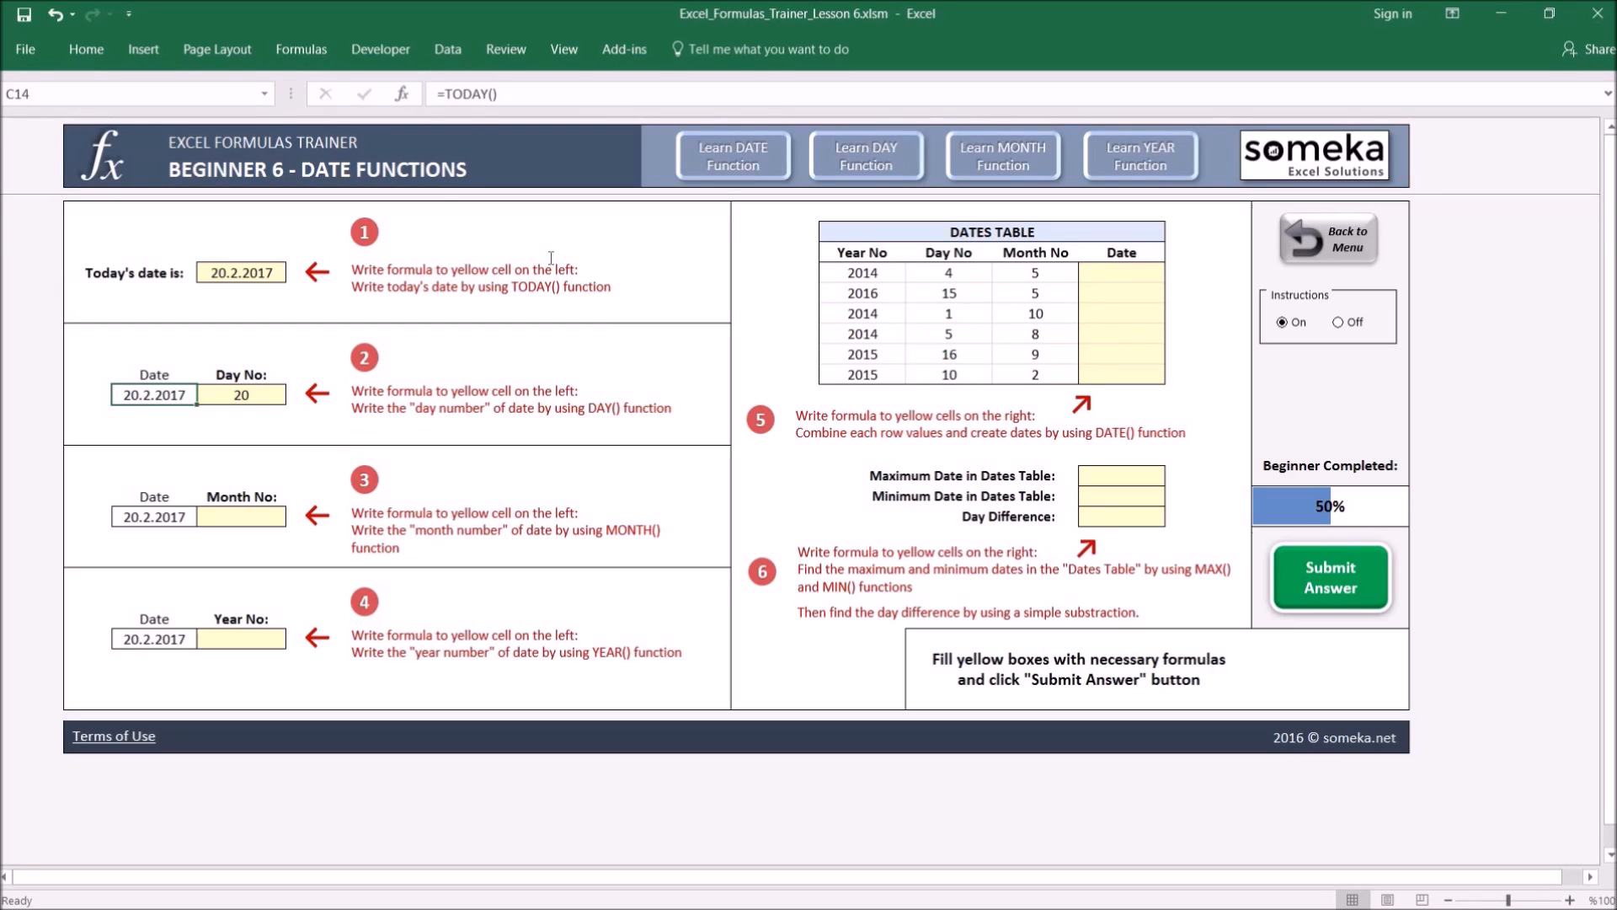
pyautogui.write('15.')
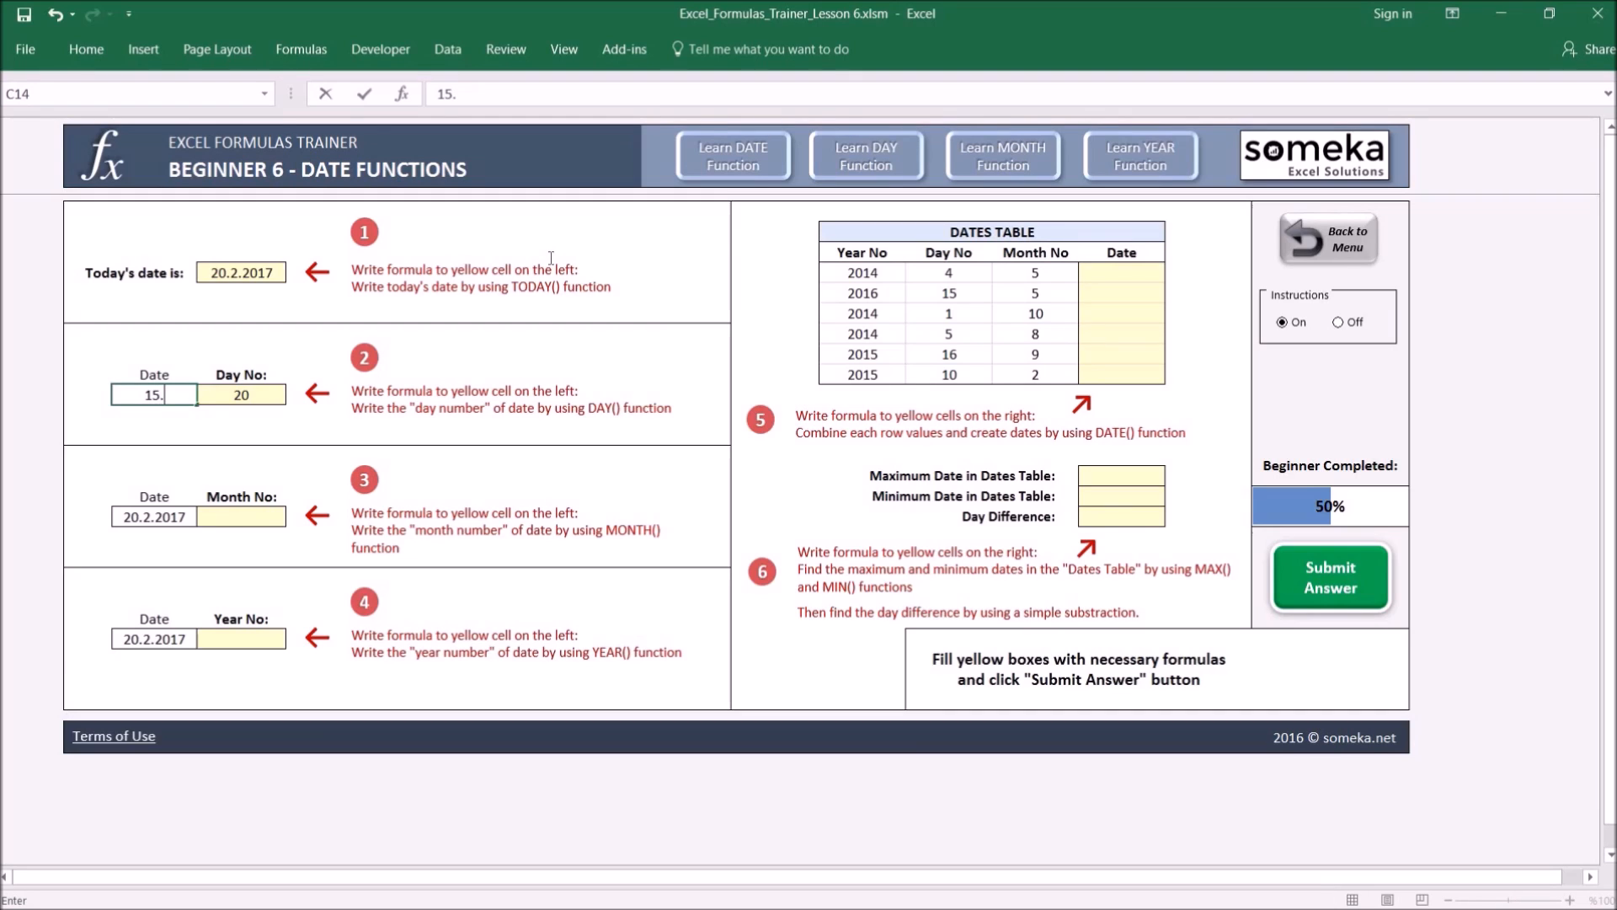
pyautogui.write('12.2017')
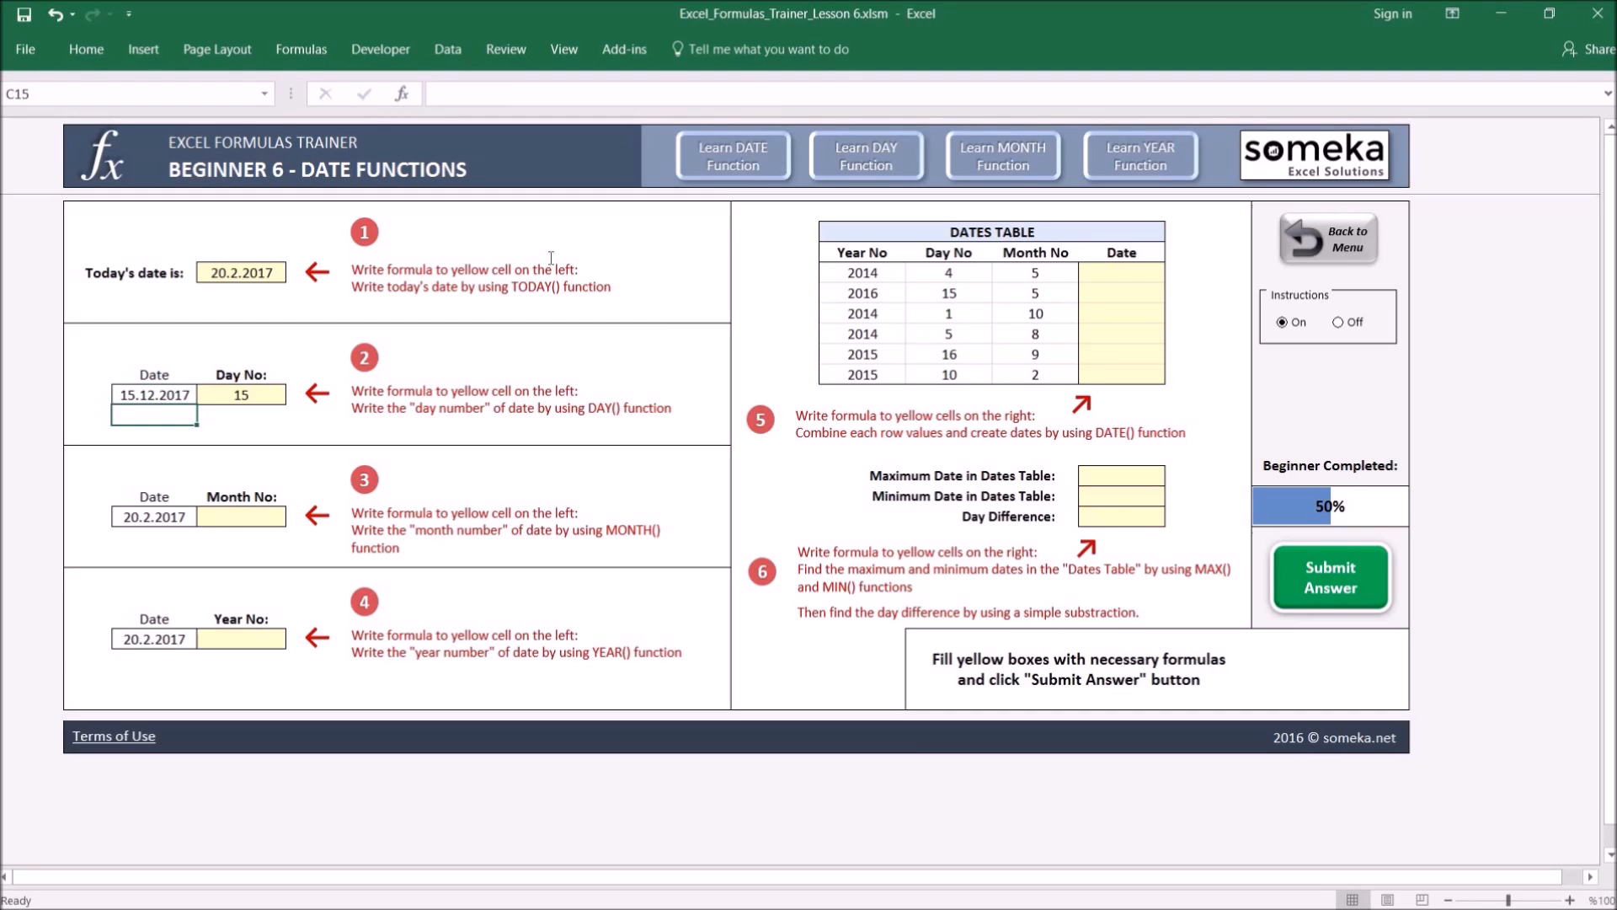
pyautogui.press('Tab')
pyautogui.hotkey('ctrl', 'z')
pyautogui.press('Right')
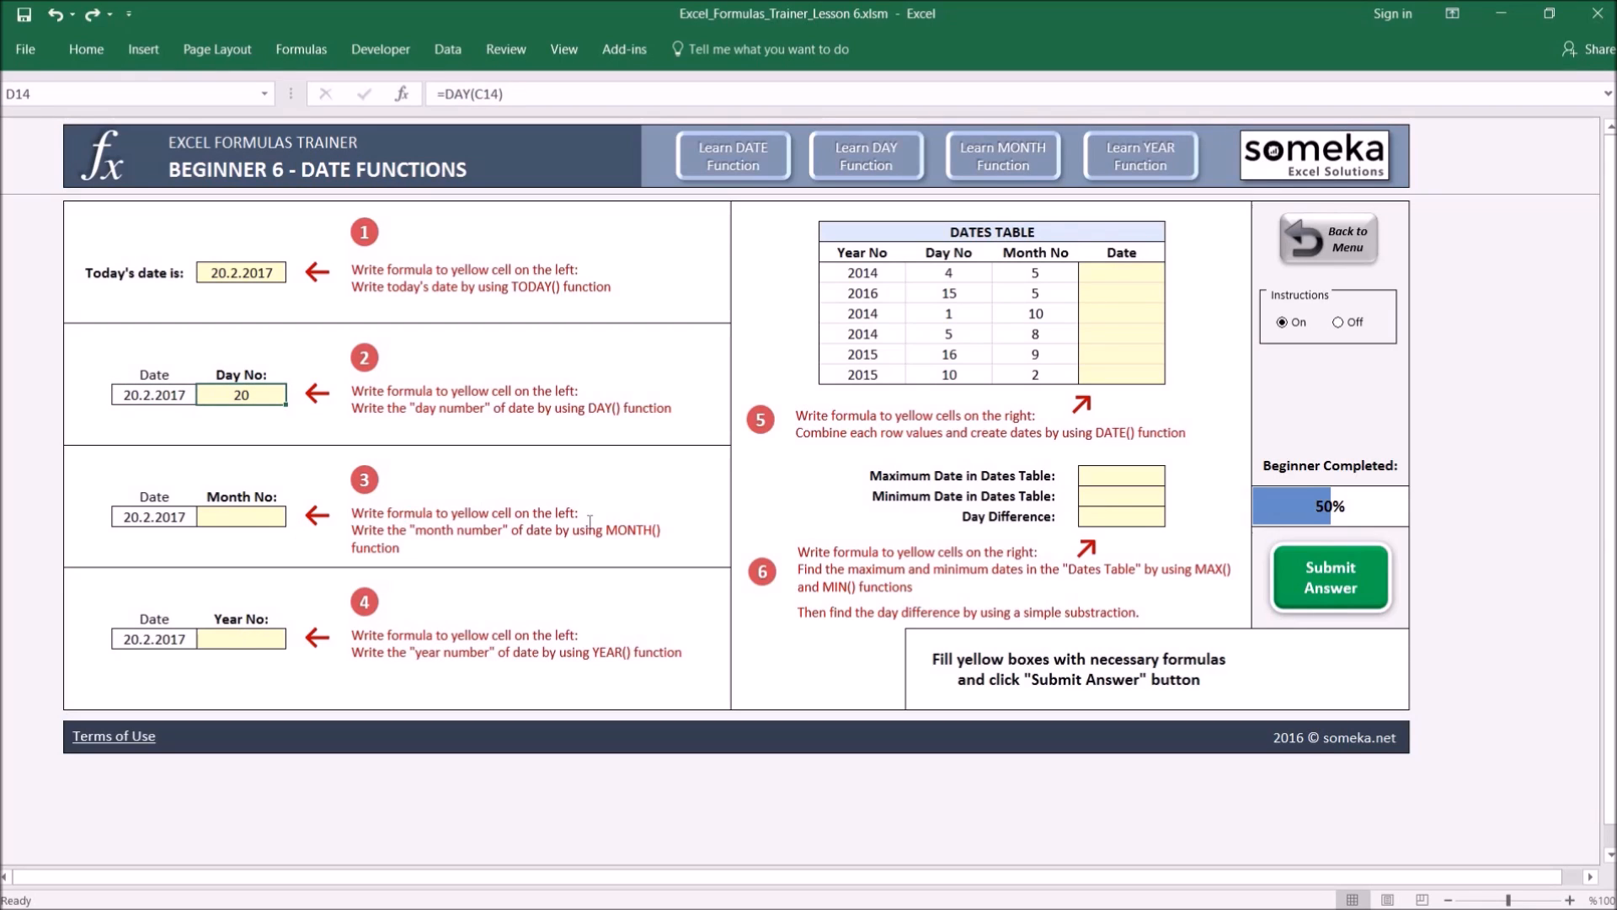
# Extract the month number of section 3's date by entering =MONTH(C20) in the yellow Month No cell
pyautogui.click(238, 515)
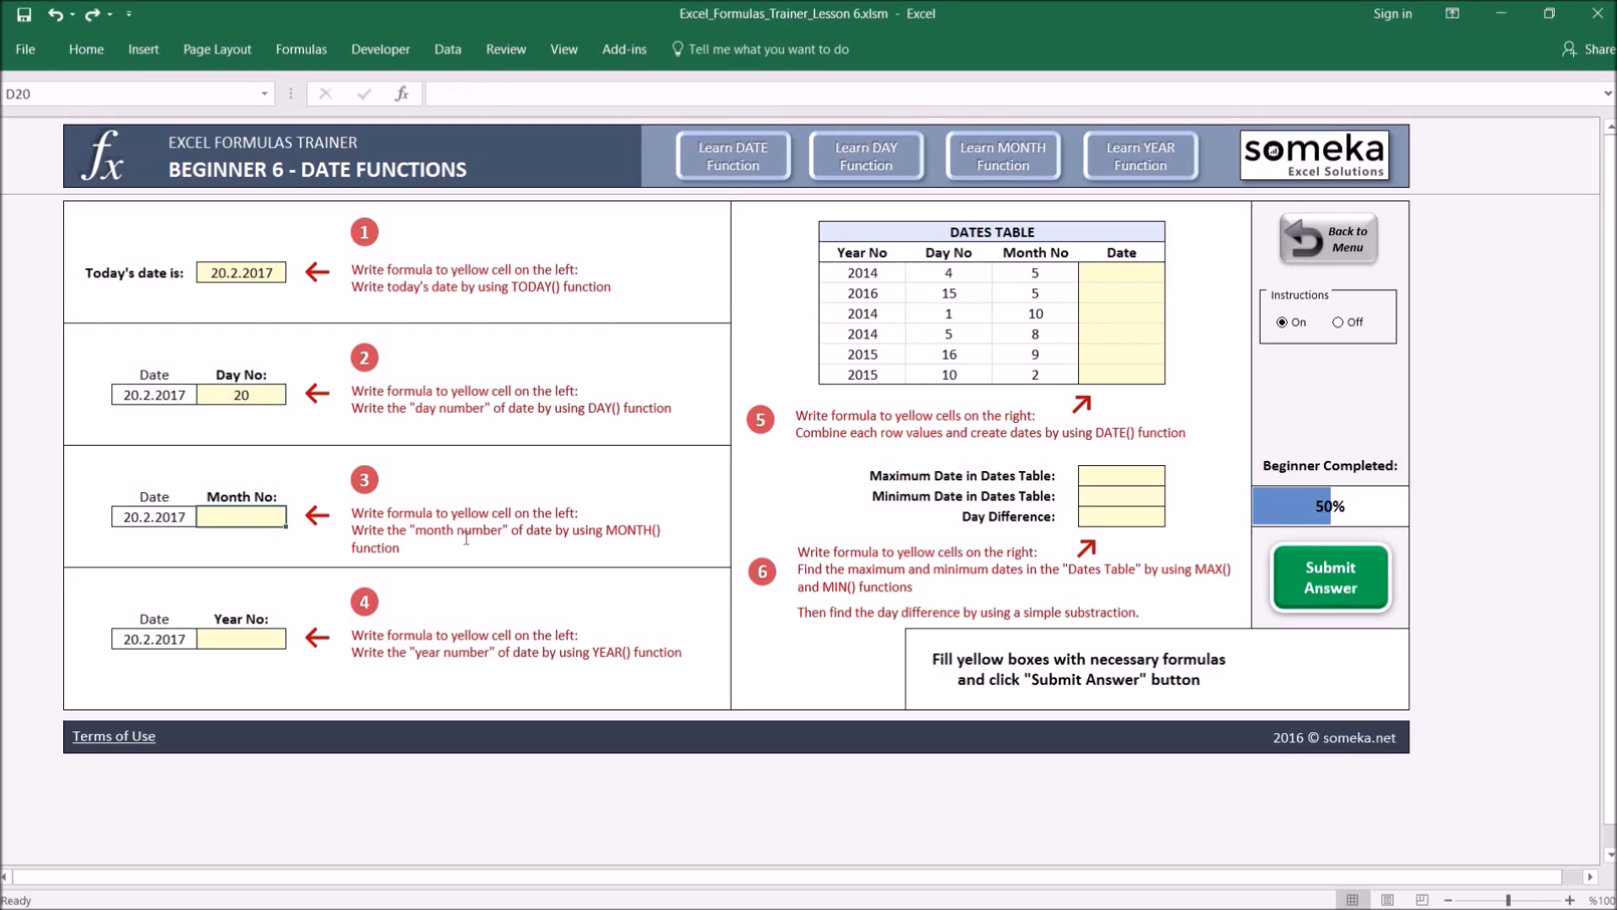
pyautogui.write('=month')
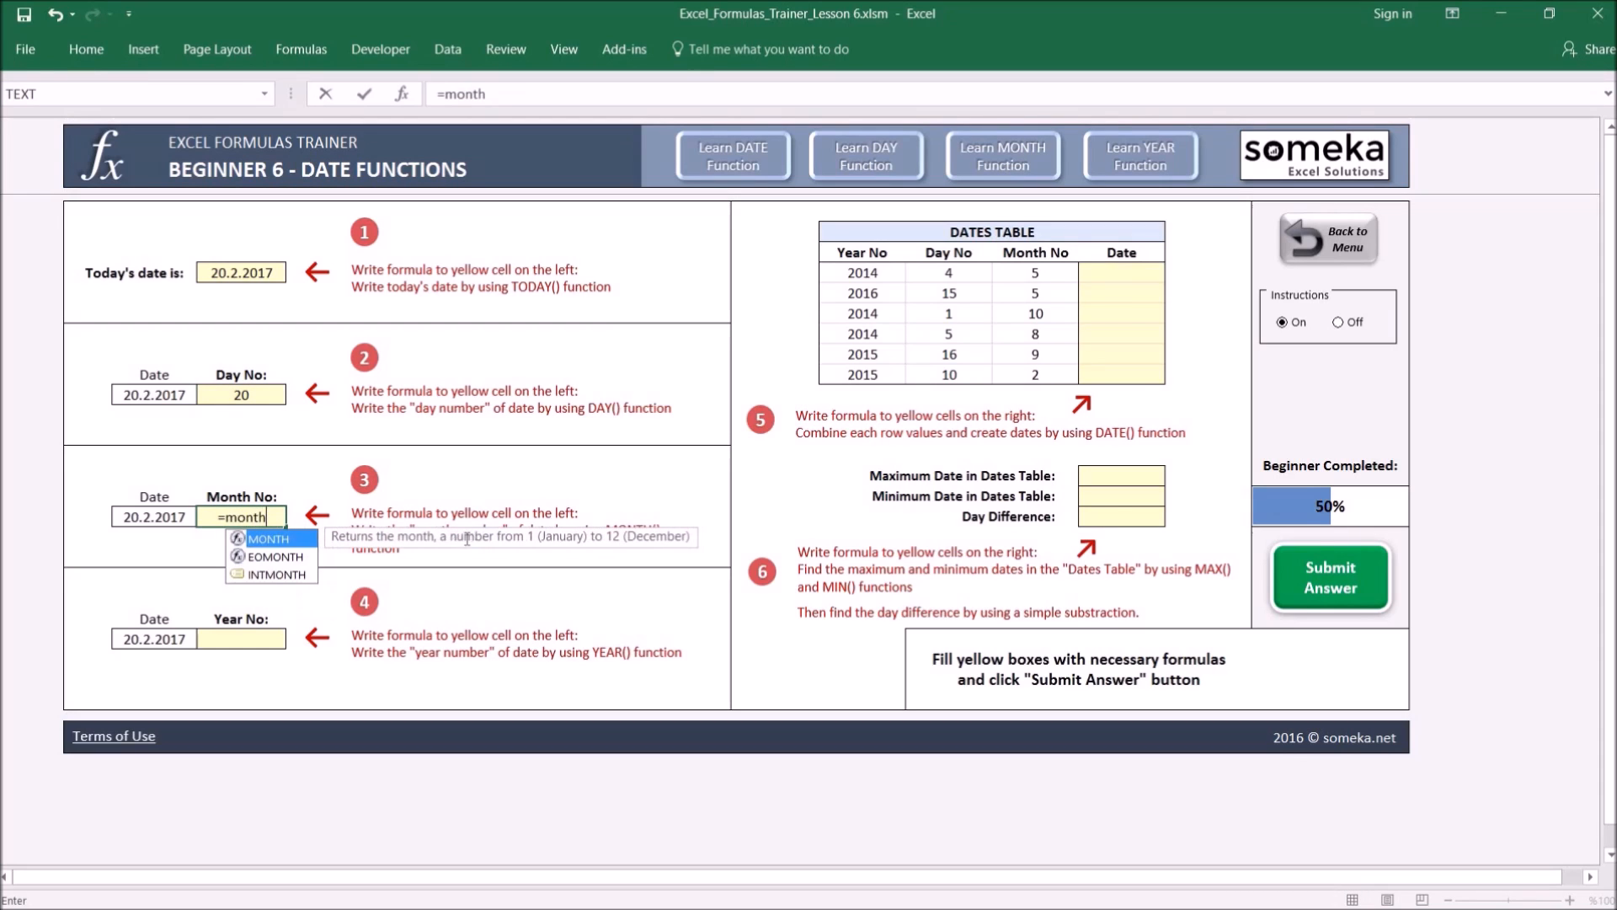
pyautogui.press('Tab')
pyautogui.click(141, 520)
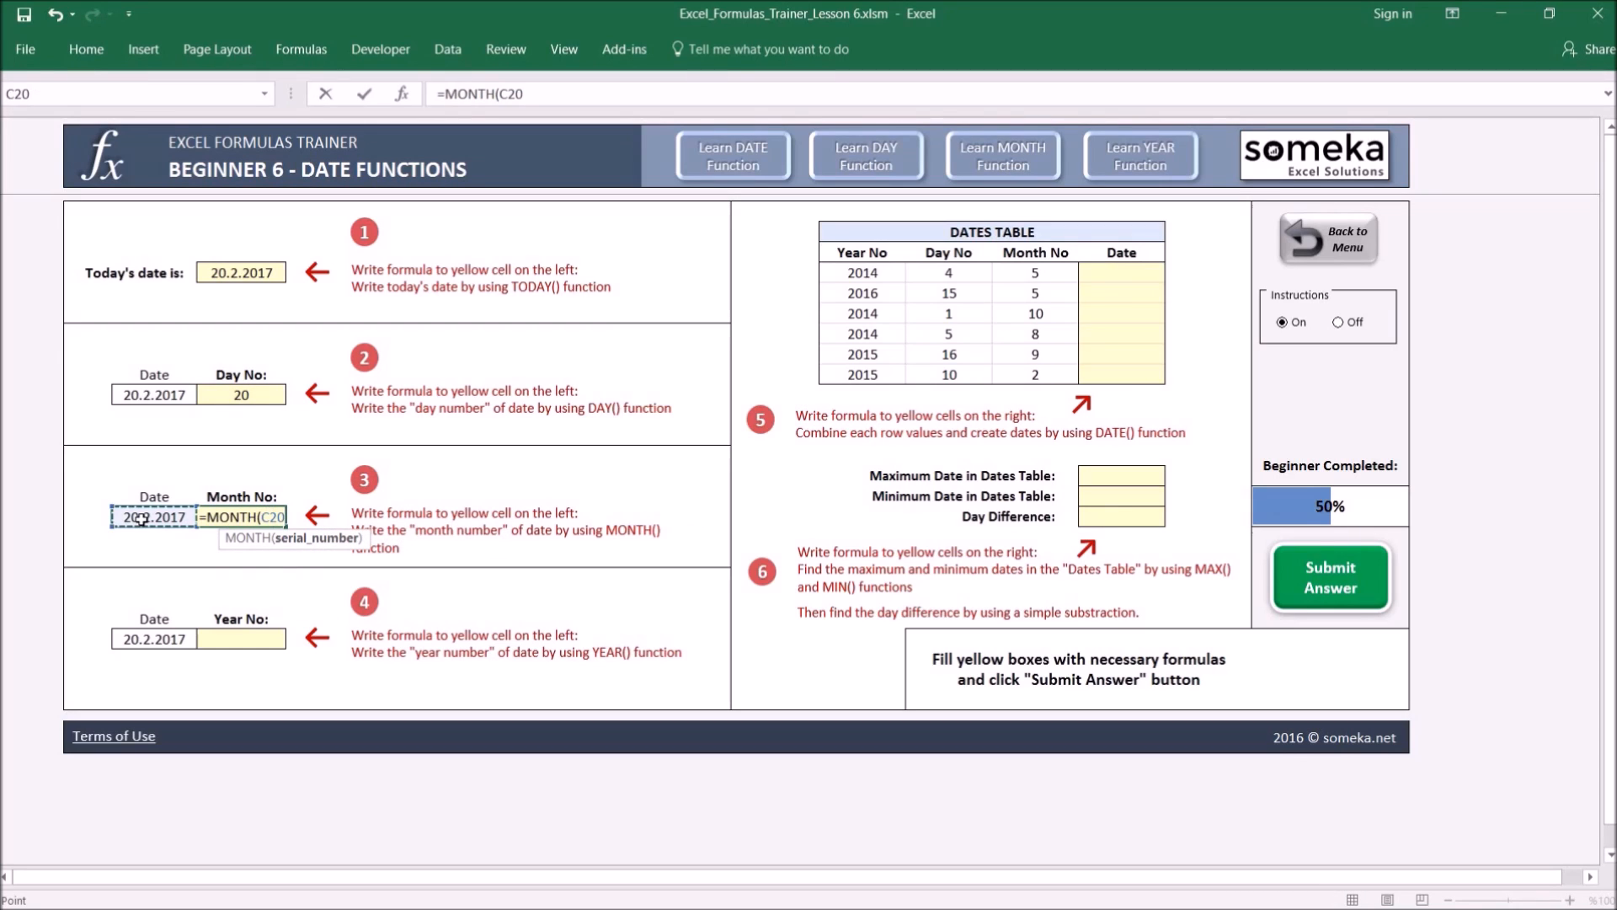
pyautogui.press('Return')
pyautogui.click(252, 527)
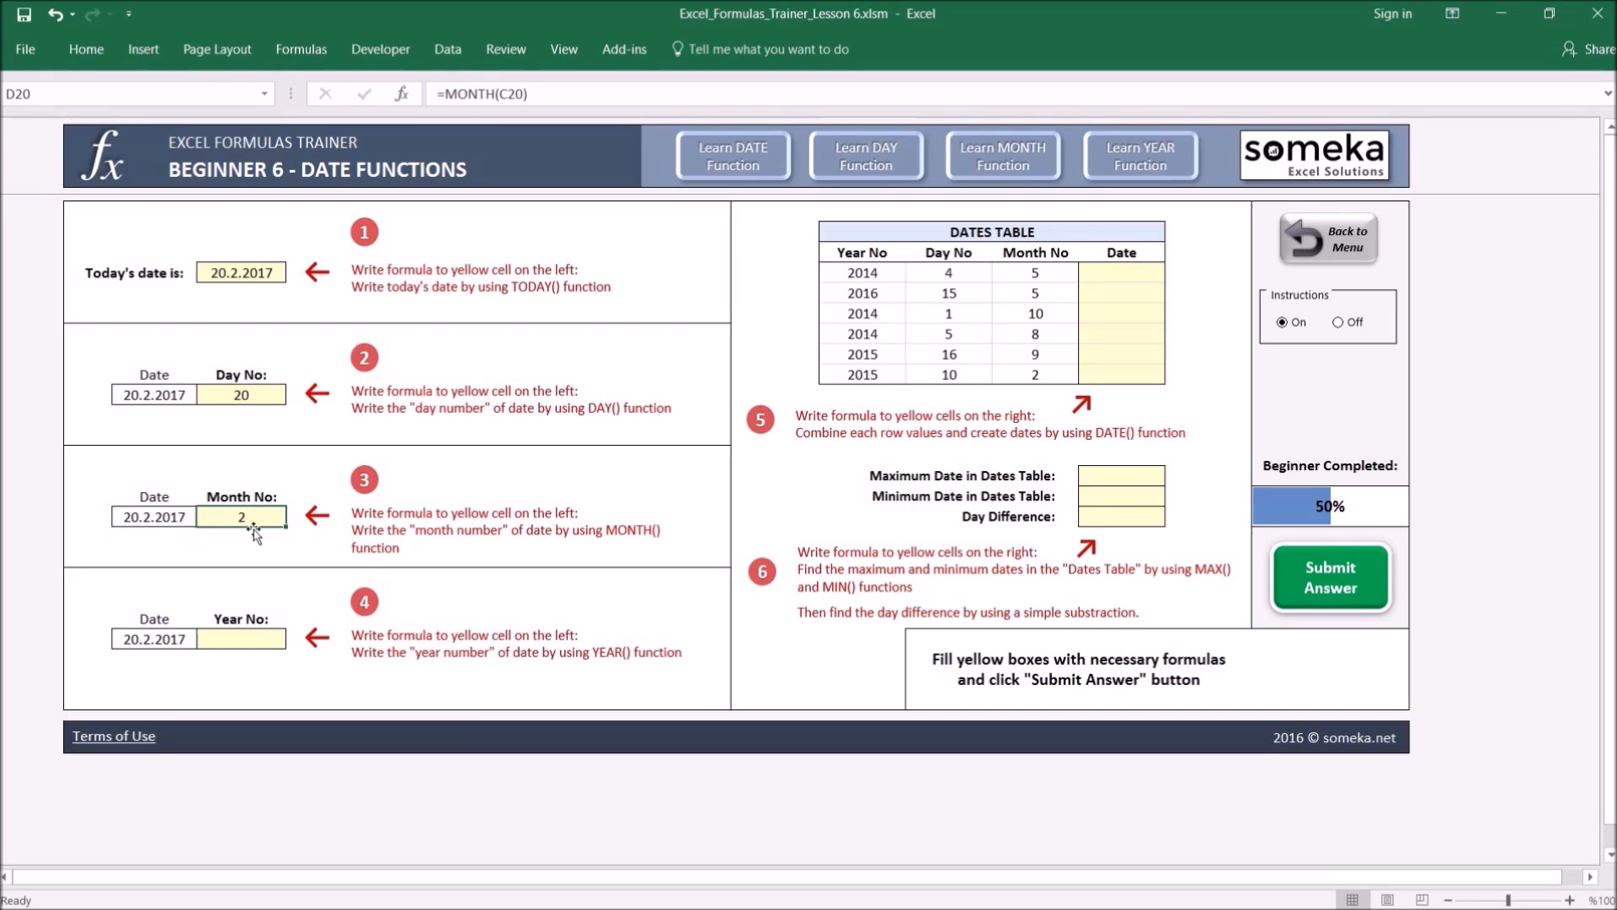
# Extract the year number of section 4's date by entering =YEAR(C26) in the yellow Year No cell
pyautogui.click(241, 636)
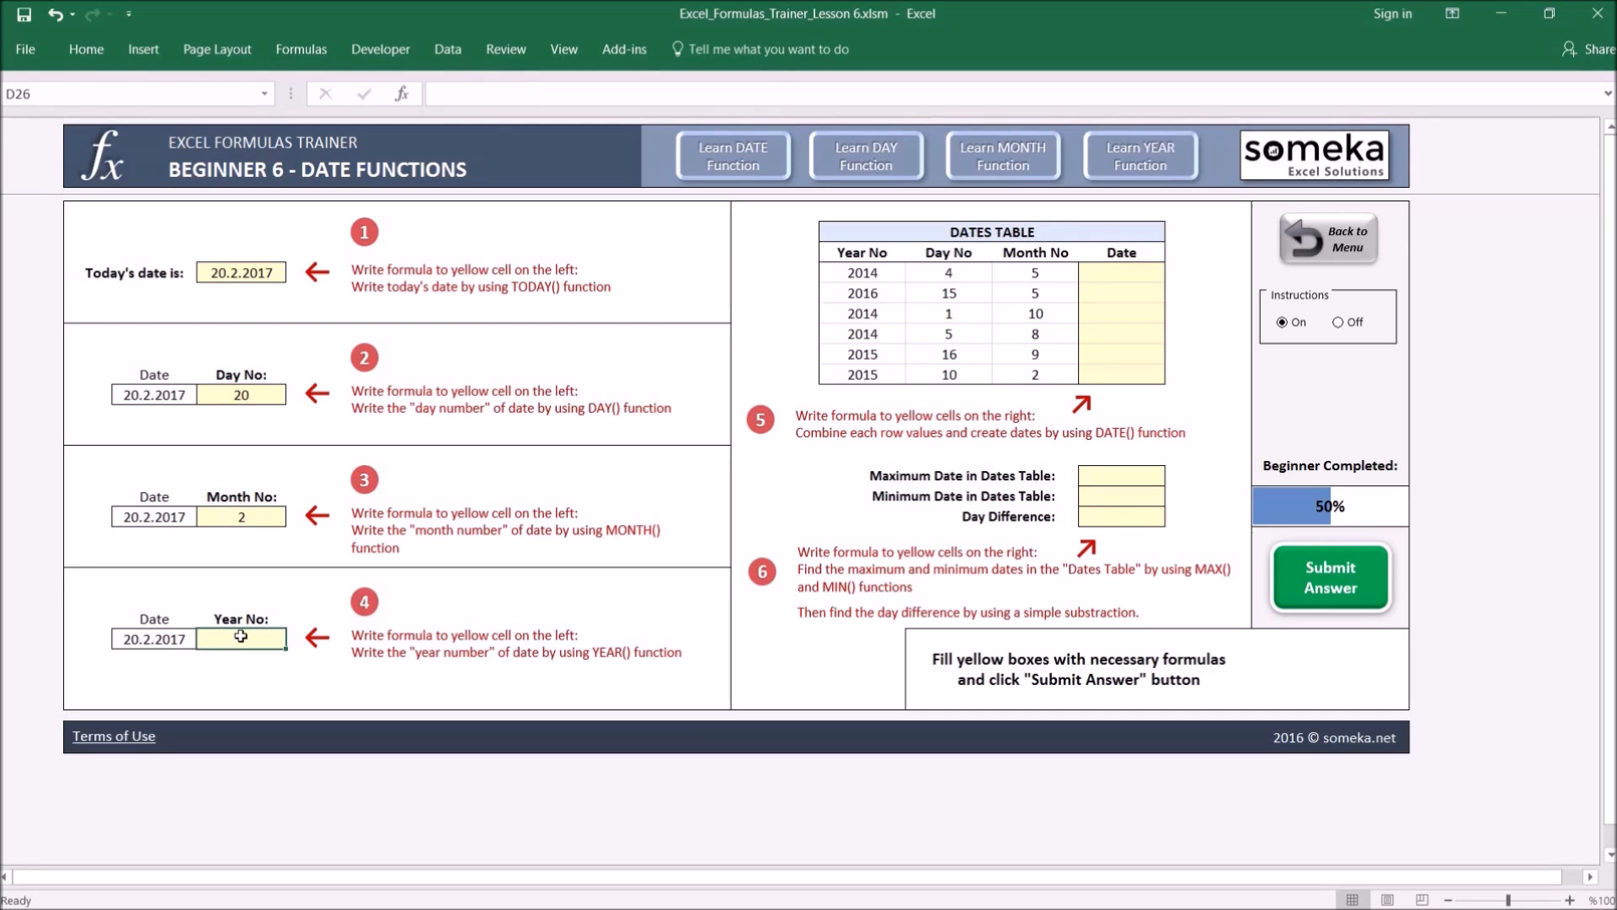
pyautogui.write('=YEAR(')
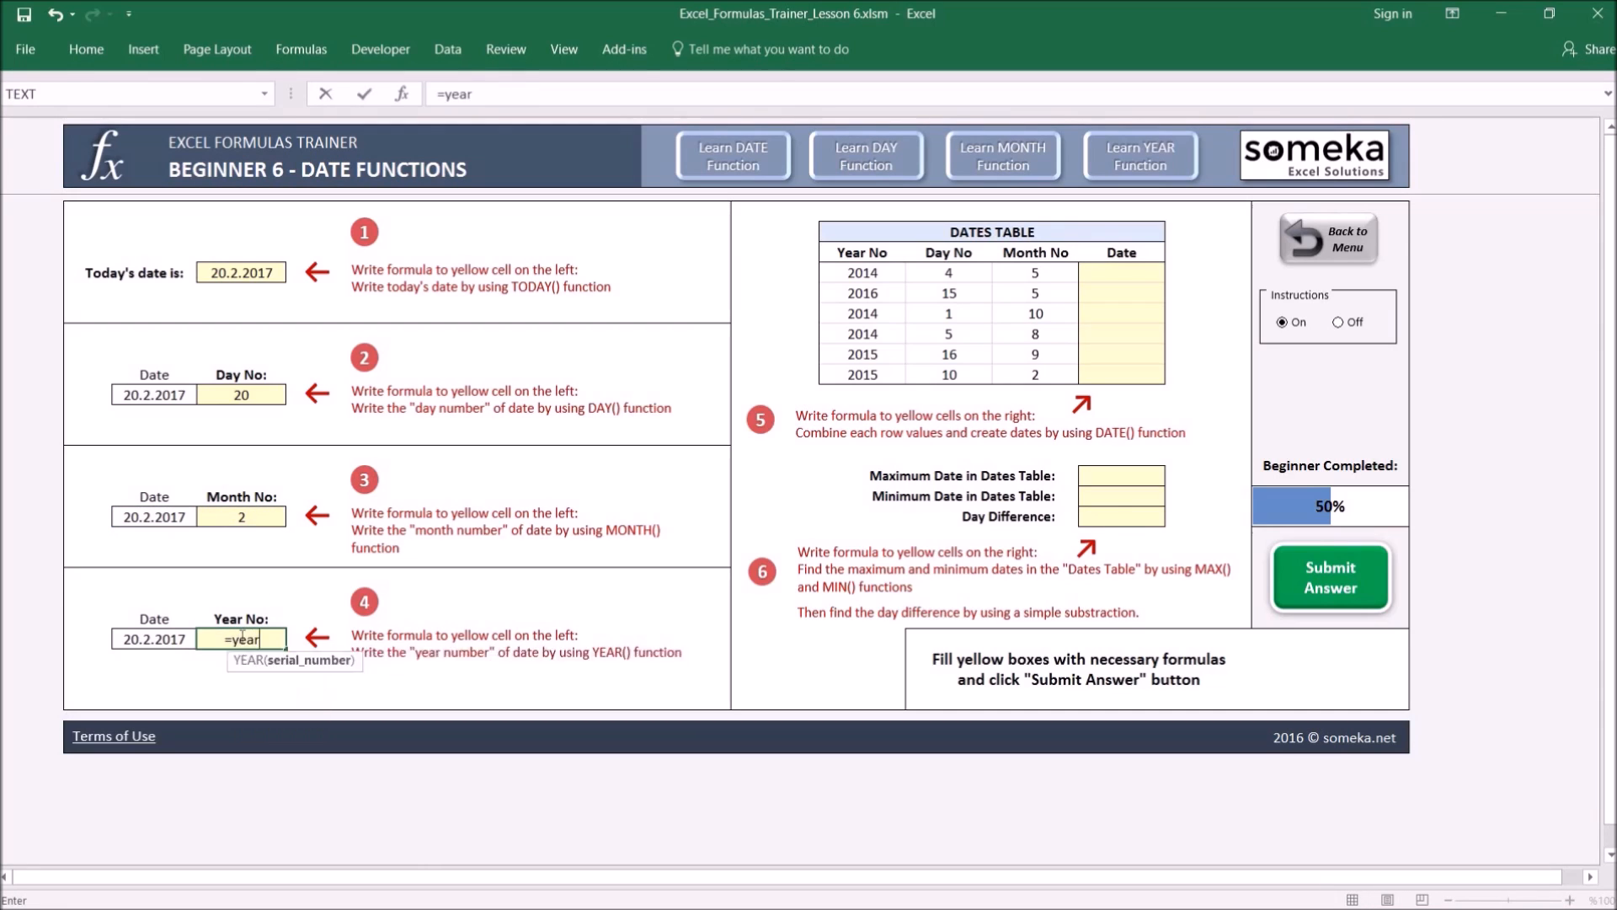
pyautogui.click(152, 636)
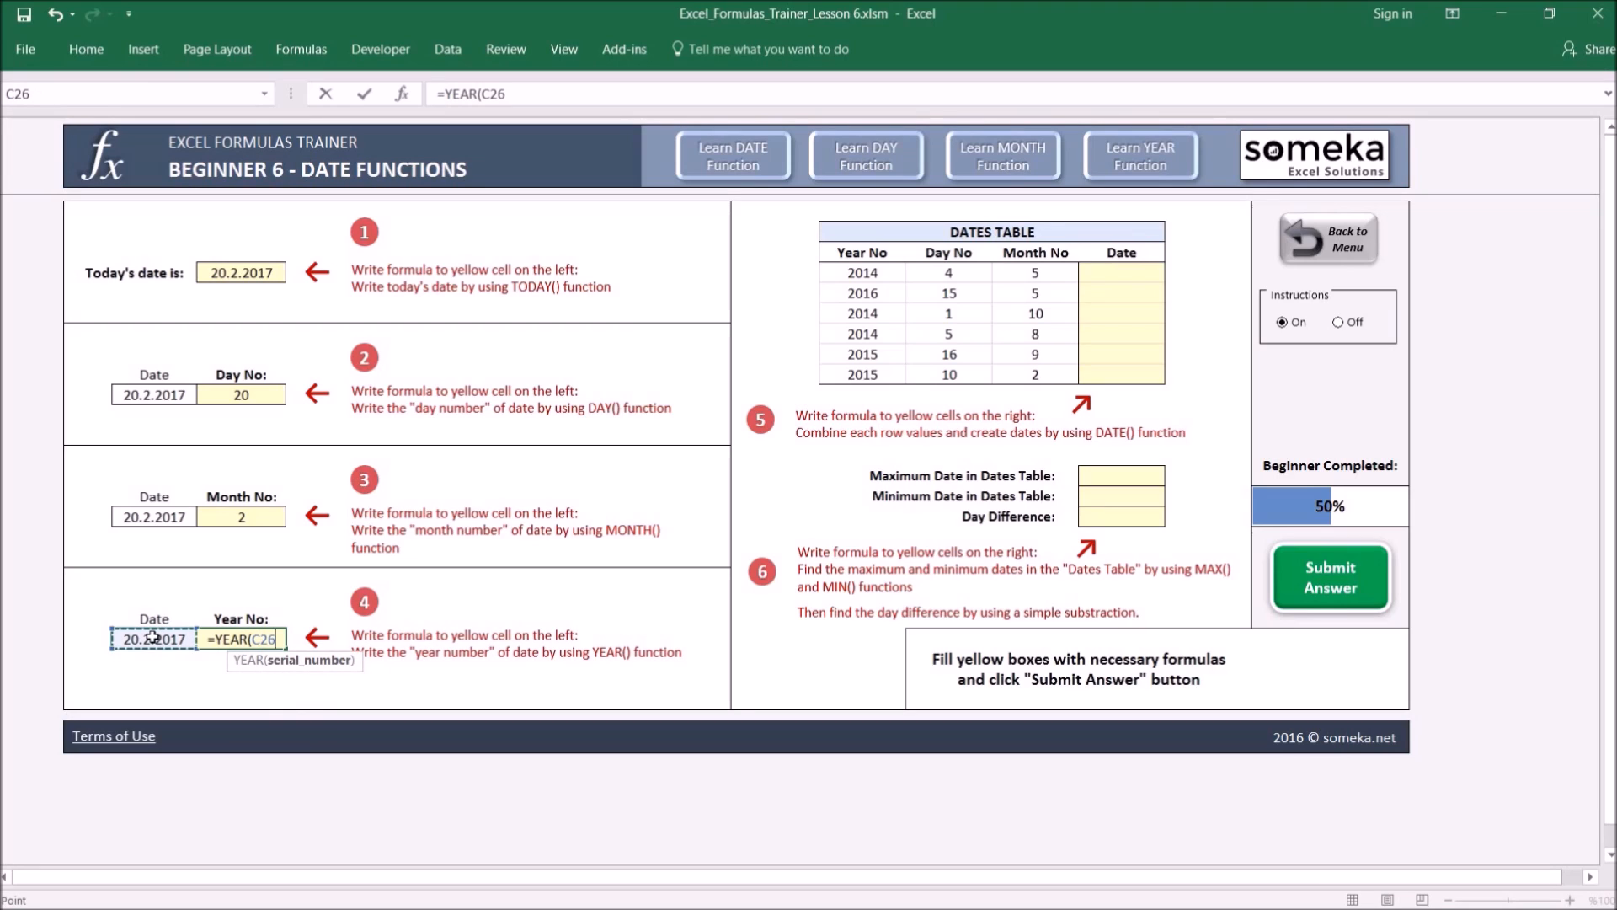
pyautogui.write(')')
pyautogui.press('Return')
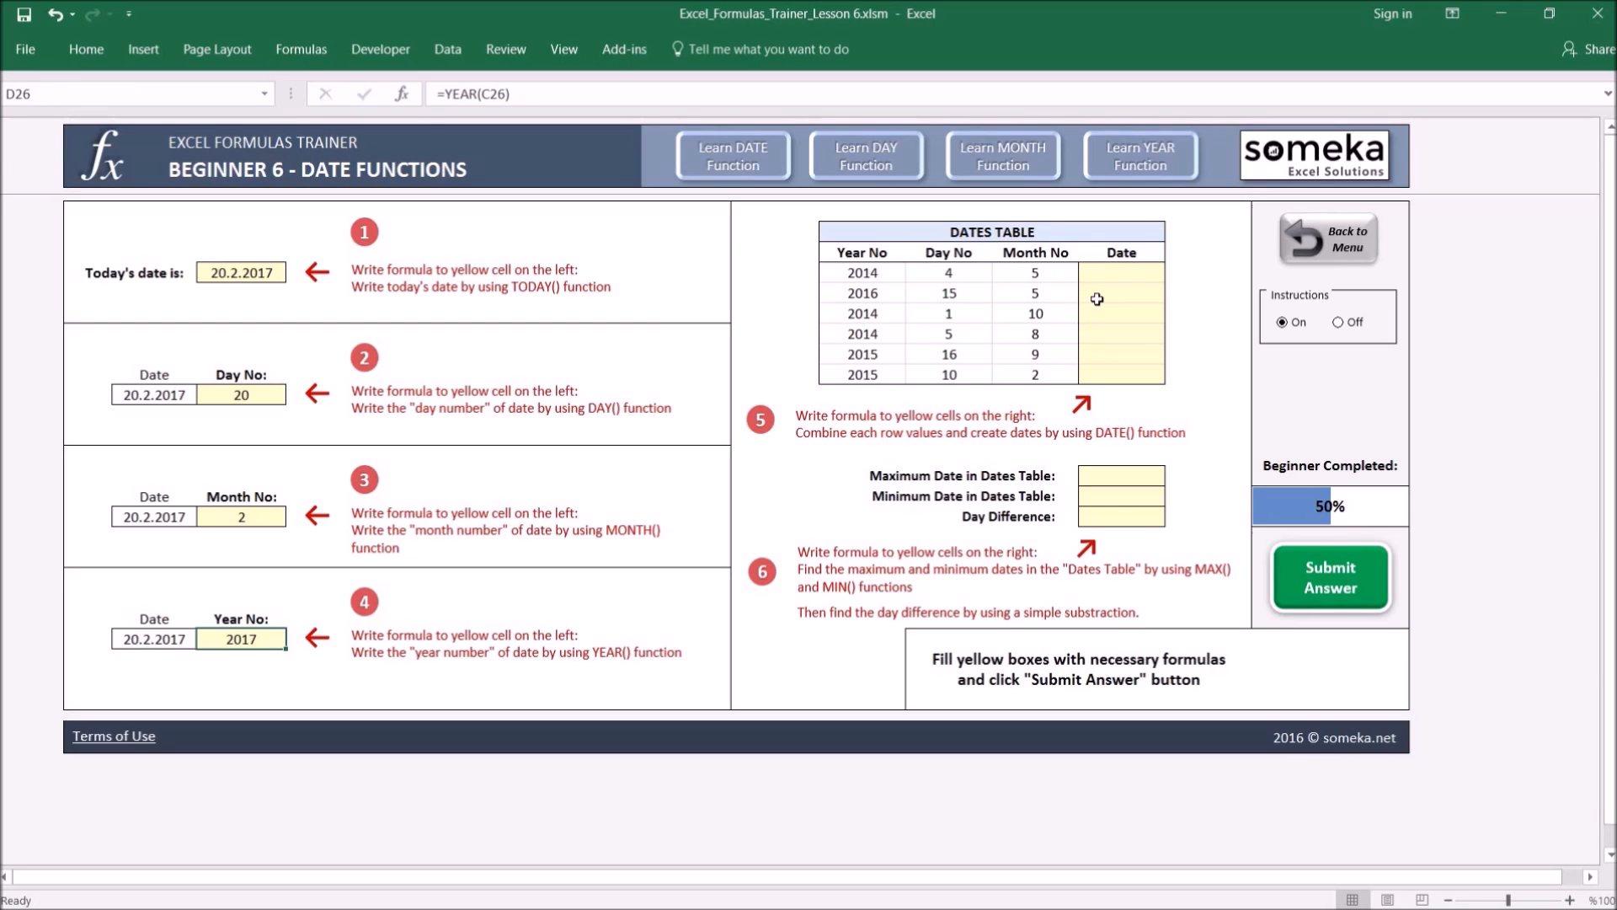
# Combine the first Dates Table row's year, month and day by entering =DATE(K8;M8;L8) in its Date cell
pyautogui.click(1119, 276)
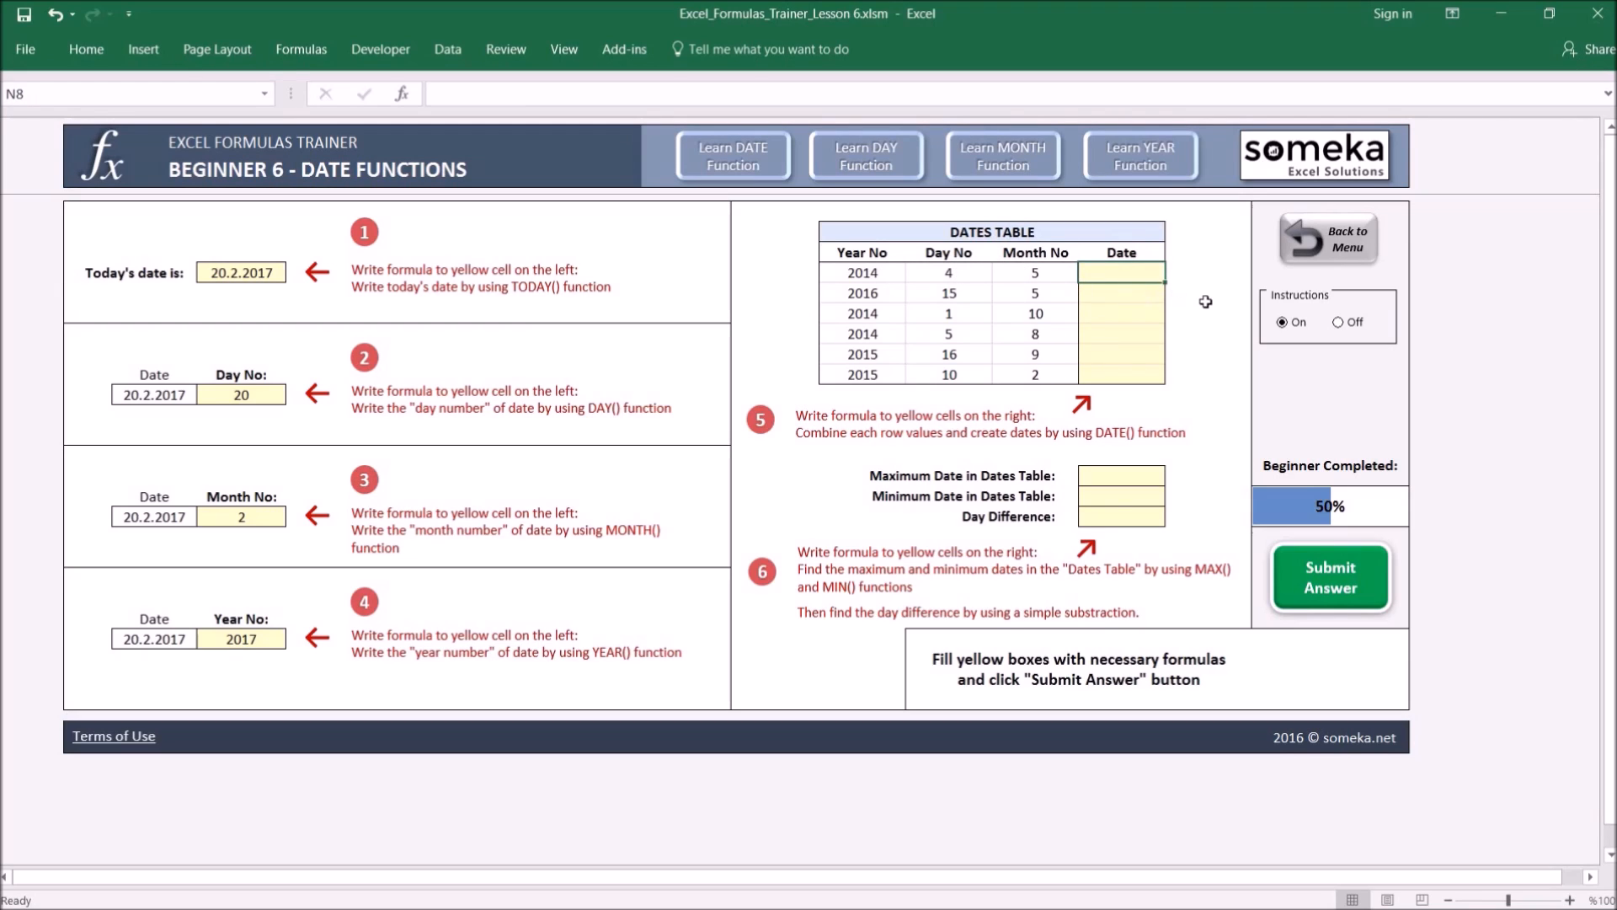
pyautogui.write('=date')
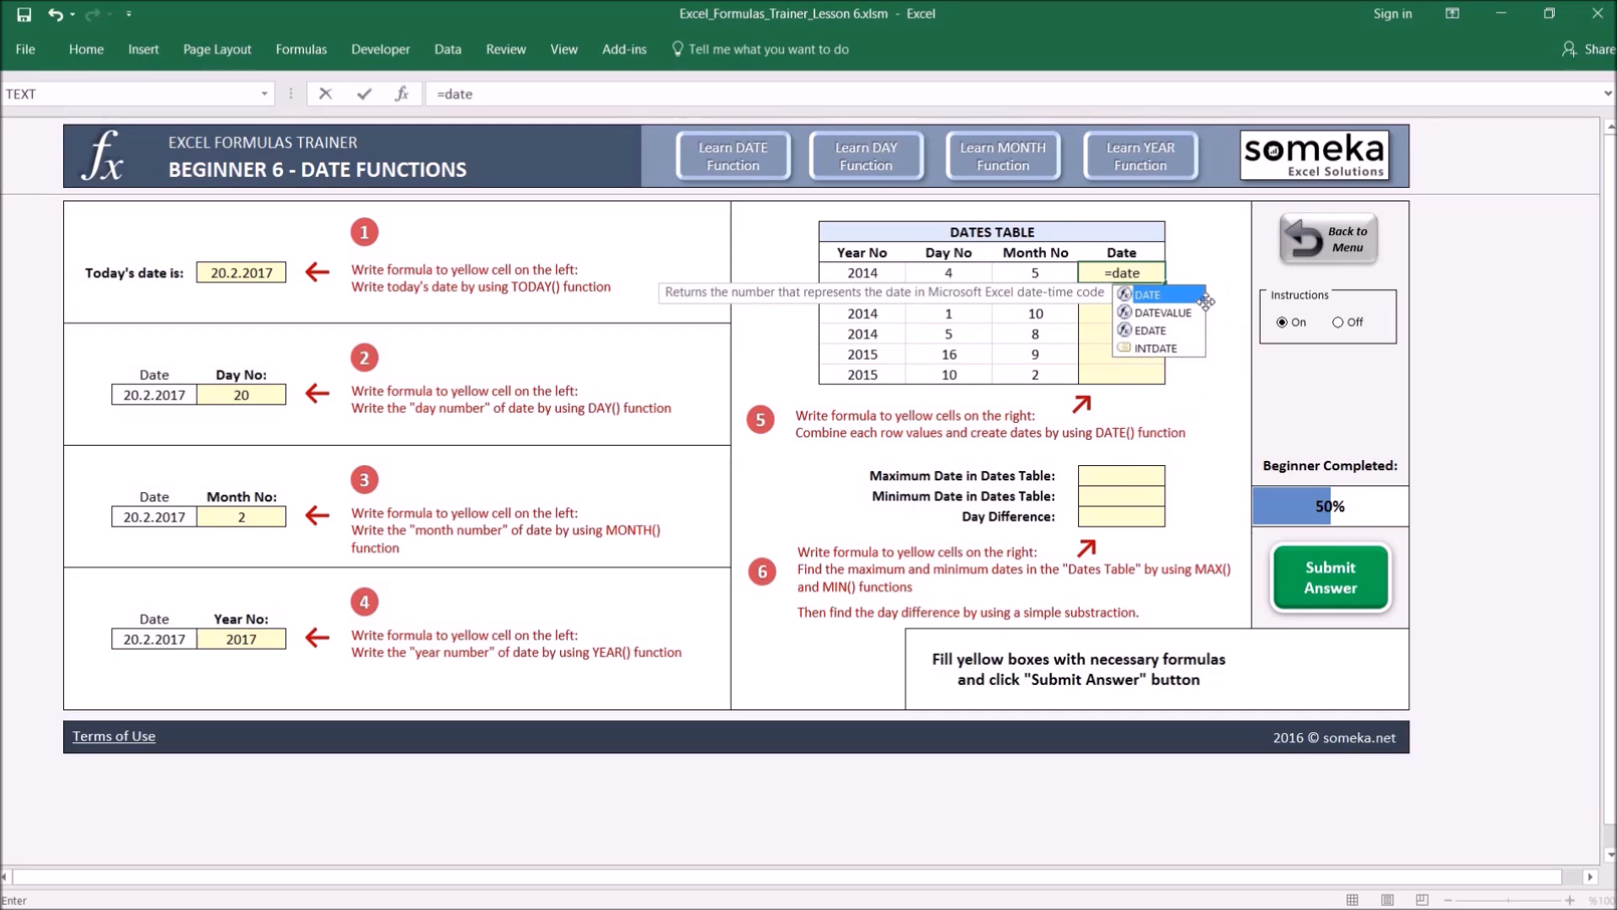
pyautogui.press('Tab')
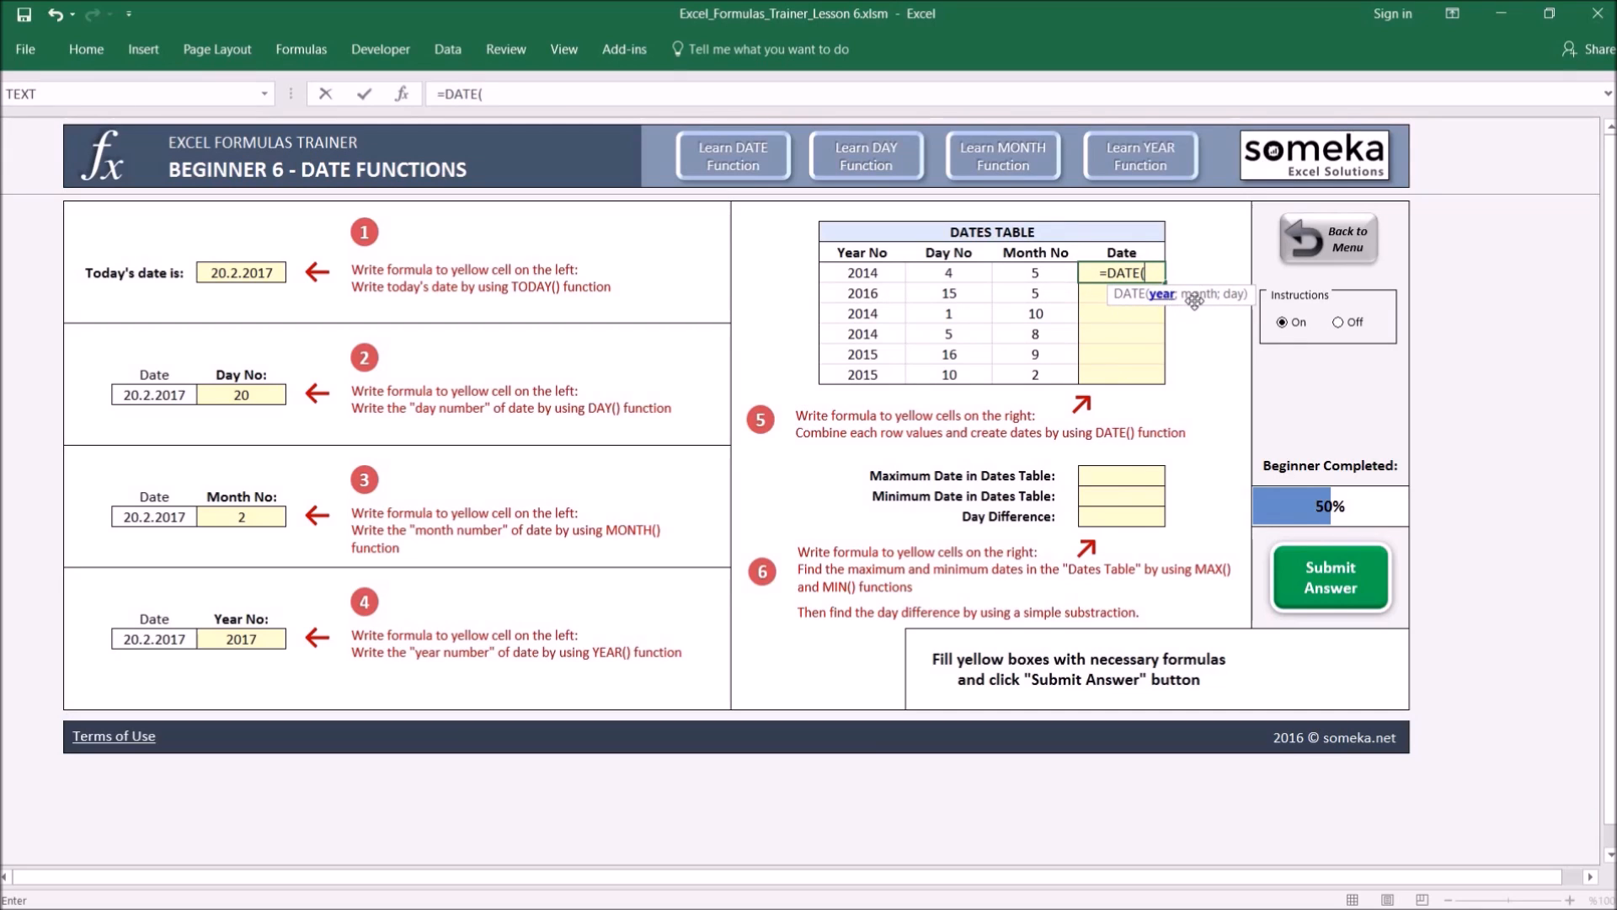
pyautogui.click(866, 275)
pyautogui.write(';')
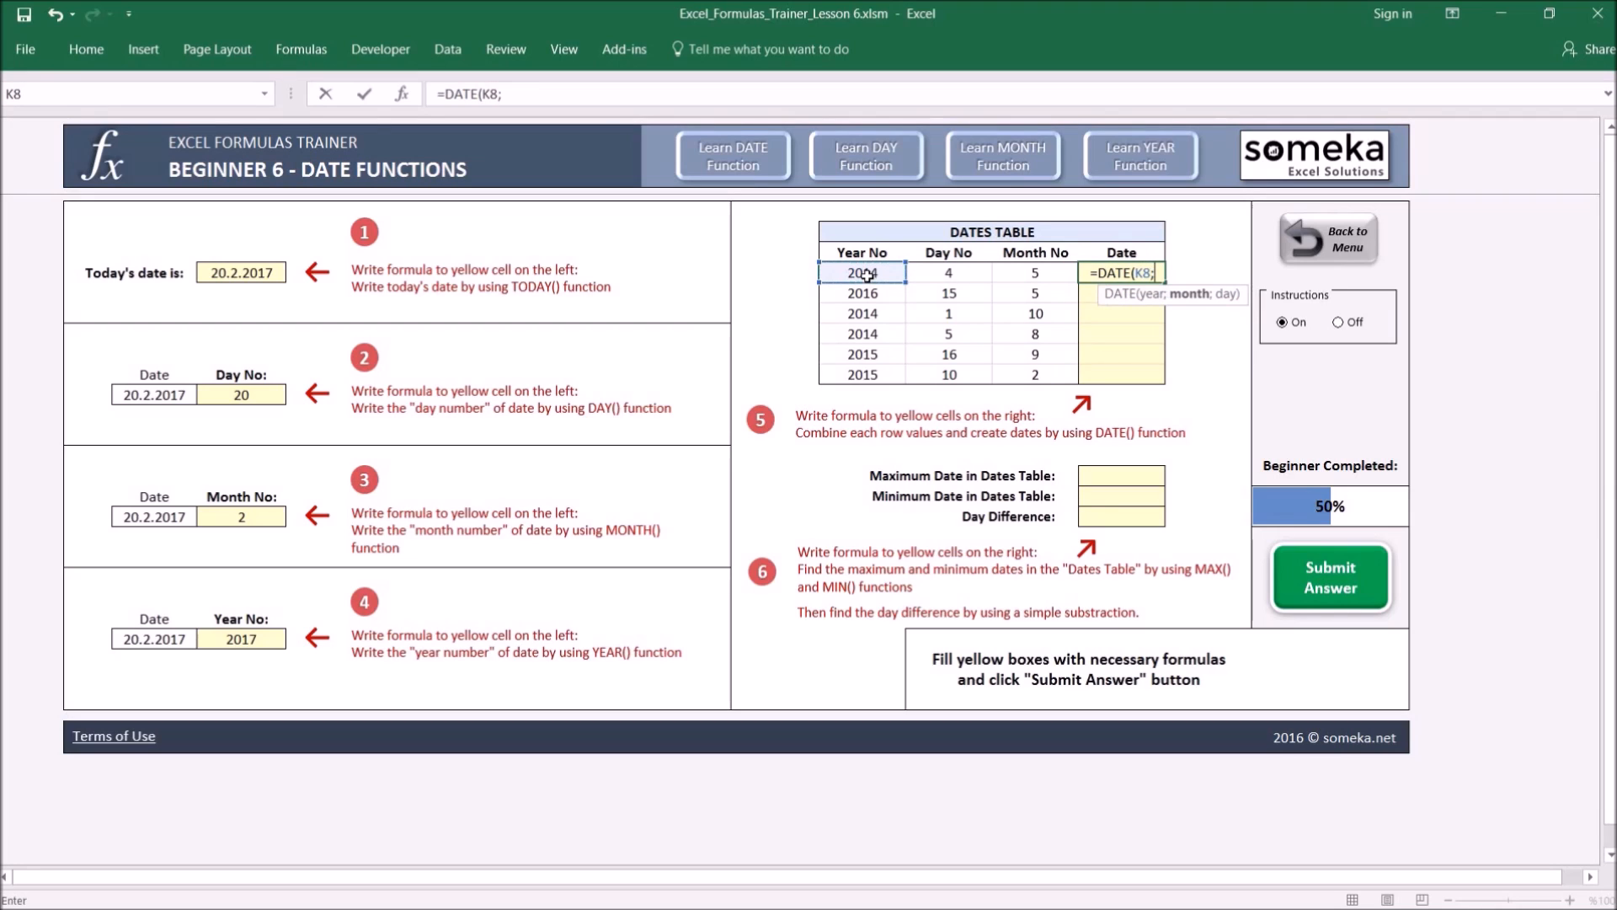
pyautogui.click(1026, 272)
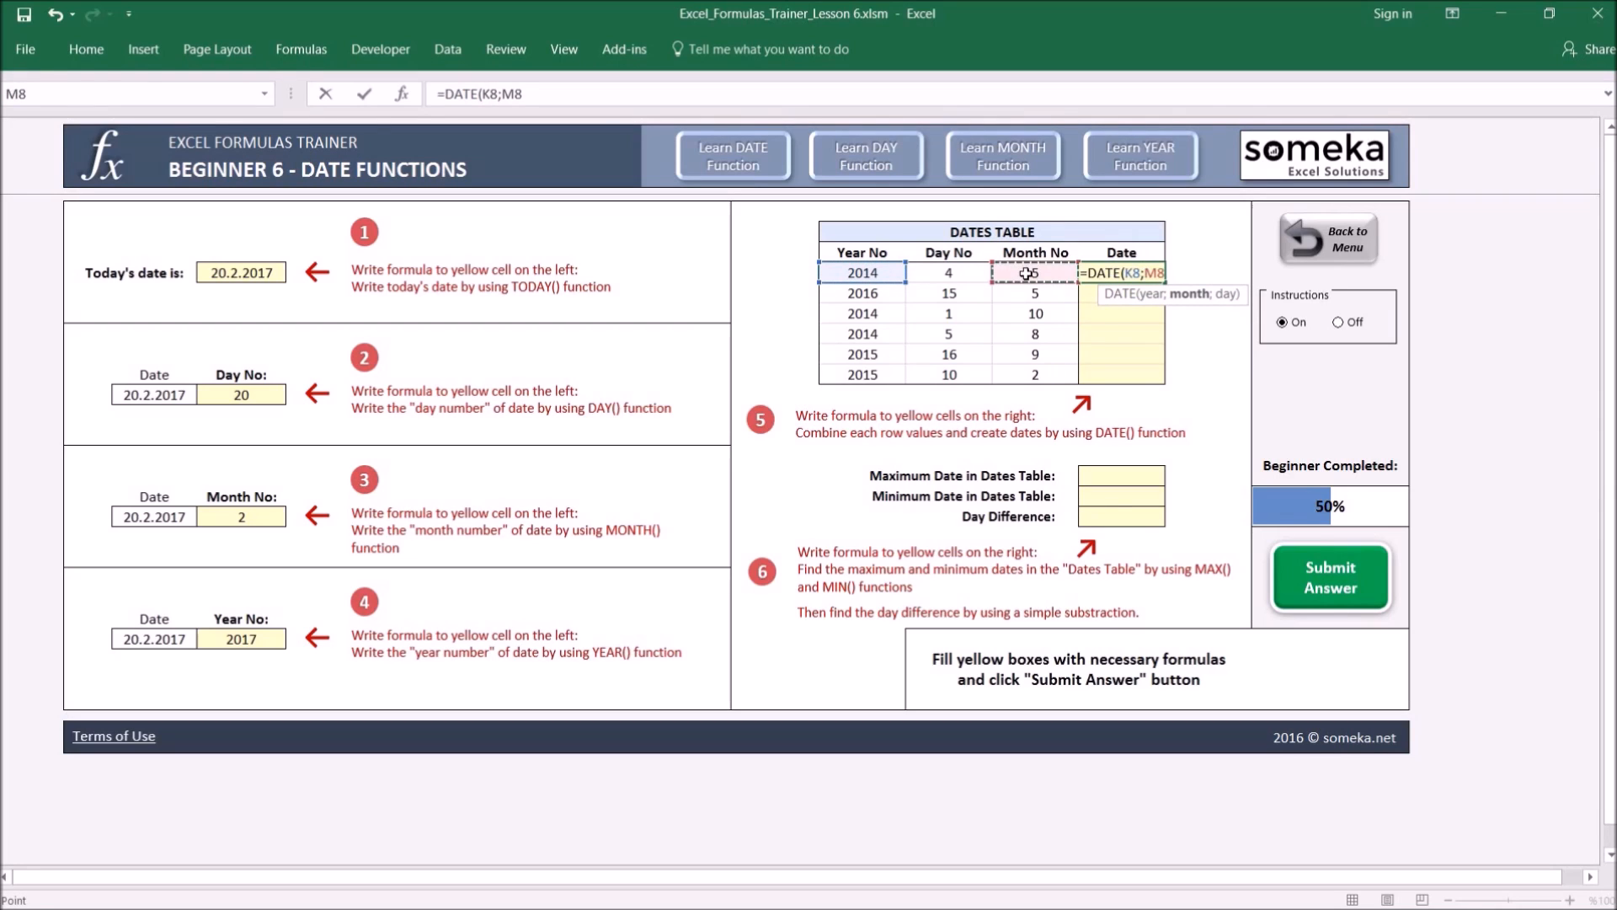
pyautogui.write(';')
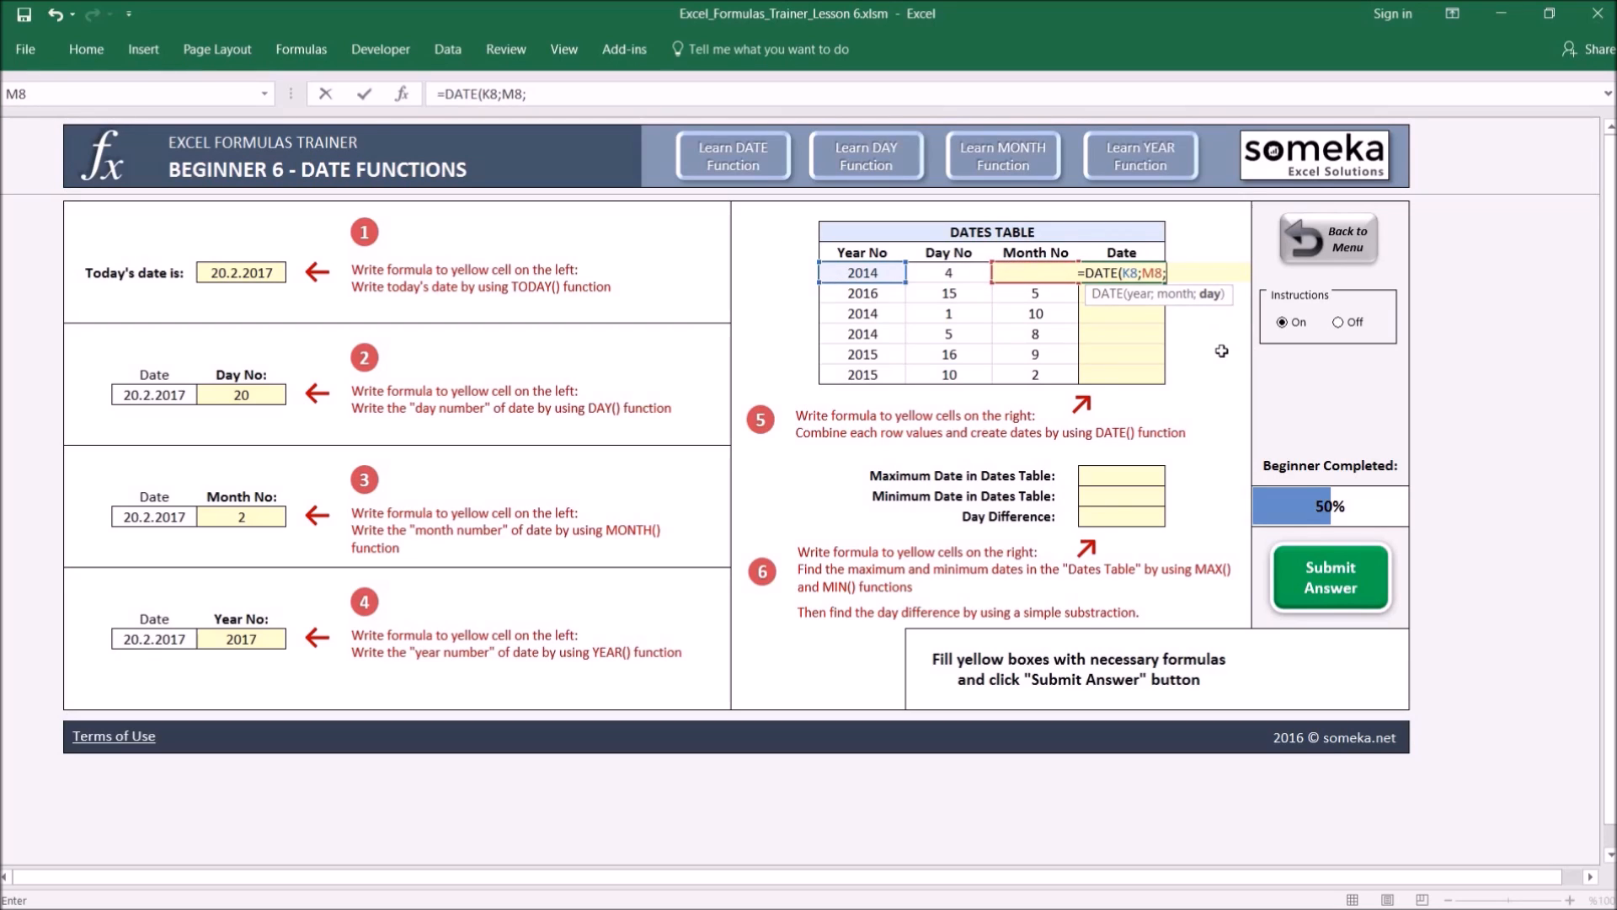
pyautogui.click(949, 270)
pyautogui.write(')')
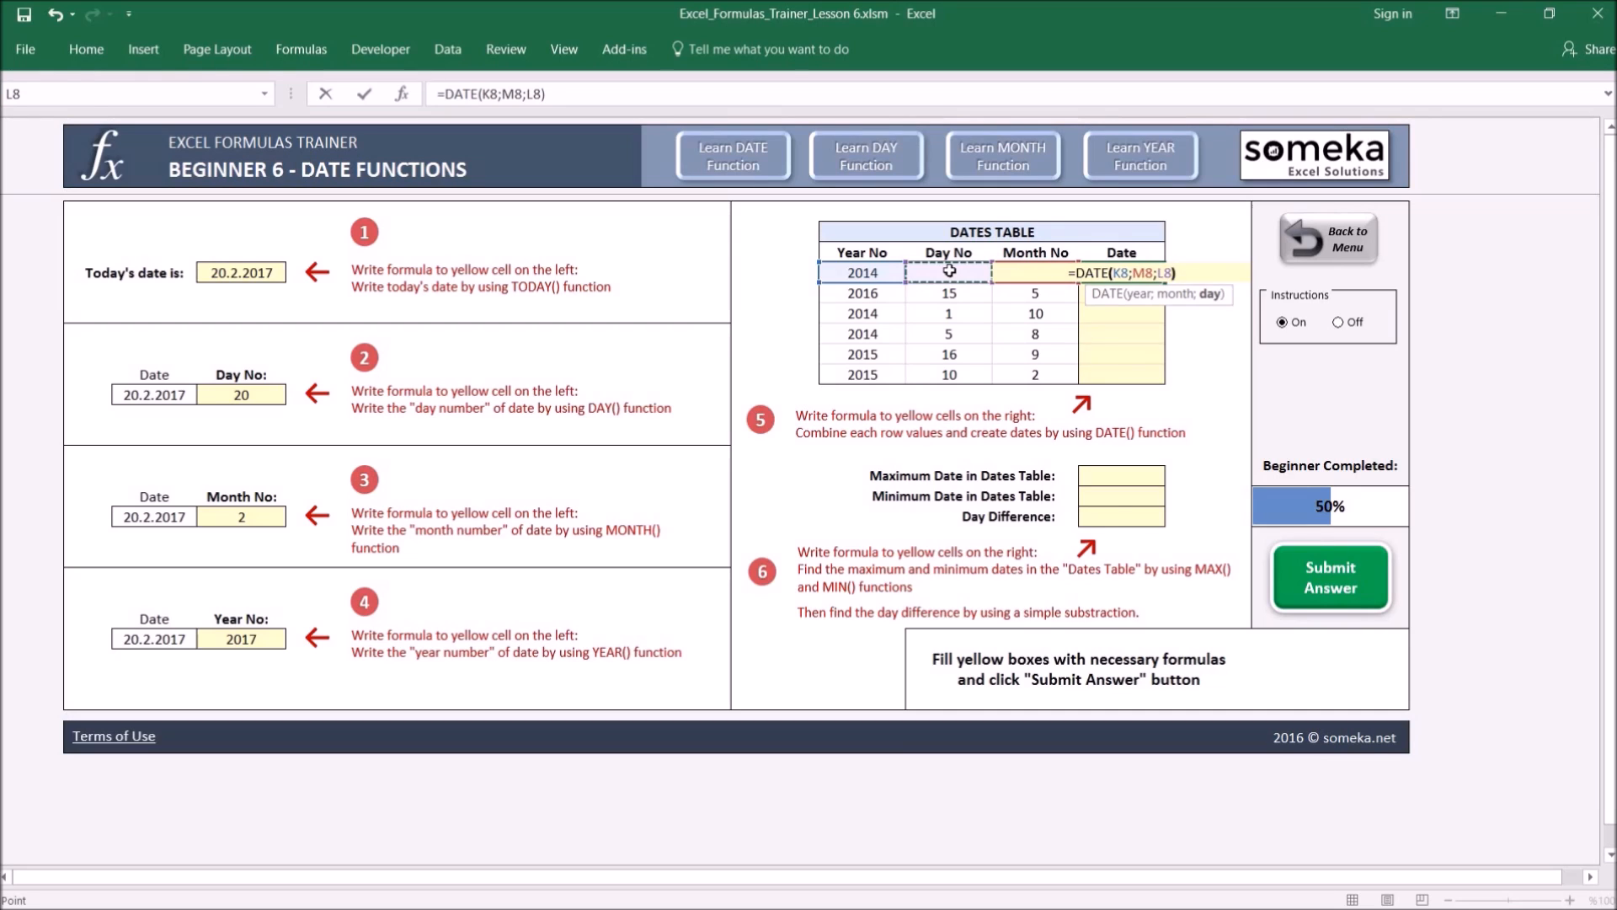
pyautogui.press('Return')
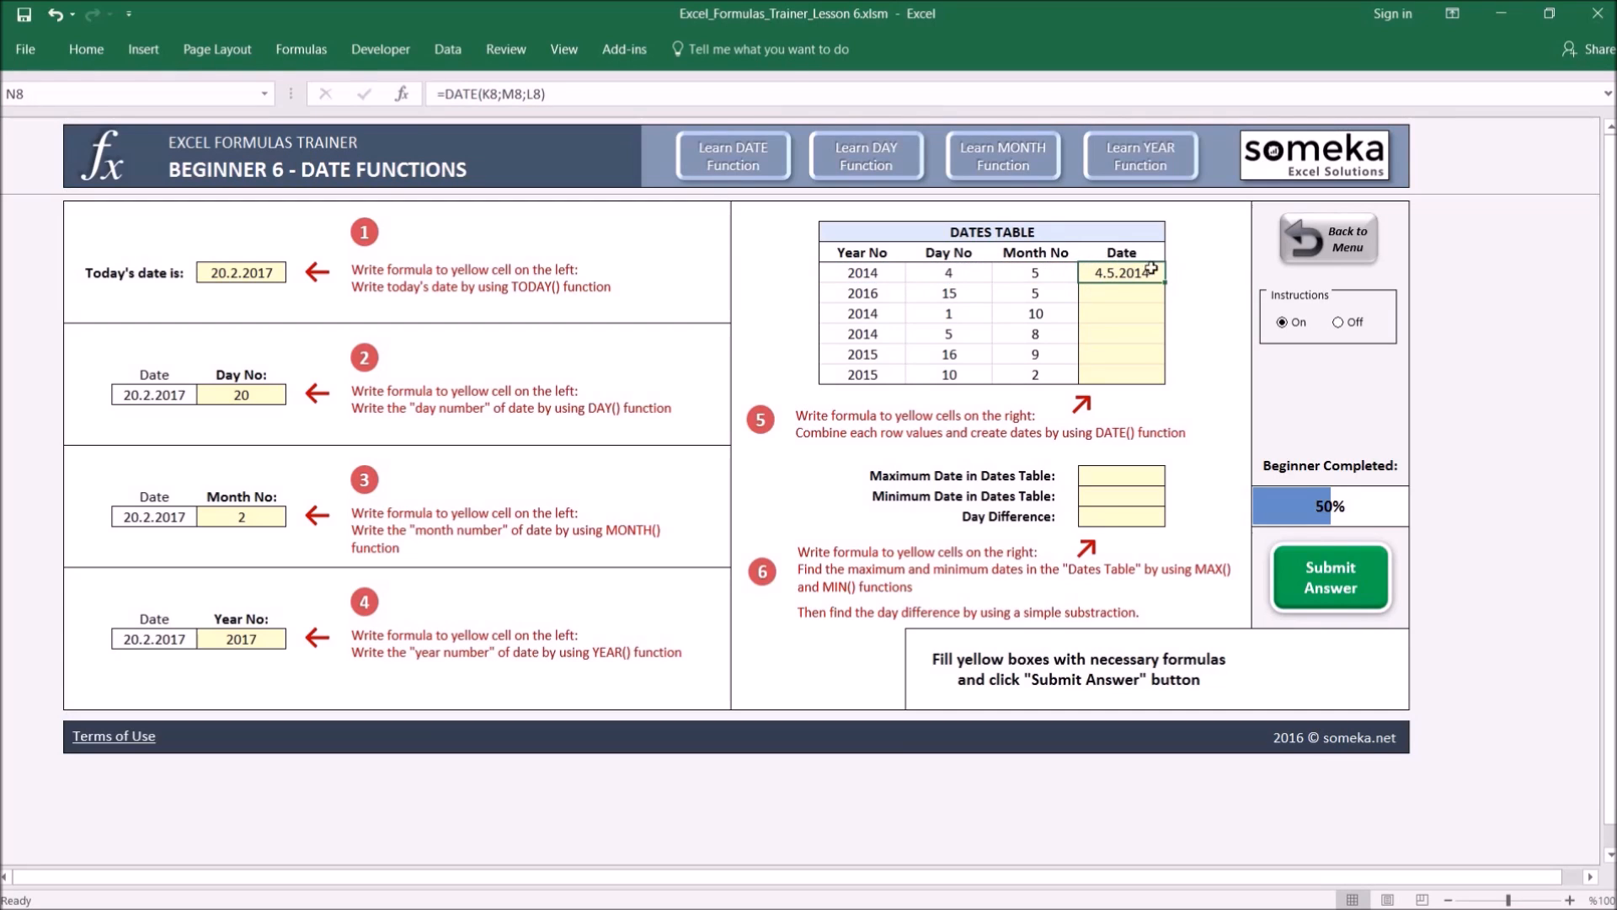
# Copy the first row's DATE formula into the remaining five yellow Date cells of the Dates Table
pyautogui.hotkey('ctrl', 'c')
pyautogui.press('Down')
pyautogui.hotkey('shift', 'Down')
pyautogui.hotkey('shift', 'Down')
pyautogui.hotkey('shift', 'Down')
pyautogui.hotkey('shift', 'Down')
pyautogui.hotkey('ctrl', 'v')
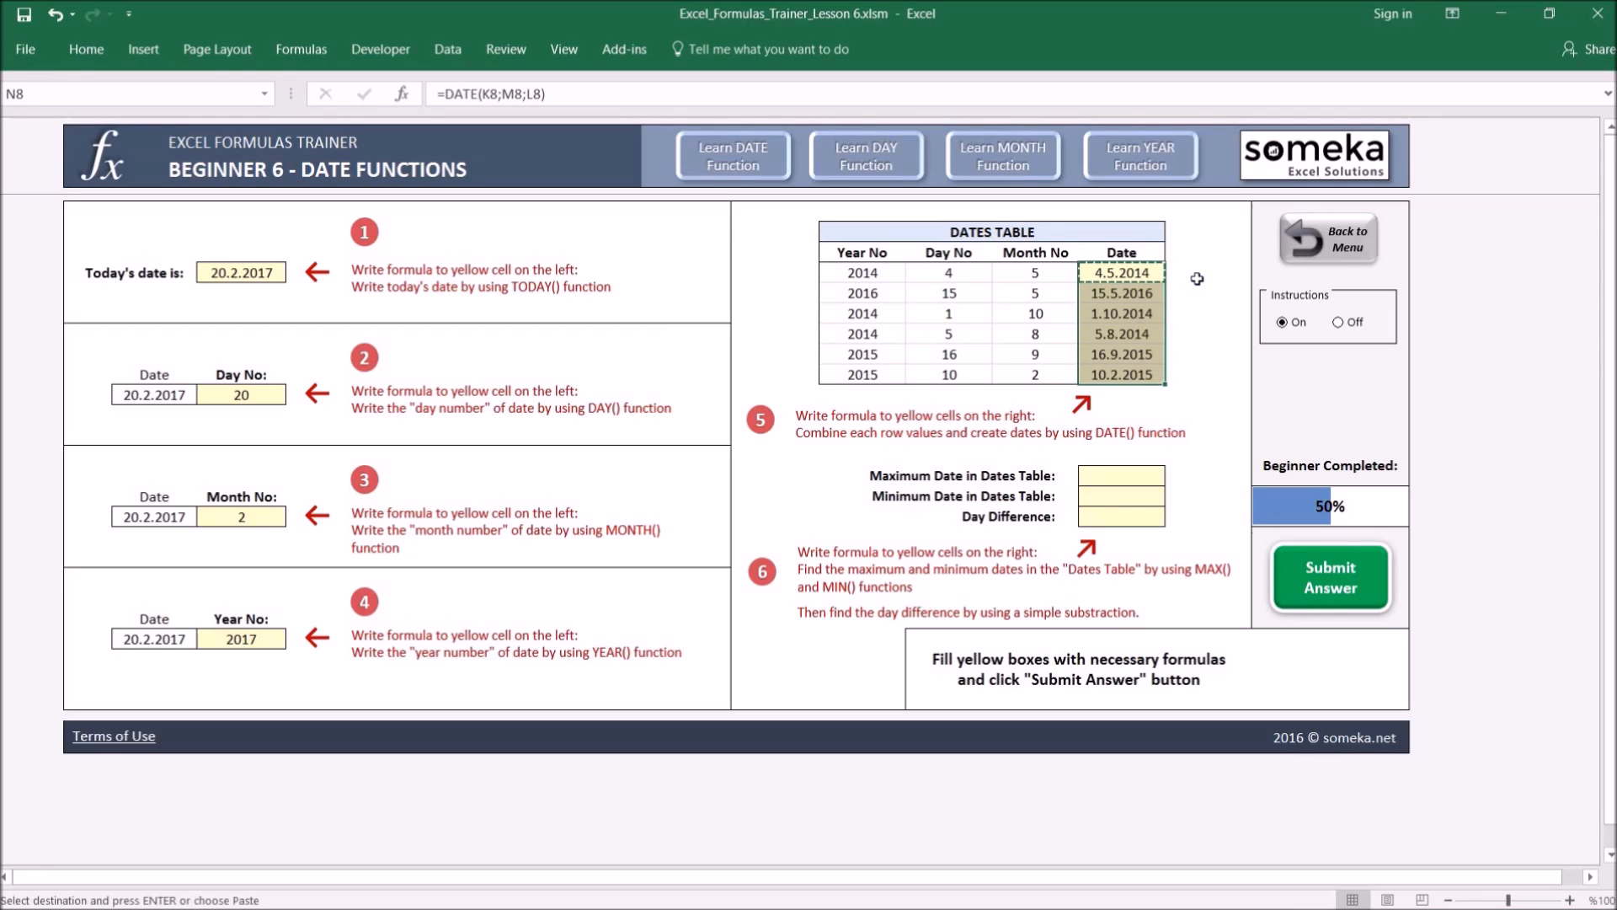
pyautogui.press('Escape')
pyautogui.click(1124, 329)
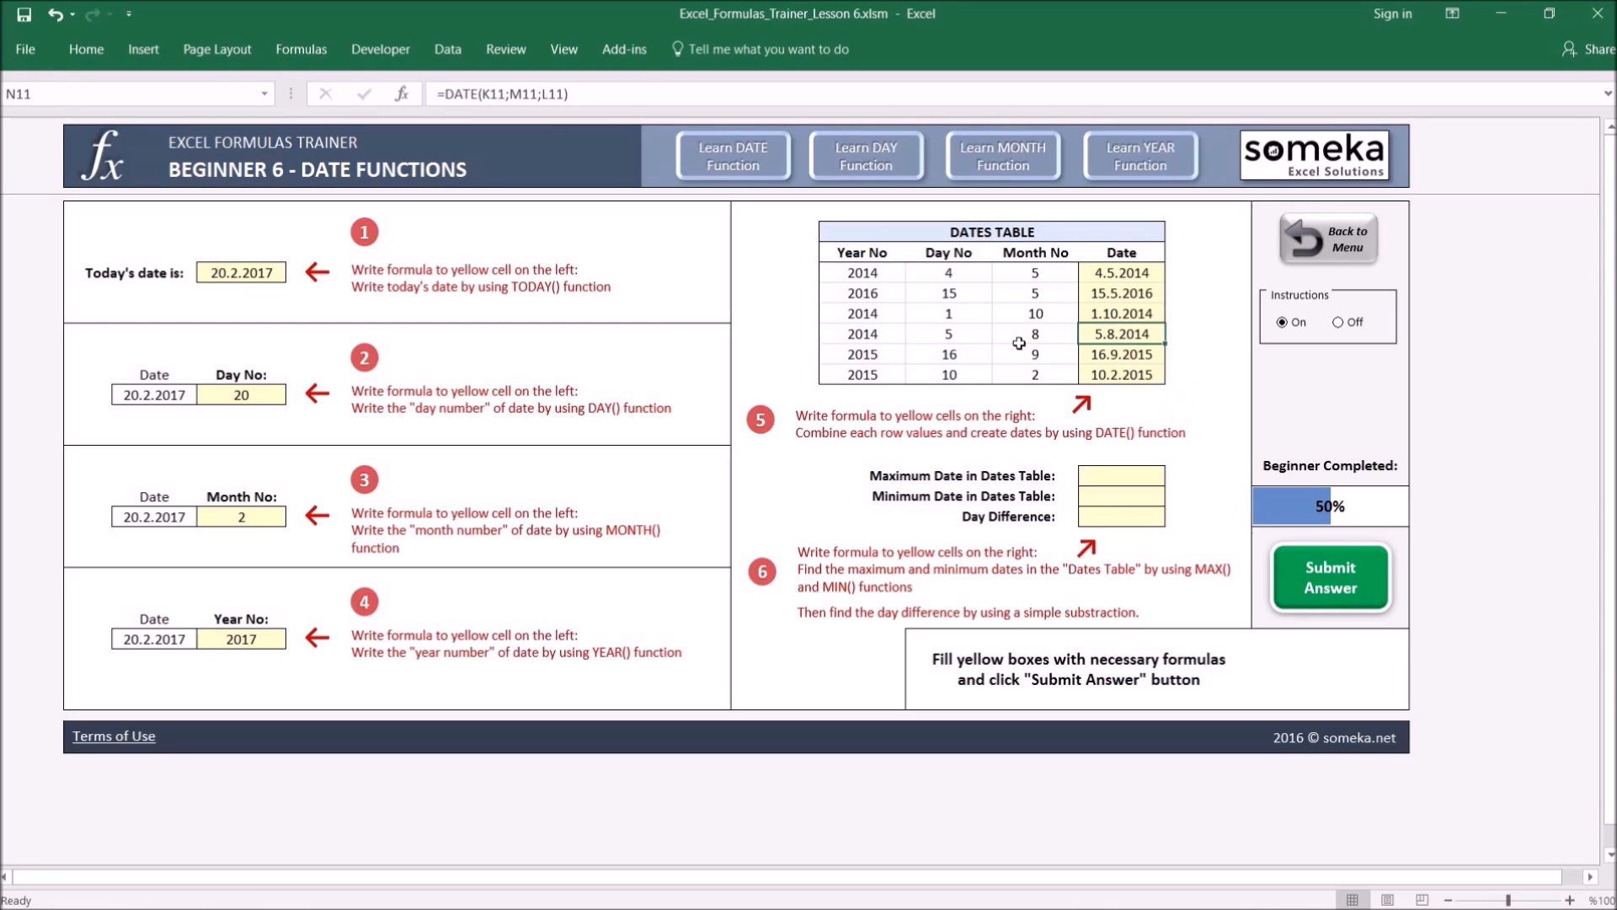
pyautogui.click(1211, 475)
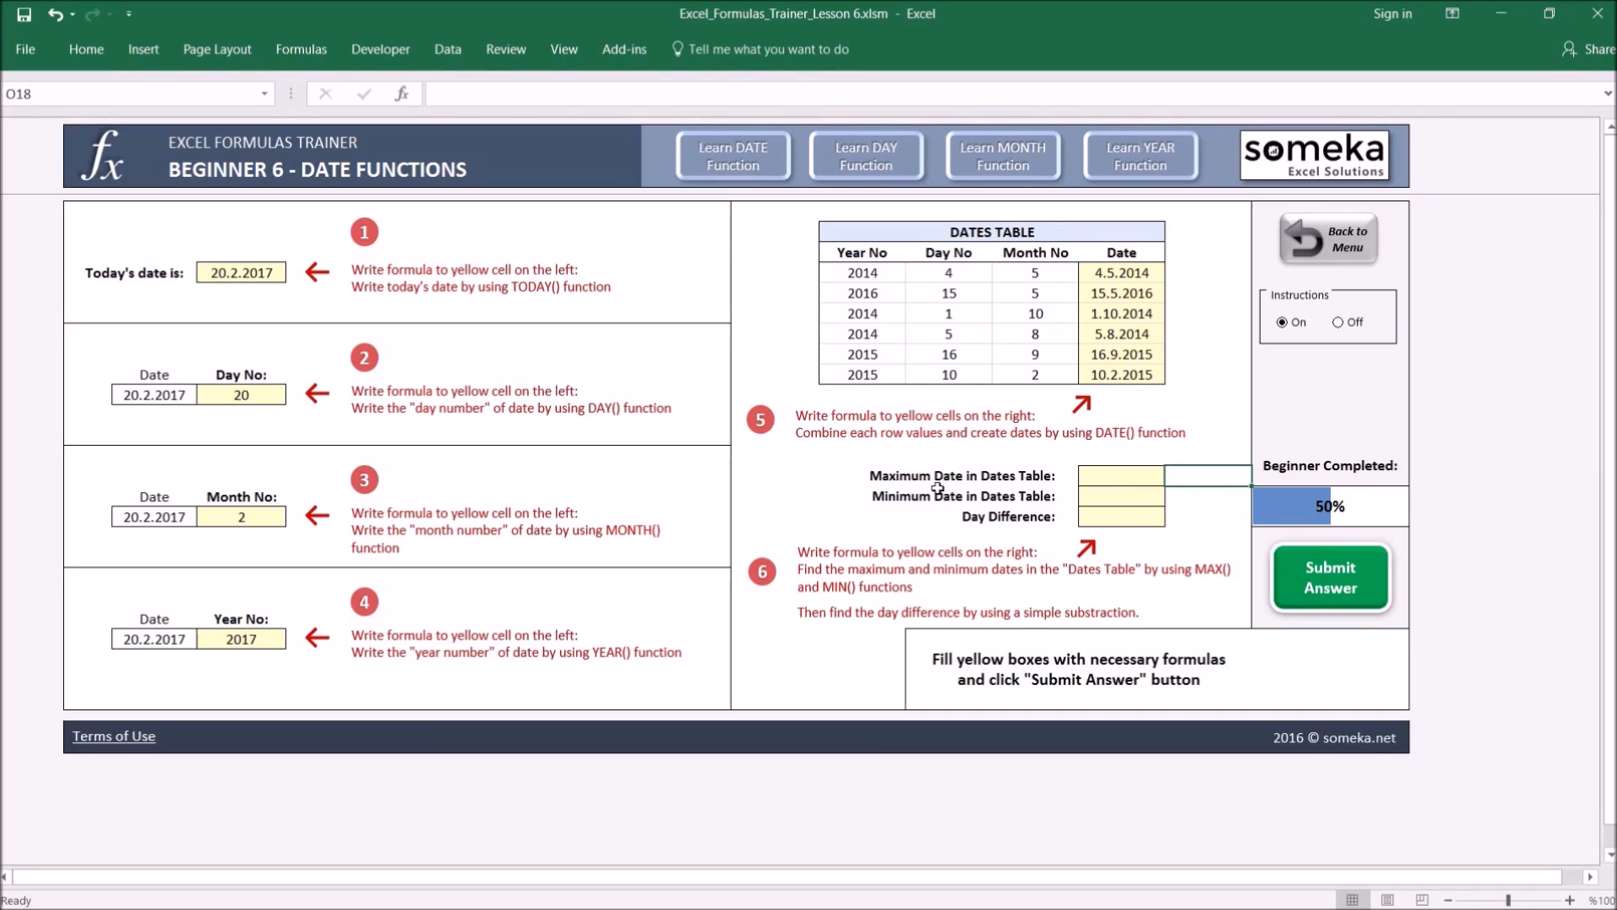
# Find the latest date of the Dates Table by entering =MAX(N8:N13) in the yellow Maximum Date cell
pyautogui.click(1120, 475)
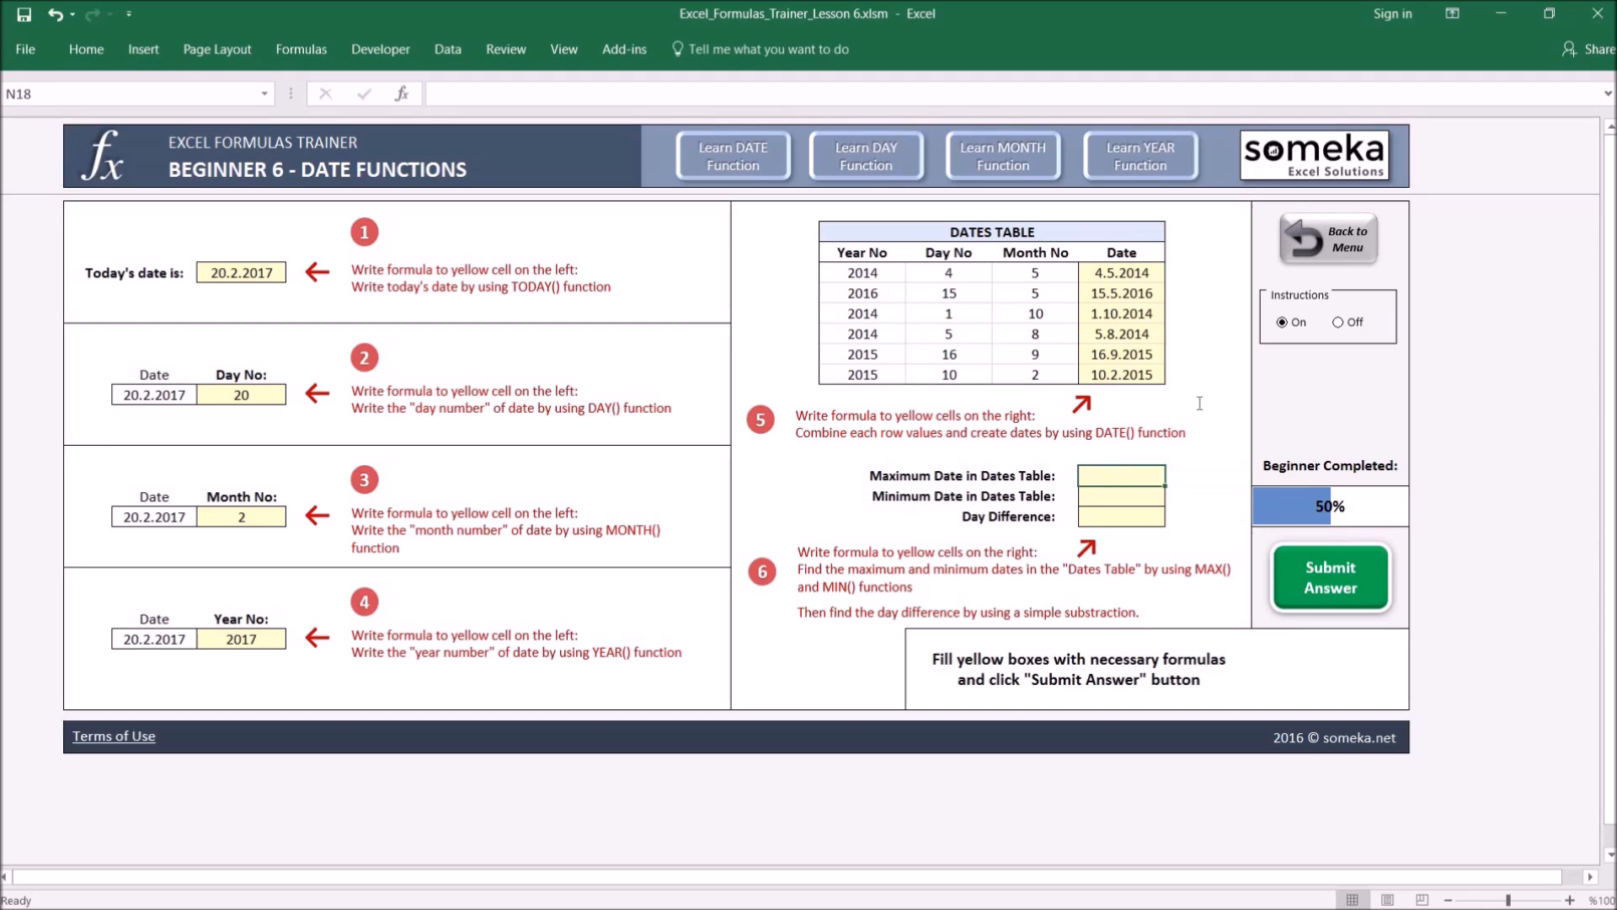
pyautogui.write('=max')
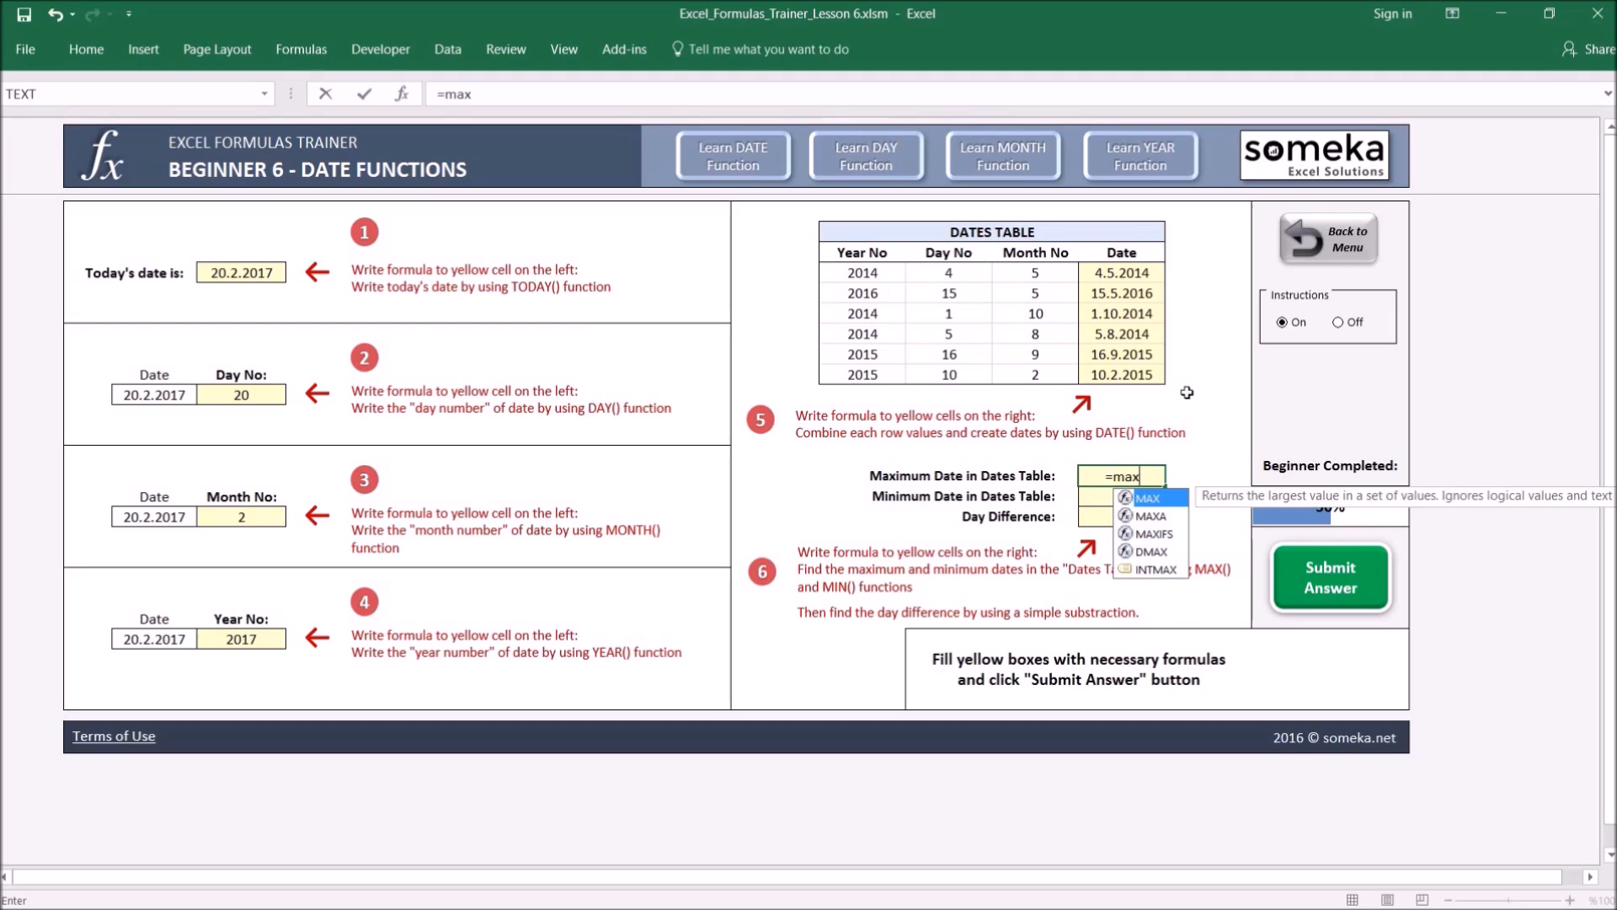
pyautogui.press('Tab')
pyautogui.moveTo(1138, 268); pyautogui.dragTo(1145, 375)
pyautogui.write(')')
pyautogui.press('Return')
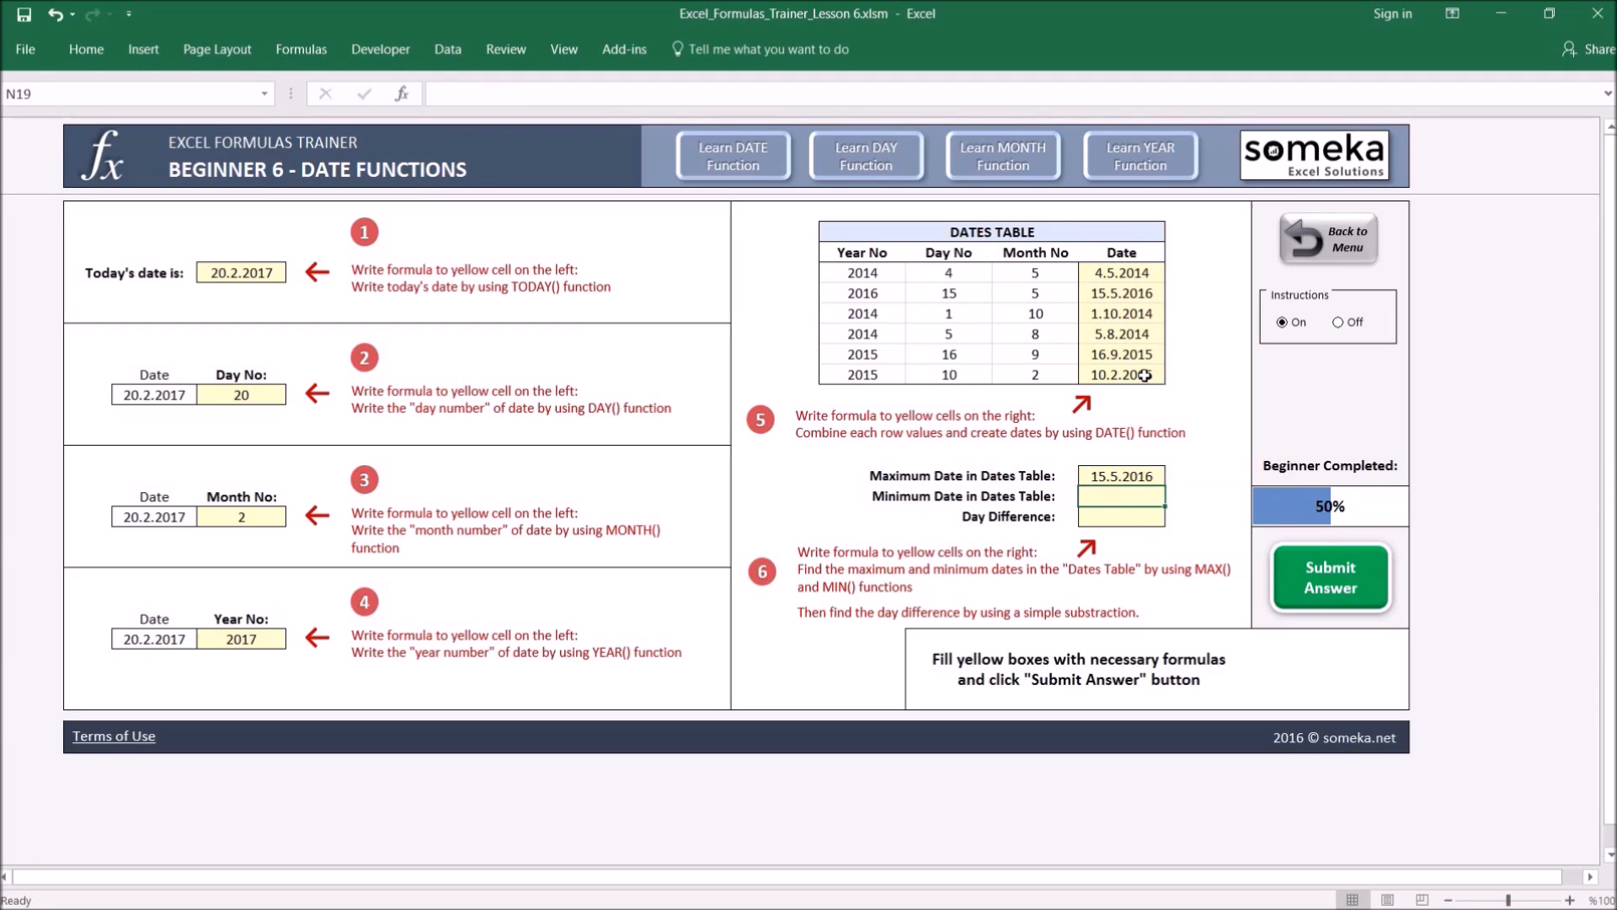
# Find the earliest date of the Dates Table by entering =MIN(N8:N13) in the yellow Minimum Date cell
pyautogui.write('=MIN(')
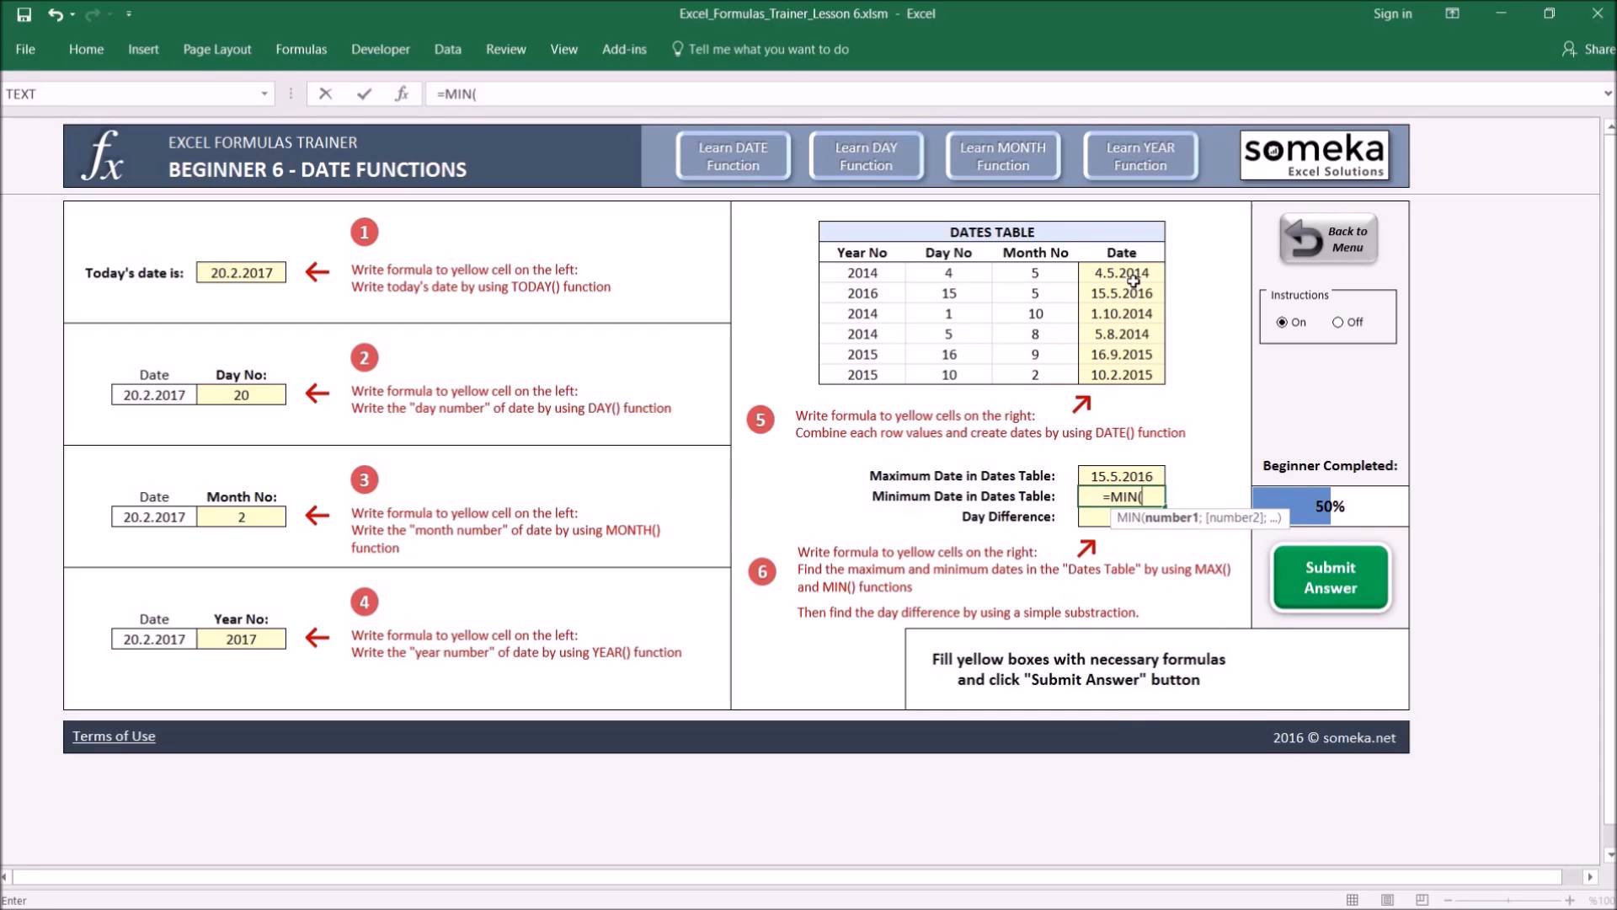
pyautogui.moveTo(1133, 272); pyautogui.dragTo(1134, 385)
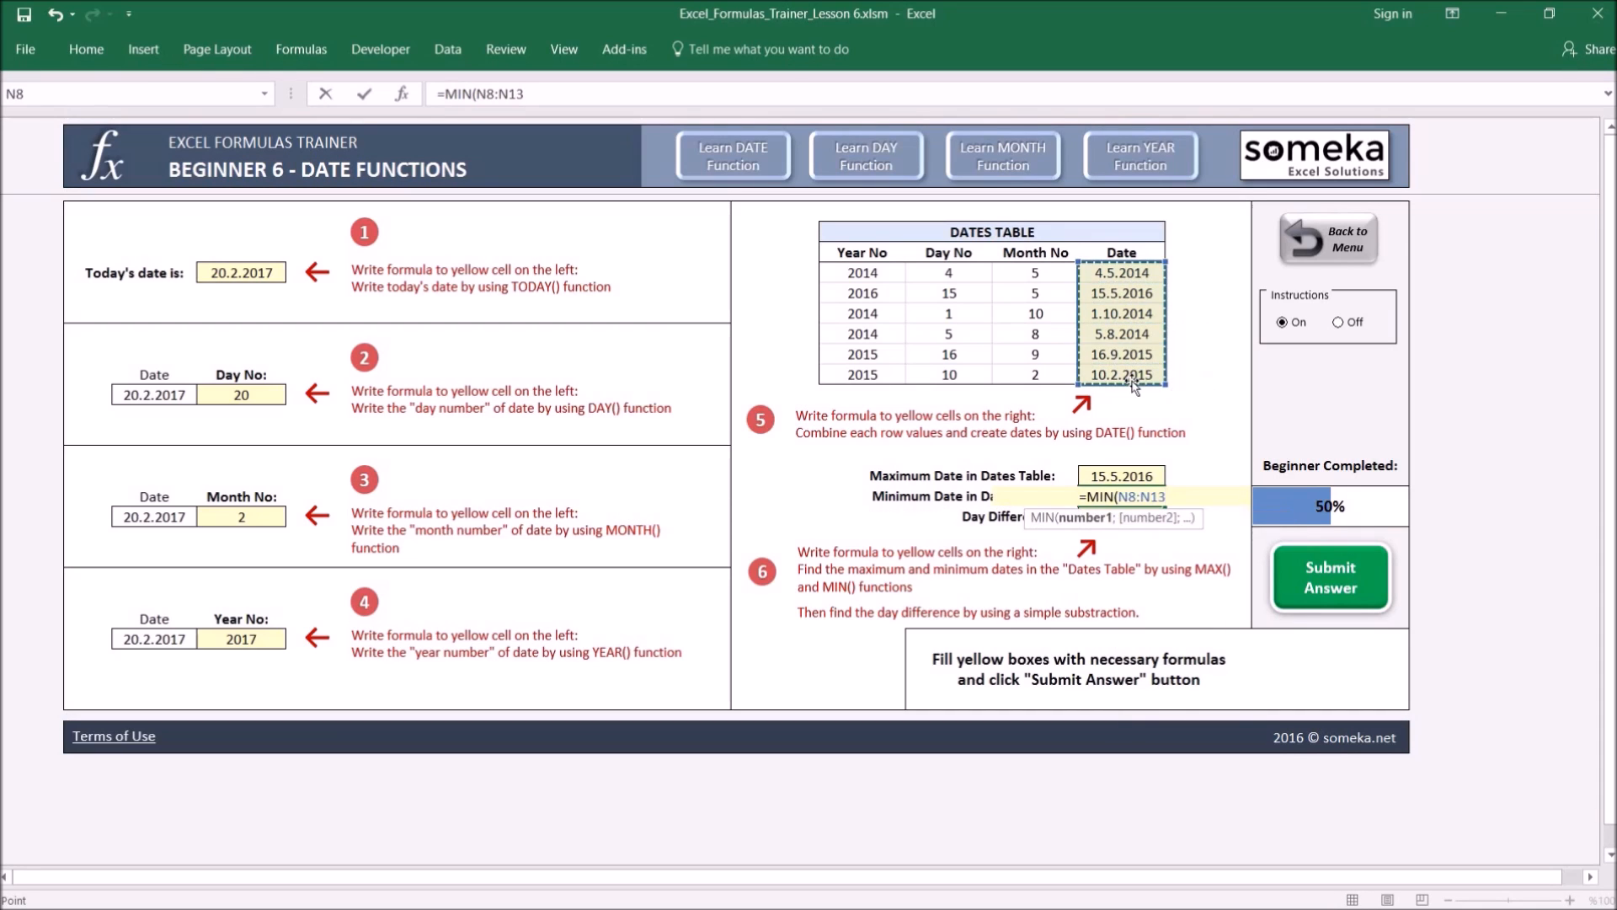
pyautogui.hotkey('ctrl', 'Return')
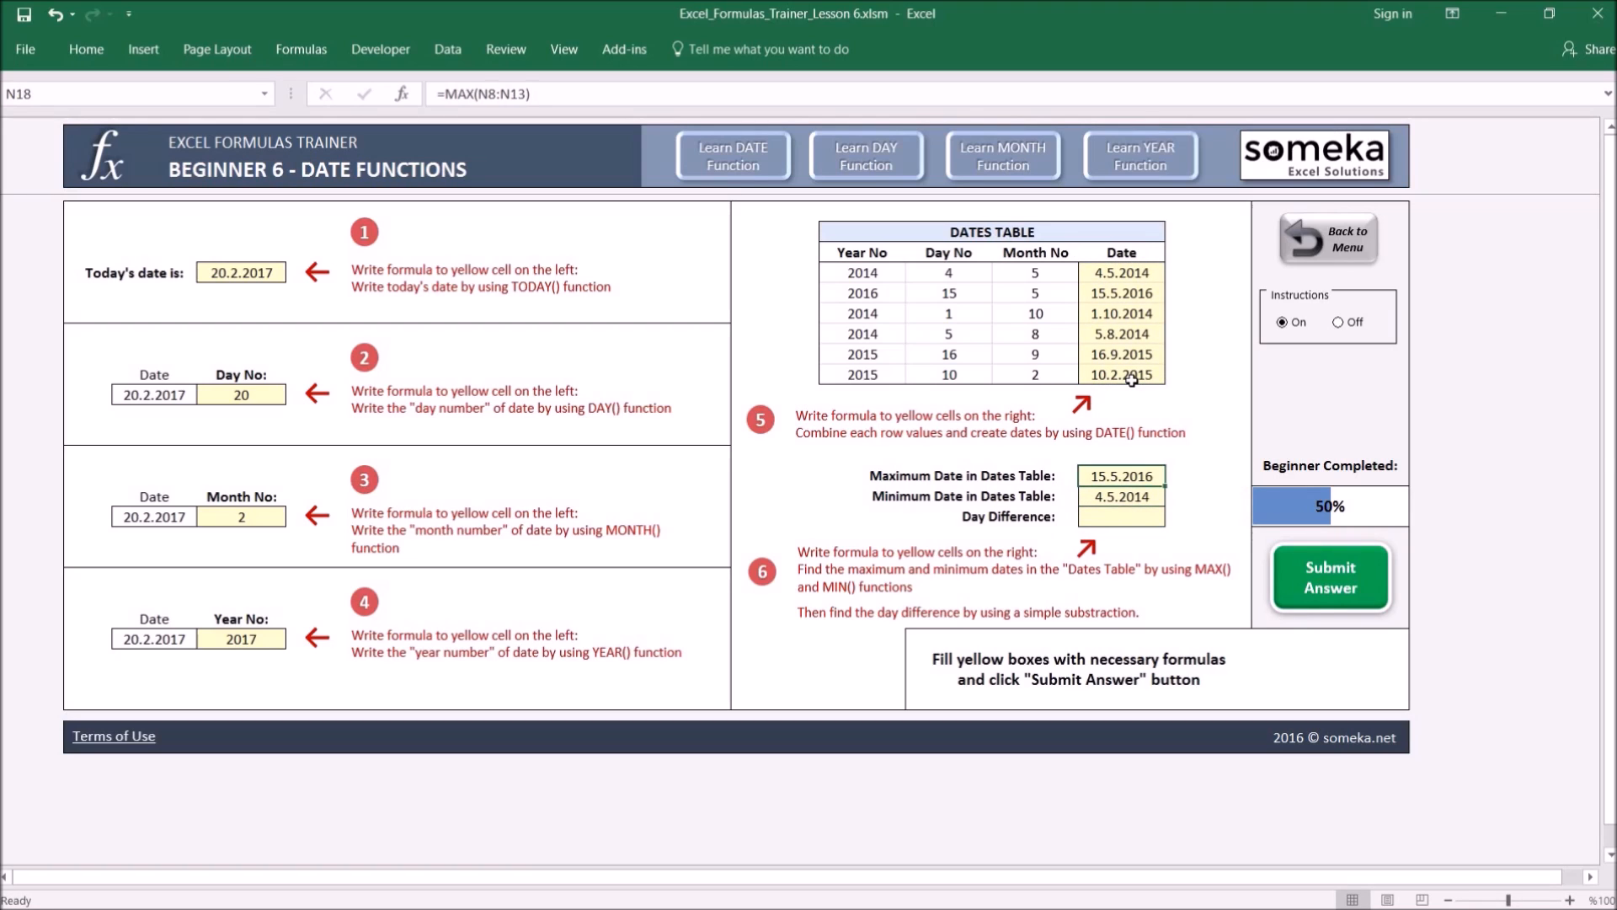
# Copy the maximum date and paste it as a plain value into the adjacent cell O18
pyautogui.click(1120, 520)
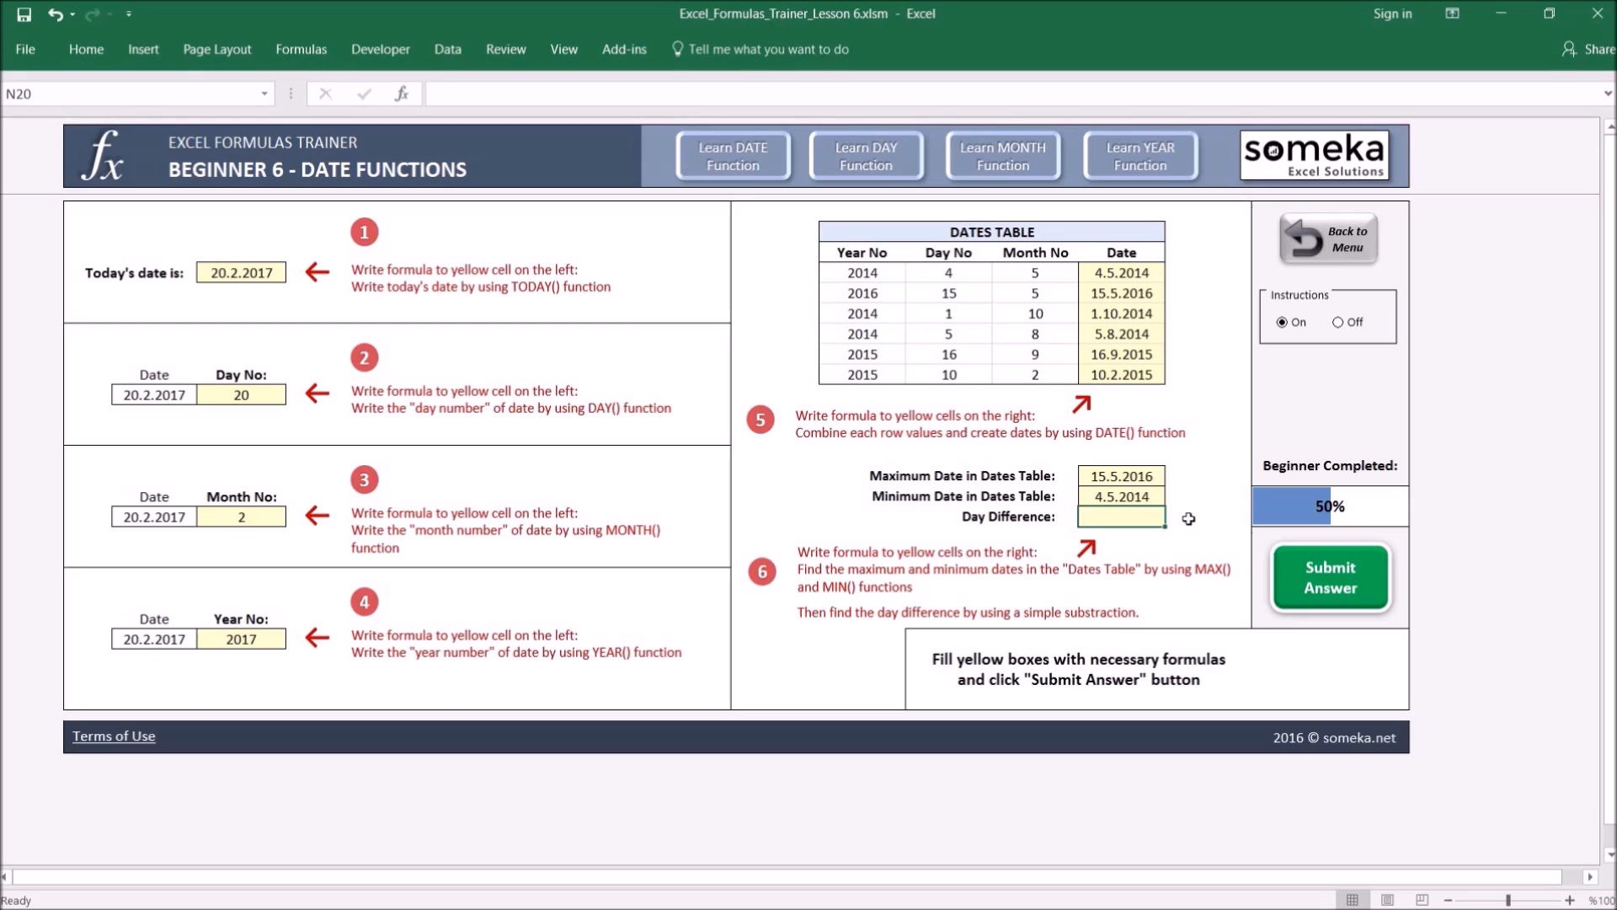
pyautogui.click(1153, 478)
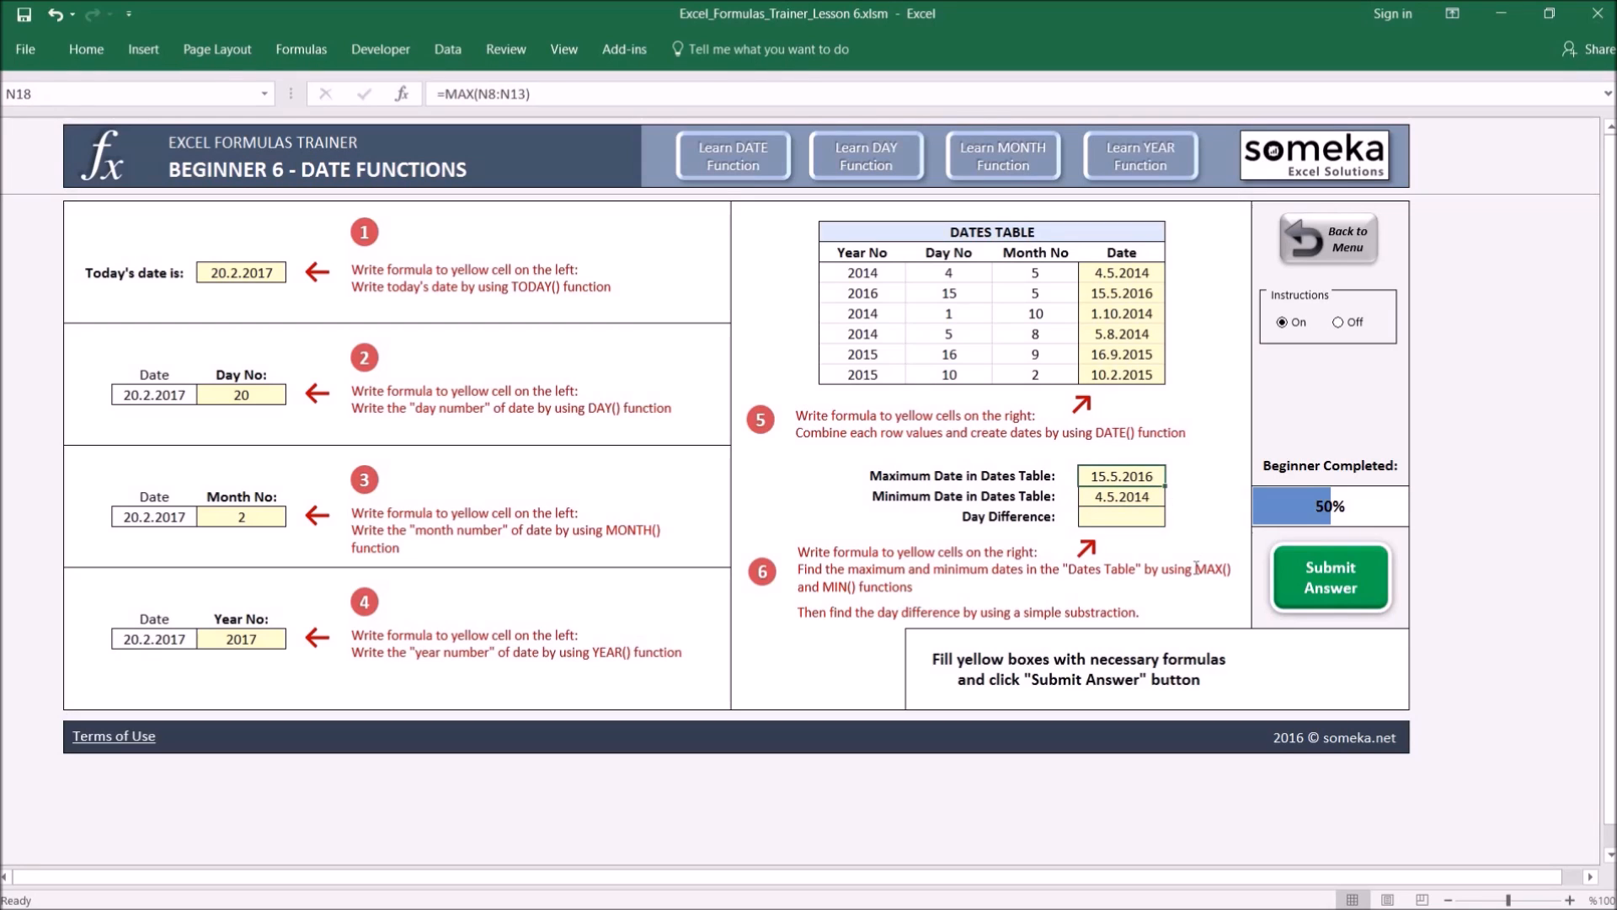
pyautogui.hotkey('ctrl', 'c')
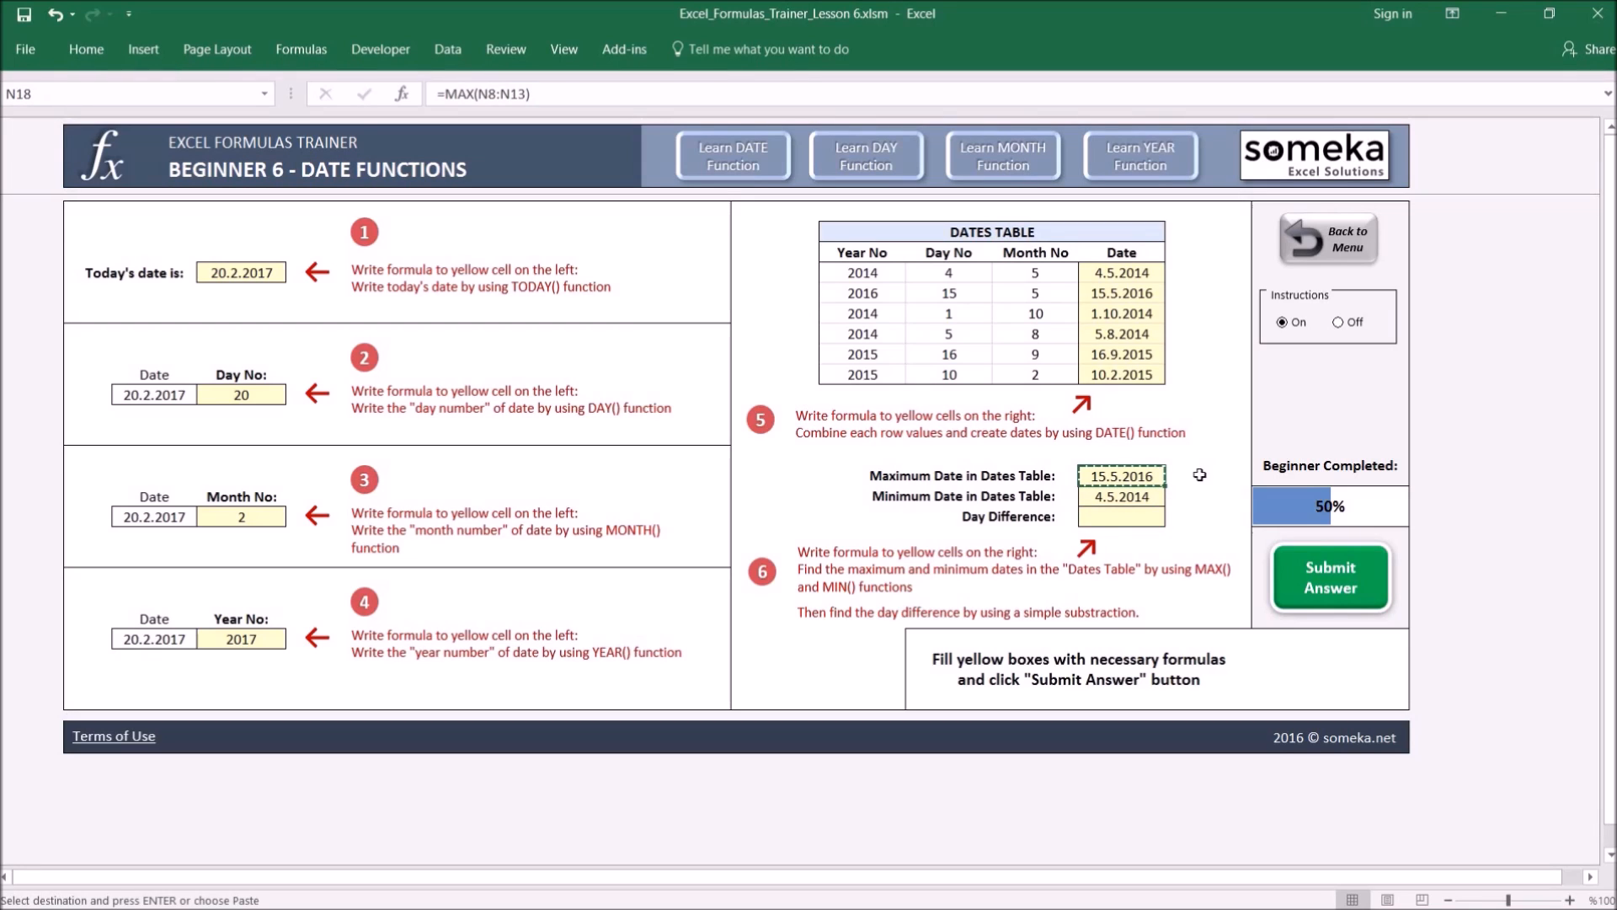
pyautogui.click(1200, 475)
pyautogui.hotkey('ctrl', 'alt', 'v')
pyautogui.press('v')
pyautogui.press('Return')
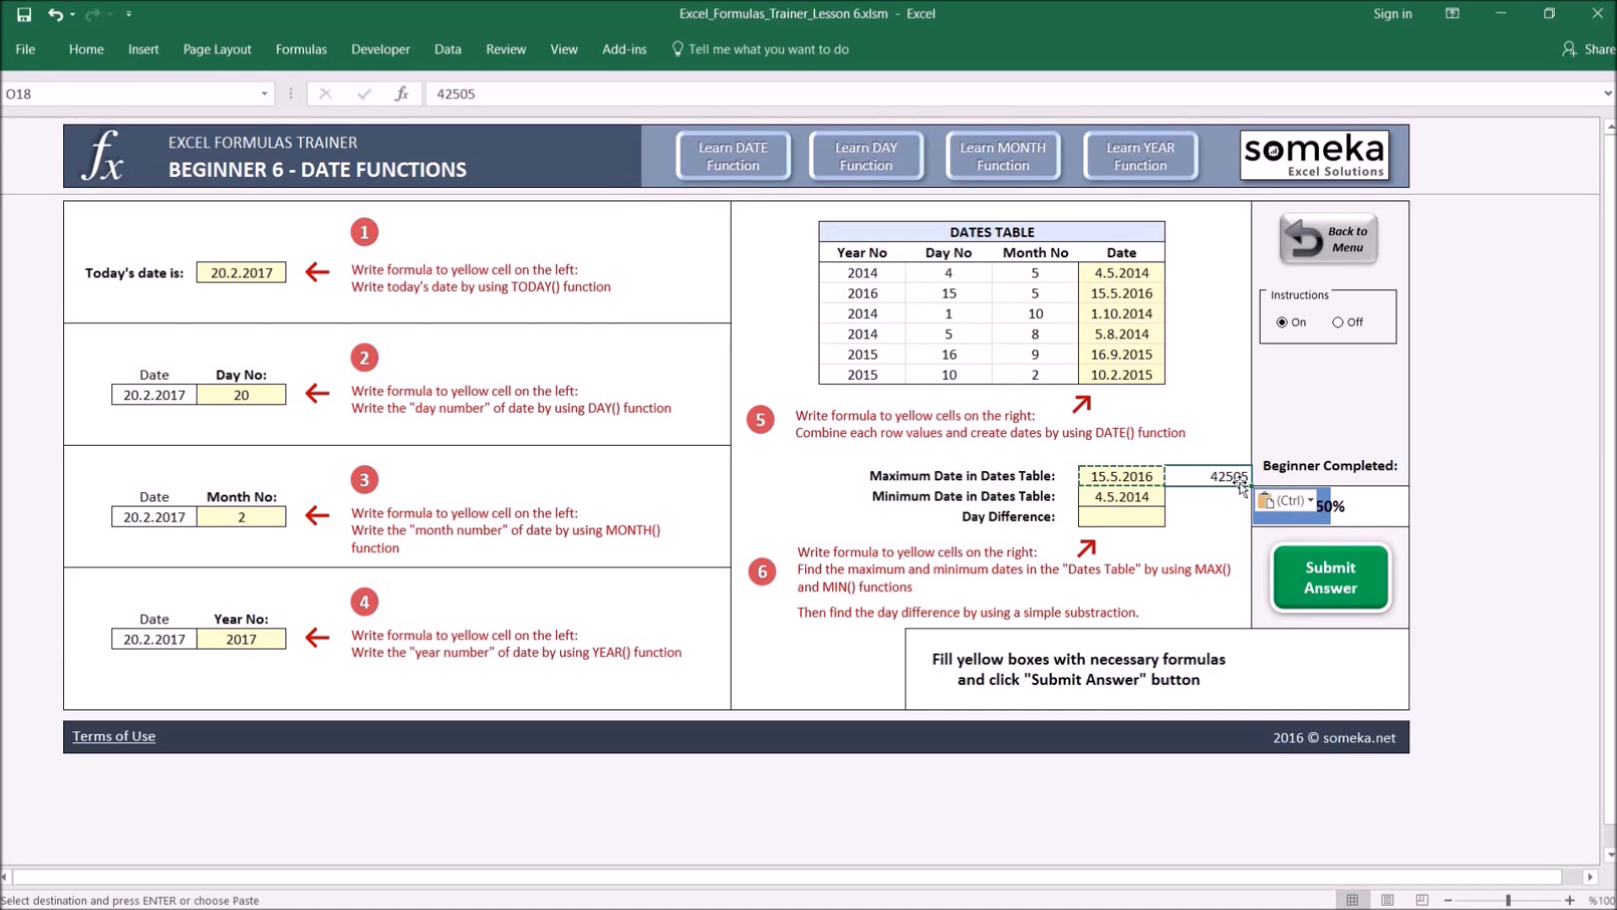
# Copy the minimum date and paste it as a plain value into the adjacent cell O19
pyautogui.press('Down')
pyautogui.press('Left')
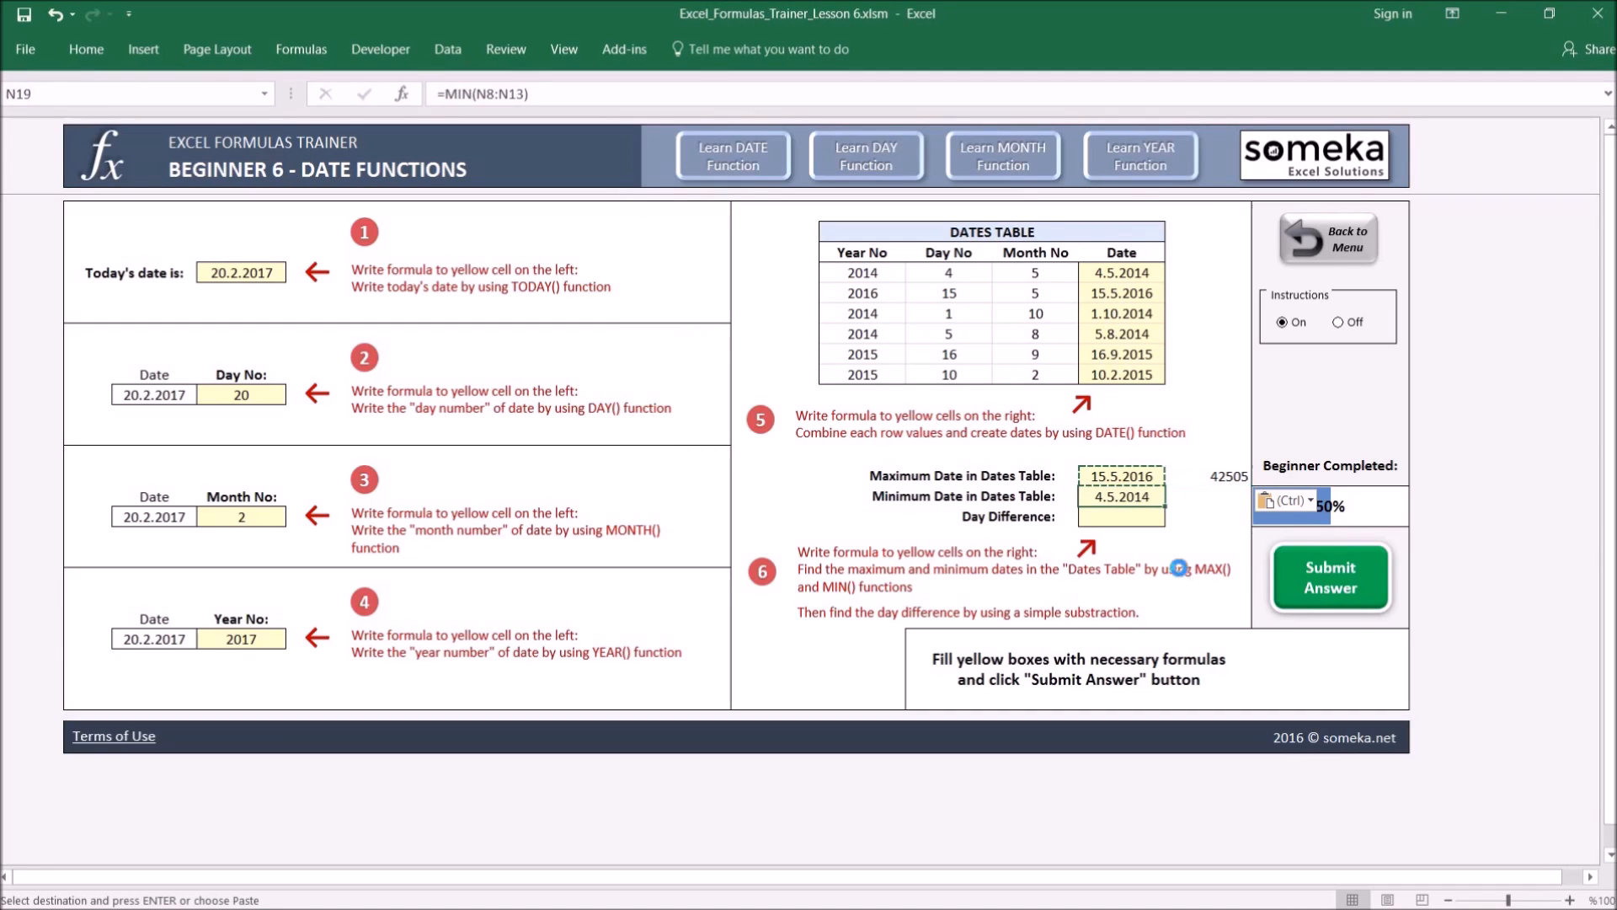
pyautogui.hotkey('ctrl', 'c')
pyautogui.click(1215, 497)
pyautogui.hotkey('ctrl', 'alt', 'v')
pyautogui.press('v')
pyautogui.press('Return')
pyautogui.press('Down')
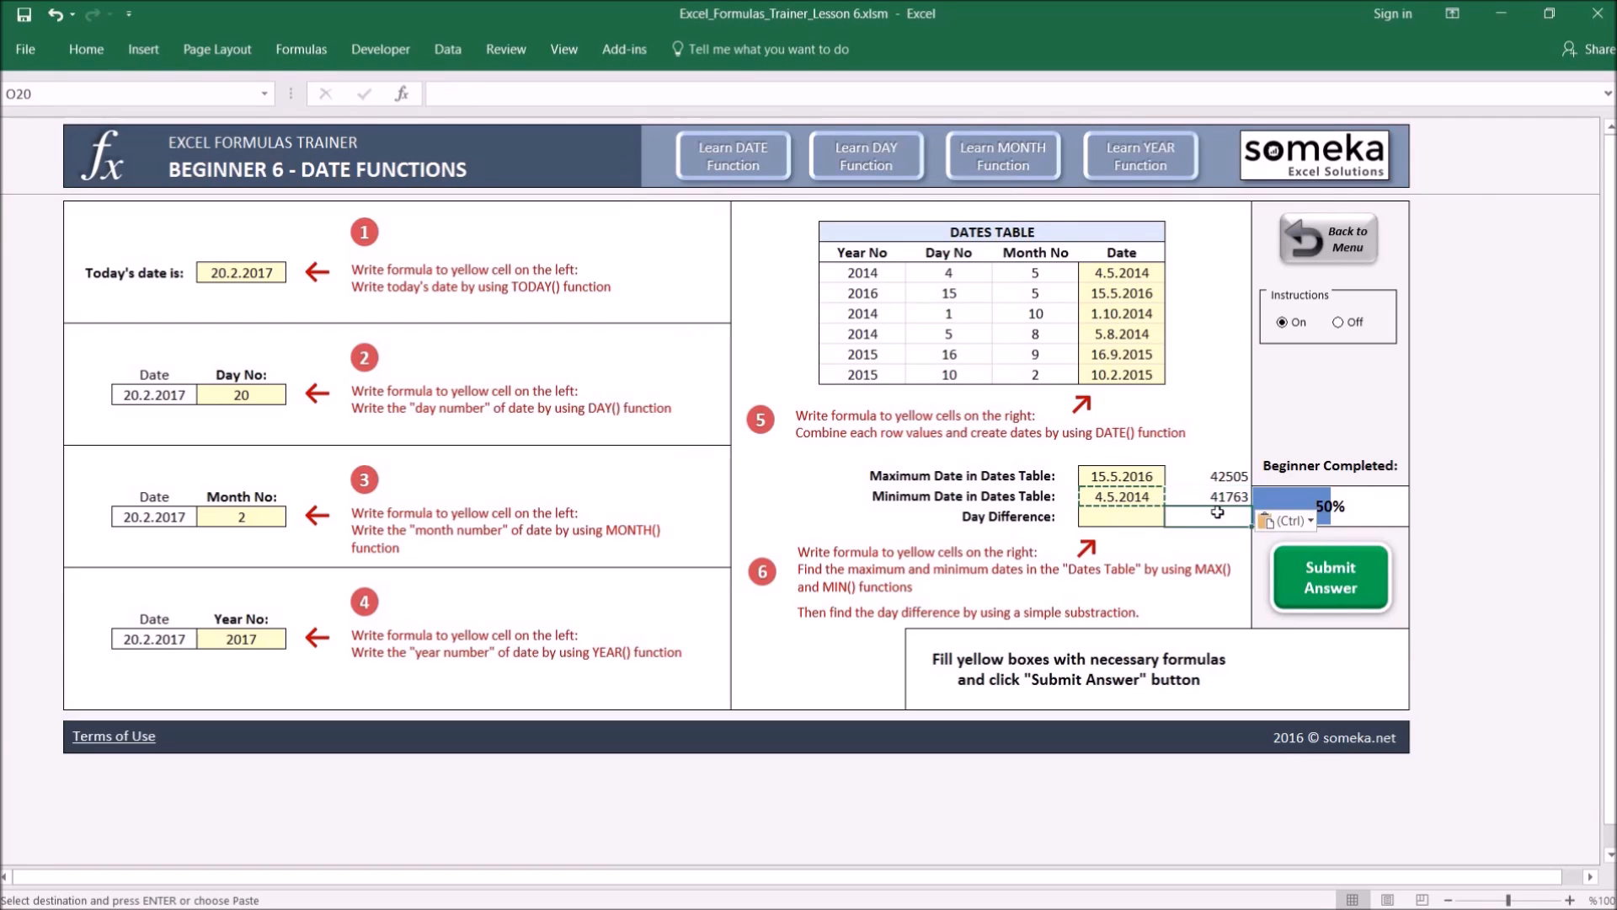
pyautogui.press('Escape')
# Subtract the minimum date from the maximum date by entering =N18-N19 in the yellow Day Difference cell
pyautogui.press('Left')
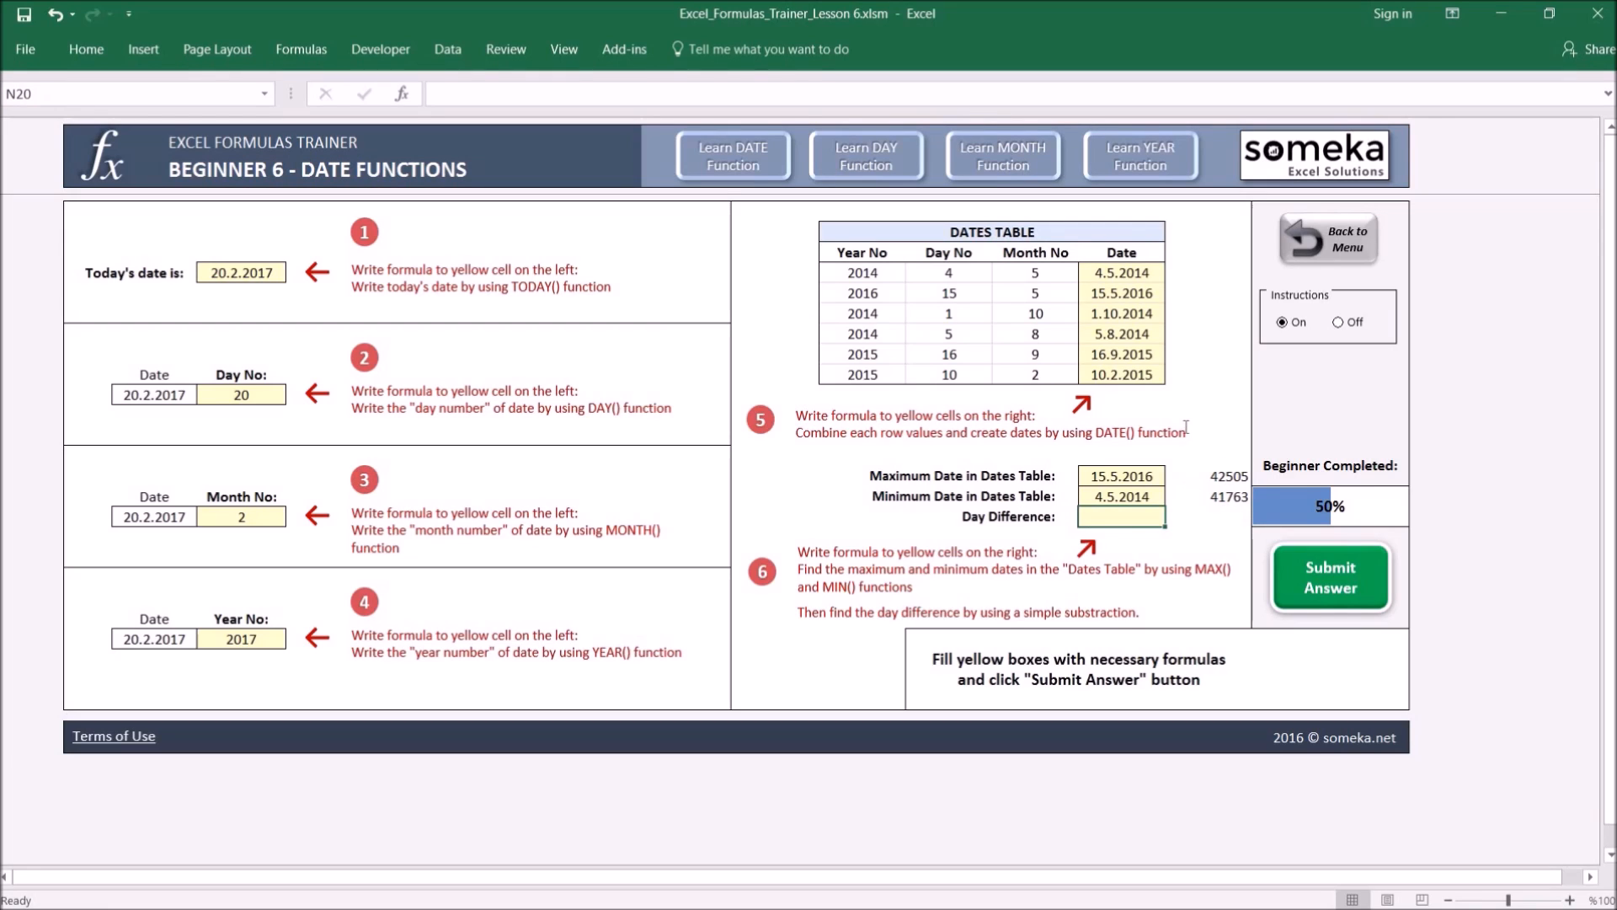
pyautogui.write('=')
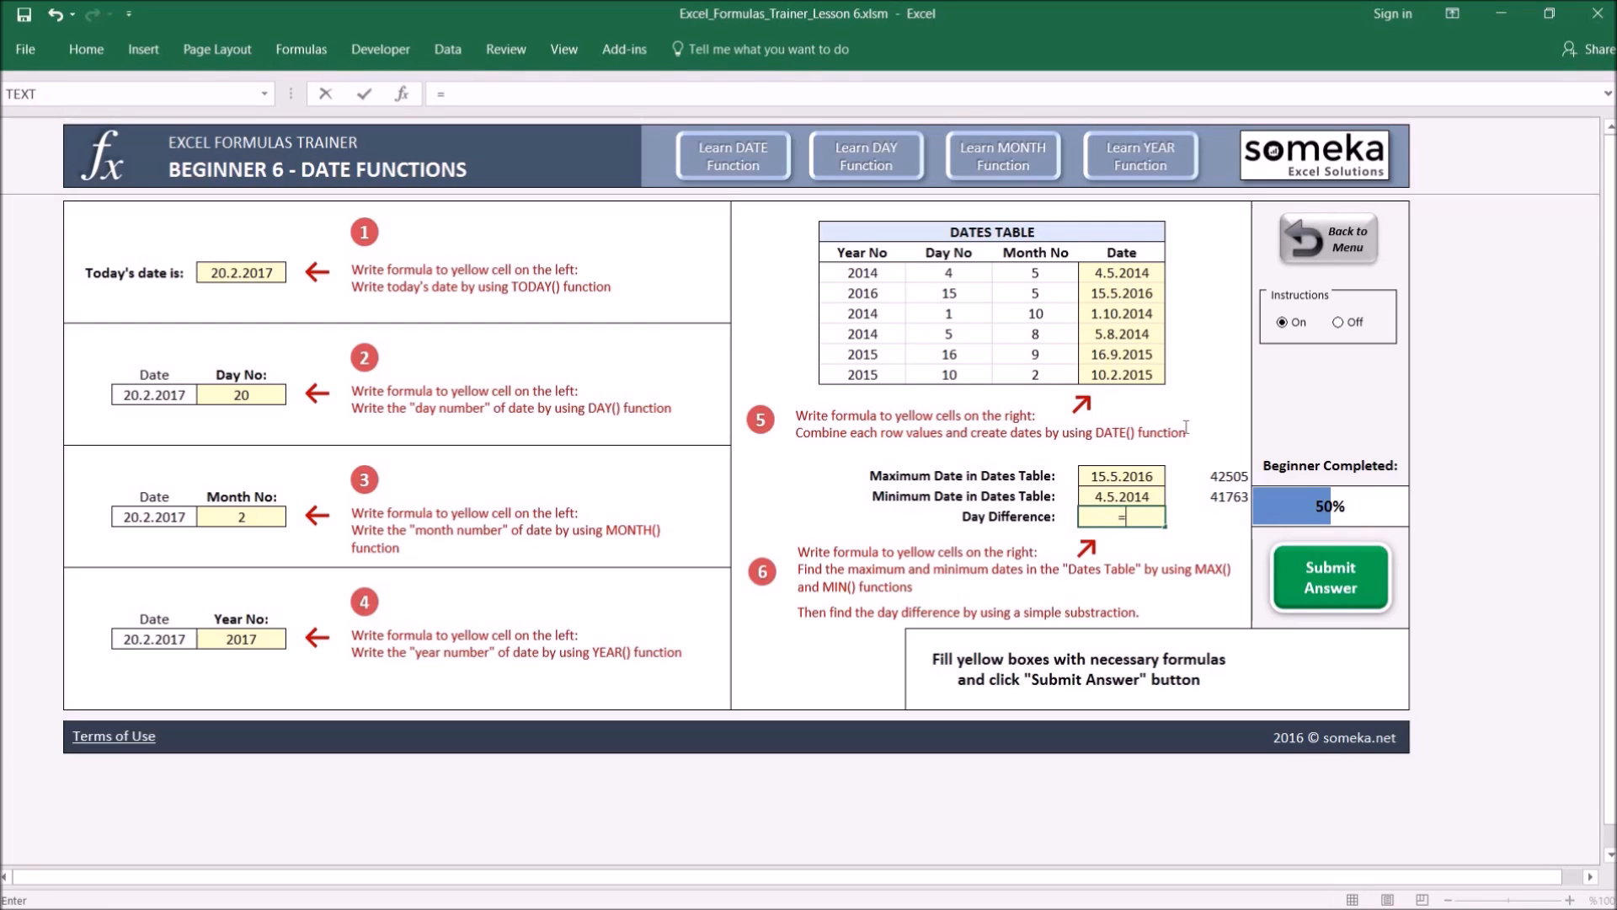
pyautogui.click(1135, 474)
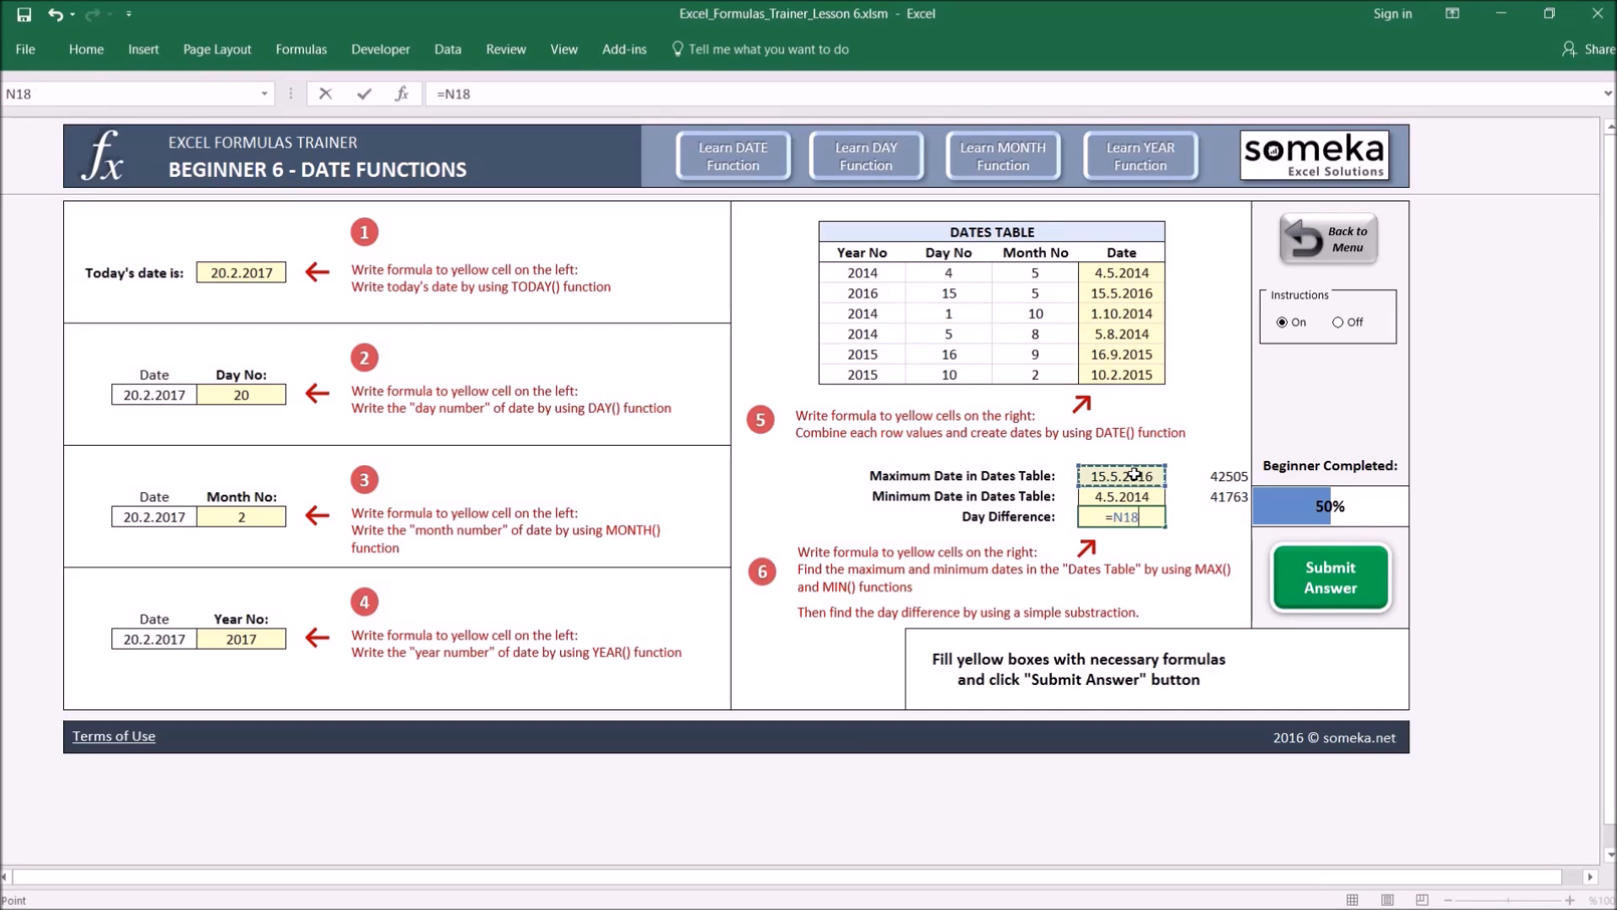
pyautogui.write('-')
pyautogui.click(1137, 497)
pyautogui.hotkey('ctrl', 'Return')
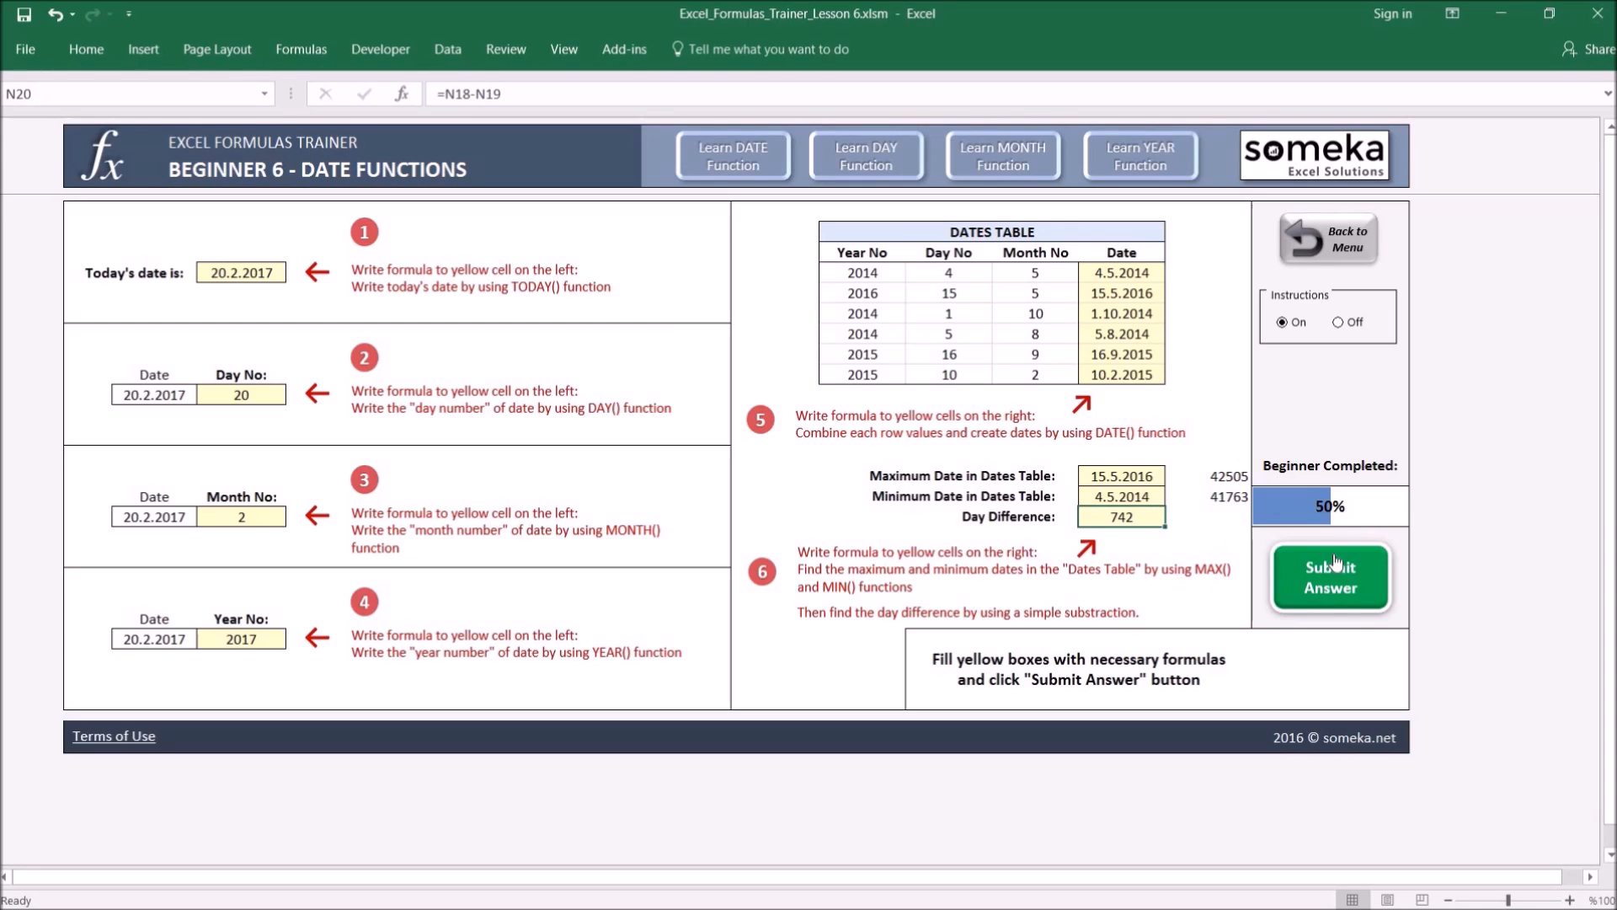
# Submit the date functions answers and open the 7. LEN section from the trainer's dashboard
pyautogui.click(1343, 583)
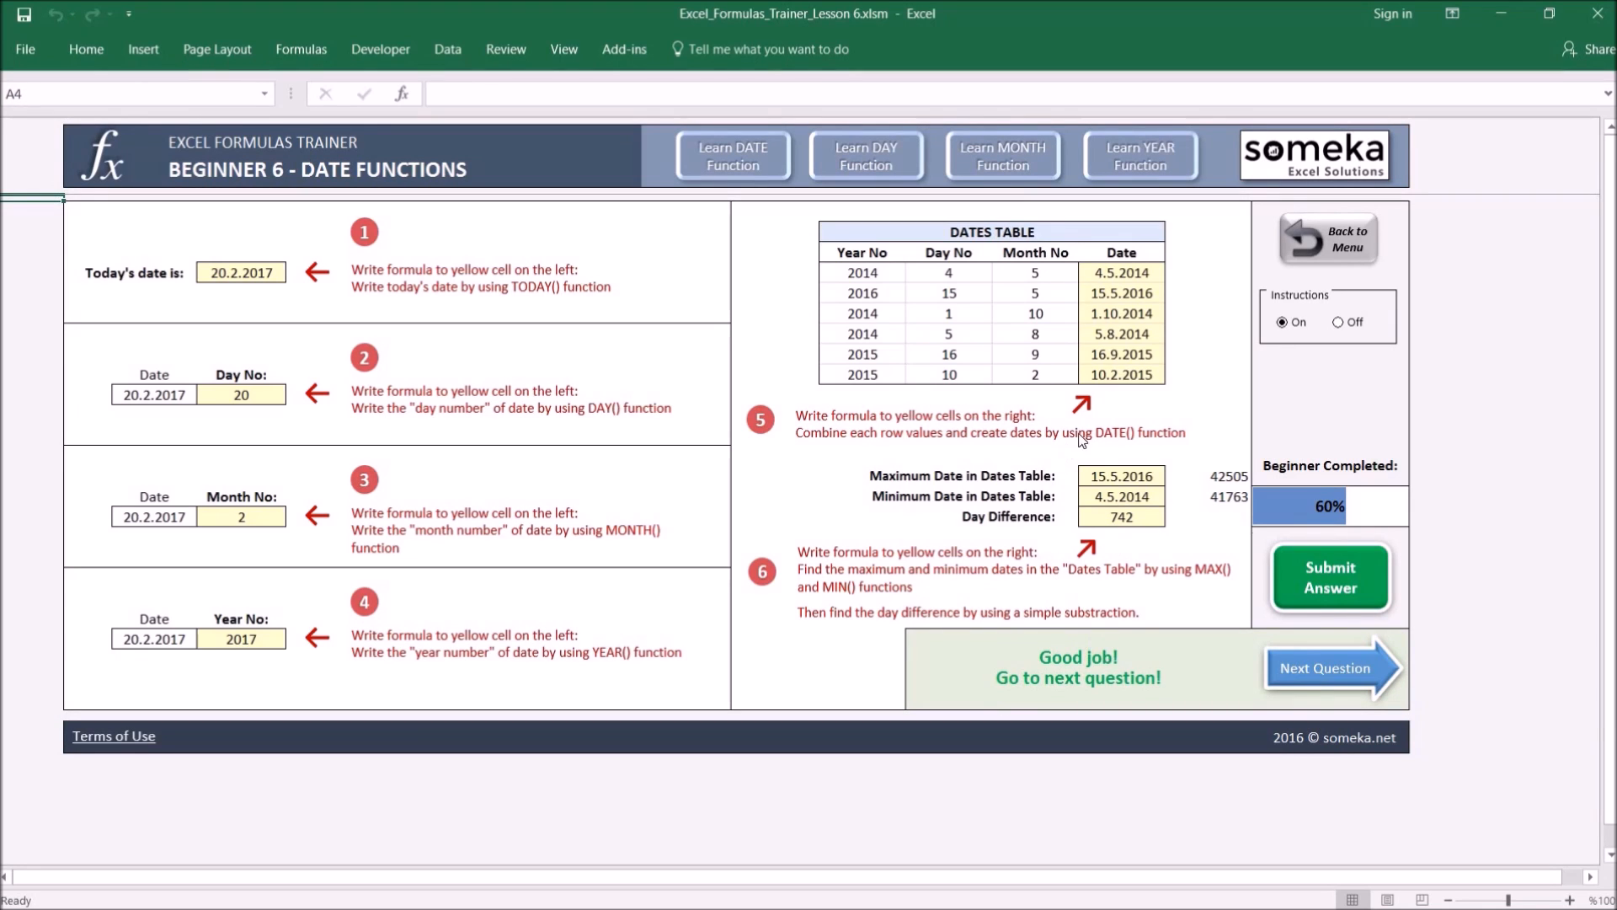
pyautogui.click(1346, 237)
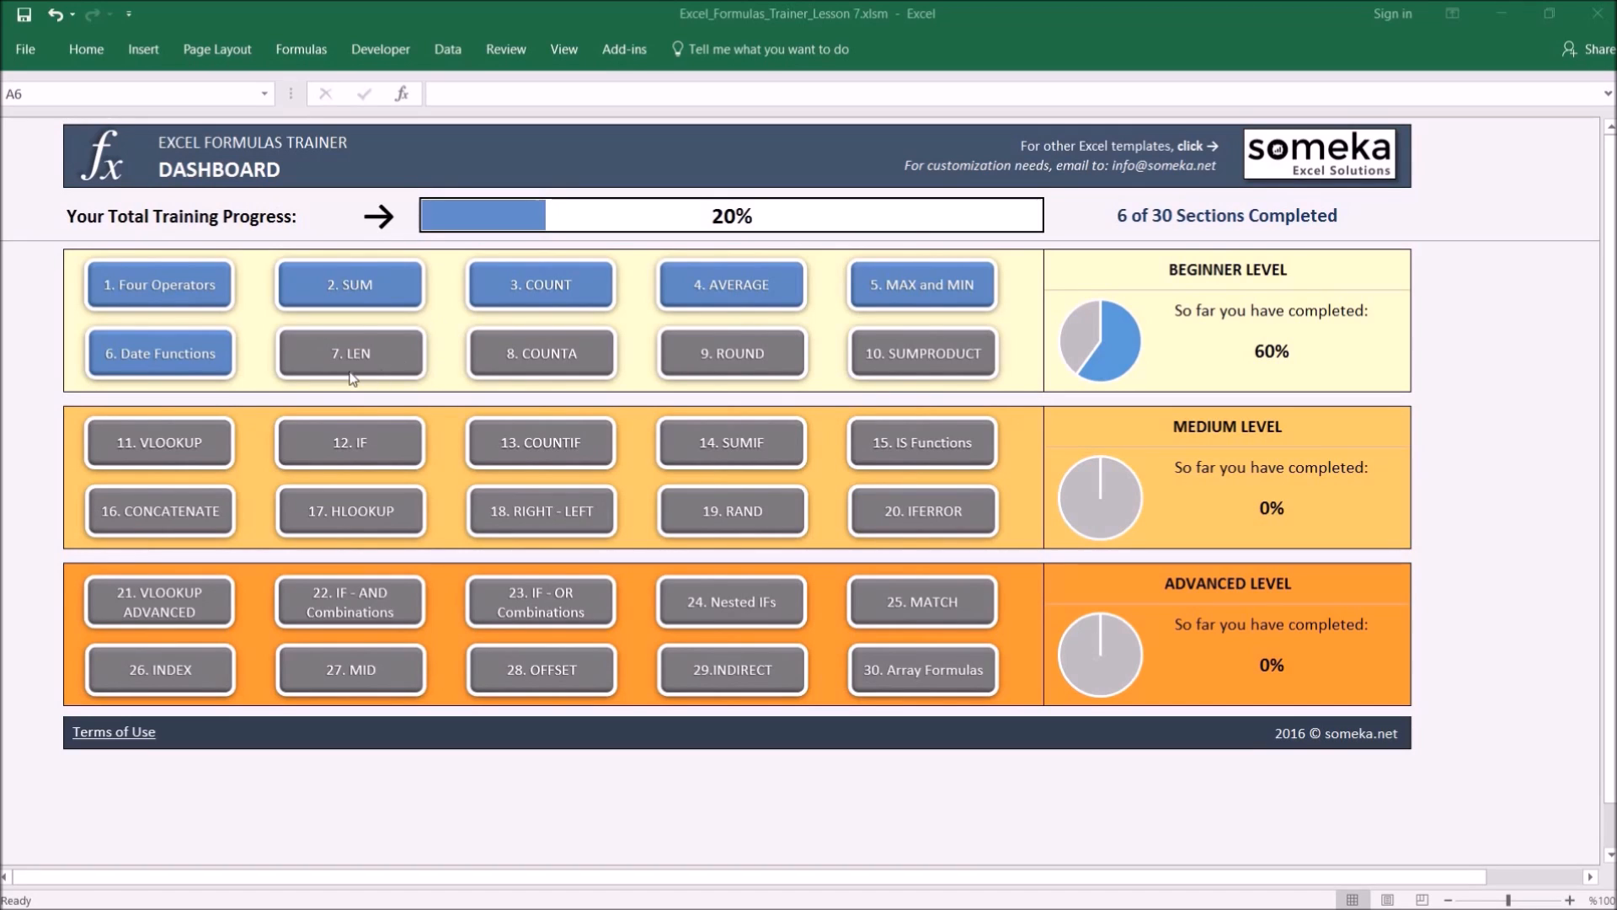
pyautogui.click(375, 353)
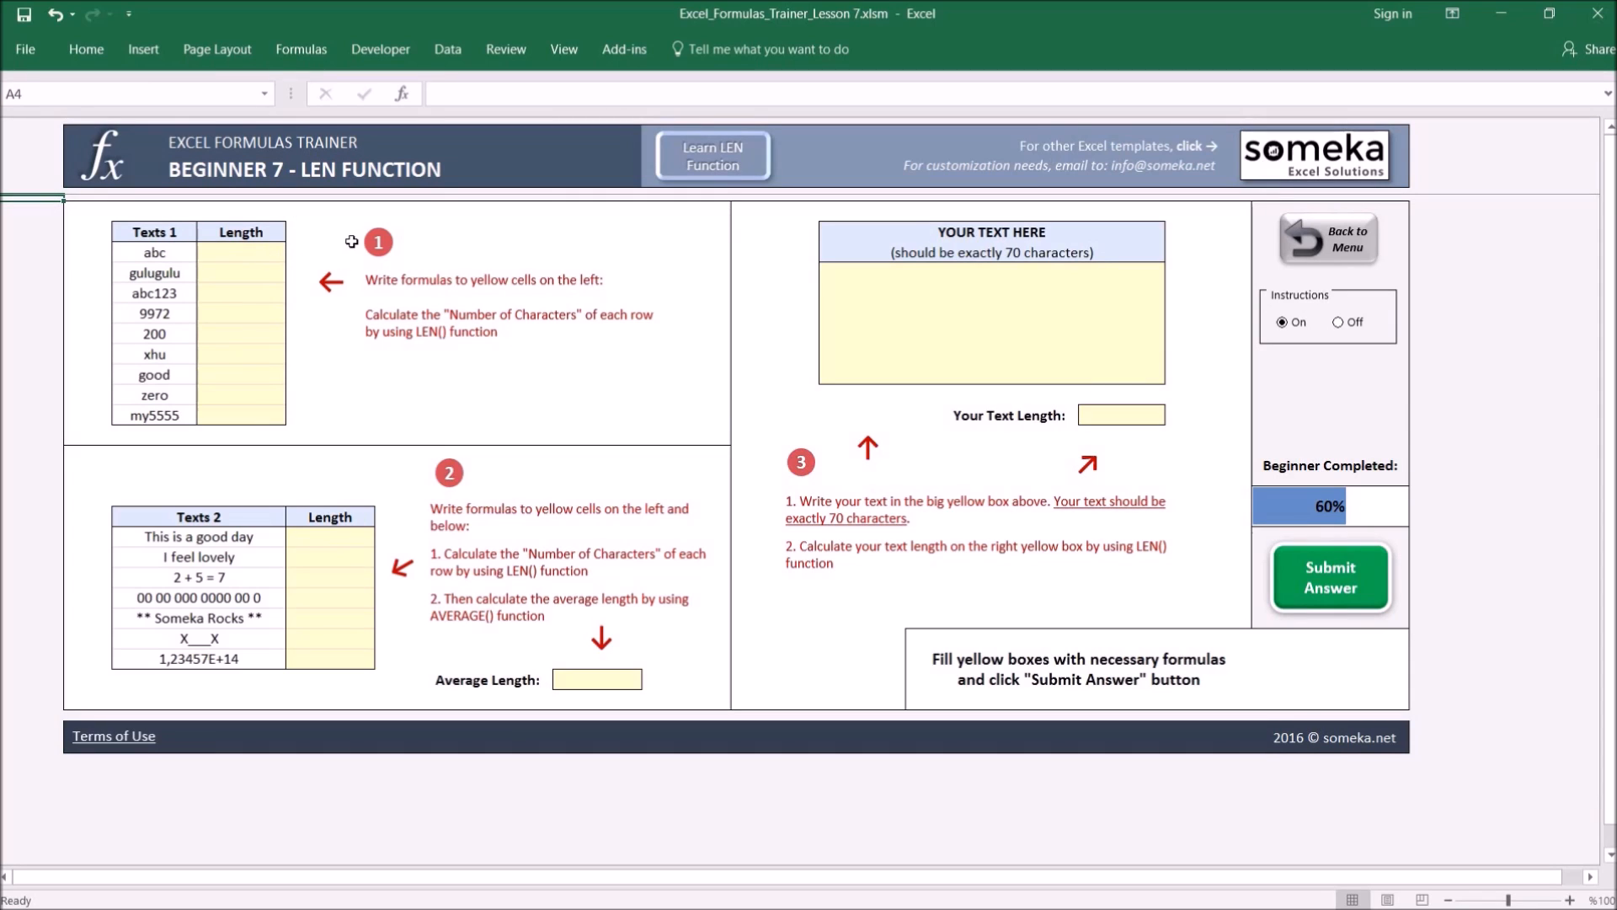
# Calculate the length of "abc" by entering =LEN(C7) in the first yellow Length cell of Texts 1
pyautogui.click(243, 254)
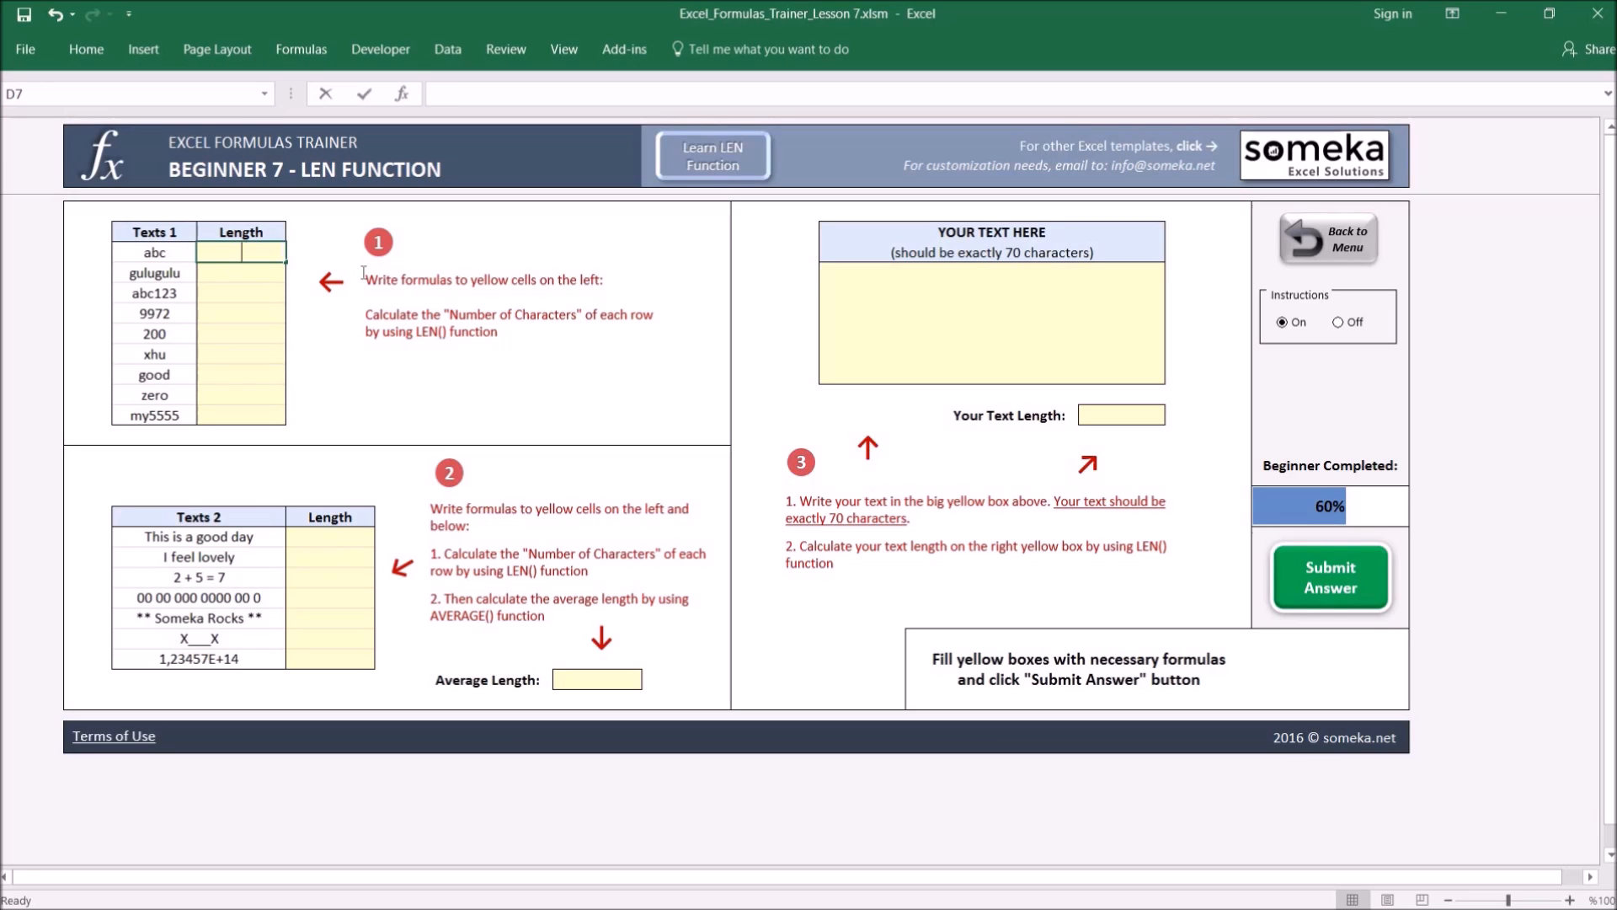
pyautogui.write('=LEN(')
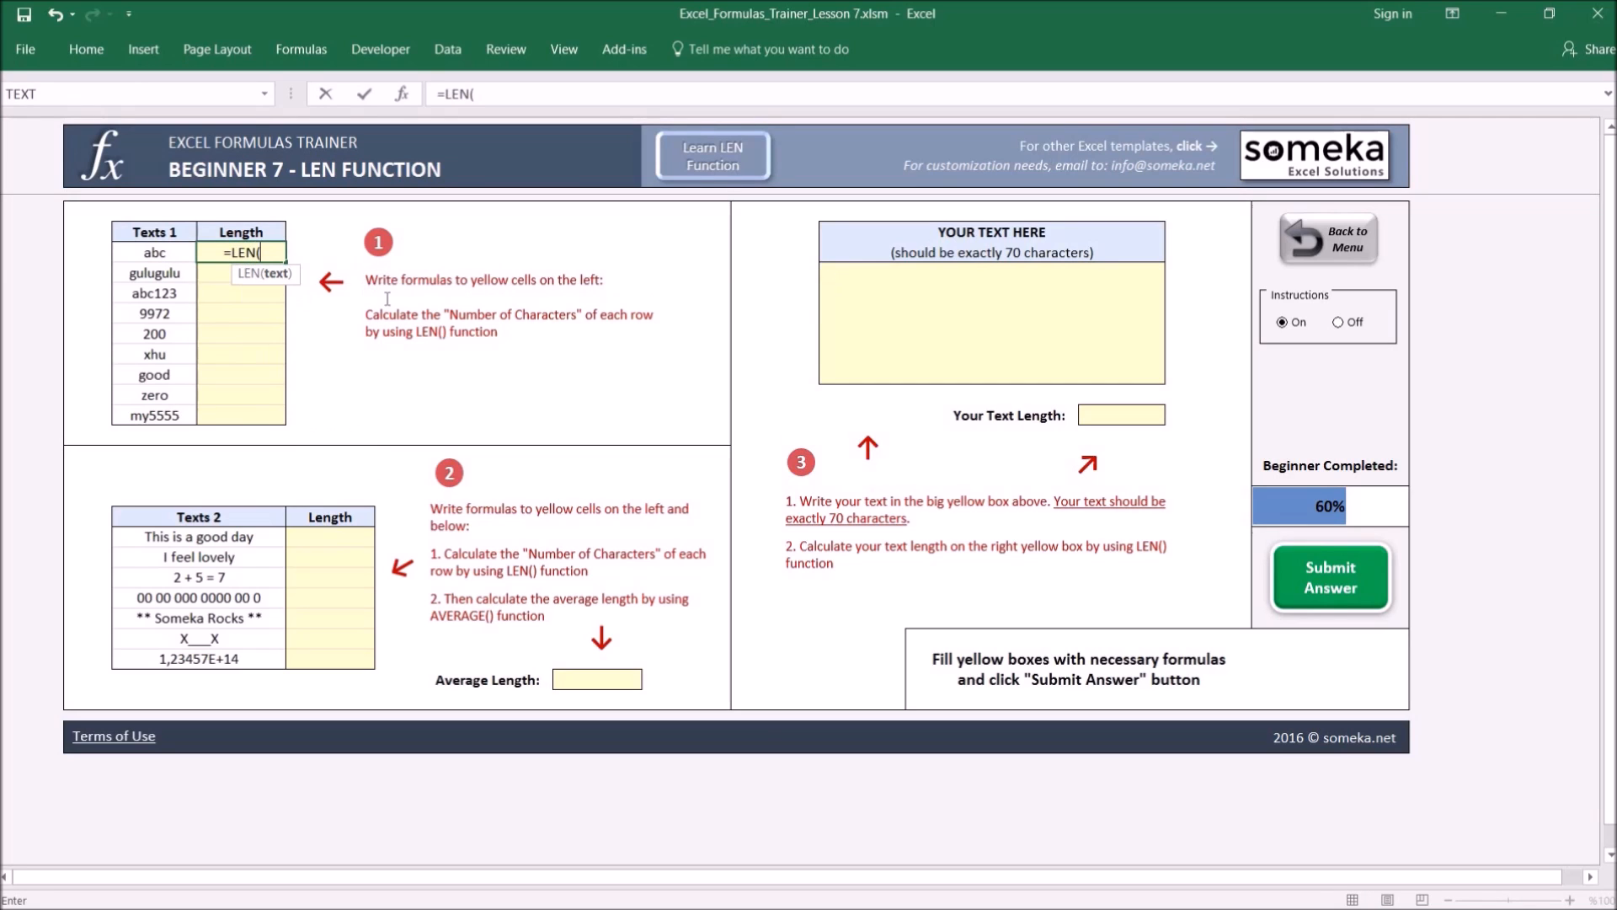
pyautogui.click(153, 254)
pyautogui.write(')')
pyautogui.hotkey('ctrl', 'Return')
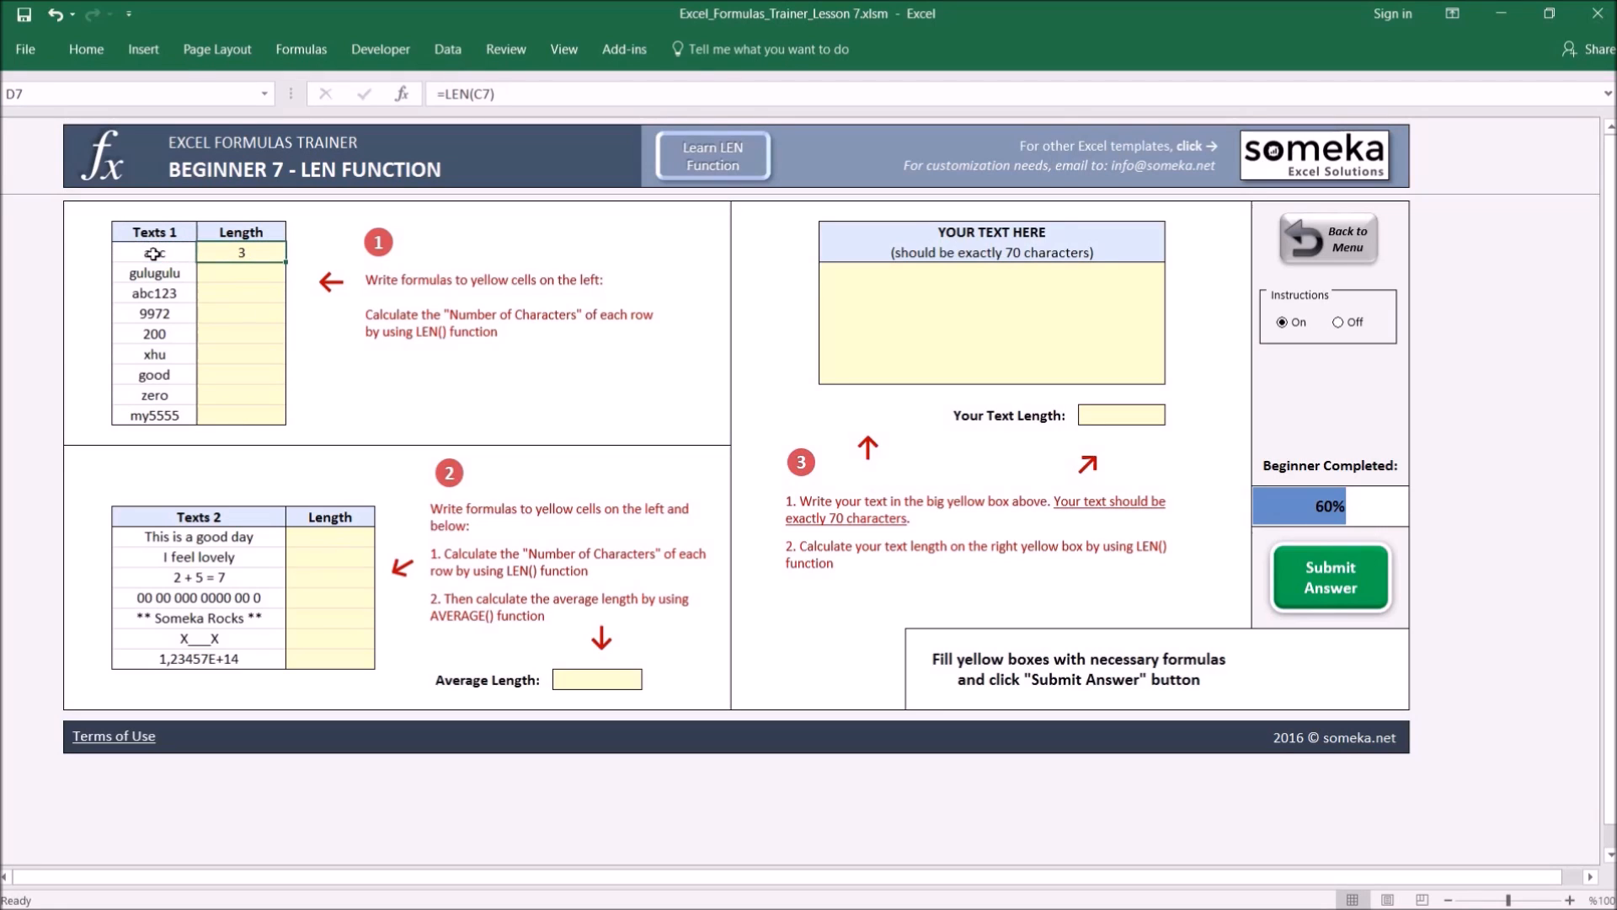
# Copy the first LEN formula into the remaining yellow Length cells of Texts 1 and check the copied rows
pyautogui.hotkey('ctrl', 'c')
pyautogui.keyDown('shift'); pyautogui.click(243, 408); pyautogui.keyUp('shift')
pyautogui.press('Return')
pyautogui.press('Down')
pyautogui.press('Down')
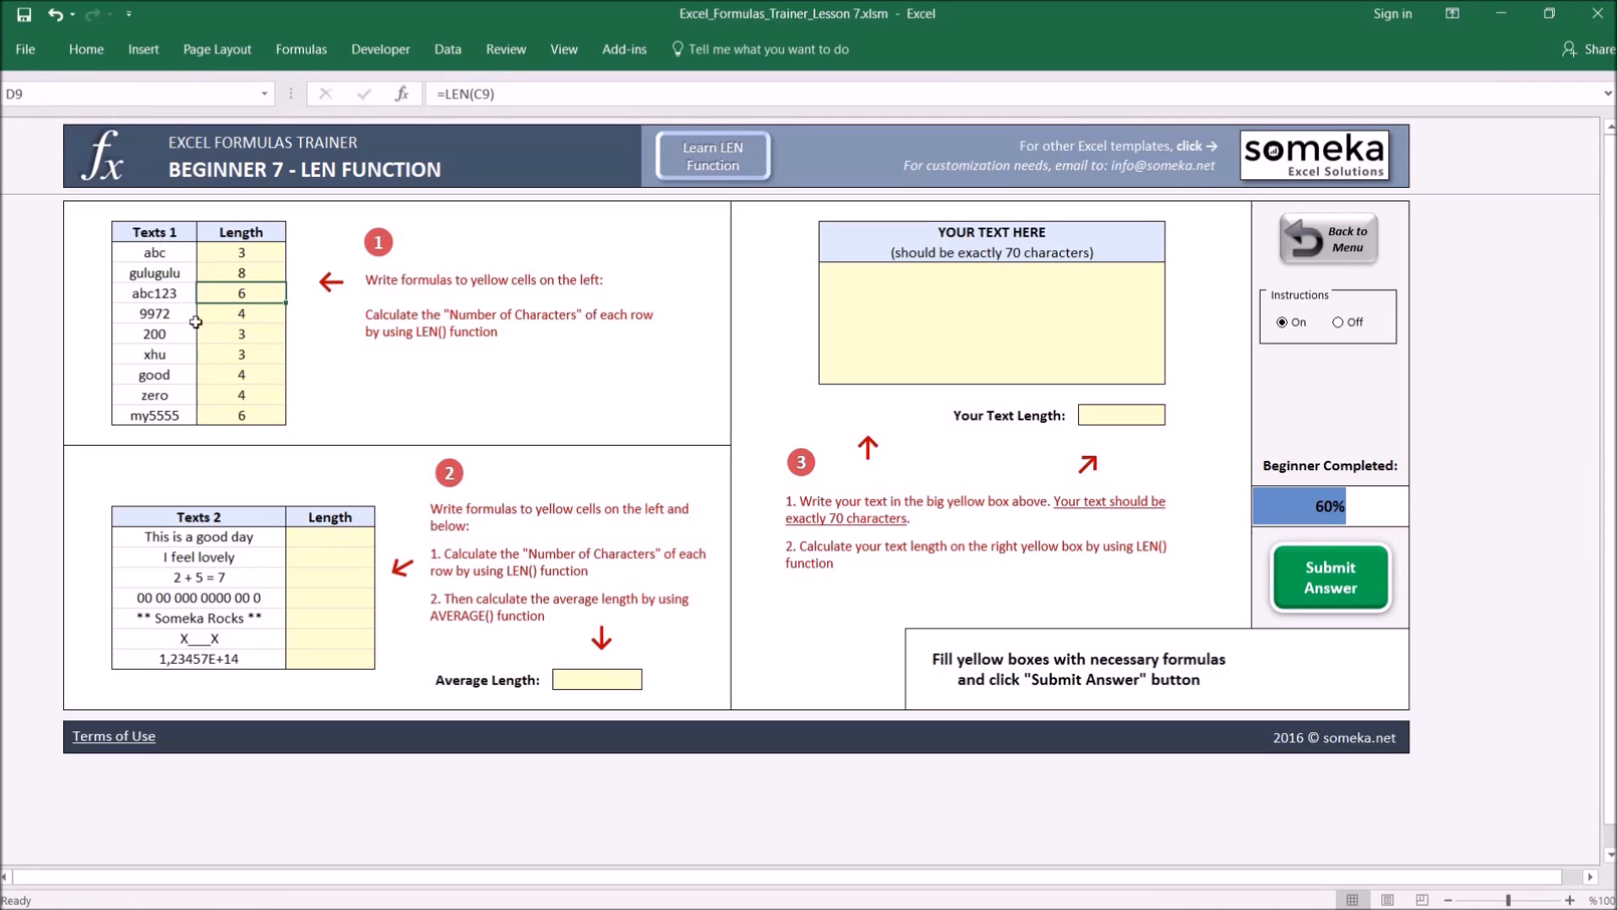
pyautogui.click(161, 313)
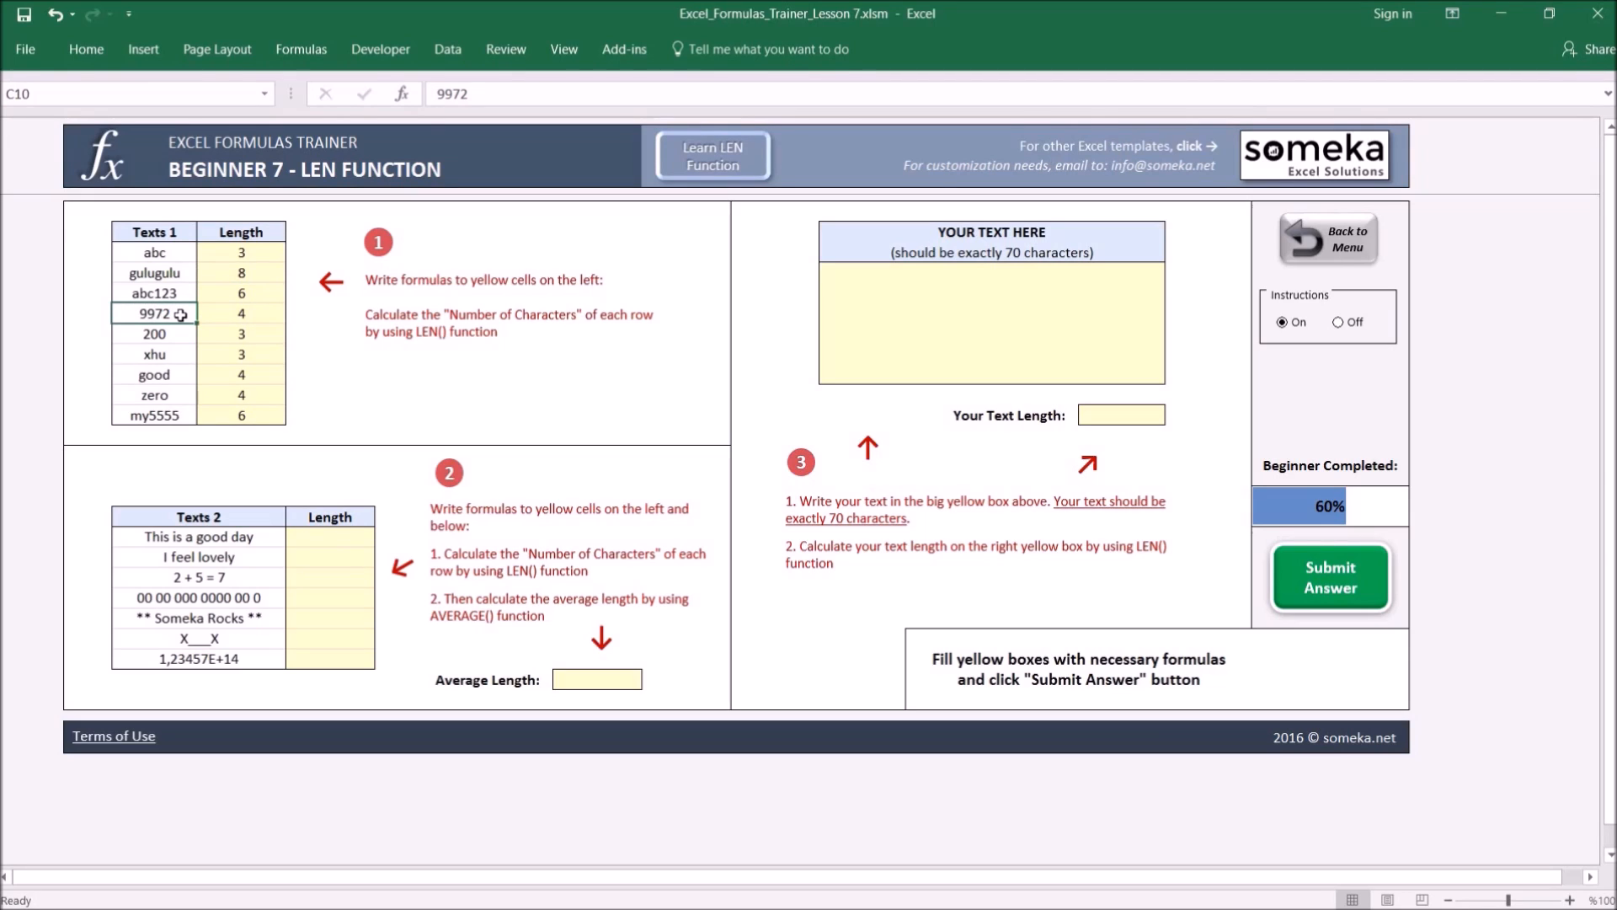
# Add a trailing space to "abc" in Texts 1 and check its Length cell
pyautogui.click(184, 253)
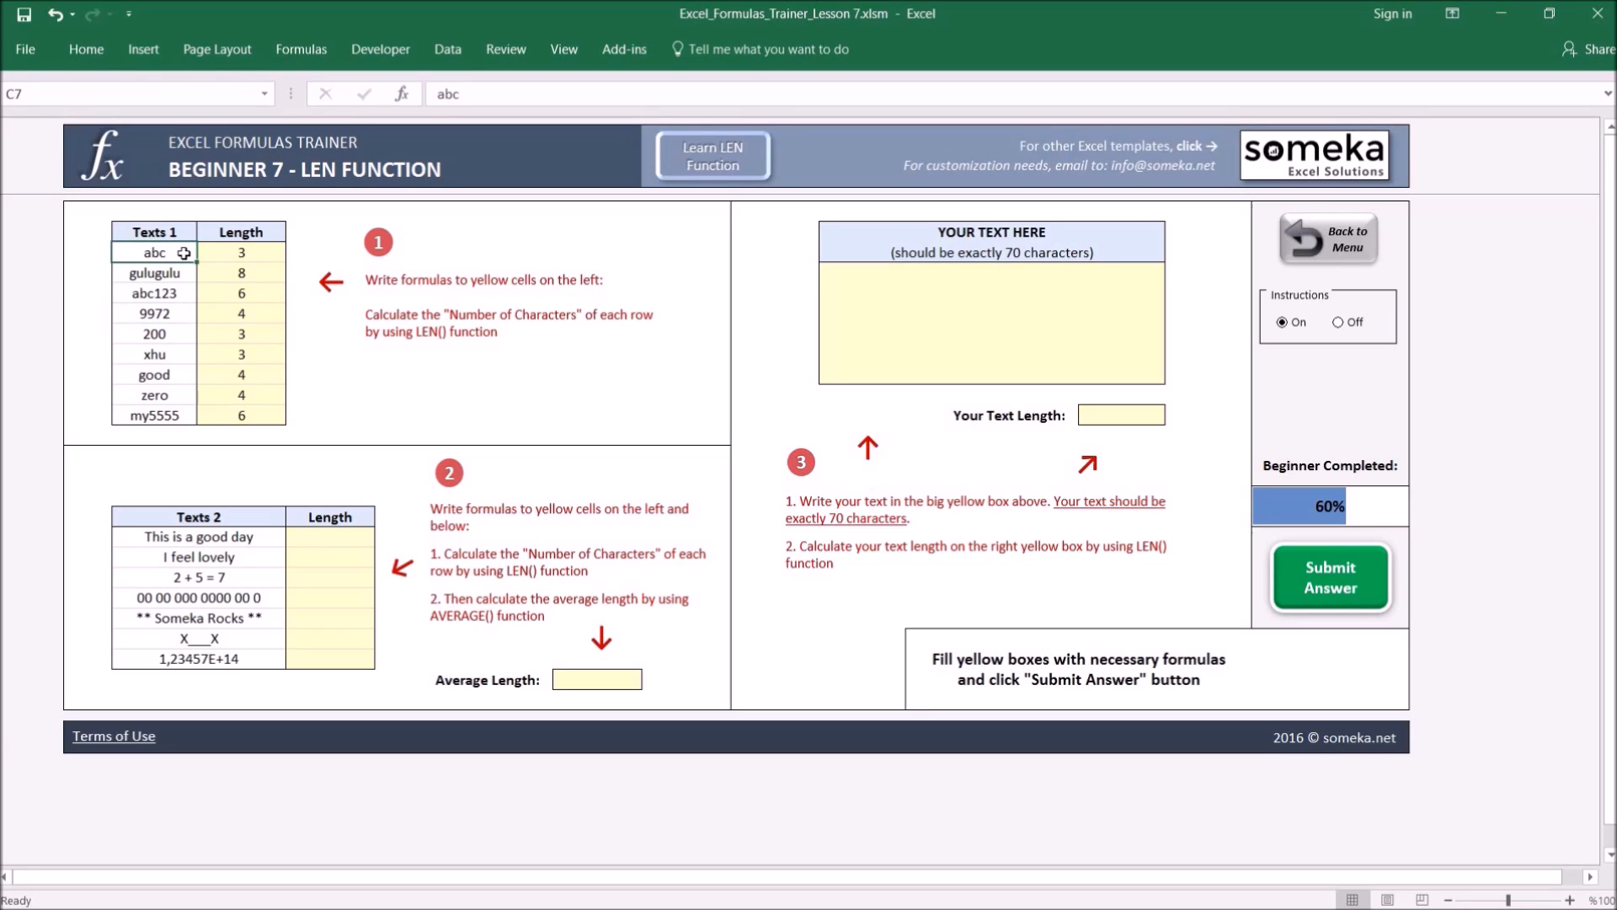
pyautogui.doubleClick(185, 253)
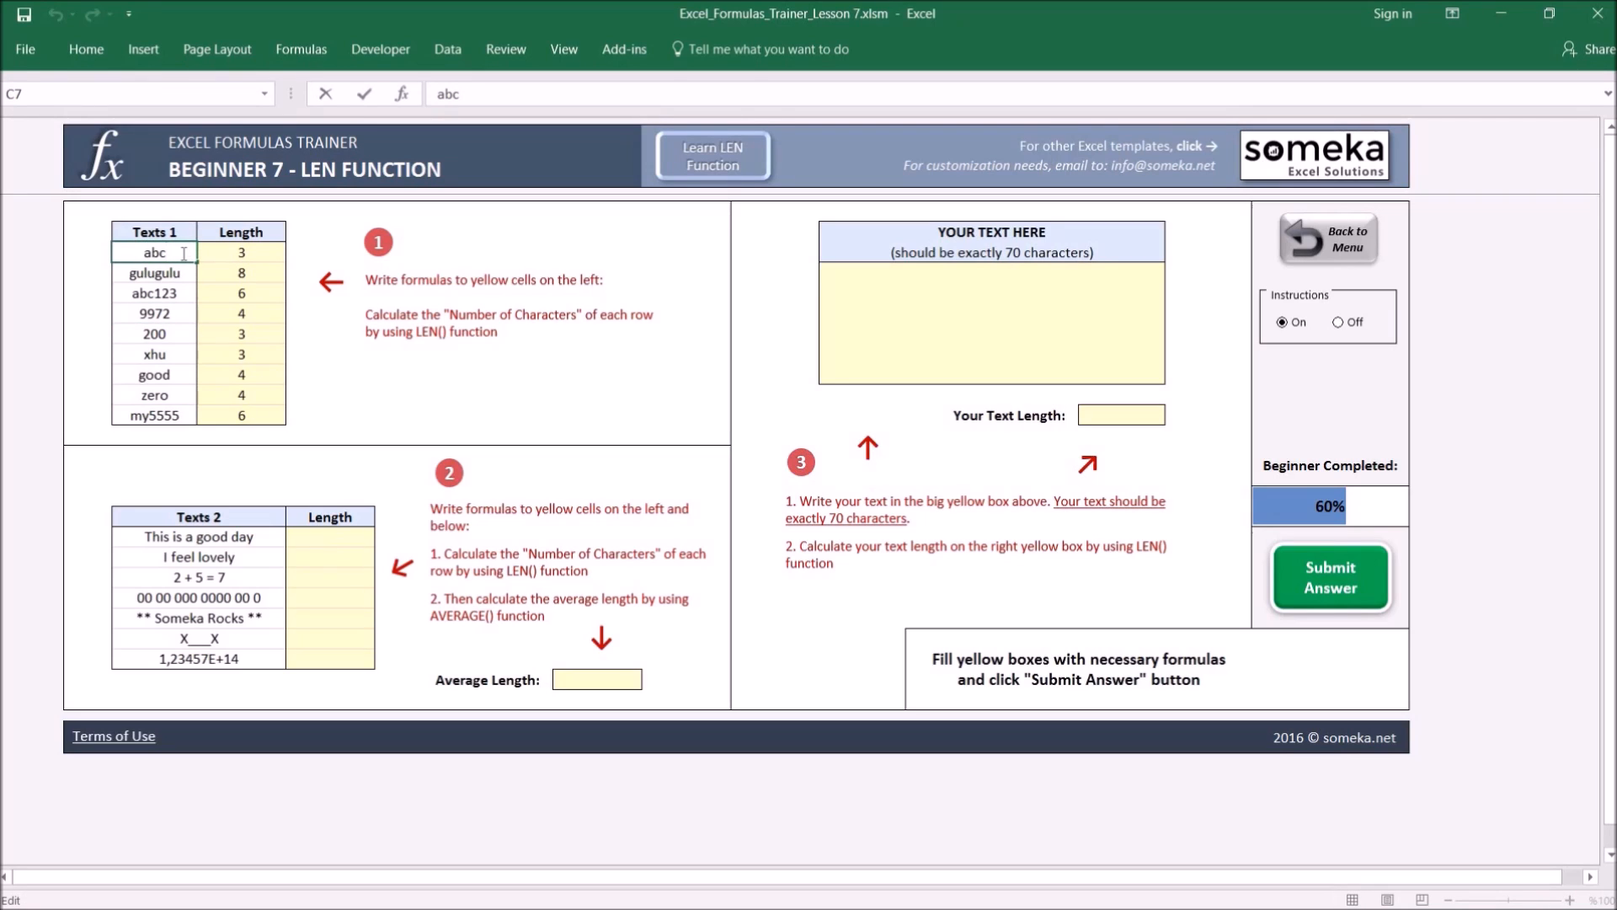
pyautogui.press('Return')
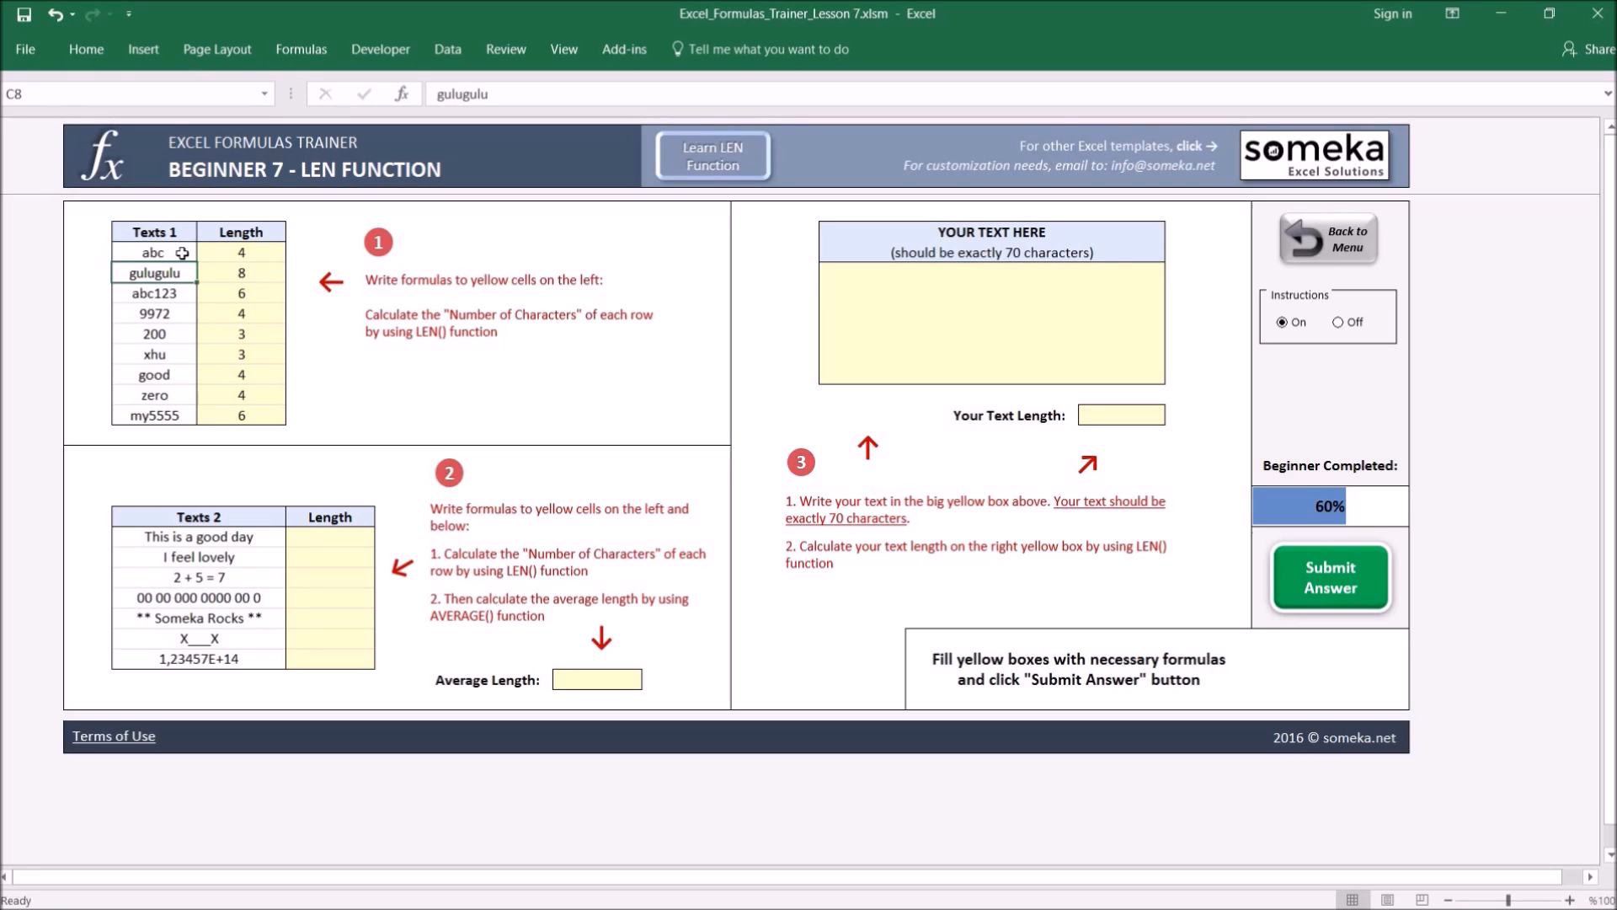
pyautogui.press('Up')
pyautogui.press('Right')
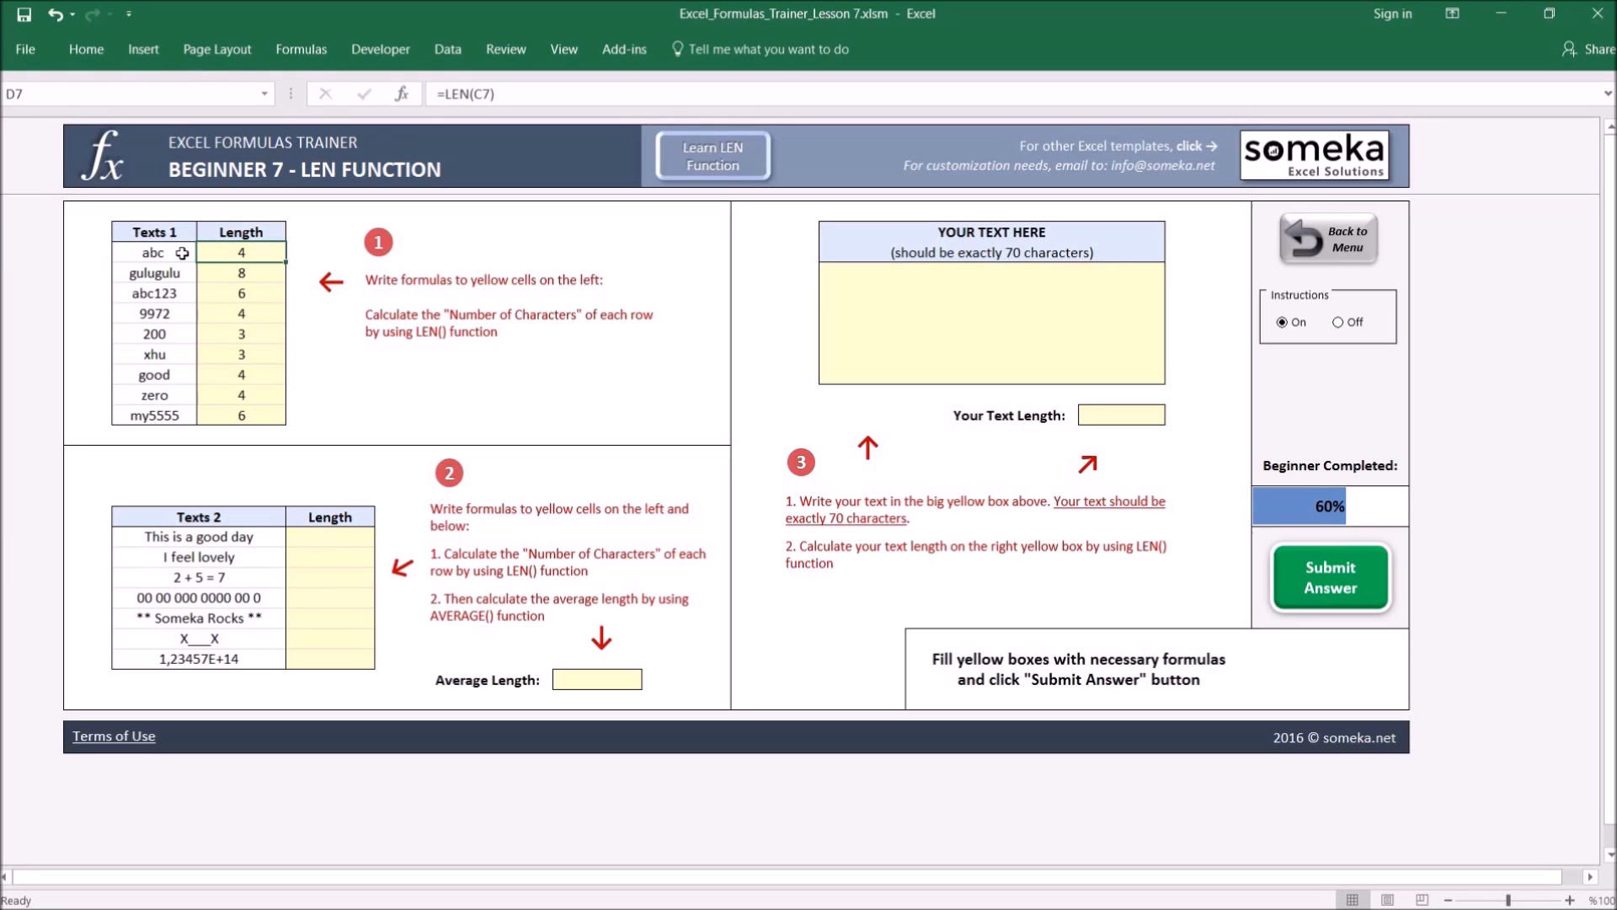
# Remove the trailing space after "abc" in Texts 1 and check its Length cell again
pyautogui.doubleClick(181, 252)
pyautogui.press('BackSpace')
pyautogui.press('Return')
pyautogui.press('Up')
pyautogui.press('Right')
# Enter =LEN(C21) in the first yellow Length cell of Texts 2 and fill it down through the last row
pyautogui.click(335, 540)
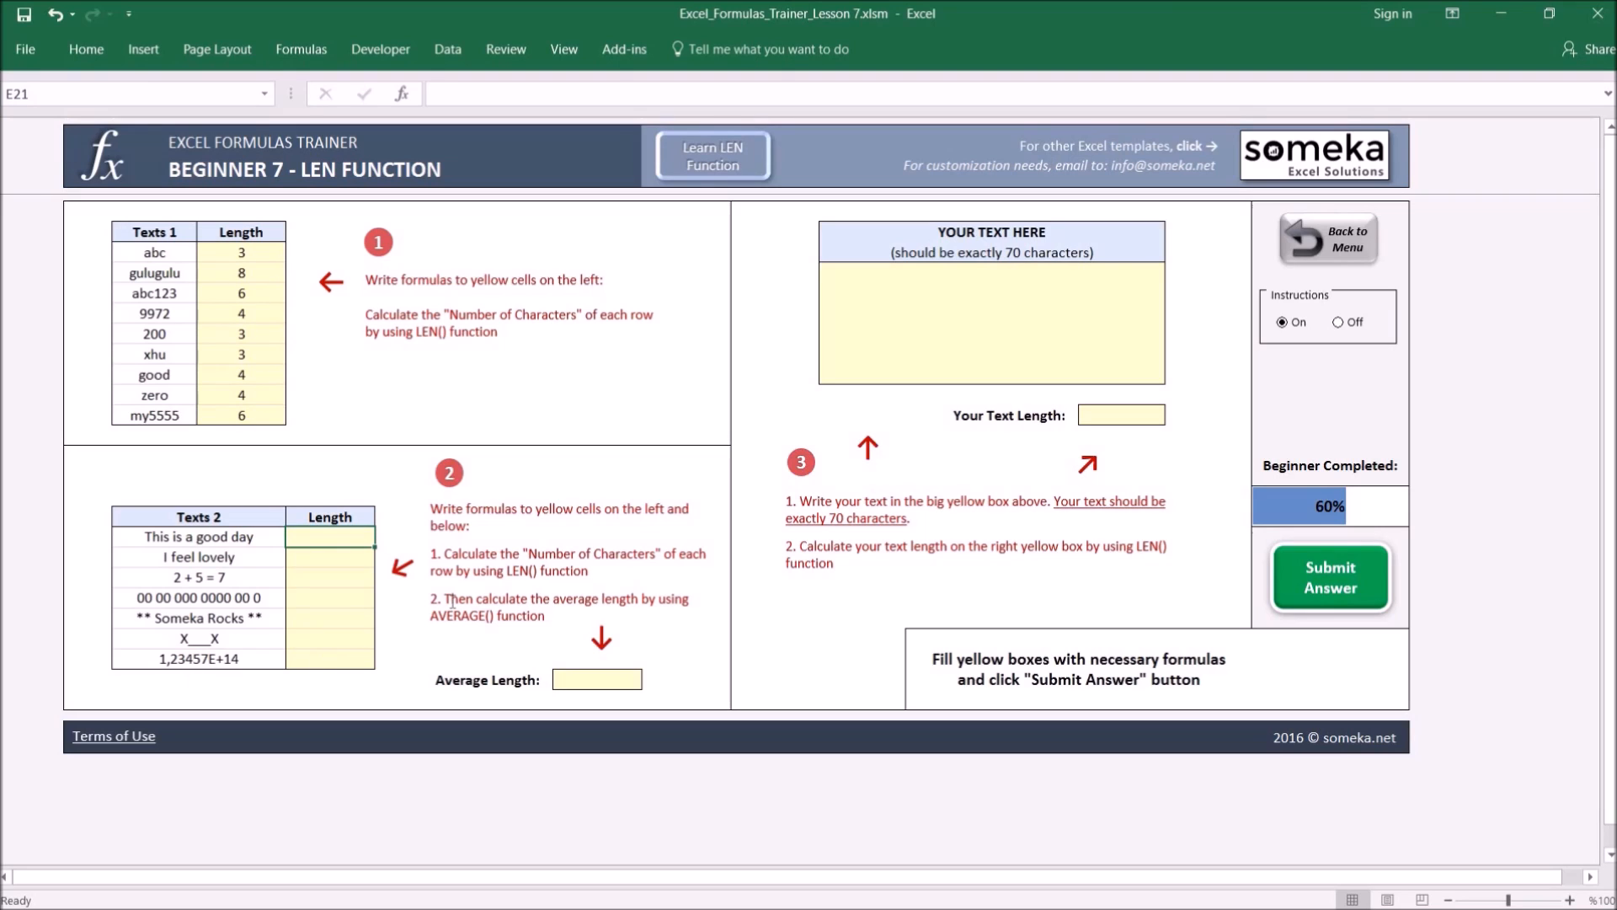
pyautogui.click(599, 678)
pyautogui.click(335, 537)
pyautogui.write('=len')
pyautogui.press('Tab')
pyautogui.click(235, 538)
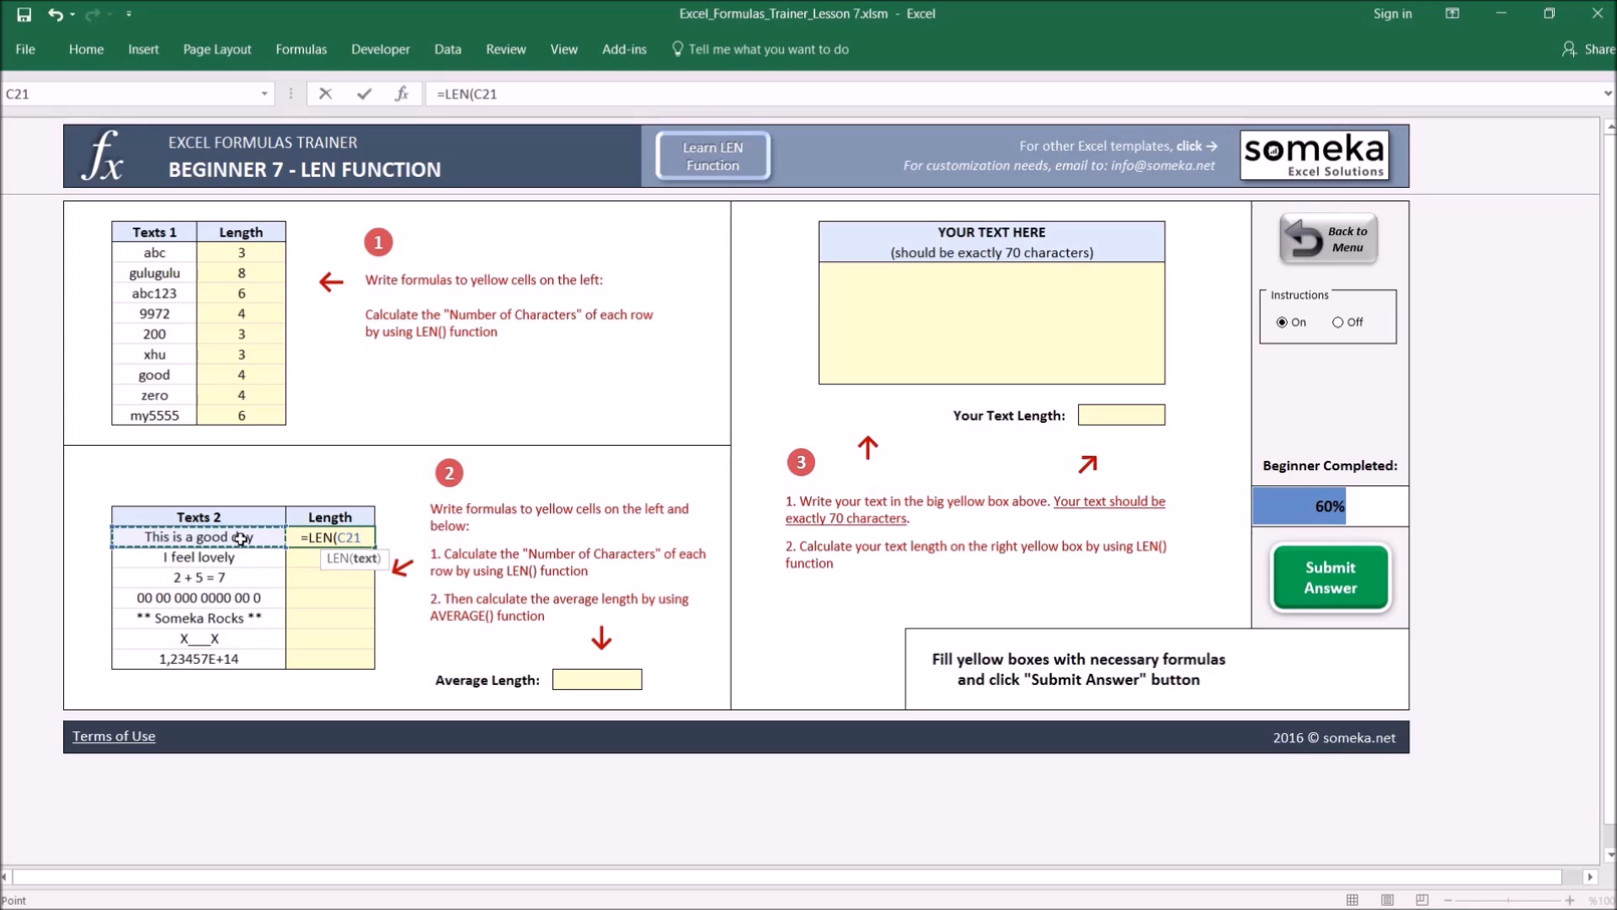
pyautogui.write(')')
pyautogui.hotkey('ctrl', 'Return')
pyautogui.moveTo(375, 548)
pyautogui.mouseDown()
pyautogui.moveTo(354, 577)
pyautogui.moveTo(354, 666)
pyautogui.mouseUp()
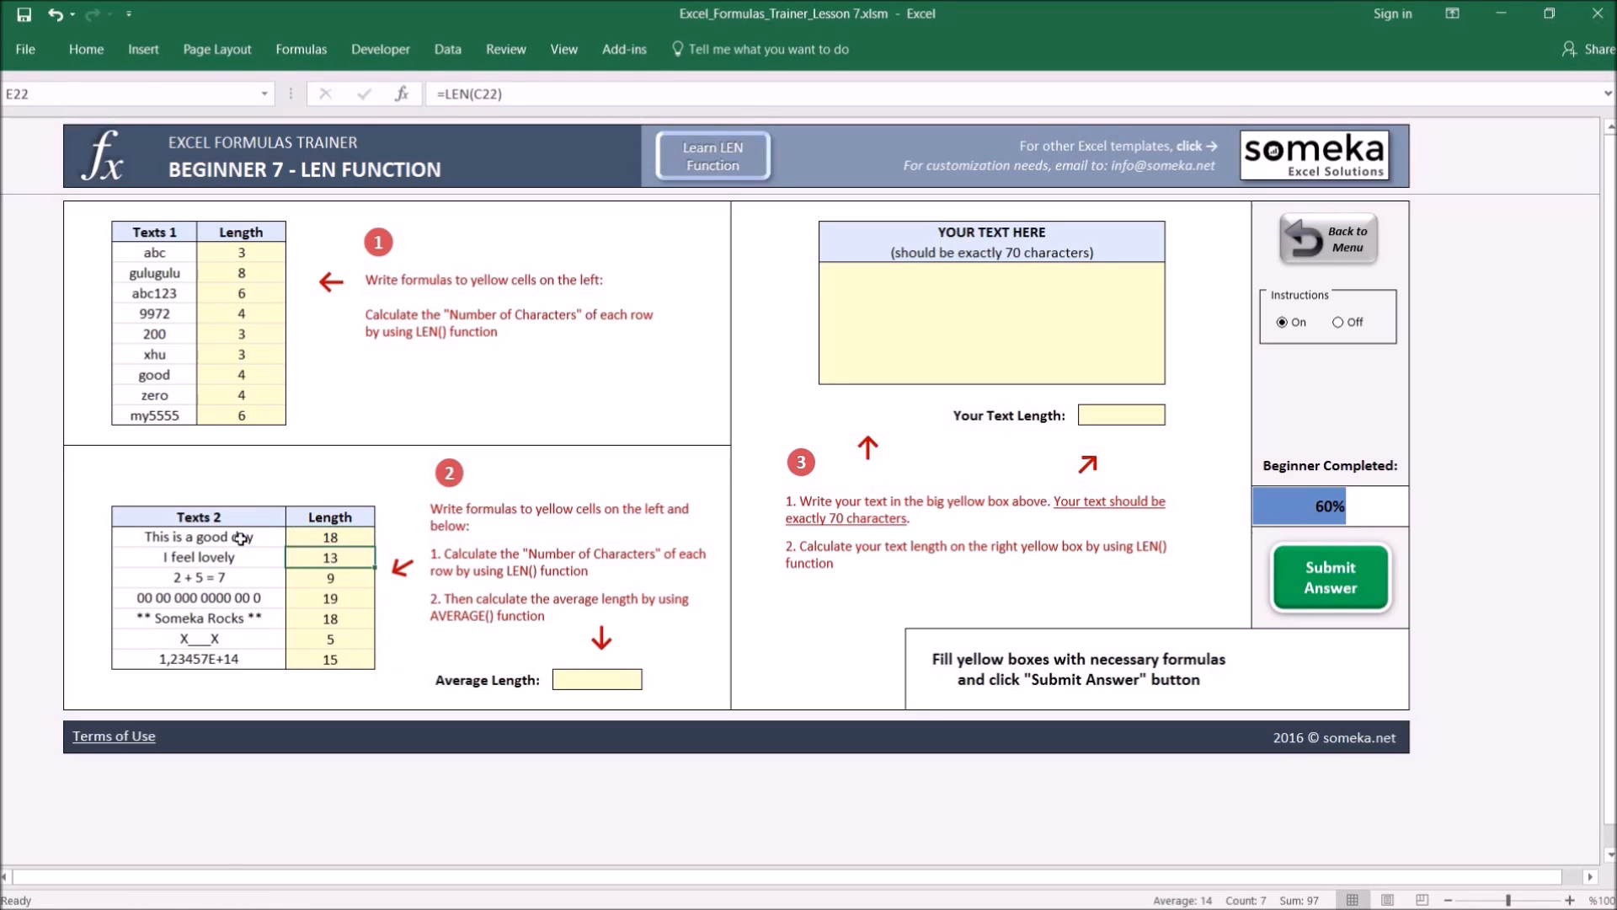
# Enter =AVERAGE(E21:E27) in the yellow Average Length cell below Texts 2
pyautogui.click(613, 679)
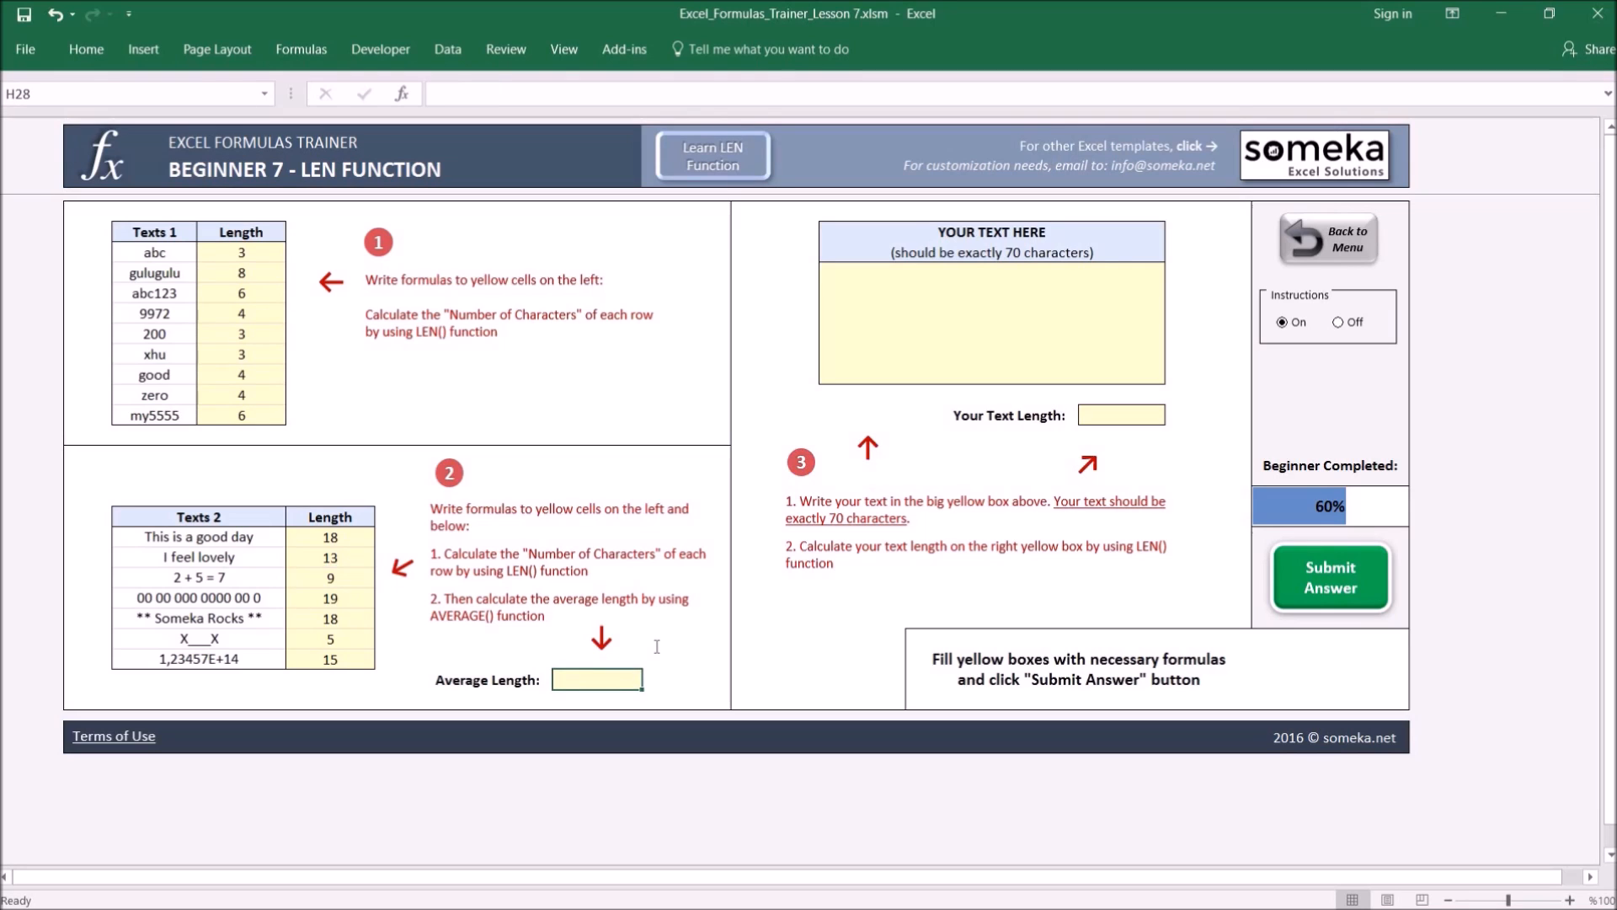
pyautogui.write('=averahg')
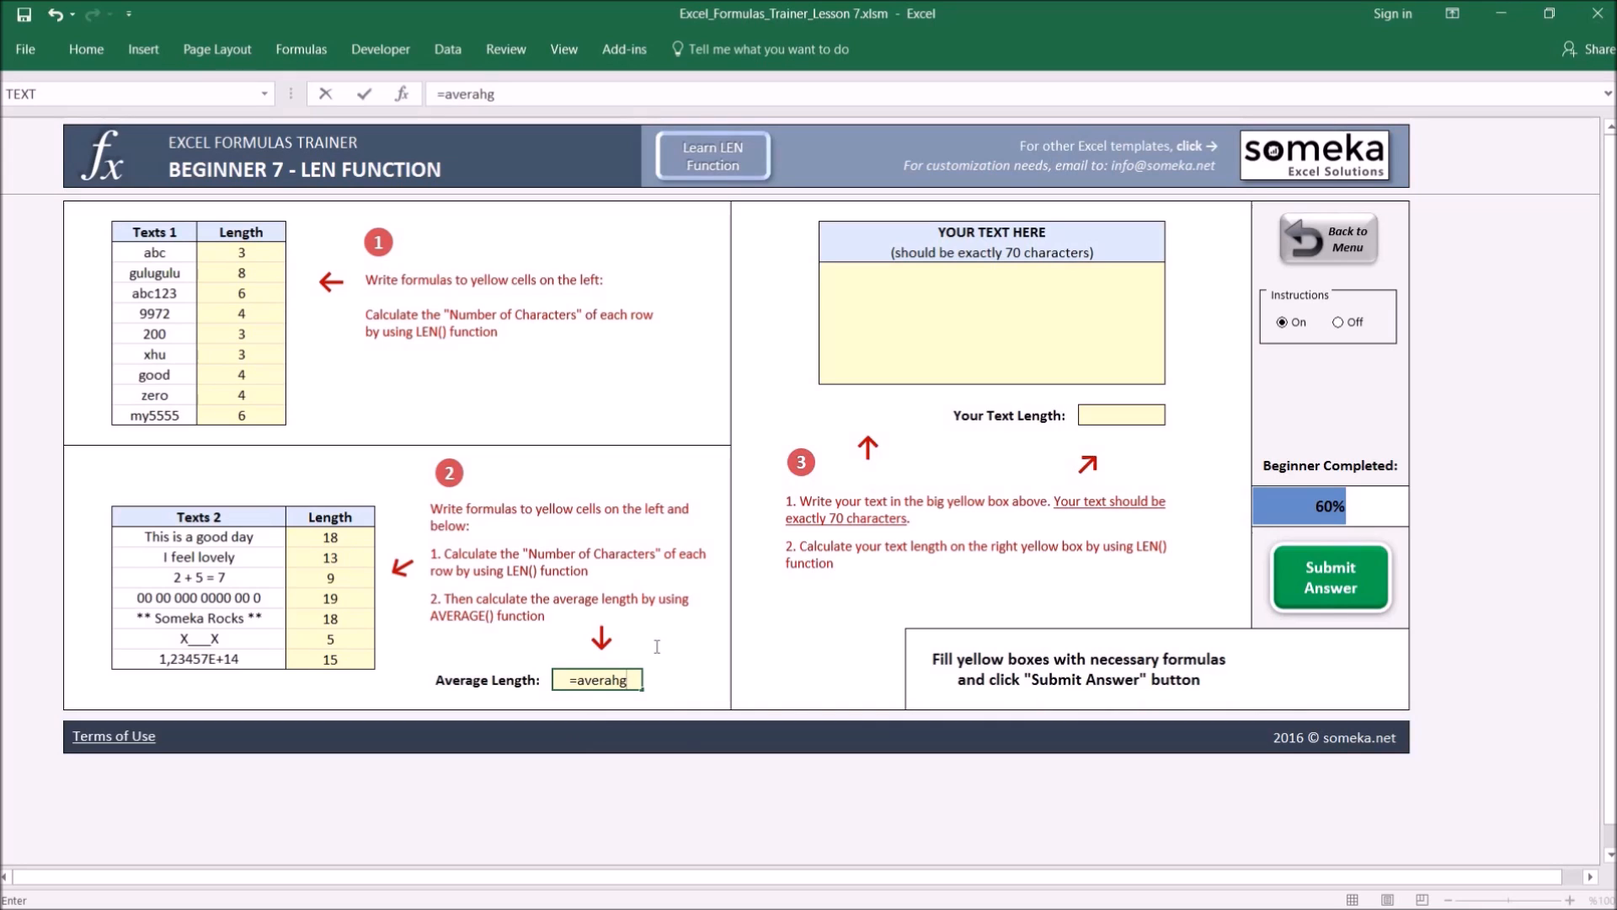
pyautogui.press('BackSpace')
pyautogui.press('BackSpace')
pyautogui.write('g')
pyautogui.press('Tab')
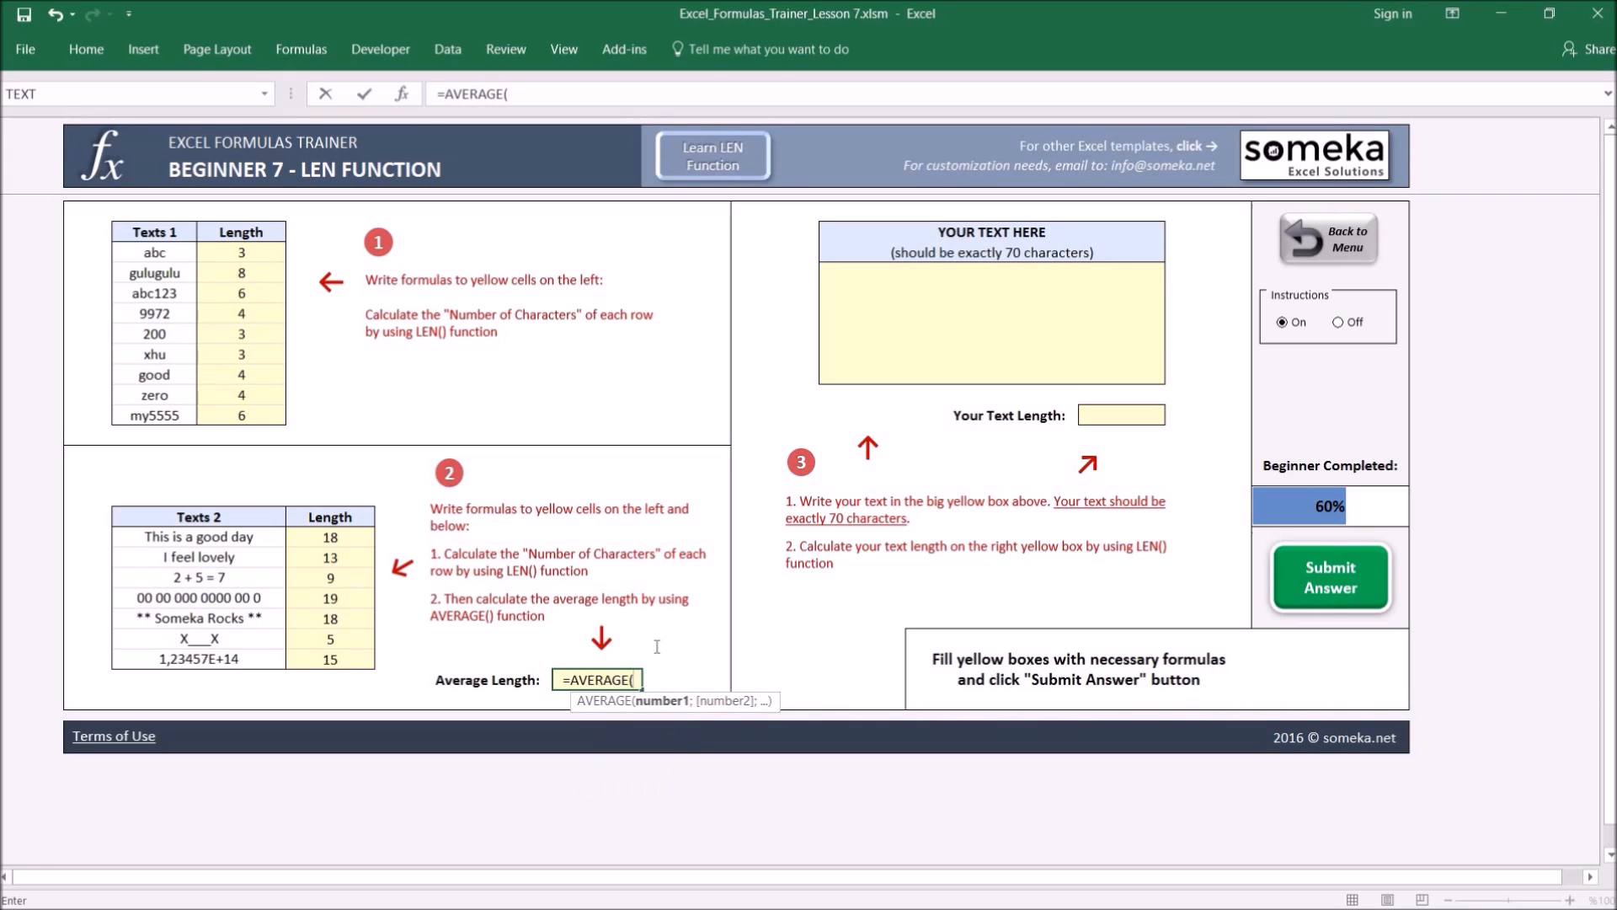
pyautogui.moveTo(341, 543); pyautogui.dragTo(350, 660)
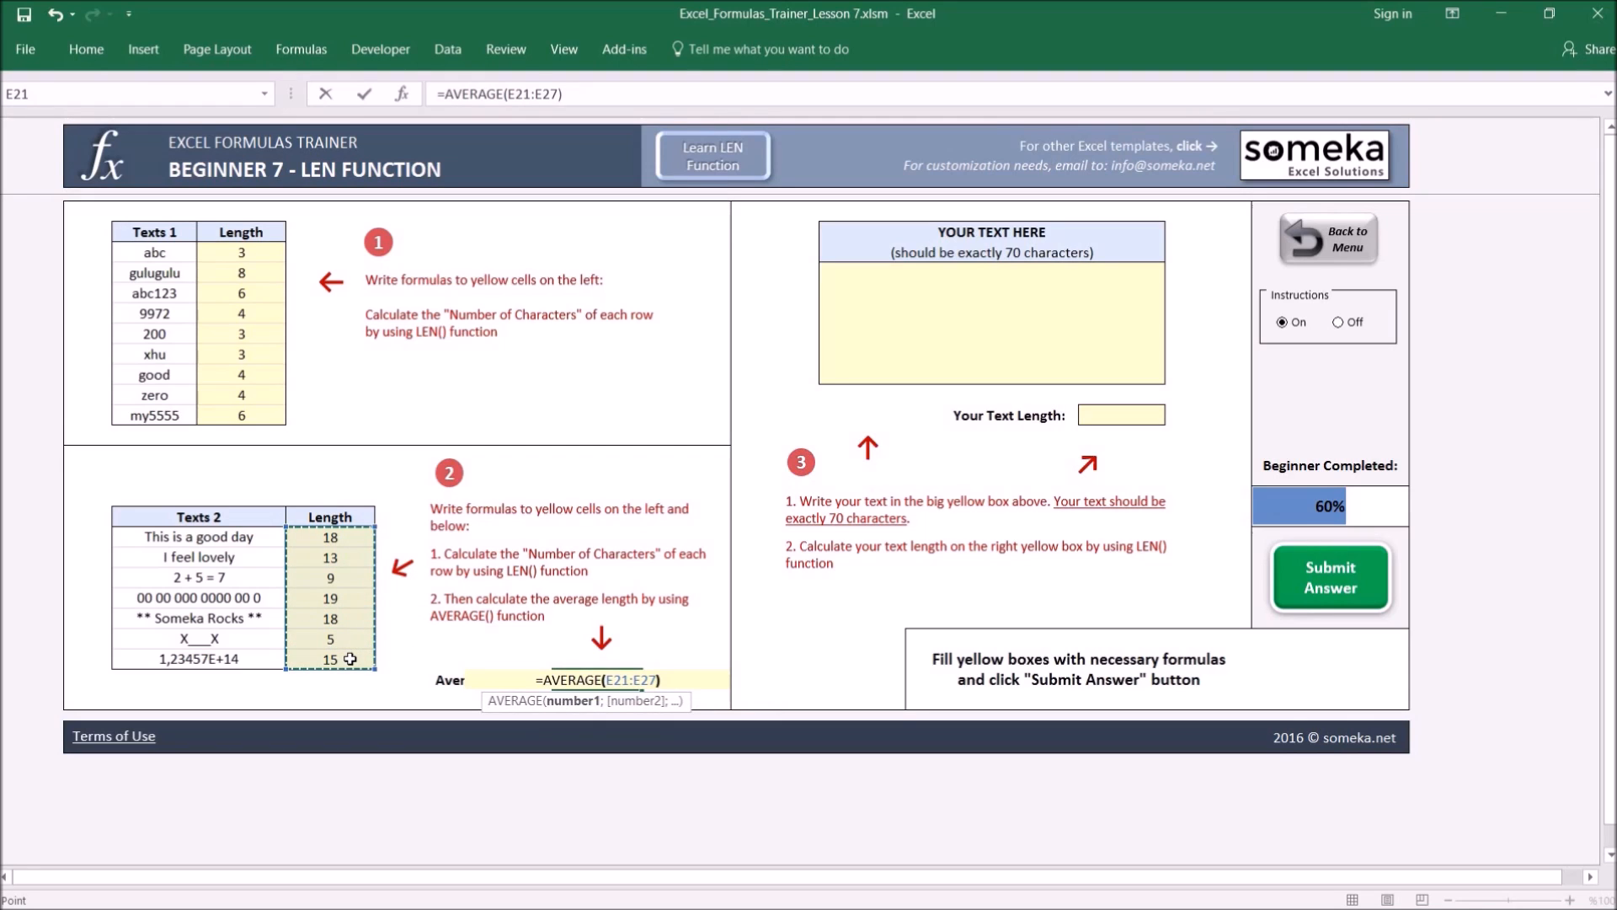
pyautogui.hotkey('ctrl', 'Return')
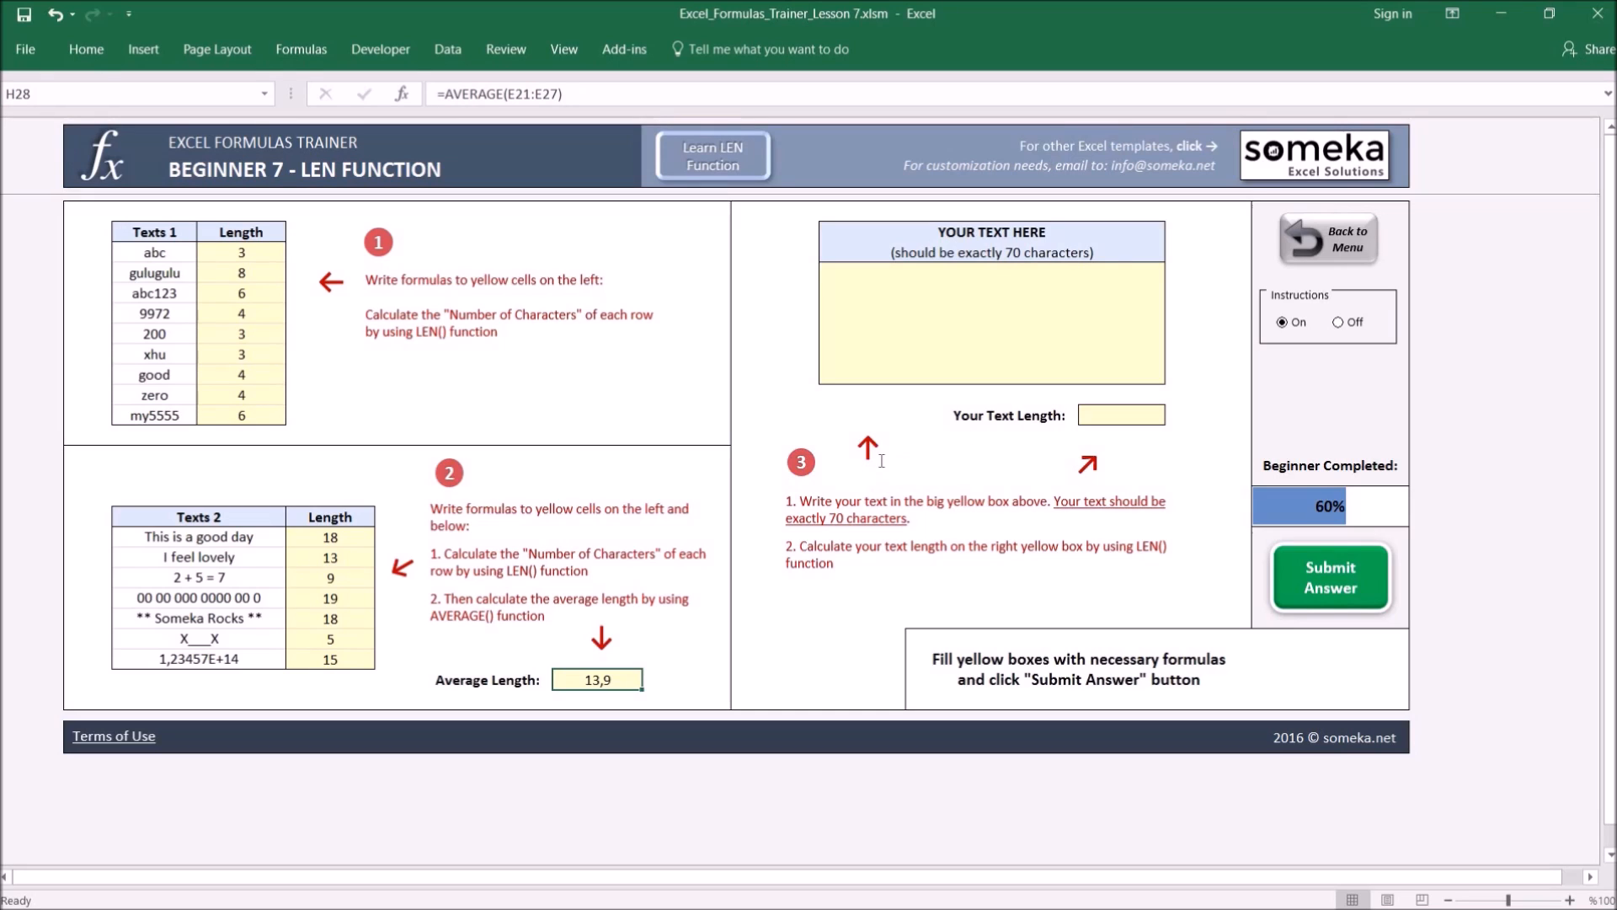
# Enter =LEN(K8) in the yellow Your Text Length cell to count the characters of the large text box
pyautogui.click(1048, 303)
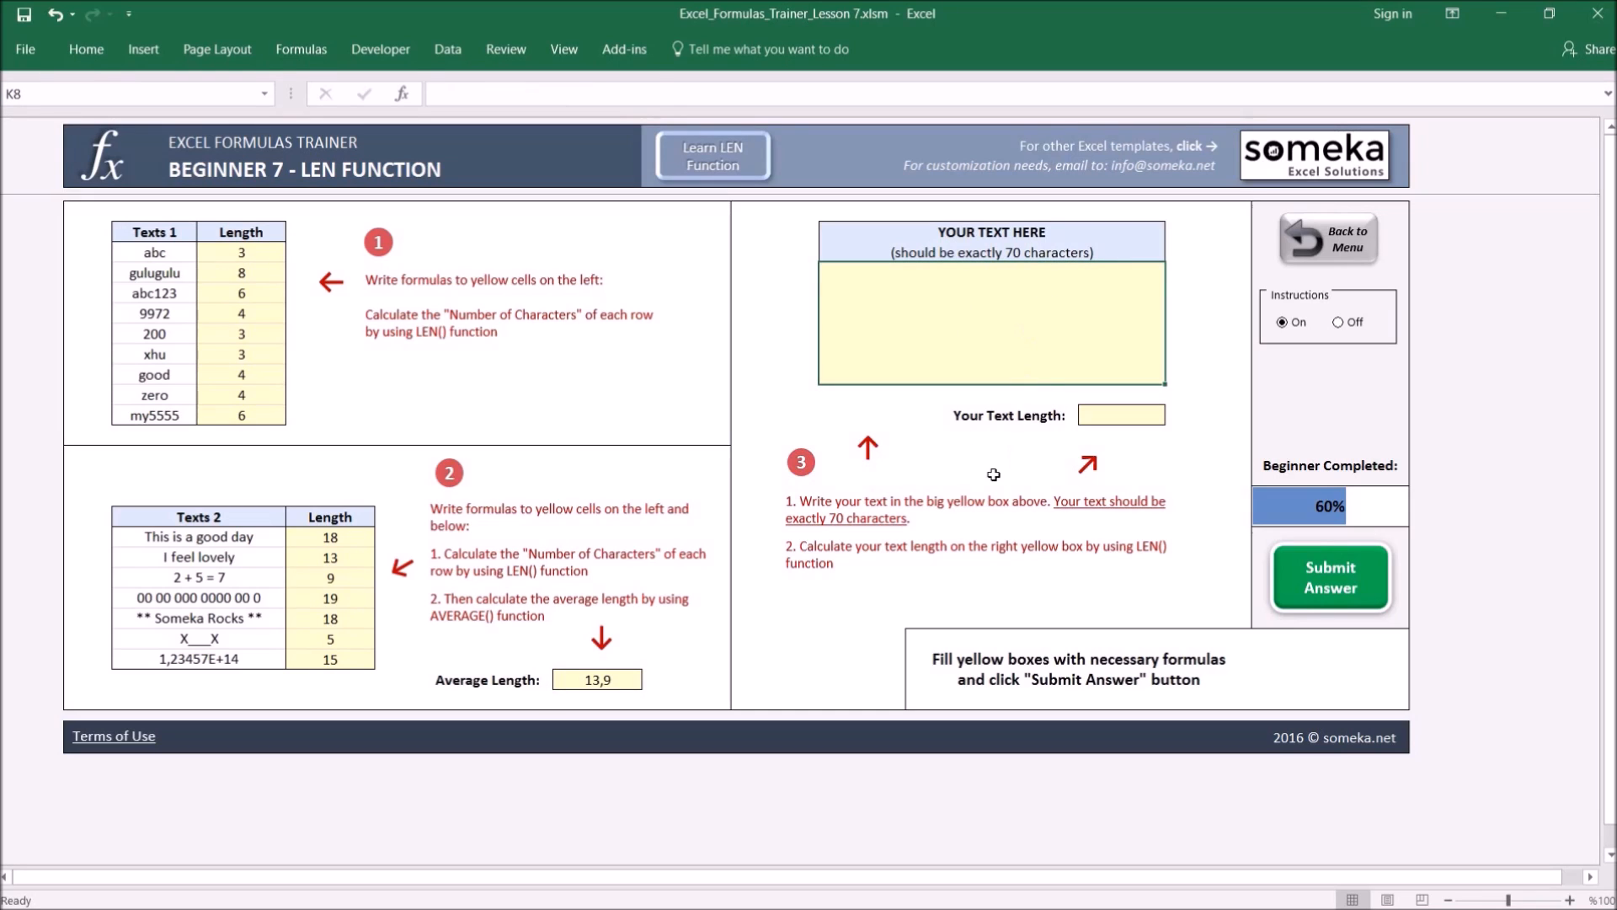
pyautogui.click(1130, 418)
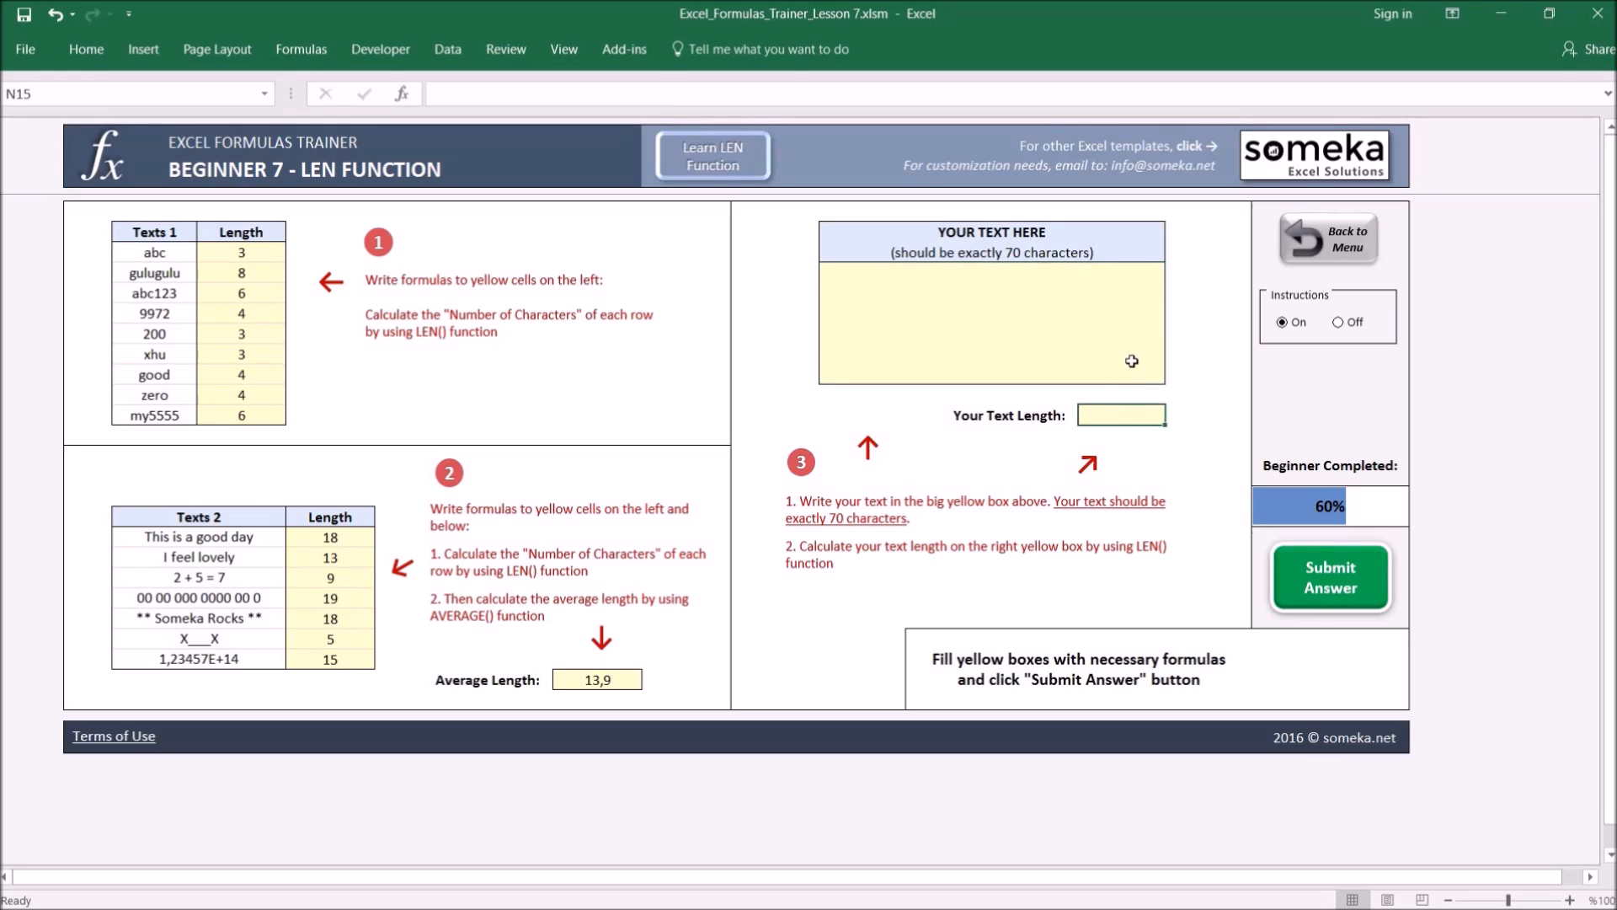
pyautogui.write('=LEN(')
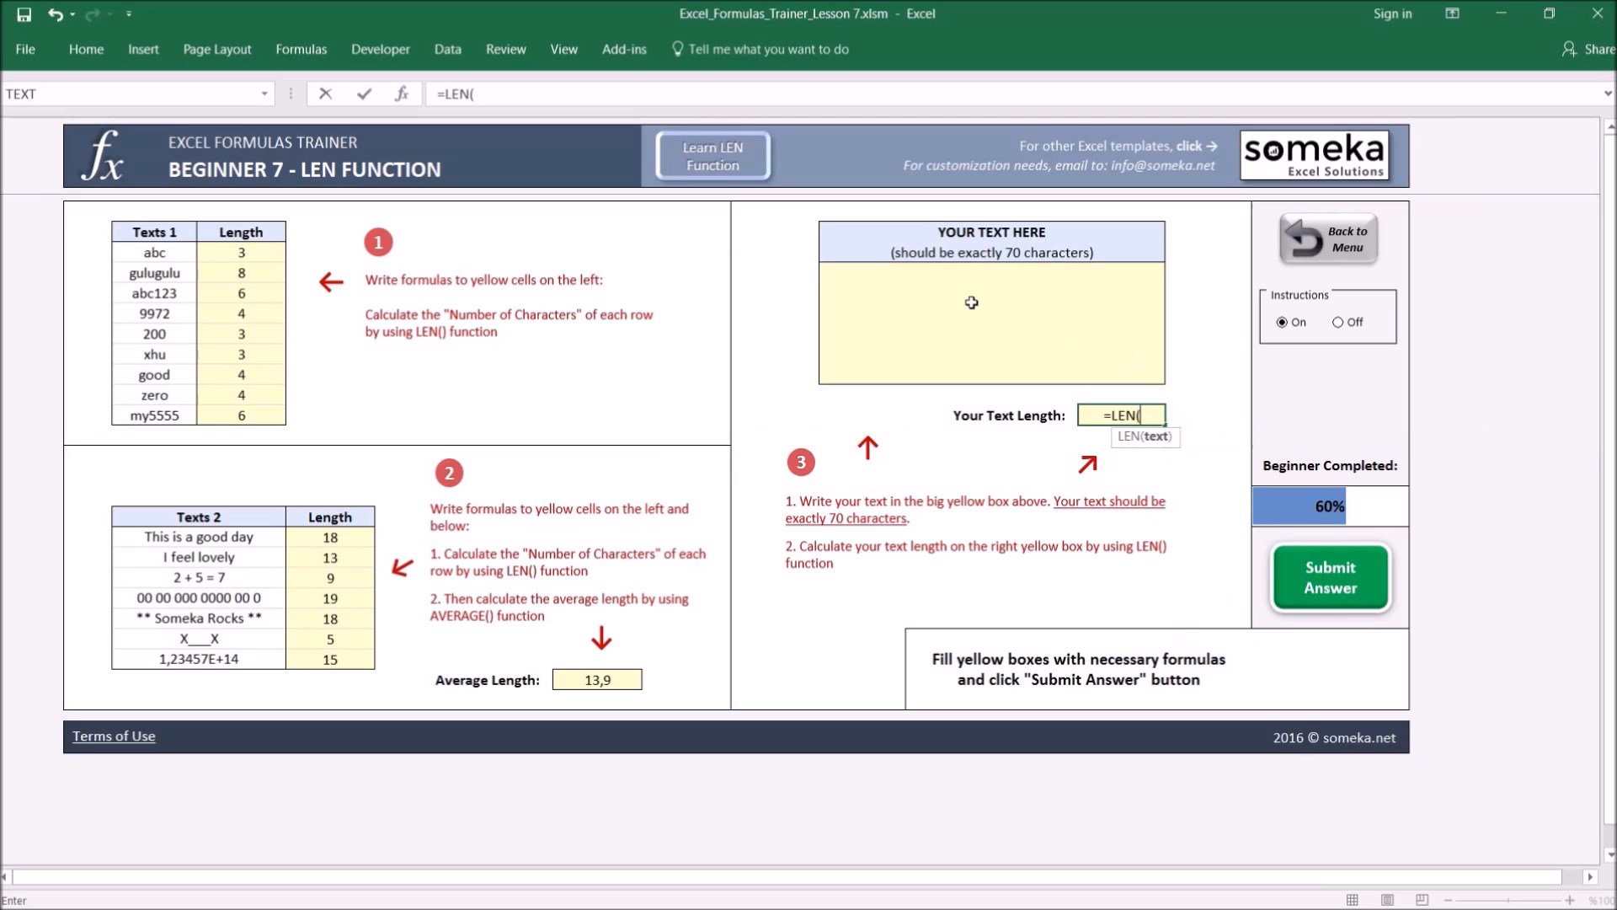
pyautogui.click(943, 293)
pyautogui.write(')')
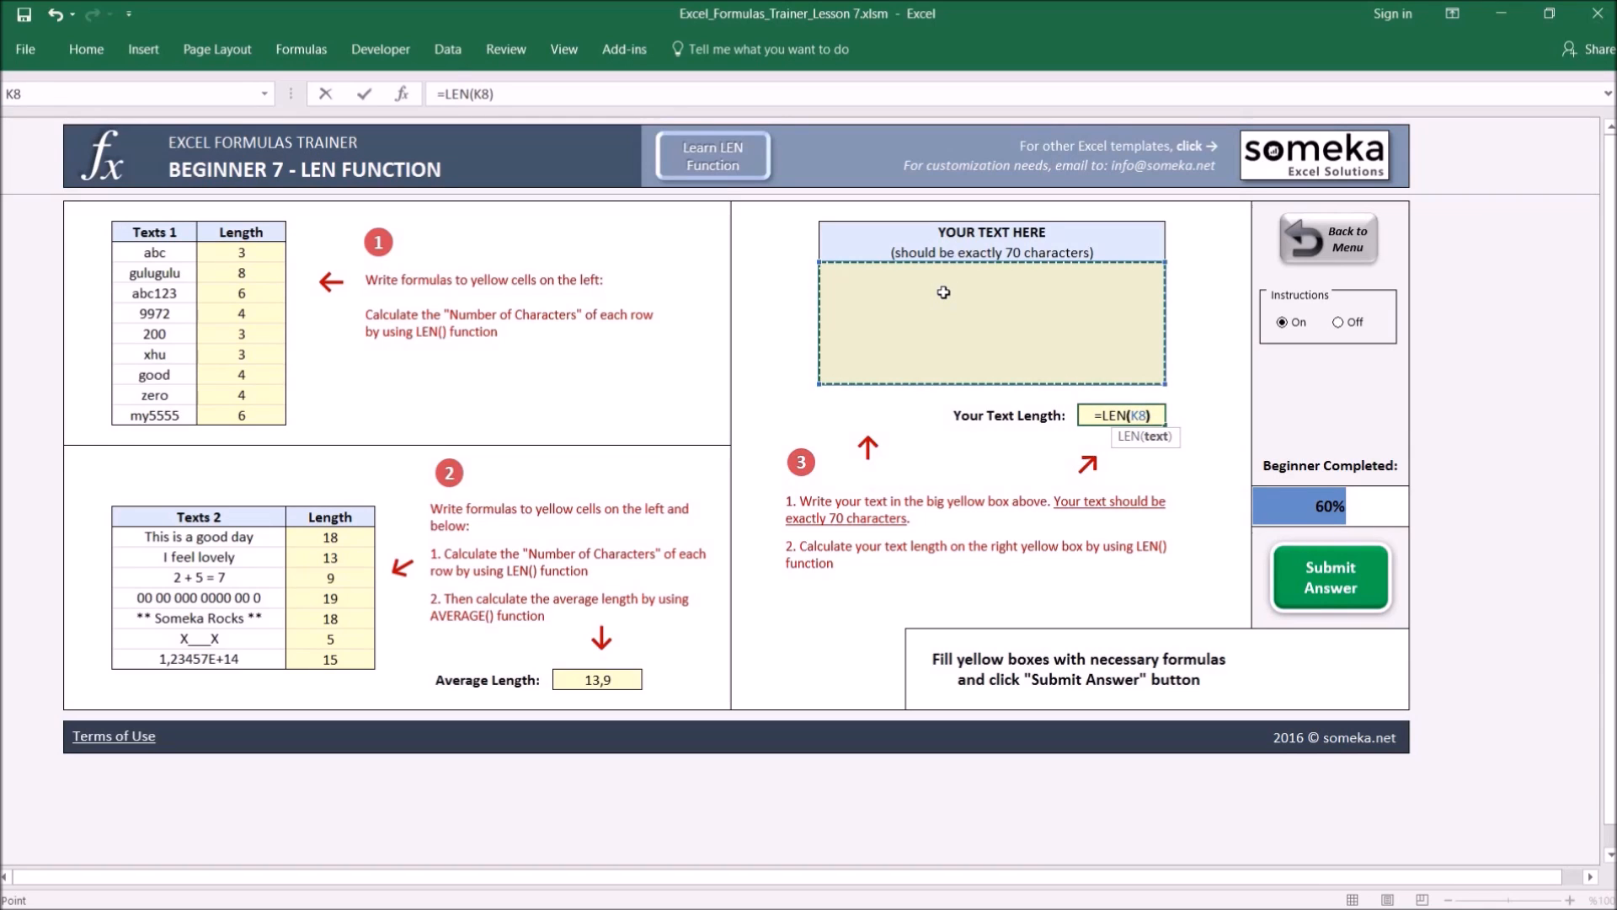
pyautogui.hotkey('ctrl', 'Return')
# Write "huhuhuhu huhuhuh huhuhuhu huhuhuhu huhuhuhu" in the large yellow box under YOUR TEXT HERE
pyautogui.click(943, 292)
pyautogui.doubleClick(990, 317)
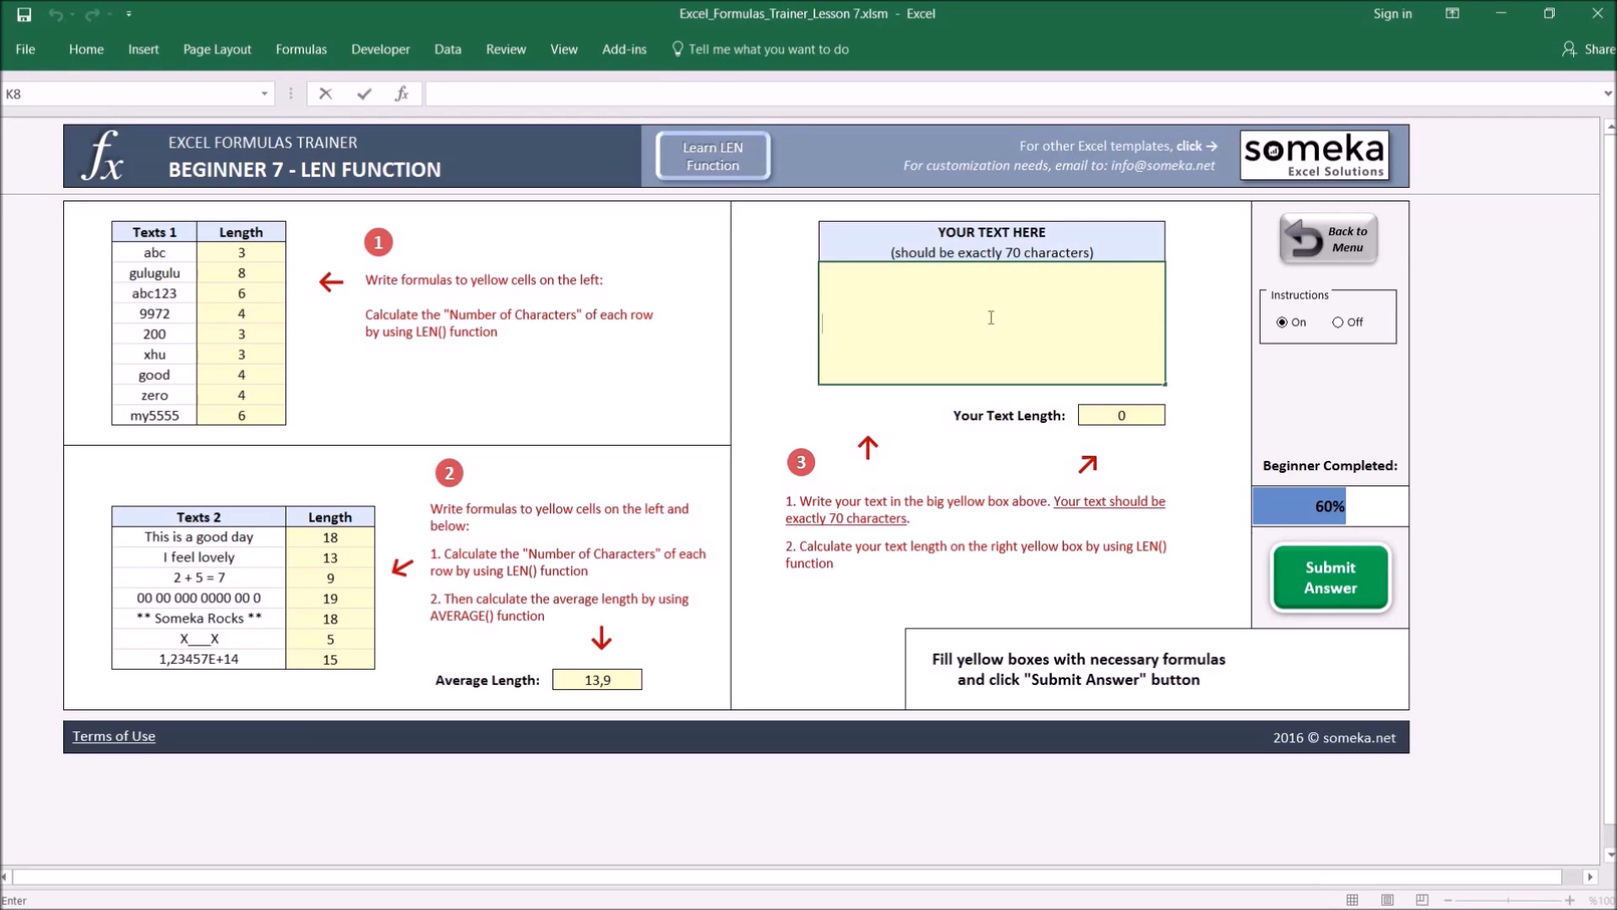
pyautogui.write('huhuhuhu huhuhuh huhuhuhu huhuhuhu huhuhuhu')
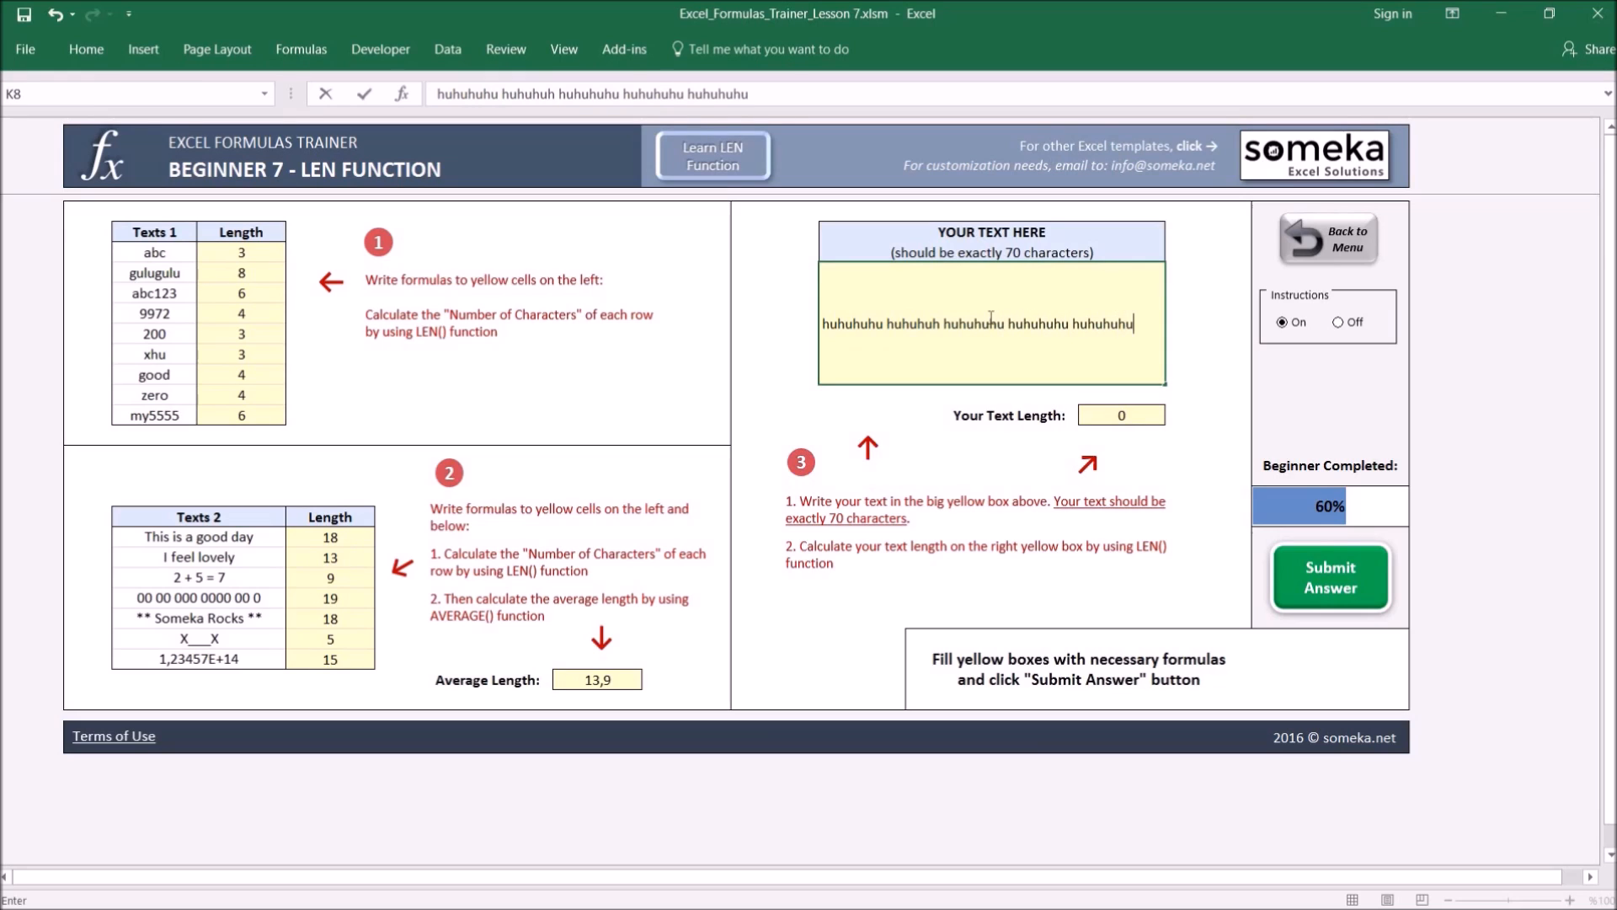
pyautogui.press('Return')
# Extend the text in the large yellow box with "huhuhu huhuhuh huuh huhuh h"
pyautogui.click(1094, 327)
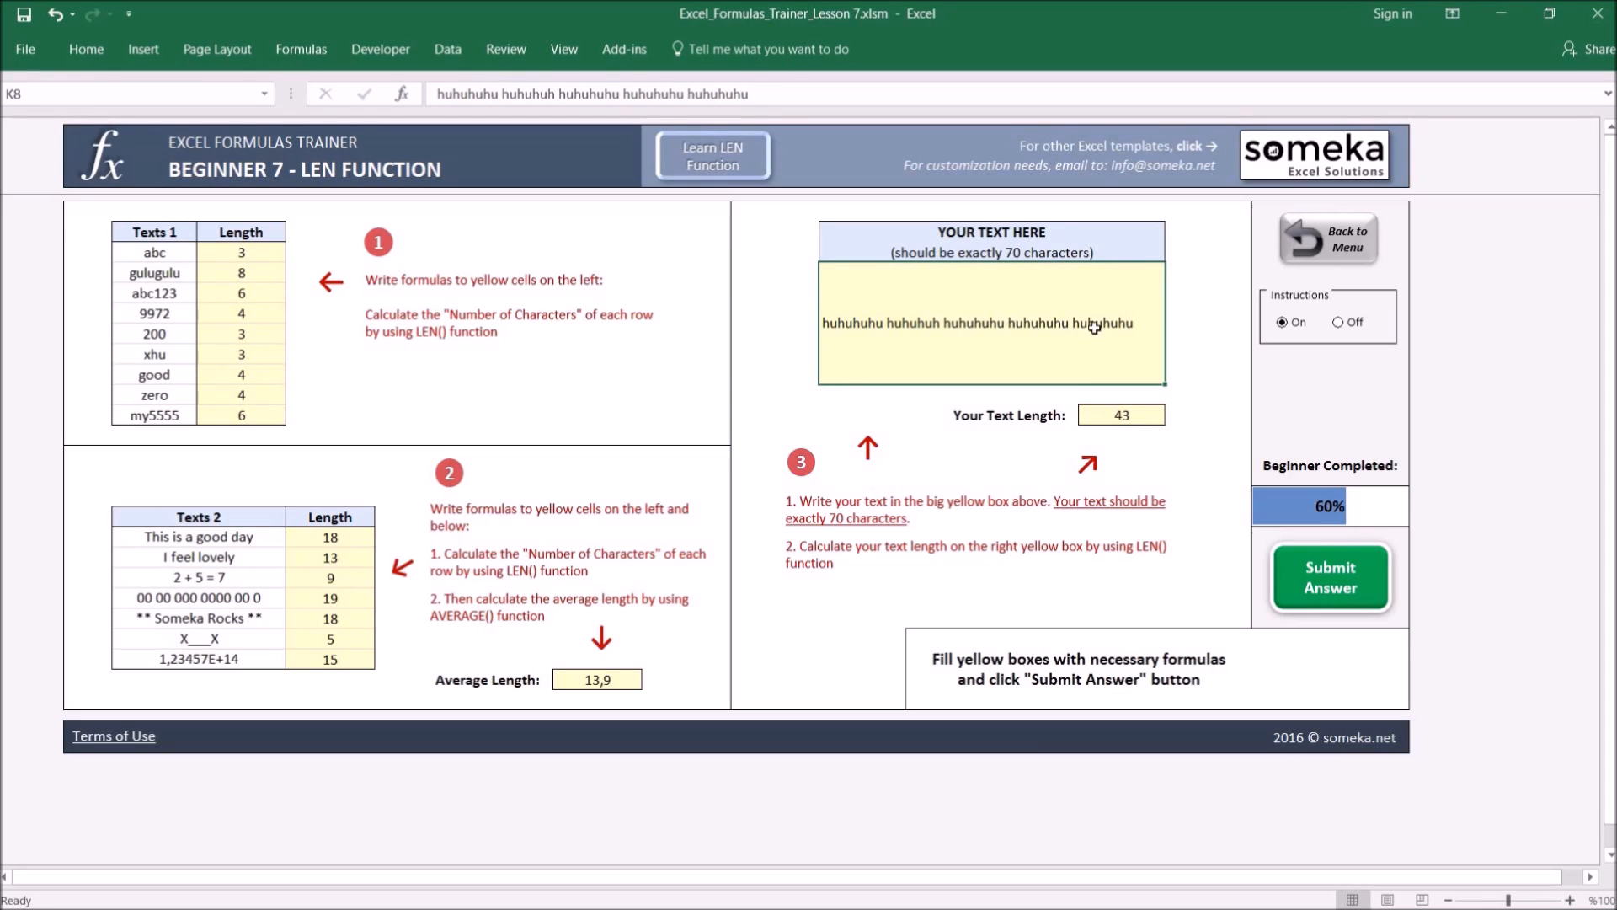
pyautogui.doubleClick(1147, 333)
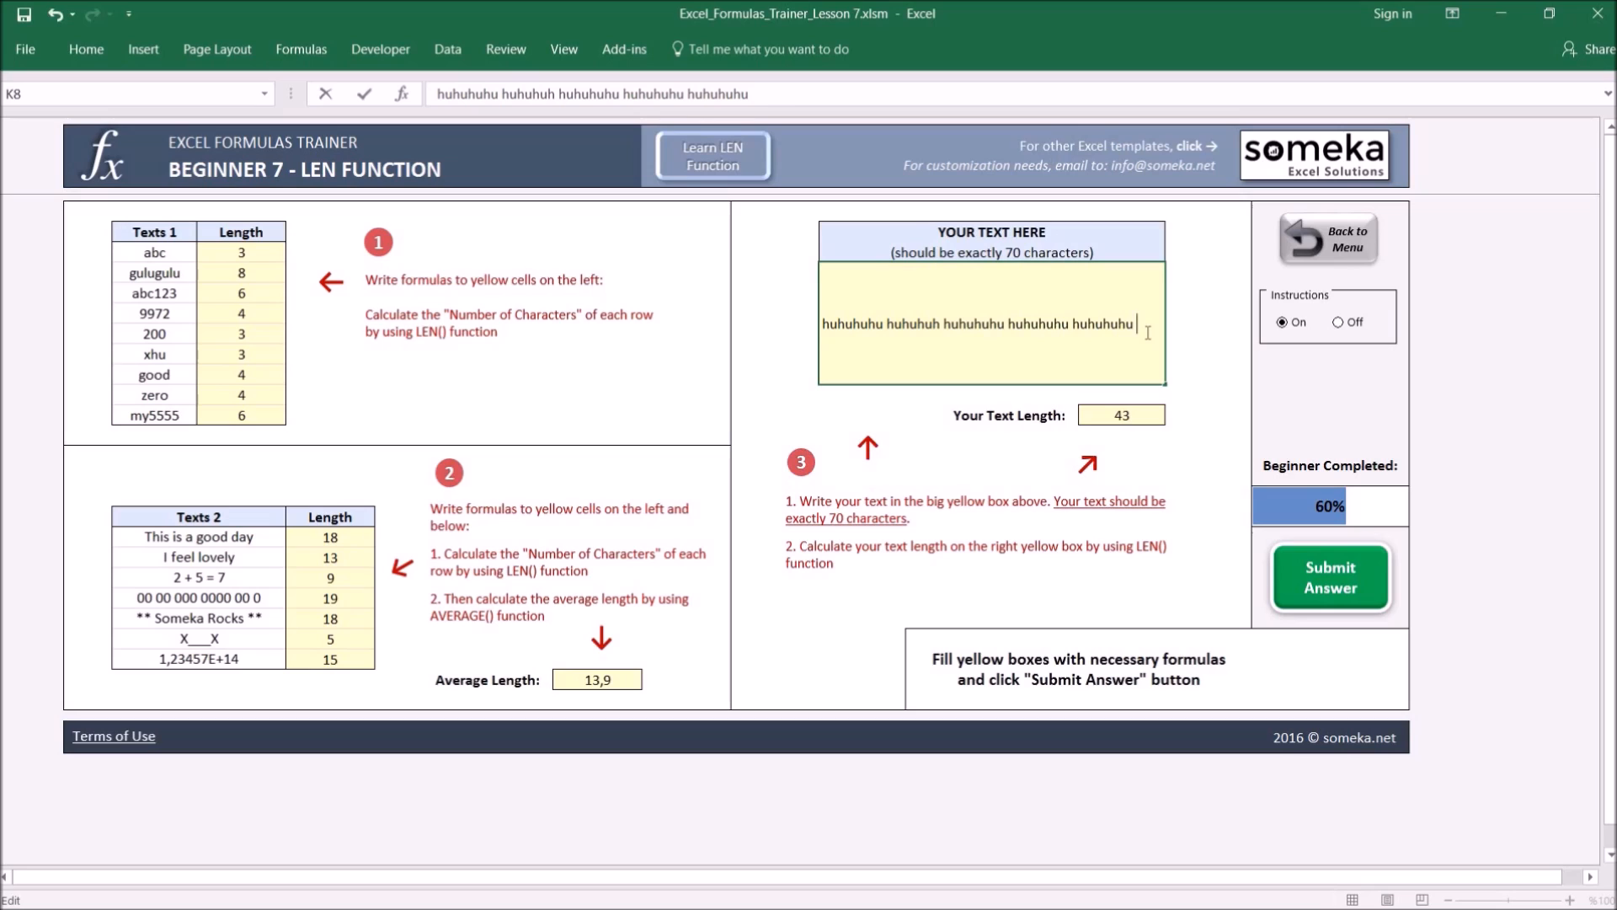
pyautogui.write('huhuhu huhuhuh huuh')
pyautogui.press('Return')
pyautogui.click(1146, 331)
pyautogui.doubleClick(1147, 333)
pyautogui.write('huhuh h')
pyautogui.press('Return')
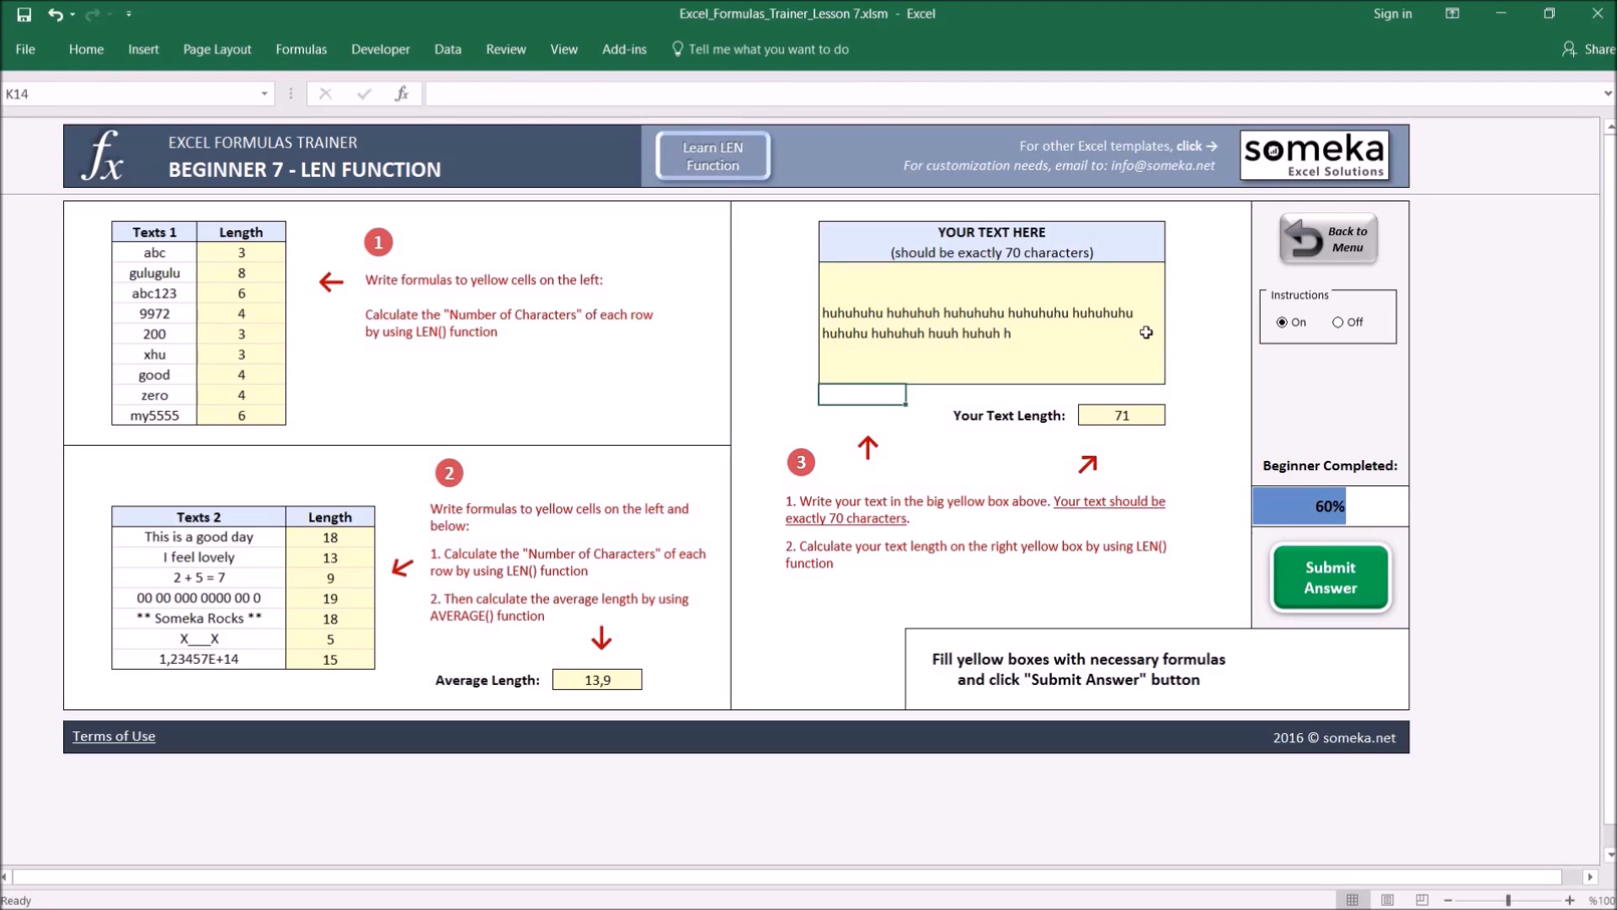
# Delete the final "h" from the large yellow box to bring the text to exactly 70 characters, and check its length cell
pyautogui.click(1147, 332)
pyautogui.doubleClick(1147, 332)
pyautogui.press('BackSpace')
pyautogui.press('Return')
pyautogui.click(1136, 414)
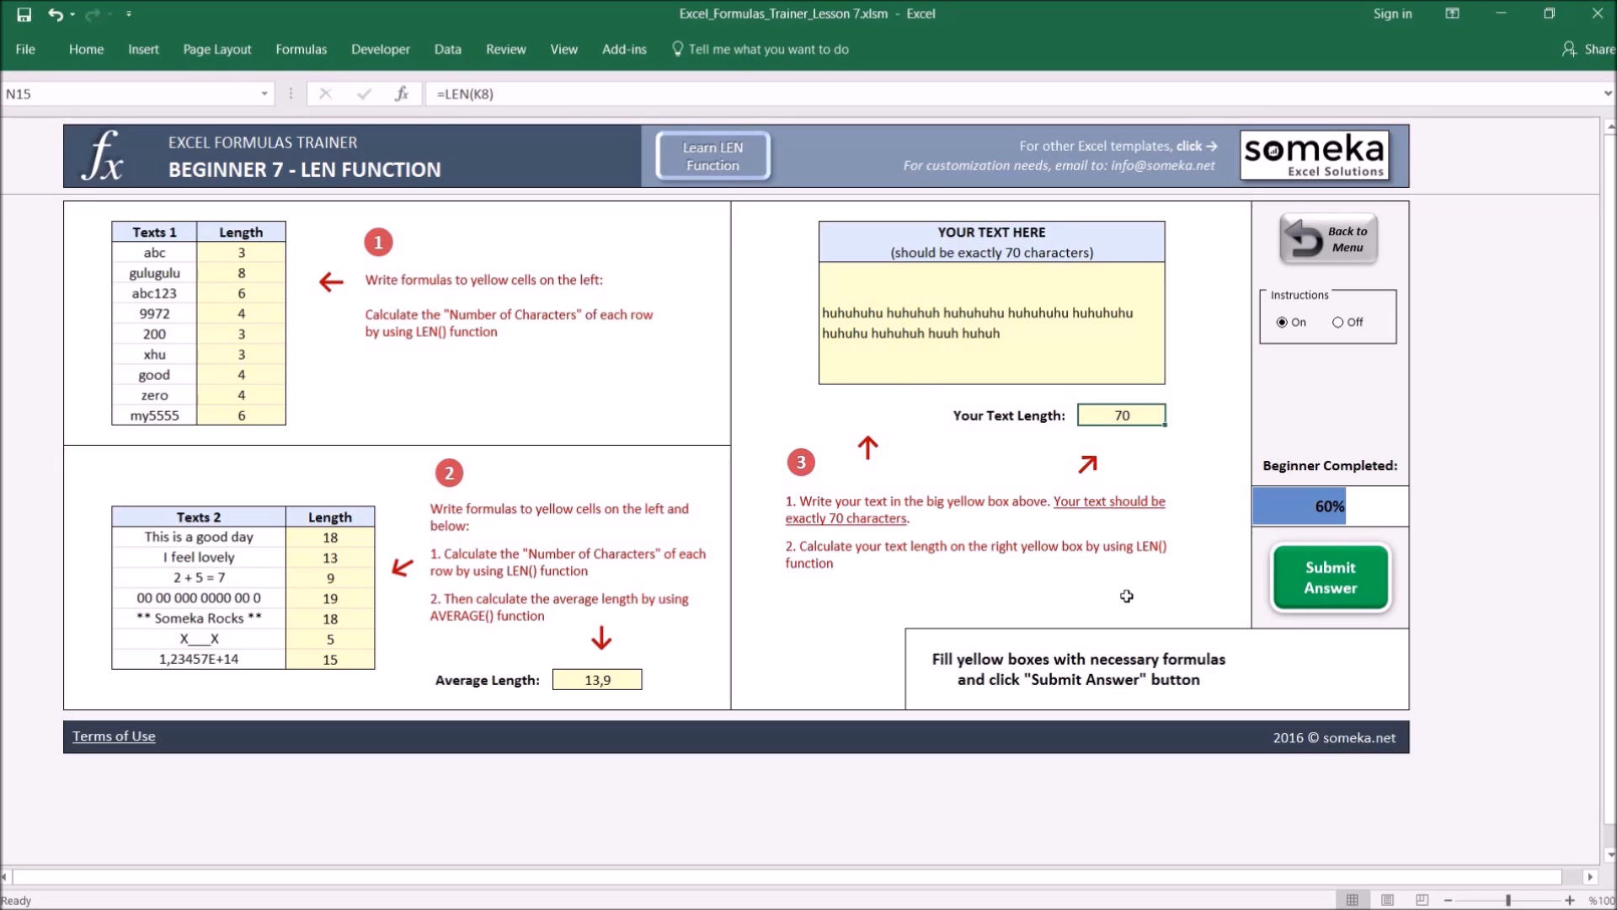
# Submit the LEN answers, return to the dashboard and open section 8, COUNTA
pyautogui.click(1319, 583)
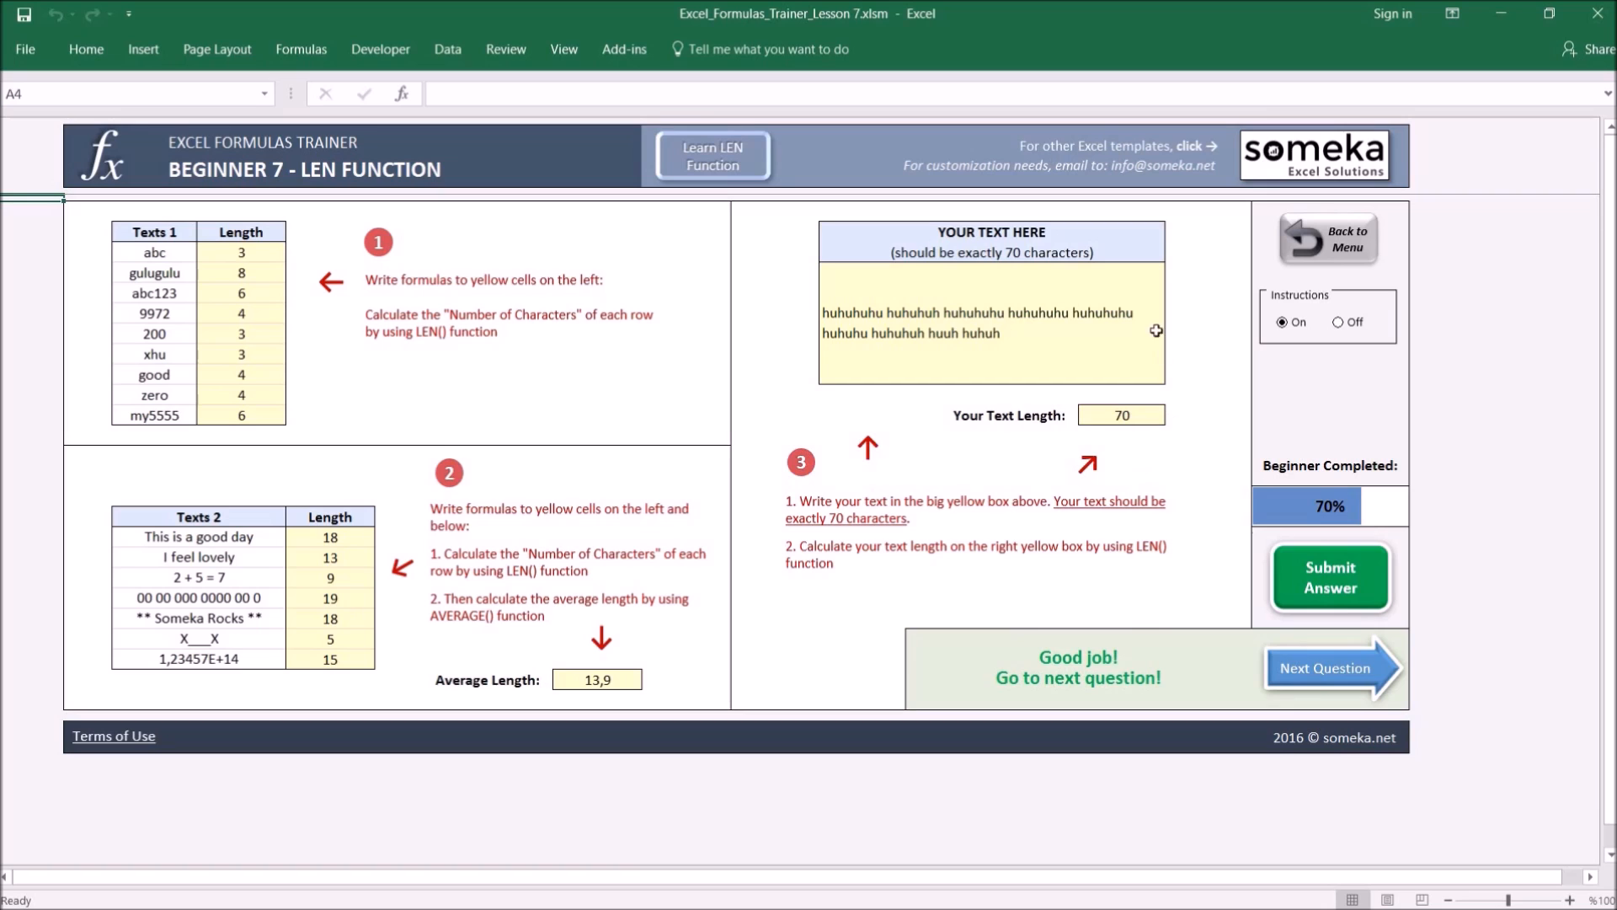
pyautogui.click(1329, 242)
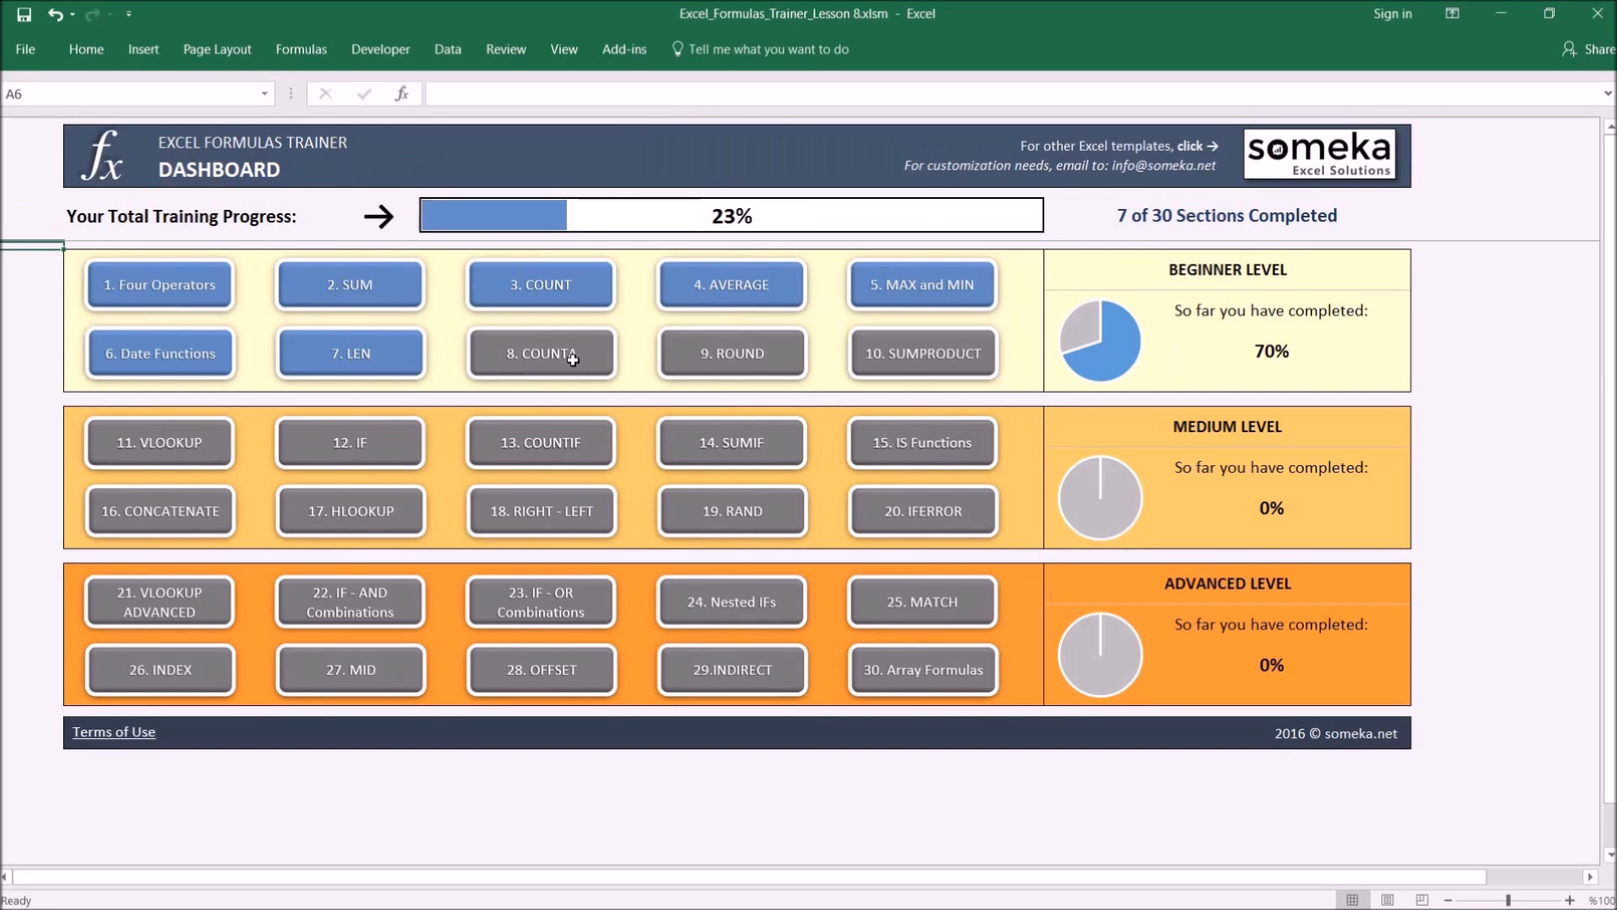
pyautogui.click(573, 359)
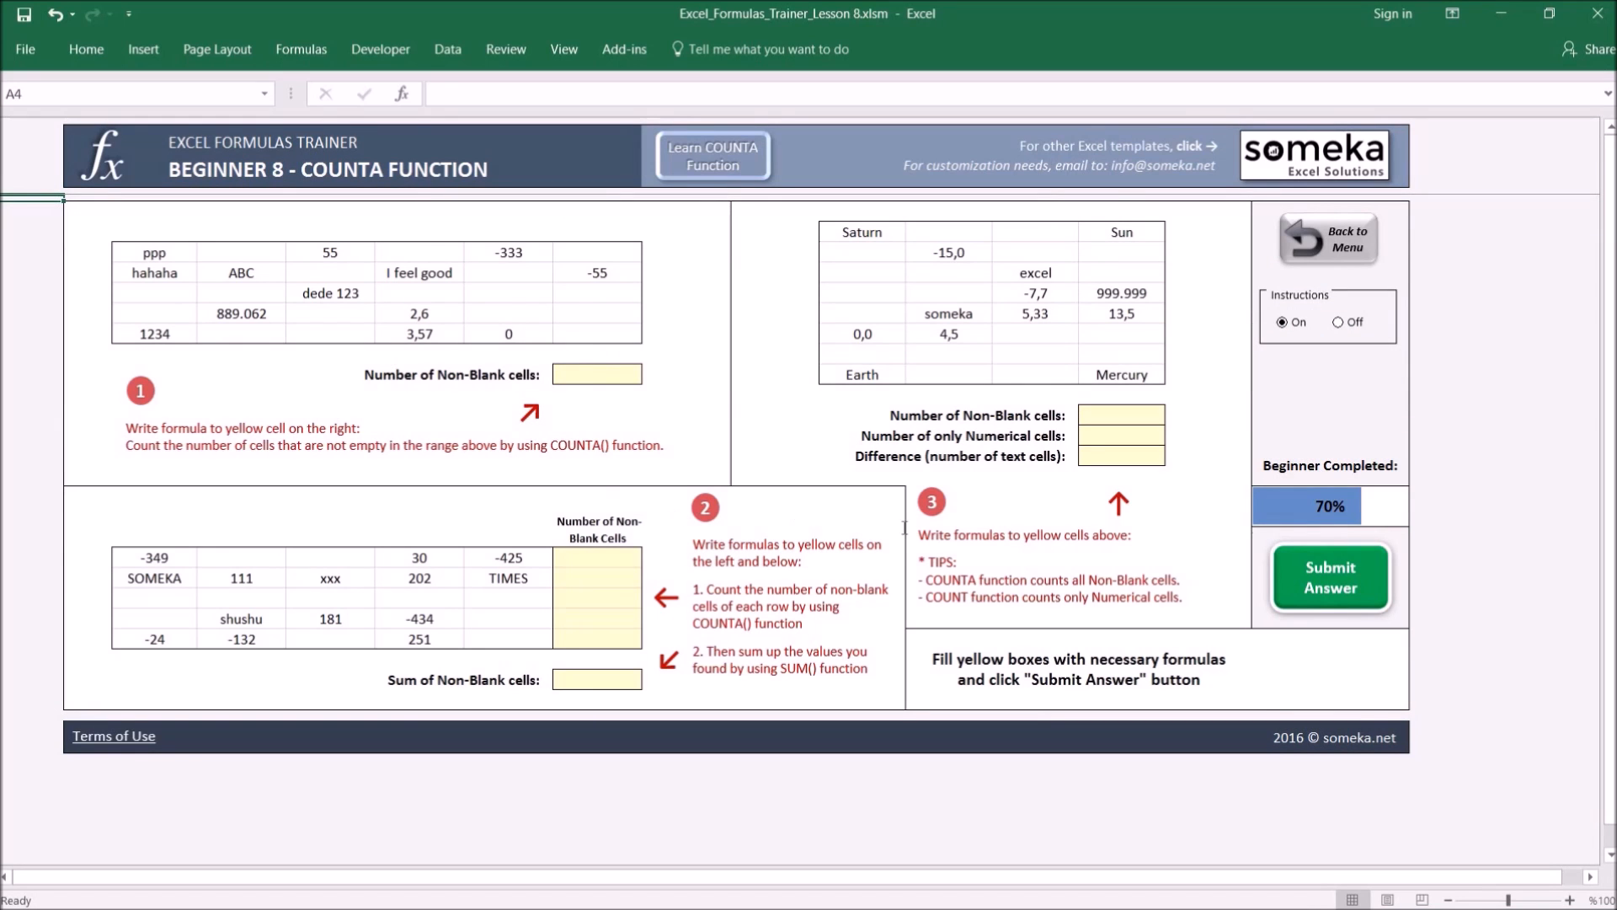
# Enter =COUNTA(C7:H11) in the yellow Number of Non-Blank cells field of exercise 1
pyautogui.click(674, 260)
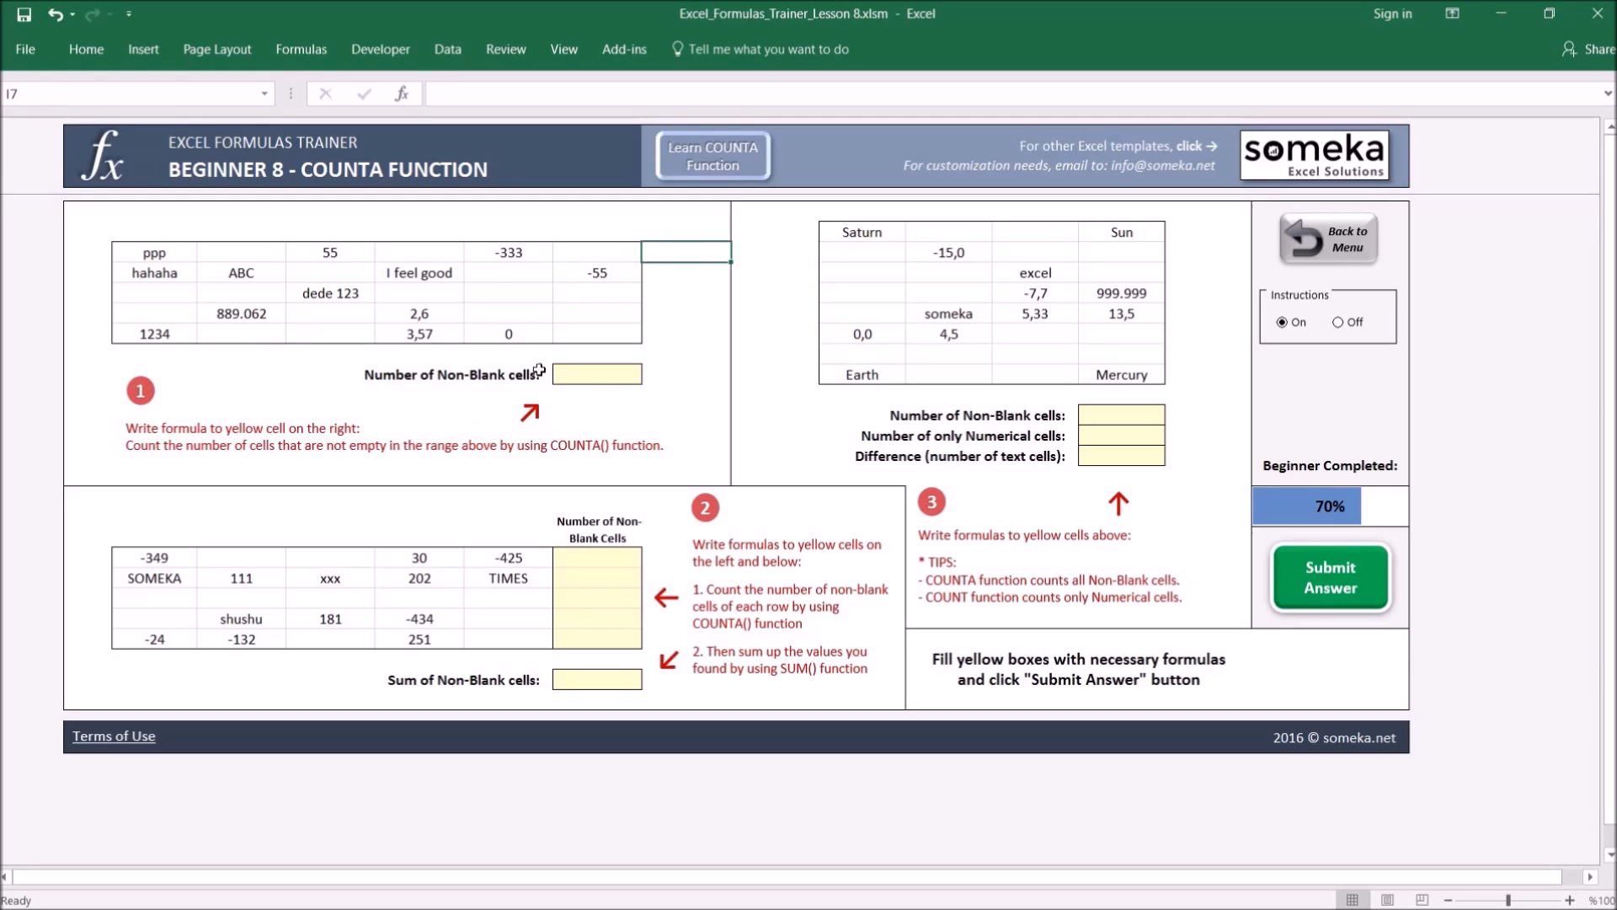
pyautogui.click(599, 376)
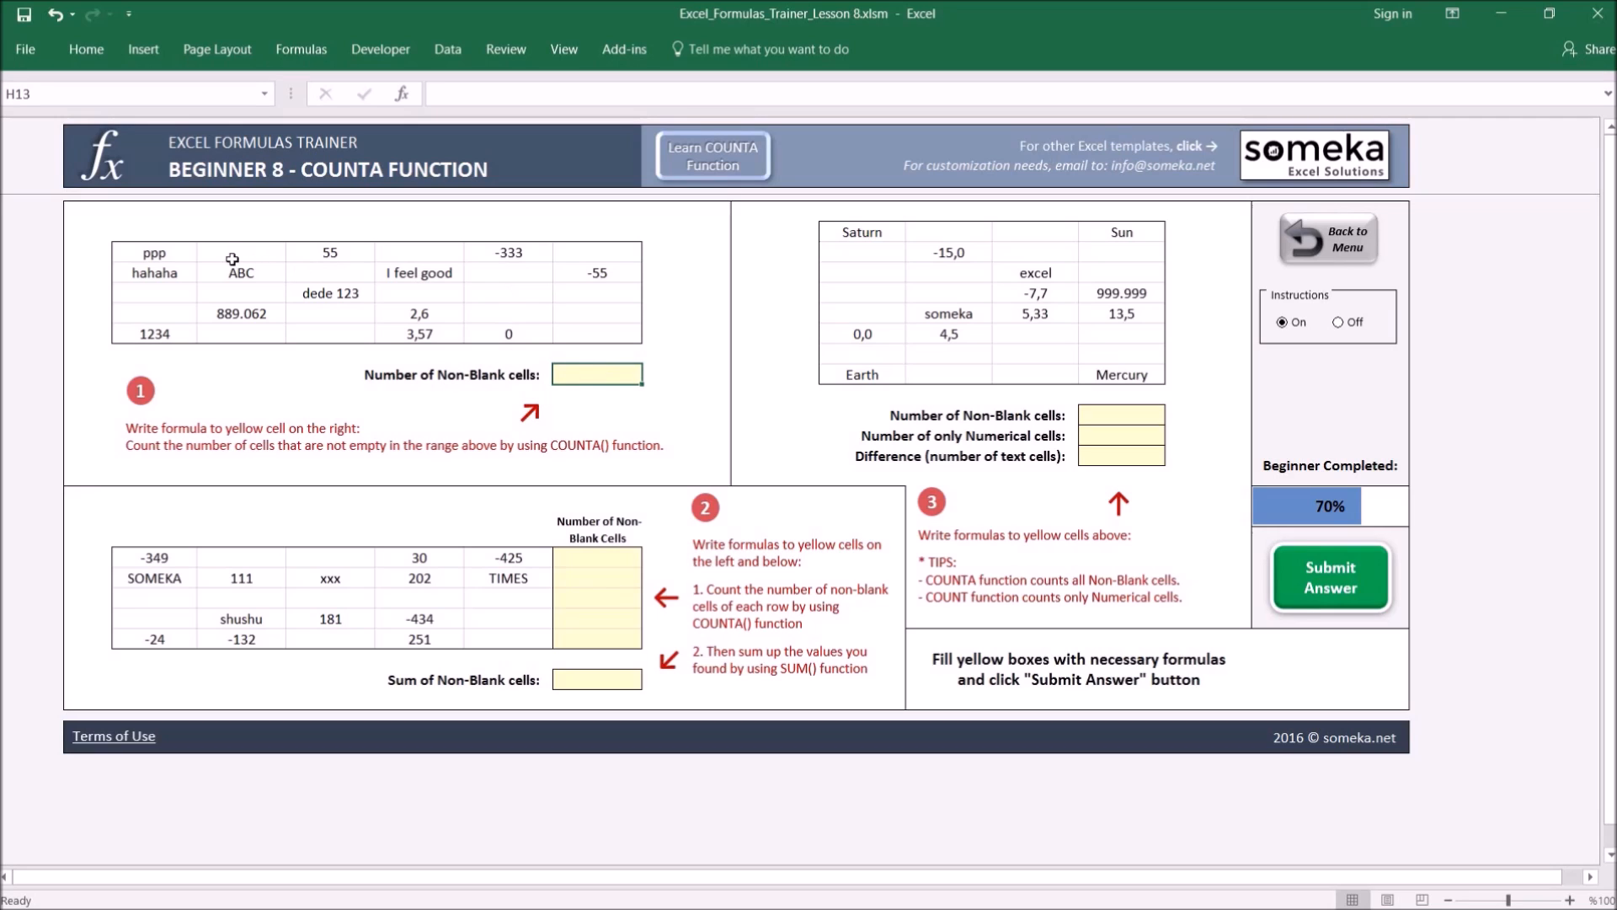
pyautogui.write('=counta')
pyautogui.press('Tab')
pyautogui.moveTo(180, 253); pyautogui.dragTo(594, 331)
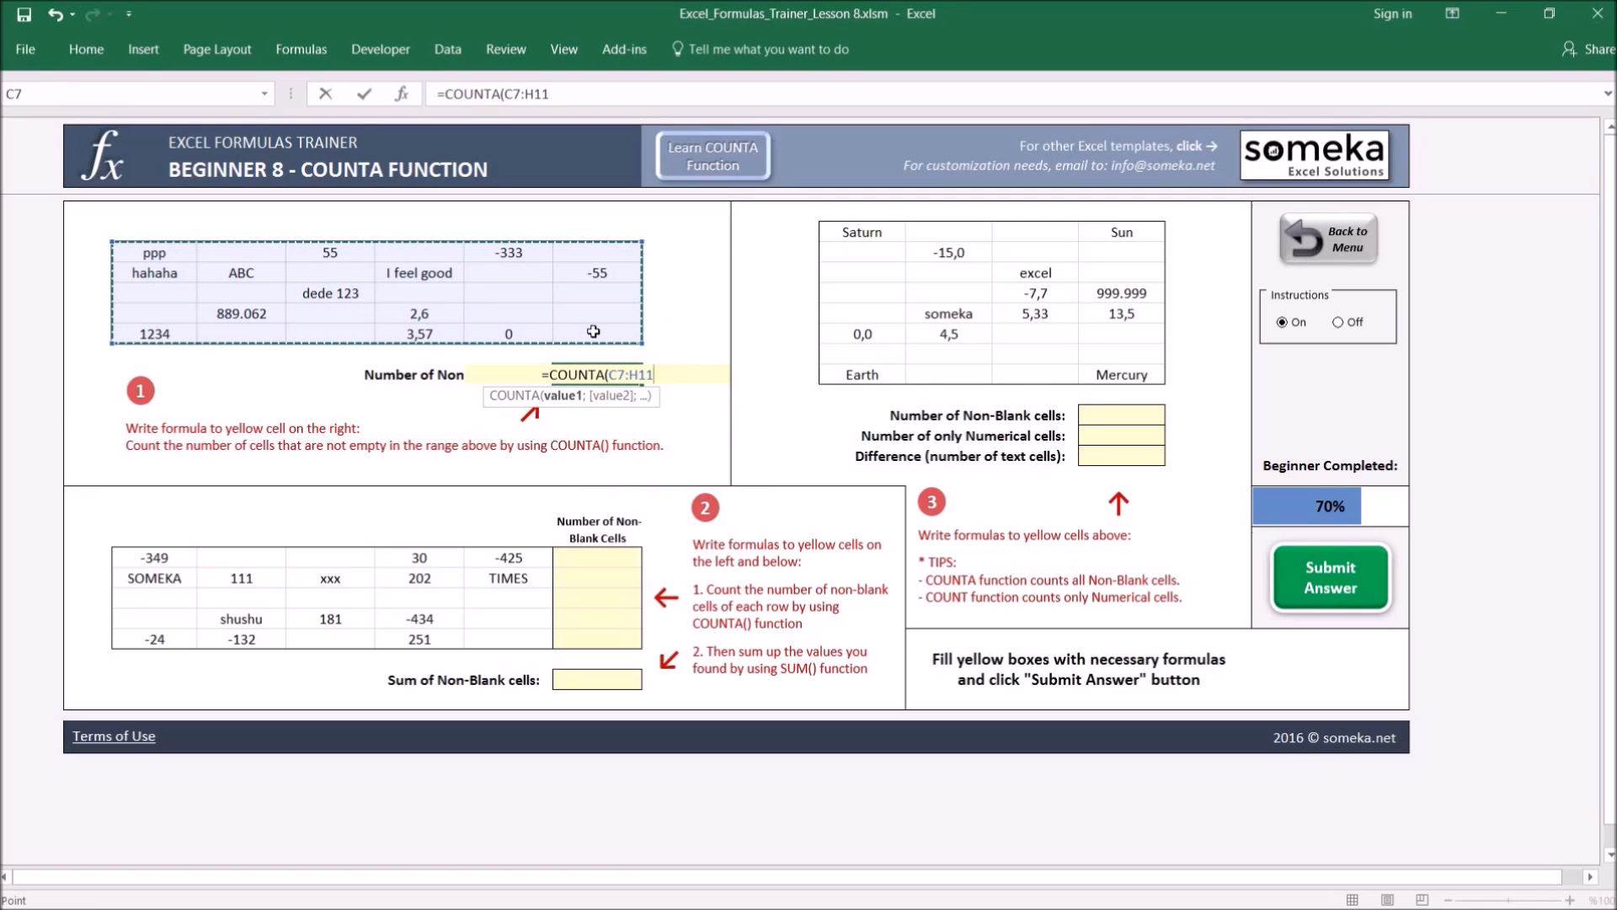
pyautogui.press('Return')
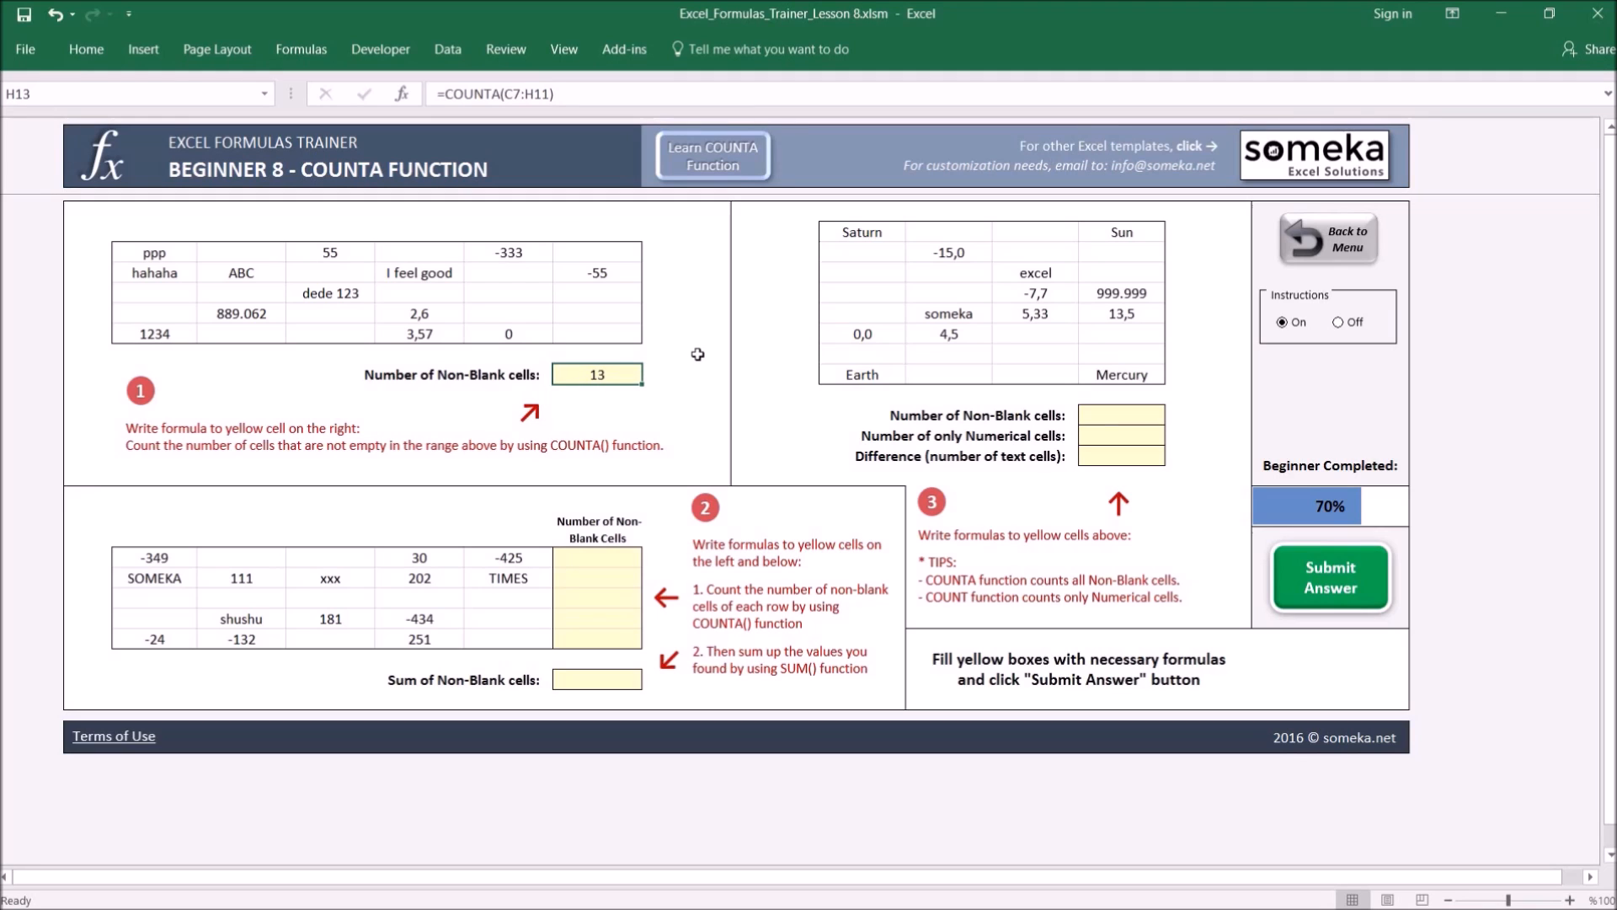
# Replace the exercise 1 formula with =COUNT(C7:H11) to compare COUNT with COUNTA
pyautogui.write('=coun')
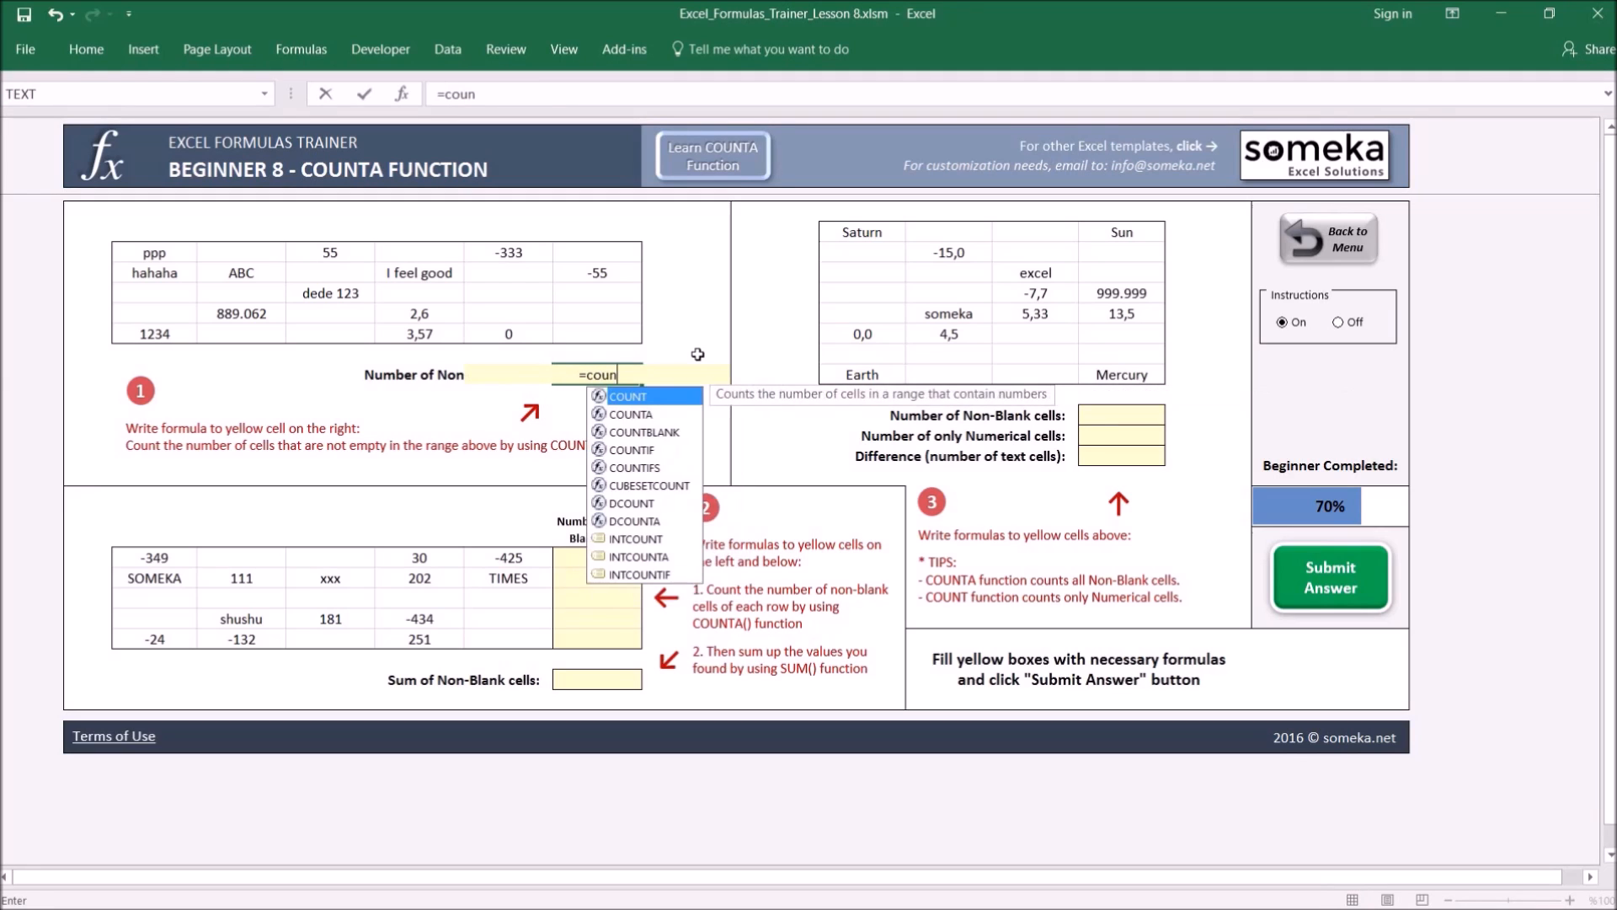
pyautogui.write('ta')
pyautogui.press('Tab')
pyautogui.press('BackSpace')
pyautogui.press('BackSpace')
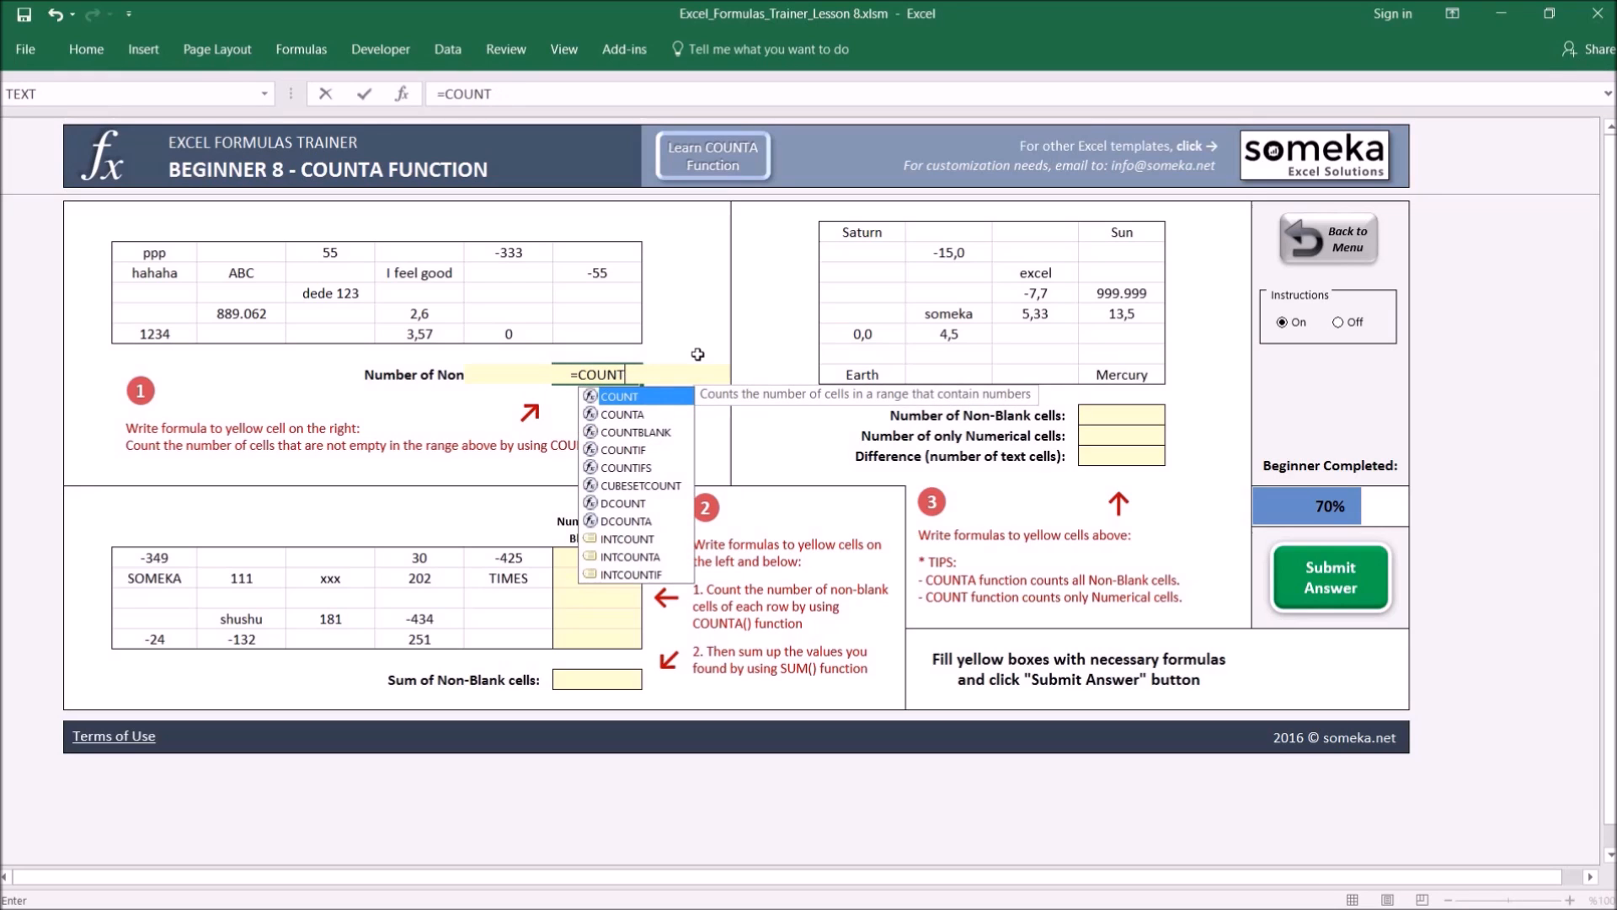
pyautogui.write('(')
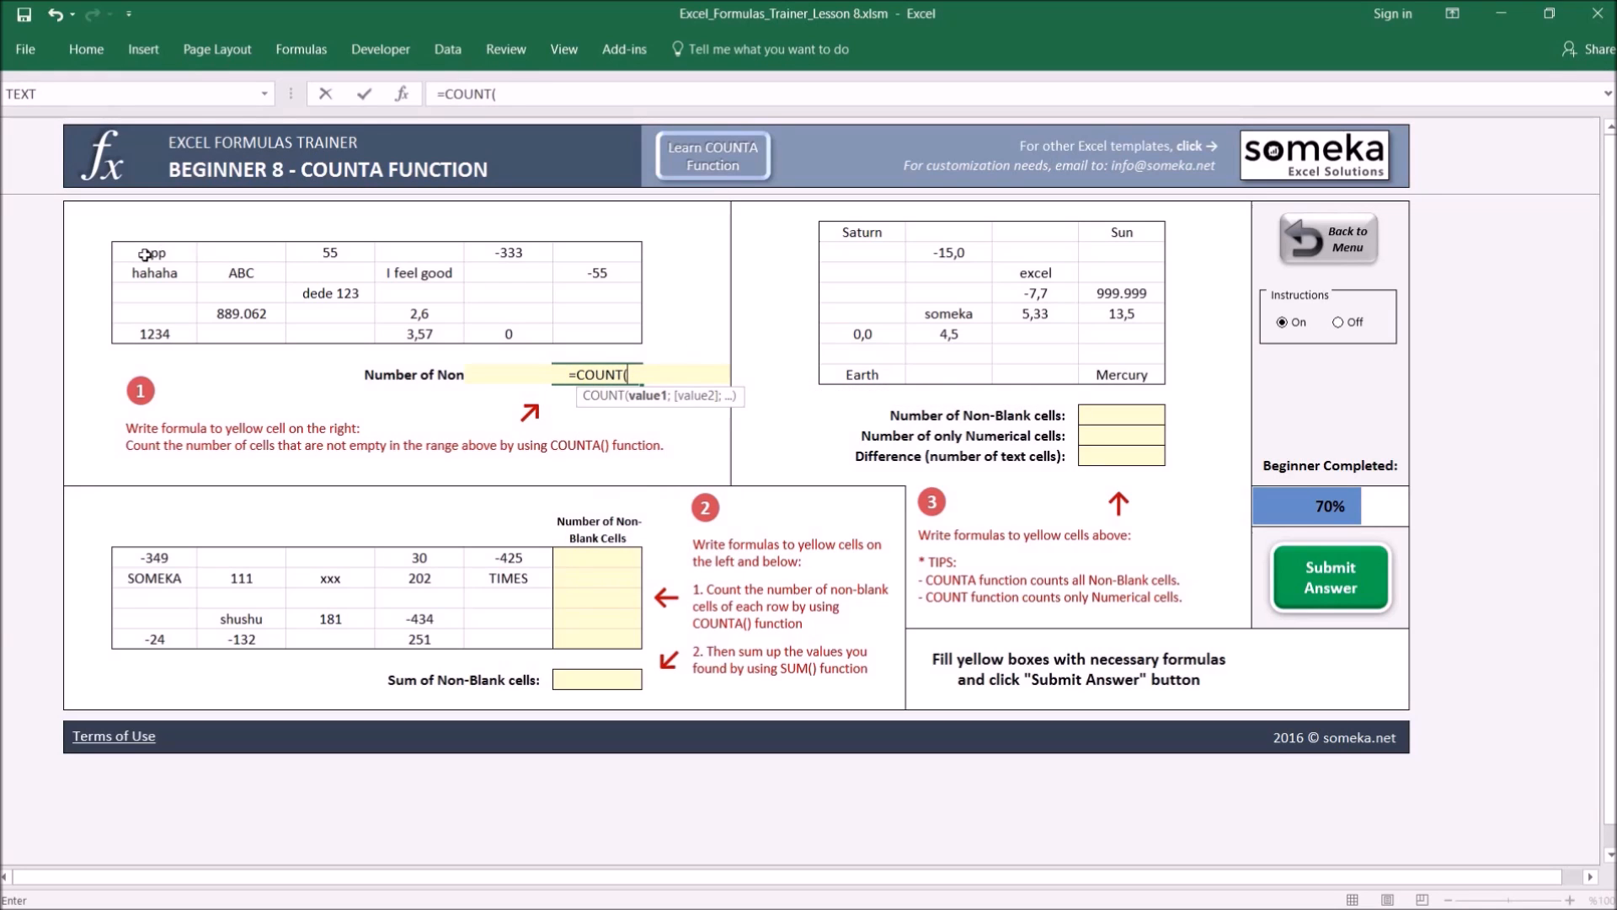
pyautogui.moveTo(148, 252); pyautogui.dragTo(253, 258)
pyautogui.moveTo(464, 303); pyautogui.dragTo(574, 331)
pyautogui.write(')')
pyautogui.press('Return')
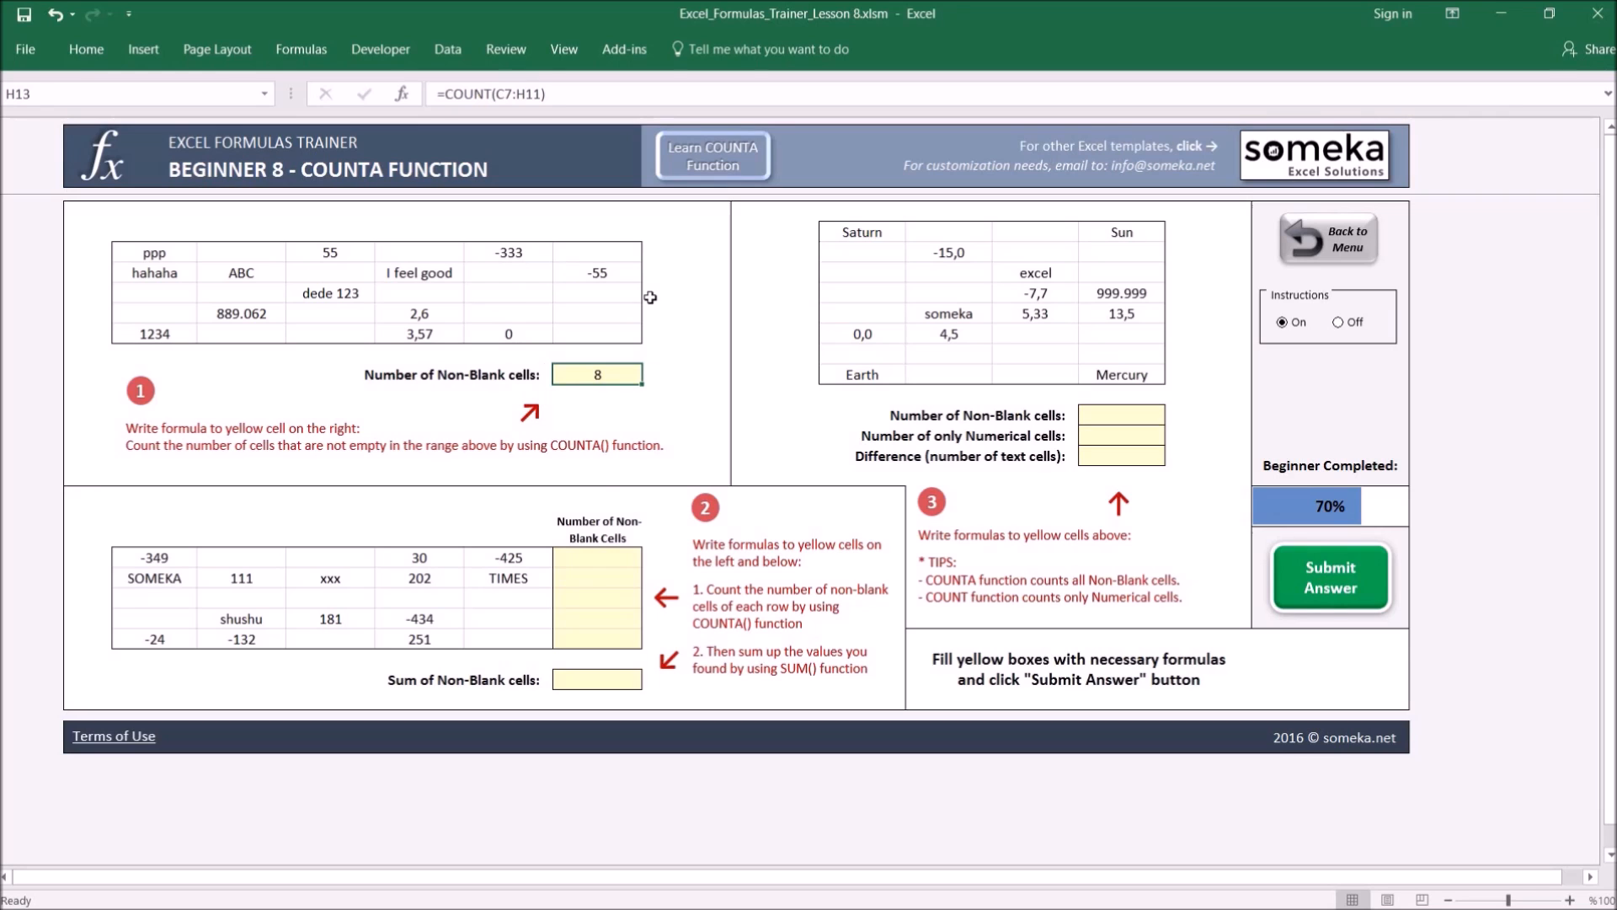
# Change the exercise 1 answer back to =COUNTA(C7:H11)
pyautogui.write('=counta')
pyautogui.press('Tab')
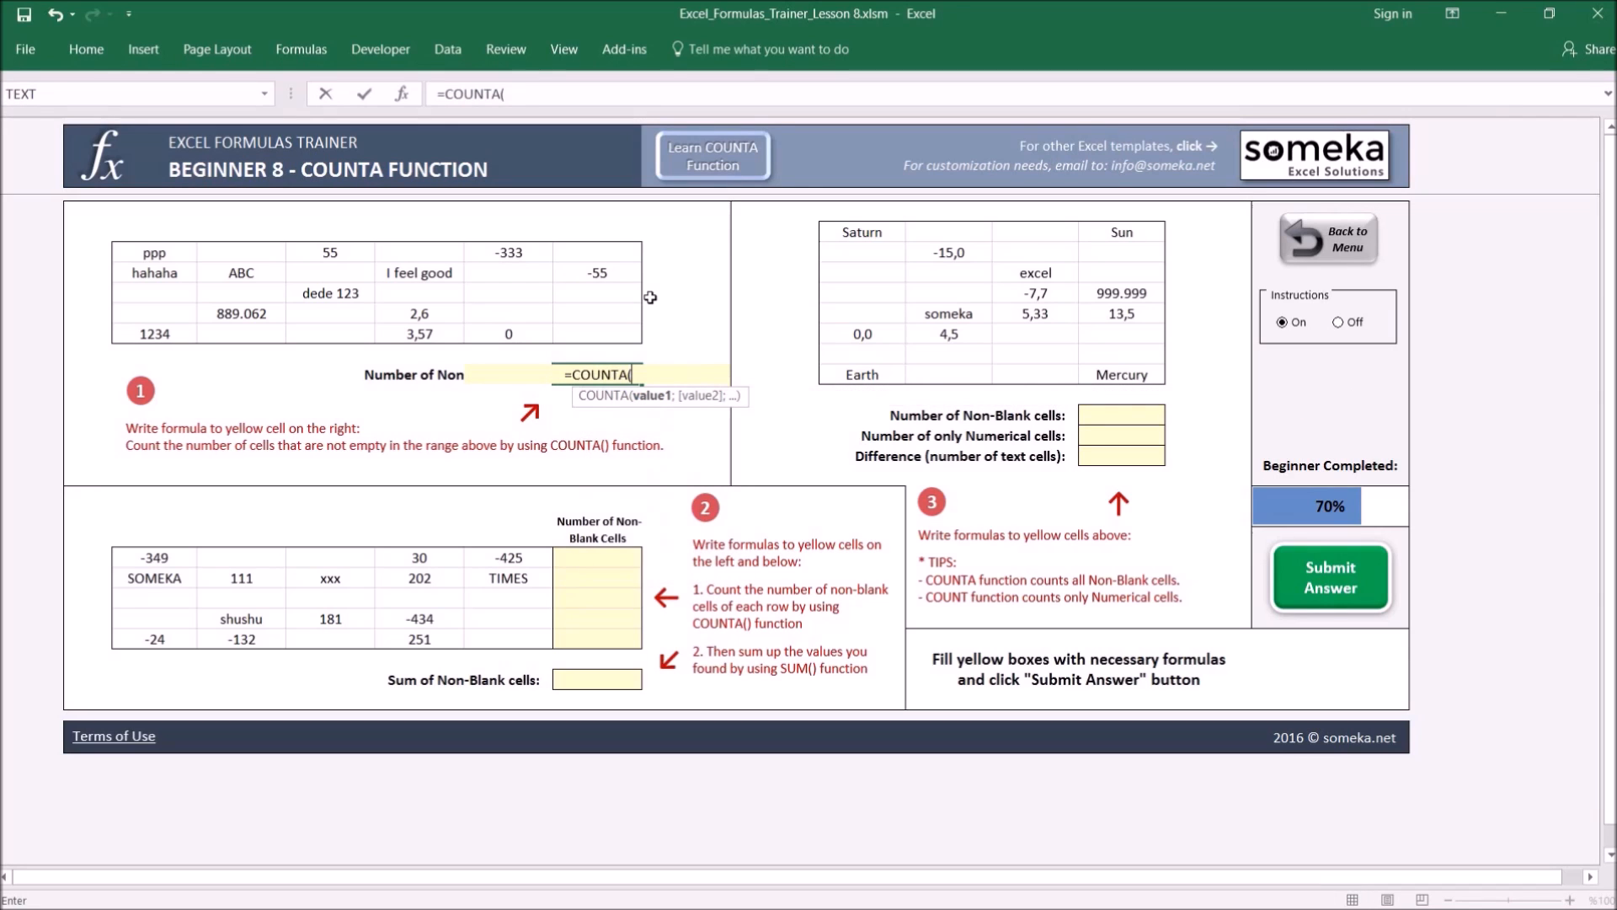
pyautogui.moveTo(154, 253); pyautogui.dragTo(638, 325)
pyautogui.press('Return')
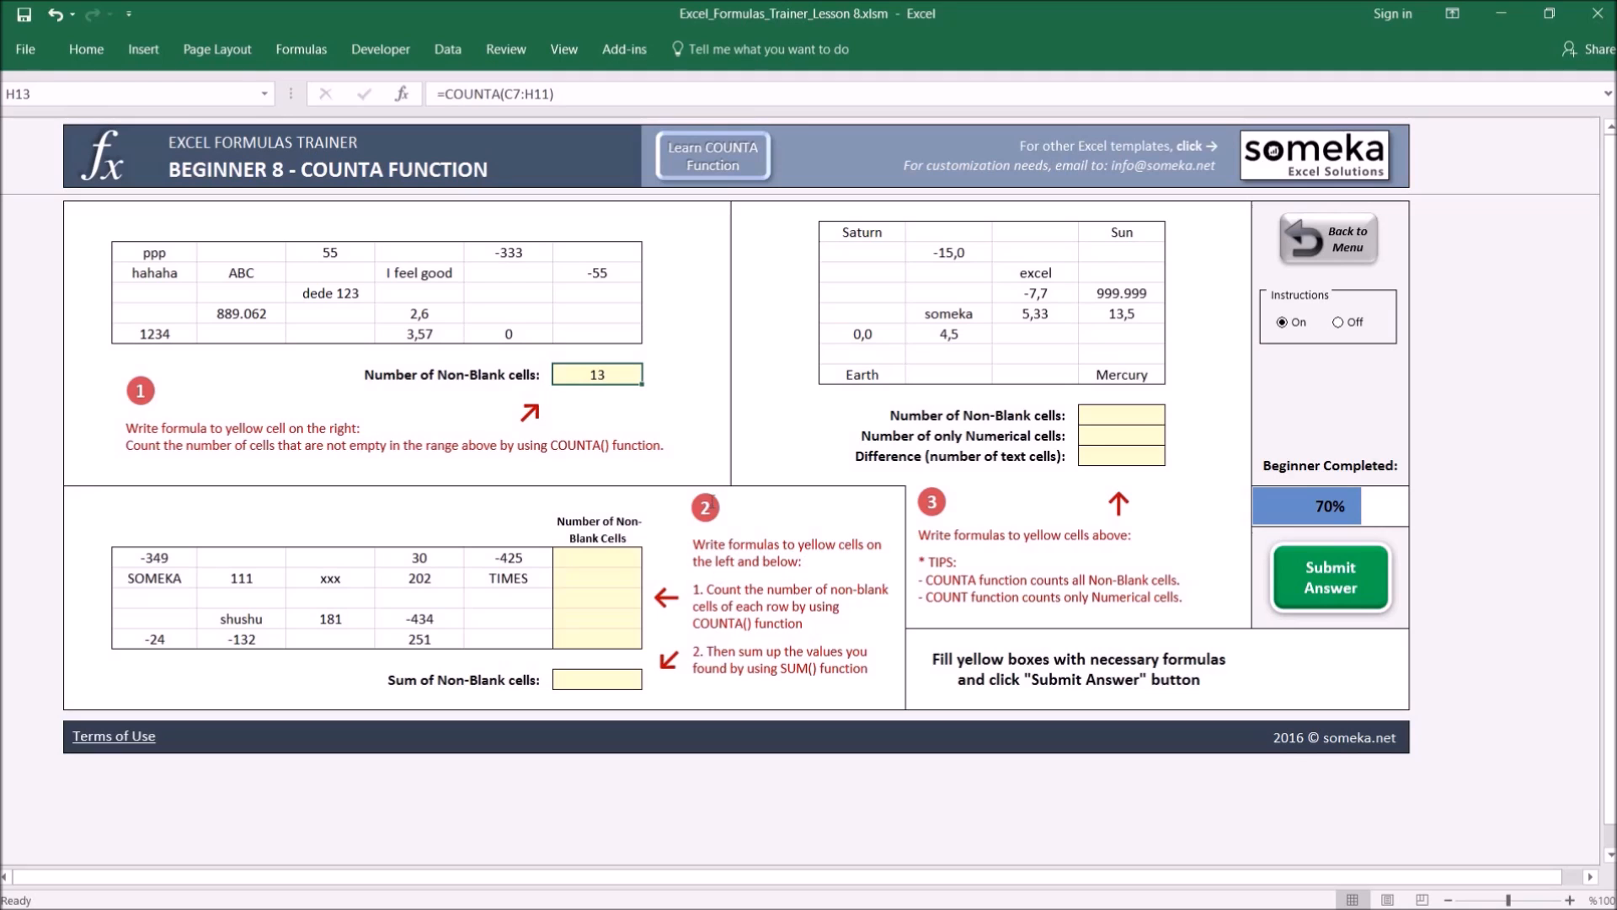
# Enter =COUNTA(C22:G22) in the first yellow Number of Non-Blank Cells row of exercise 2
pyautogui.click(594, 557)
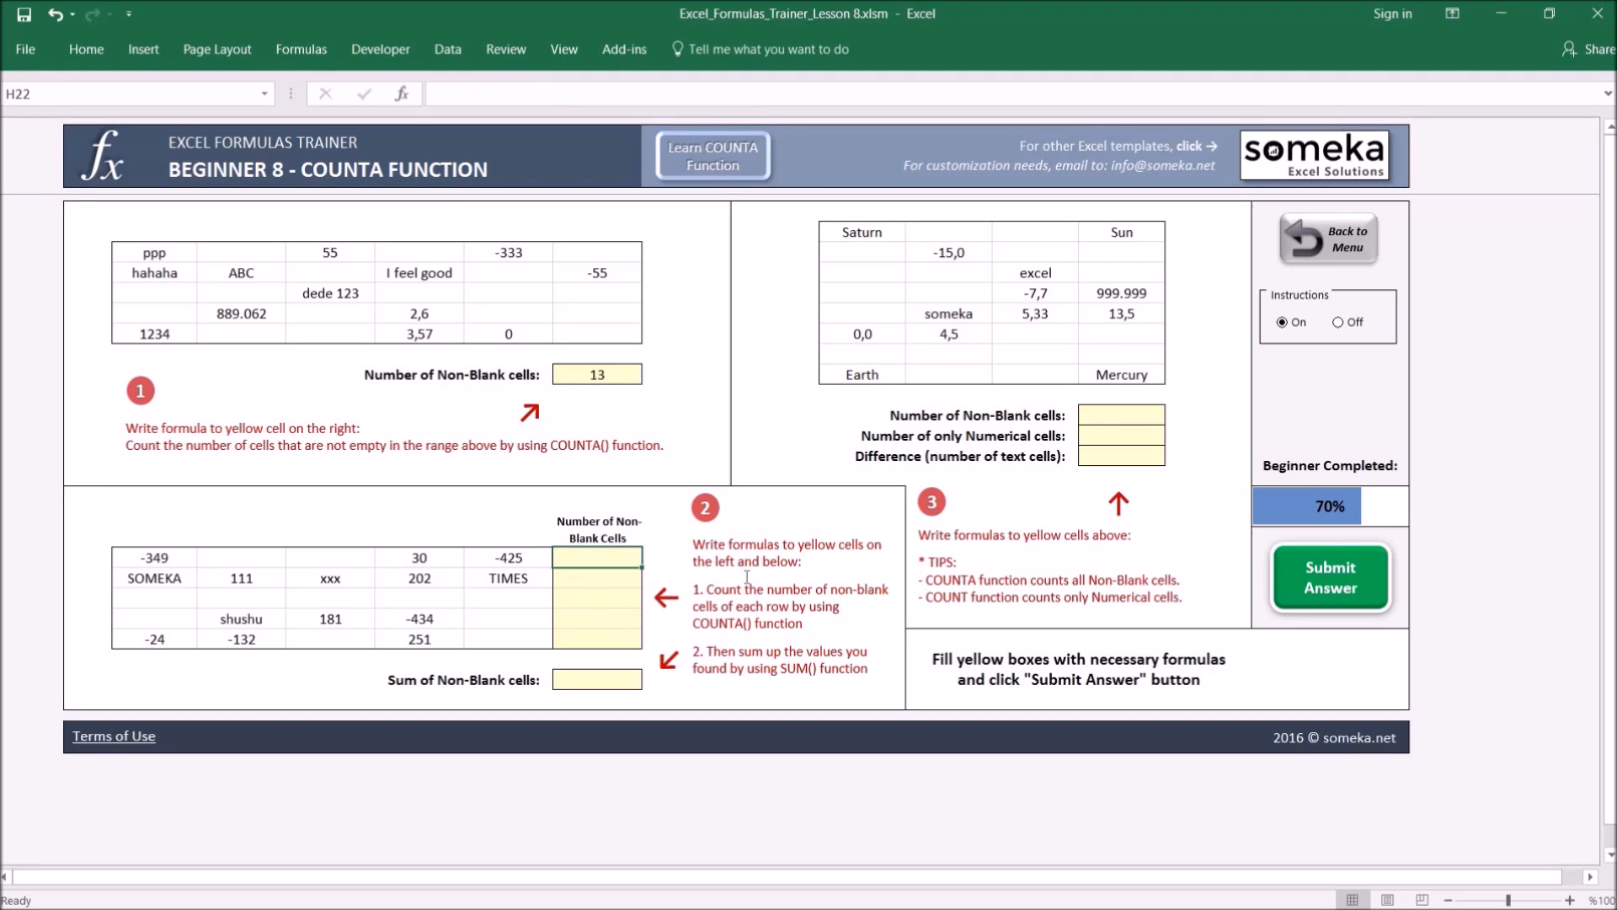
pyautogui.write('=COUNTA(')
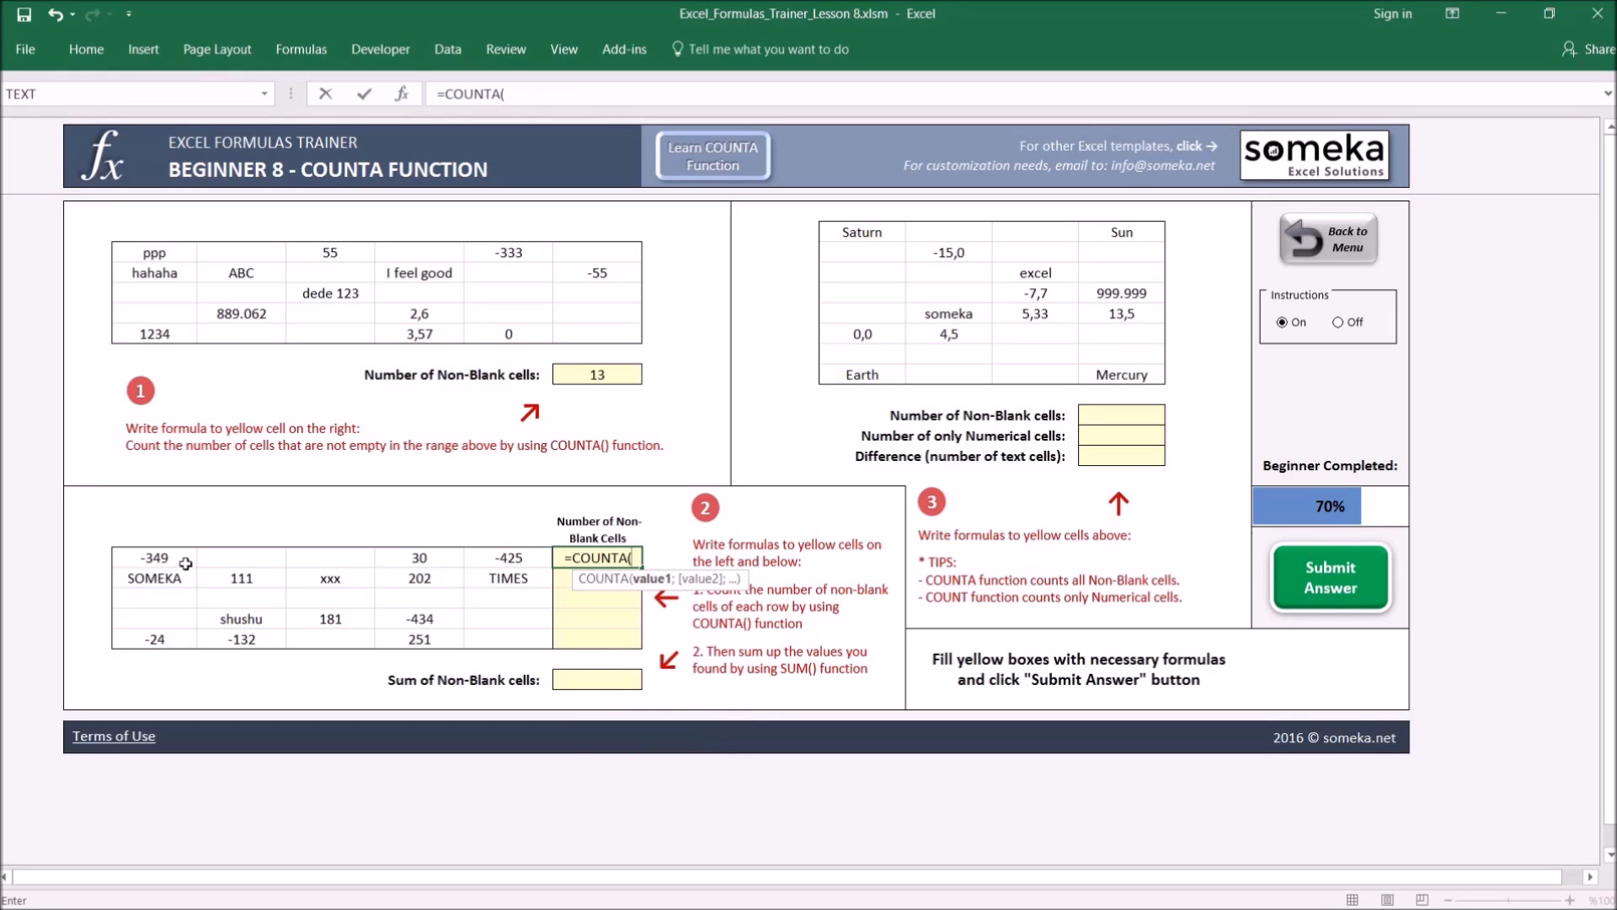
pyautogui.moveTo(174, 561); pyautogui.dragTo(549, 578)
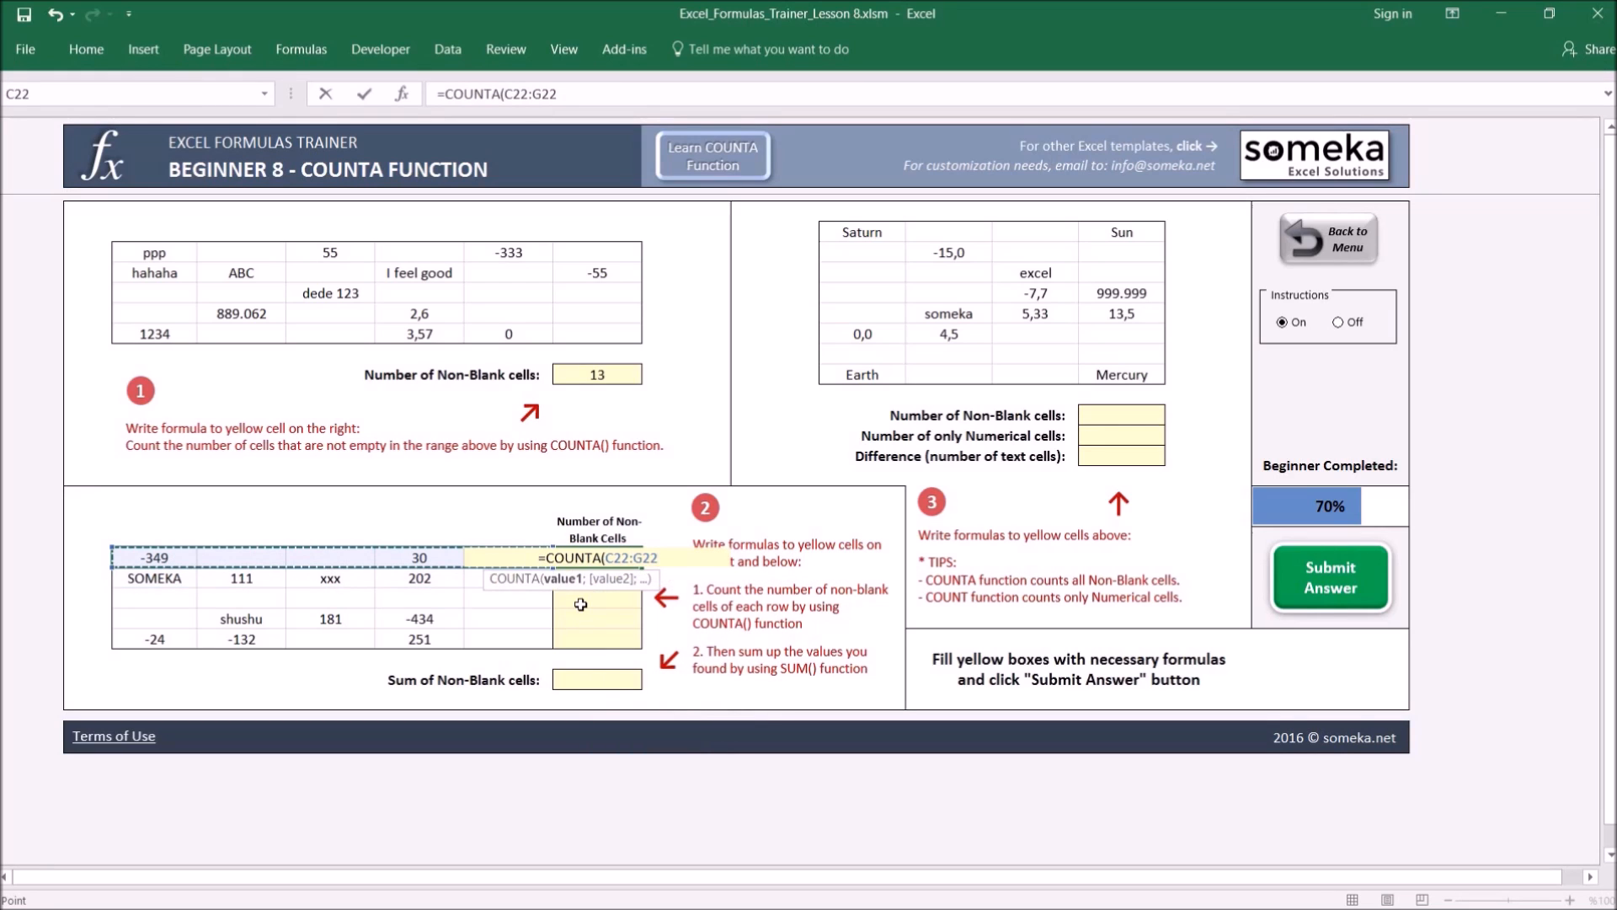
pyautogui.press('Return')
# Copy the first row's COUNTA formula into the remaining four yellow row cells of exercise 2
pyautogui.press('Up')
pyautogui.hotkey('ctrl', 'c')
pyautogui.hotkey('shift', 'Down')
pyautogui.hotkey('shift', 'Down')
pyautogui.hotkey('shift', 'Down')
pyautogui.hotkey('shift', 'Down')
pyautogui.press('Return')
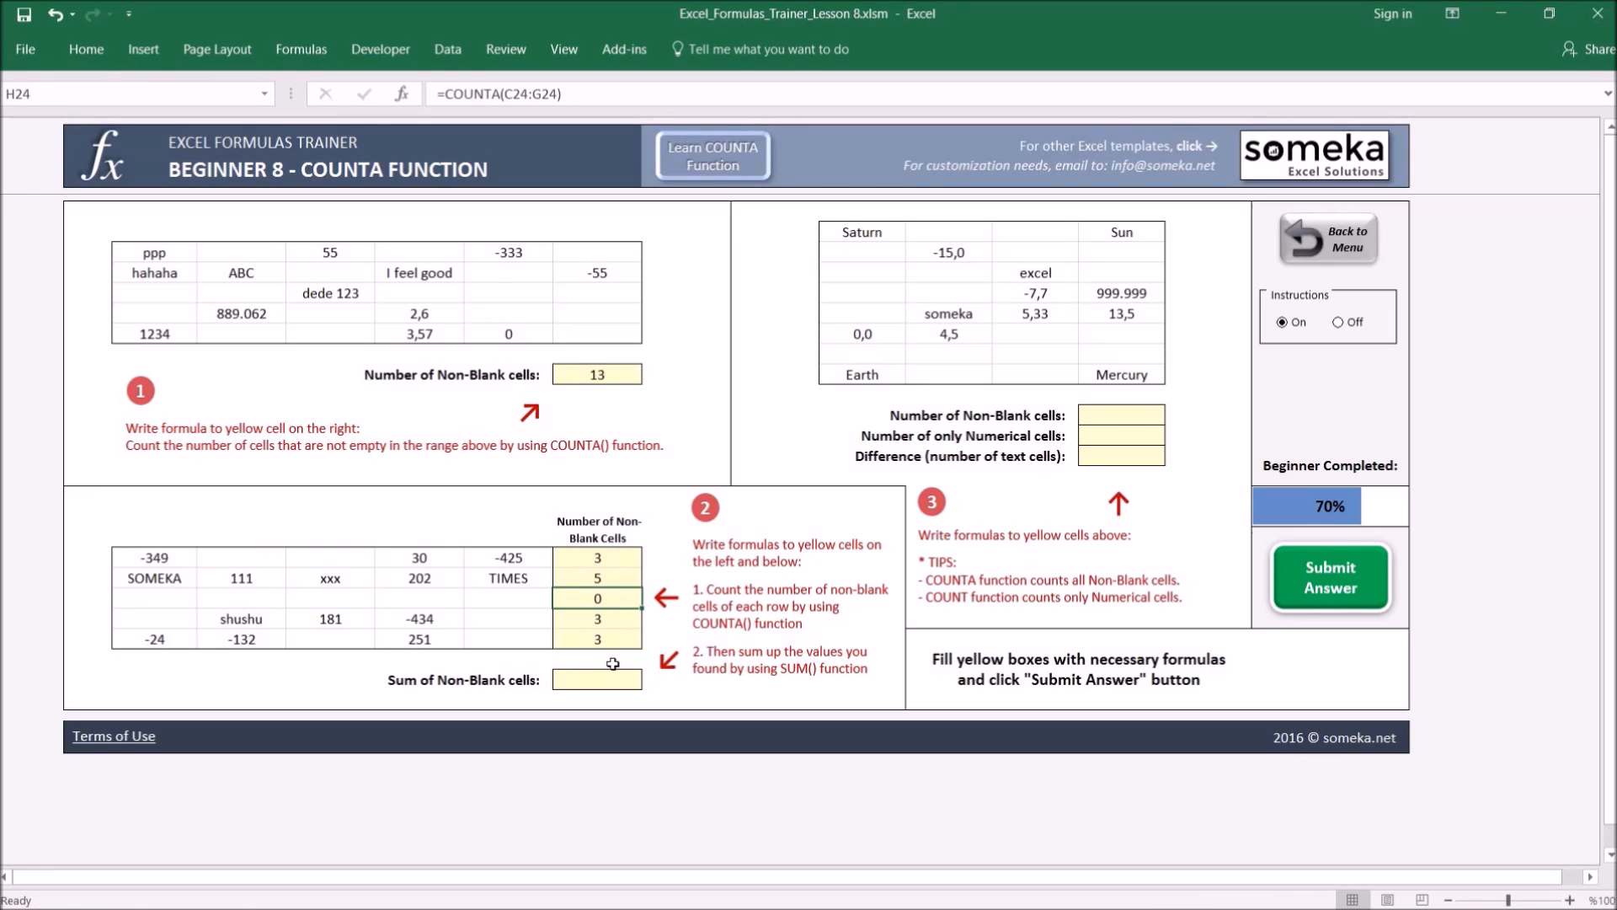
# Enter =SUM(H22:H26) in the Sum of Non-Blank cells answer of exercise 2
pyautogui.click(596, 680)
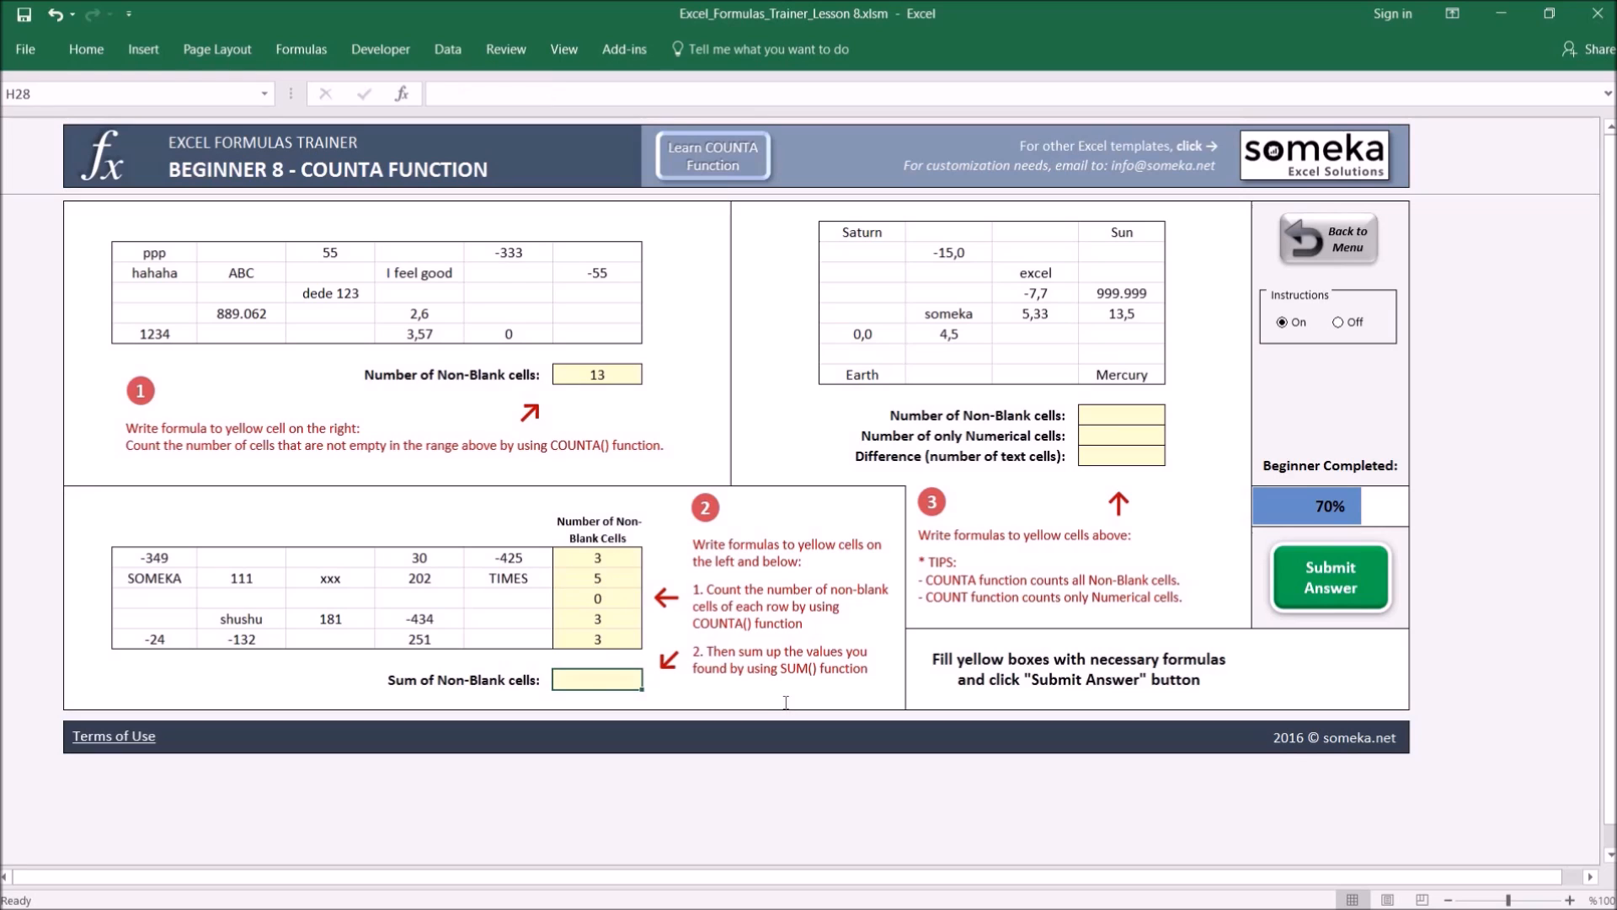
pyautogui.write('=su')
pyautogui.press('Tab')
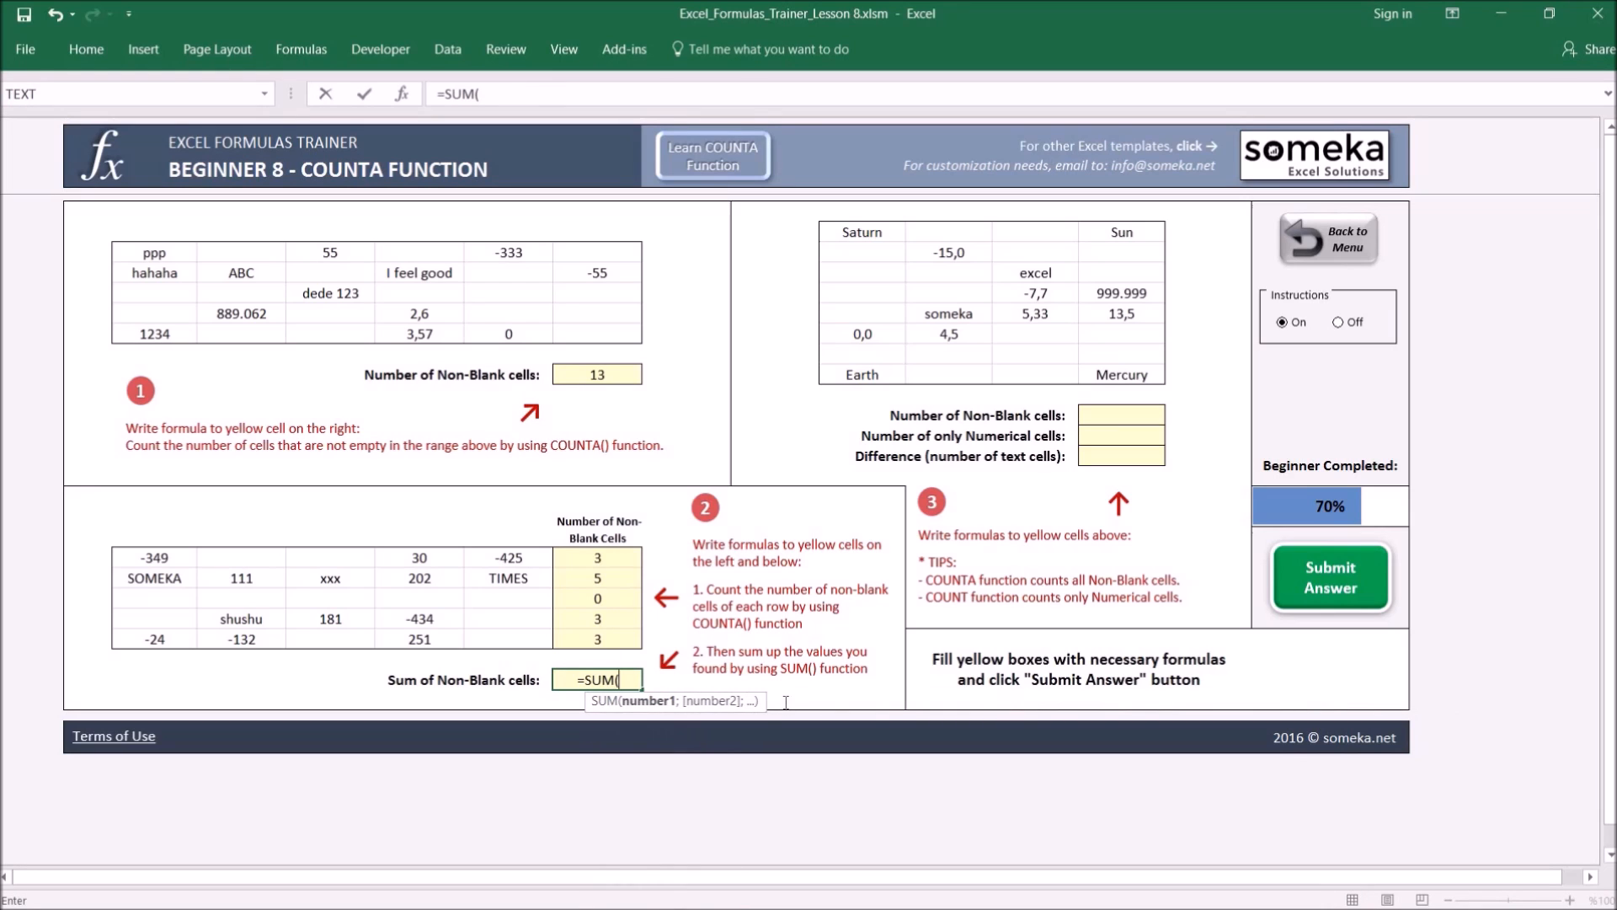
pyautogui.moveTo(604, 562); pyautogui.dragTo(616, 637)
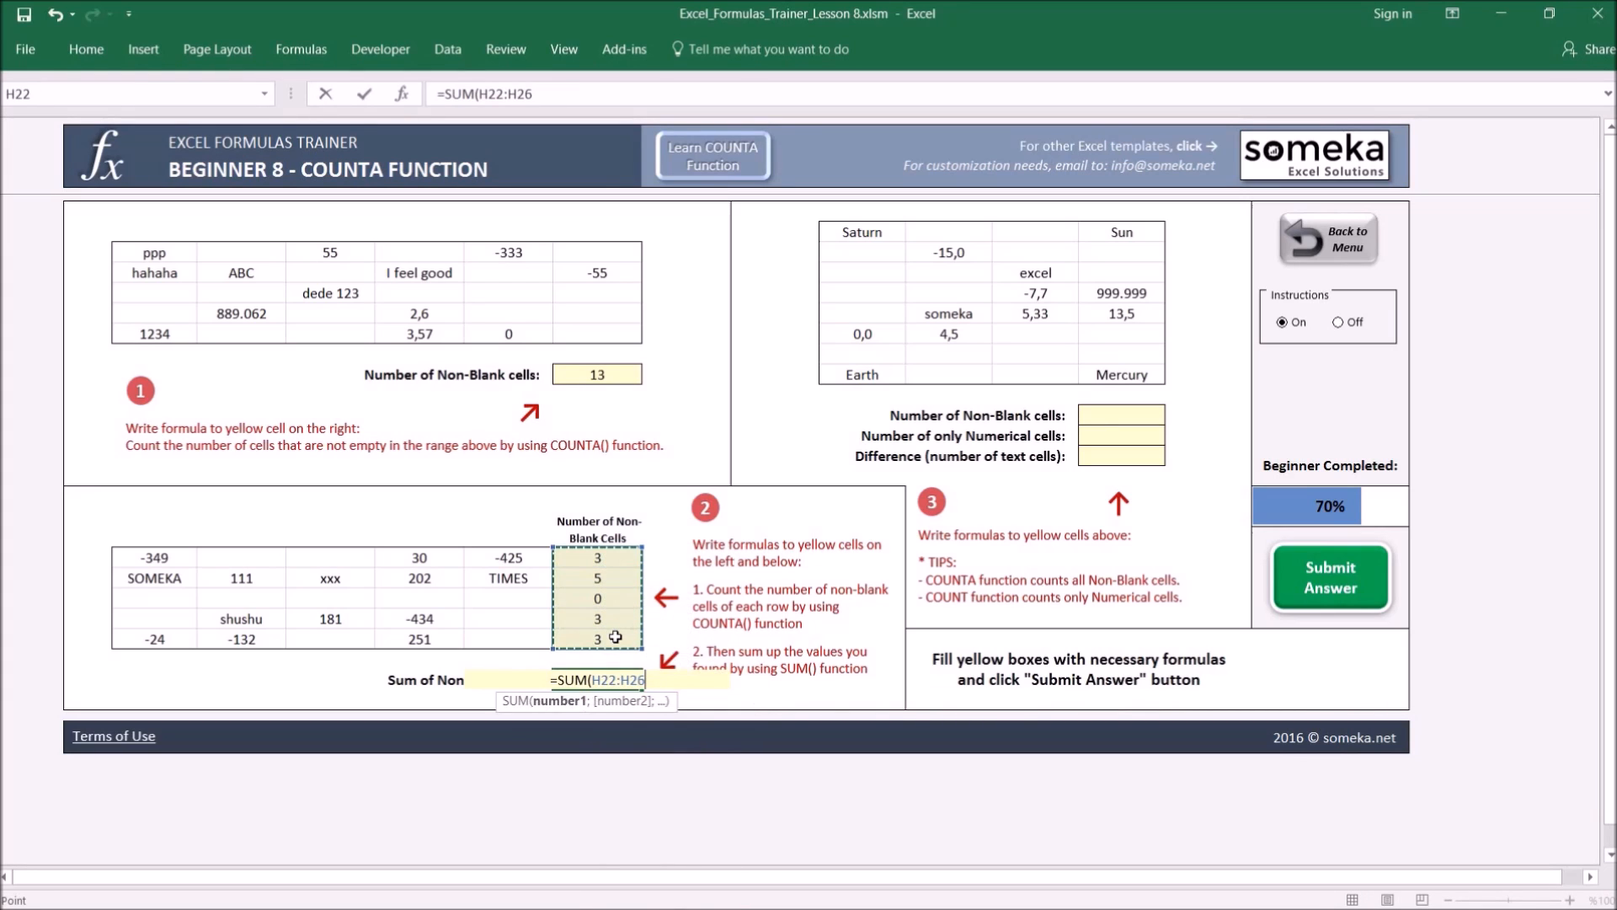
pyautogui.press('Return')
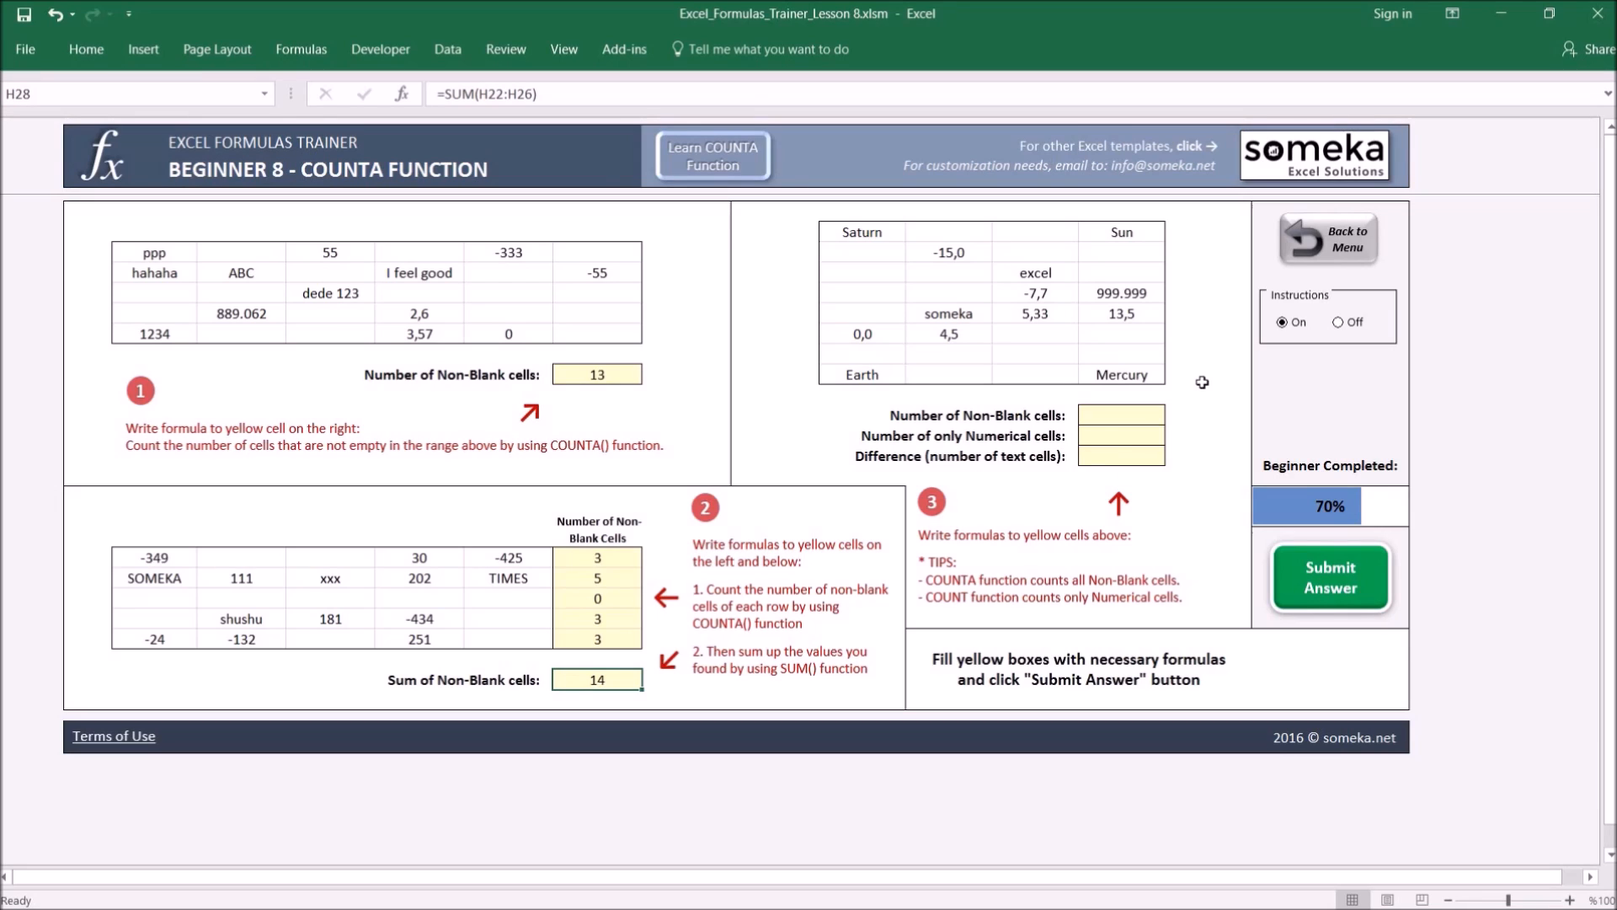
# Enter a COUNTA formula covering the whole exercise 3 table in its yellow Number of Non-Blank cells answer
pyautogui.click(1123, 417)
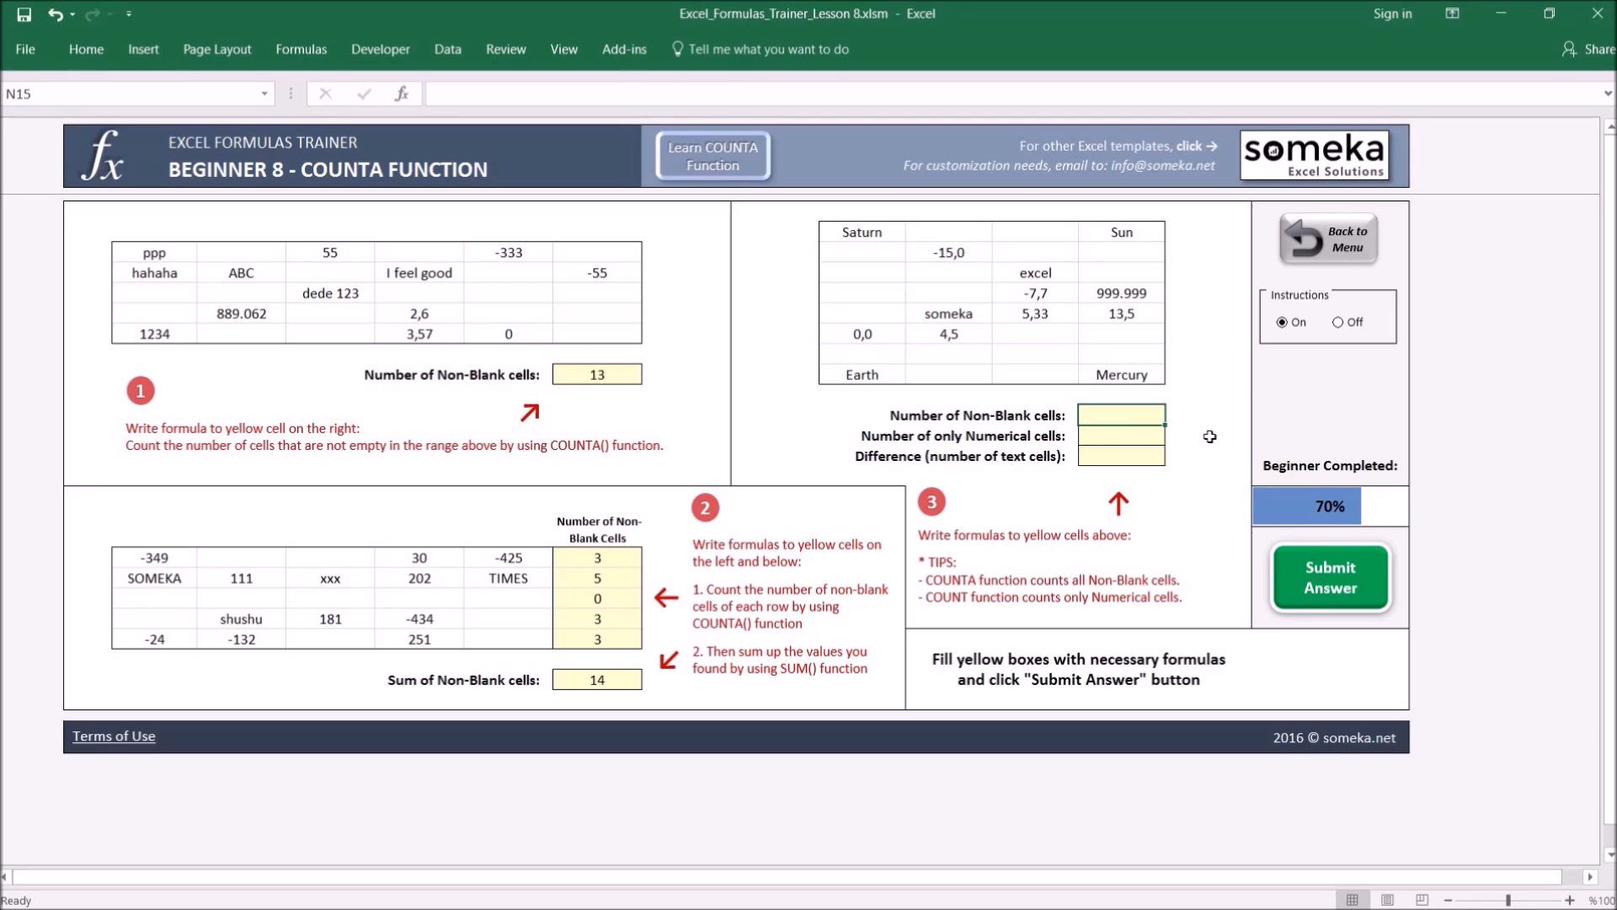
pyautogui.write('=')
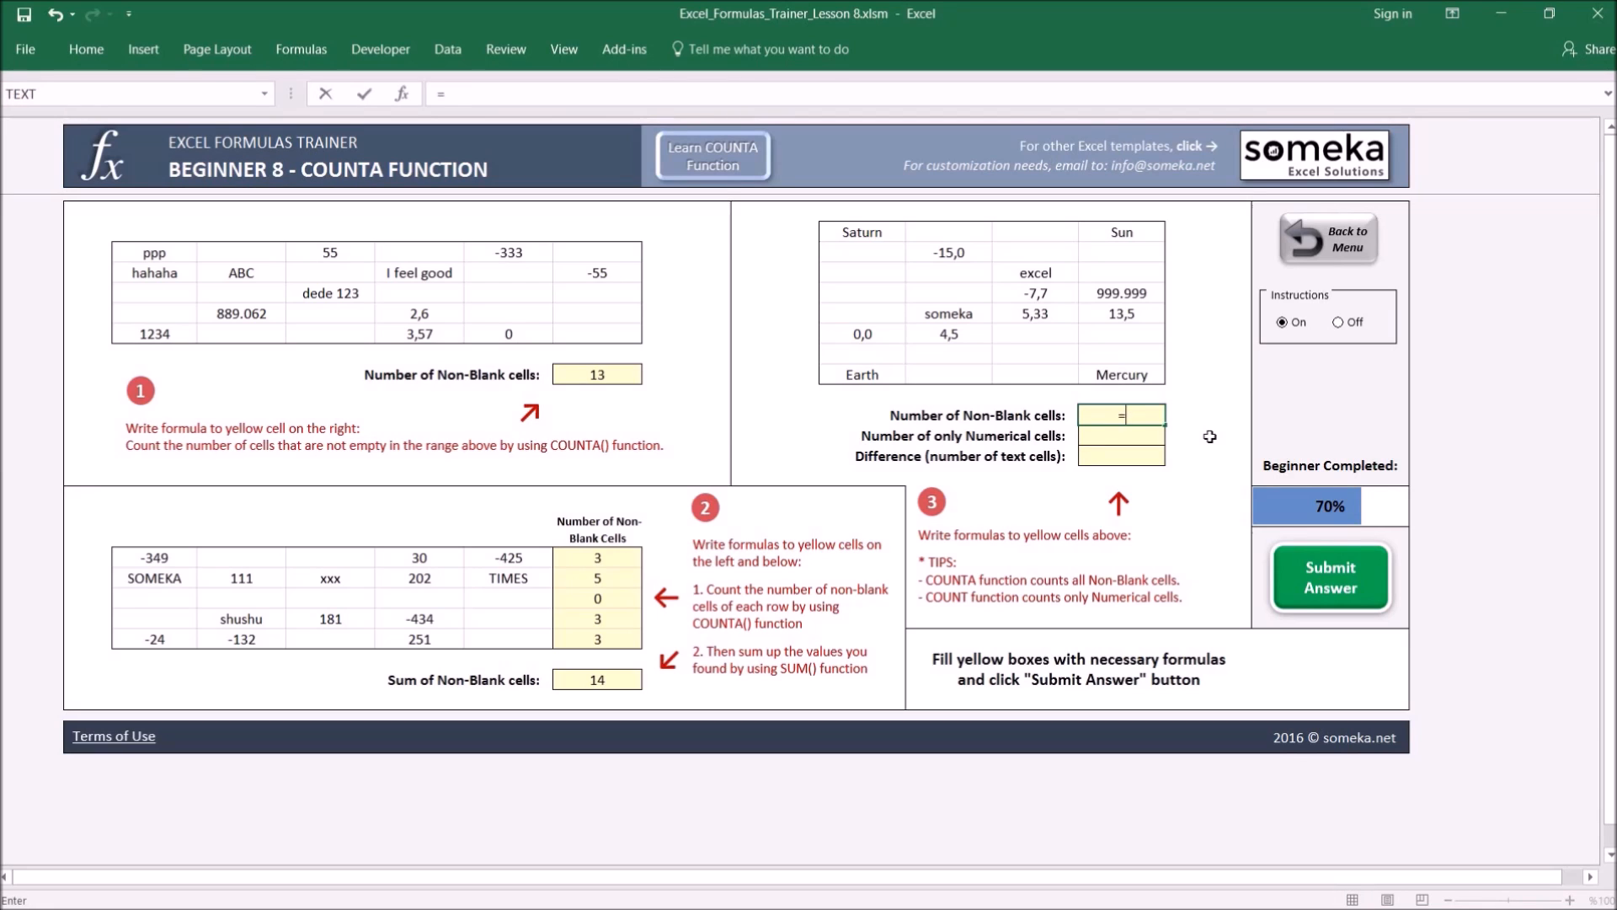
pyautogui.write('counta')
pyautogui.press('Tab')
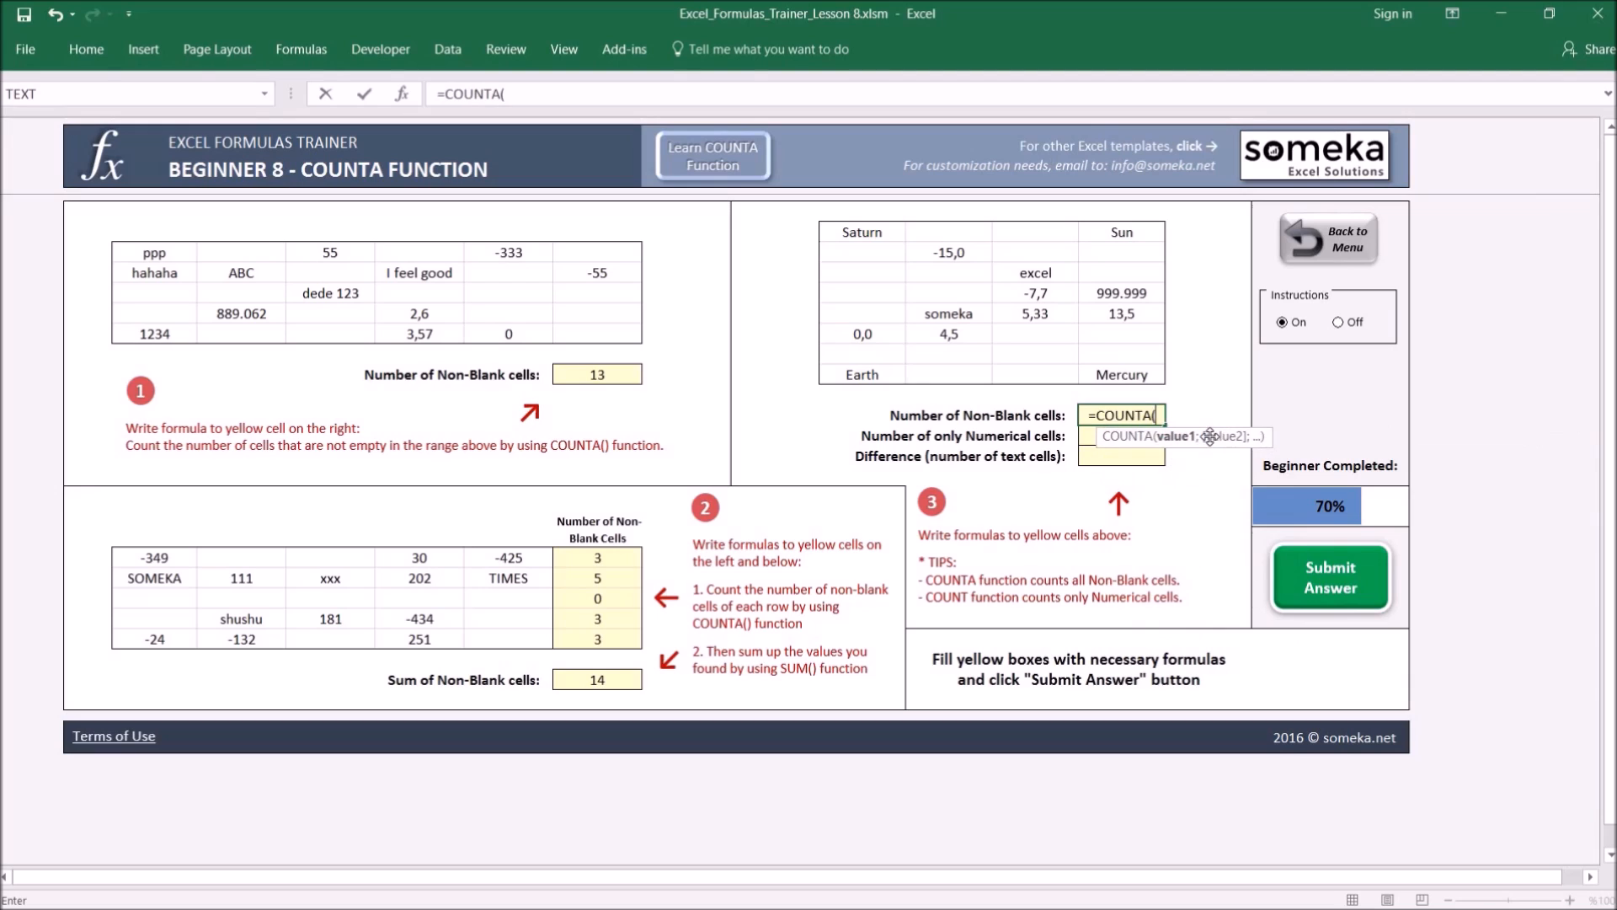
pyautogui.moveTo(893, 239); pyautogui.dragTo(1183, 370)
pyautogui.write(')')
pyautogui.press('Return')
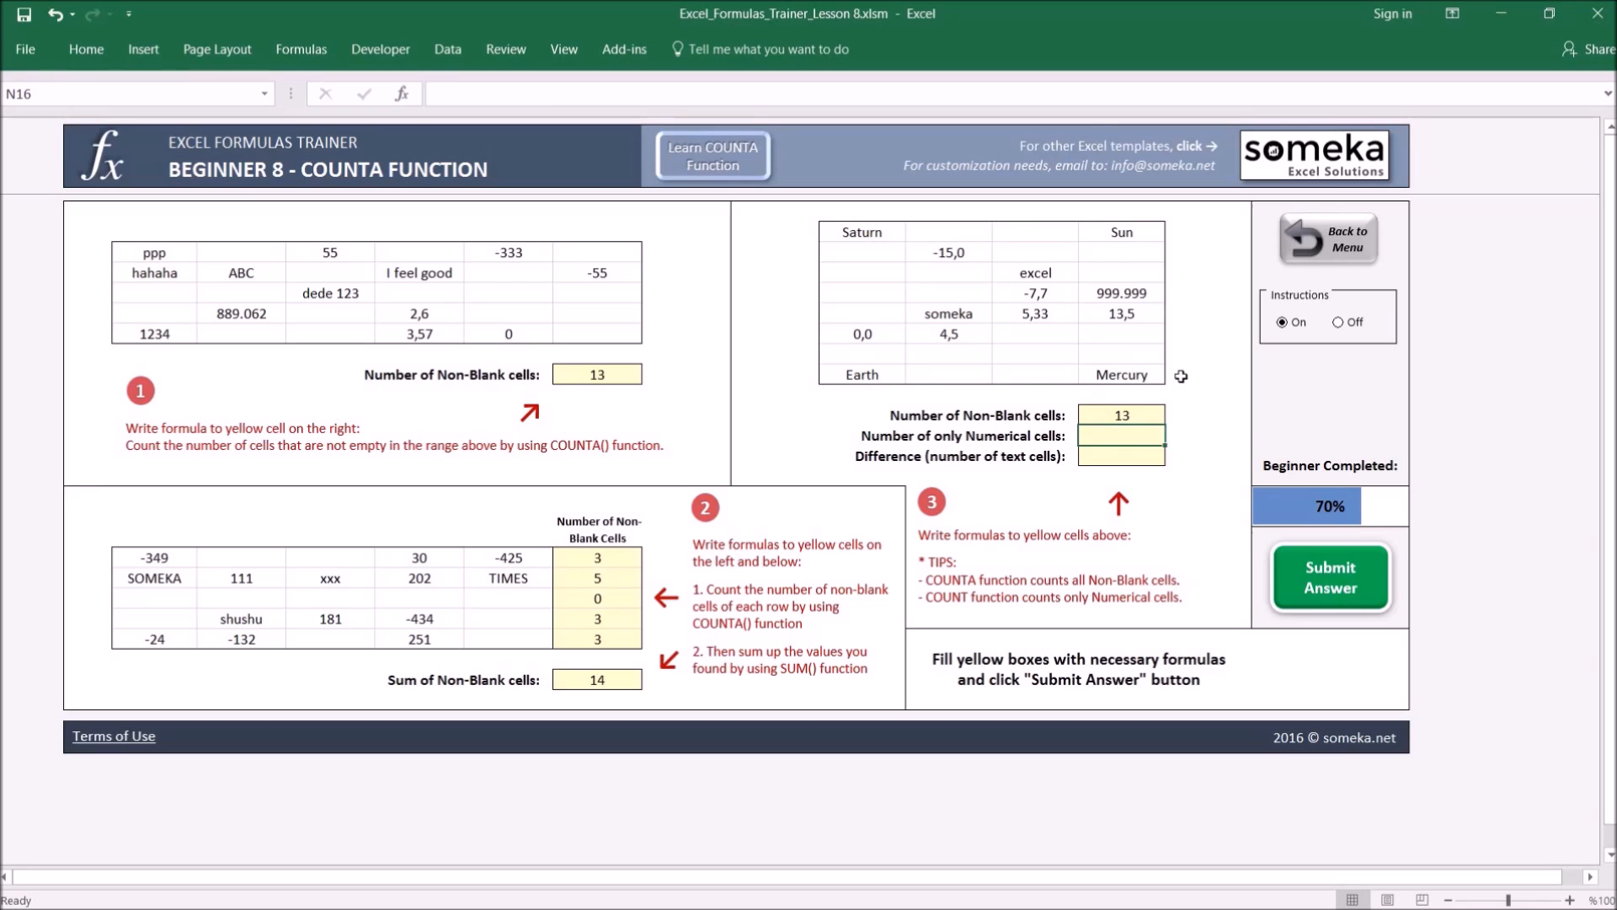
# Enter a COUNT formula covering the whole exercise 3 table in the Number of only Numerical cells answer
pyautogui.write('=count')
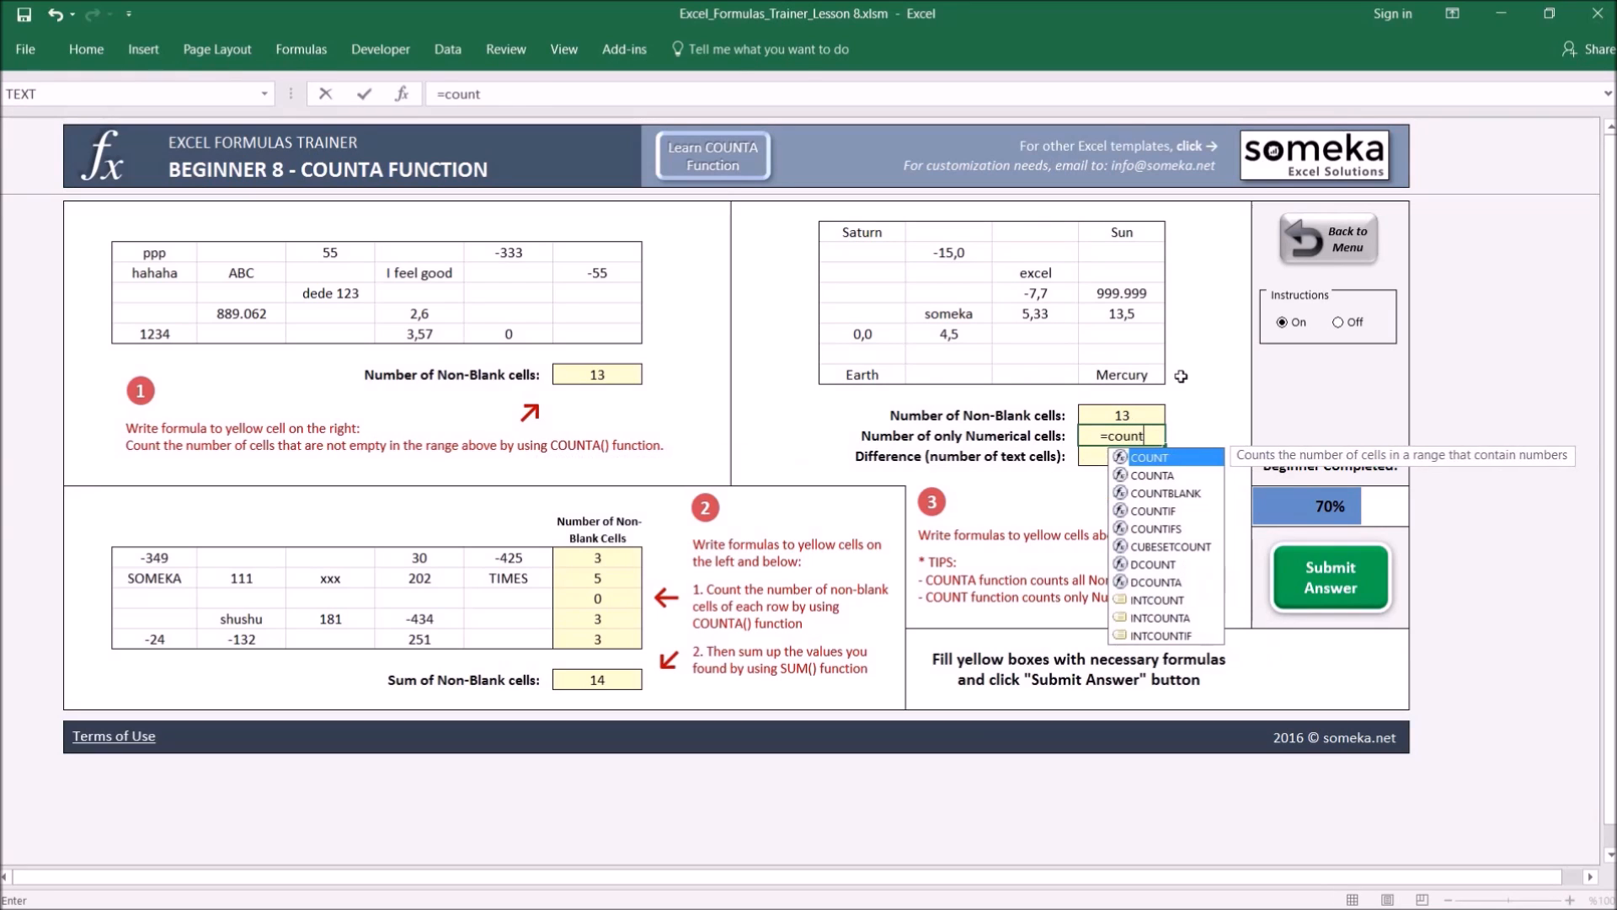
pyautogui.press('Tab')
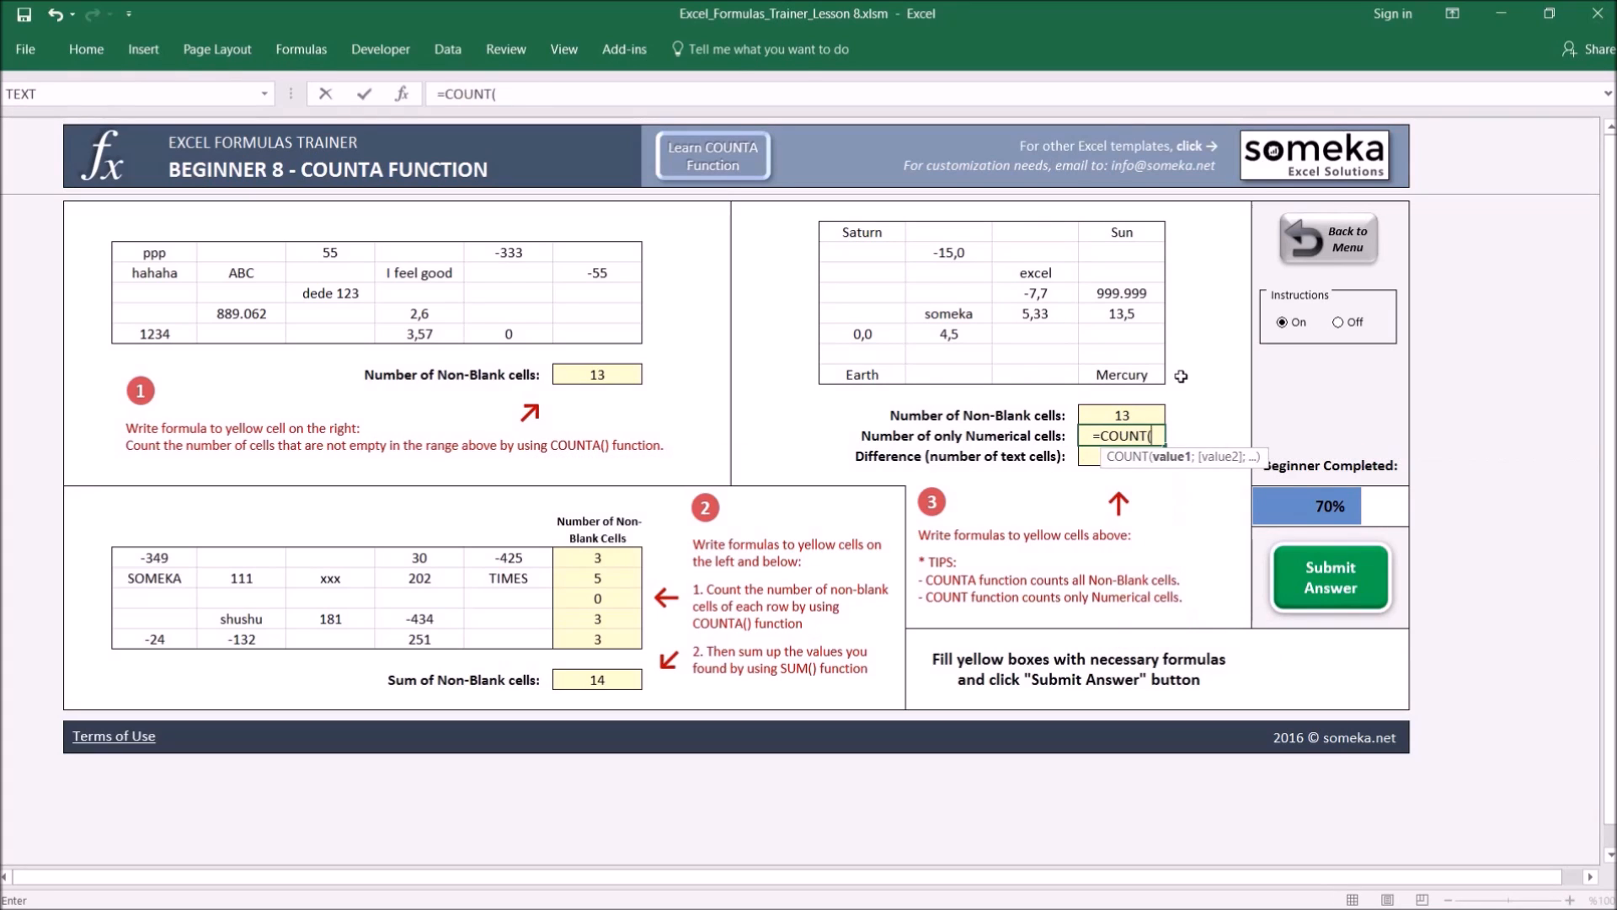
pyautogui.moveTo(875, 232); pyautogui.dragTo(1106, 369)
pyautogui.press('Return')
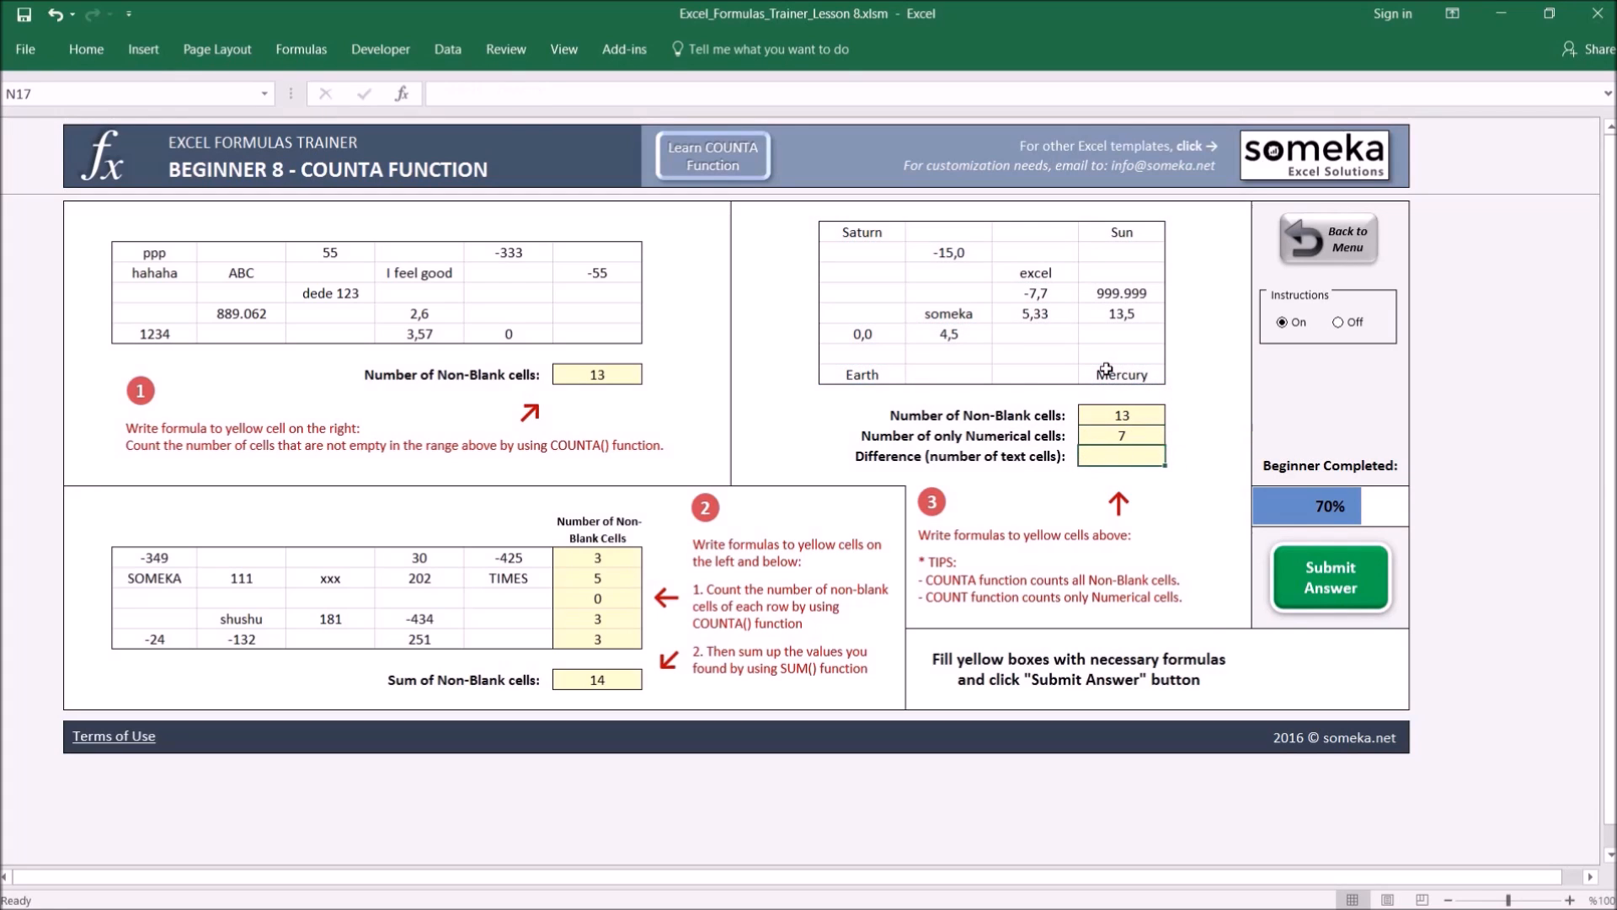
# Calculate the exercise 3 Difference by subtracting the numerical cell count in N16 from the non-blank count in N15
pyautogui.write('=')
pyautogui.click(1136, 417)
pyautogui.write('-')
pyautogui.click(1140, 438)
pyautogui.press('Return')
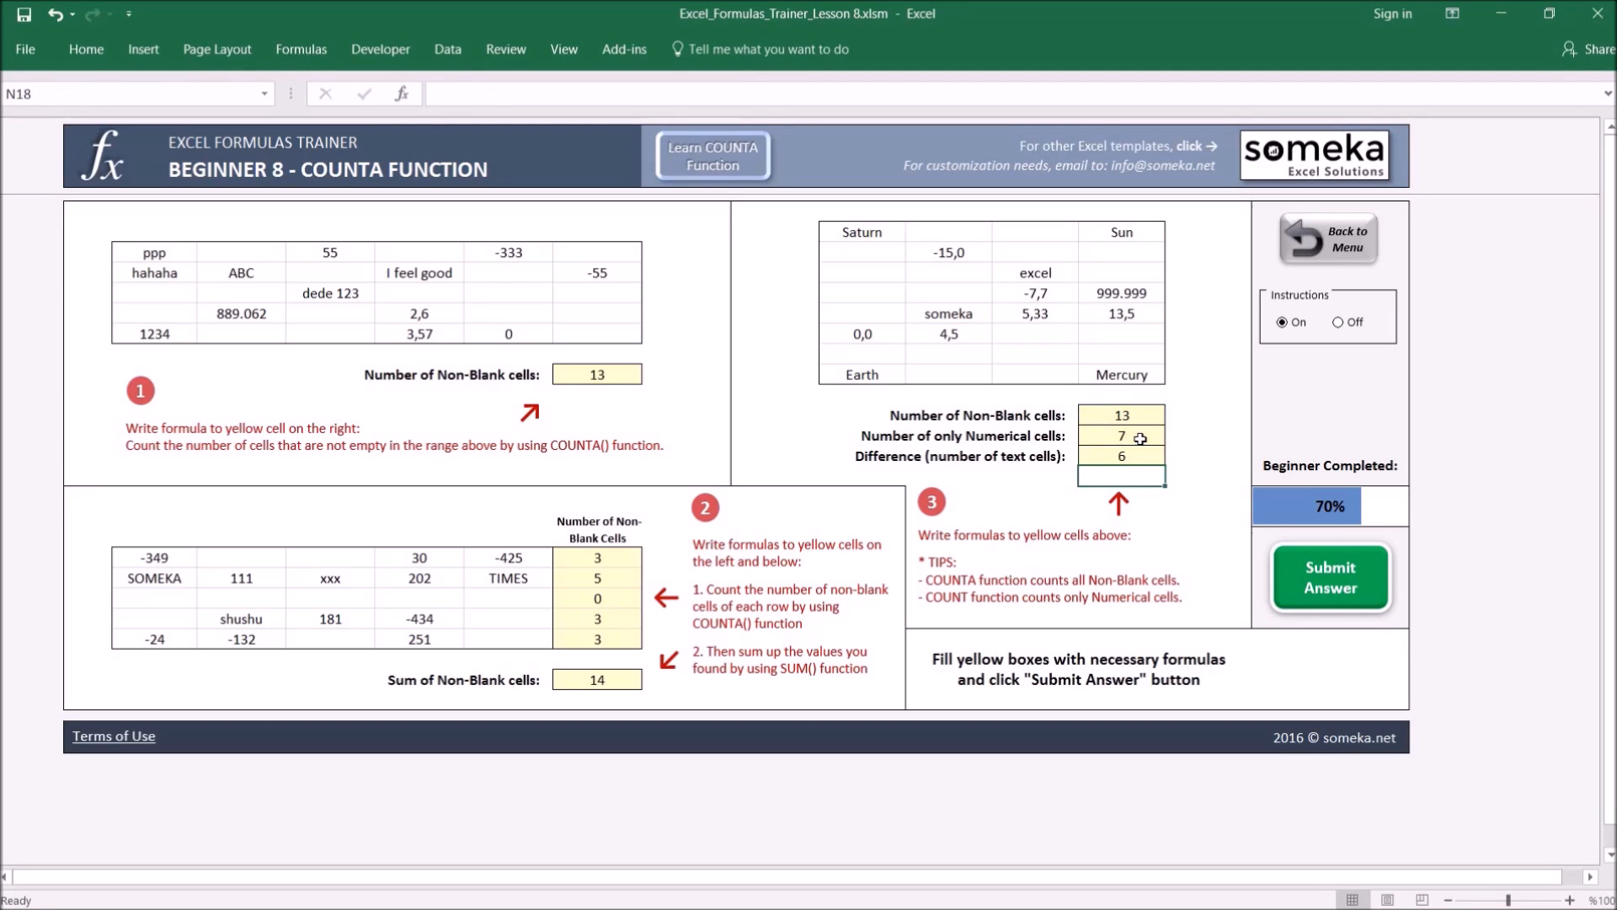
# Submit the COUNTA lesson answers and move on to the Beginner 9 ROUND function lesson
pyautogui.click(1310, 581)
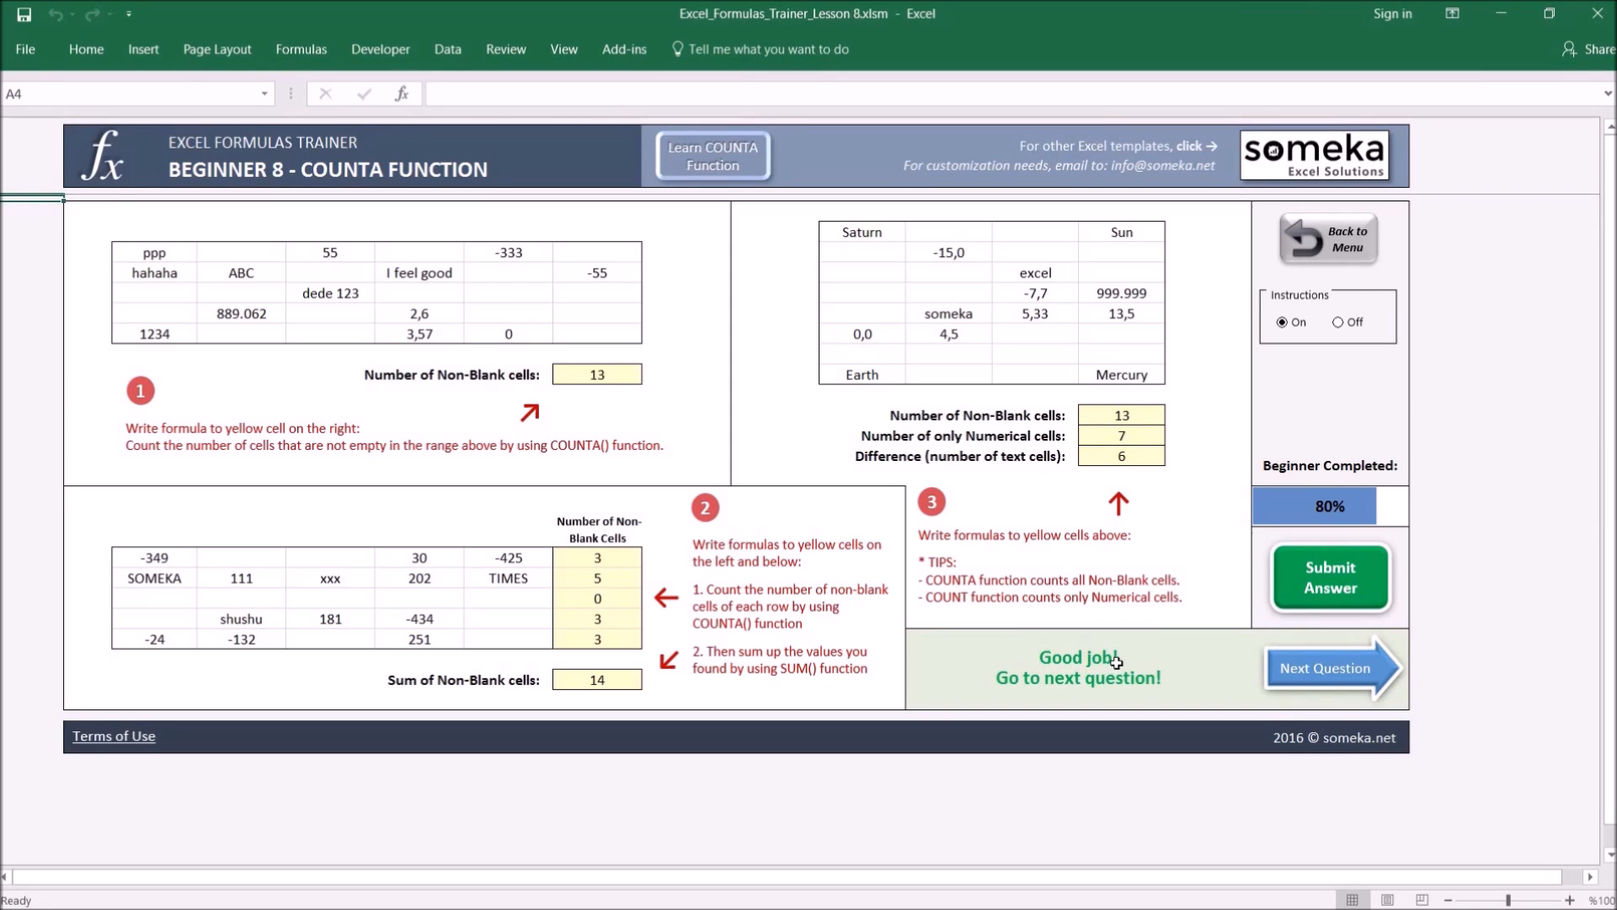
pyautogui.click(1335, 240)
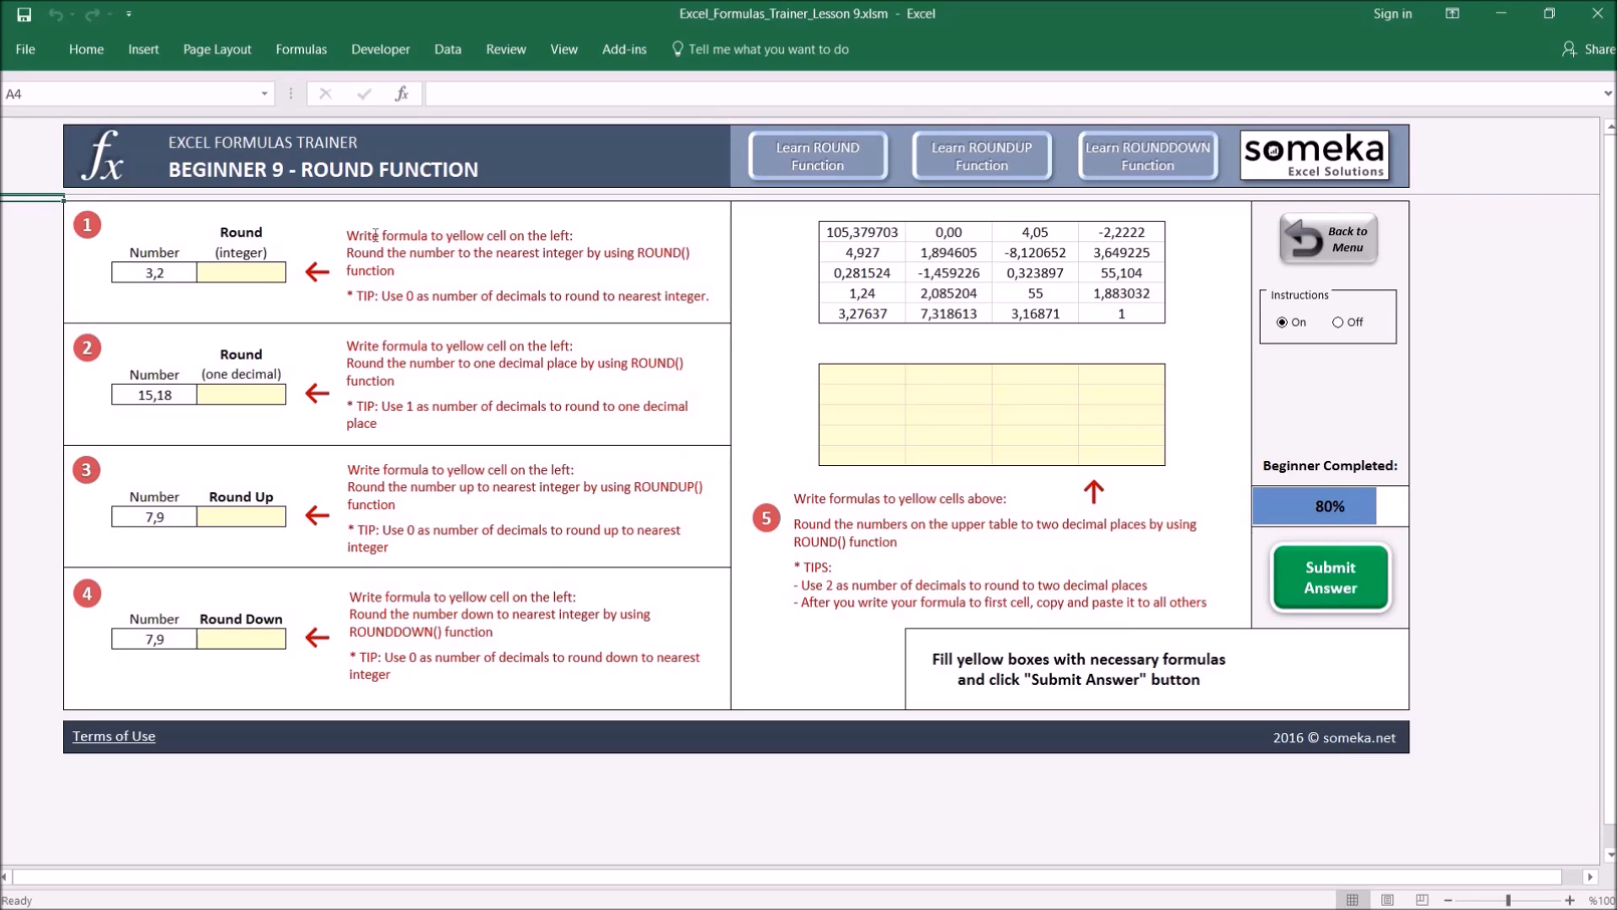
# Enter =ROUND(C8;0) in the yellow Round (integer) cell of exercise 1
pyautogui.click(244, 272)
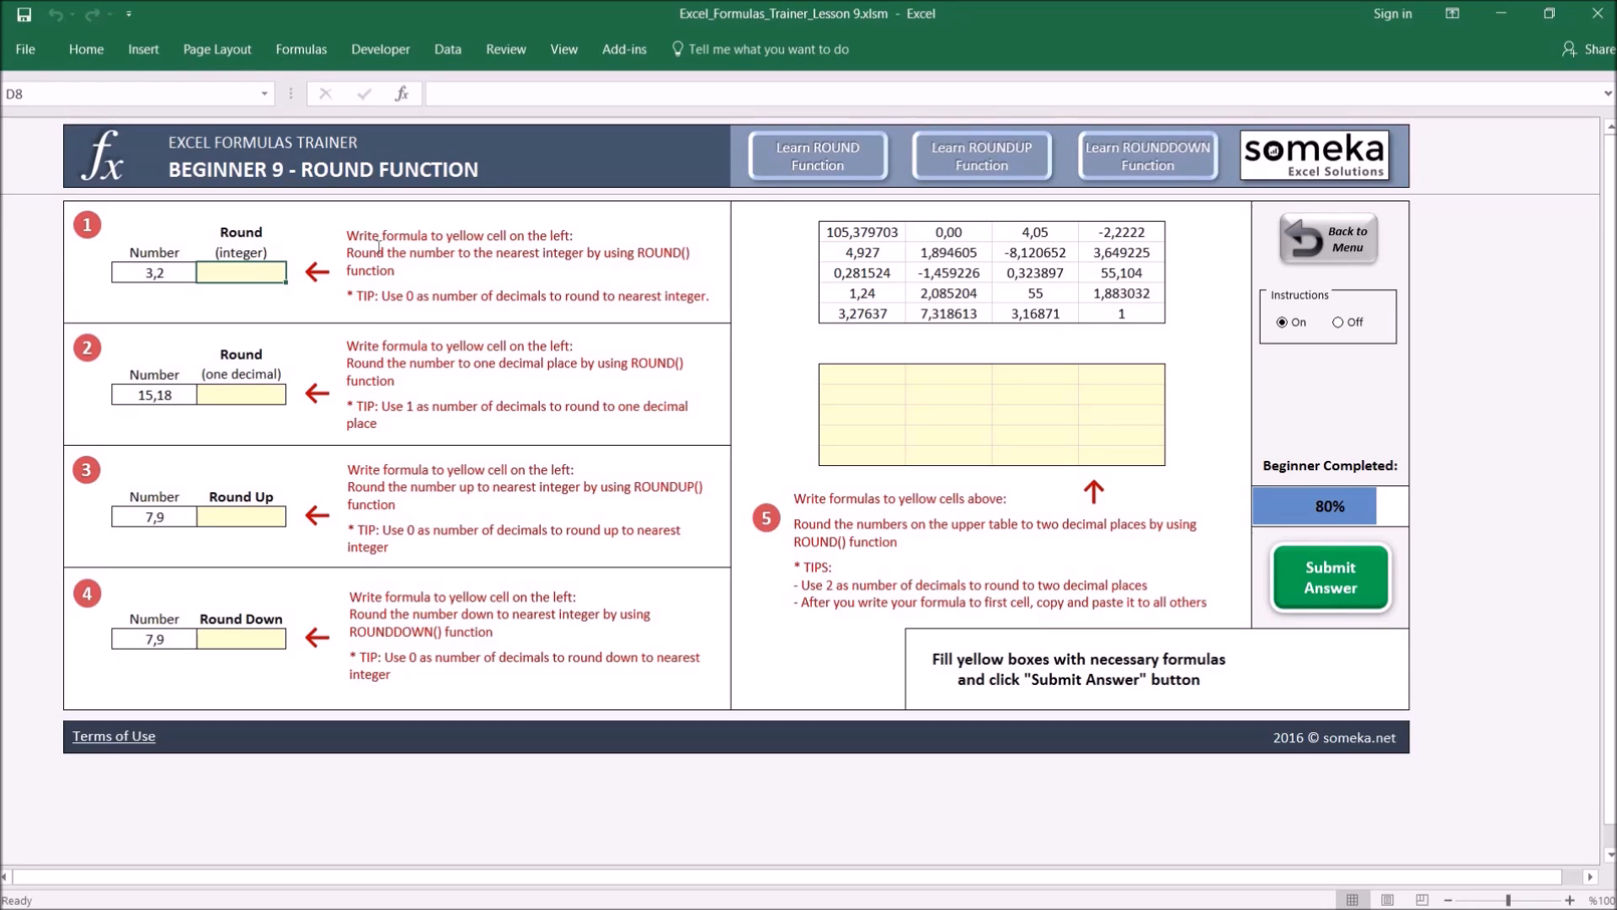
pyautogui.write('=round')
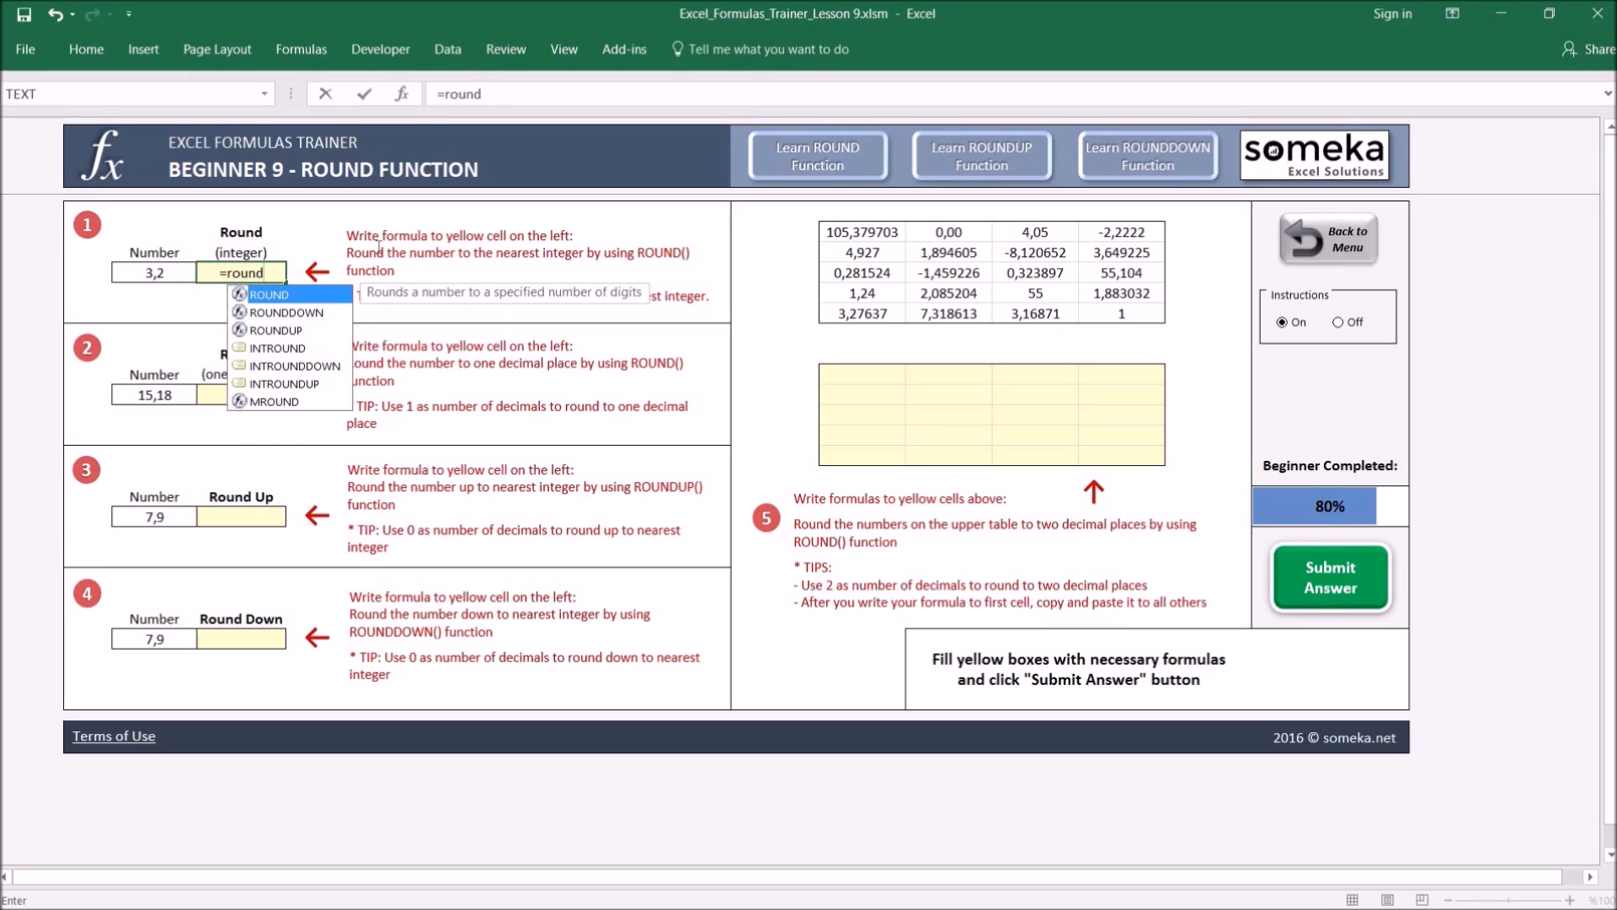
pyautogui.press('Tab')
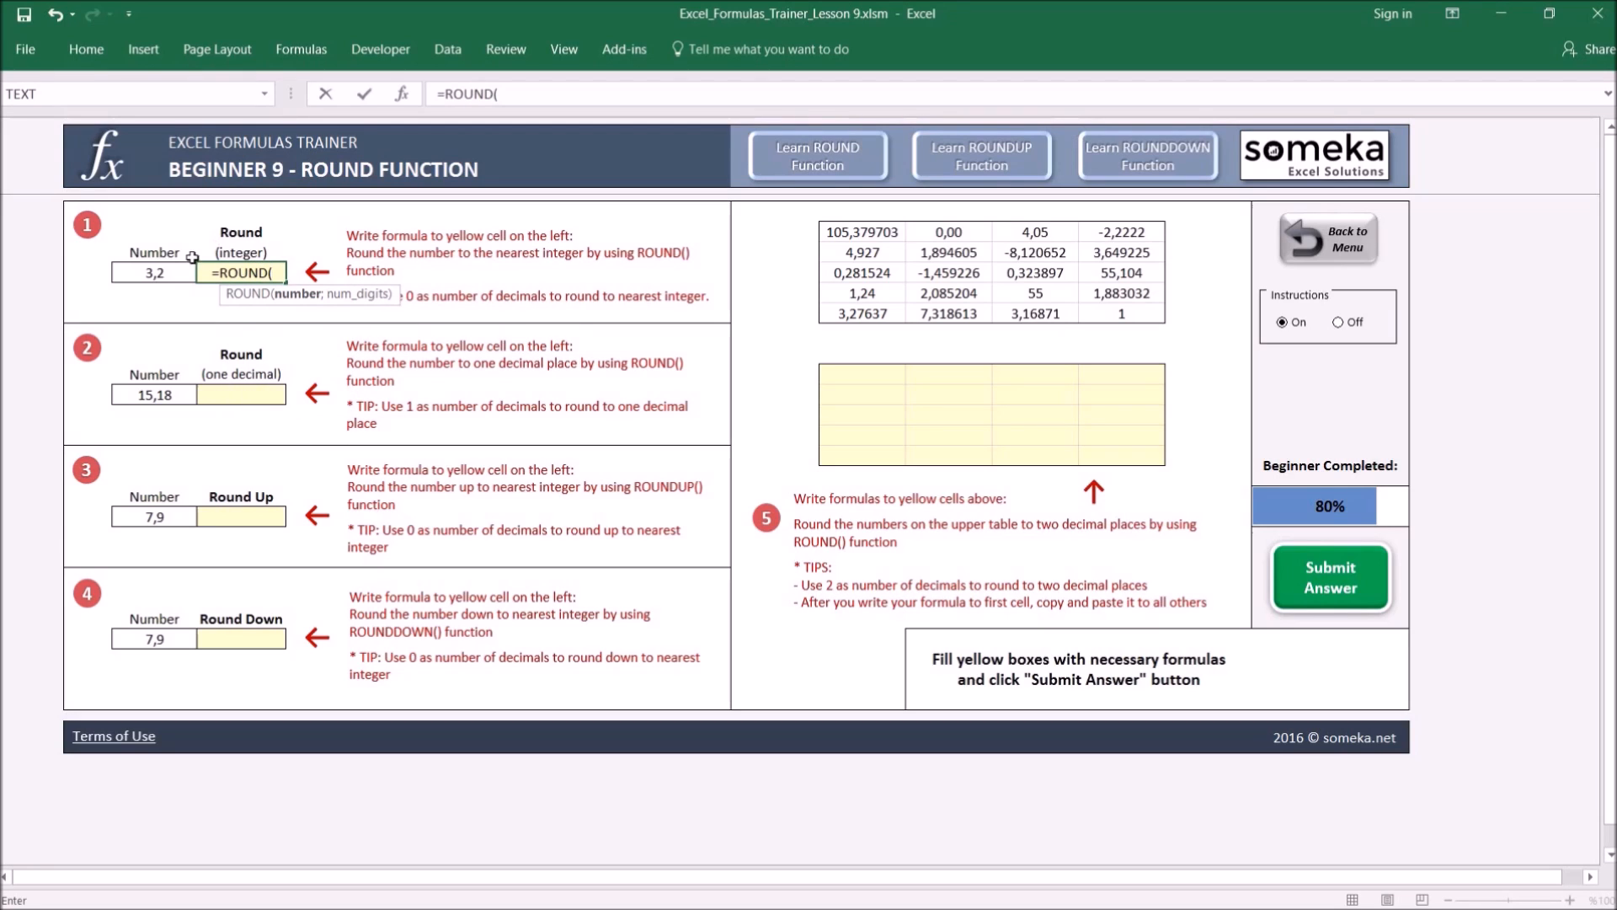
pyautogui.click(153, 269)
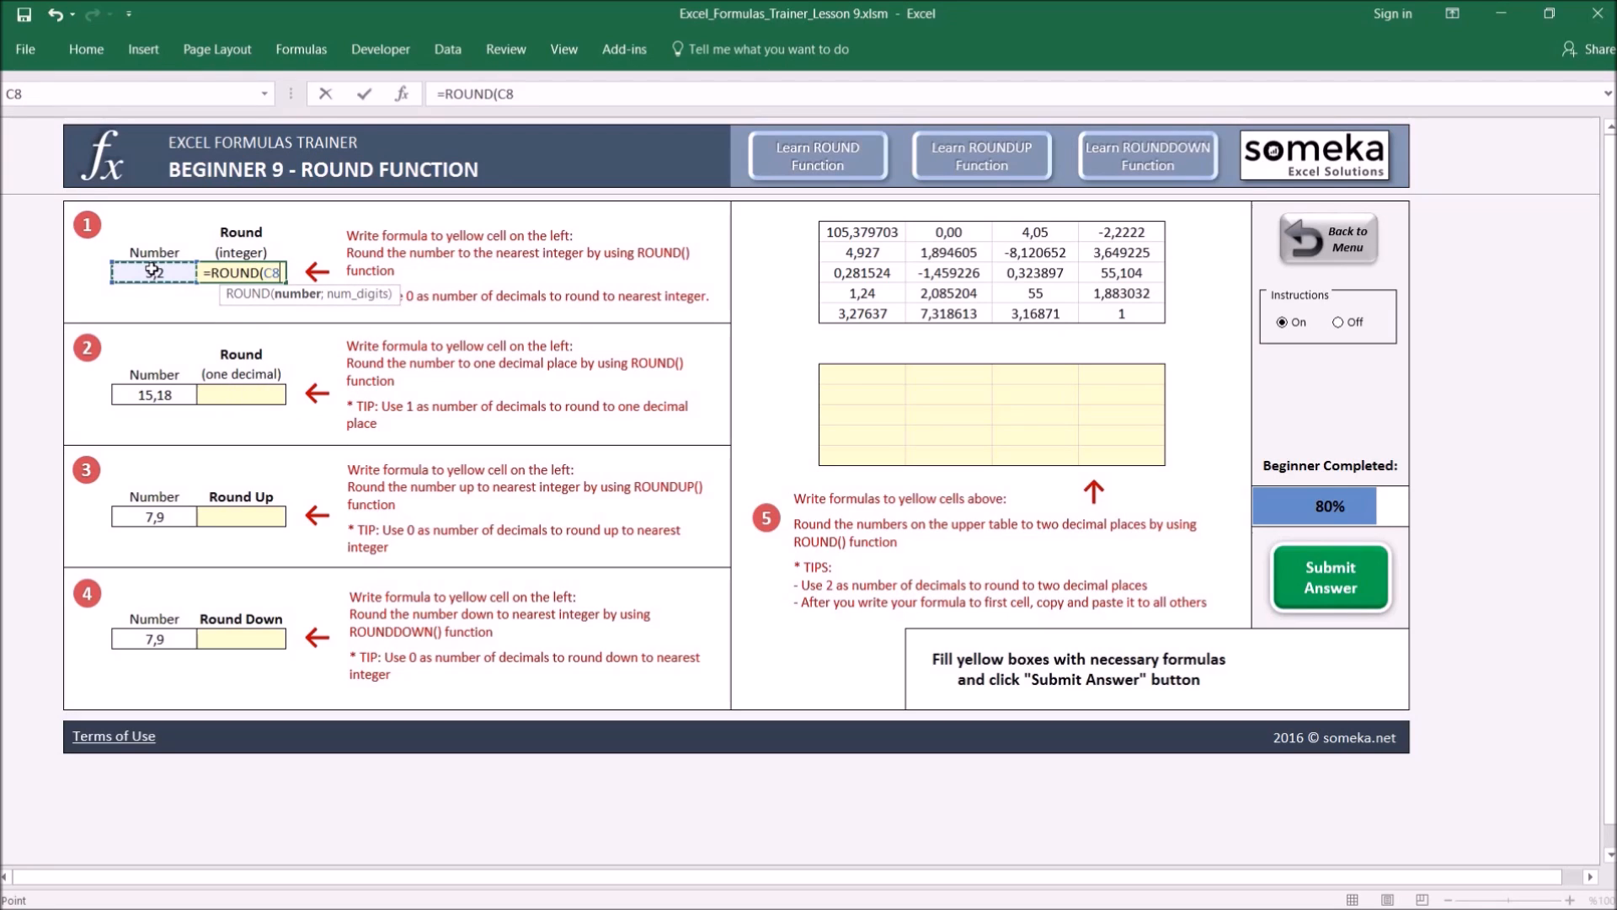
pyautogui.write(';')
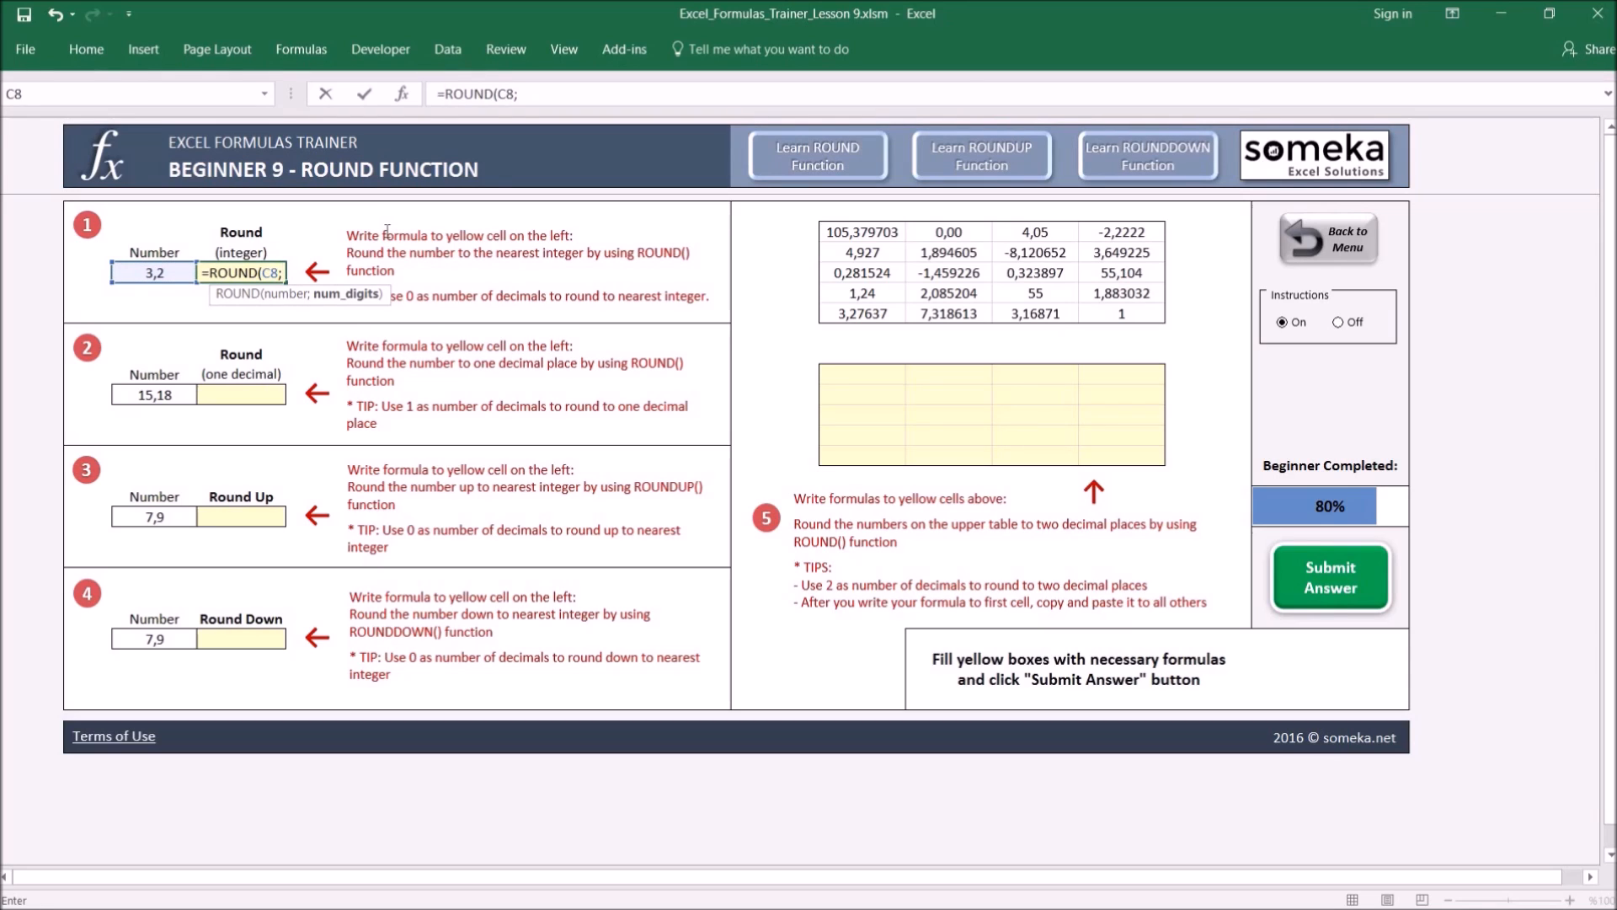
pyautogui.write('0)')
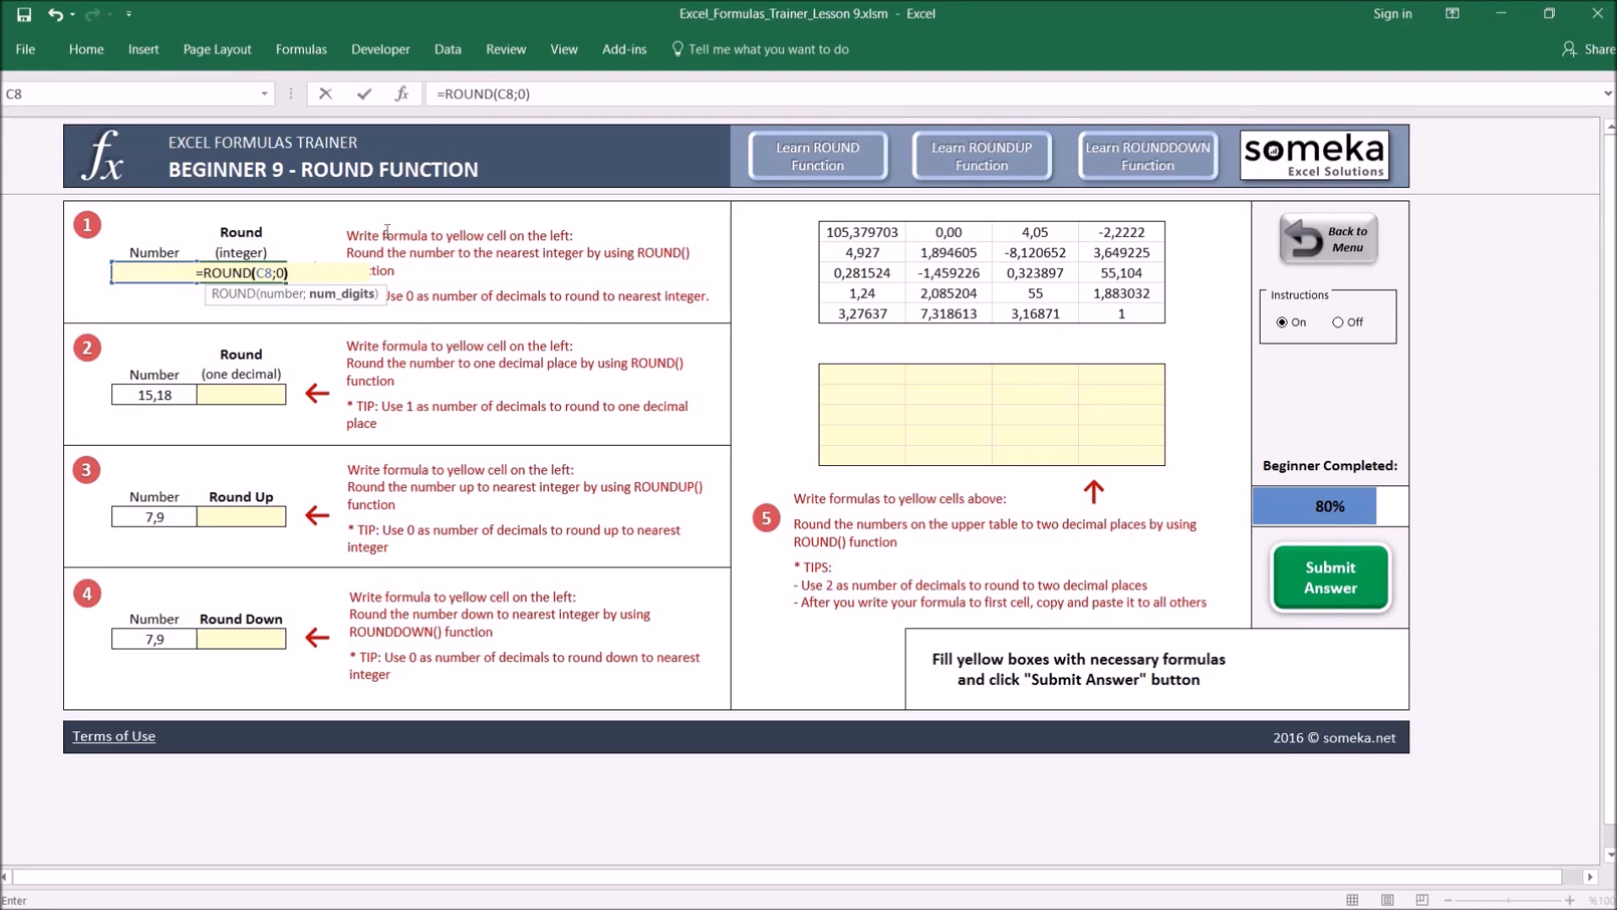
pyautogui.press('Return')
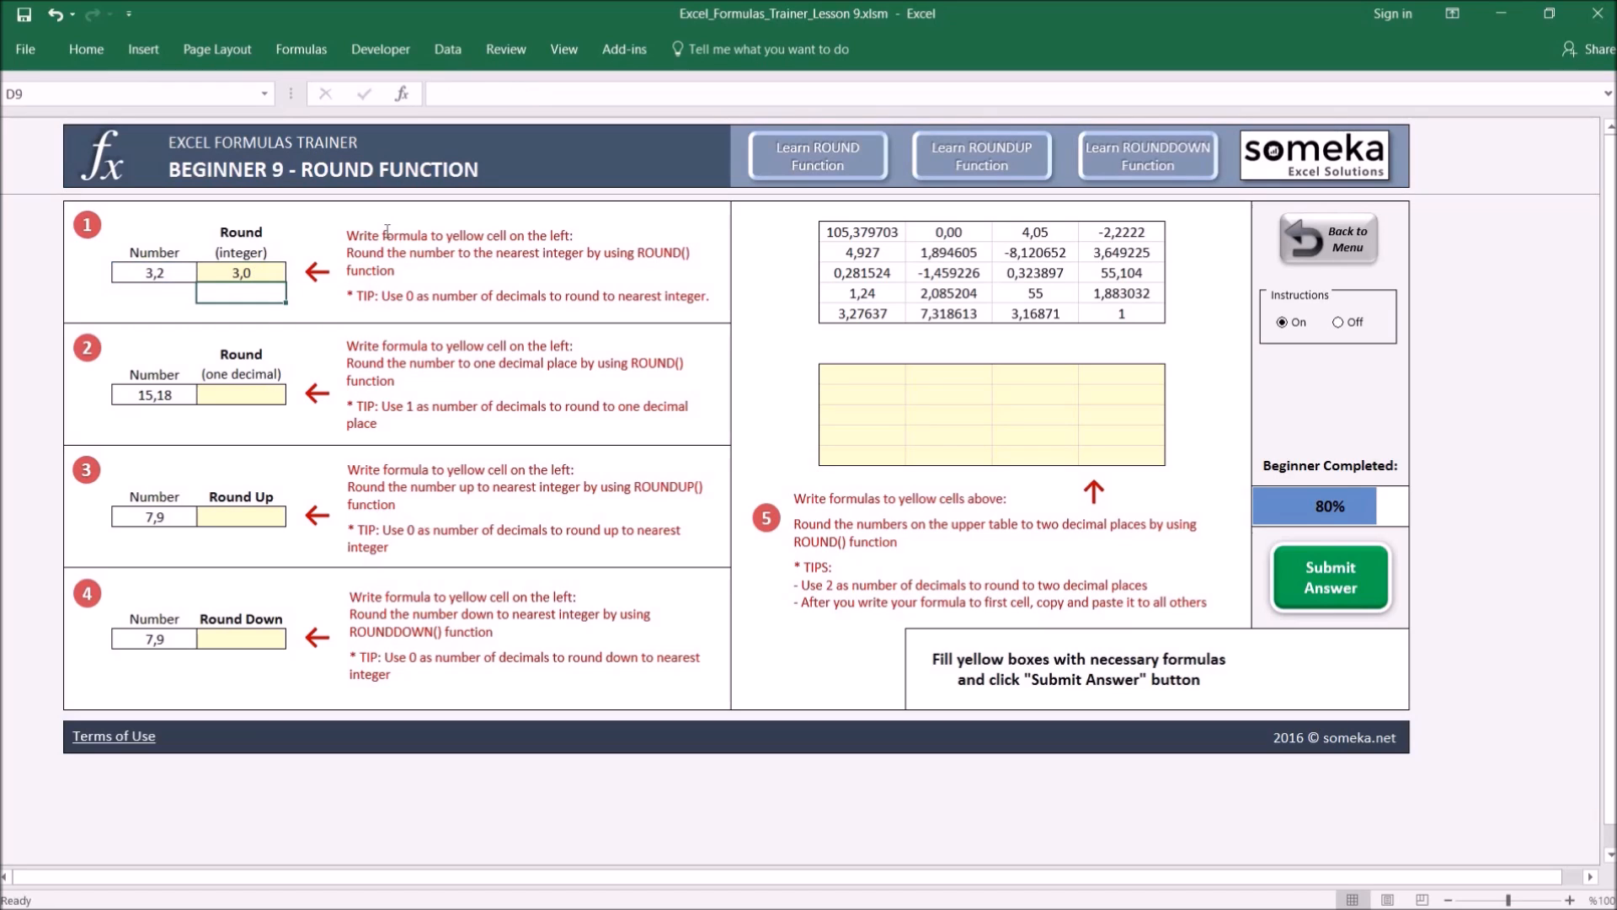
# Change the exercise 1 number to 3,6 to test the integer rounding, and undo that change
pyautogui.click(162, 271)
pyautogui.doubleClick(173, 273)
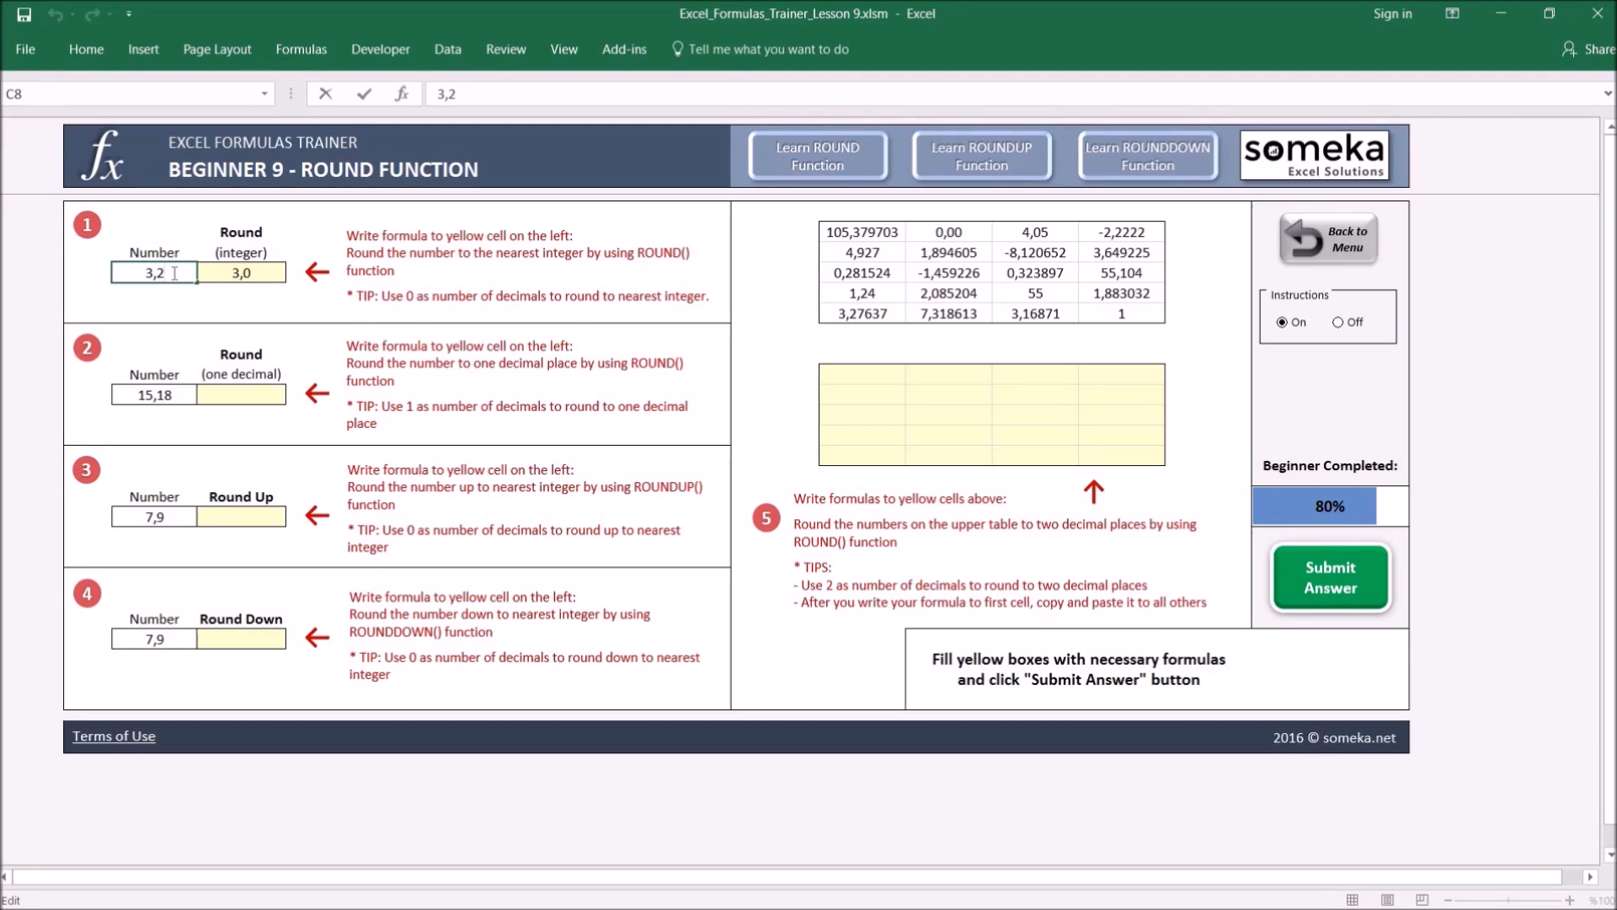
pyautogui.press('BackSpace')
pyautogui.write('6')
pyautogui.press('Return')
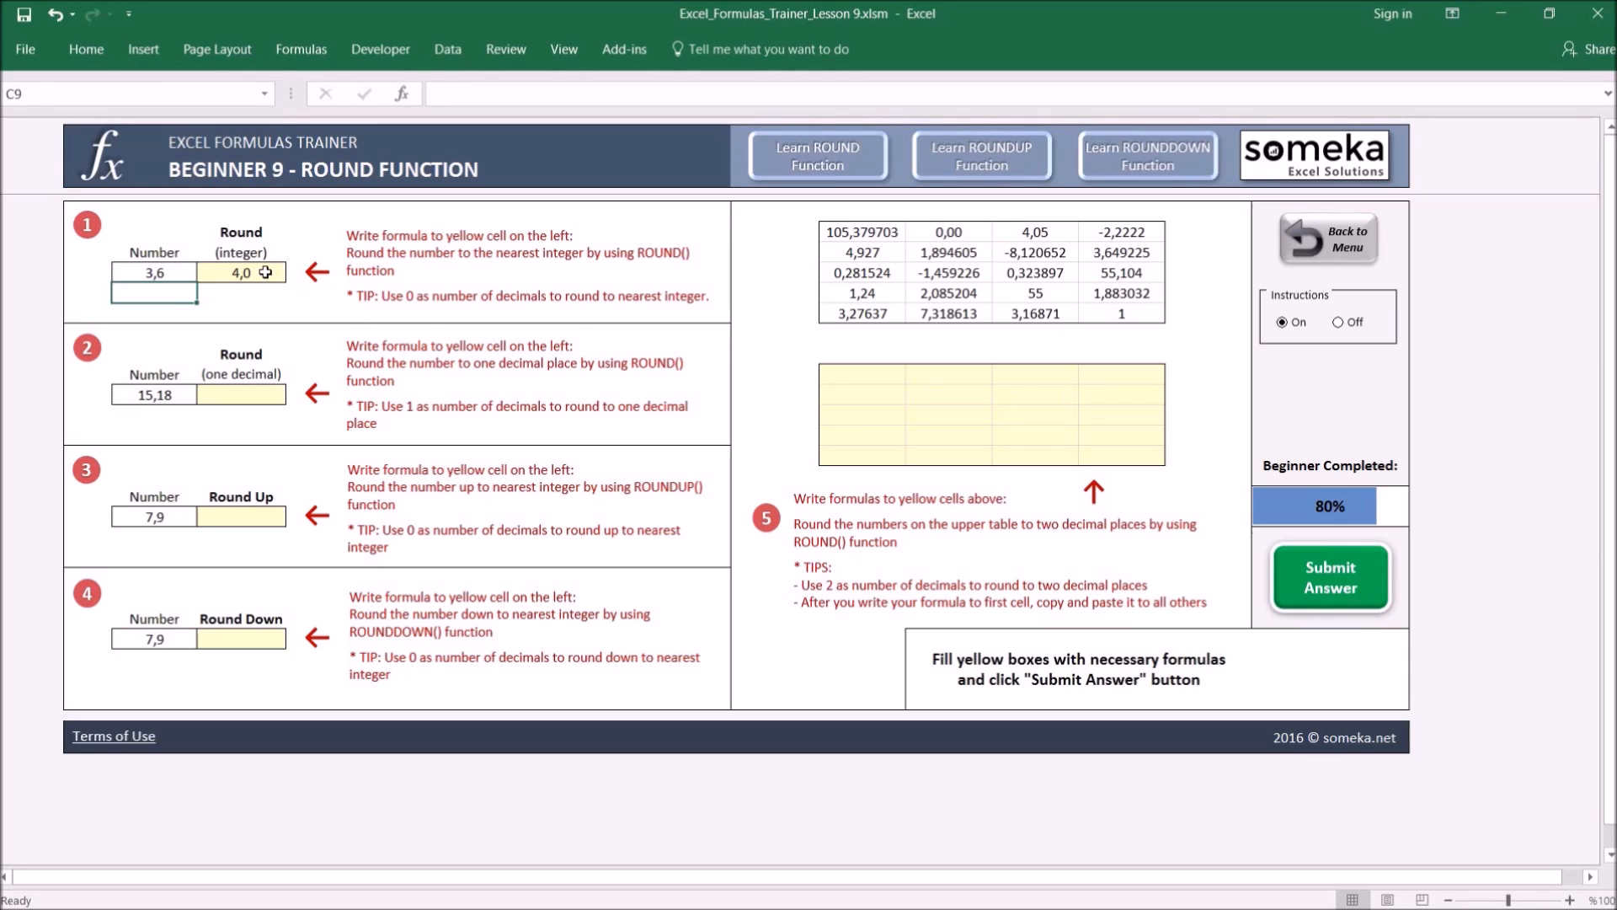
pyautogui.hotkey('ctrl', 'z')
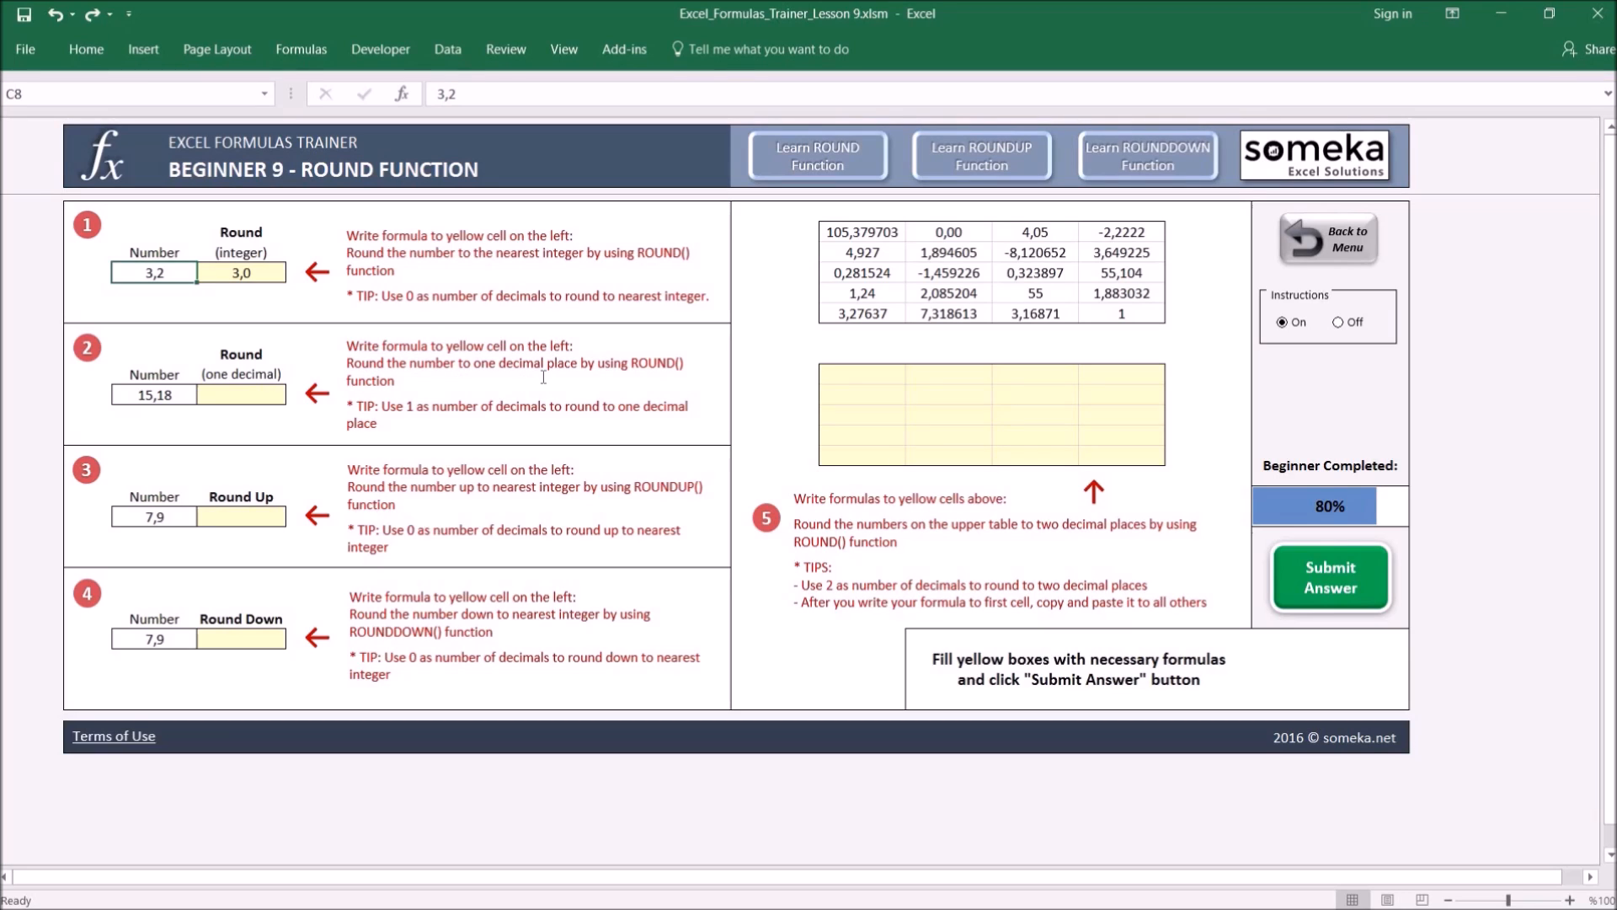
# Enter =ROUND(C14;1) in the yellow Round (one decimal) cell of exercise 2
pyautogui.click(236, 393)
pyautogui.write('=')
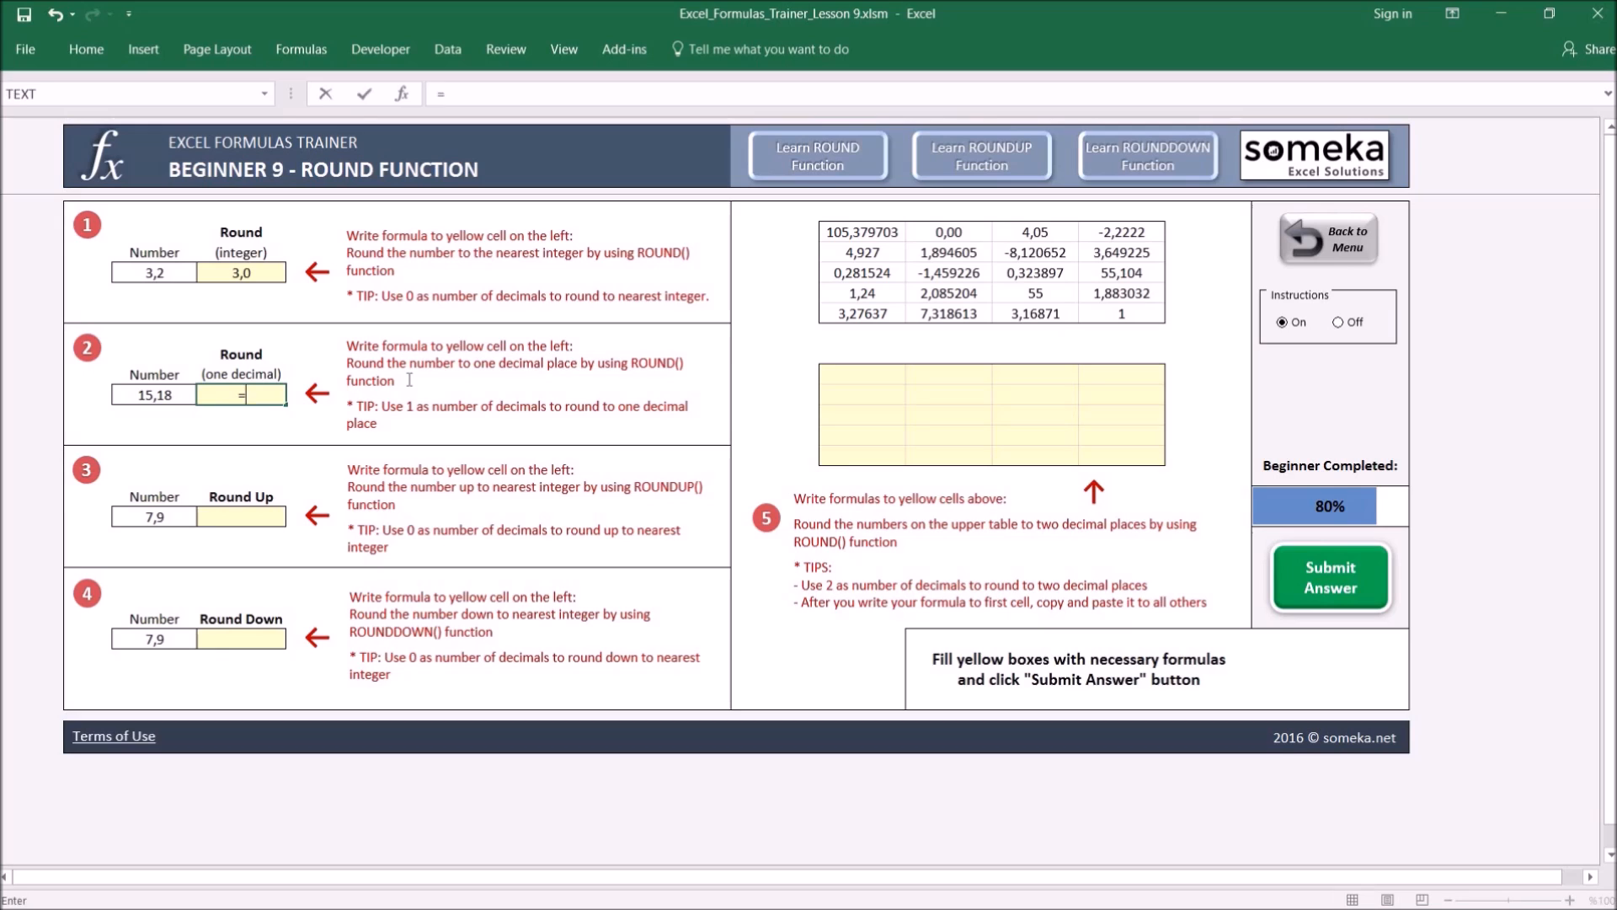
pyautogui.write('round')
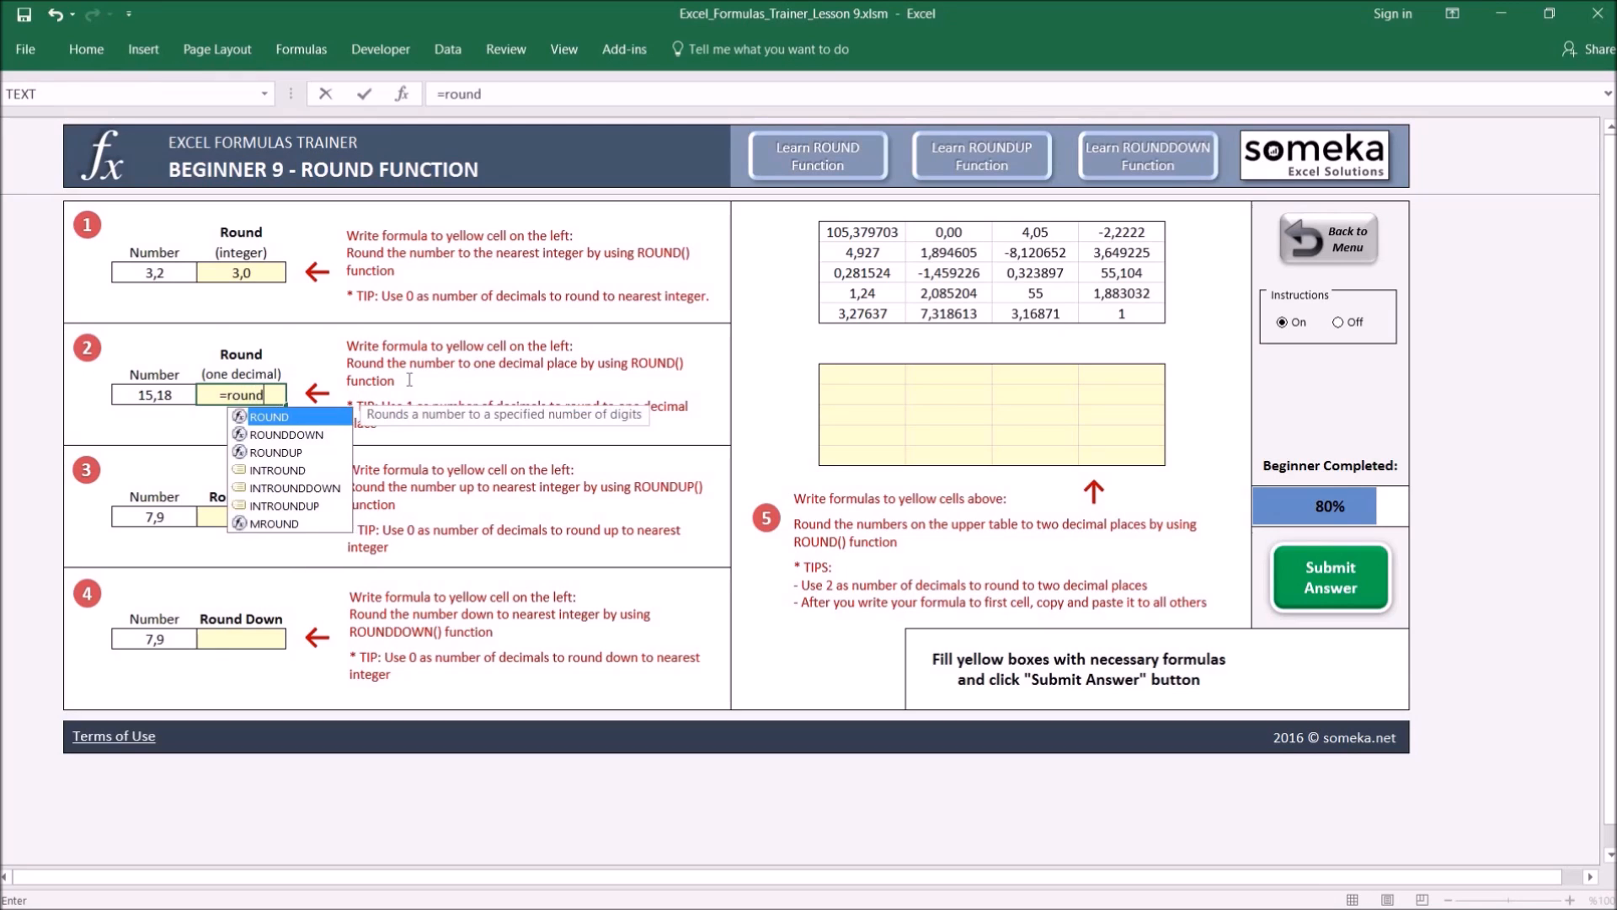
pyautogui.press('Tab')
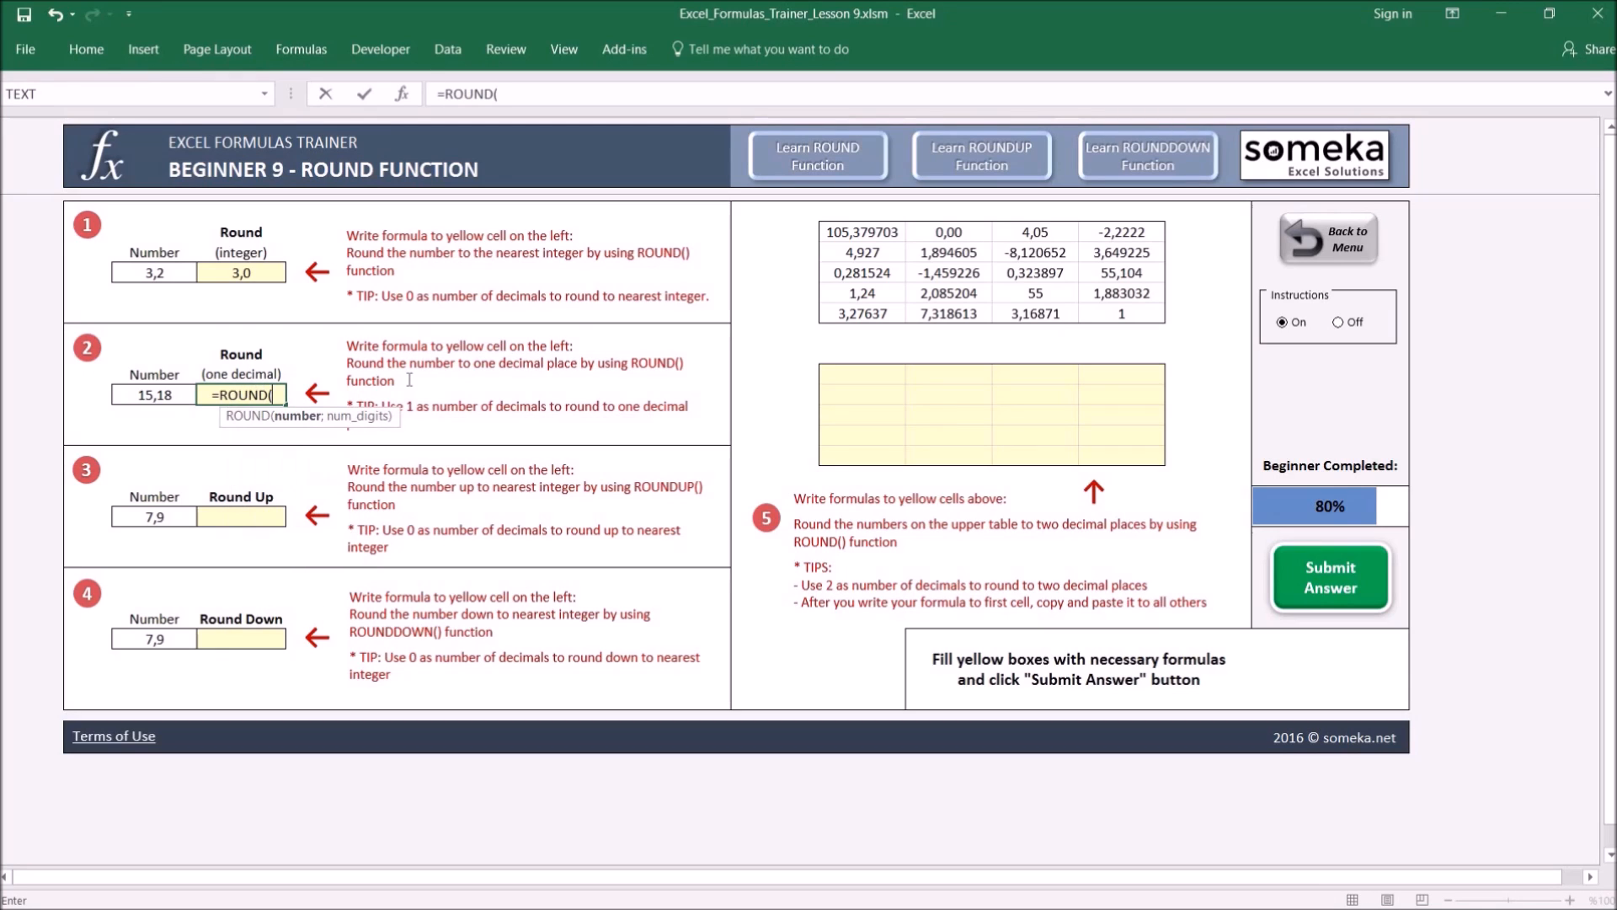
pyautogui.click(181, 394)
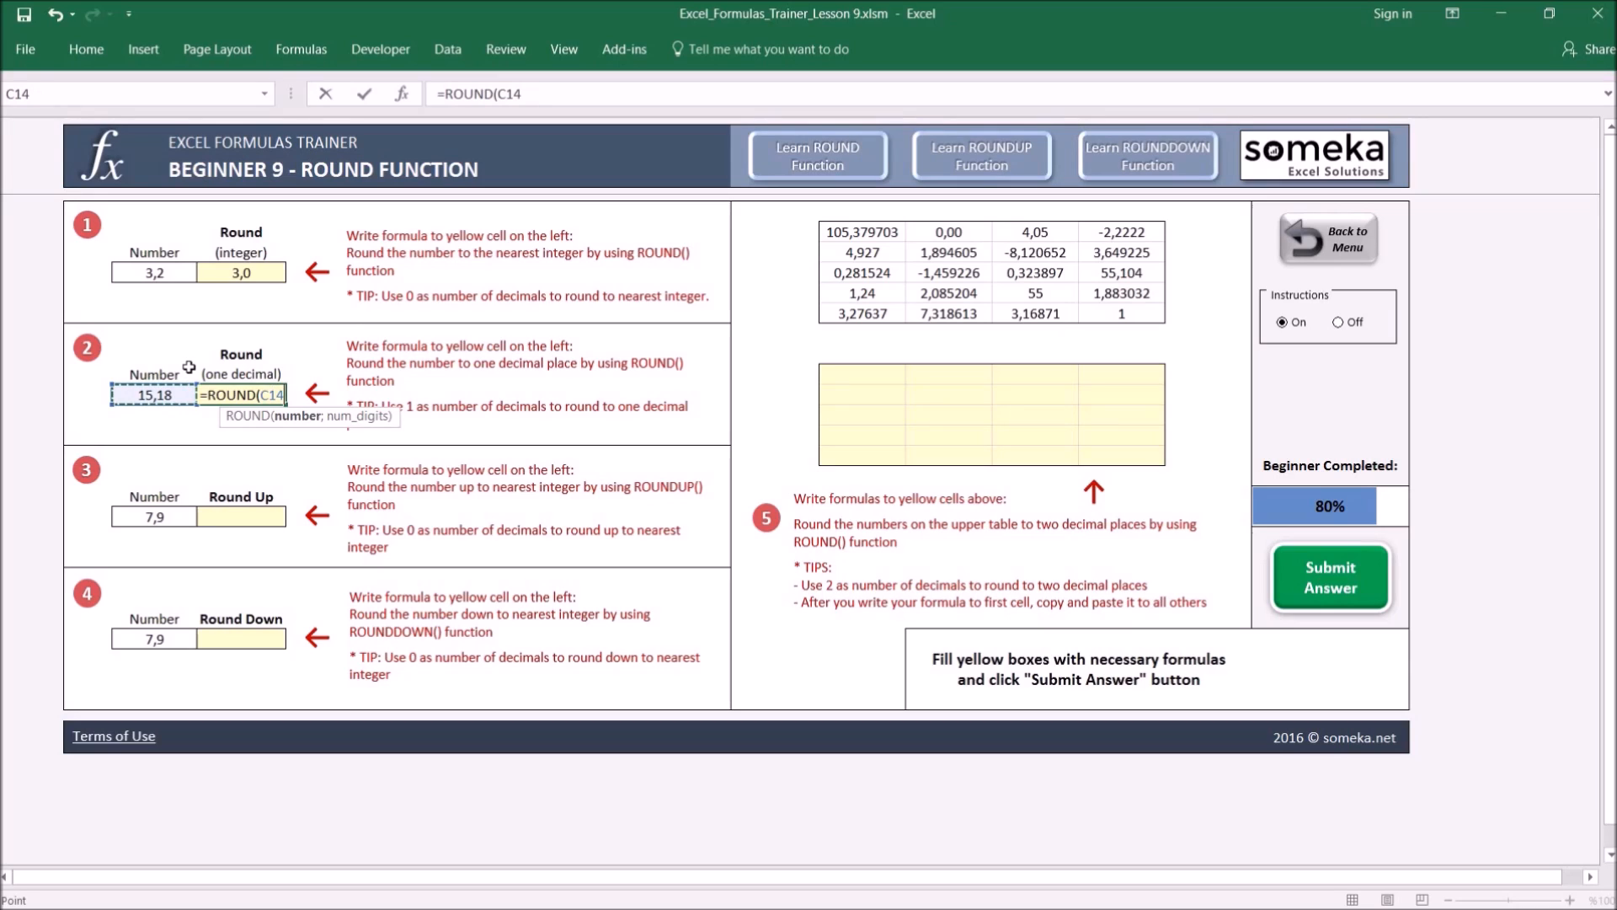
pyautogui.write(';')
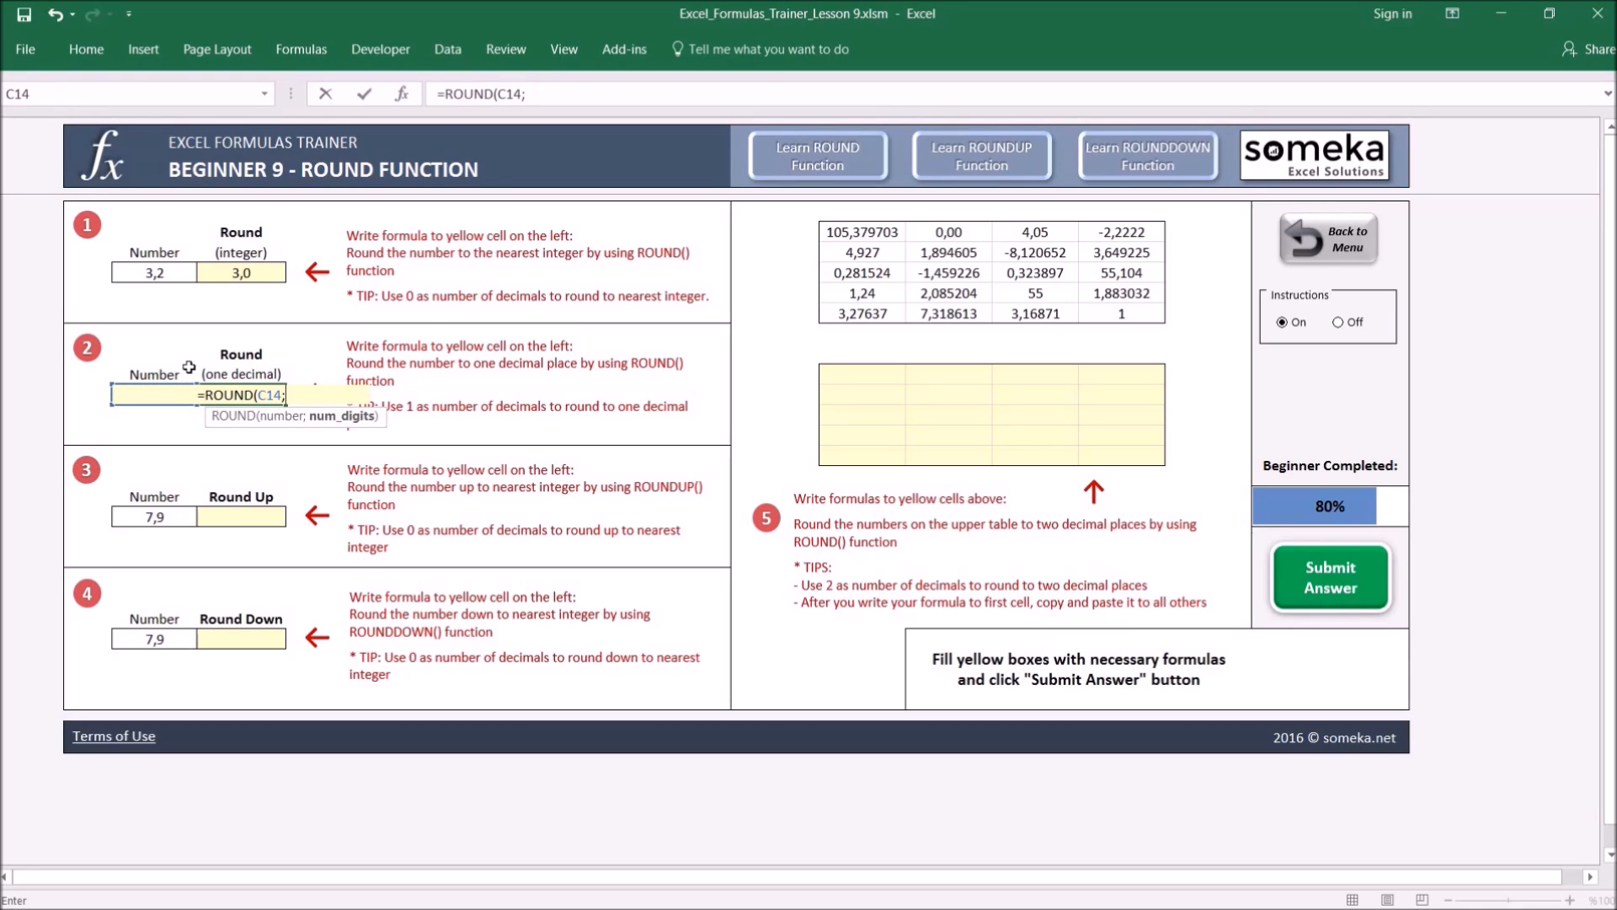
pyautogui.write('1')
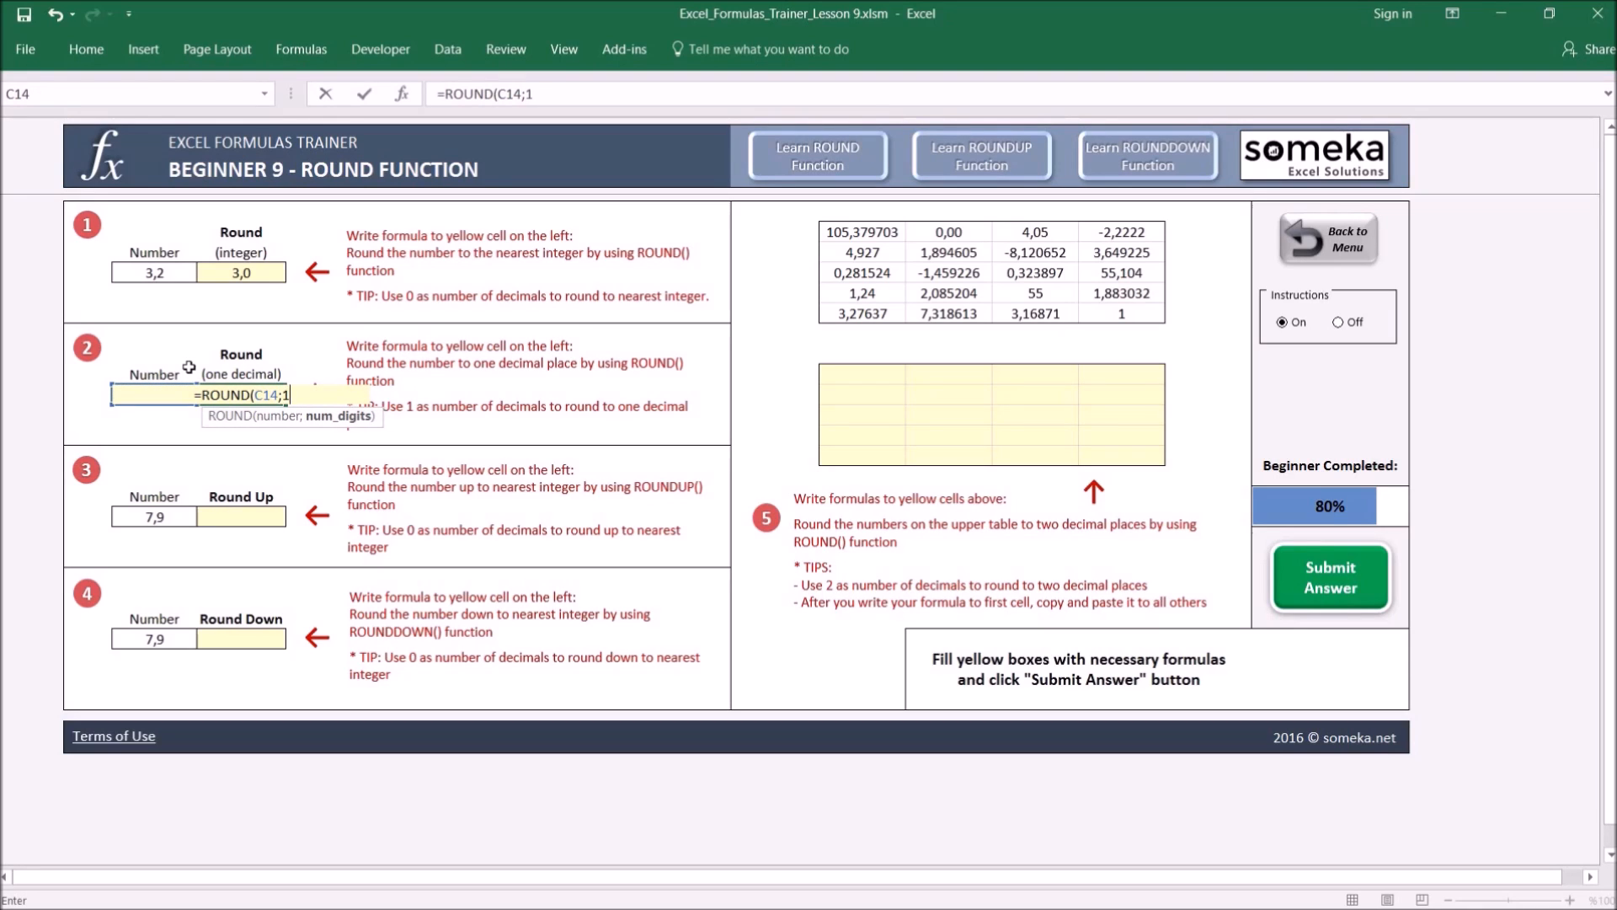
pyautogui.write(')')
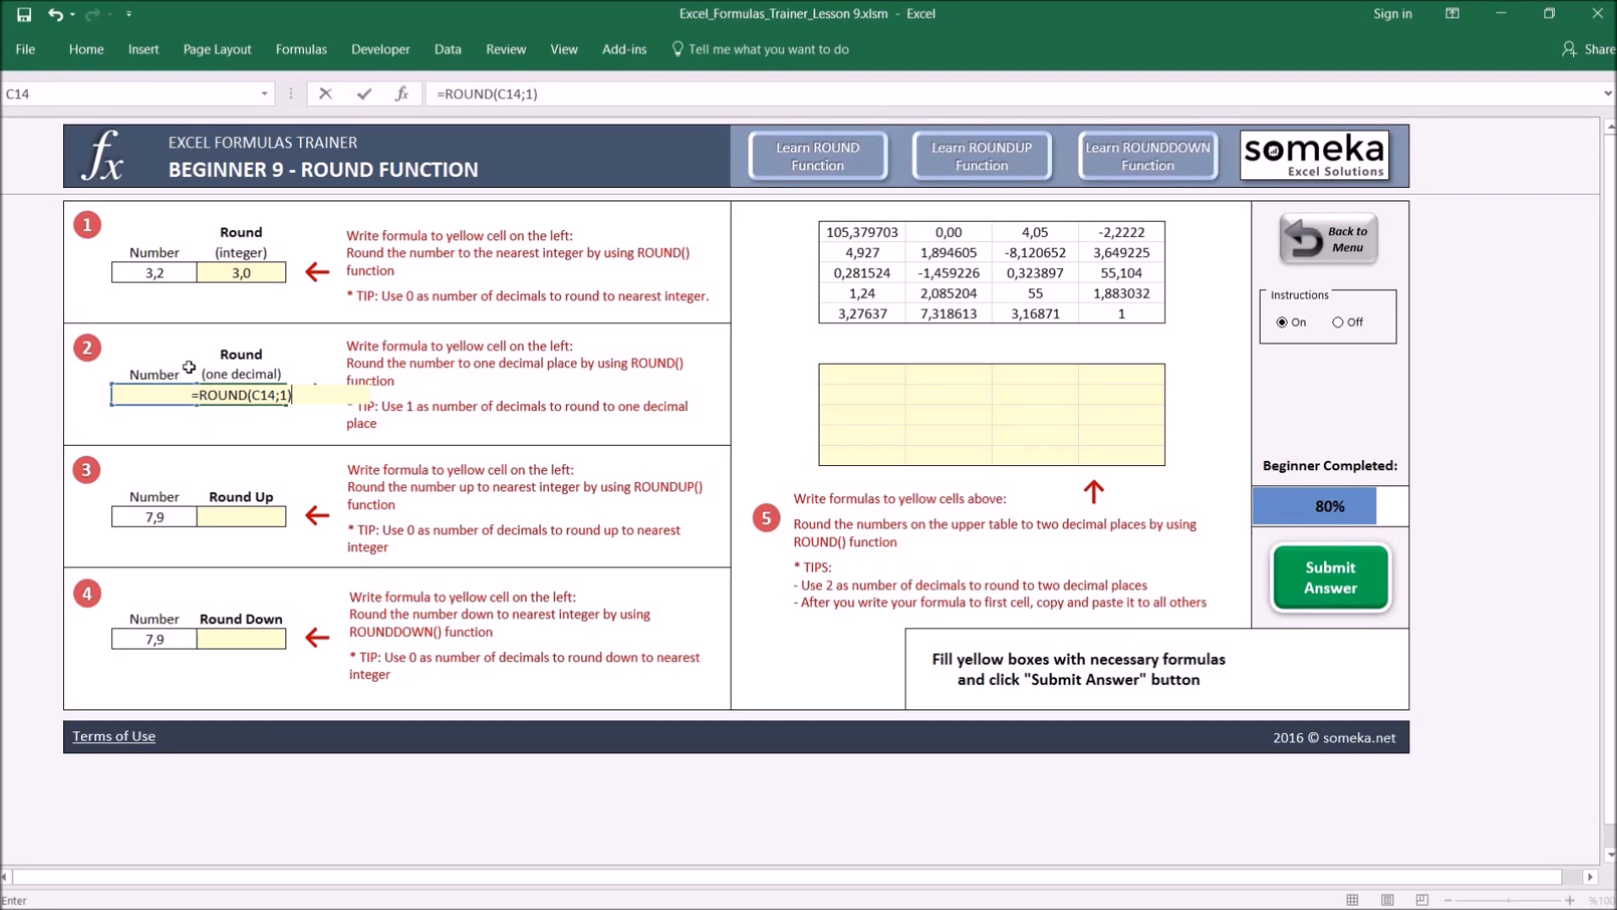
pyautogui.press('Return')
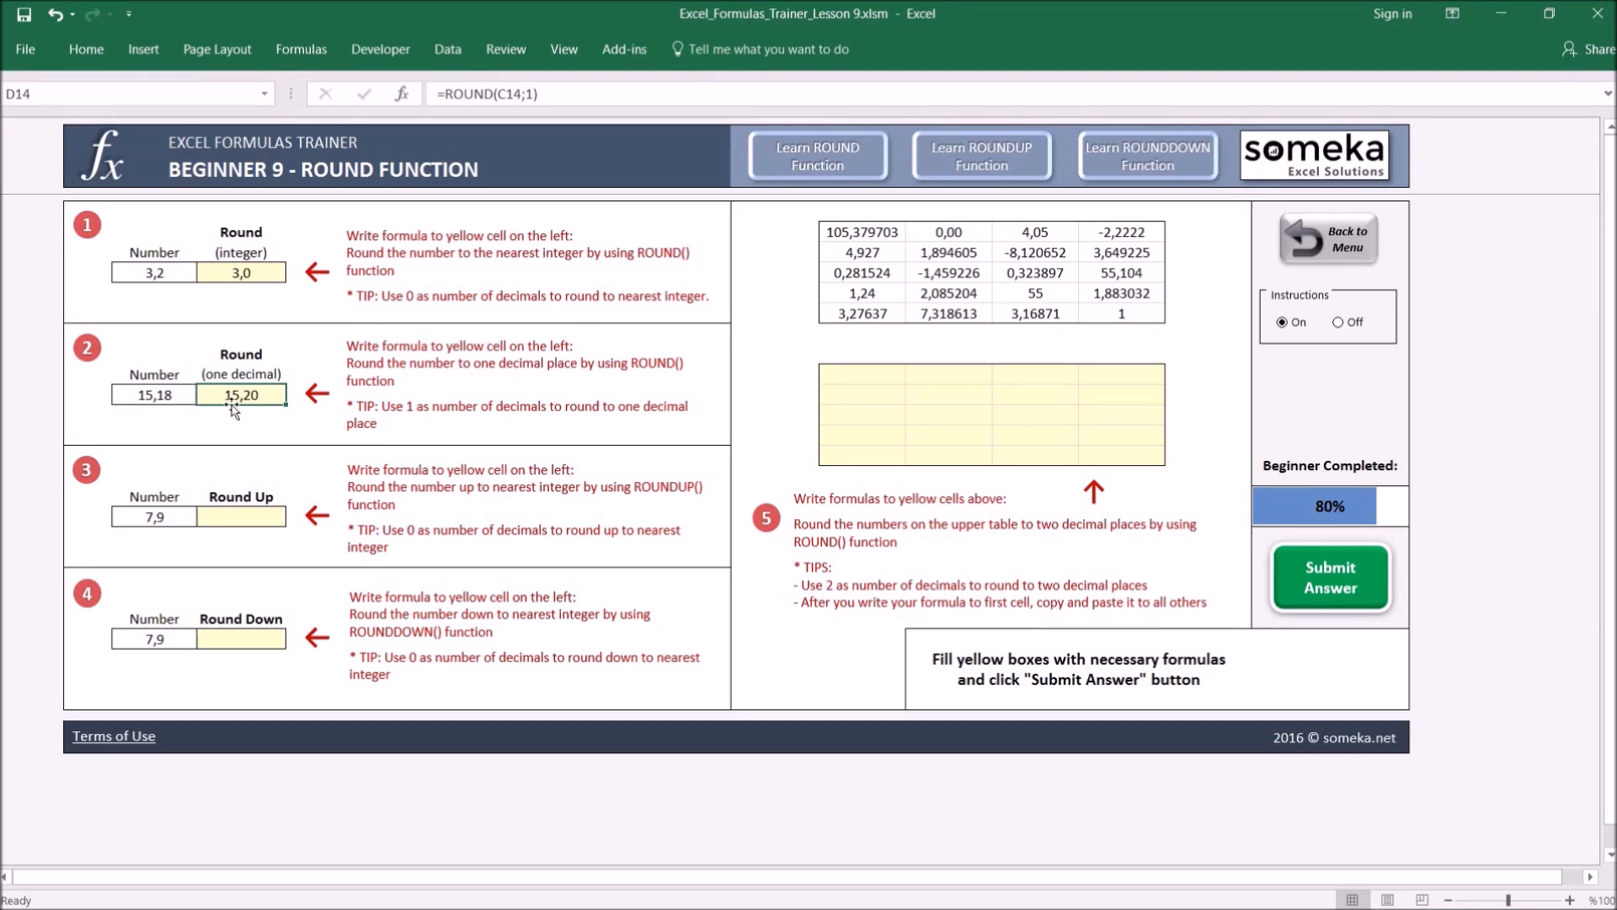
pyautogui.click(178, 394)
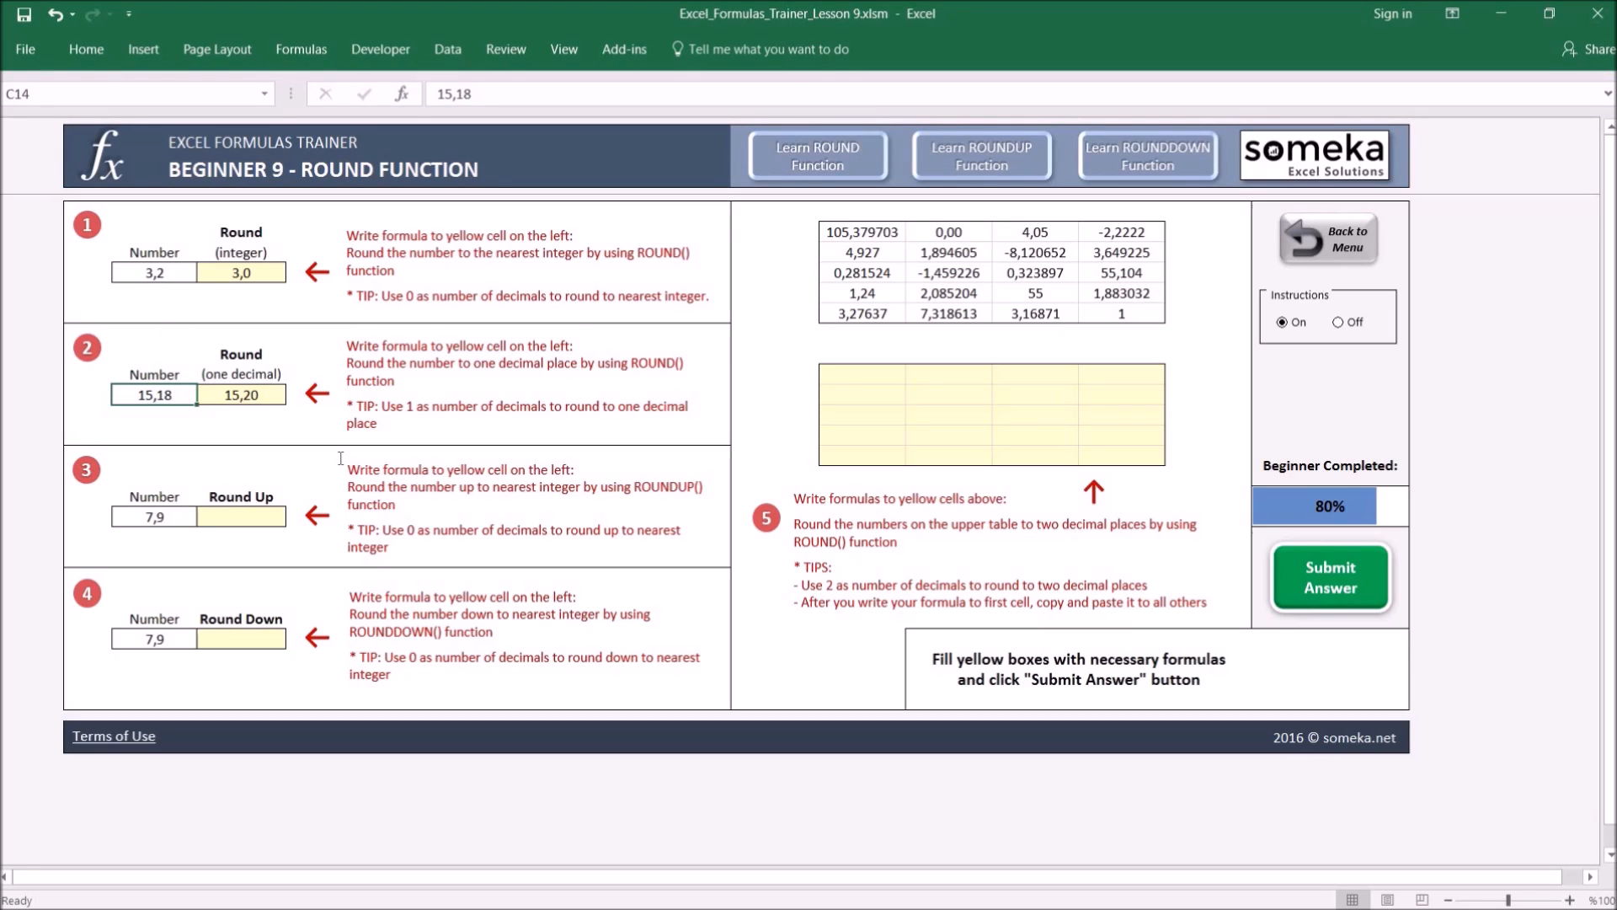
pyautogui.click(243, 518)
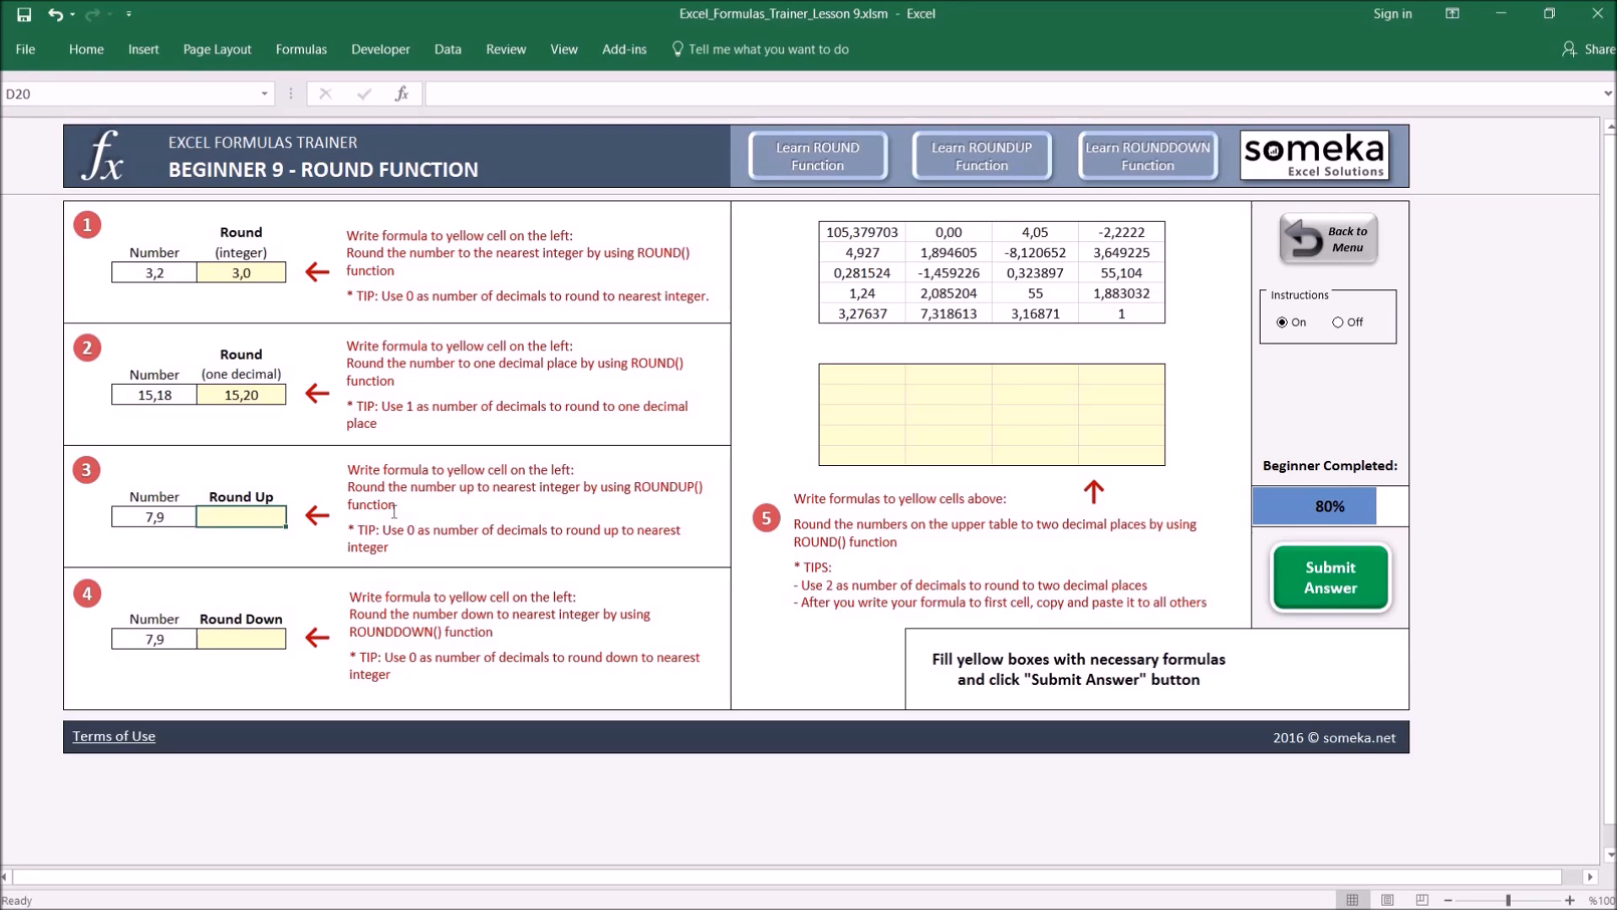
pyautogui.write('=')
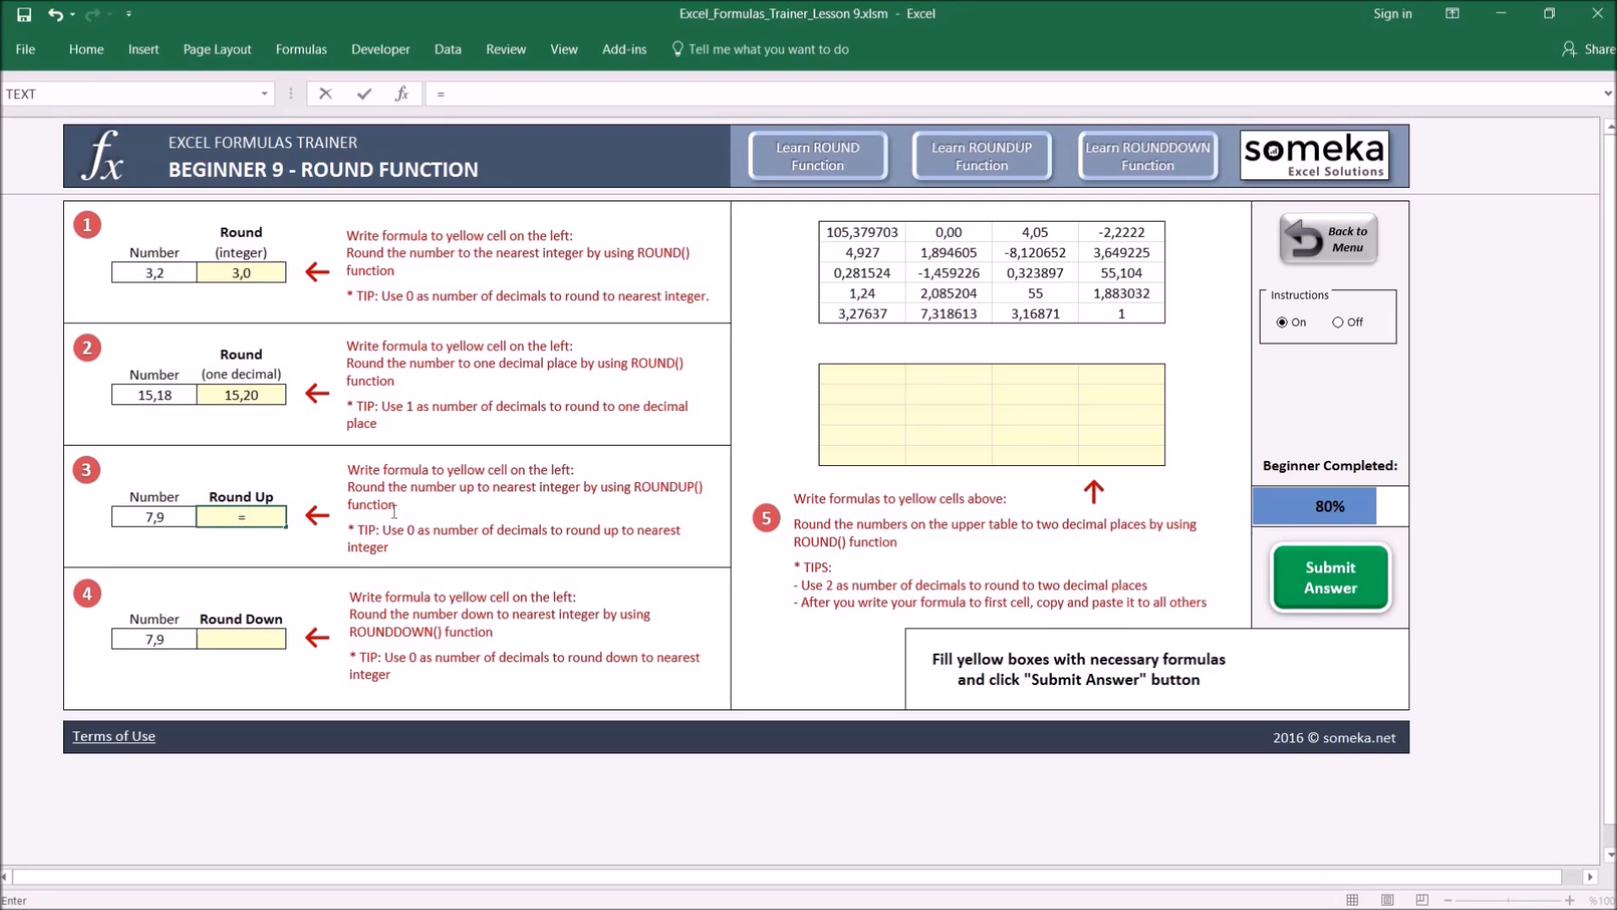
pyautogui.write('roundup')
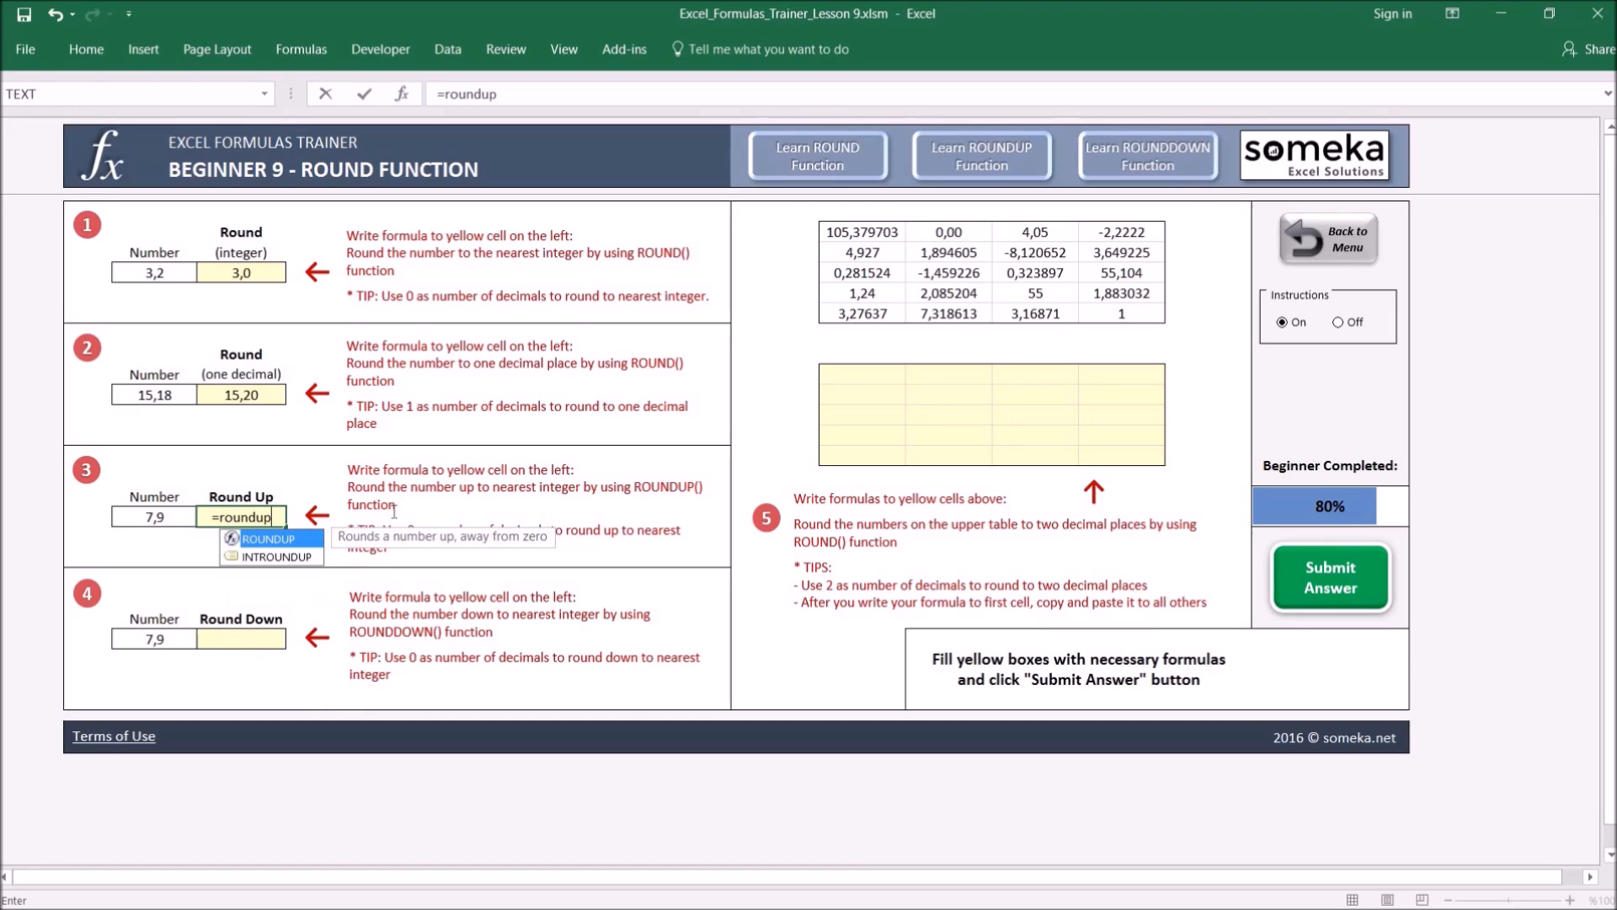
pyautogui.press('Tab')
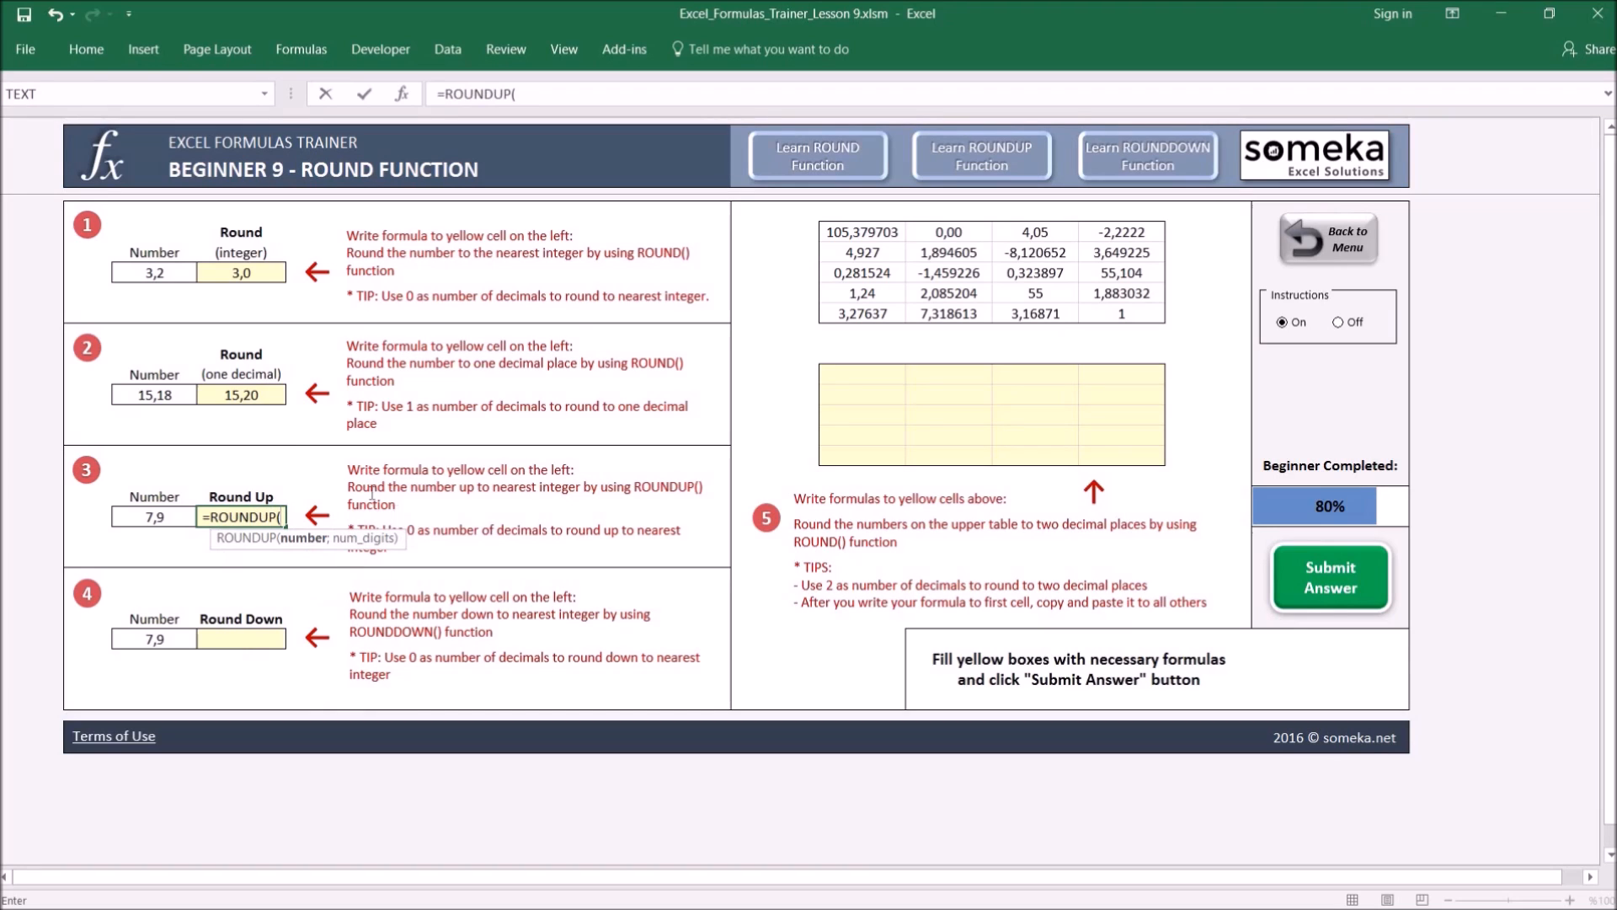
pyautogui.click(158, 513)
pyautogui.write(')')
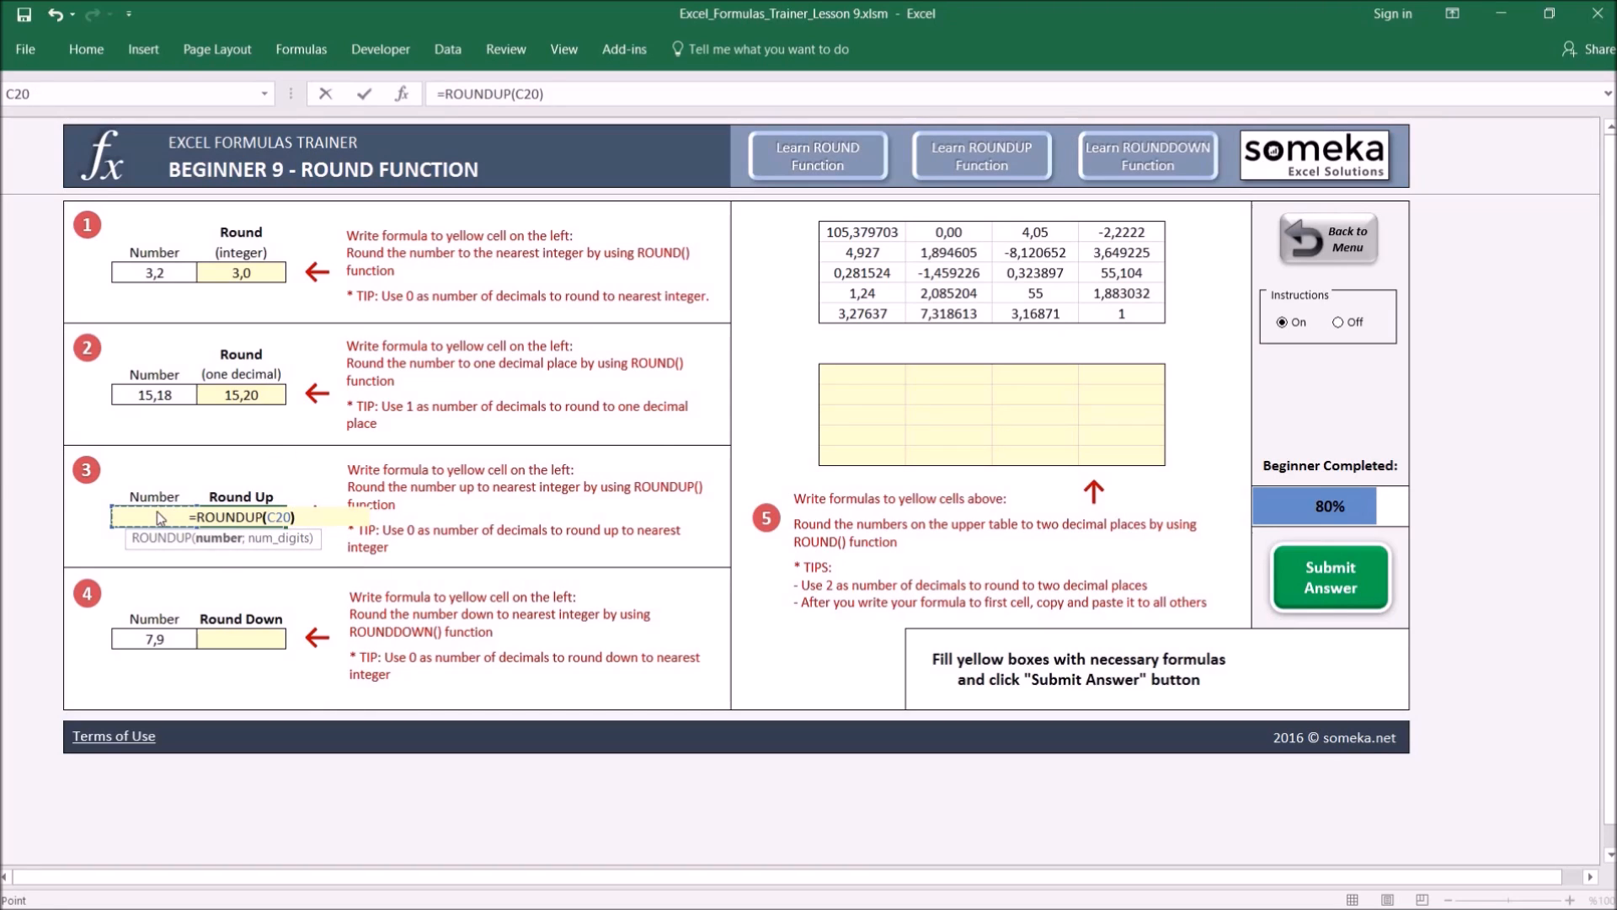
pyautogui.press('Return')
pyautogui.press('Escape')
pyautogui.press('Escape')
# Enter =ROUNDUP(C20;0) in the yellow Round Up cell of exercise 3
pyautogui.write('=round')
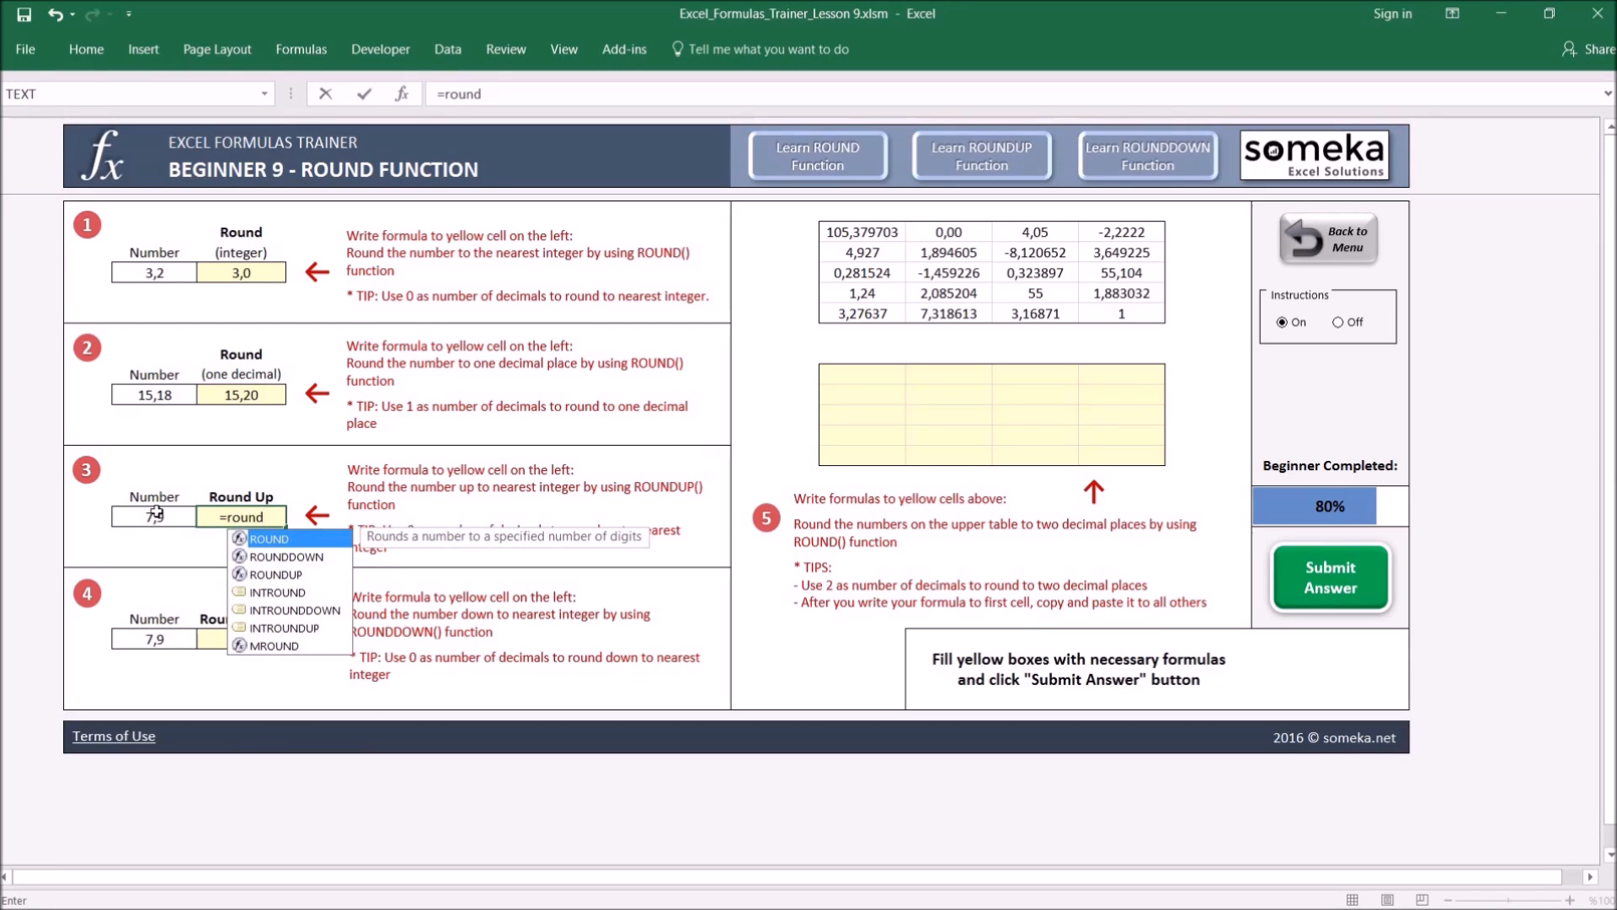
pyautogui.write('up')
pyautogui.press('Tab')
pyautogui.click(158, 513)
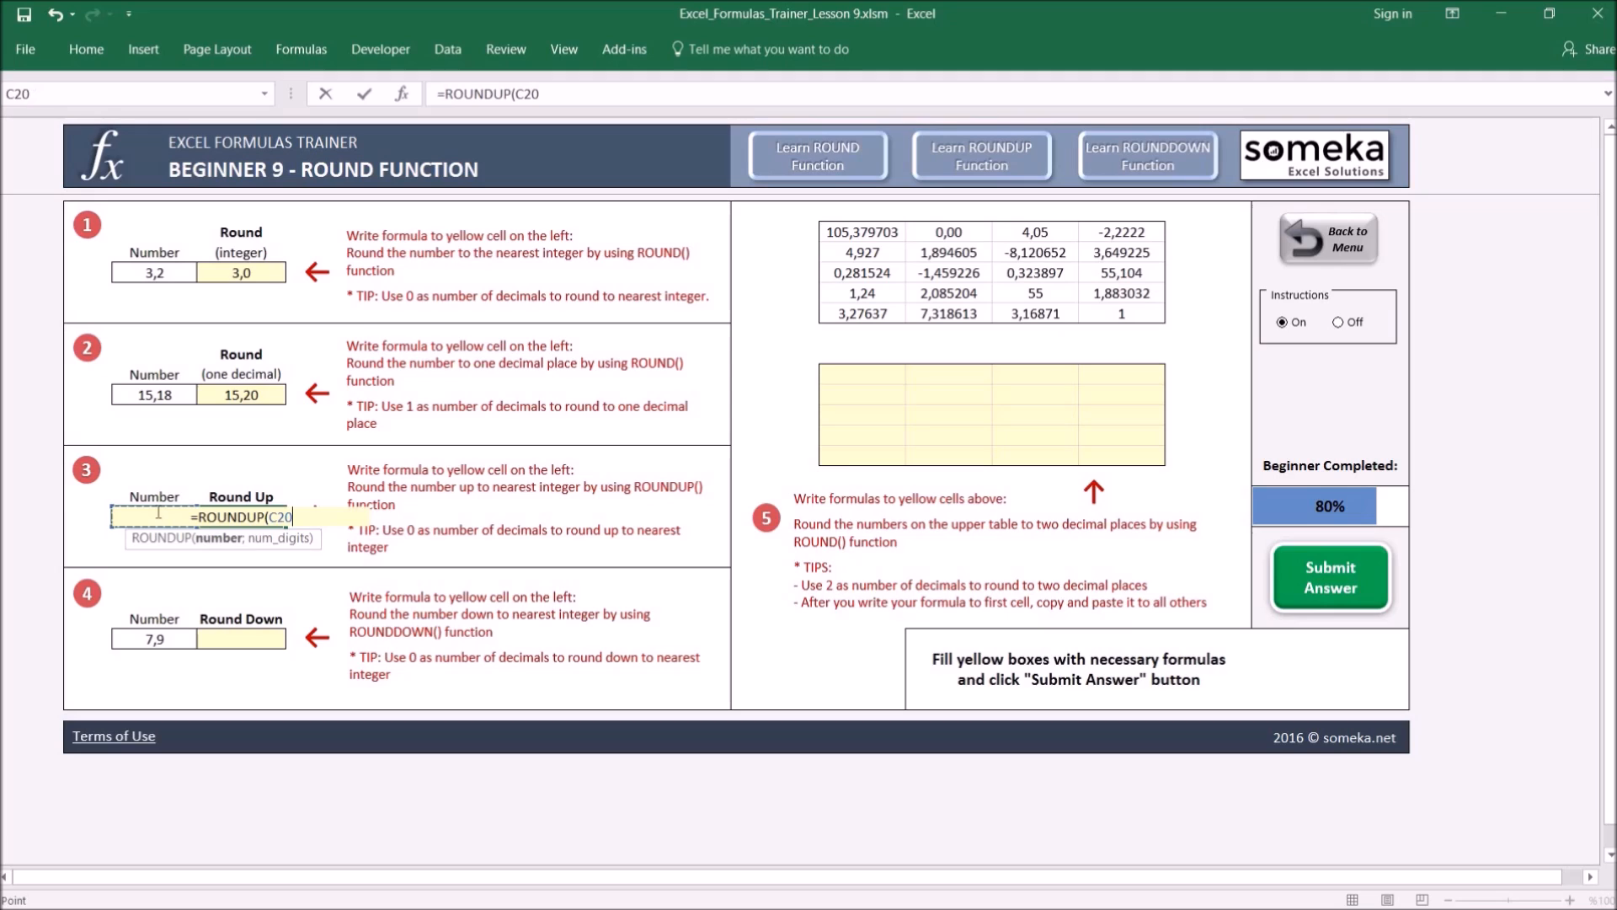
pyautogui.write(';')
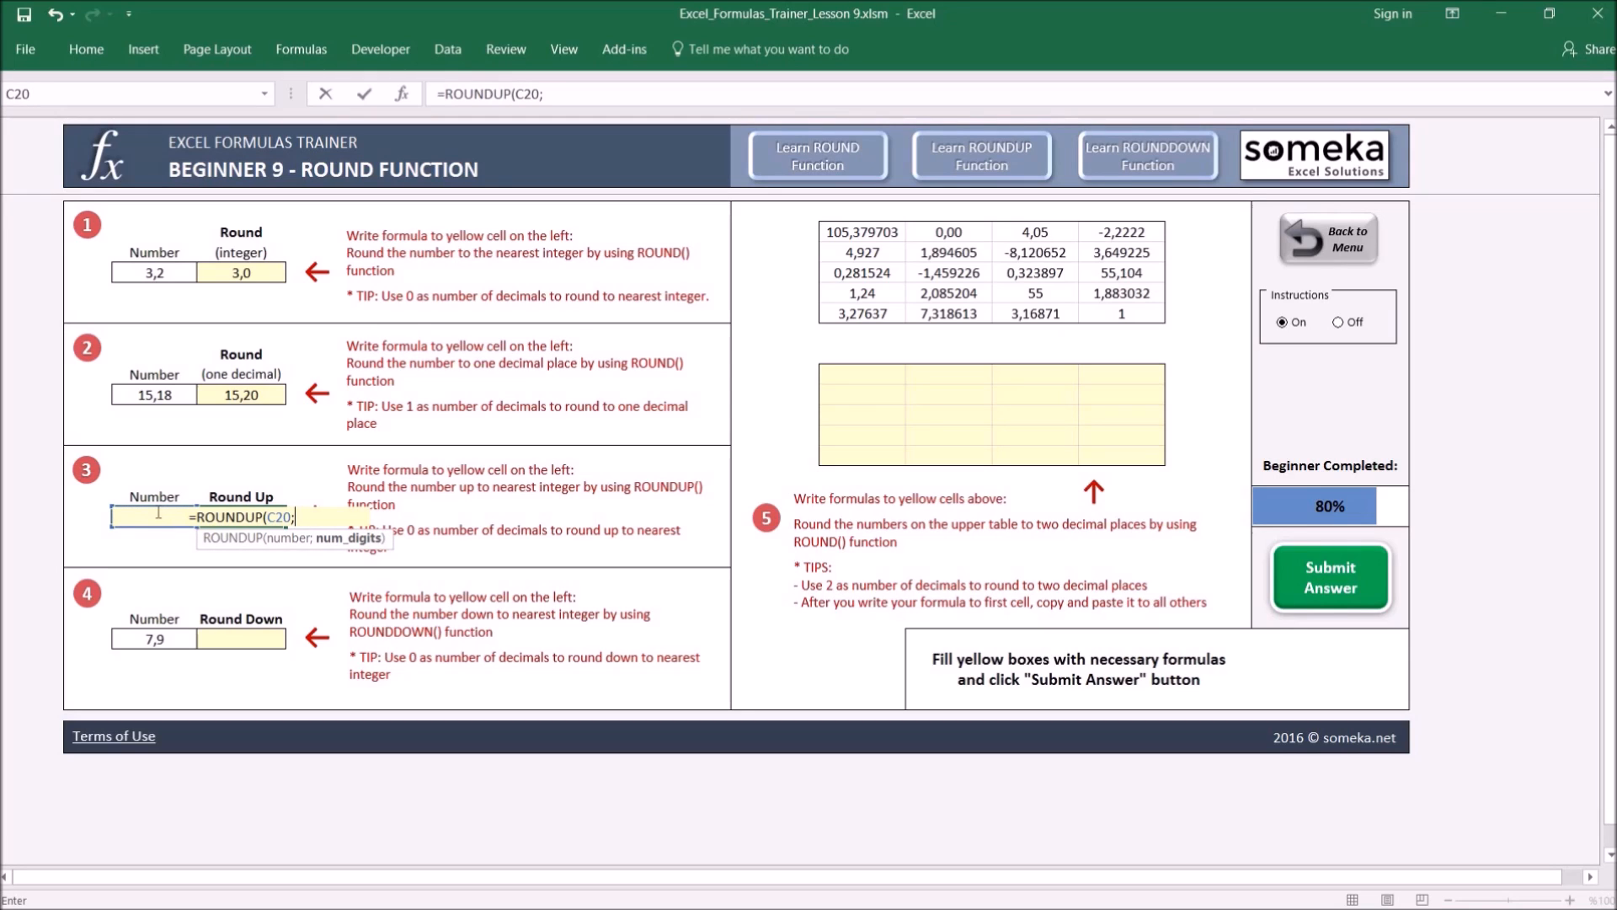
pyautogui.write('0)')
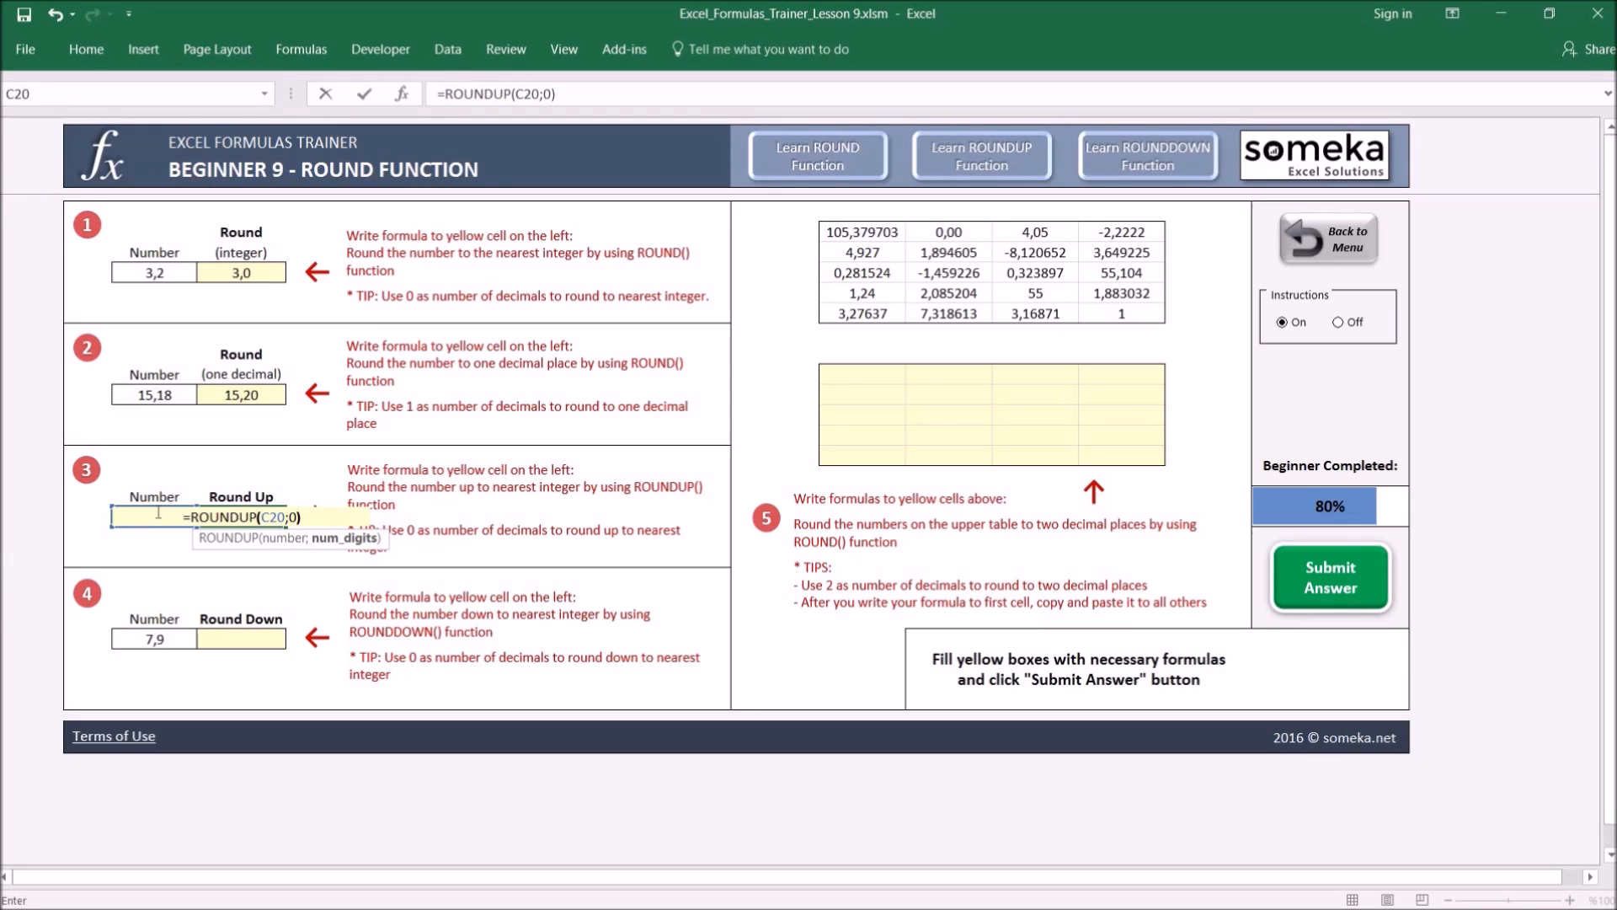
pyautogui.press('Return')
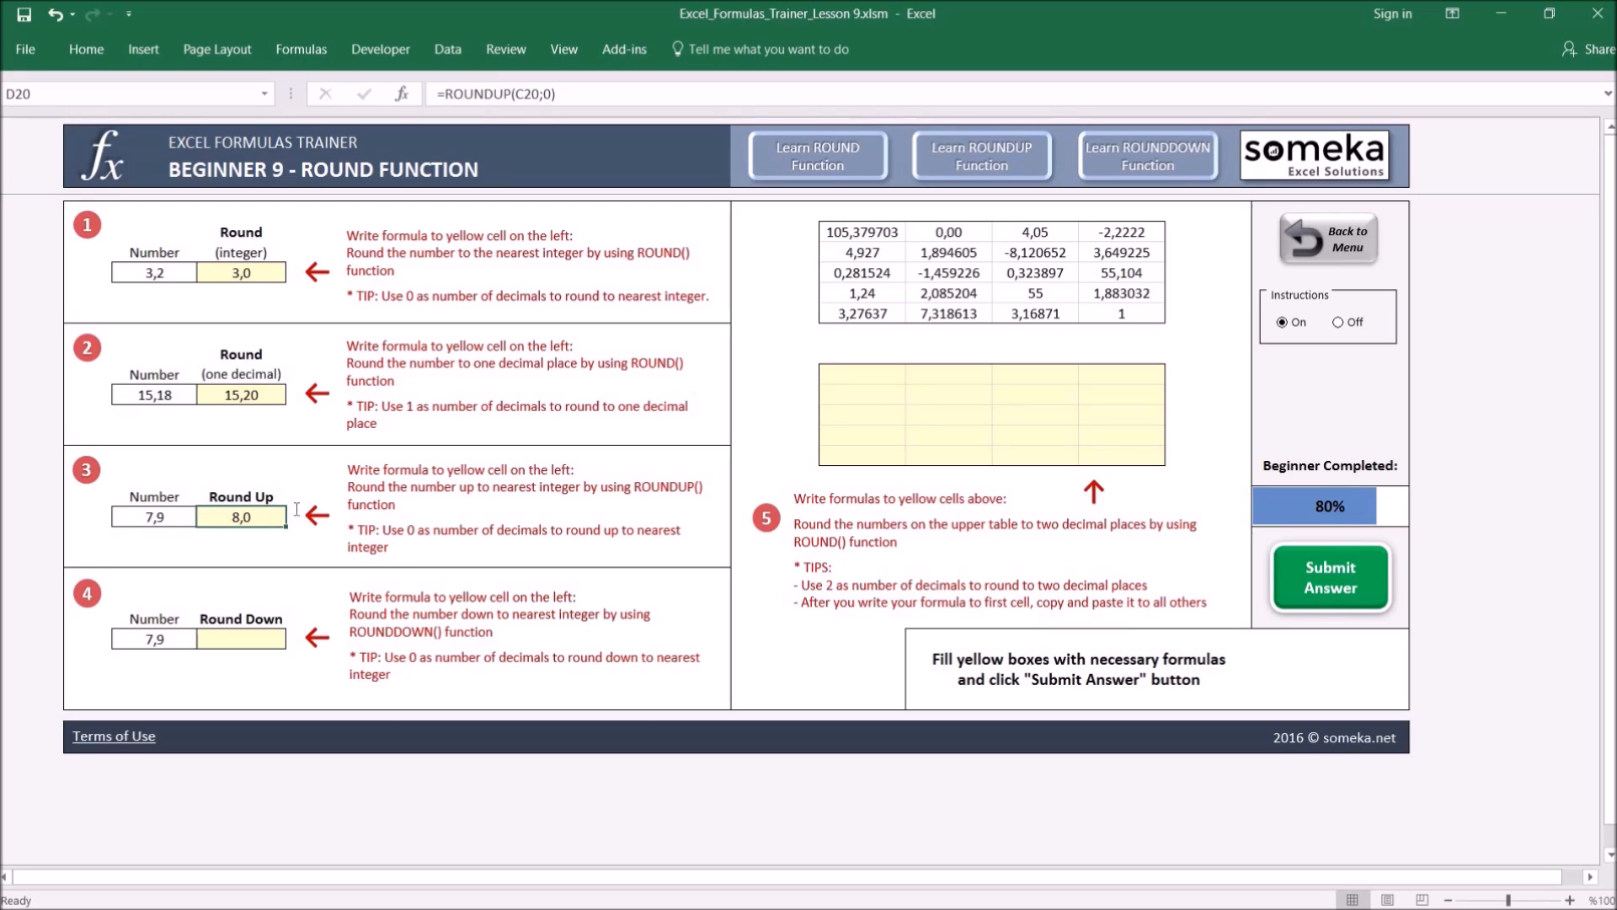
# Change the exercise 3 number to 7,2 to test the rounding up, and undo that change
pyautogui.click(174, 516)
pyautogui.doubleClick(175, 517)
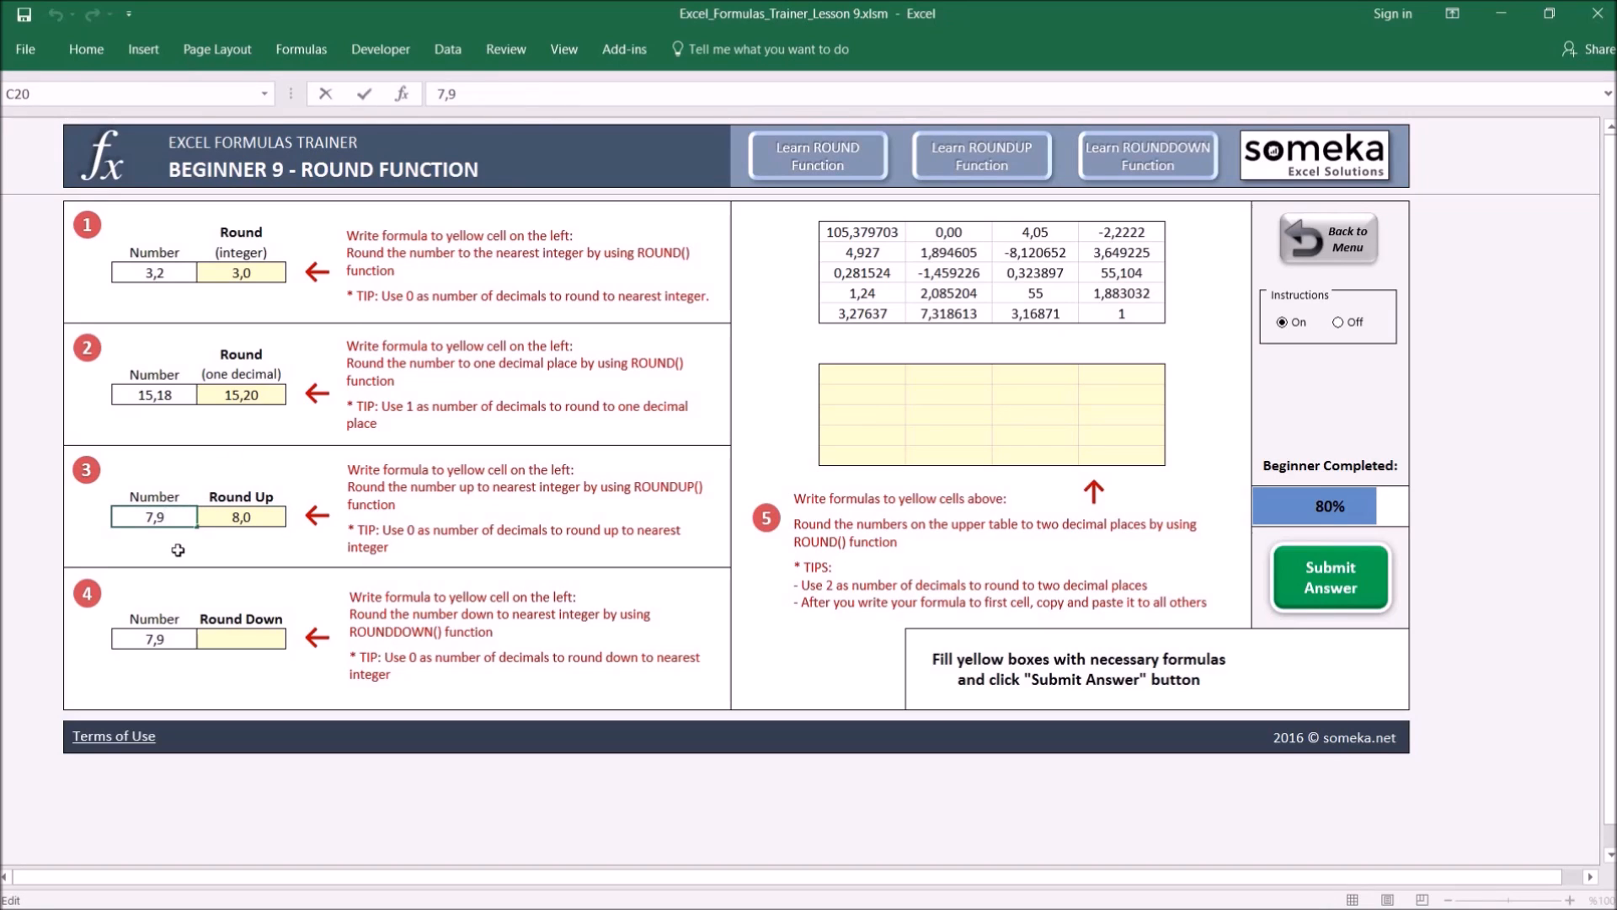
pyautogui.press('BackSpace')
pyautogui.write('2')
pyautogui.press('Return')
pyautogui.press('Up')
pyautogui.press('Right')
pyautogui.press('Left')
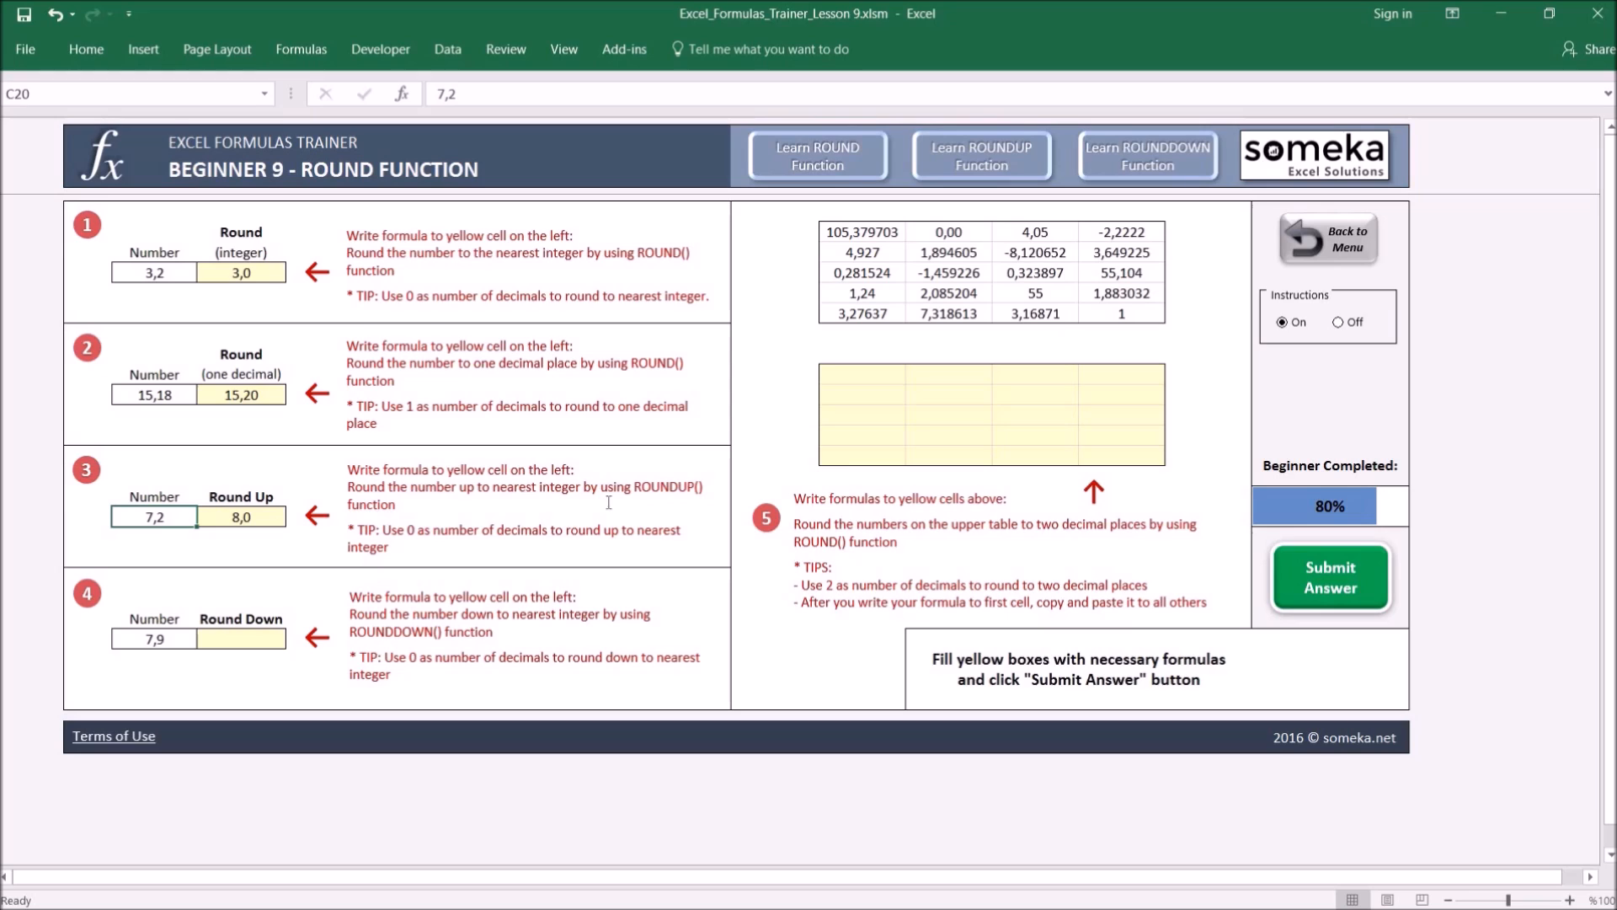
pyautogui.hotkey('ctrl', 'z')
# Enter =ROUNDDOWN(C26;0) in the yellow Round Down cell of exercise 4
pyautogui.click(250, 638)
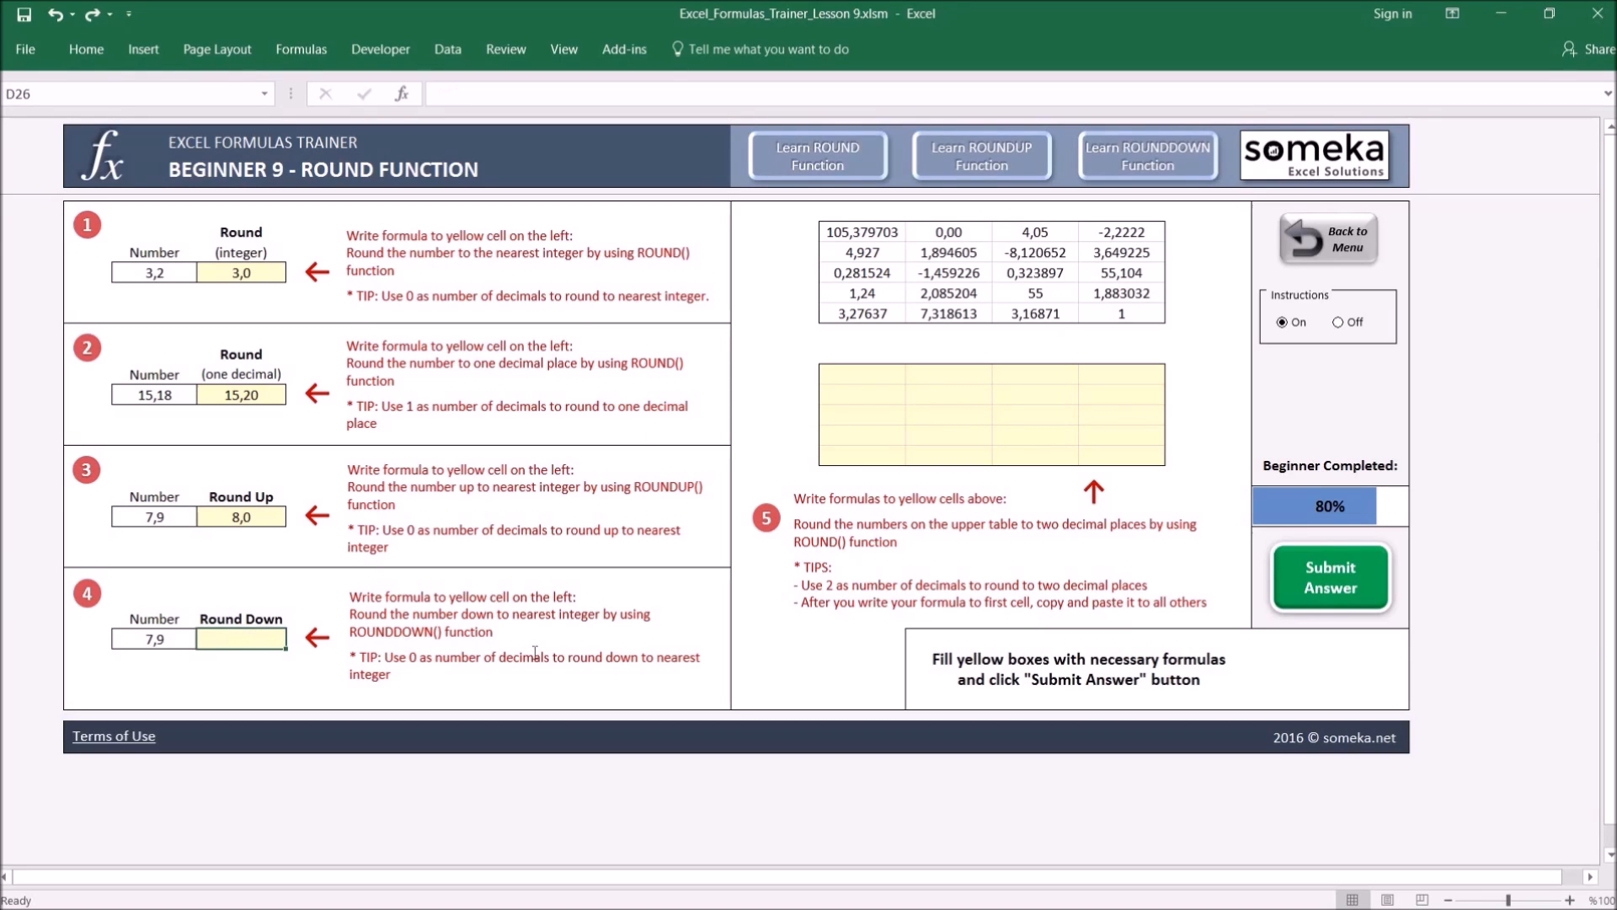
pyautogui.write('=')
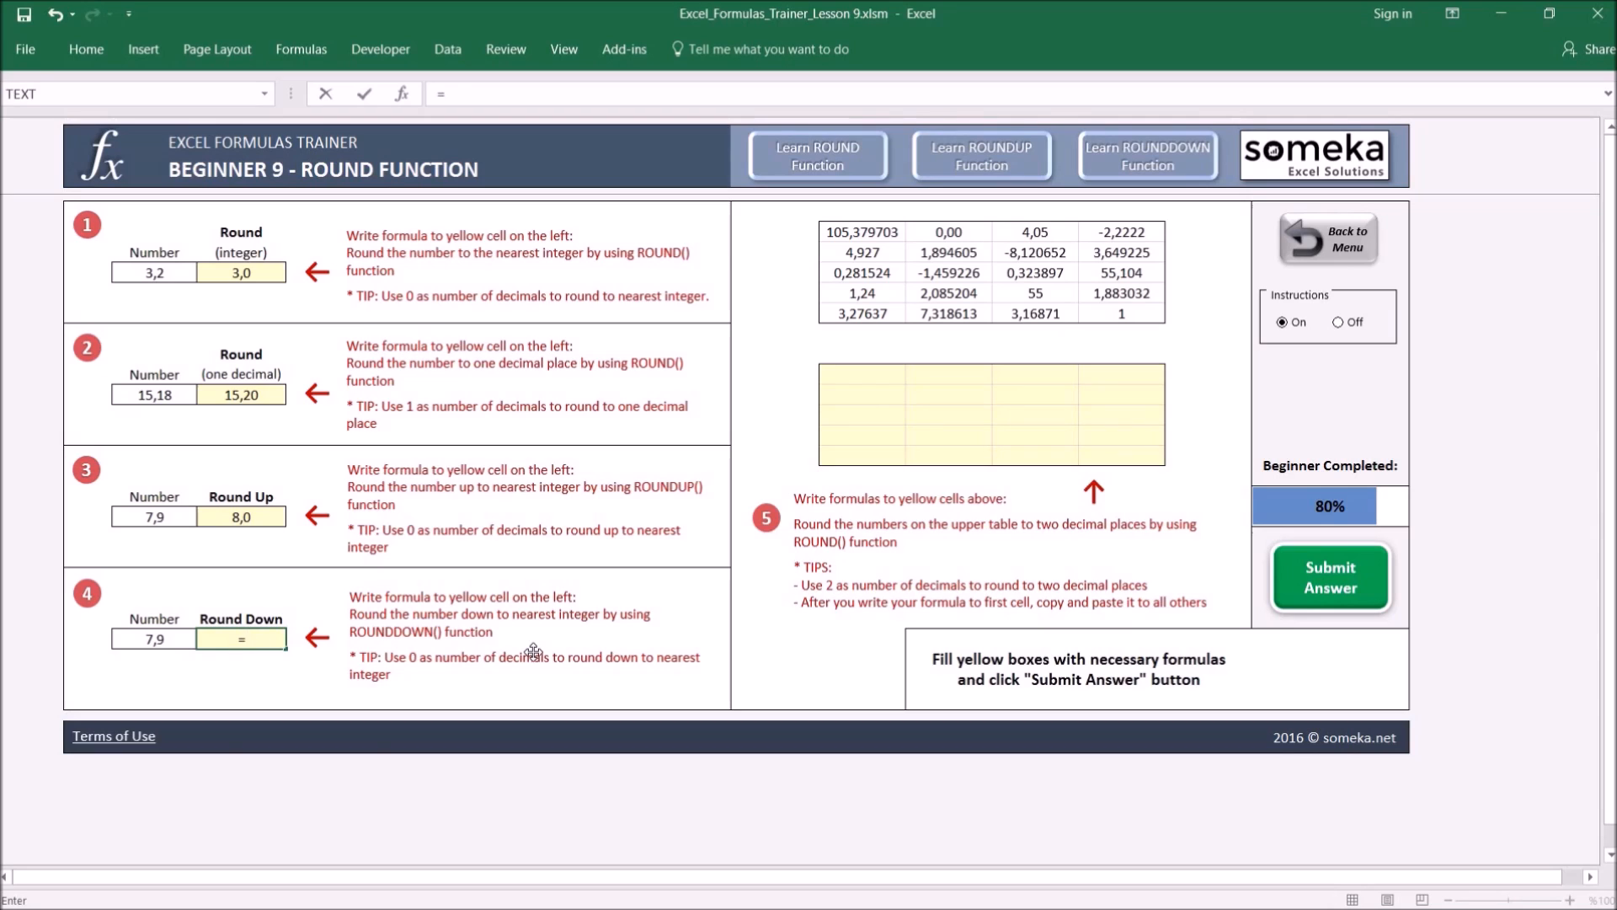
pyautogui.write('round')
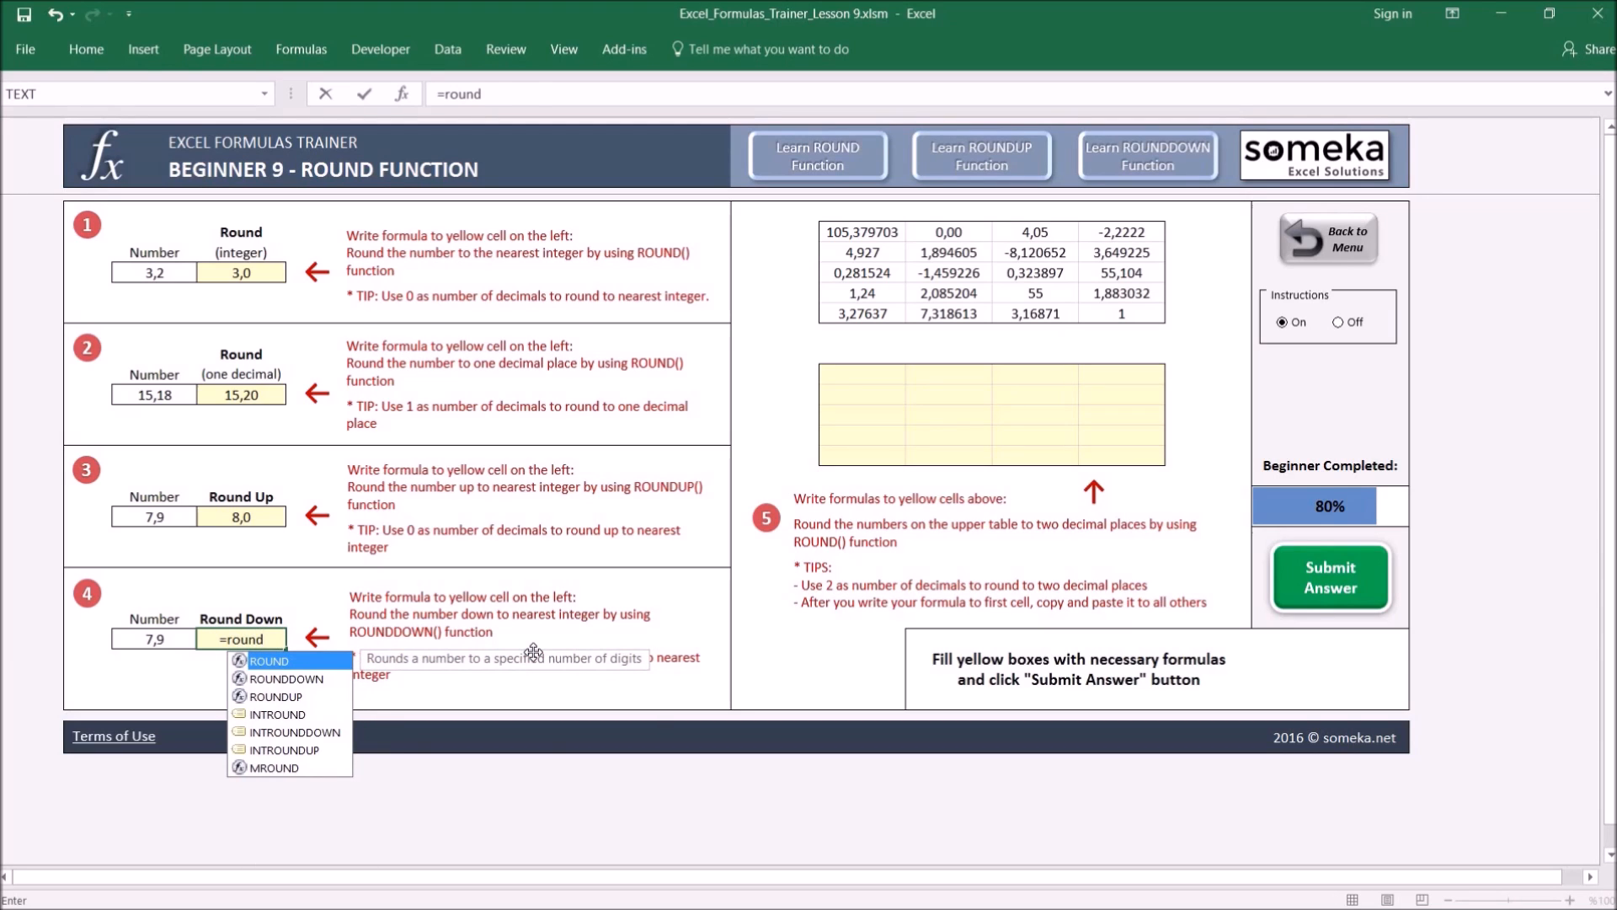
pyautogui.write('do')
pyautogui.press('Tab')
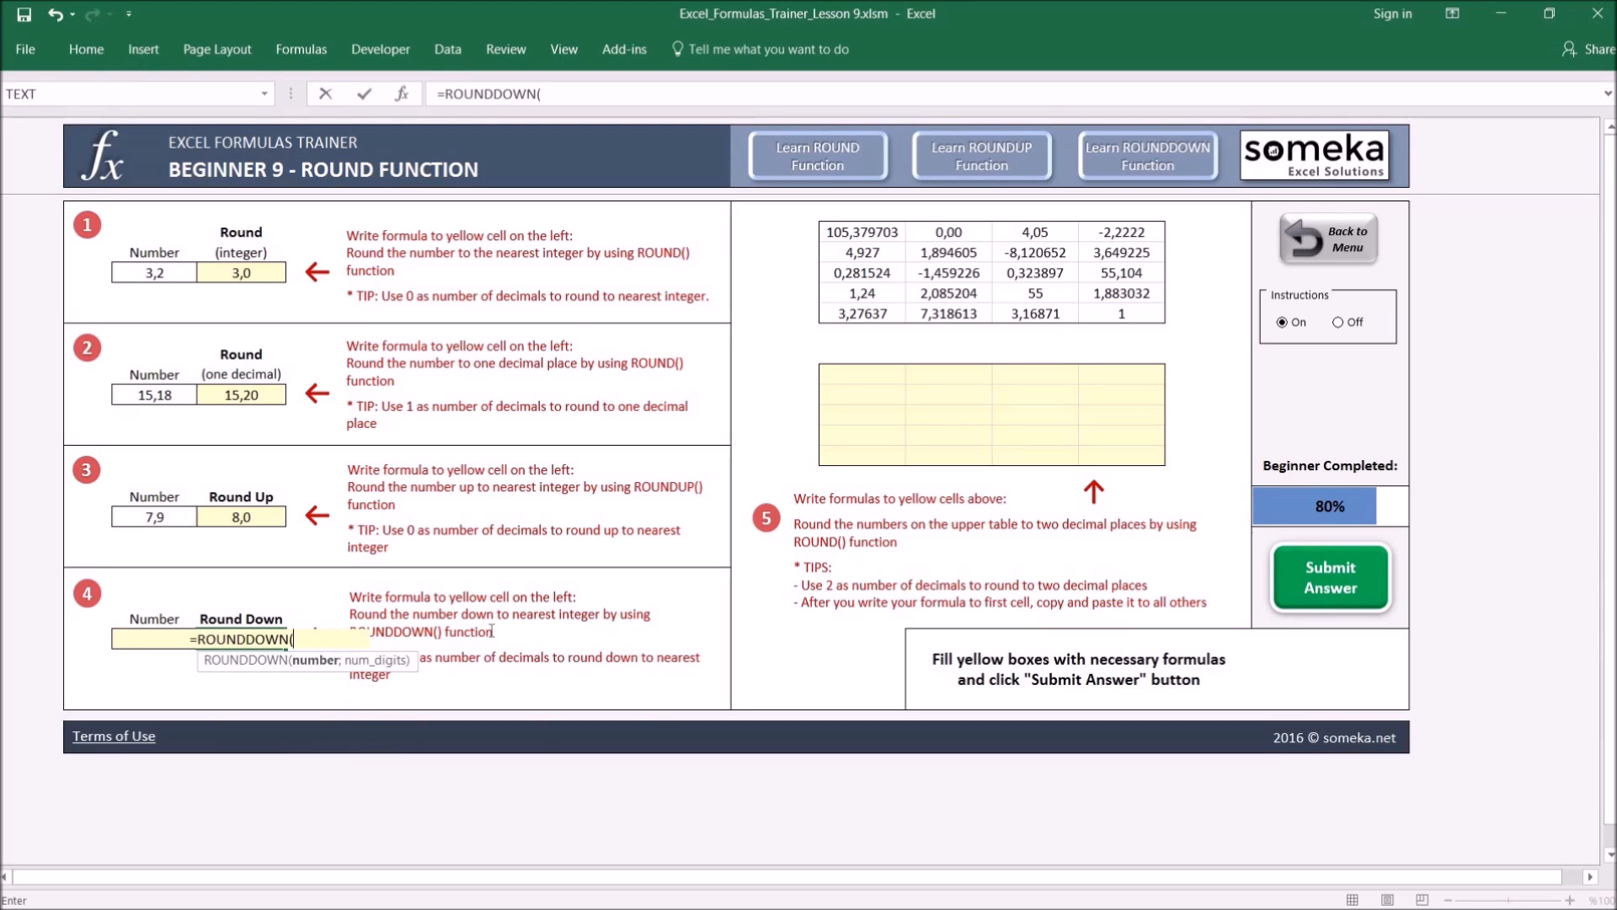
pyautogui.click(112, 639)
pyautogui.press('Right')
pyautogui.write(';')
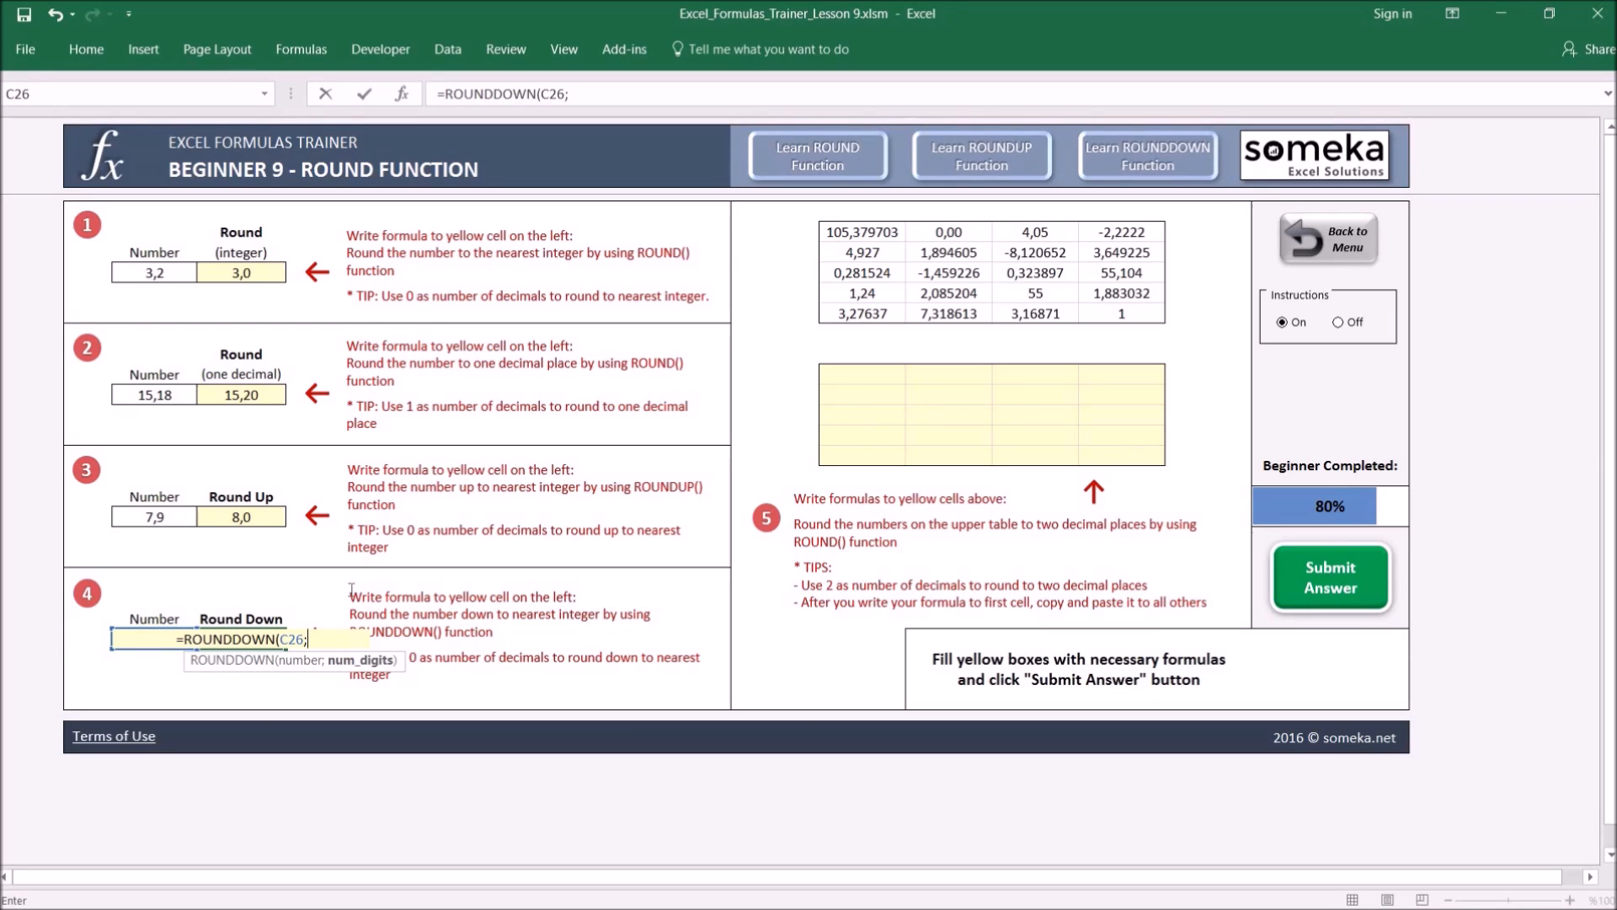
pyautogui.write('0)')
pyautogui.press('Return')
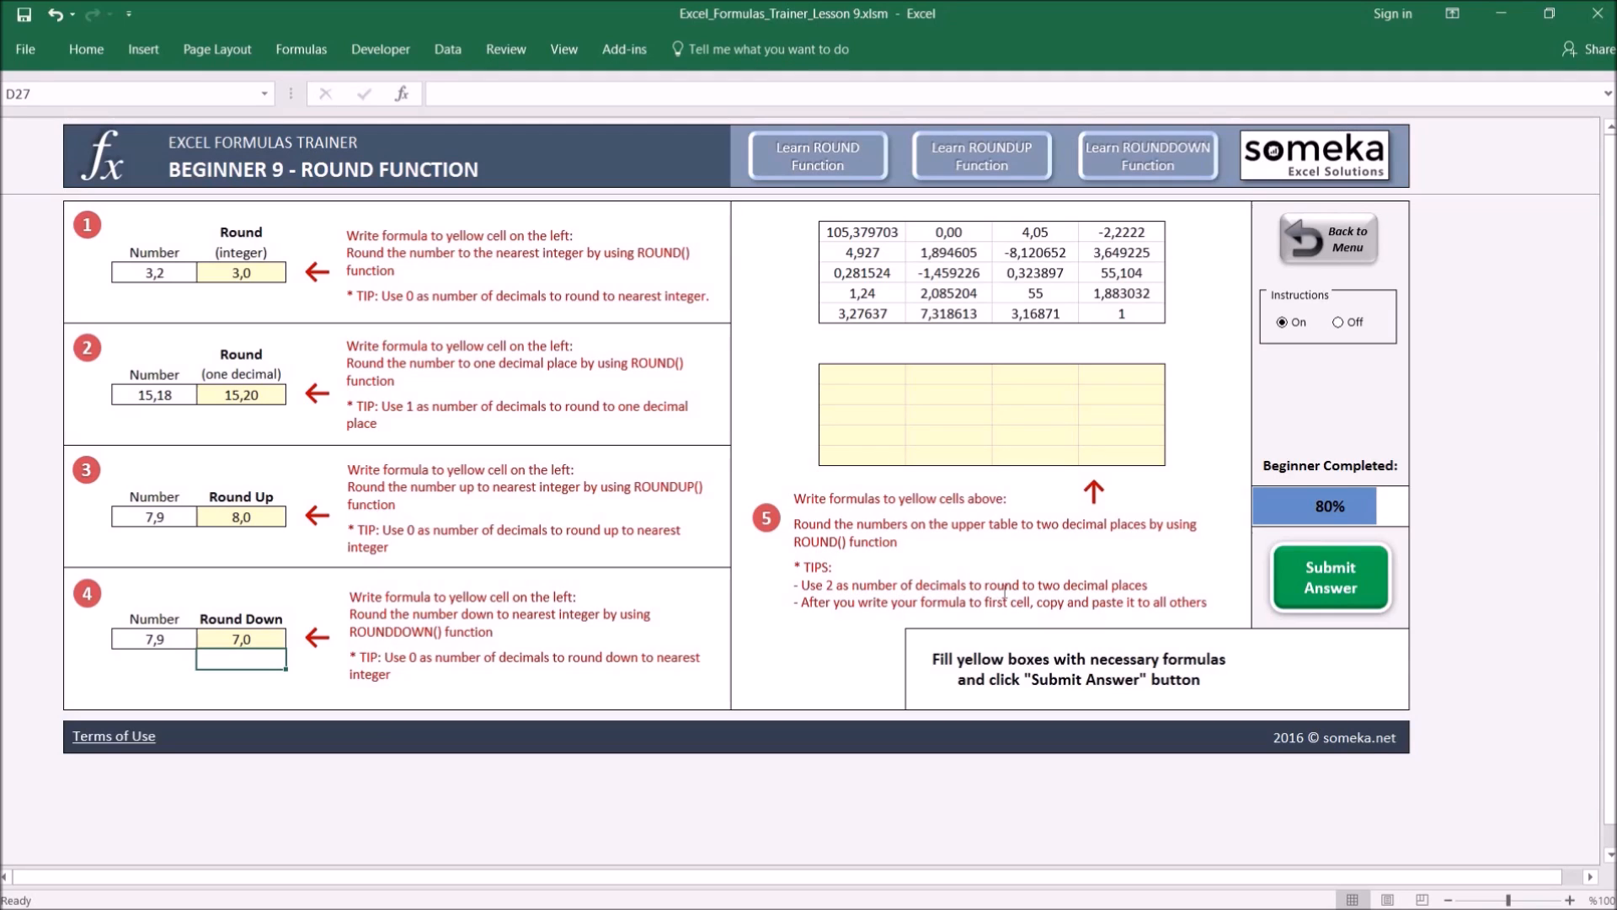
# Enter =ROUND(K6;2) in the first yellow cell of the exercise 5 table
pyautogui.click(858, 375)
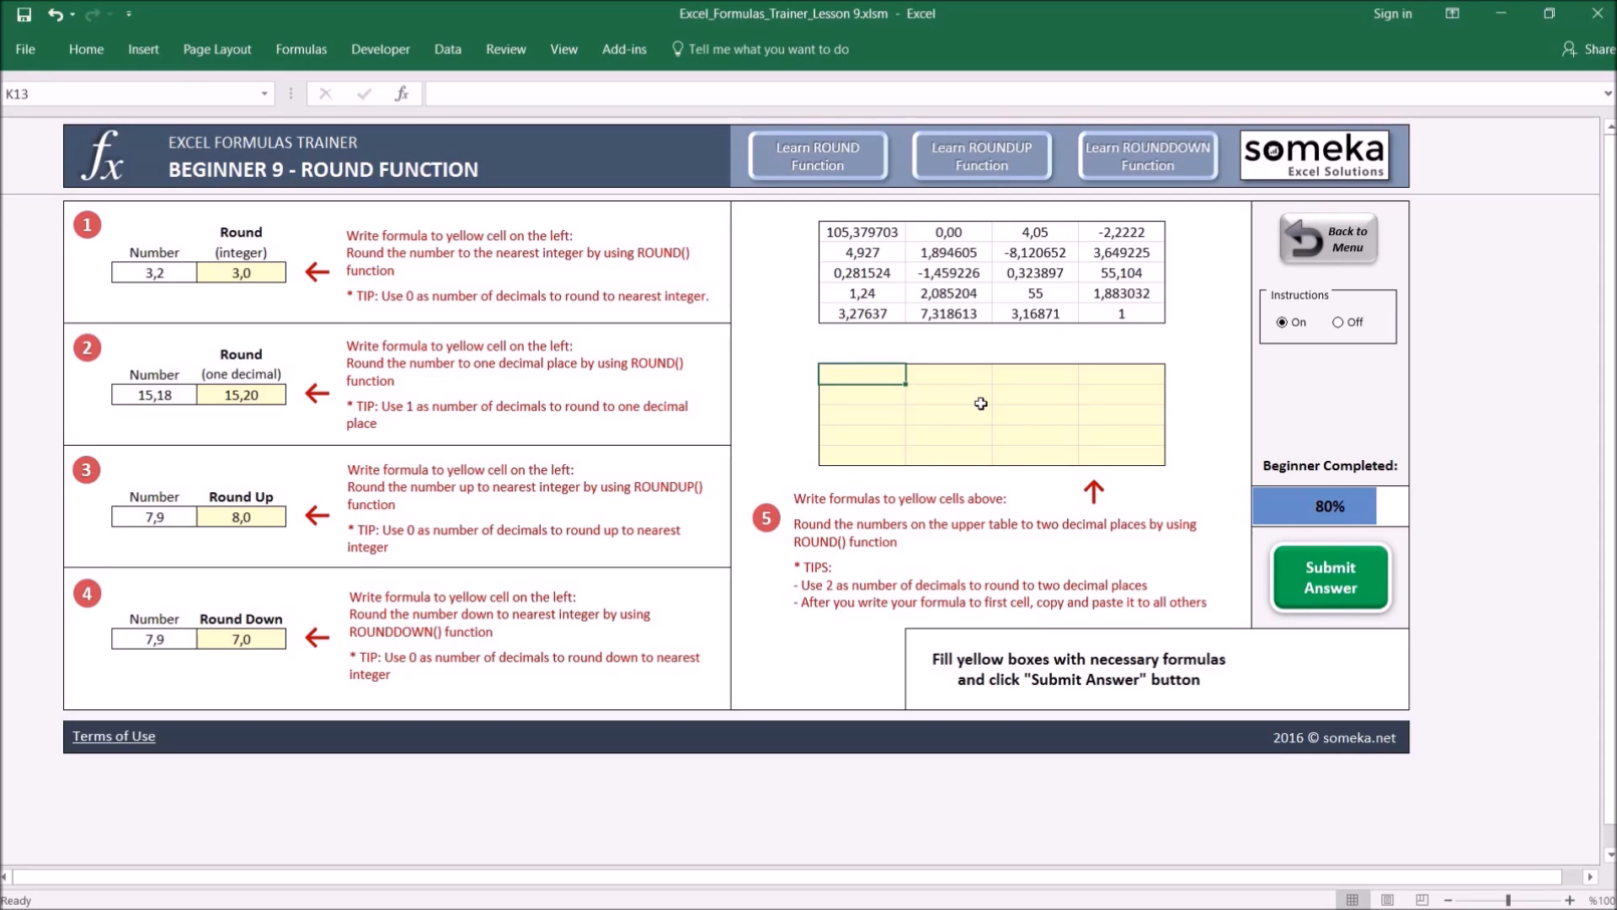
pyautogui.write('=round')
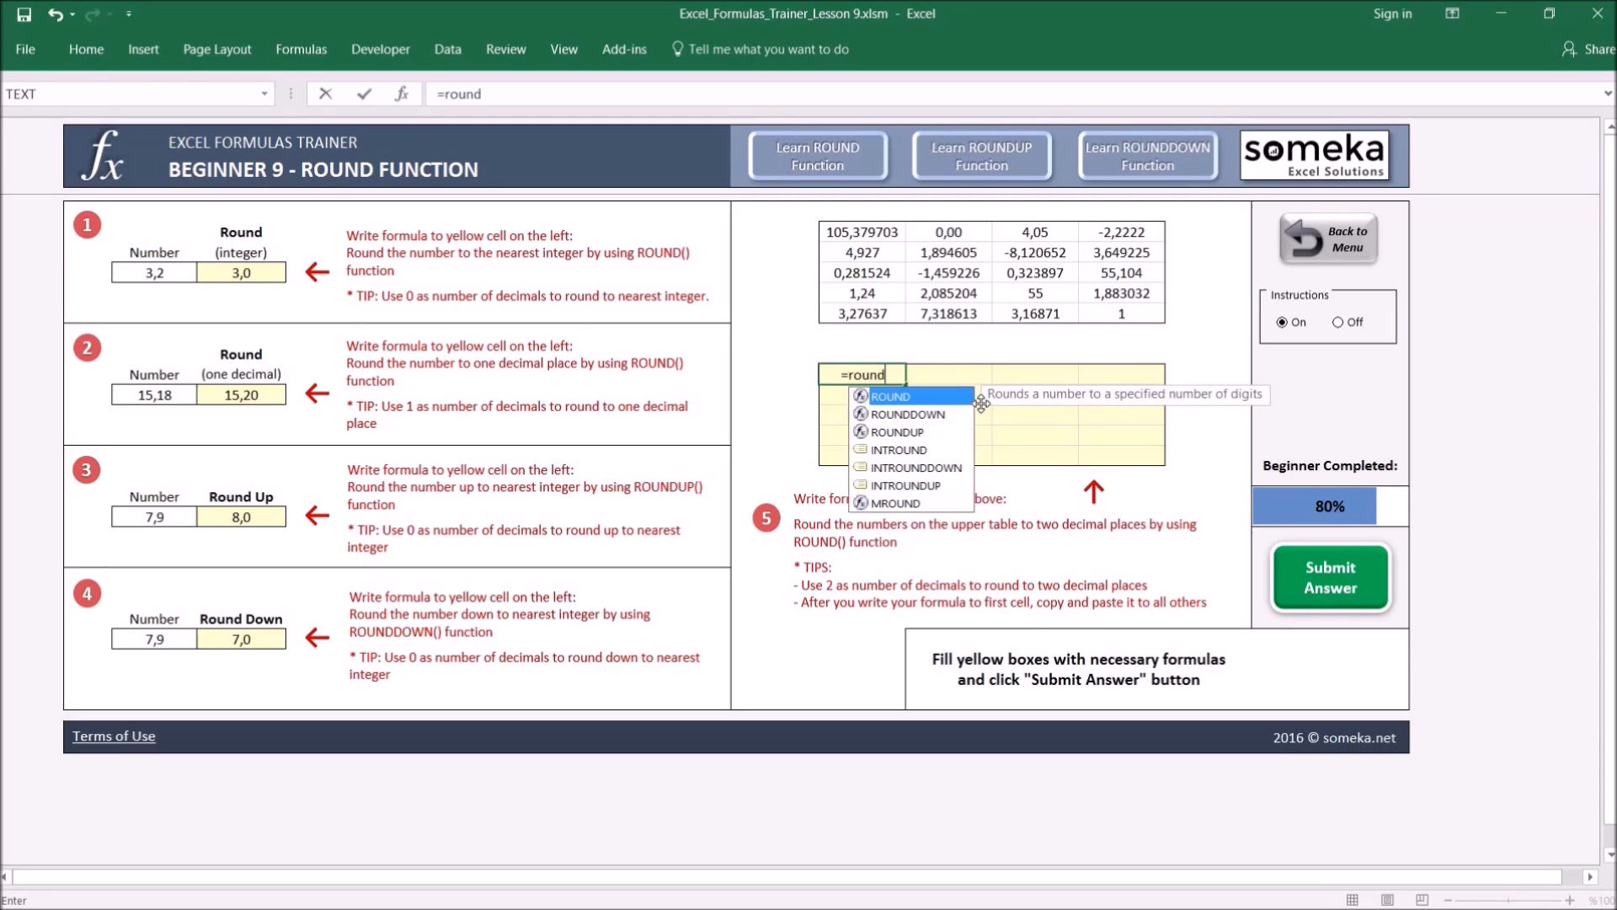
pyautogui.press('Tab')
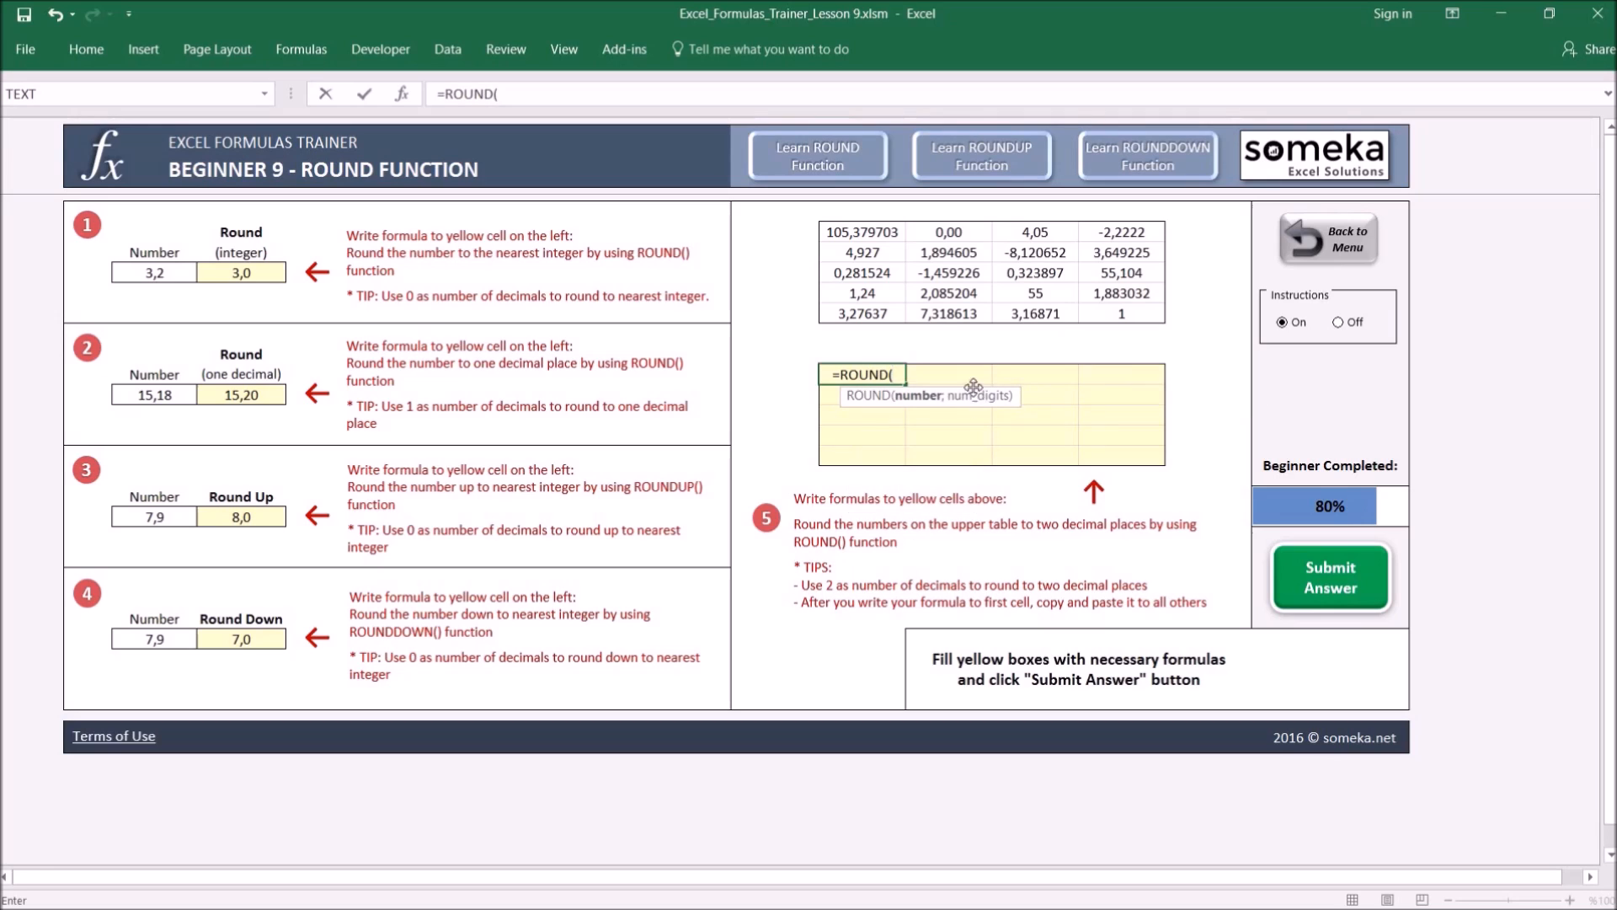
pyautogui.click(868, 230)
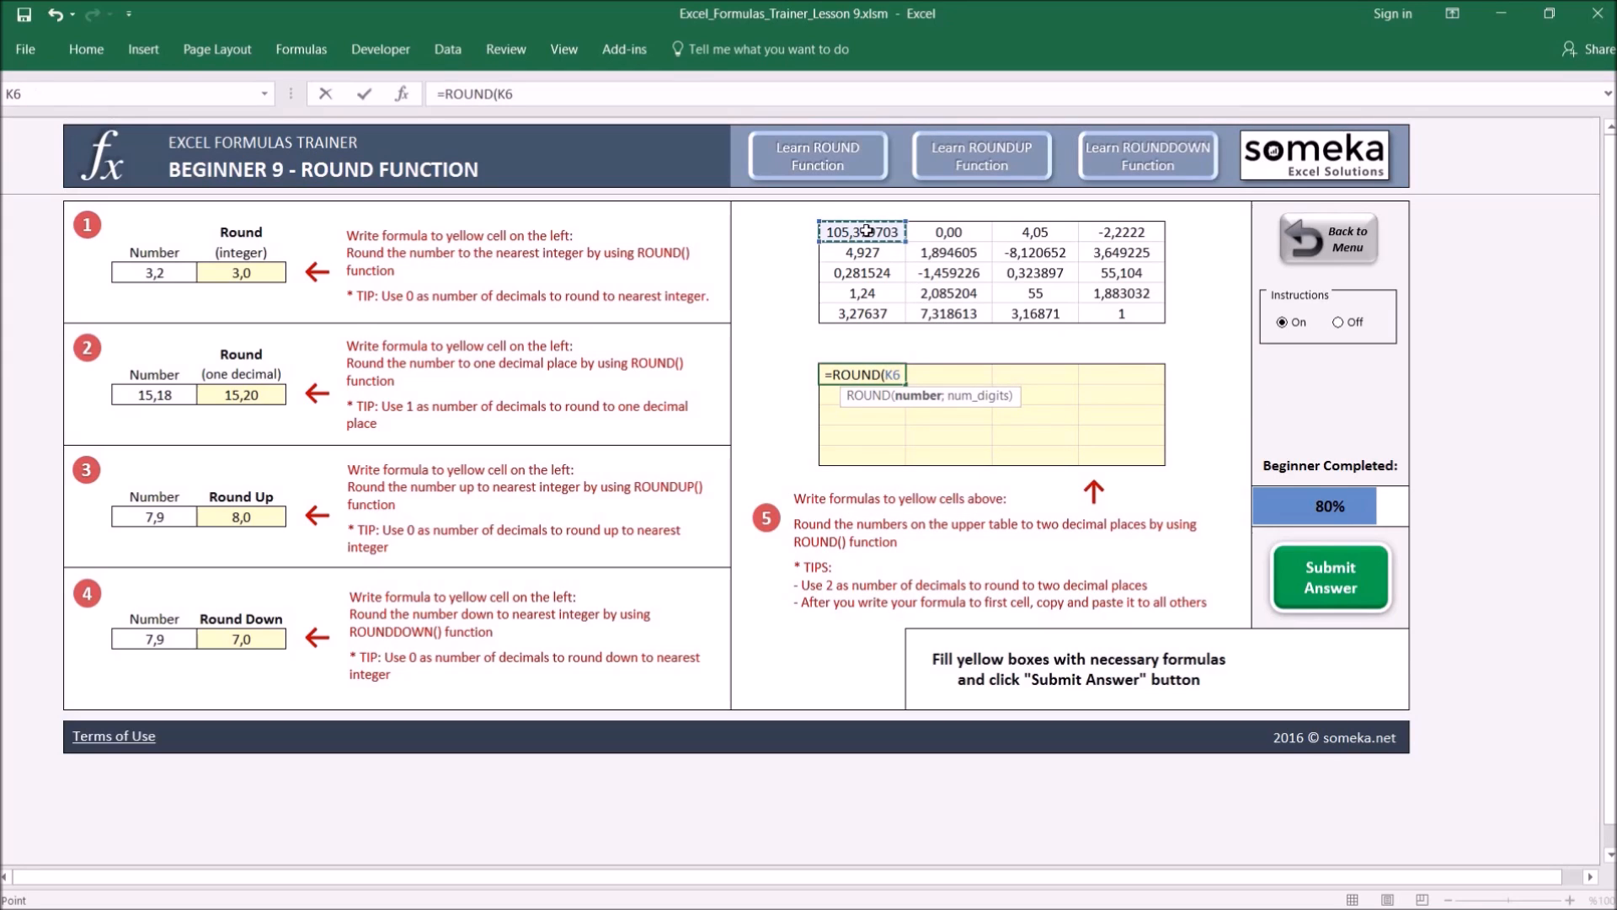
pyautogui.write(';2)')
pyautogui.press('Return')
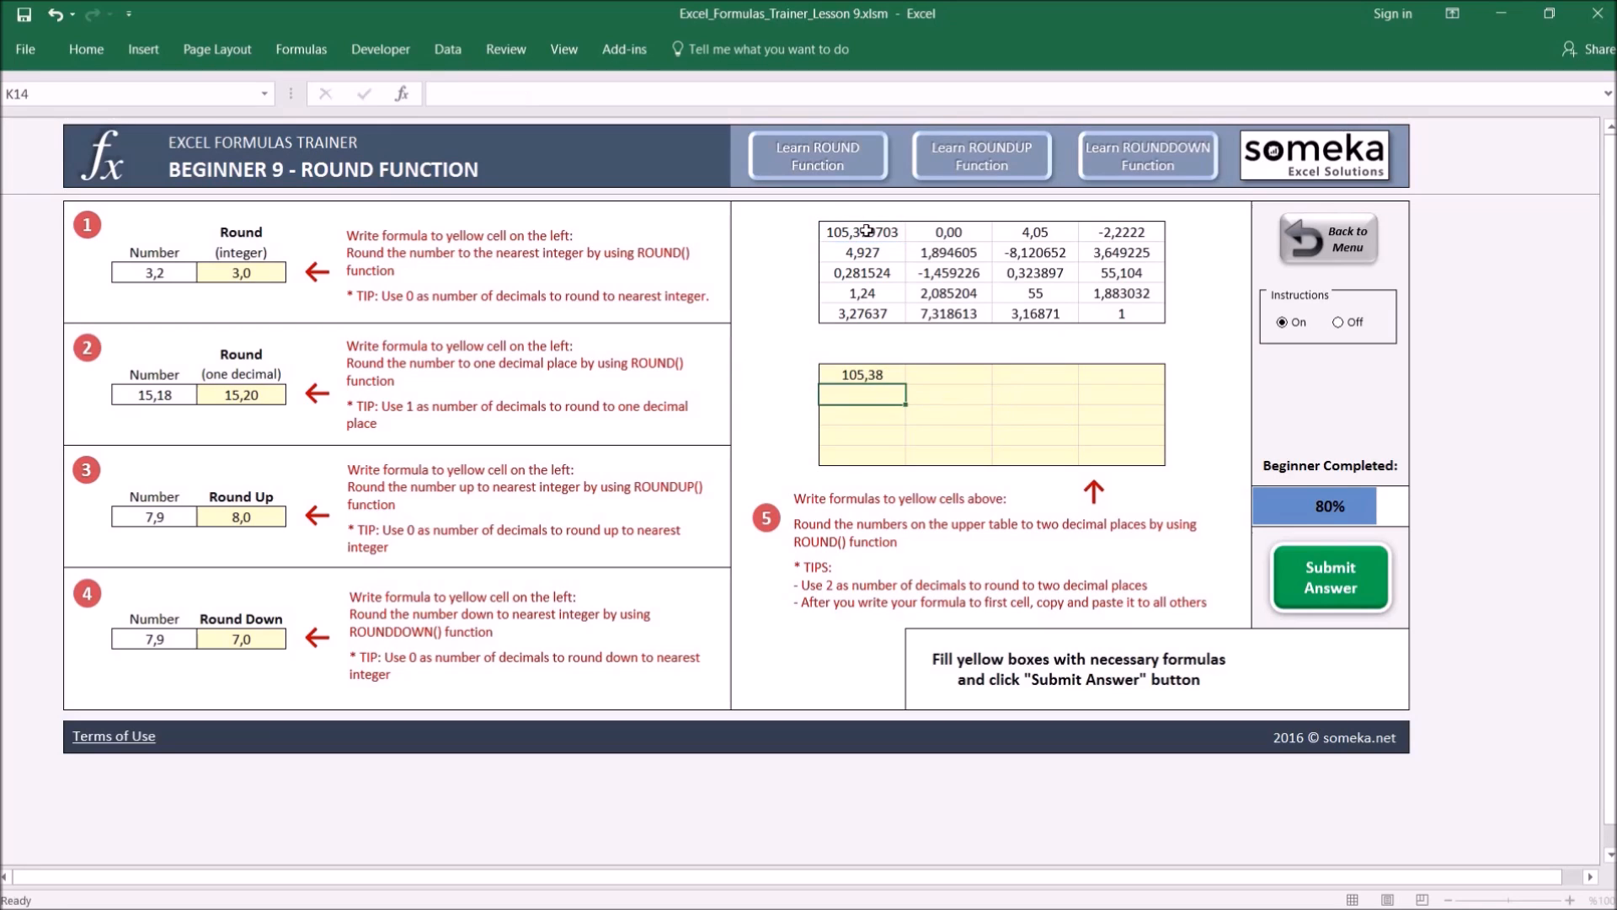
# Copy the first cell's ROUND formula across the whole yellow exercise 5 table, pasting formulas only
pyautogui.press('Up')
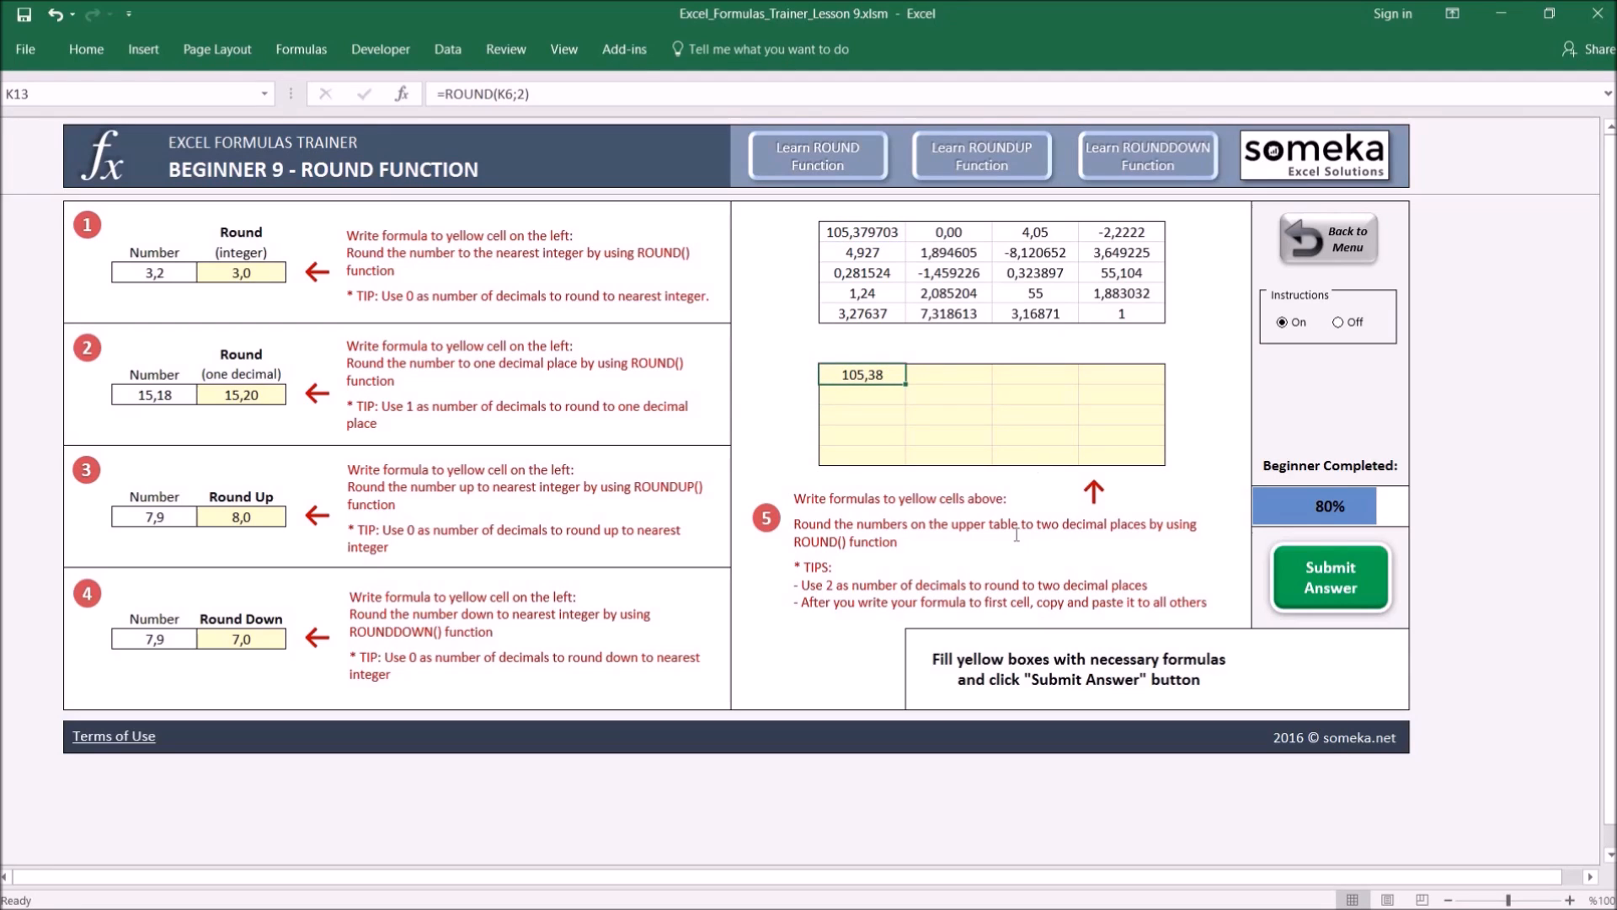
pyautogui.hotkey('ctrl', 'c')
pyautogui.hotkey('shift', 'Right')
pyautogui.hotkey('shift', 'Down')
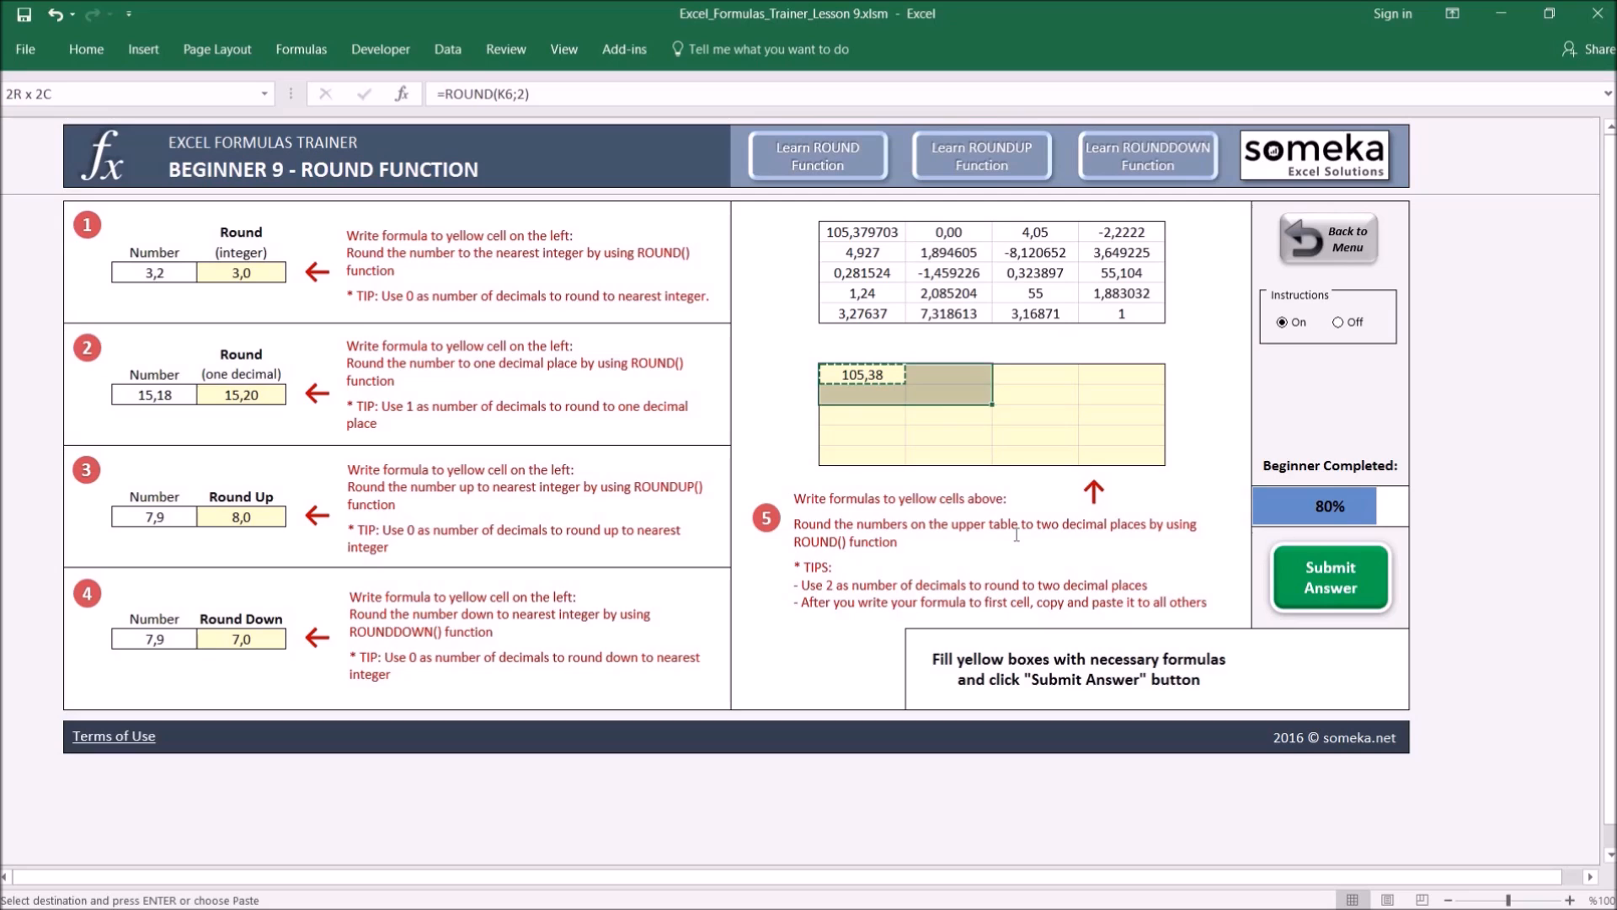
pyautogui.hotkey('shift', 'Right')
pyautogui.hotkey('shift', 'Right')
pyautogui.hotkey('shift', 'Down')
pyautogui.hotkey('shift', 'Down')
pyautogui.hotkey('shift', 'Down')
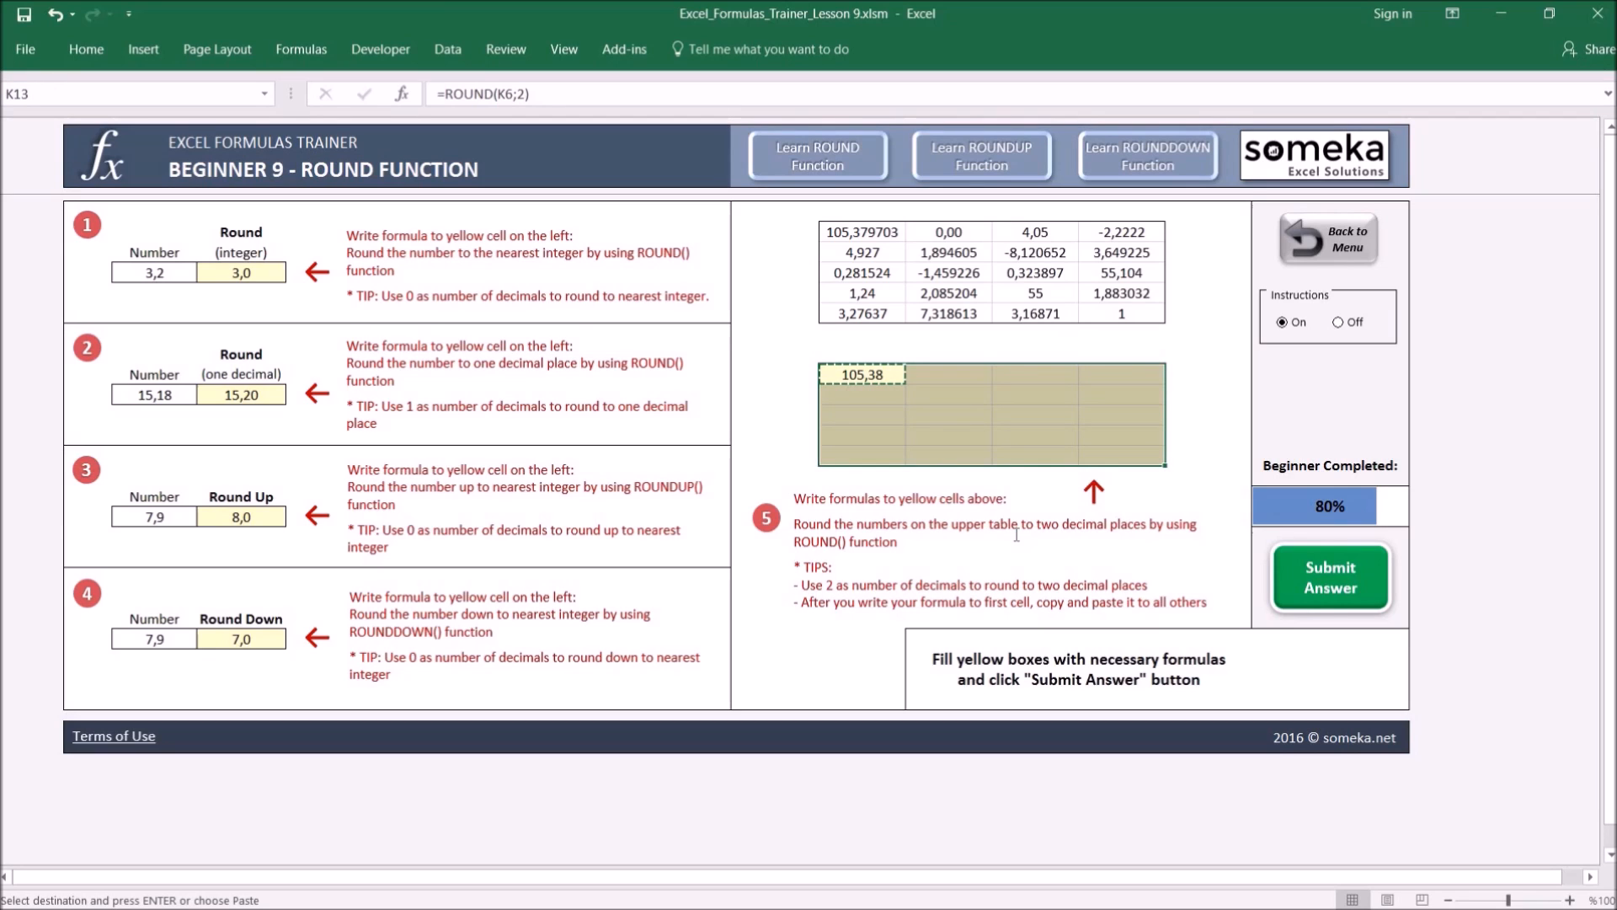
pyautogui.hotkey('ctrl', 'alt', 'v')
pyautogui.press('Down')
pyautogui.press('Down')
pyautogui.press('Up')
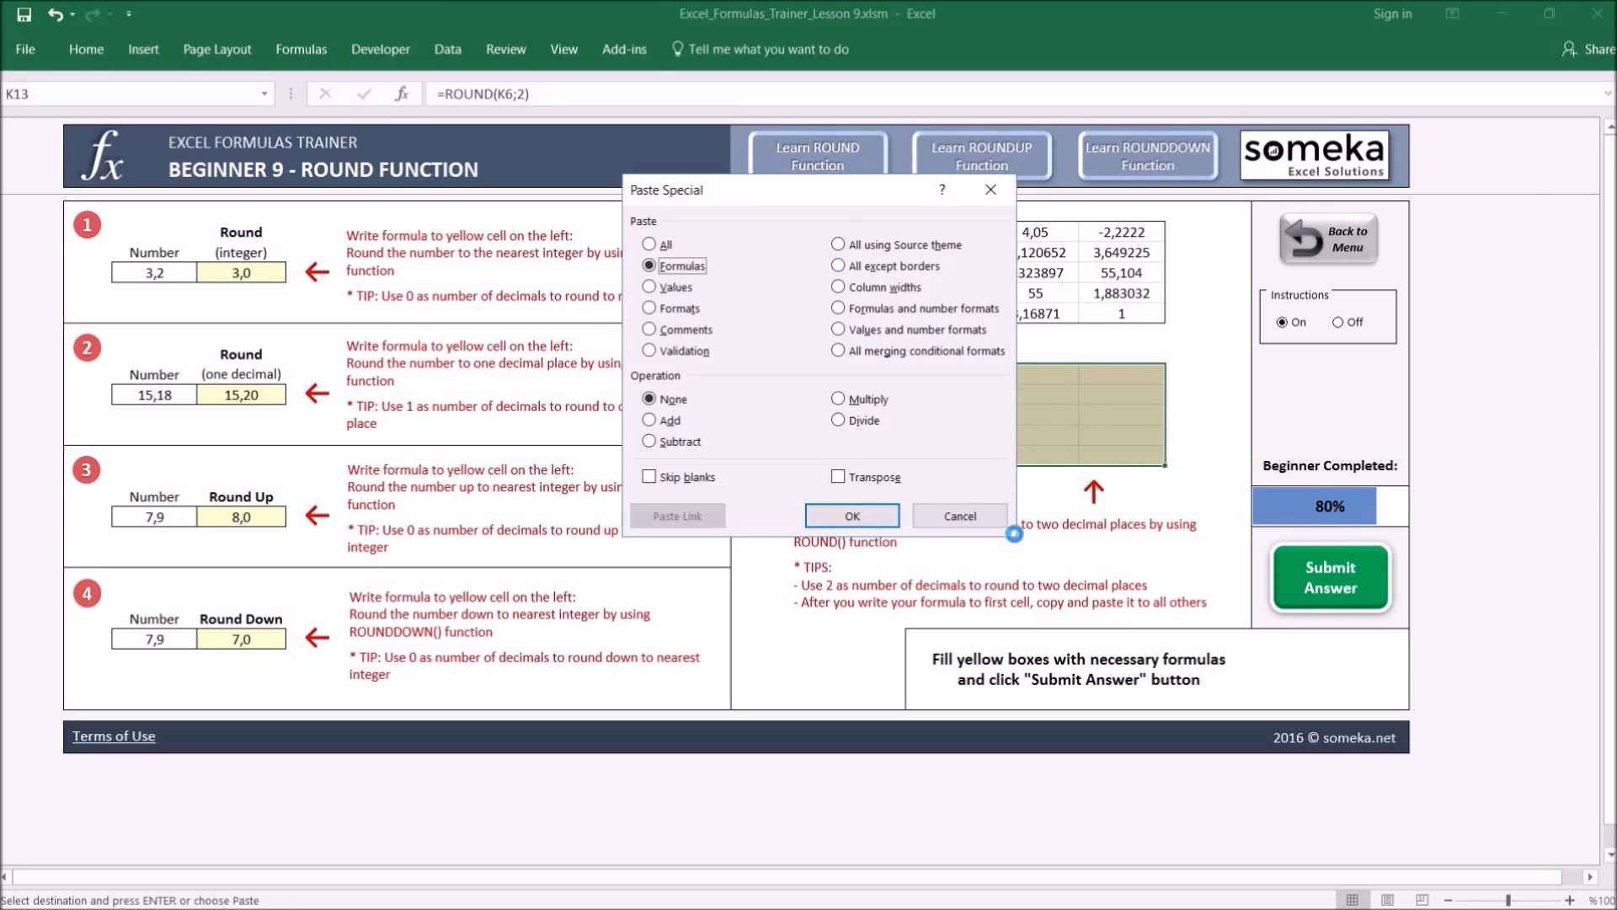
pyautogui.press('Return')
pyautogui.press('Down')
pyautogui.press('Down')
pyautogui.press('Right')
pyautogui.press('Escape')
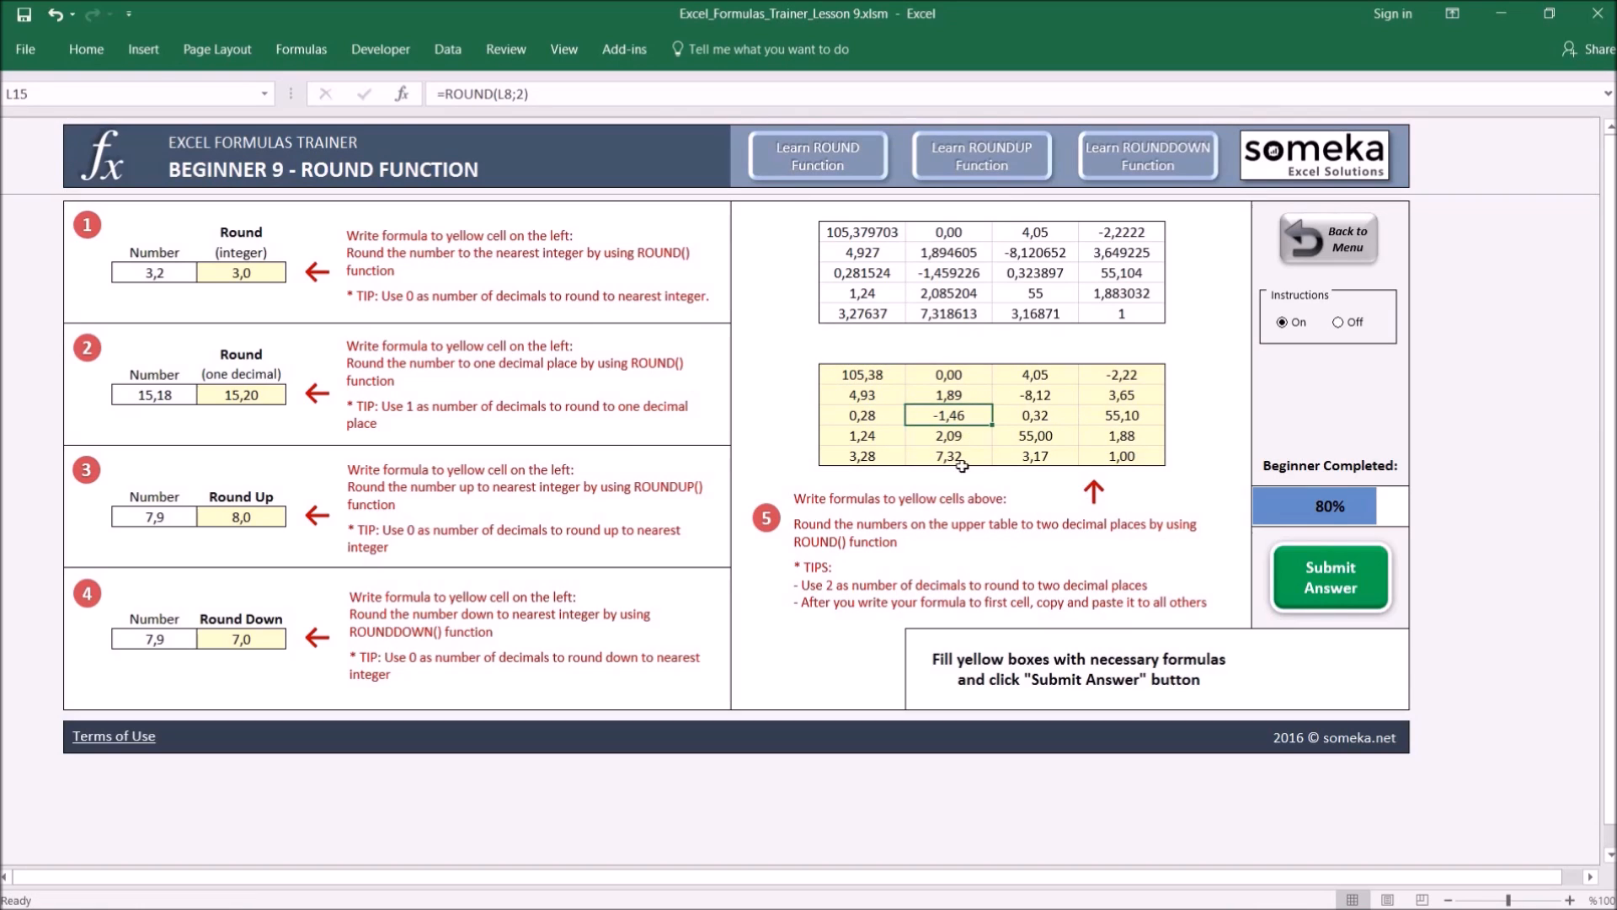
# Submit the ROUND lesson answers and move on to the Beginner 10 SUMPRODUCT function lesson
pyautogui.click(1330, 581)
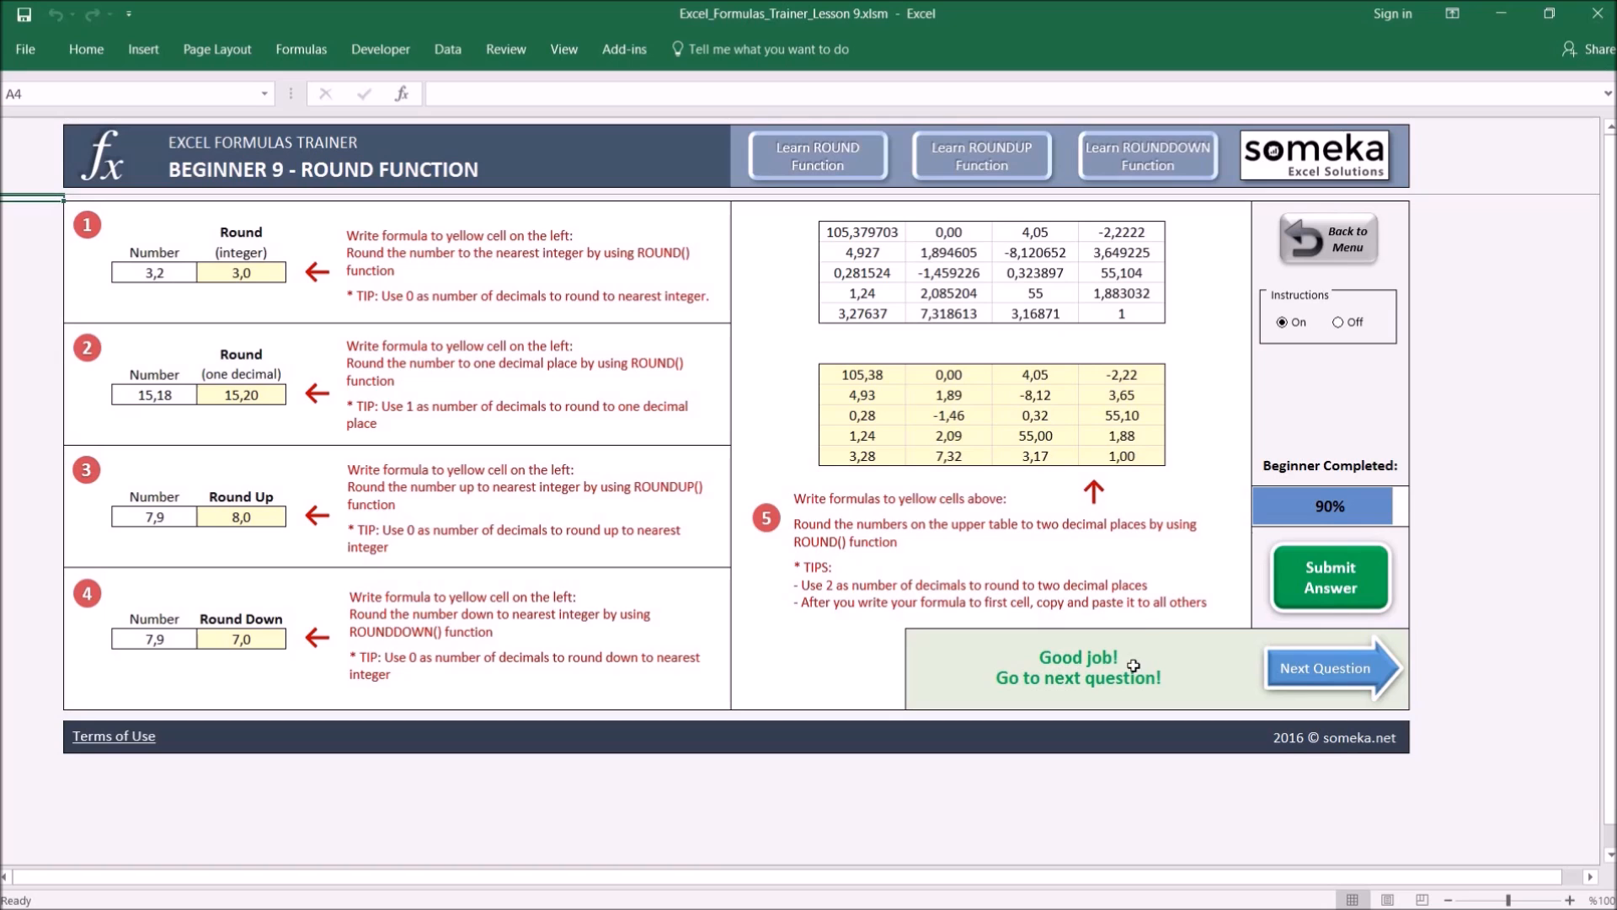
pyautogui.click(1333, 243)
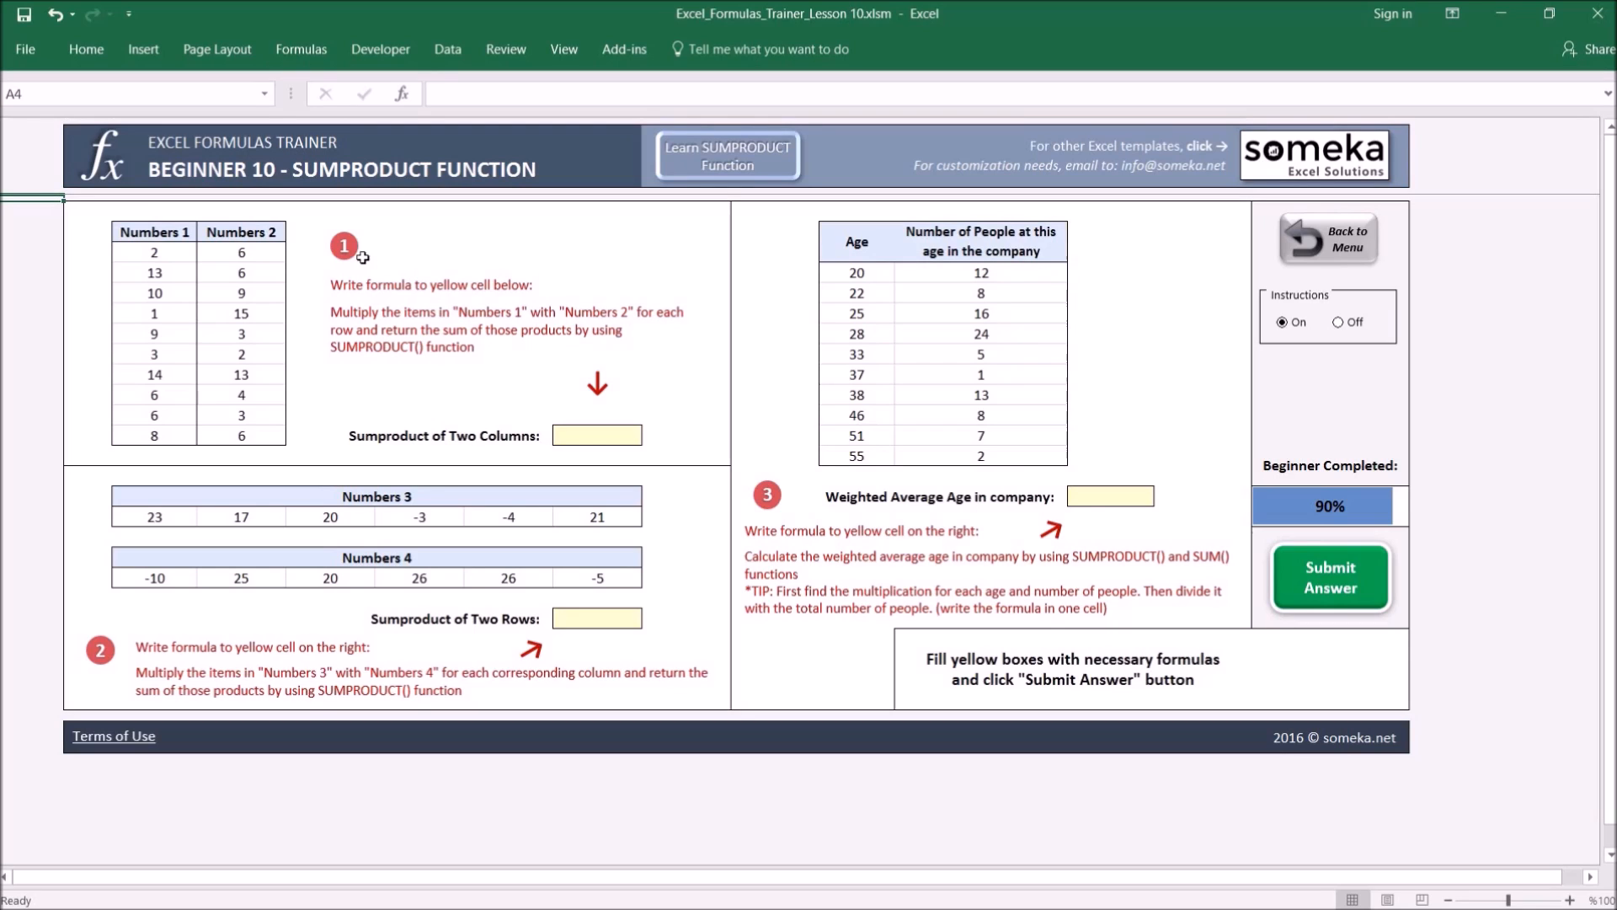
pyautogui.click(636, 234)
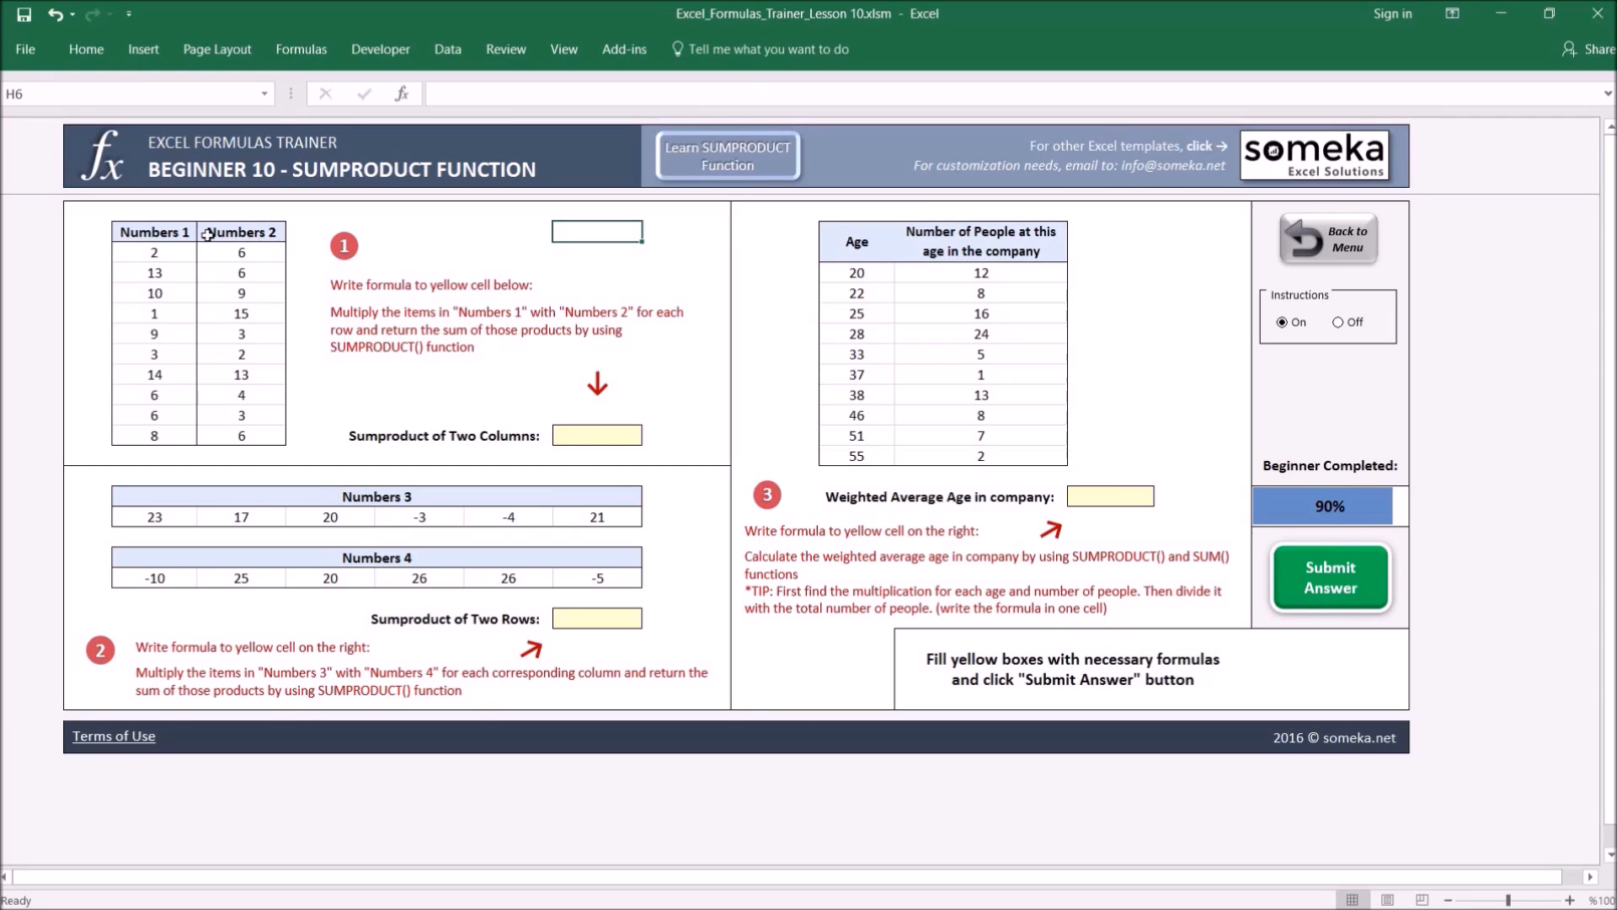
pyautogui.moveTo(167, 261); pyautogui.dragTo(244, 275)
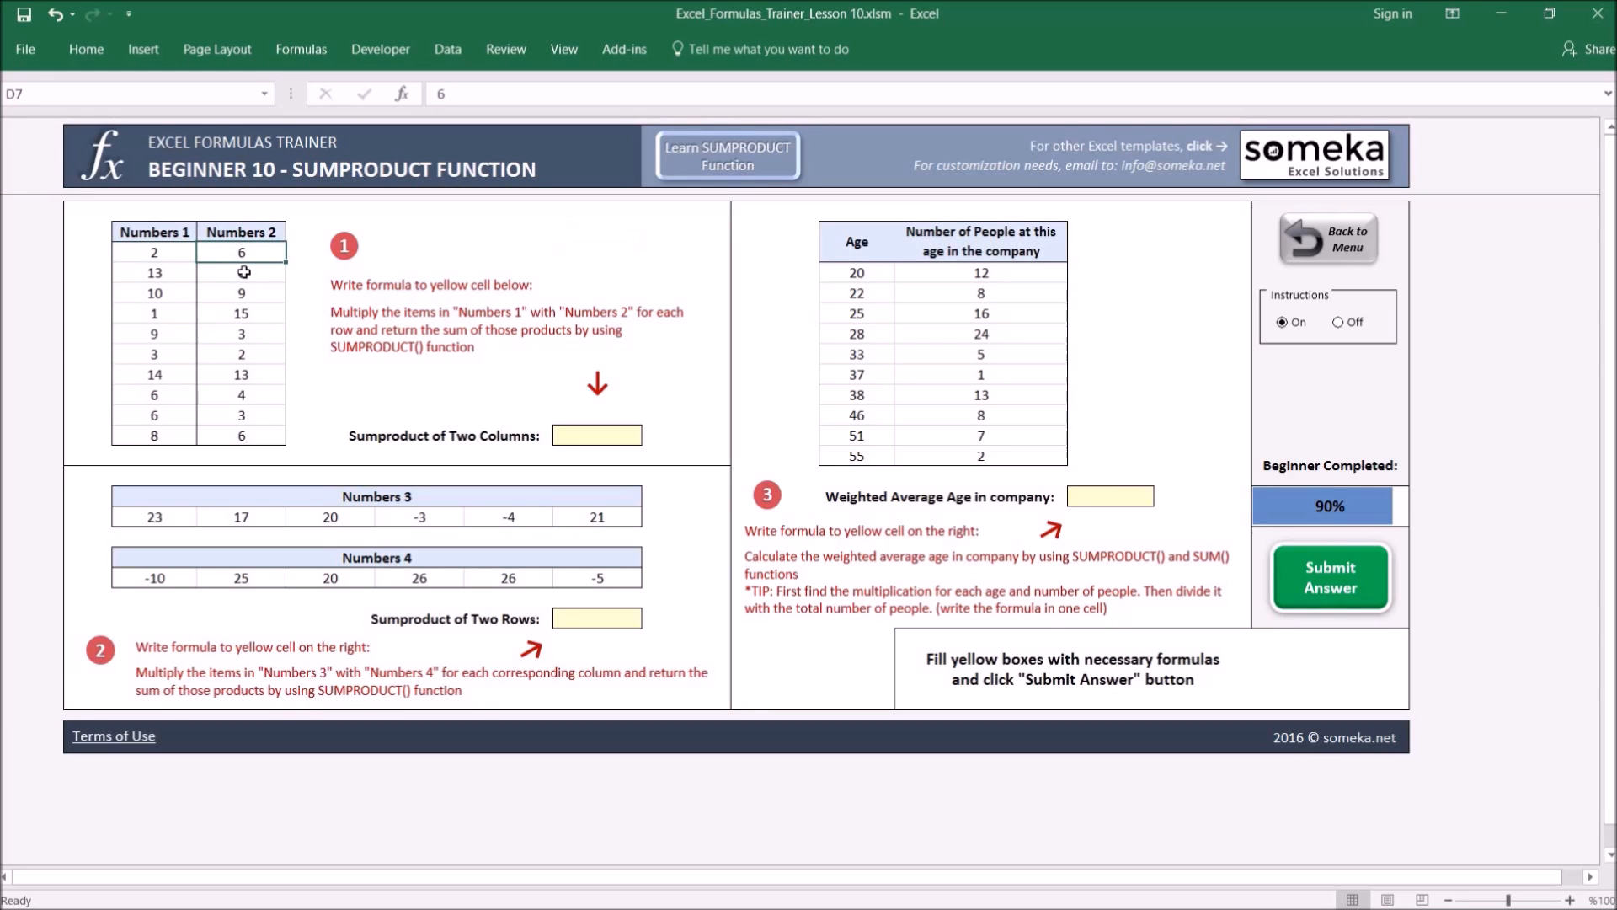
pyautogui.click(245, 275)
pyautogui.click(164, 274)
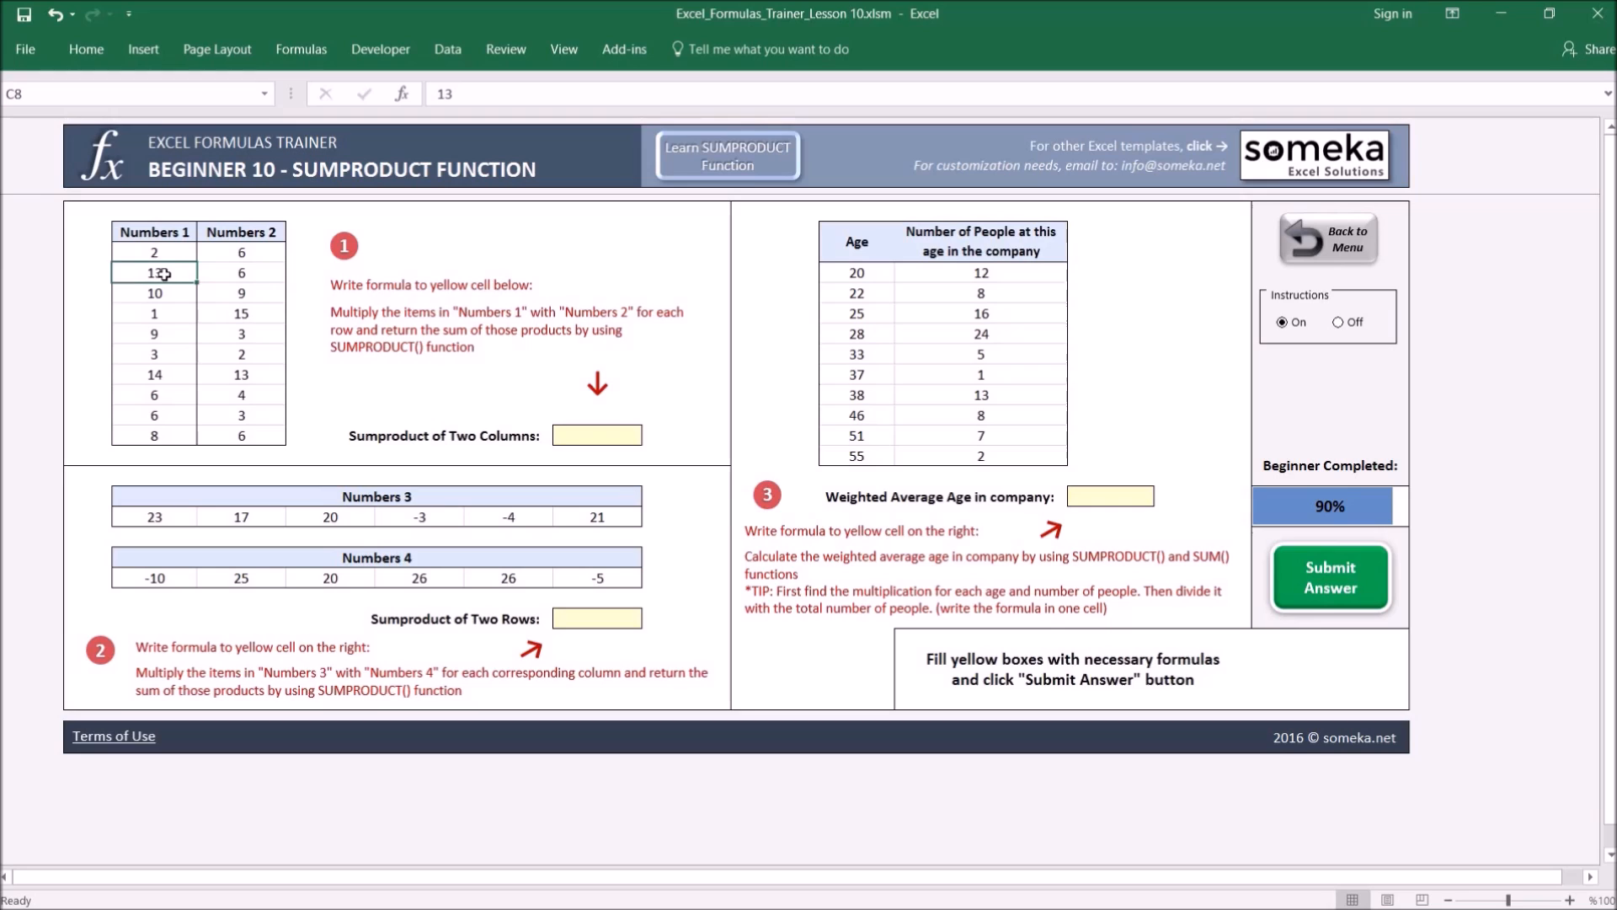
pyautogui.click(101, 270)
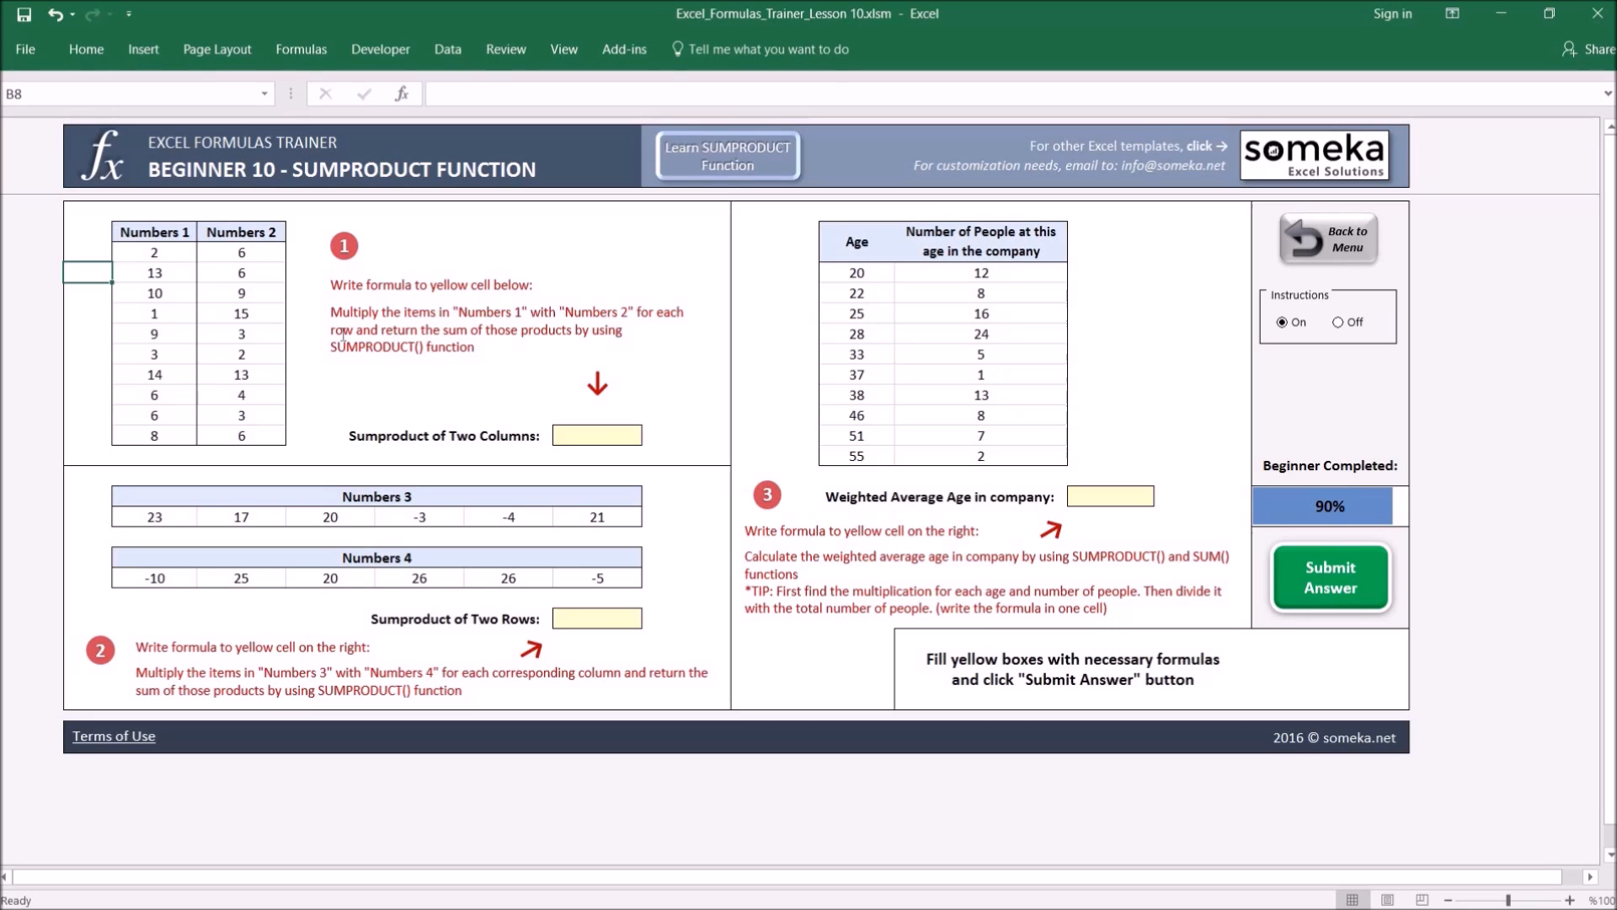
# Multiply the first pair of Numbers 1 and Numbers 2 in cell B7 with the formula =C7*D7
pyautogui.click(101, 255)
pyautogui.write('=')
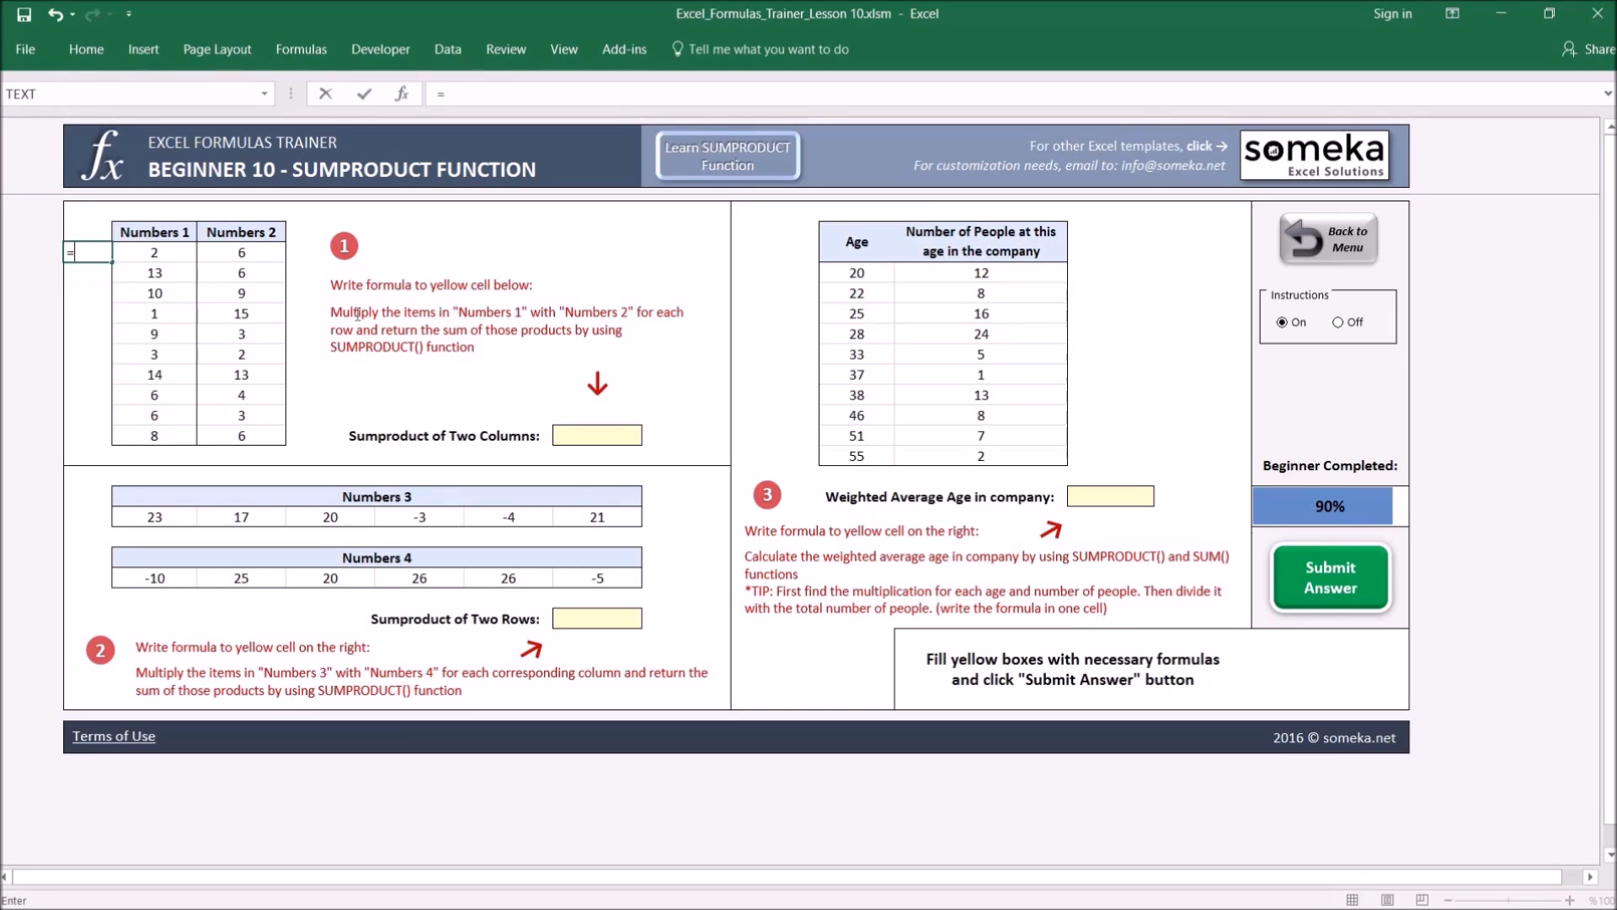
pyautogui.press('Right')
pyautogui.write('*')
pyautogui.press('Right')
pyautogui.press('Return')
# Copy the product formula in B7 down through B16, covering every row of the Numbers 1 and Numbers 2 table
pyautogui.press('Up')
pyautogui.hotkey('ctrl', 'c')
pyautogui.hotkey('shift', 'Down')
pyautogui.hotkey('shift', 'Down')
pyautogui.hotkey('shift', 'Down')
pyautogui.hotkey('shift', 'Down')
pyautogui.hotkey('shift', 'Down')
pyautogui.hotkey('shift', 'Down')
pyautogui.hotkey('shift', 'Down')
pyautogui.hotkey('shift', 'Down')
pyautogui.hotkey('shift', 'Down')
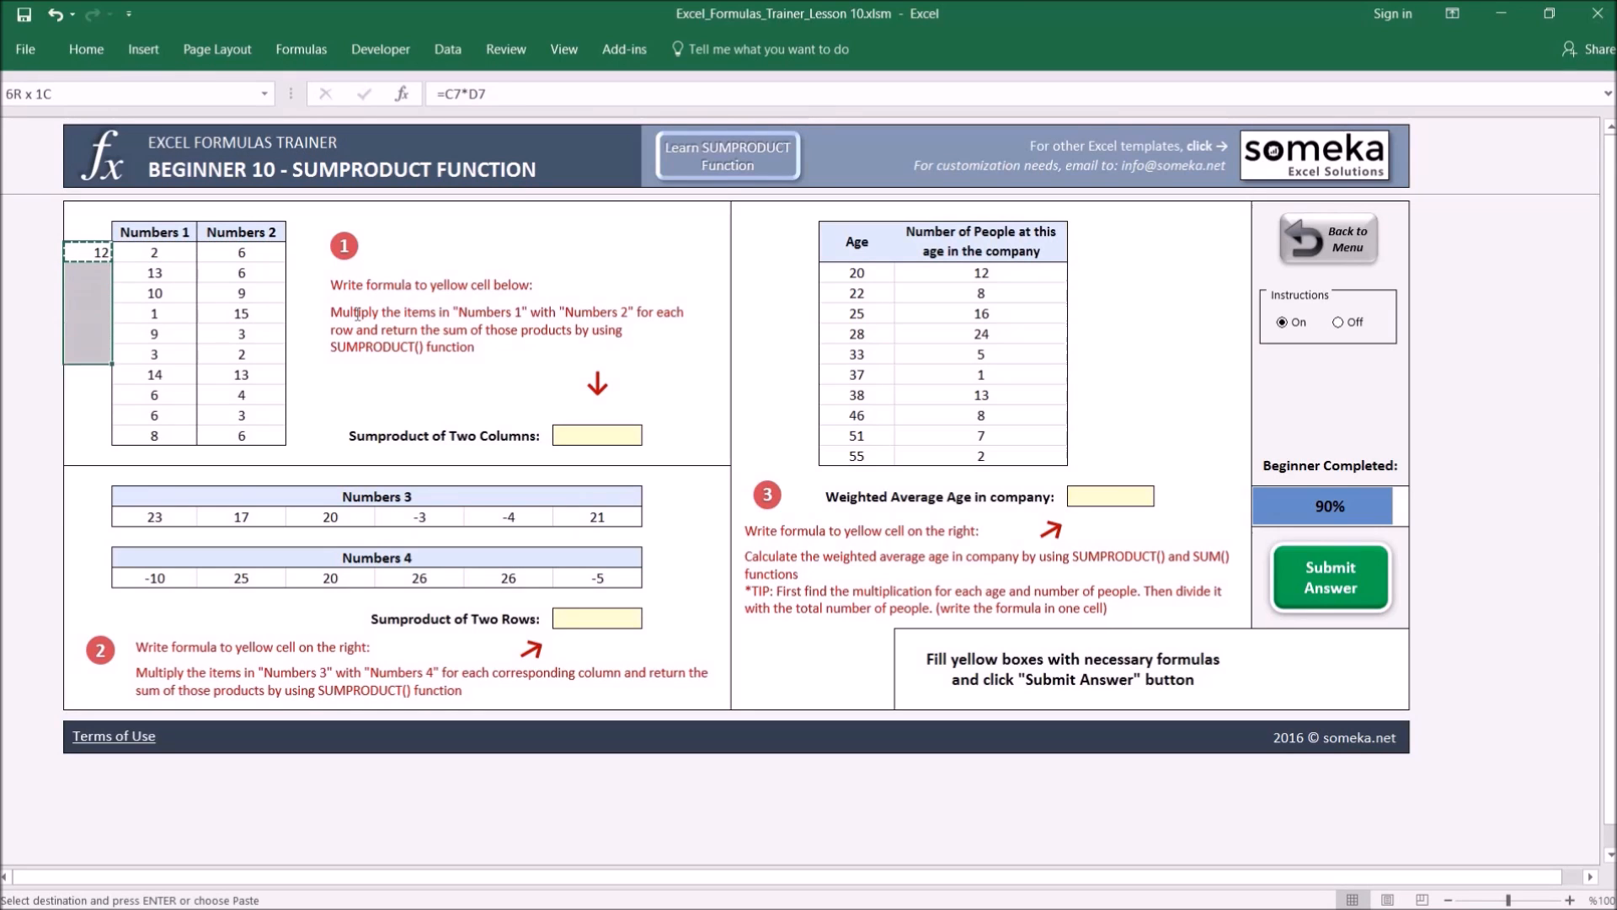
pyautogui.hotkey('ctrl', 'v')
pyautogui.press('Escape')
# Total the row products in cell B17 with =SUM(B7:B16)
pyautogui.press('Down')
pyautogui.press('Down')
pyautogui.press('Down')
pyautogui.press('Down')
pyautogui.press('Down')
pyautogui.press('Down')
pyautogui.press('Down')
pyautogui.press('Down')
pyautogui.press('Down')
pyautogui.press('Down')
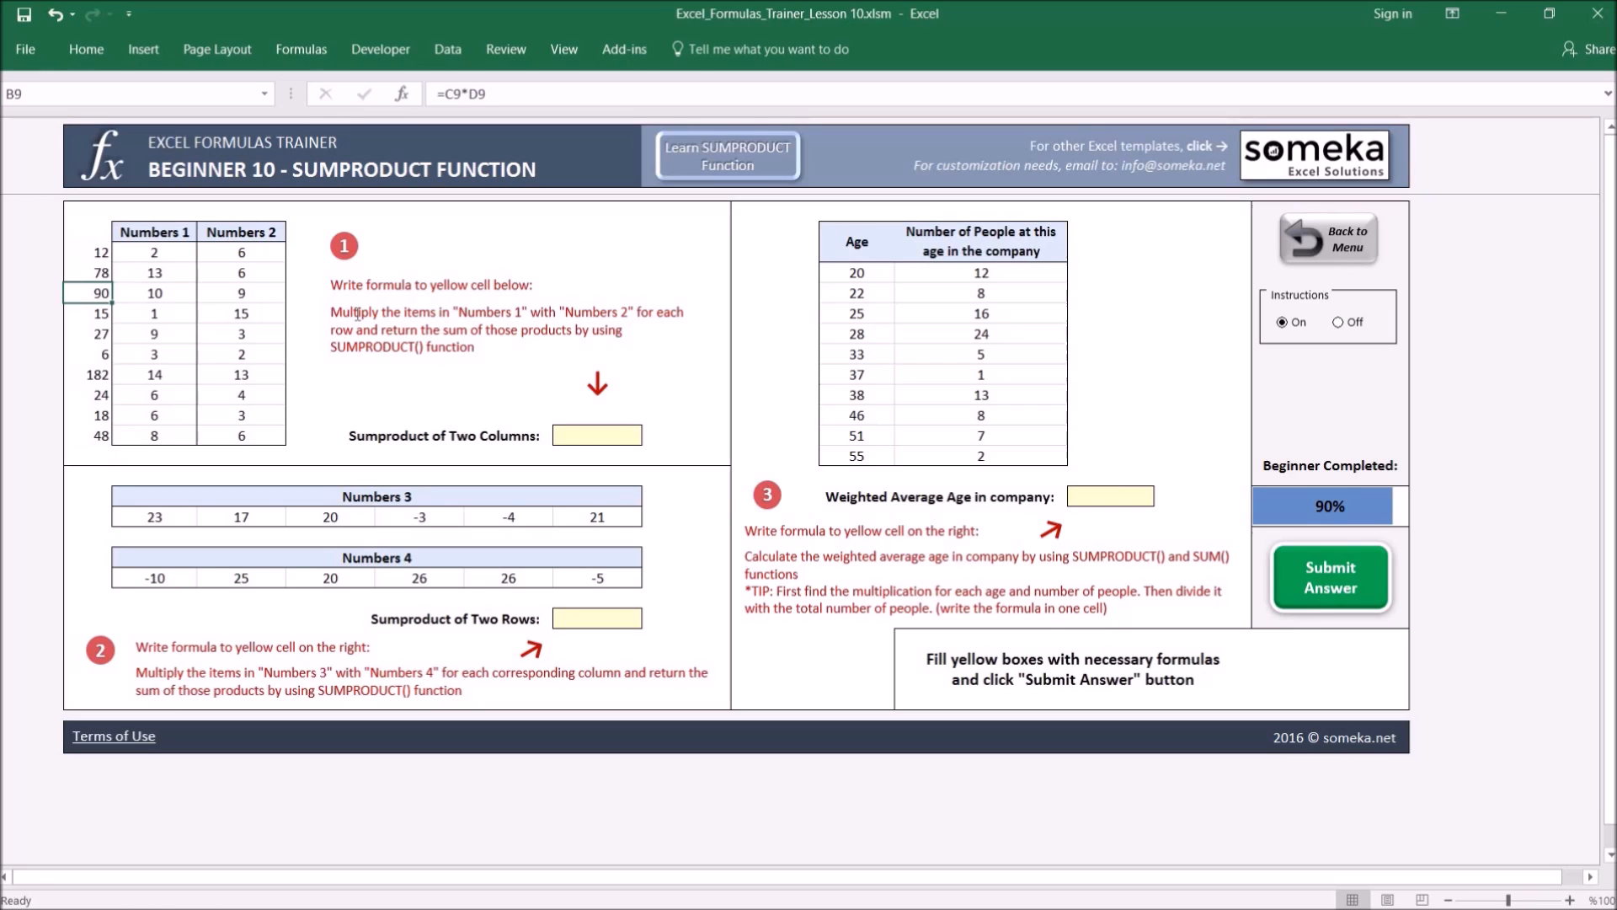
pyautogui.write('=SUM(')
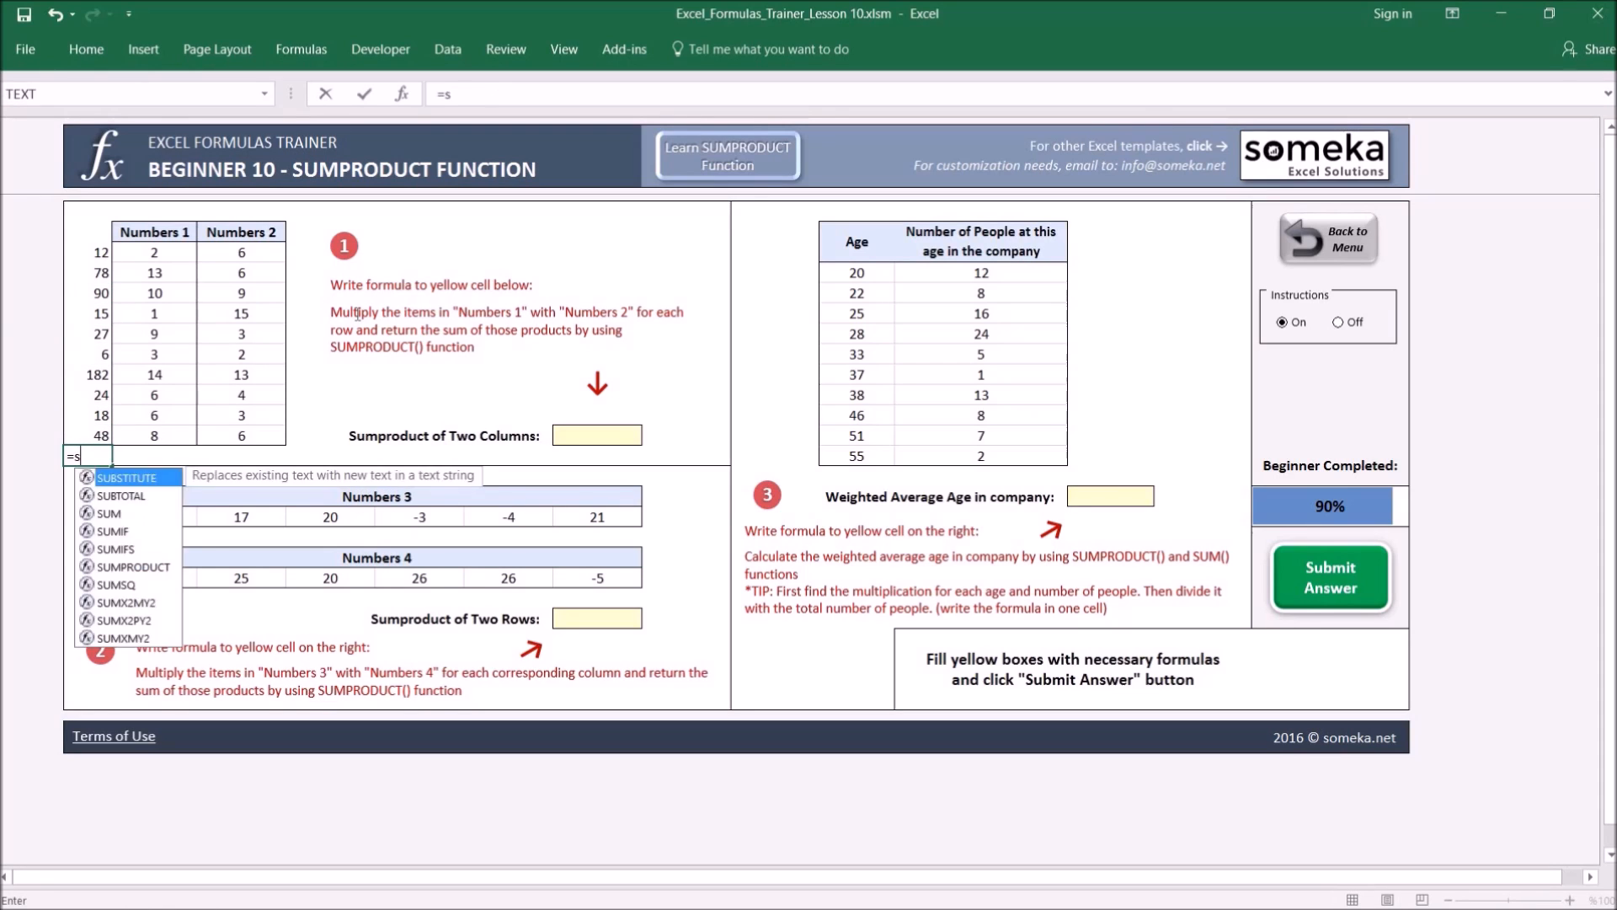
pyautogui.press('Up')
pyautogui.hotkey('ctrl', 'shift', 'Up')
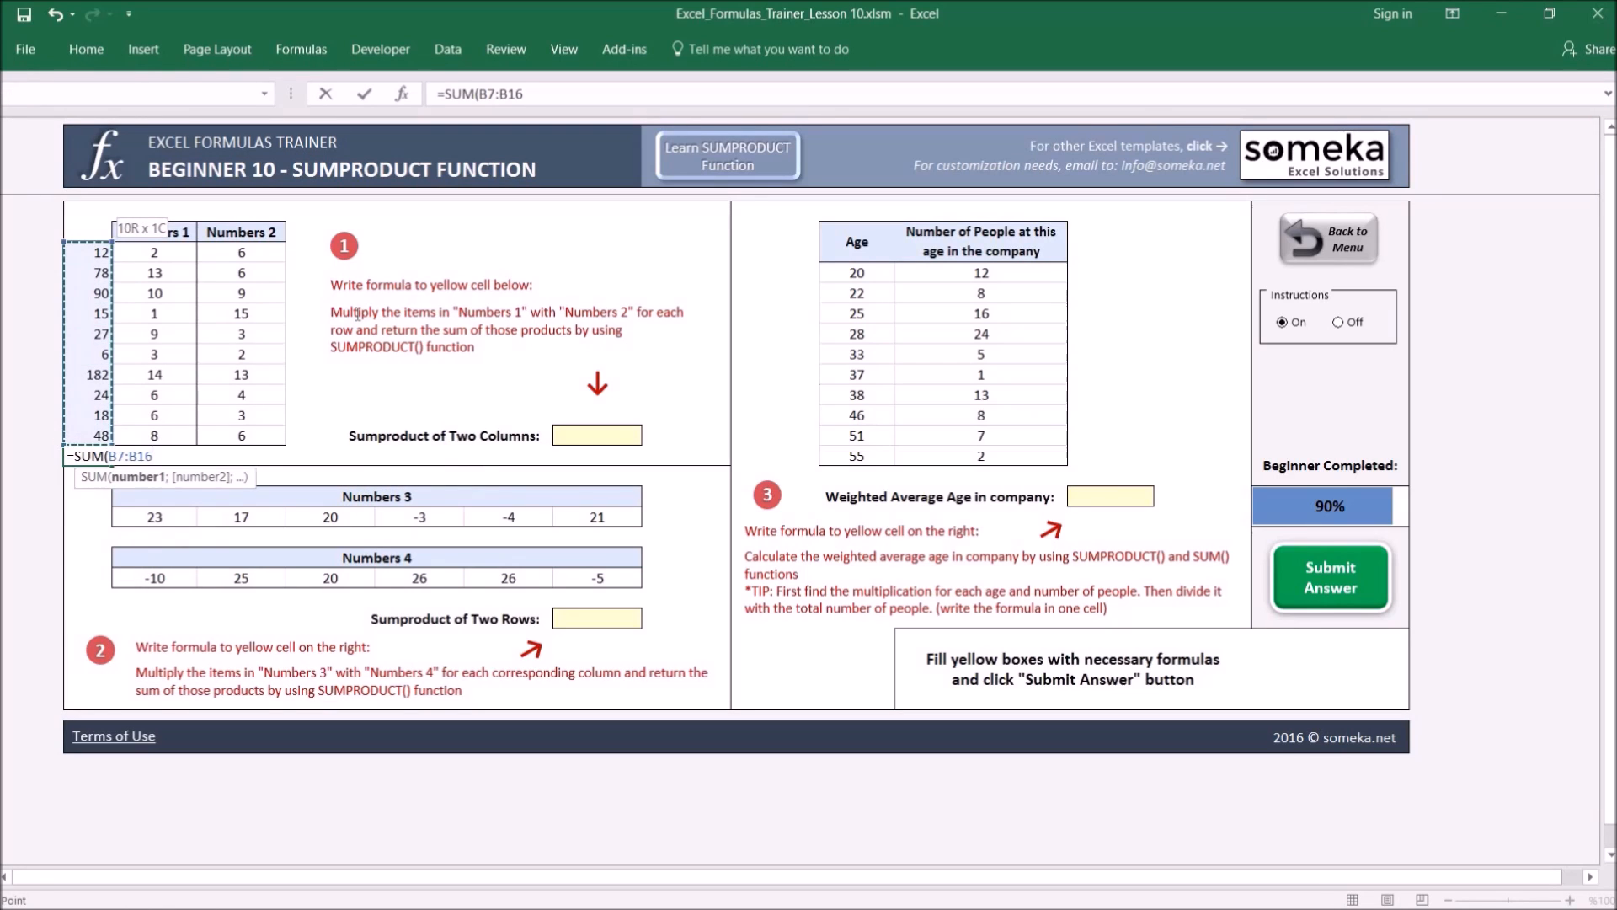
pyautogui.hotkey('ctrl', 'Return')
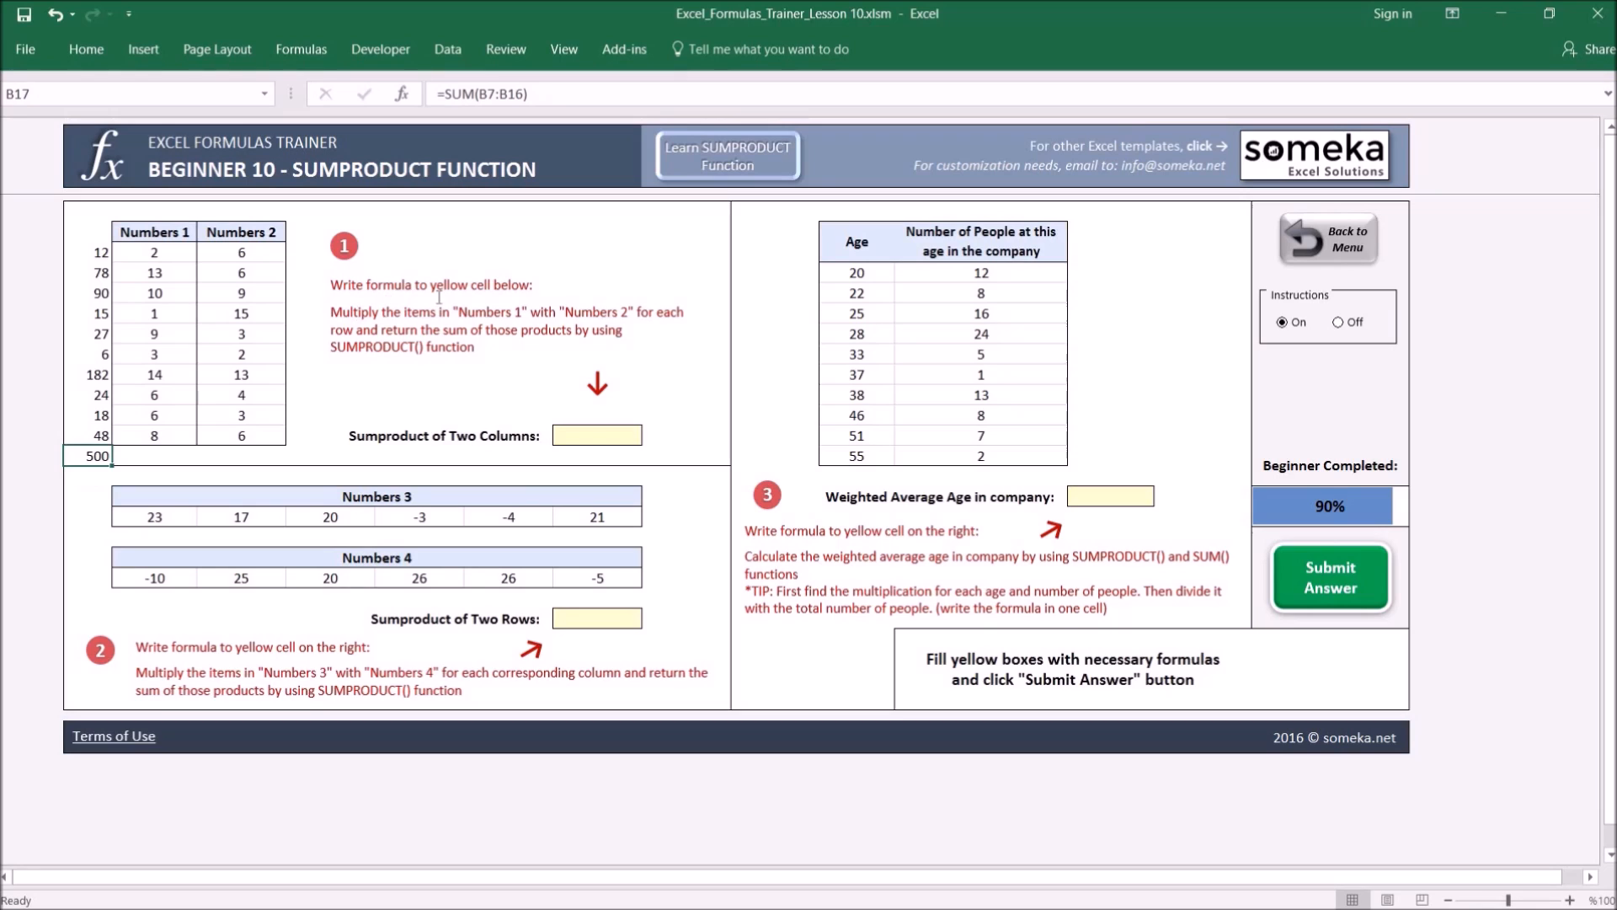
# Enter =SUMPRODUCT(C7:C16;D7:D16) in the yellow cell for Sumproduct of Two Columns
pyautogui.click(602, 434)
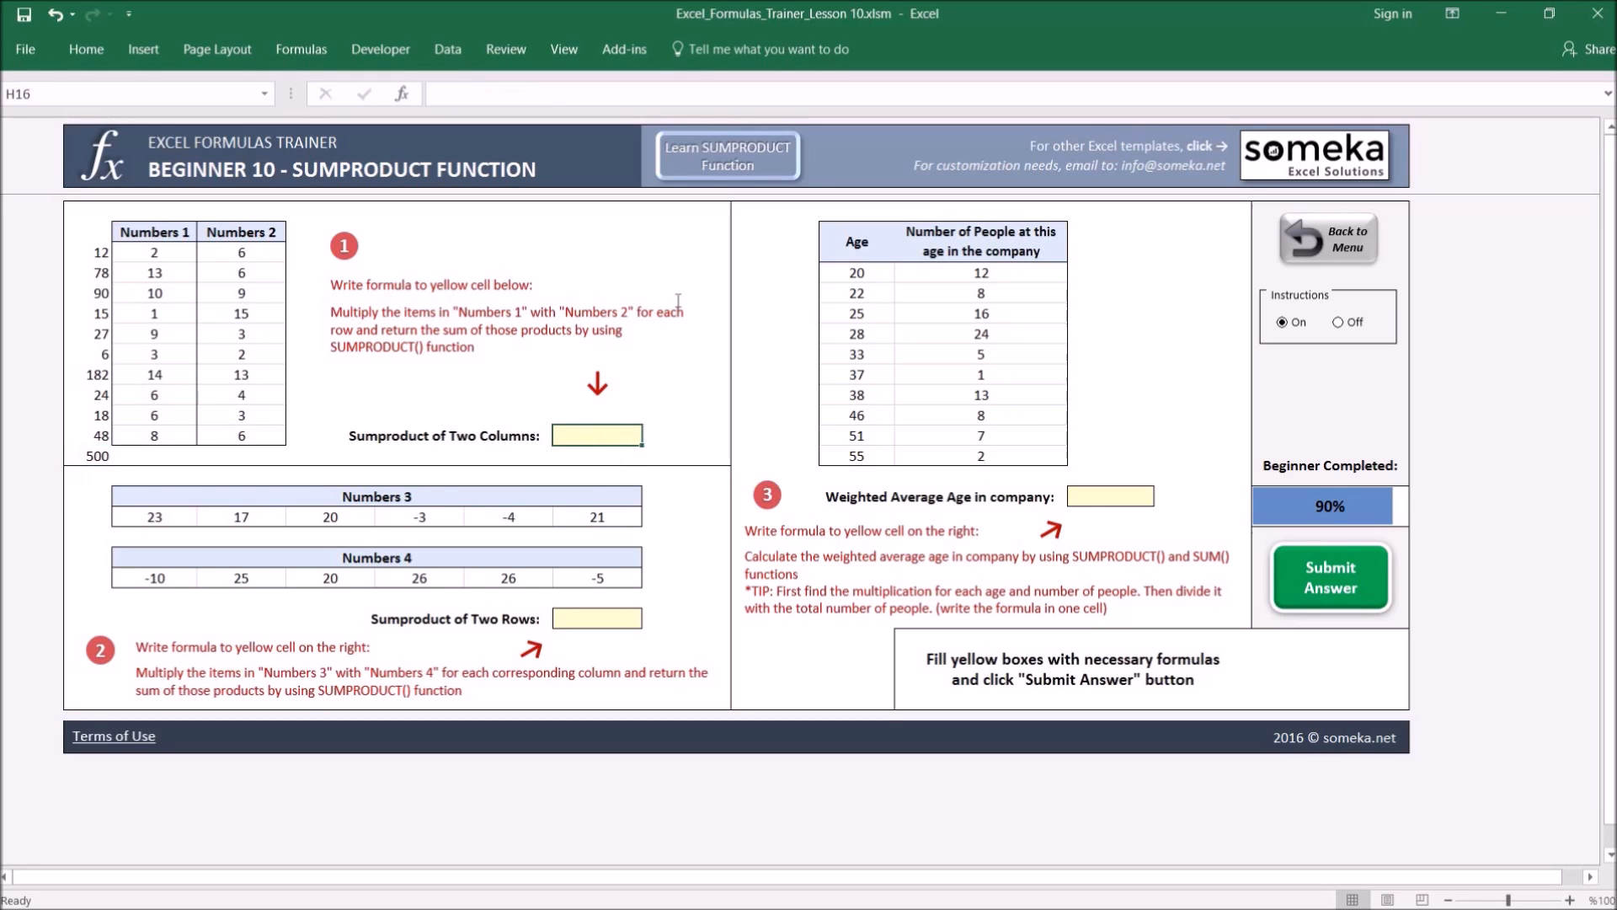
pyautogui.write('=sumpro')
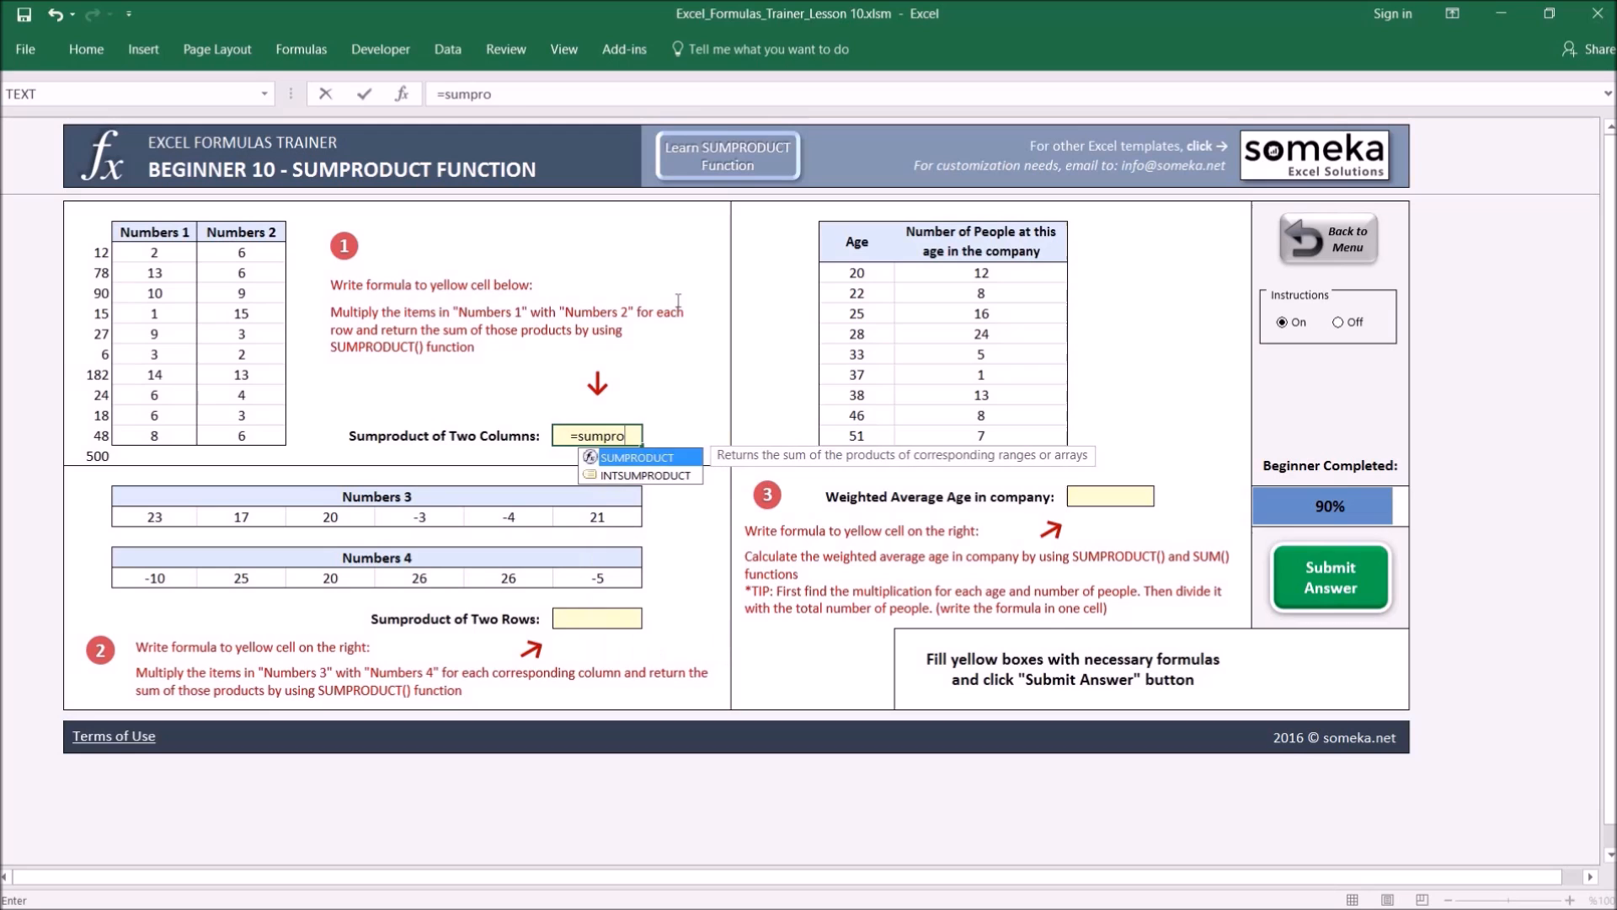
pyautogui.press('Tab')
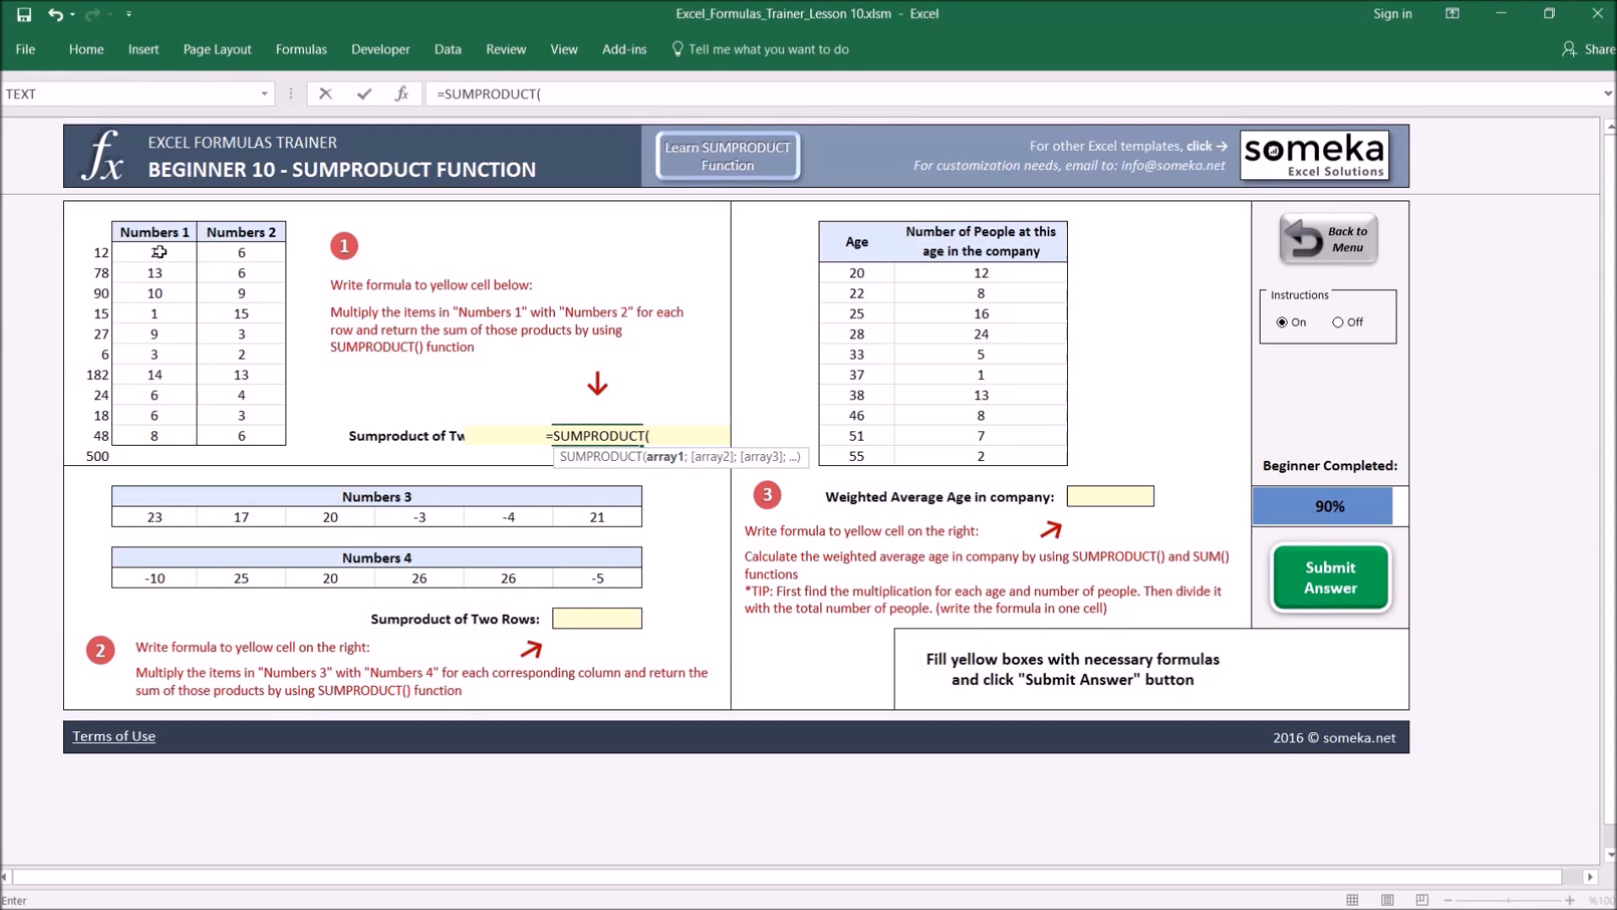
pyautogui.moveTo(160, 251); pyautogui.dragTo(169, 433)
pyautogui.write(';')
pyautogui.moveTo(229, 257); pyautogui.dragTo(245, 438)
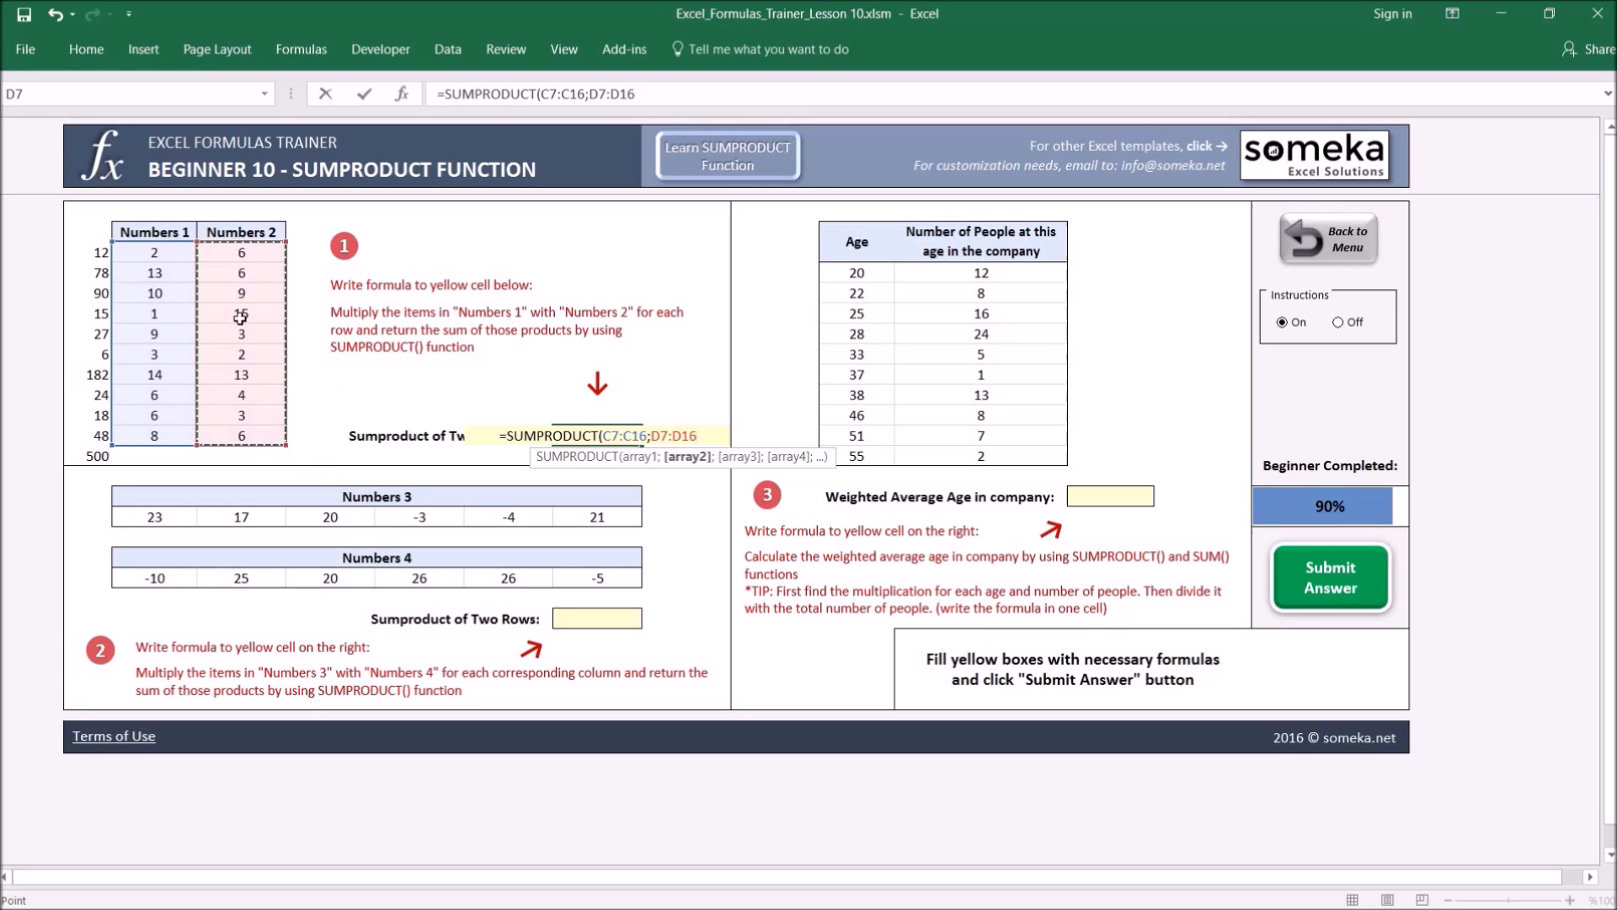
pyautogui.write(')')
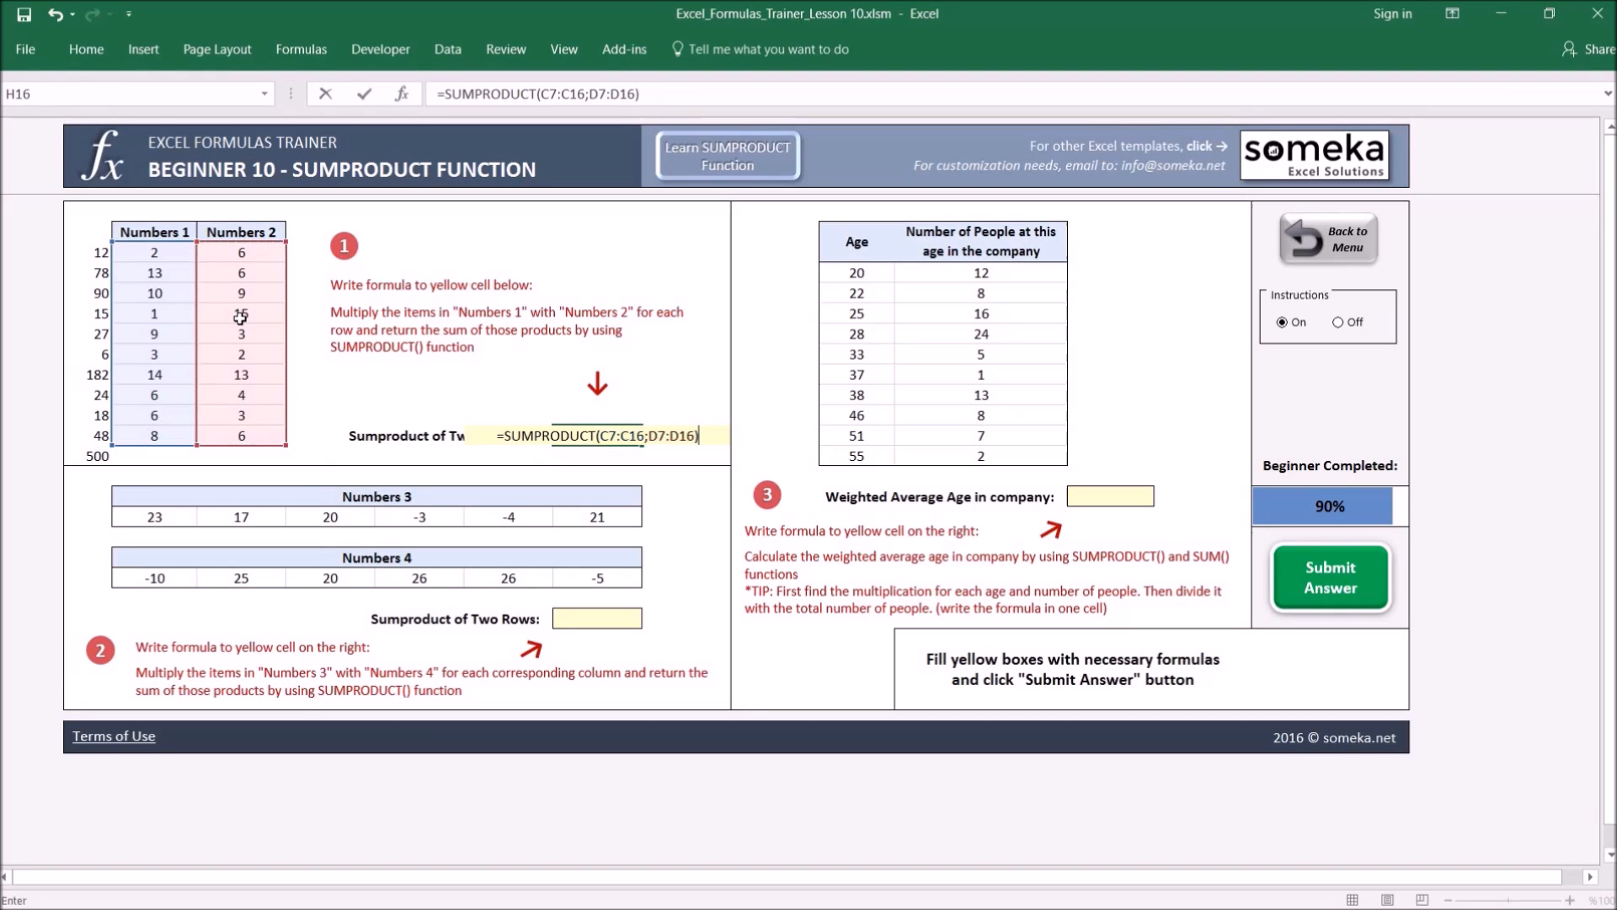
pyautogui.hotkey('ctrl', 'Return')
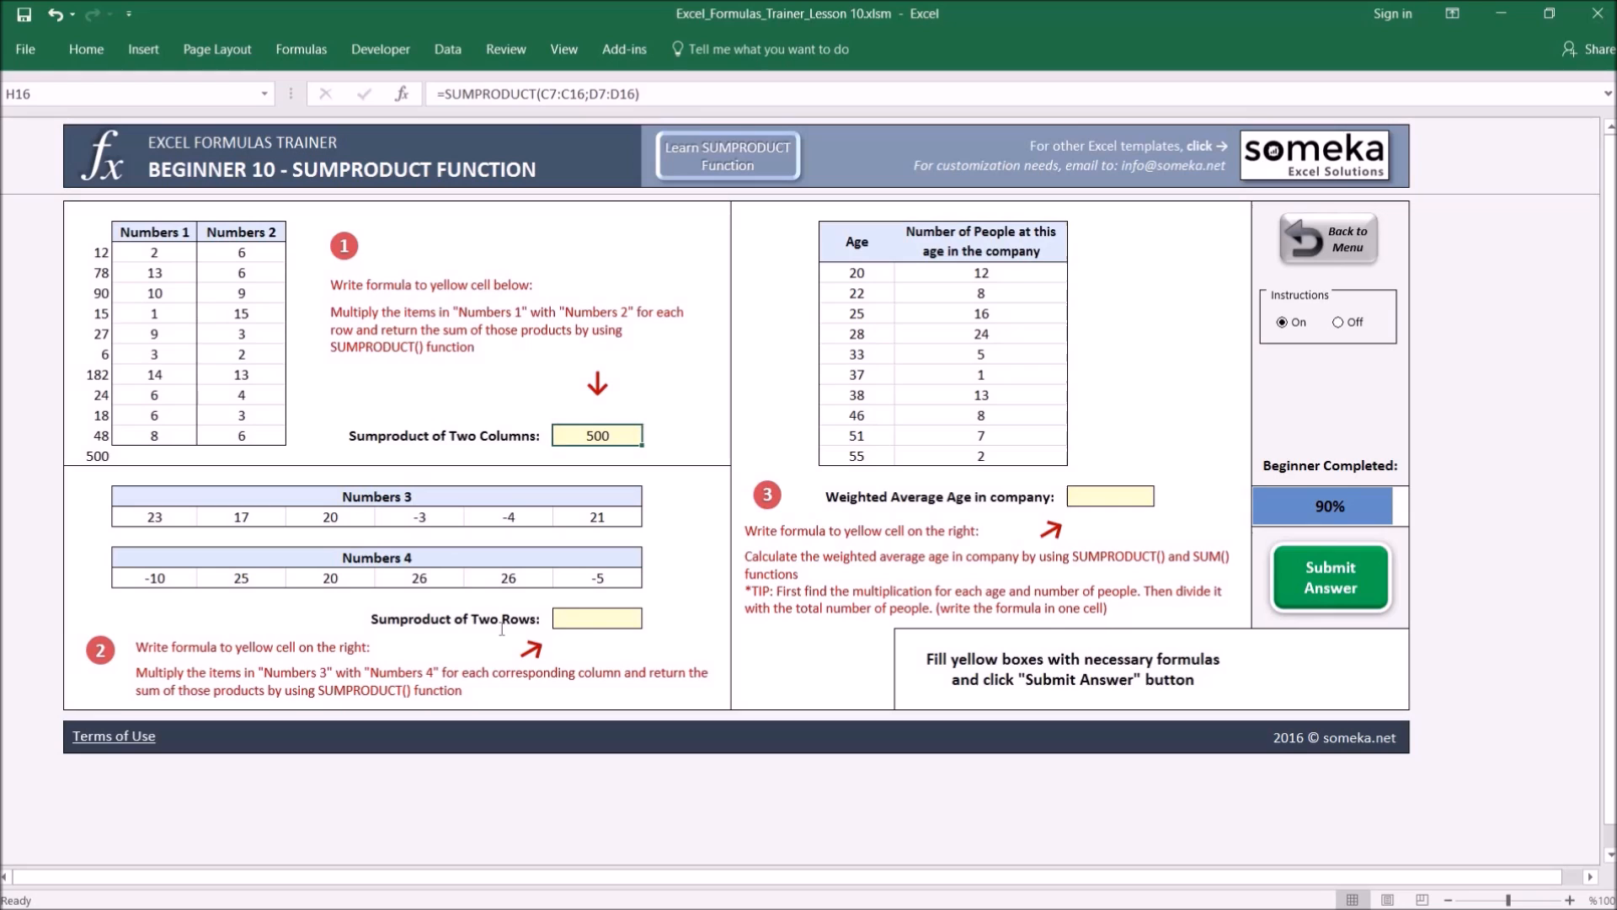
# Enter =SUMPRODUCT(C20:H20;C23:H23) in the yellow cell for Sumproduct of Two Rows
pyautogui.click(597, 618)
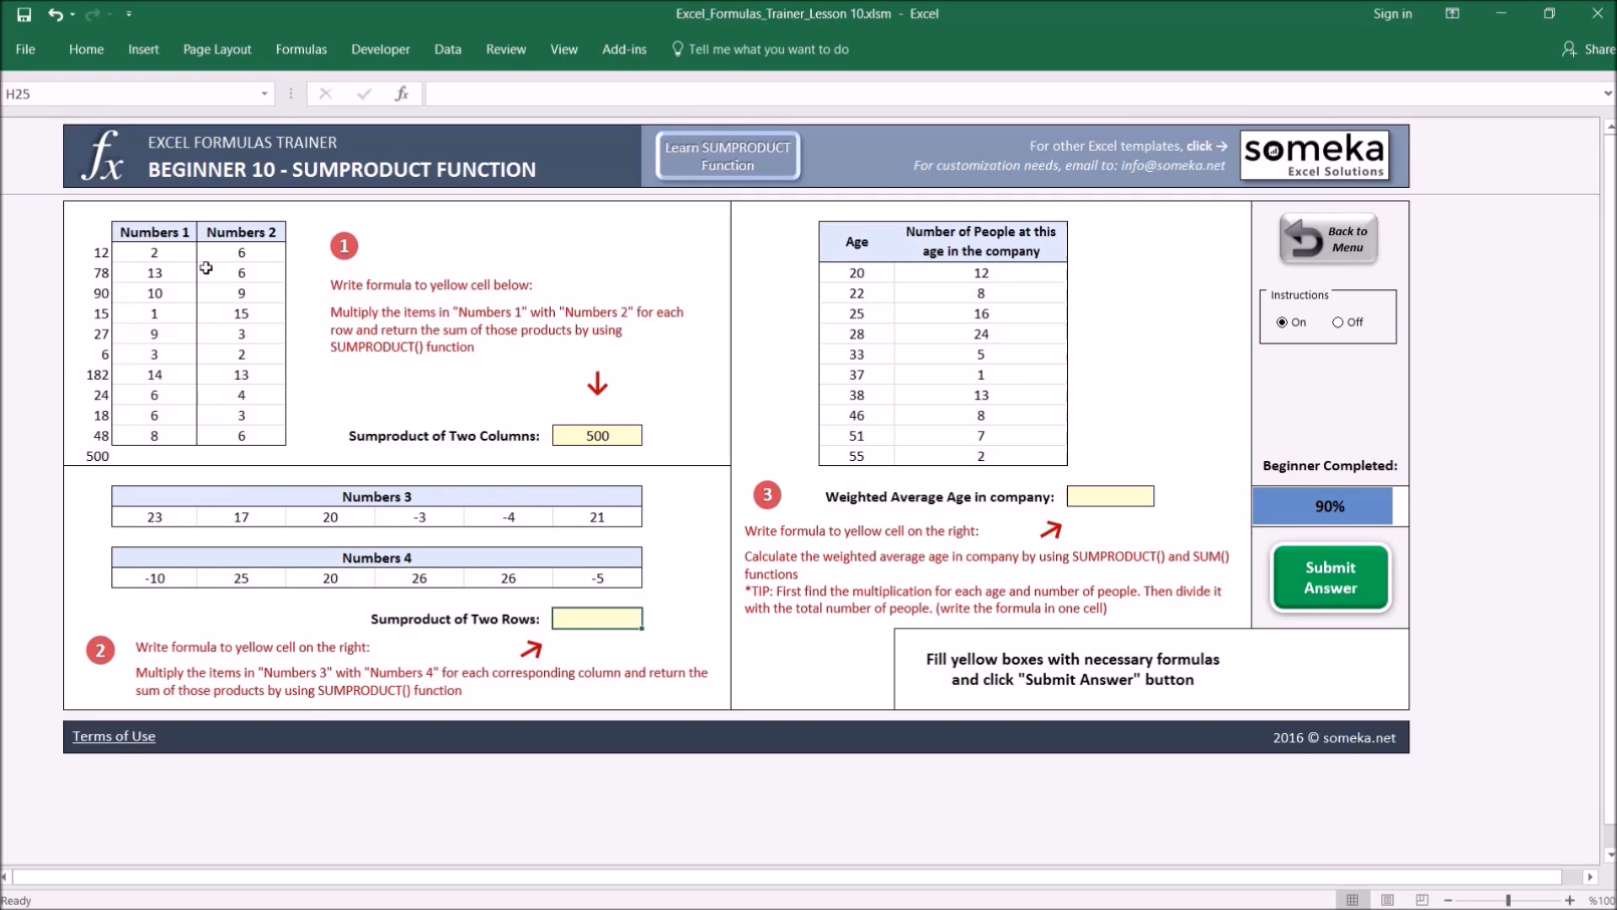
pyautogui.write('=sumpr')
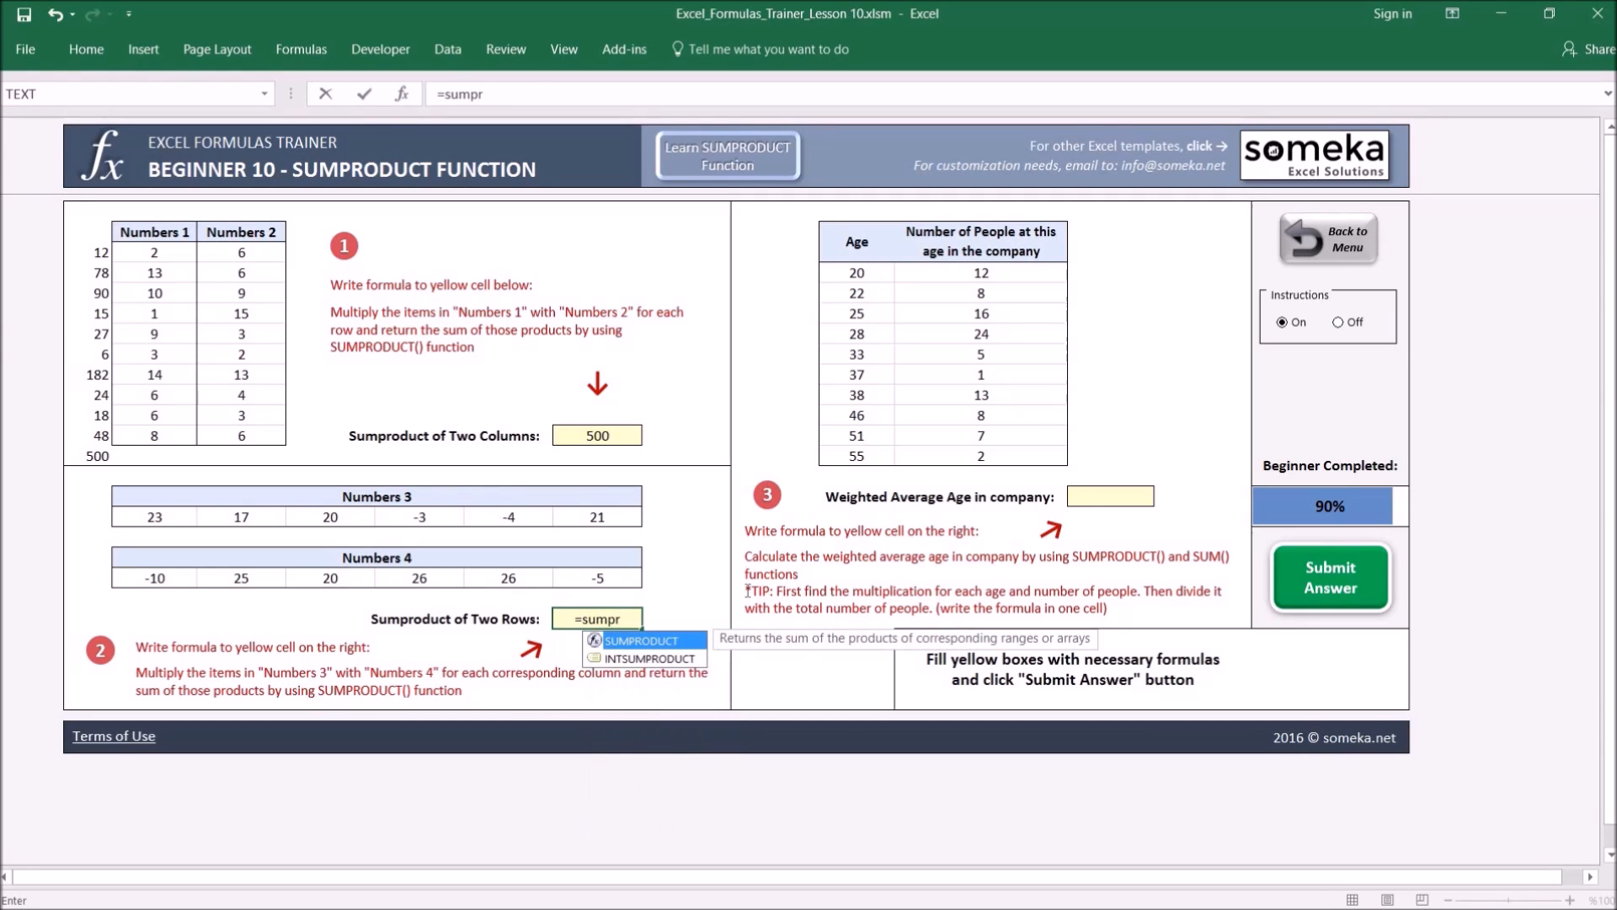
pyautogui.press('Tab')
pyautogui.moveTo(164, 511); pyautogui.dragTo(597, 513)
pyautogui.write(';')
pyautogui.moveTo(161, 577); pyautogui.dragTo(602, 577)
pyautogui.write(')')
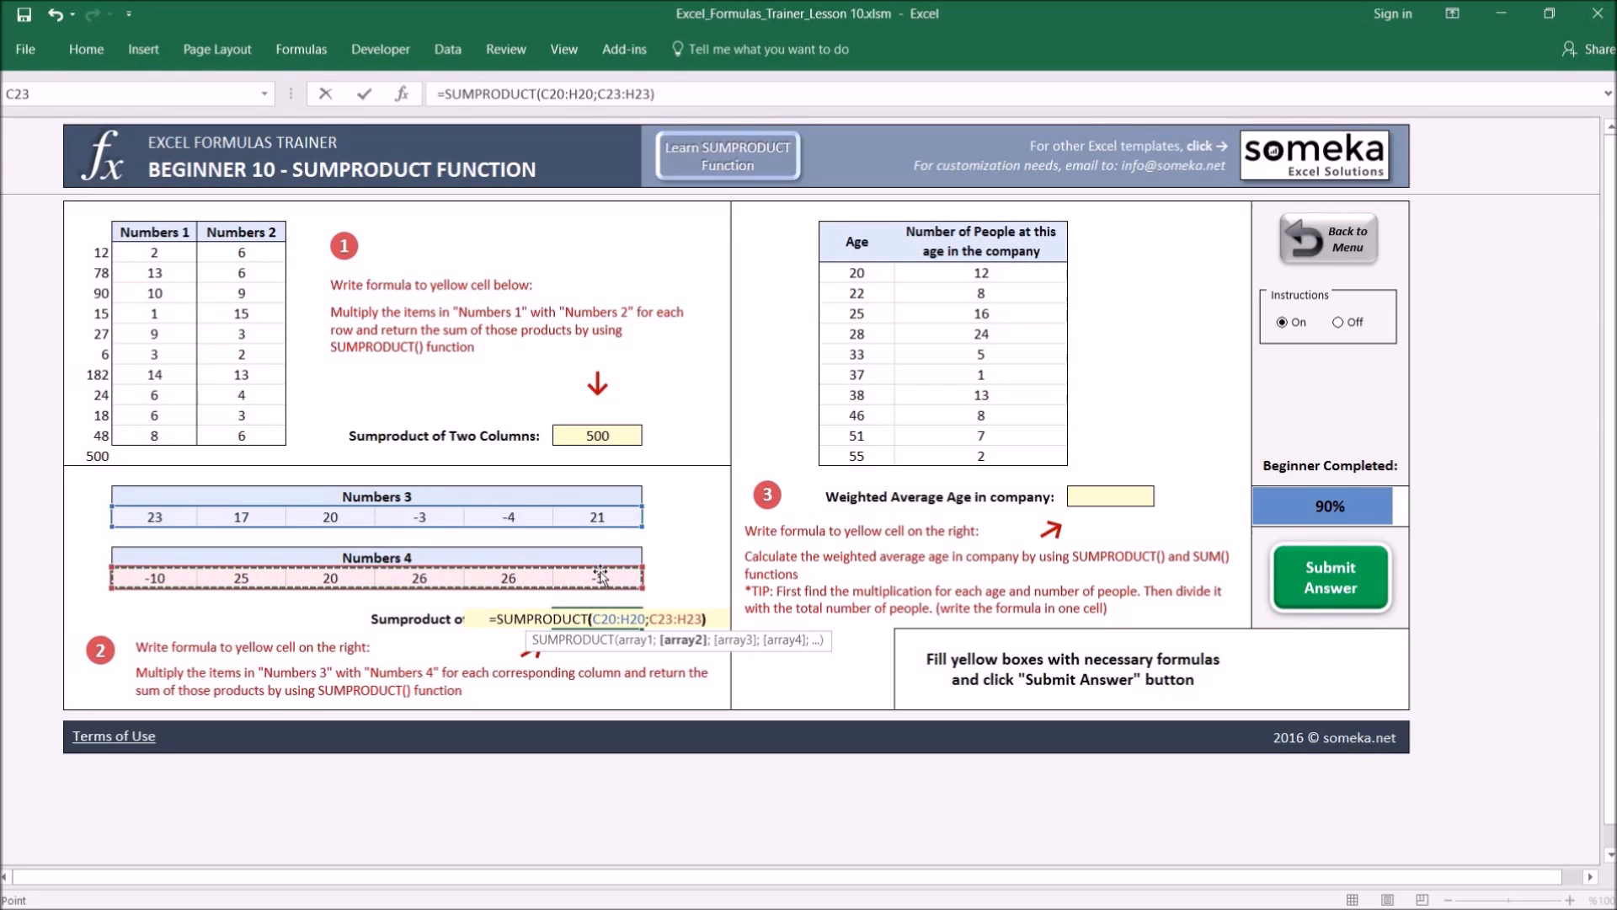
pyautogui.press('Return')
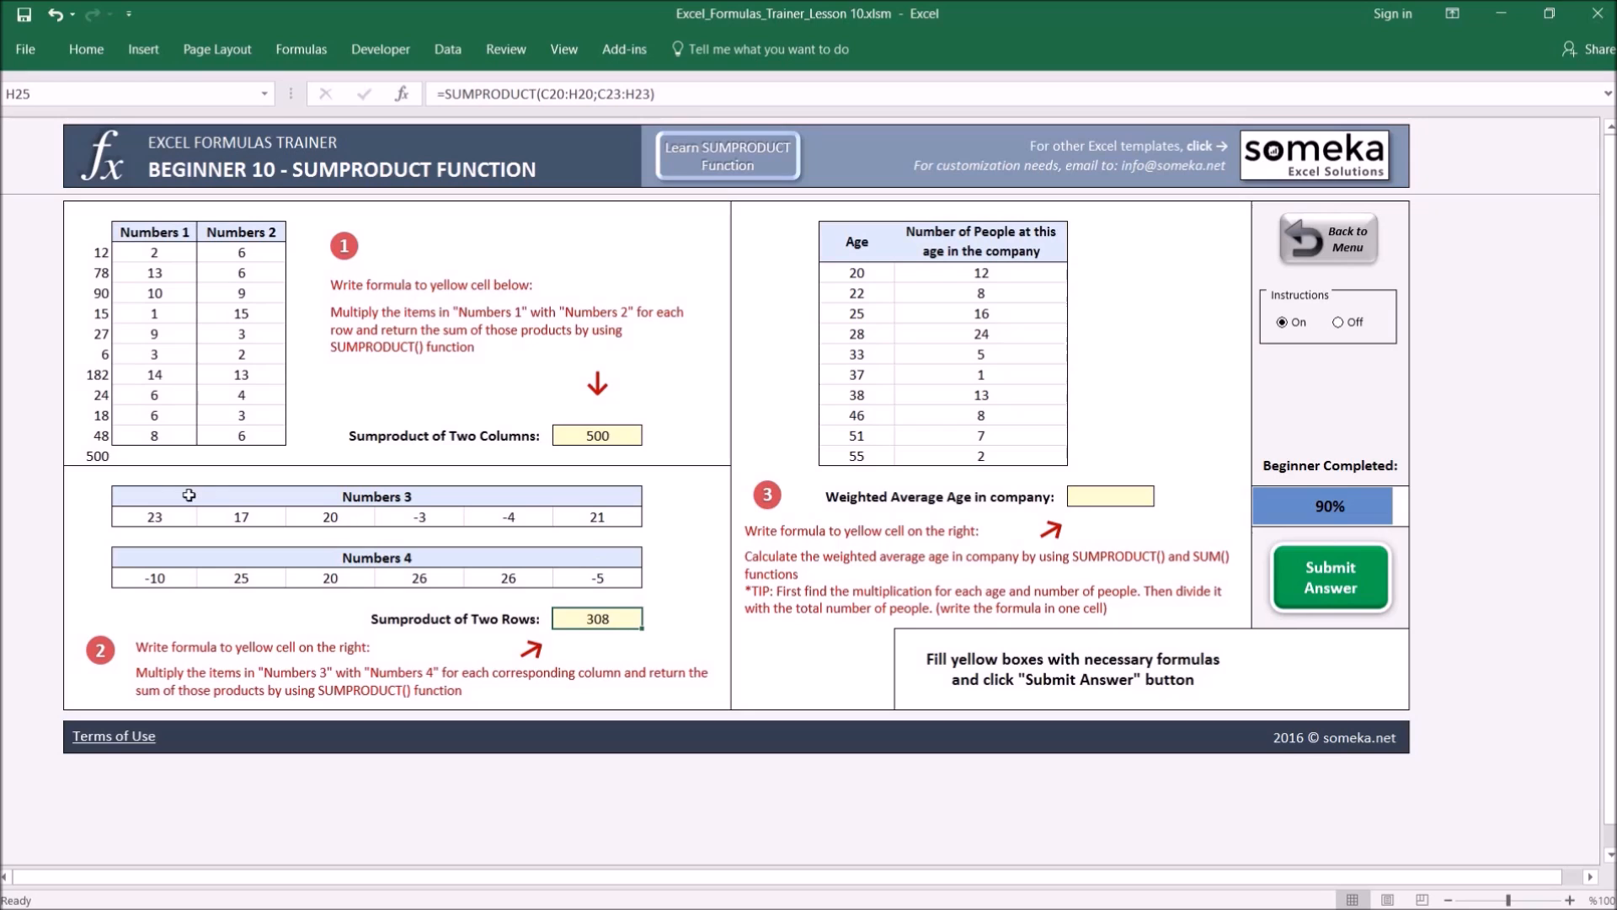
# Multiply the first items of Numbers 3 and Numbers 4 in cell C18 with =C20*C23
pyautogui.click(169, 477)
pyautogui.write('=')
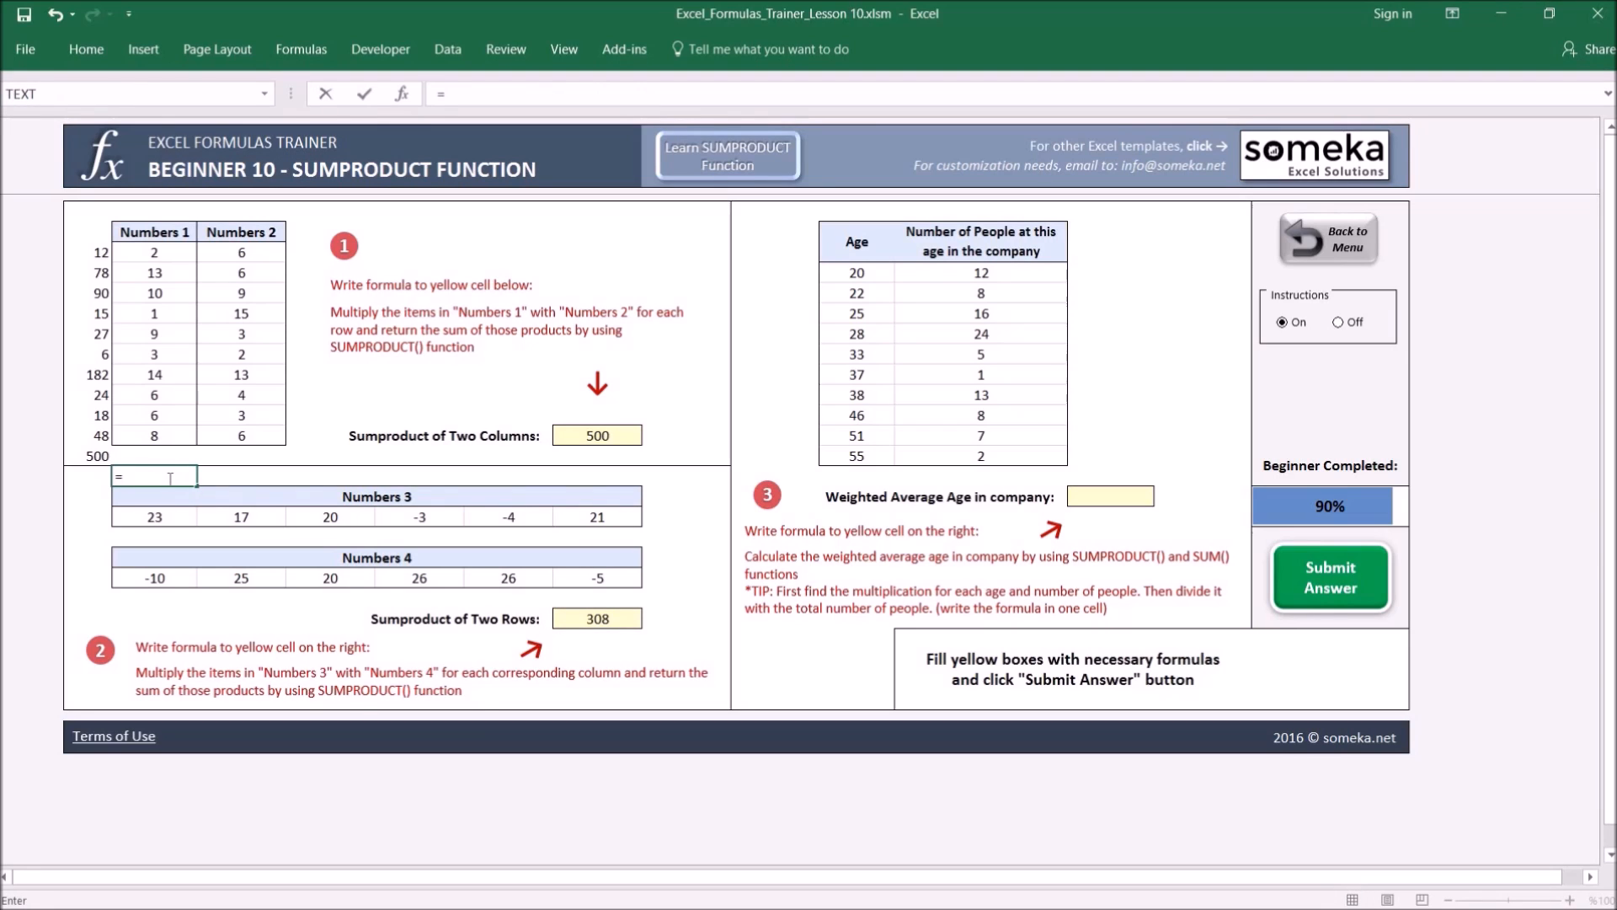
pyautogui.click(168, 513)
pyautogui.write('*')
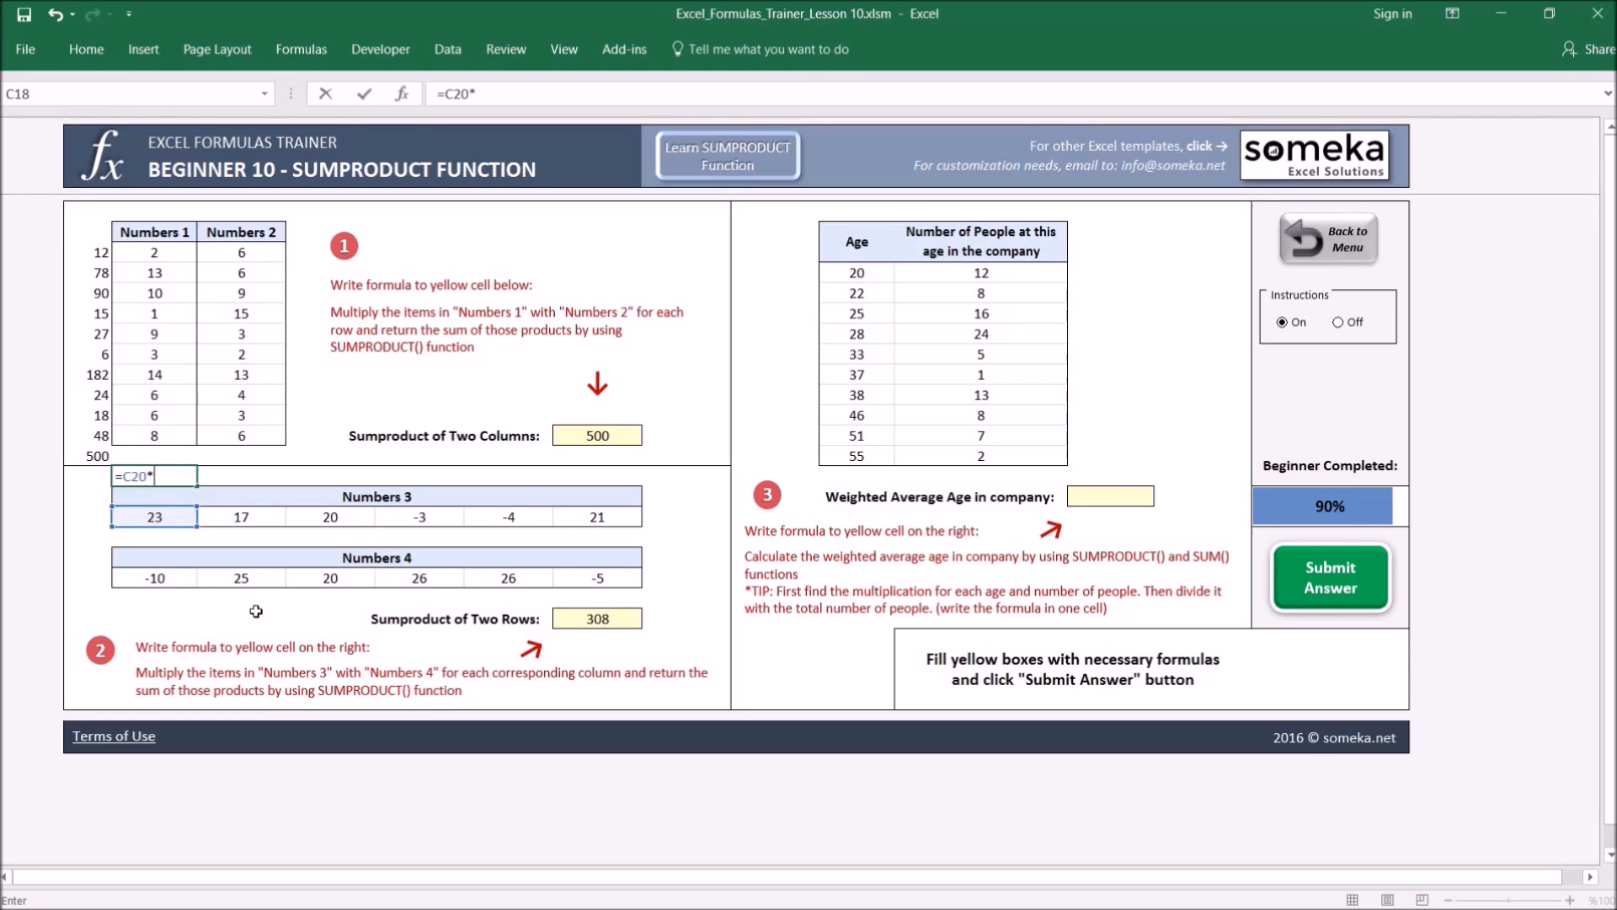
pyautogui.click(163, 579)
pyautogui.press('Return')
# Copy the product formula in C18 across to H18, above the Numbers 3 row
pyautogui.press('Up')
pyautogui.hotkey('ctrl', 'c')
pyautogui.hotkey('shift', 'Right')
pyautogui.hotkey('shift', 'Right')
pyautogui.hotkey('shift', 'Right')
pyautogui.hotkey('shift', 'Right')
pyautogui.hotkey('shift', 'Right')
pyautogui.press('Return')
# Total the column products in cell I18 with =SUM(C18:H18)
pyautogui.press('Right')
pyautogui.press('Right')
pyautogui.press('Right')
pyautogui.press('Right')
pyautogui.press('Right')
pyautogui.press('Right')
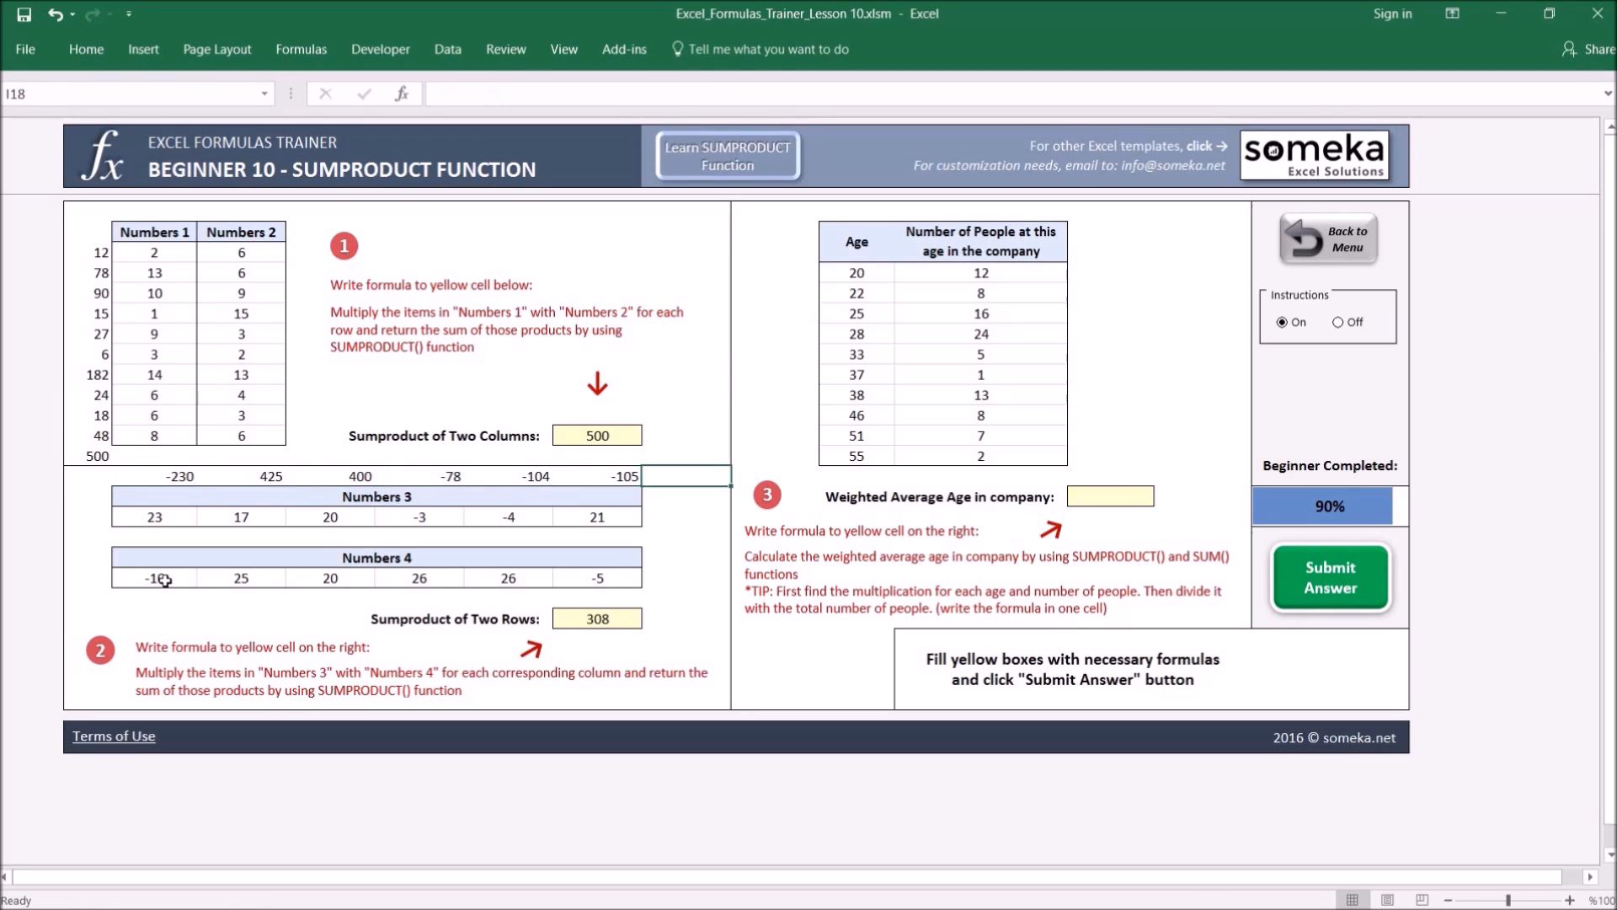
pyautogui.write('=SUM(')
pyautogui.press('Left')
pyautogui.hotkey('ctrl', 'shift', 'Left')
pyautogui.press('Return')
pyautogui.press('Up')
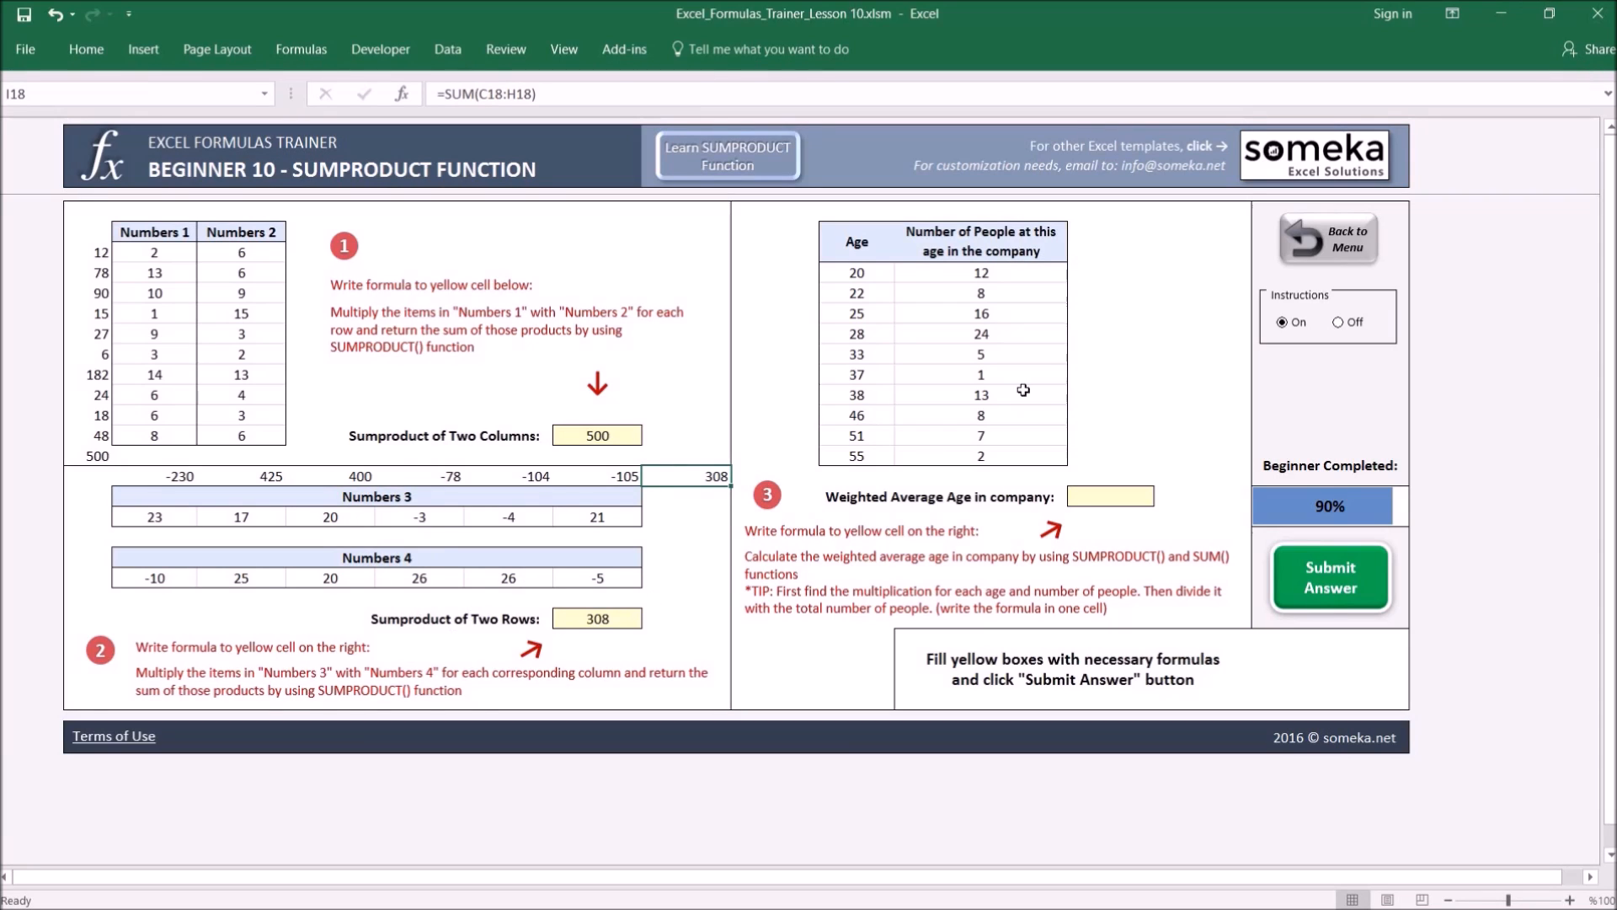
# Examine the age table to see how each age pairs with the number of people at that age
pyautogui.click(1159, 248)
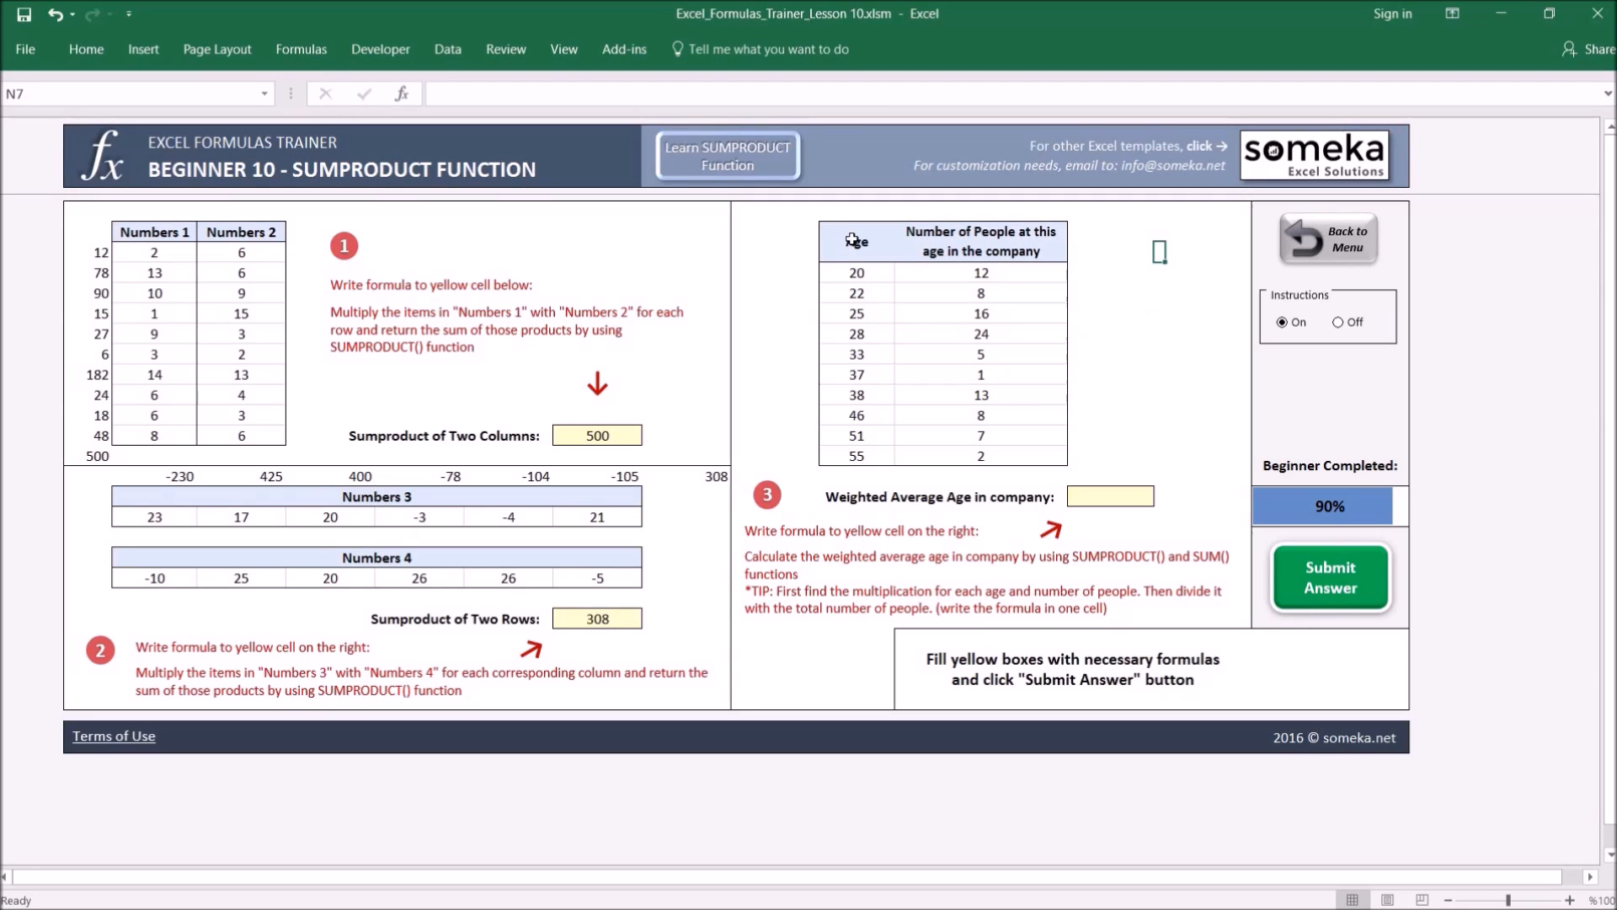
pyautogui.moveTo(856, 234); pyautogui.dragTo(1009, 456)
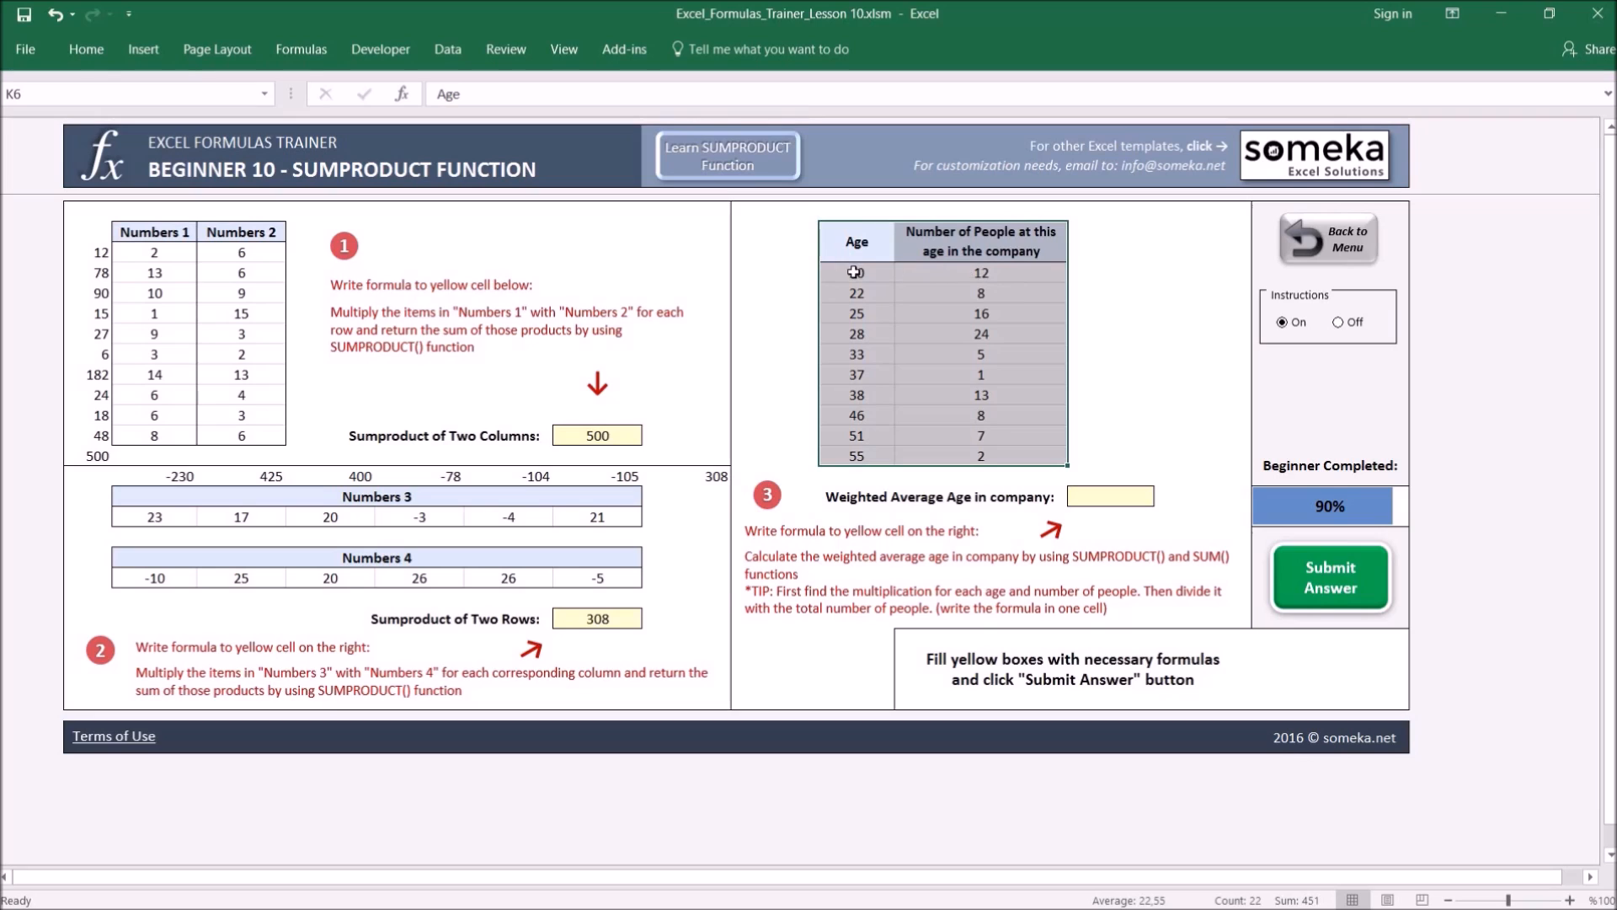
pyautogui.click(984, 273)
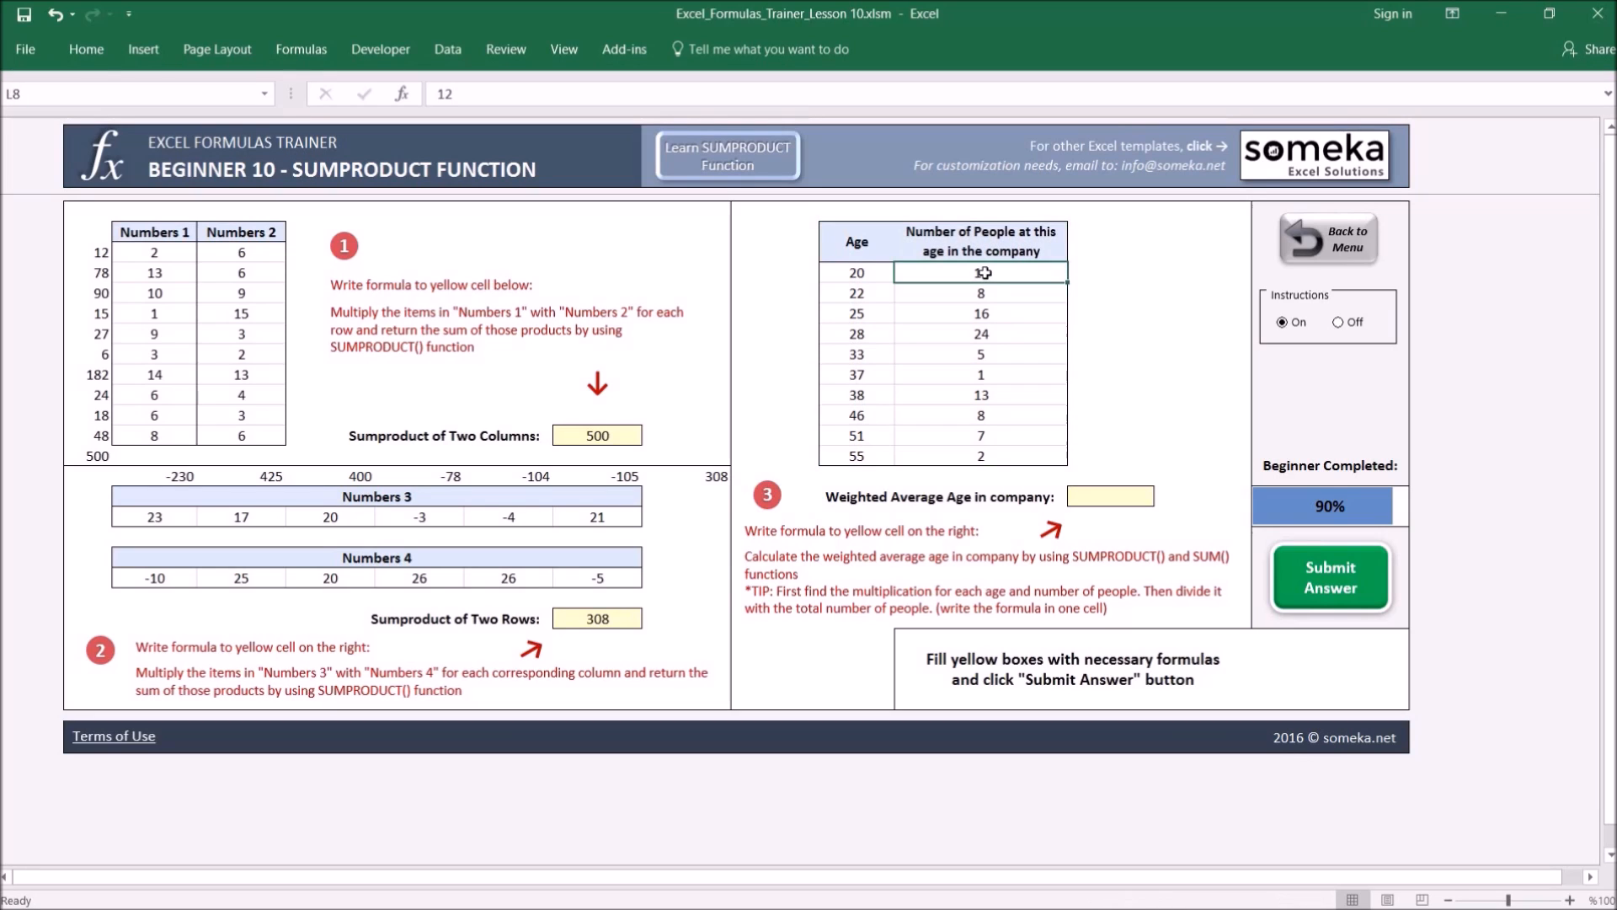
pyautogui.click(866, 271)
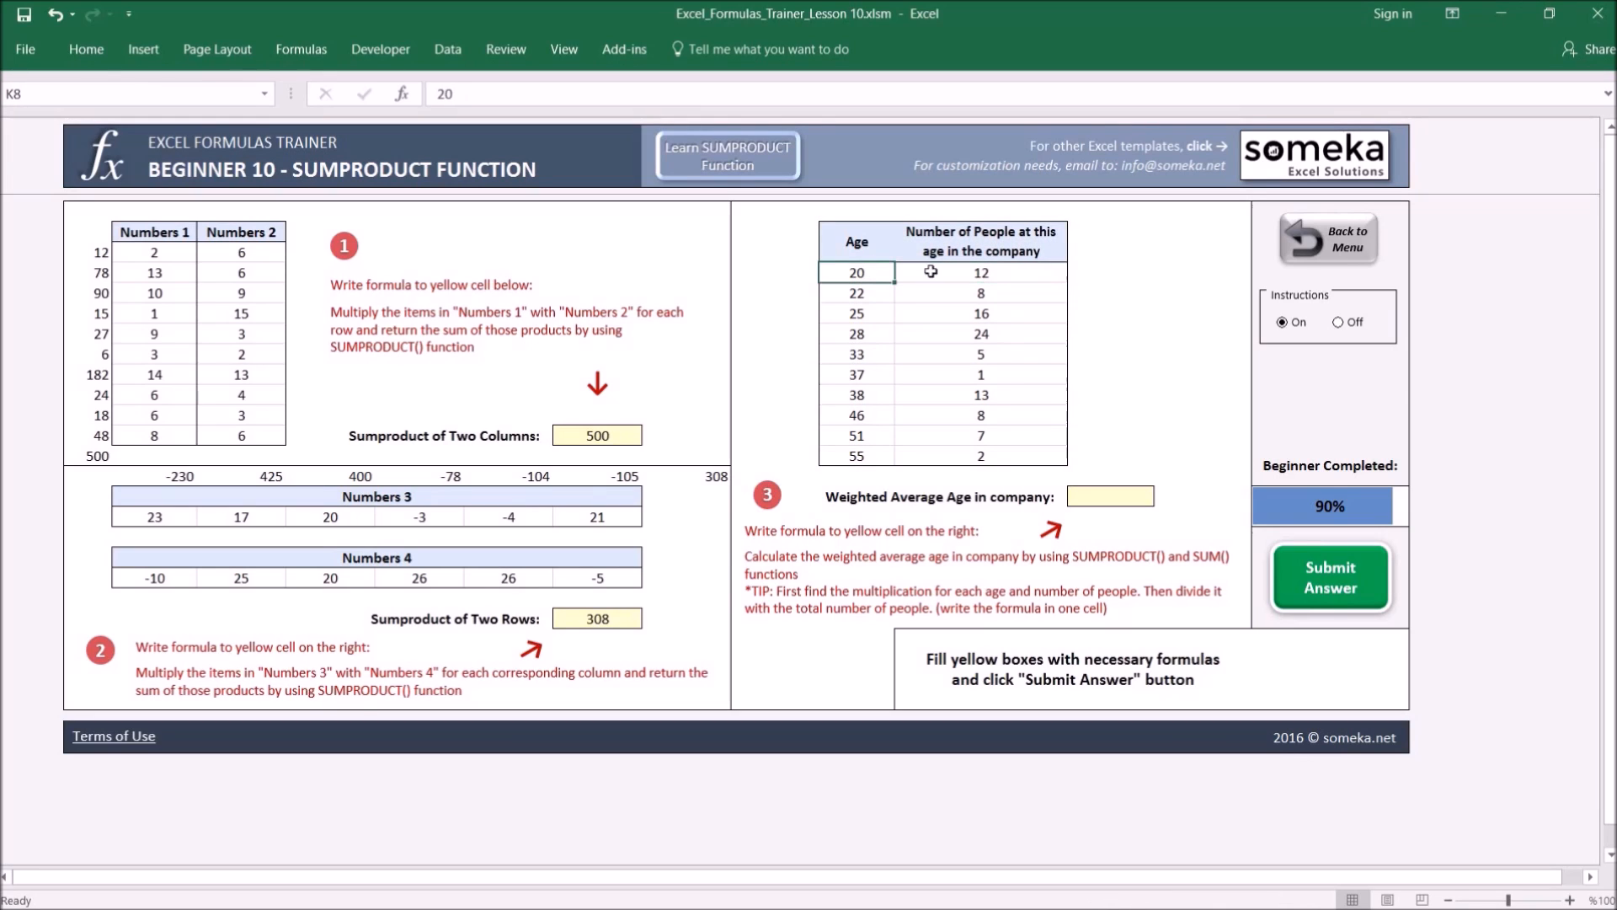
pyautogui.click(983, 275)
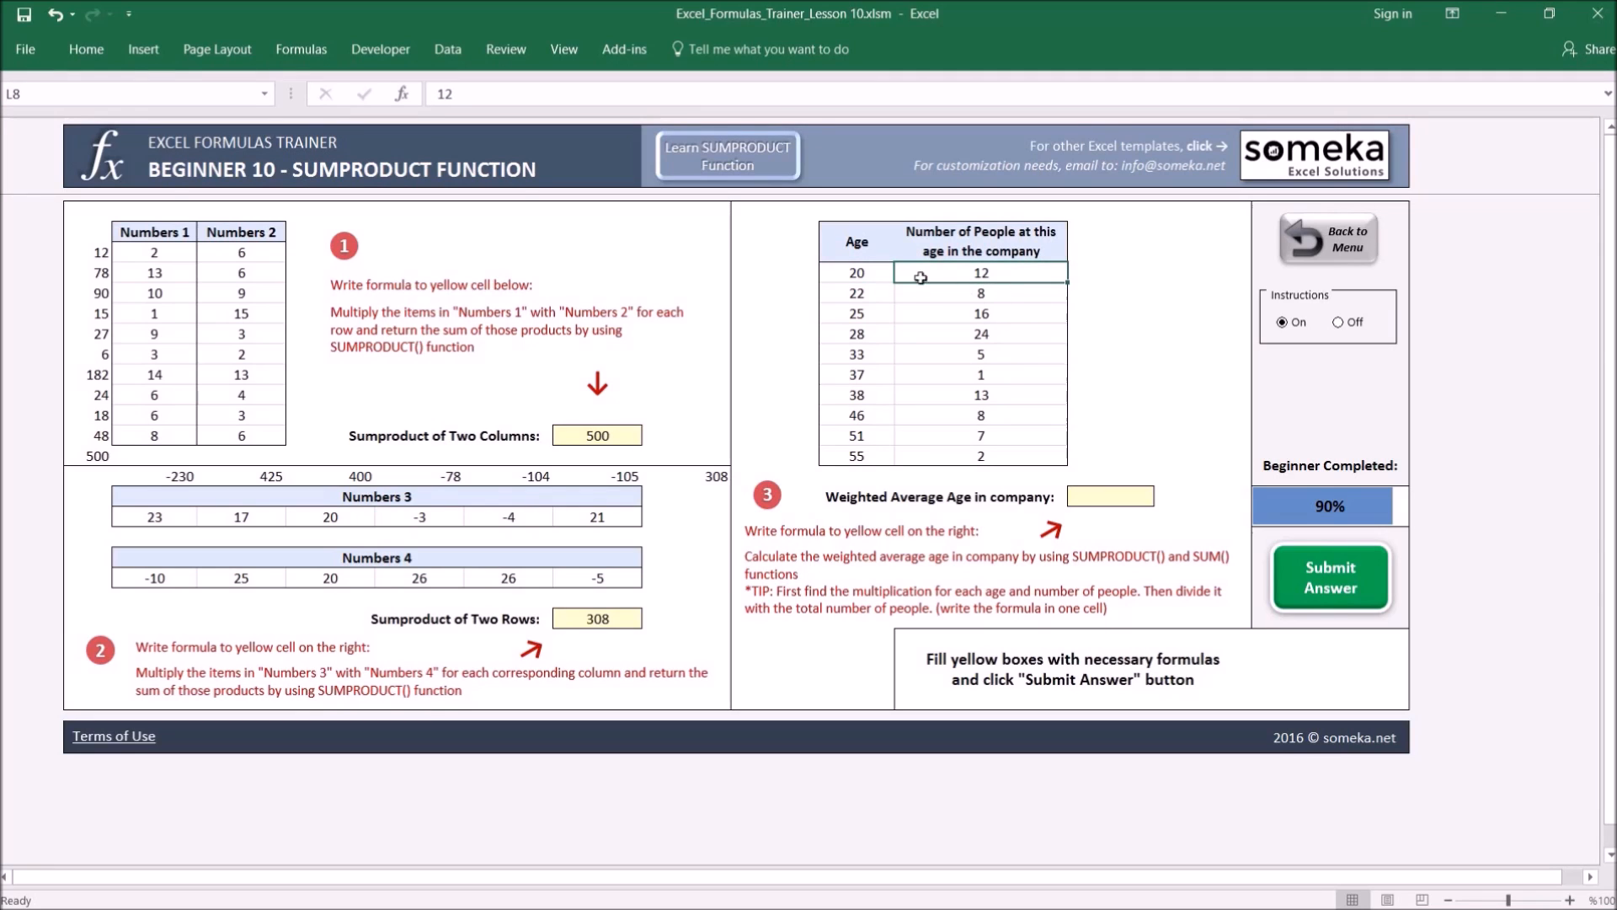
pyautogui.click(1006, 296)
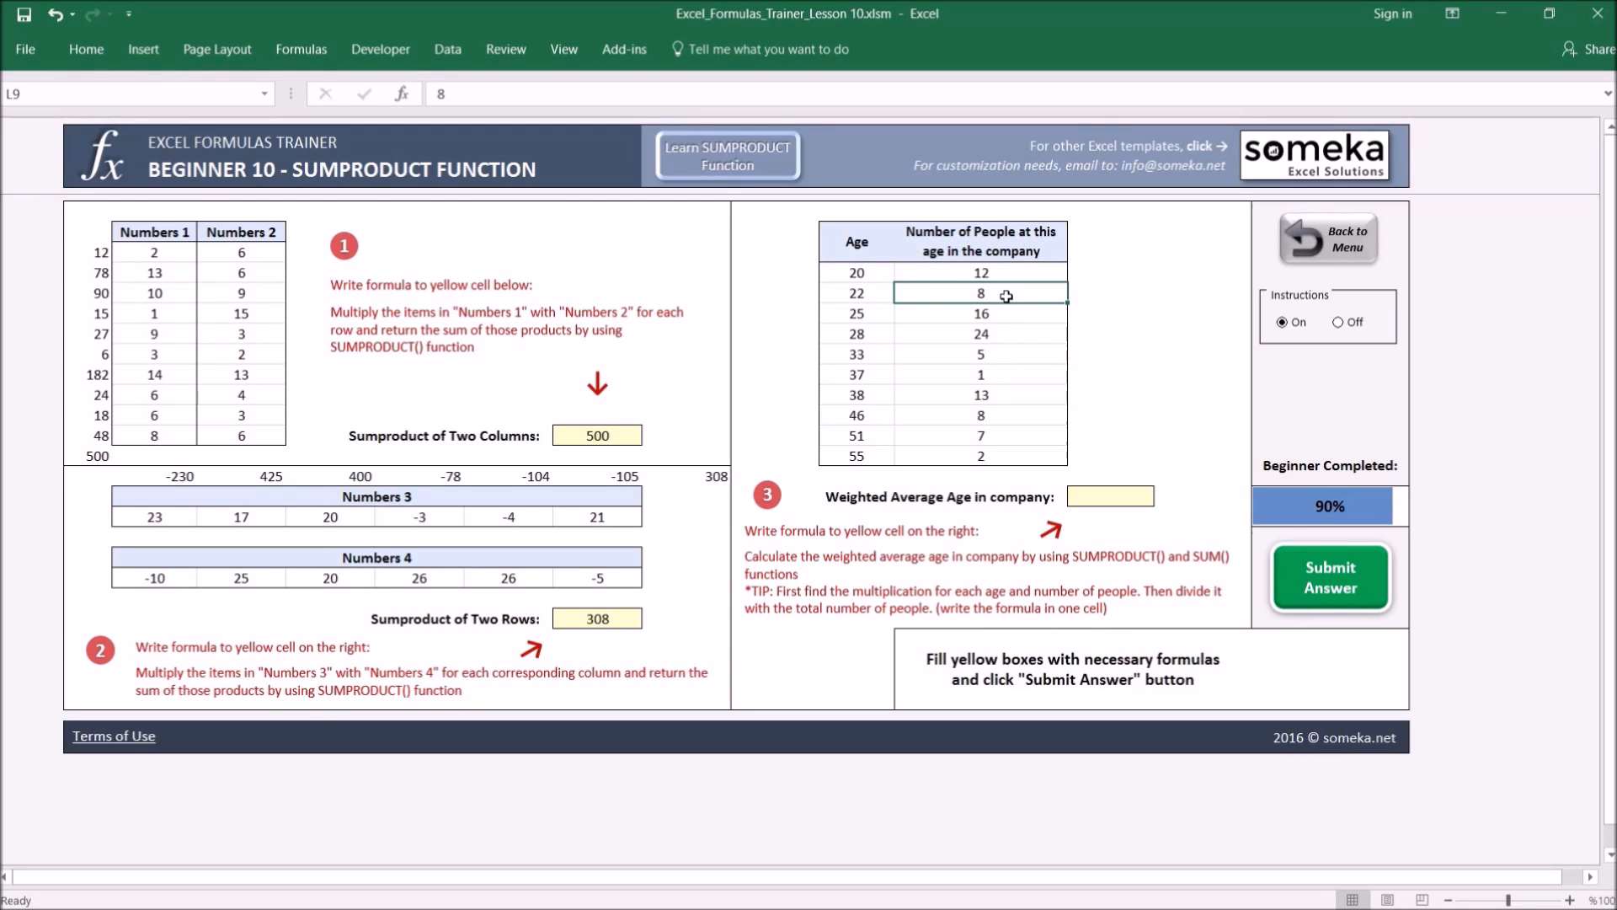
pyautogui.press('Down')
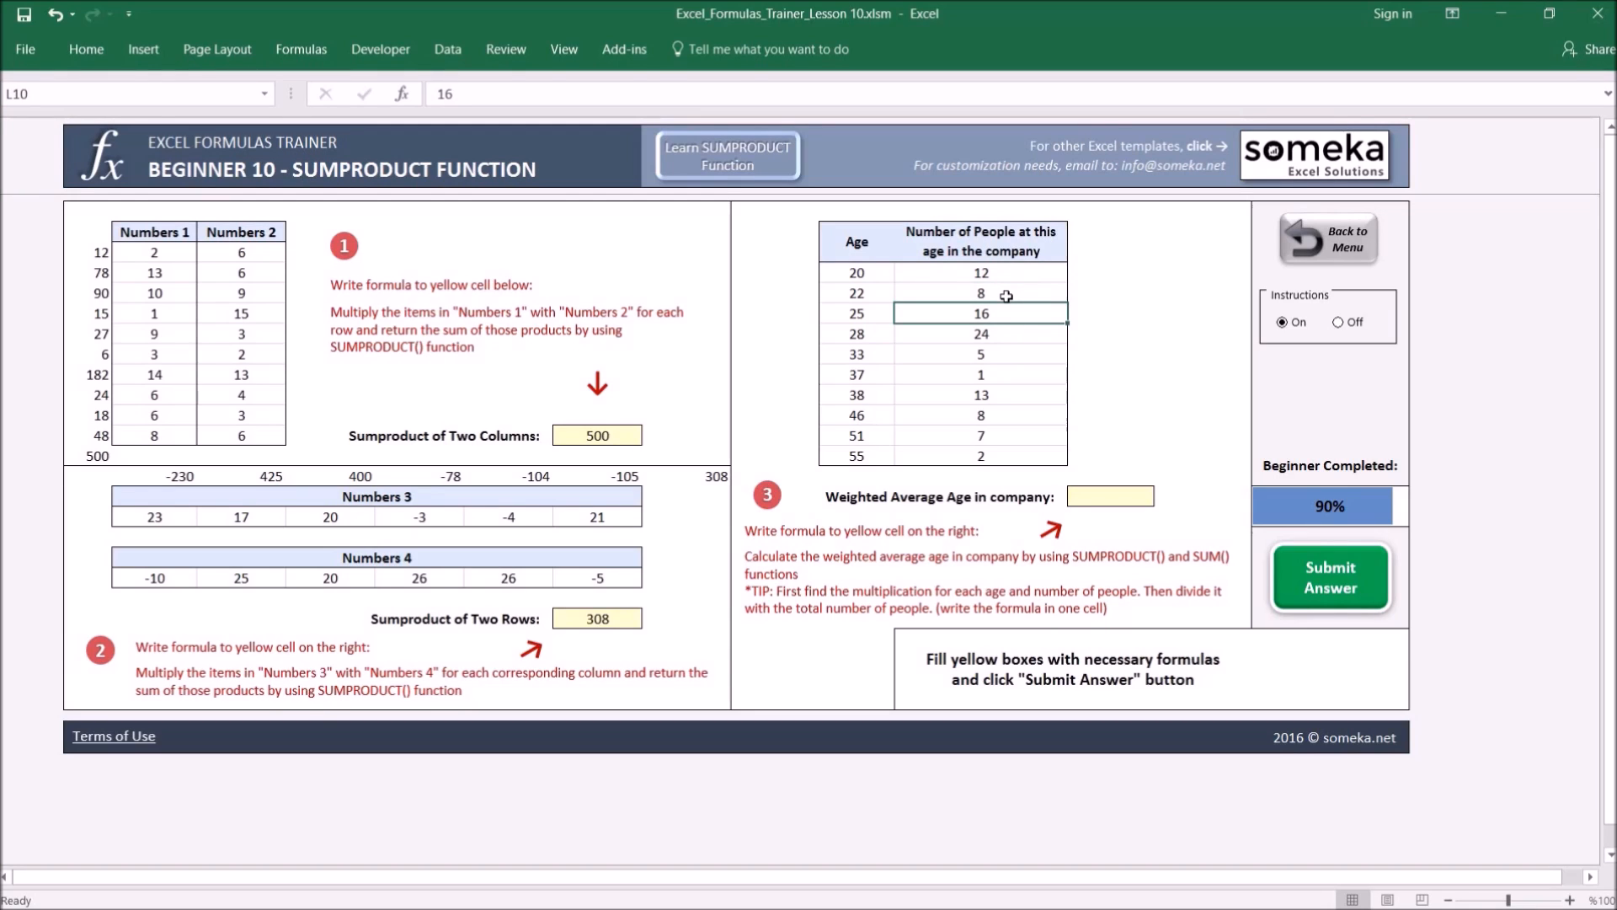
pyautogui.click(882, 316)
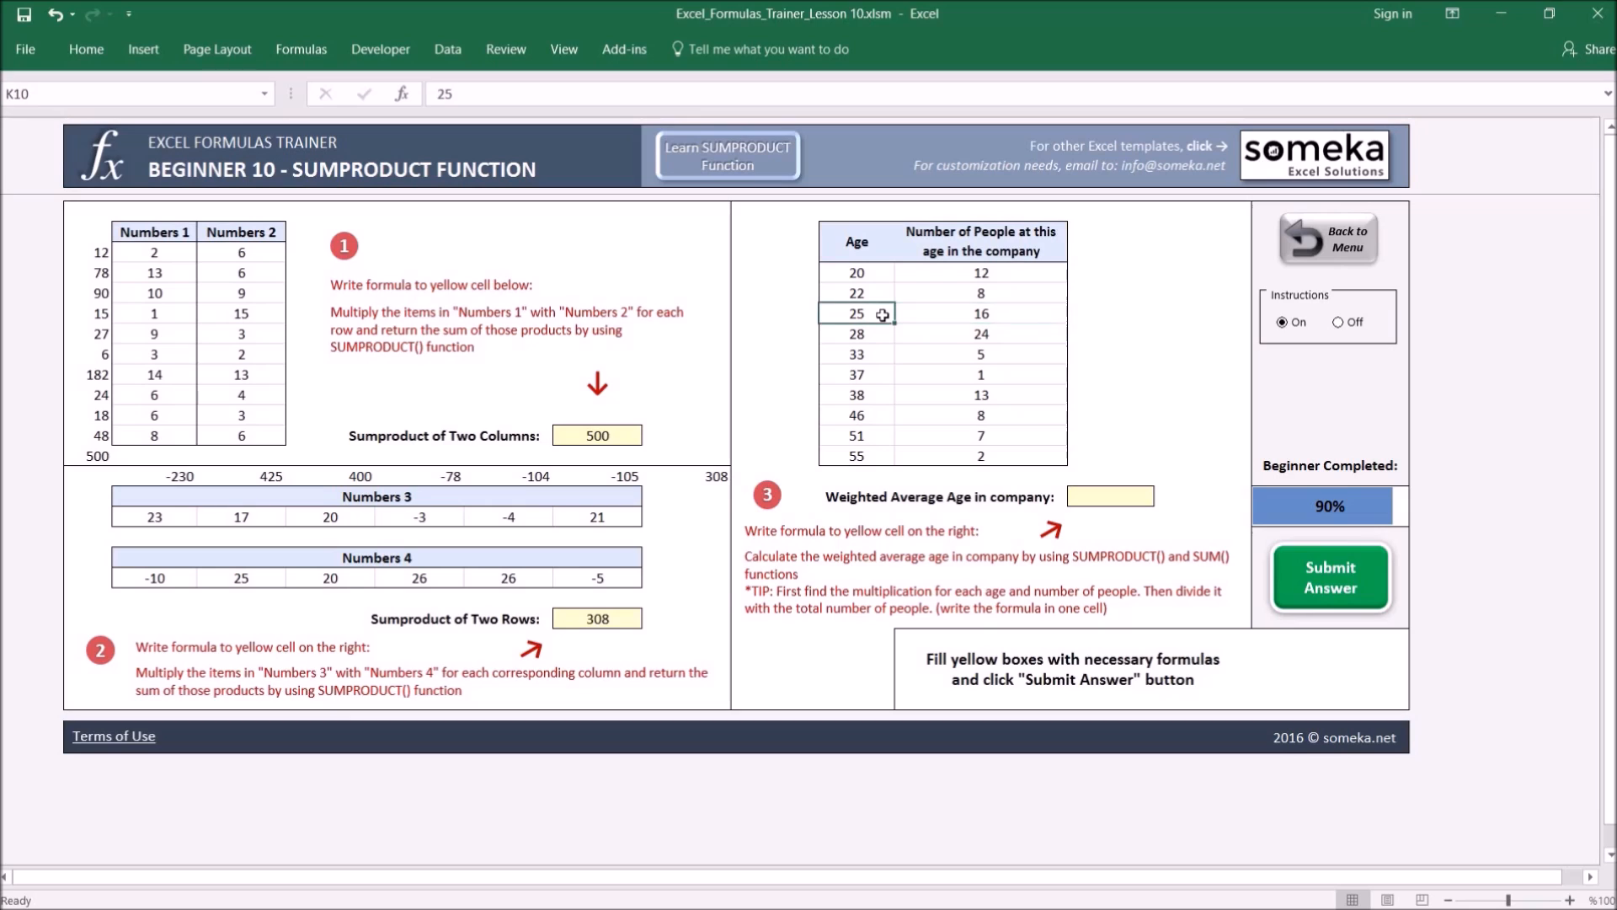
# Average the ages in cell N8 with =AVERAGE(K8:K17)
pyautogui.click(1146, 274)
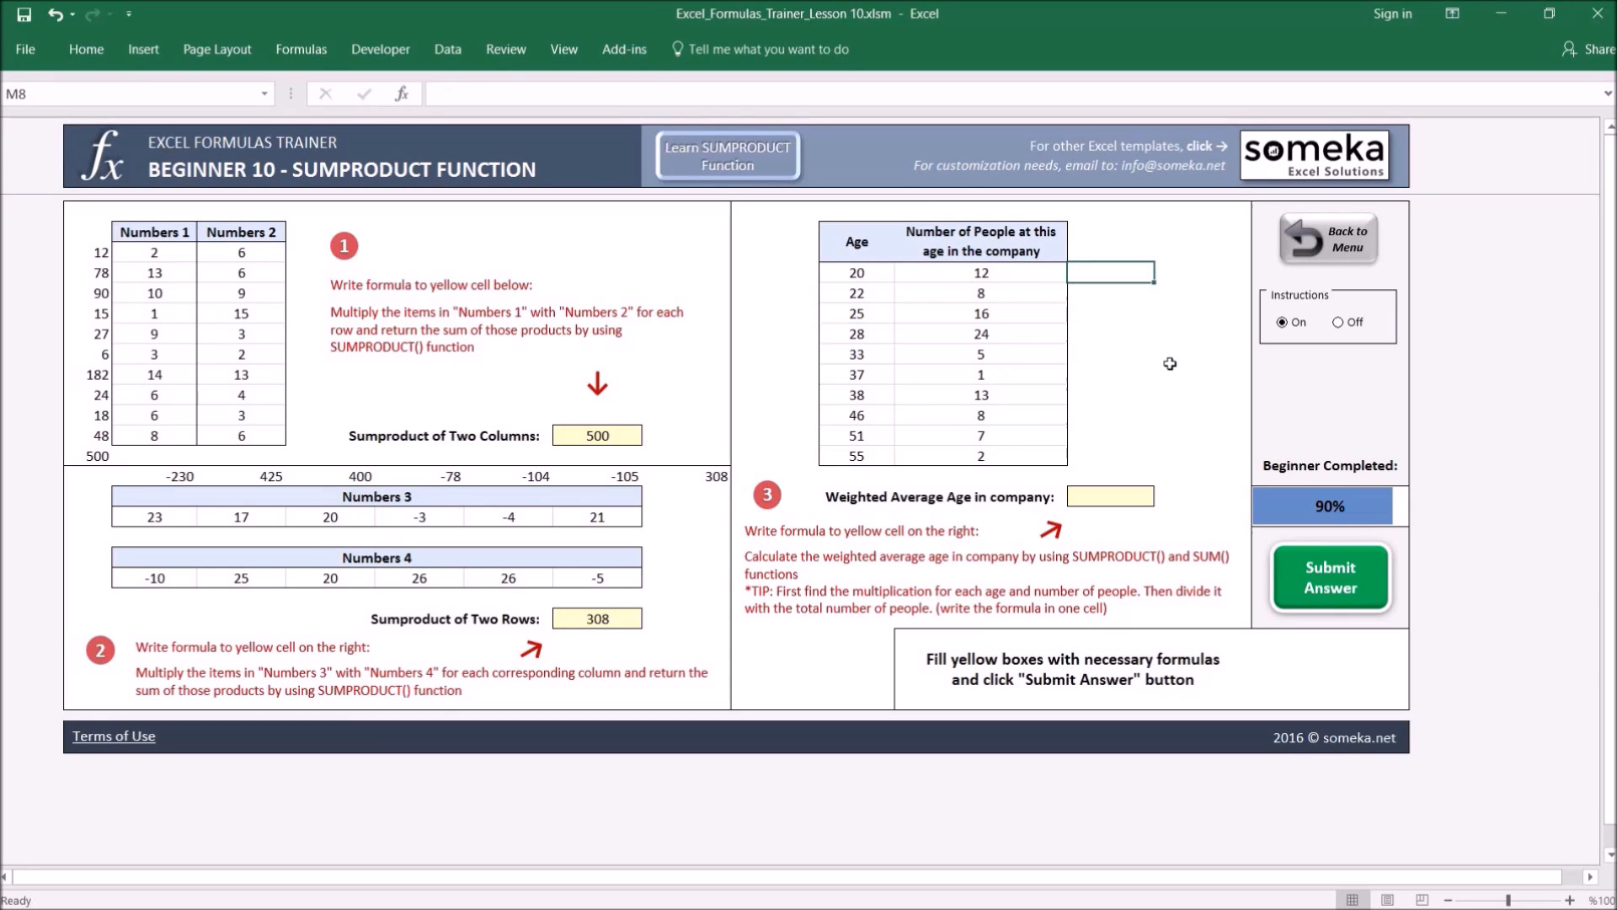
pyautogui.press('Right')
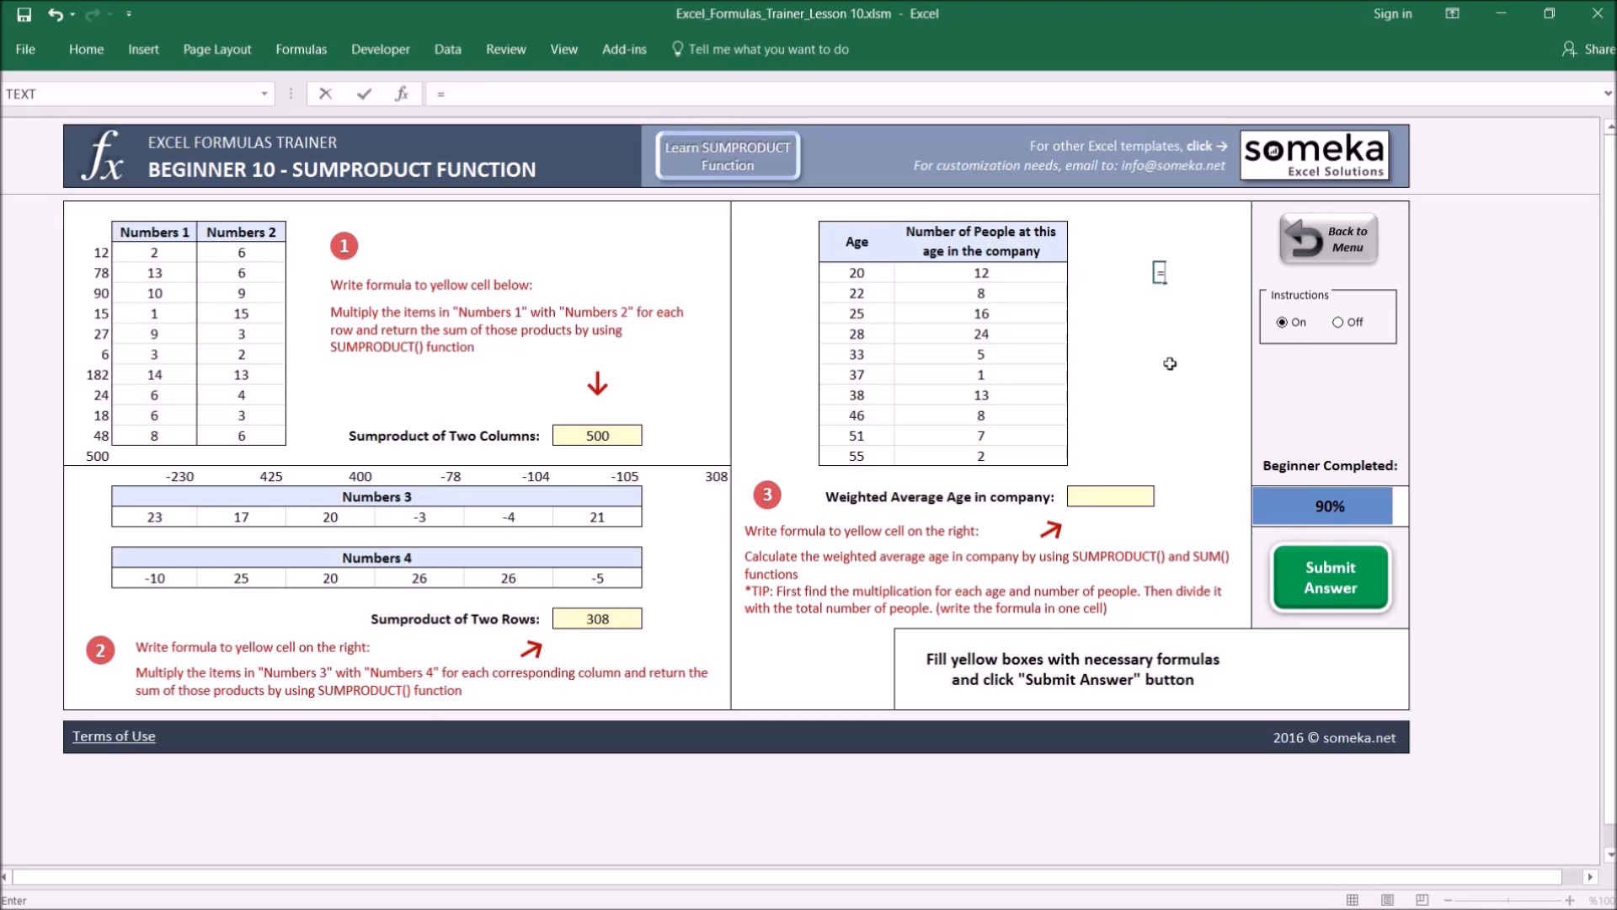
pyautogui.write('=averag')
pyautogui.press('Tab')
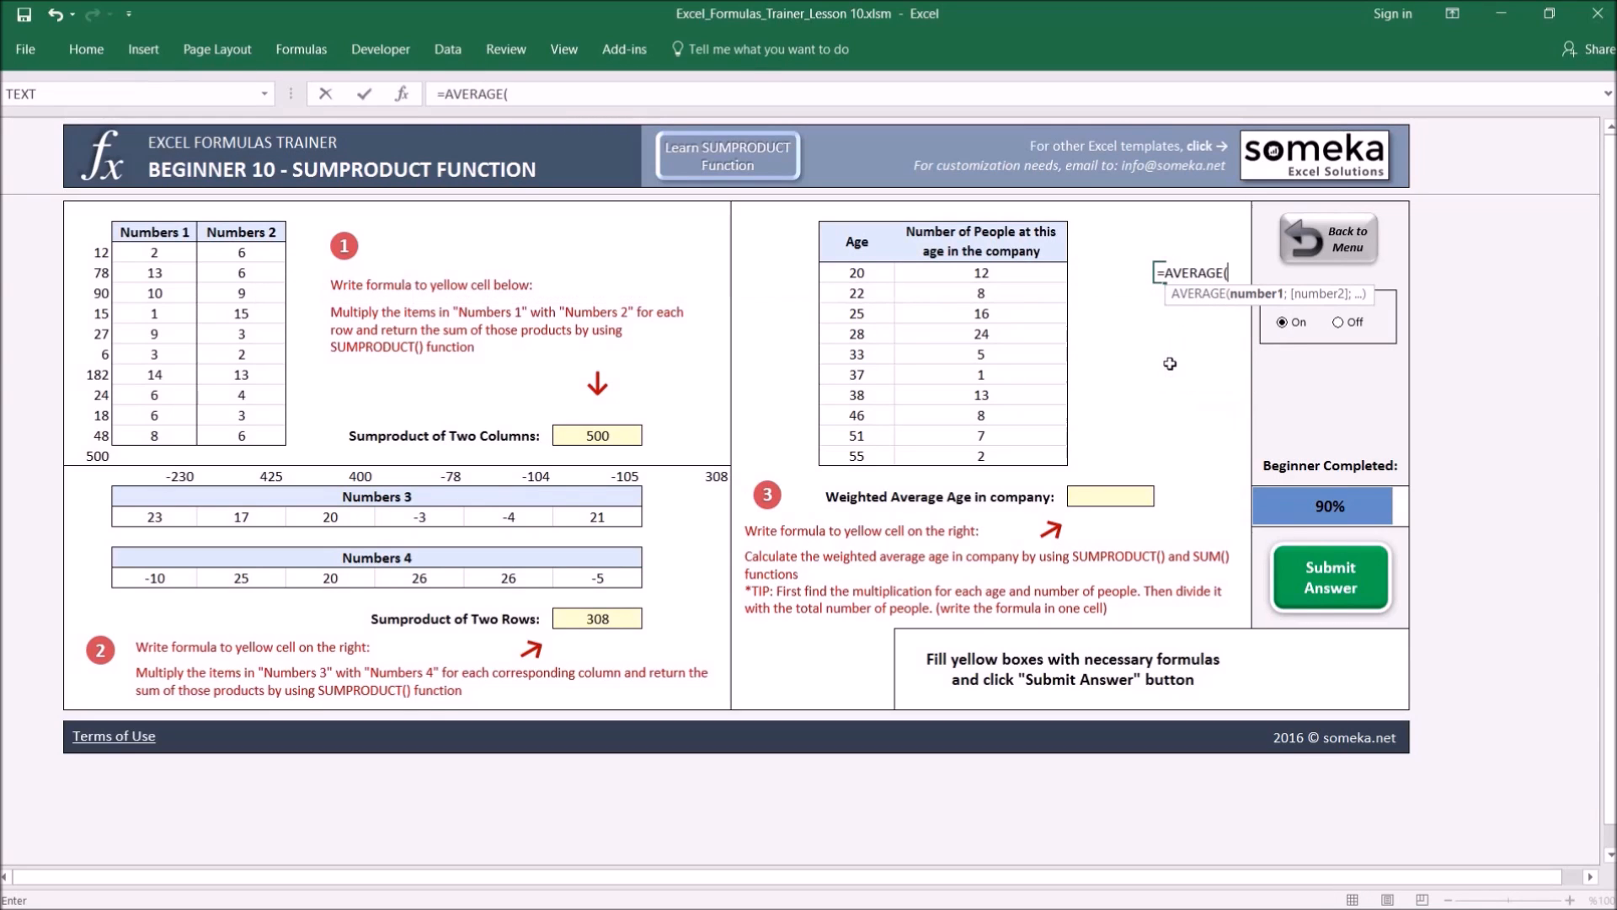
pyautogui.moveTo(857, 274); pyautogui.dragTo(876, 456)
pyautogui.press('Return')
pyautogui.press('Up')
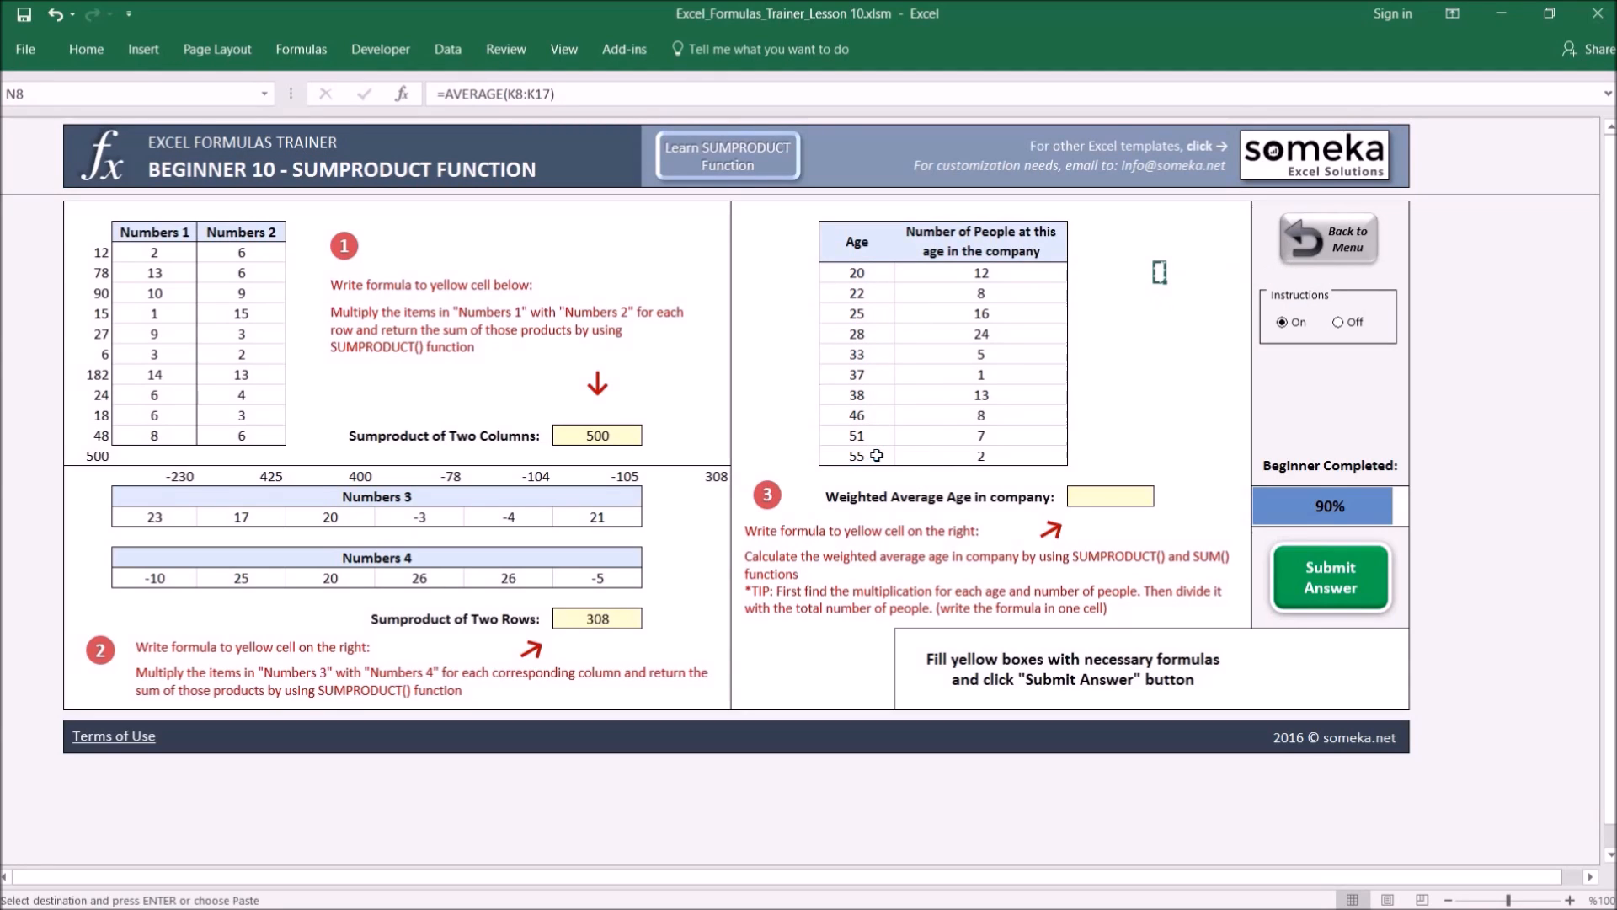
# Calculate the plain average of the Age column in cell M8 with =AVERAGE(K8:K17)
pyautogui.write('=average')
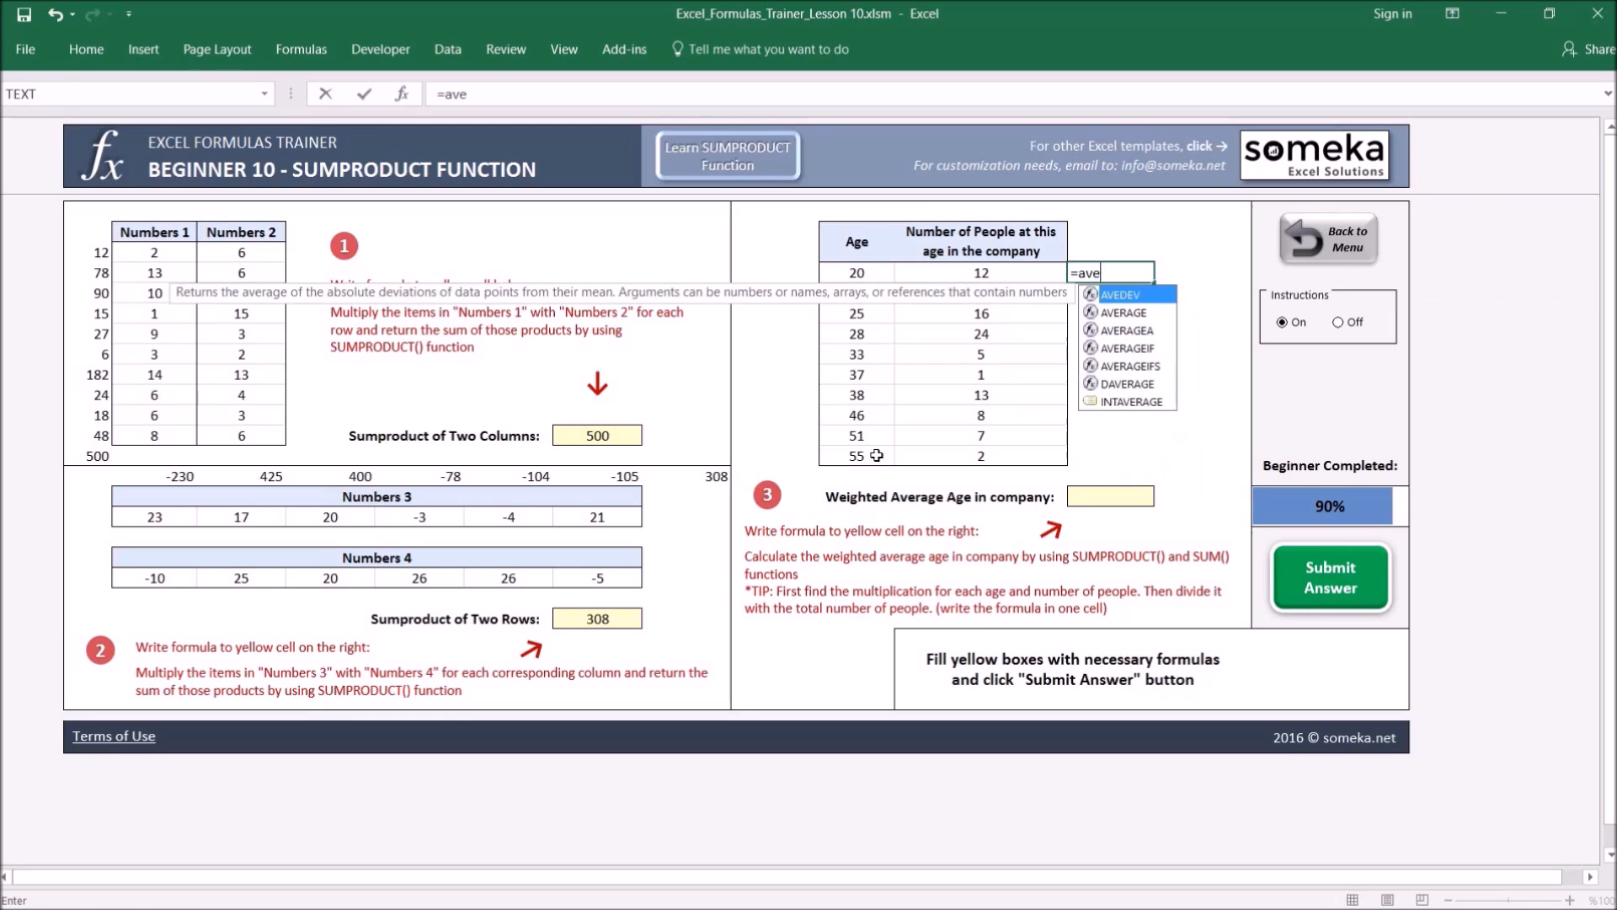
pyautogui.press('Tab')
pyautogui.moveTo(856, 274); pyautogui.dragTo(869, 453)
pyautogui.write(')')
pyautogui.press('Return')
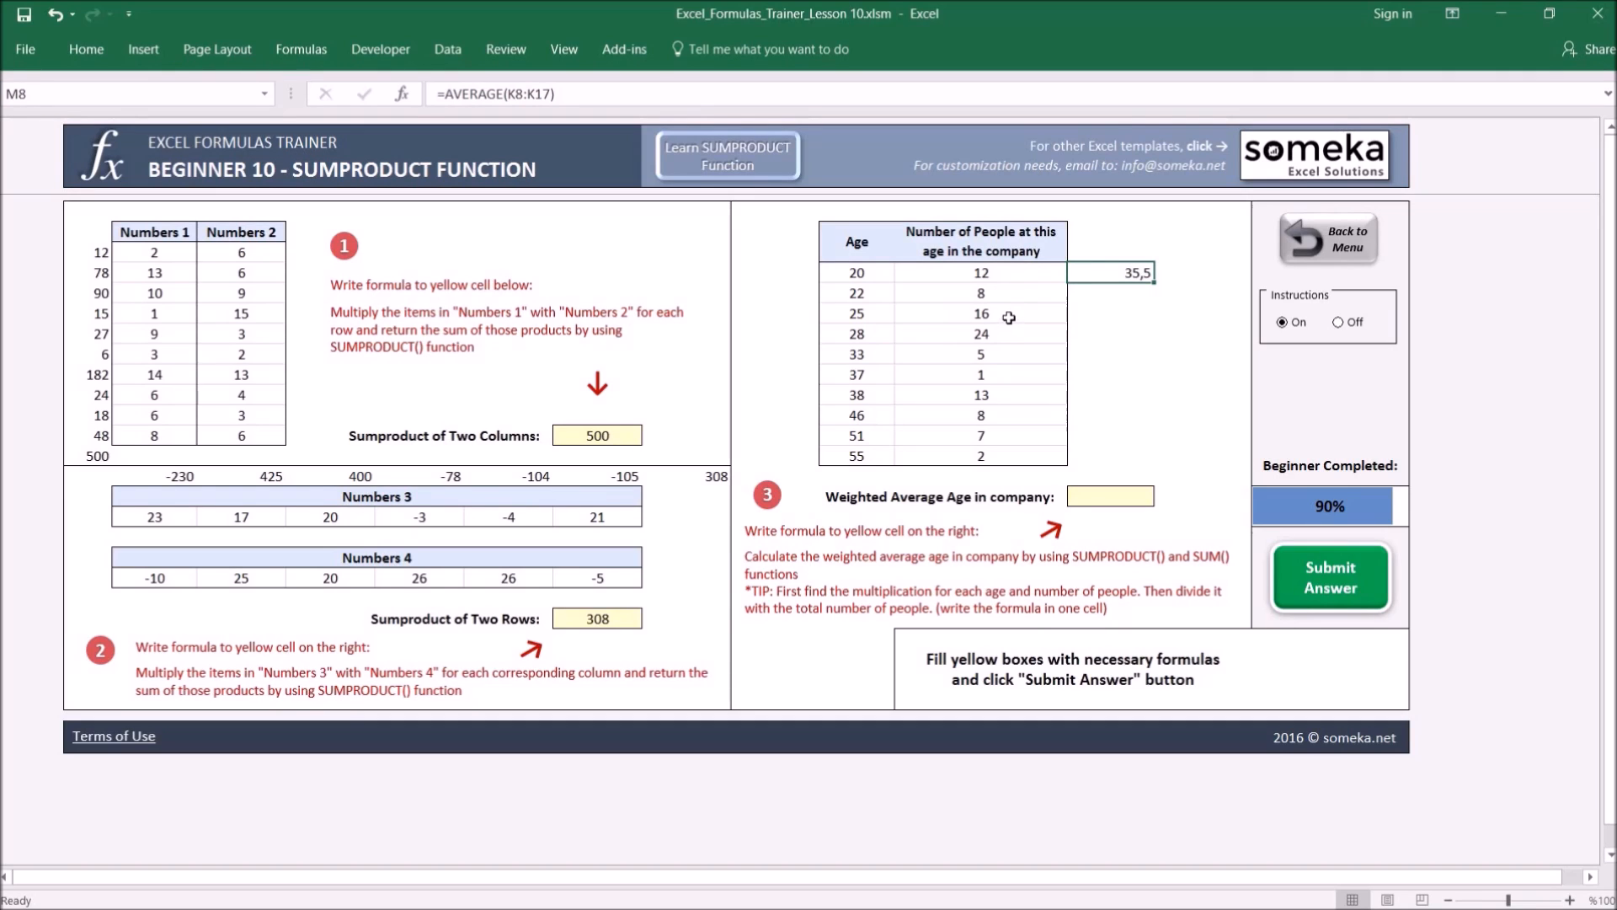
# Set the number of people to 1 for ages 22 through 55 and to 20 for age 20
pyautogui.click(945, 313)
pyautogui.click(880, 316)
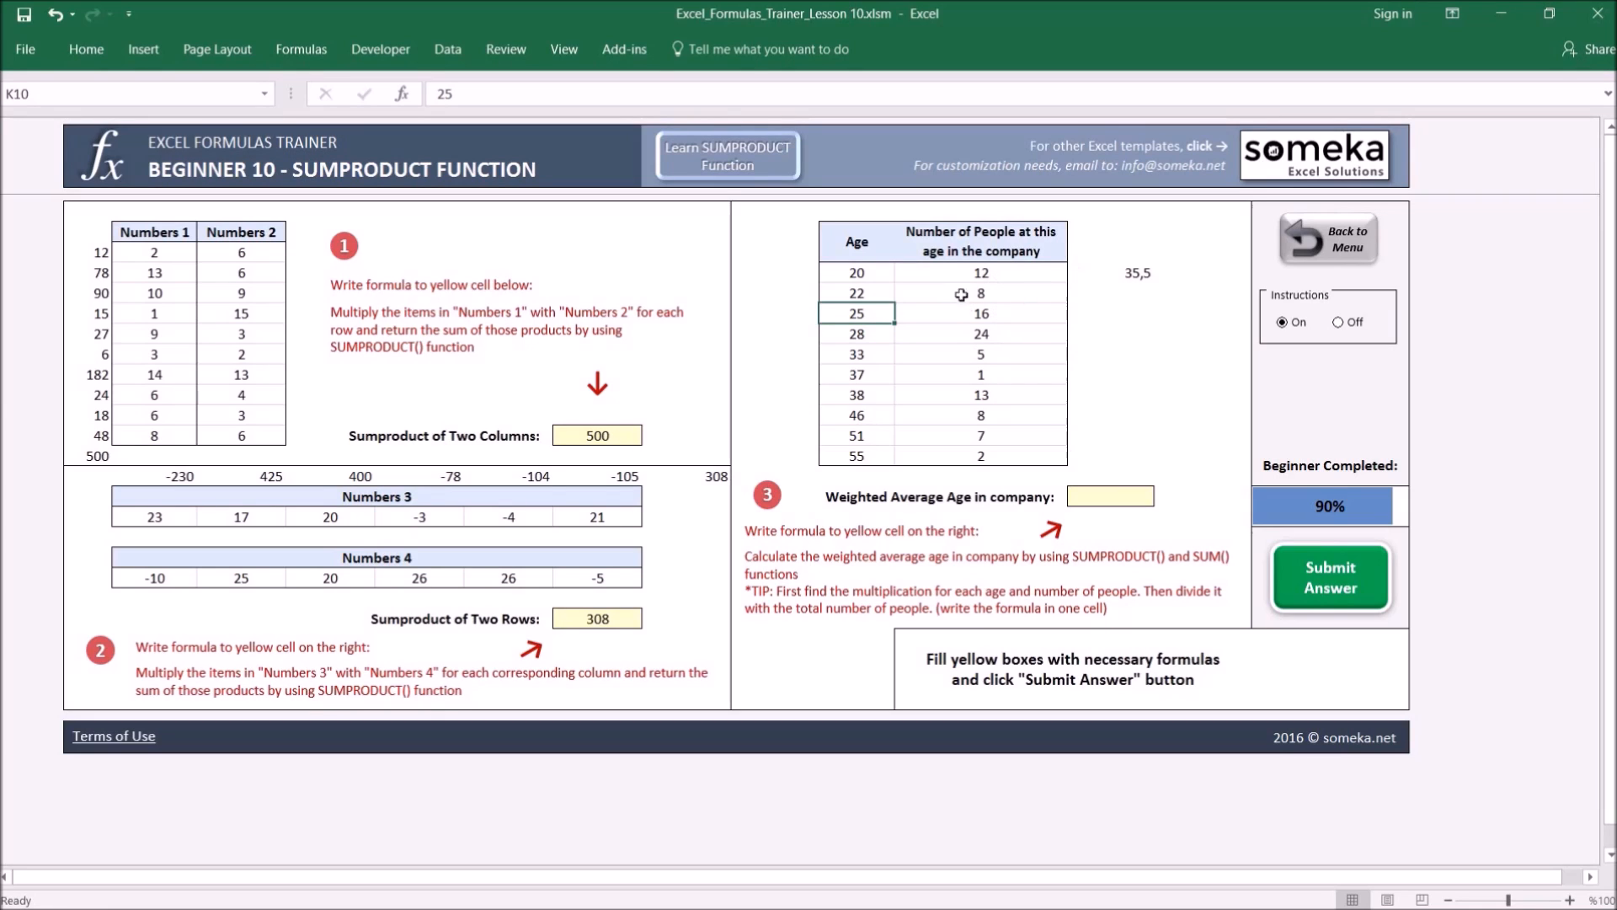
pyautogui.click(986, 357)
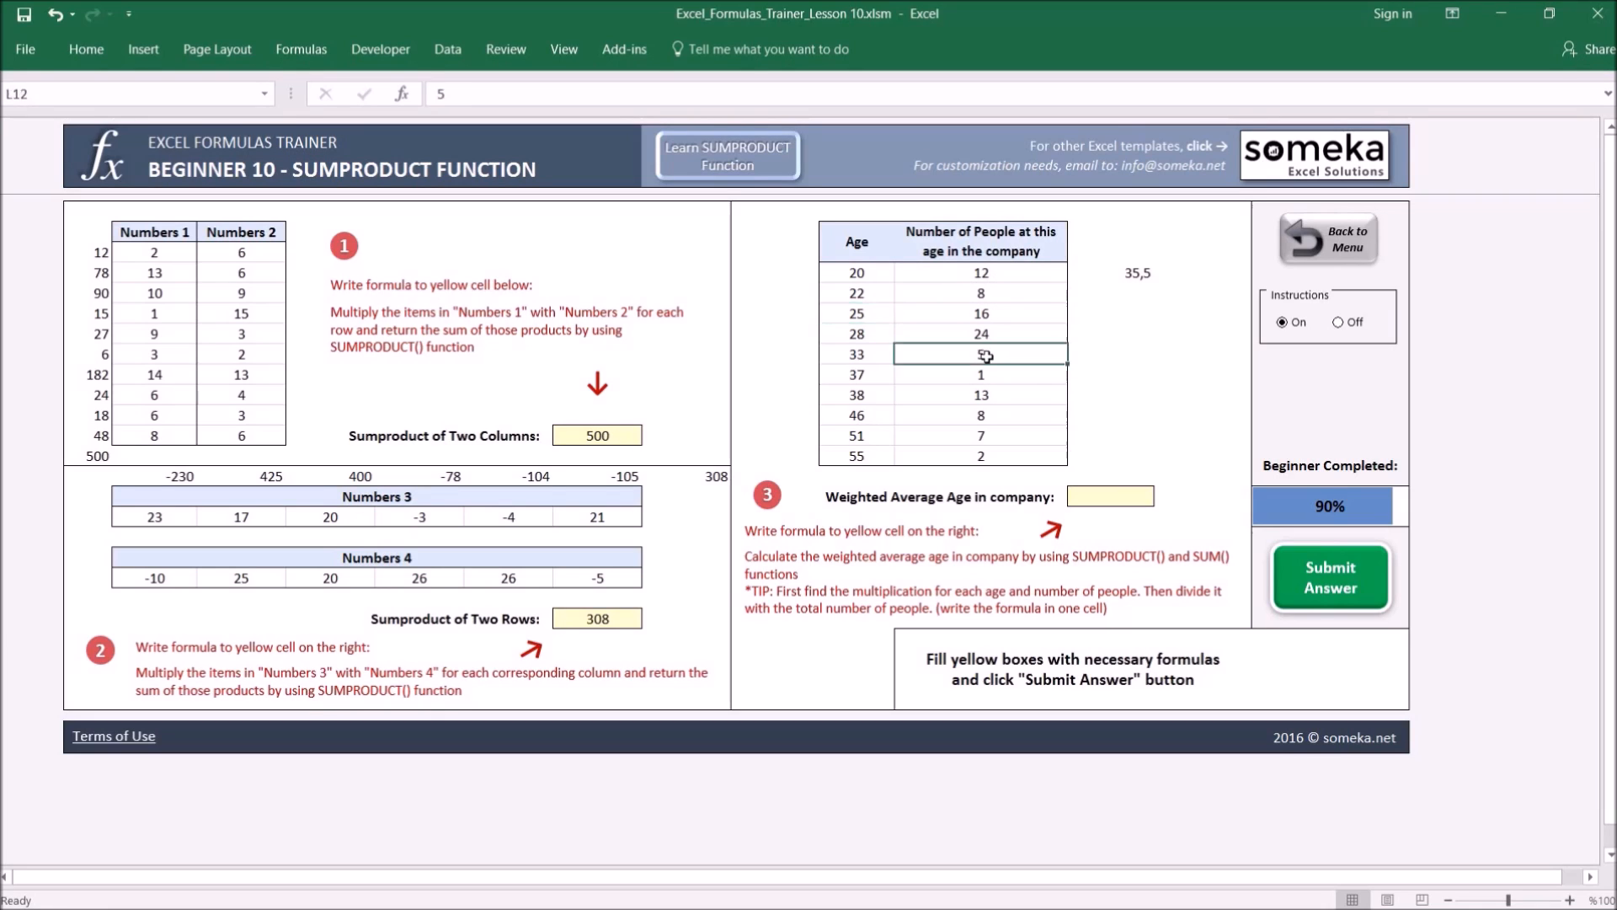
pyautogui.write('1 1 1 1 1 1')
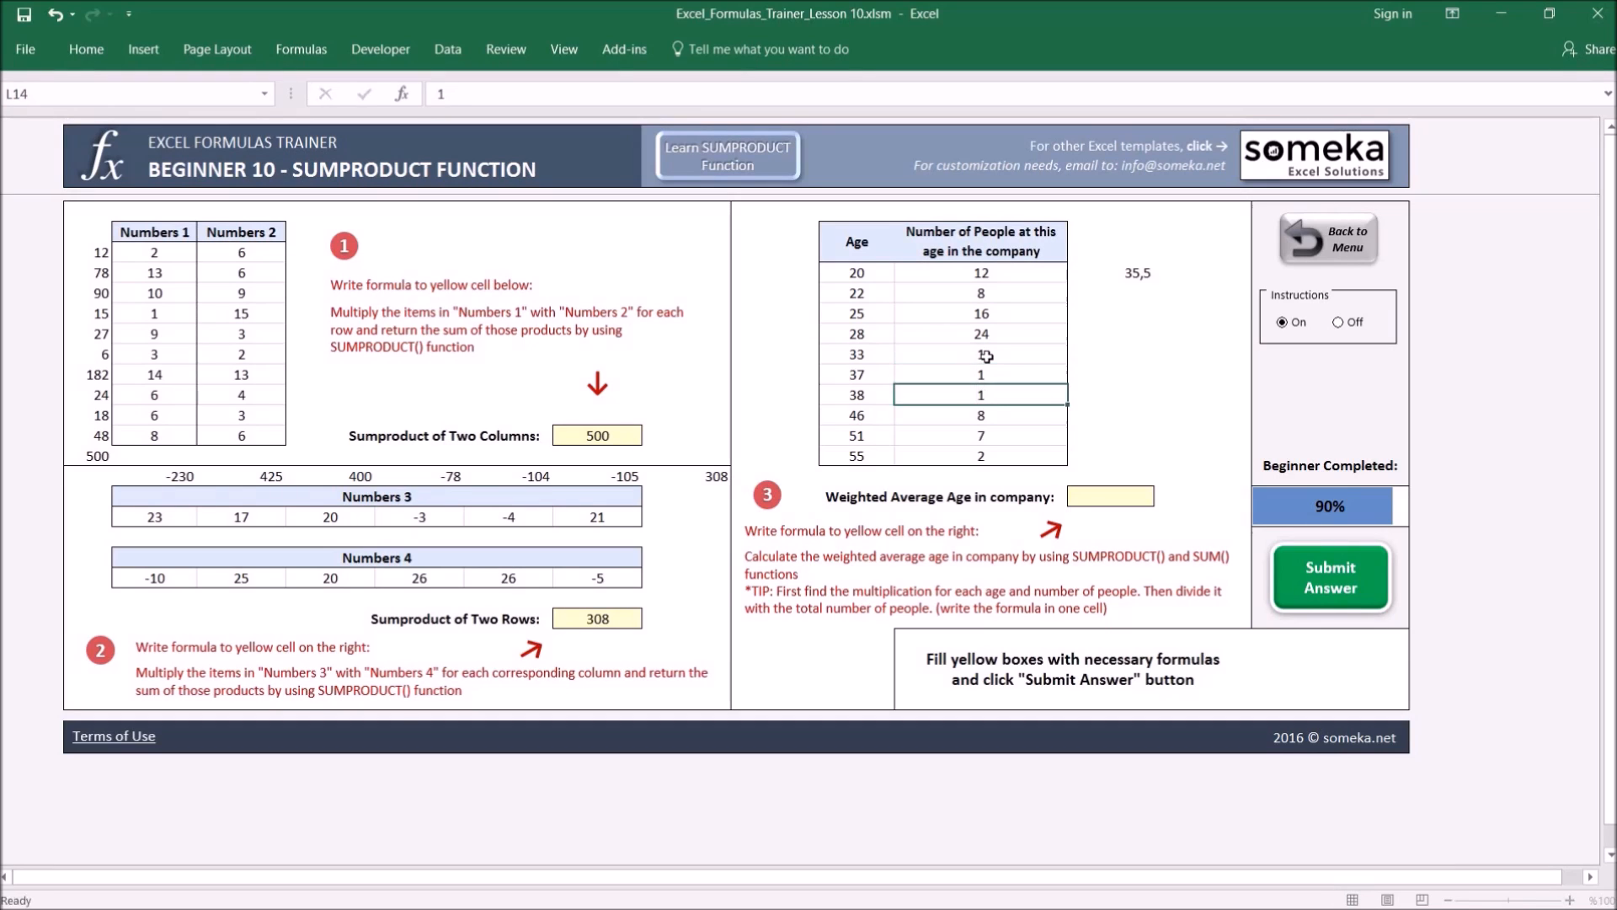
pyautogui.press('Up')
pyautogui.press('Up')
pyautogui.press('Up')
pyautogui.press('Up')
pyautogui.press('Up')
pyautogui.press('Up')
pyautogui.write('1')
pyautogui.press('Up')
pyautogui.write('1')
pyautogui.press('Up')
pyautogui.press('Up')
pyautogui.write('1')
pyautogui.press('Return')
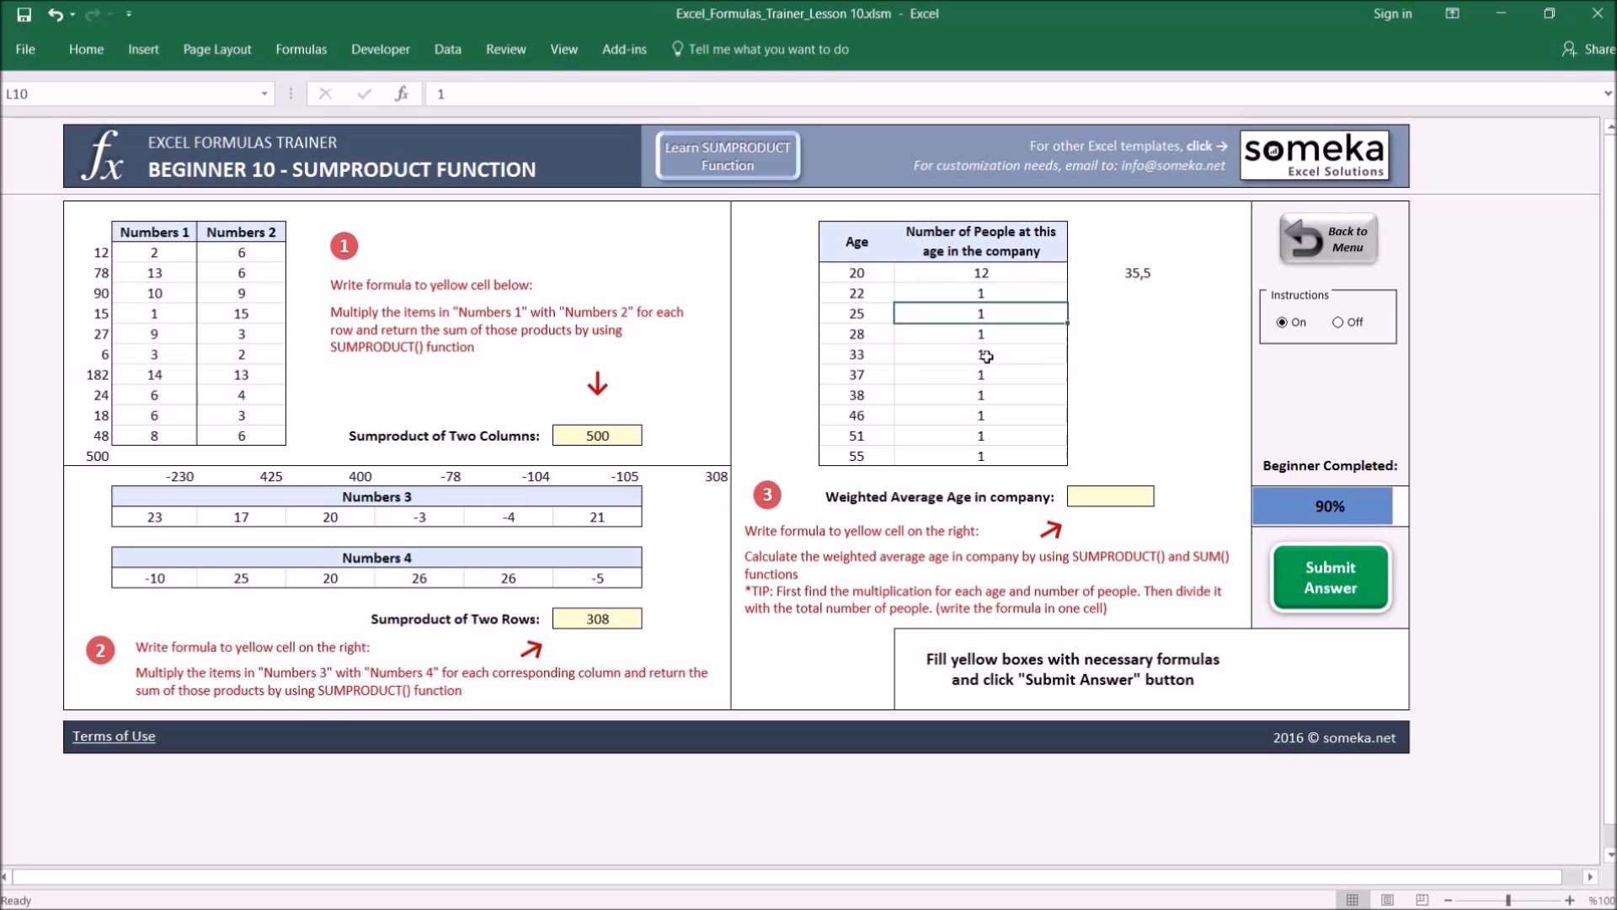
pyautogui.press('Up')
pyautogui.press('Up')
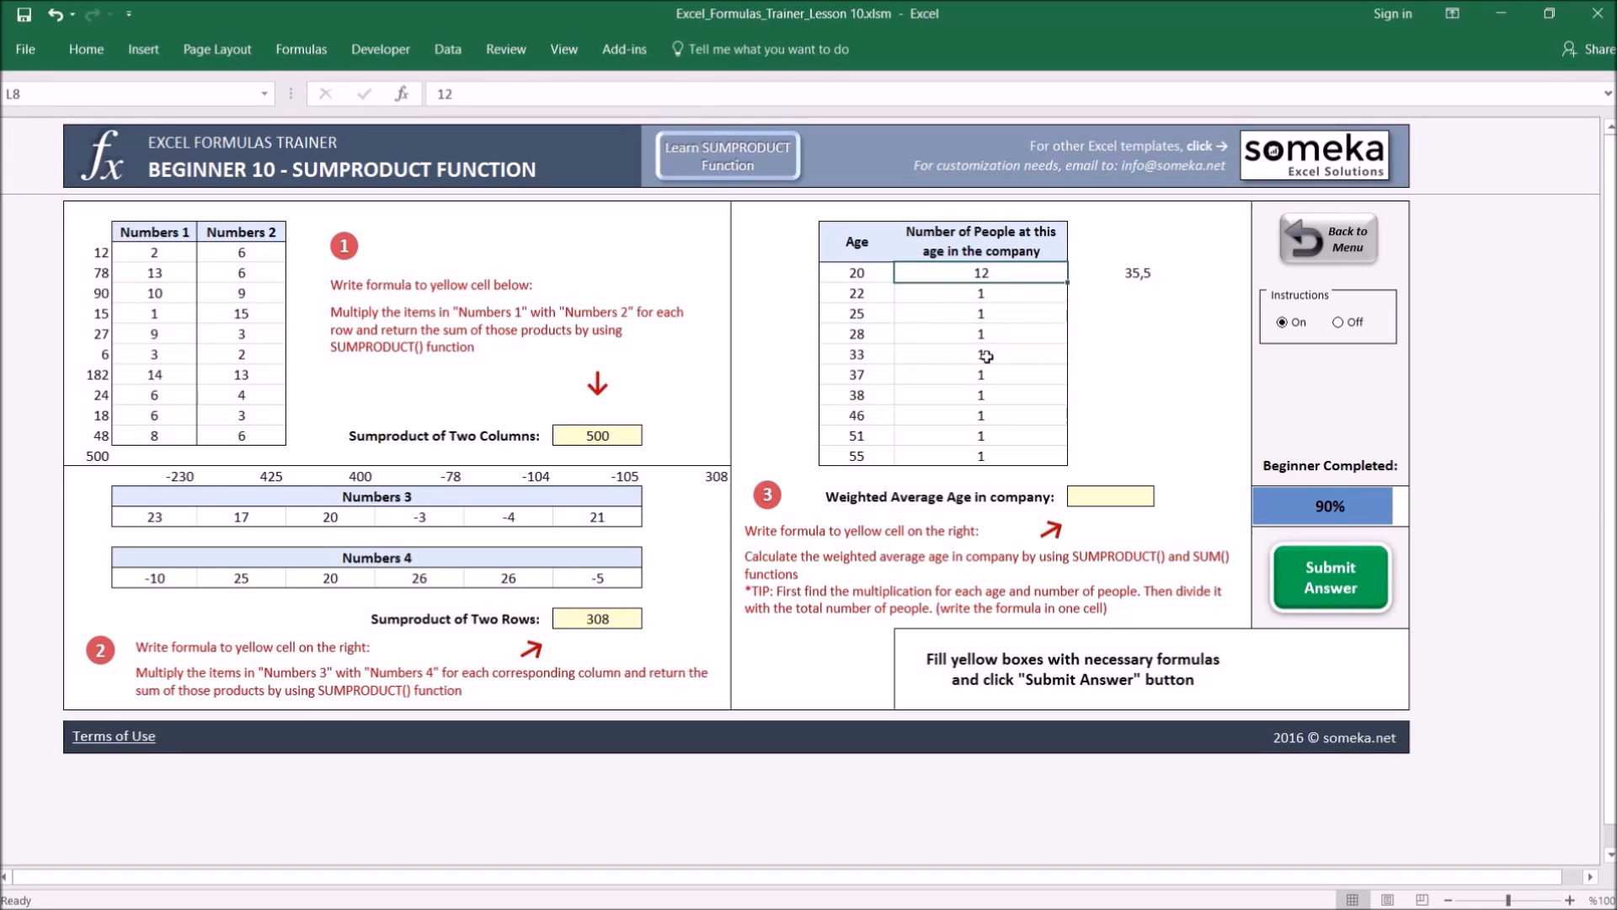
pyautogui.write('20')
pyautogui.press('Left')
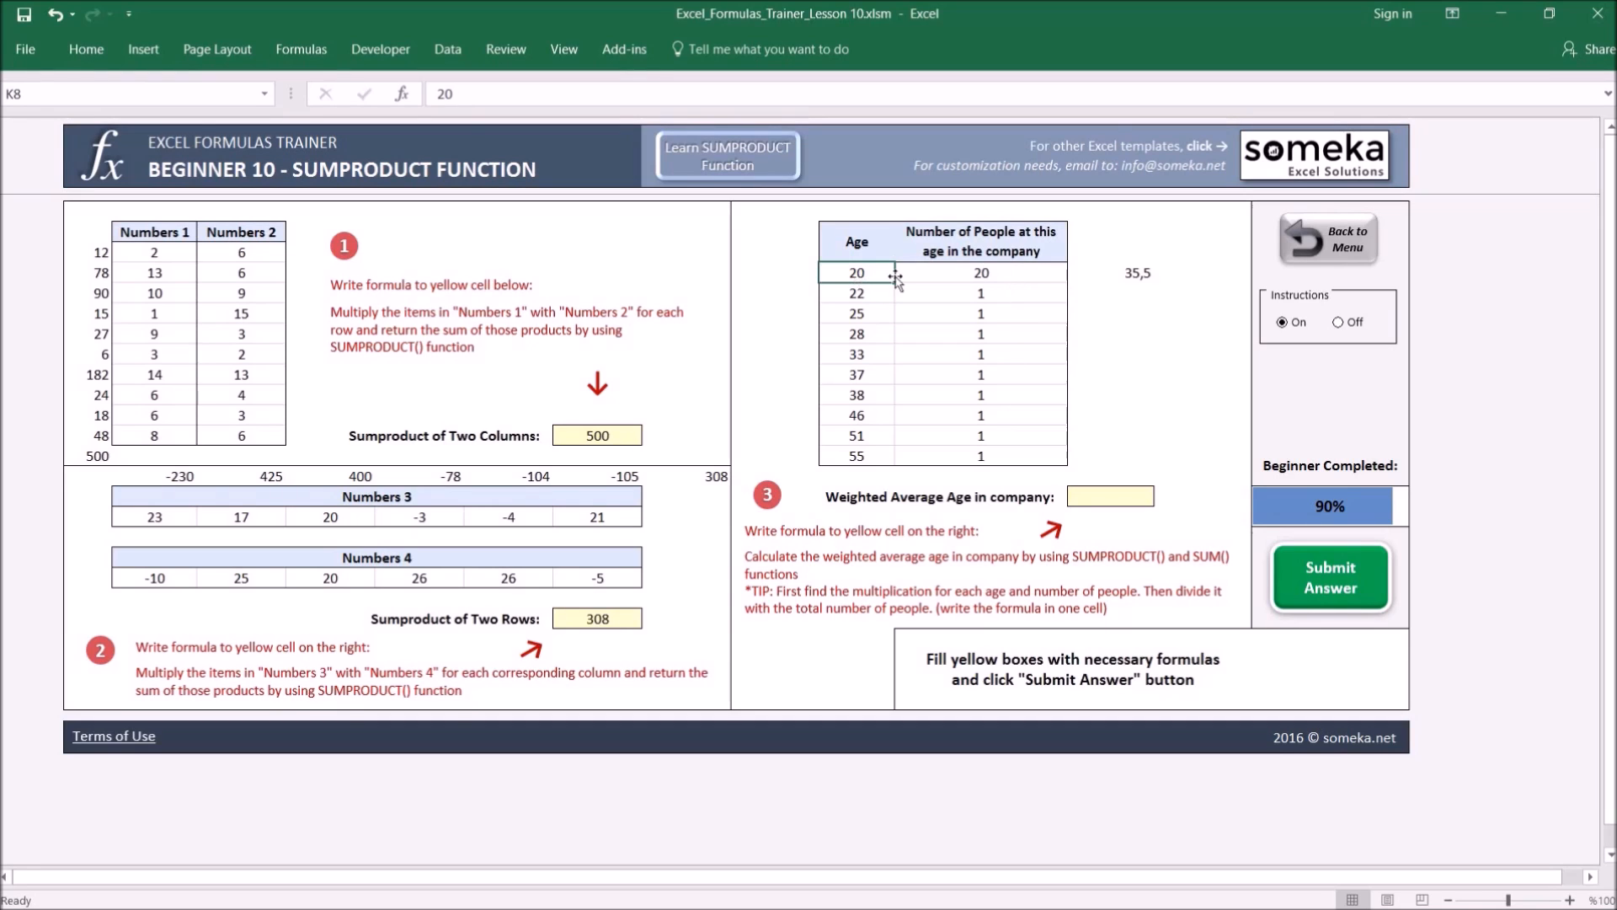
# Undo the trial entries in the number-of-people column while keeping the AVERAGE formula in M8
pyautogui.hotkey('ctrl', 'z')
pyautogui.hotkey('ctrl', 'z')
pyautogui.hotkey('ctrl', 'z')
pyautogui.hotkey('ctrl', 'z')
pyautogui.hotkey('ctrl', 'z')
pyautogui.hotkey('ctrl', 'z')
pyautogui.hotkey('ctrl', 'z')
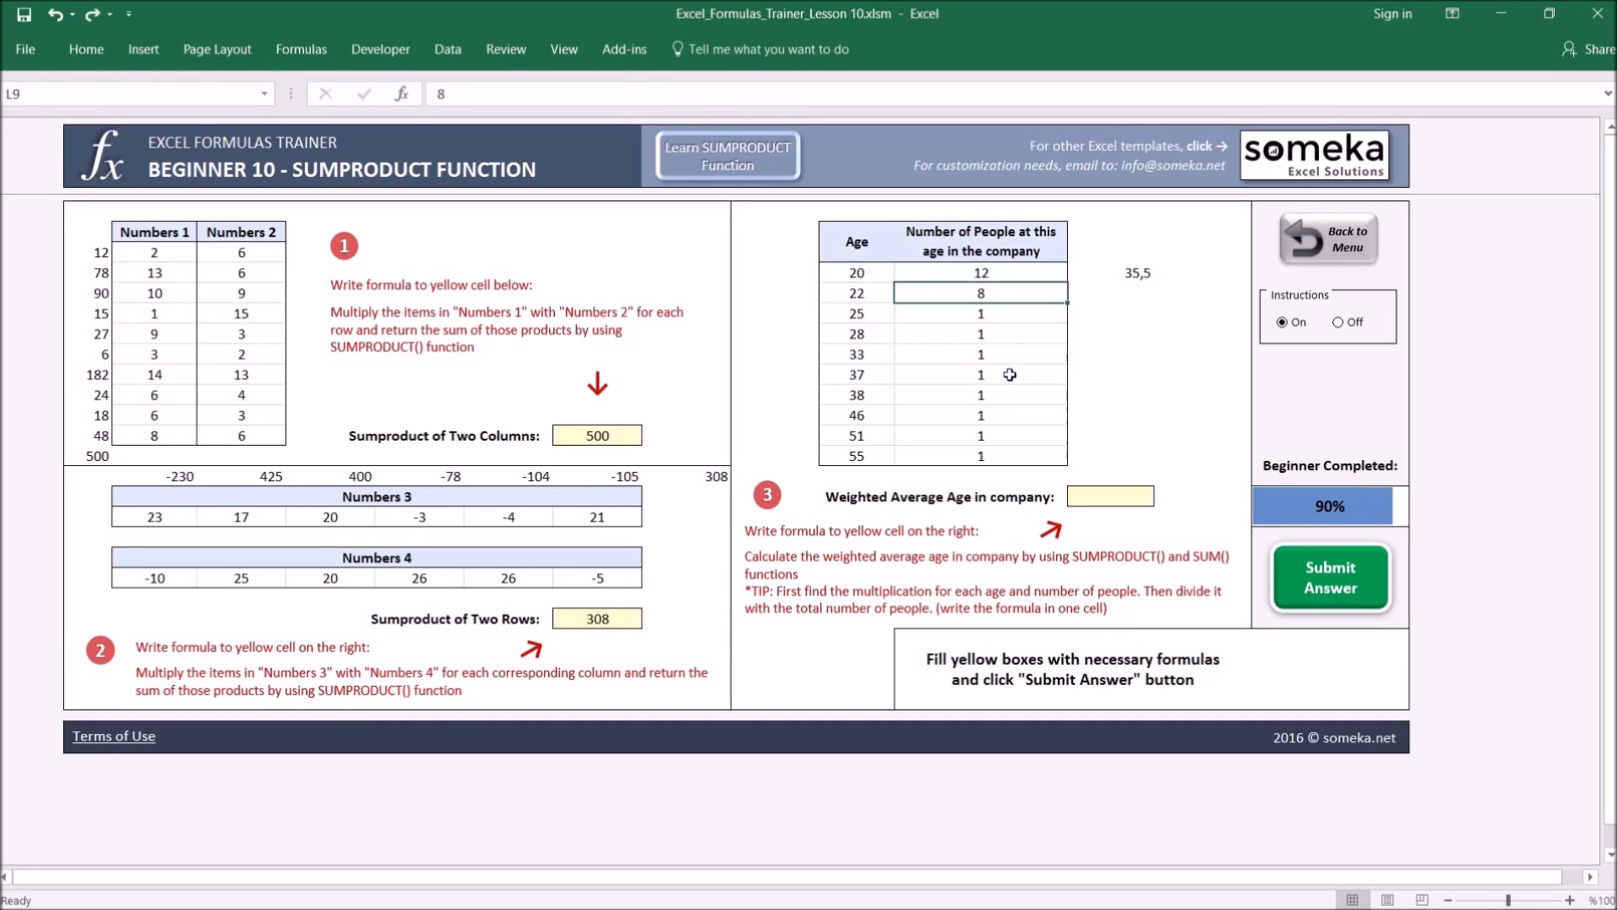
pyautogui.hotkey('ctrl', 'z')
pyautogui.hotkey('ctrl', 'z')
pyautogui.hotkey('ctrl', 'z')
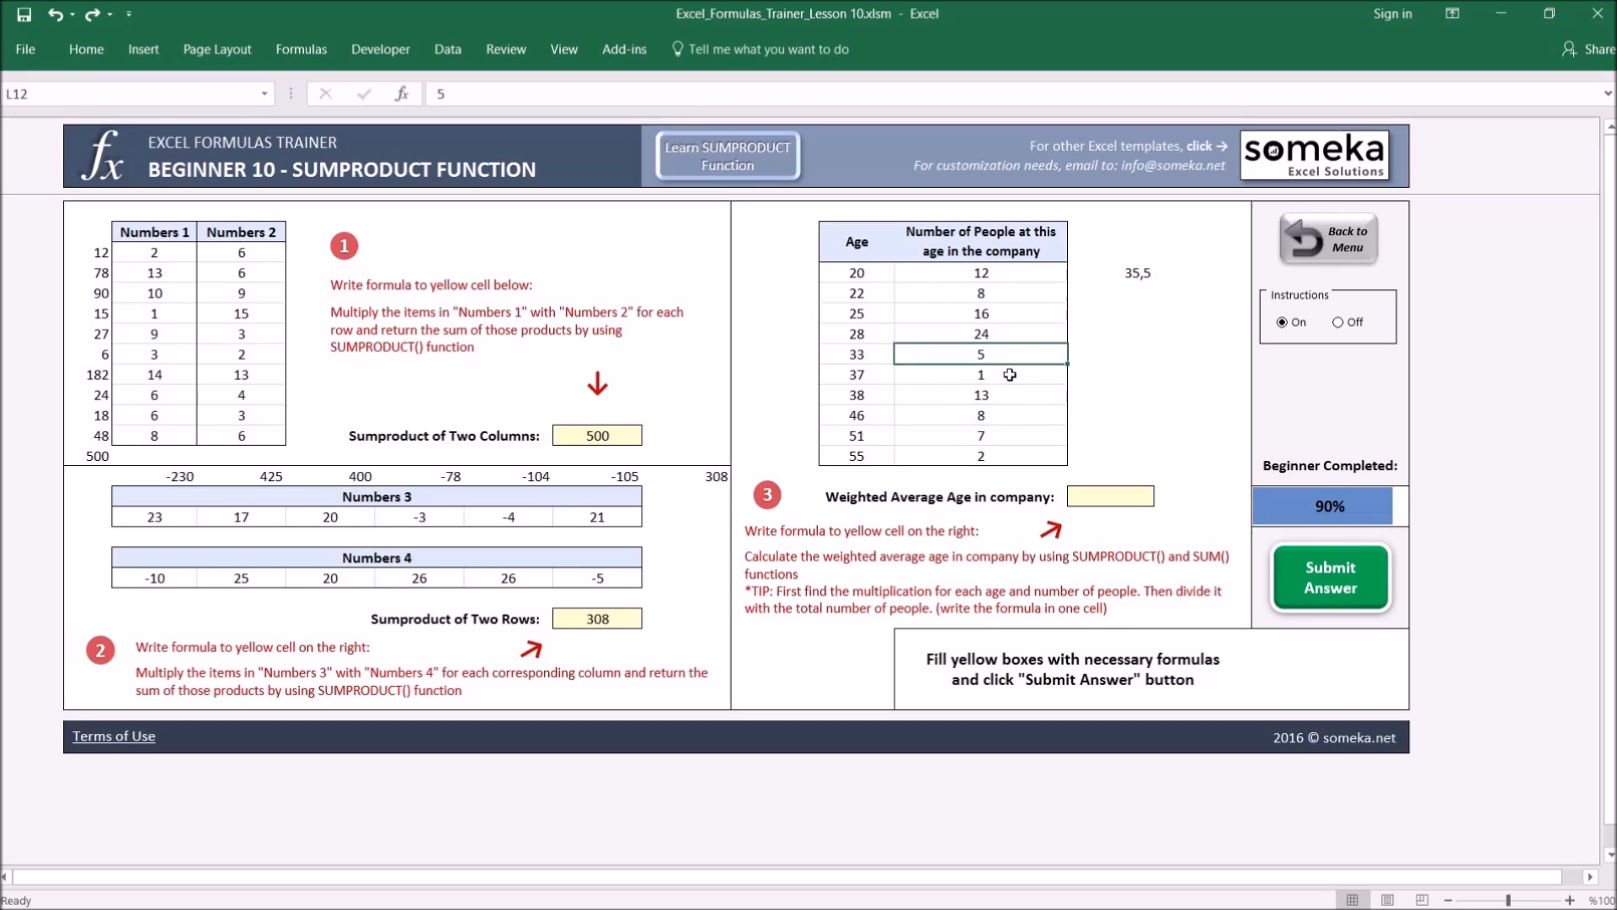
pyautogui.hotkey('ctrl', 'z')
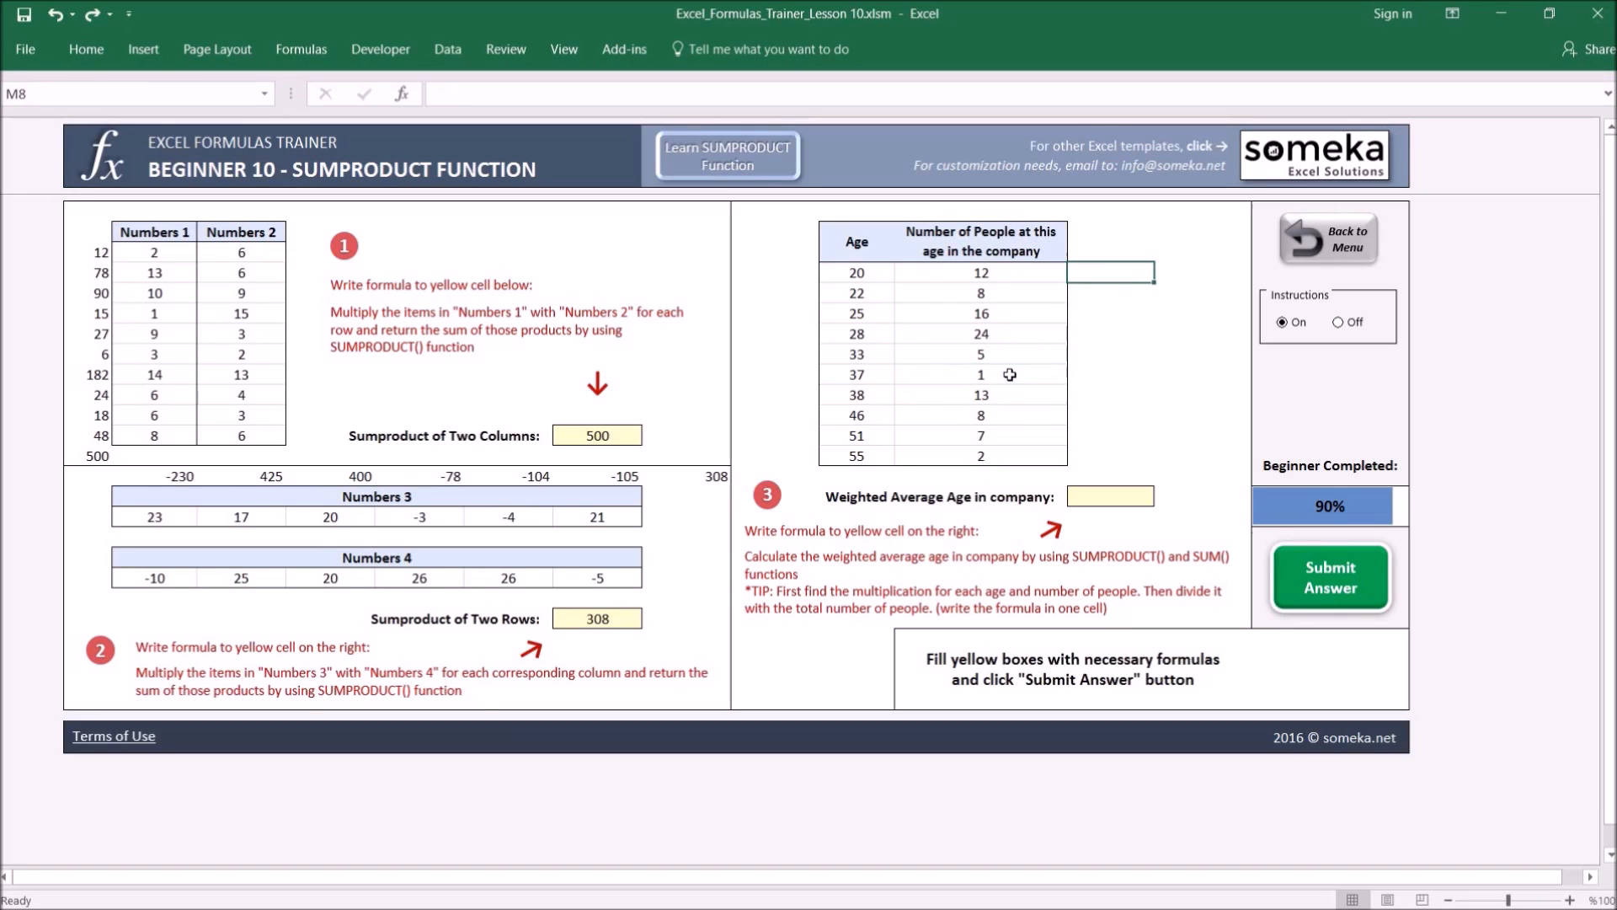
pyautogui.hotkey('ctrl', 'y')
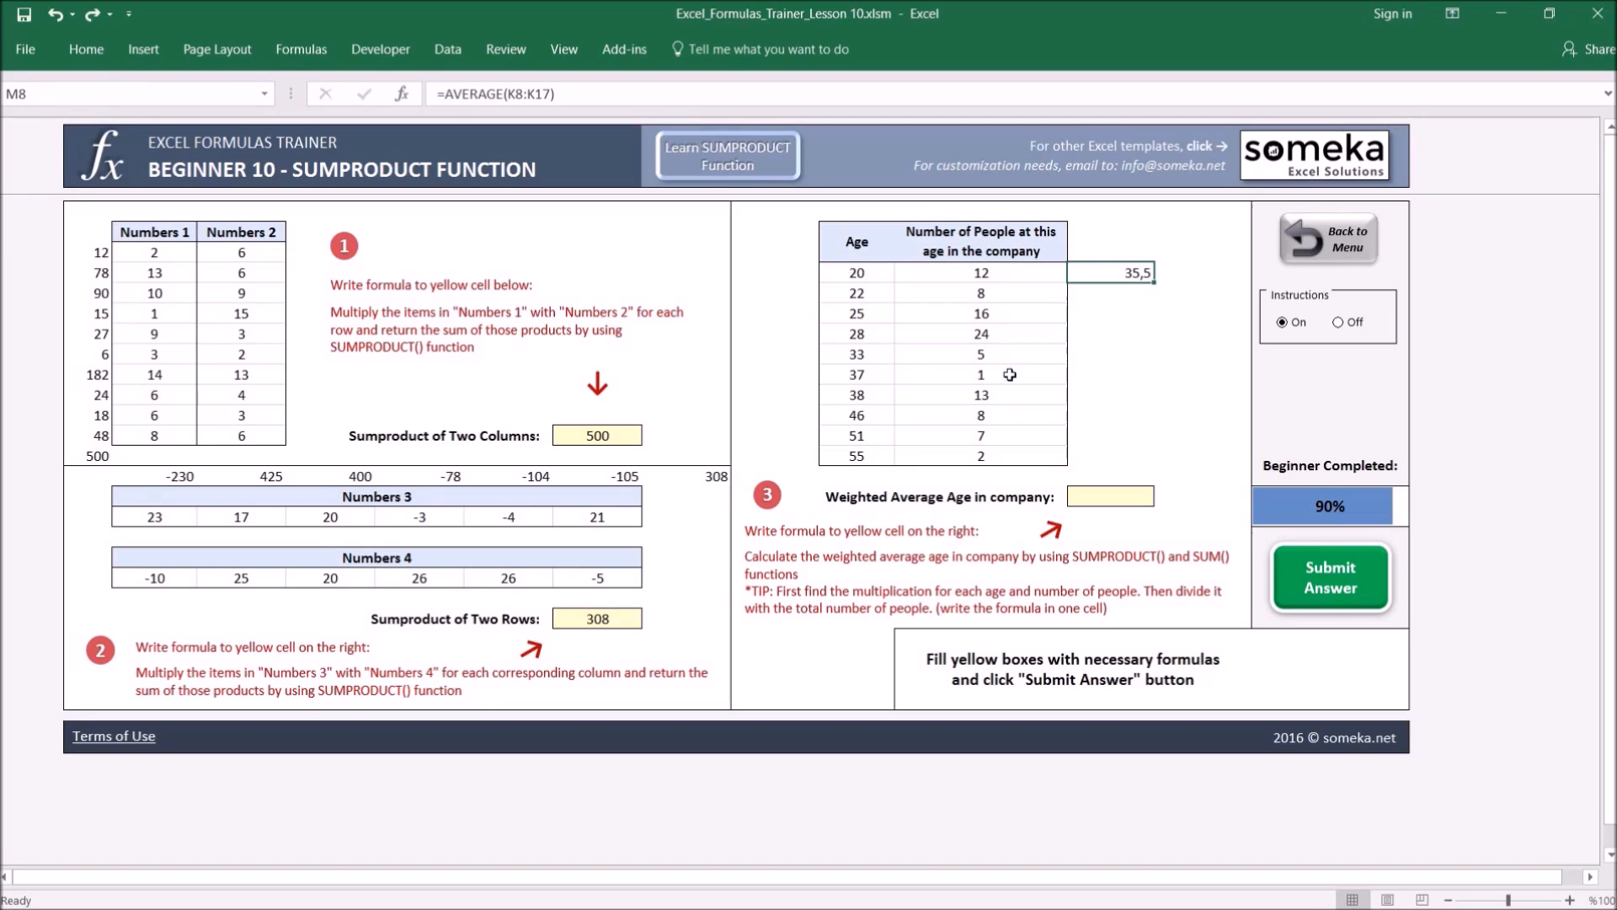
# Enter =SUMPRODUCT(K8:K17;L8:L17) in the Weighted Average Age cell to multiply ages by number of people
pyautogui.click(1103, 499)
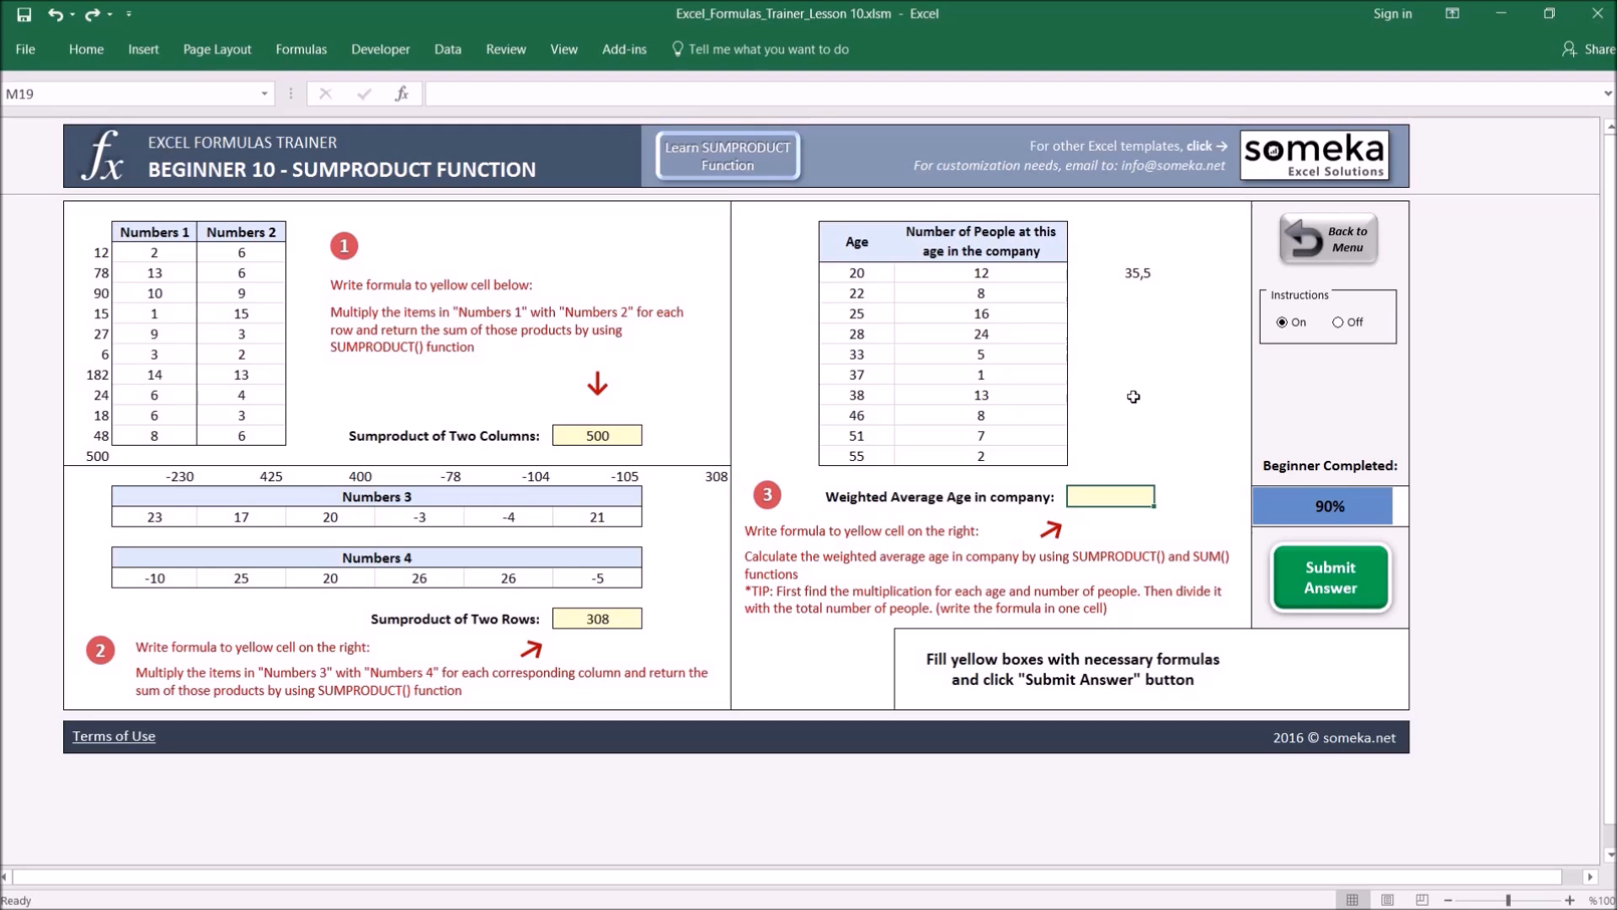
pyautogui.write('=sump')
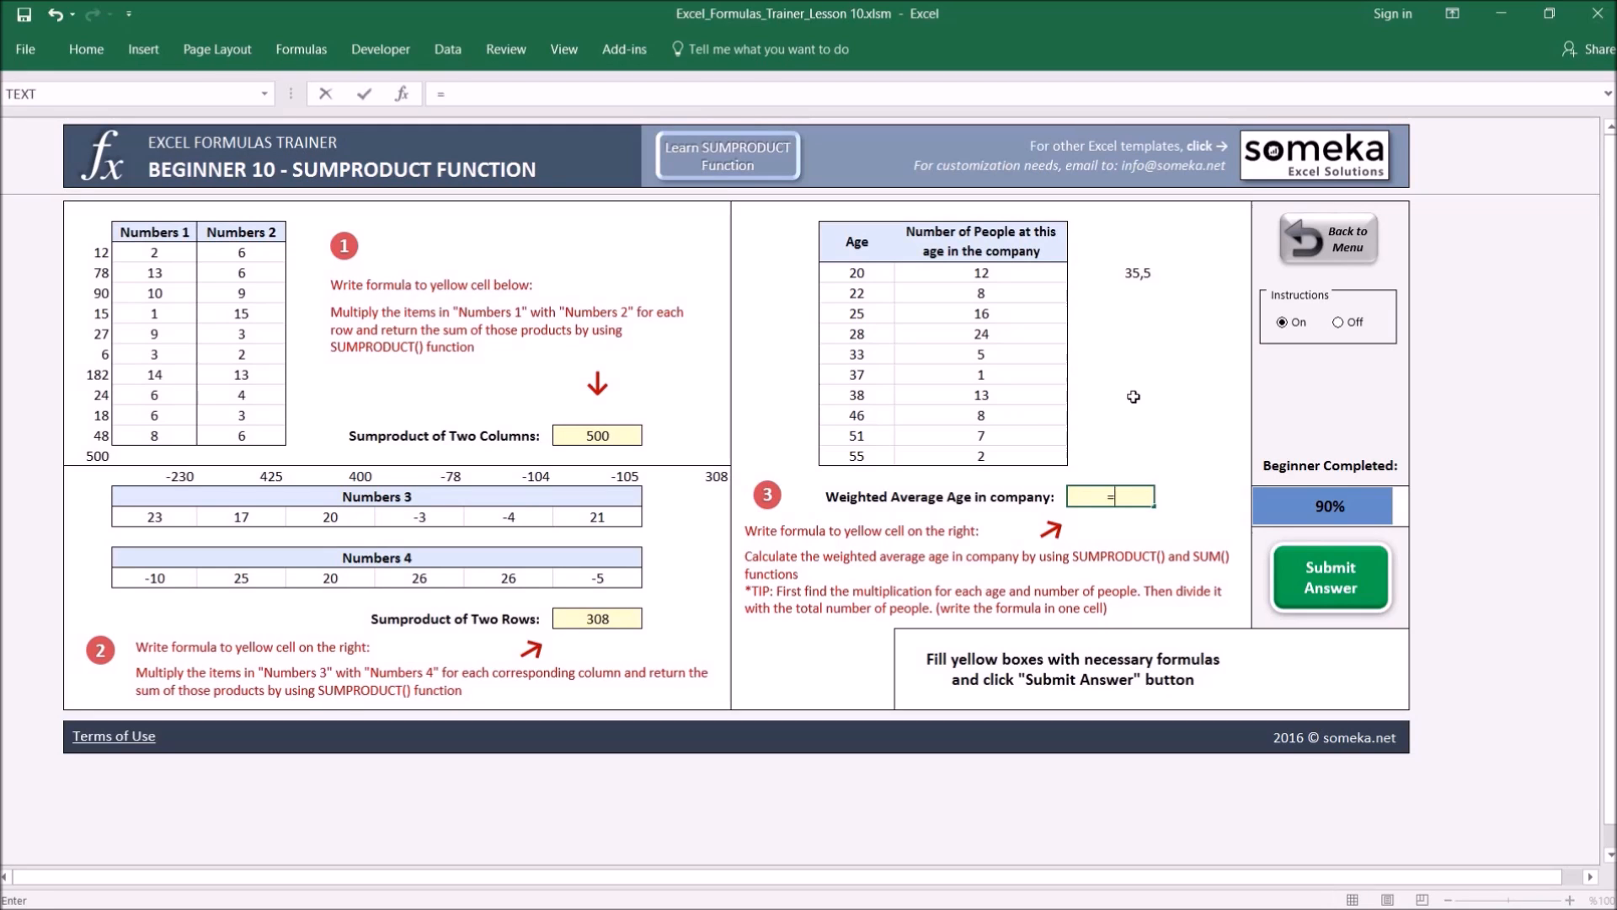
pyautogui.press('Tab')
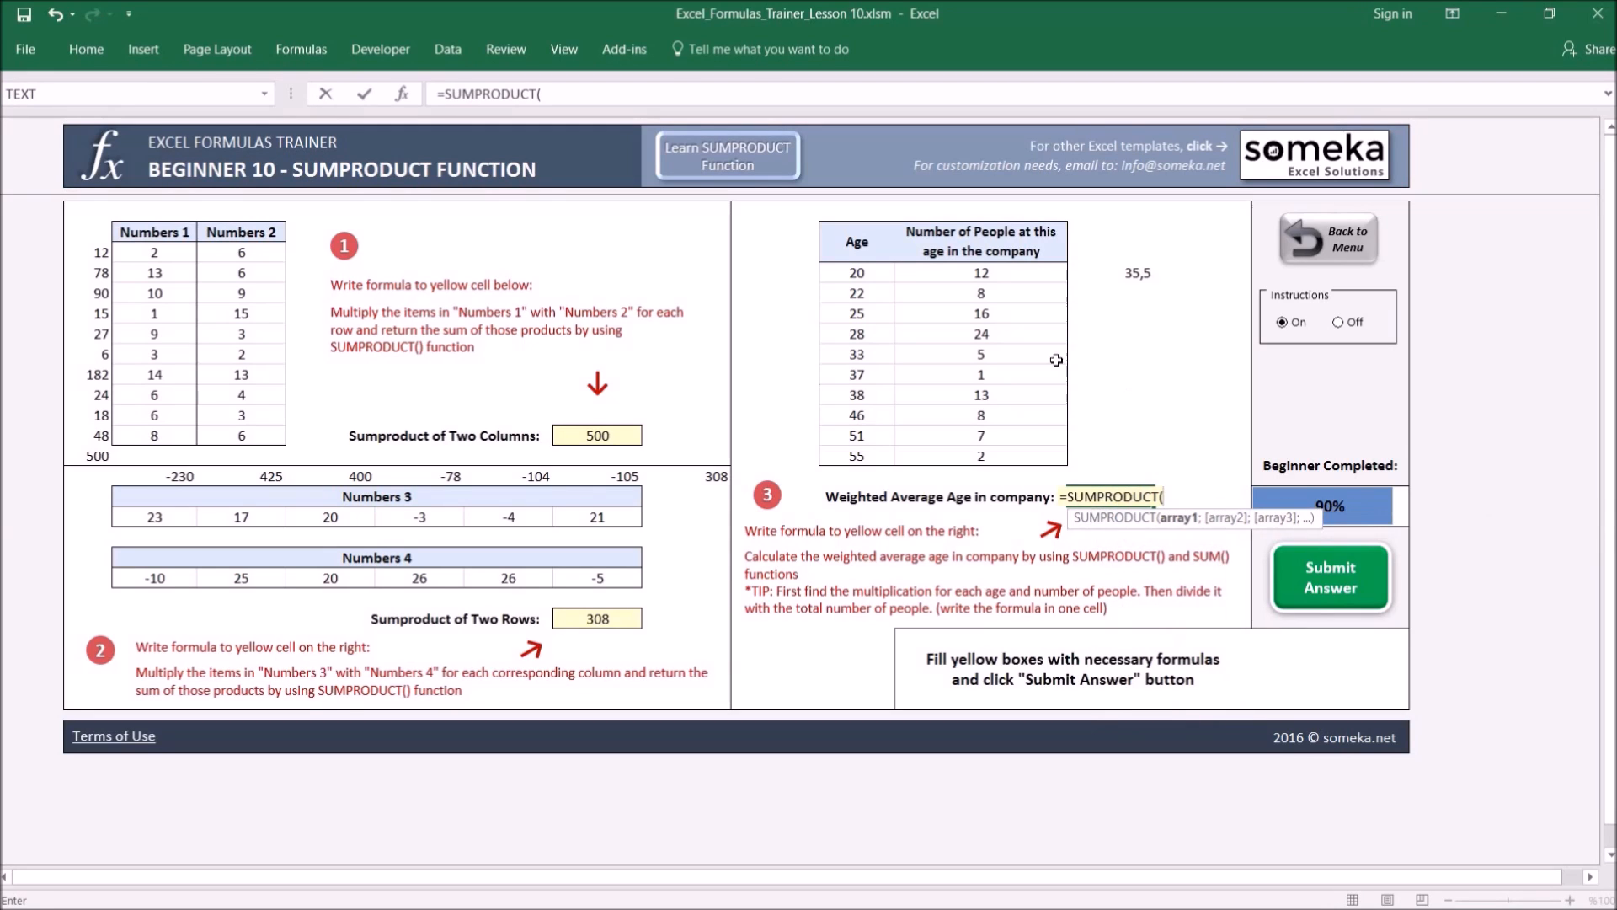
pyautogui.moveTo(857, 272); pyautogui.dragTo(867, 456)
pyautogui.write(';')
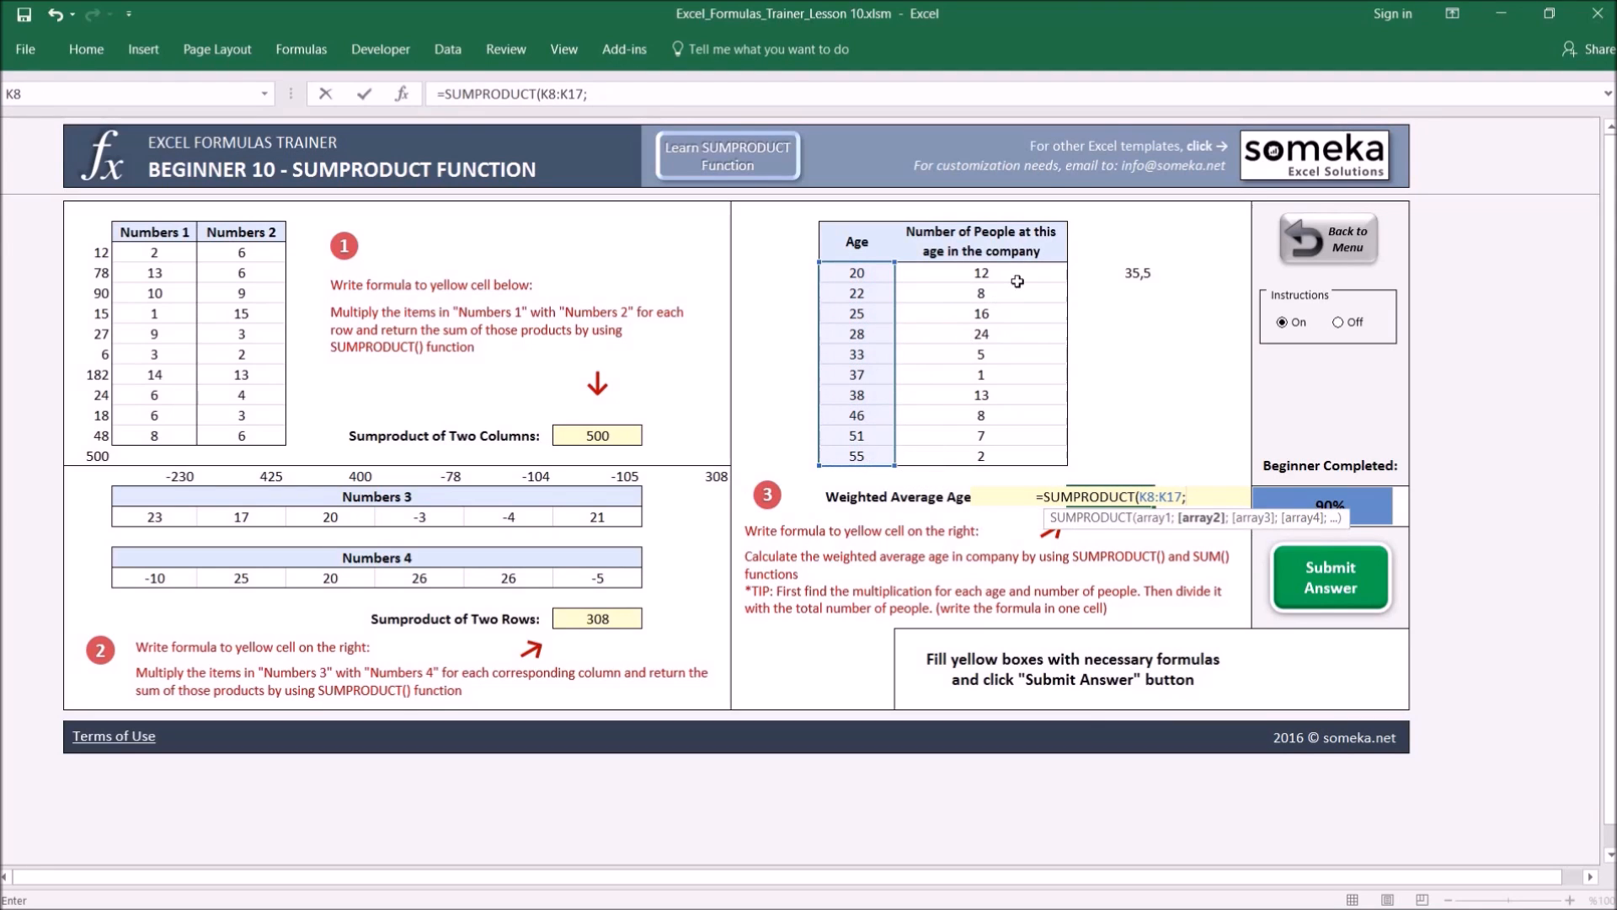
pyautogui.moveTo(982, 274); pyautogui.dragTo(984, 456)
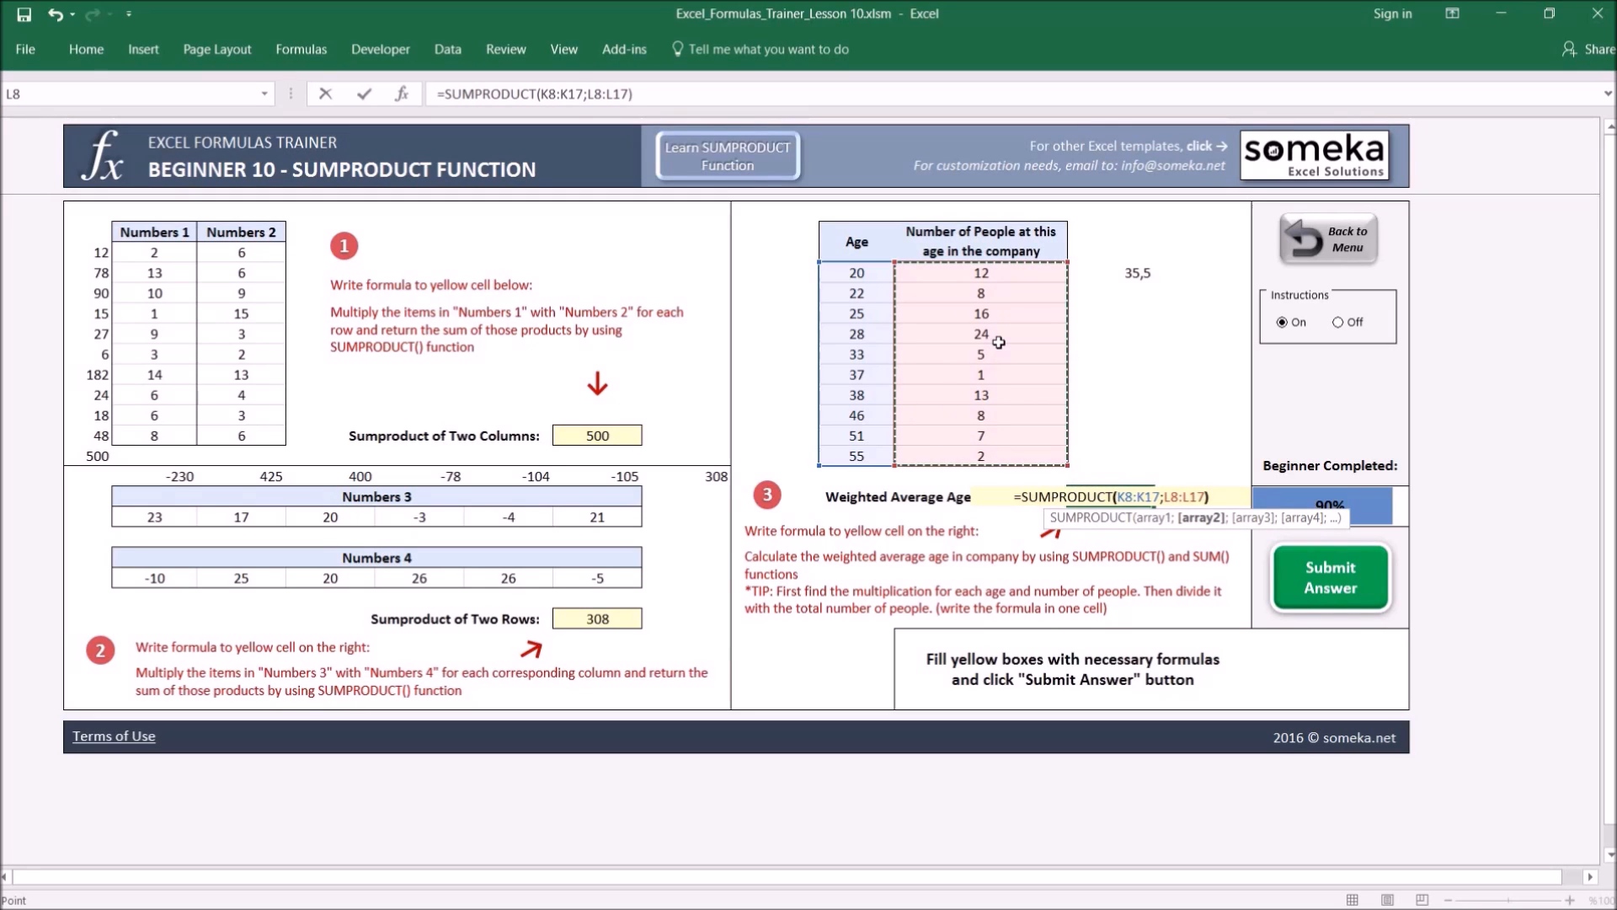
pyautogui.press('Return')
pyautogui.press('Up')
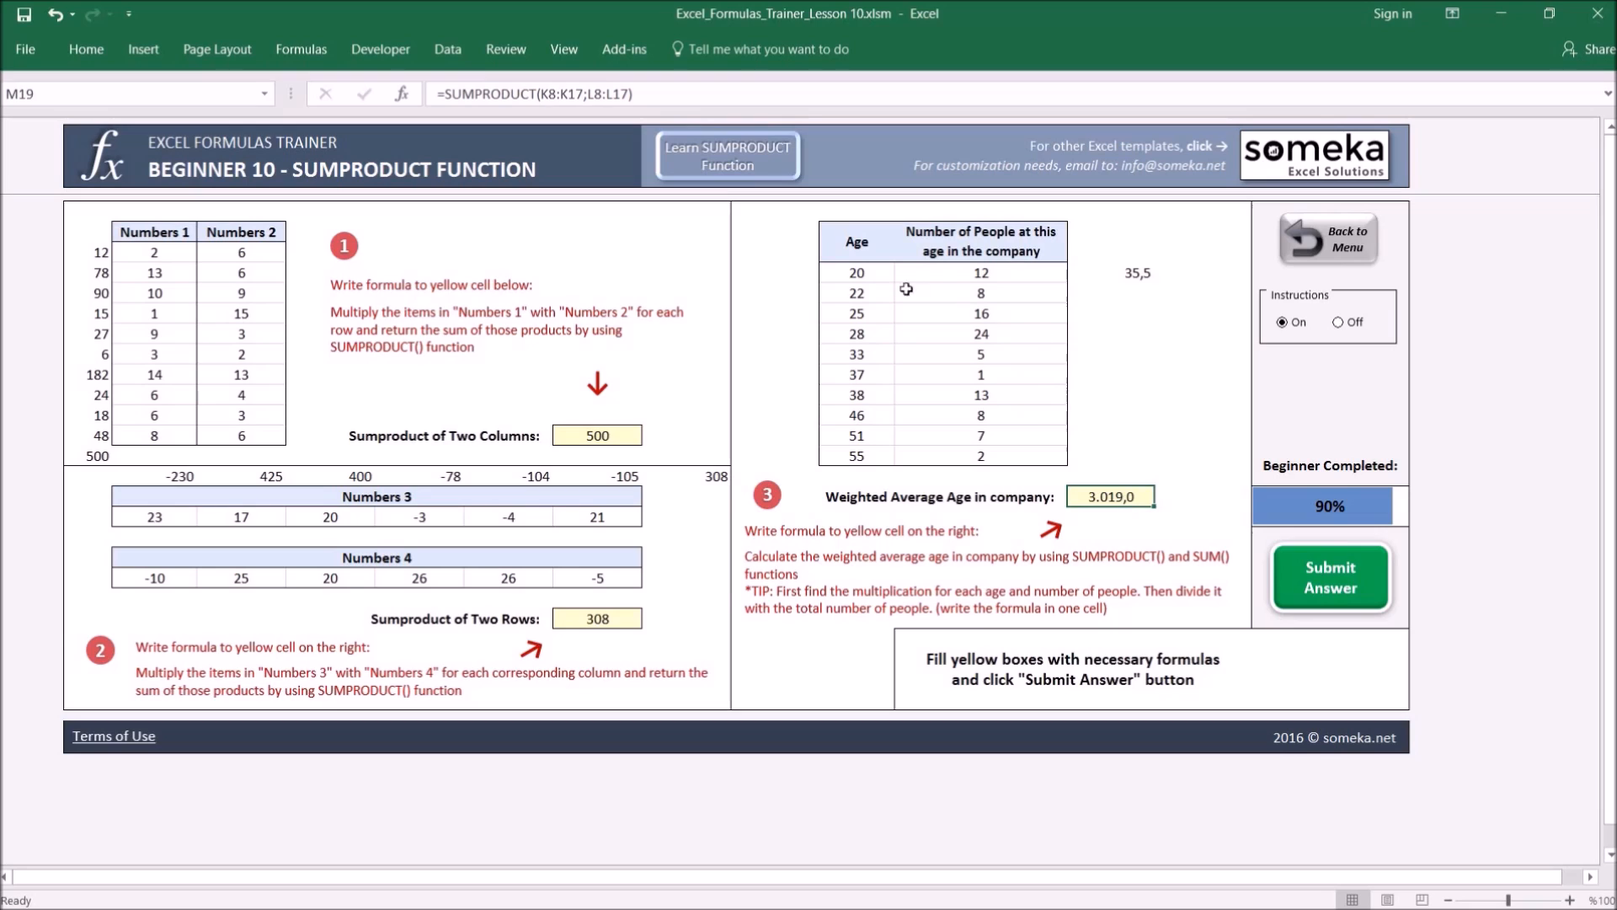
# Extend the Weighted Average Age formula to divide by the total number of people with /SUM(L8:L17)
pyautogui.click(664, 94)
pyautogui.write('/')
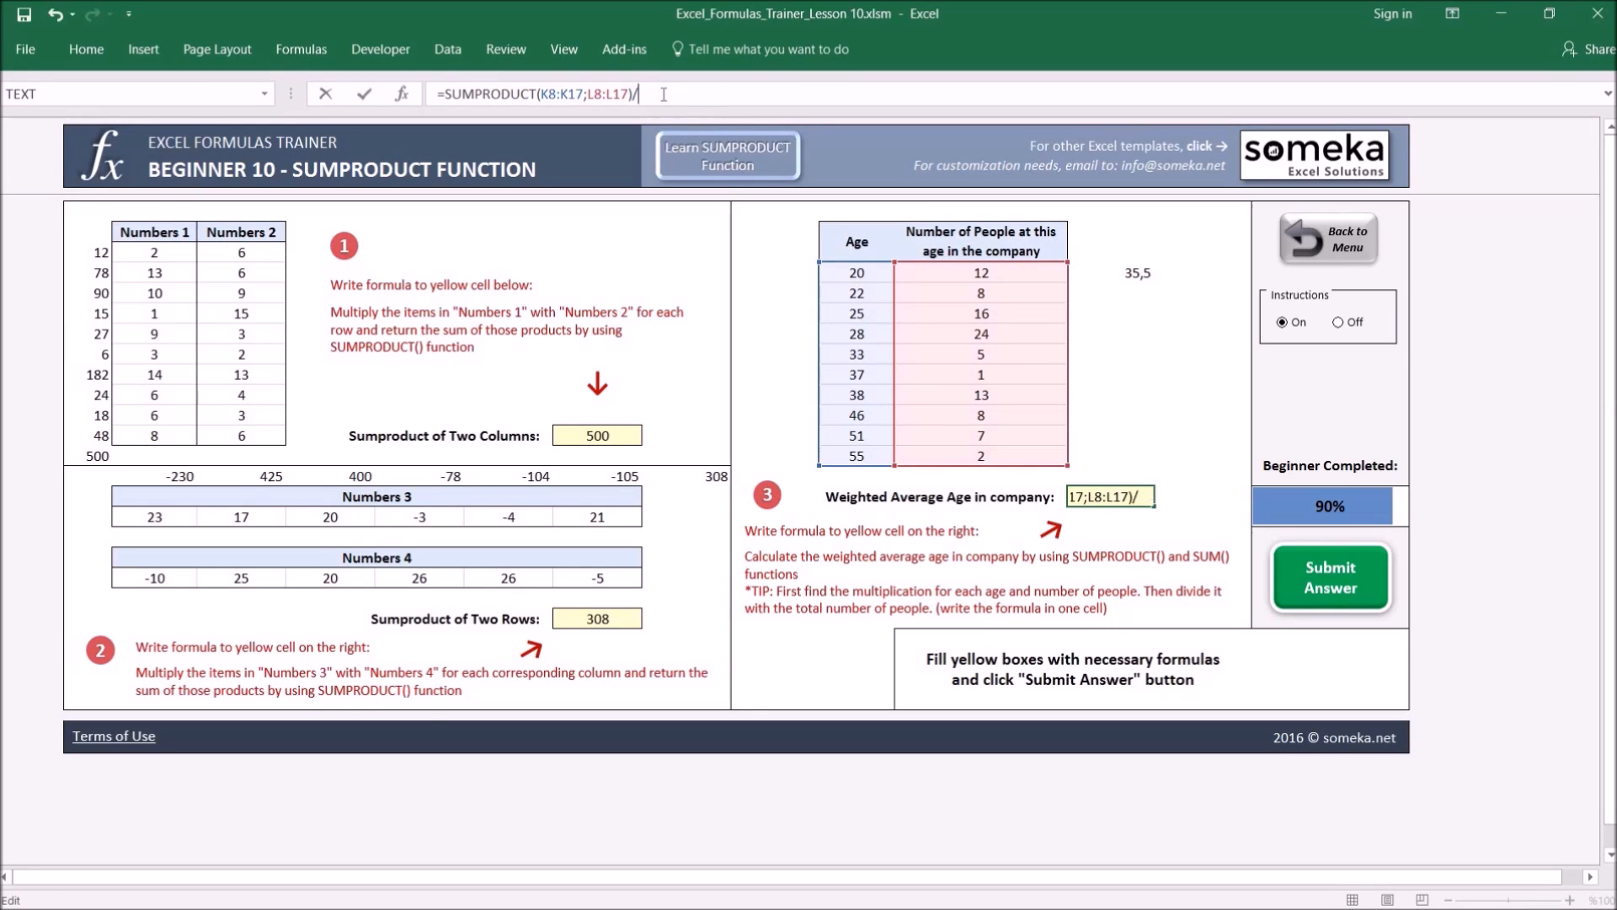
pyautogui.write('SUM(')
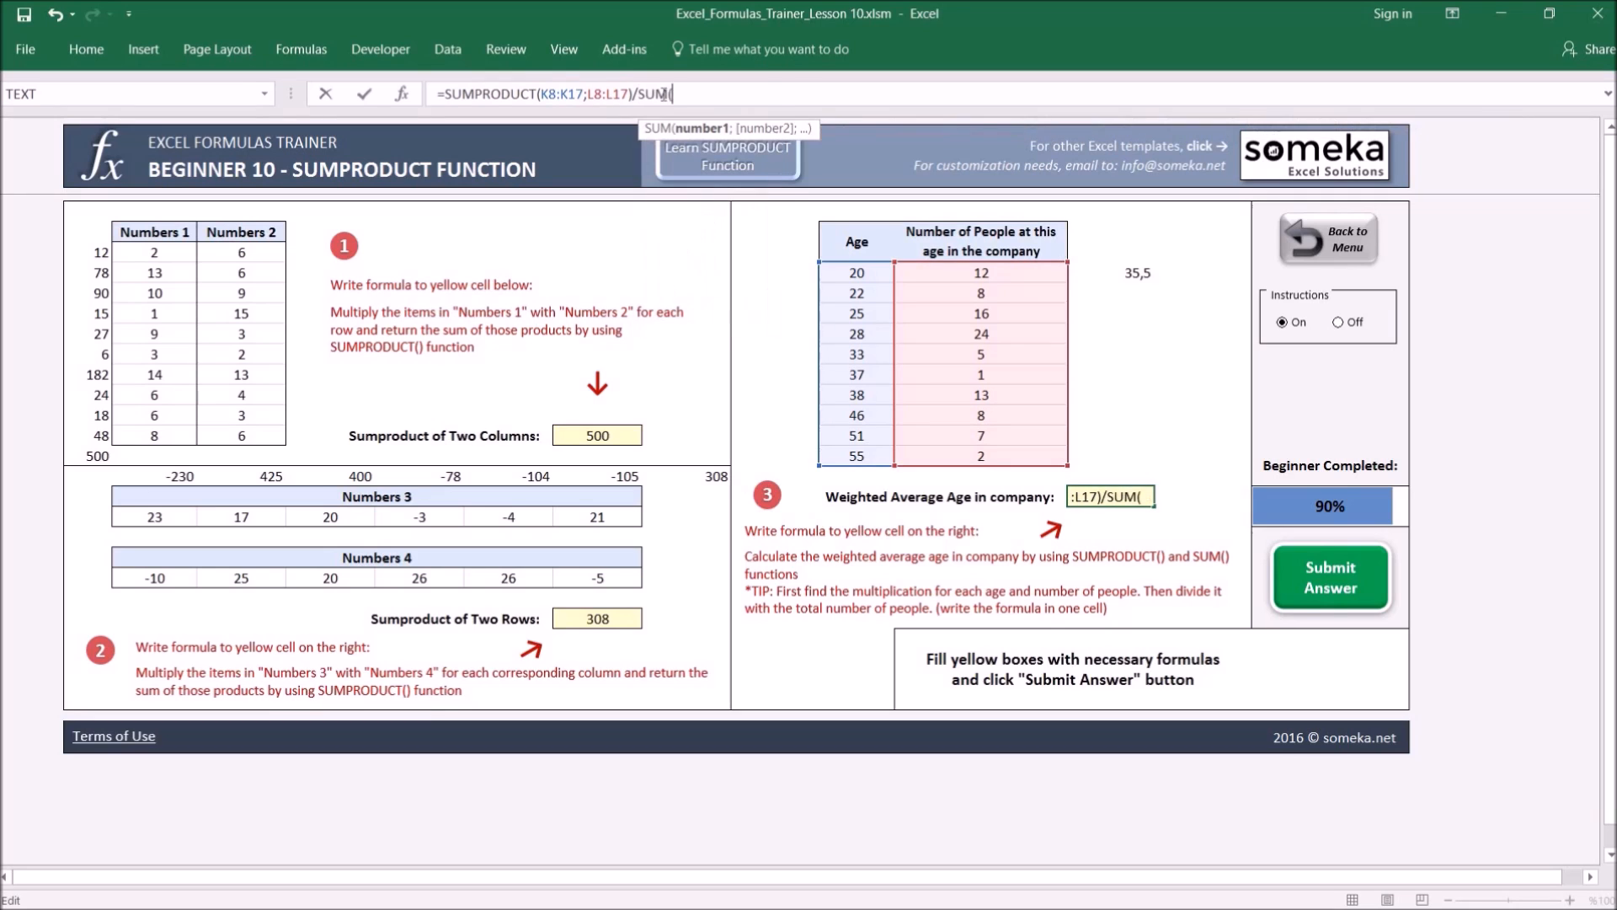
pyautogui.moveTo(1009, 275); pyautogui.dragTo(1012, 456)
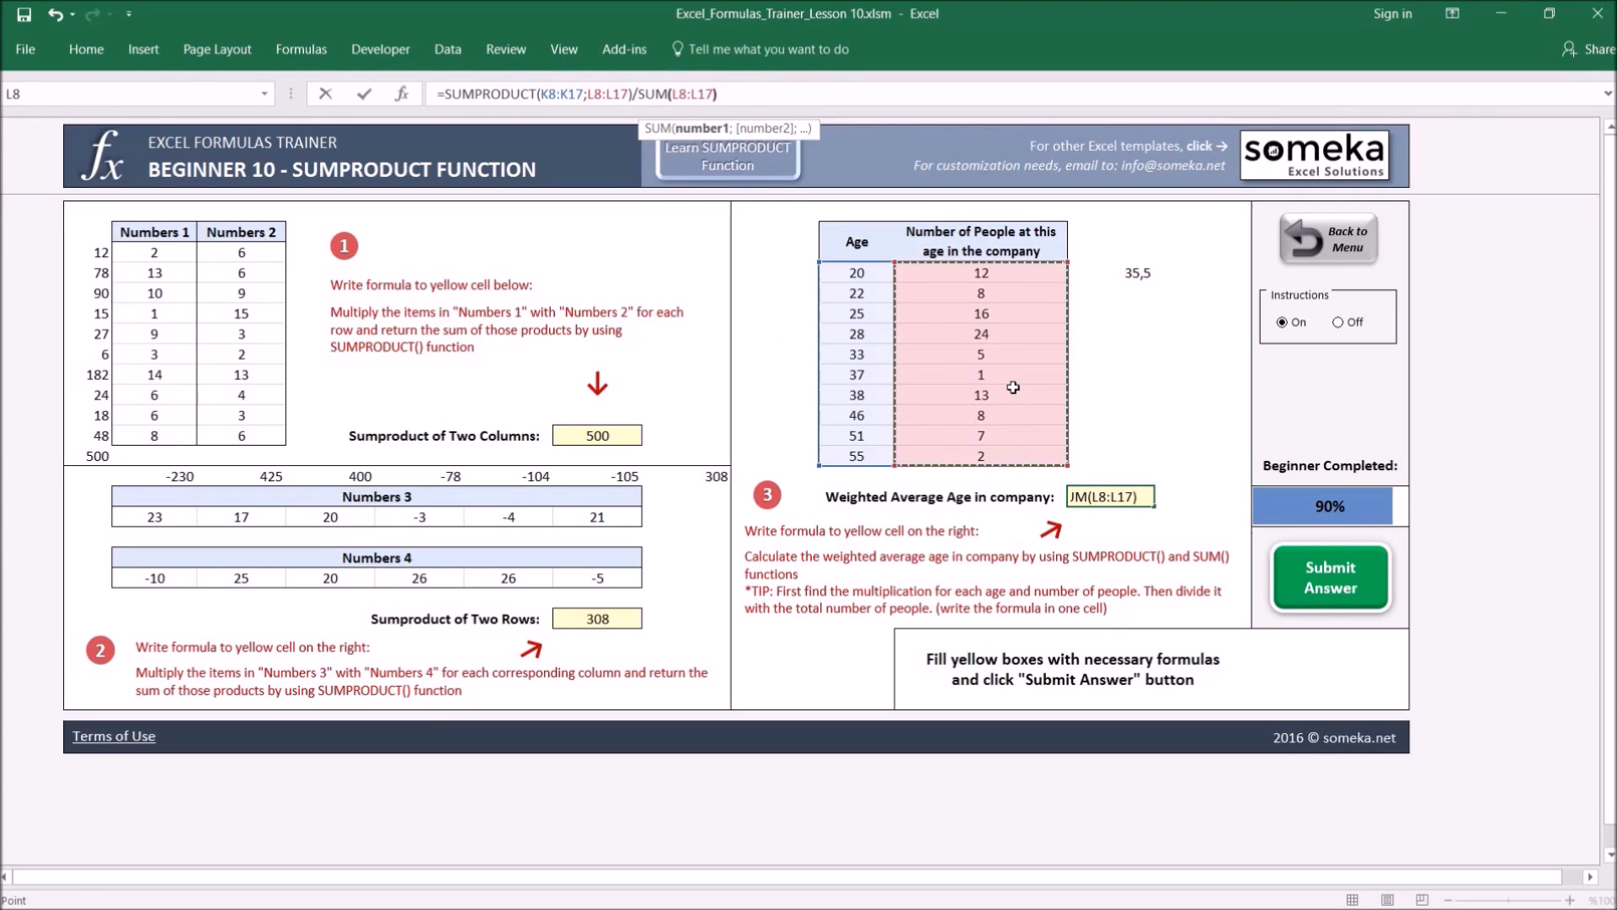
pyautogui.press('Return')
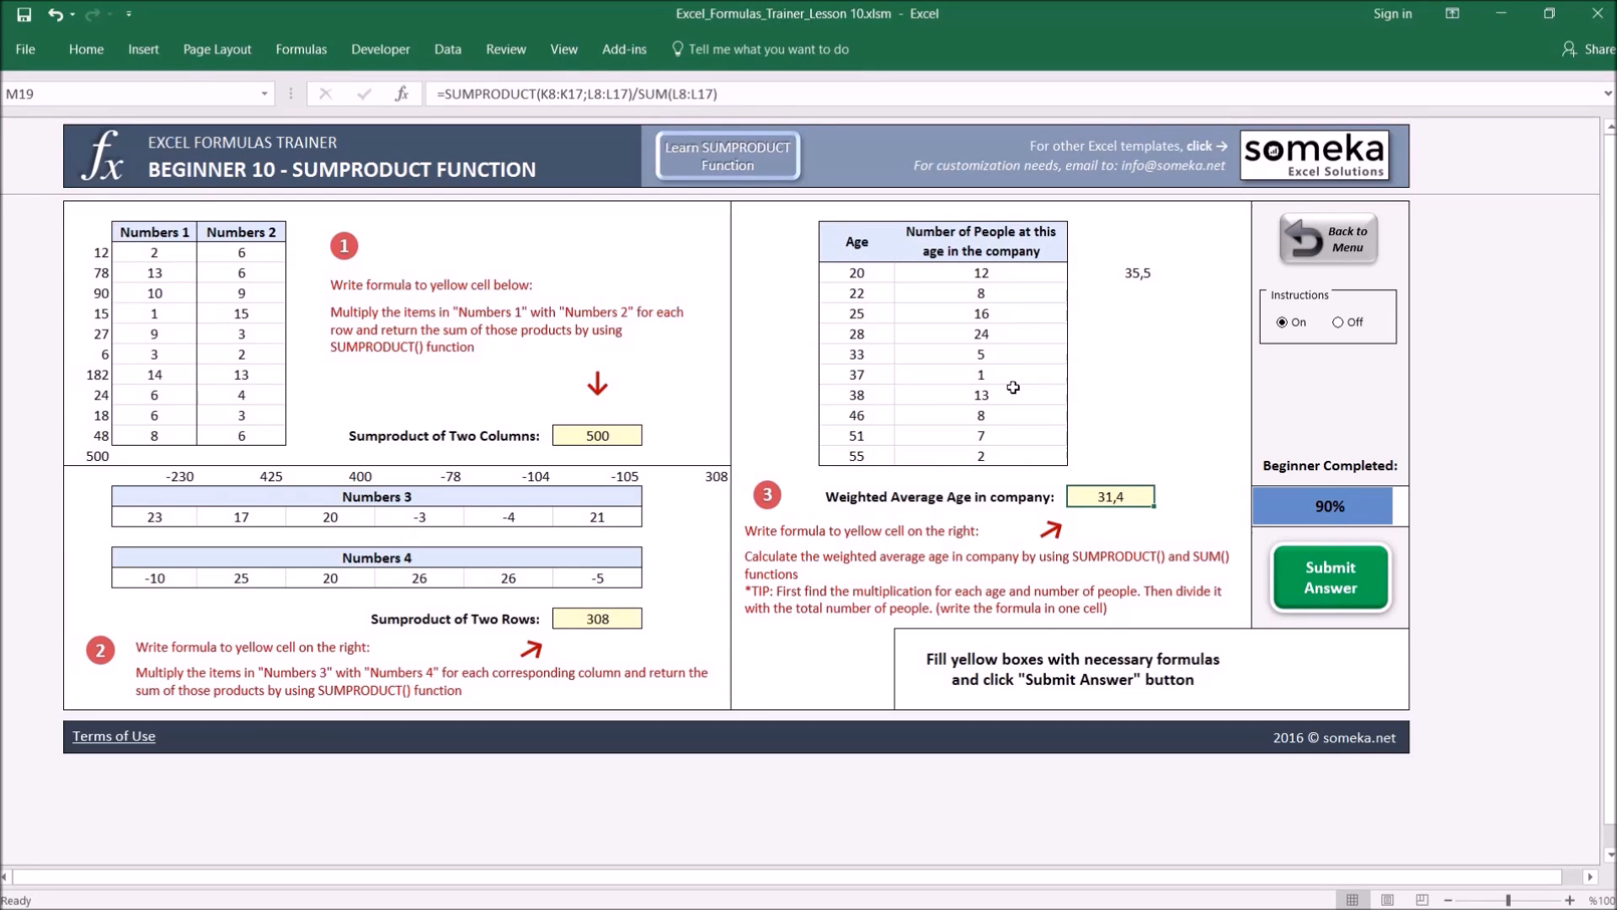
# Change the number of people to 1 for every age from 22 to 55 to test the weighted average
pyautogui.click(1019, 296)
pyautogui.write('1')
pyautogui.press('Return')
pyautogui.write('1')
pyautogui.press('Return')
pyautogui.write('1')
pyautogui.press('Return')
pyautogui.write('1')
pyautogui.press('Return')
pyautogui.press('Return')
pyautogui.write('1')
pyautogui.press('Return')
pyautogui.write('1')
pyautogui.press('Return')
pyautogui.write('1')
pyautogui.press('Return')
pyautogui.write('1')
pyautogui.press('Return')
pyautogui.press('Up')
pyautogui.press('Up')
pyautogui.press('Up')
pyautogui.press('Up')
pyautogui.press('Up')
pyautogui.press('Up')
pyautogui.press('Up')
pyautogui.press('Up')
pyautogui.press('Up')
pyautogui.press('Left')
pyautogui.press('Up')
pyautogui.press('Right')
pyautogui.press('Down')
pyautogui.press('Down')
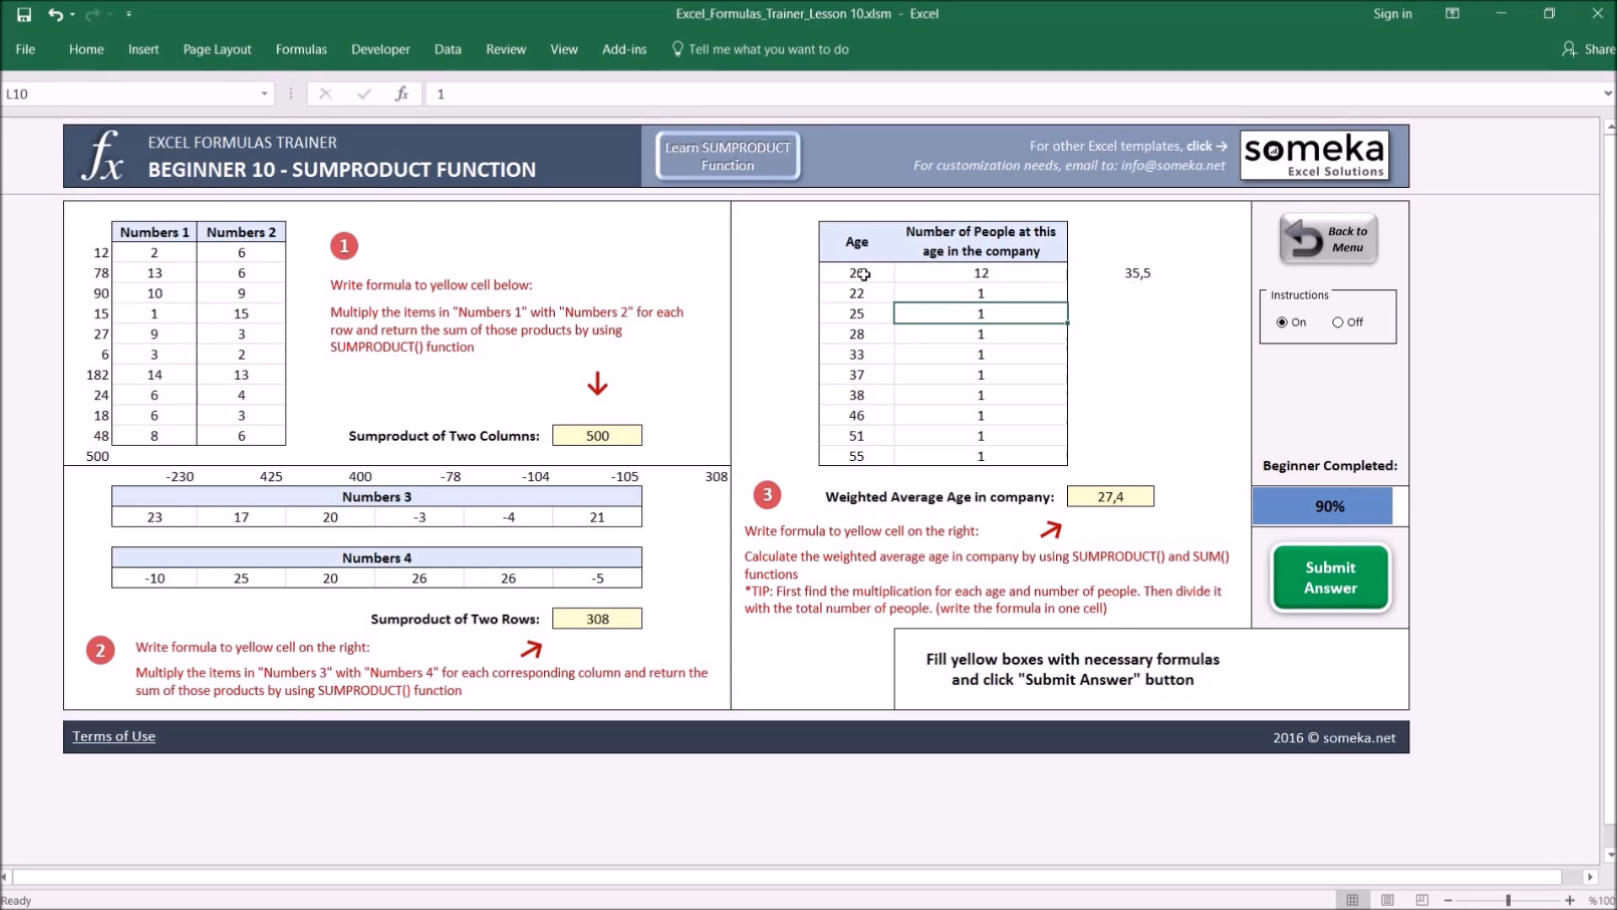
pyautogui.press('Up')
pyautogui.press('Up')
pyautogui.press('Left')
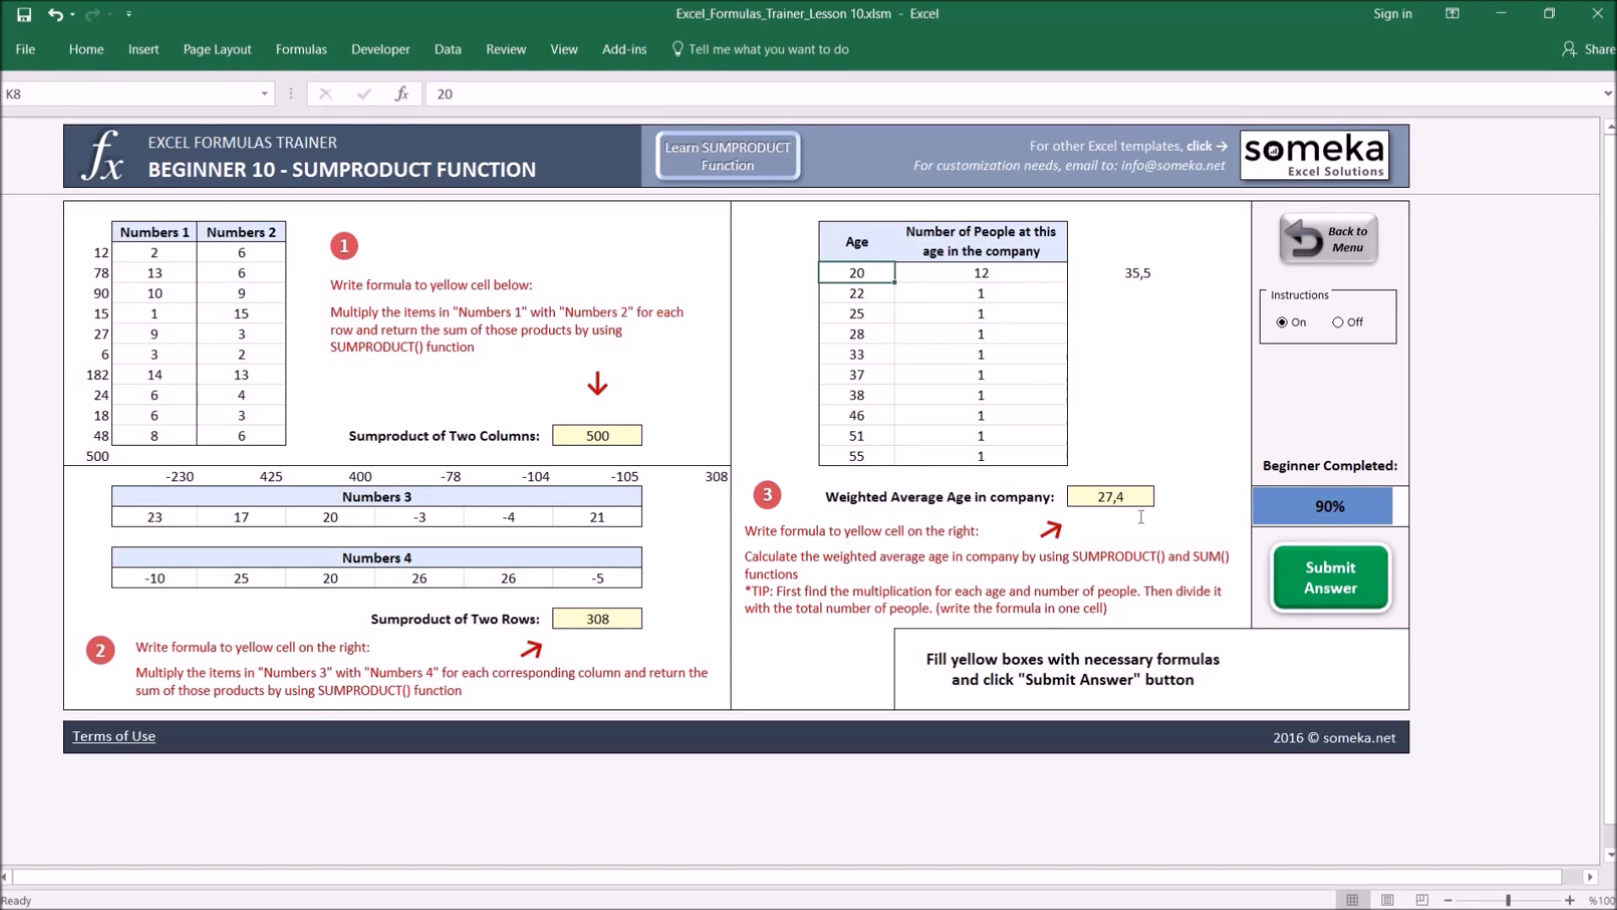
# Undo the test counts in the people column, keeping the SUM division in the weighted average formula
pyautogui.hotkey('ctrl', 'z')
pyautogui.hotkey('ctrl', 'z')
pyautogui.hotkey('ctrl', 'z')
pyautogui.hotkey('ctrl', 'z')
pyautogui.hotkey('ctrl', 'z')
pyautogui.hotkey('ctrl', 'z')
pyautogui.hotkey('ctrl', 'z')
pyautogui.hotkey('ctrl', 'z')
pyautogui.hotkey('ctrl', 'z')
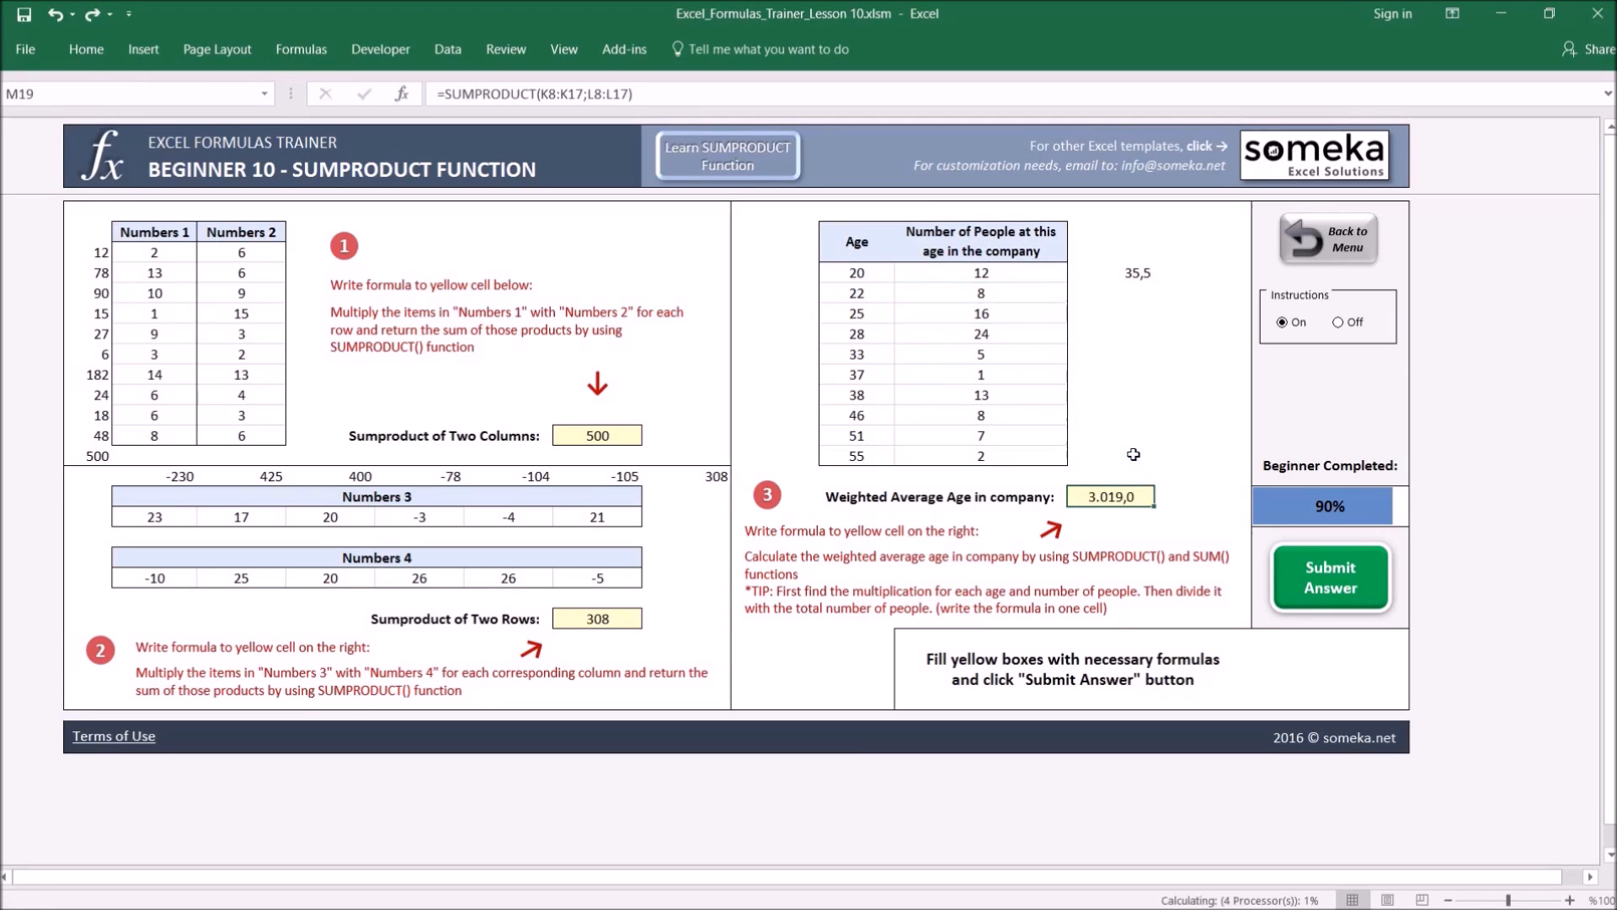
pyautogui.hotkey('ctrl', 'y')
# Submit the SUMPRODUCT lesson's answers and return to the training dashboard
pyautogui.click(1348, 576)
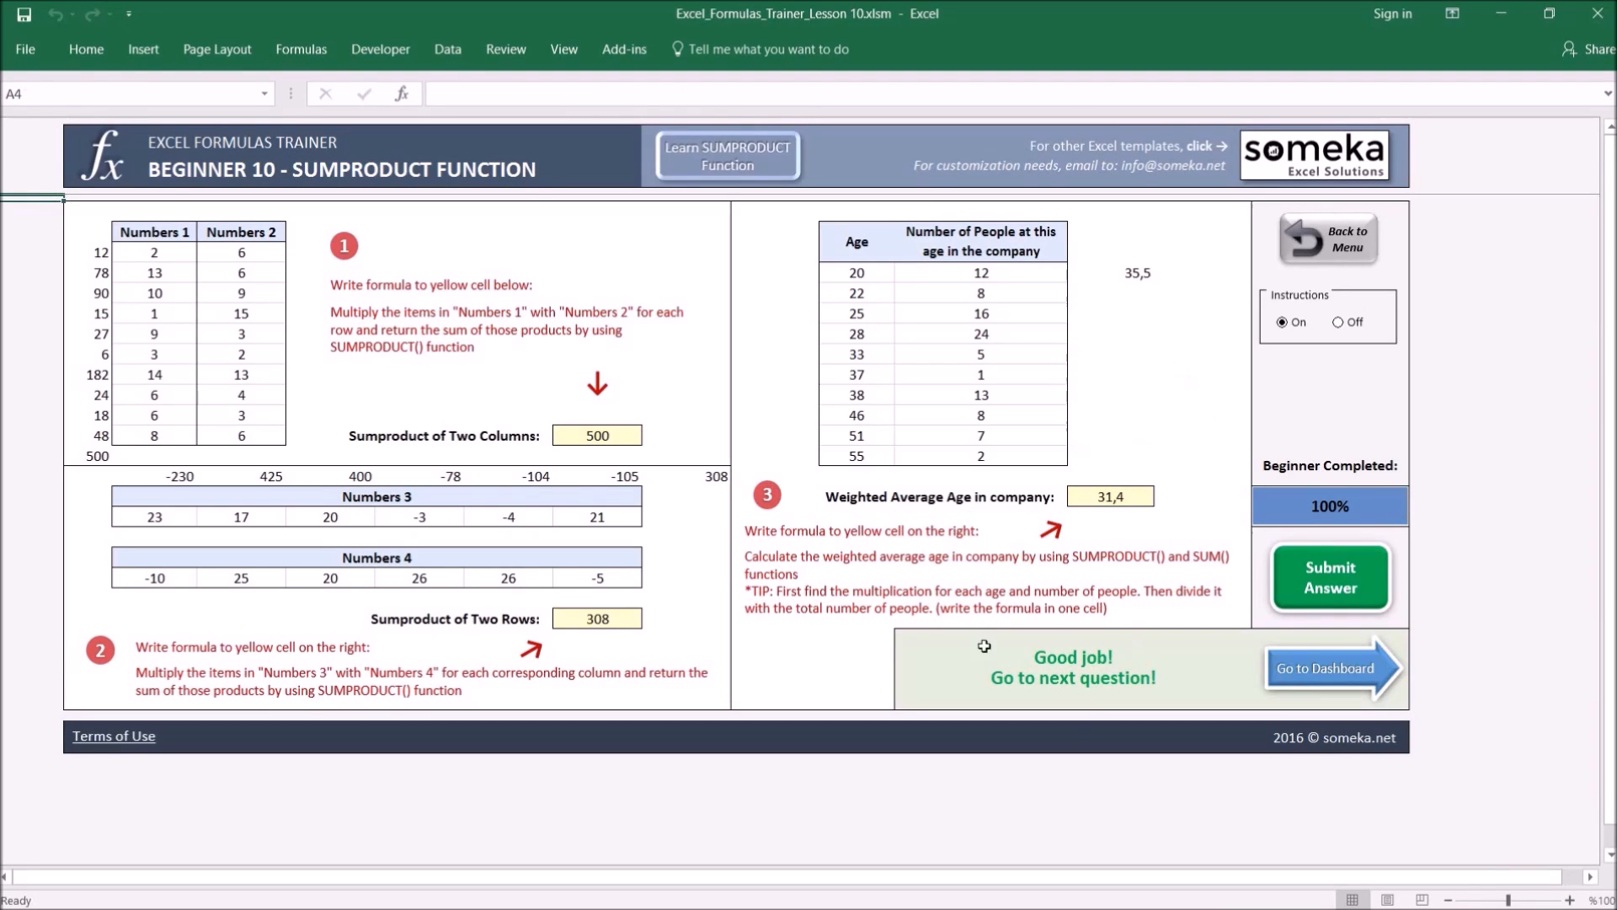
pyautogui.click(1356, 254)
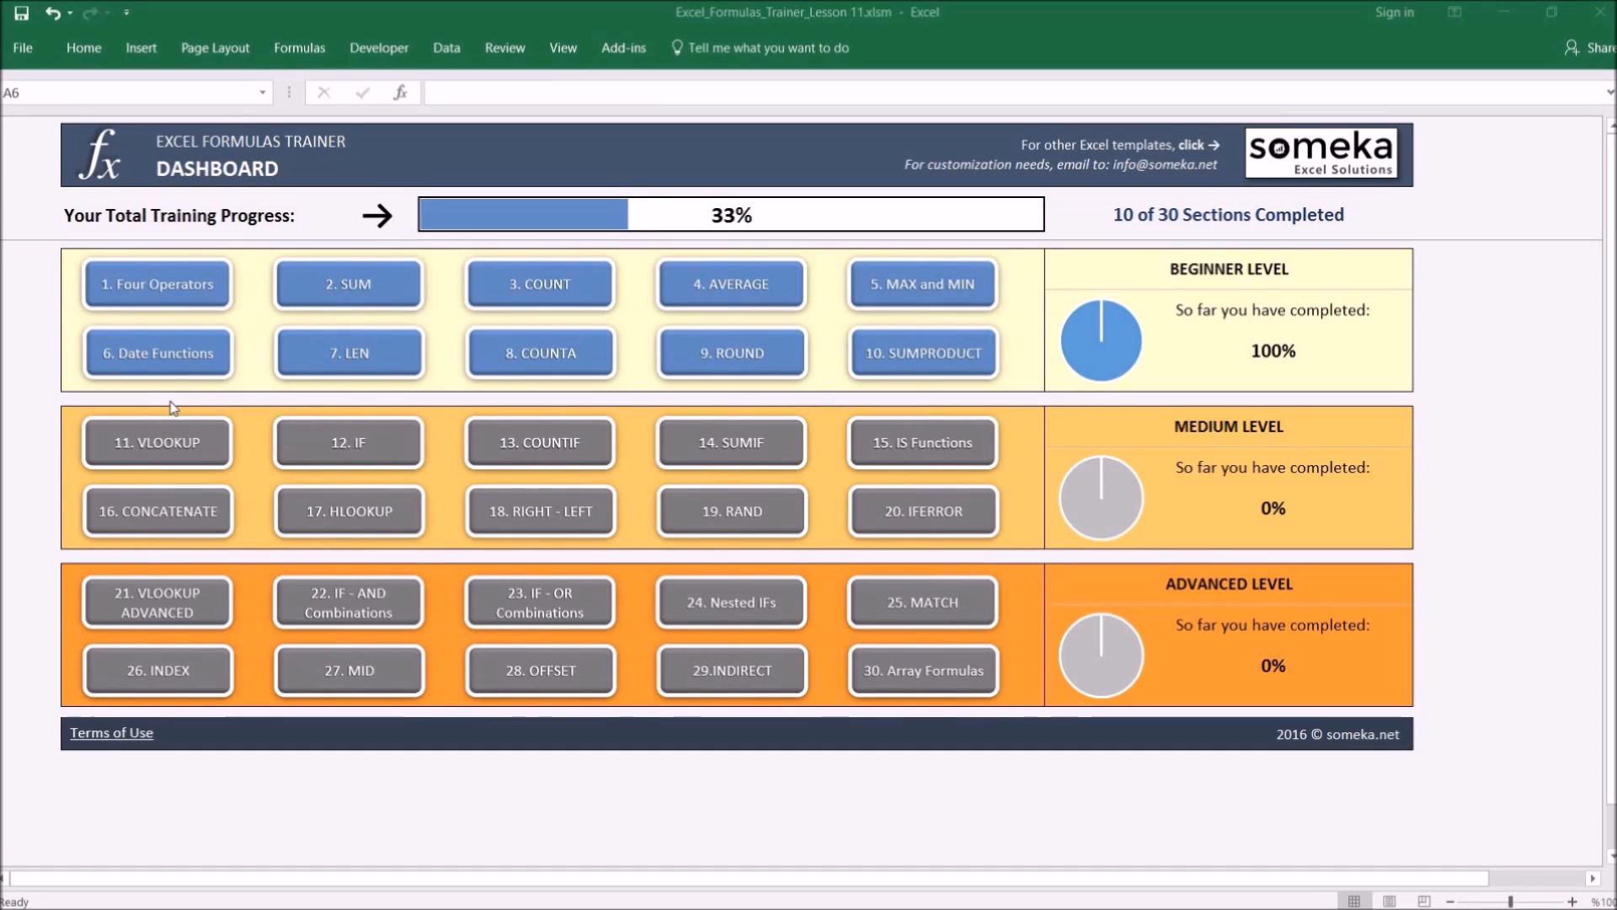
# Open lesson 11, VLOOKUP, and select Mango's empty Unit Price cell H7 beside the fruit price table
pyautogui.click(171, 443)
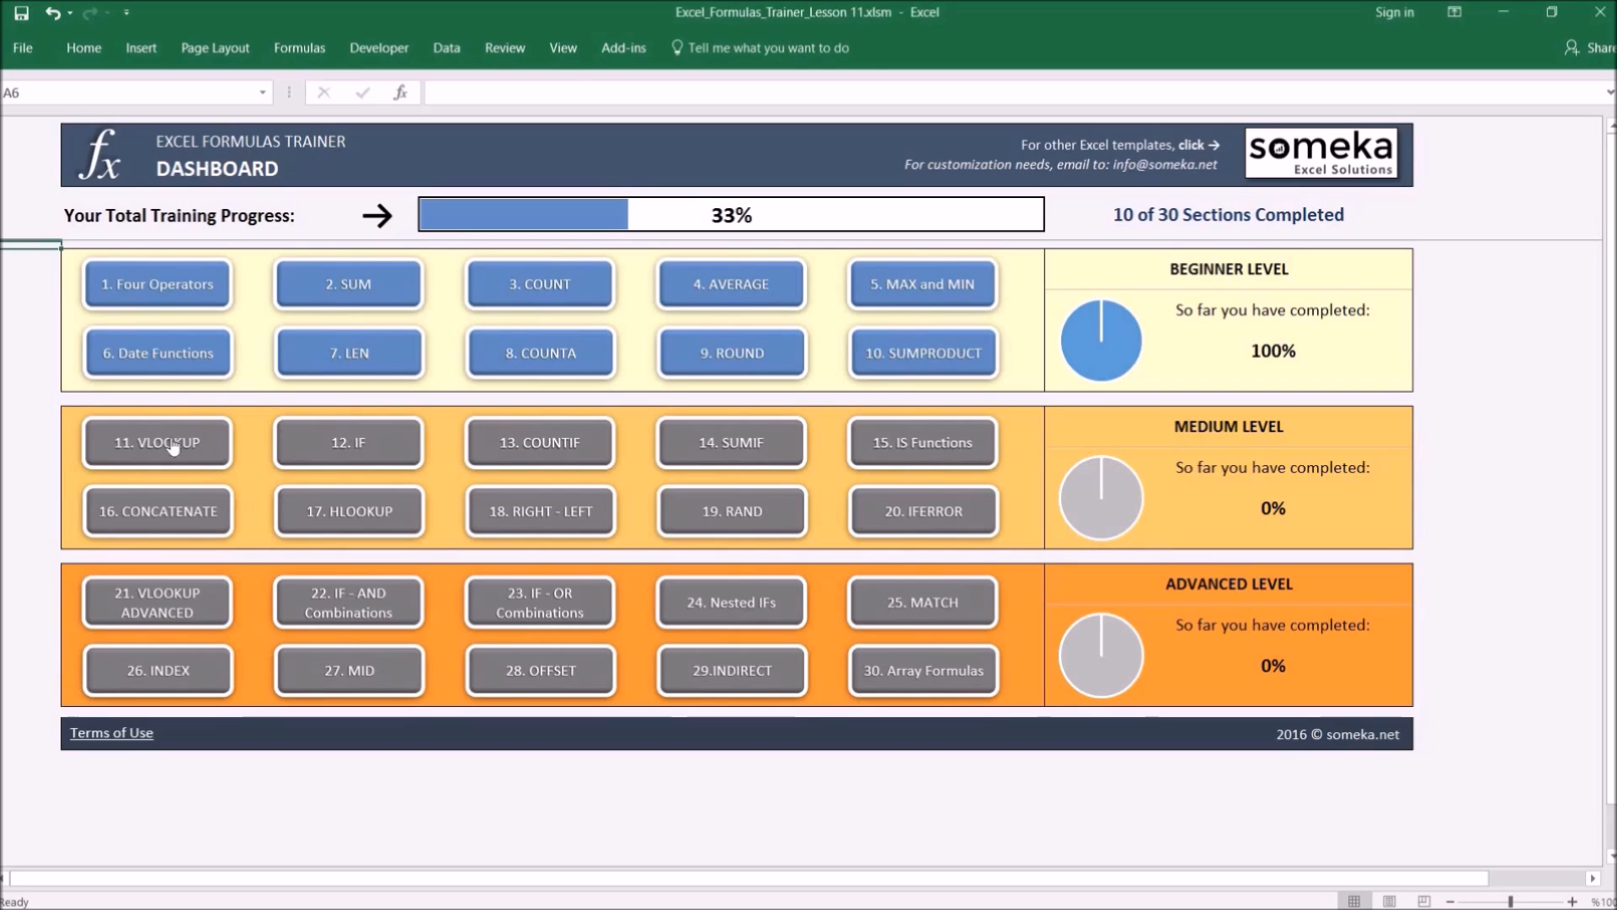
pyautogui.click(171, 443)
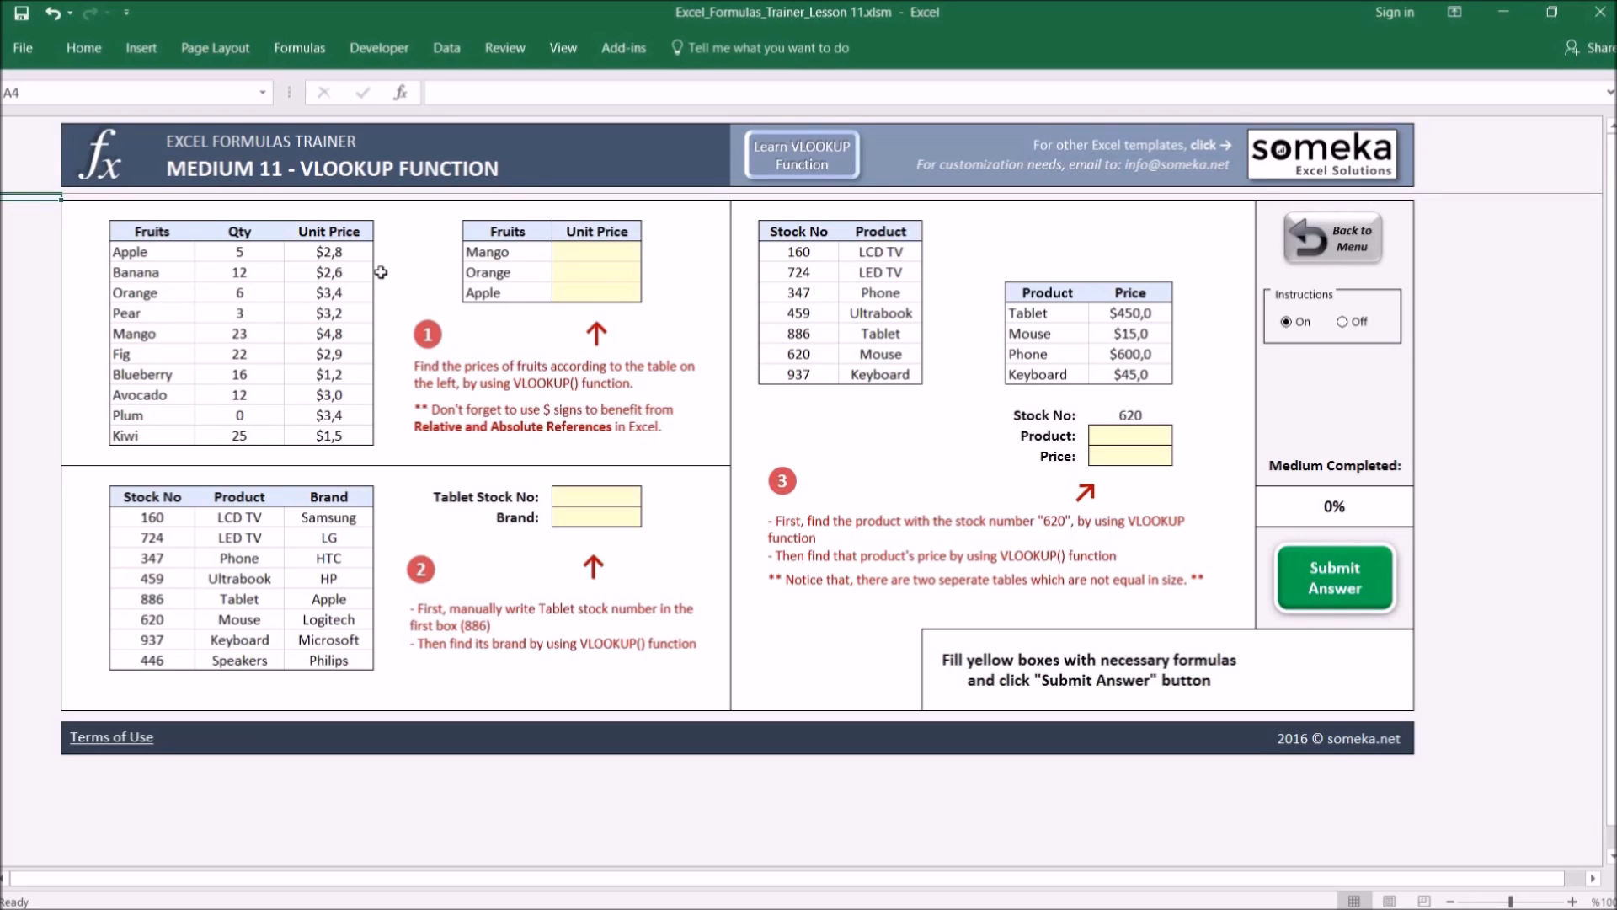
pyautogui.moveTo(140, 231); pyautogui.dragTo(335, 432)
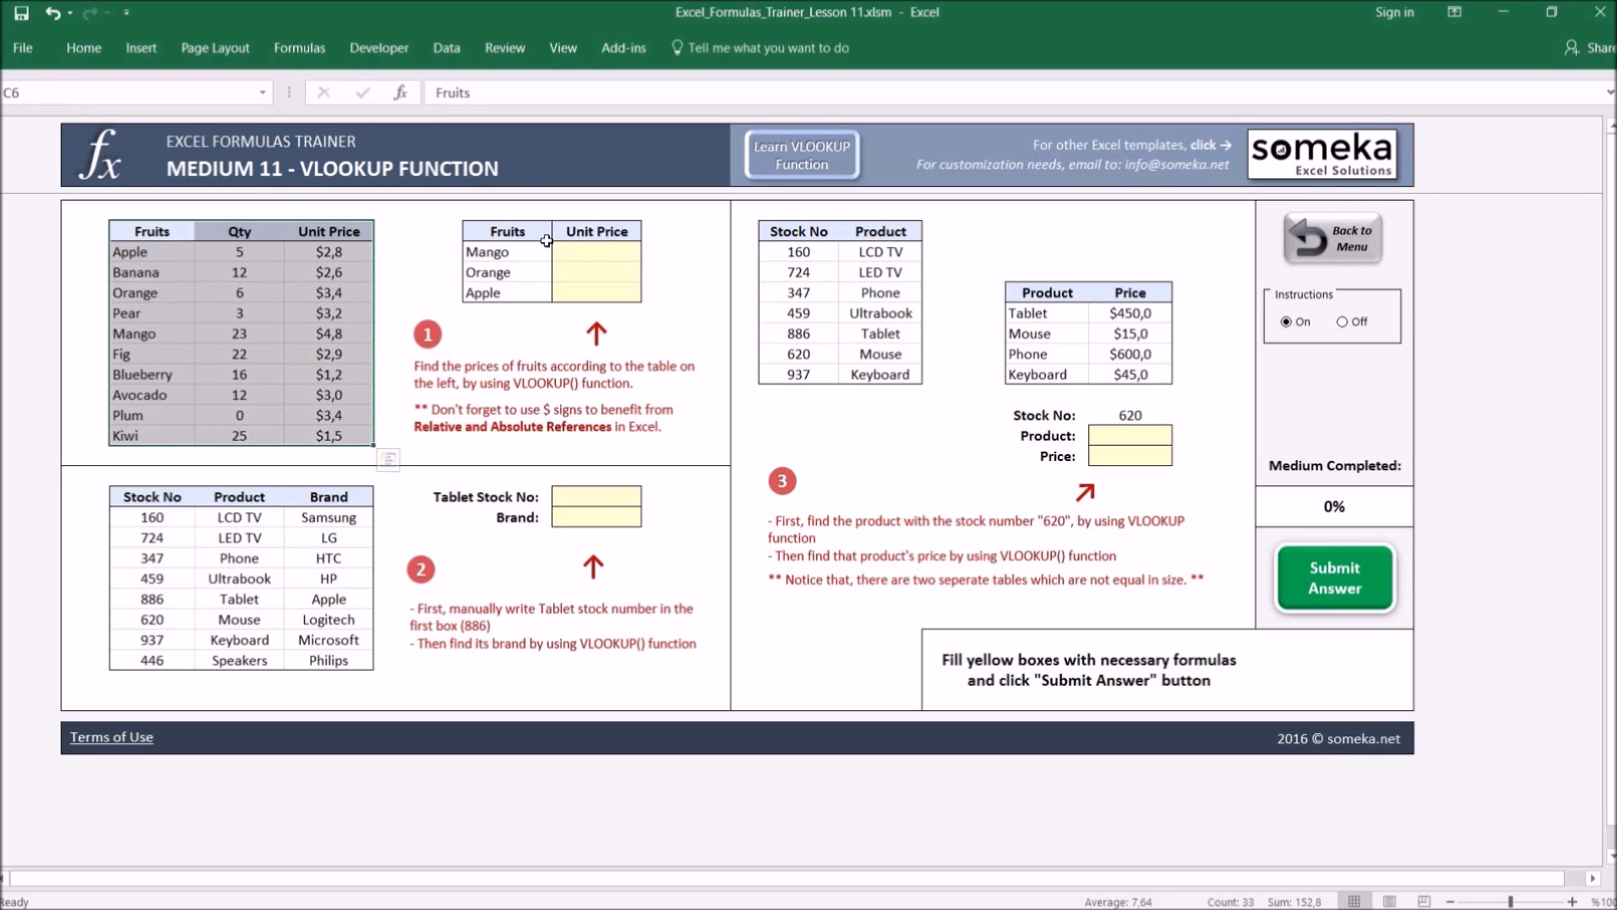
pyautogui.moveTo(500, 230); pyautogui.dragTo(611, 295)
pyautogui.click(582, 251)
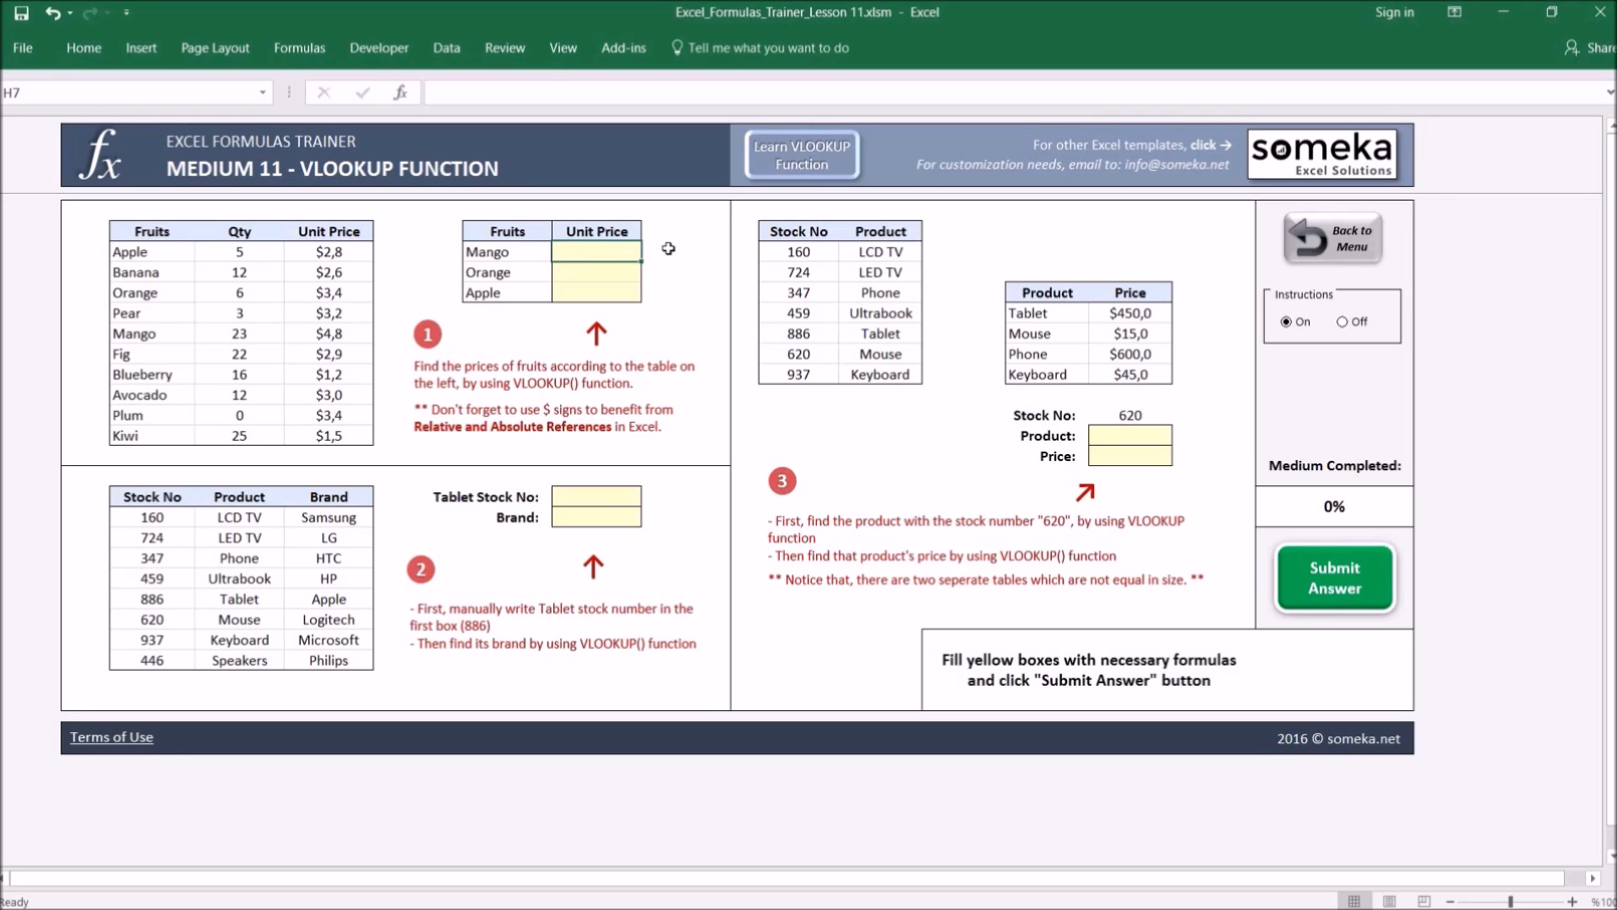
# Look up Mango's unit price in the fruit table with the exact-match formula =VLOOKUP(G7;C6:E16;3;0) in H7
pyautogui.write('=')
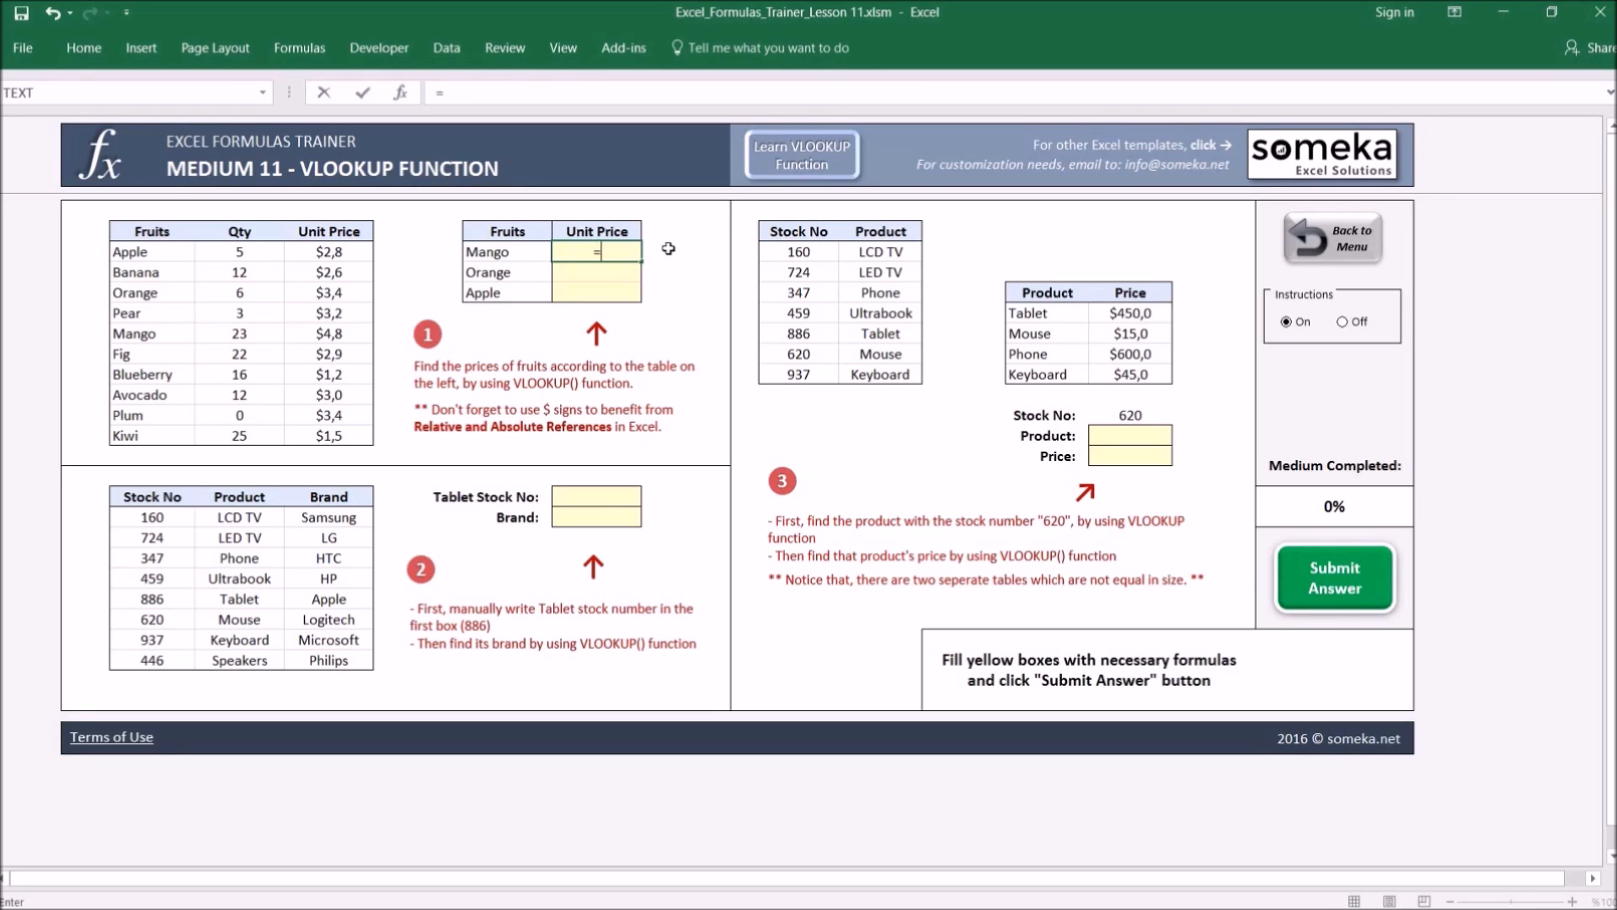
pyautogui.write('vloo')
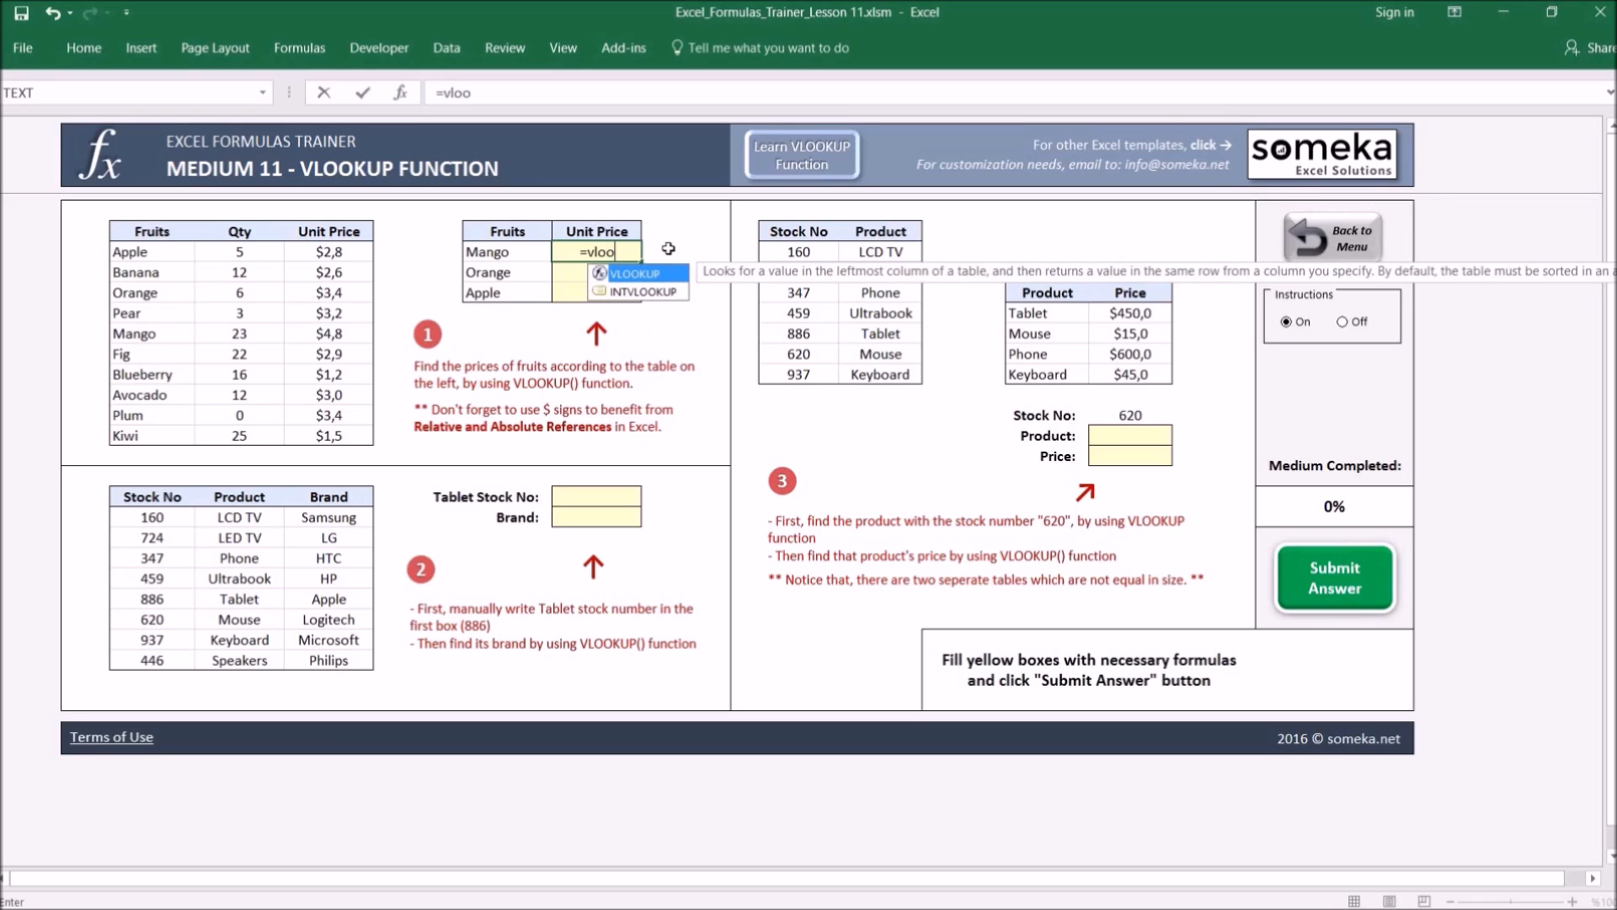
pyautogui.press('Tab')
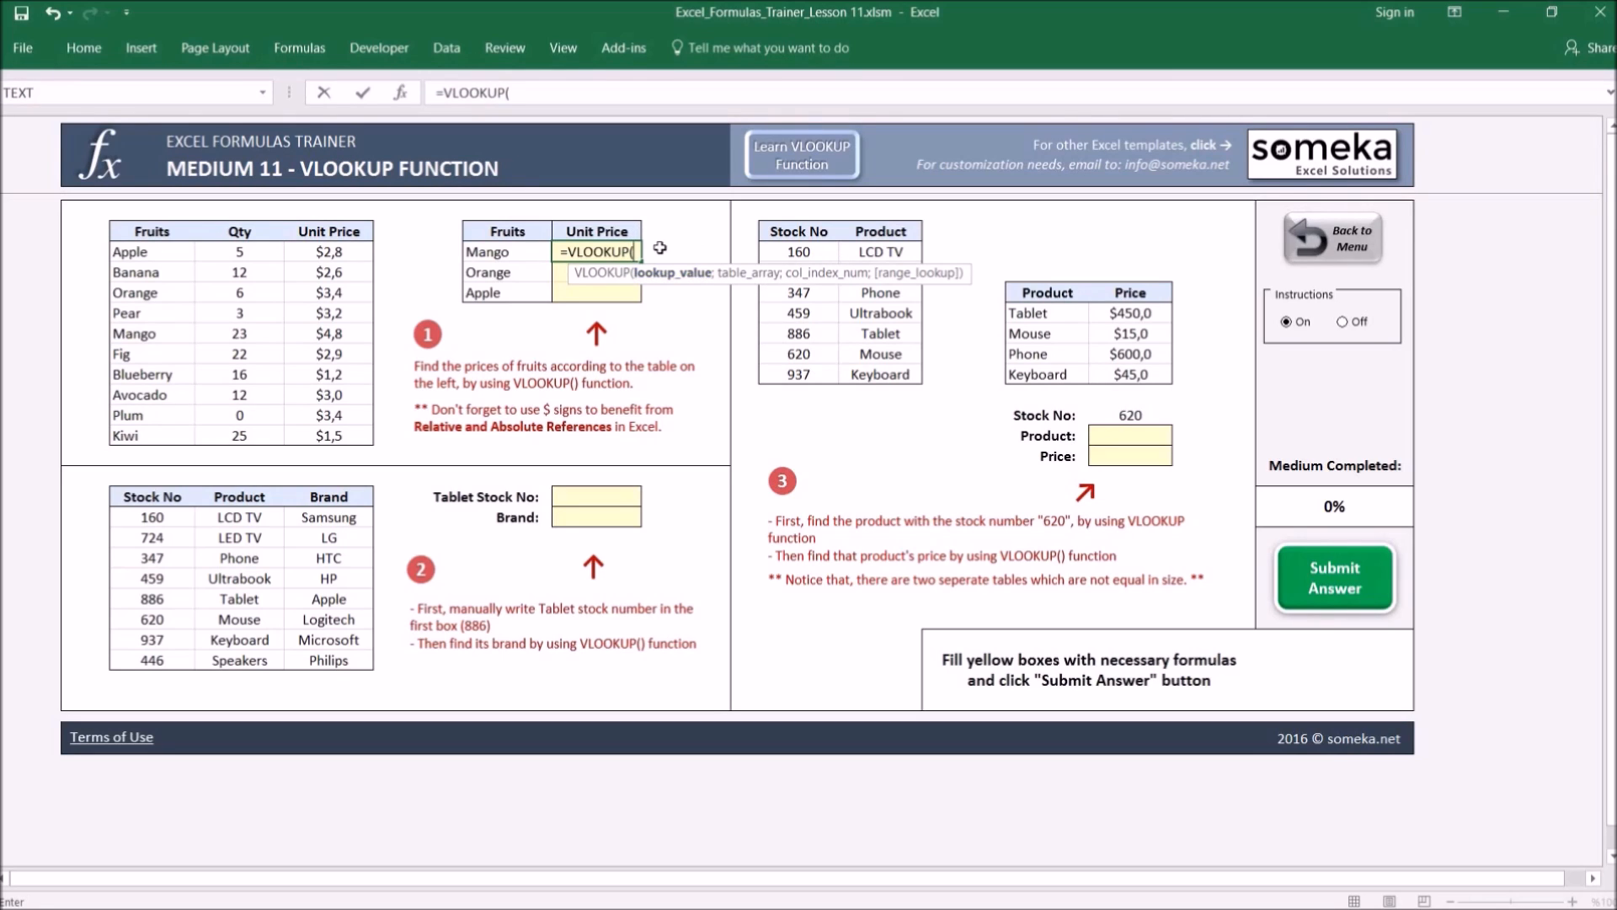
pyautogui.click(509, 252)
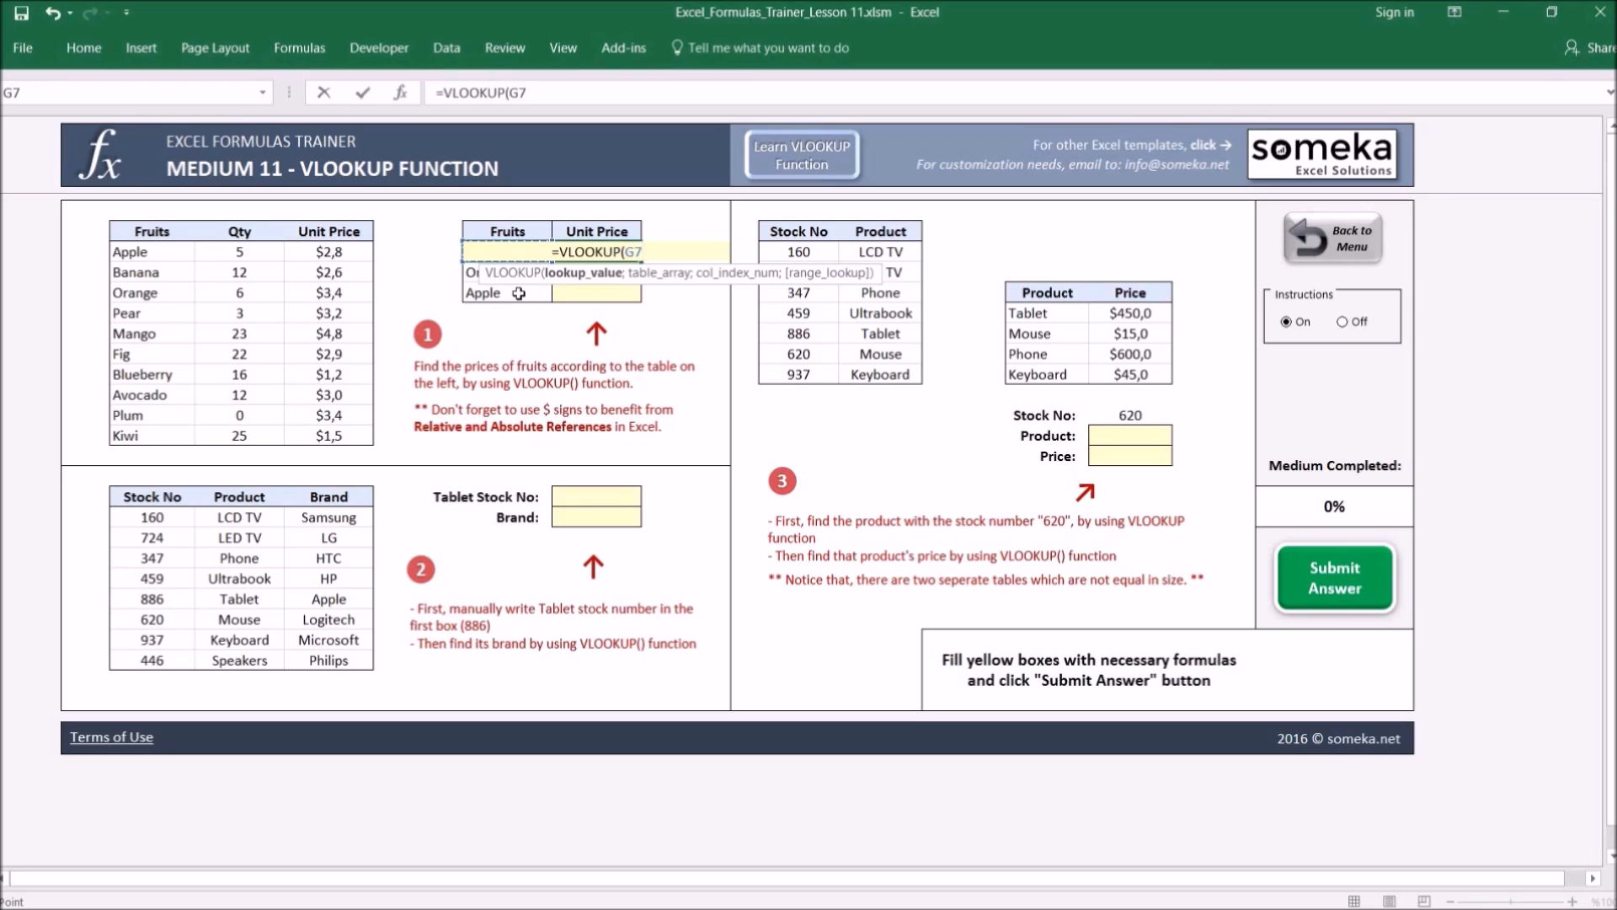
pyautogui.write(';')
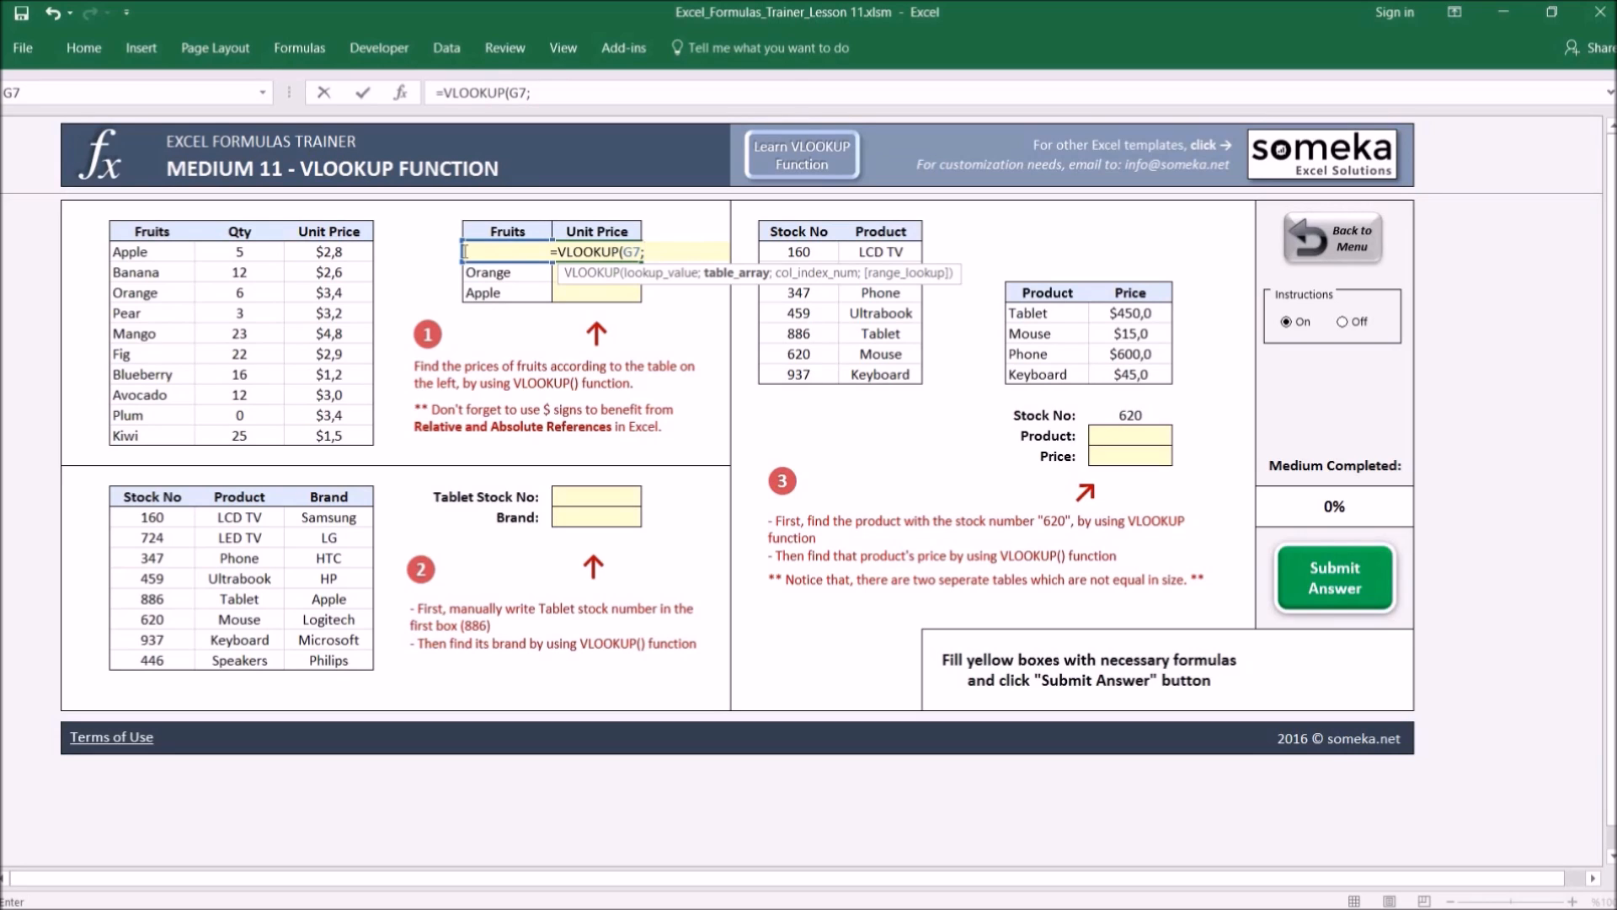
pyautogui.moveTo(147, 233); pyautogui.dragTo(325, 430)
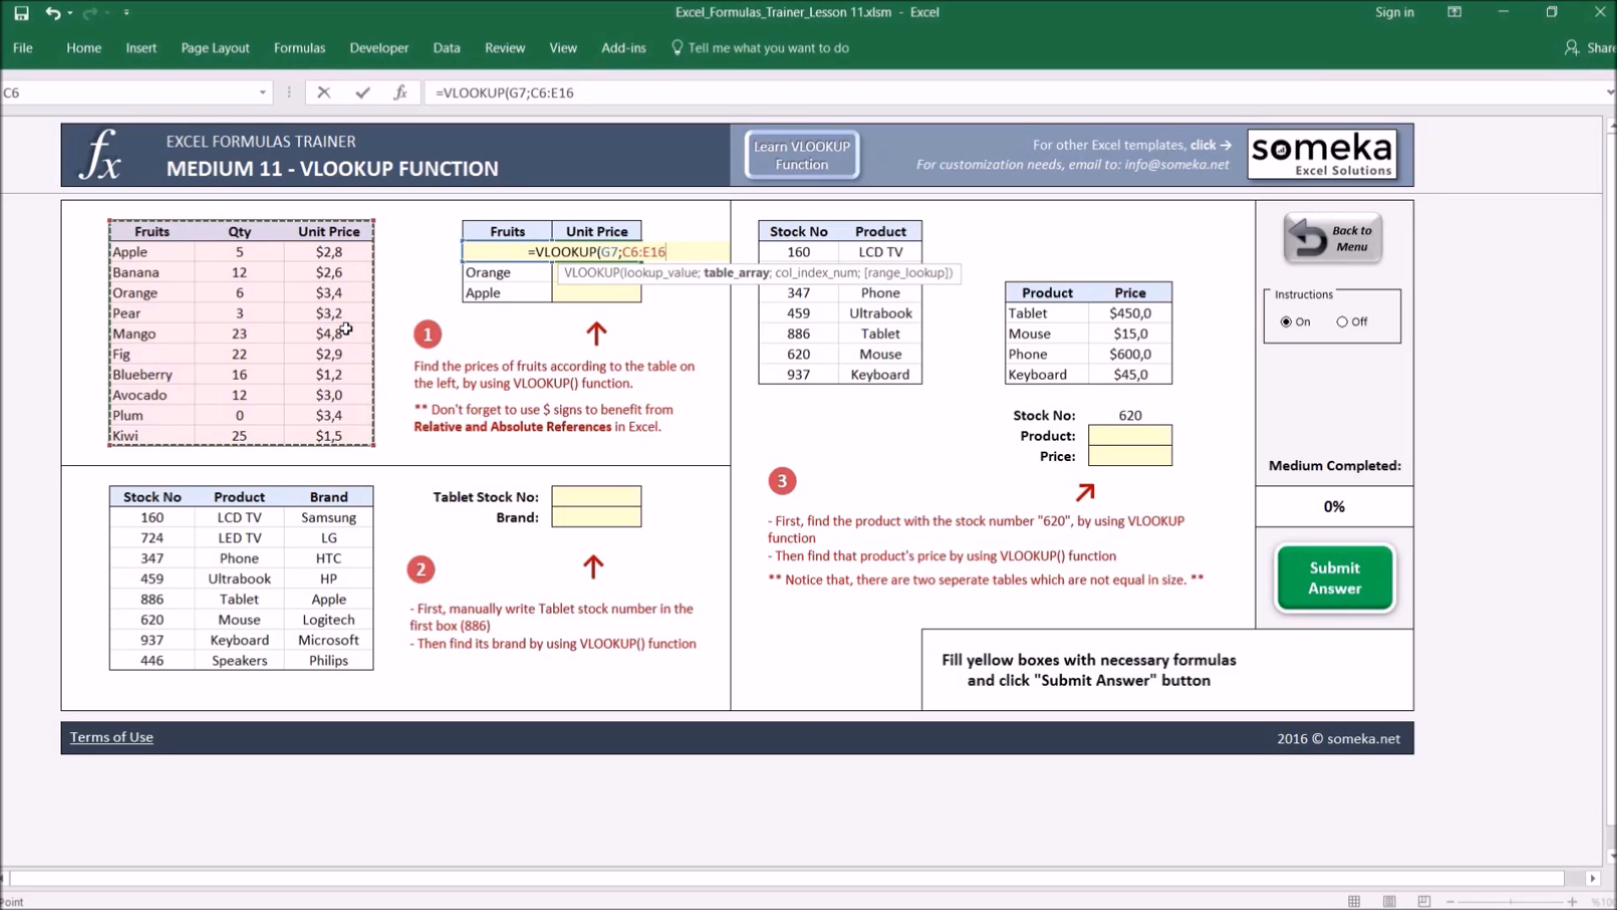
pyautogui.write(';')
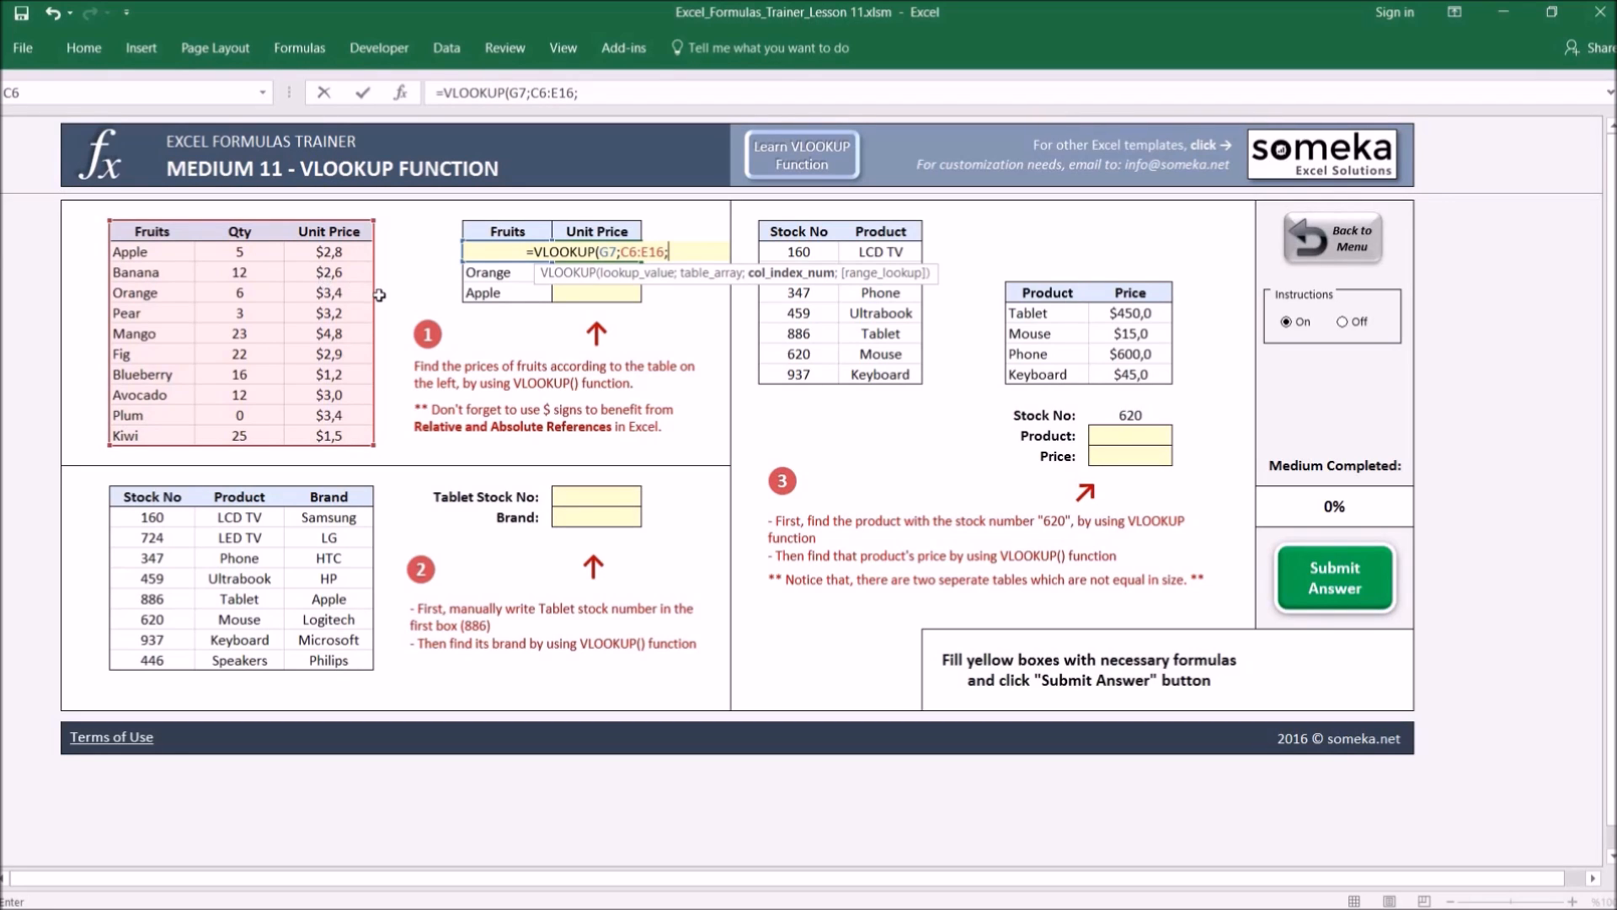
pyautogui.write('3')
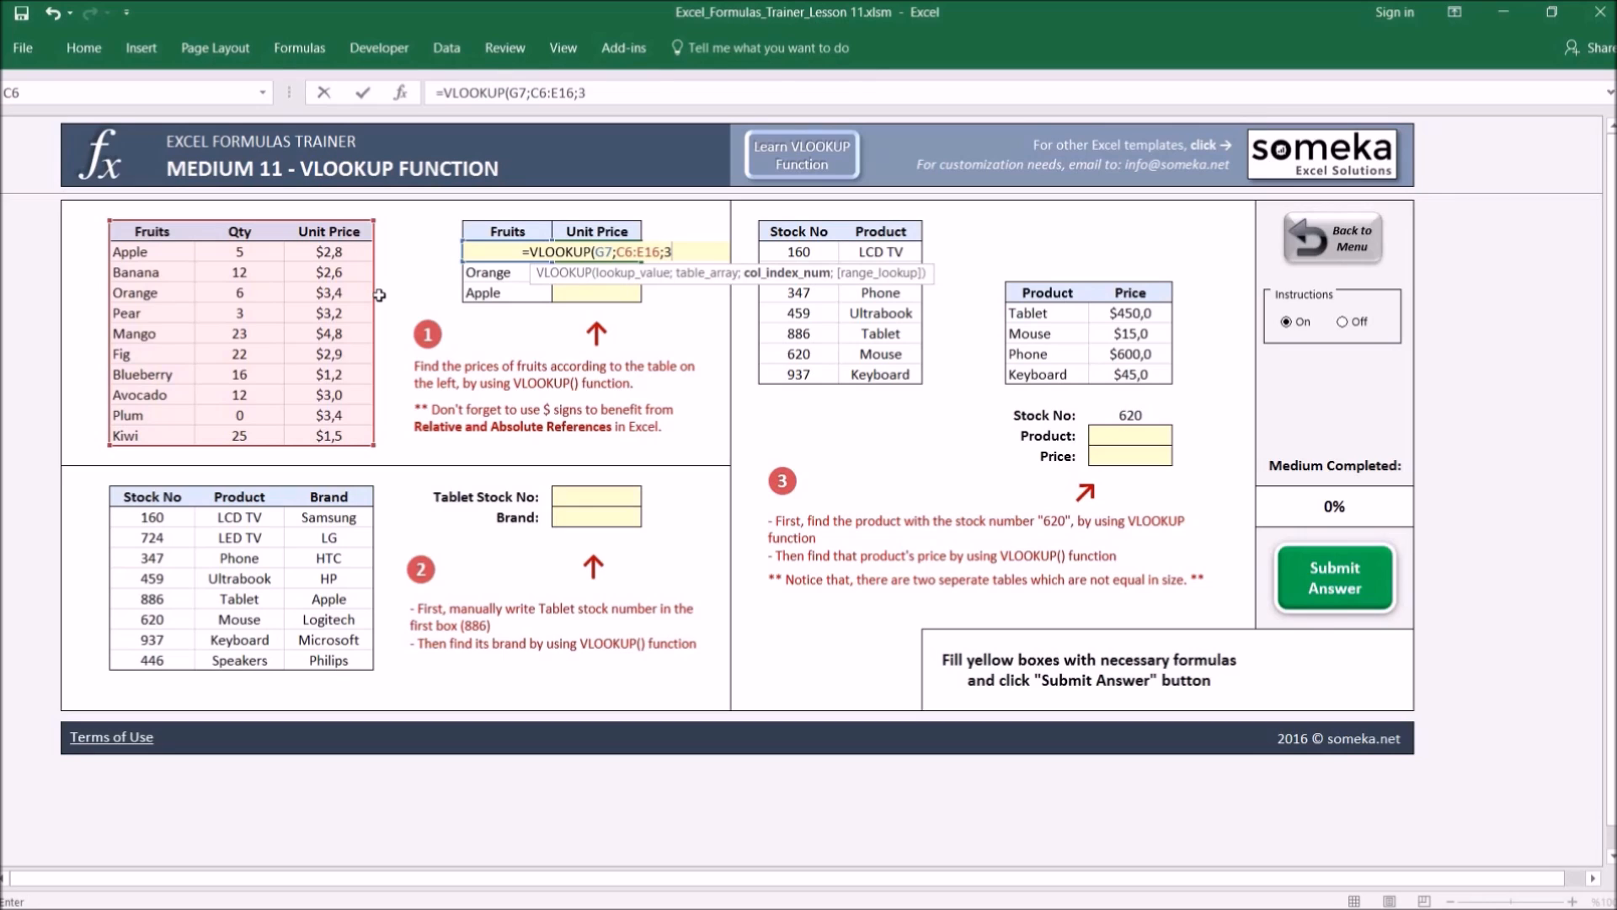
pyautogui.write(';')
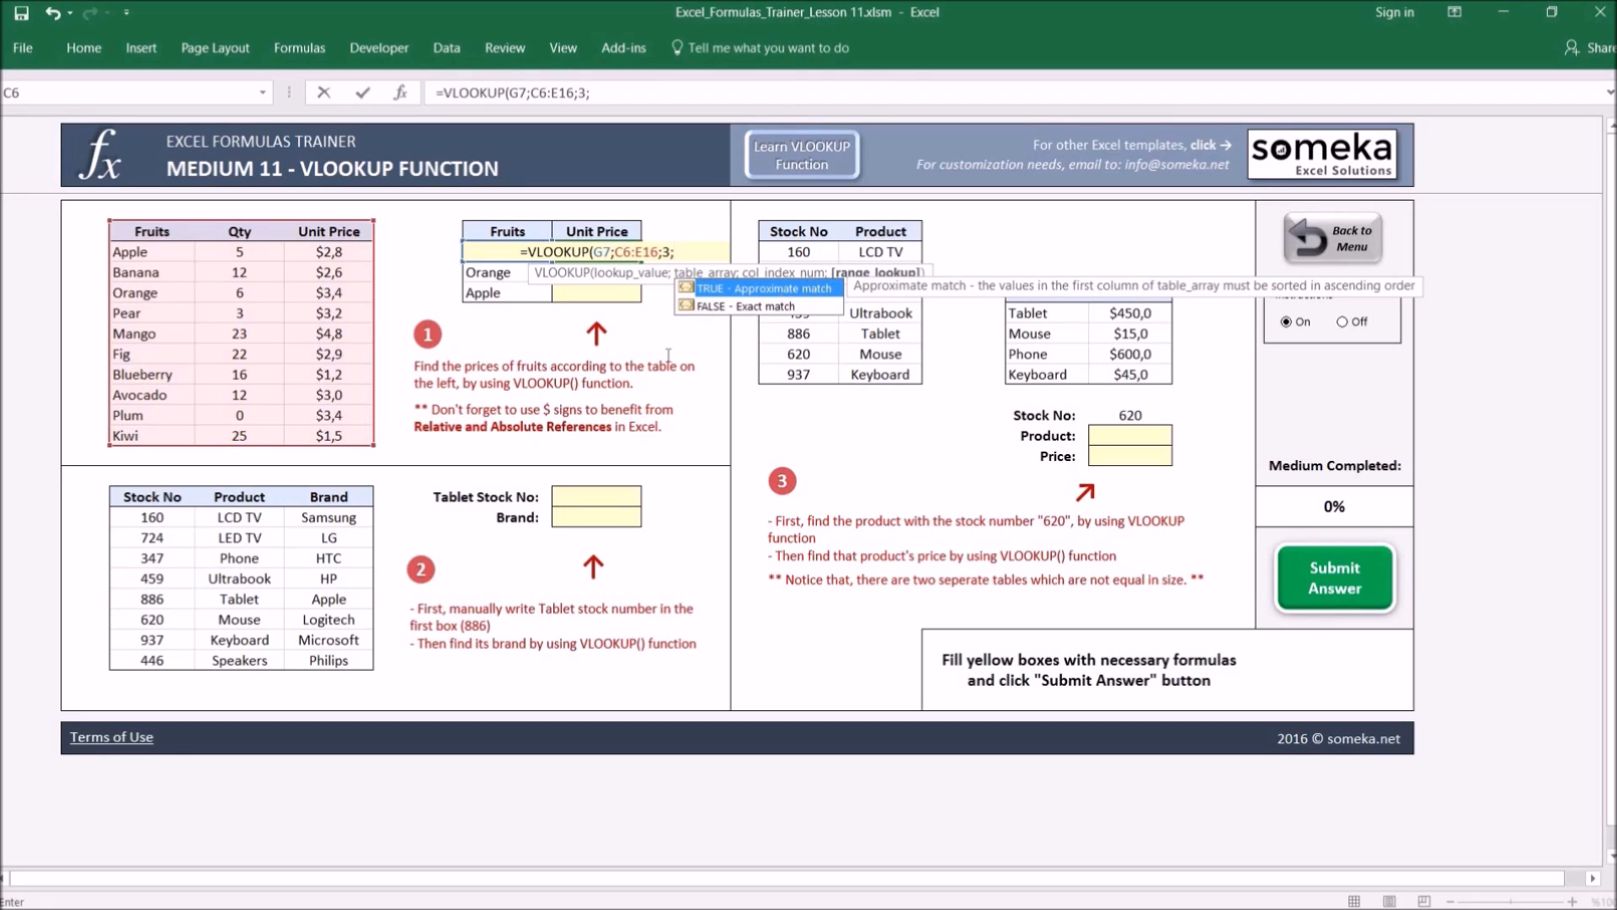
pyautogui.write('0')
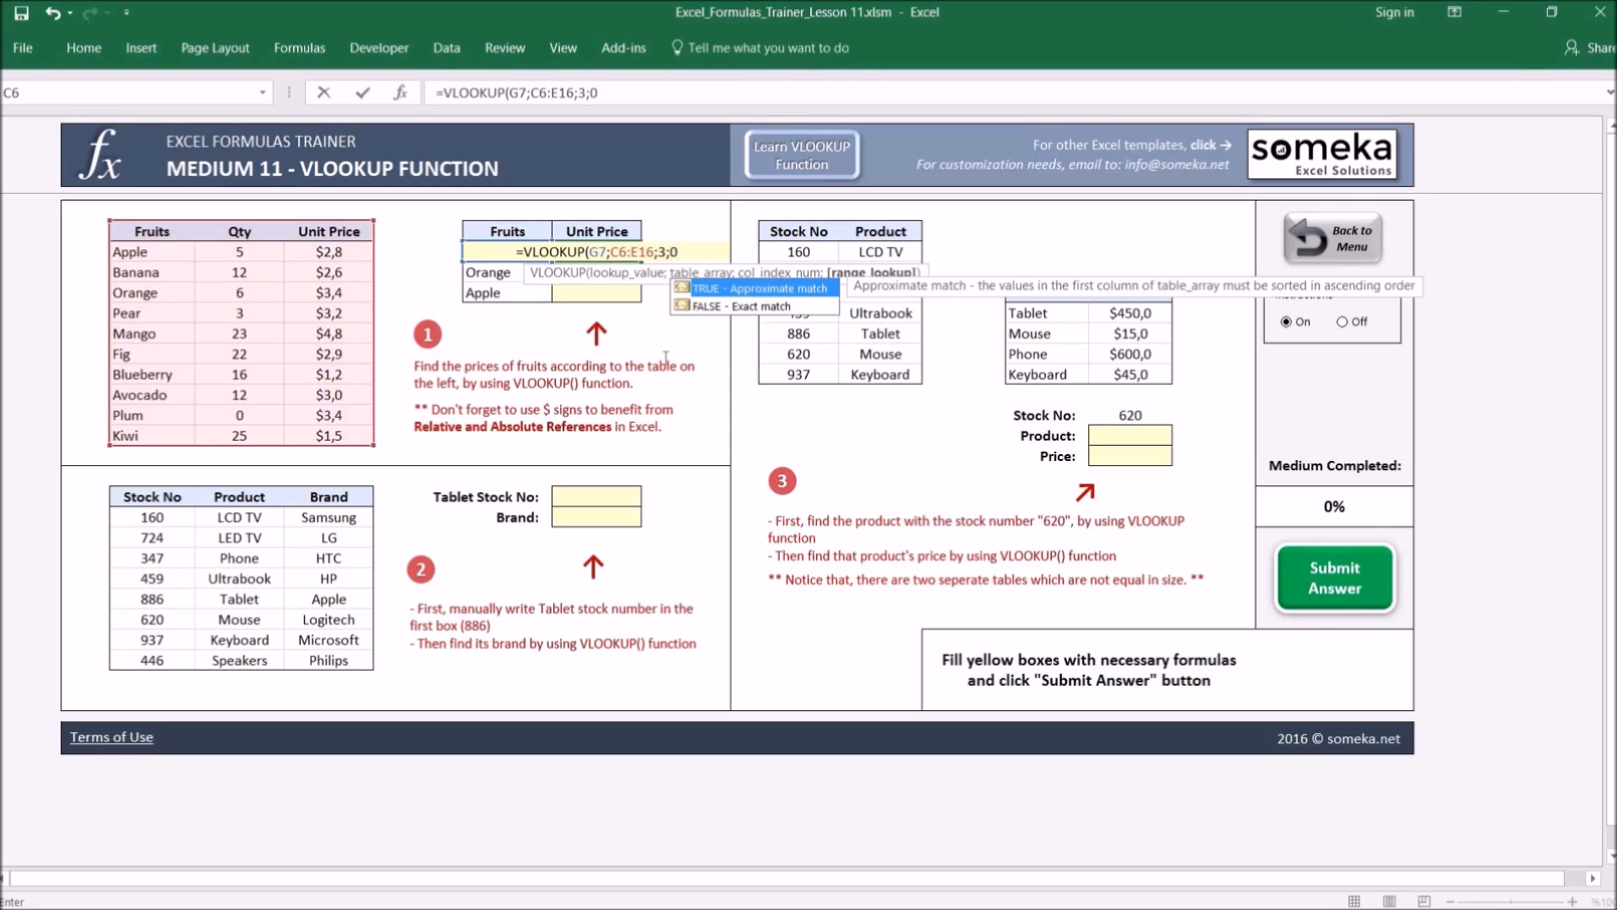
pyautogui.write(')')
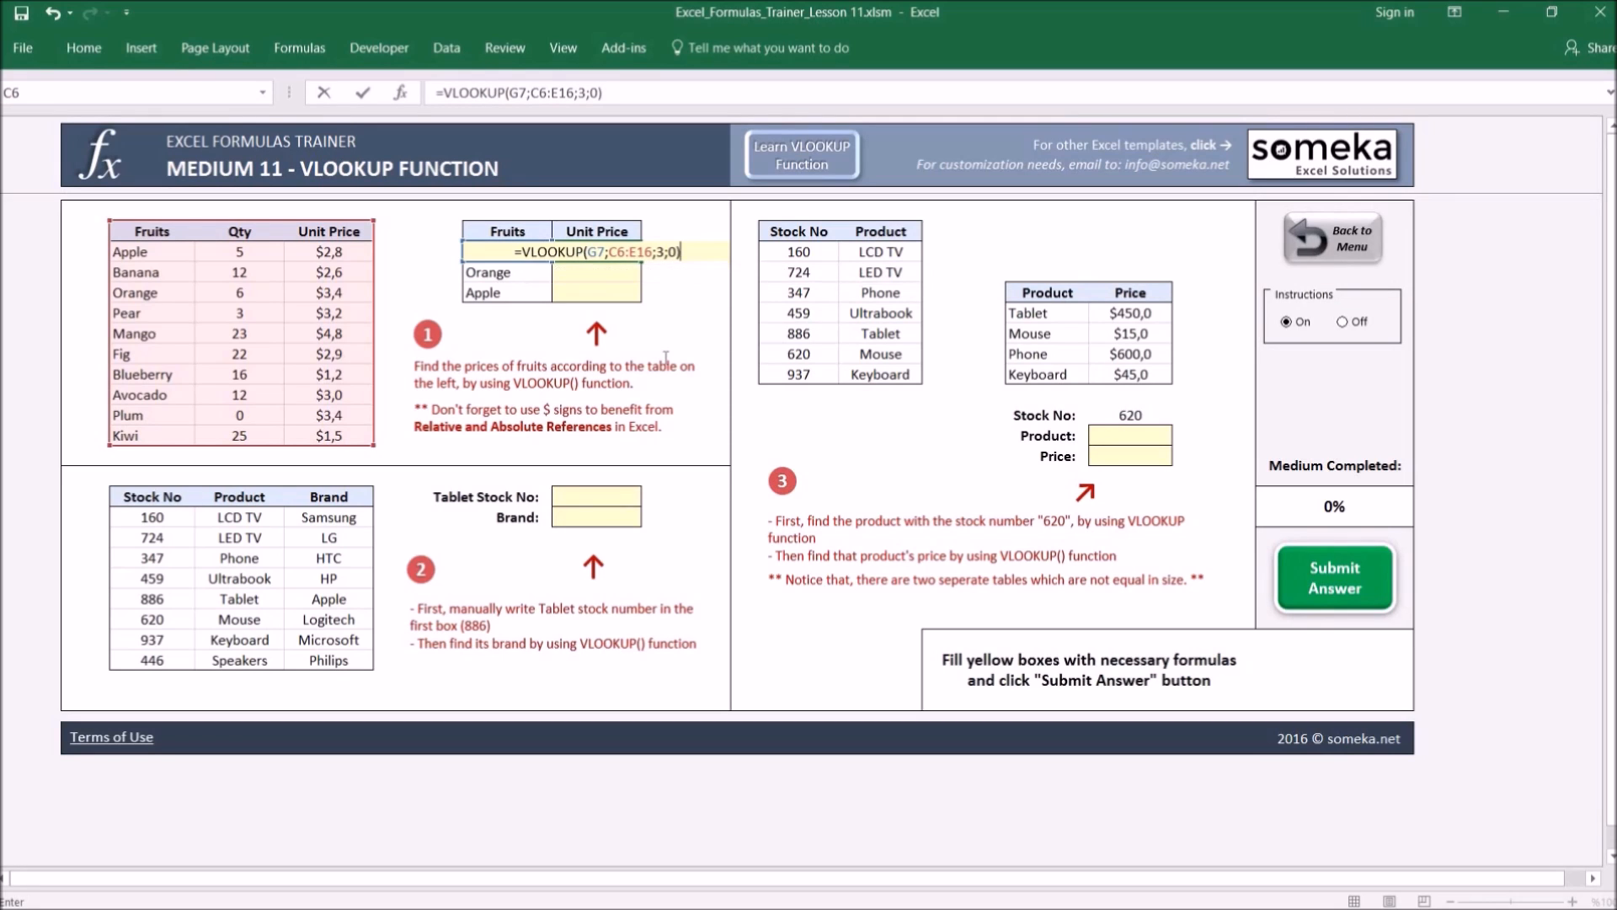
pyautogui.press('Return')
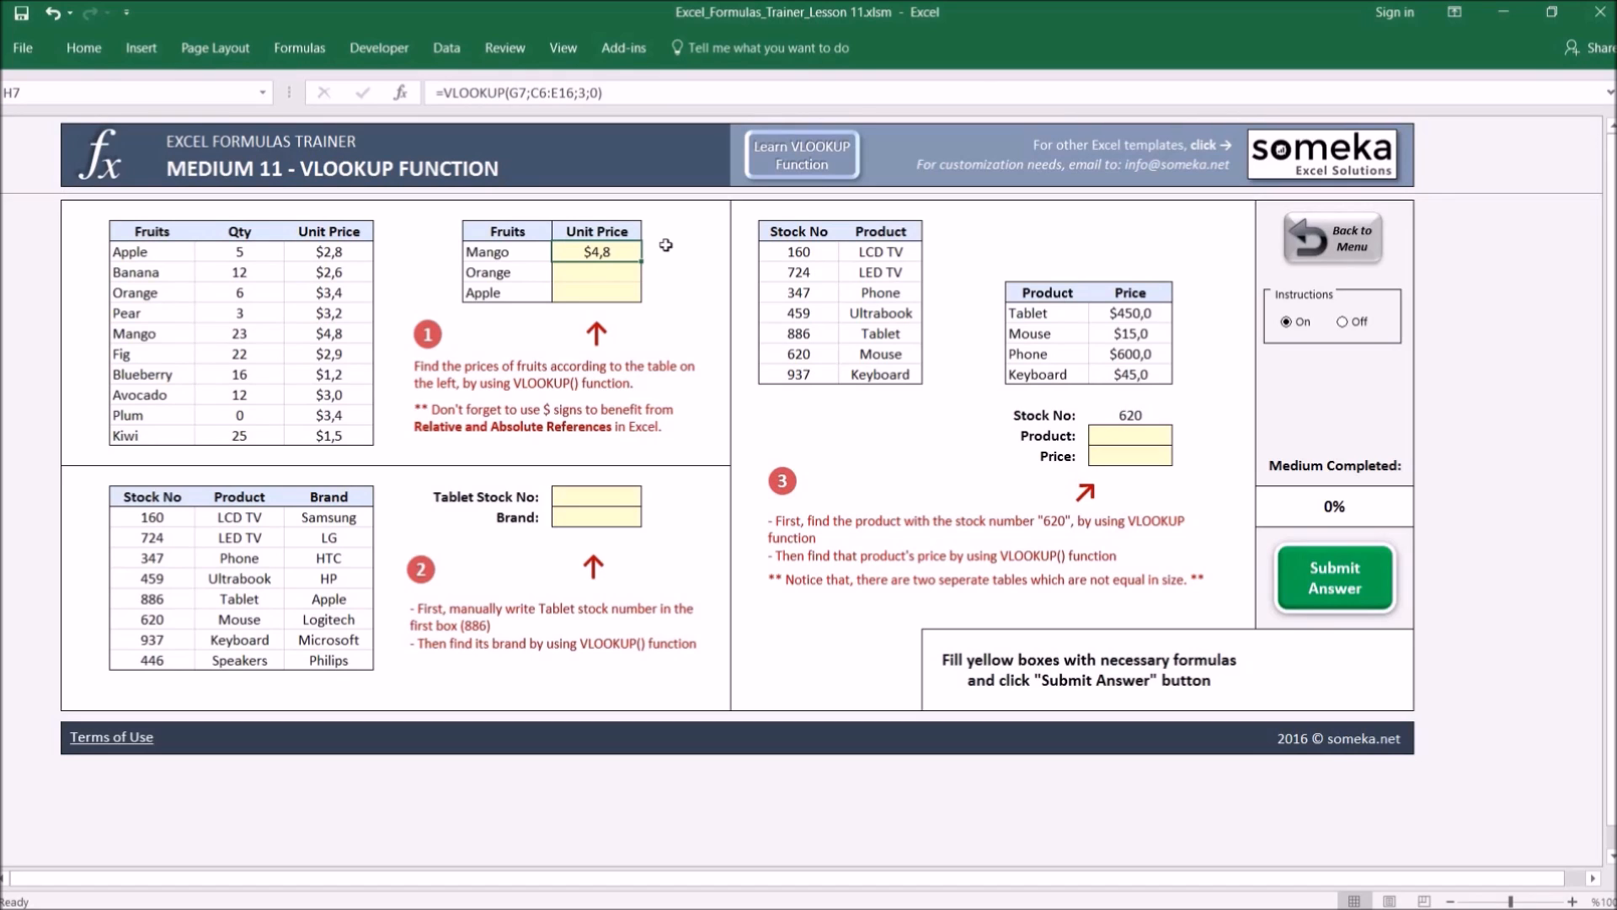
# Try copying Mango's price formula with its relative table range down to the Orange and Apple cells
pyautogui.click(328, 335)
pyautogui.click(598, 256)
pyautogui.hotkey('ctrl', 'c')
pyautogui.hotkey('shift', 'Down')
pyautogui.hotkey('shift', 'Down')
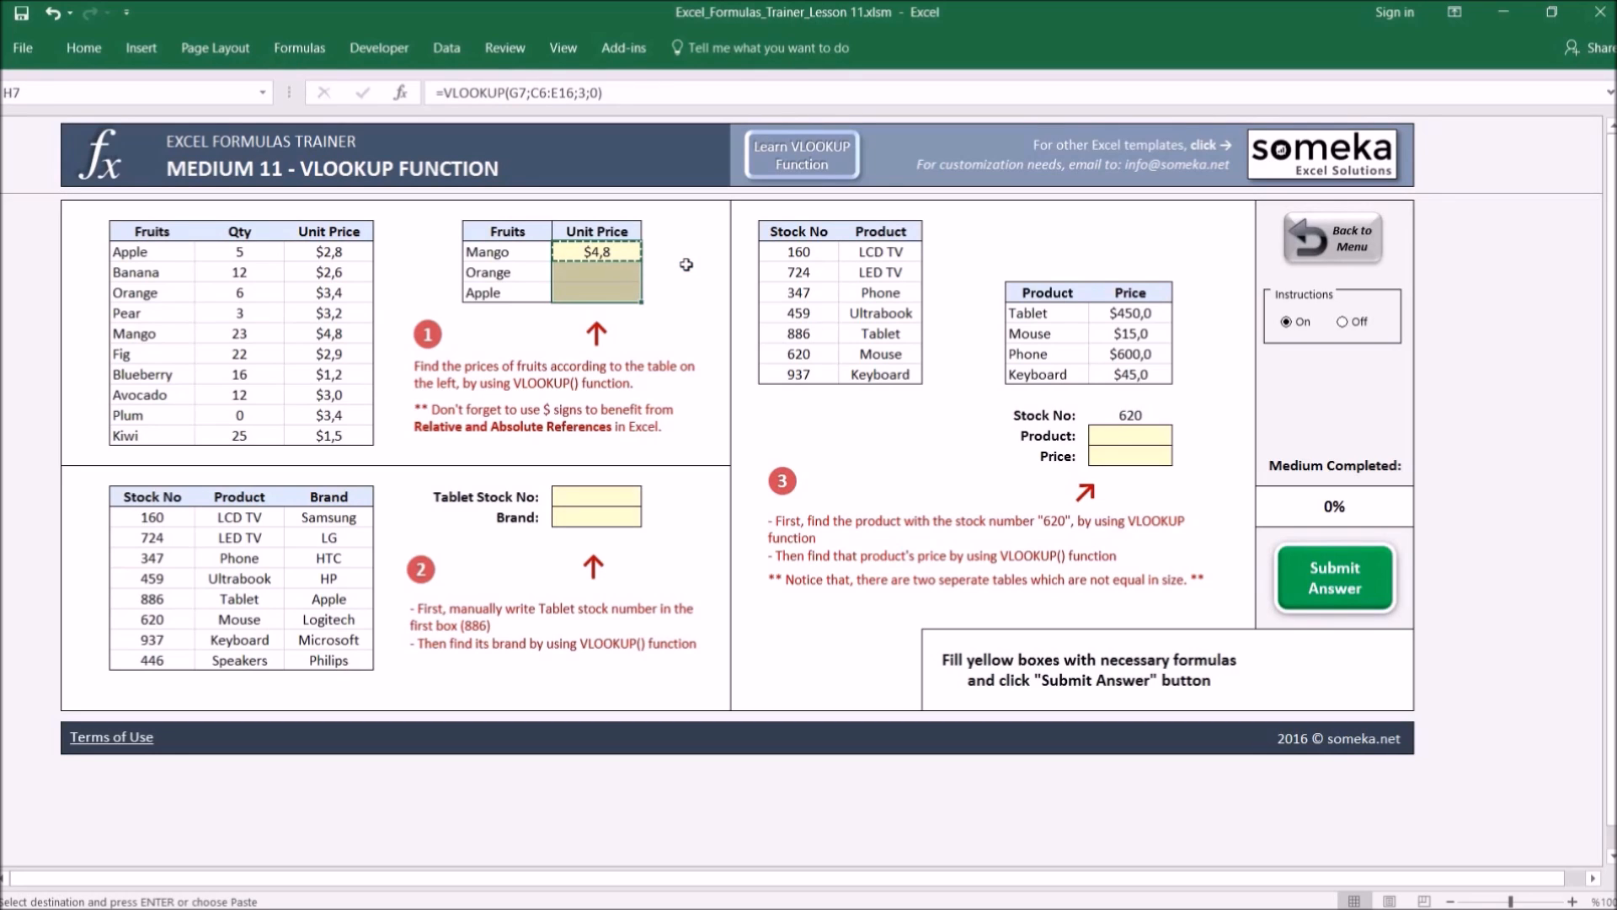
pyautogui.press('Return')
pyautogui.press('Down')
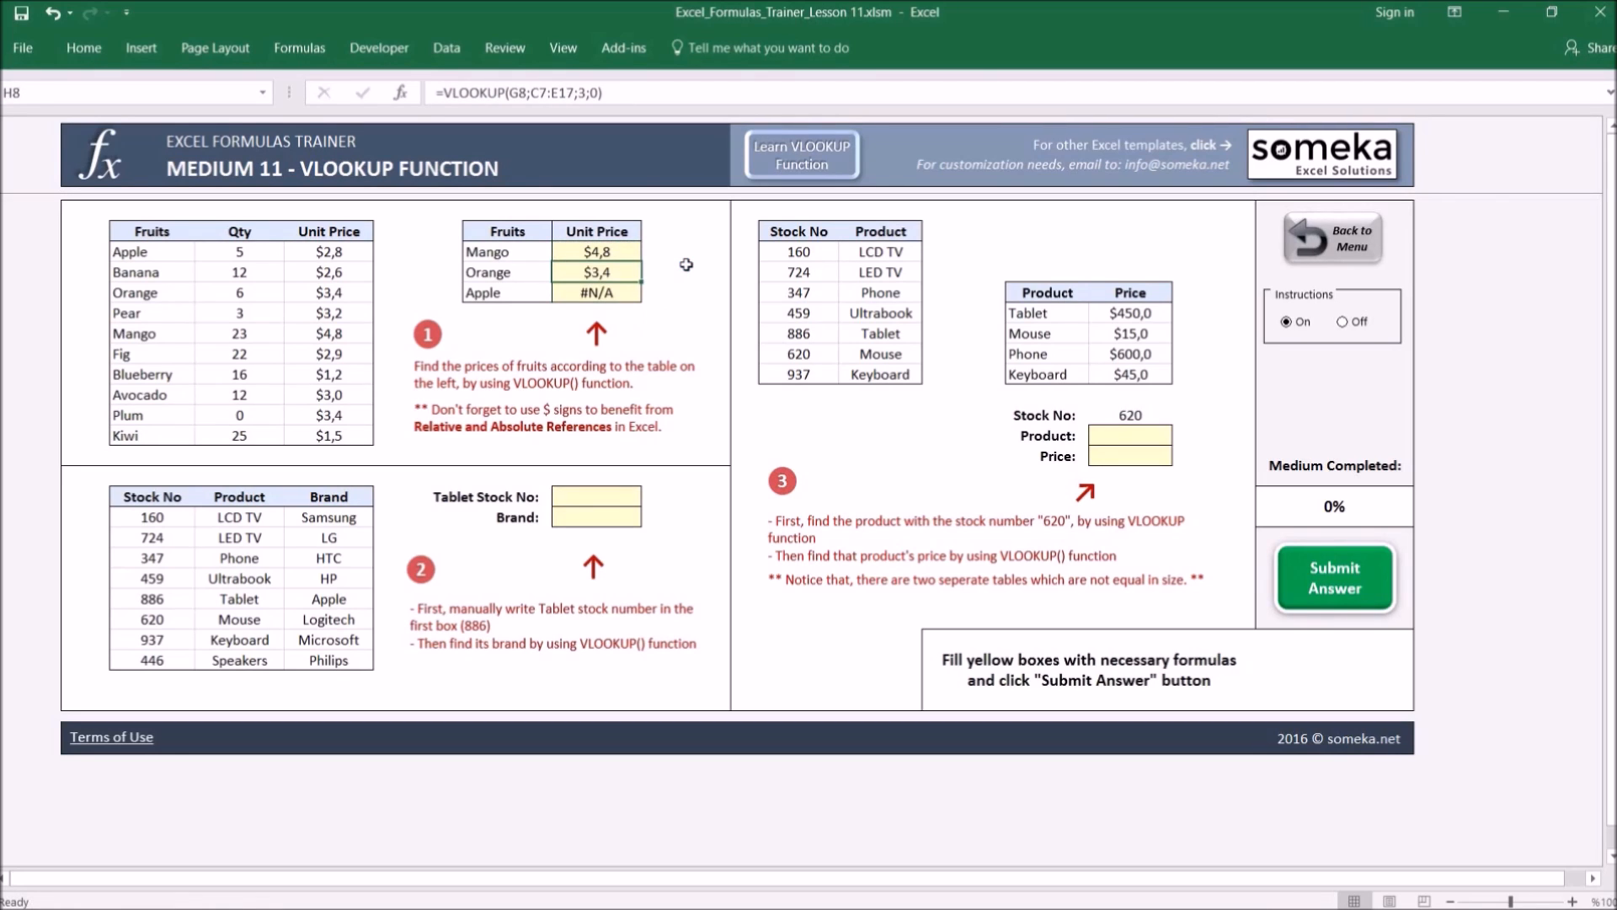
# Inspect the table range in Apple's price formula and highlight the instruction's words on Relative and Absolute References
pyautogui.click(609, 292)
pyautogui.click(619, 98)
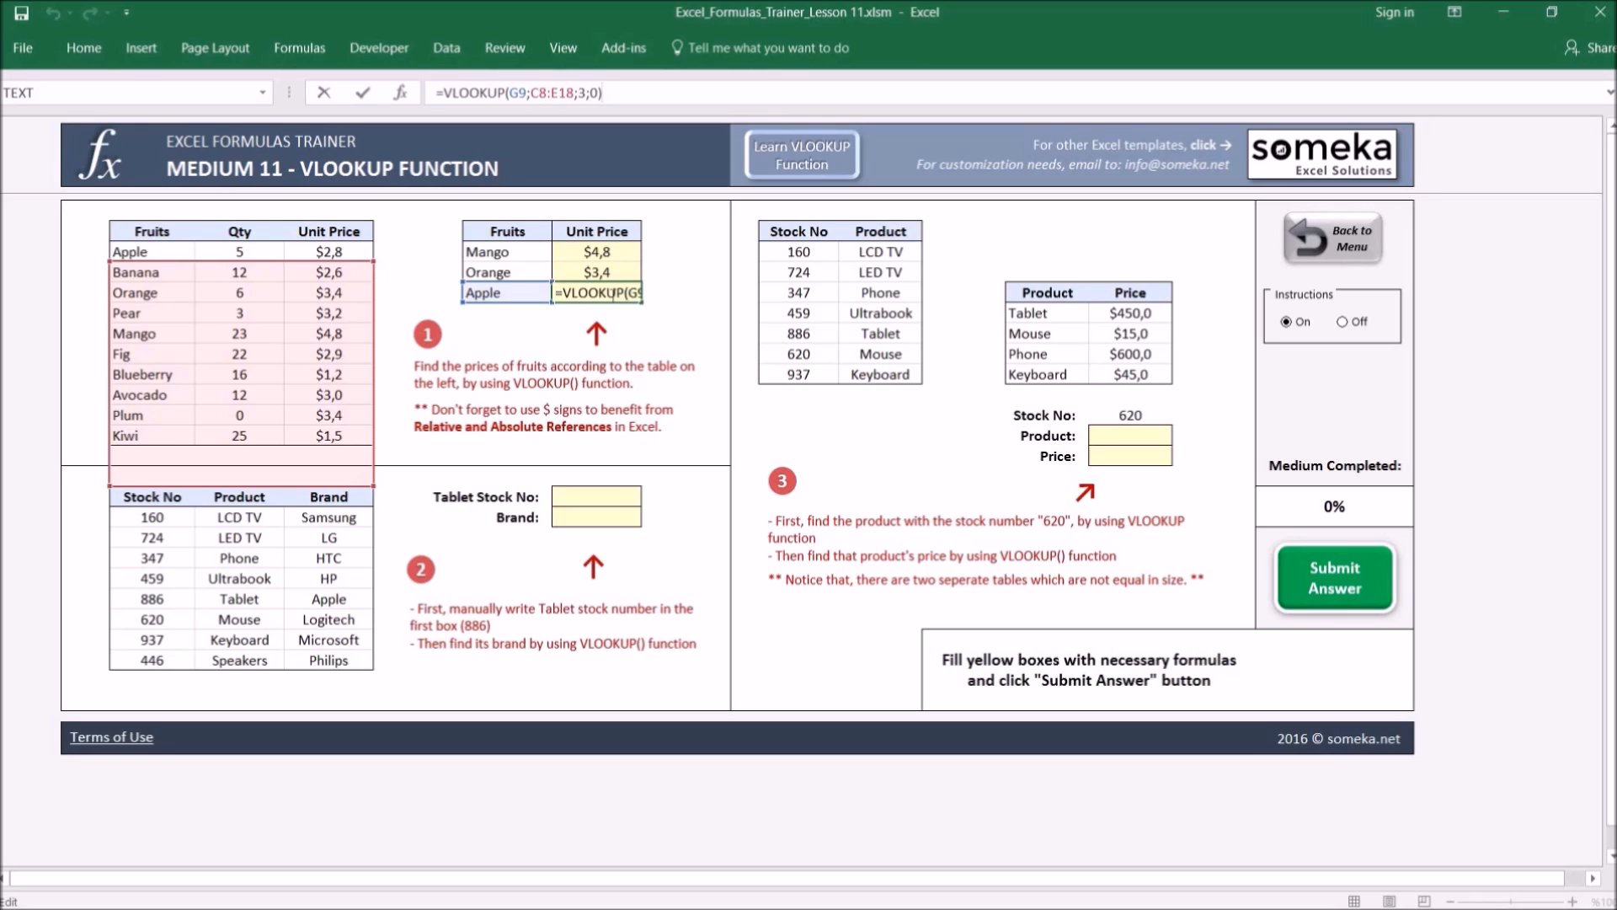
pyautogui.hotkey('ctrl', 'Return')
pyautogui.moveTo(418, 428); pyautogui.dragTo(613, 428)
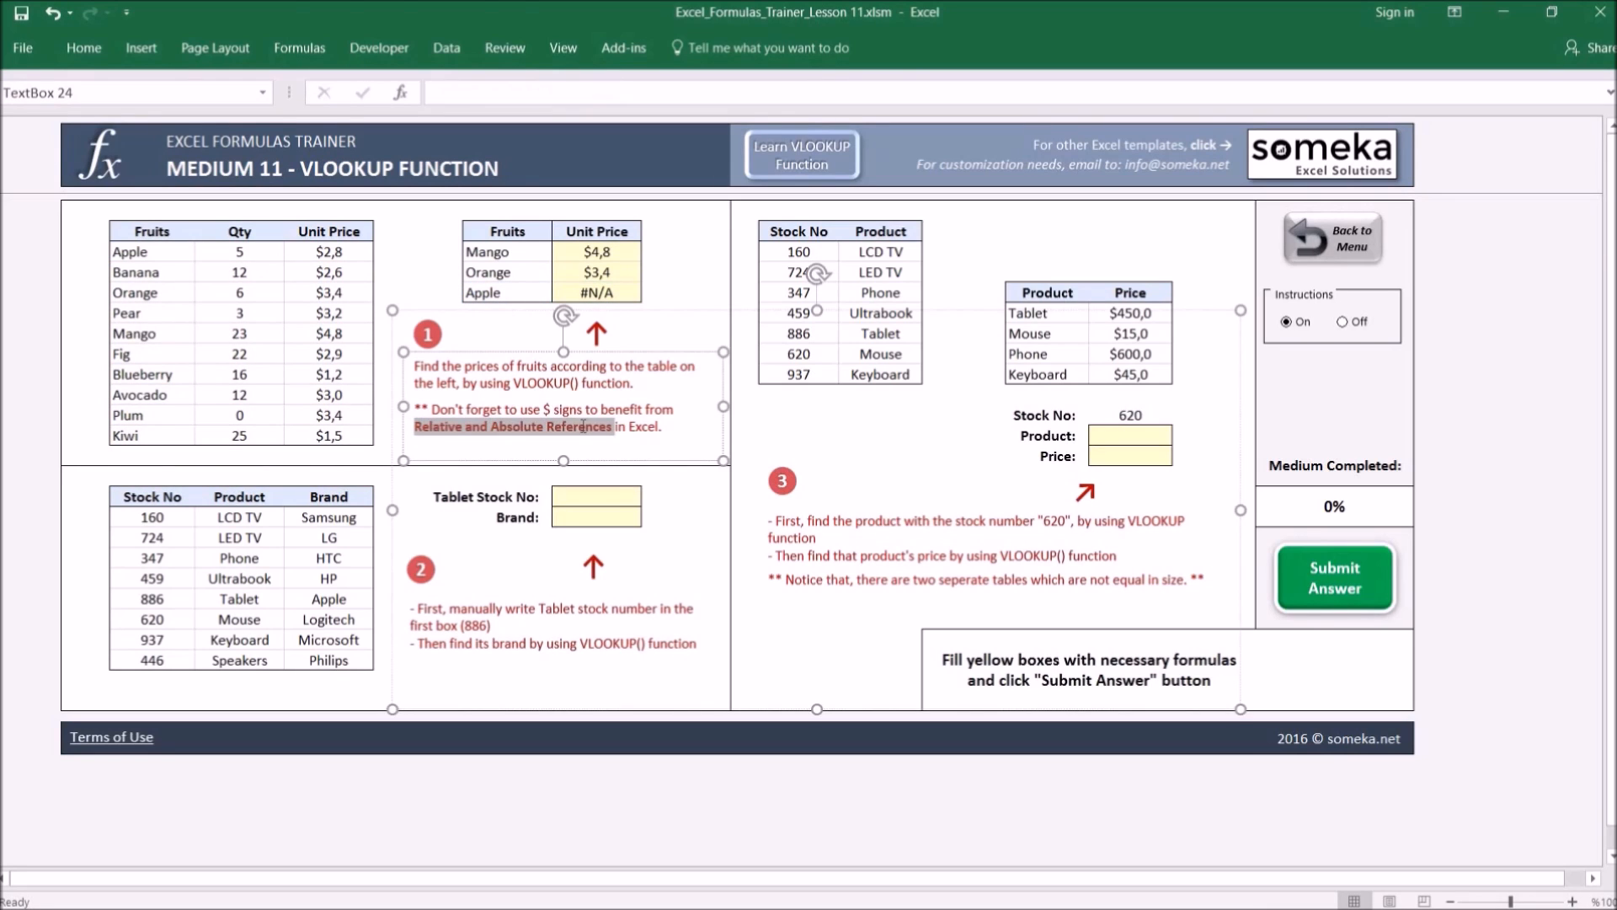
pyautogui.click(683, 272)
# Make the table range in Mango's price formula absolute as $C$6:$E$16
pyautogui.click(597, 250)
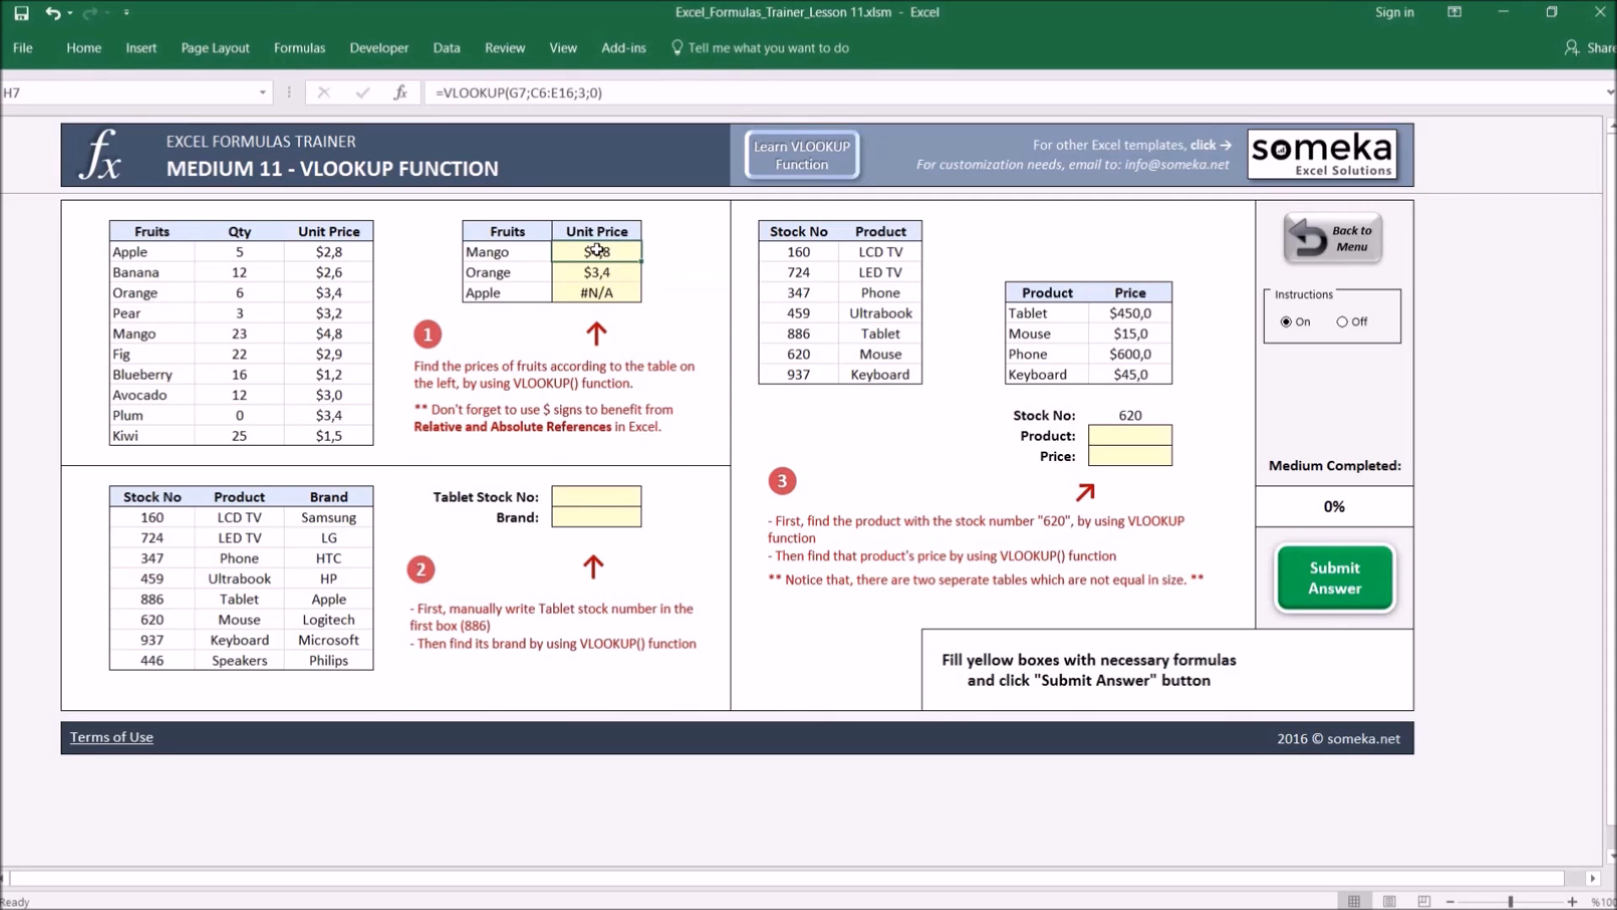
pyautogui.moveTo(566, 91); pyautogui.dragTo(539, 91)
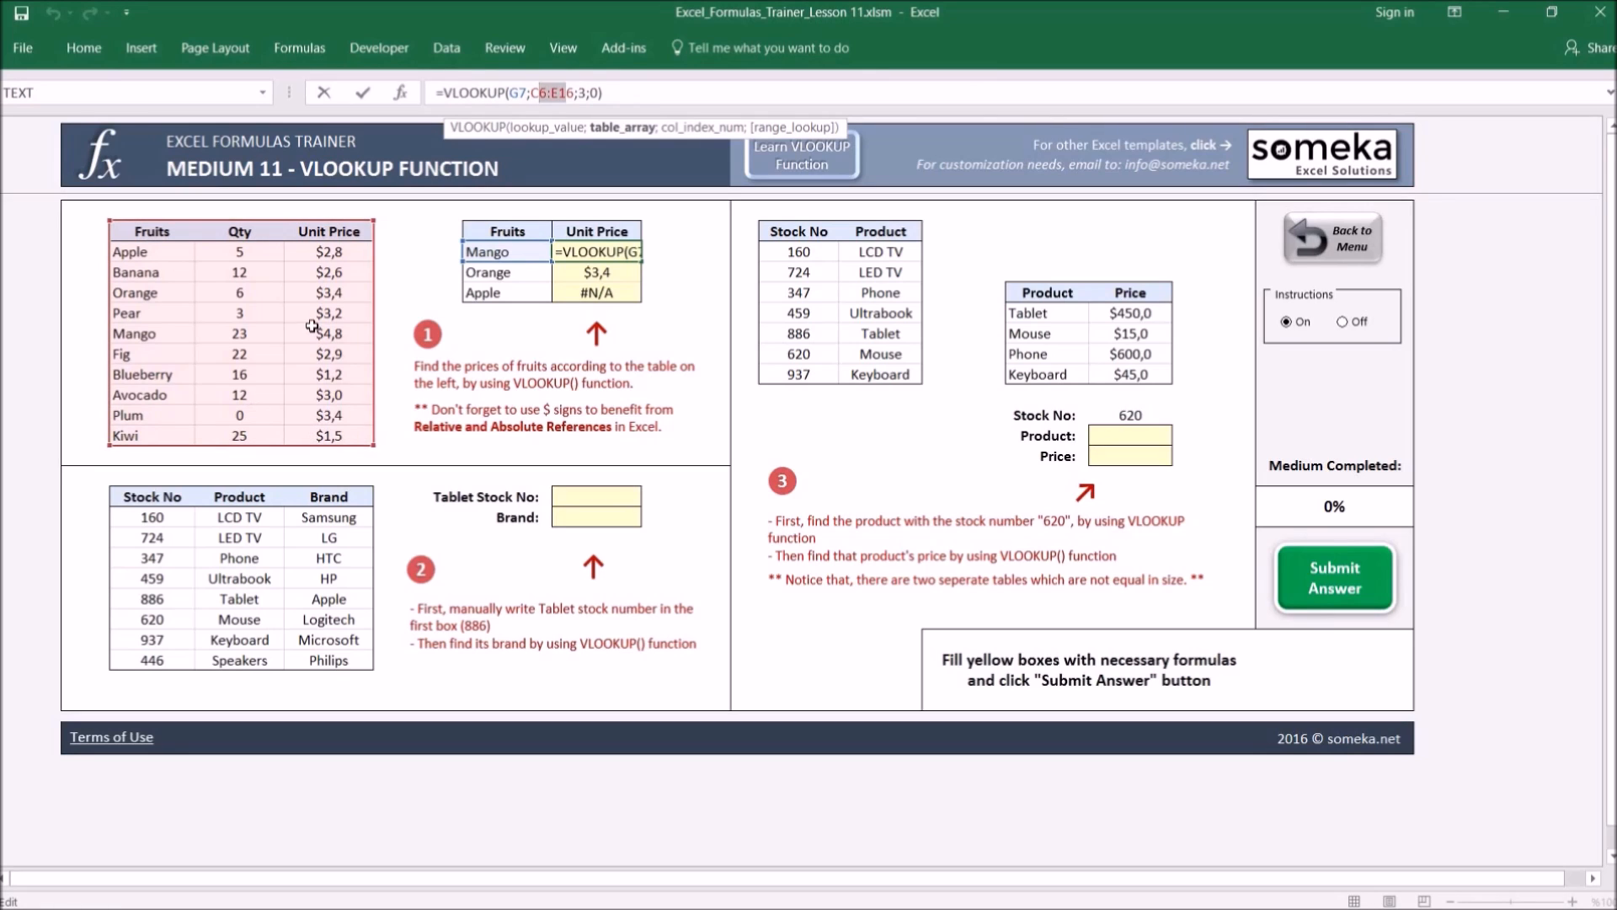
pyautogui.press('F4')
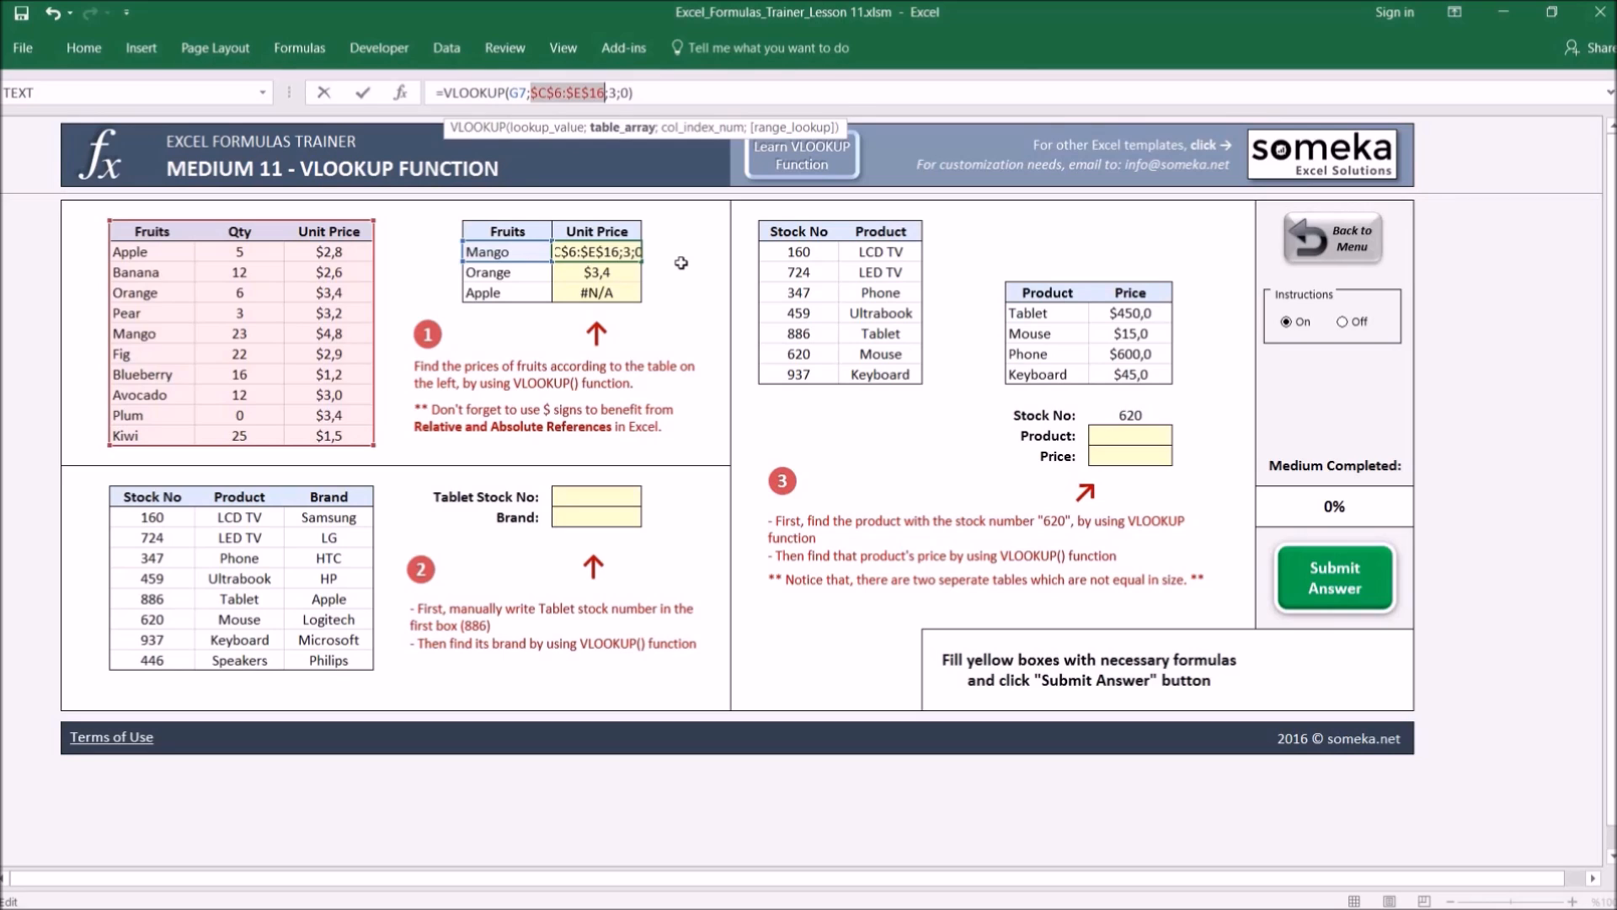
pyautogui.hotkey('ctrl', 'Return')
# Copy Mango's corrected VLOOKUP formula to the Orange and Apple price cells and check the range in Apple's formula
pyautogui.hotkey('ctrl', 'c')
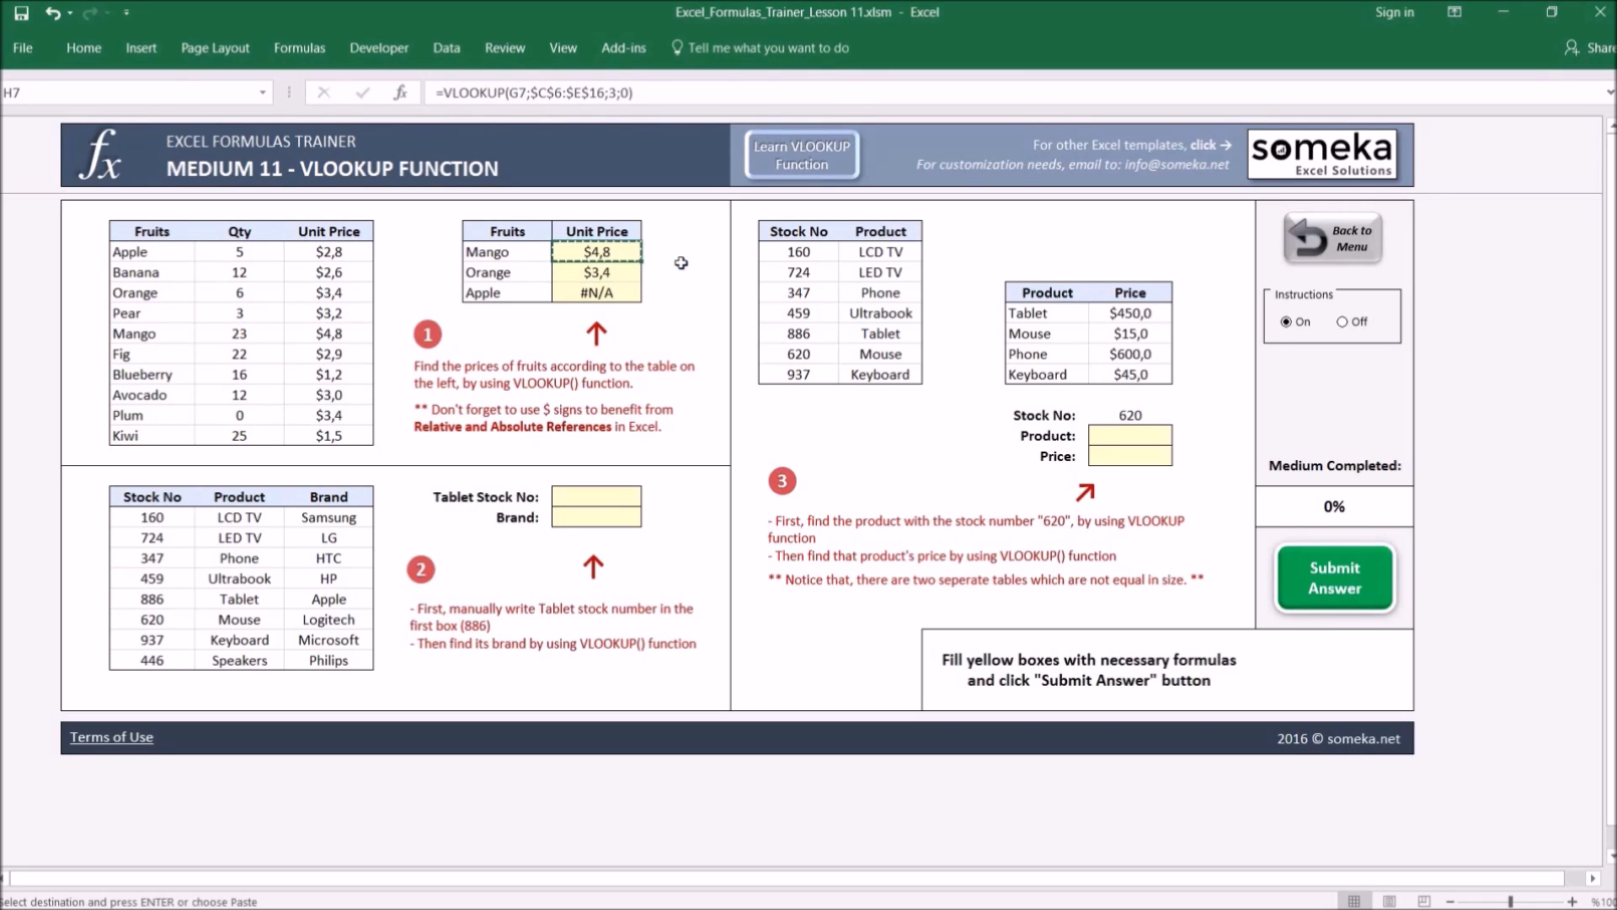
pyautogui.press('Down')
pyautogui.hotkey('shift', 'Down')
pyautogui.hotkey('ctrl', 'v')
pyautogui.press('Escape')
pyautogui.press('Down')
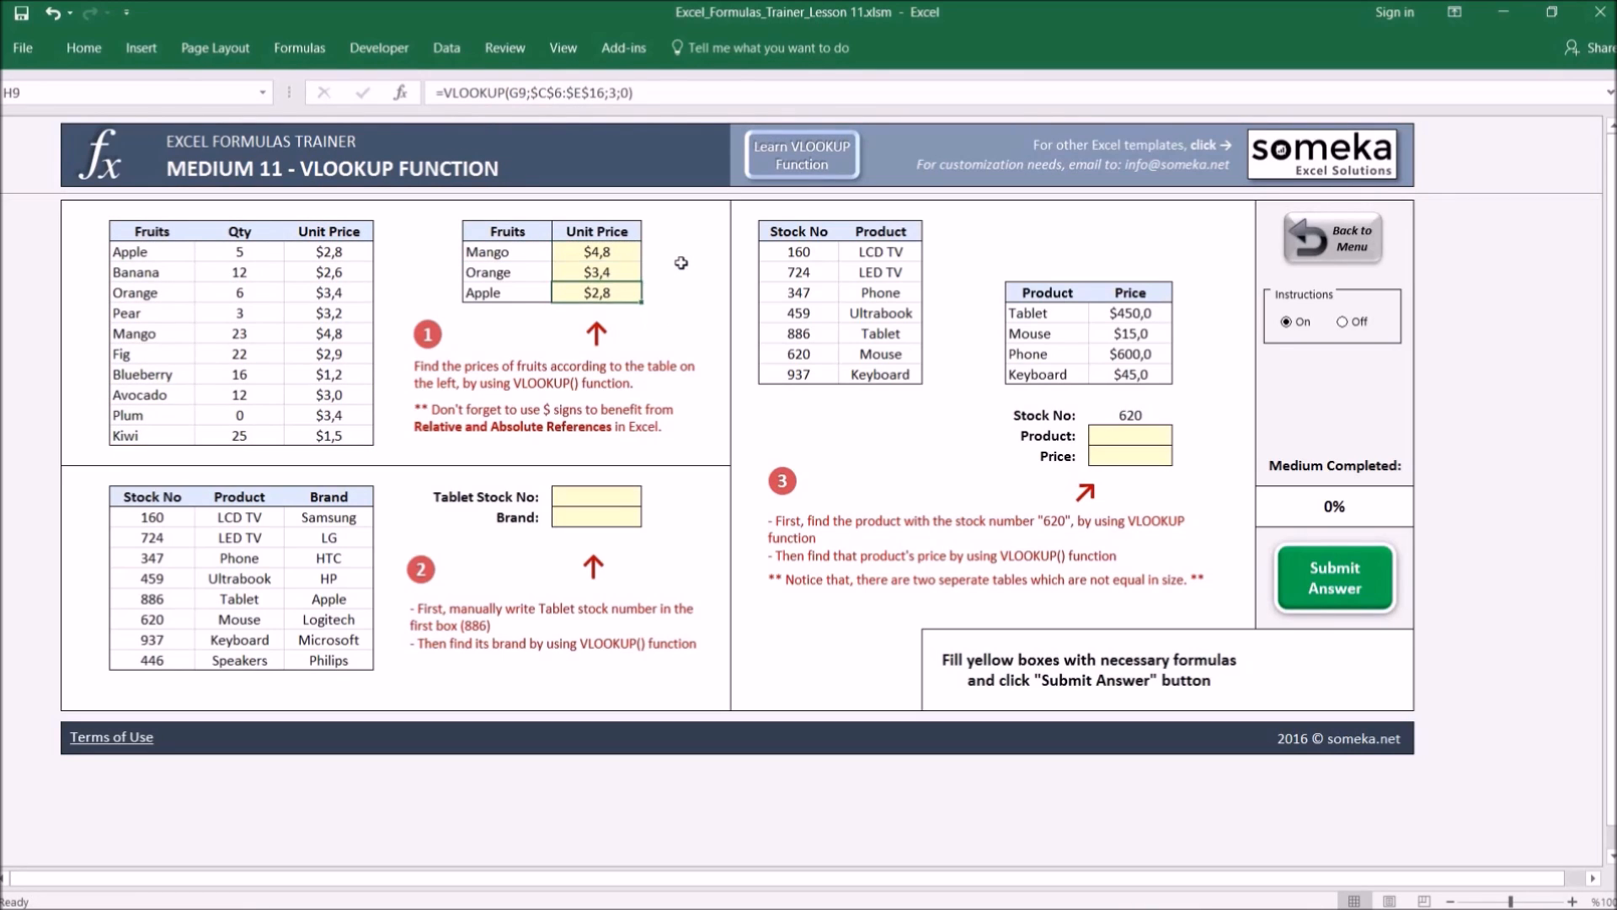
pyautogui.press('F2')
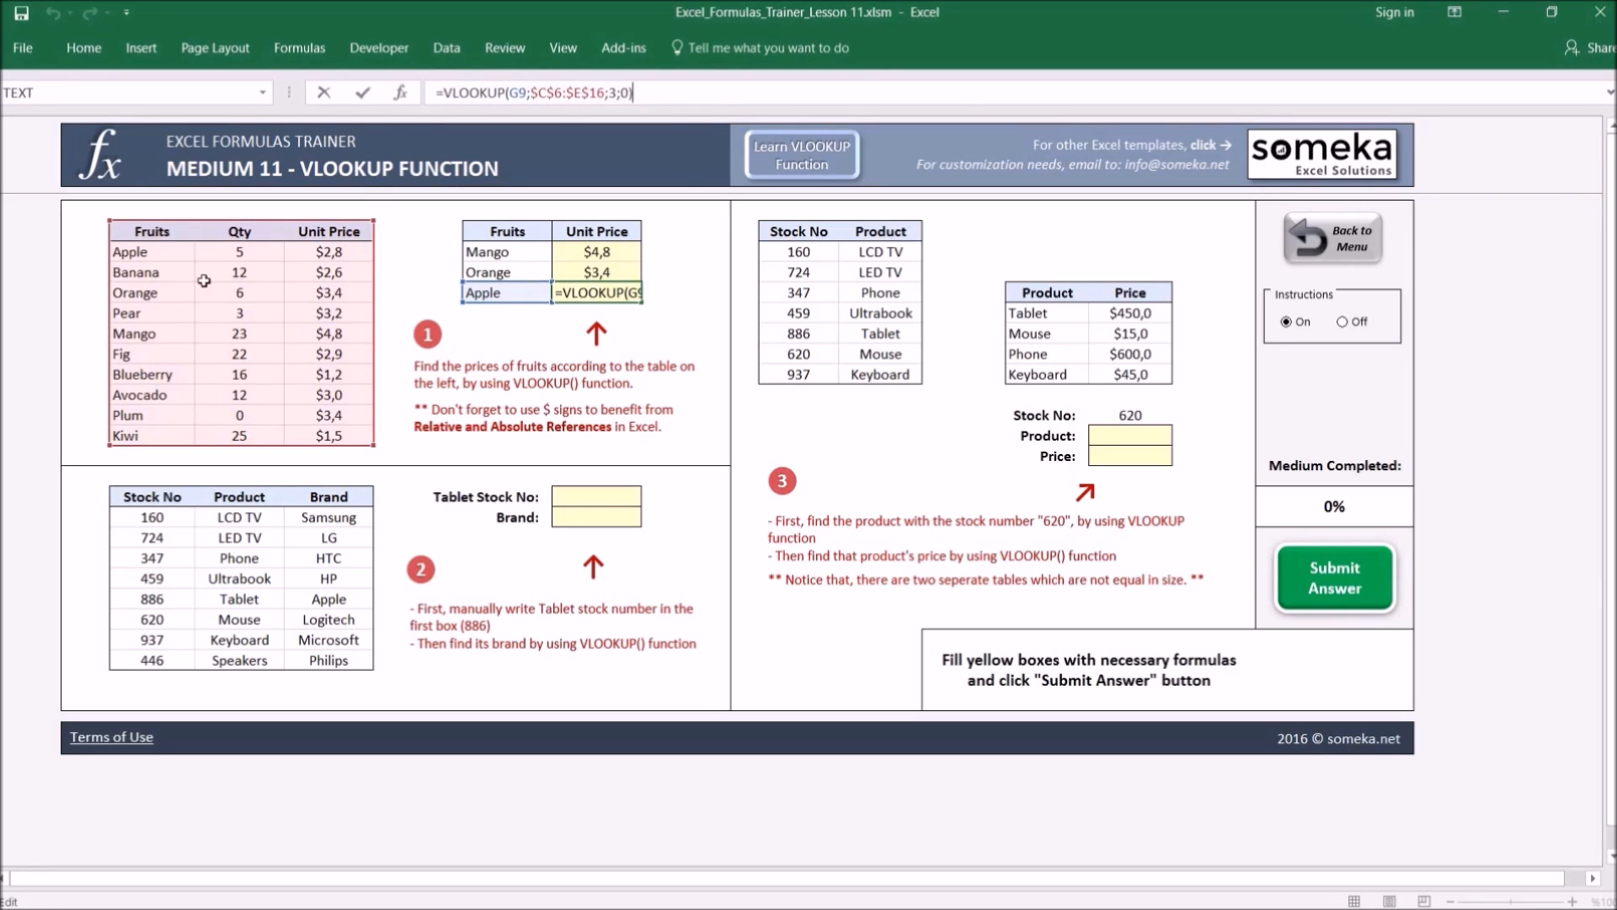
pyautogui.press('Escape')
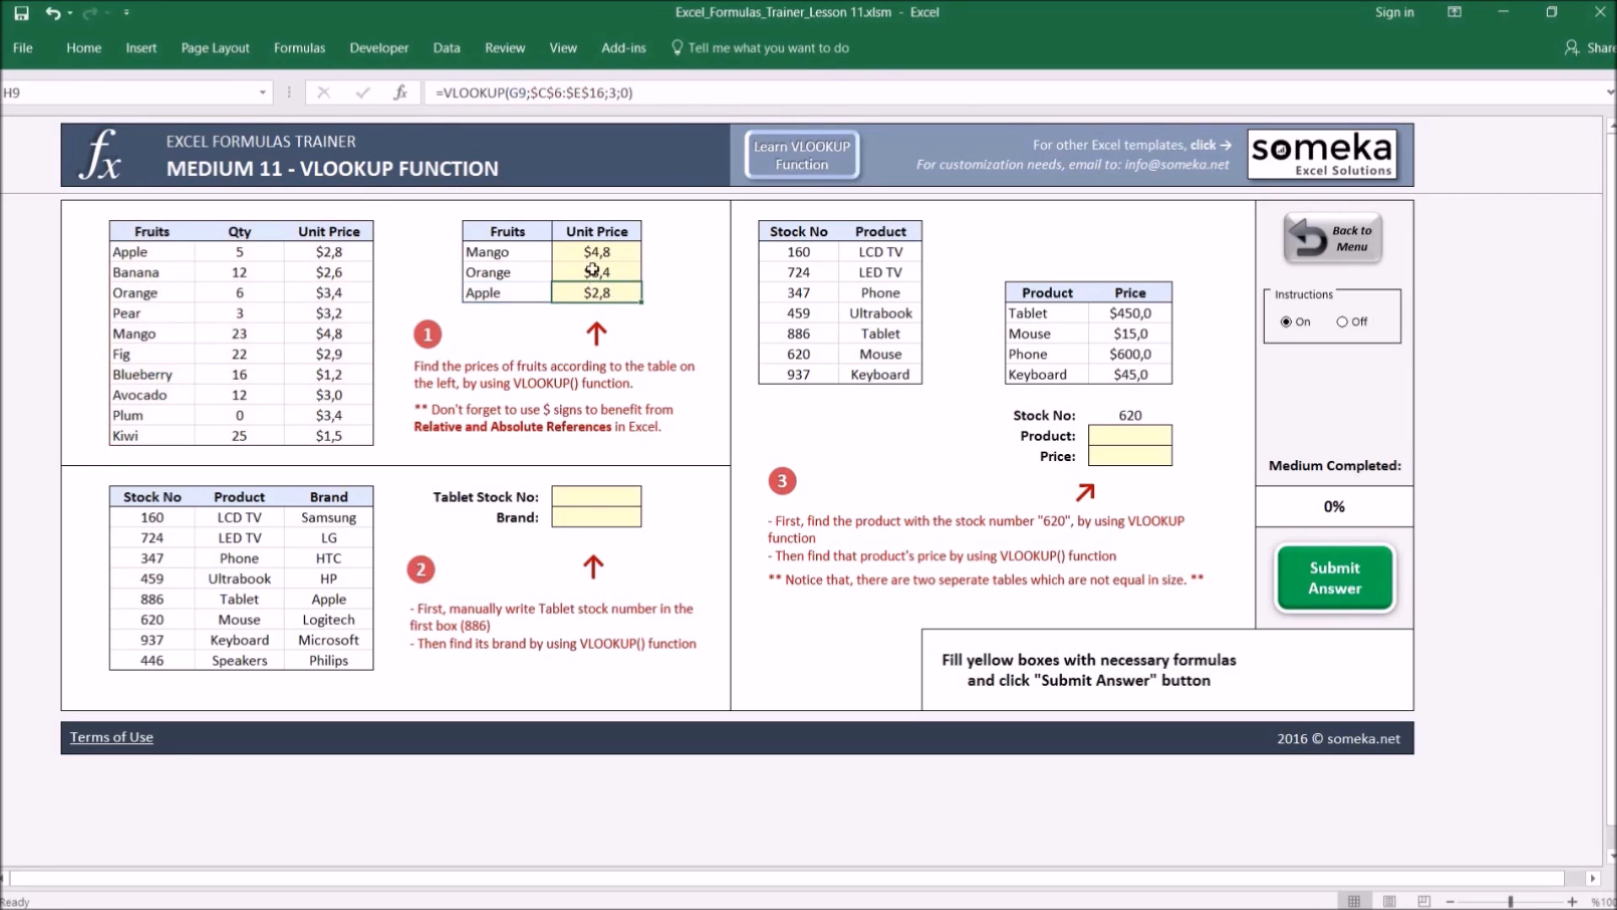
# Enter 886 as the tablet stock number in exercise 2
pyautogui.click(674, 498)
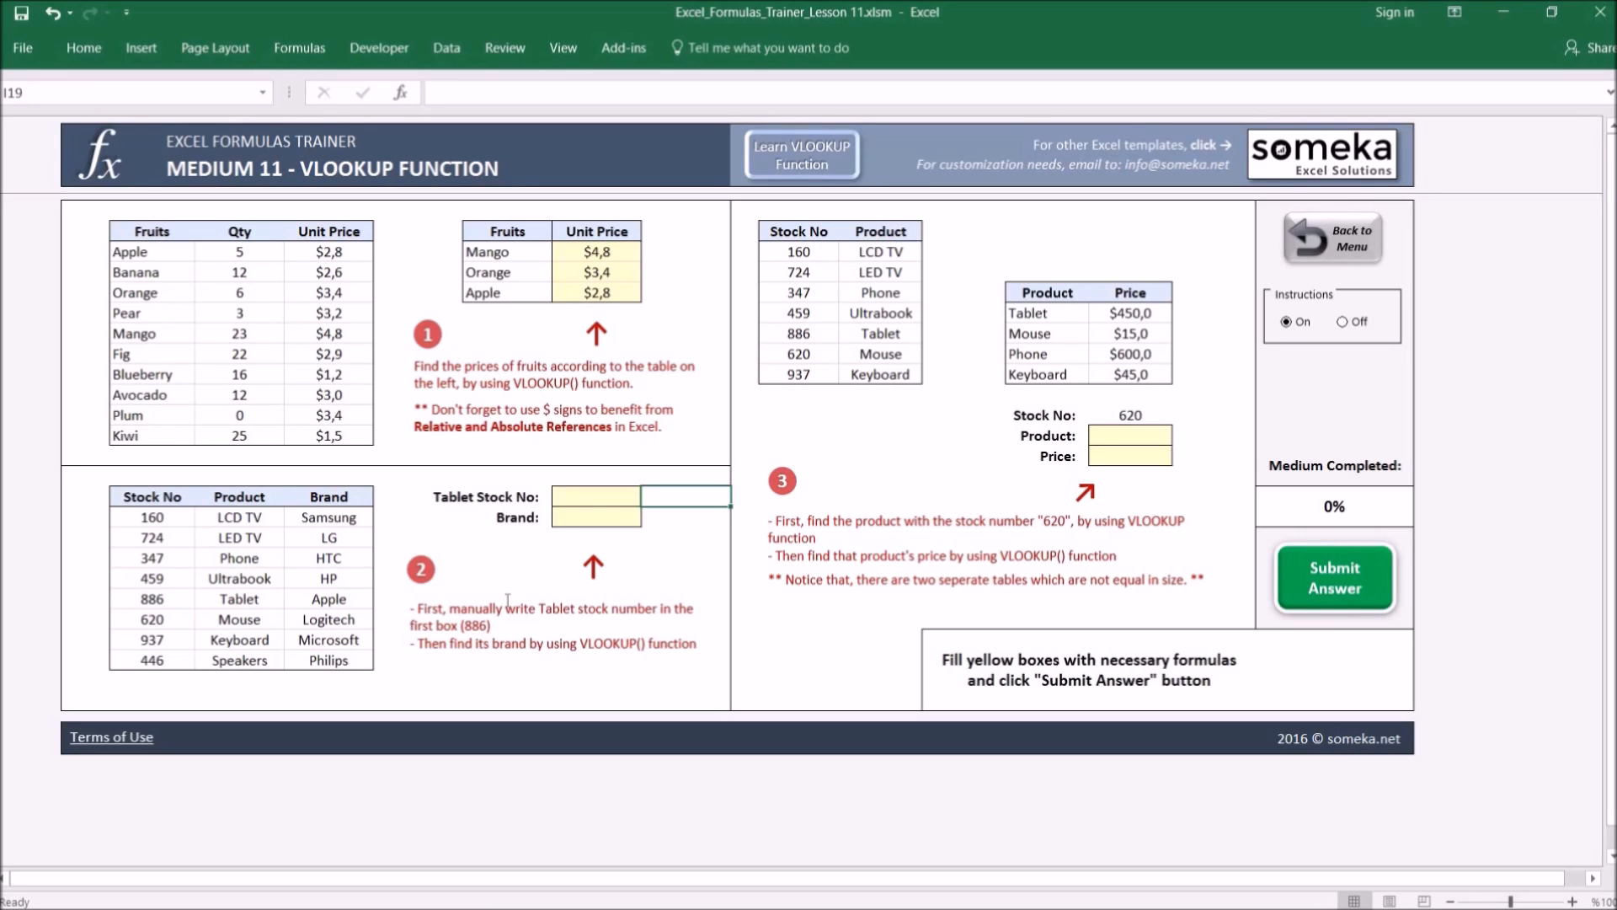
pyautogui.click(593, 497)
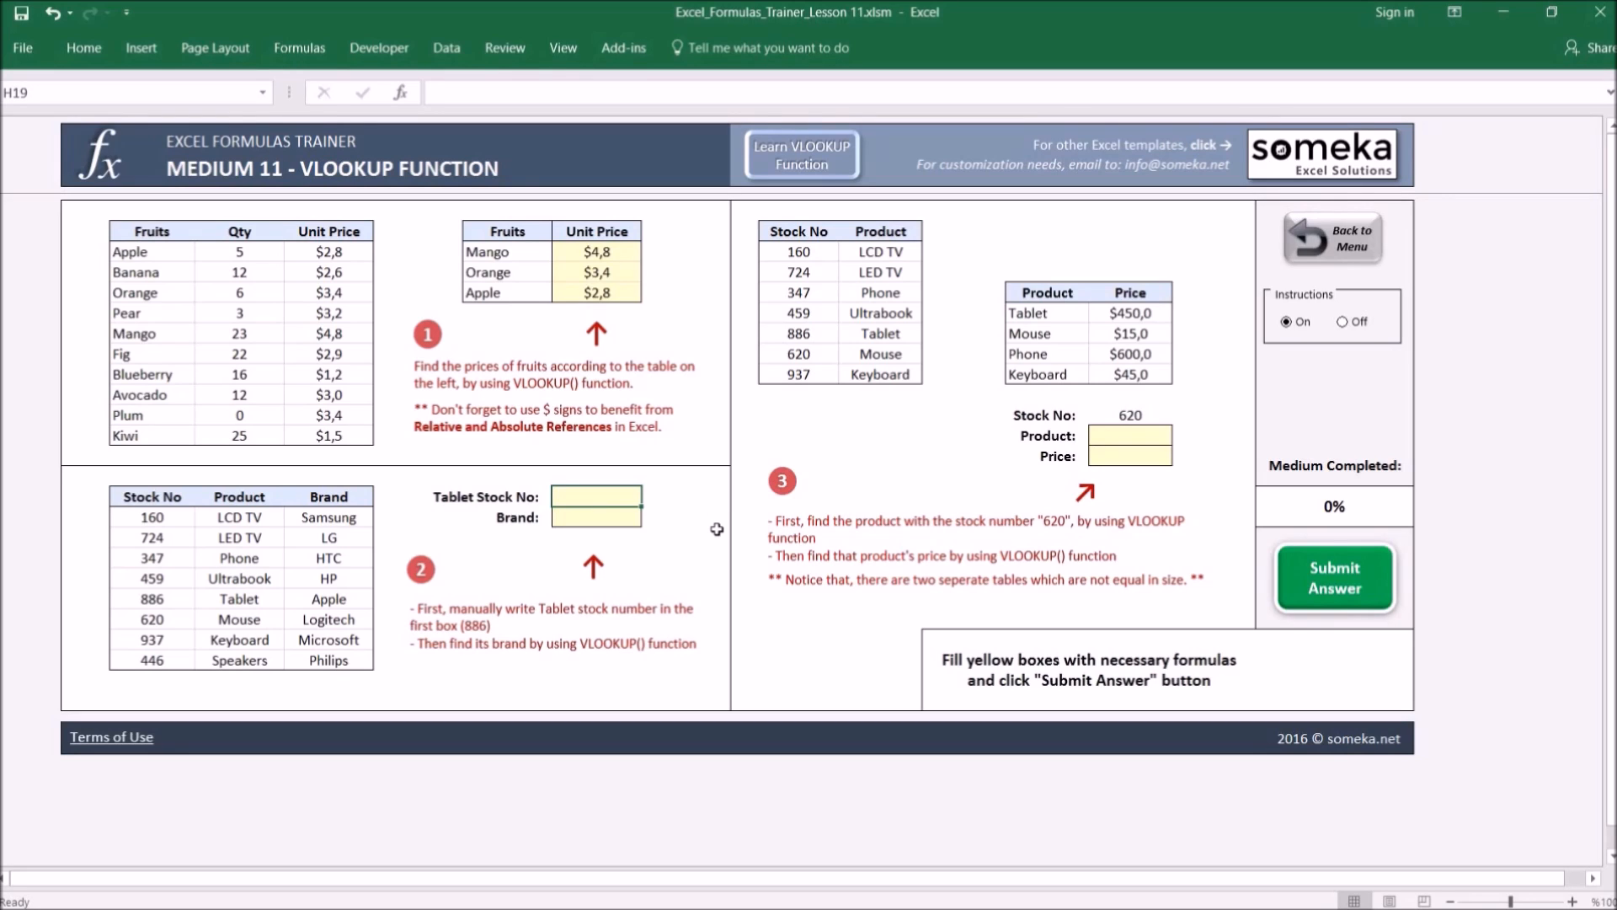
pyautogui.write('886')
pyautogui.press('Return')
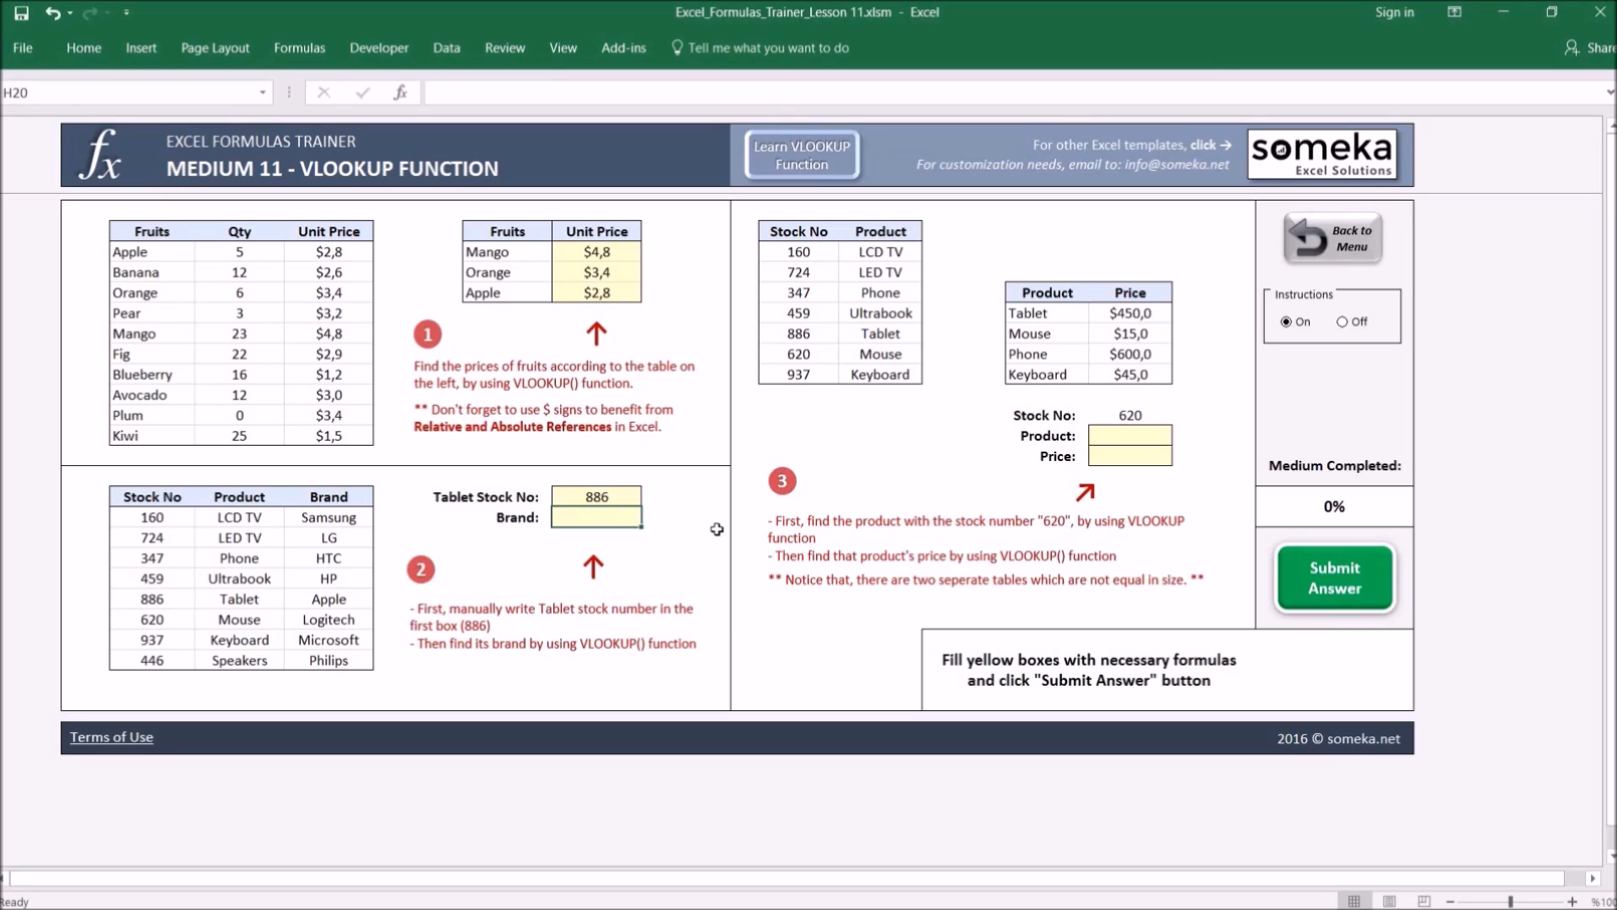
# Find the tablet's brand in H20 with the exact-match formula =VLOOKUP(H19;$C$19:$E$27;3;0)
pyautogui.write('=vlo')
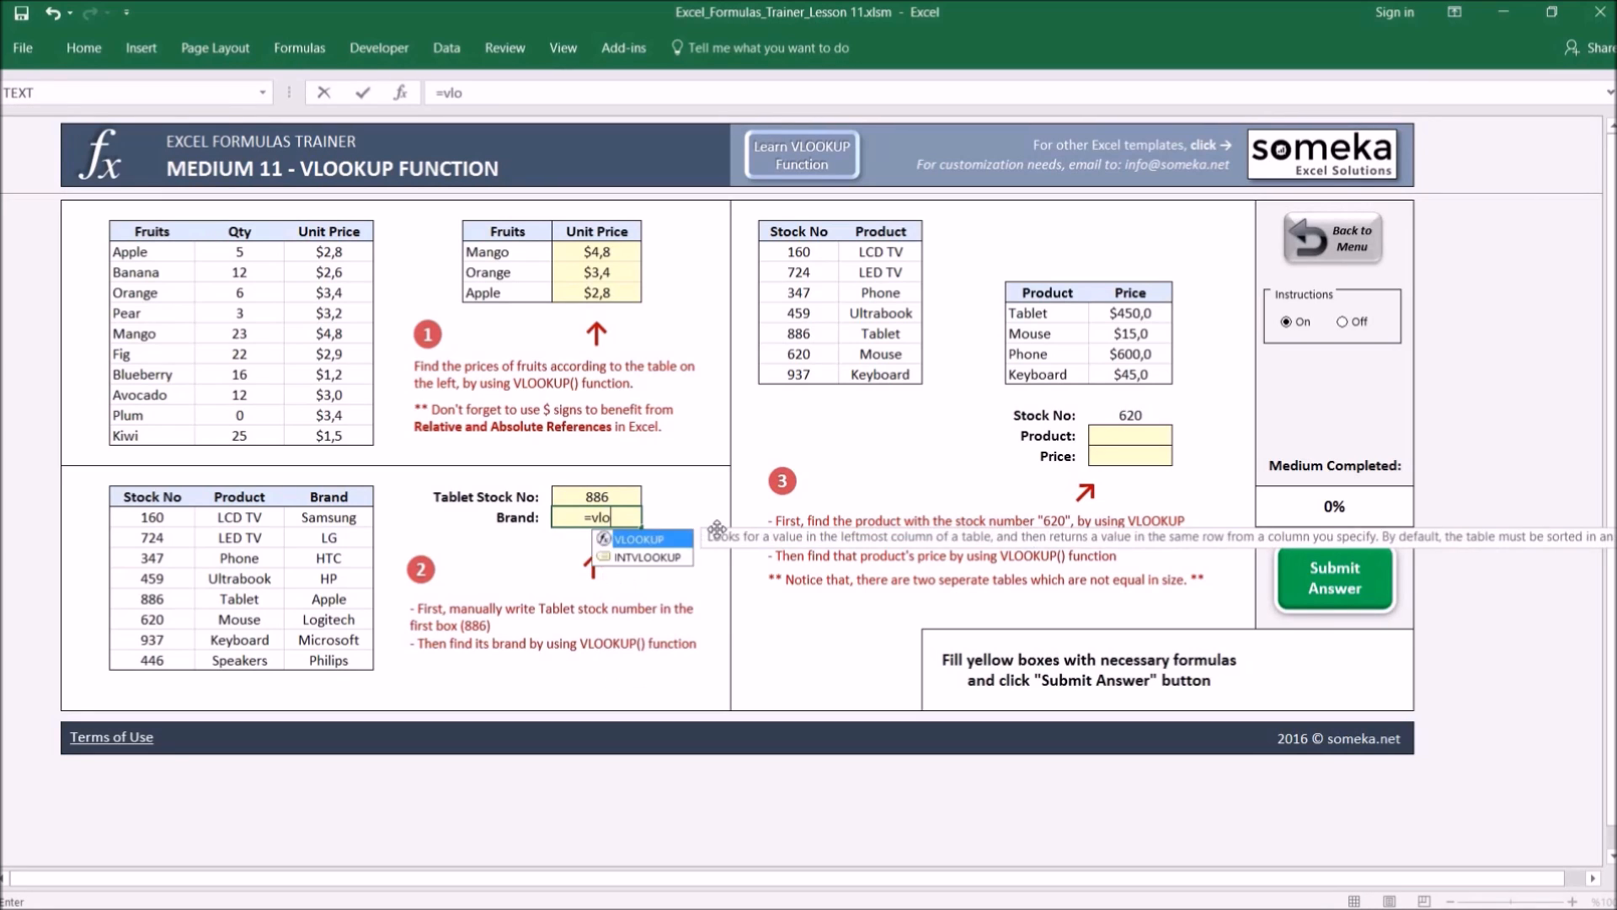
pyautogui.press('Tab')
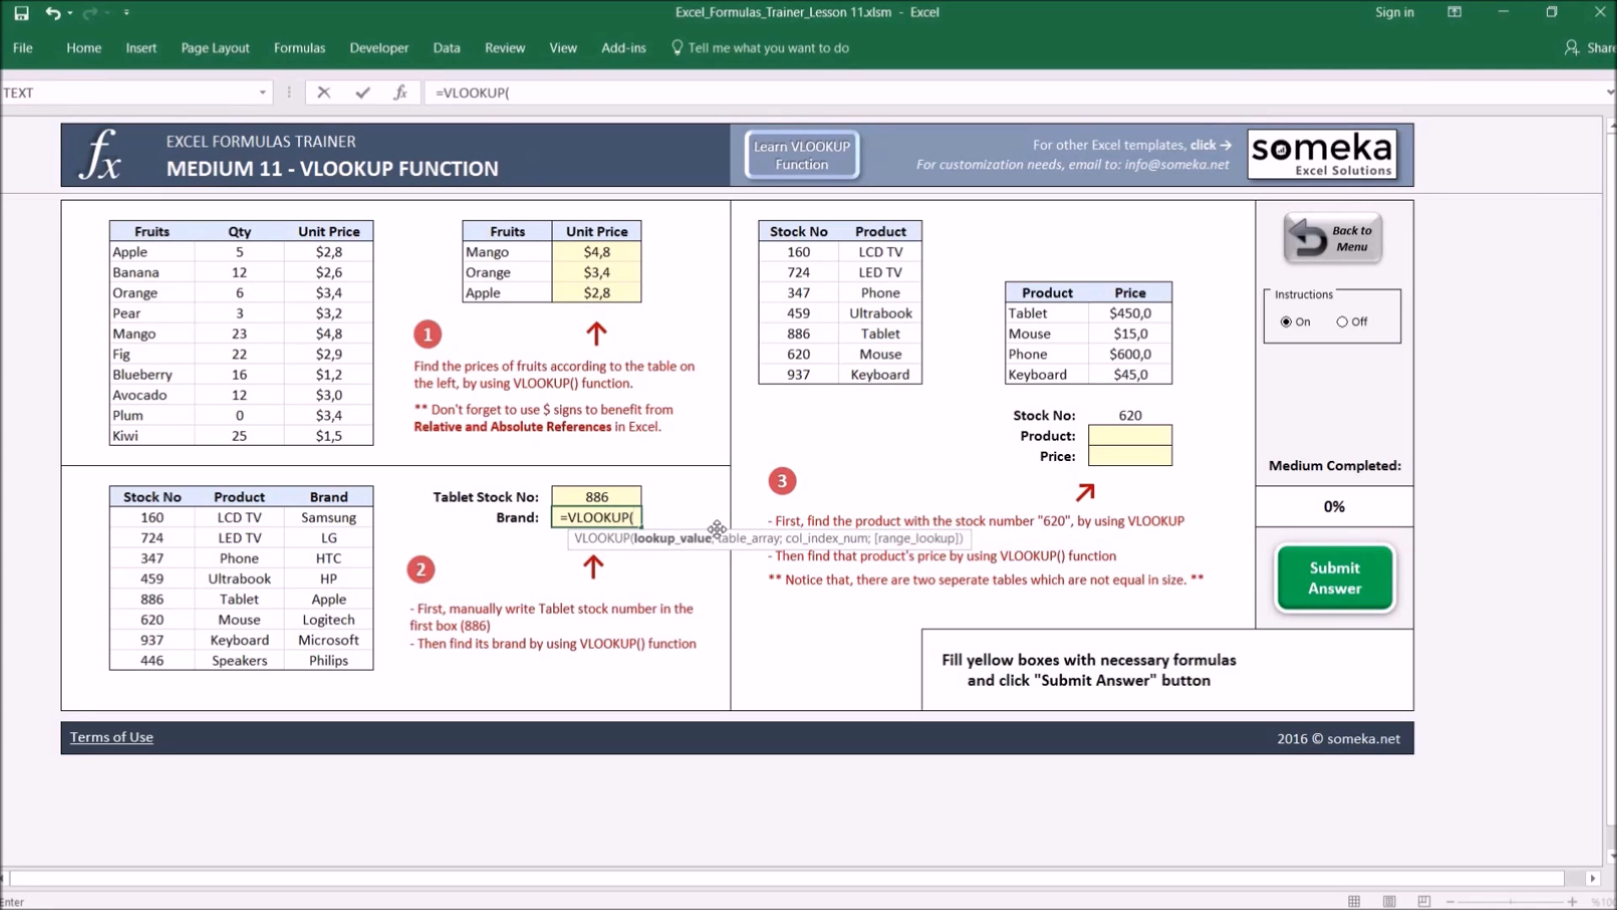
pyautogui.click(598, 497)
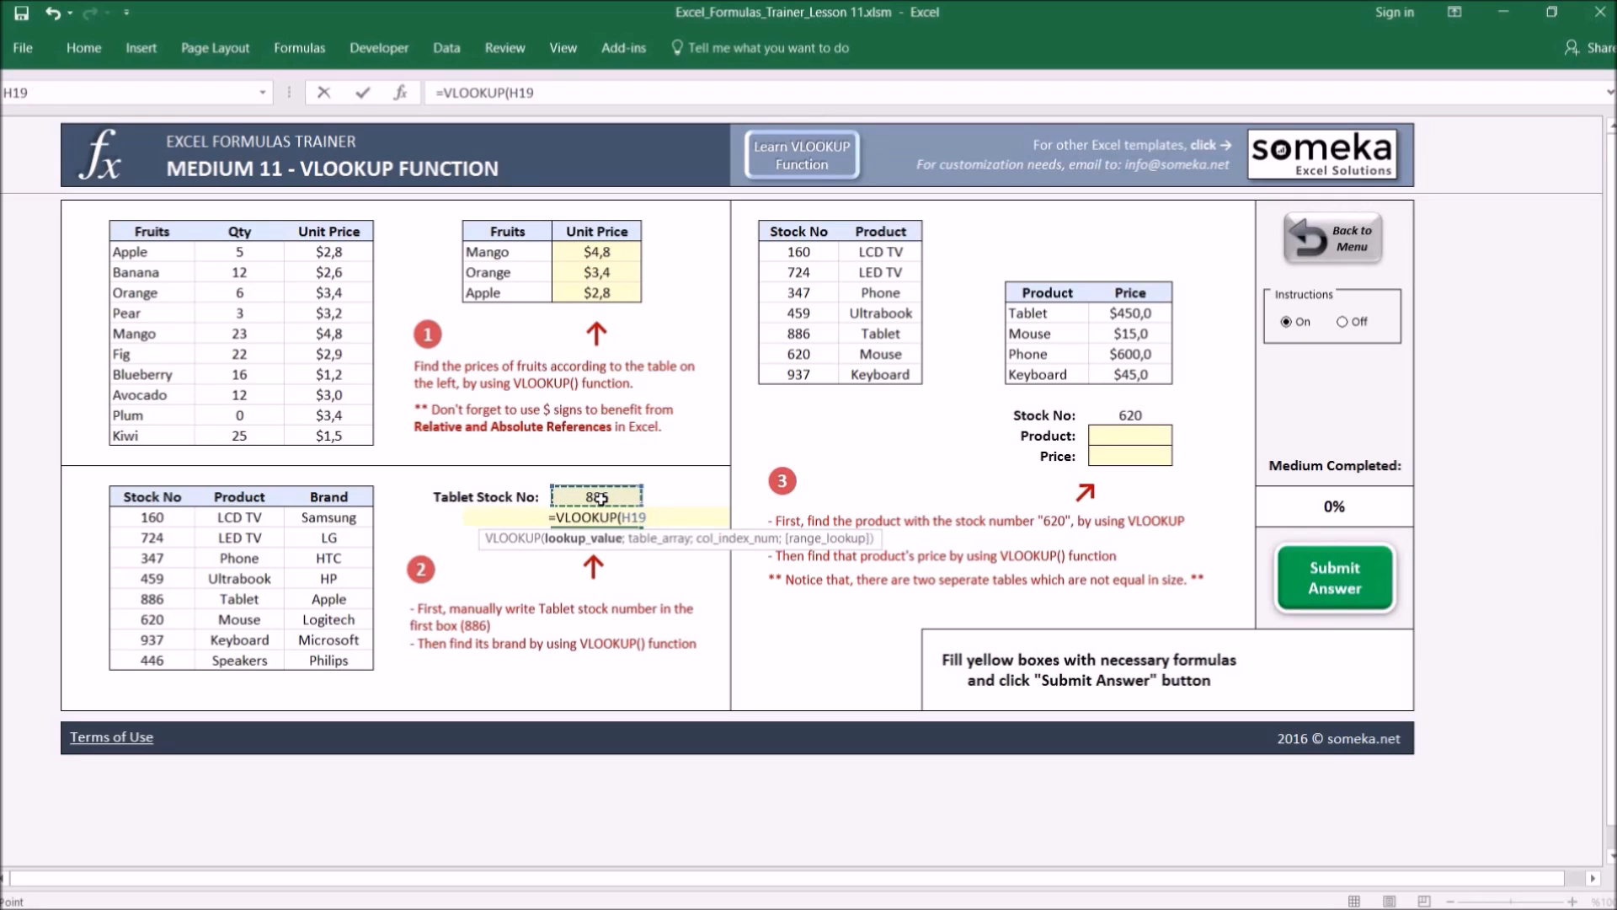
pyautogui.write(';')
pyautogui.moveTo(156, 497); pyautogui.dragTo(332, 661)
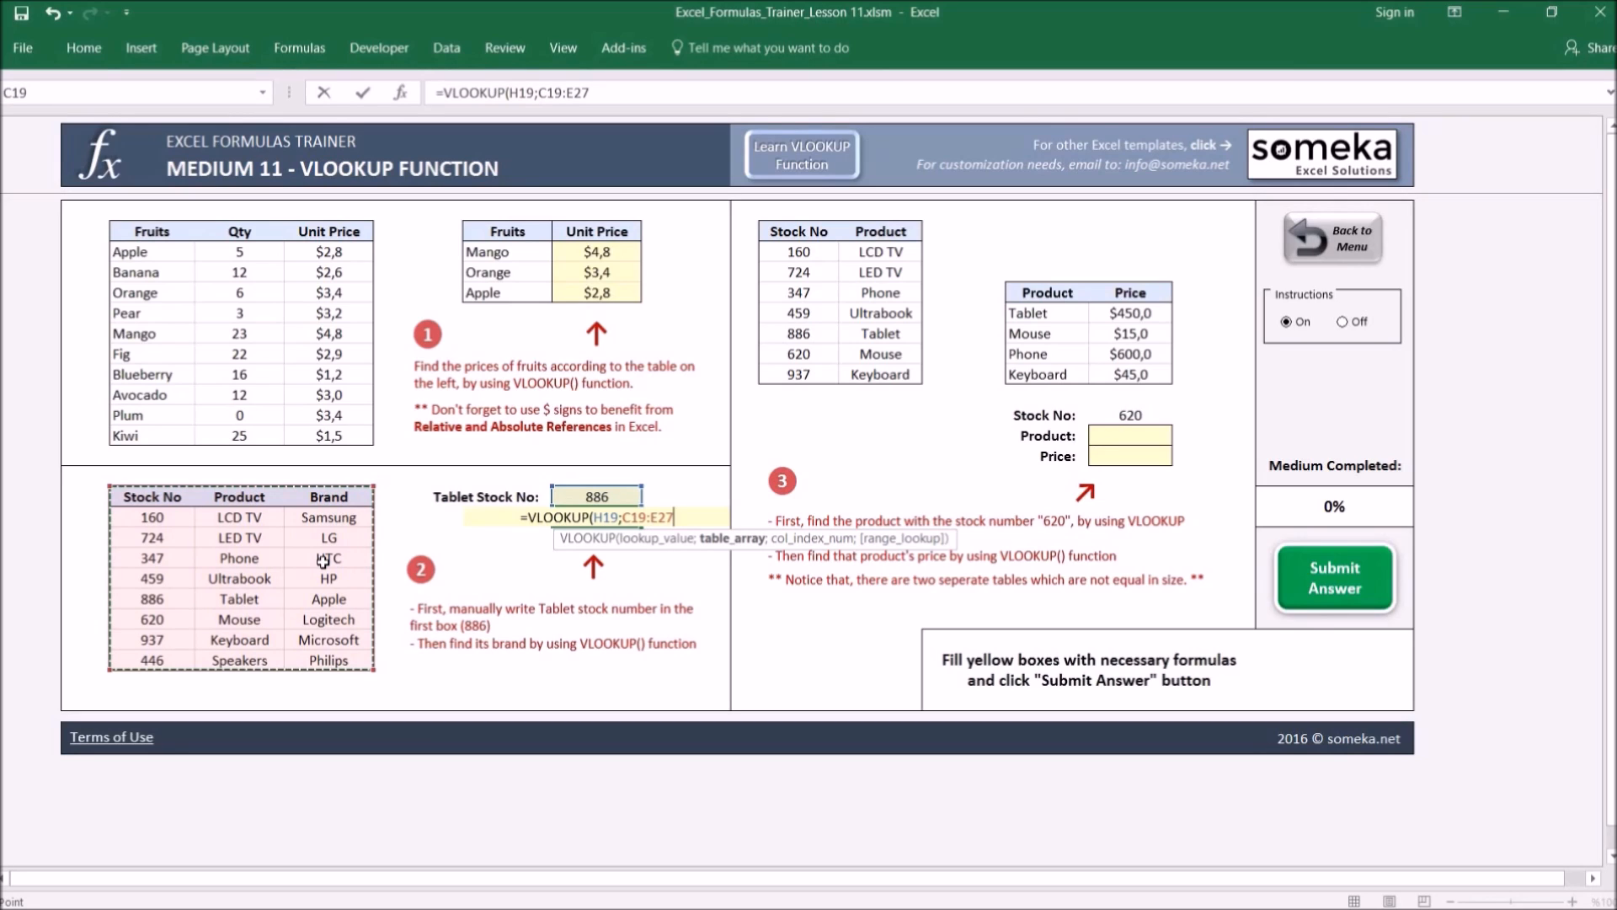
pyautogui.press('F4')
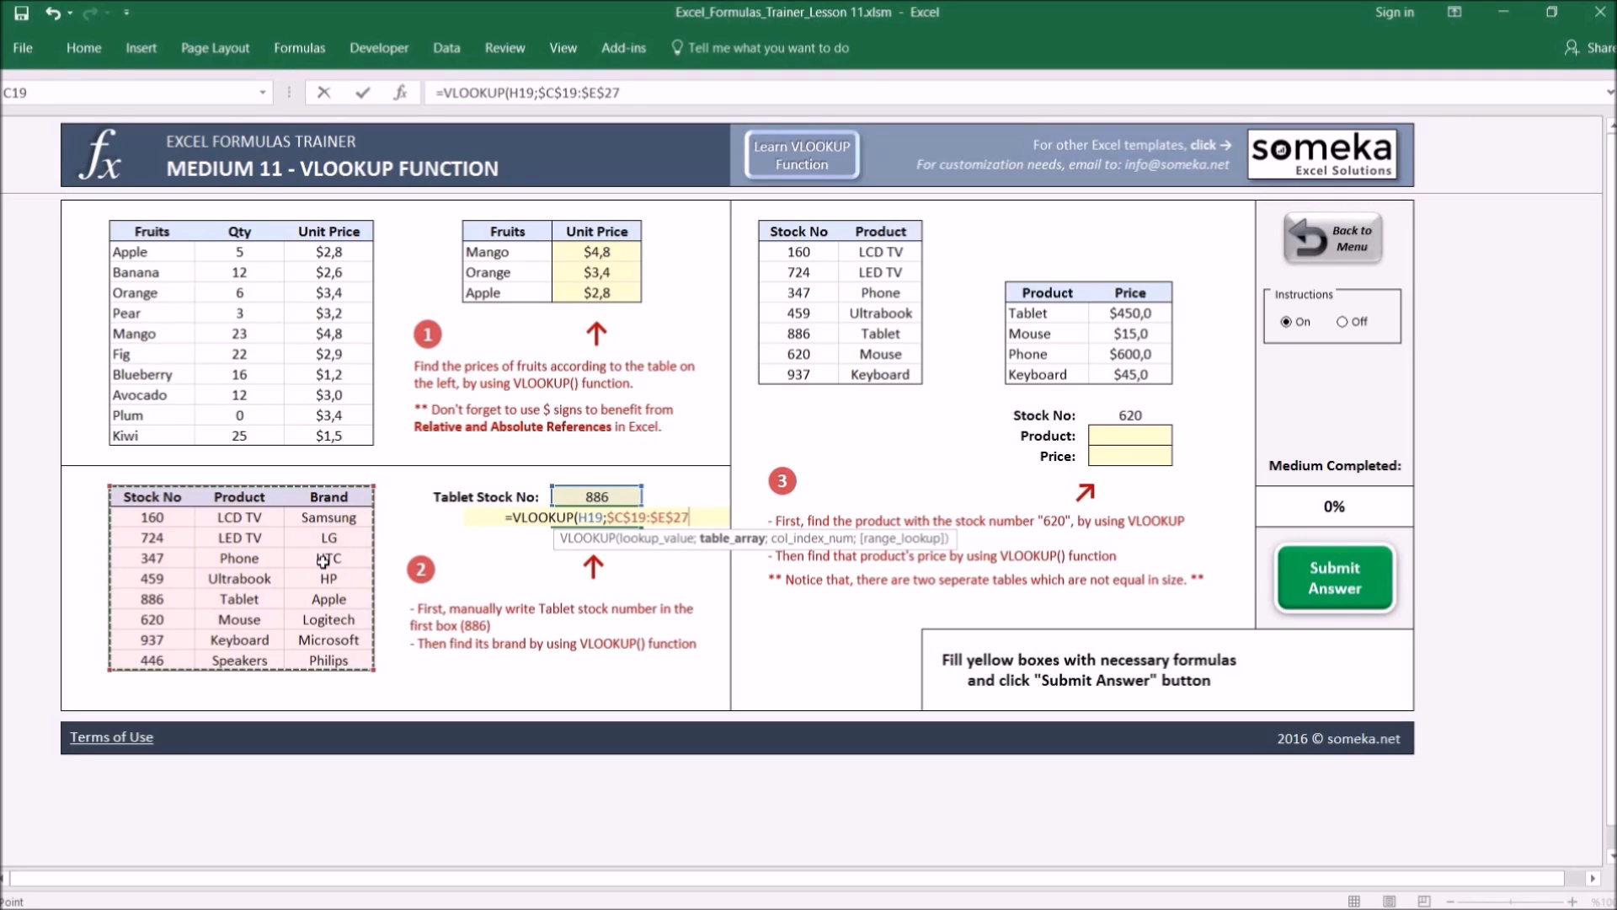
pyautogui.write(';')
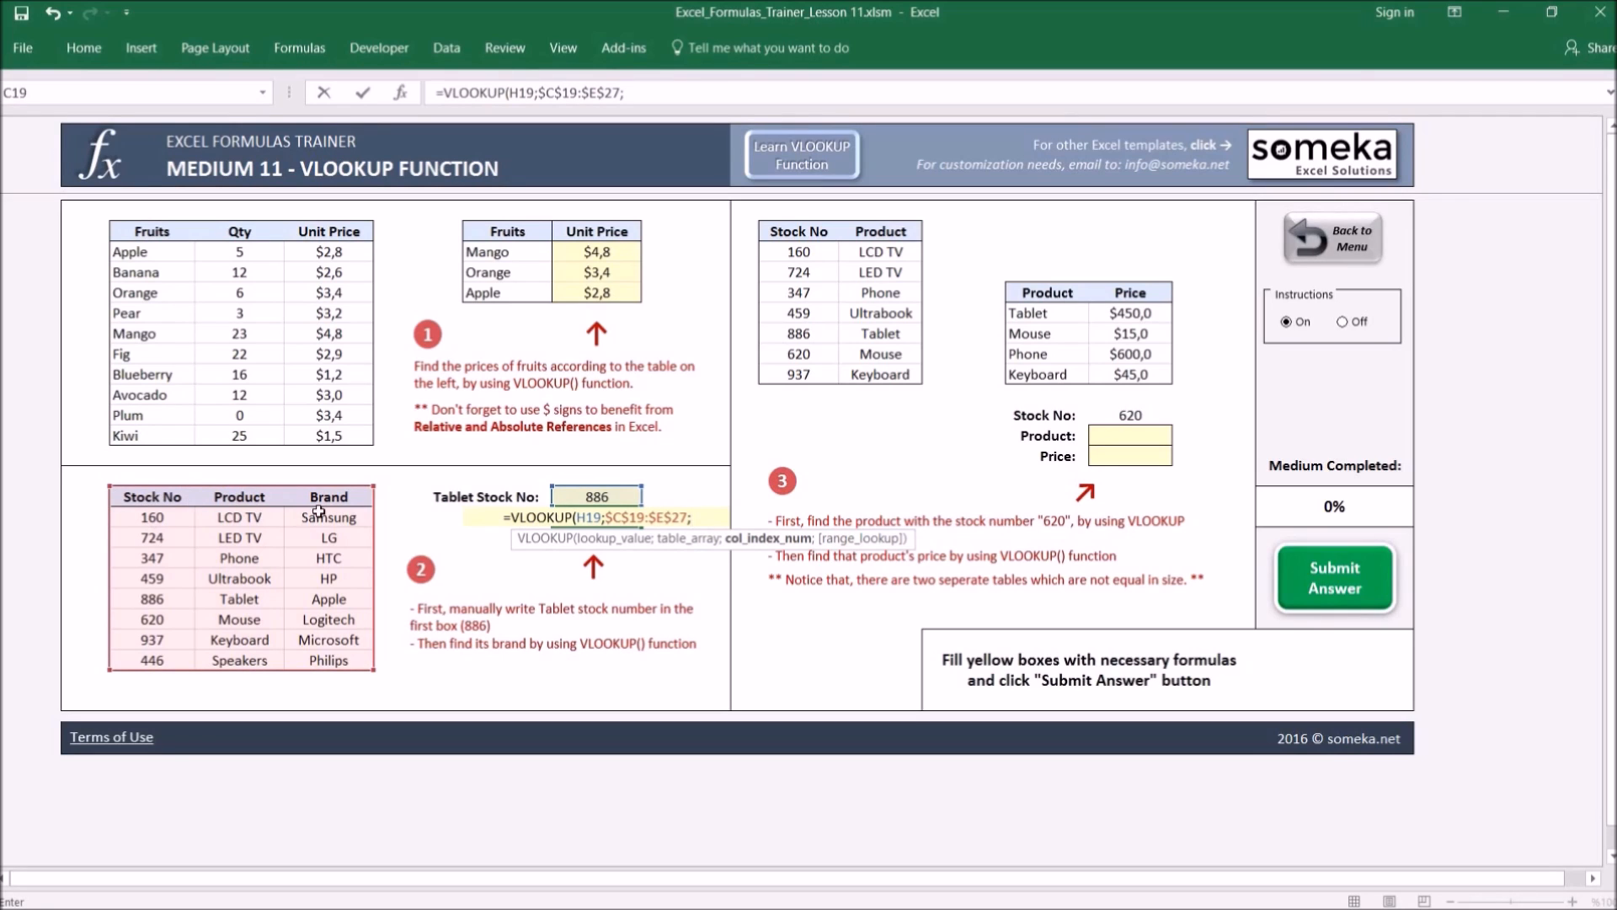
pyautogui.write('3;0')
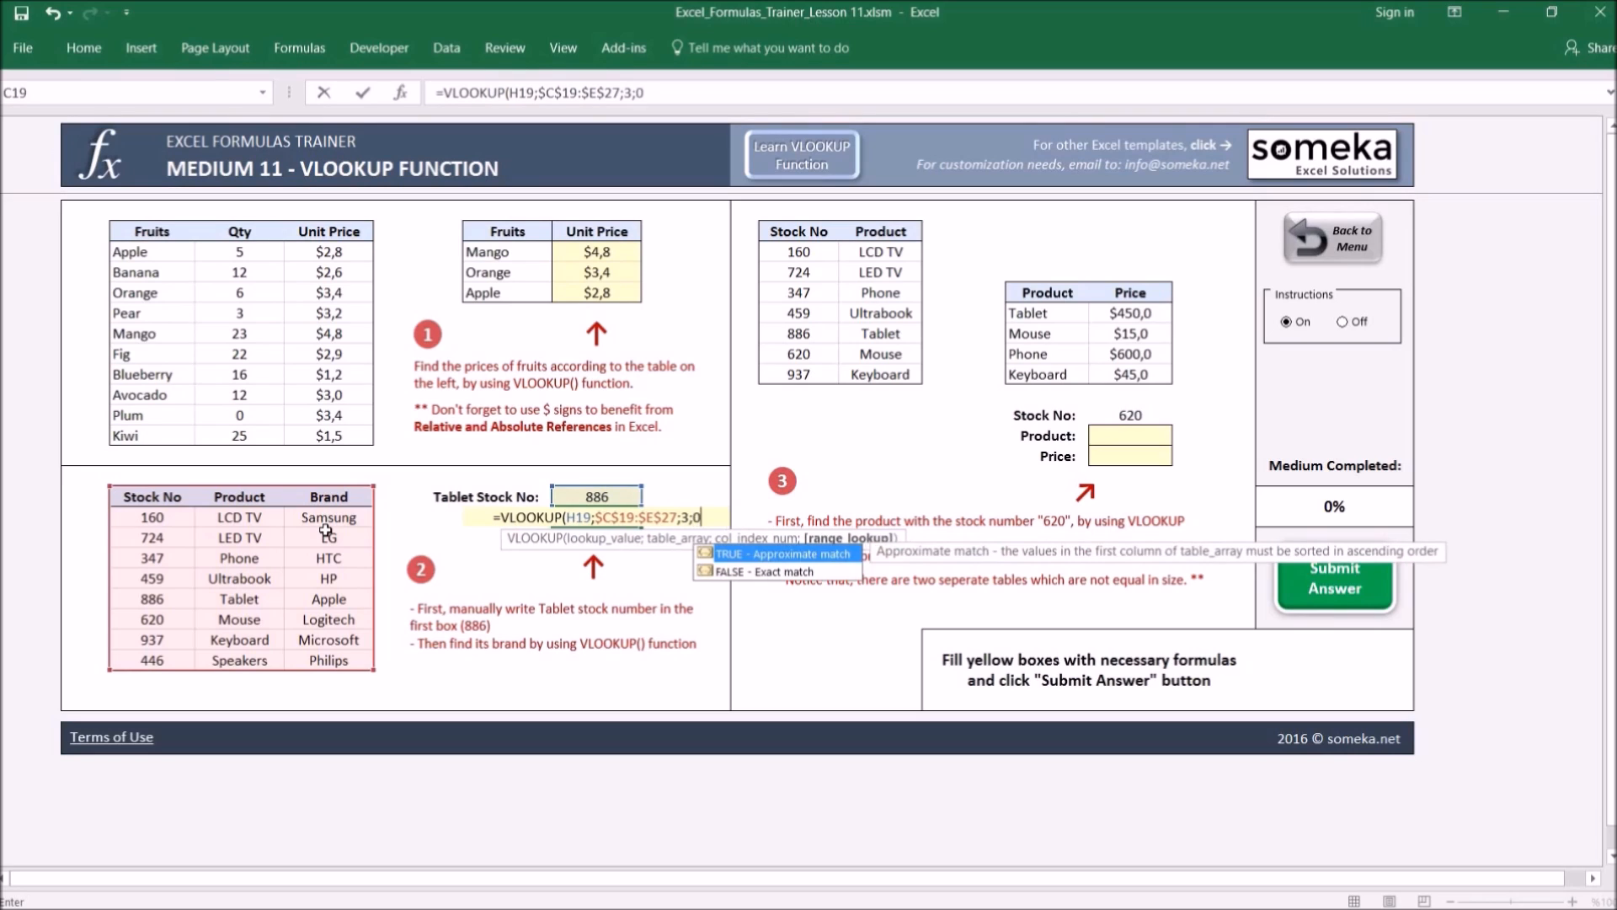
pyautogui.write(')')
pyautogui.press('Return')
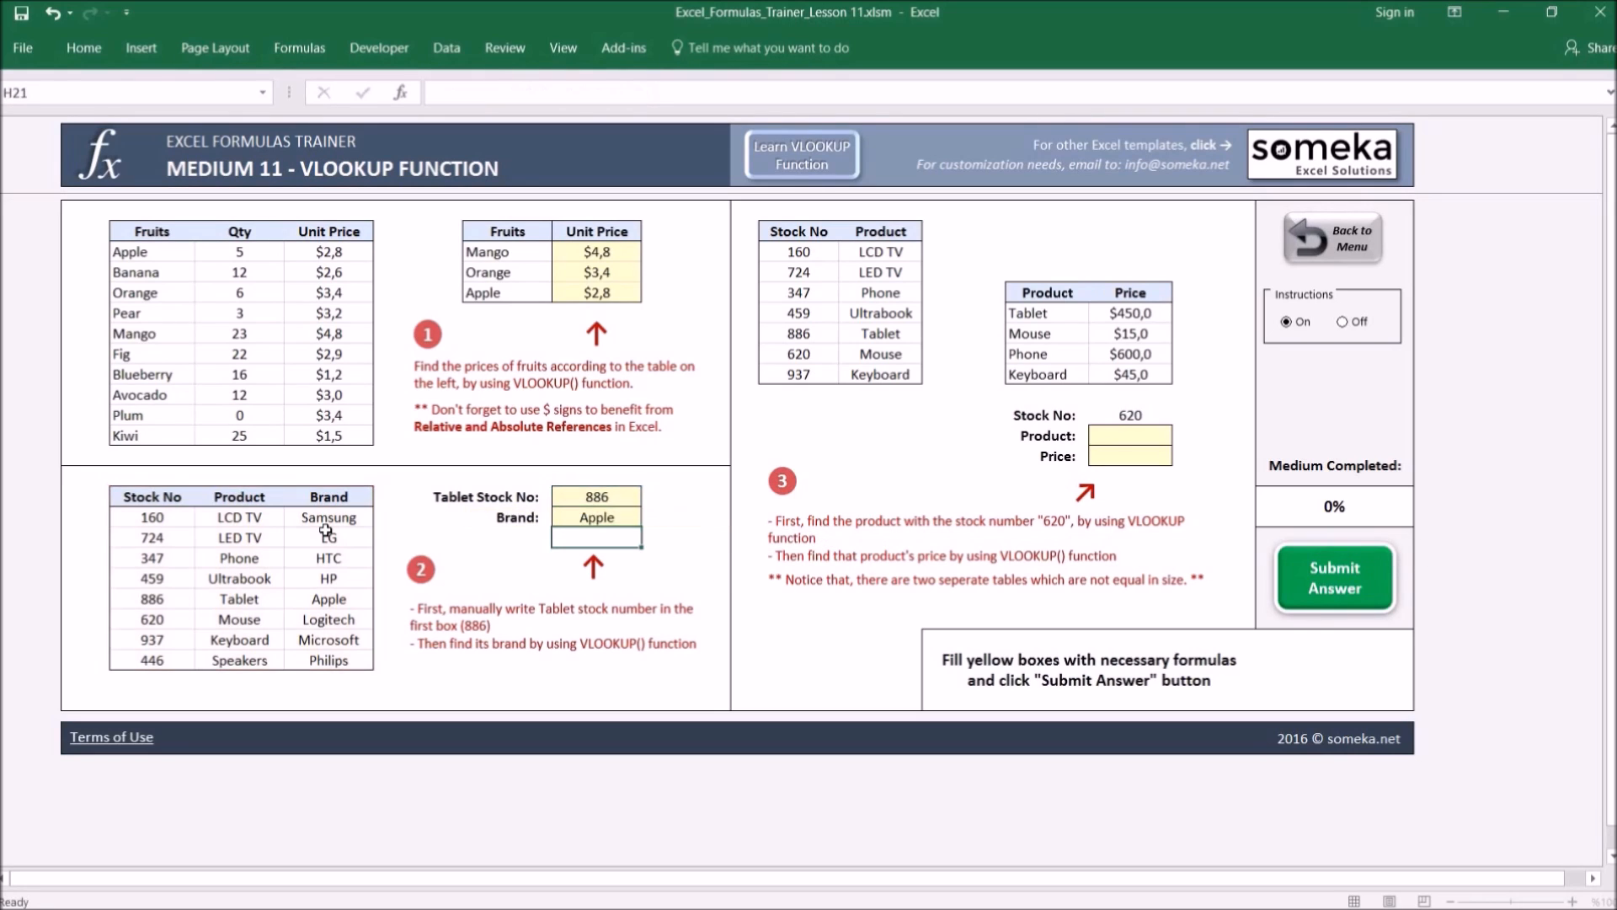
pyautogui.press('Up')
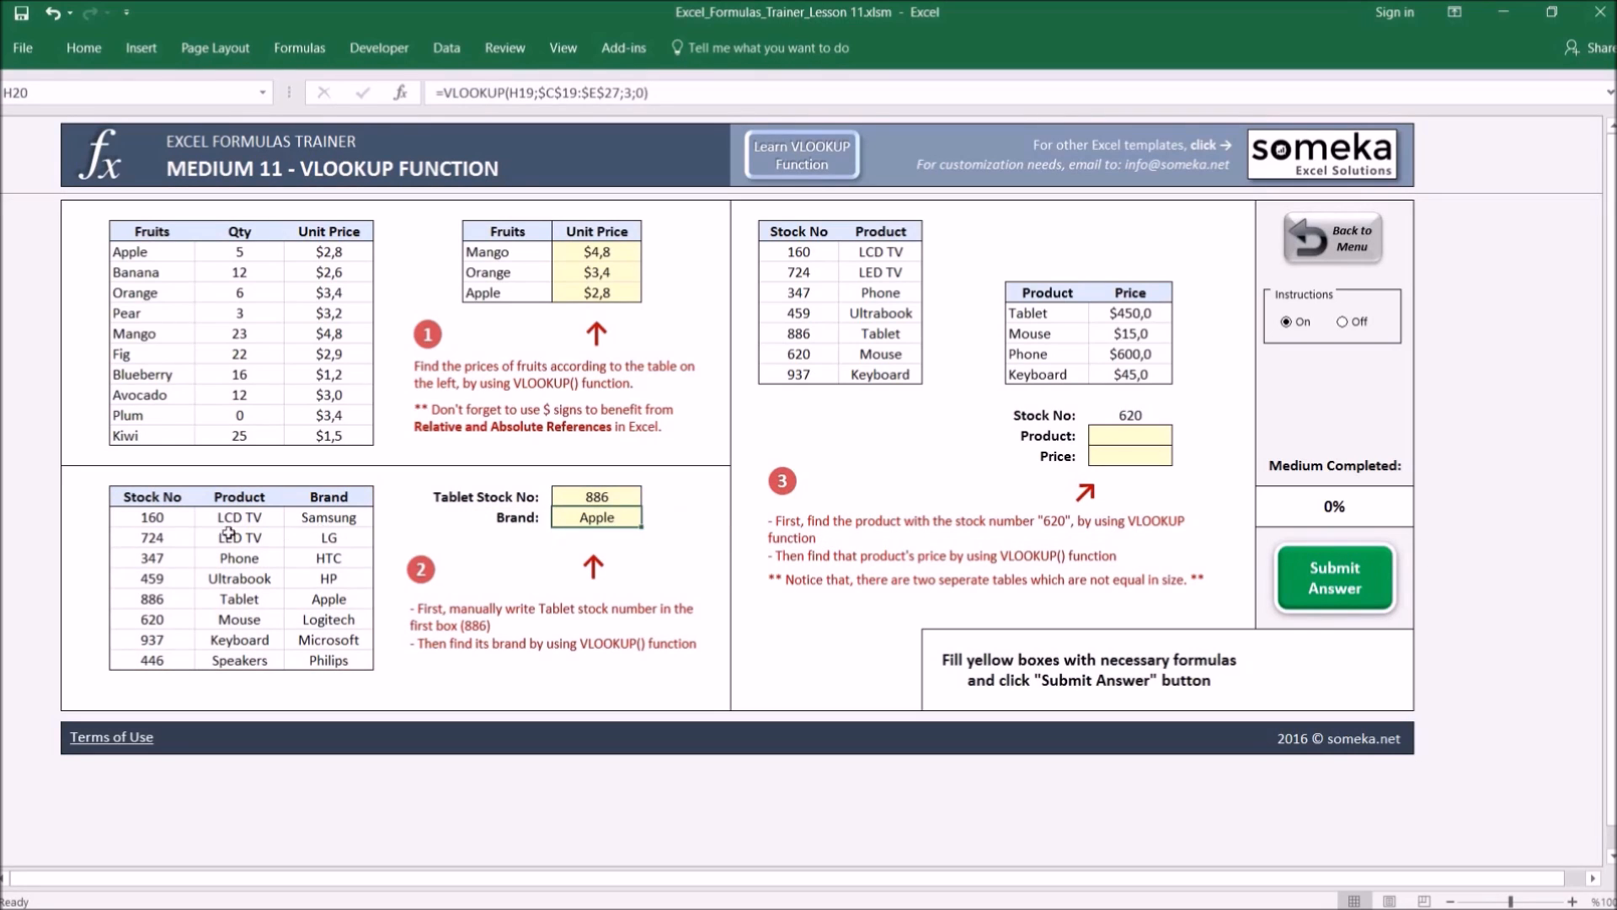
# Try stock number 160 in the tablet stock number cell to test exercise 2's brand lookup
pyautogui.click(173, 601)
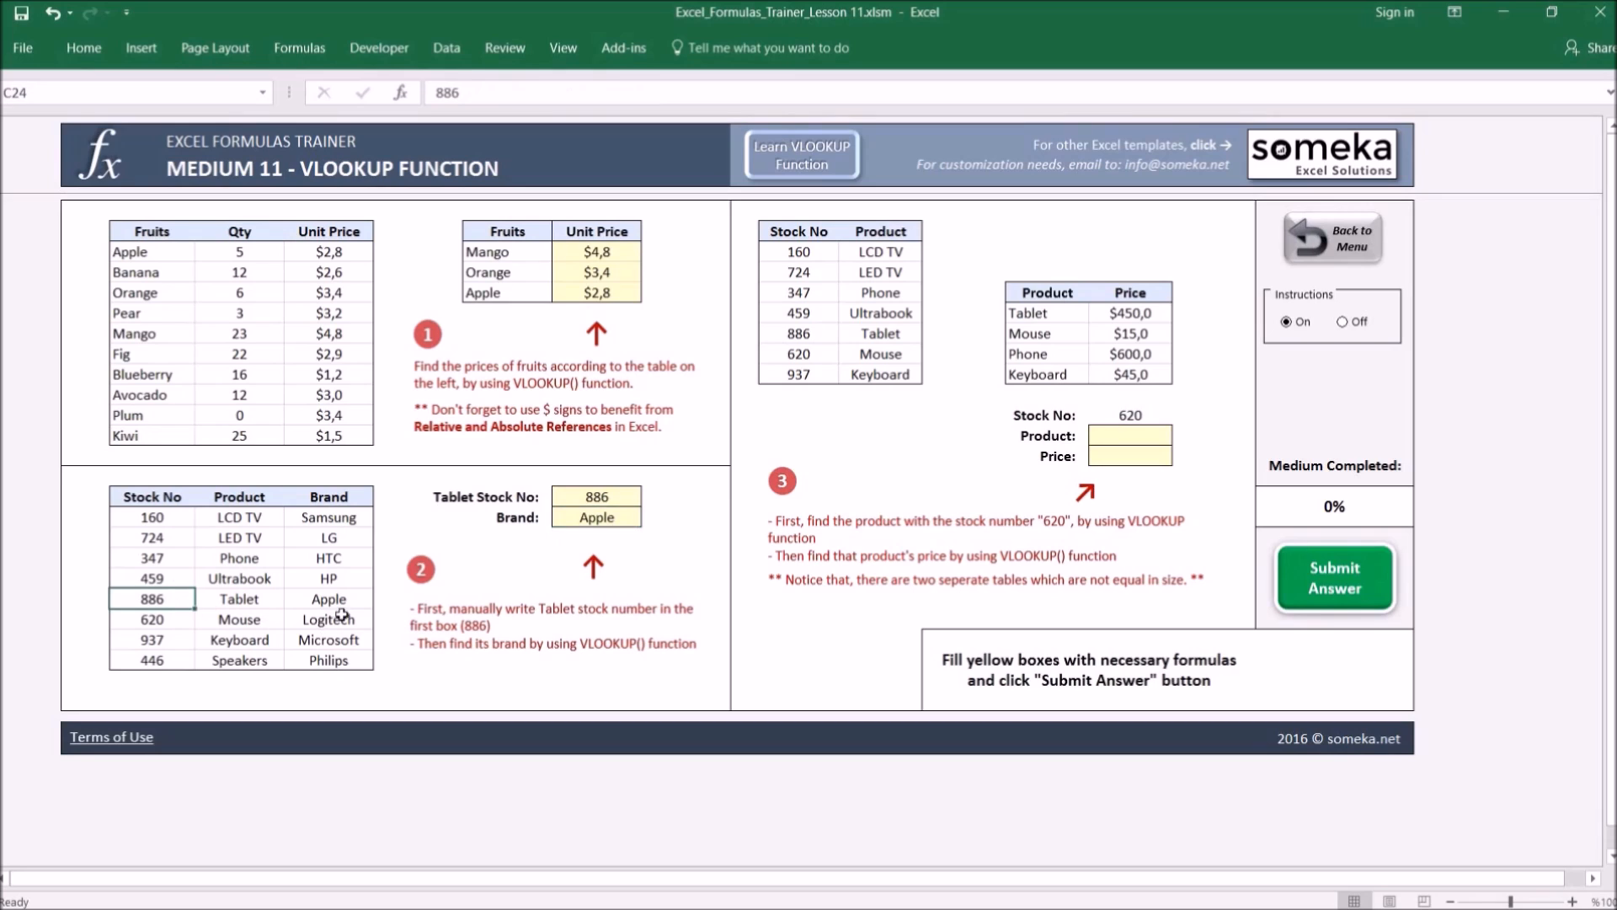
pyautogui.click(608, 498)
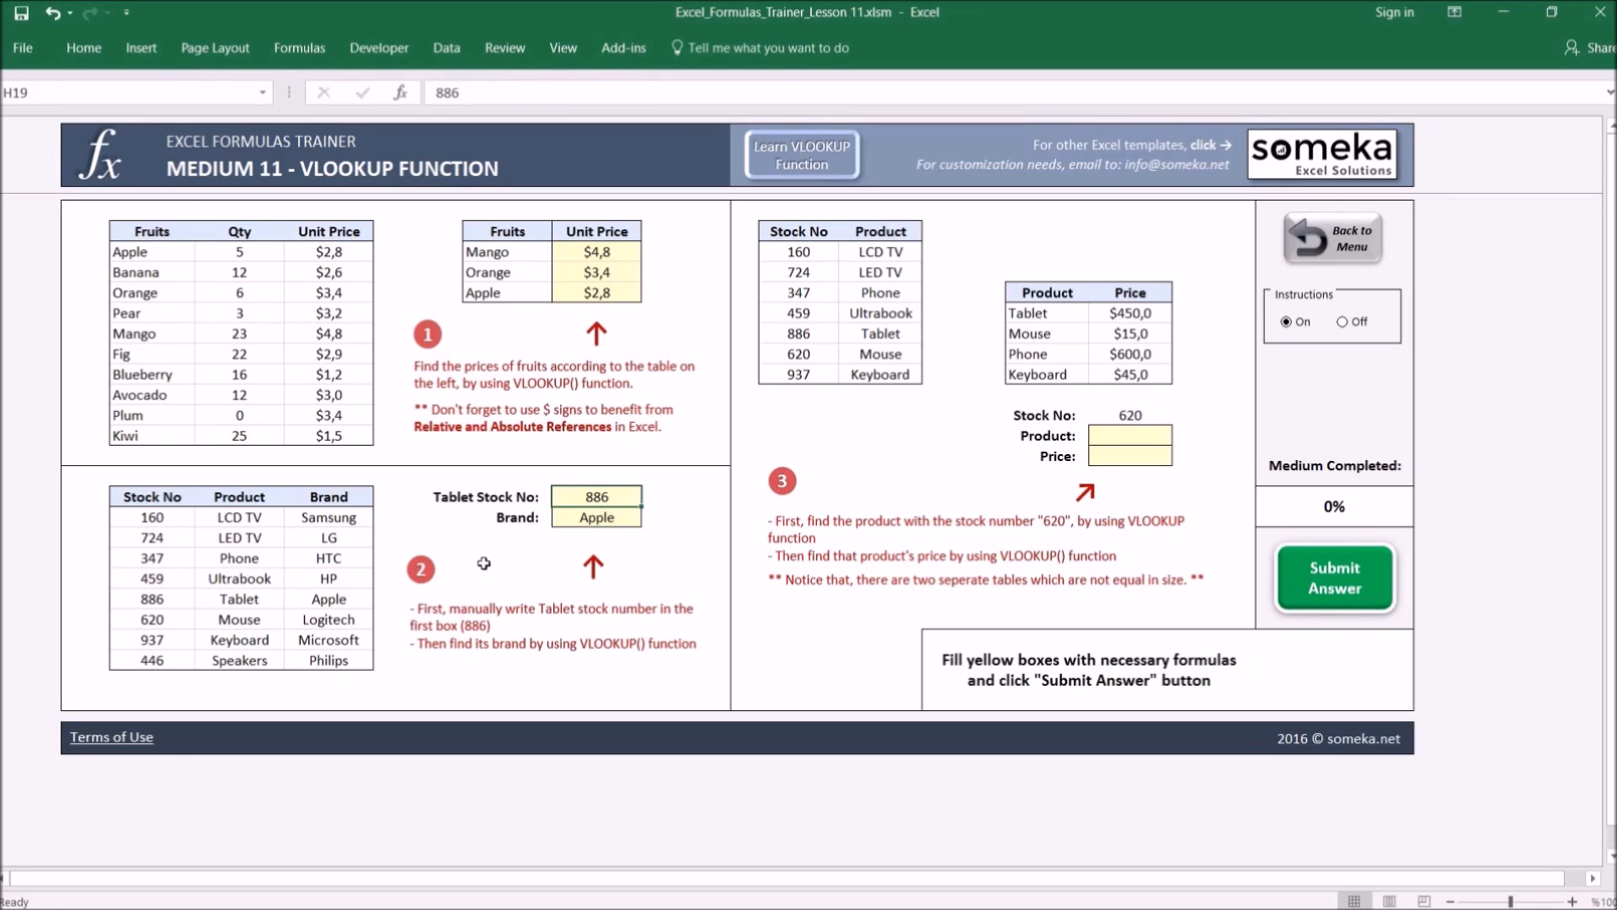
pyautogui.write('16')
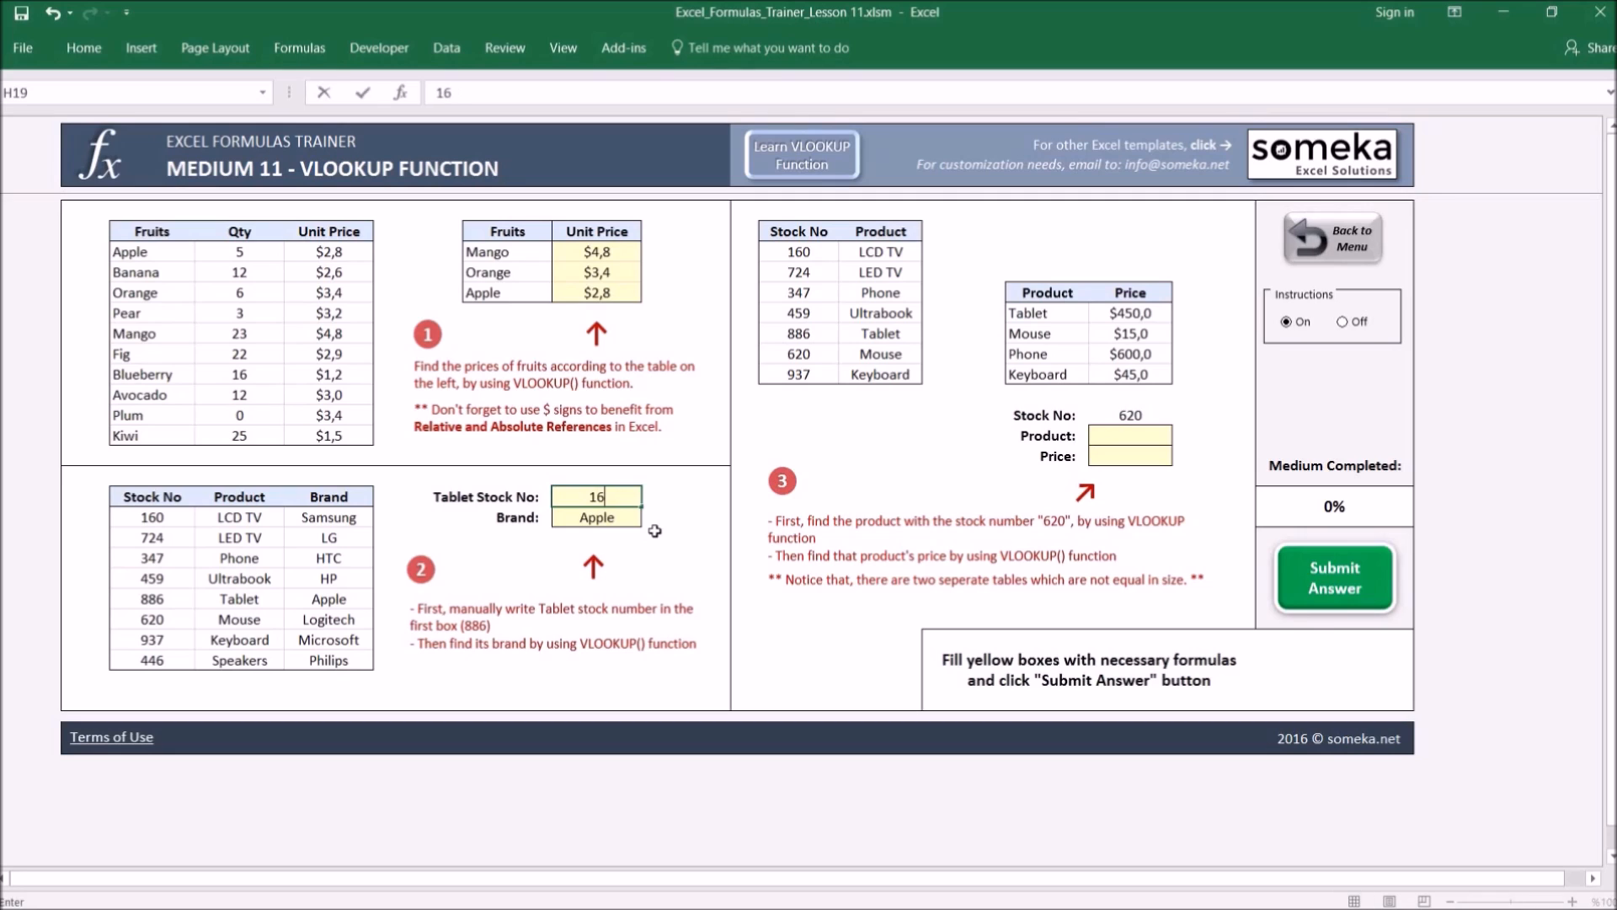
pyautogui.write('0')
pyautogui.press('Return')
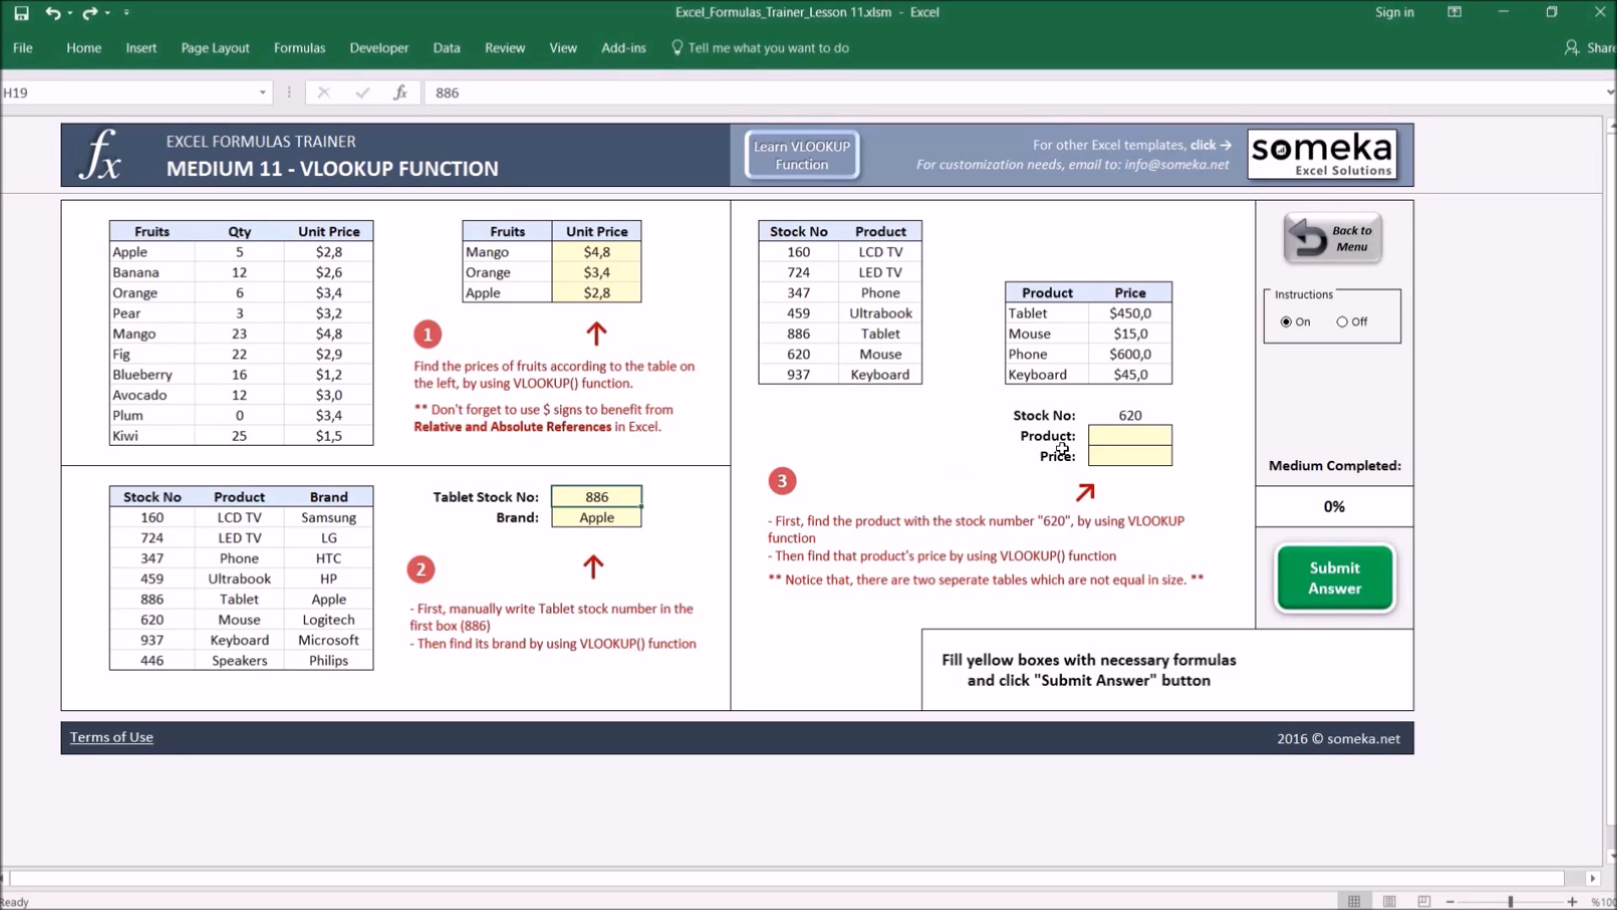
# Examine exercise 3's stock number table and its separate product price table
pyautogui.click(1162, 432)
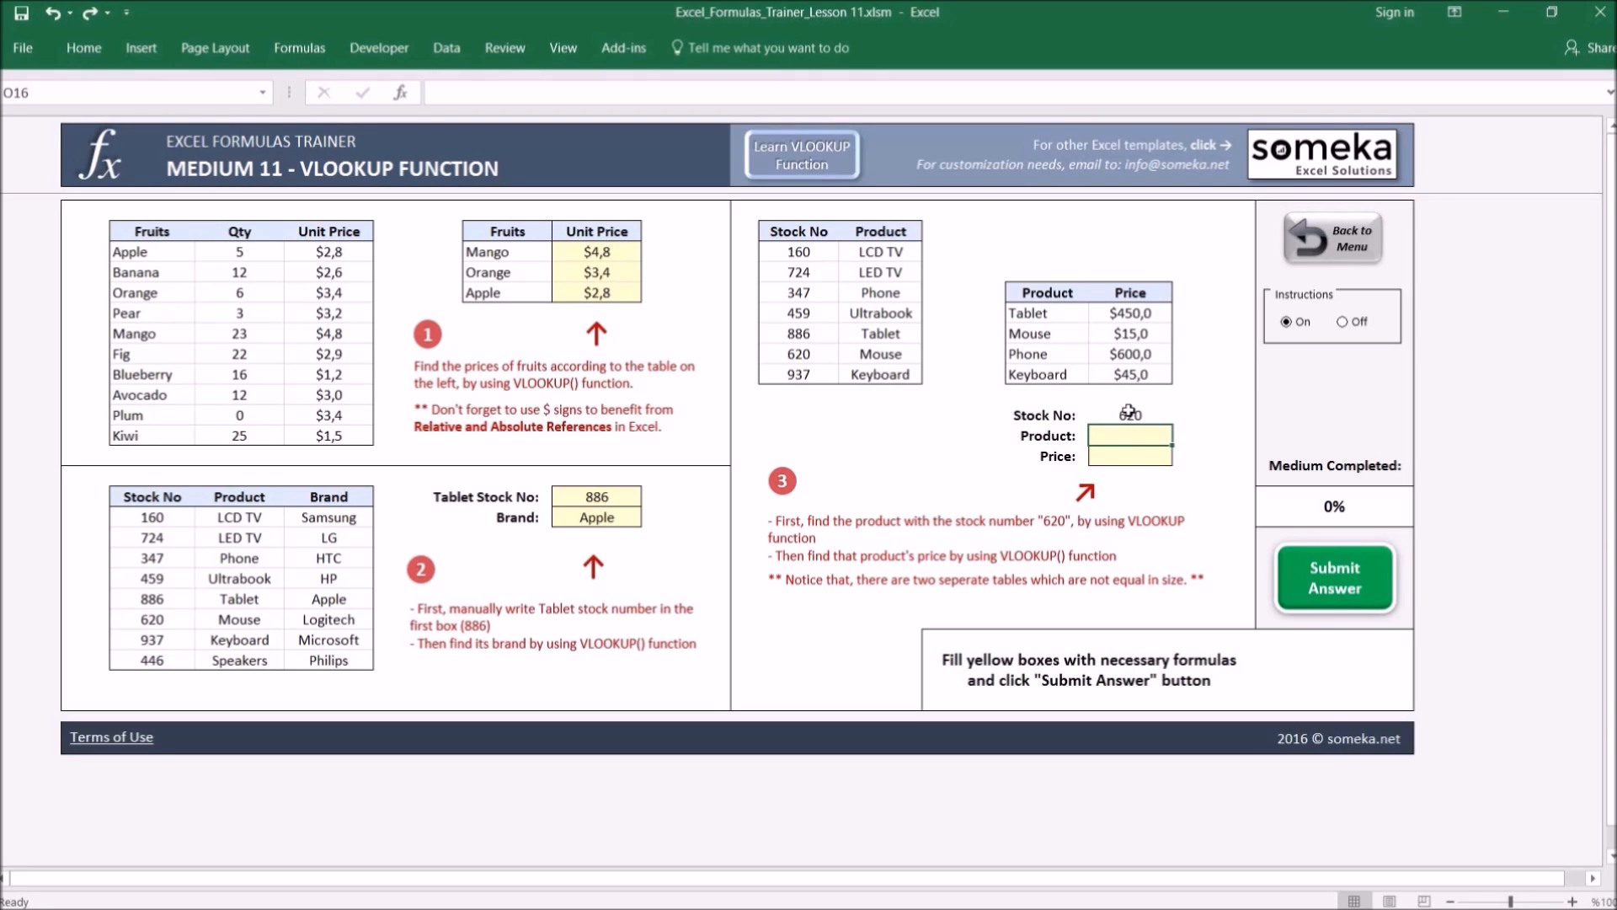
pyautogui.moveTo(781, 233); pyautogui.dragTo(881, 232)
pyautogui.moveTo(893, 295); pyautogui.dragTo(895, 374)
pyautogui.moveTo(1036, 295); pyautogui.dragTo(1130, 381)
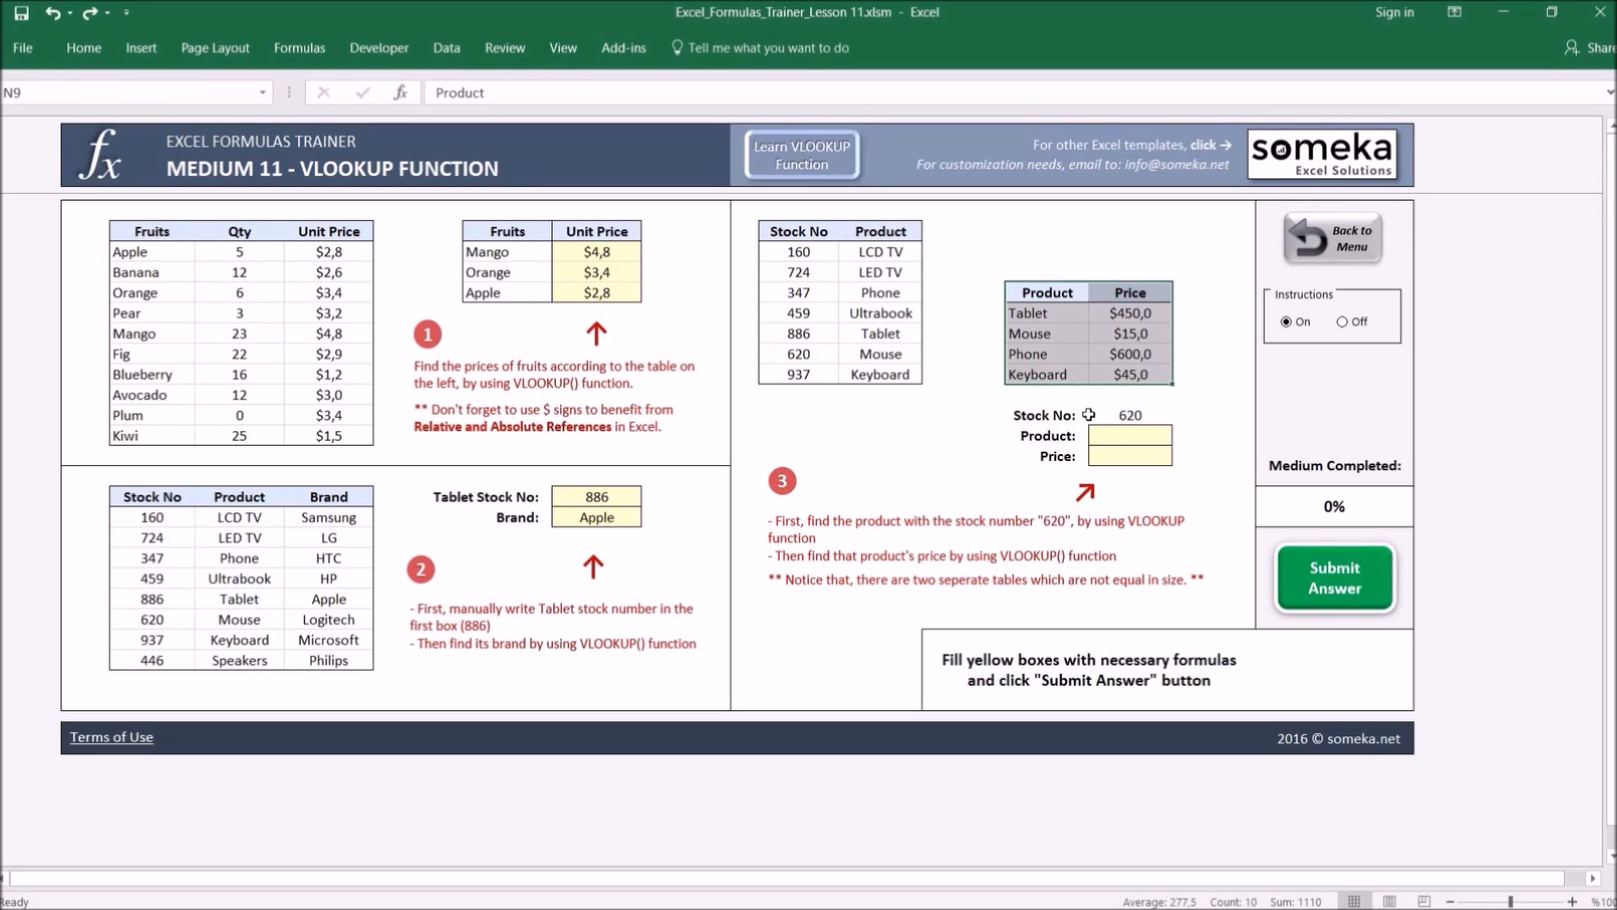
pyautogui.moveTo(1046, 292); pyautogui.dragTo(1091, 374)
# Find the product for stock number 620 in O16 with the exact-match formula =VLOOKUP(O15;K6:L13;2;0)
pyautogui.click(1139, 435)
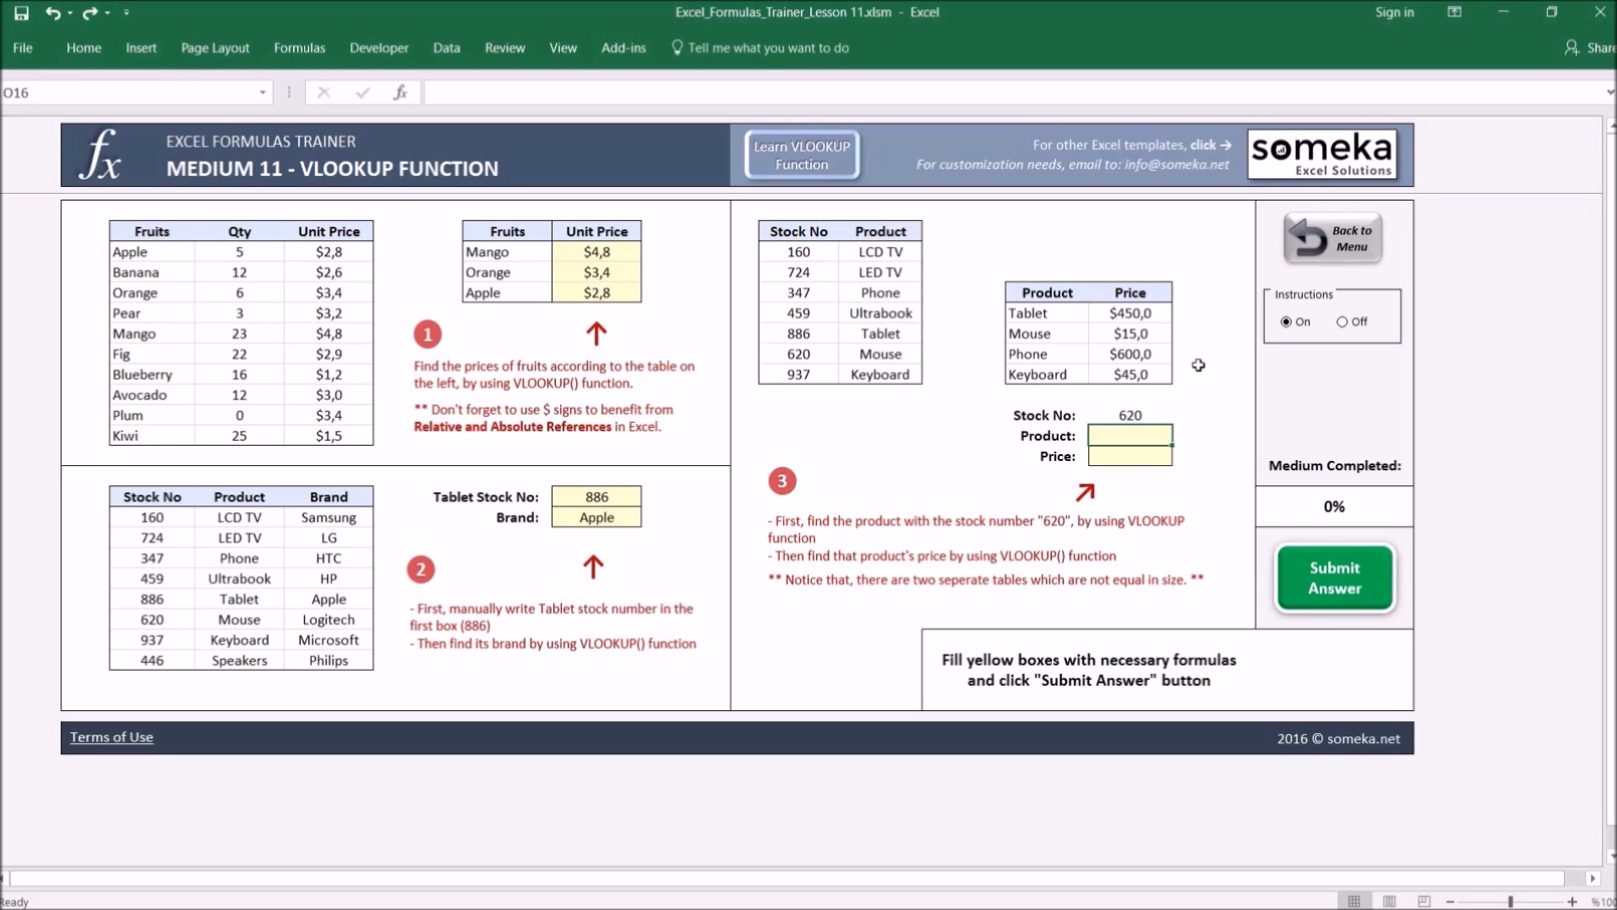
pyautogui.write('=vlooku')
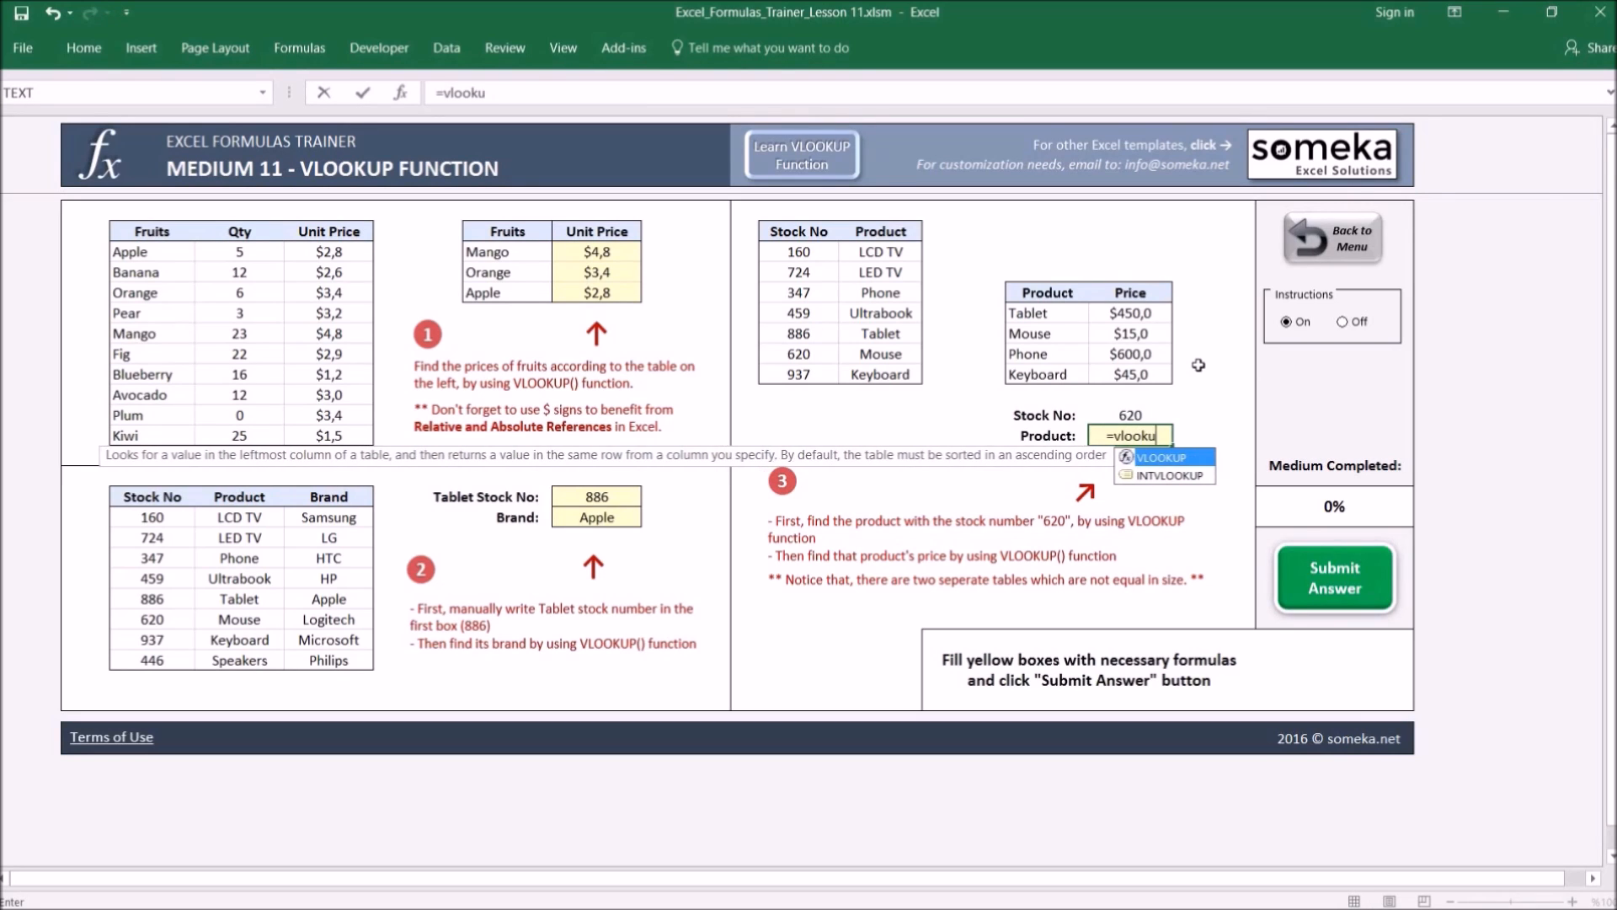
pyautogui.press('Tab')
pyautogui.click(1133, 412)
pyautogui.write(';')
pyautogui.moveTo(821, 237); pyautogui.dragTo(880, 374)
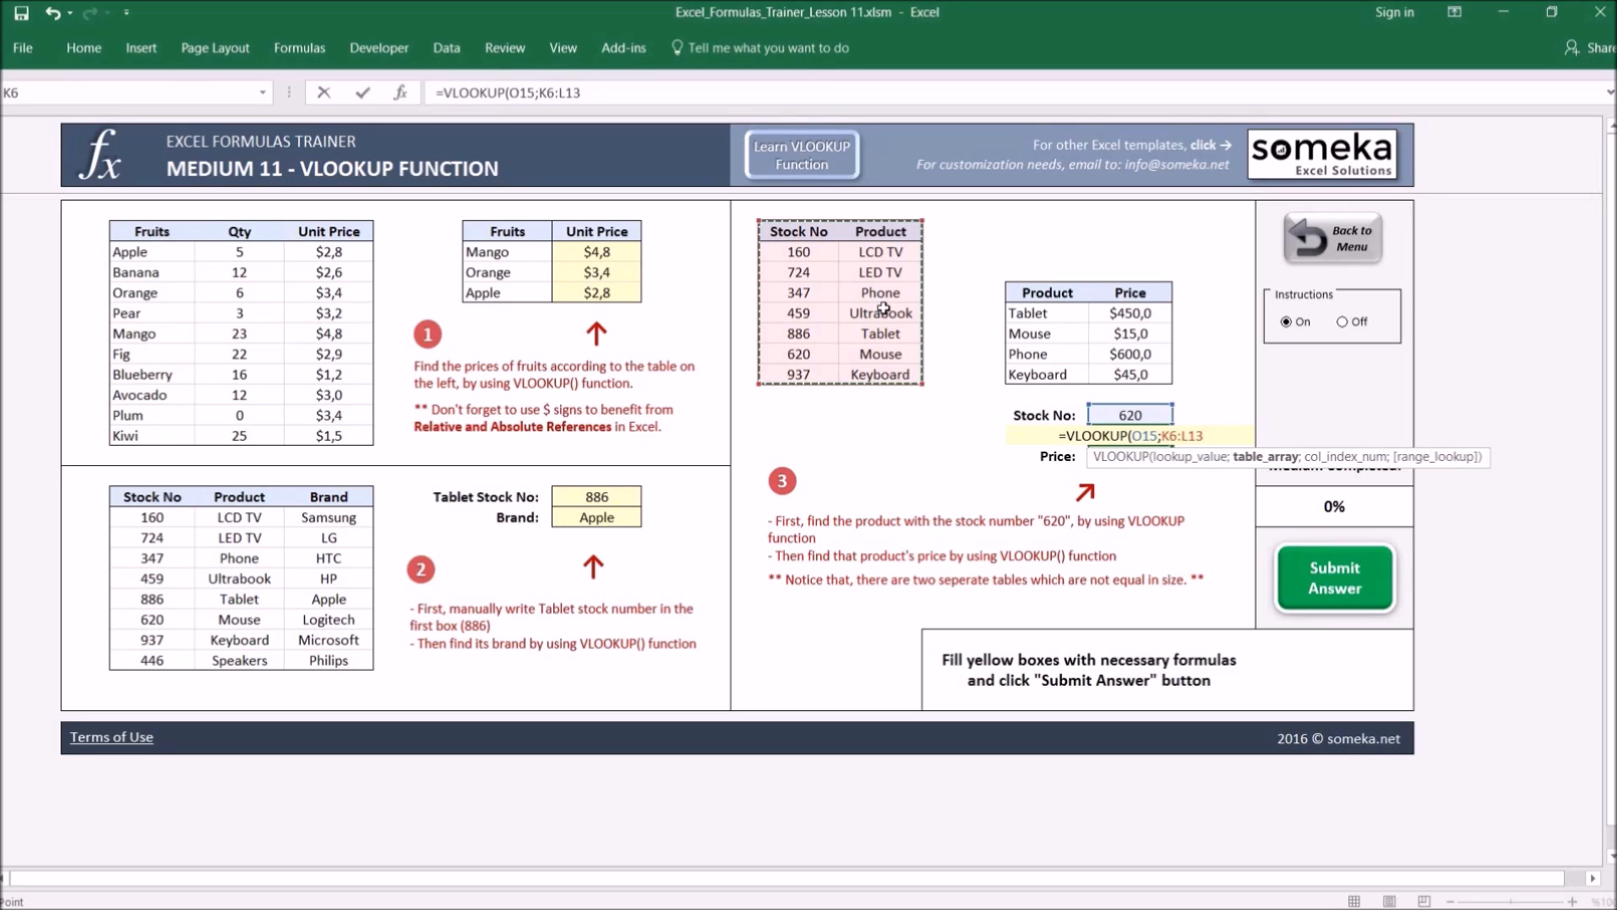
pyautogui.write(';')
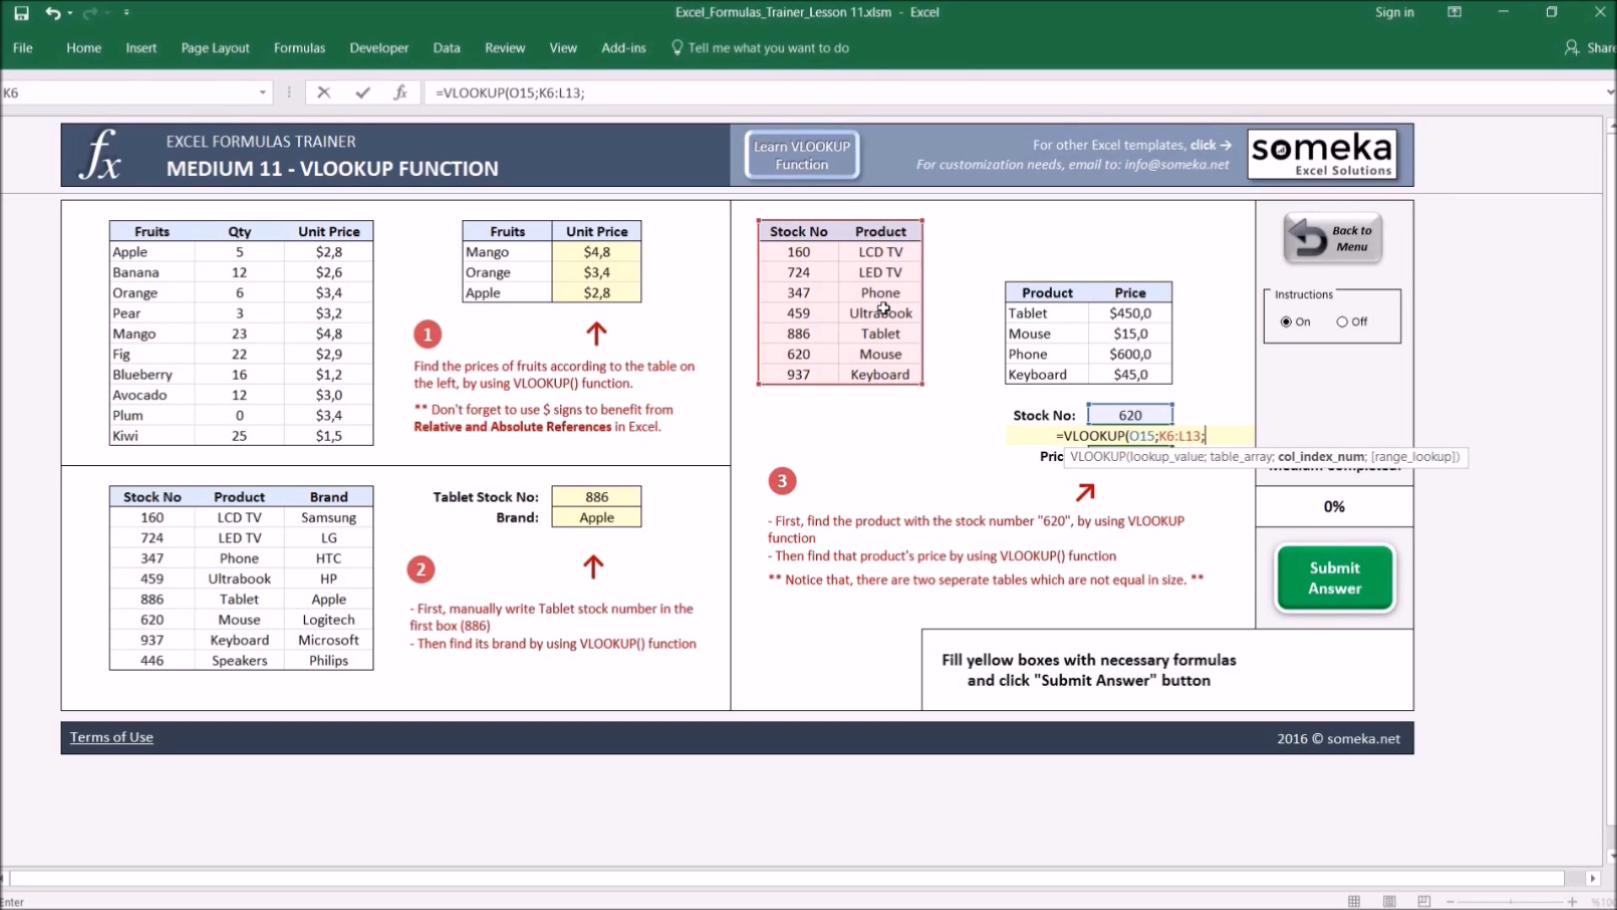
pyautogui.write('2')
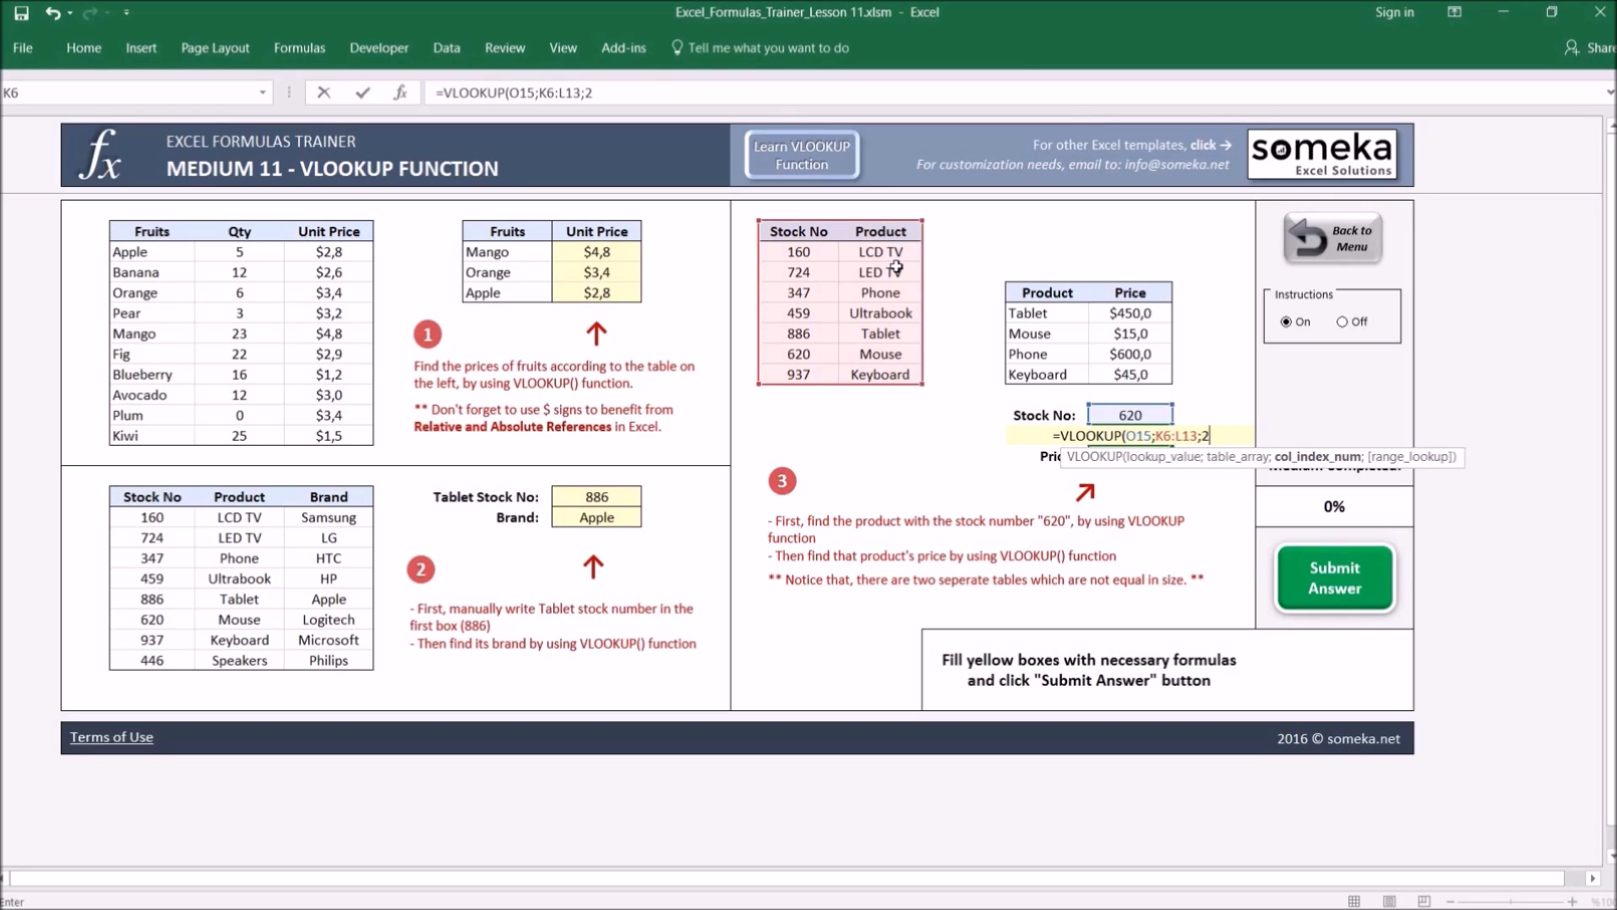
pyautogui.write(';0)')
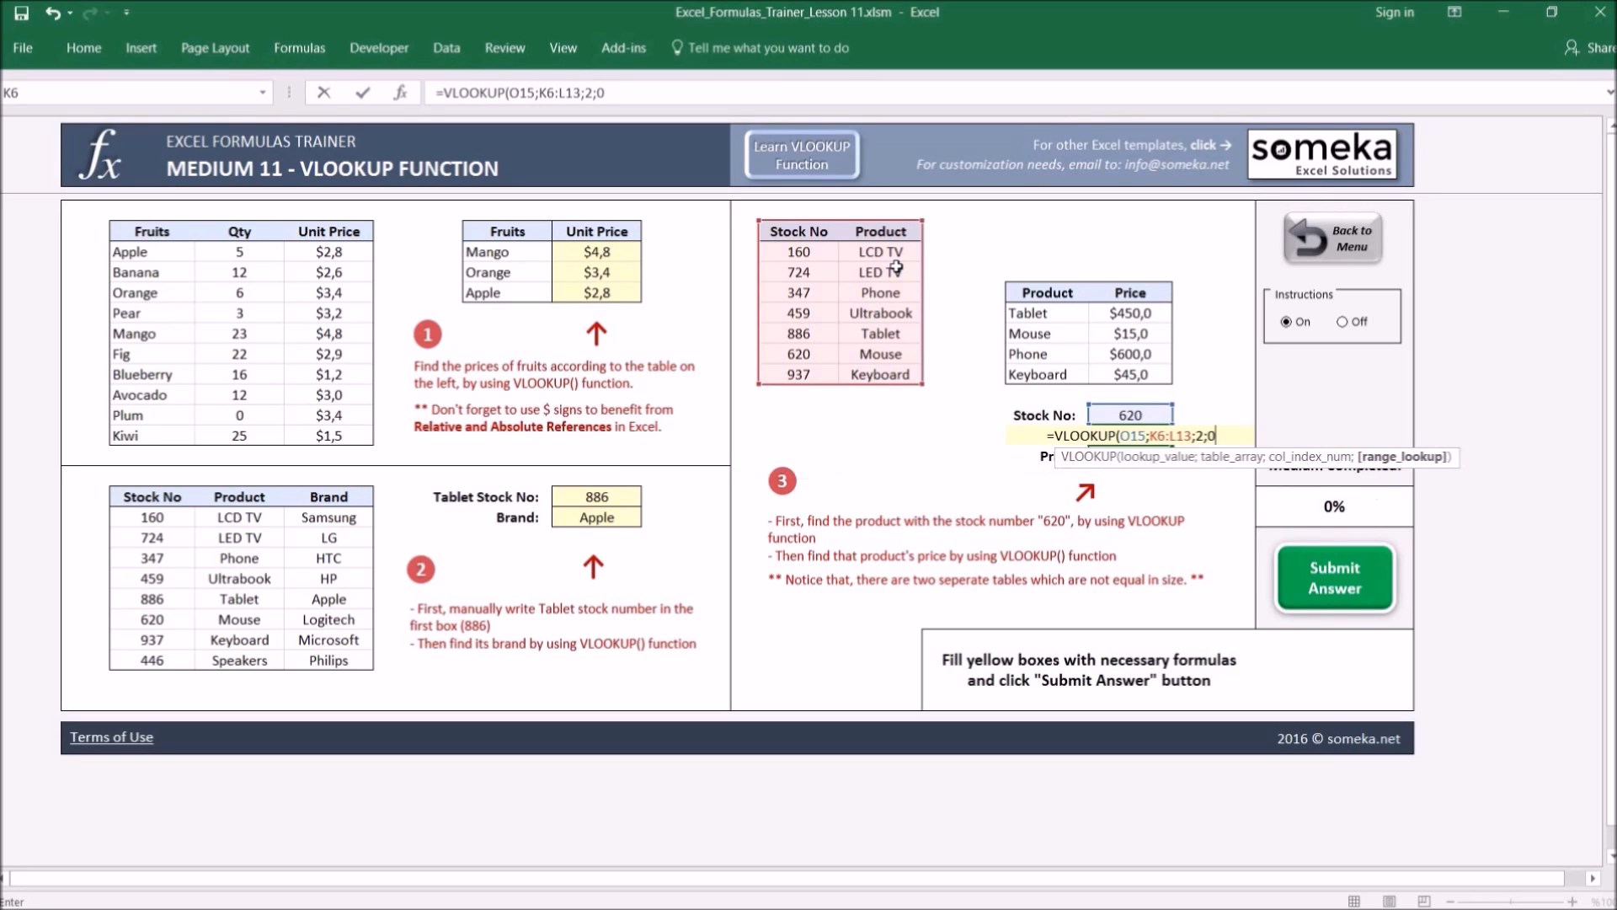
pyautogui.press('Return')
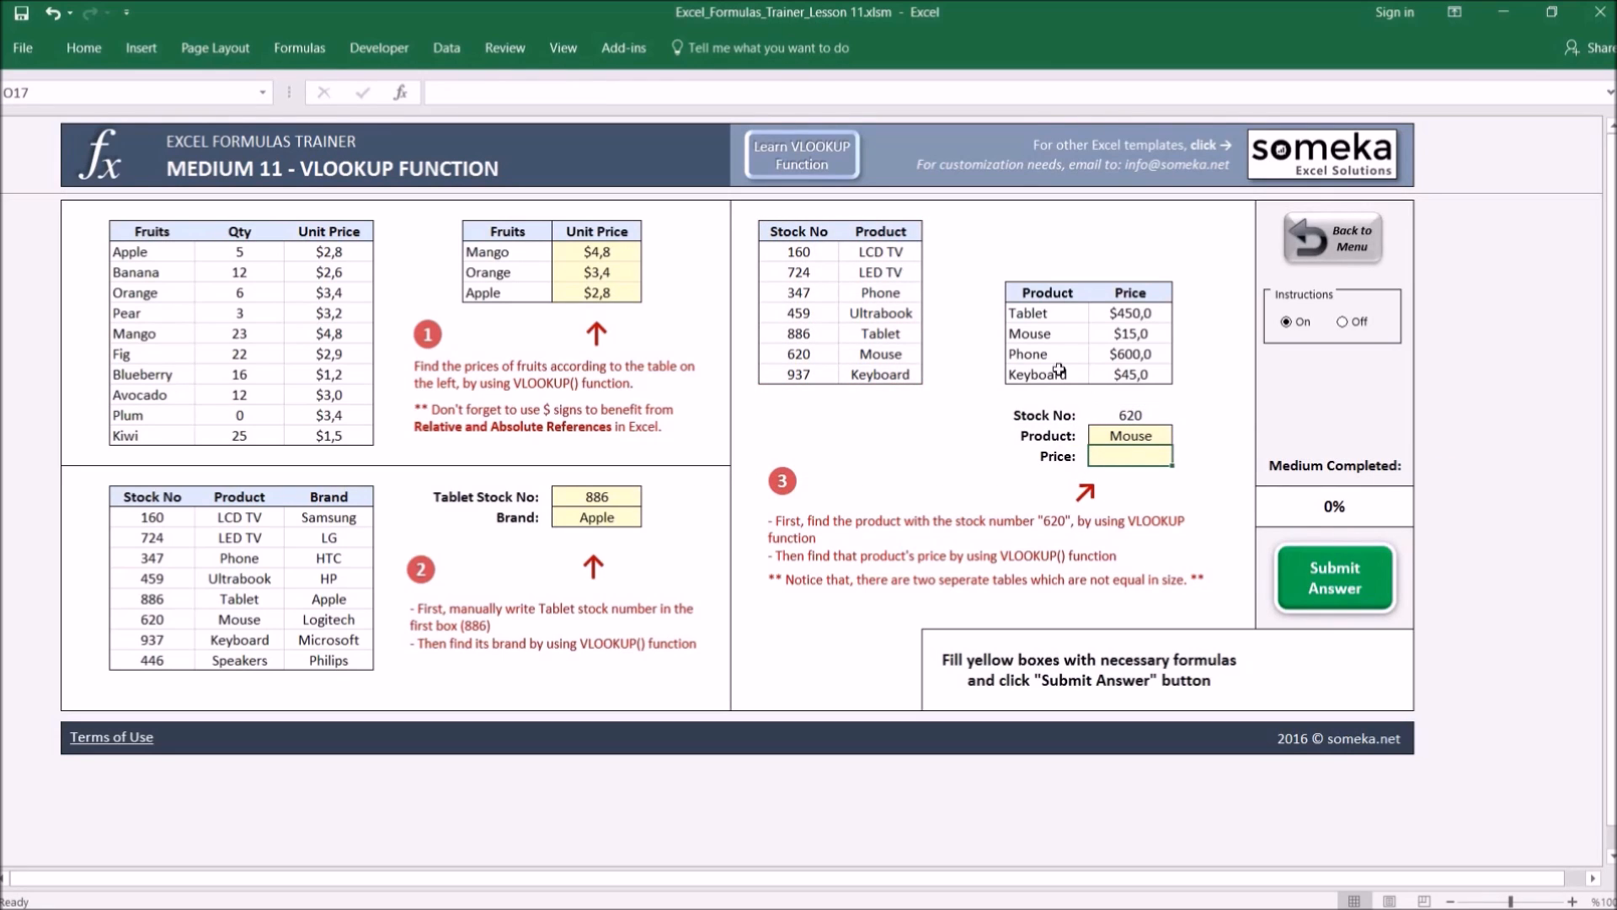
# Find that product's price in the Price cell below it with the exact-match formula =VLOOKUP(O16;N9:O13;2;0)
pyautogui.click(823, 353)
pyautogui.click(888, 354)
pyautogui.click(1146, 456)
pyautogui.write('=vlooku')
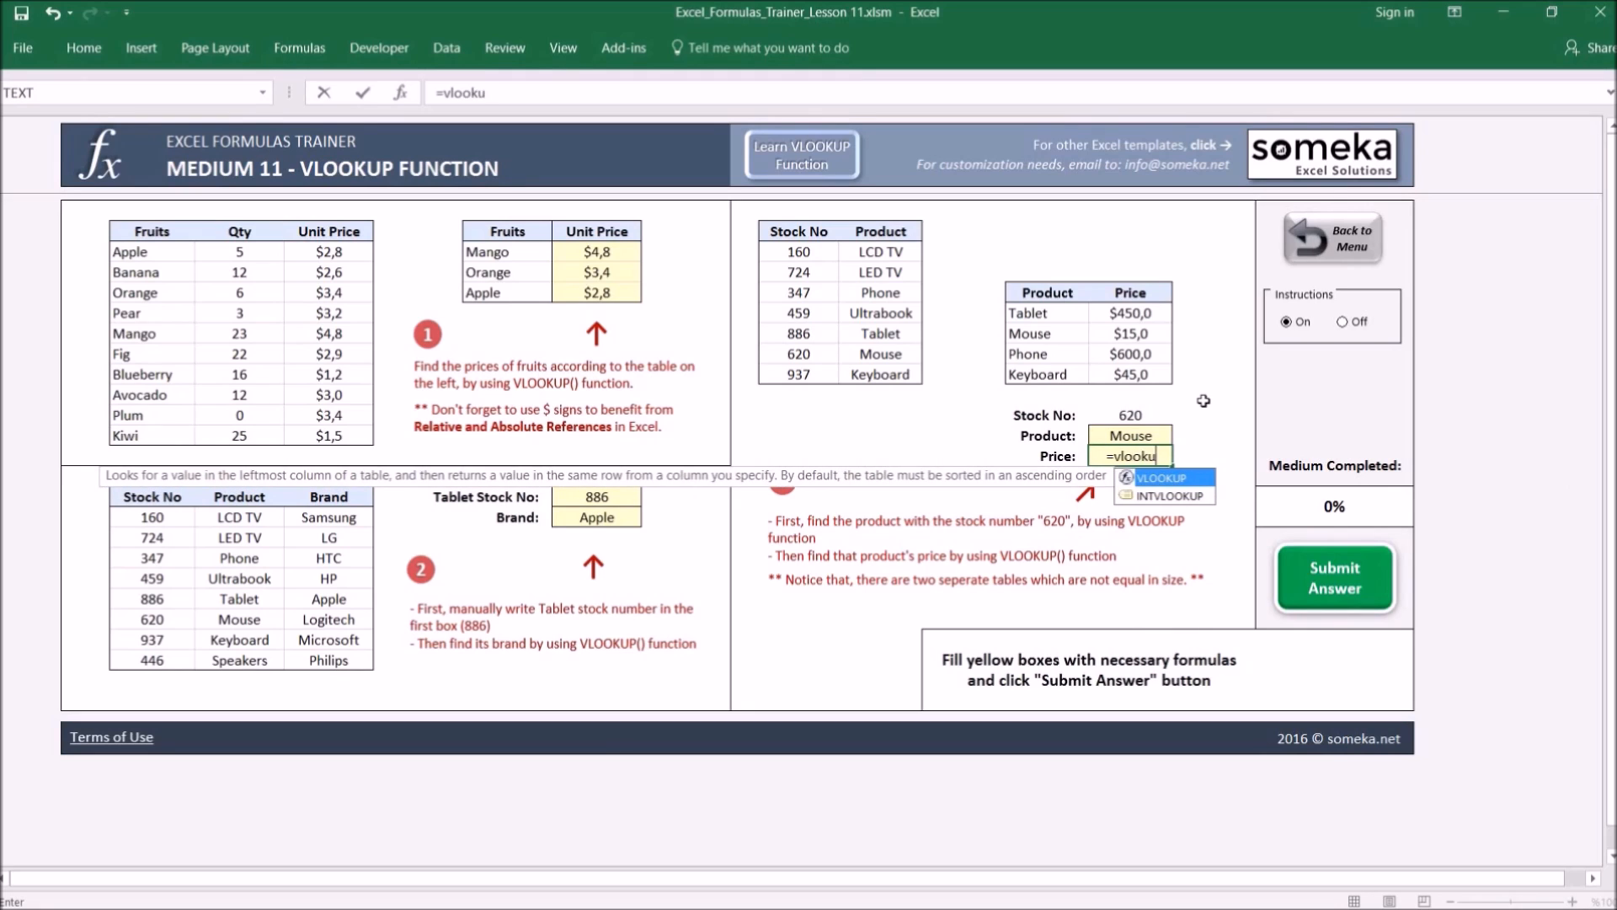
pyautogui.press('Tab')
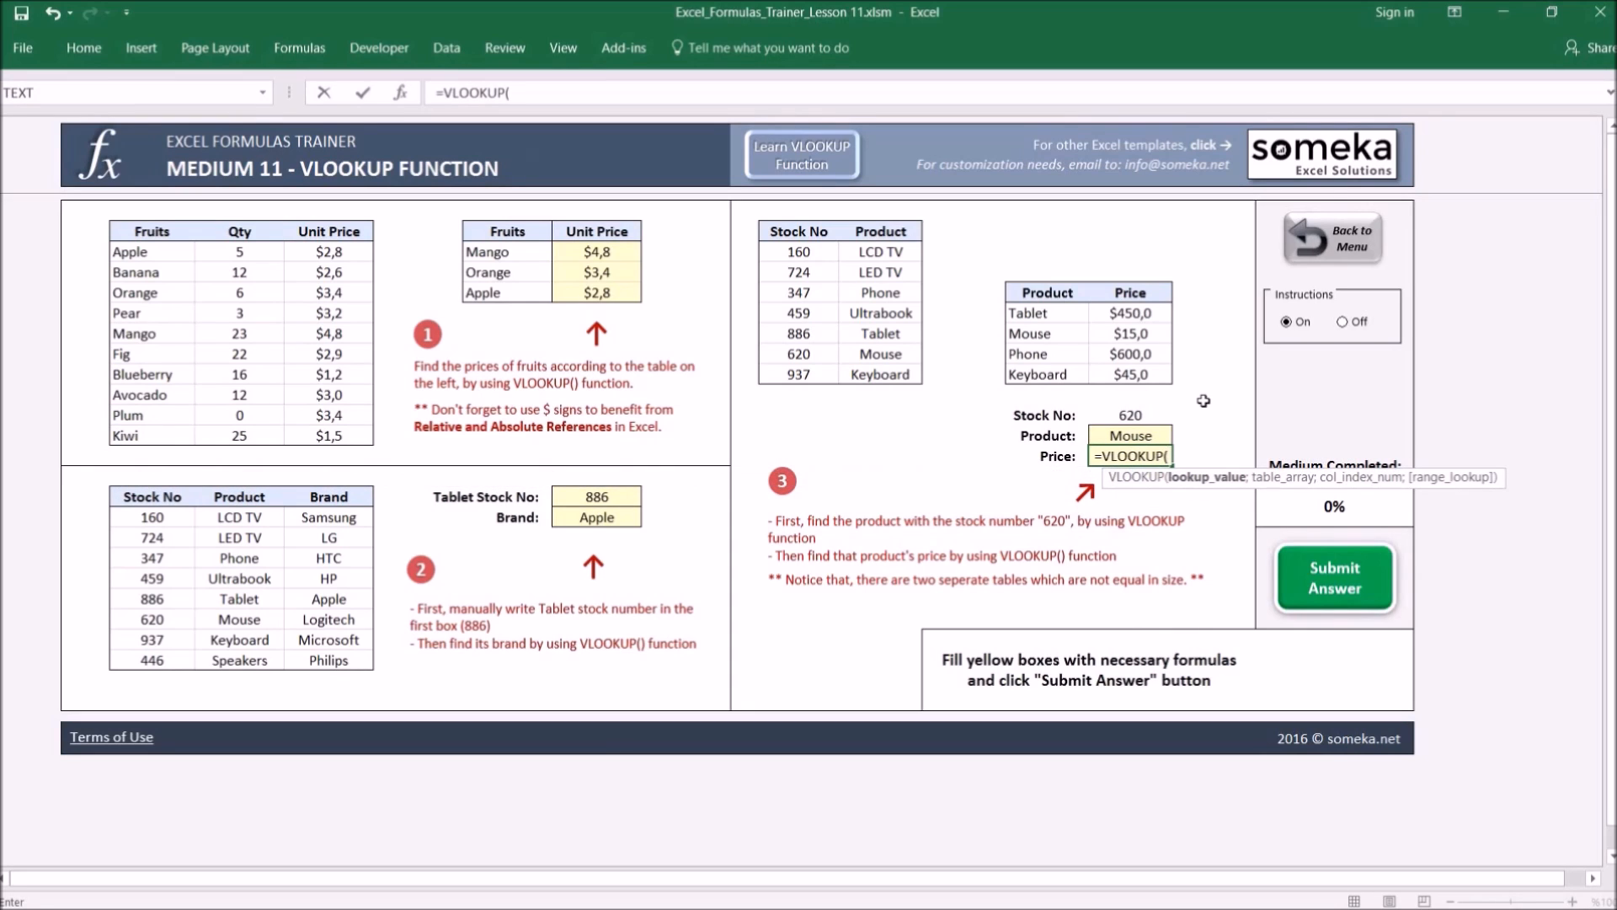
pyautogui.click(1144, 436)
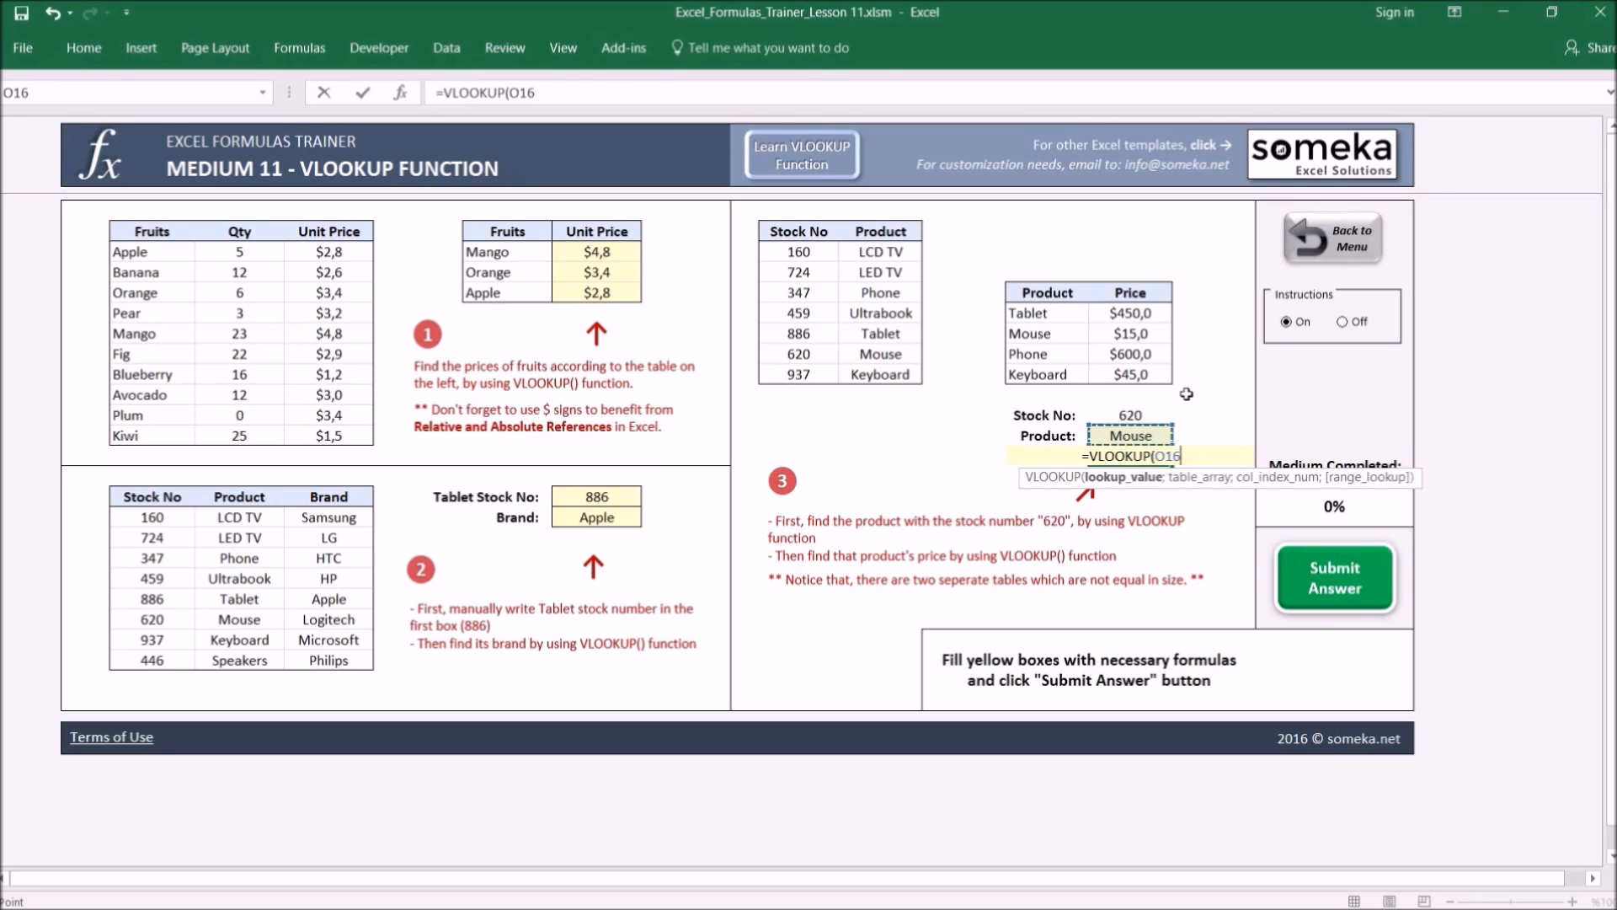
pyautogui.write(';')
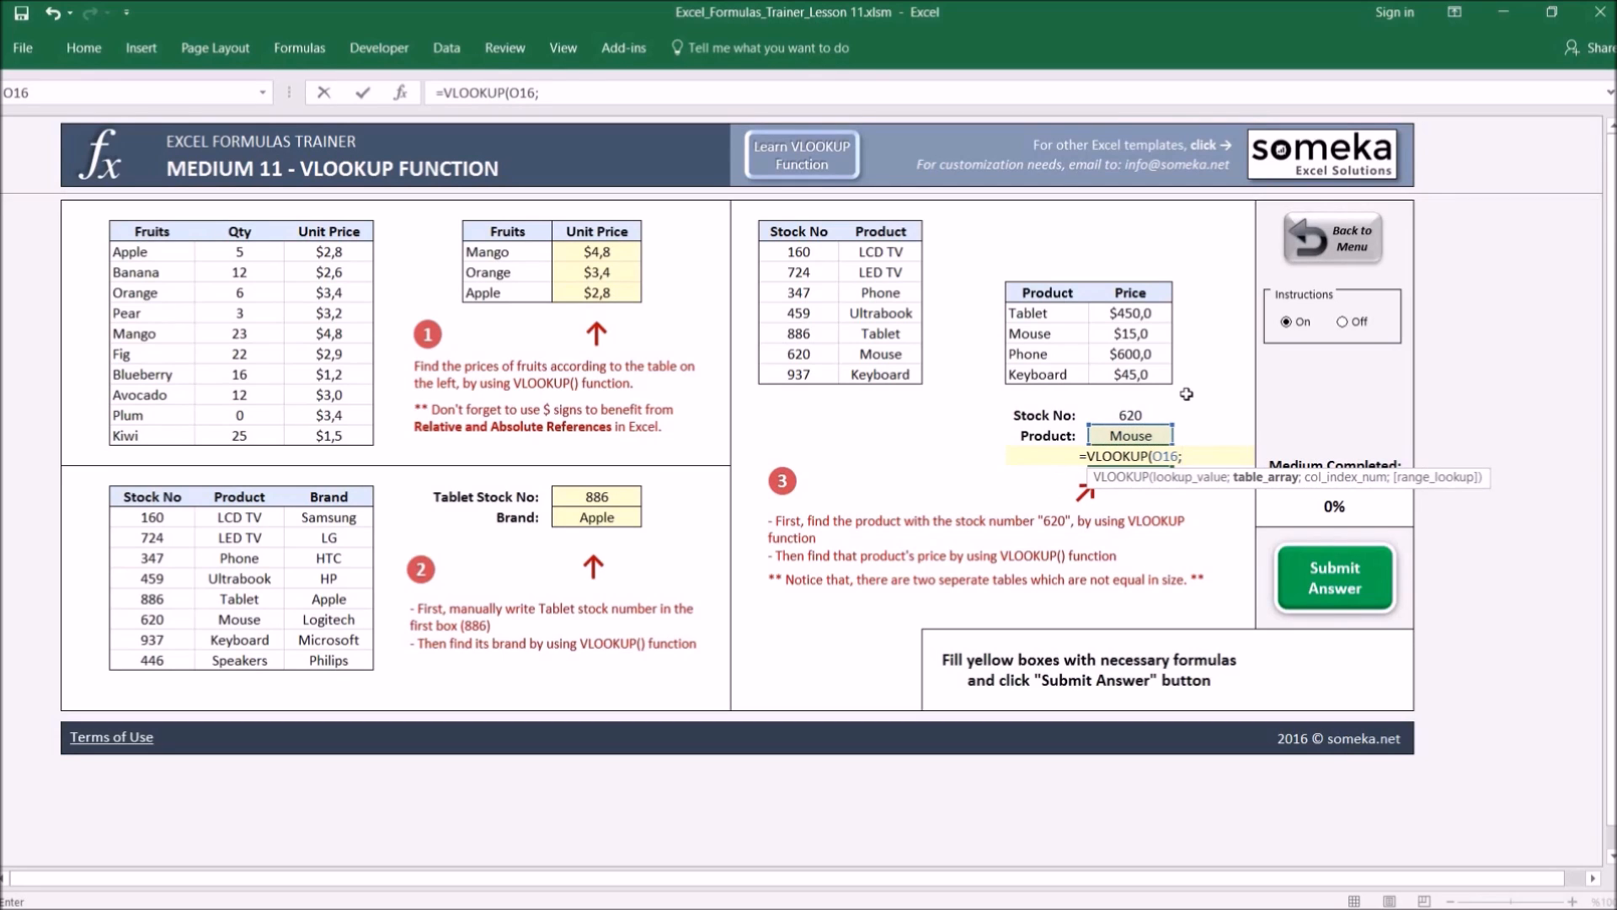
pyautogui.moveTo(1041, 294); pyautogui.dragTo(1137, 376)
pyautogui.write(';2;0')
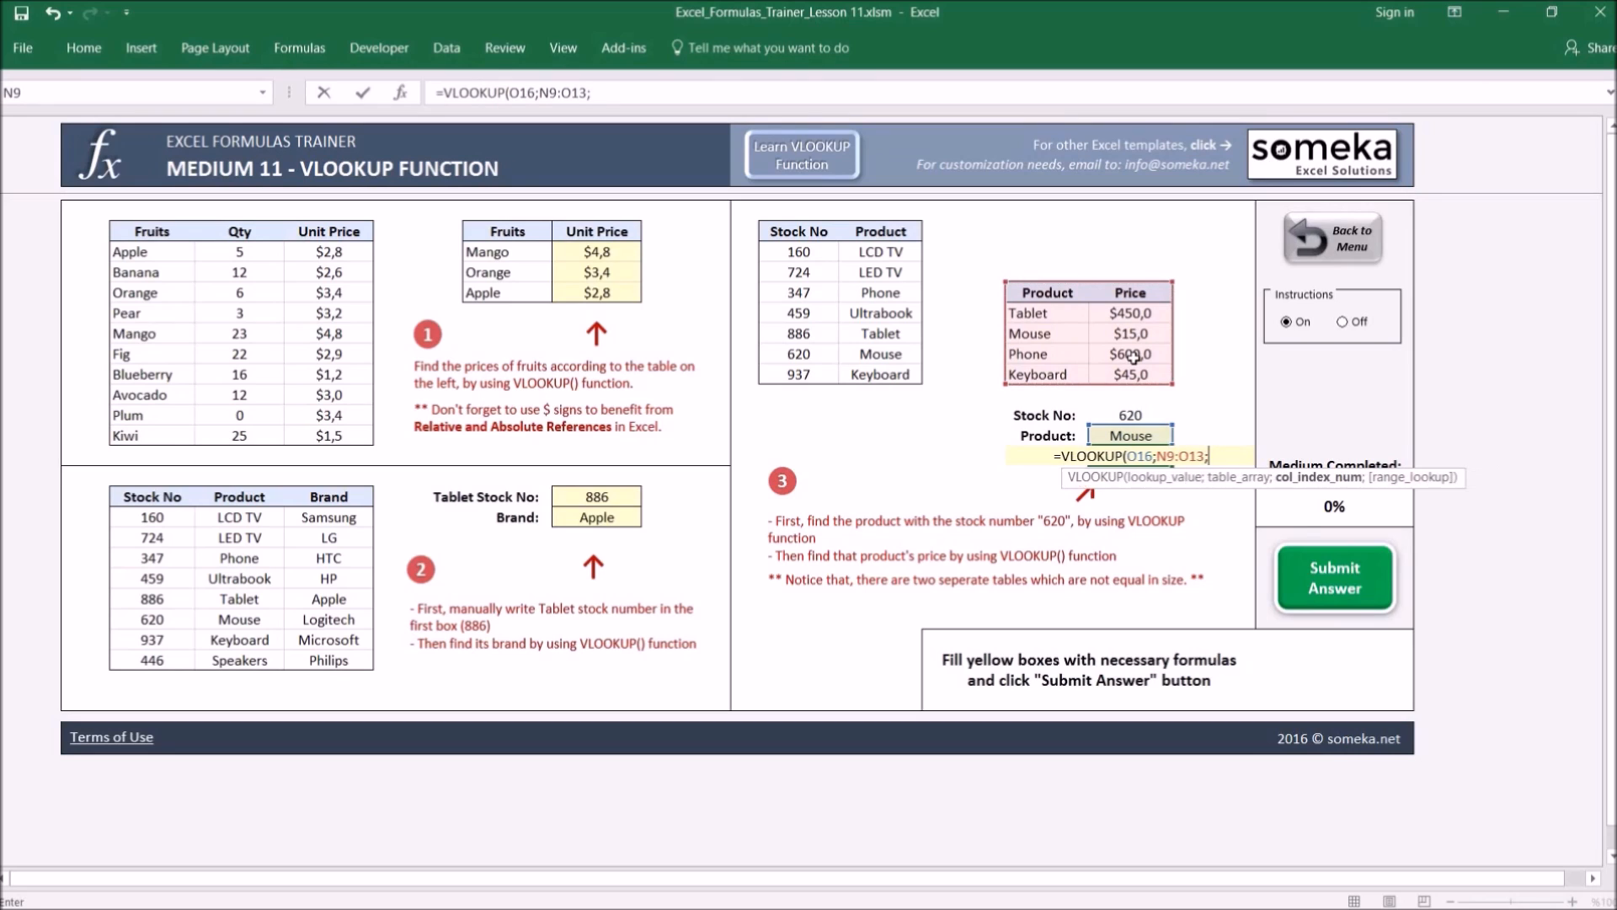
pyautogui.write(')')
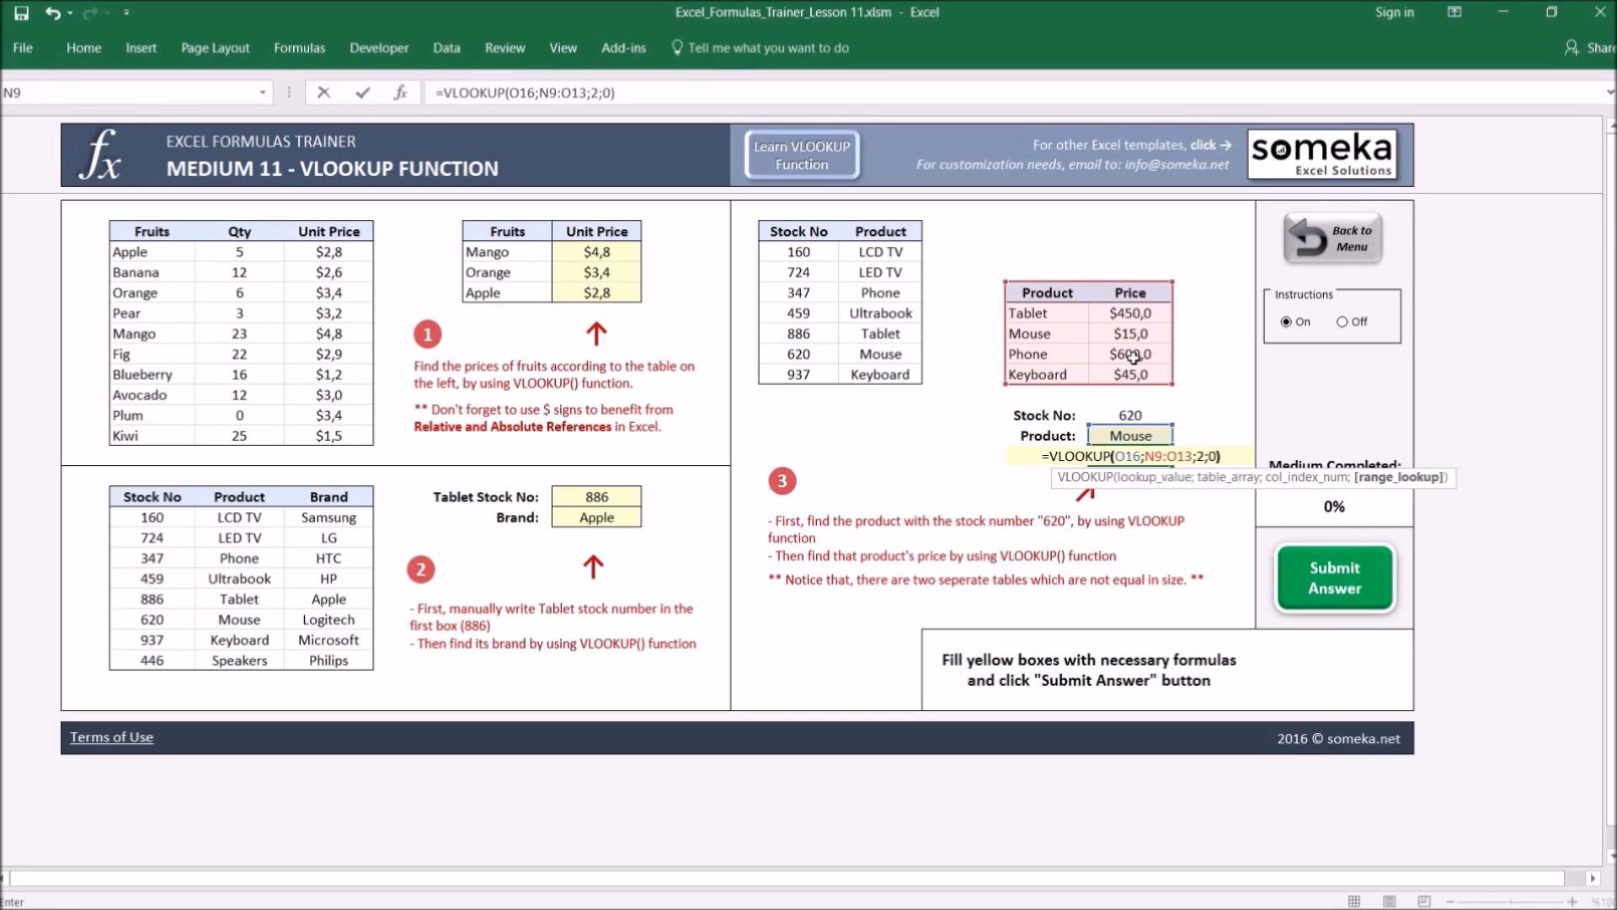
pyautogui.press('Return')
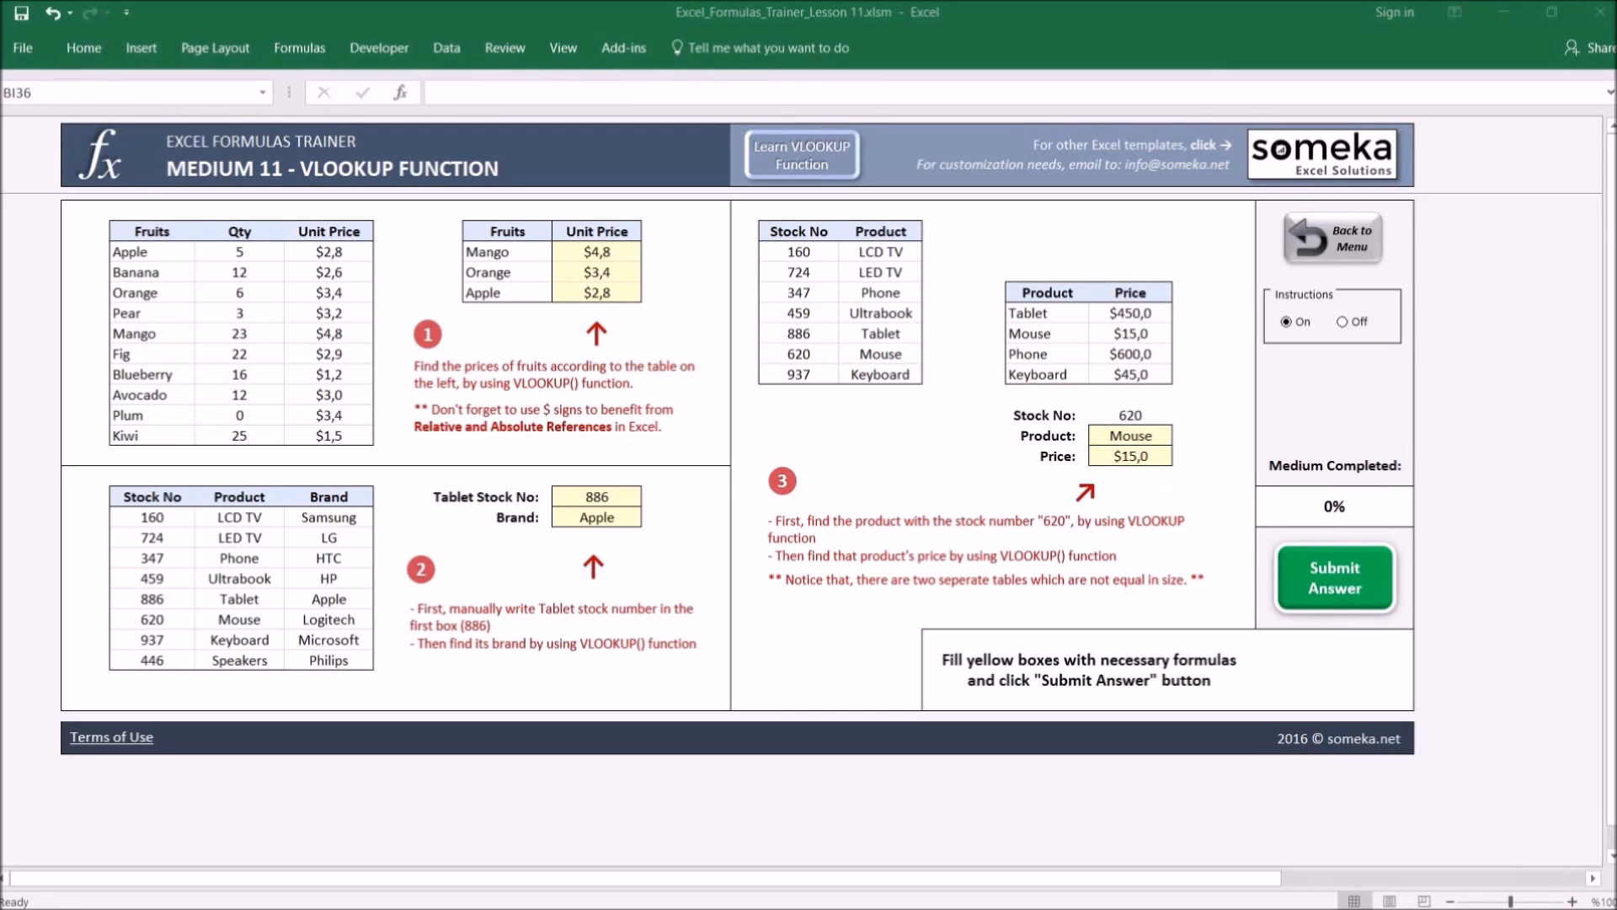
# Submit the VLOOKUP lesson's answers and open the Medium 12 IF function lesson
pyautogui.click(1335, 568)
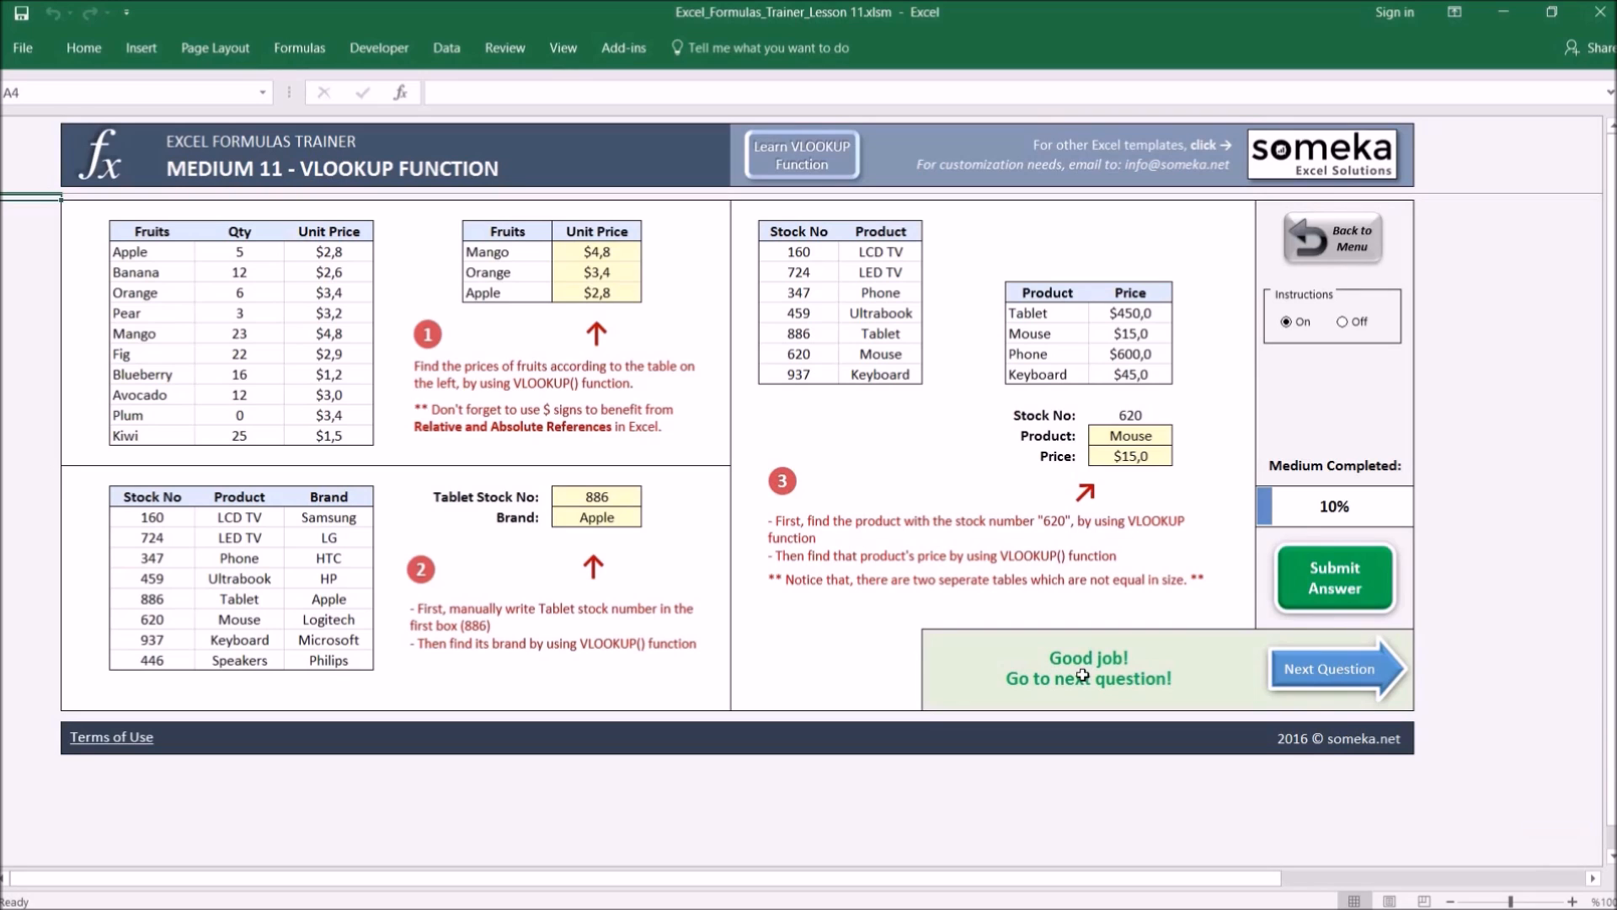
pyautogui.click(1350, 240)
pyautogui.click(358, 435)
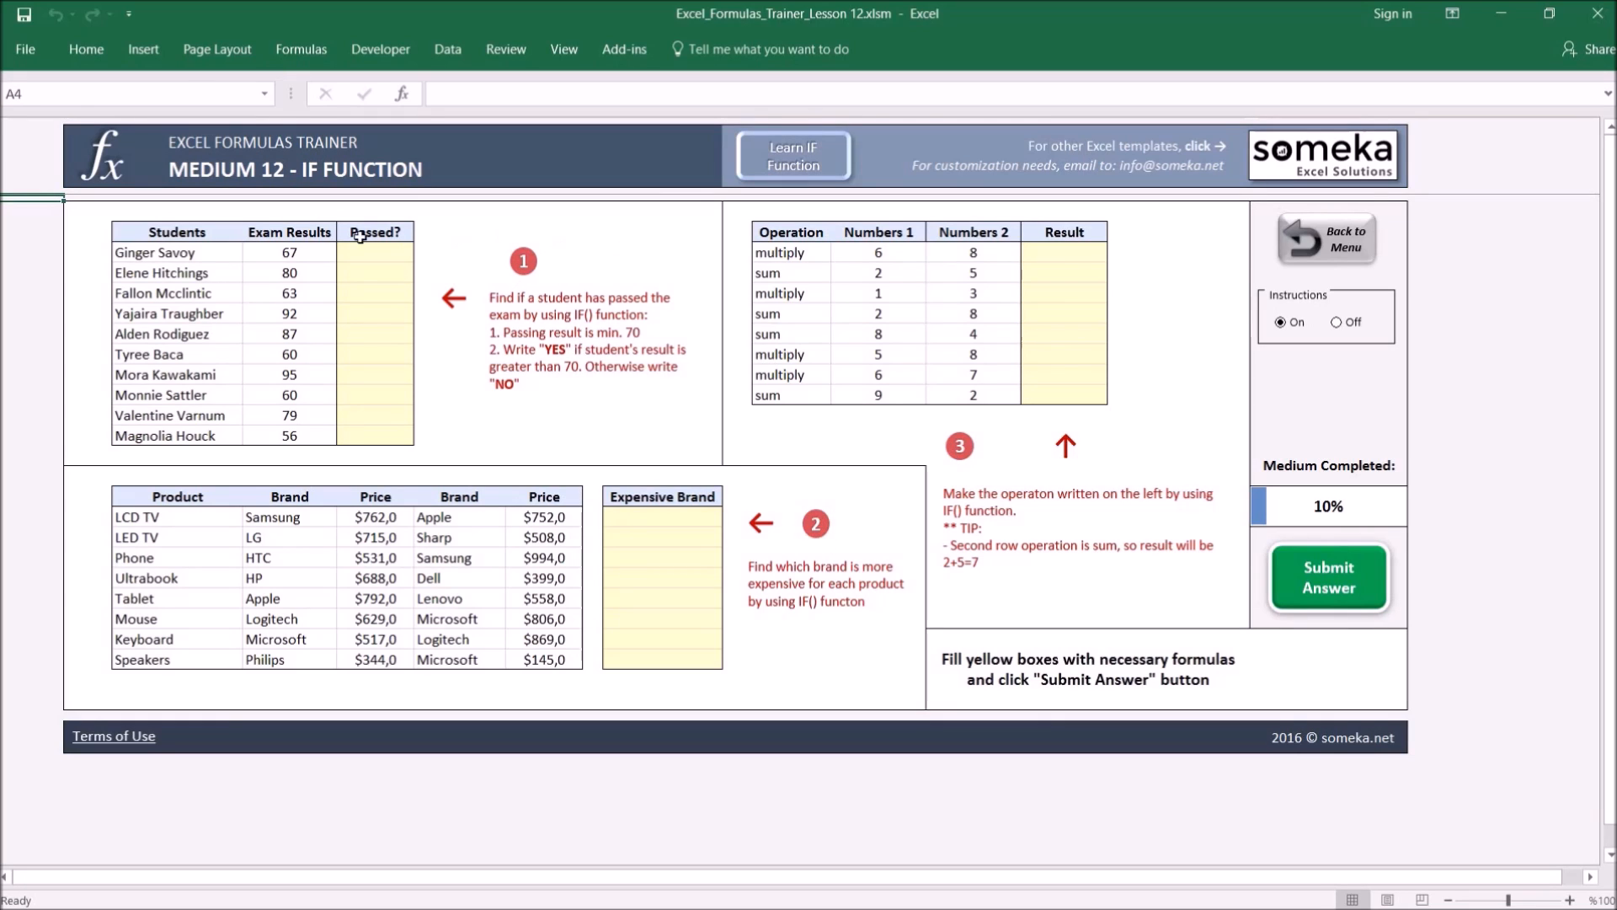
# Fill the first student's Passed? cell E7 with the formula =IF(D7>70;"YES";"NO")
pyautogui.moveTo(151, 234); pyautogui.dragTo(202, 239)
pyautogui.click(200, 275)
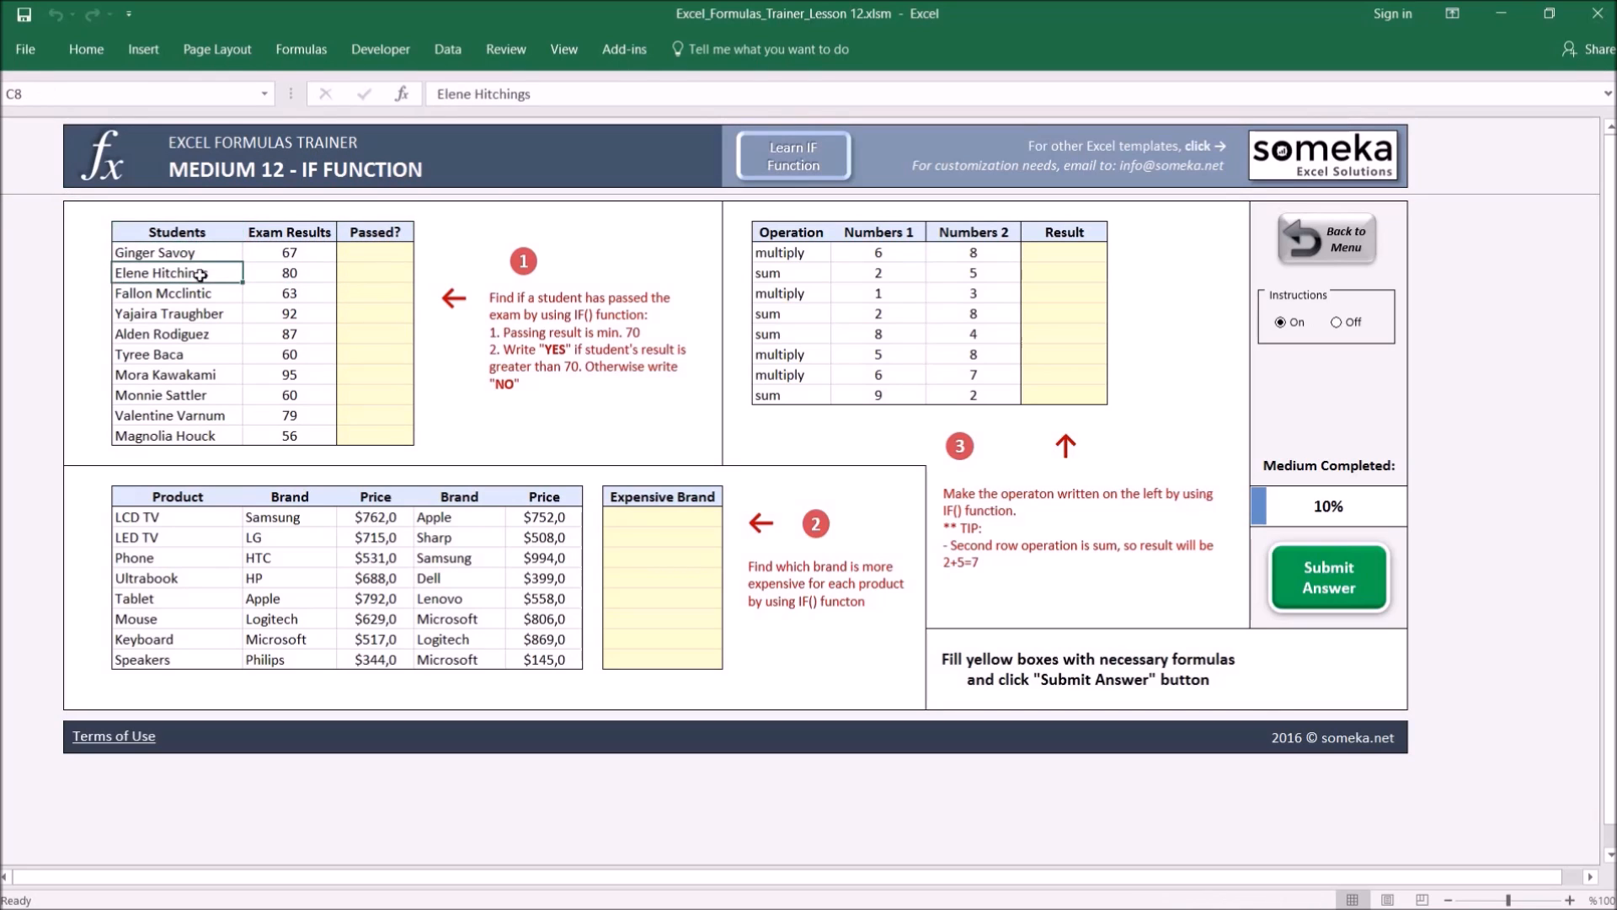
pyautogui.click(300, 275)
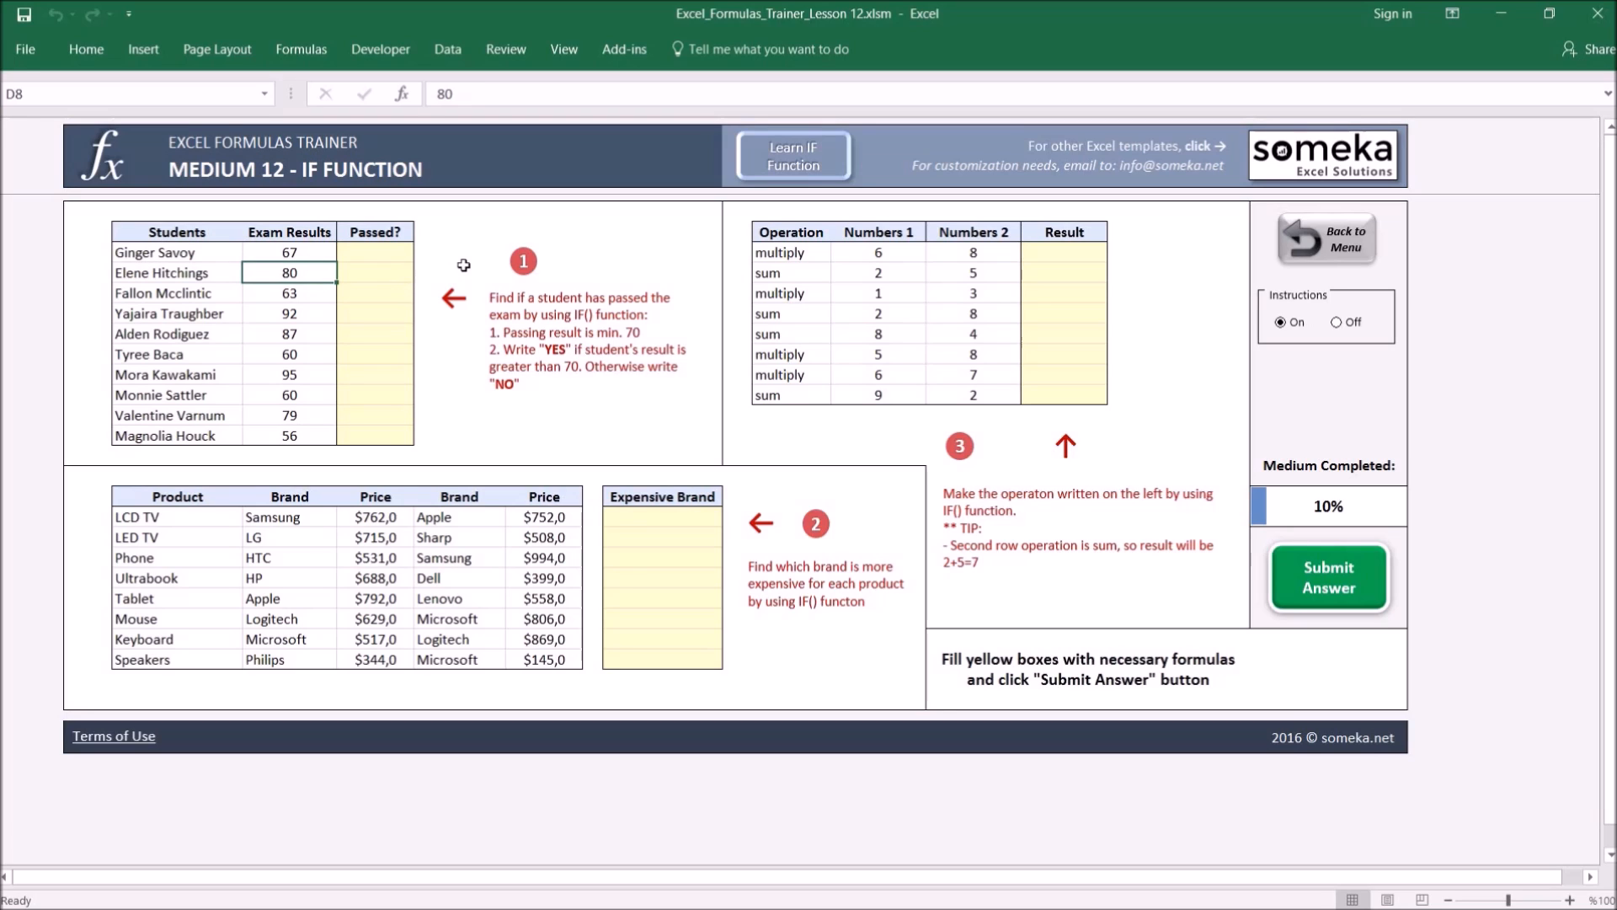
pyautogui.click(372, 252)
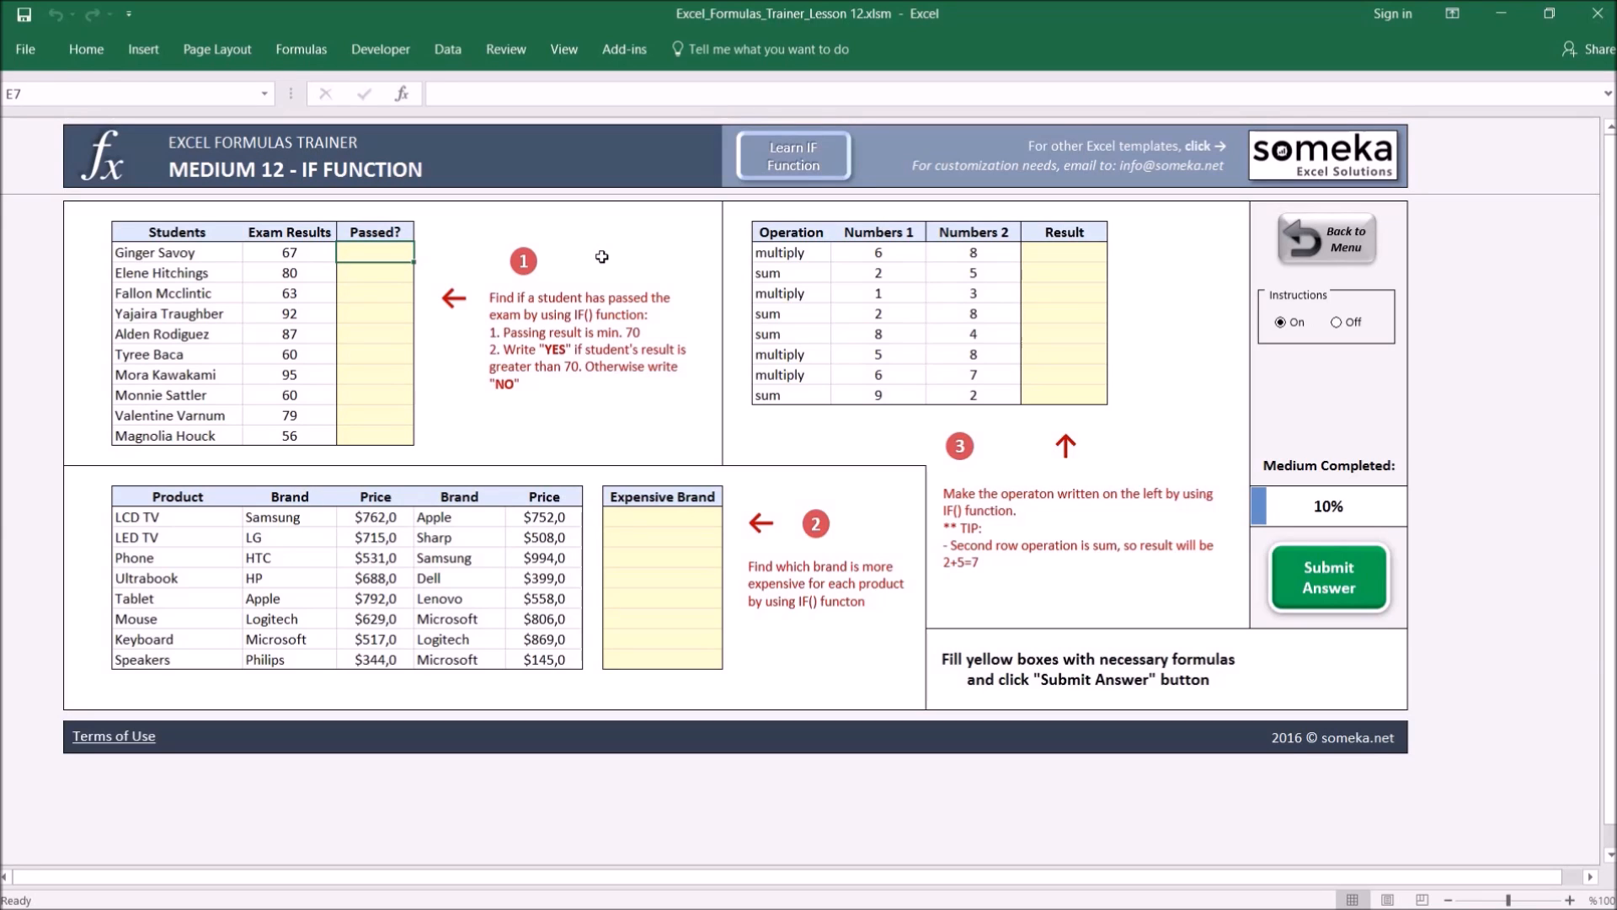
pyautogui.write('=')
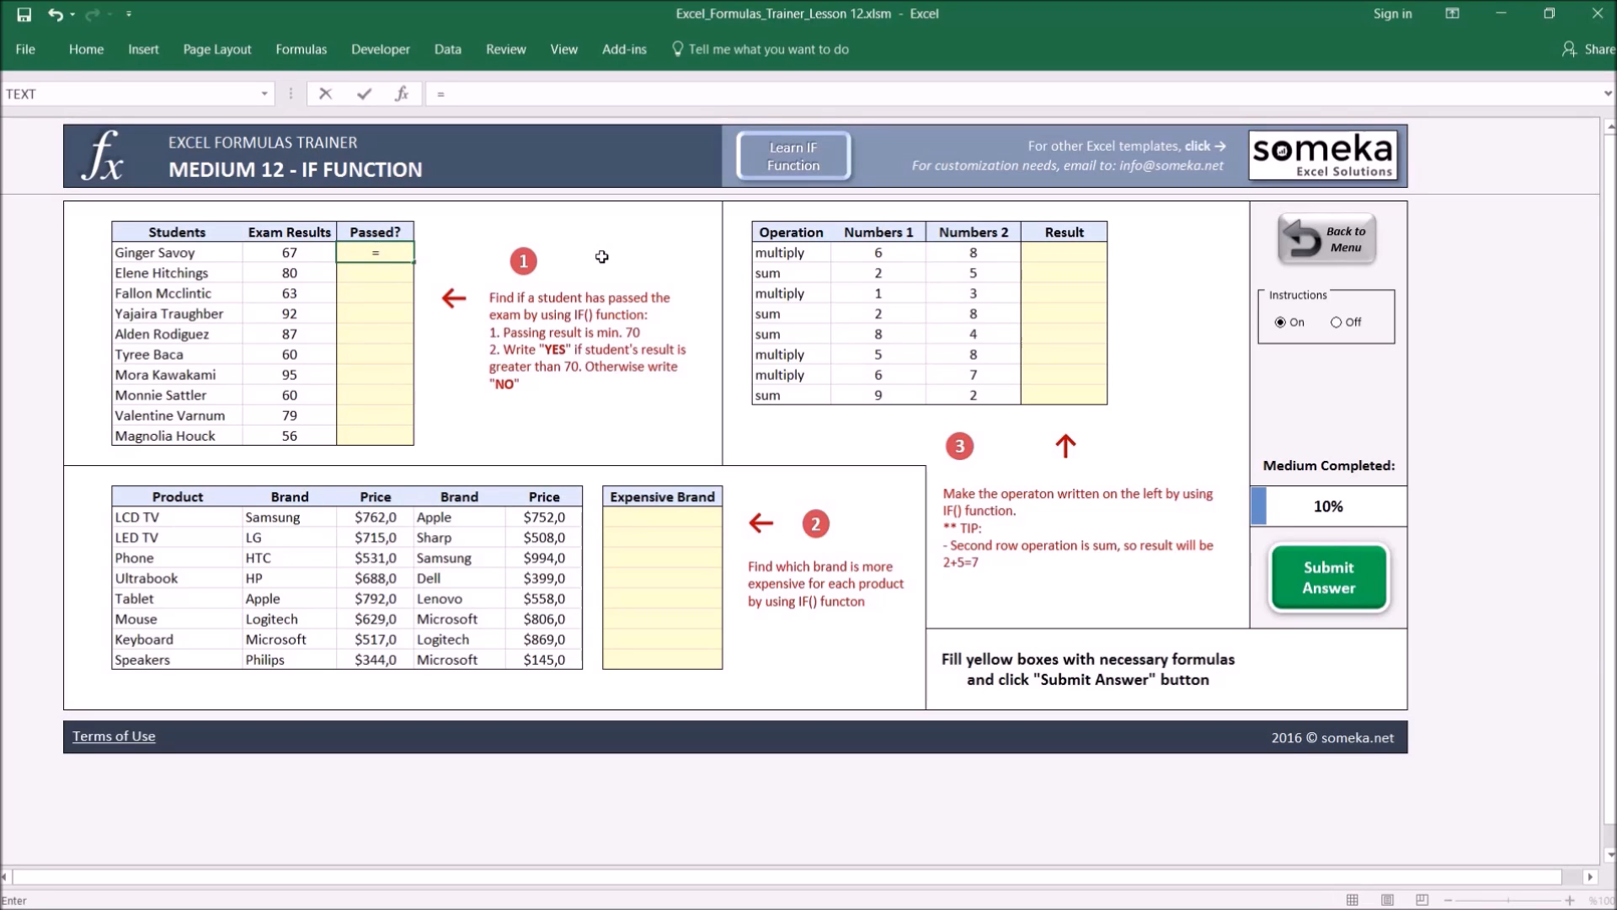
pyautogui.write('IF(')
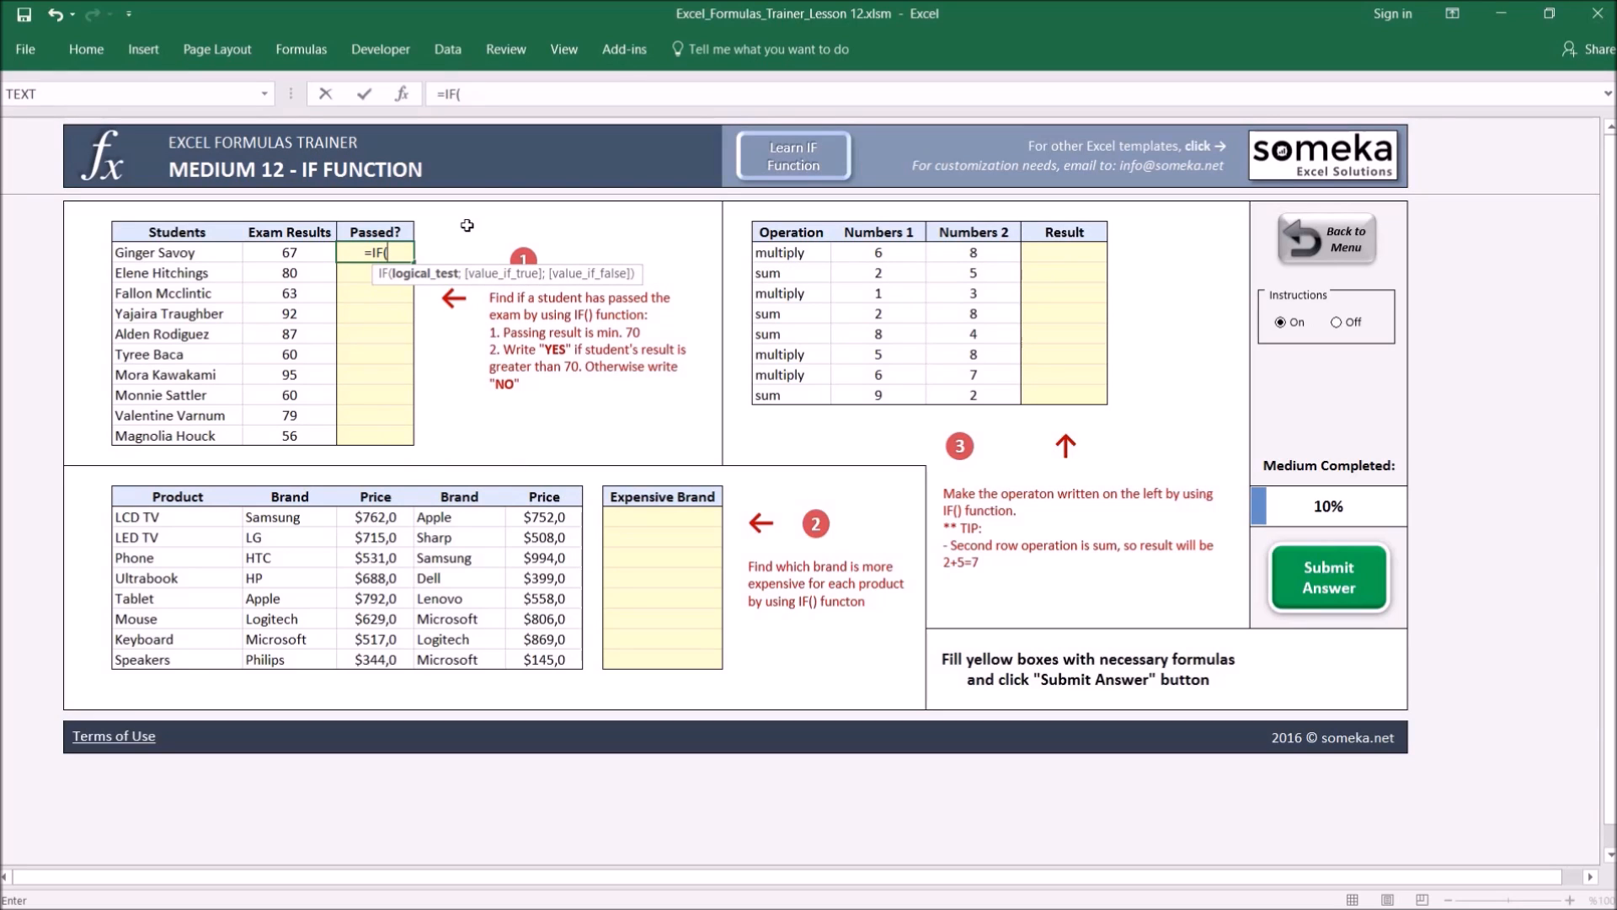
pyautogui.click(300, 252)
pyautogui.write('>')
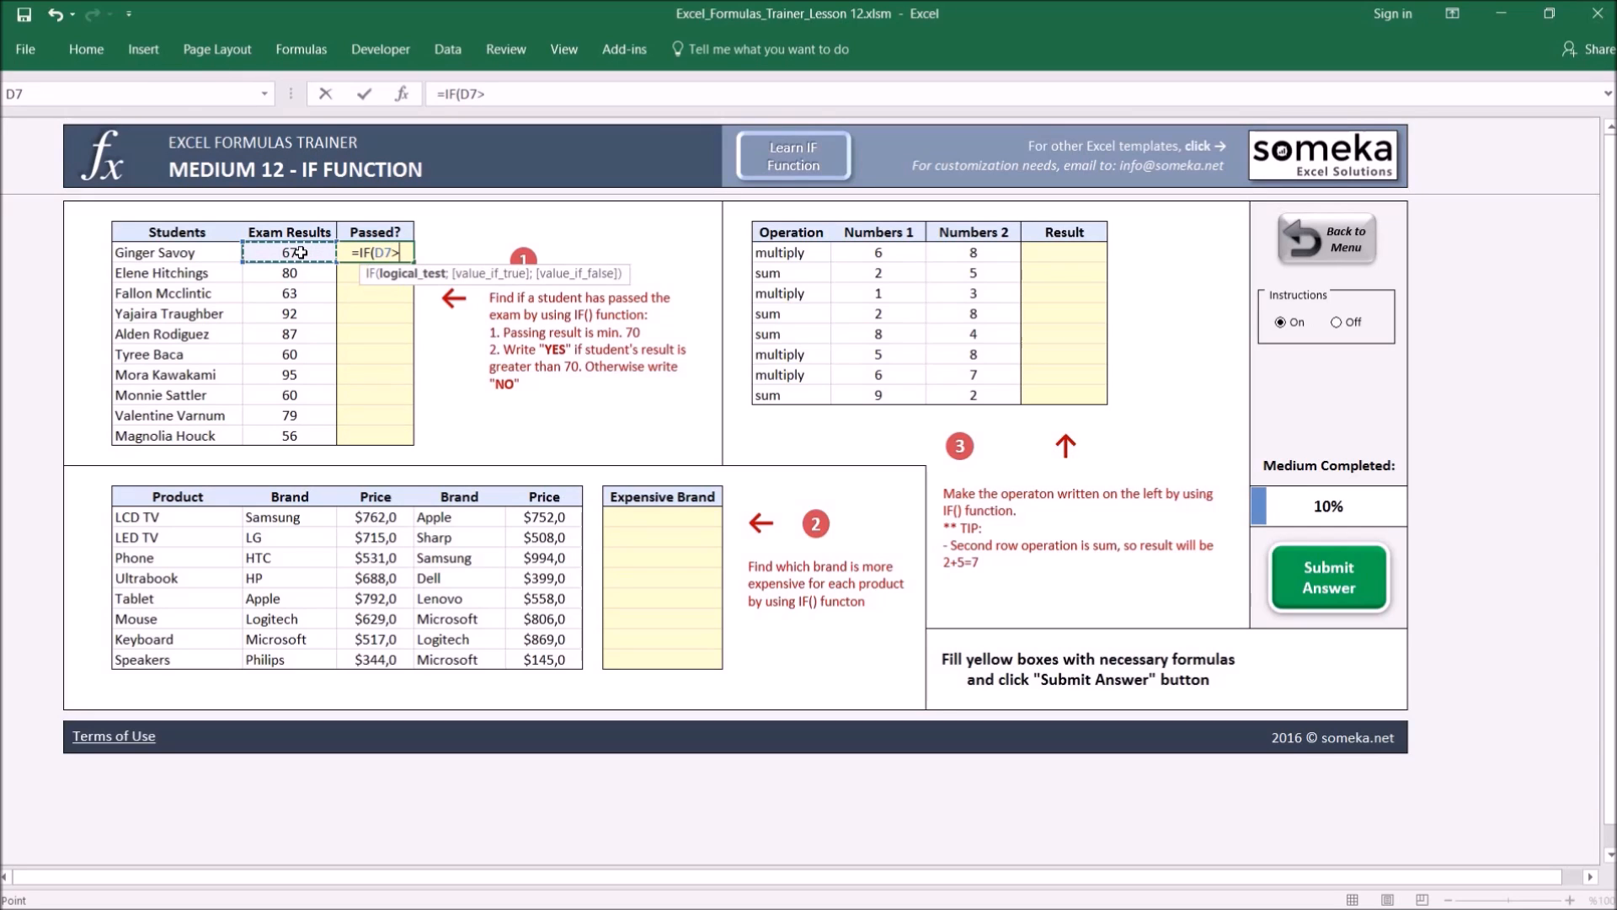
pyautogui.write('70')
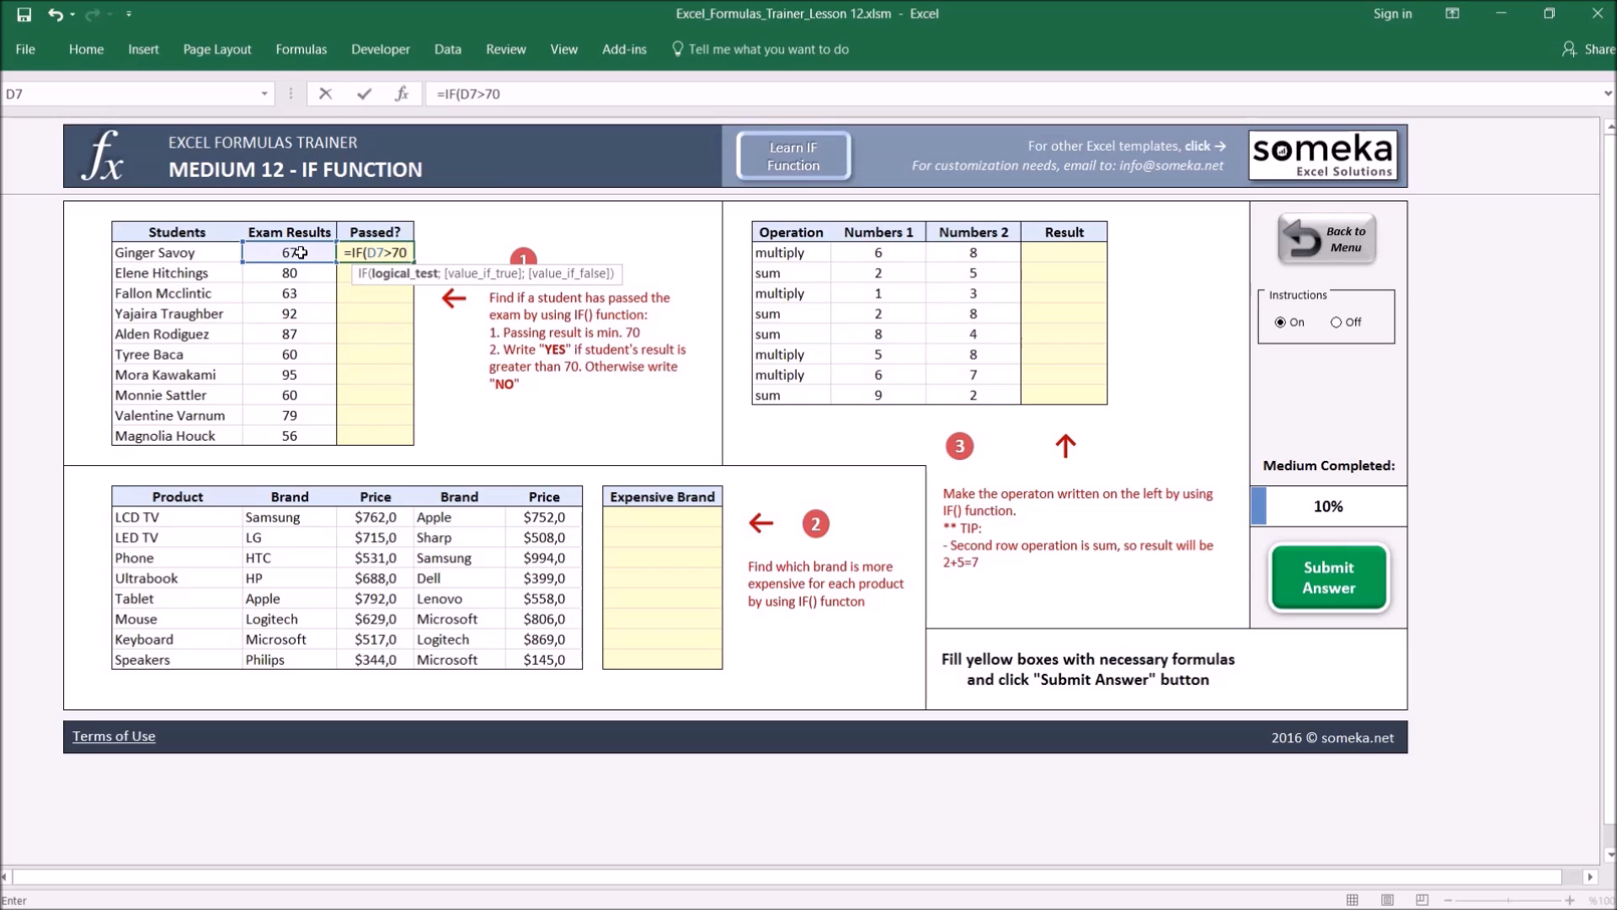
pyautogui.write(';"')
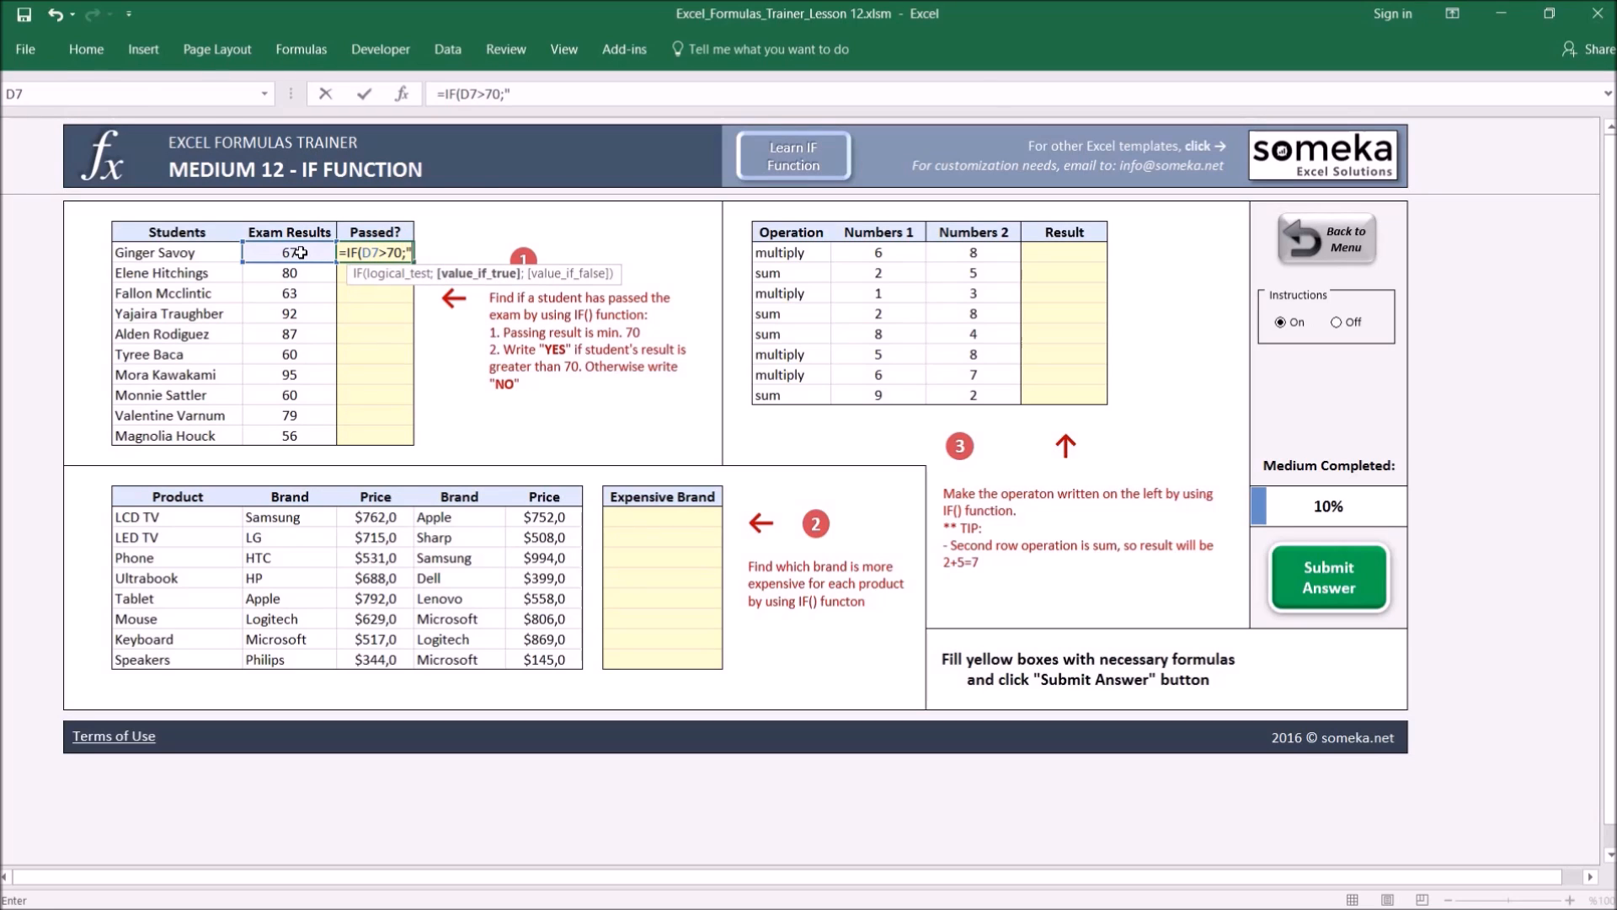
pyautogui.write('YES"')
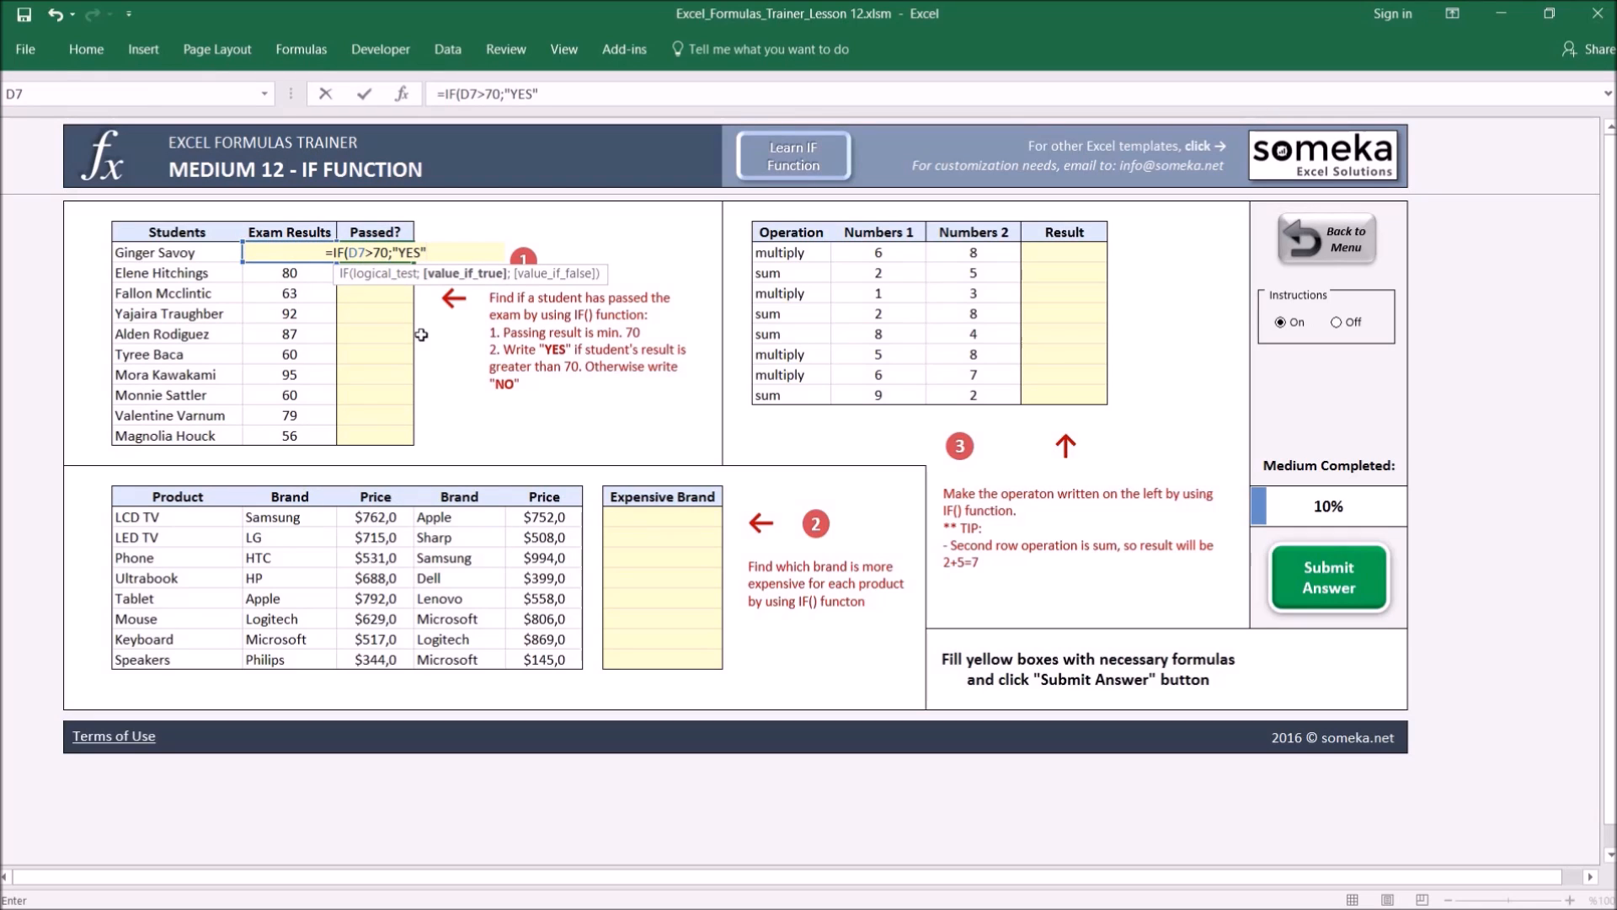
pyautogui.write(';"NO"')
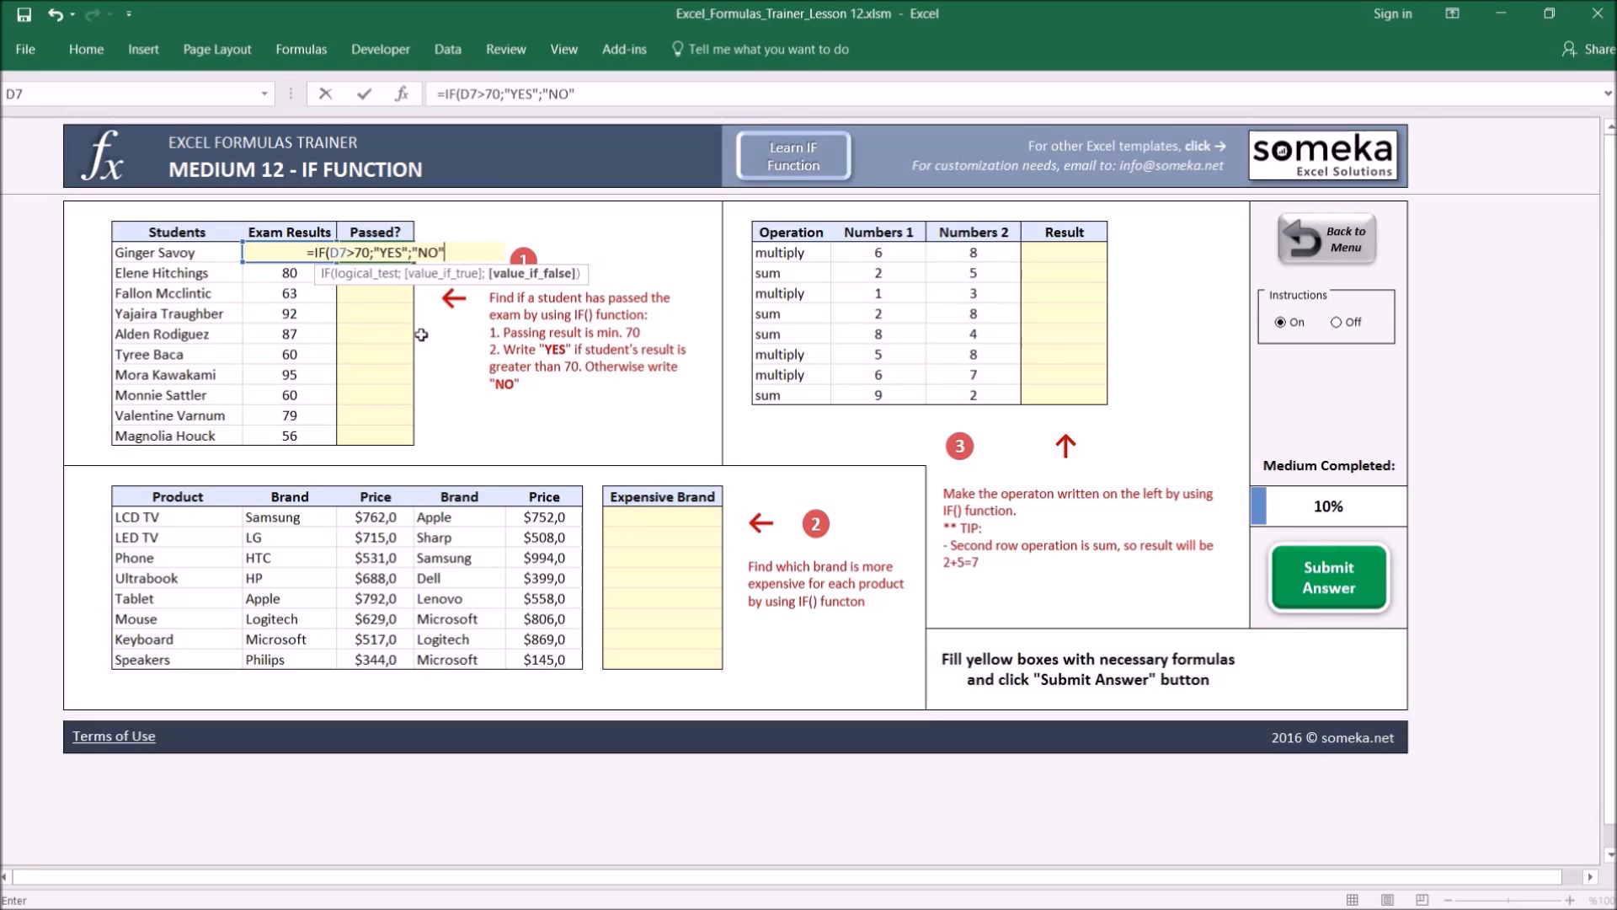
pyautogui.write(')')
pyautogui.hotkey('ctrl', 'Return')
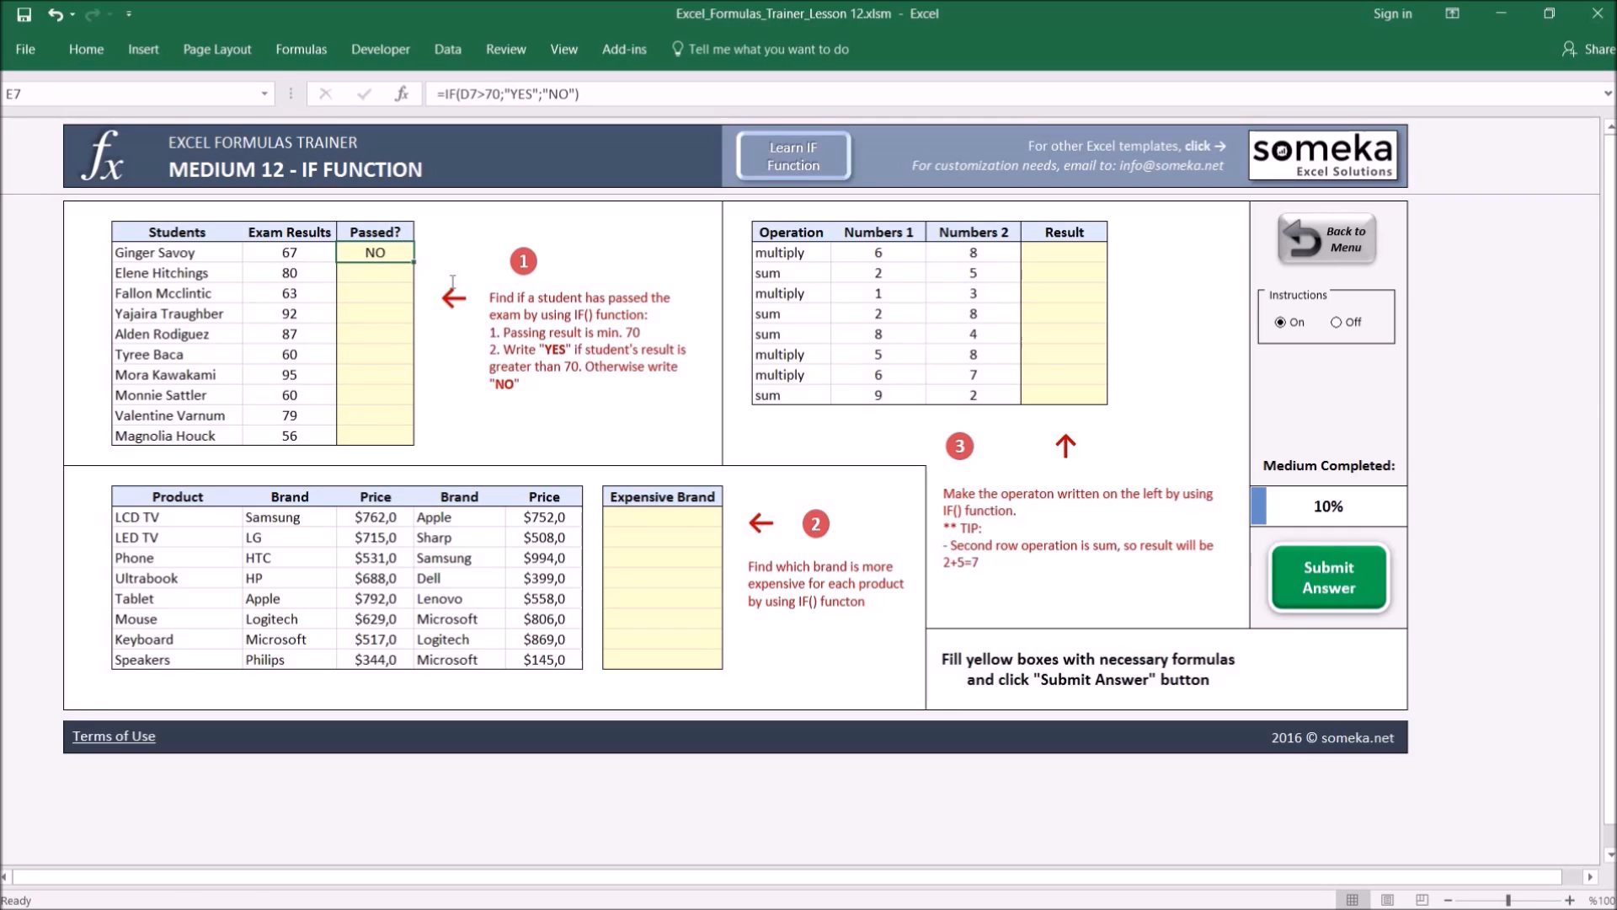
# Copy the IF formula from E7 down to the Passed? cells of all remaining students
pyautogui.hotkey('ctrl', 'c')
pyautogui.hotkey('shift', 'Down')
pyautogui.hotkey('shift', 'Down')
pyautogui.hotkey('shift', 'Down')
pyautogui.hotkey('shift', 'Down')
pyautogui.hotkey('shift', 'Down')
pyautogui.hotkey('shift', 'Down')
pyautogui.hotkey('shift', 'Down')
pyautogui.hotkey('shift', 'Down')
pyautogui.hotkey('shift', 'Down')
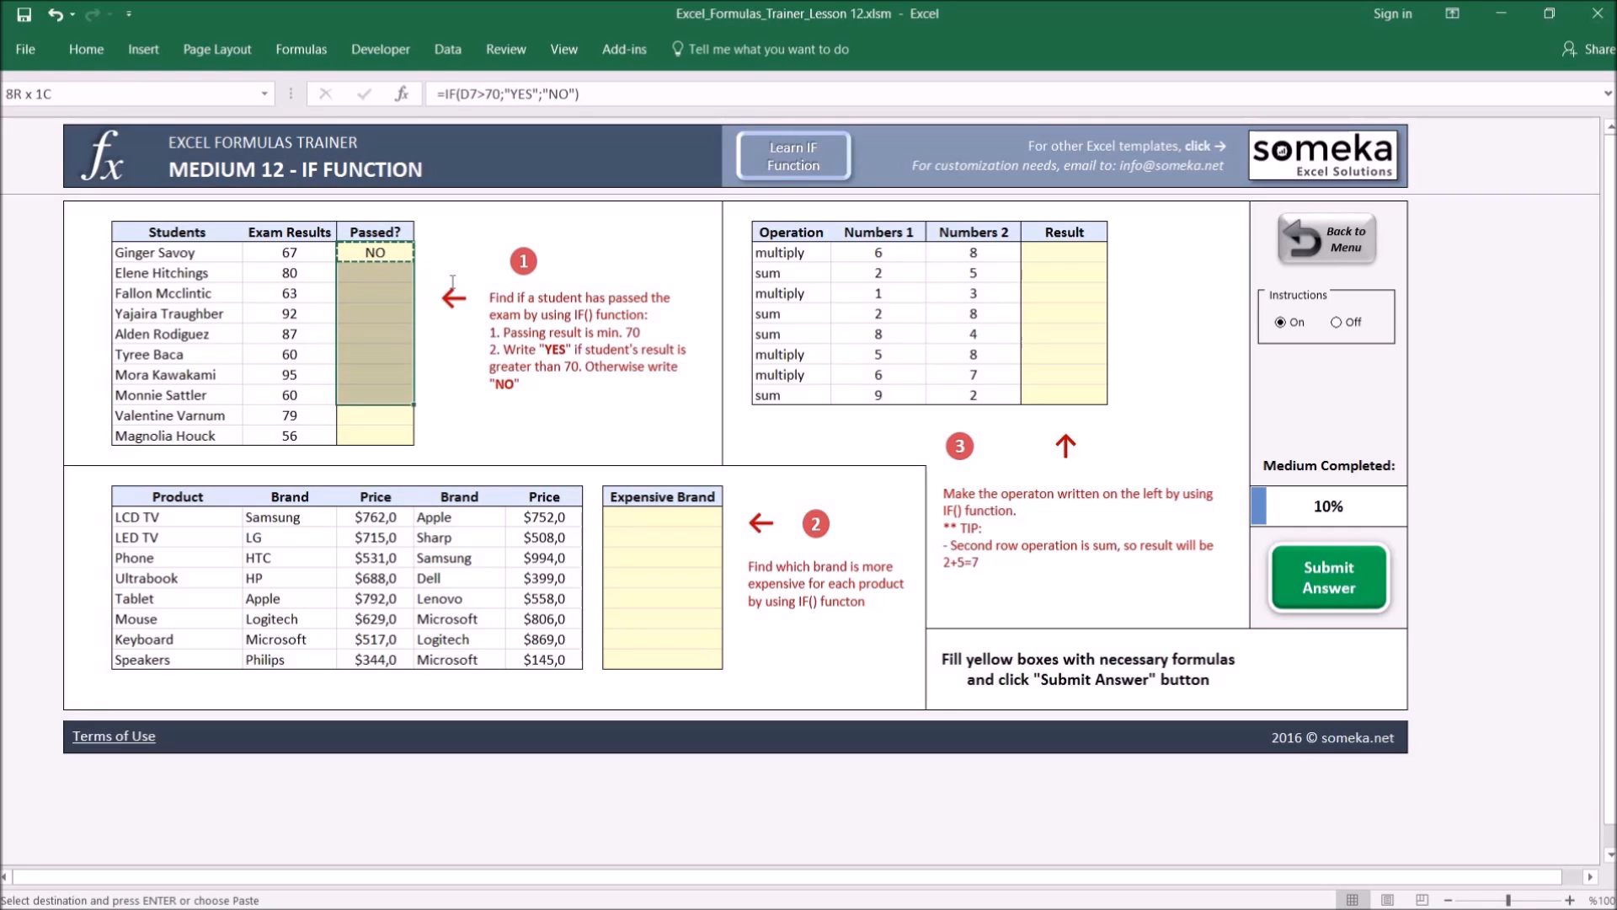
pyautogui.press('Return')
# Check the copied IF formulas row by row down the Passed? column
pyautogui.press('Down')
pyautogui.press('Down')
pyautogui.press('Down')
pyautogui.press('Down')
pyautogui.press('Down')
pyautogui.press('Down')
pyautogui.press('Down')
pyautogui.press('Down')
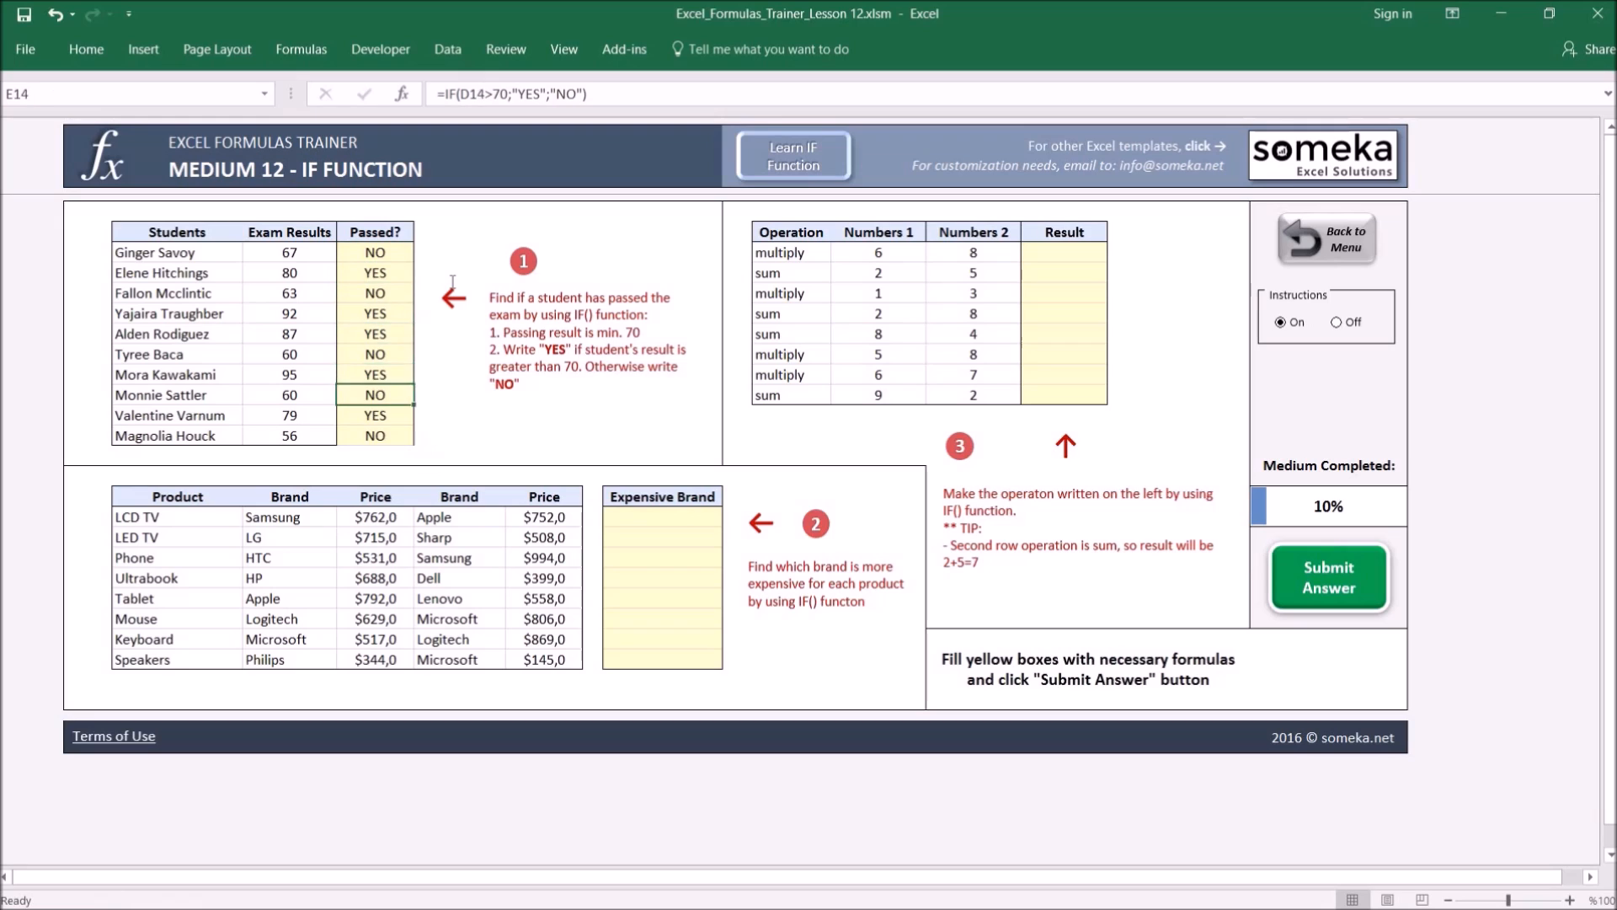
# Recheck the copied IF formulas upward through the Passed? column from cell E14
pyautogui.press('Up')
pyautogui.press('Up')
pyautogui.press('Up')
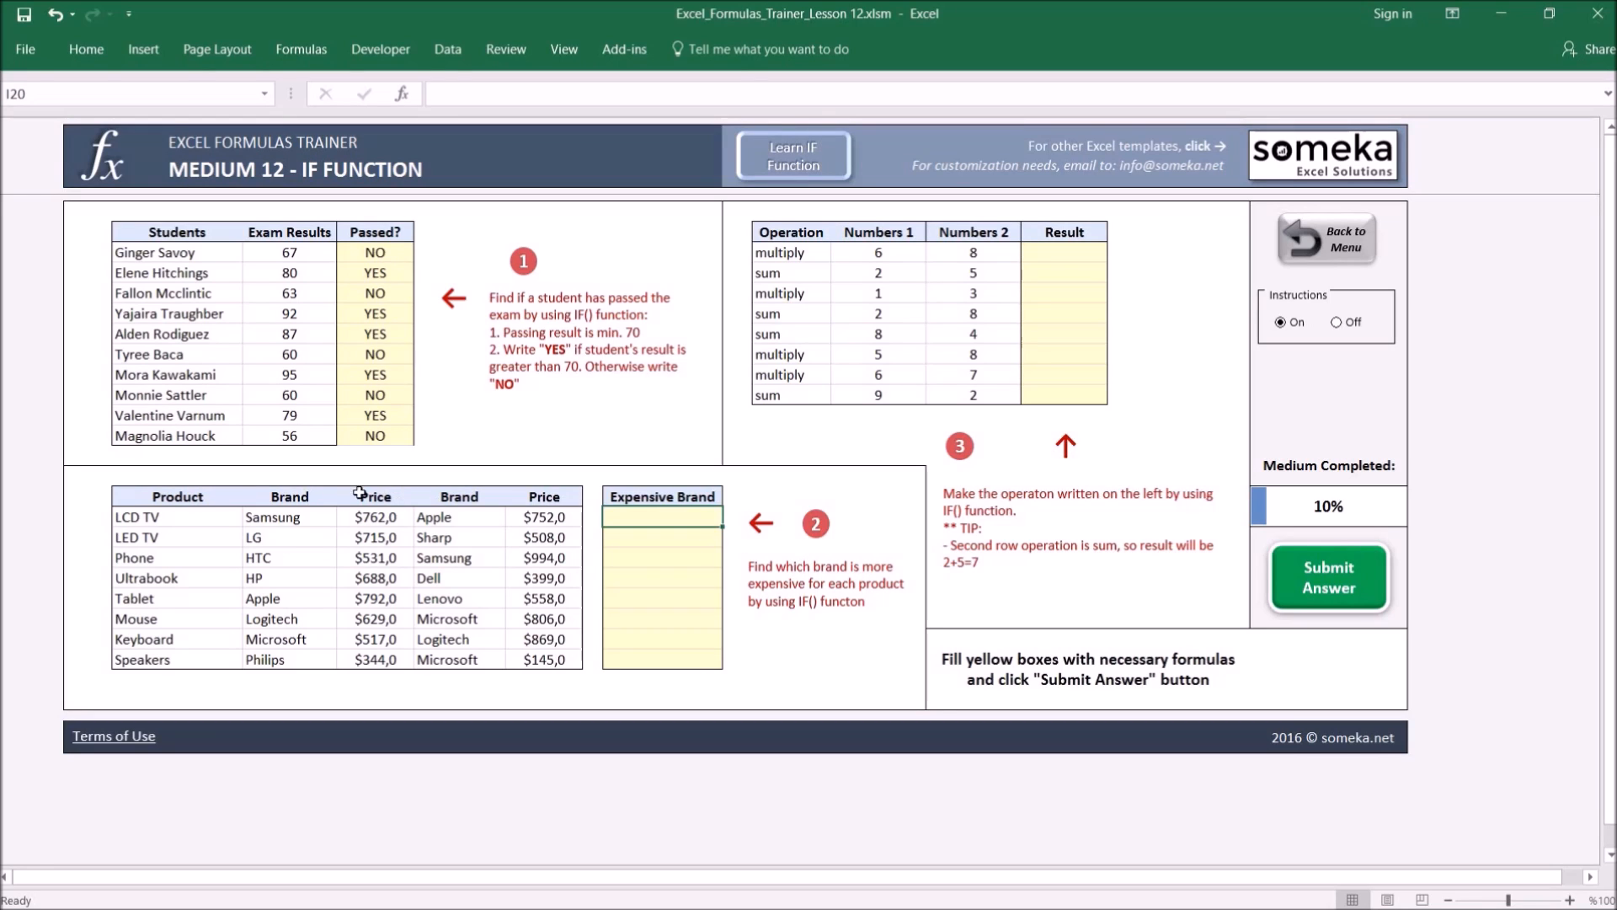
# Fill the LCD TV row's Expensive Brand cell I20 with the formula =IF(E20>G20;D20;F20)
pyautogui.click(179, 517)
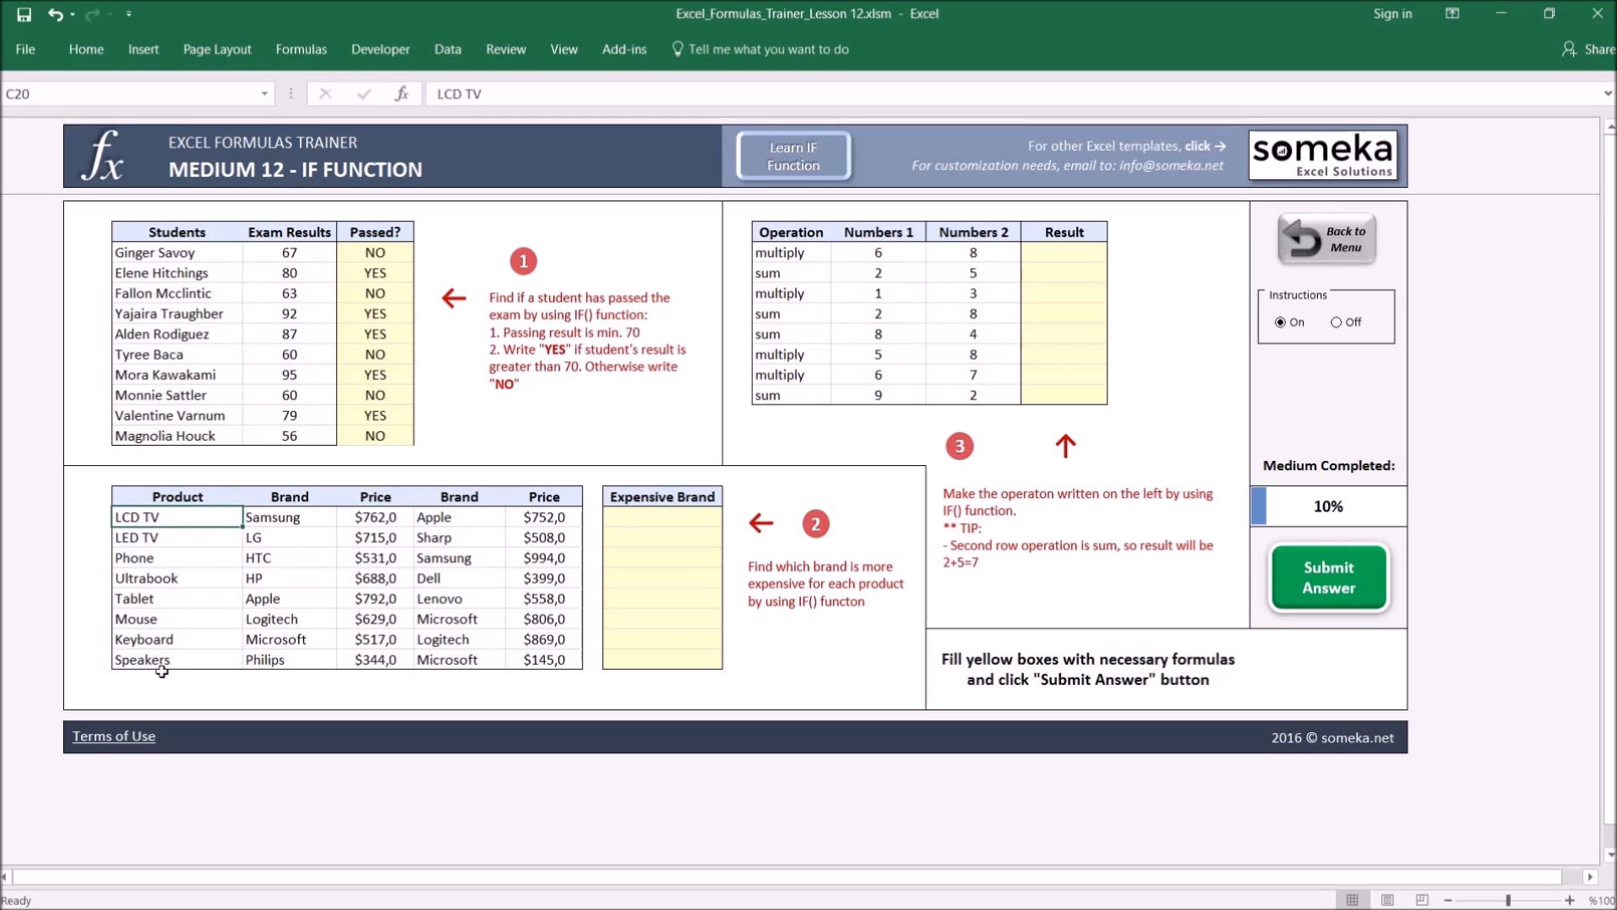
pyautogui.click(306, 518)
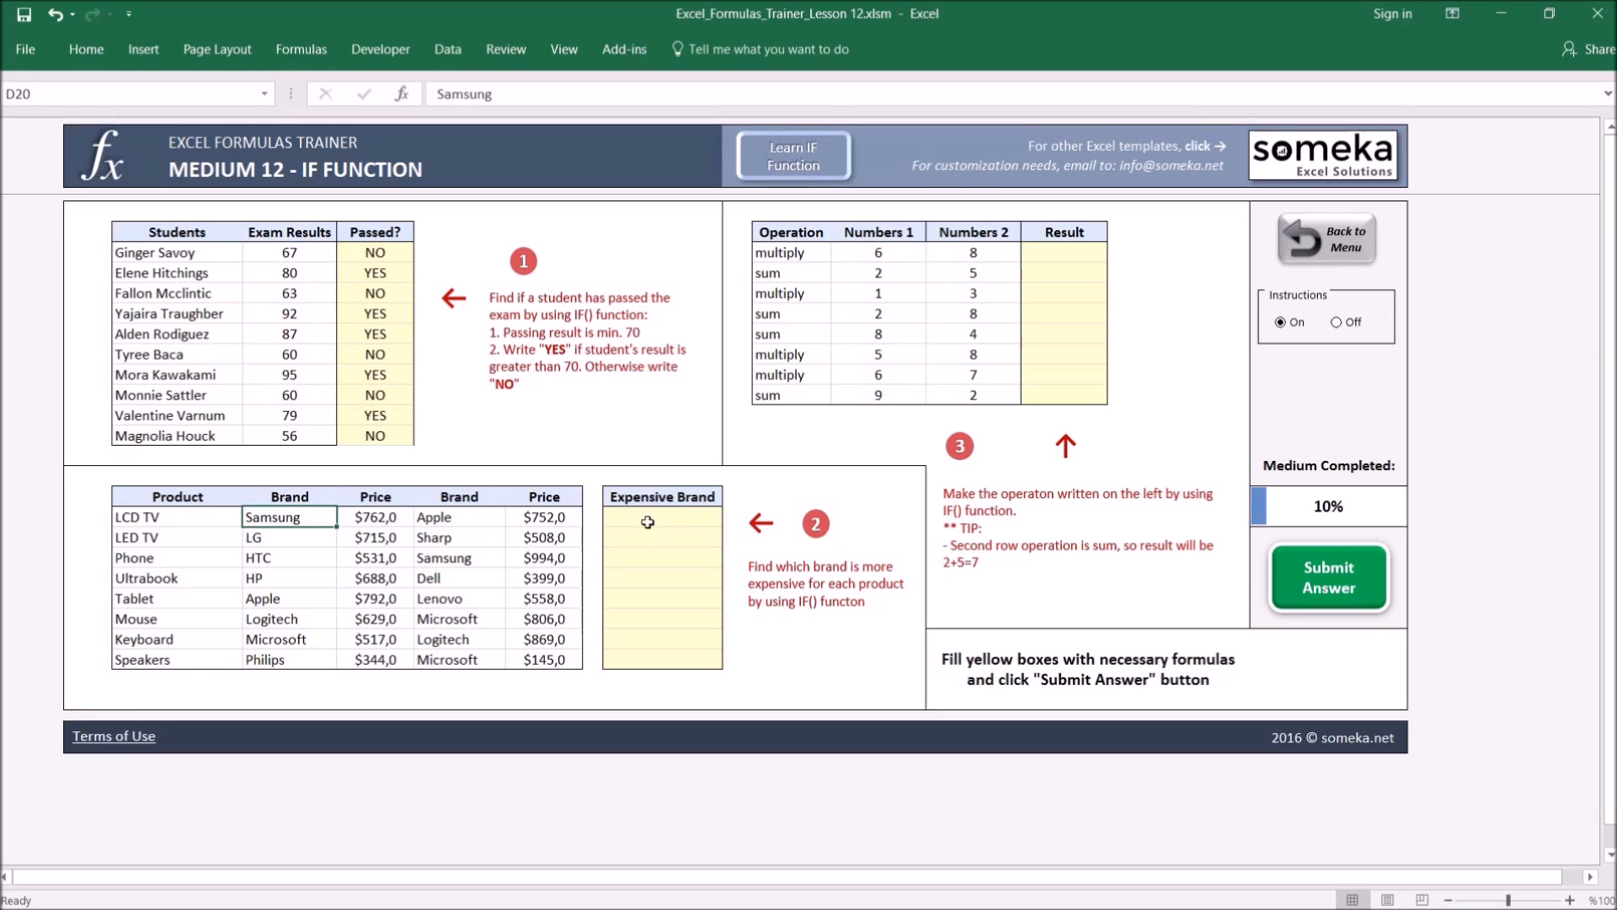
pyautogui.click(678, 518)
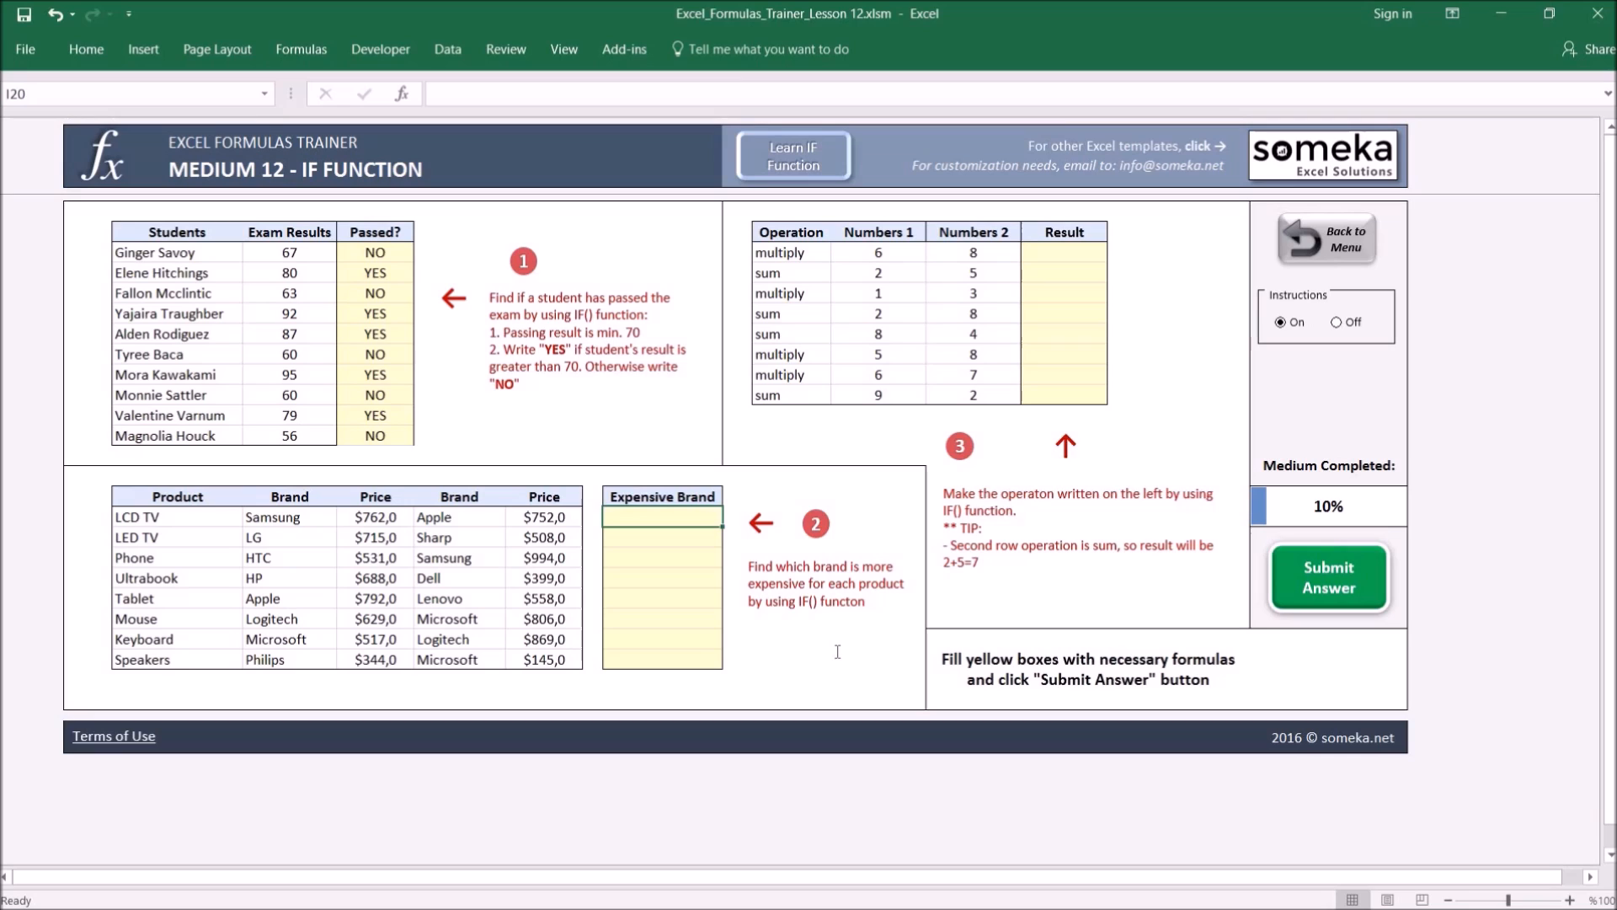
pyautogui.write('=')
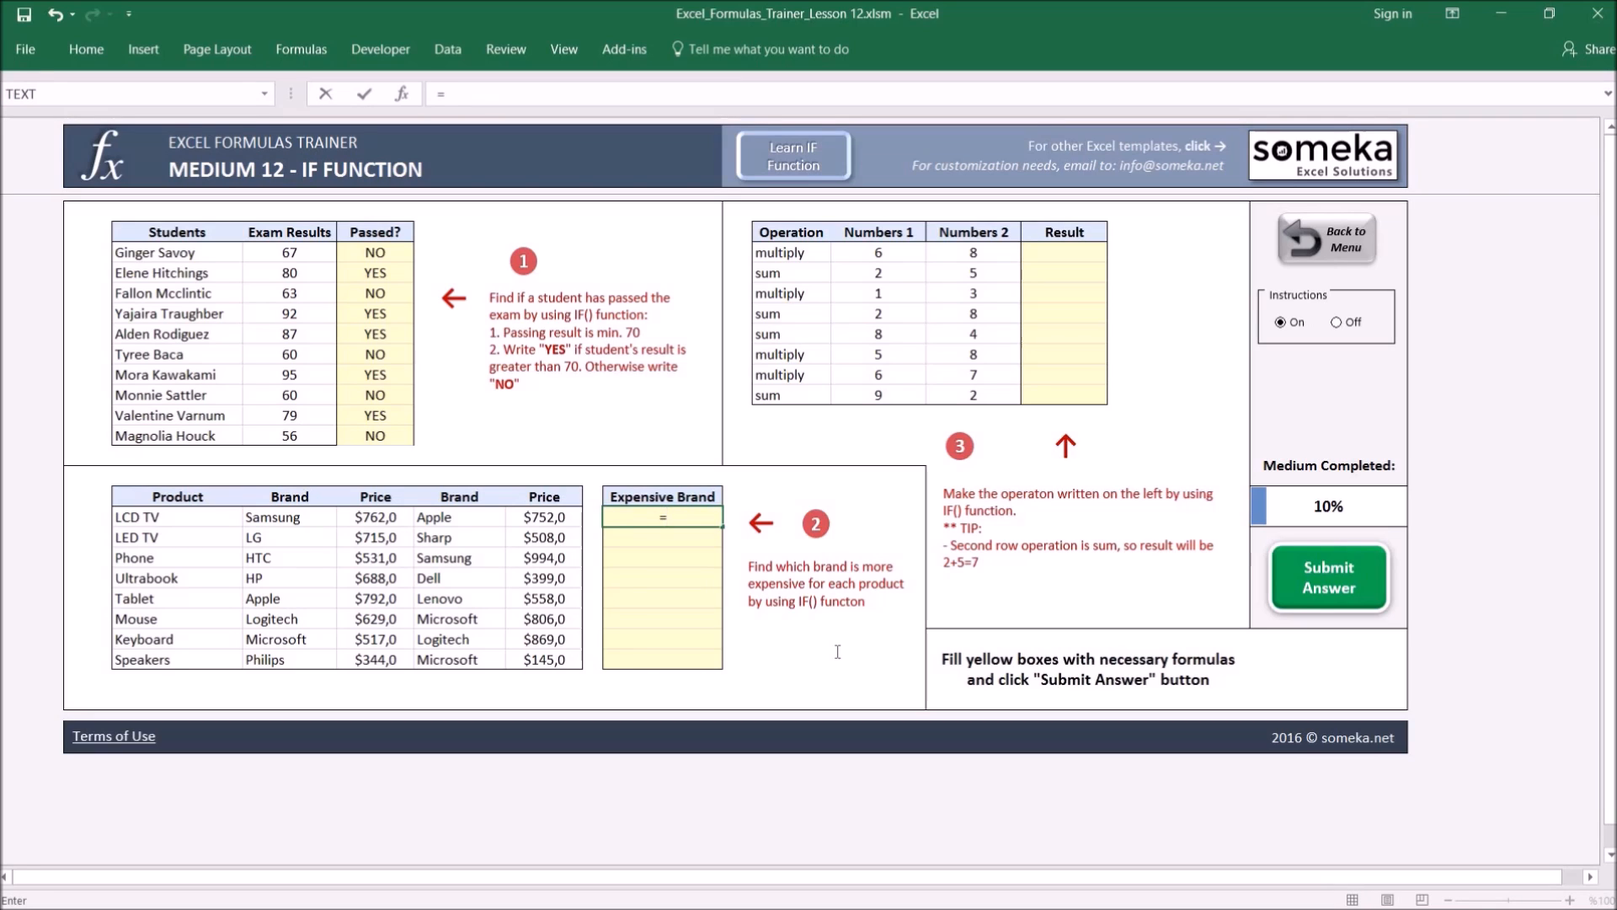
pyautogui.write('IF(')
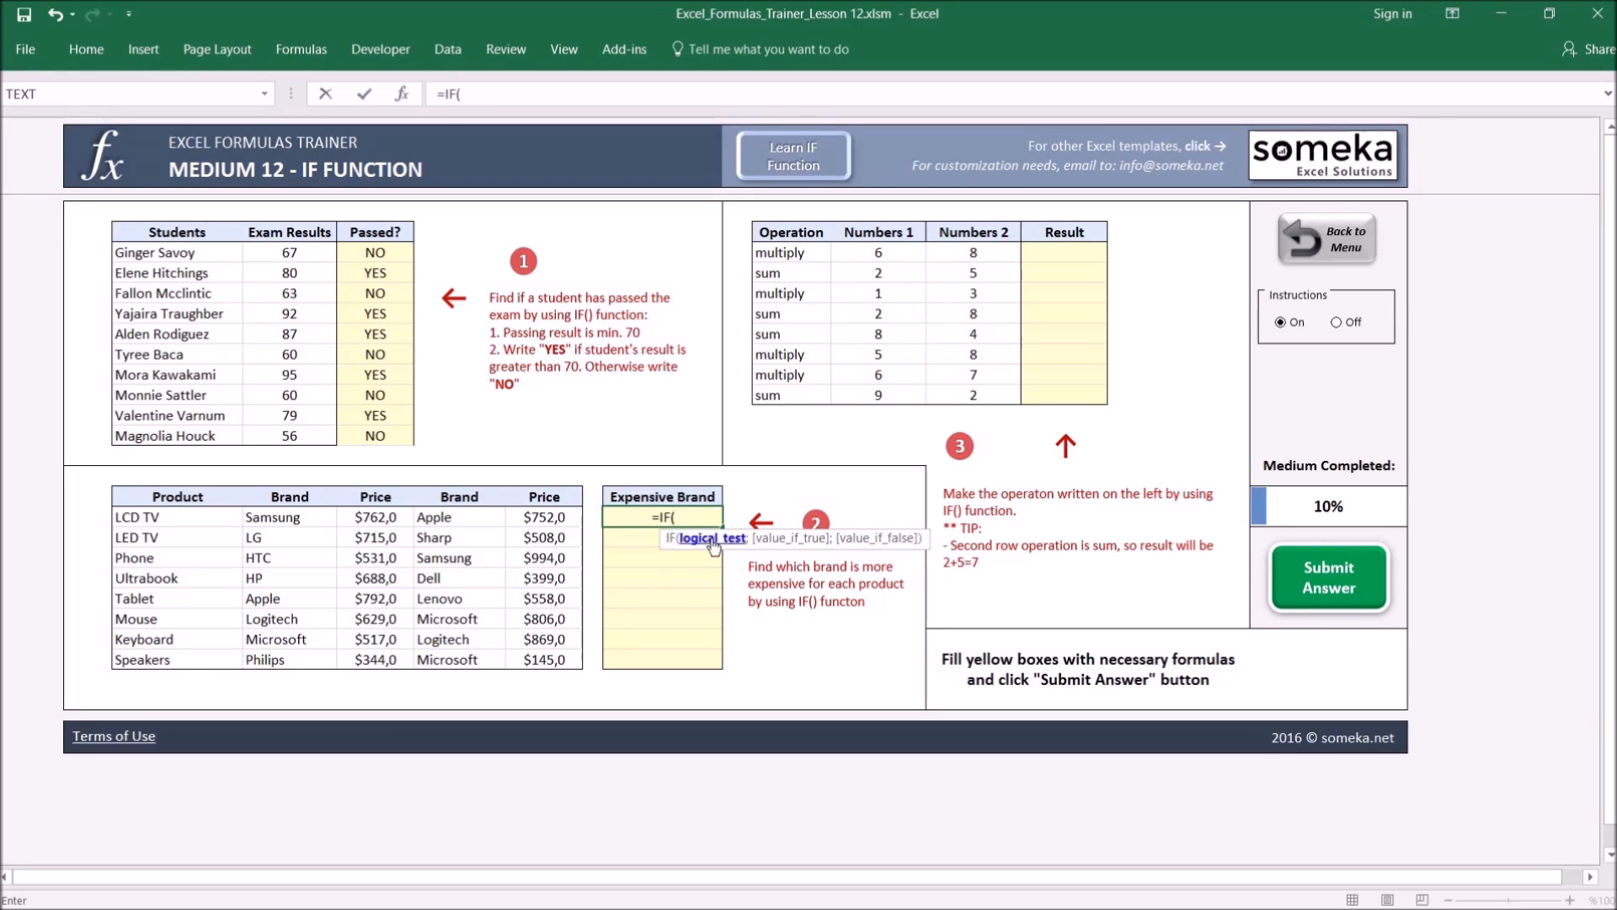
pyautogui.click(374, 515)
pyautogui.write('>')
pyautogui.click(544, 517)
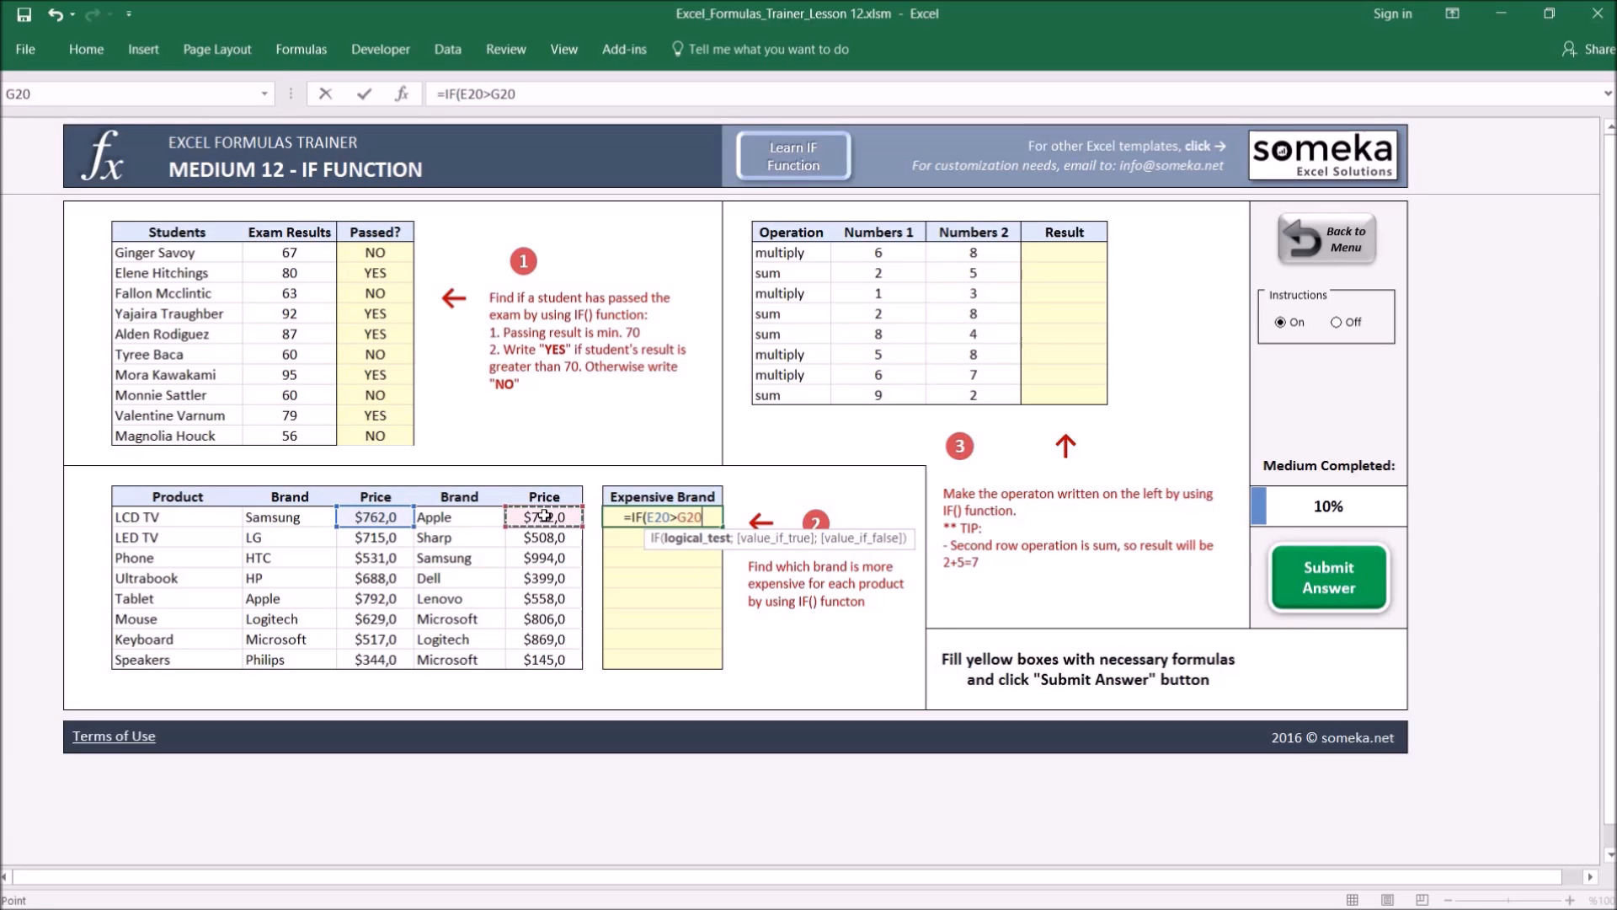
pyautogui.write(';')
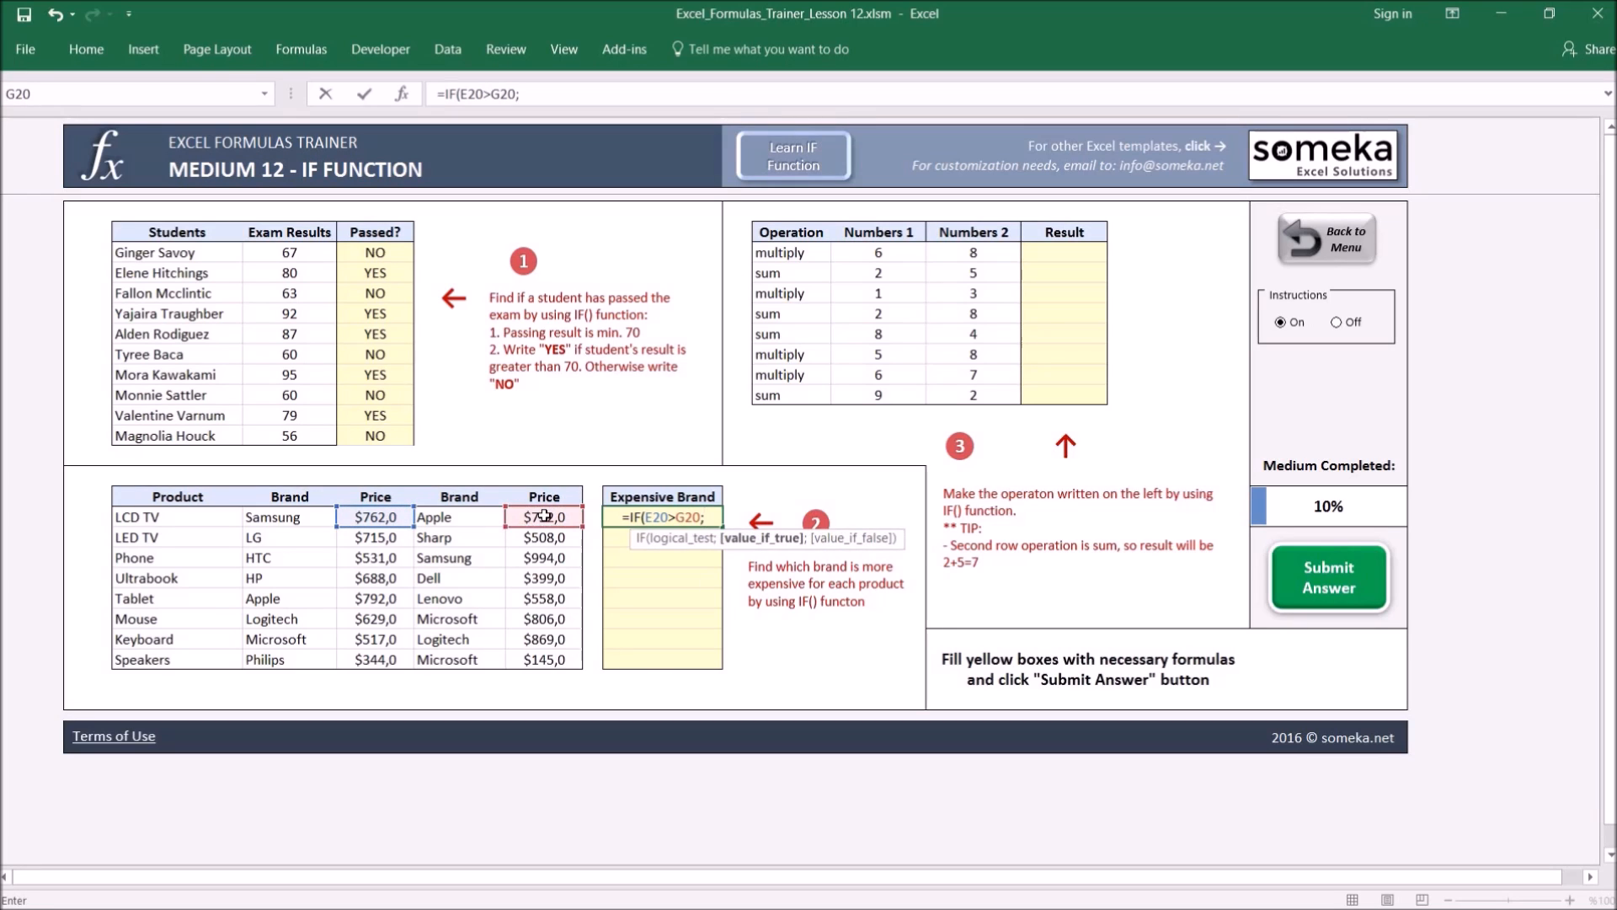
pyautogui.click(294, 518)
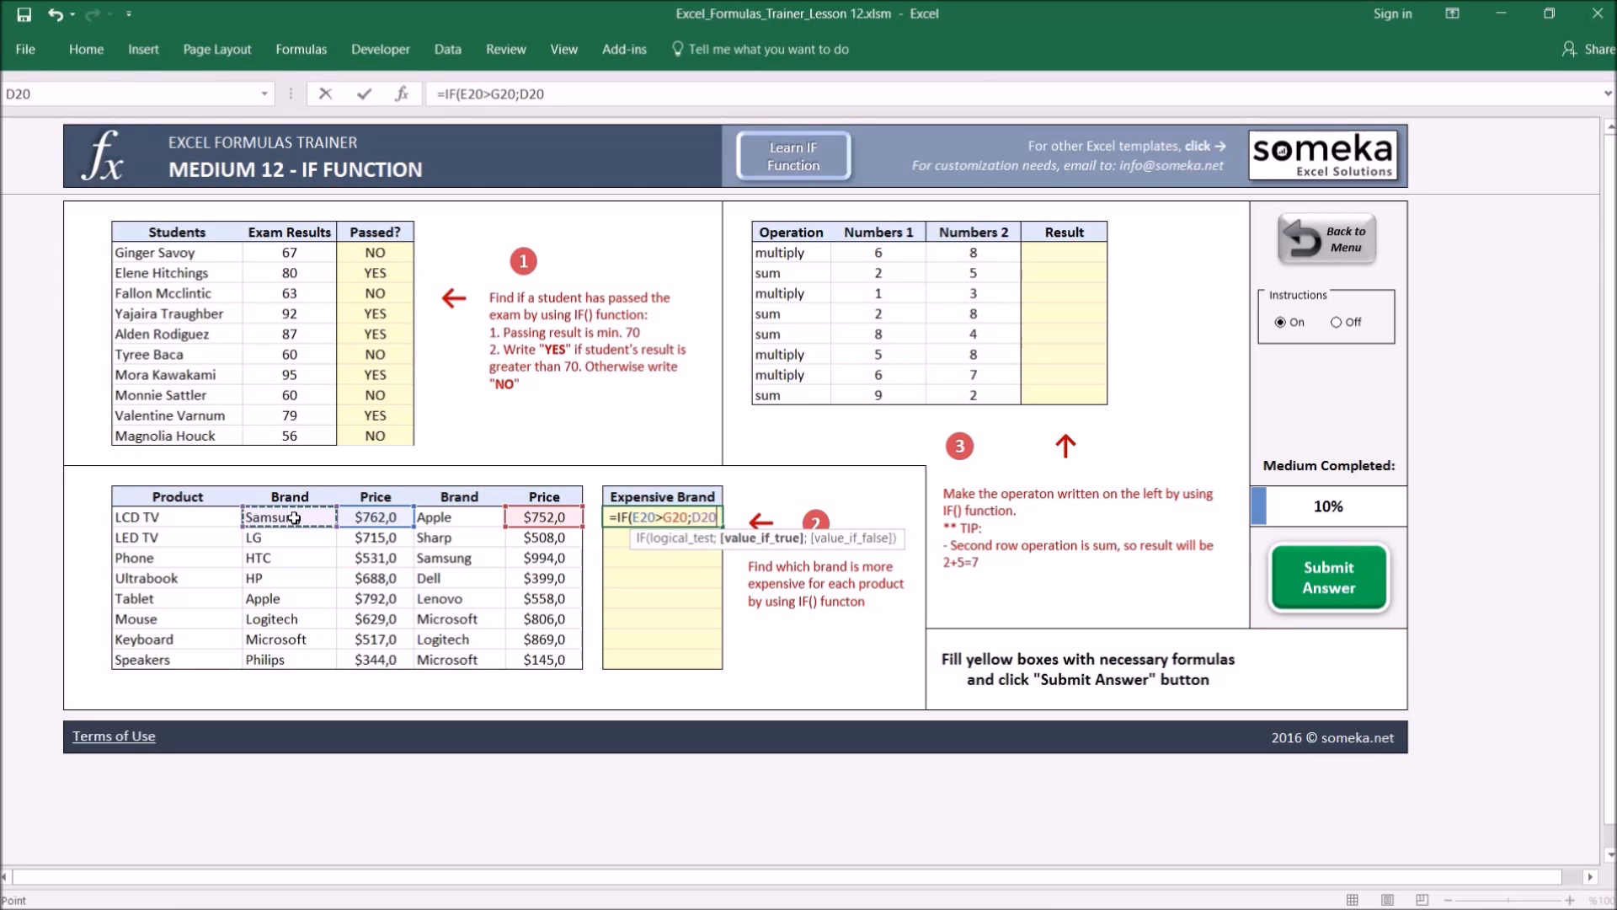
pyautogui.write(';')
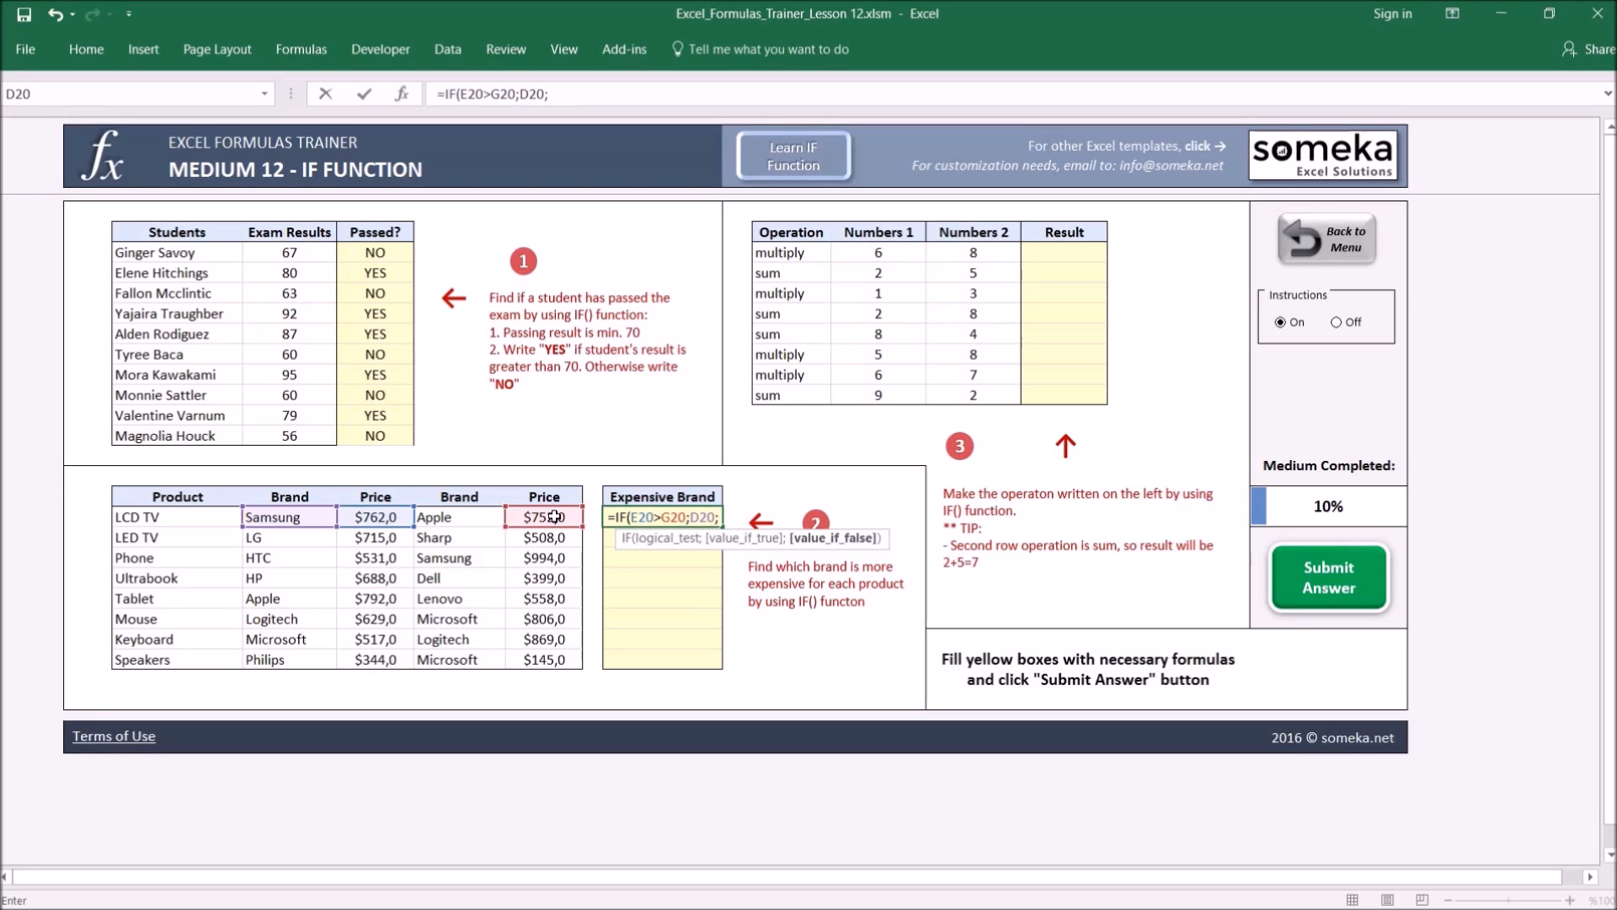
pyautogui.click(446, 519)
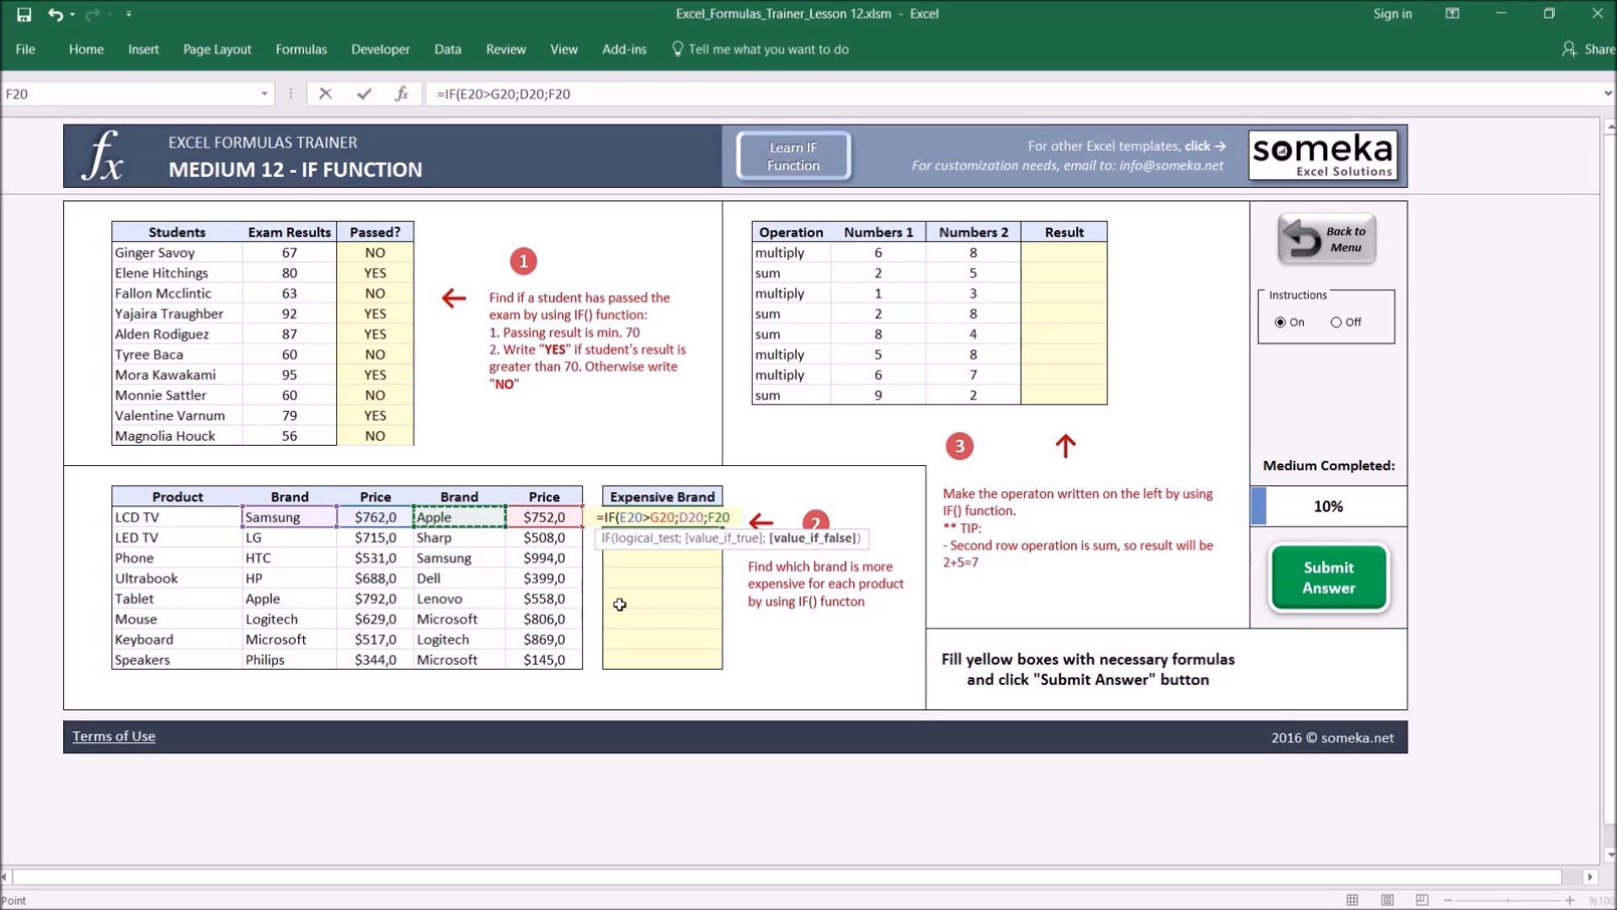
pyautogui.write(')')
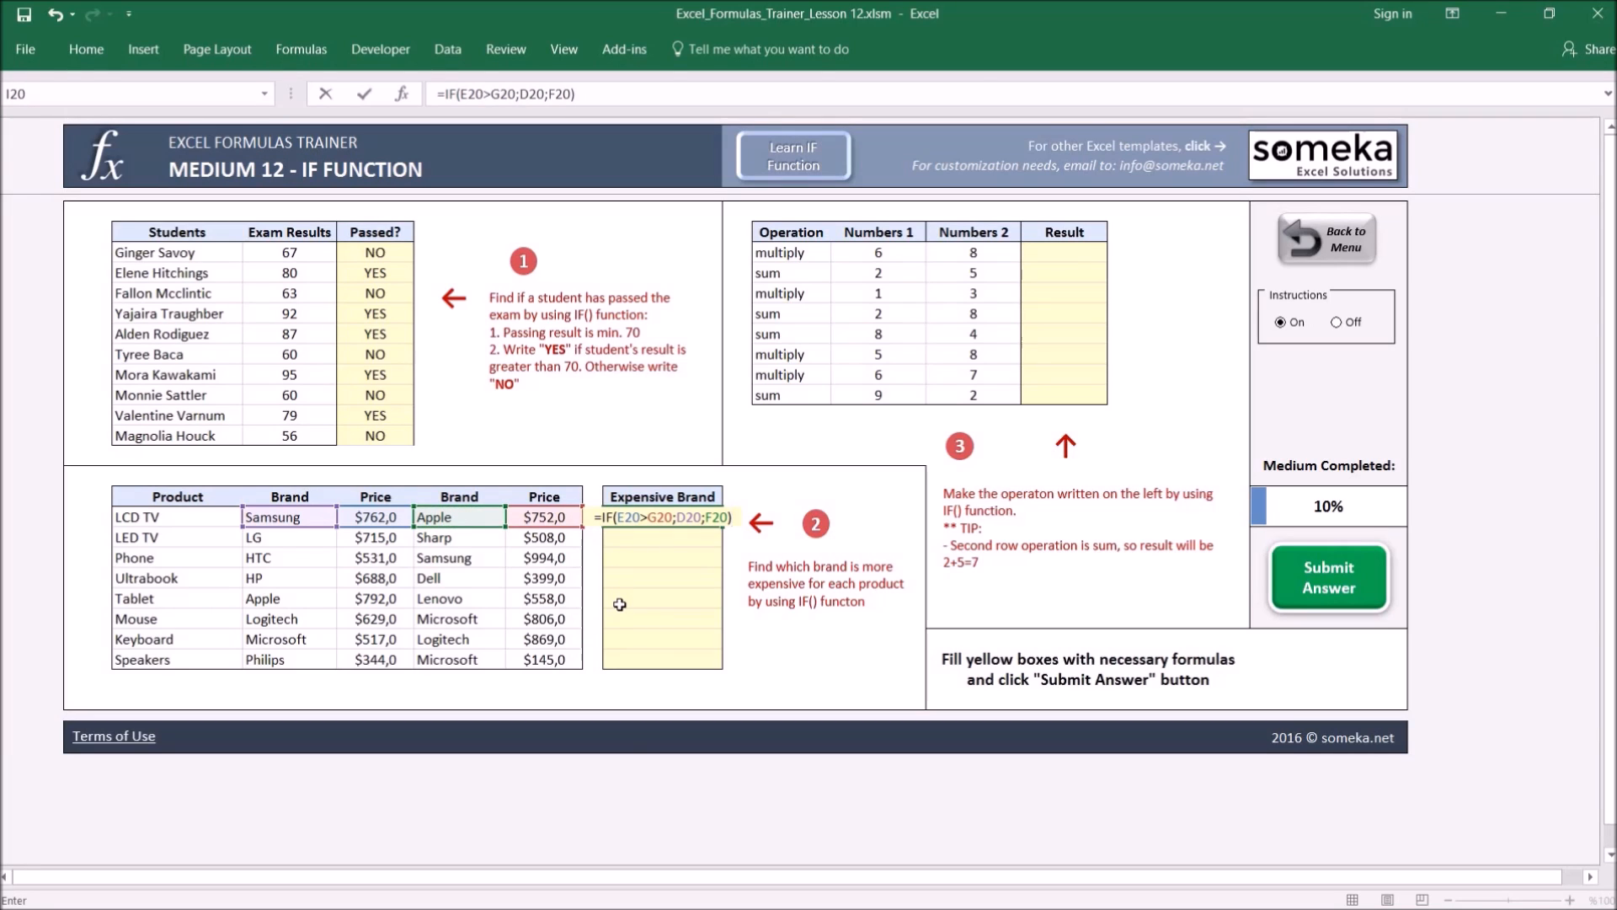
pyautogui.hotkey('ctrl', 'Return')
# Copy the formula in I20 and paste only the formula into the Expensive Brand cells of all remaining products
pyautogui.hotkey('ctrl', 'c')
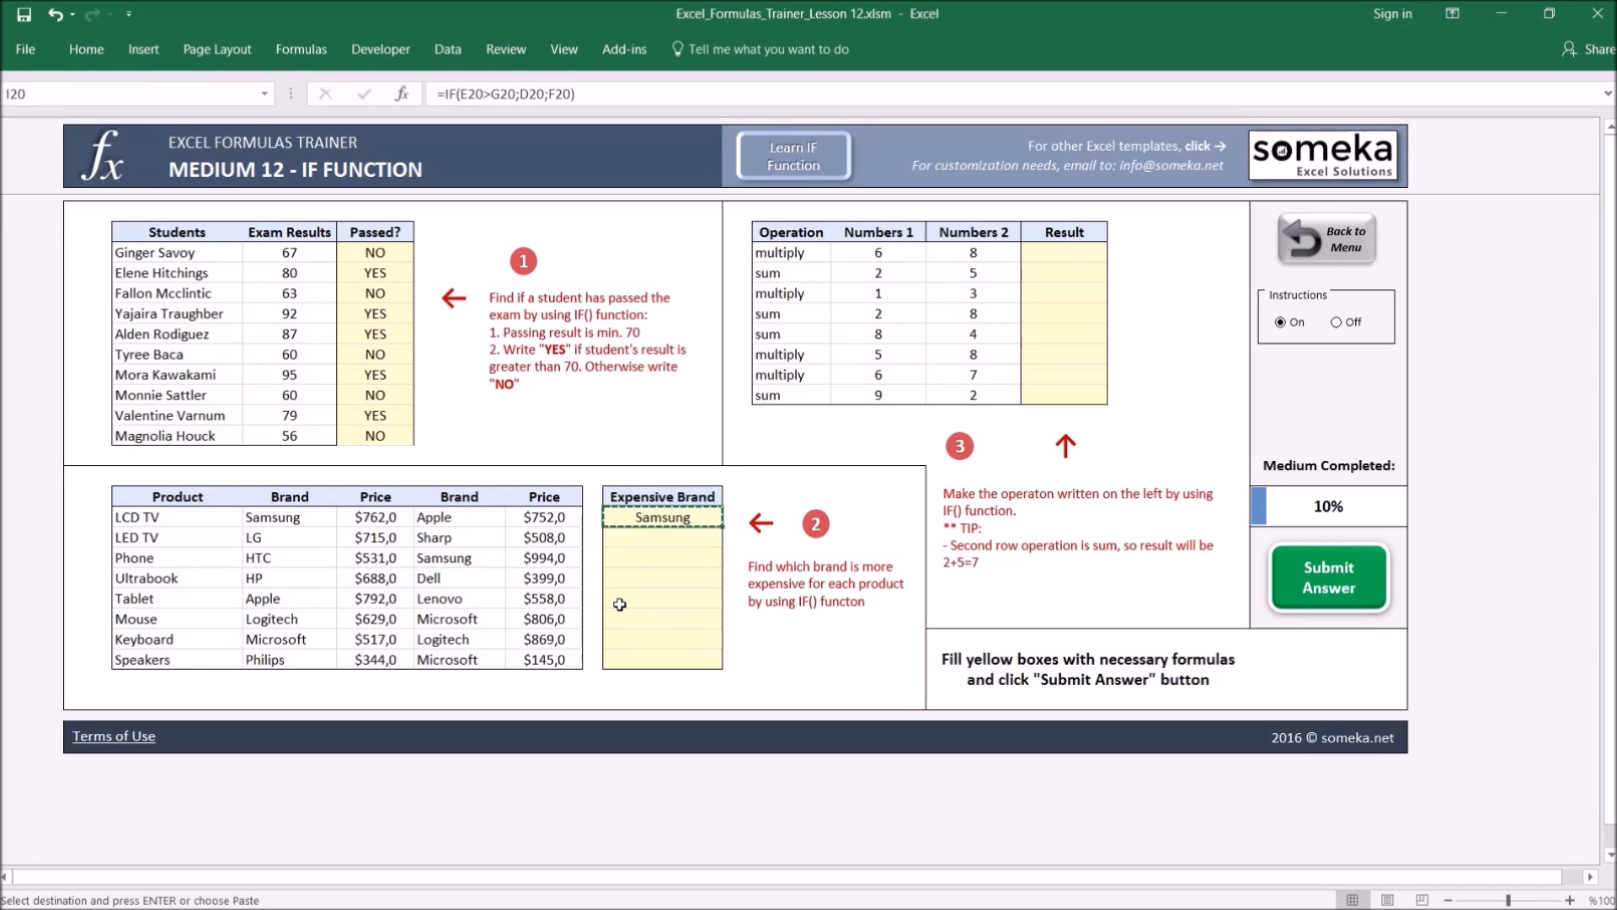
pyautogui.hotkey('shift', 'Down')
pyautogui.hotkey('shift', 'Down')
pyautogui.hotkey('shift', 'Down')
pyautogui.hotkey('shift', 'Down')
pyautogui.hotkey('shift', 'Down')
pyautogui.hotkey('shift', 'Down')
pyautogui.hotkey('shift', 'Down')
pyautogui.hotkey('ctrl', 'alt', 'v')
pyautogui.press('f')
pyautogui.press('Return')
pyautogui.press('Down')
pyautogui.press('Down')
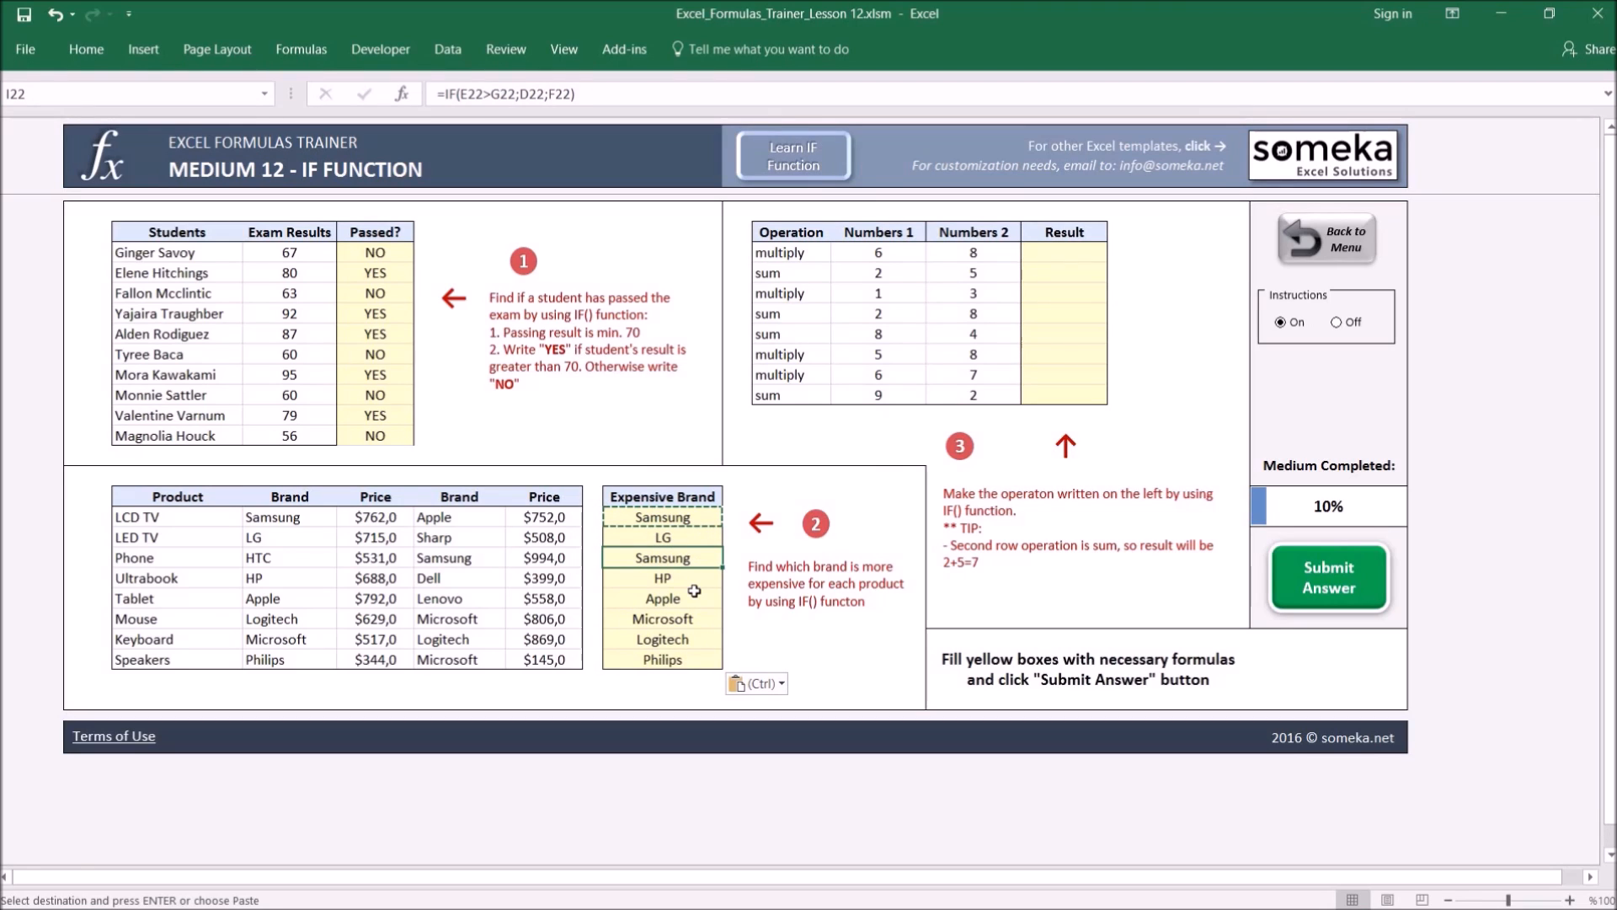
pyautogui.press('Escape')
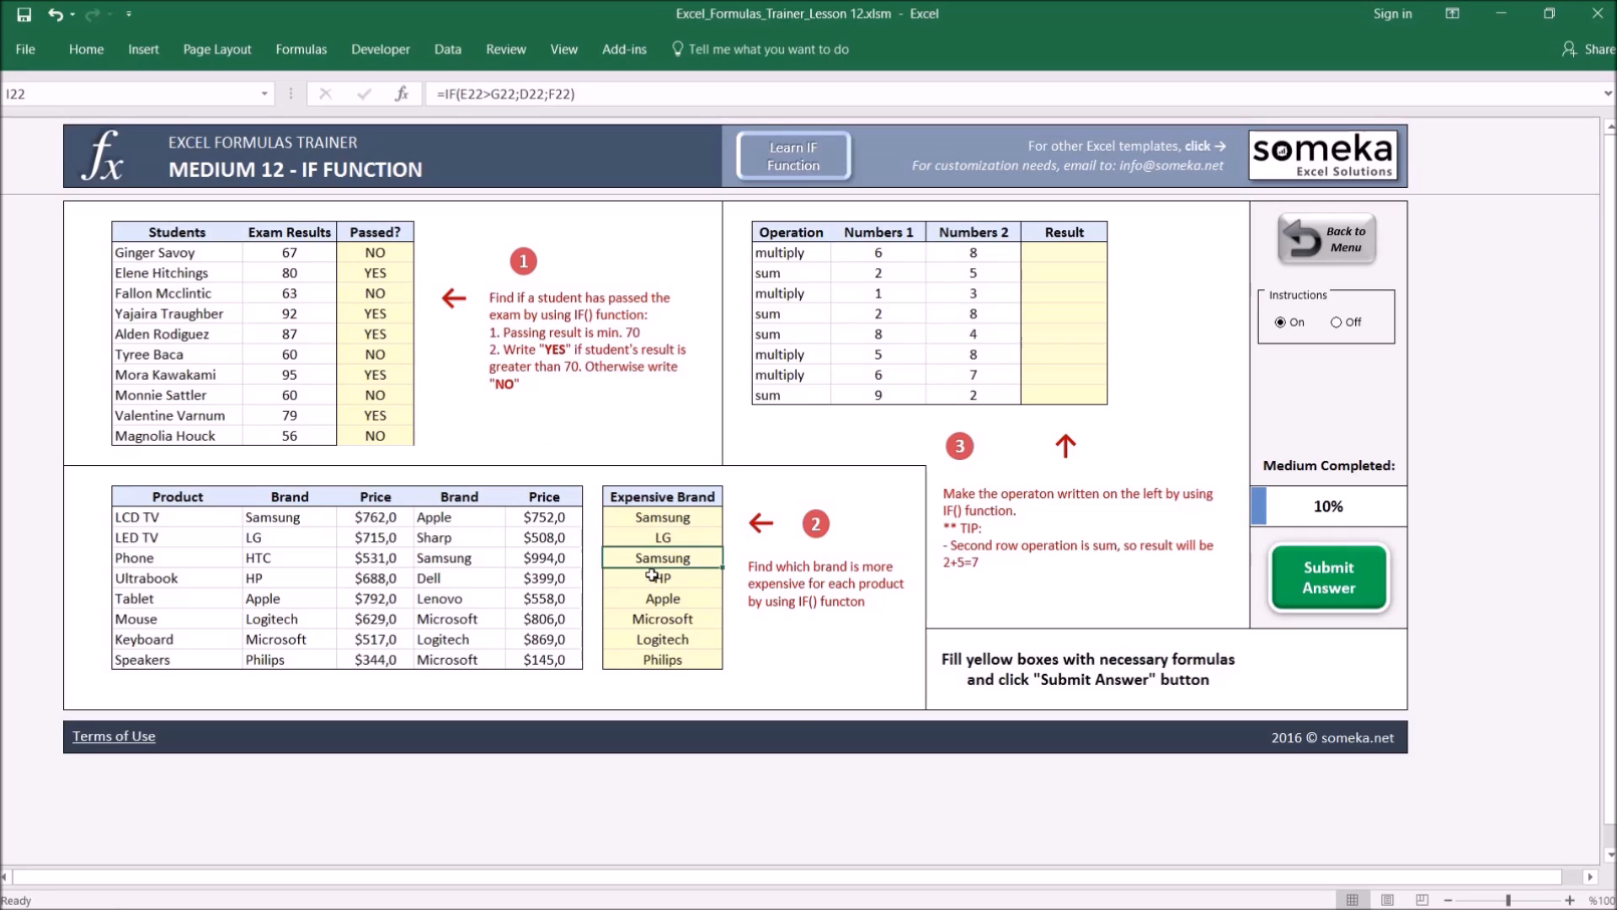
# Check the Expensive Brand formulas, comparing the Phone row's two prices and brands with the references in I22
pyautogui.click(675, 515)
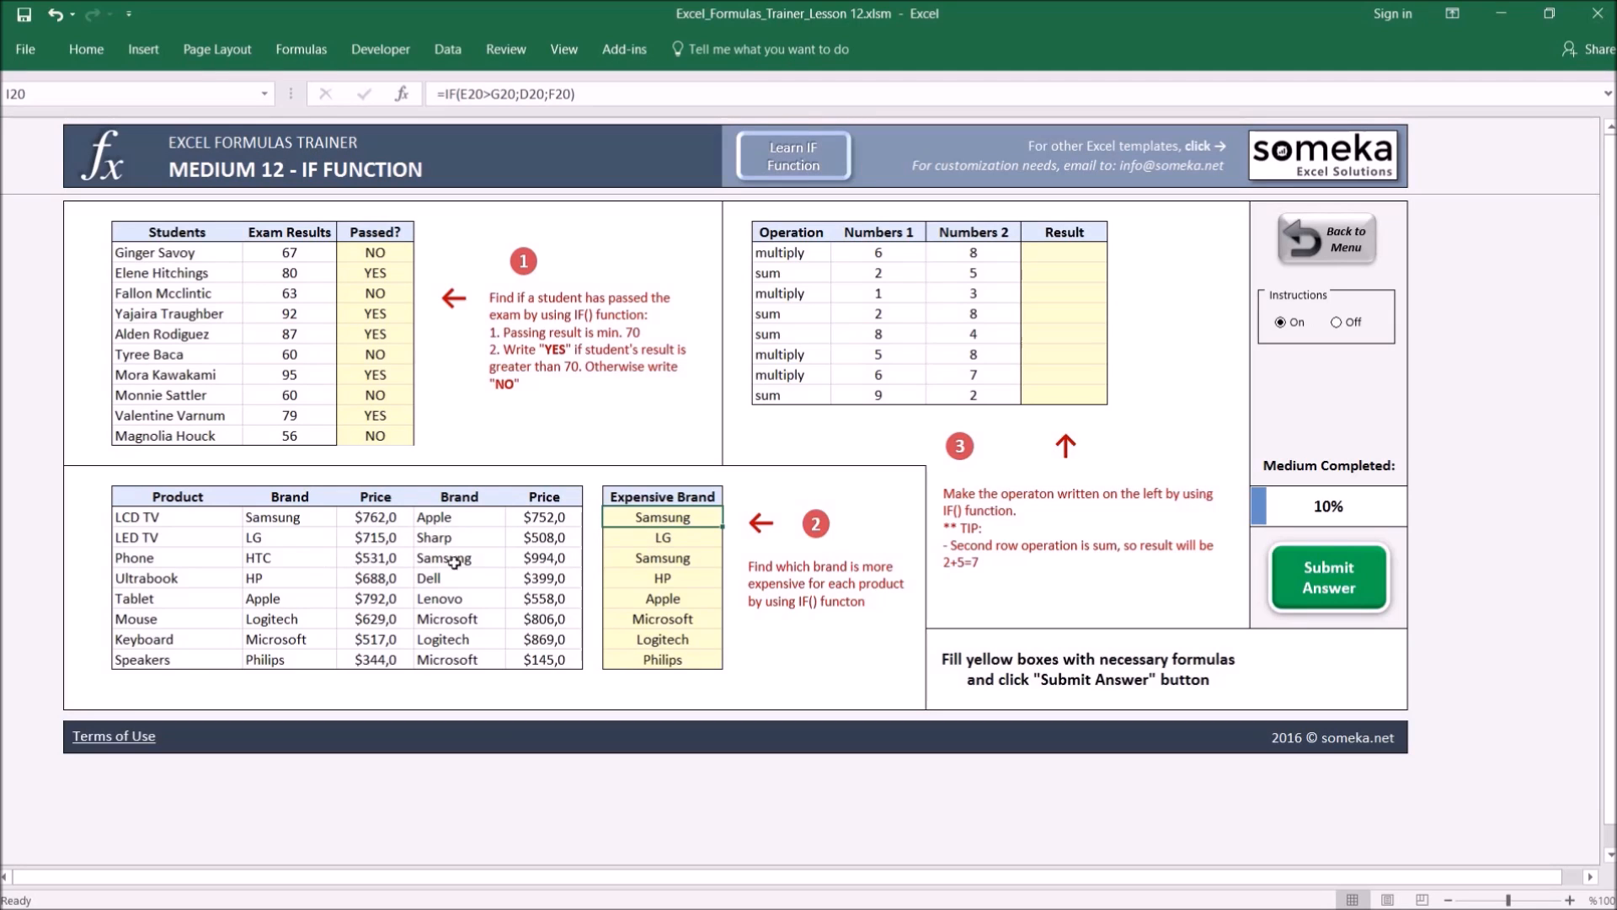
pyautogui.click(387, 557)
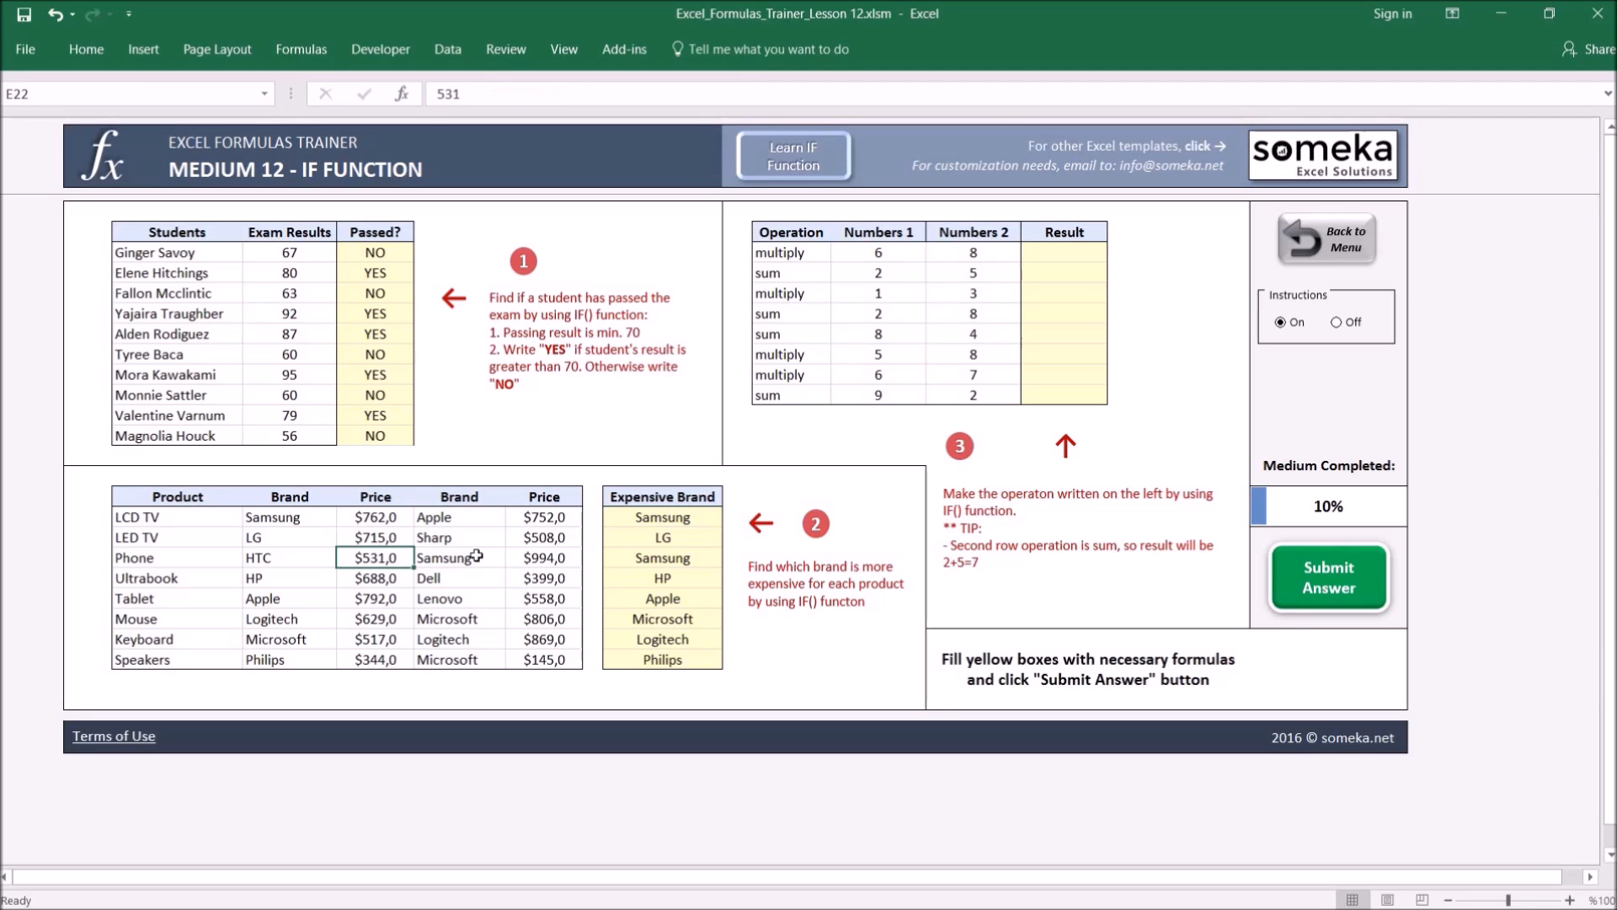
pyautogui.click(558, 560)
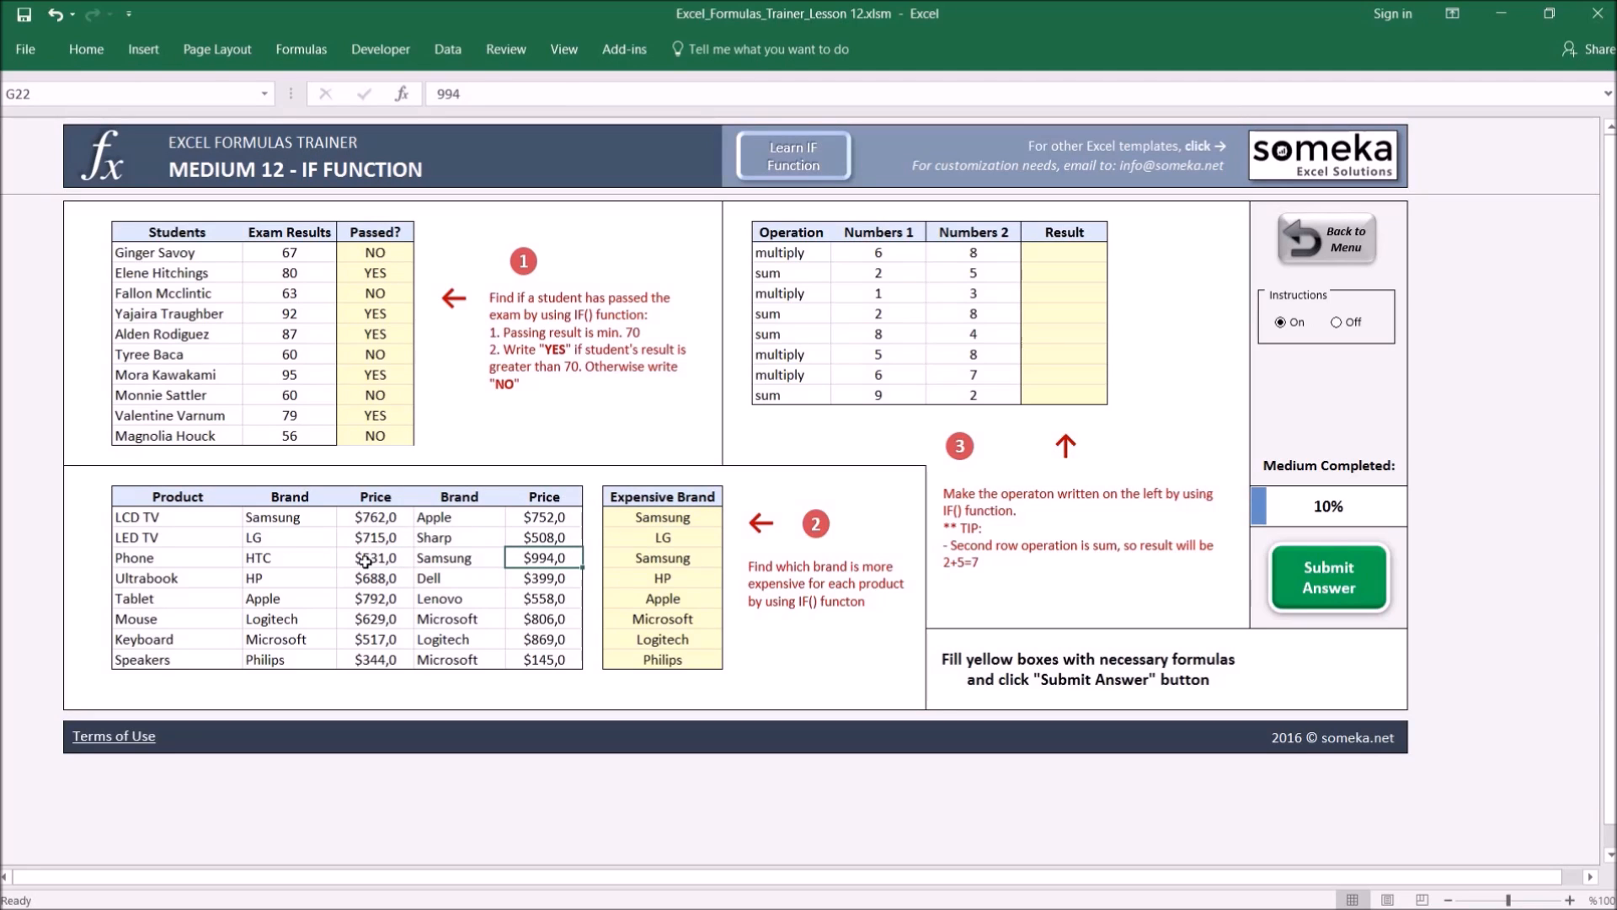
pyautogui.click(672, 559)
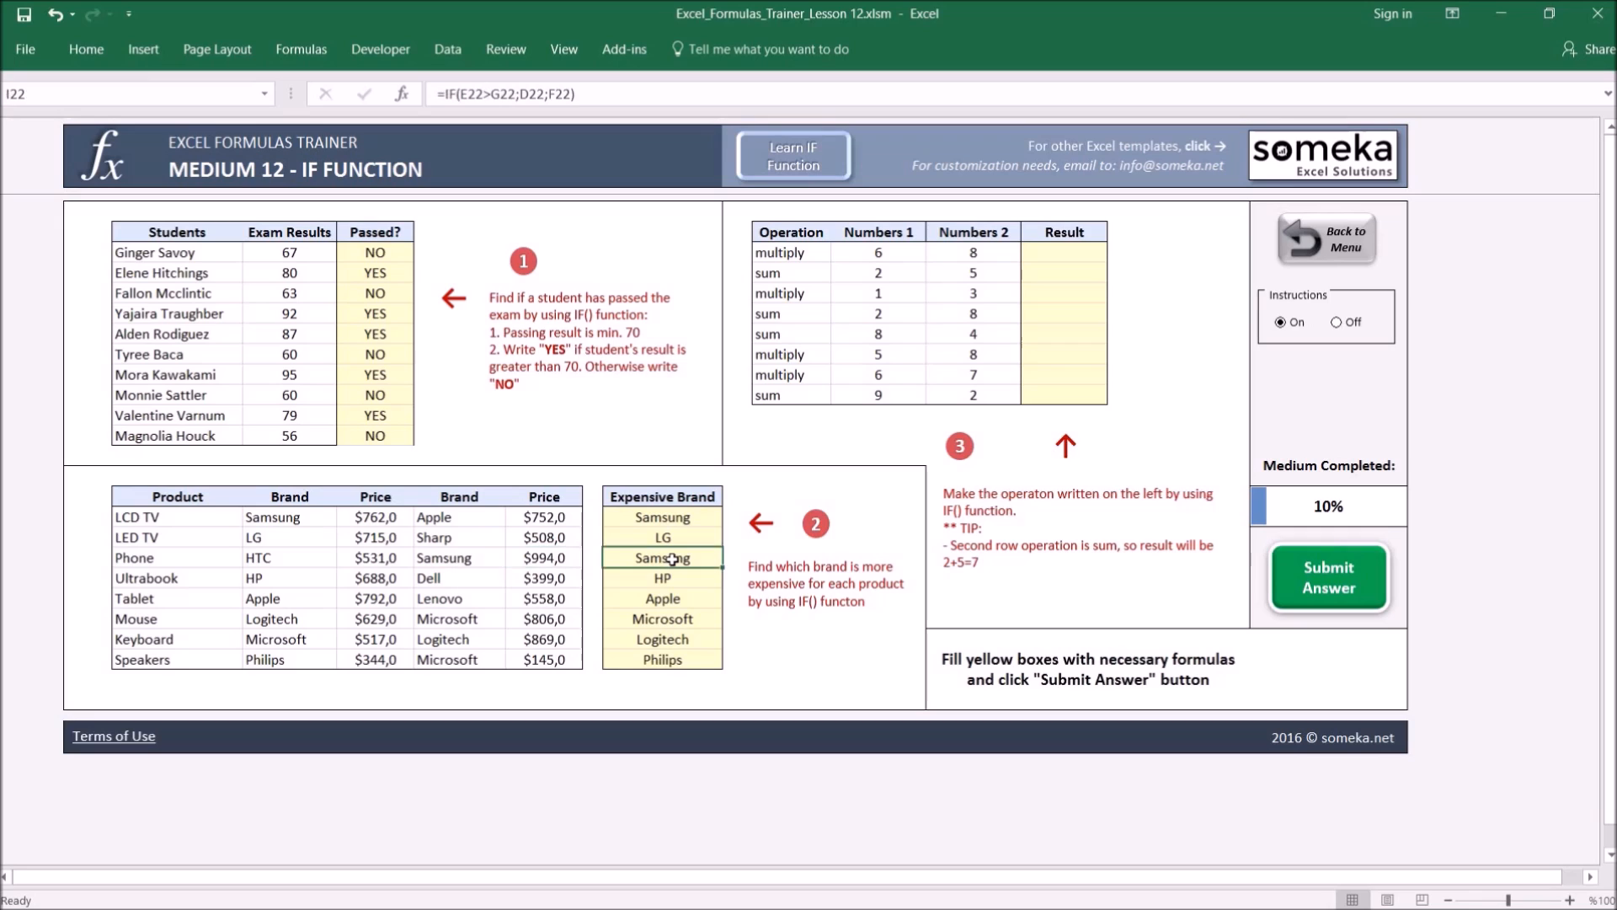
pyautogui.doubleClick(674, 558)
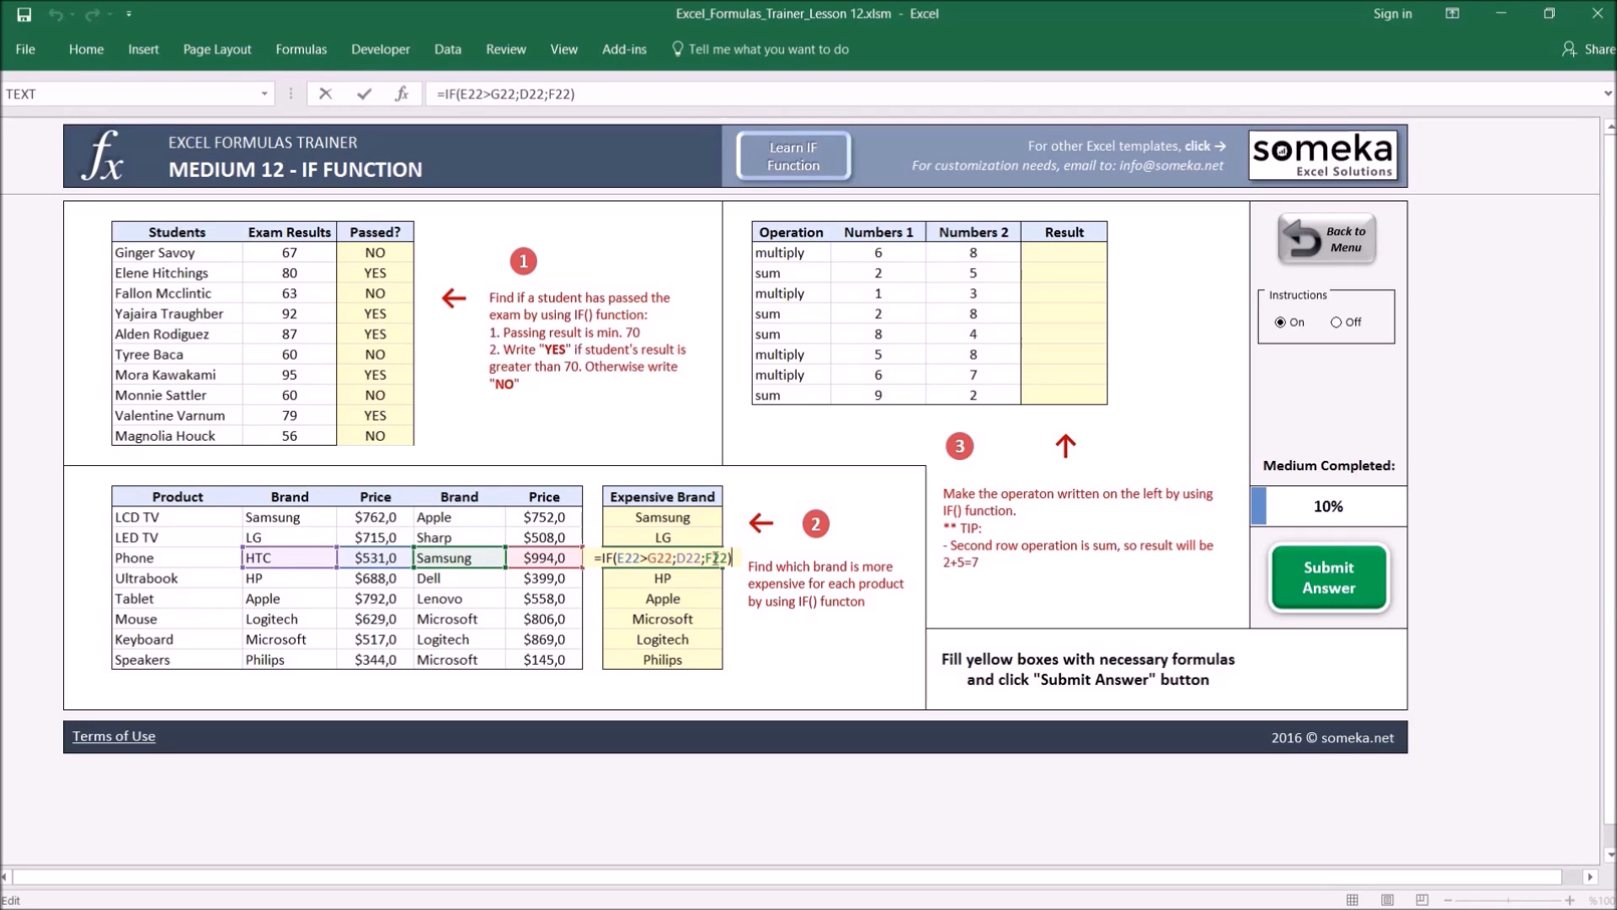
pyautogui.press('Escape')
pyautogui.click(478, 558)
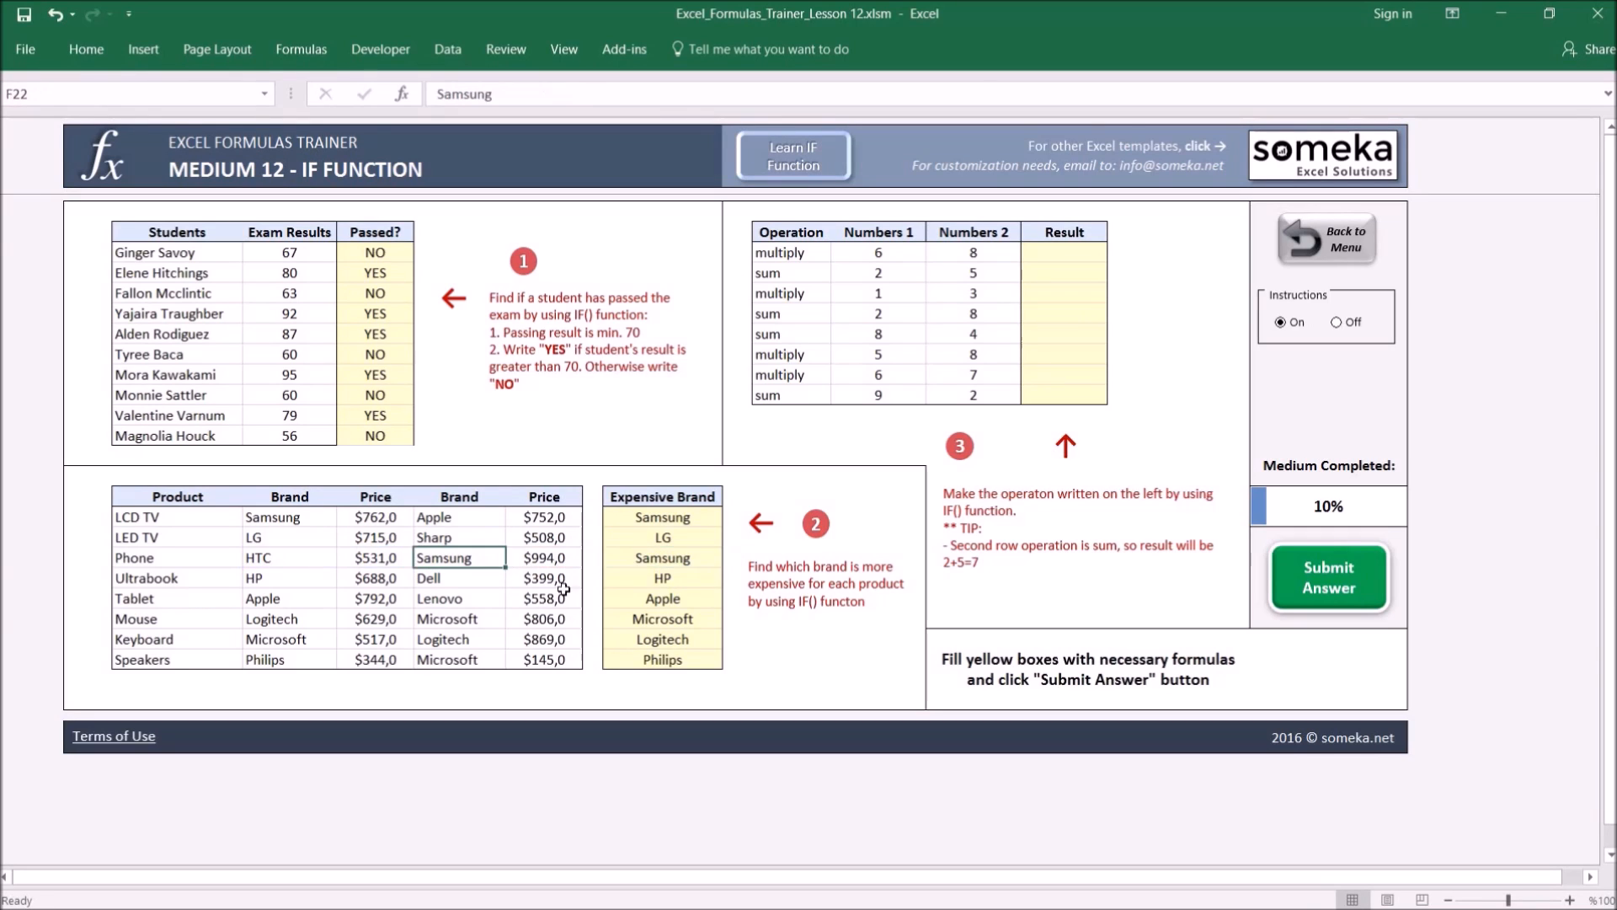
pyautogui.moveTo(661, 518); pyautogui.dragTo(666, 660)
pyautogui.click(811, 679)
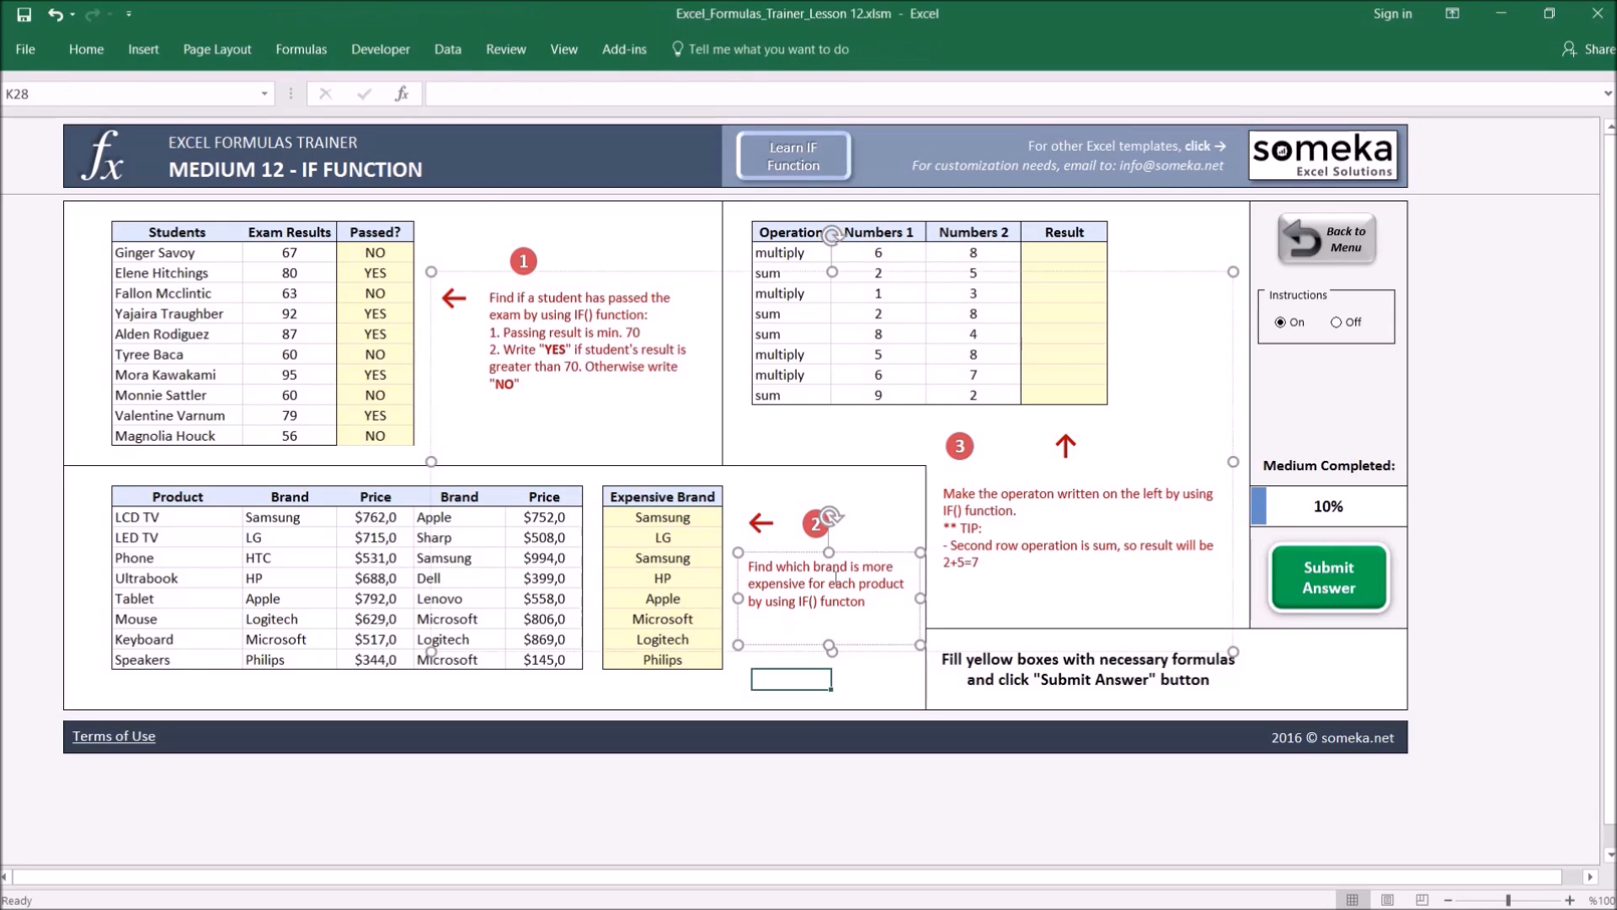
pyautogui.click(1166, 250)
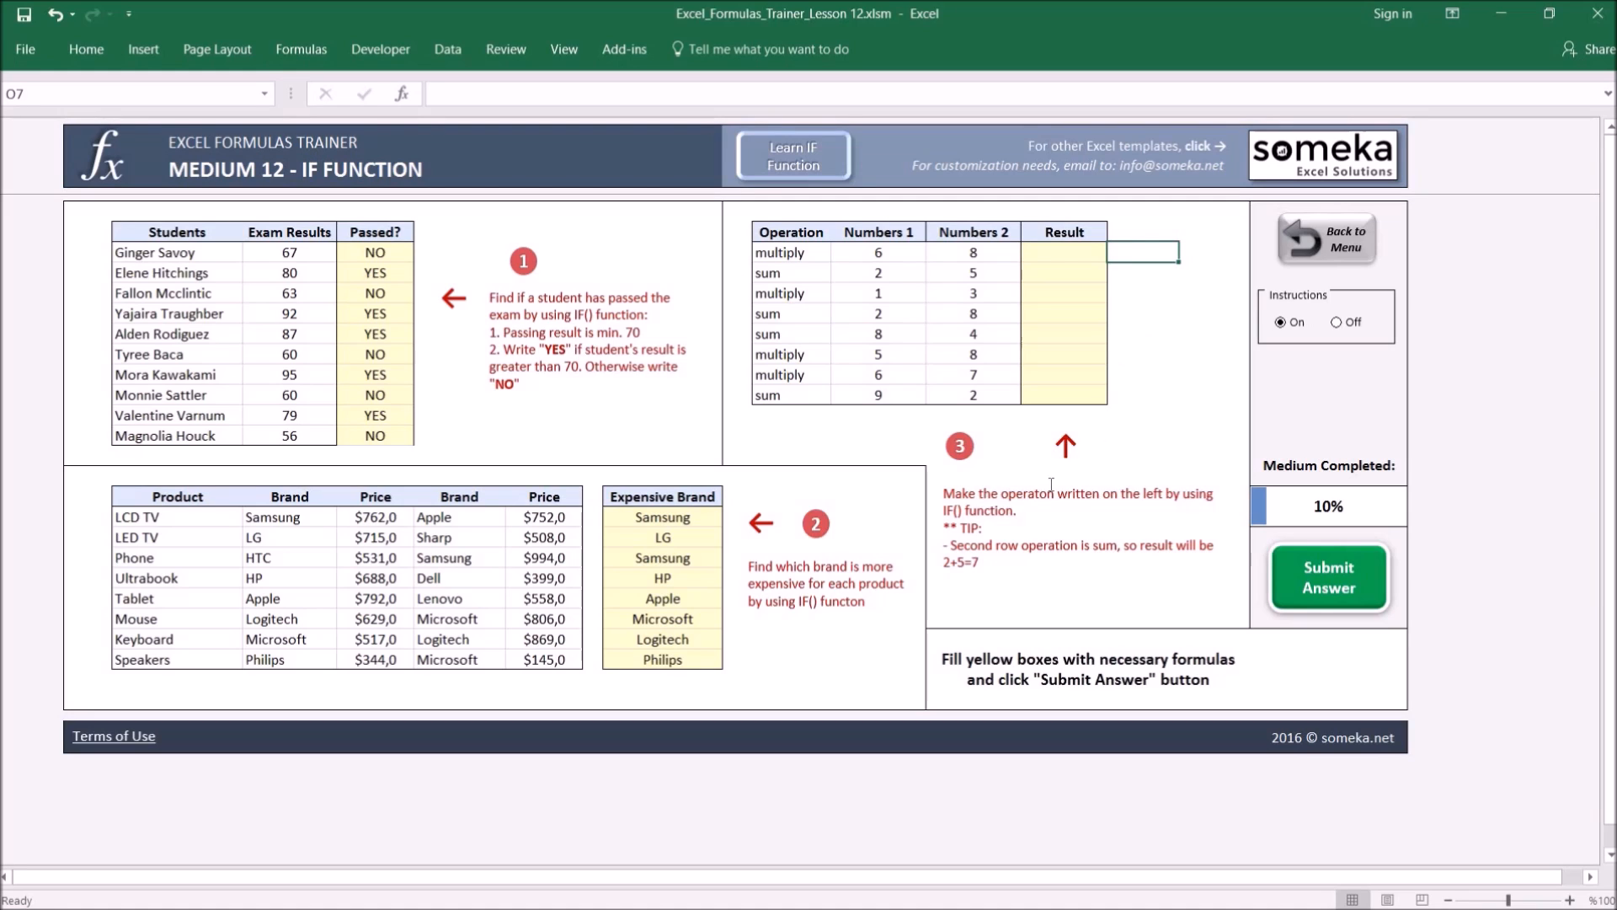
# Fill the first Result cell N7 with the formula =IF(K7="multiply";L7*M7;L7+M7)
pyautogui.click(1058, 252)
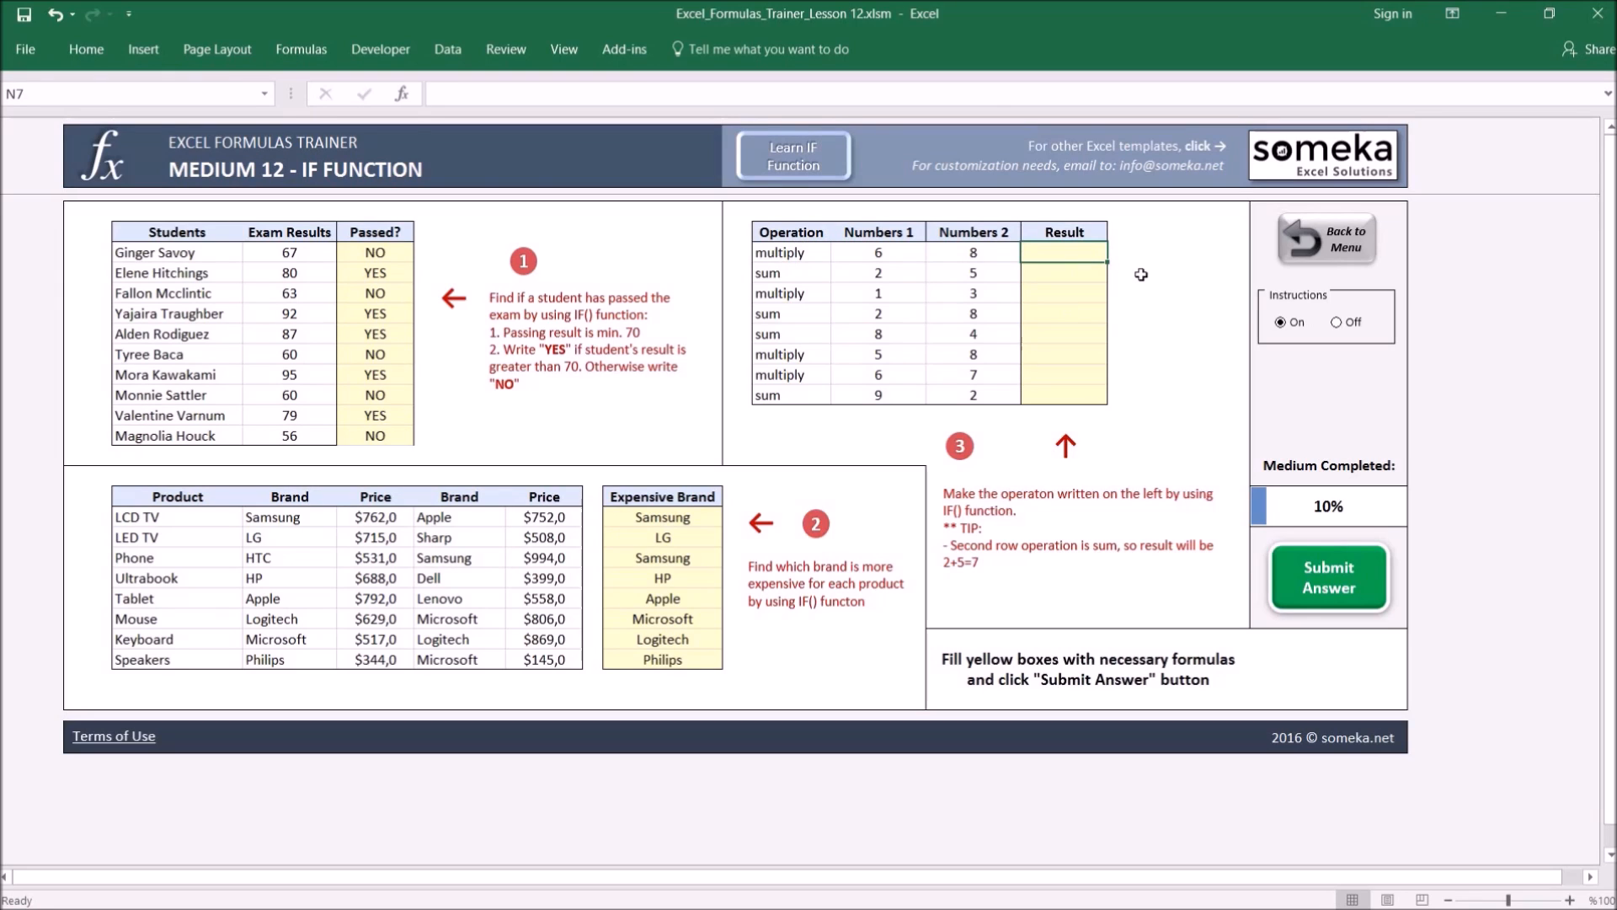
pyautogui.click(794, 254)
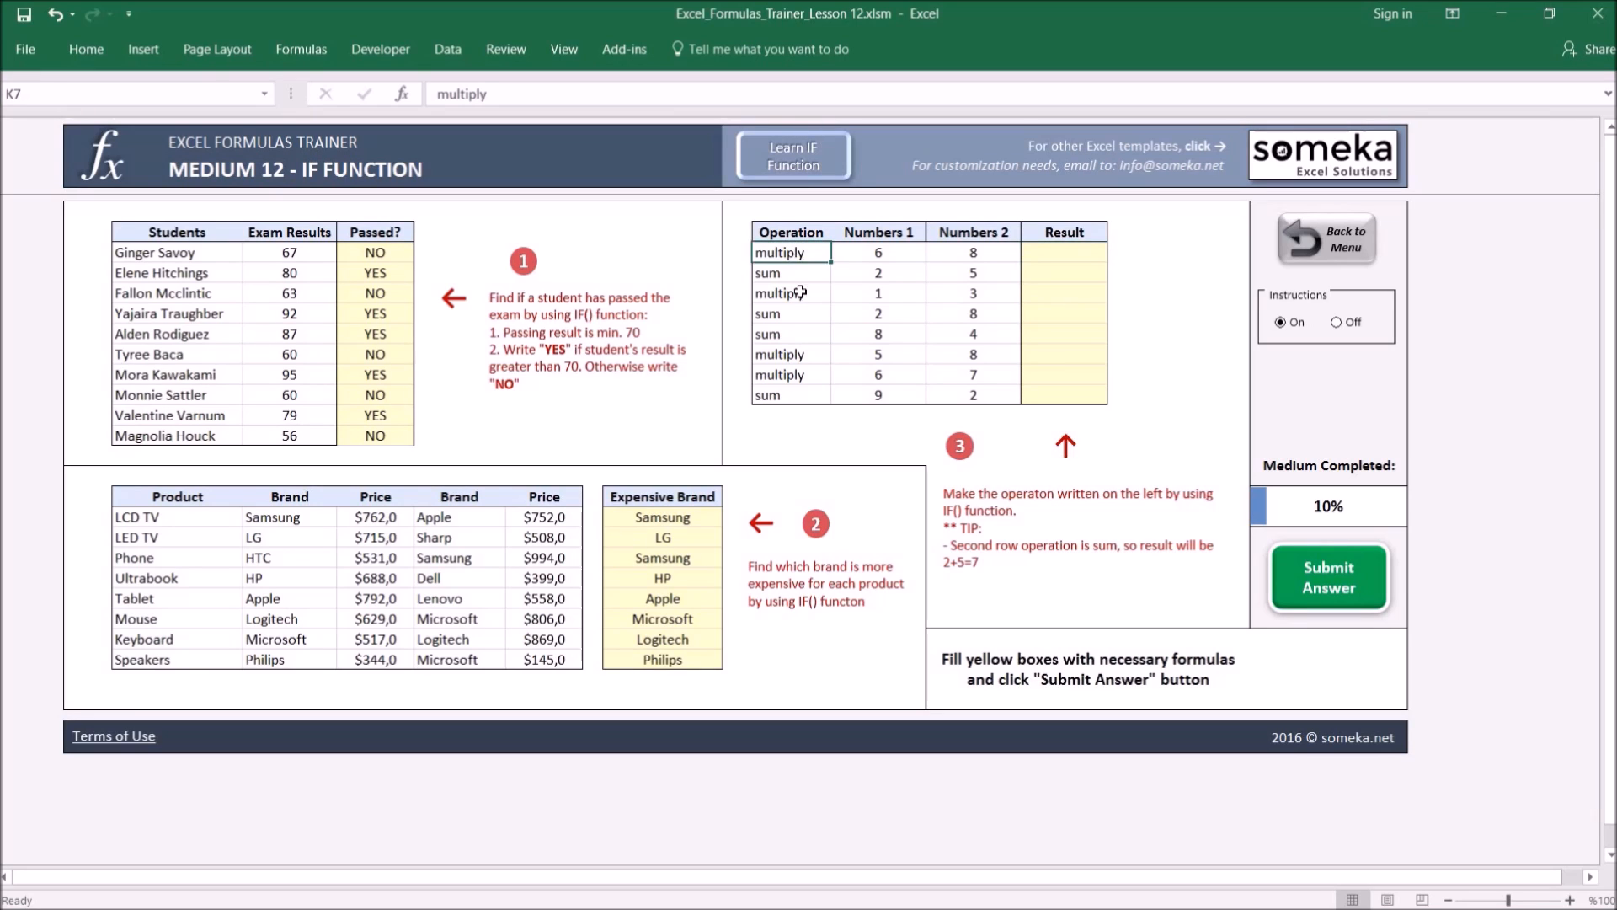
pyautogui.hotkey('ctrl', 'shift', 'Down')
pyautogui.click(810, 250)
pyautogui.click(885, 253)
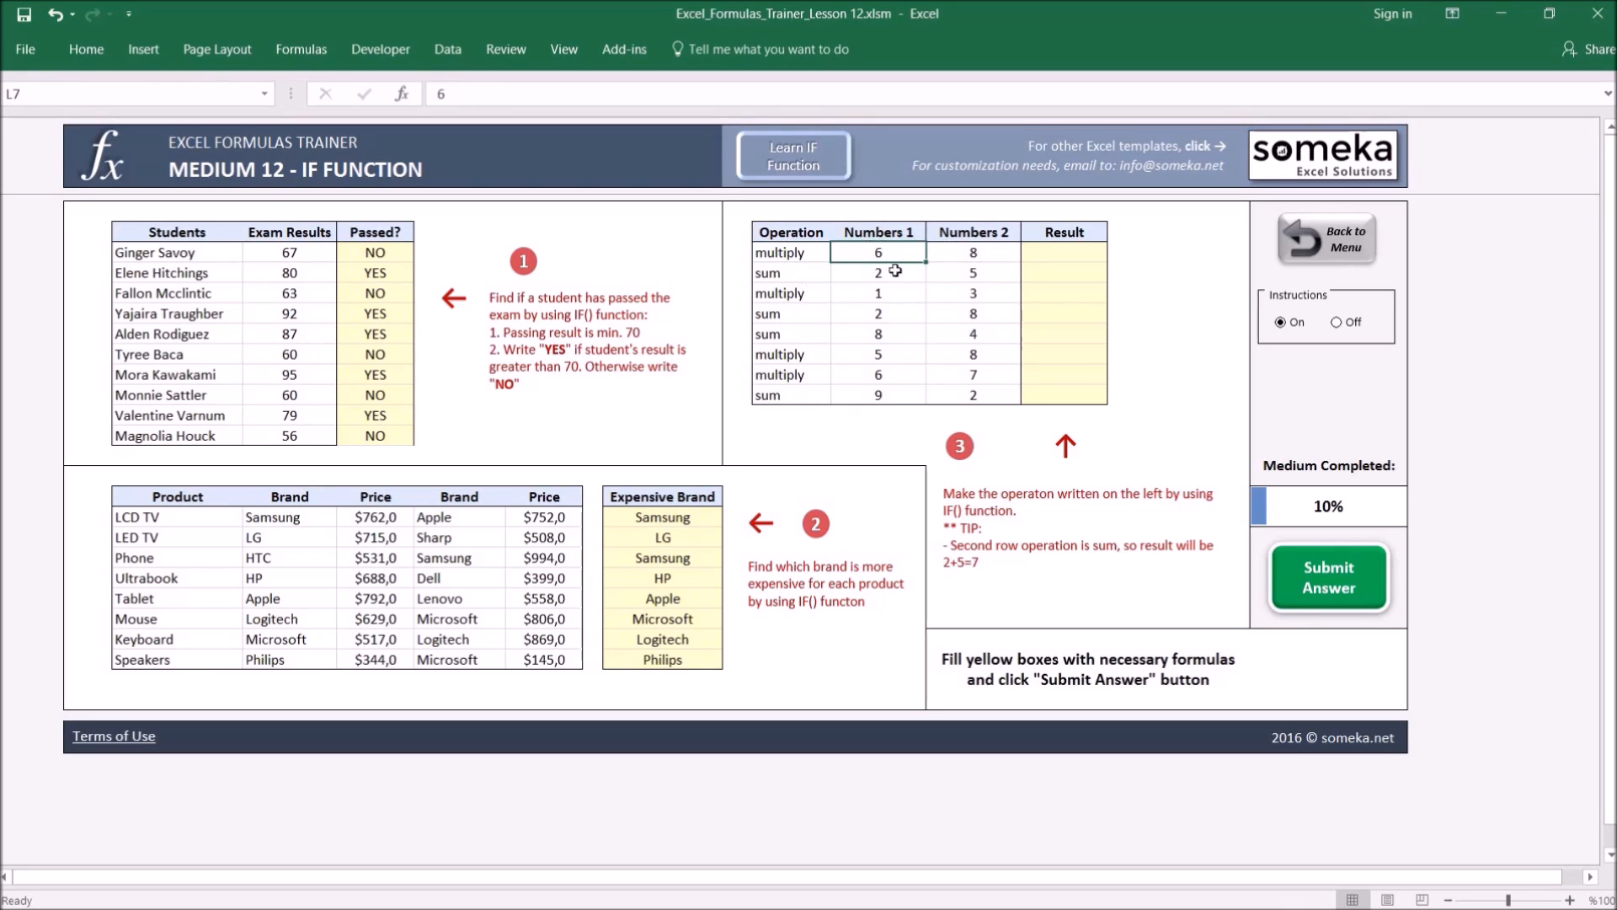
pyautogui.click(1066, 256)
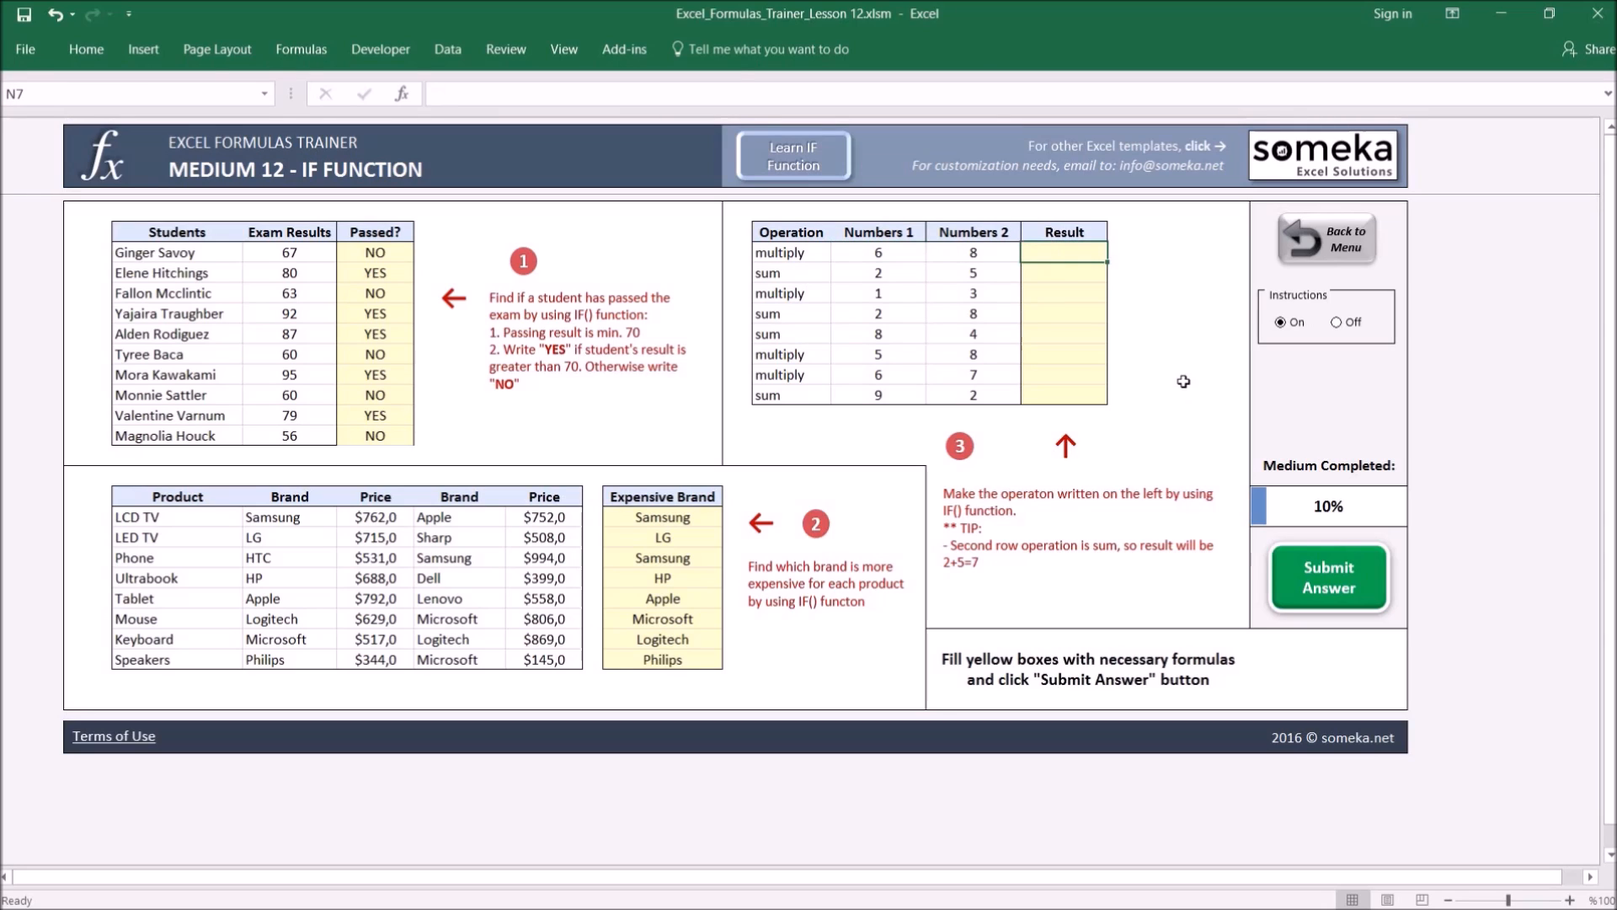
pyautogui.write('=')
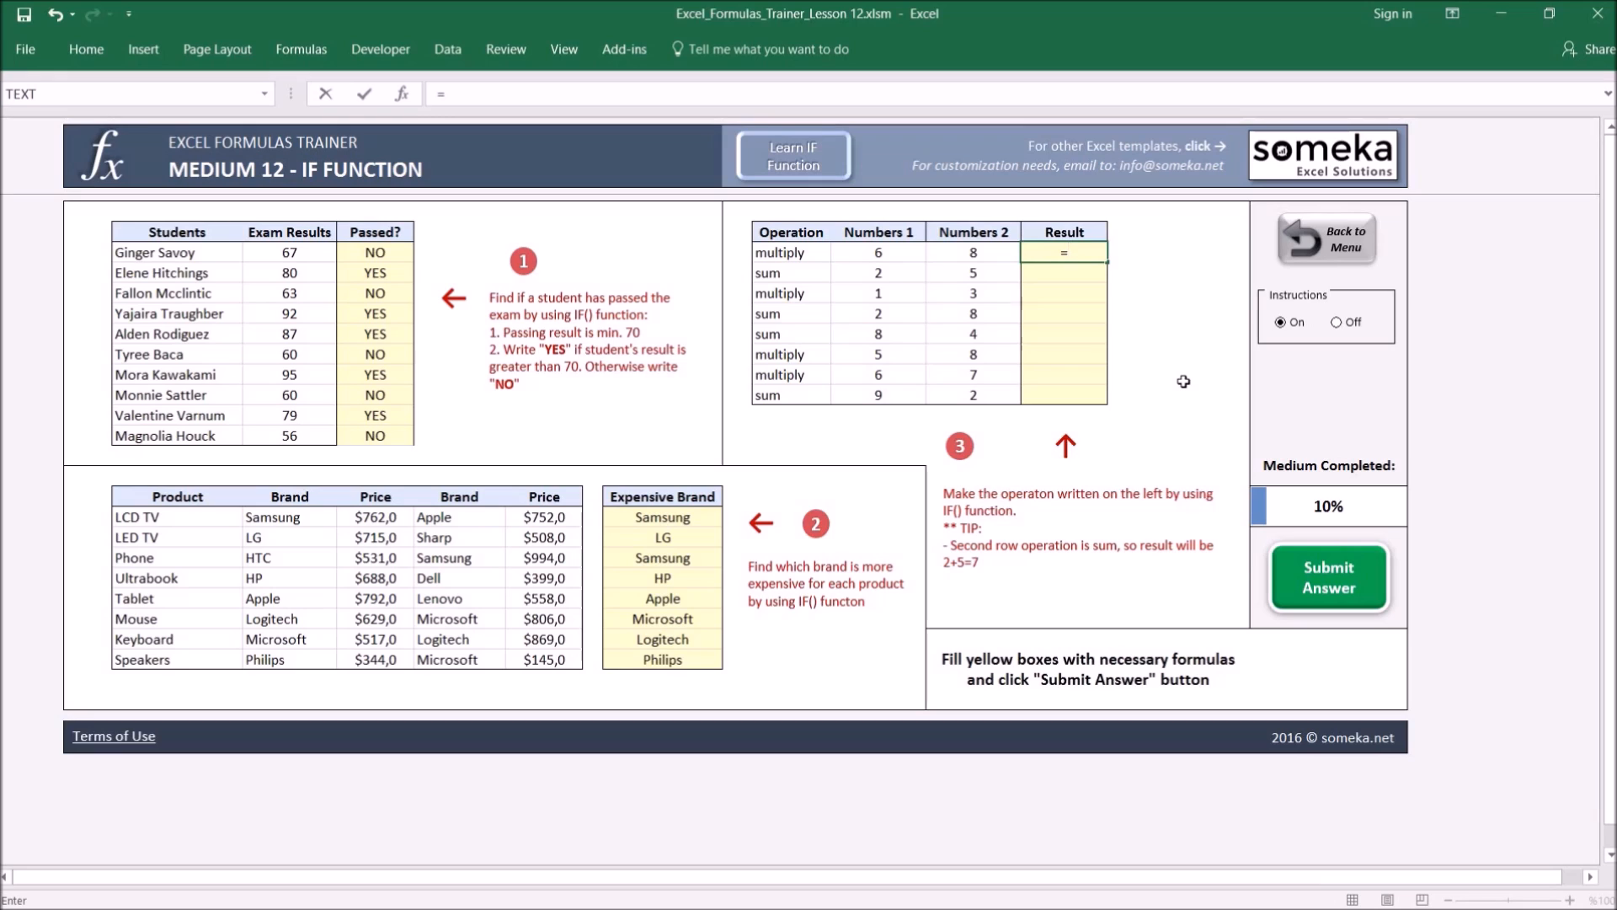
pyautogui.write('IF')
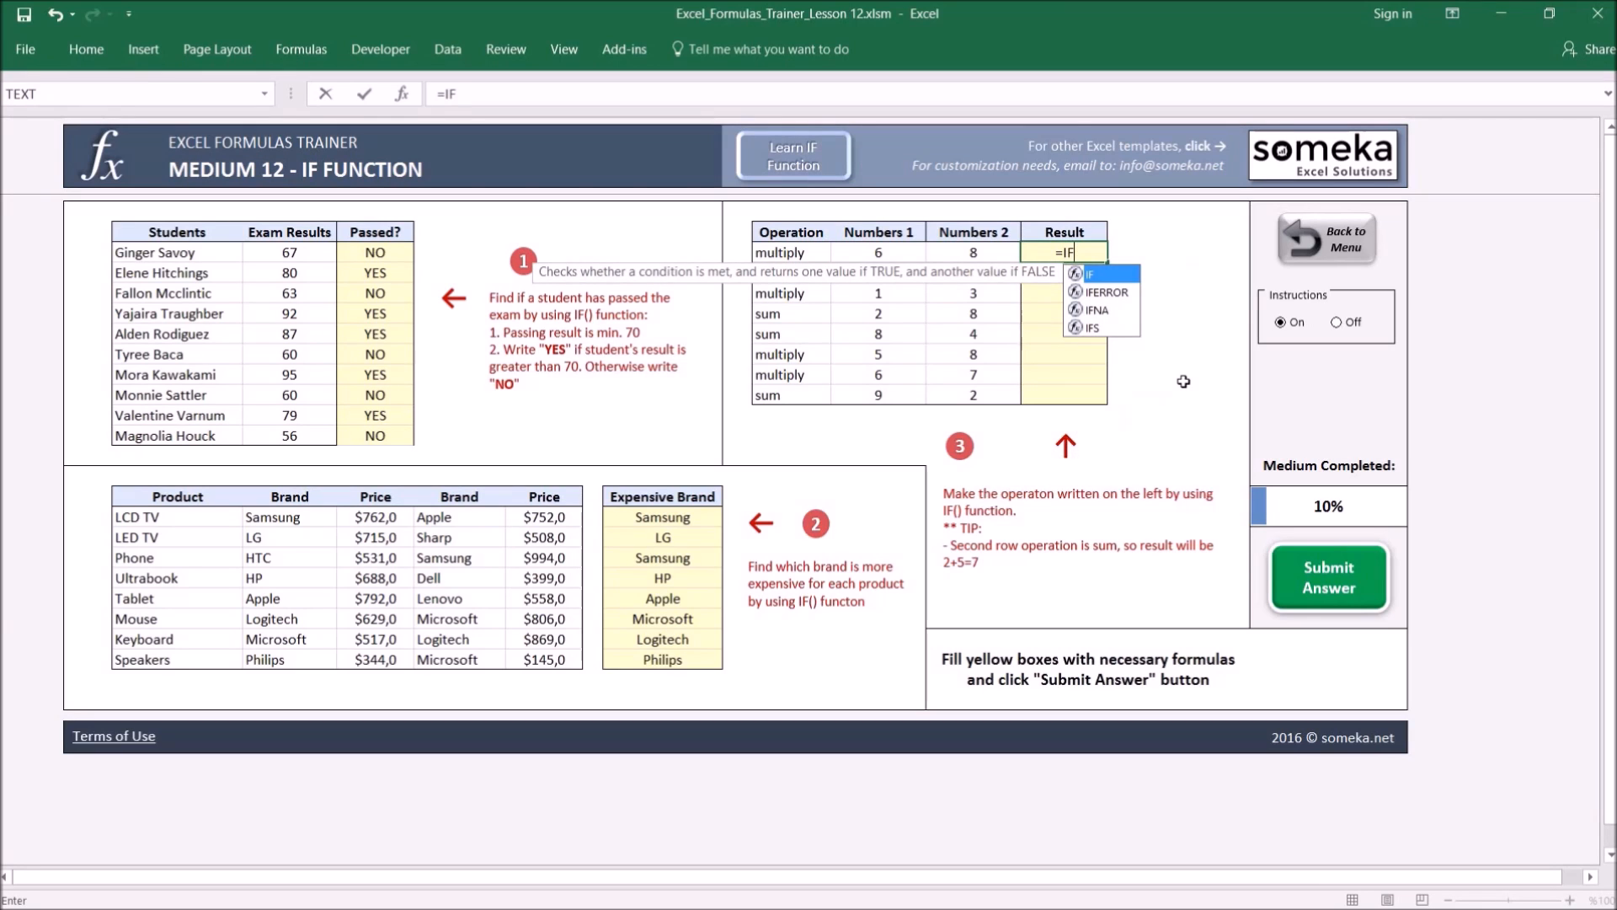
pyautogui.write('(')
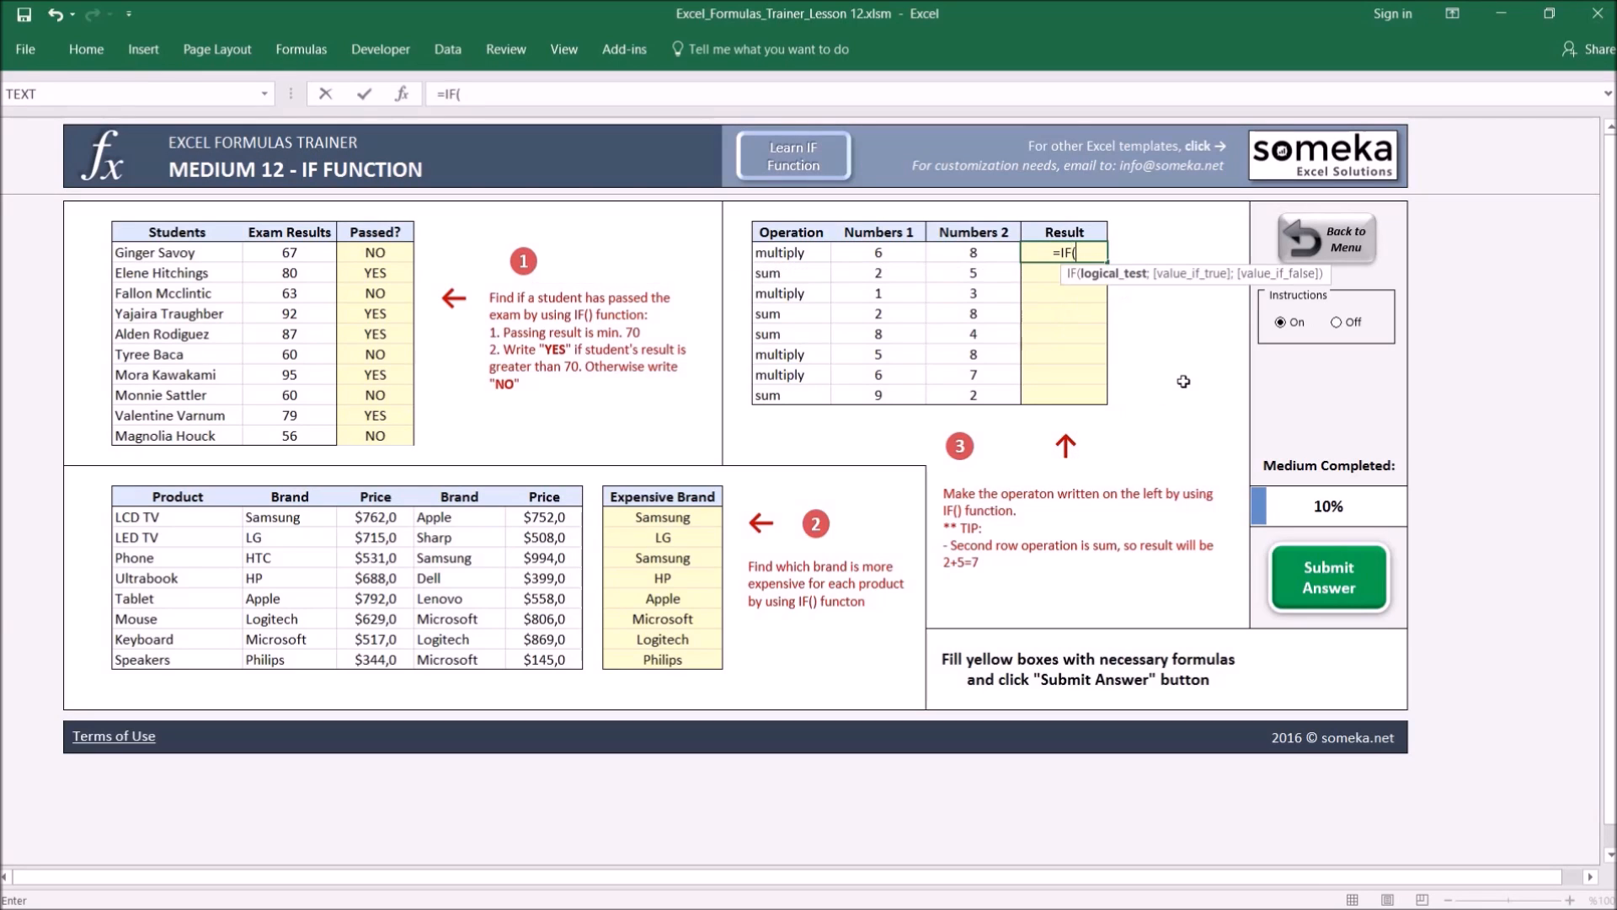
pyautogui.click(797, 255)
pyautogui.write('="mul')
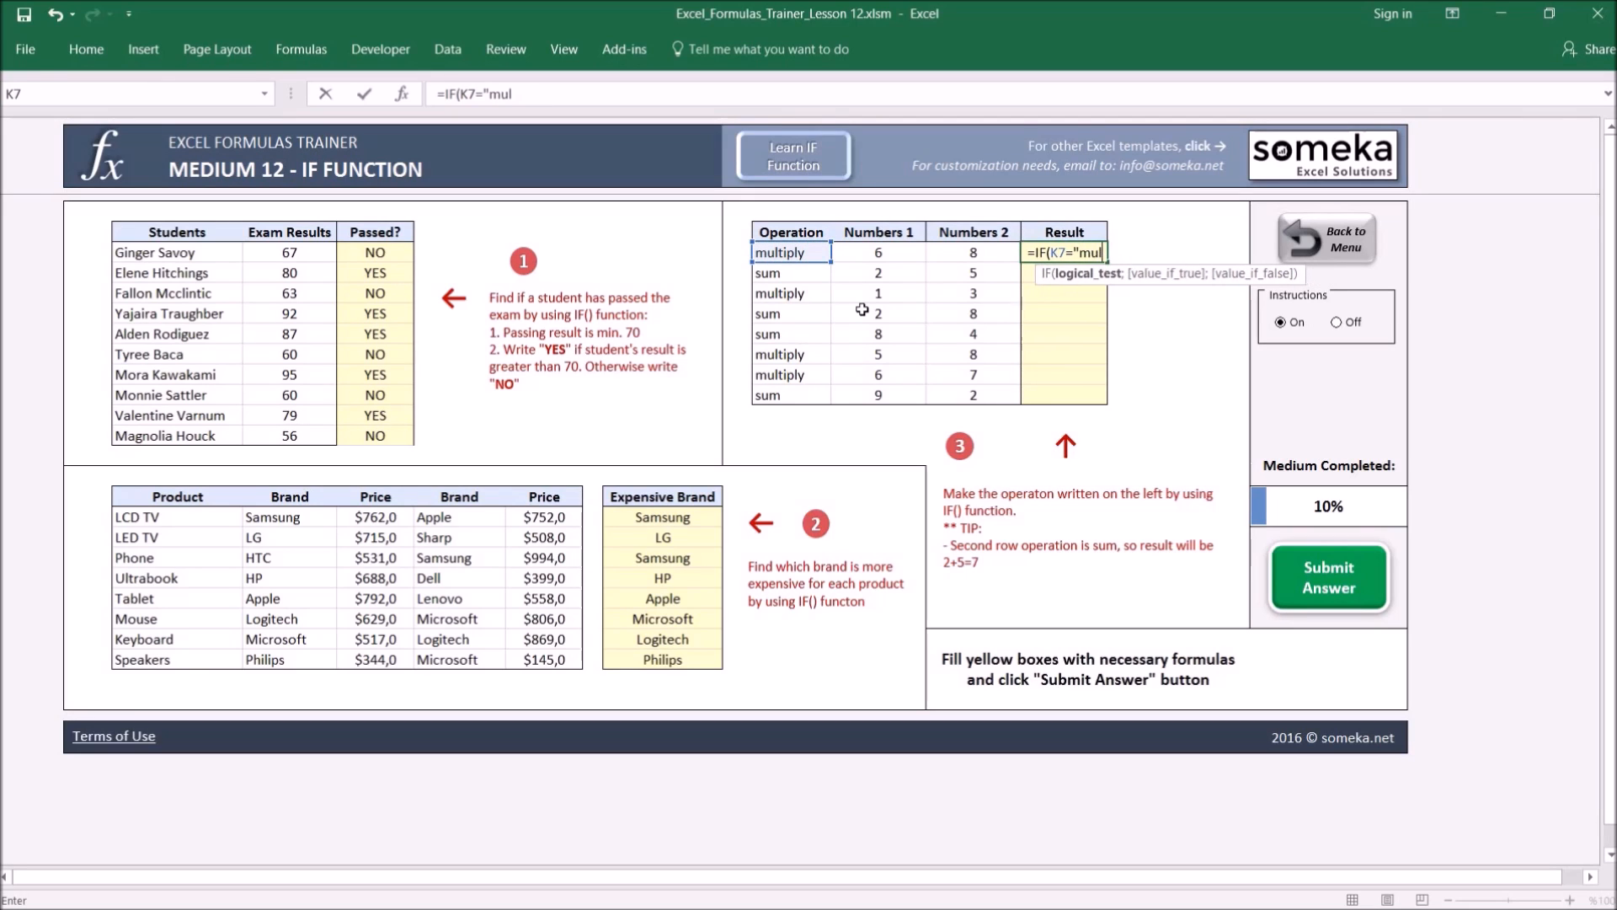
pyautogui.write('tiply"')
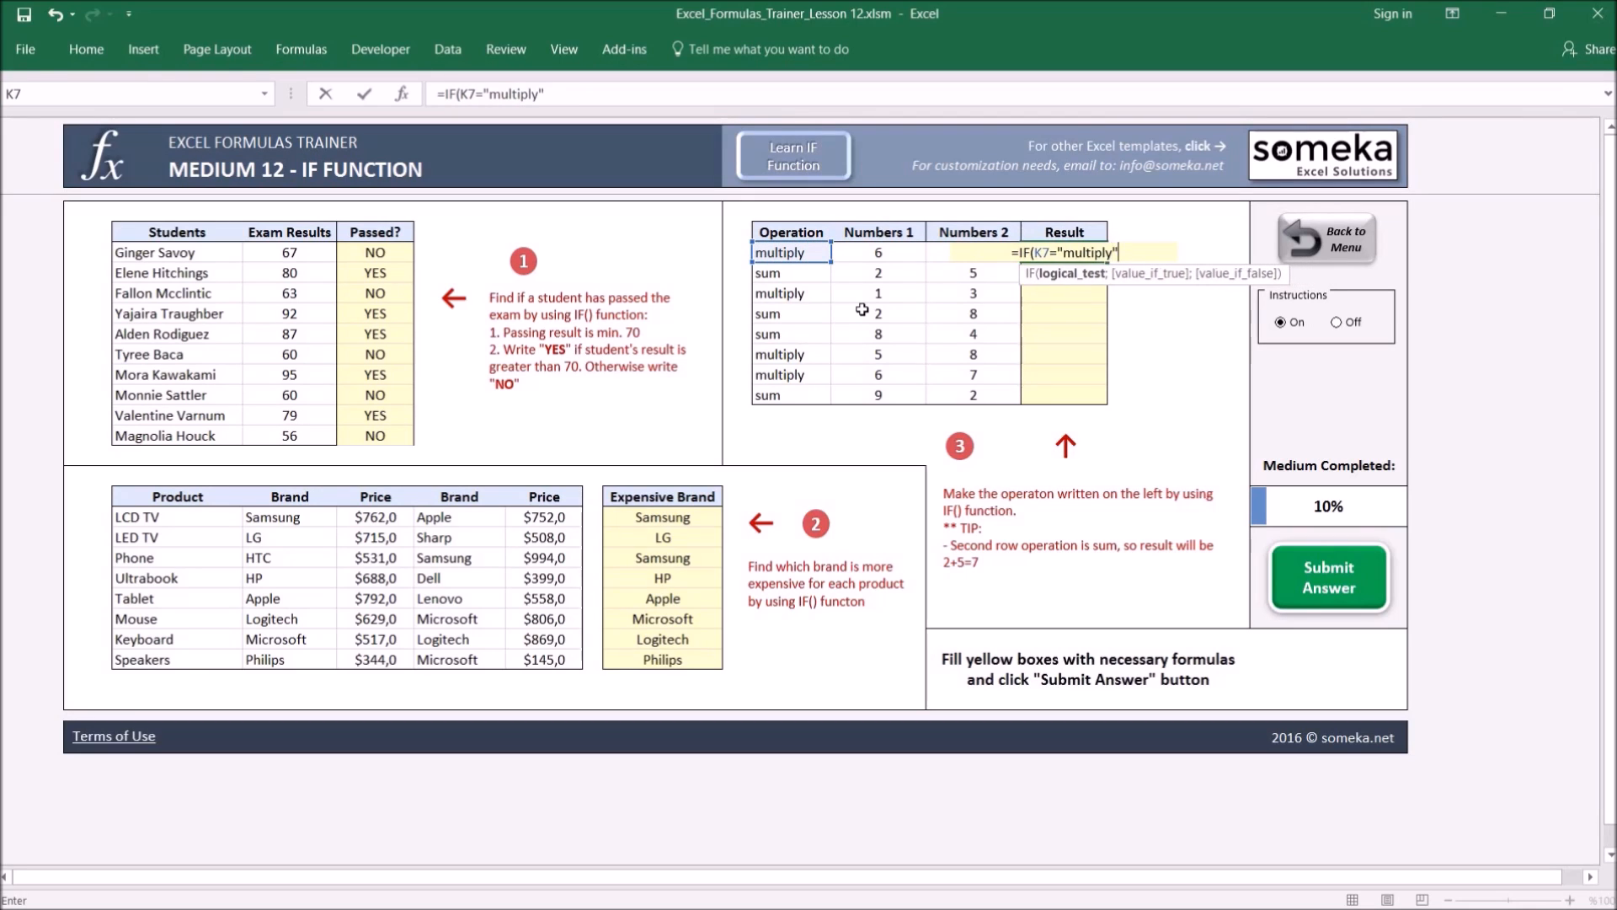
pyautogui.write(';')
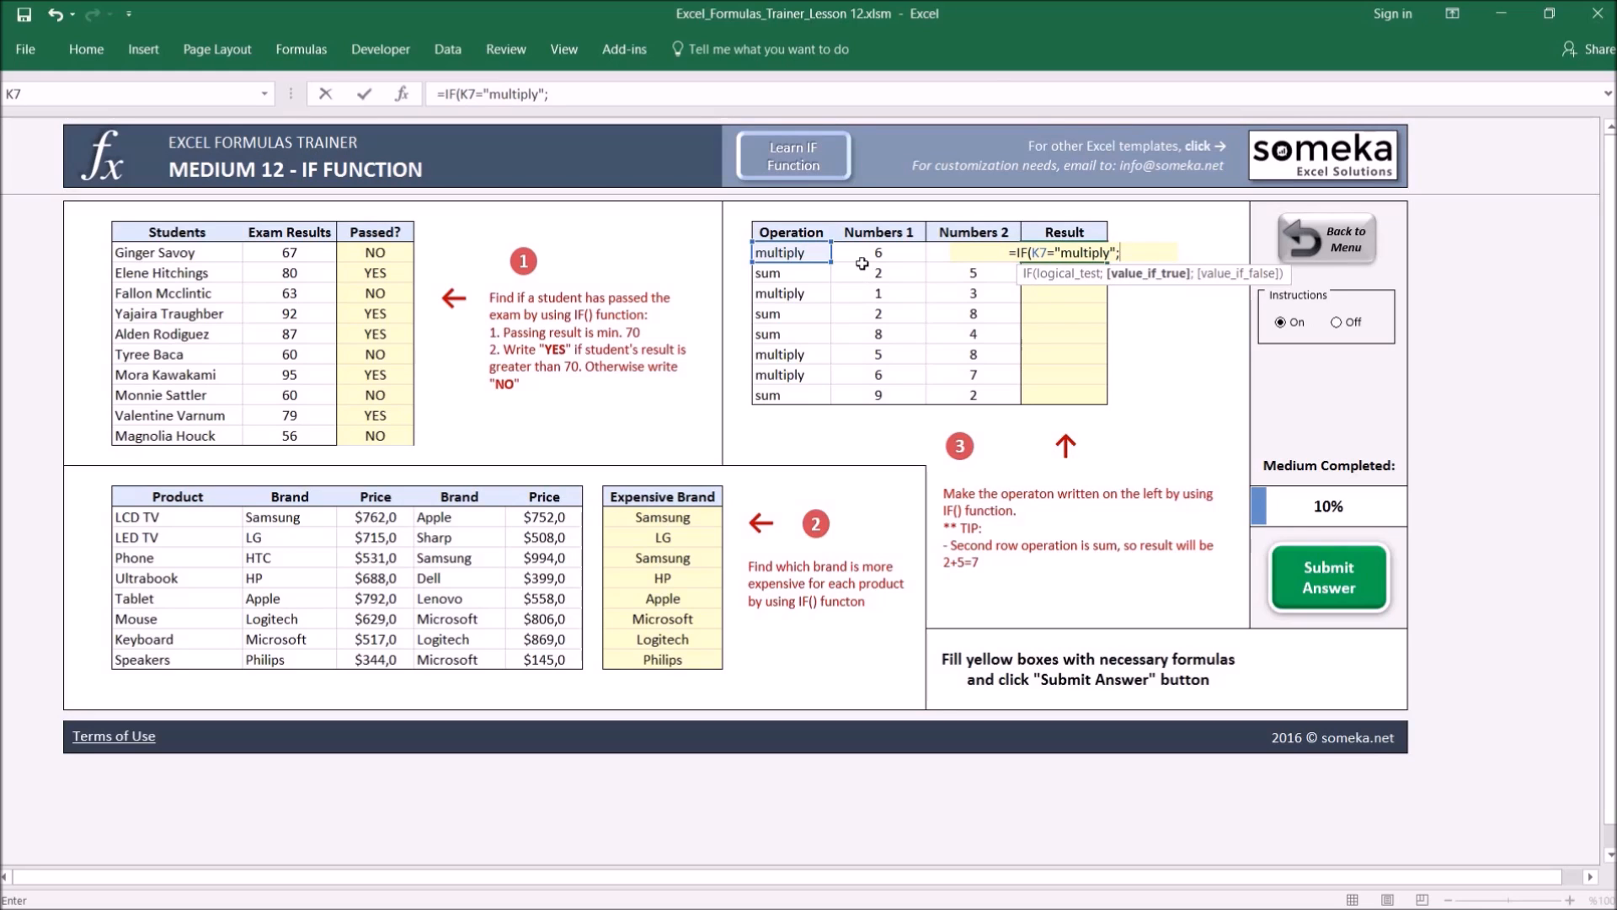
pyautogui.click(863, 250)
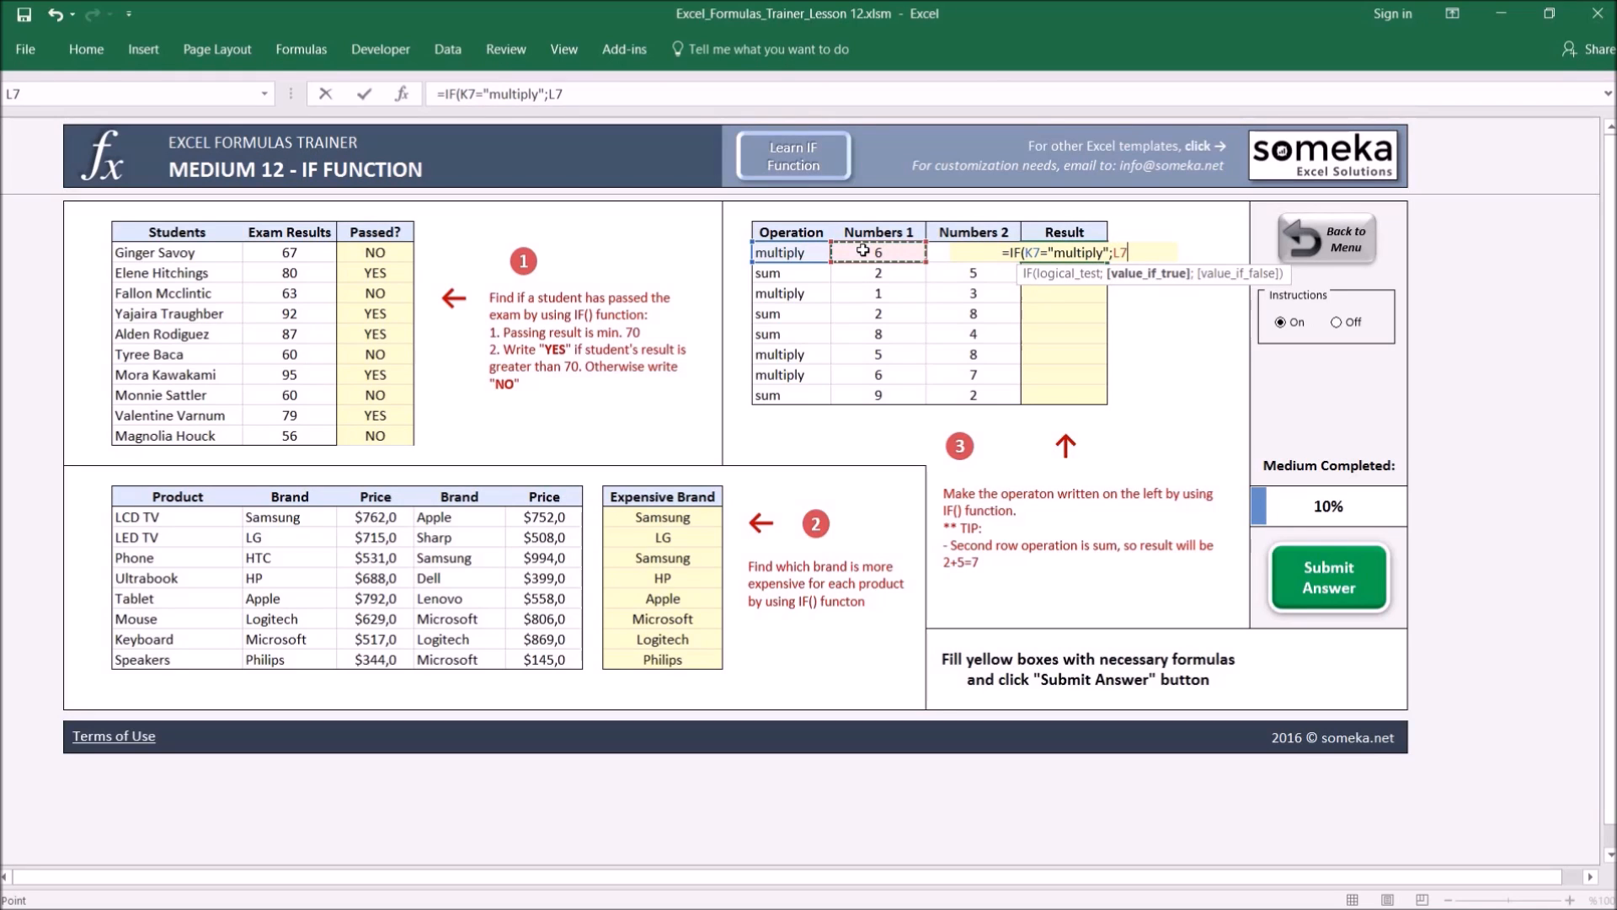
pyautogui.write('*')
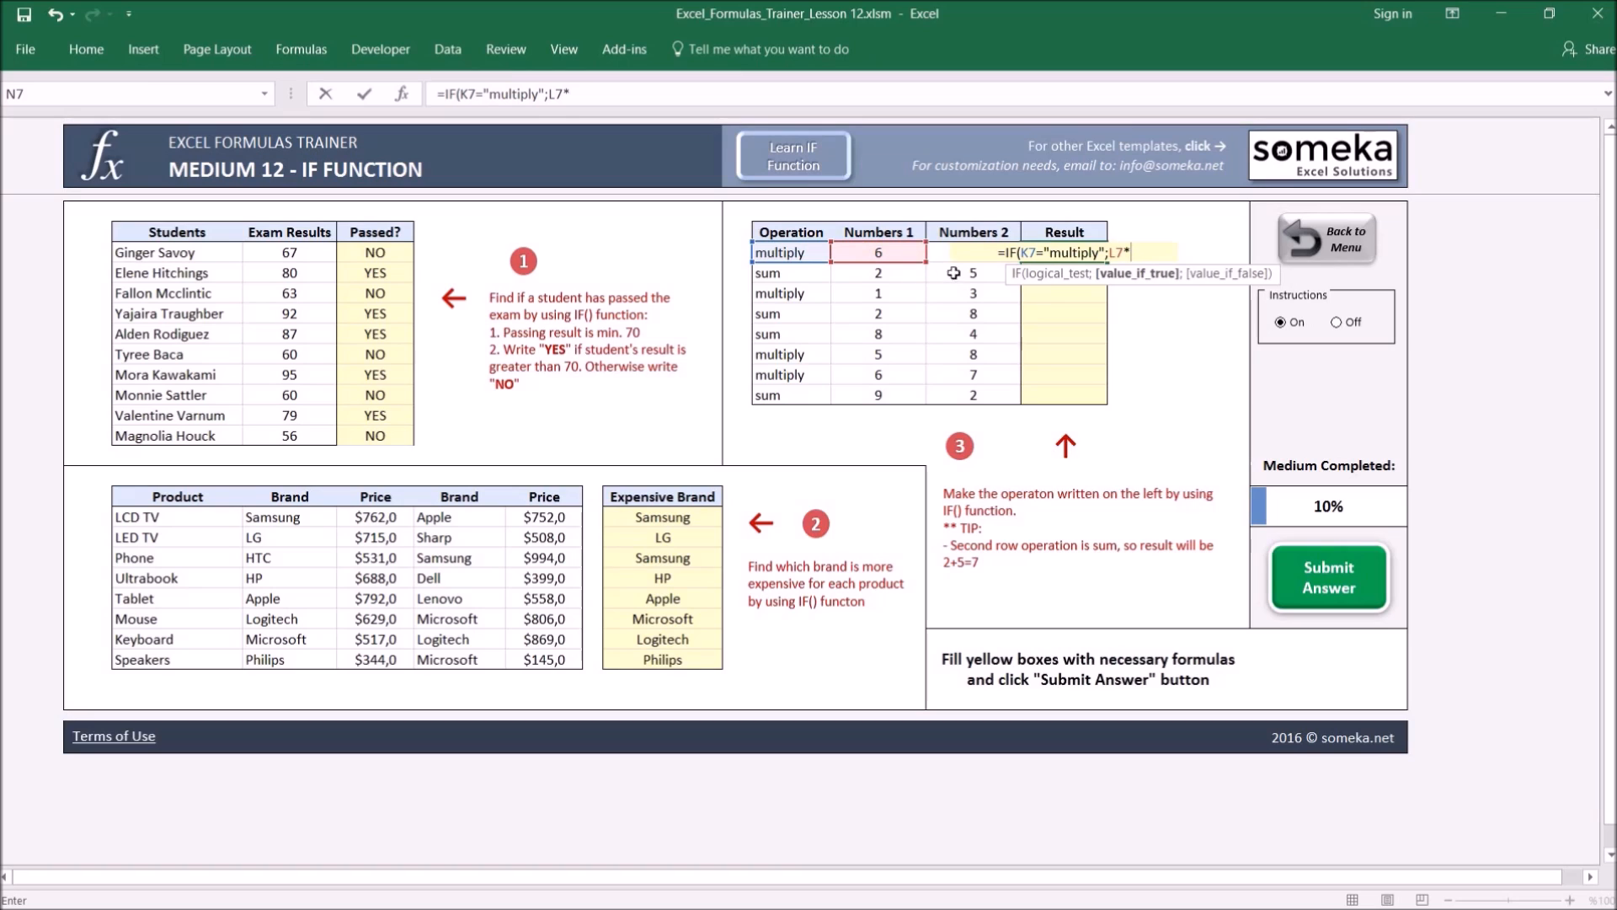
pyautogui.click(937, 251)
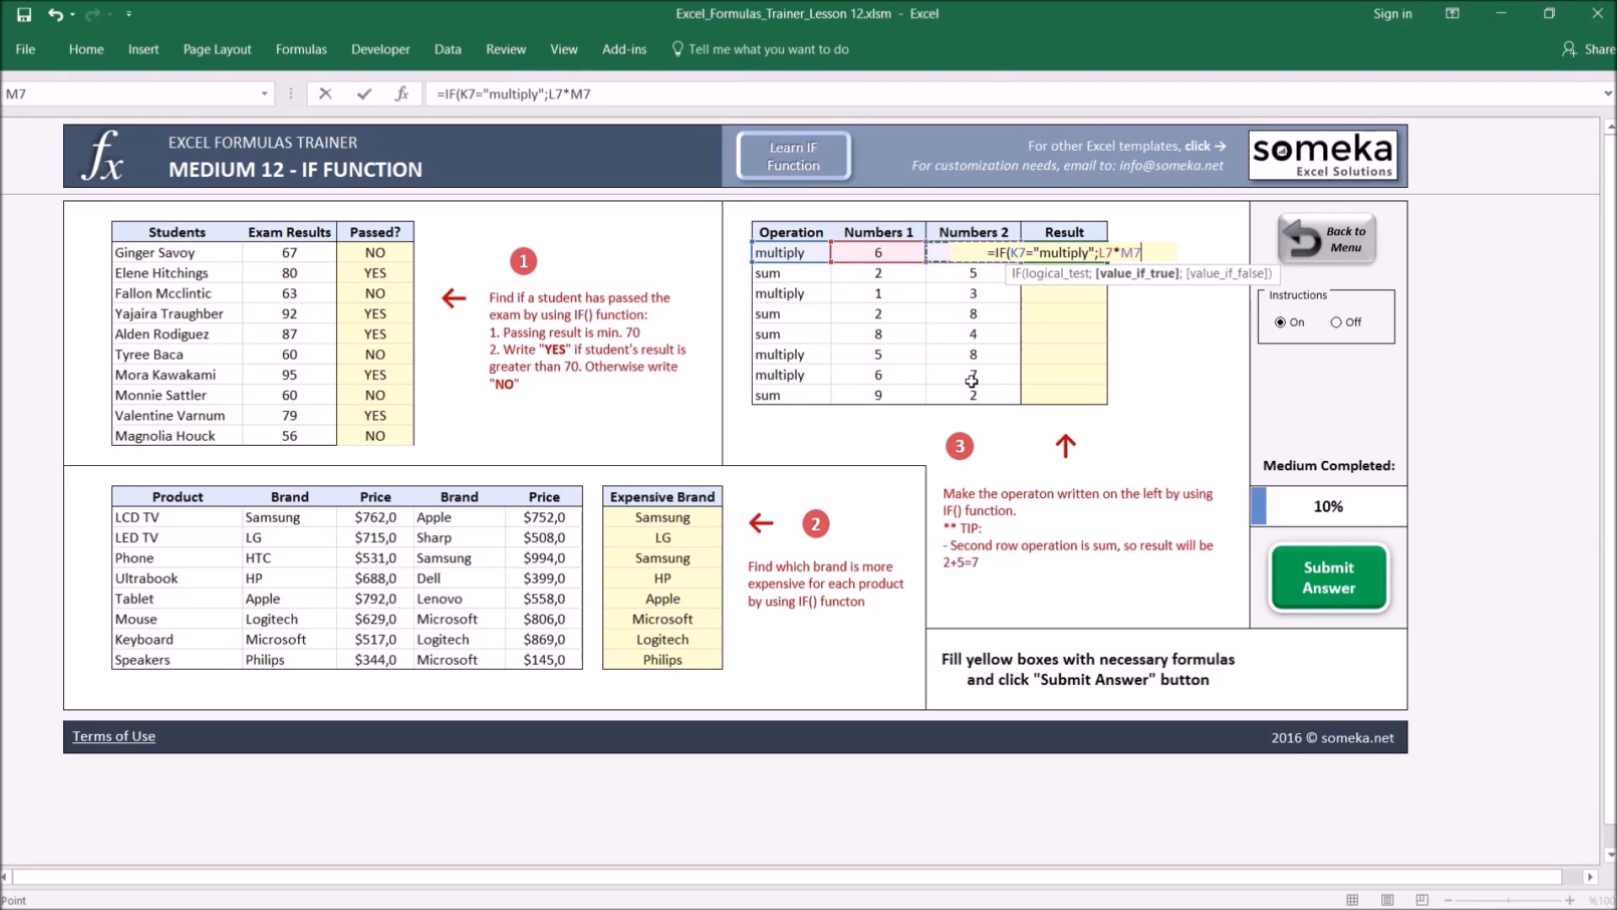
pyautogui.write(';')
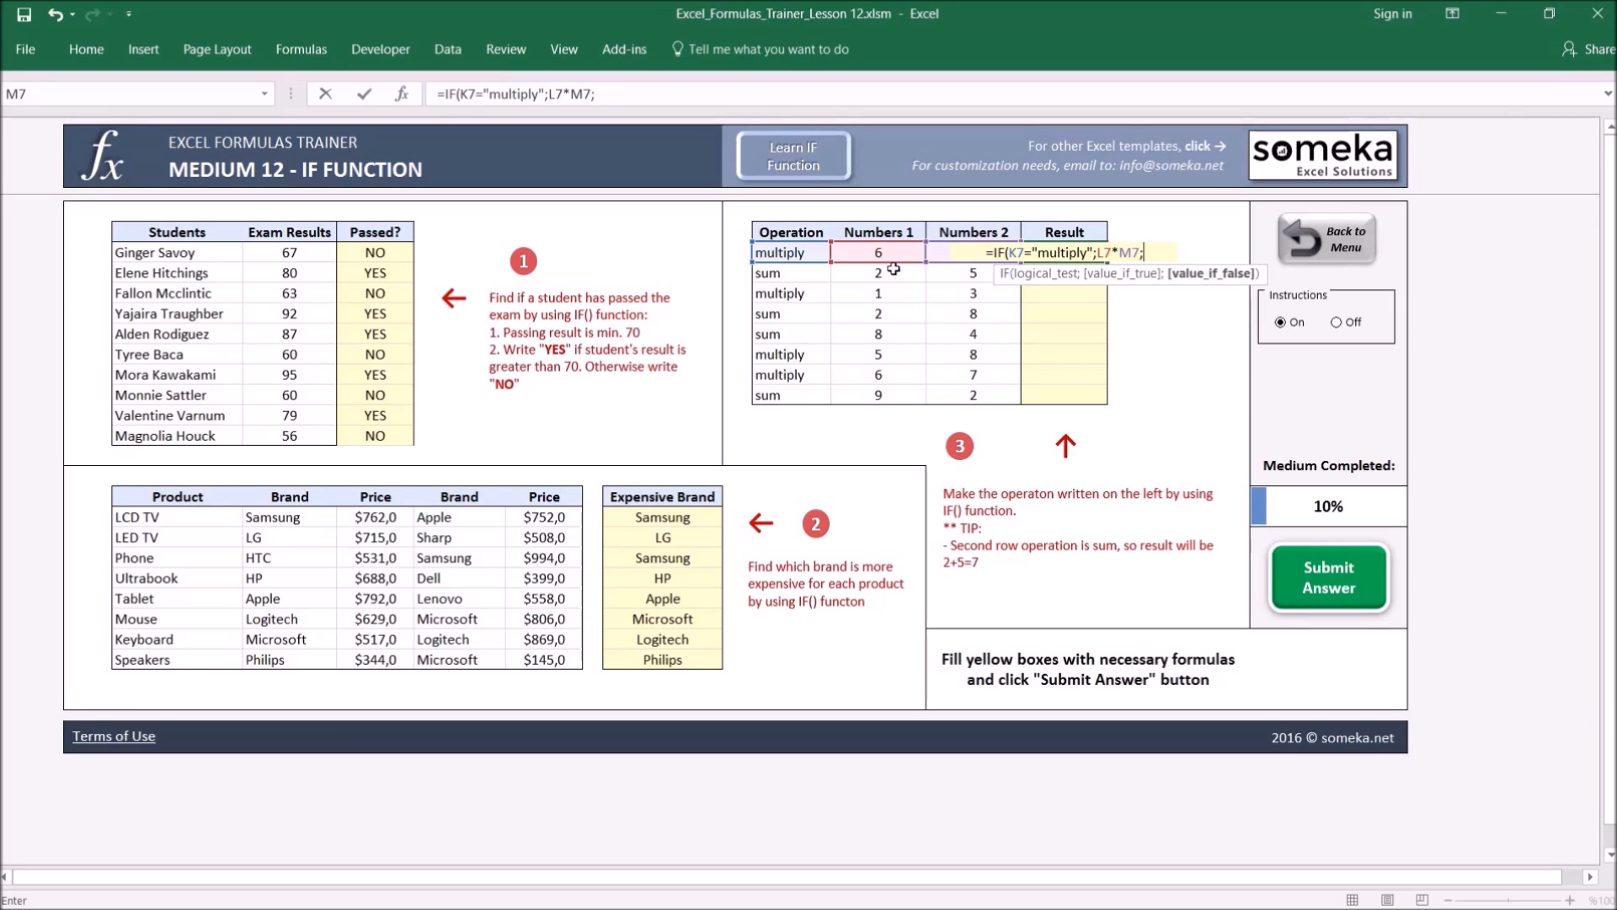
pyautogui.click(858, 253)
pyautogui.write('+')
pyautogui.click(936, 253)
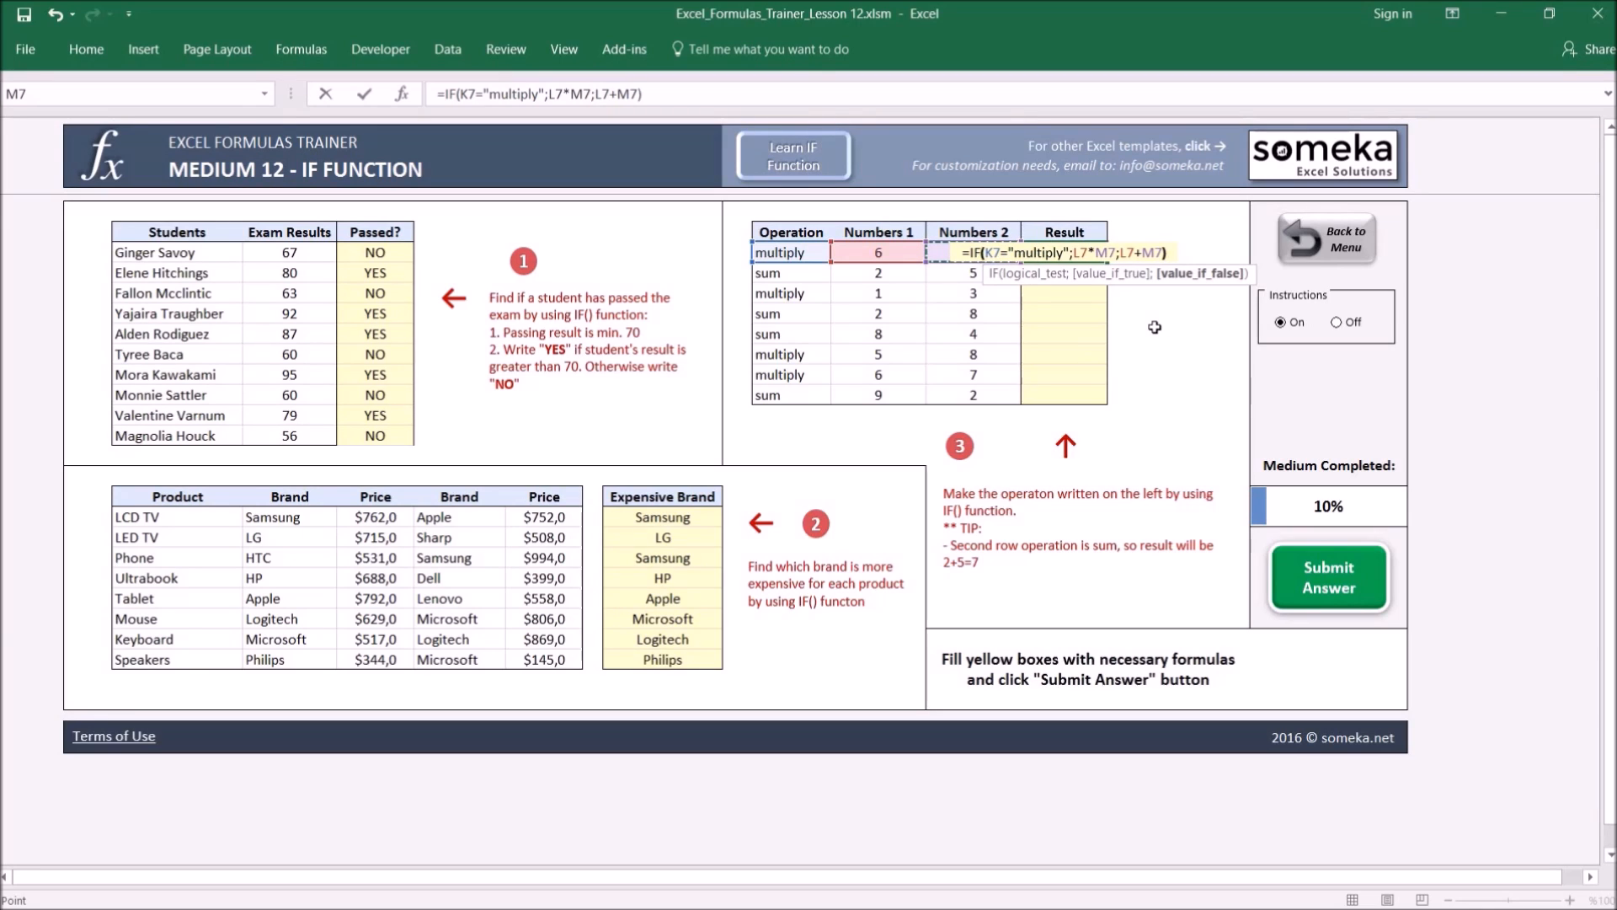
pyautogui.press('Return')
# Copy the formula in N7 and paste only the formula into the remaining Result cells down to the last operation row
pyautogui.press('Up')
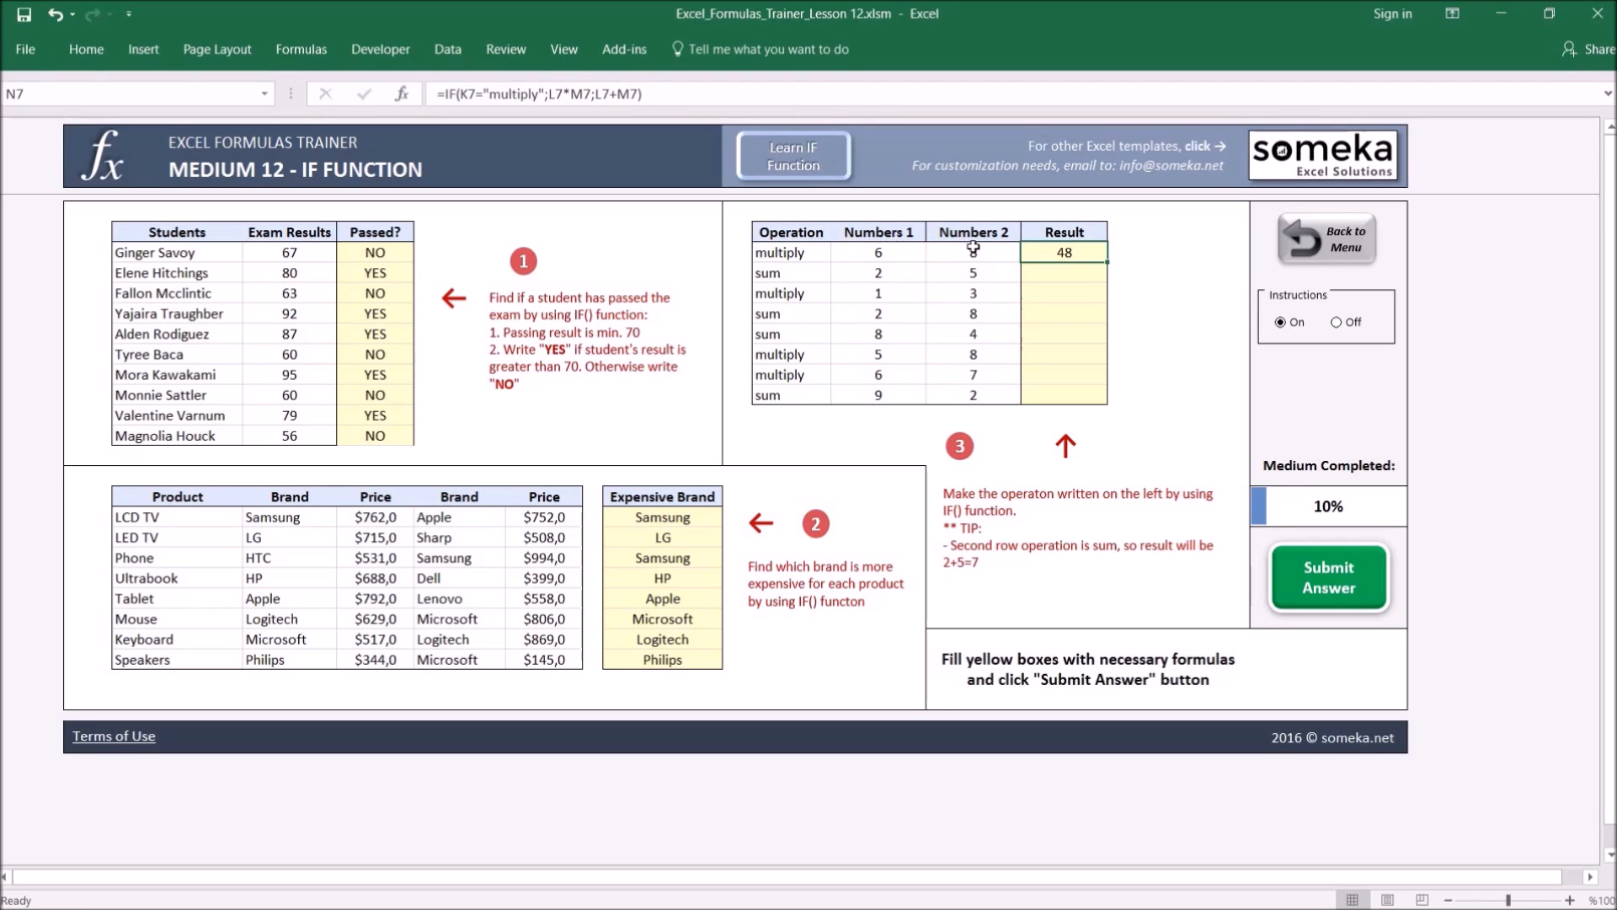
pyautogui.hotkey('ctrl', 'c')
pyautogui.hotkey('shift', 'Down')
pyautogui.hotkey('shift', 'Down')
pyautogui.hotkey('shift', 'Down')
pyautogui.hotkey('shift', 'Down')
pyautogui.hotkey('shift', 'Down')
pyautogui.hotkey('shift', 'Down')
pyautogui.hotkey('shift', 'Down')
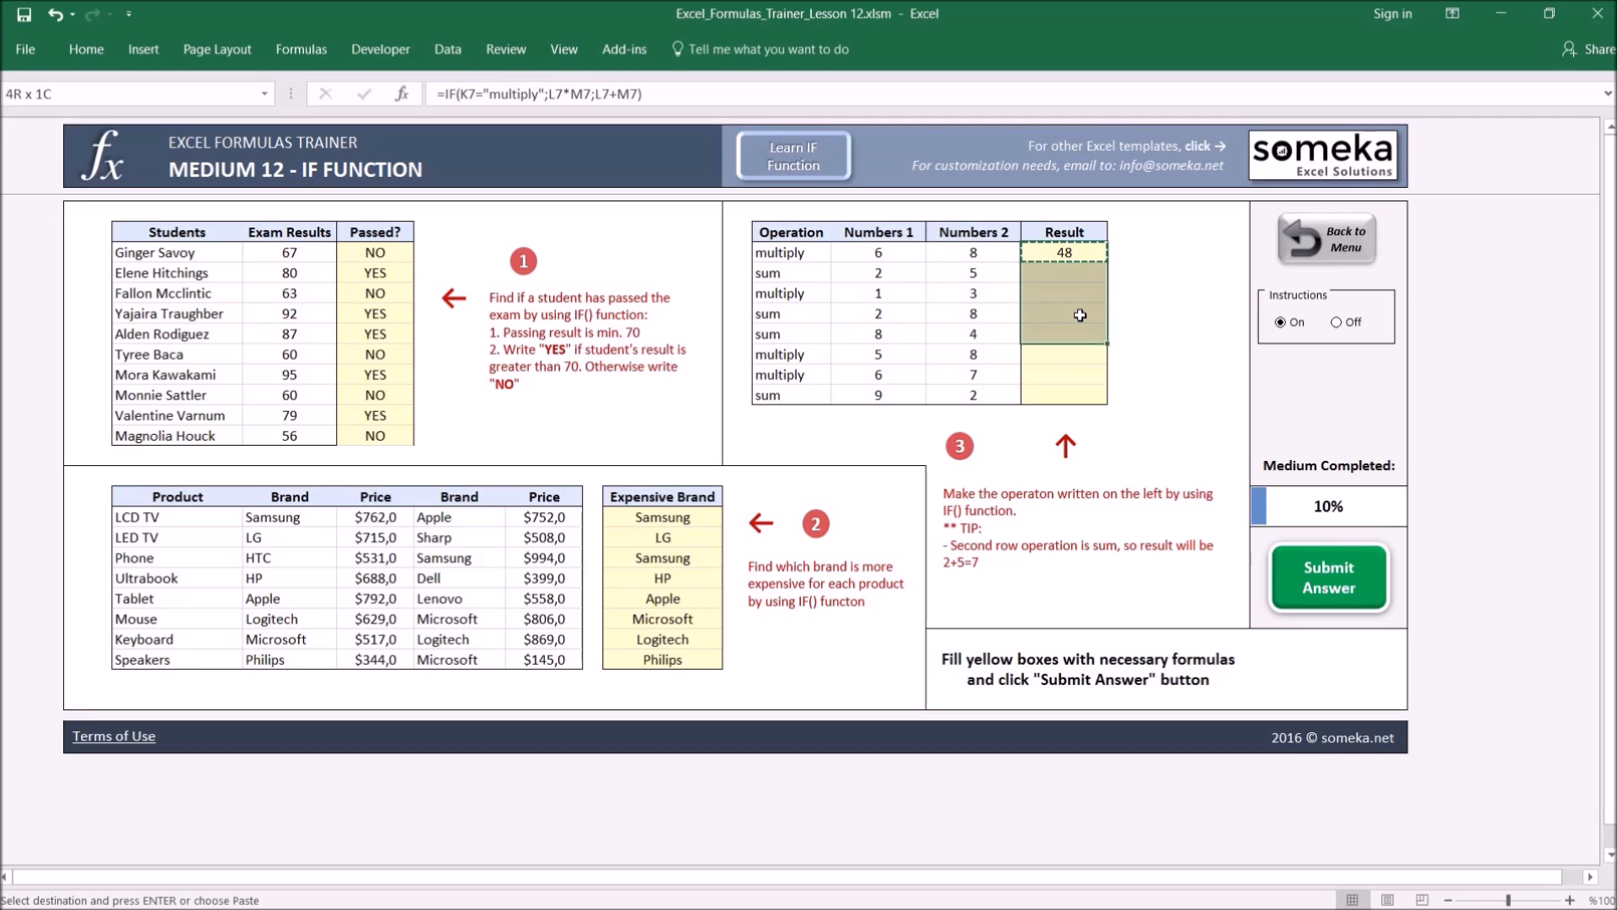
pyautogui.hotkey('ctrl', 'alt', 'v')
pyautogui.press('f')
pyautogui.press('Return')
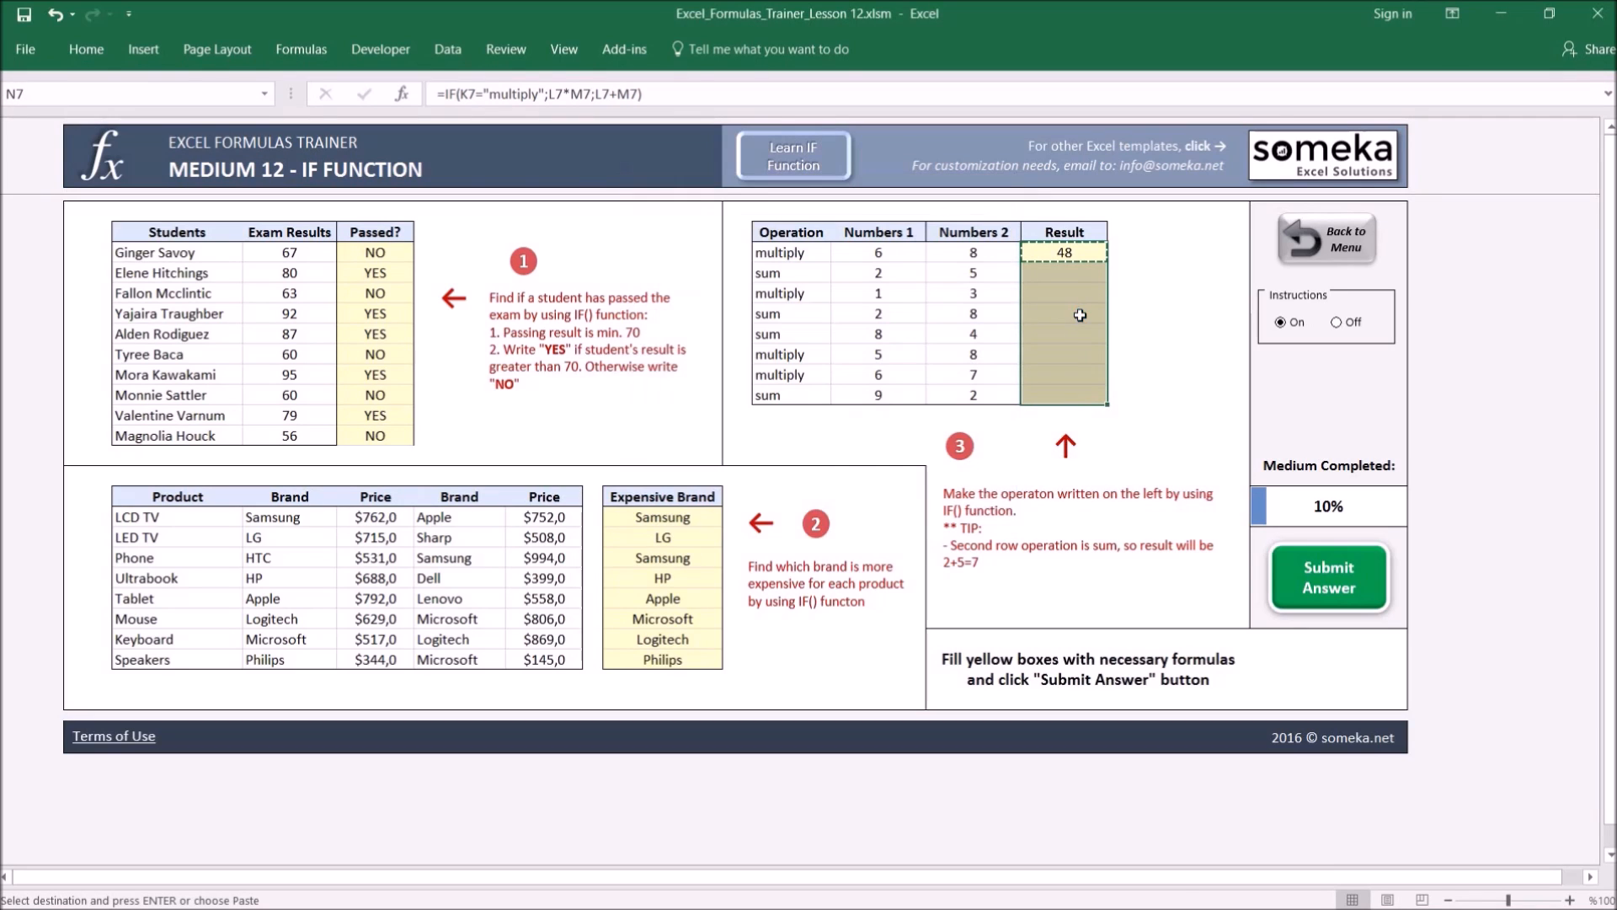
pyautogui.click(1072, 276)
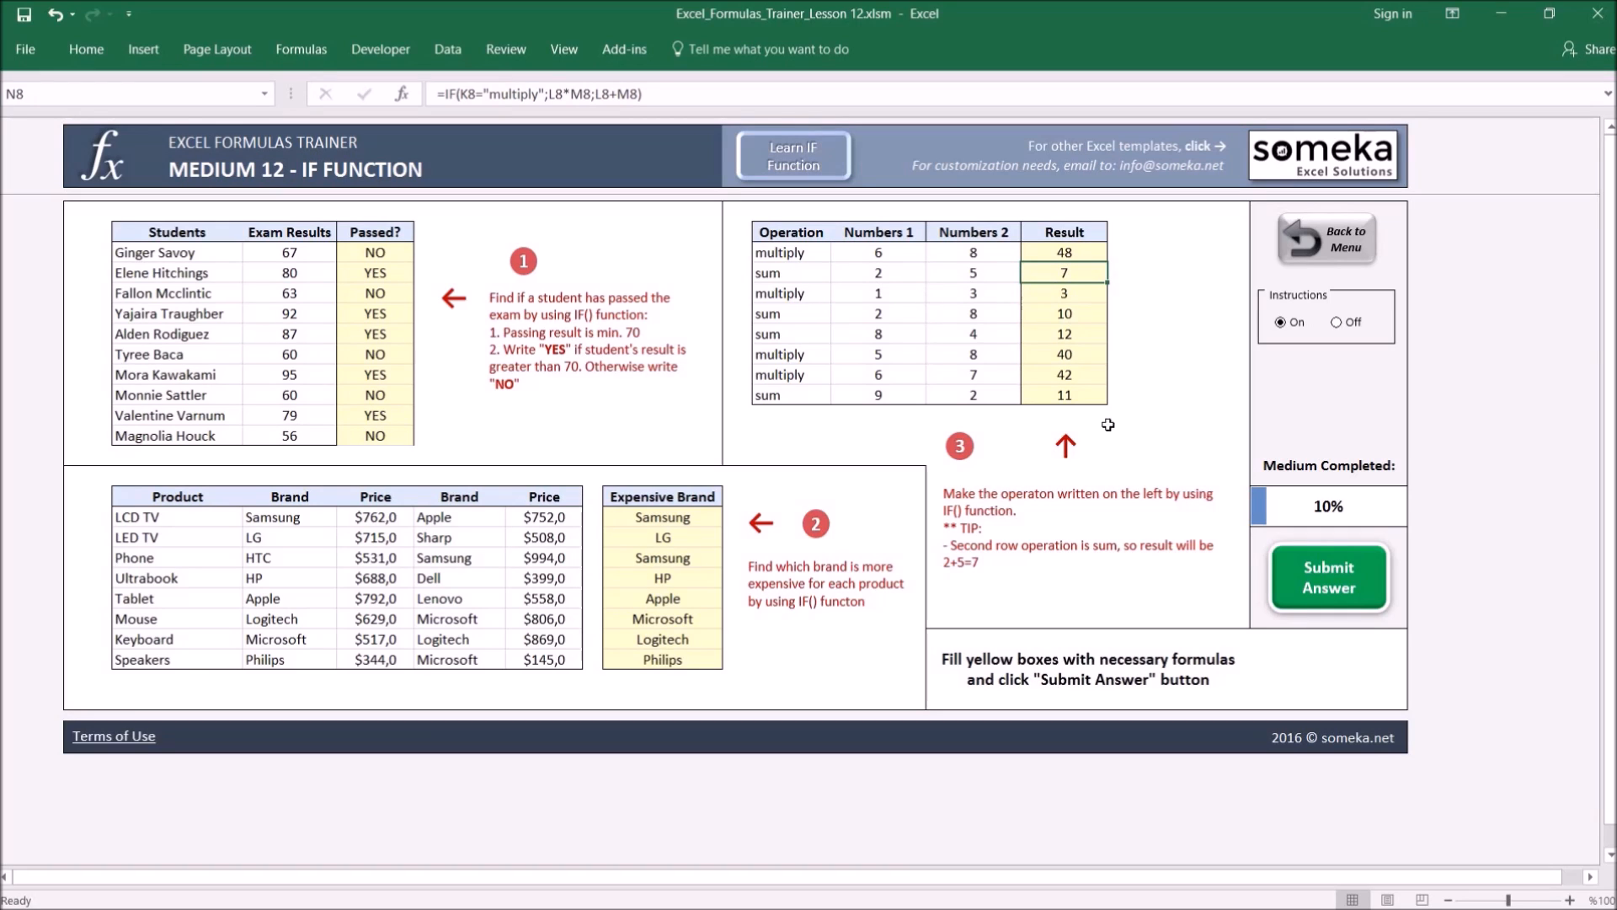
# Submit the IF function lesson's answers and open the Medium 13 COUNTIF function lesson from the trainer's menu
pyautogui.click(1341, 580)
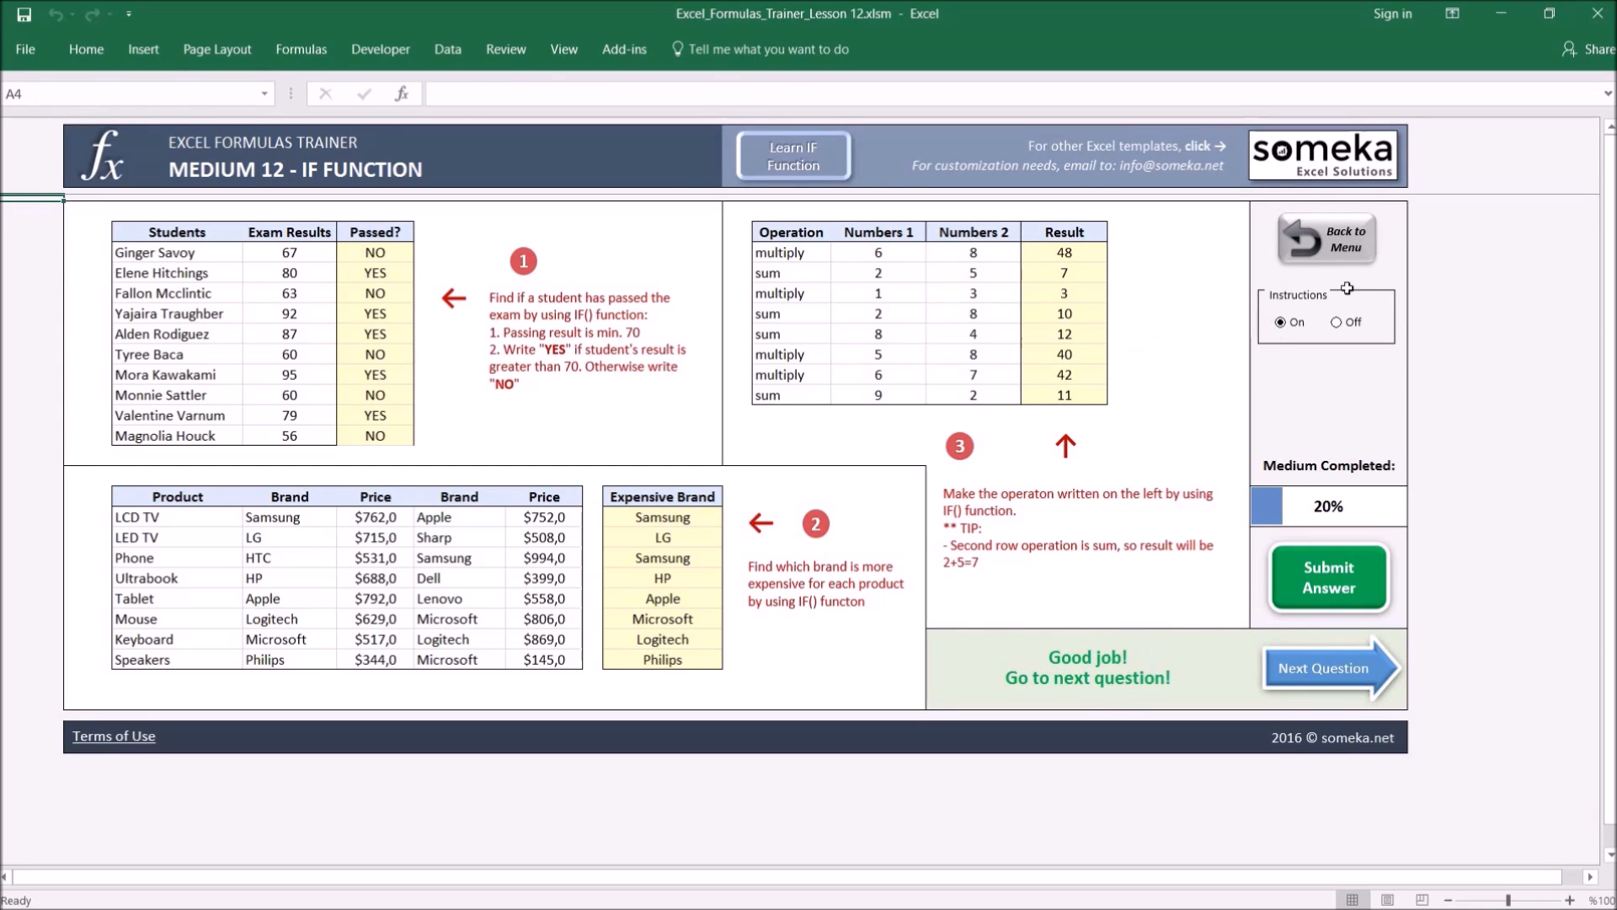
pyautogui.click(1362, 250)
pyautogui.click(571, 438)
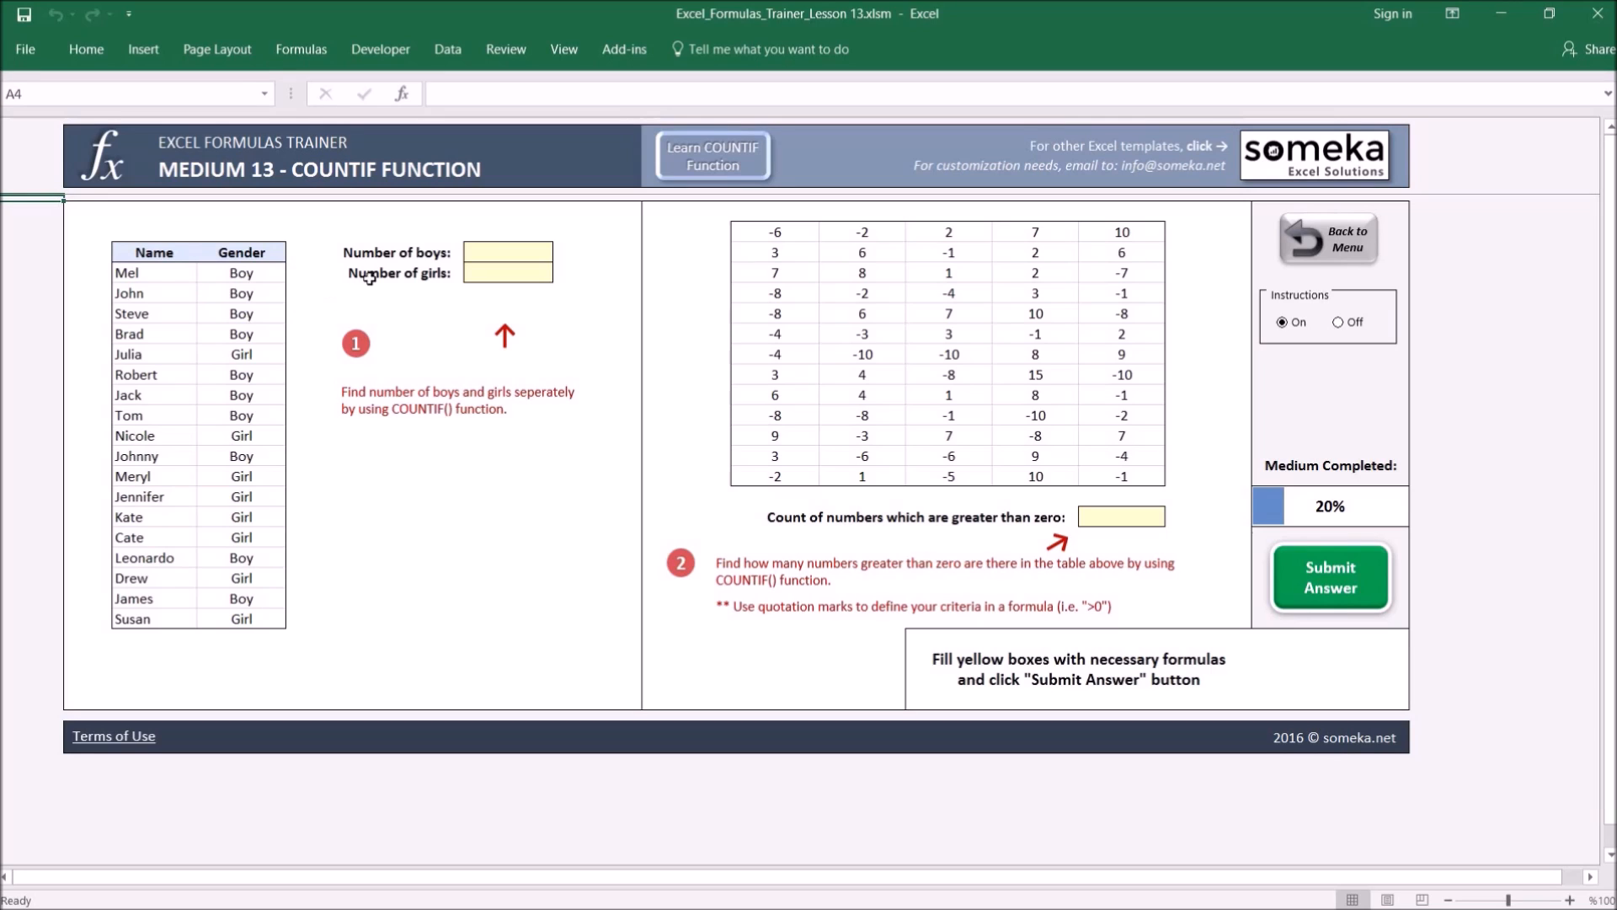
# Fill the Number of boys cell G7 with the formula =COUNTIF(D8:D25;"Boy")
pyautogui.click(489, 250)
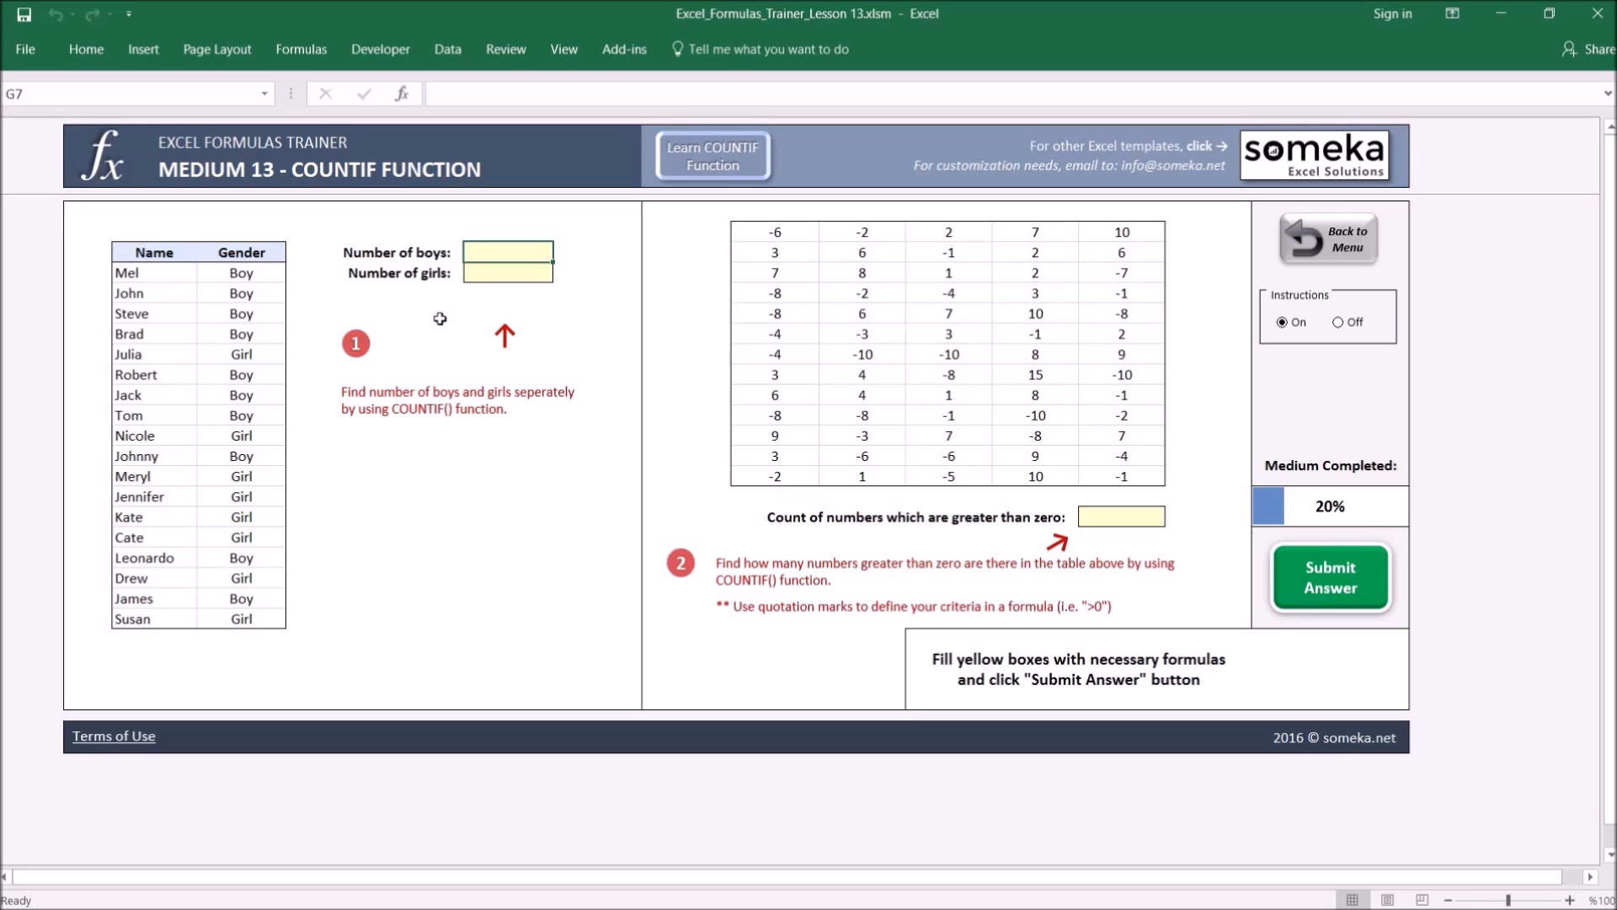
pyautogui.click(494, 274)
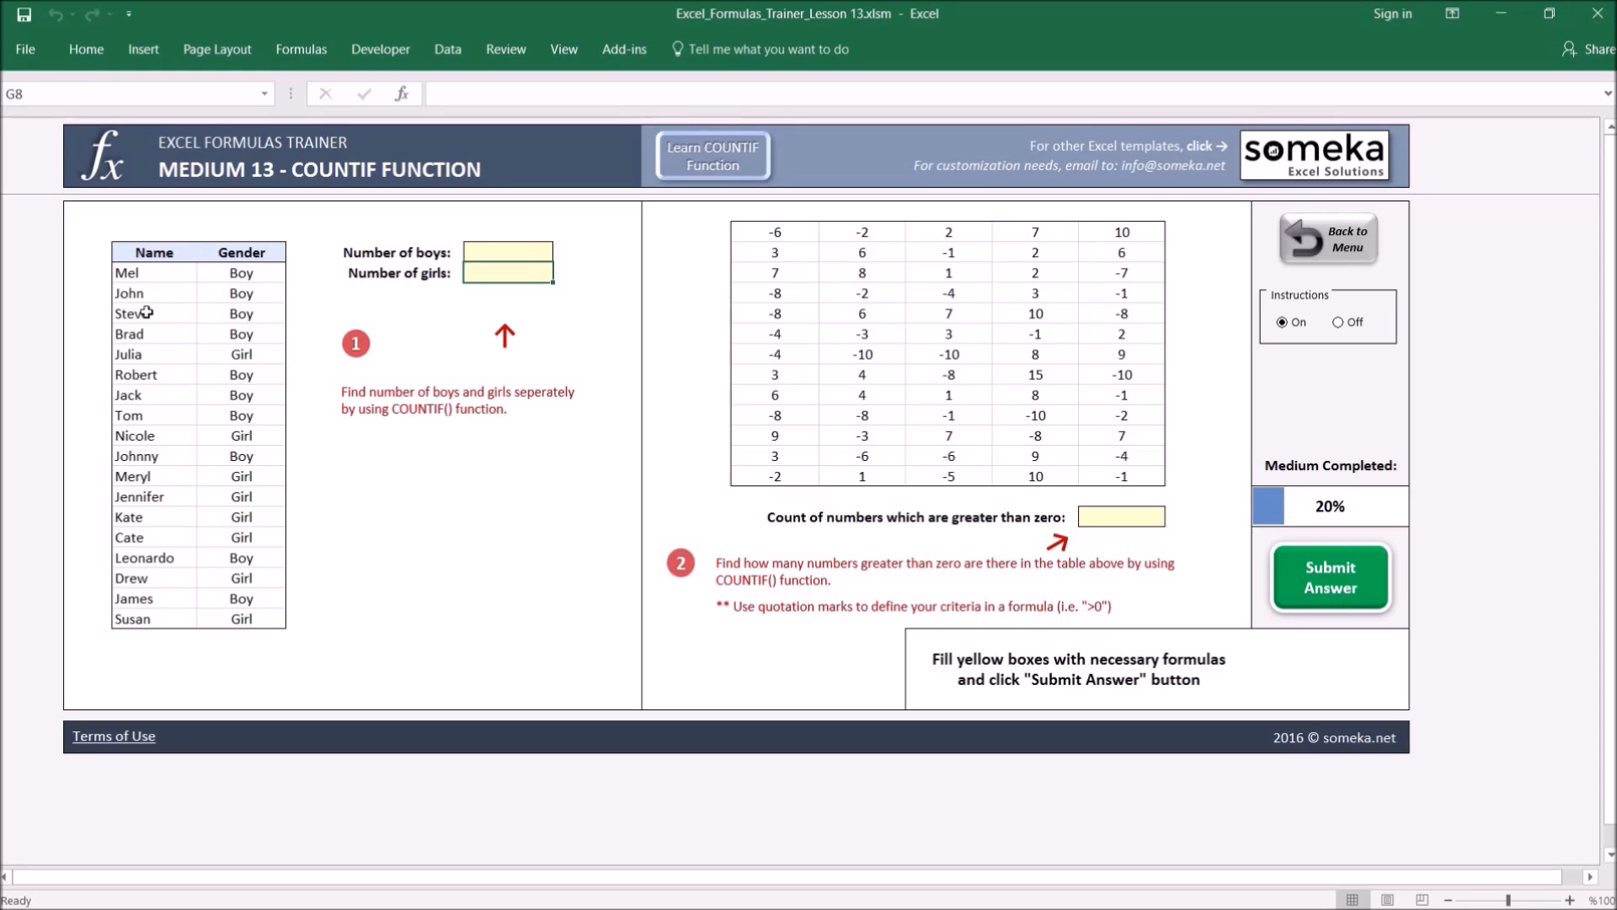
pyautogui.click(509, 253)
pyautogui.write('=')
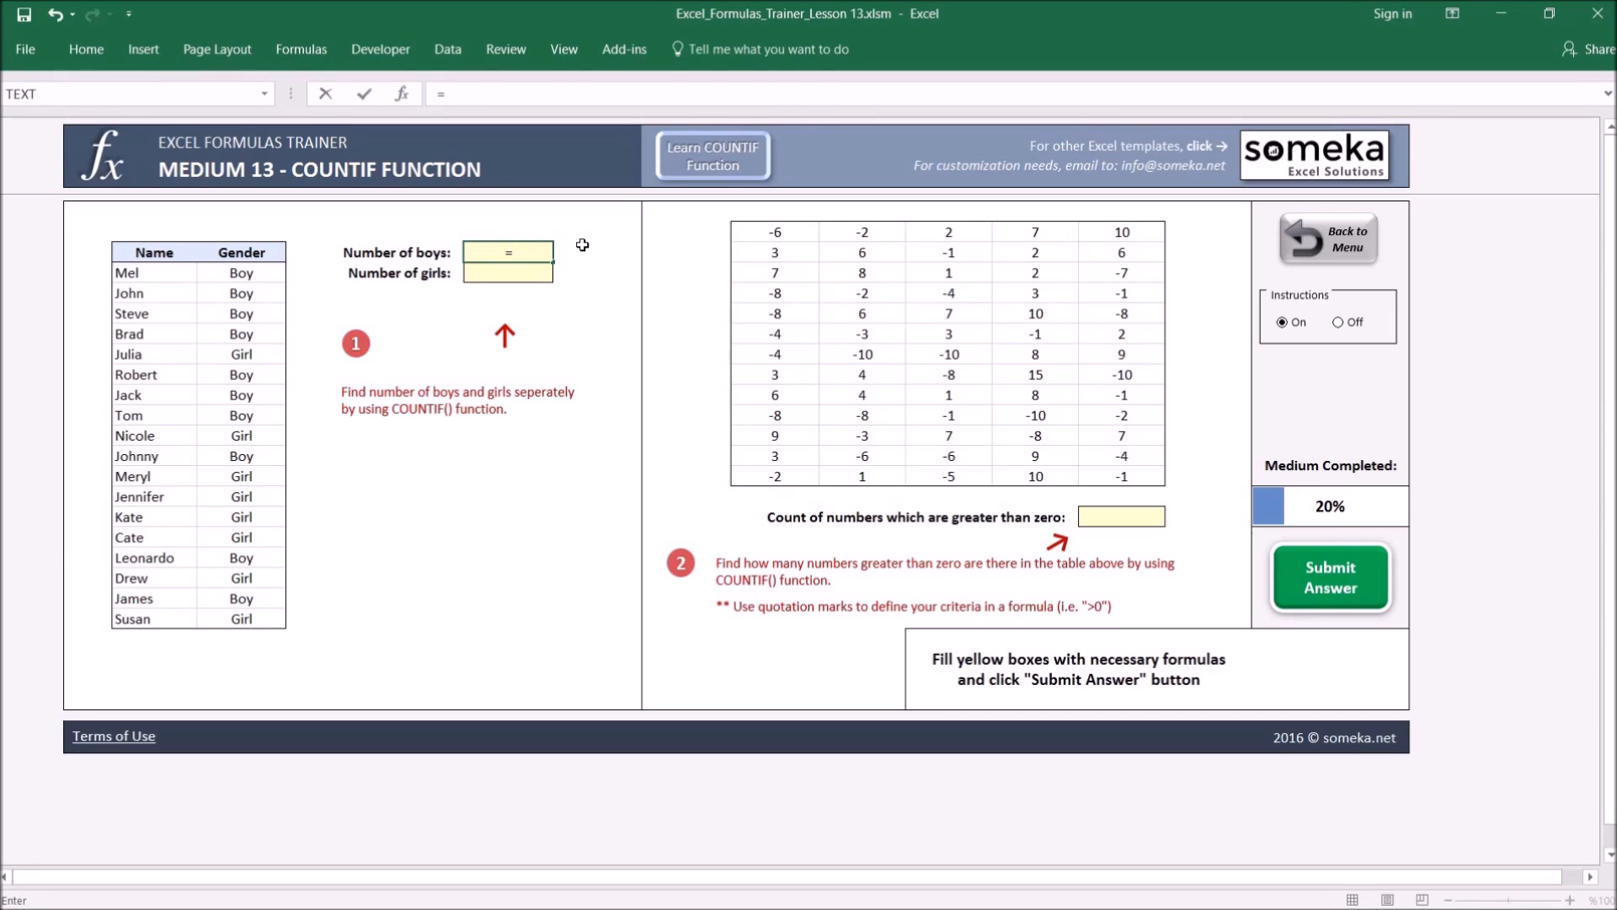
pyautogui.write('COUNT')
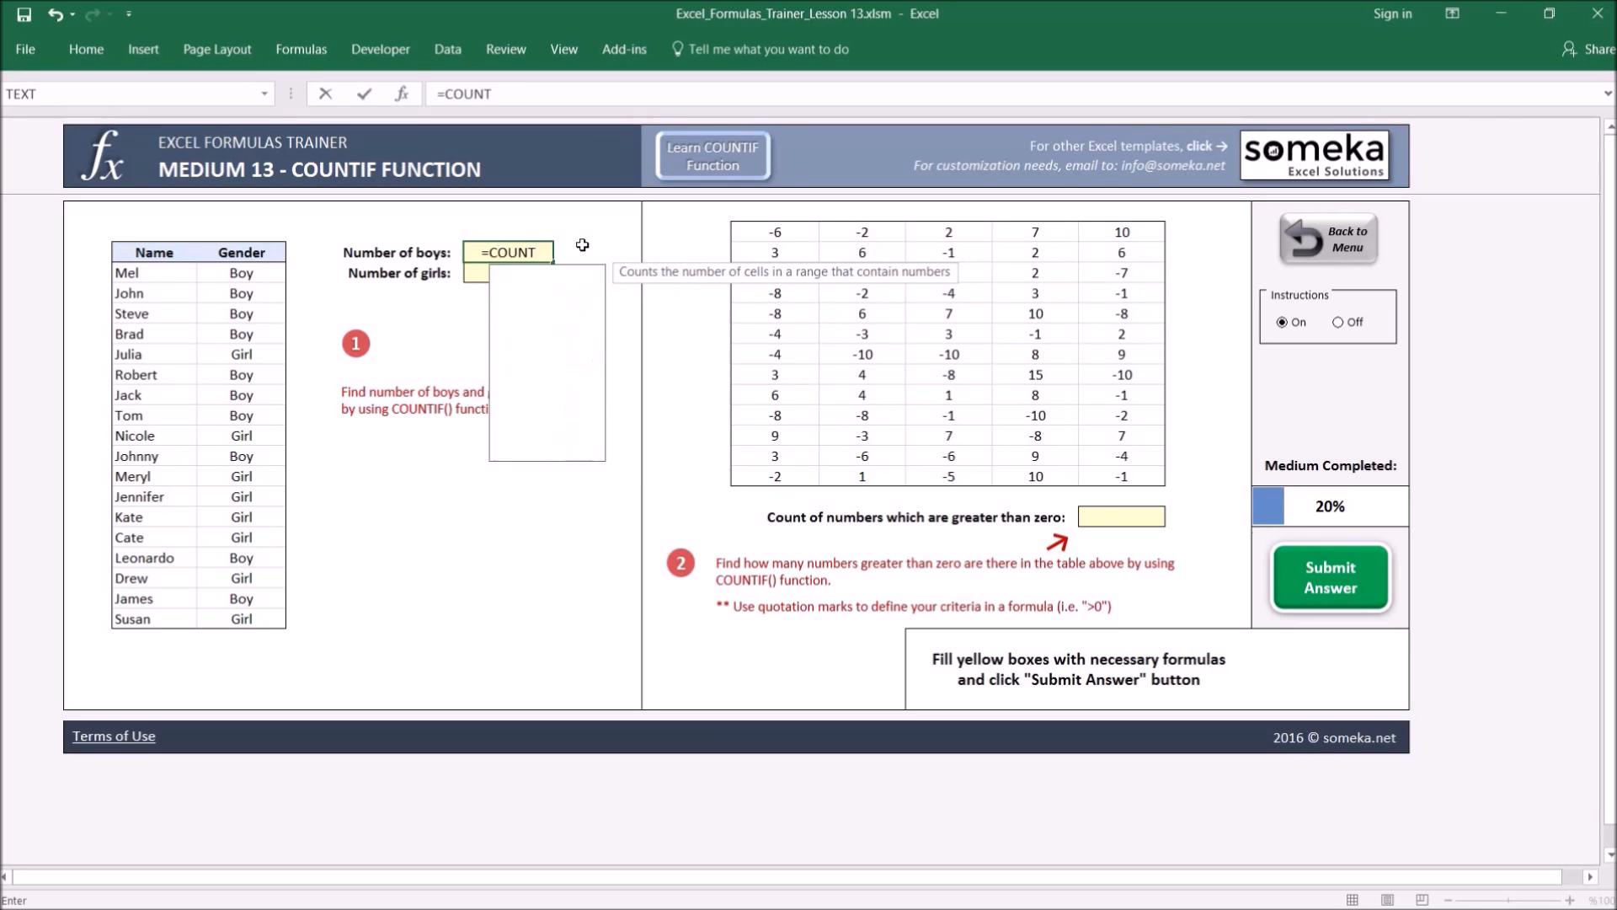
pyautogui.write('IF(')
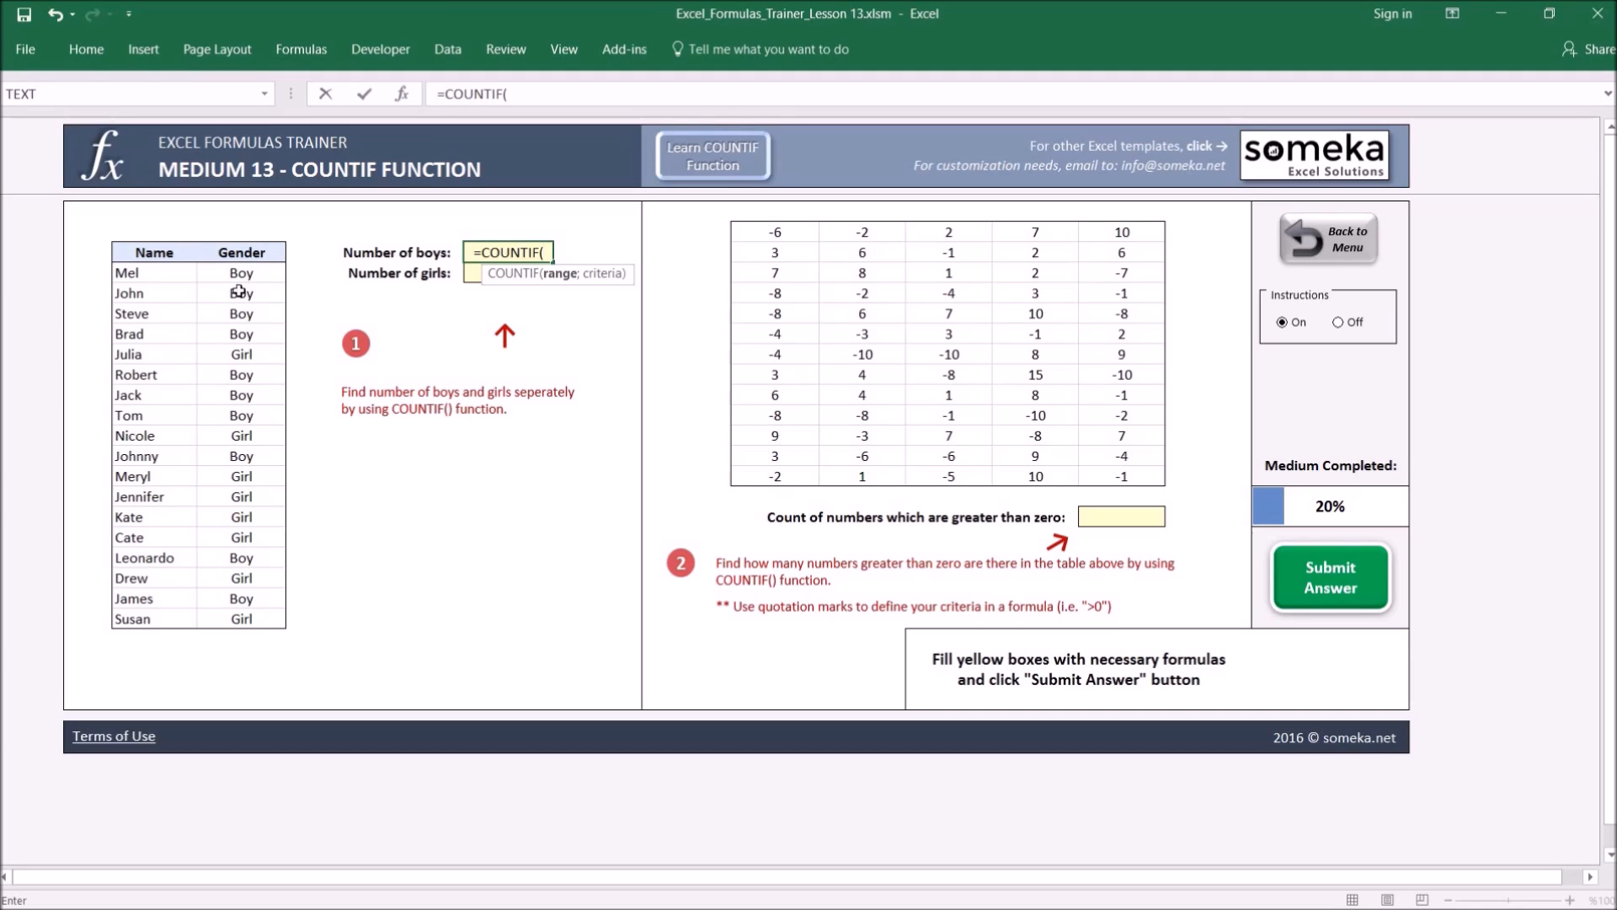
pyautogui.moveTo(248, 269); pyautogui.dragTo(242, 622)
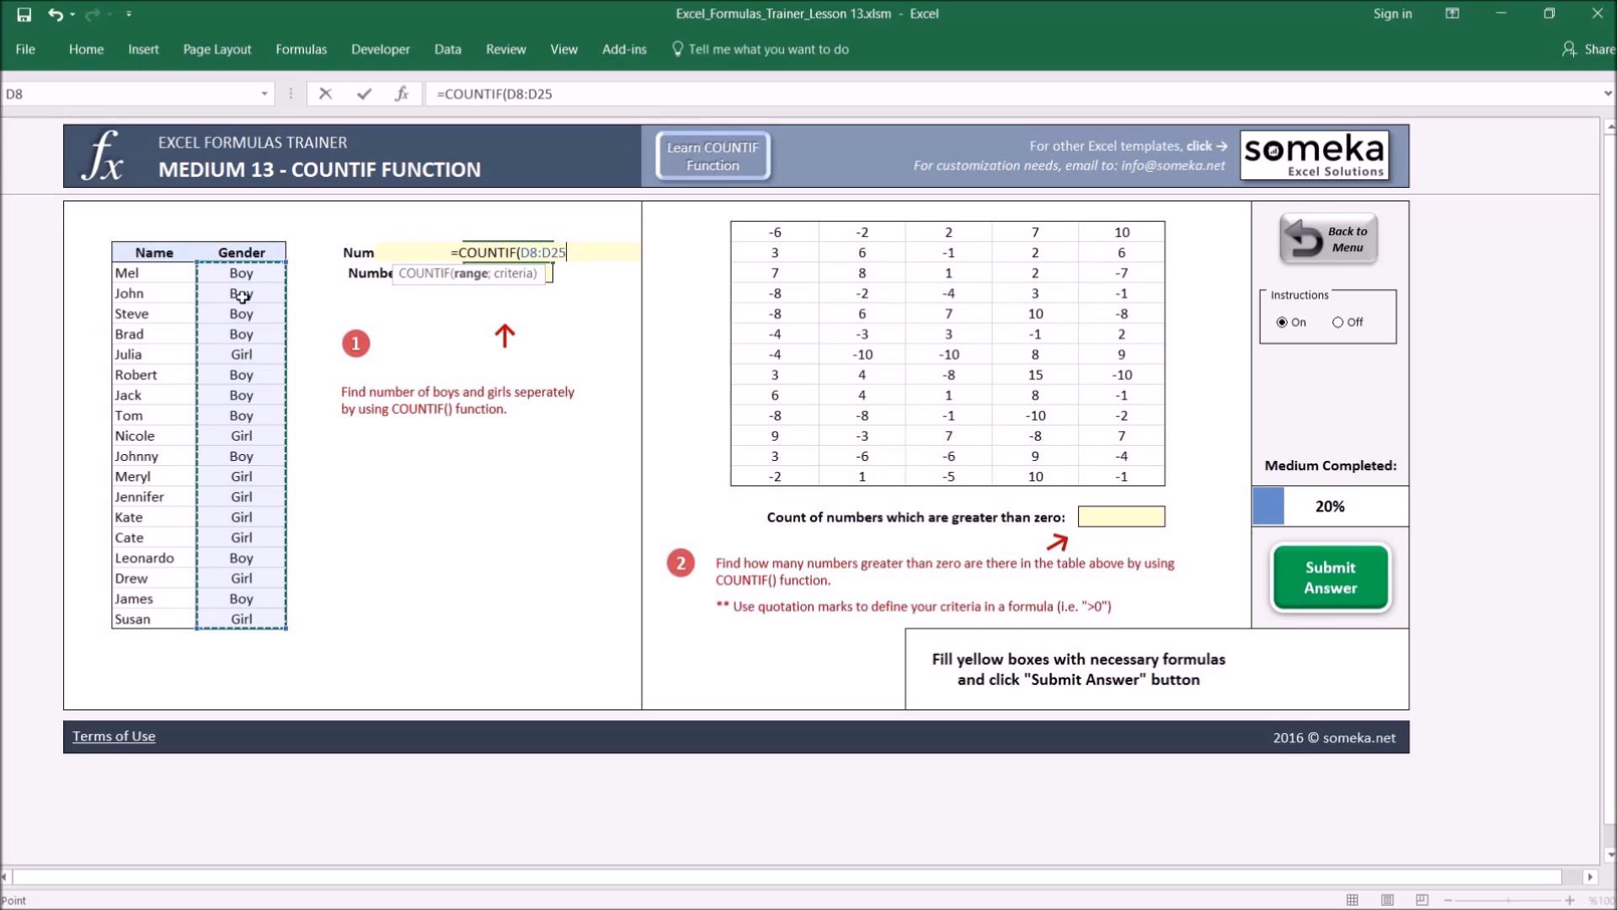
pyautogui.write(';')
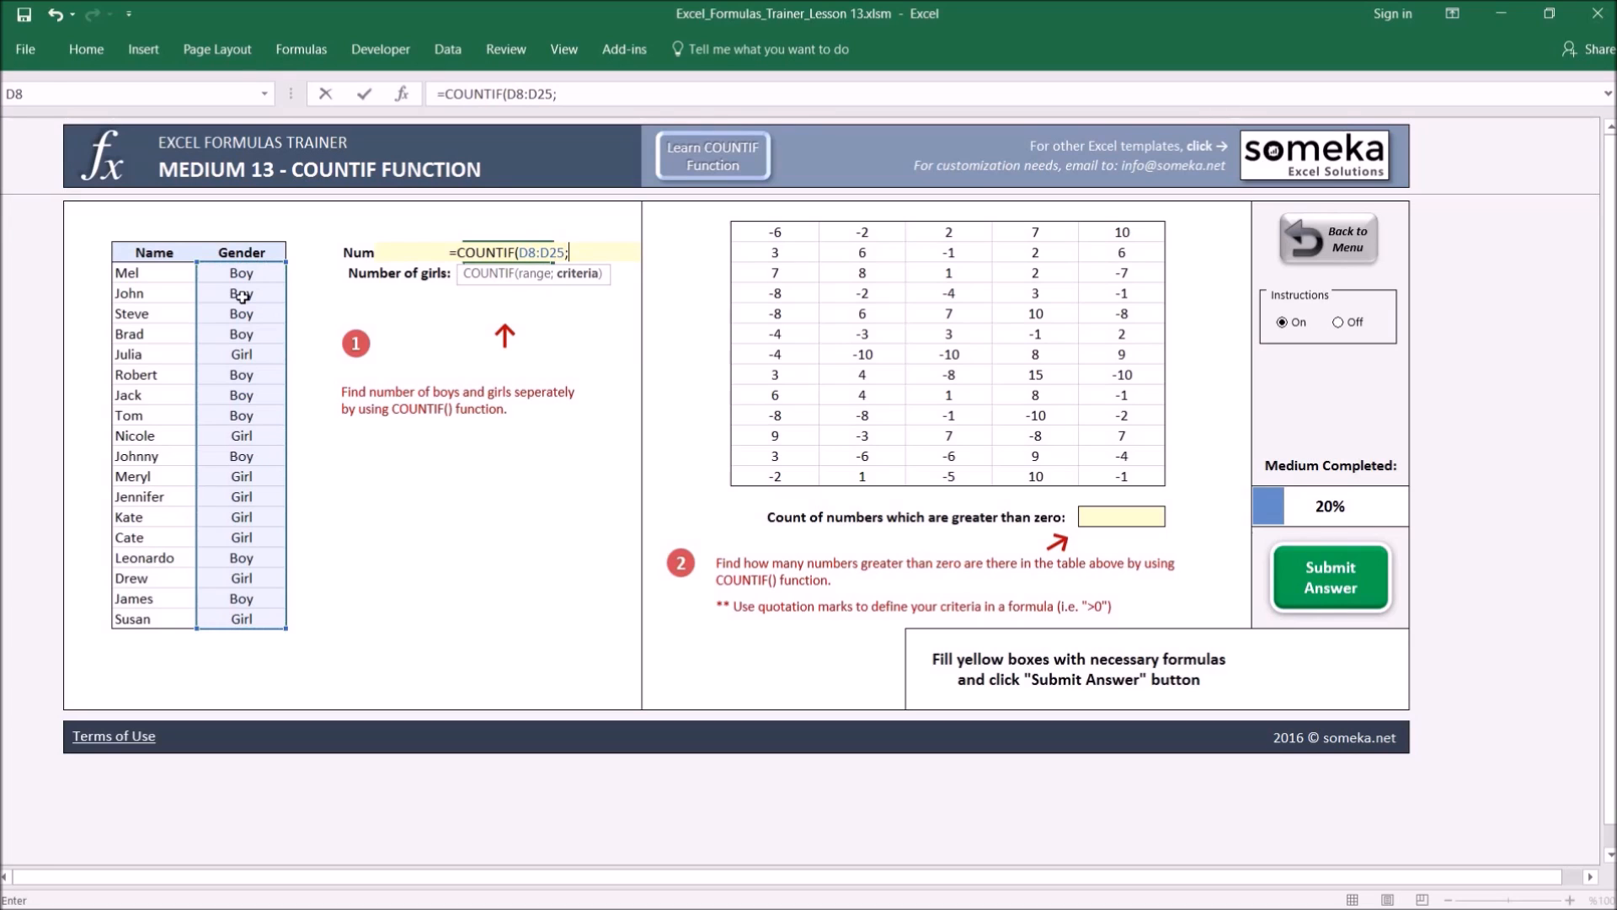
pyautogui.write('"Boy"')
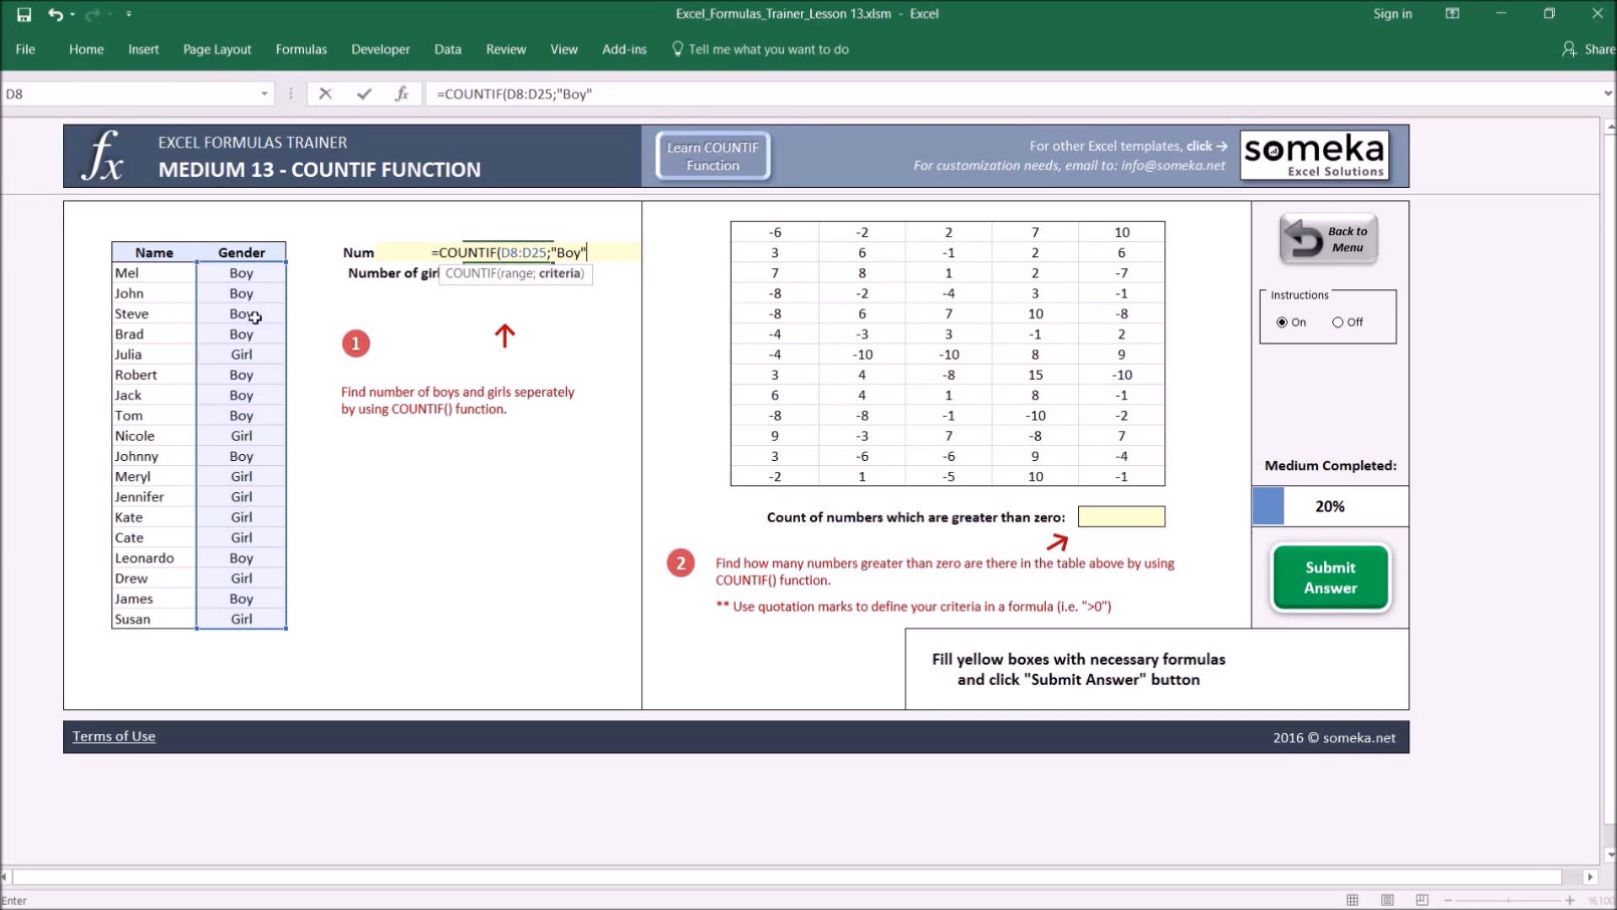
pyautogui.write(')')
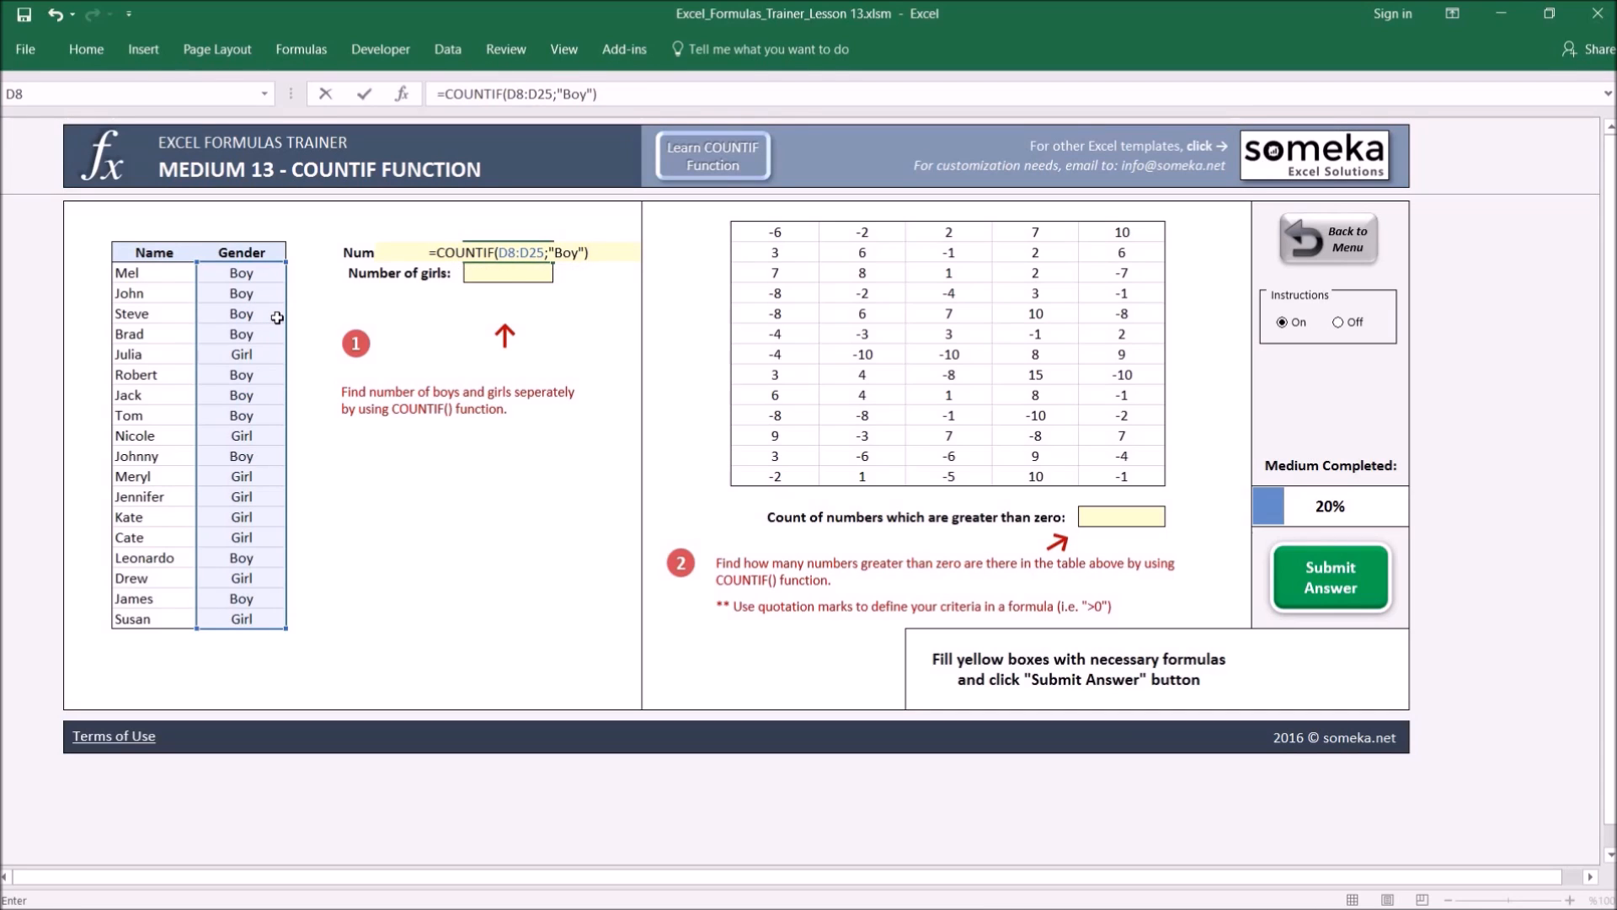
pyautogui.press('Return')
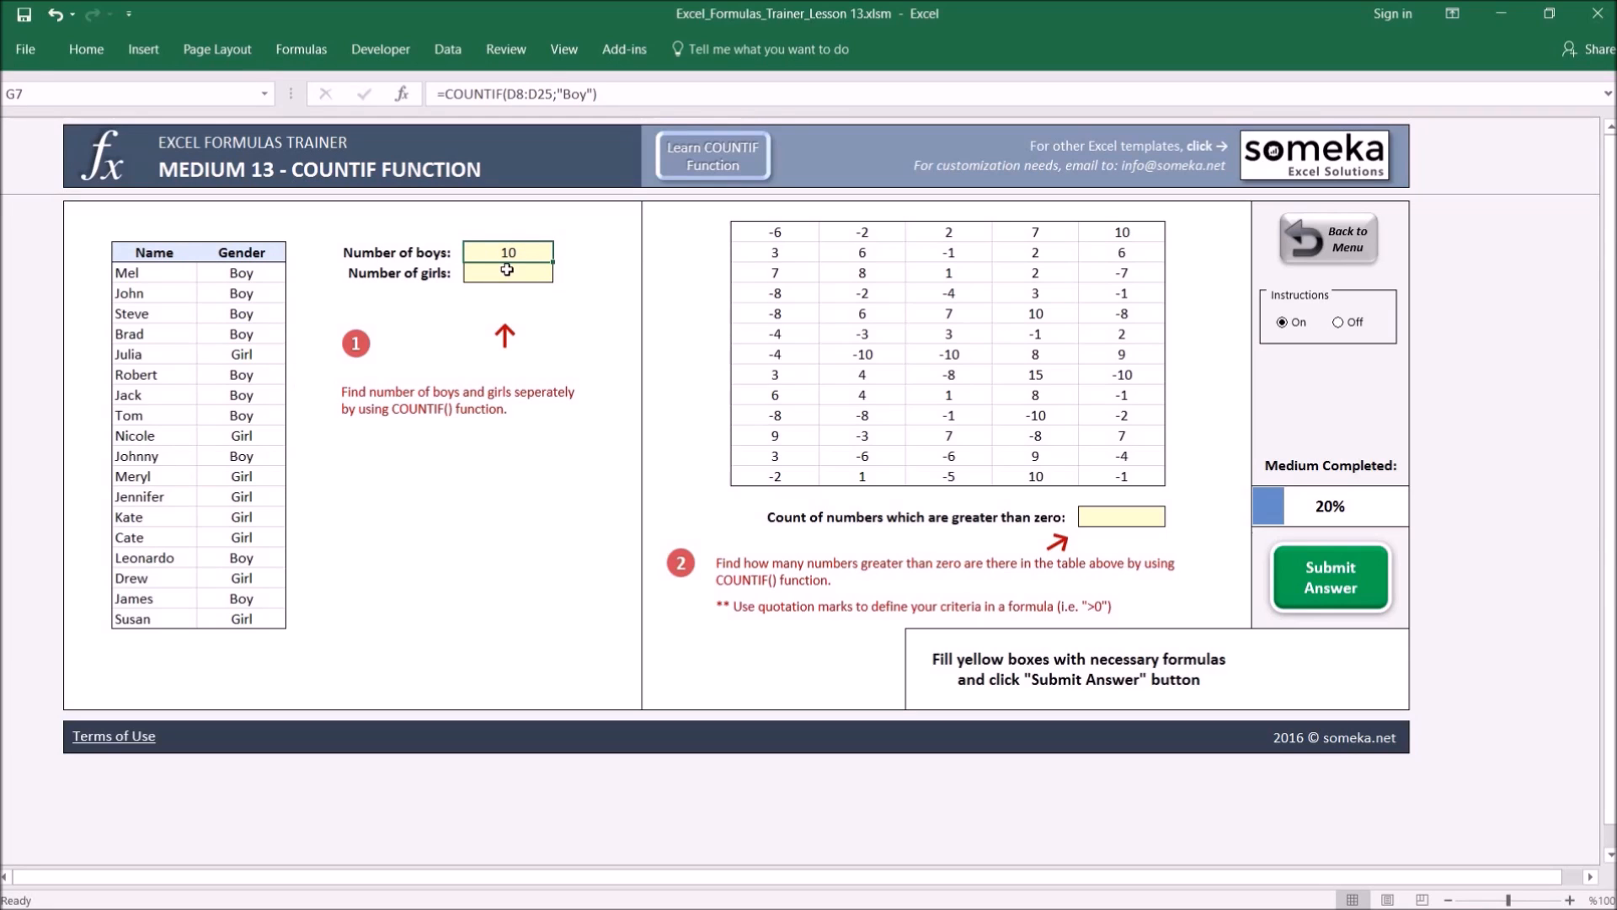
# Fill the Number of girls cell G8 with the formula =COUNTIF(D8:D25;"Girl")
pyautogui.click(505, 271)
pyautogui.write('=COUNTIF(')
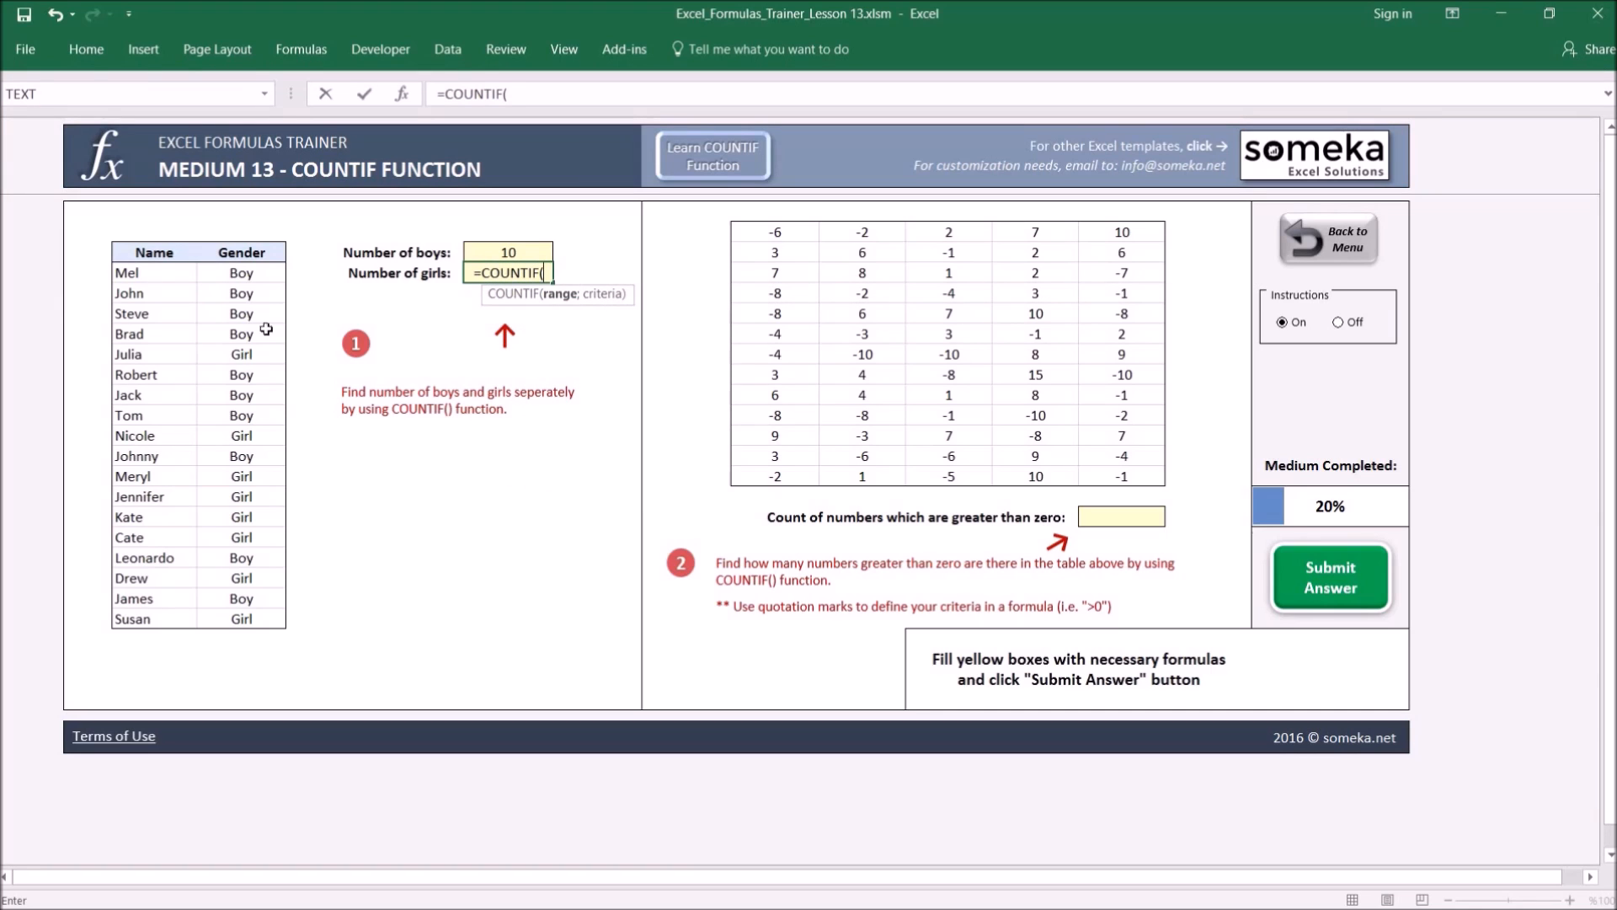
pyautogui.moveTo(251, 272); pyautogui.dragTo(251, 624)
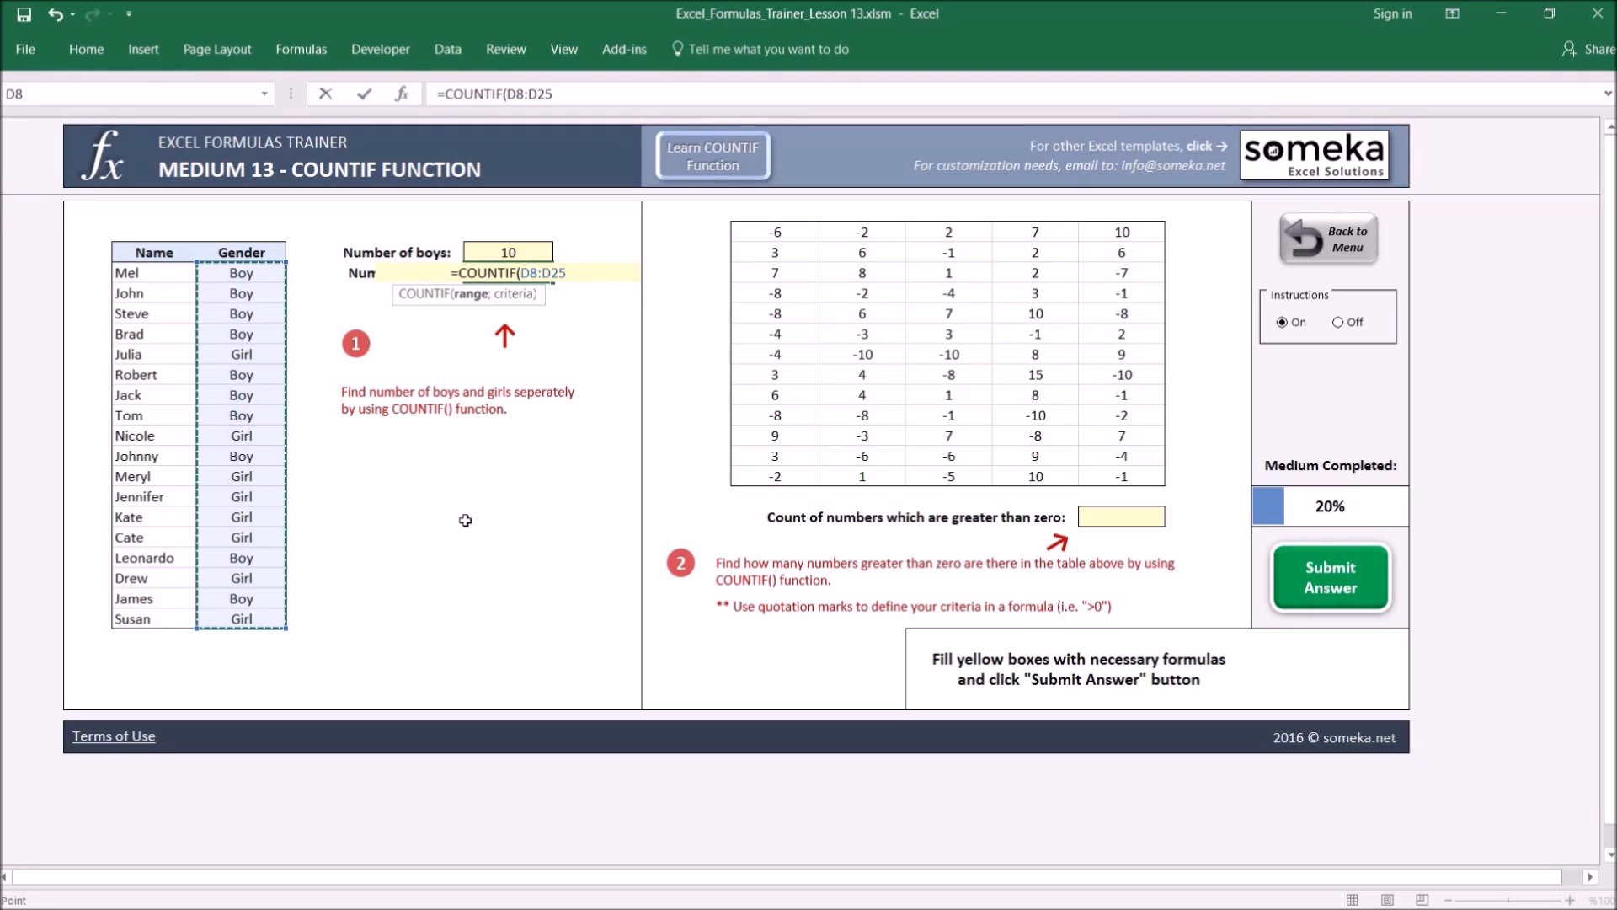
pyautogui.write(';"')
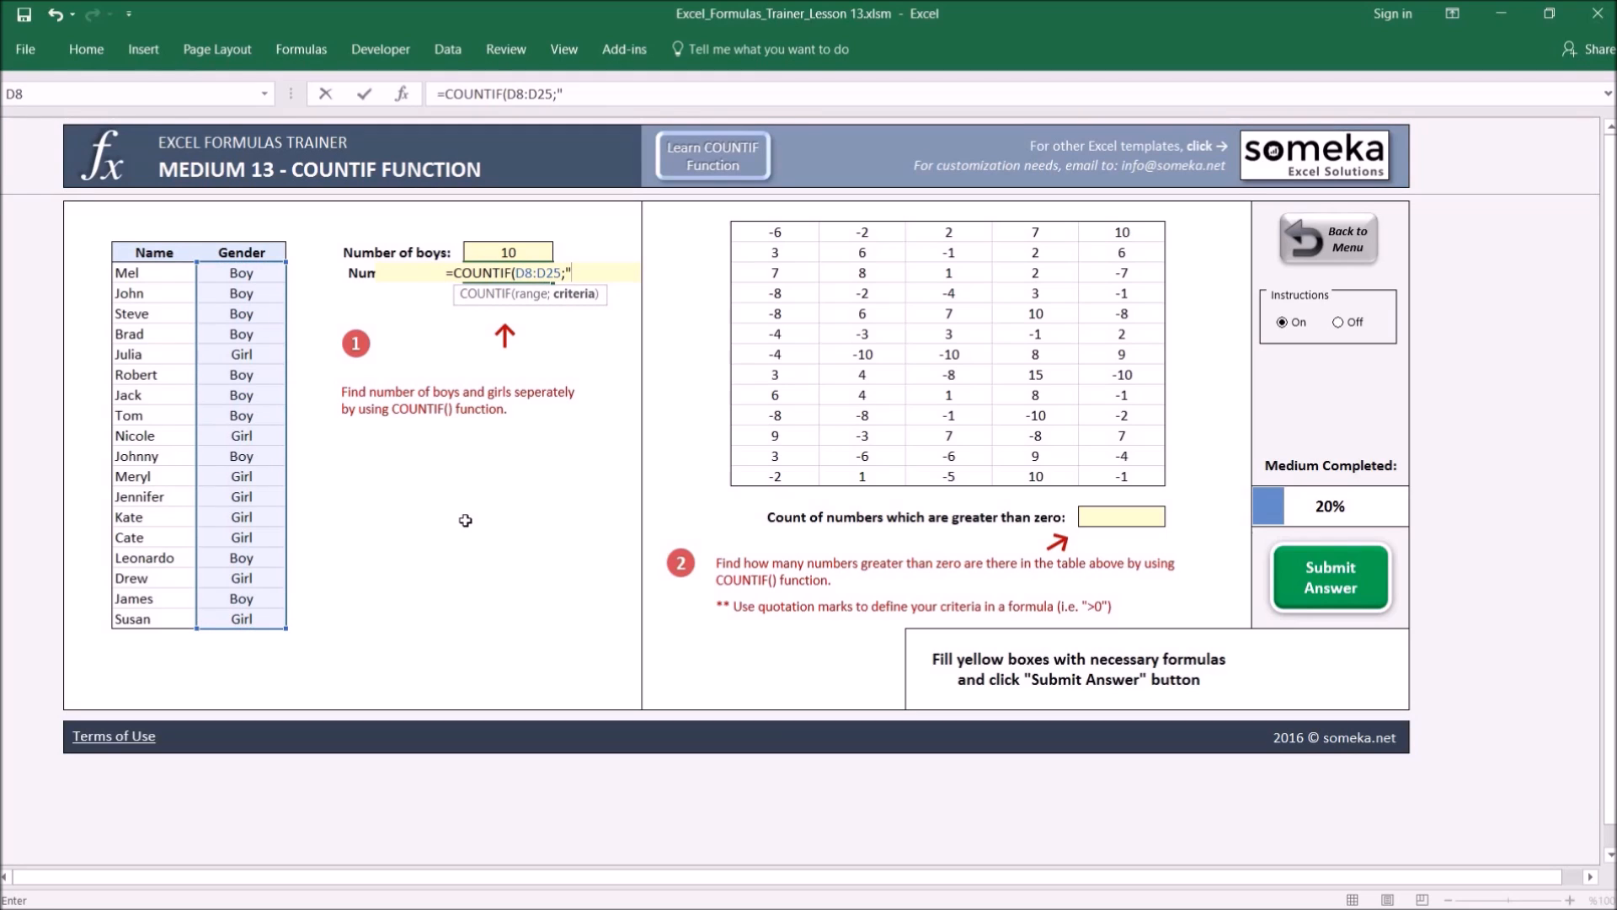
pyautogui.write('Gi')
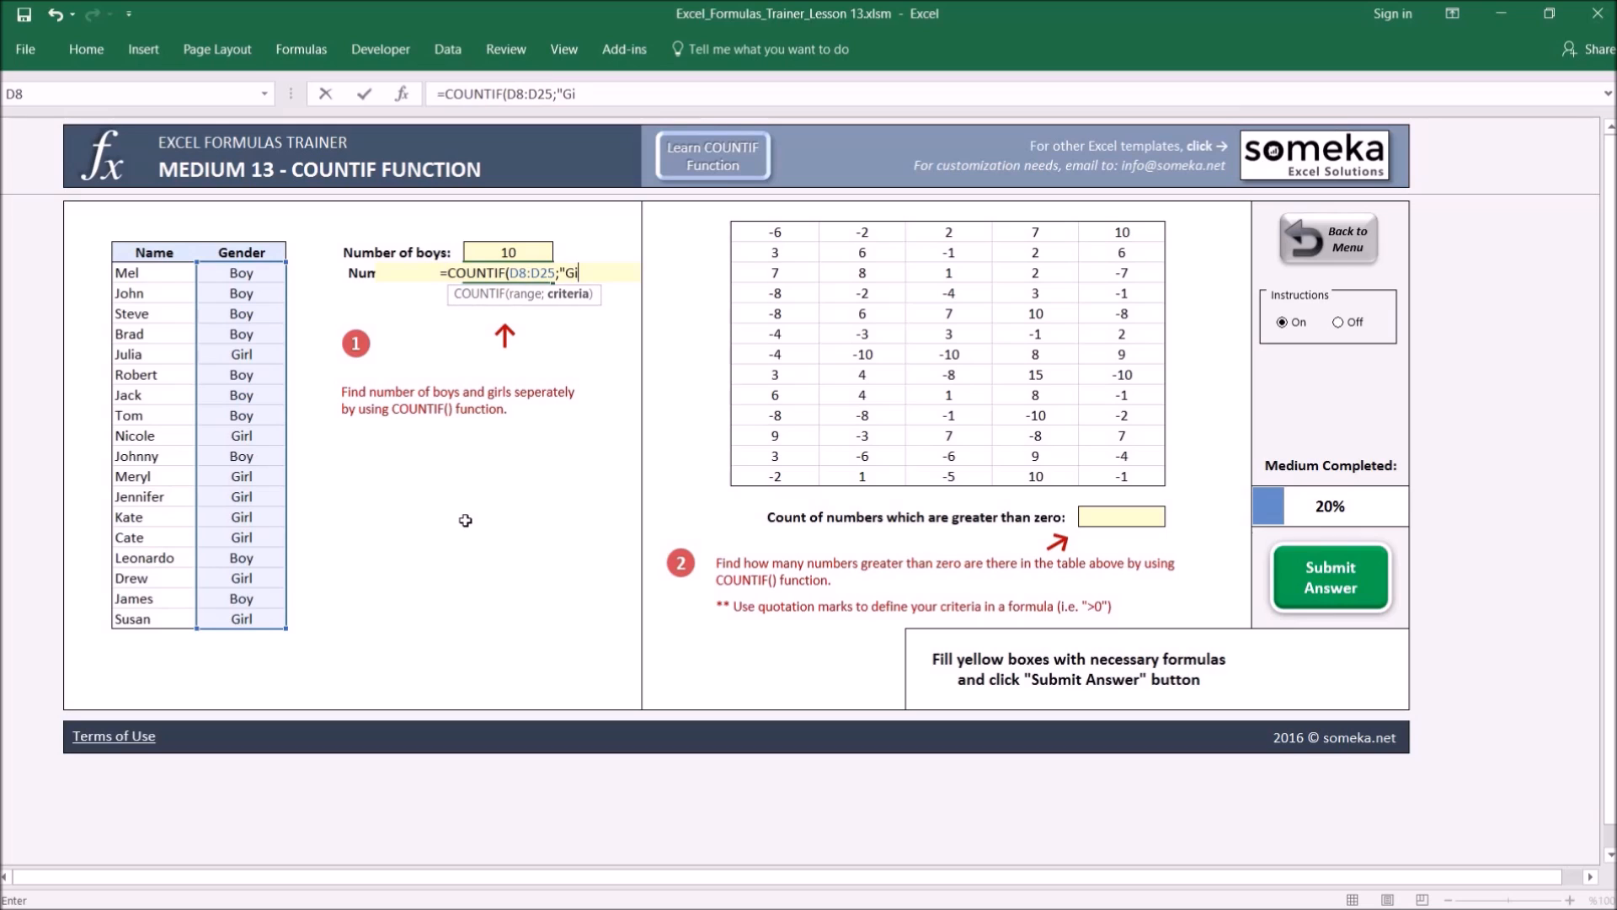
pyautogui.write('rl")')
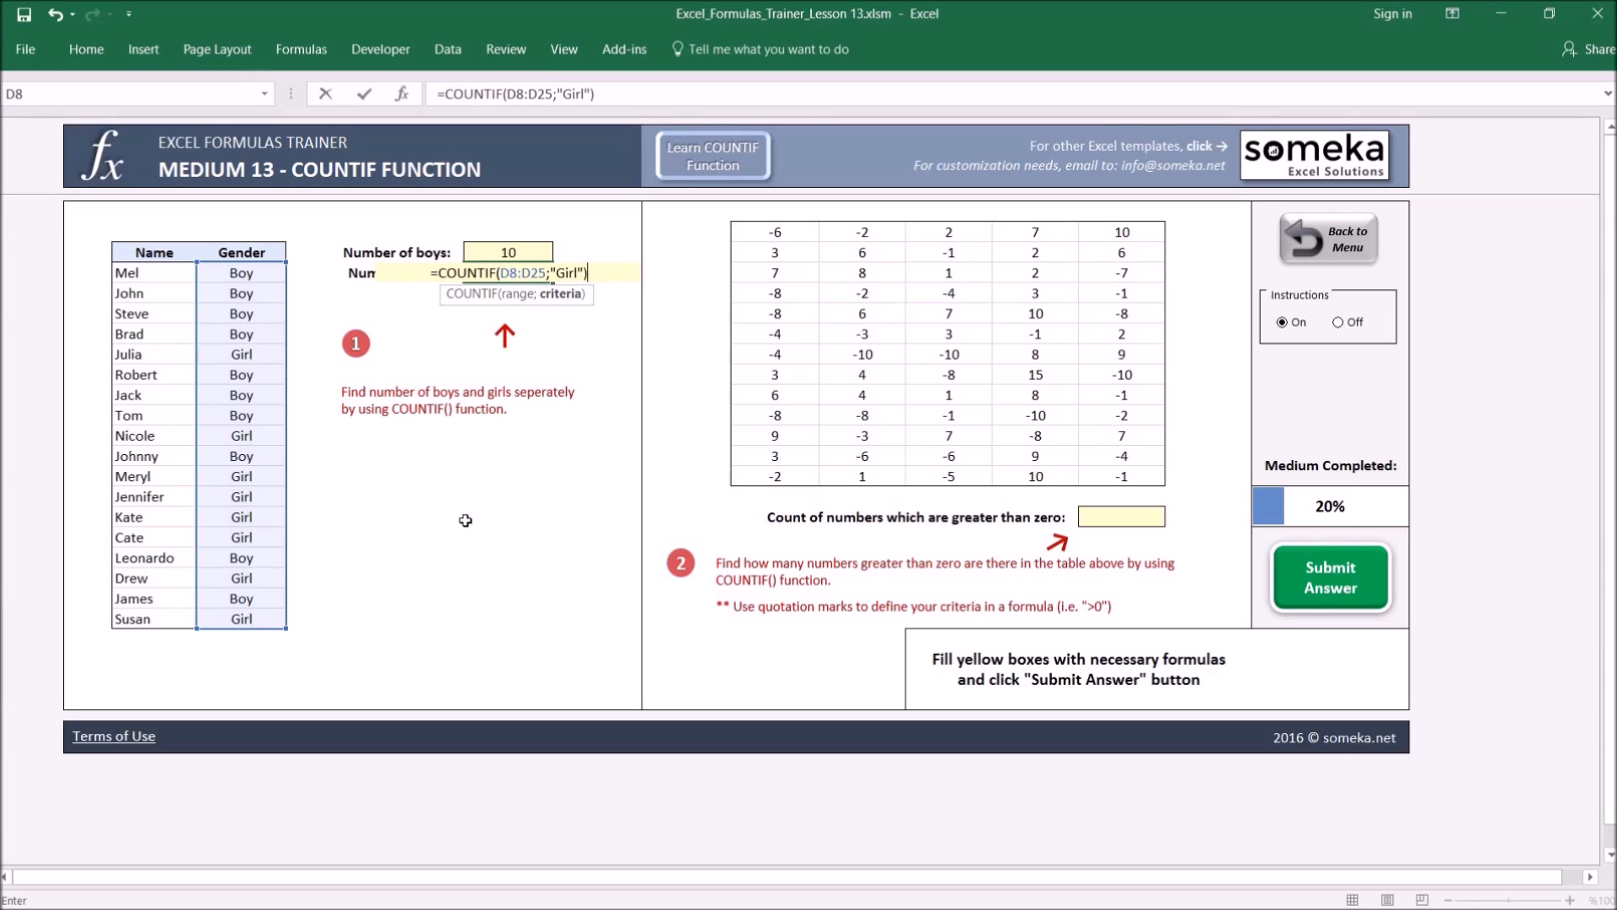
pyautogui.press('Return')
pyautogui.press('Up')
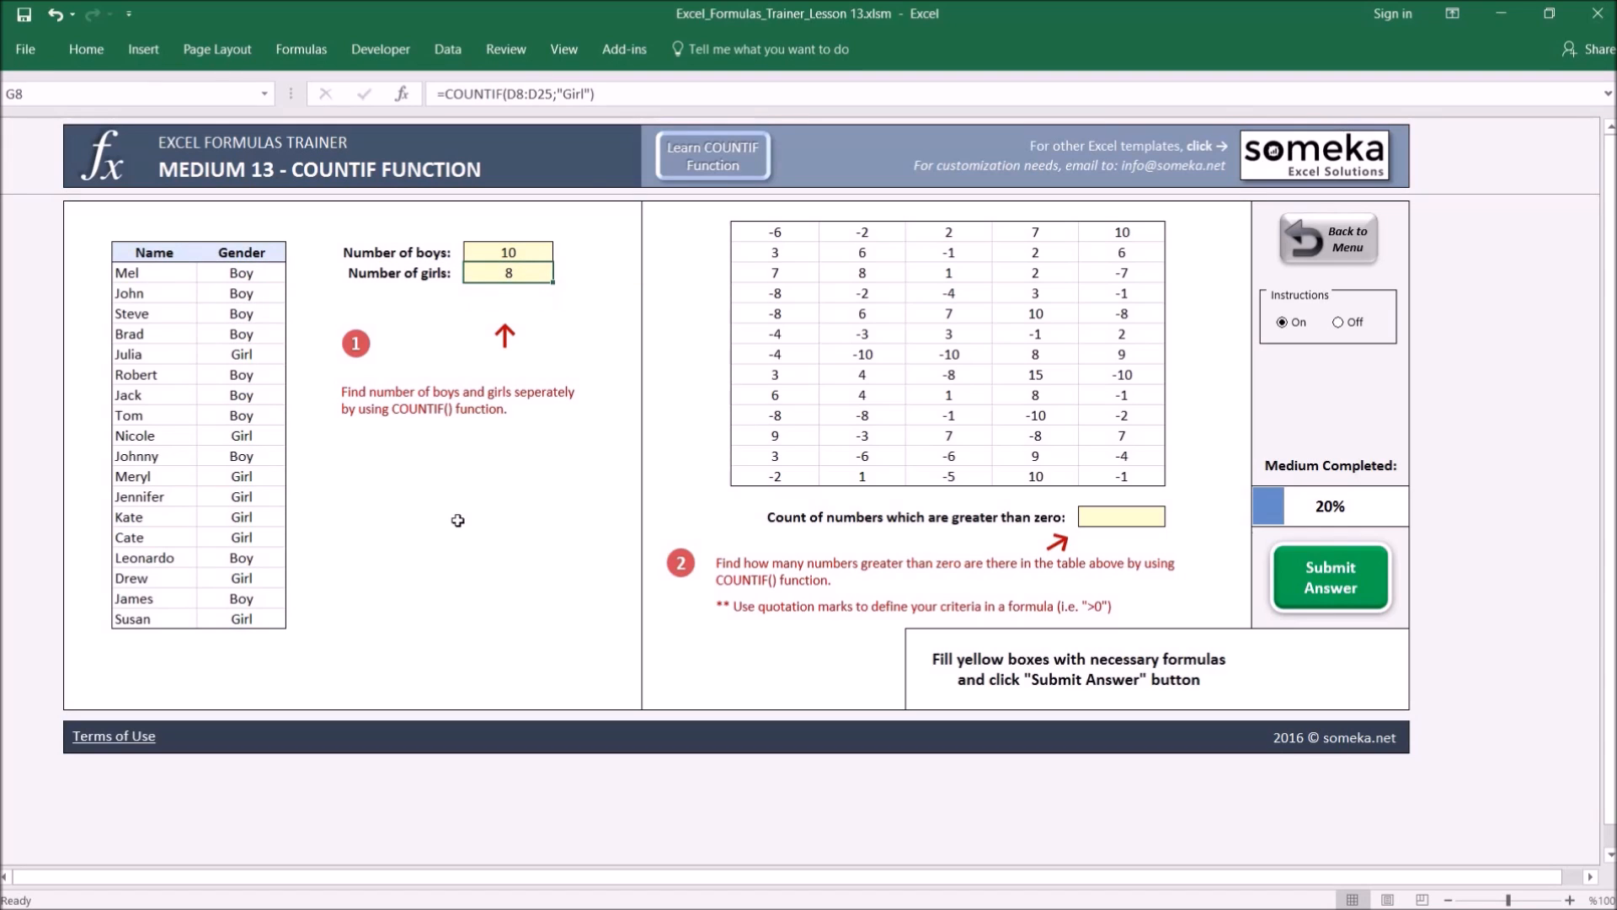
pyautogui.moveTo(268, 282); pyautogui.dragTo(248, 622)
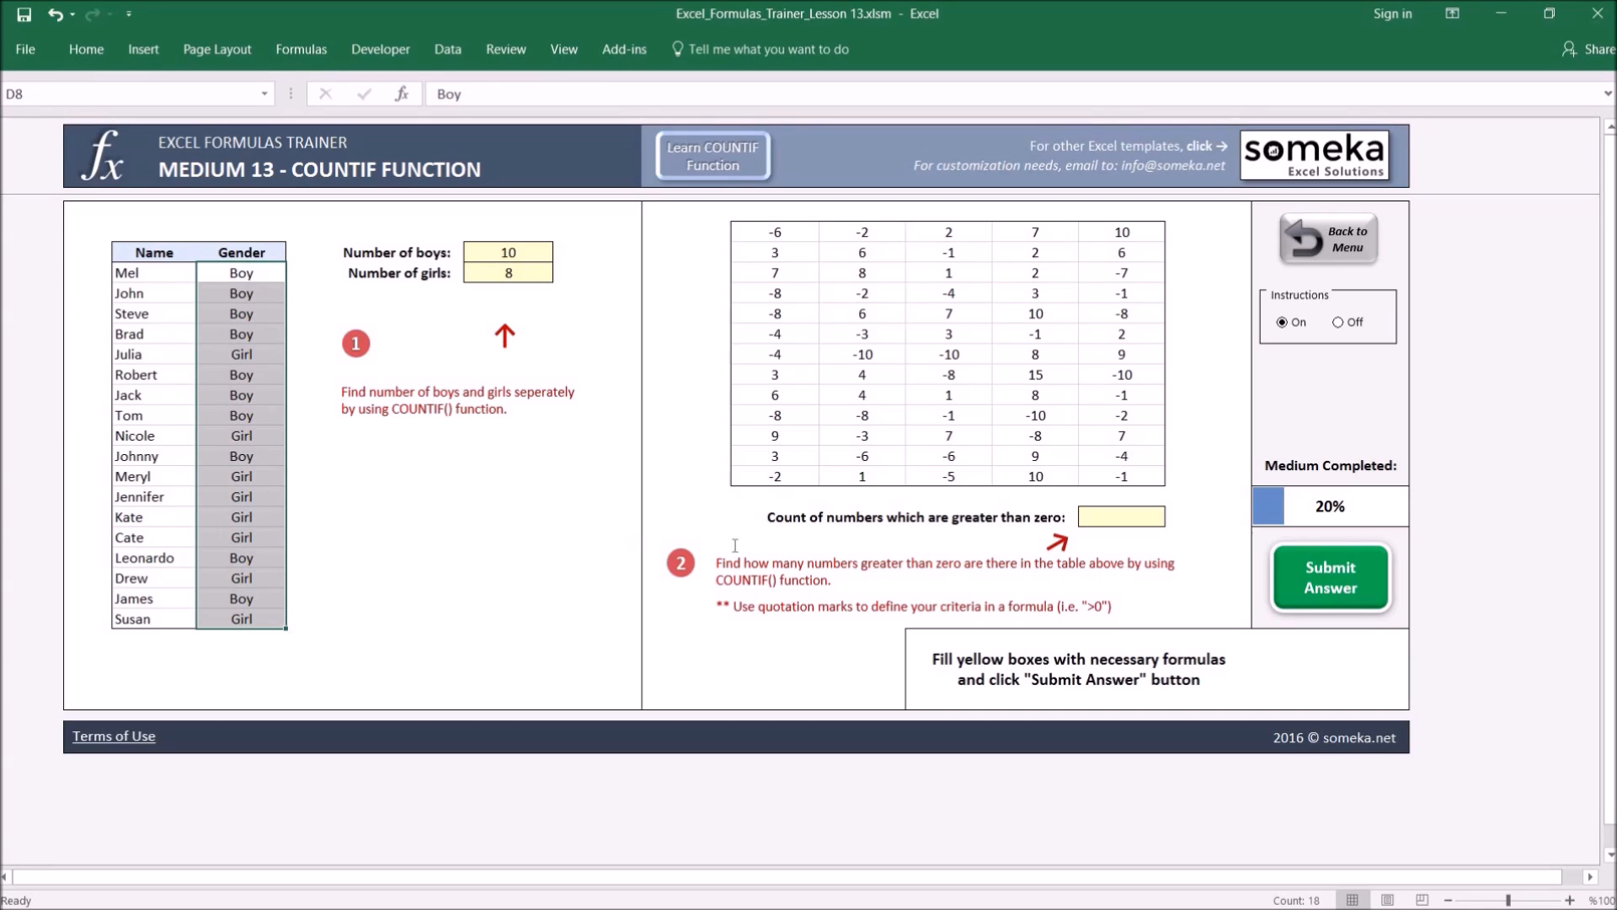
pyautogui.click(1218, 434)
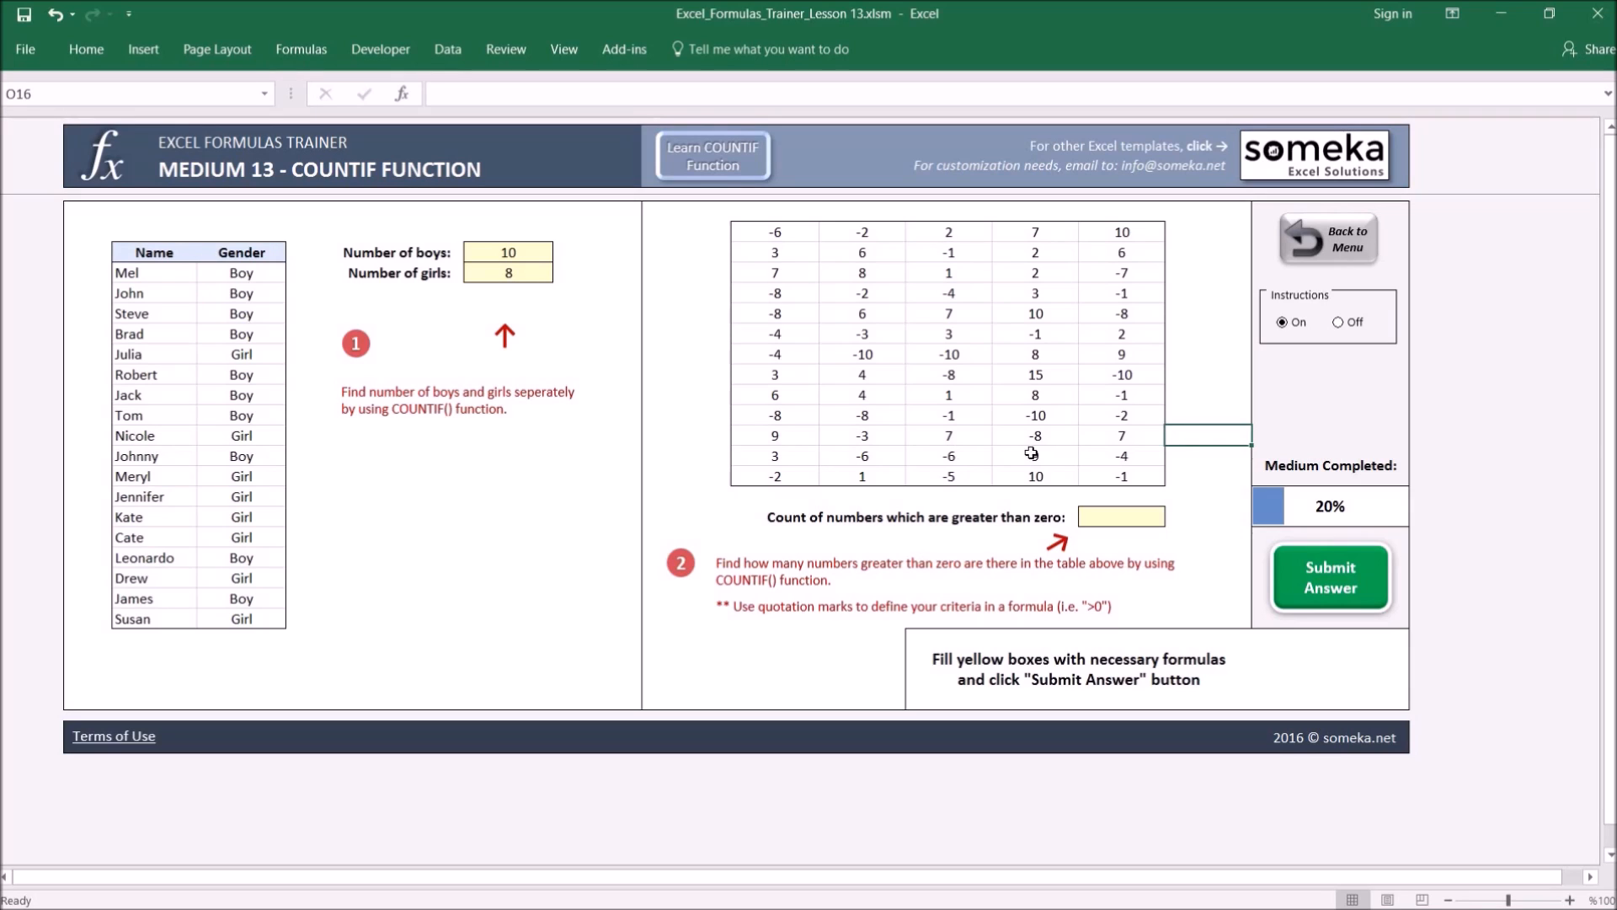
# Fill cell N20, the count of numbers greater than zero, with the formula =COUNTIF(J6:N18;">0")
pyautogui.click(1123, 520)
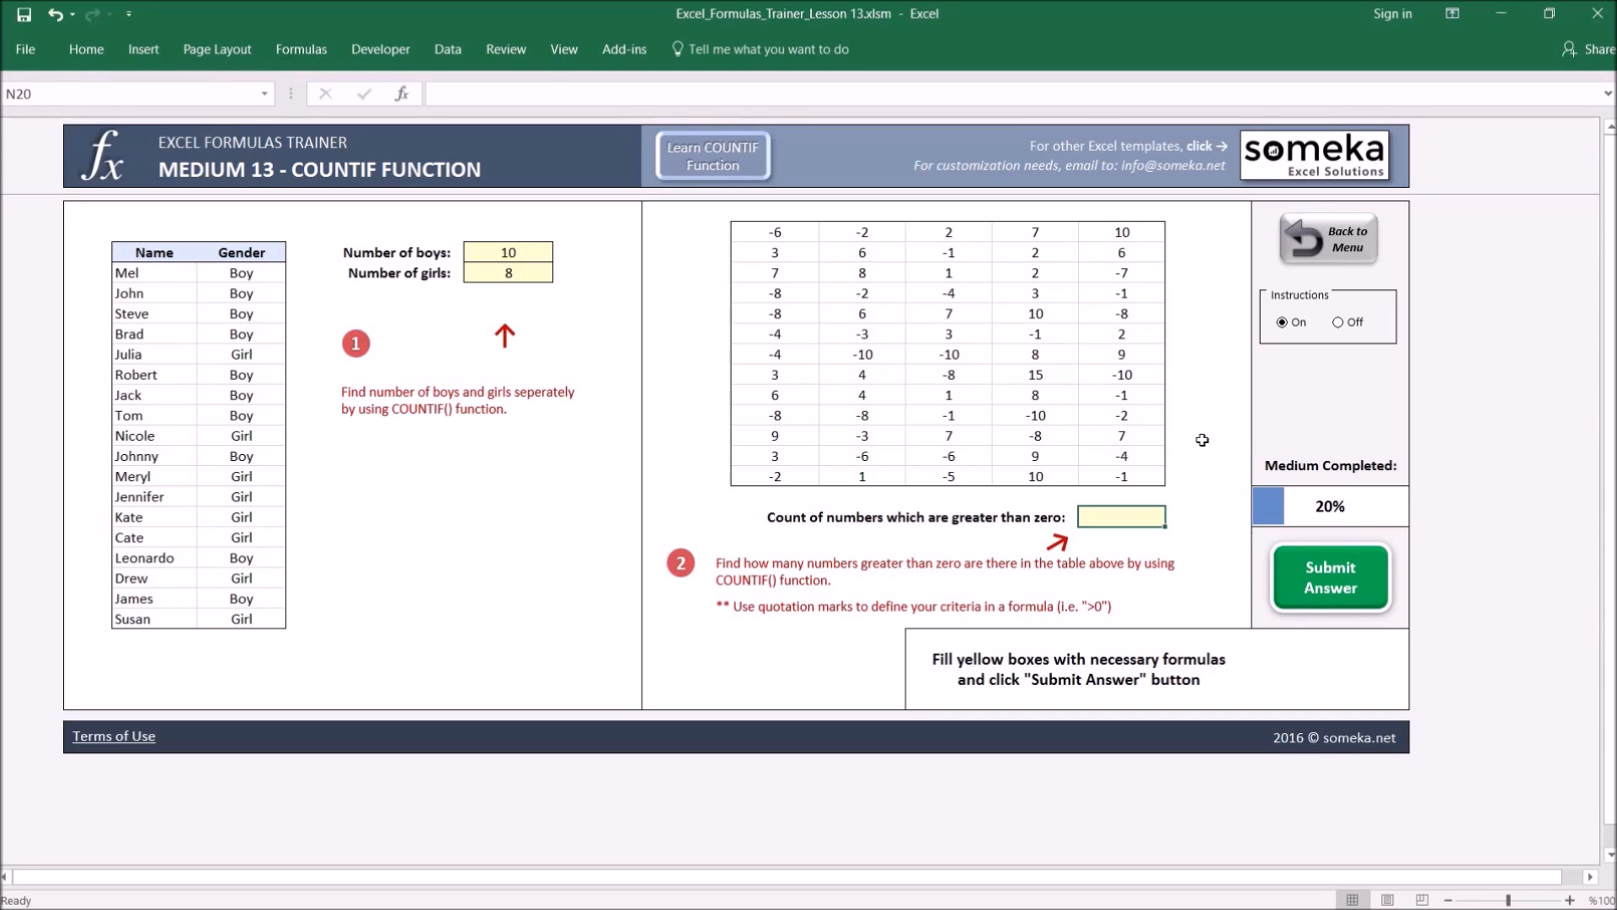
pyautogui.write('=')
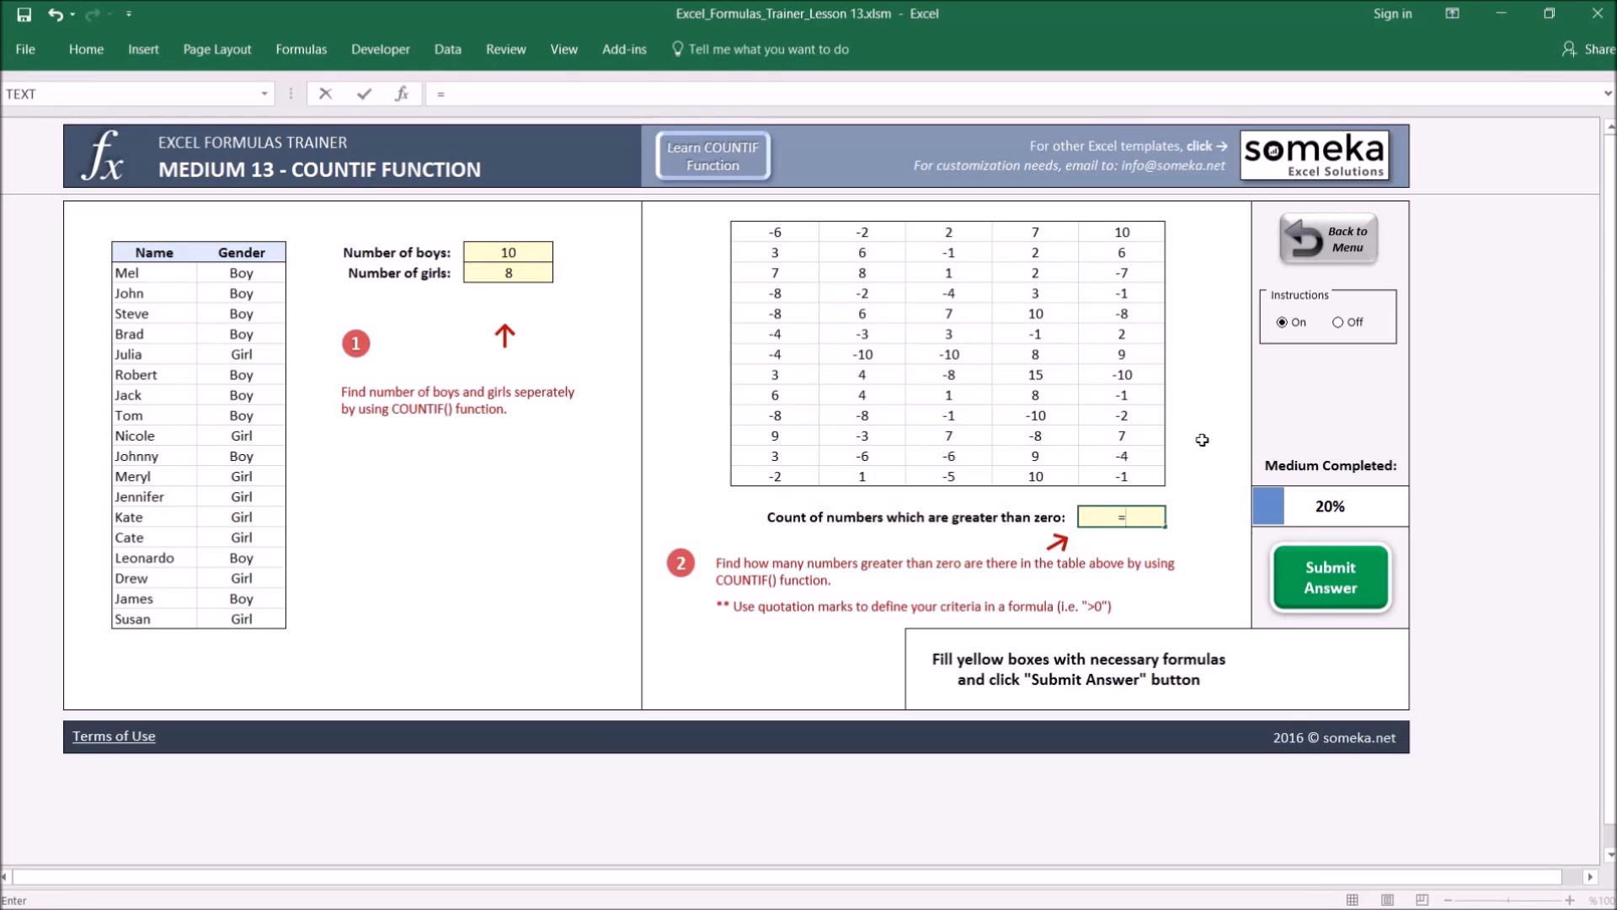
pyautogui.write('COUNTIF(')
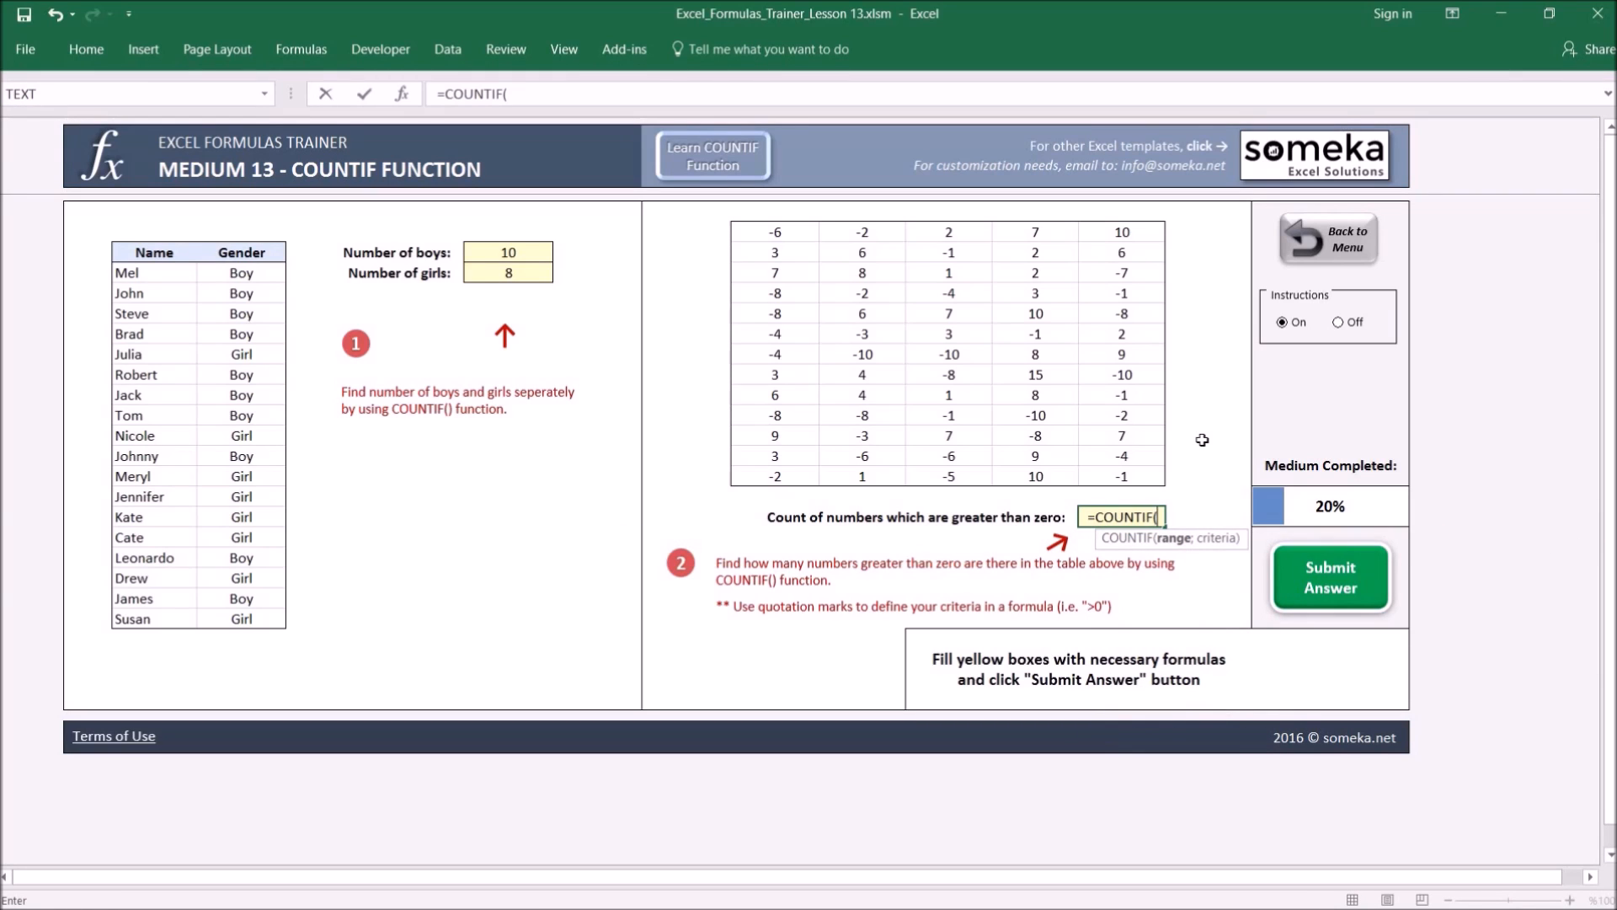
pyautogui.moveTo(763, 236); pyautogui.dragTo(1204, 408)
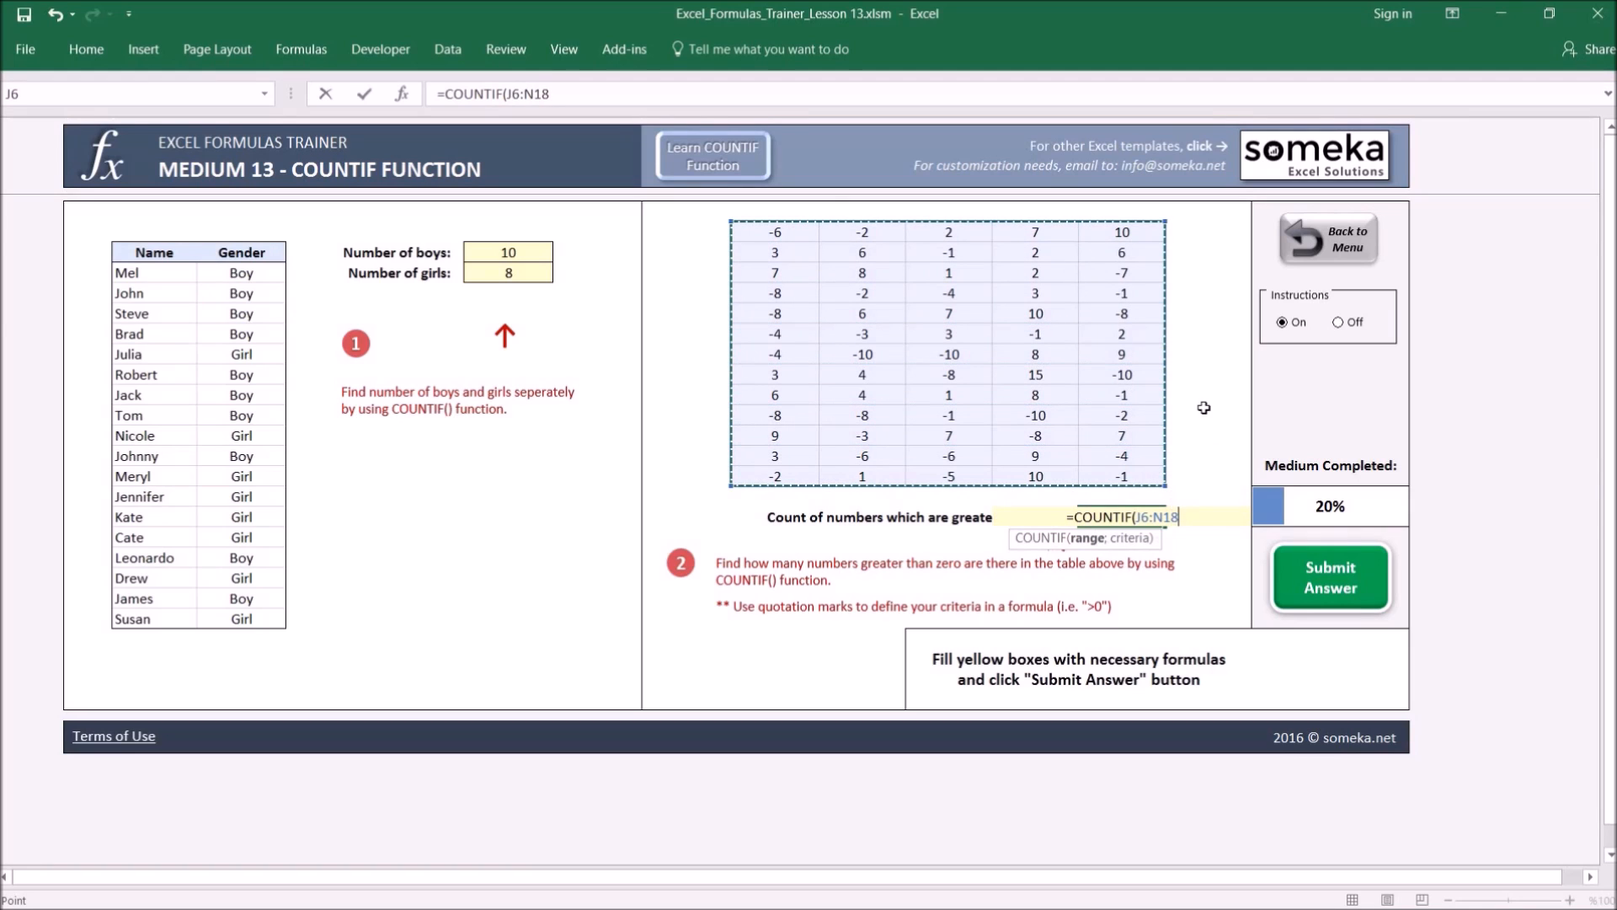
pyautogui.write(';')
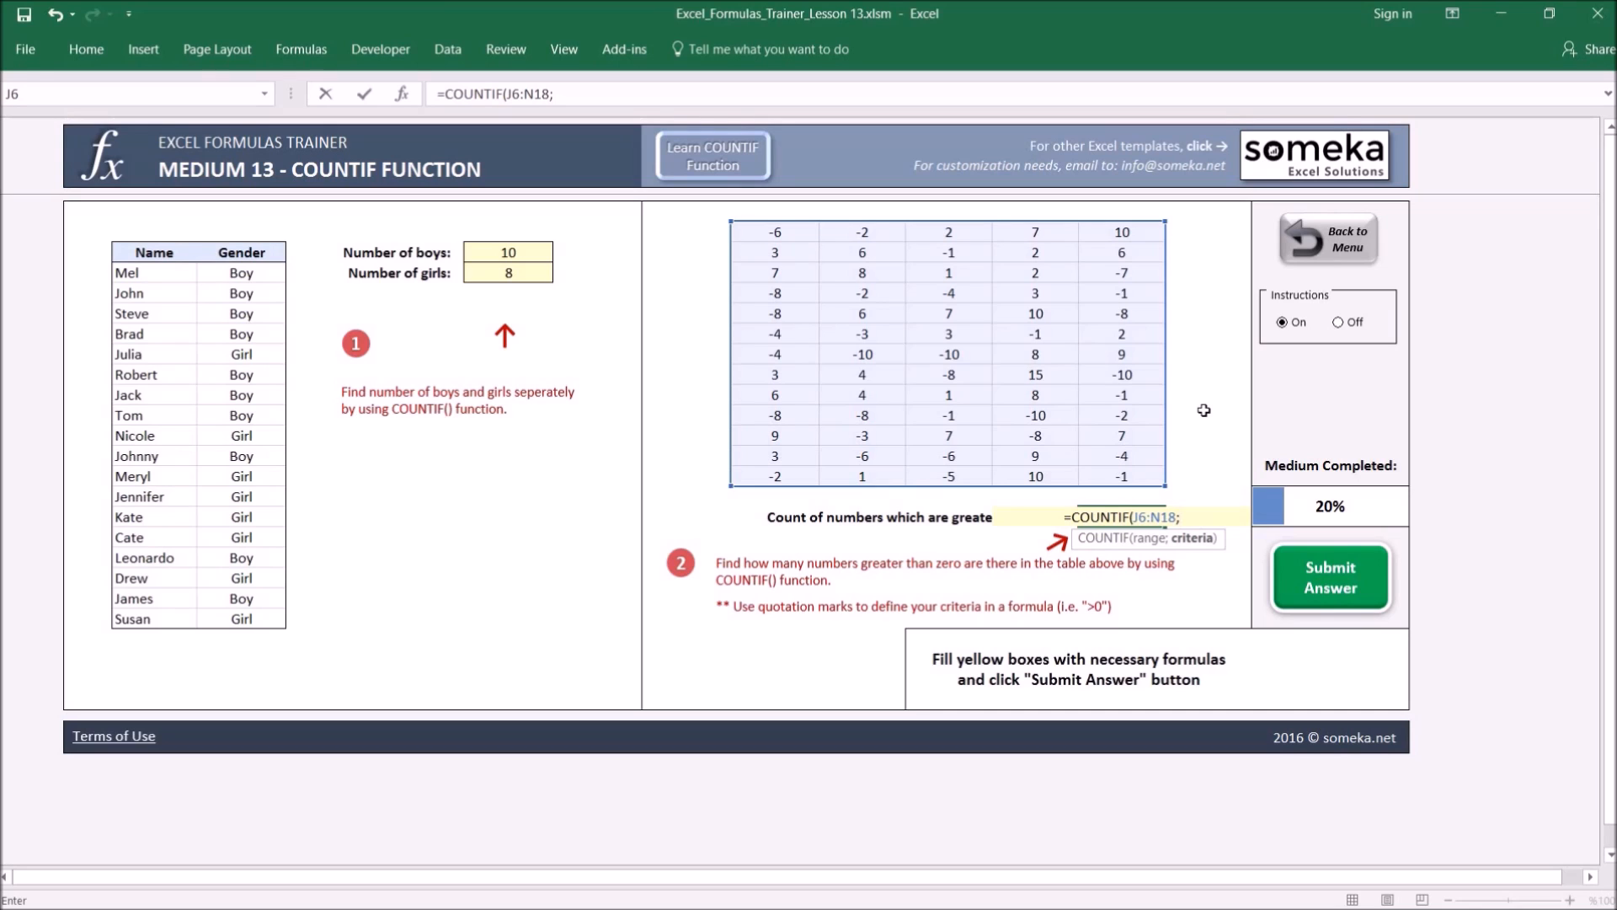
pyautogui.write('>0)')
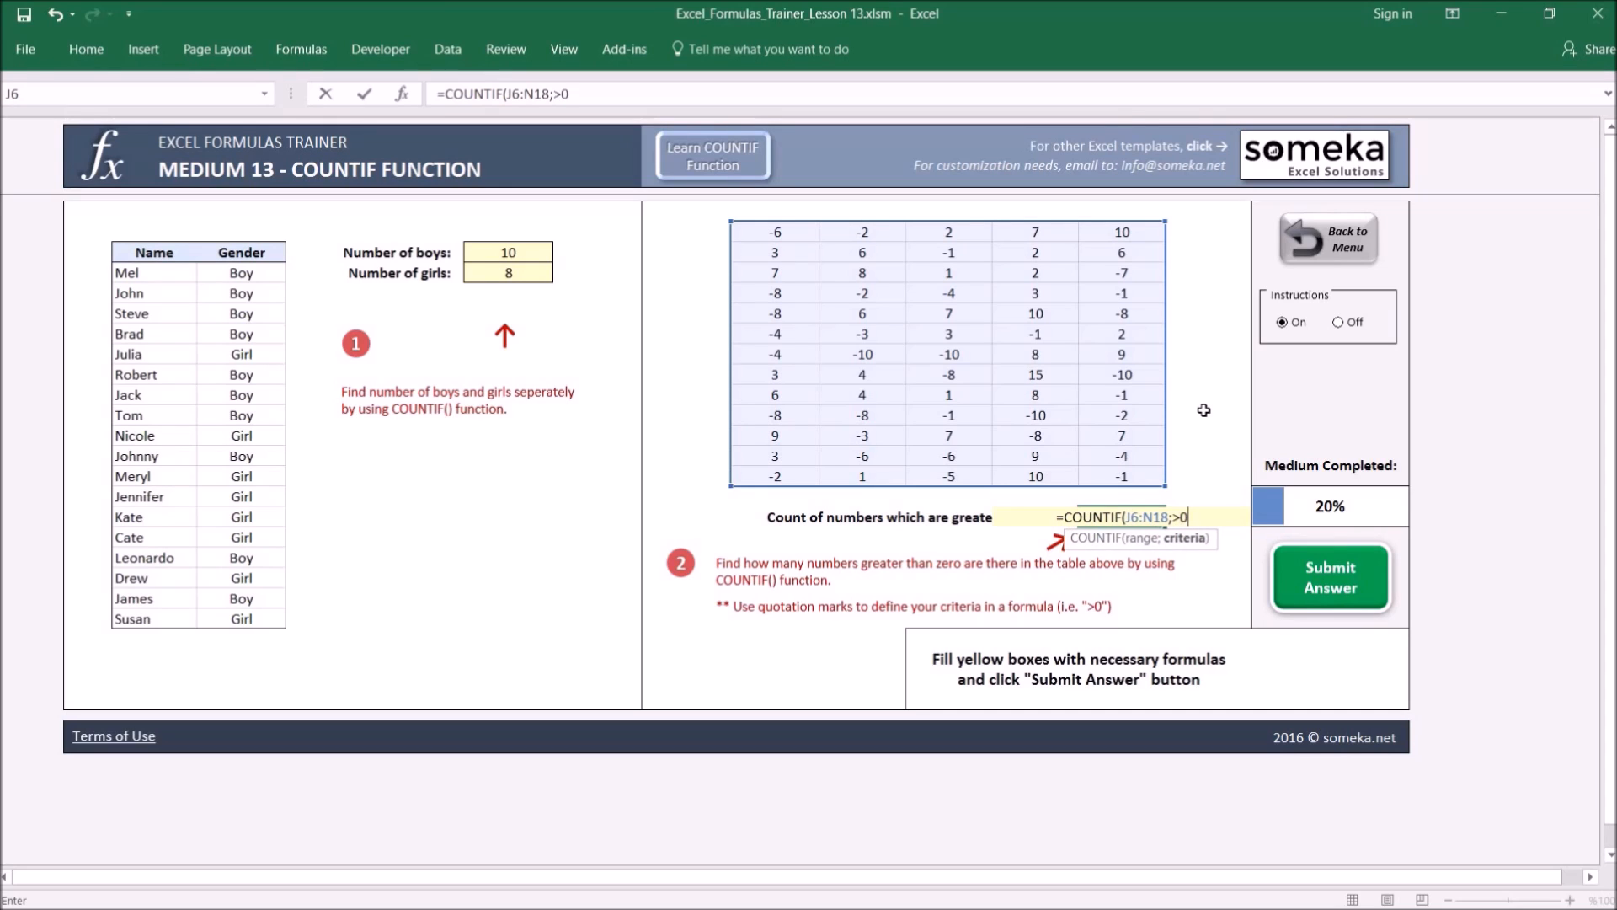
pyautogui.press('Return')
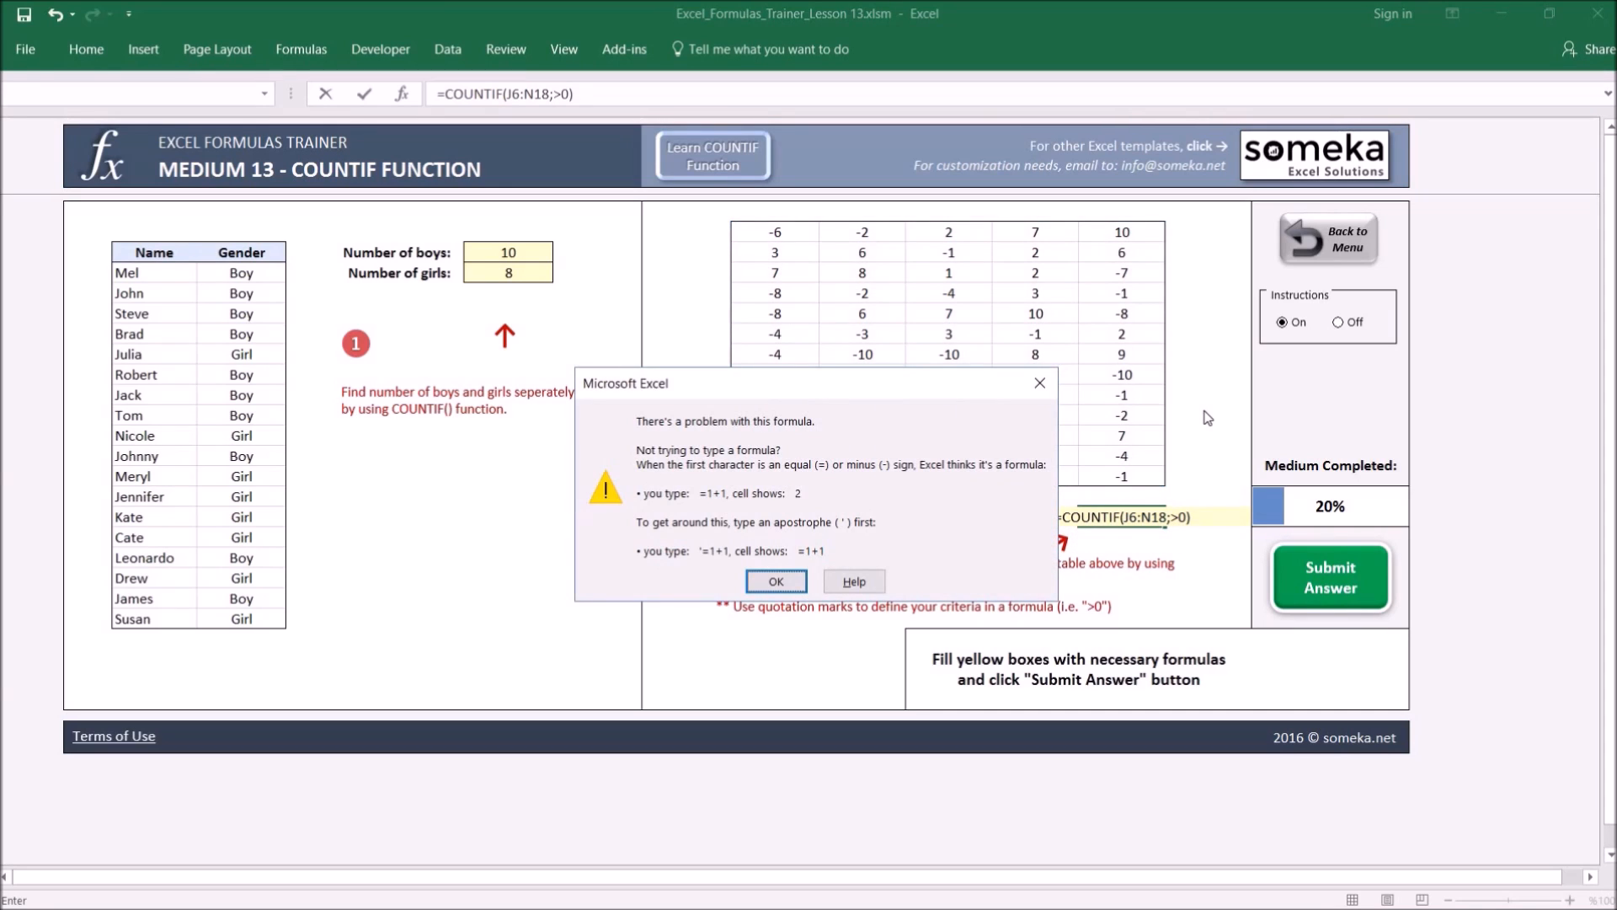
pyautogui.press('Return')
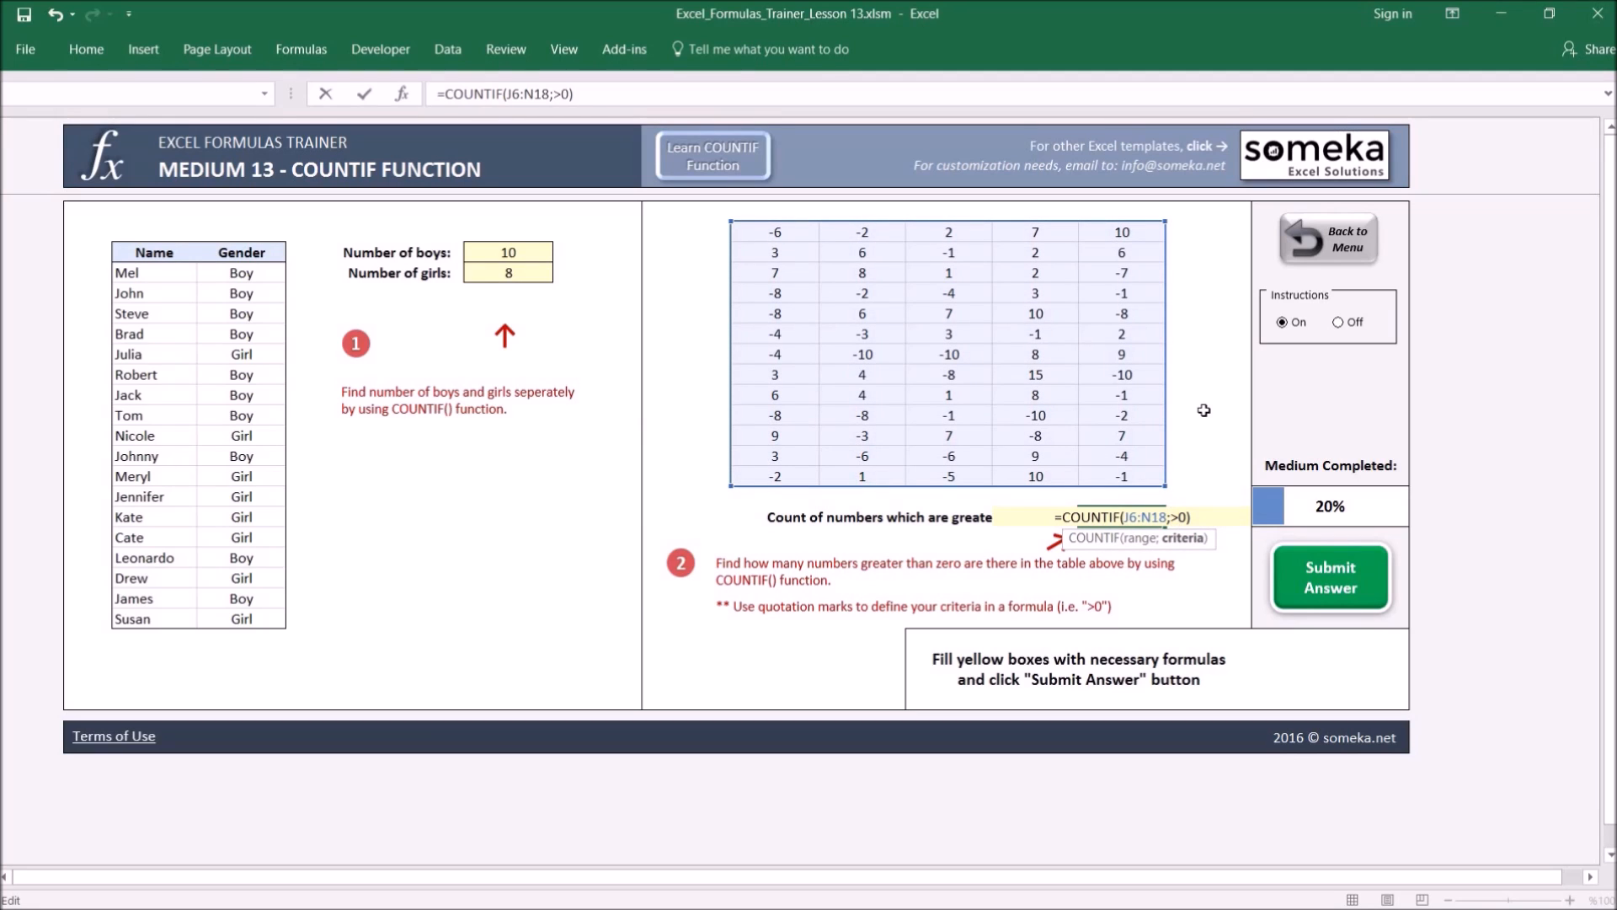
pyautogui.write('">0"')
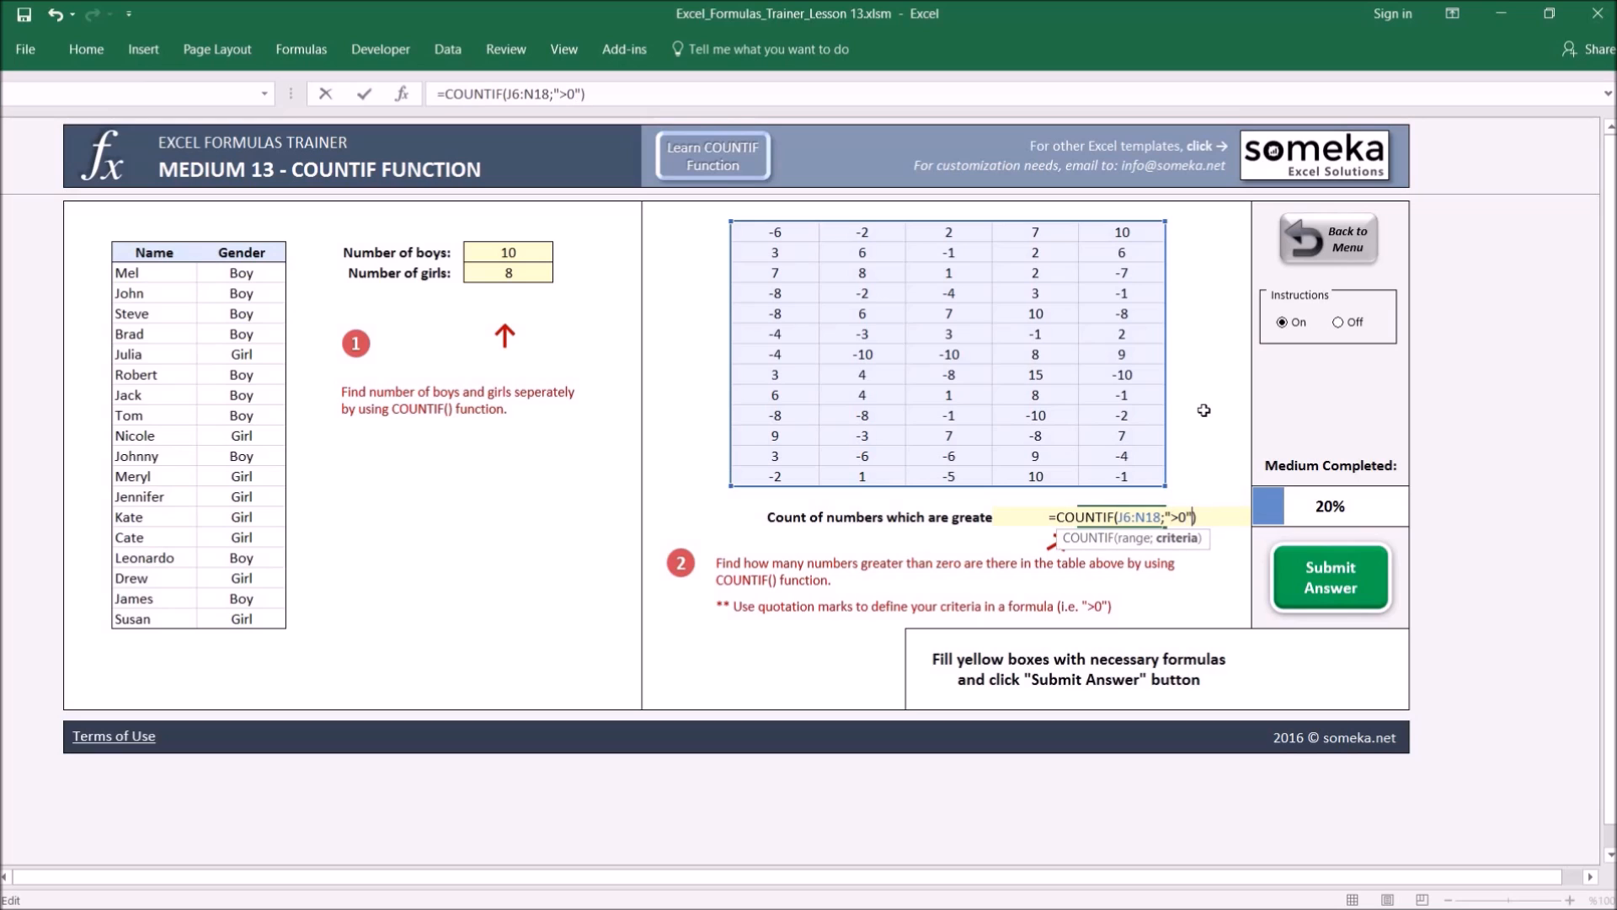
pyautogui.press('Return')
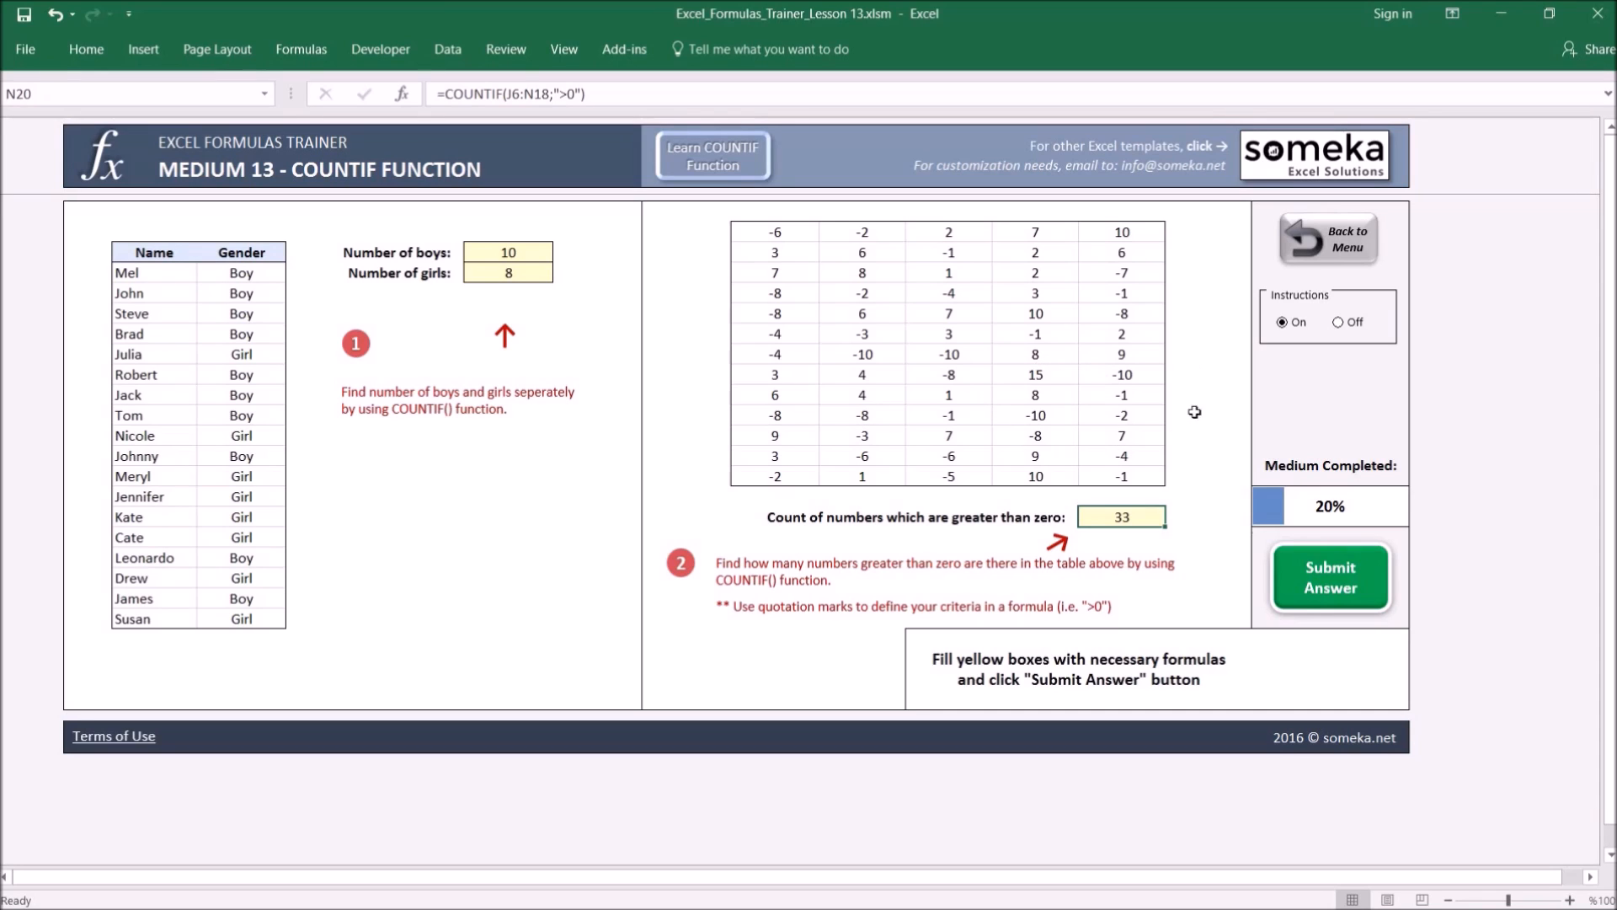
# Submit the COUNTIF lesson's answers and open the Medium 14 SUMIF function lesson from the trainer's menu
pyautogui.click(1346, 584)
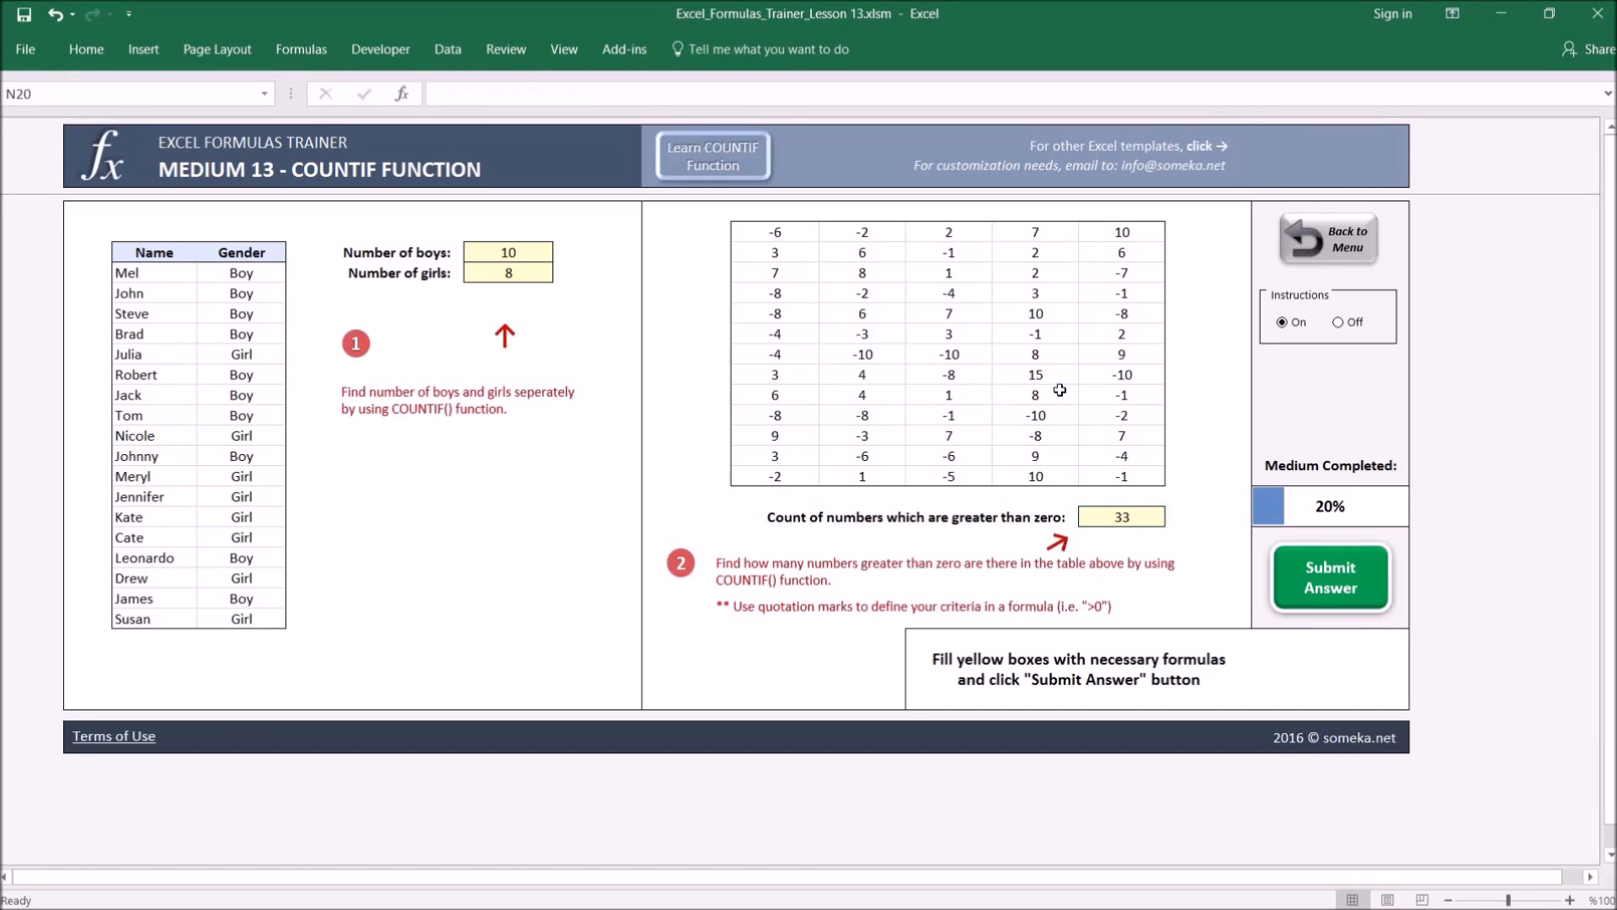
pyautogui.click(1343, 244)
pyautogui.click(744, 445)
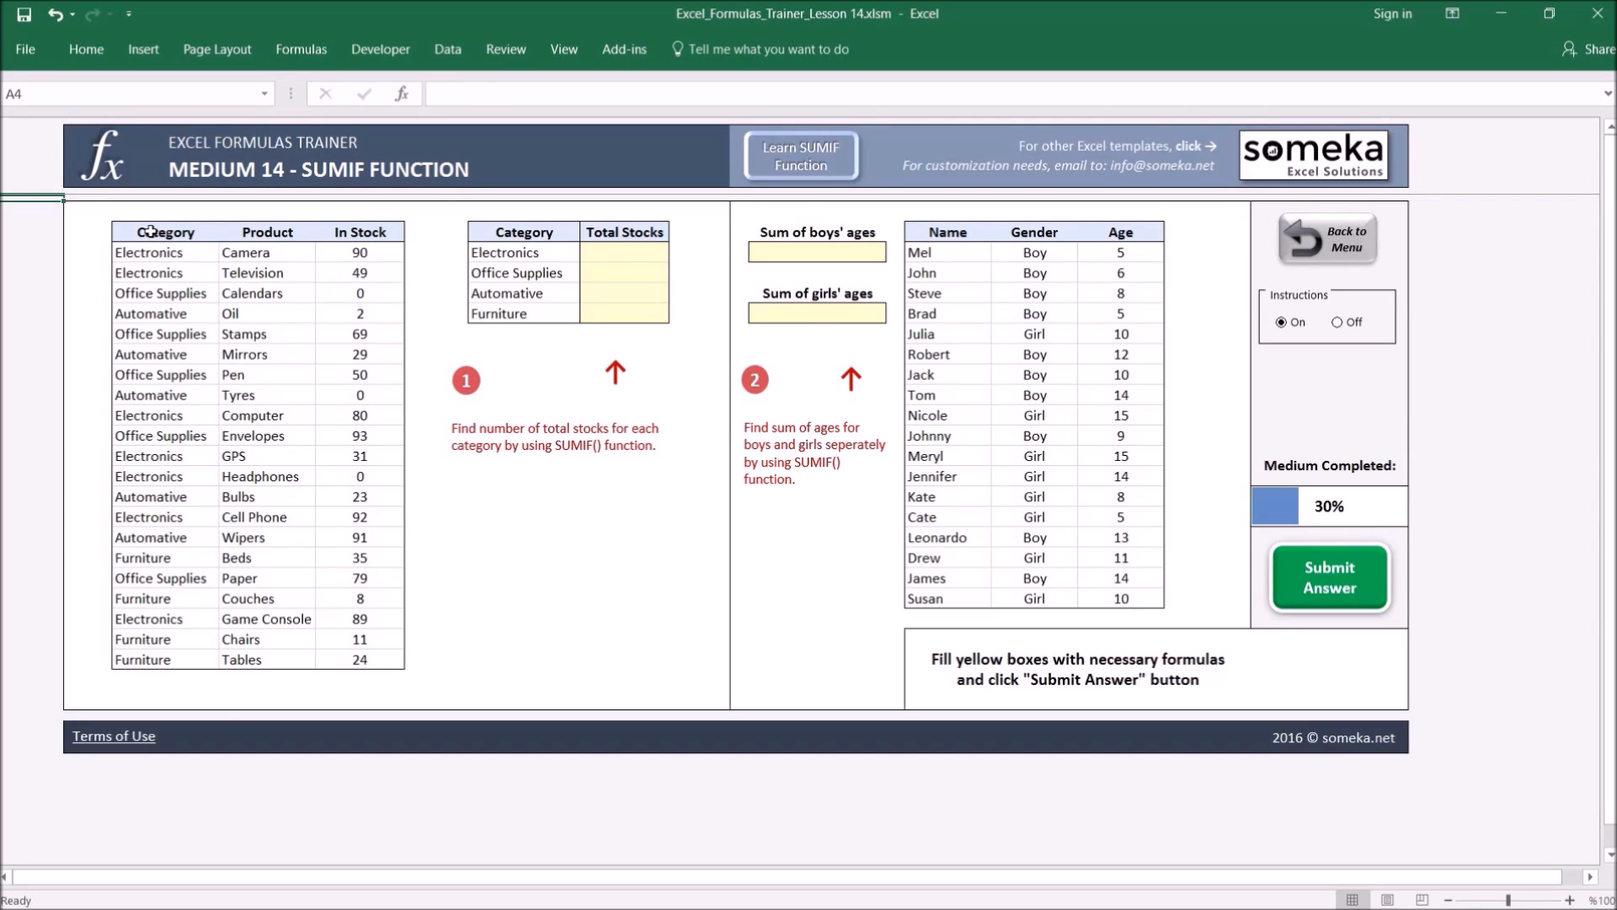
# Examine the product table's categories and In Stock values, and the Total Stocks table that needs a sum per category
pyautogui.moveTo(161, 231); pyautogui.dragTo(370, 255)
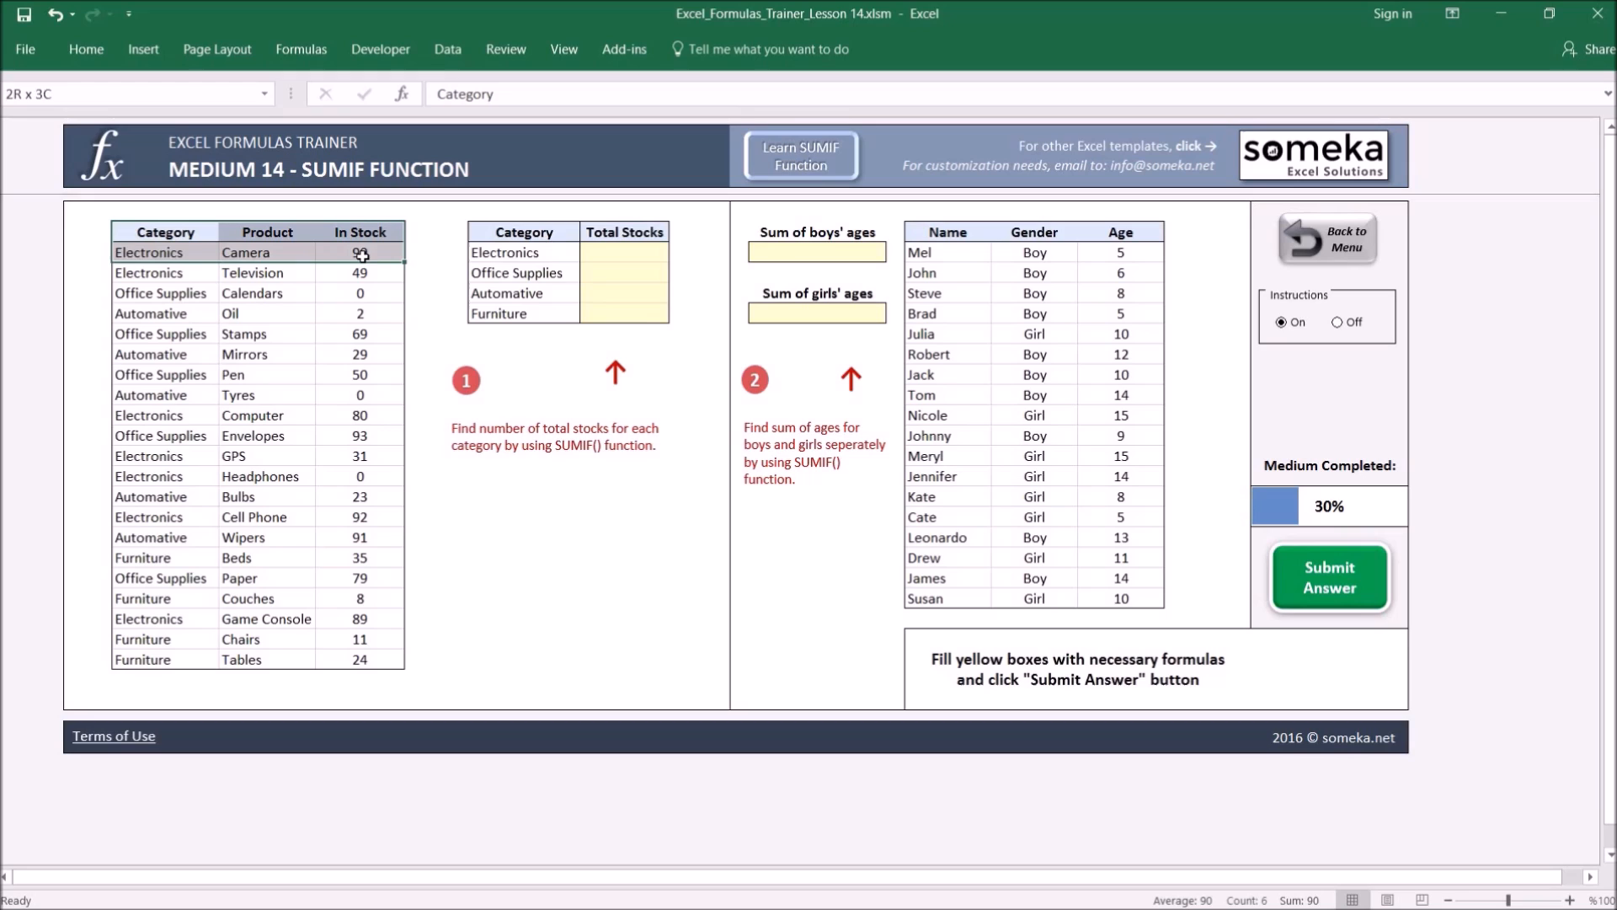
pyautogui.click(263, 295)
pyautogui.click(269, 355)
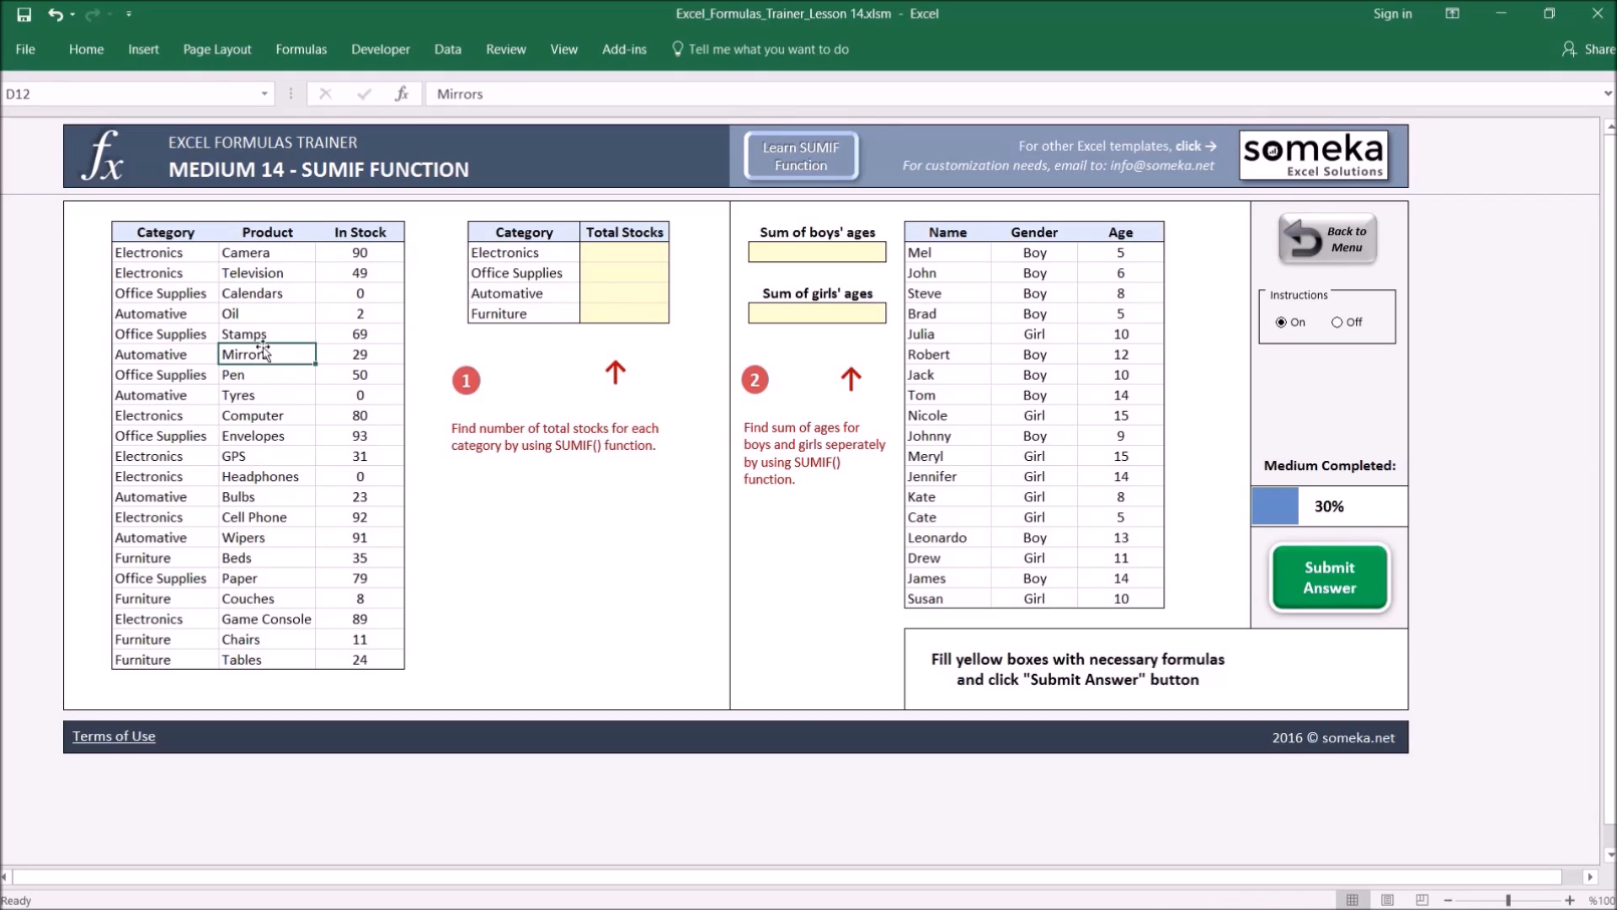
pyautogui.click(369, 354)
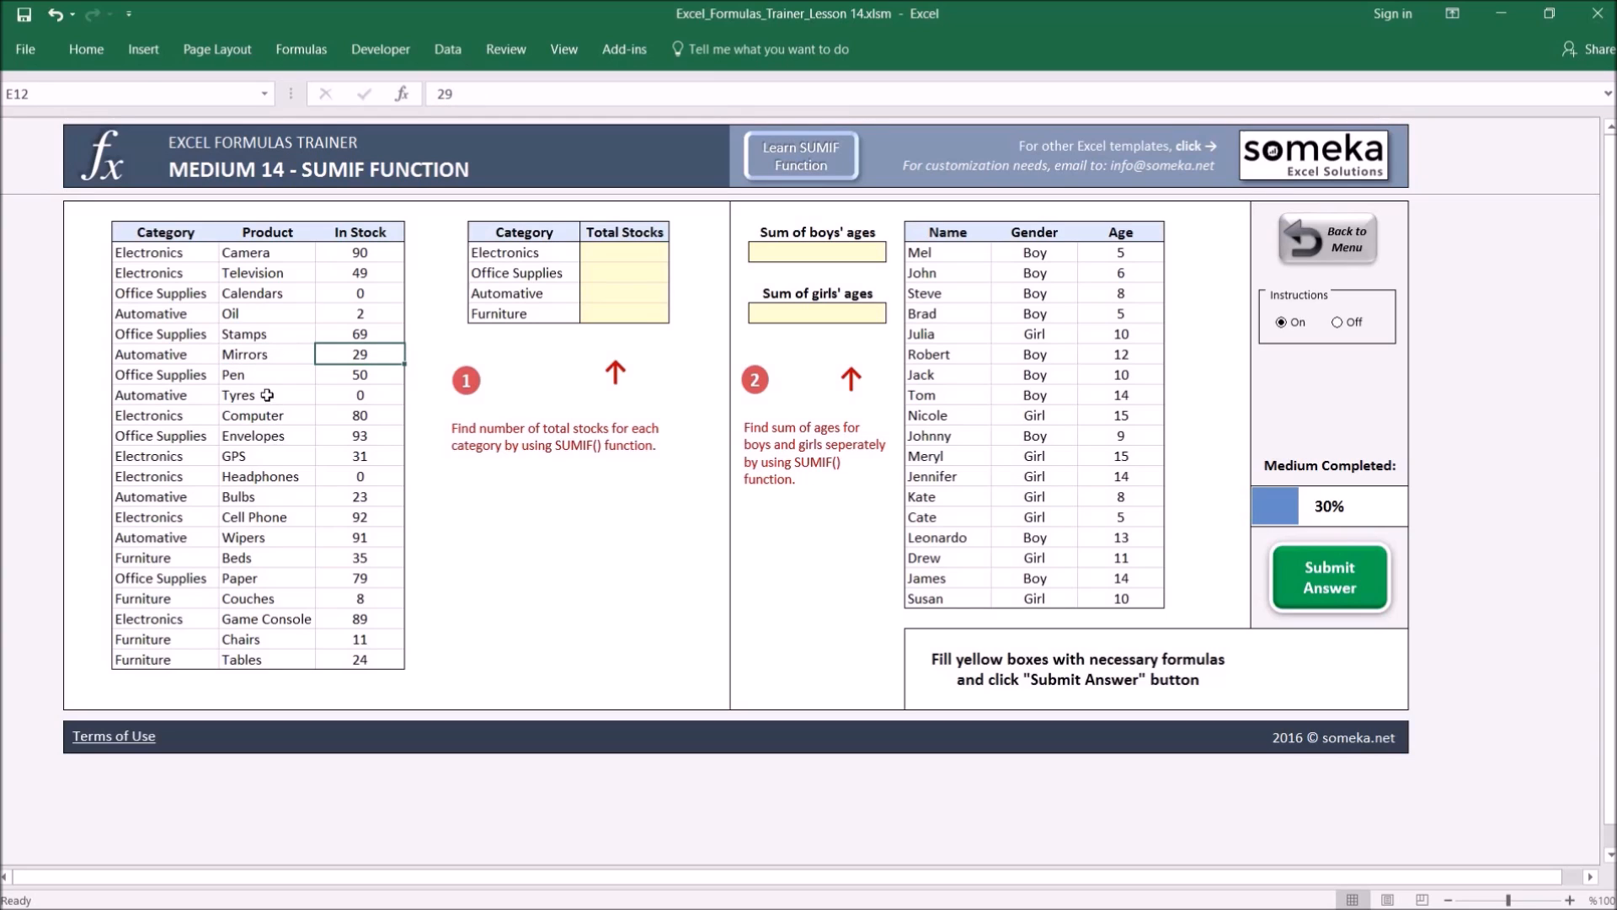
pyautogui.click(272, 254)
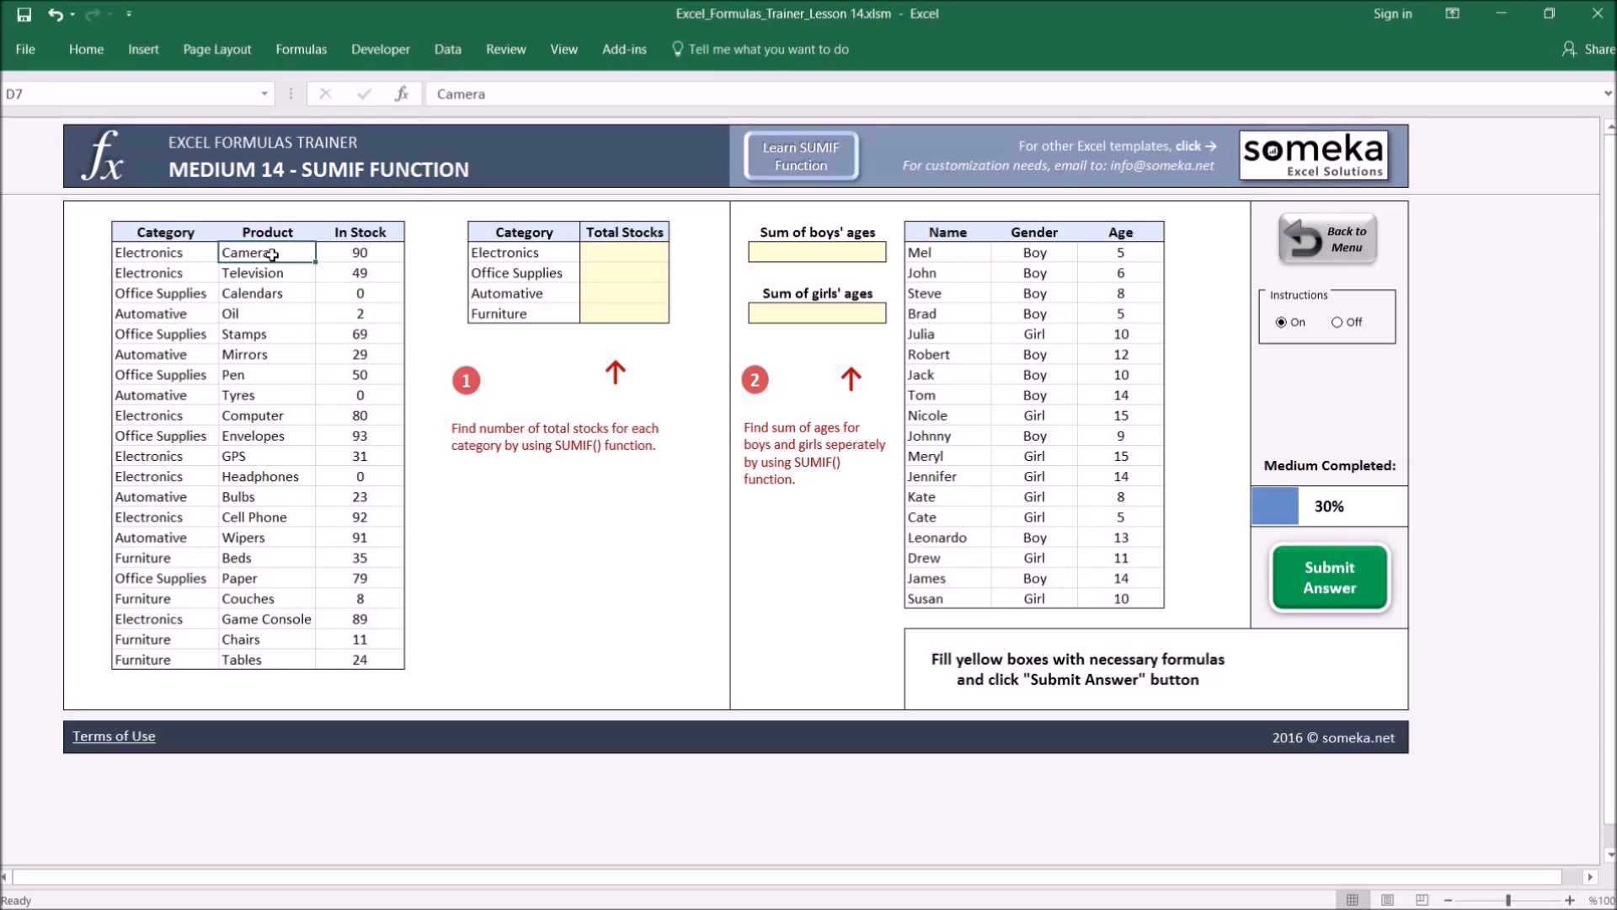
pyautogui.click(173, 254)
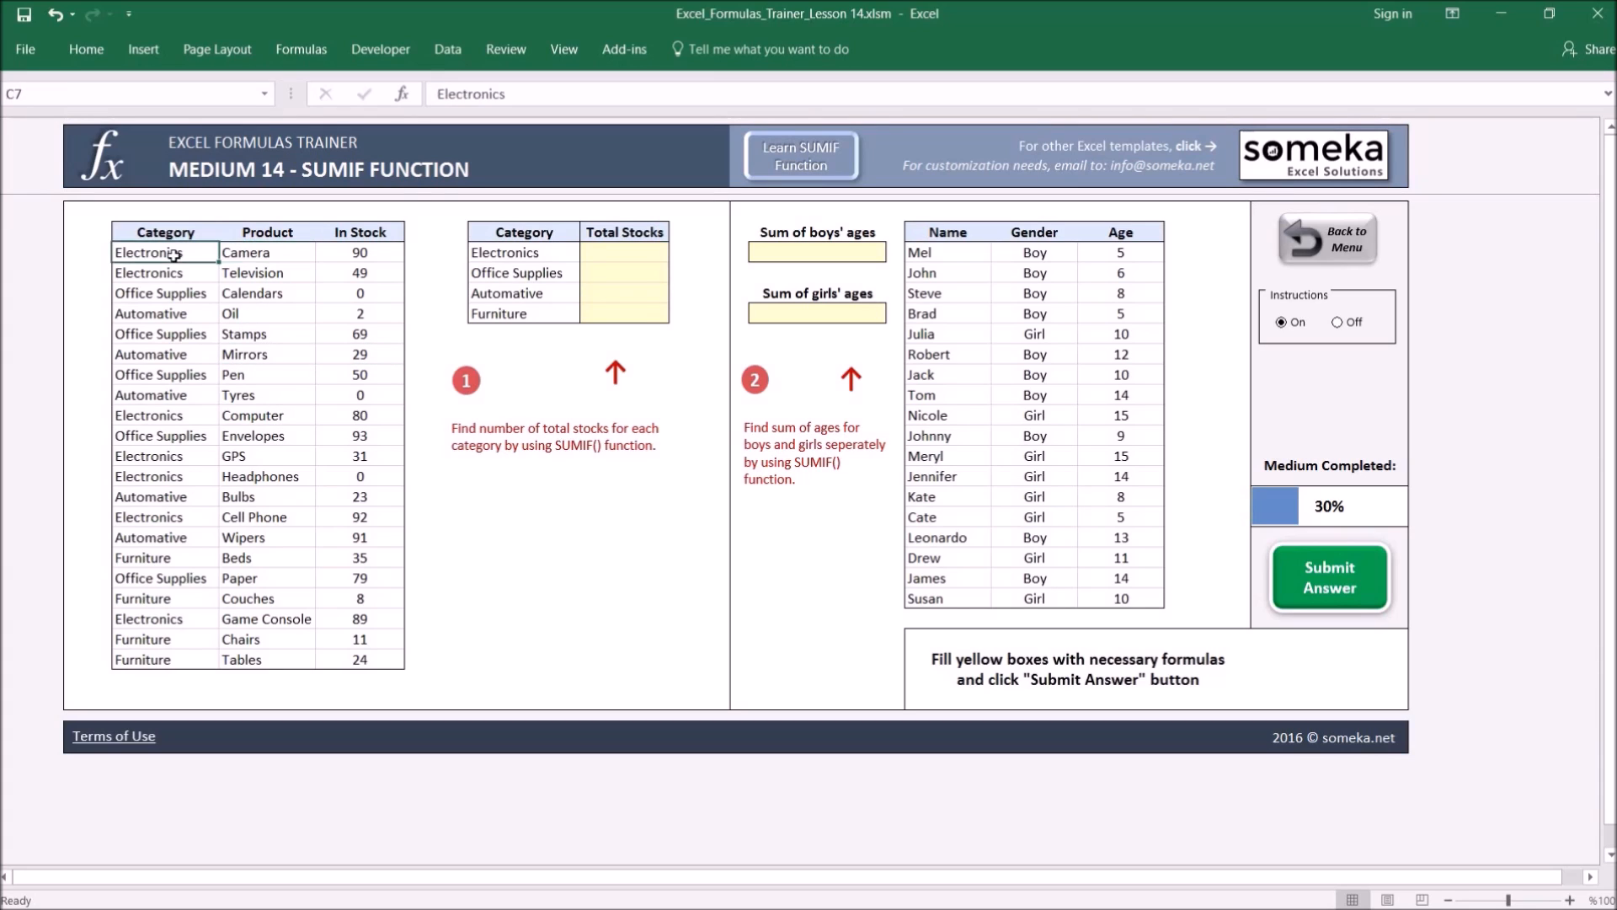
pyautogui.click(371, 252)
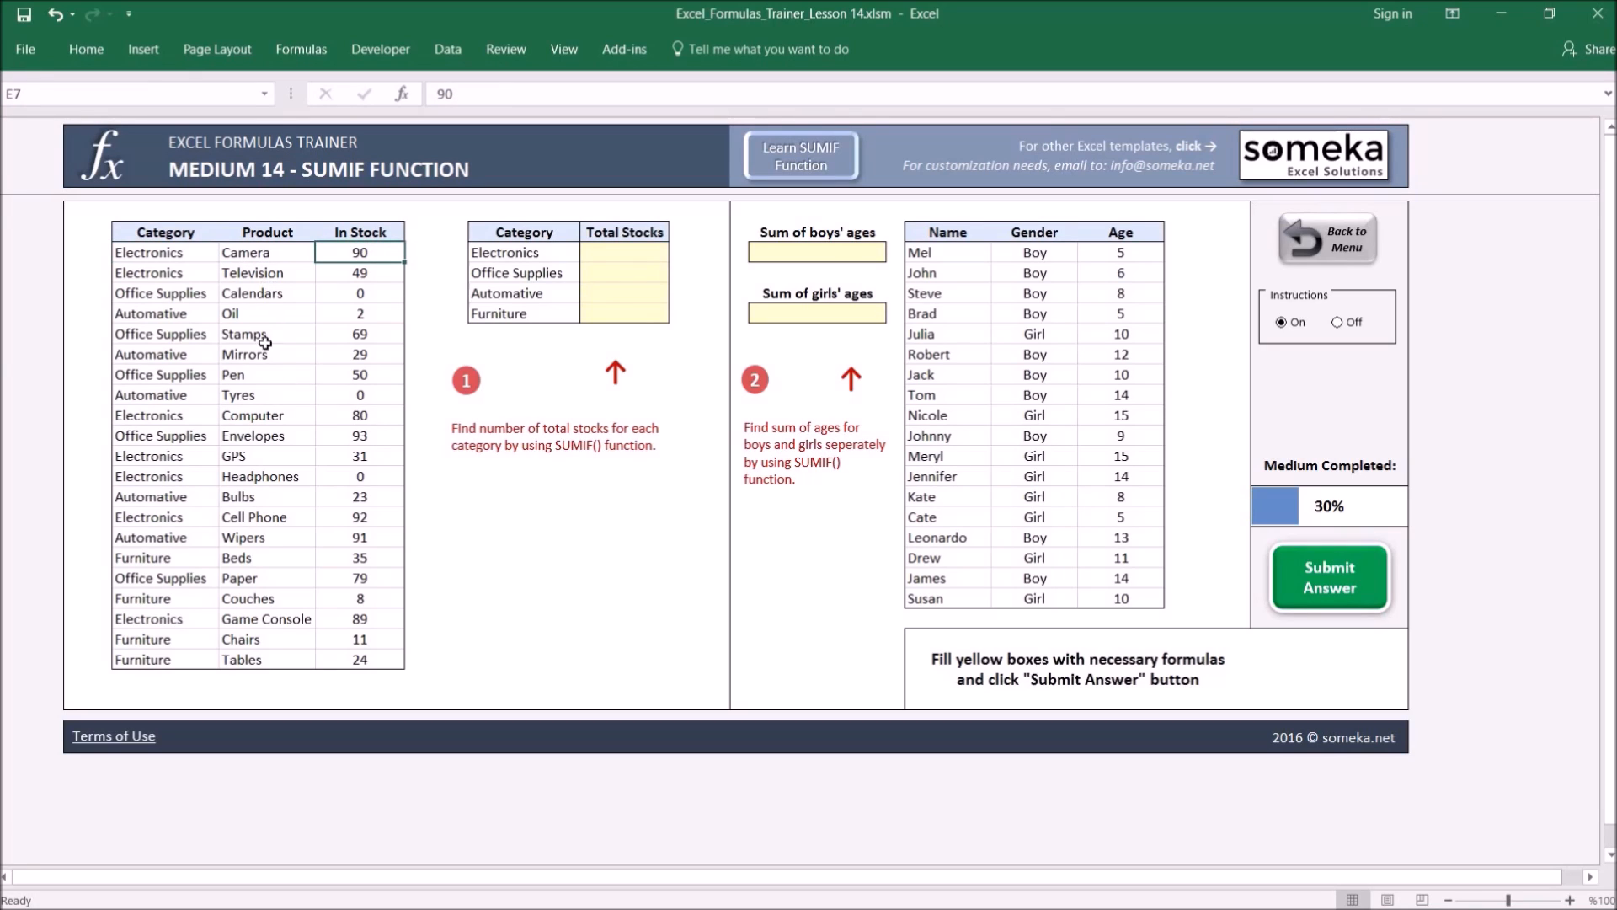
pyautogui.click(270, 458)
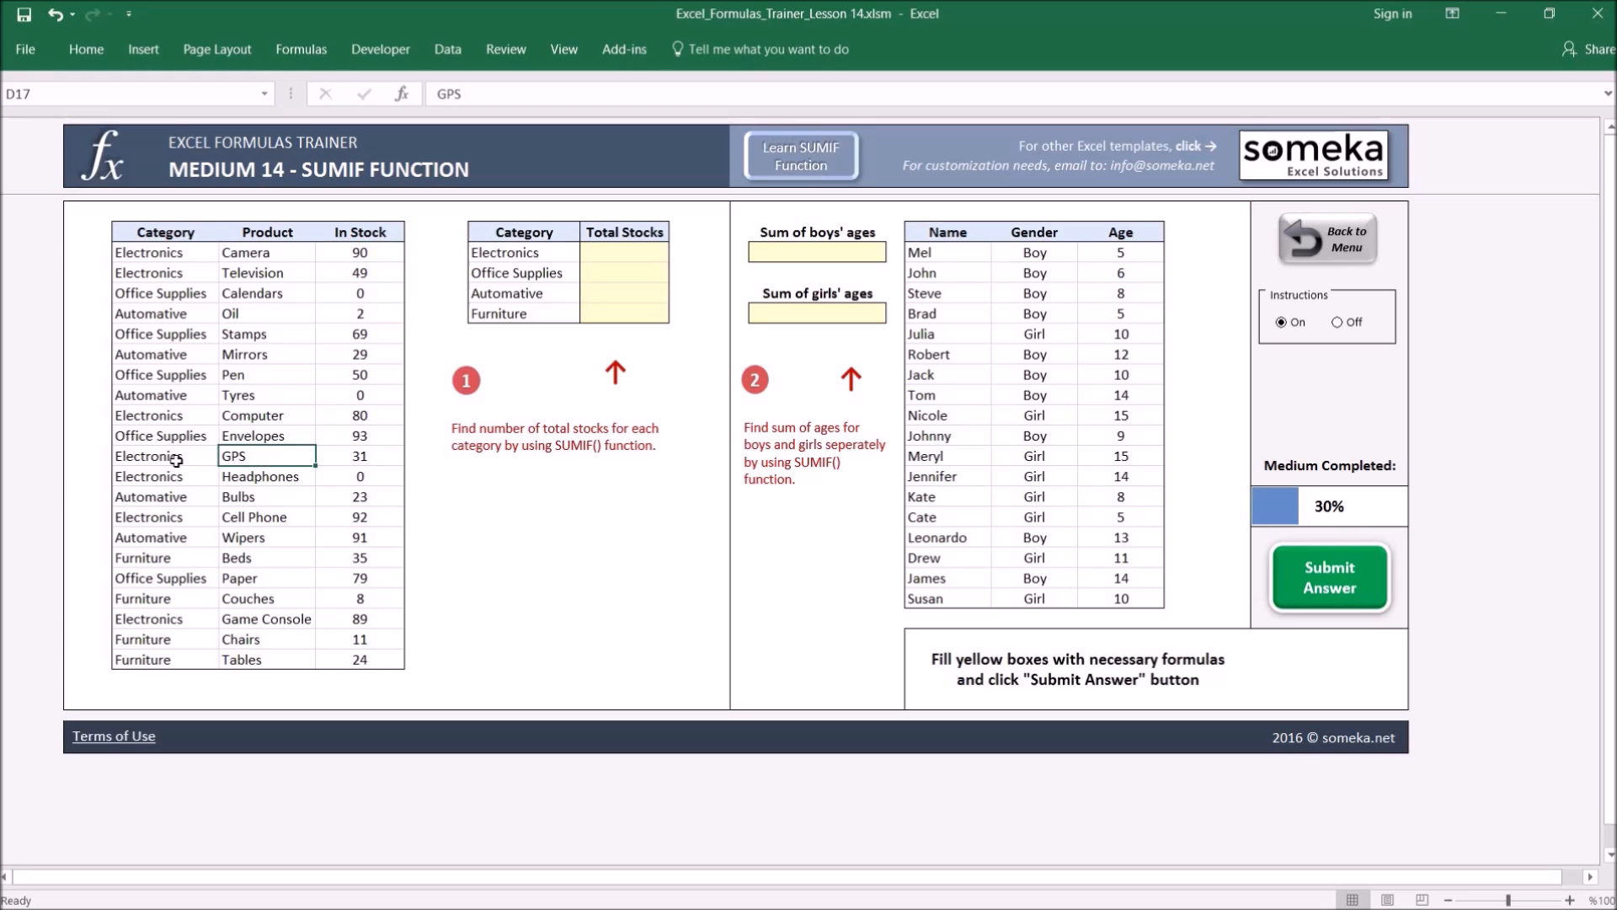
pyautogui.click(374, 458)
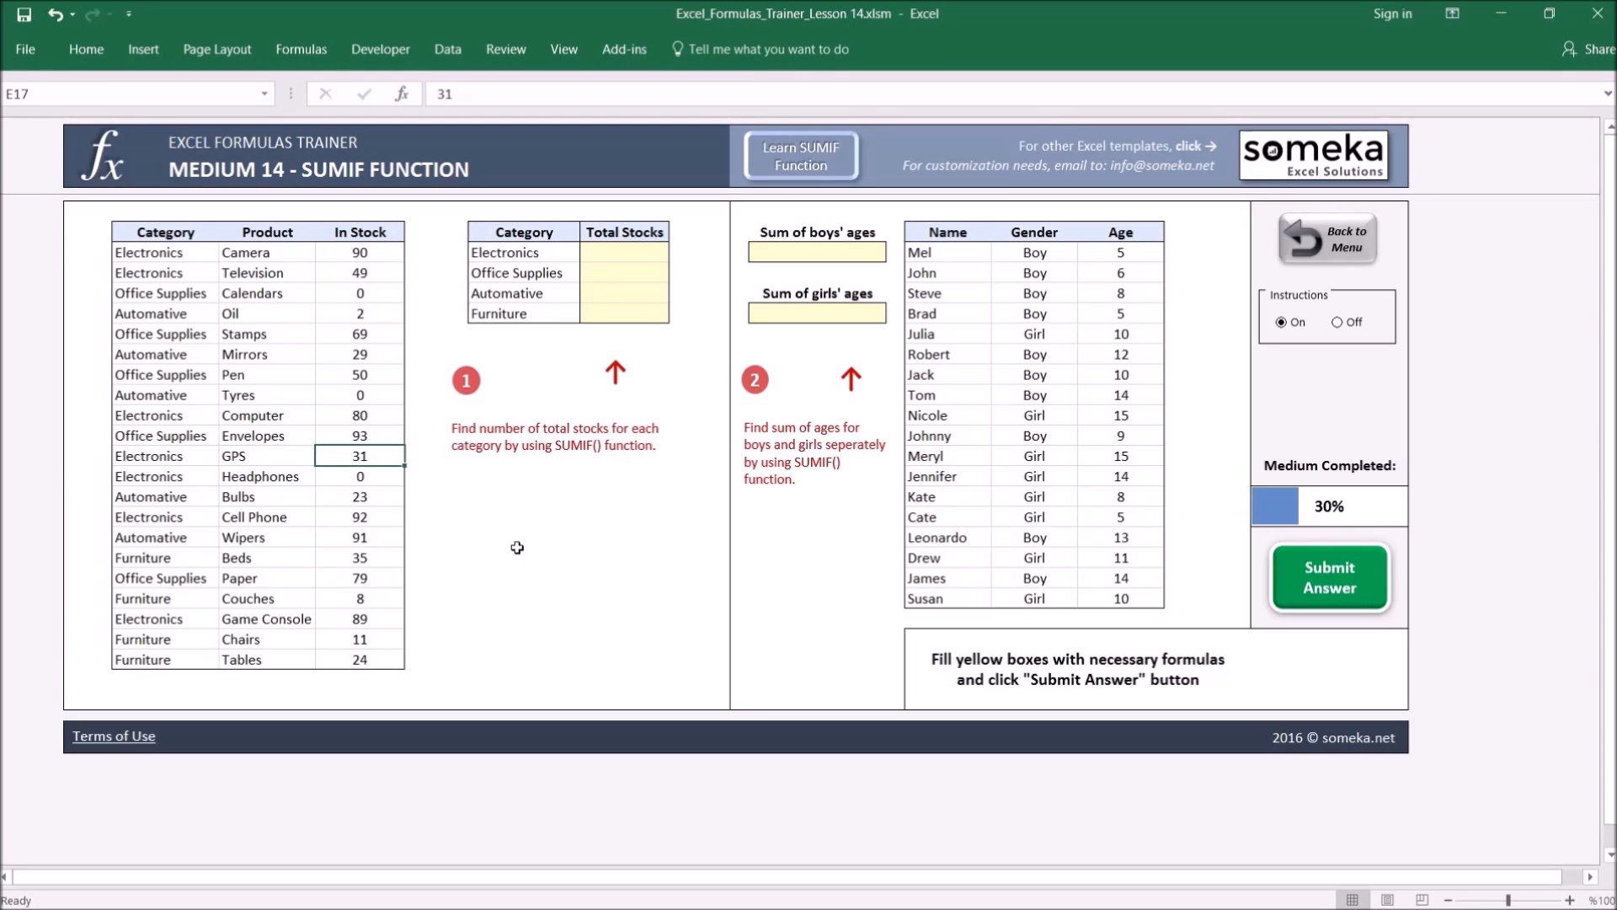
pyautogui.moveTo(523, 233)
pyautogui.mouseDown()
pyautogui.moveTo(590, 237)
pyautogui.moveTo(624, 314)
pyautogui.mouseUp()
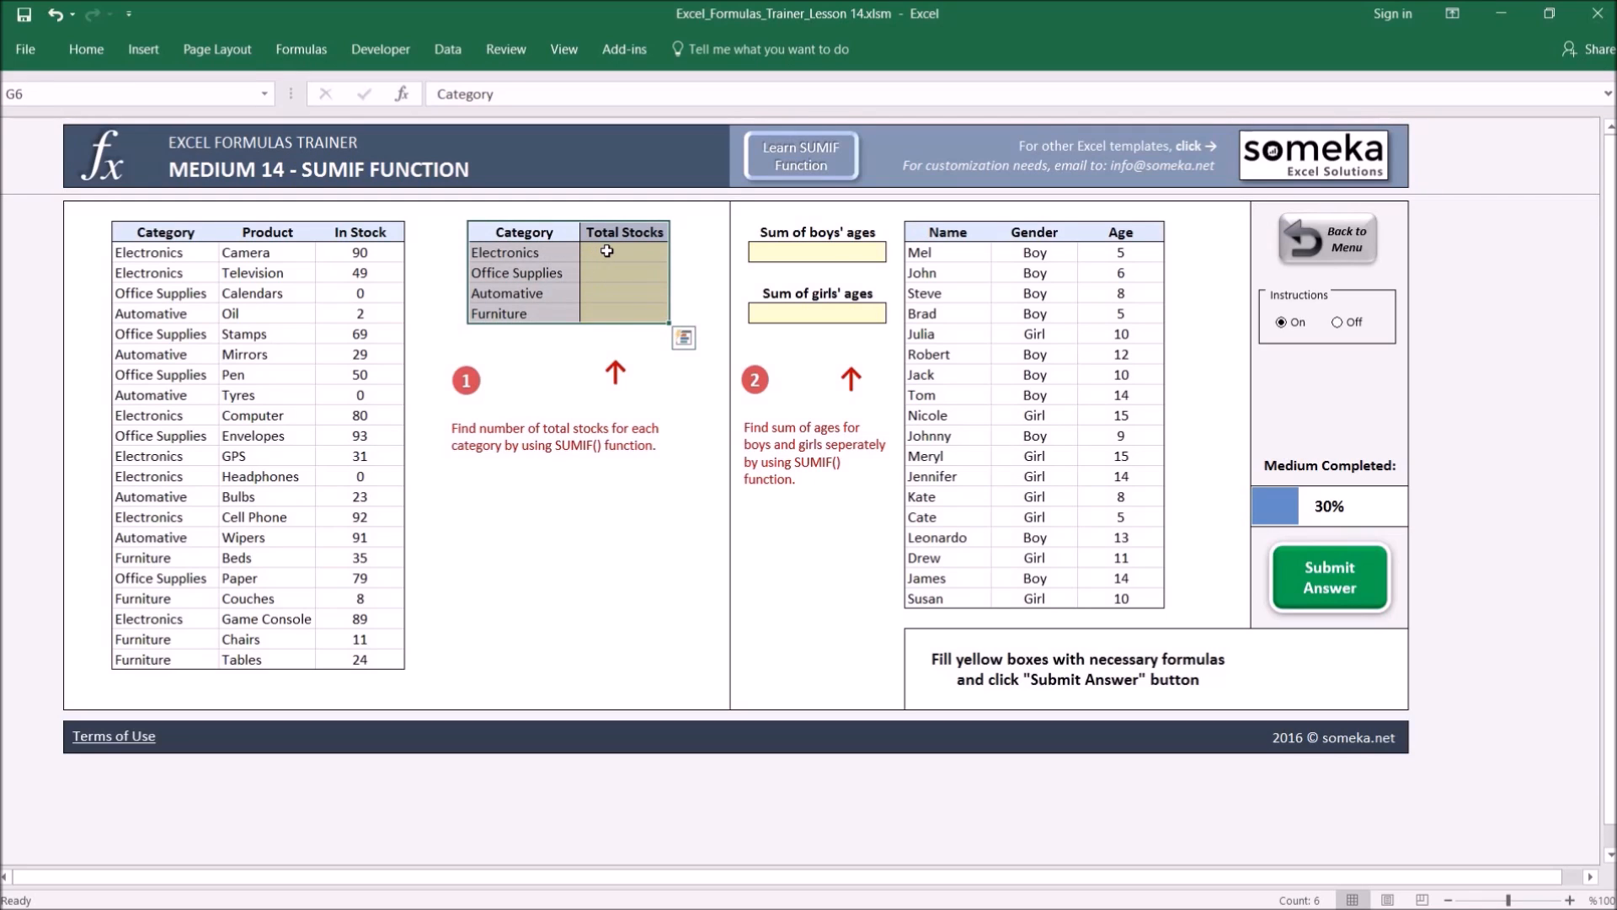
pyautogui.click(607, 251)
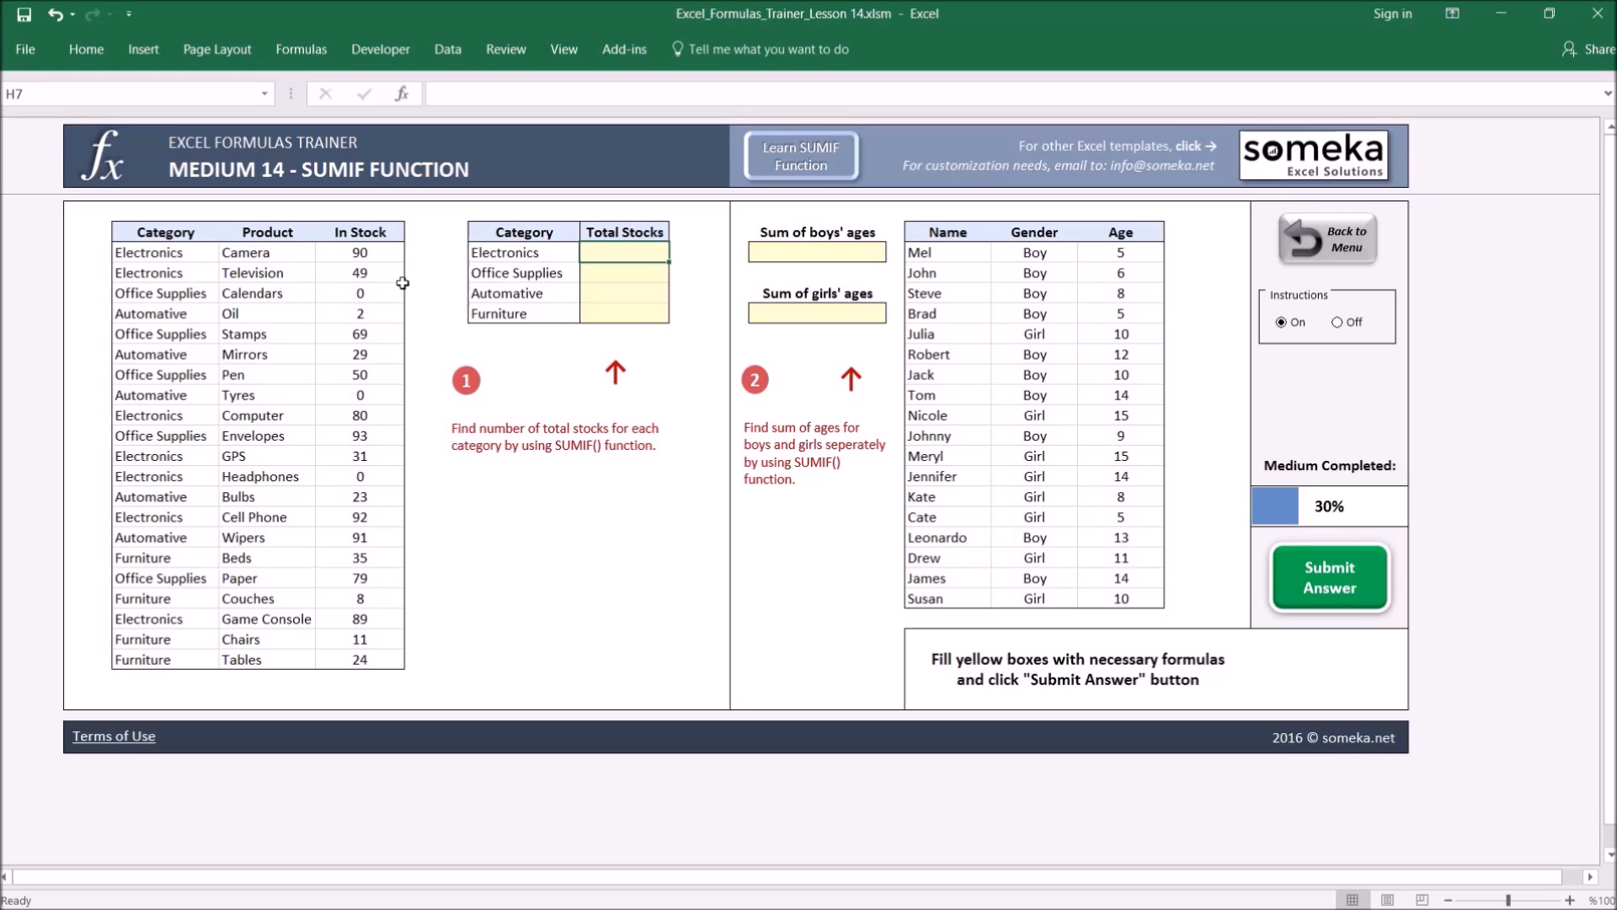
pyautogui.write('=SUM(')
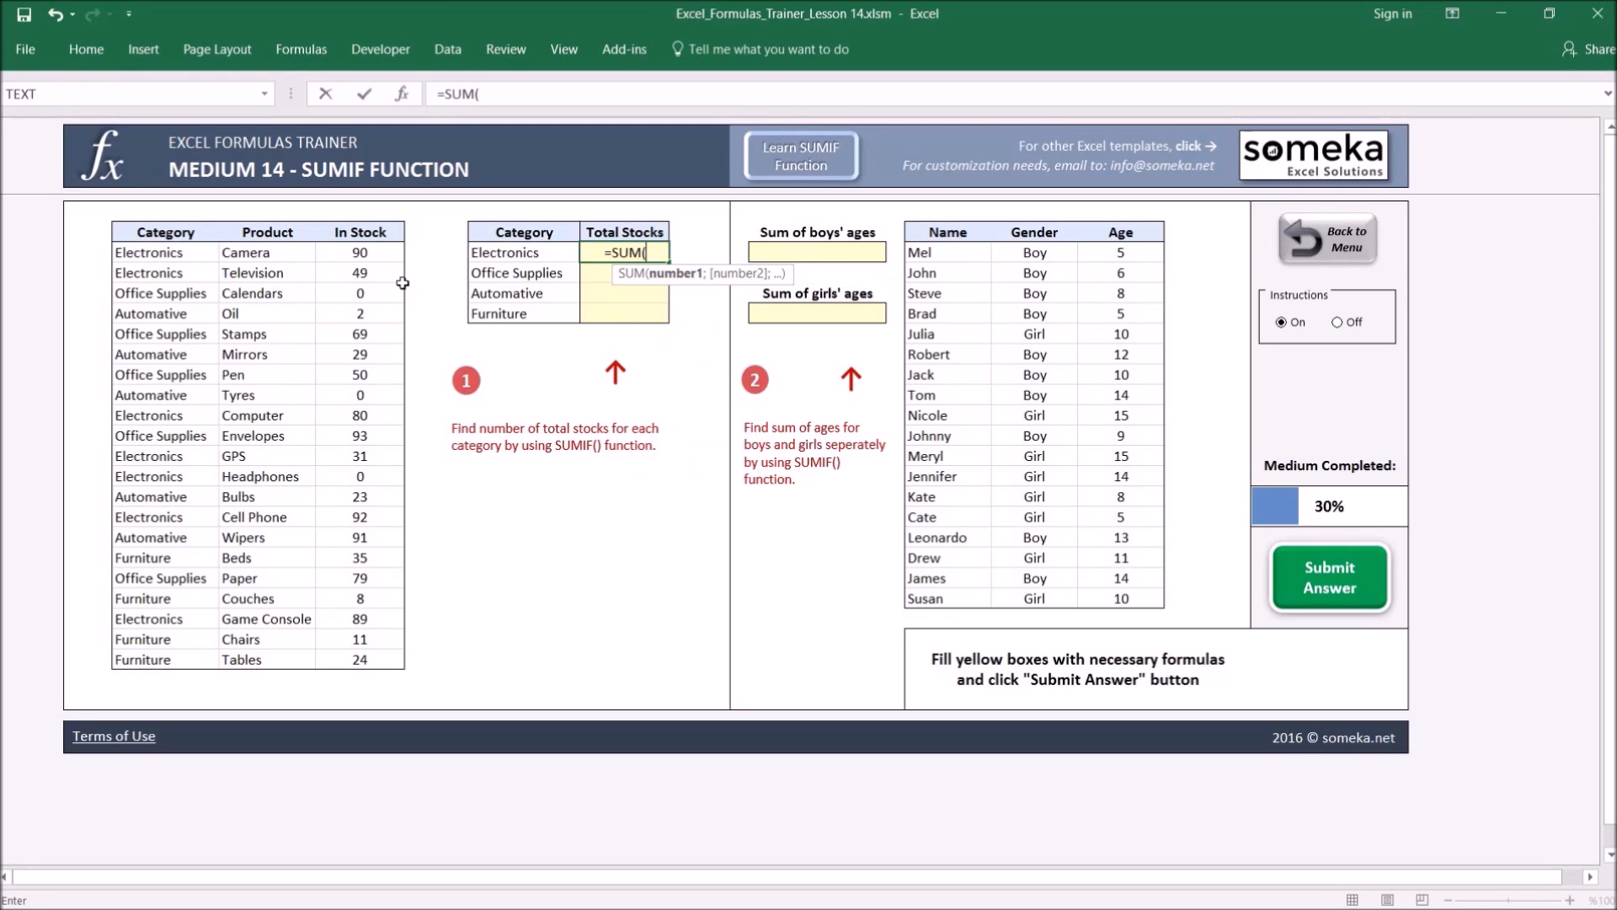
pyautogui.moveTo(354, 252); pyautogui.dragTo(357, 270)
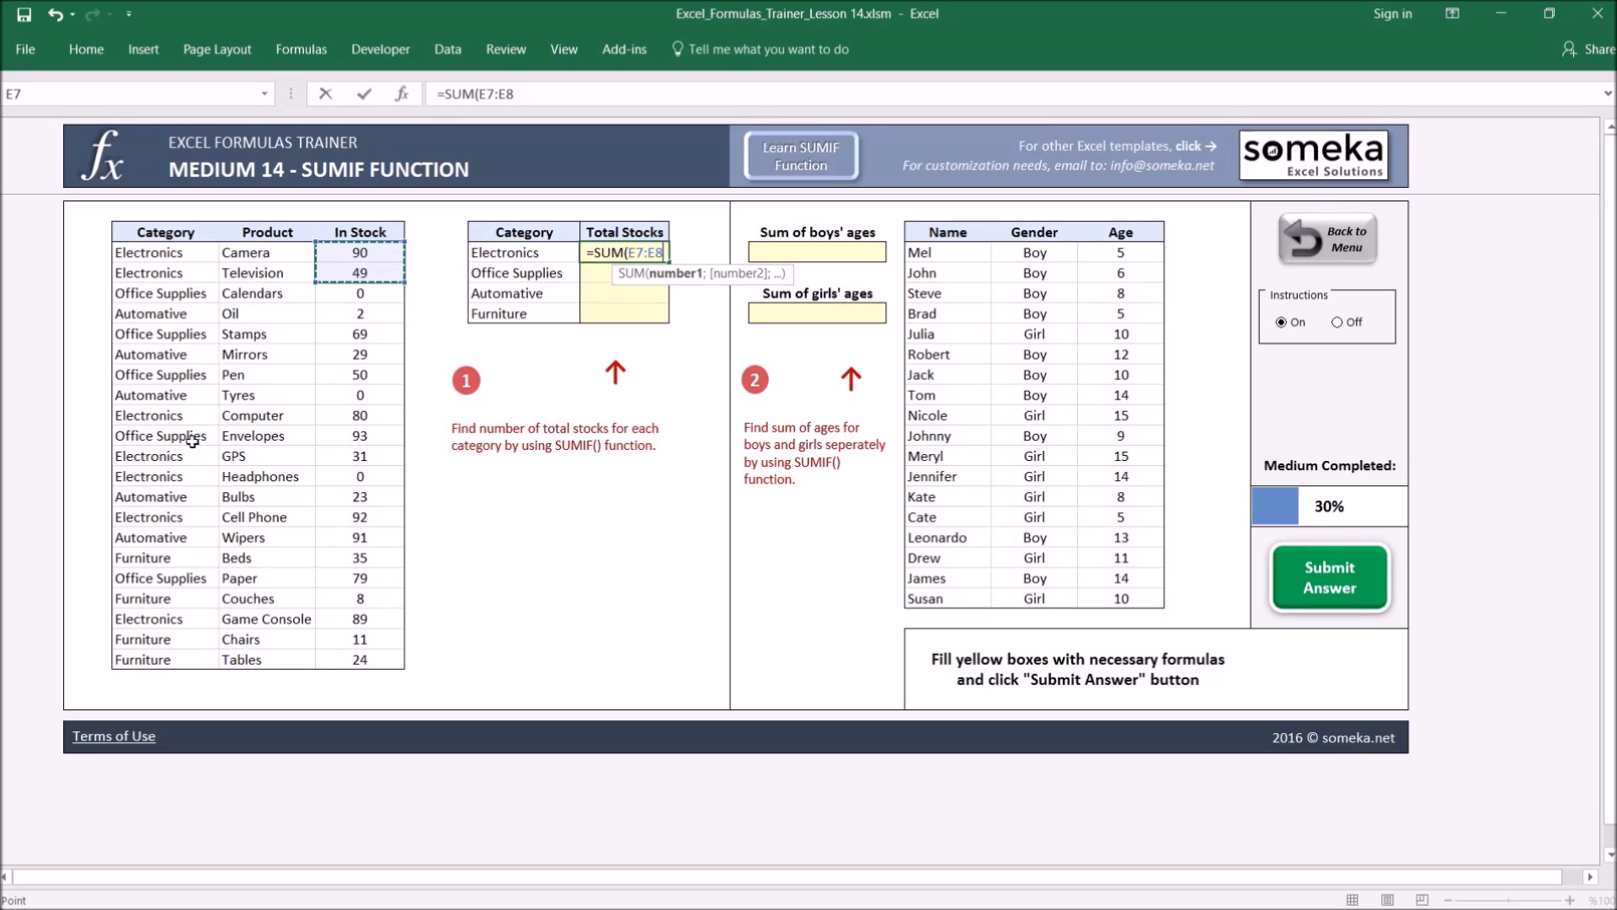
pyautogui.keyDown('ctrl'); pyautogui.click(347, 413); pyautogui.keyUp('ctrl')
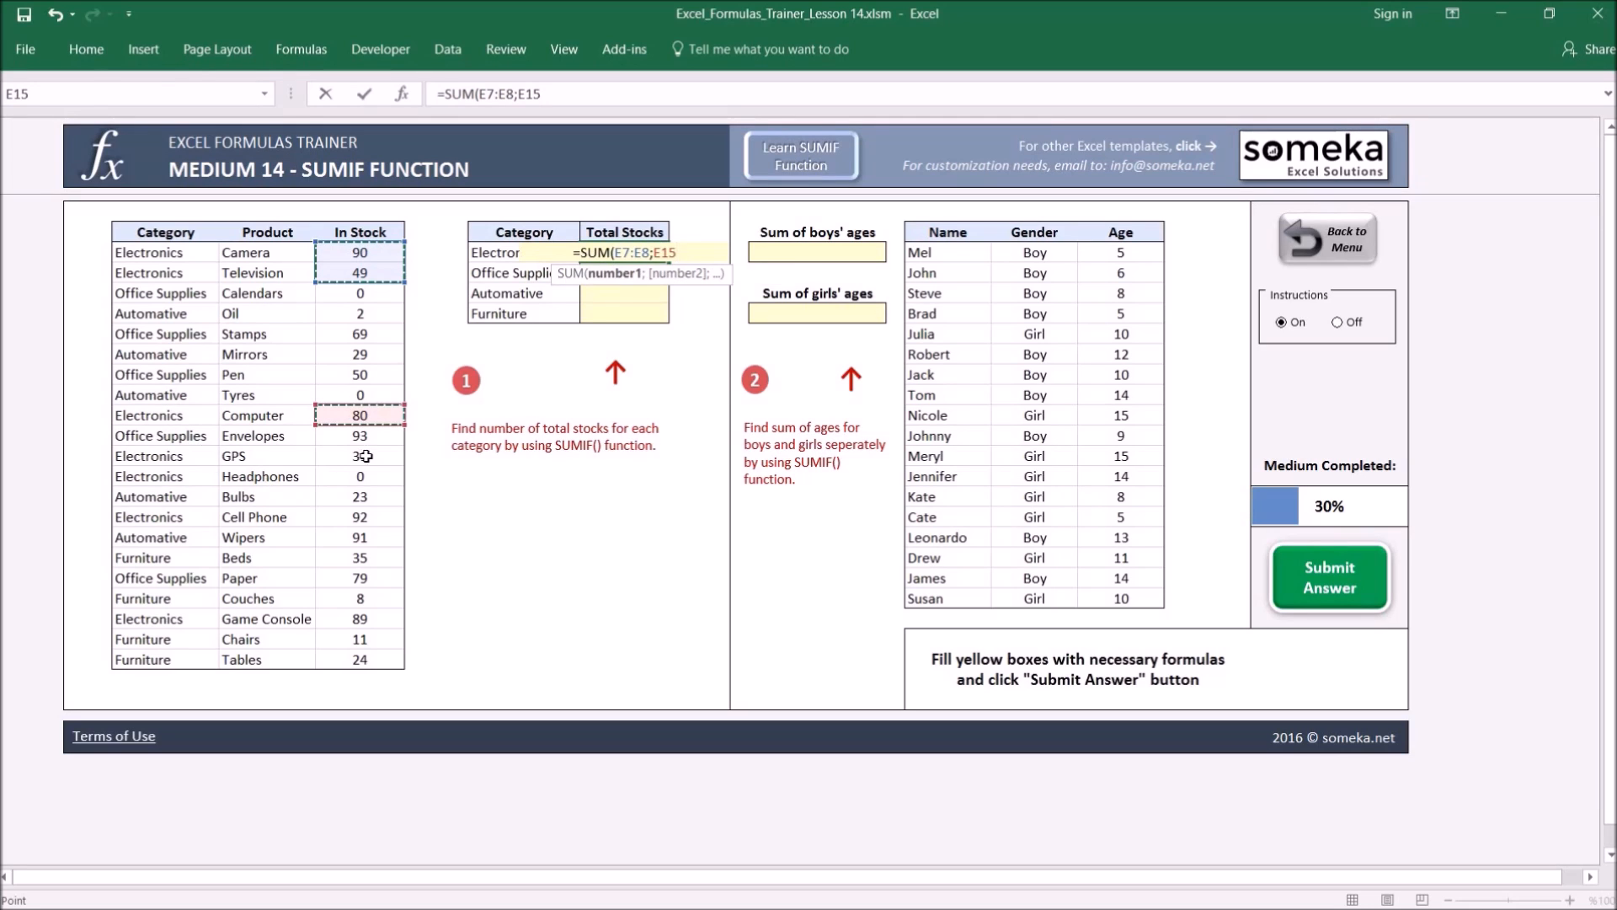
pyautogui.moveTo(359, 455); pyautogui.dragTo(358, 476)
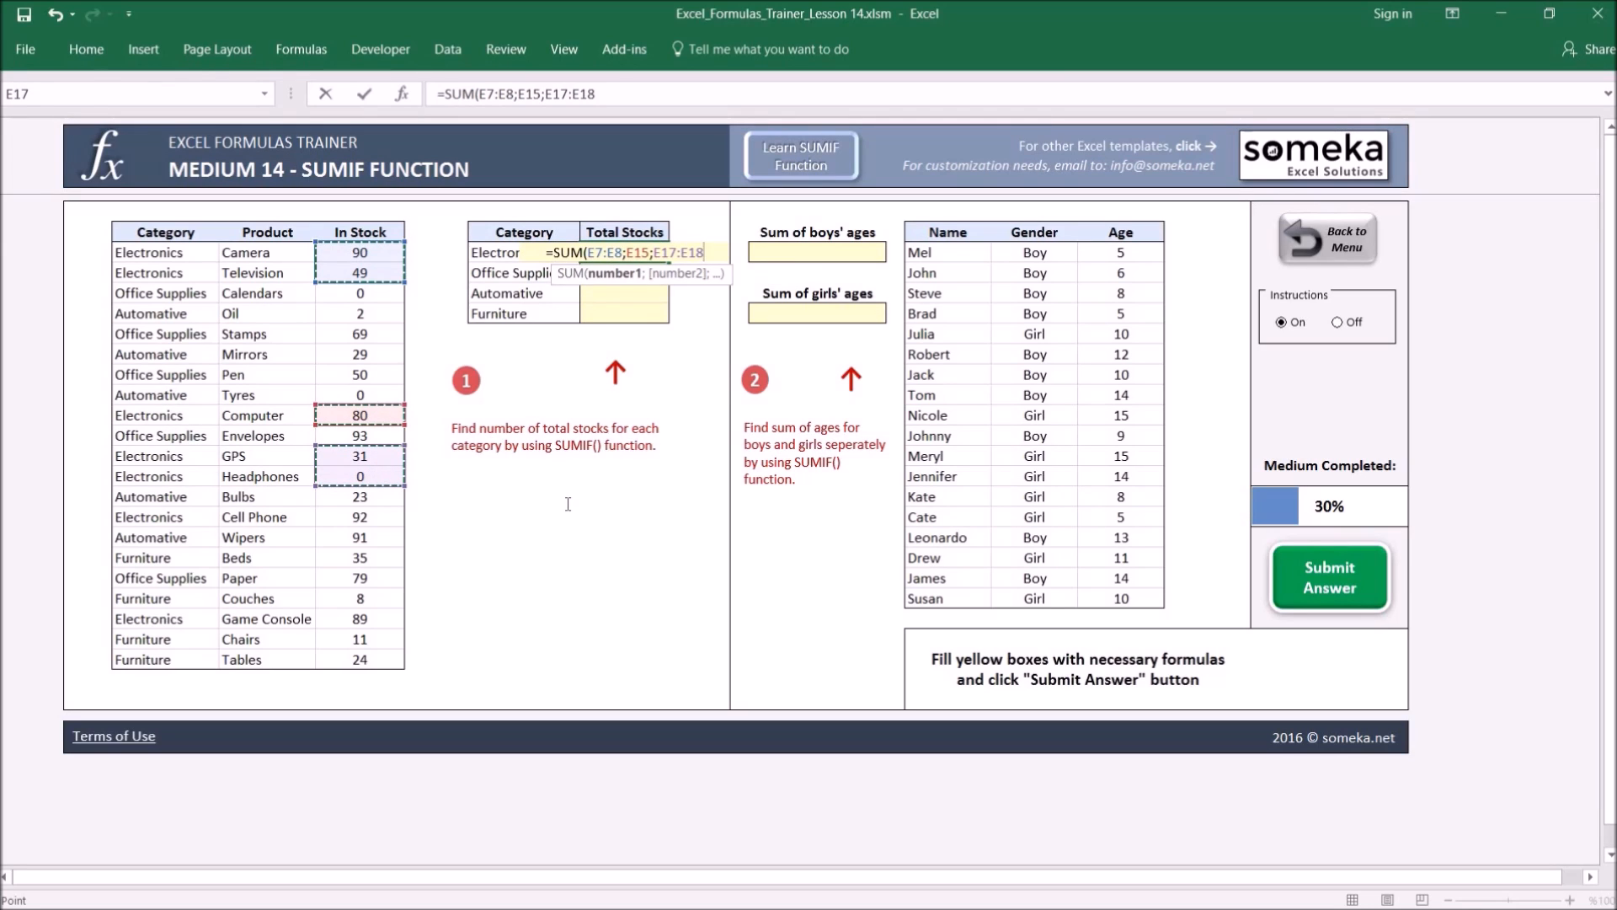
pyautogui.press('Escape')
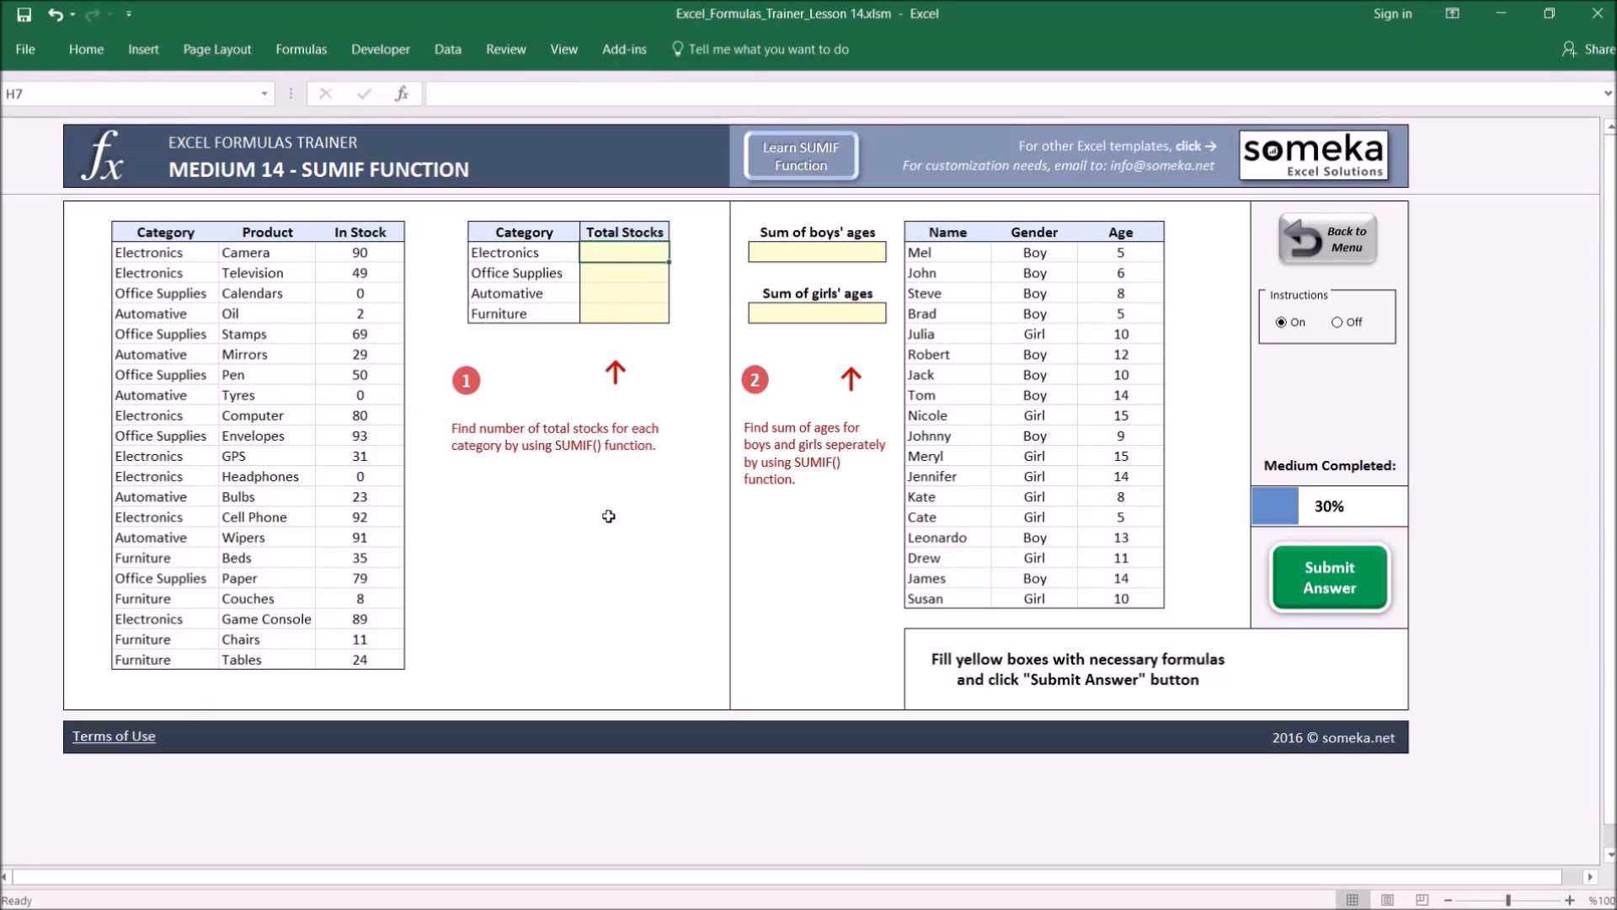
# Fill the Electronics Total Stocks cell H7 with the formula =SUMIF($C$7:$C$27;G7;$E$7:$E$27)
pyautogui.write('=SUMIF(')
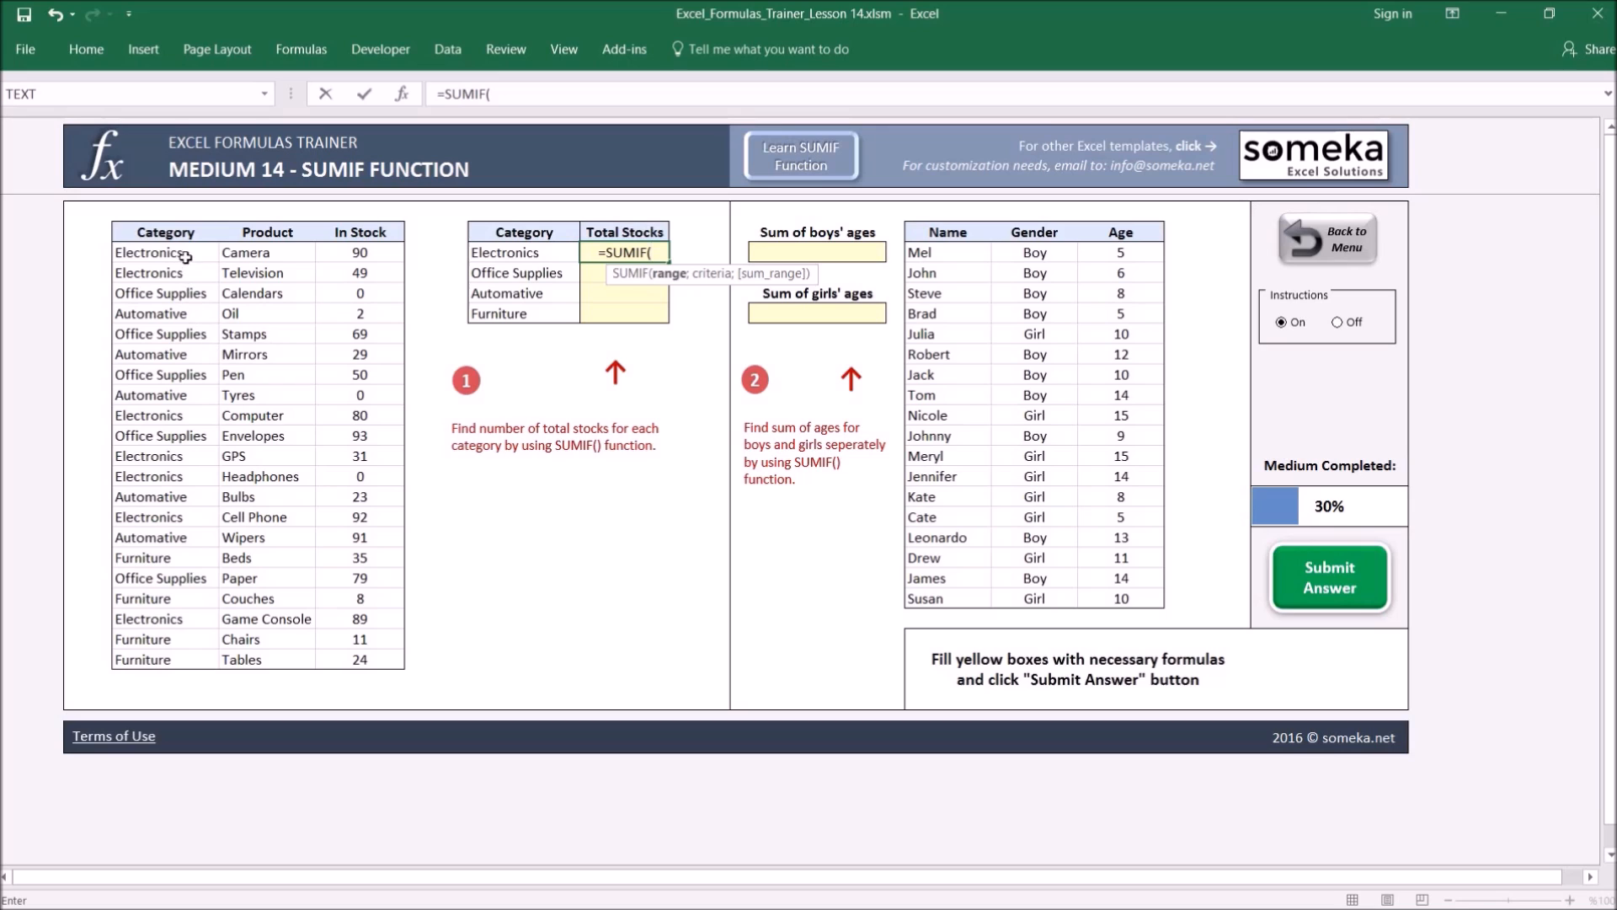
pyautogui.moveTo(179, 253); pyautogui.dragTo(179, 662)
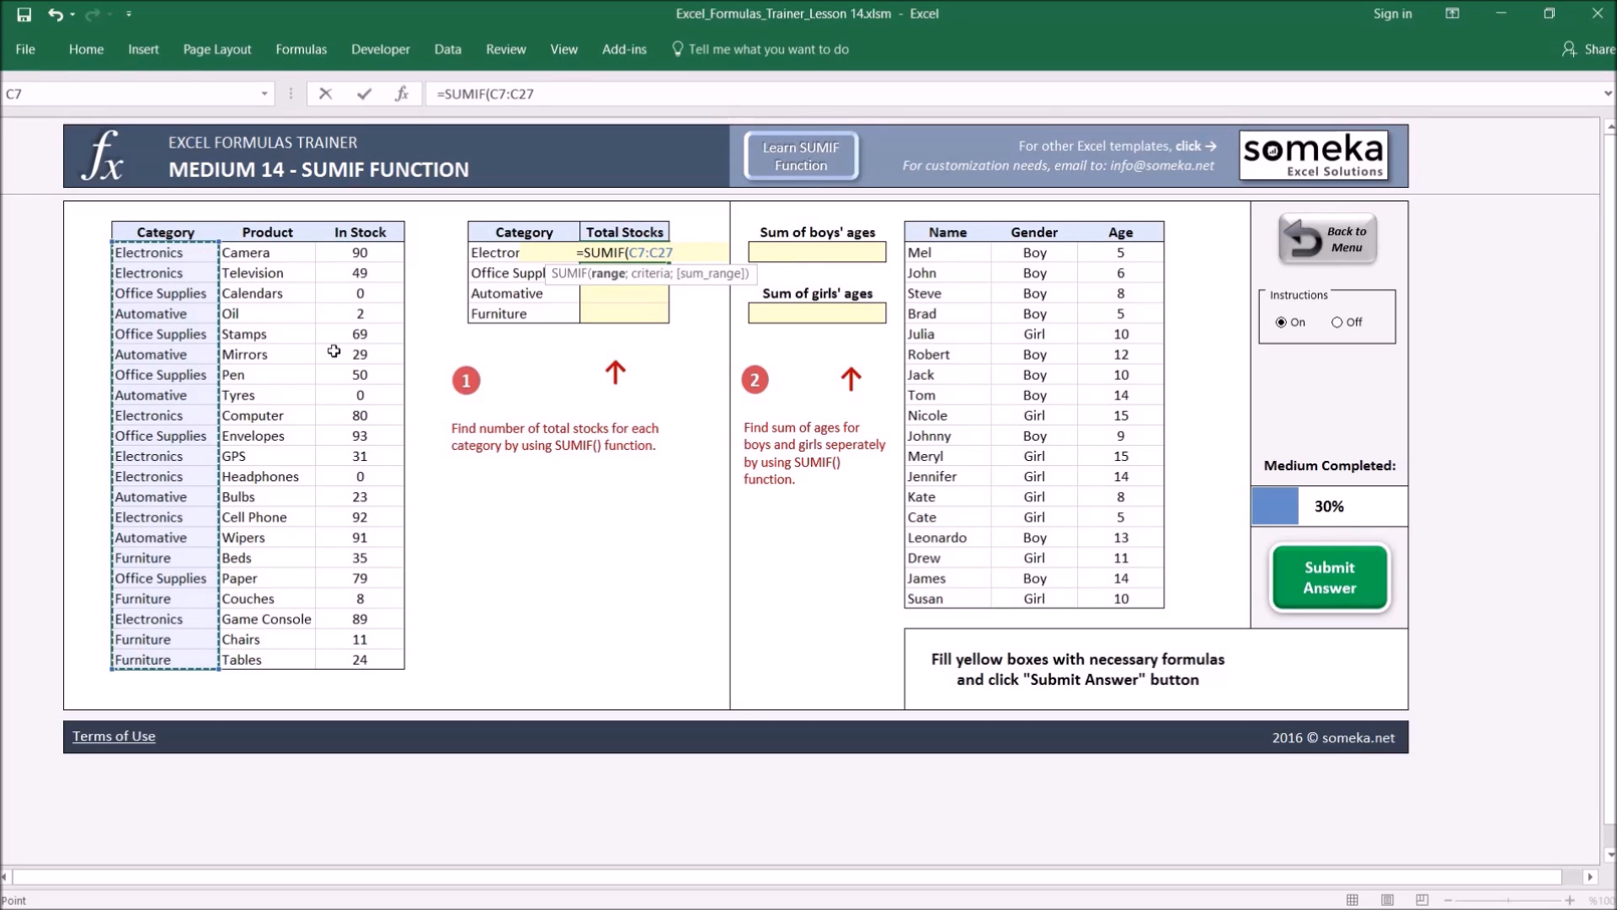
pyautogui.press('F4')
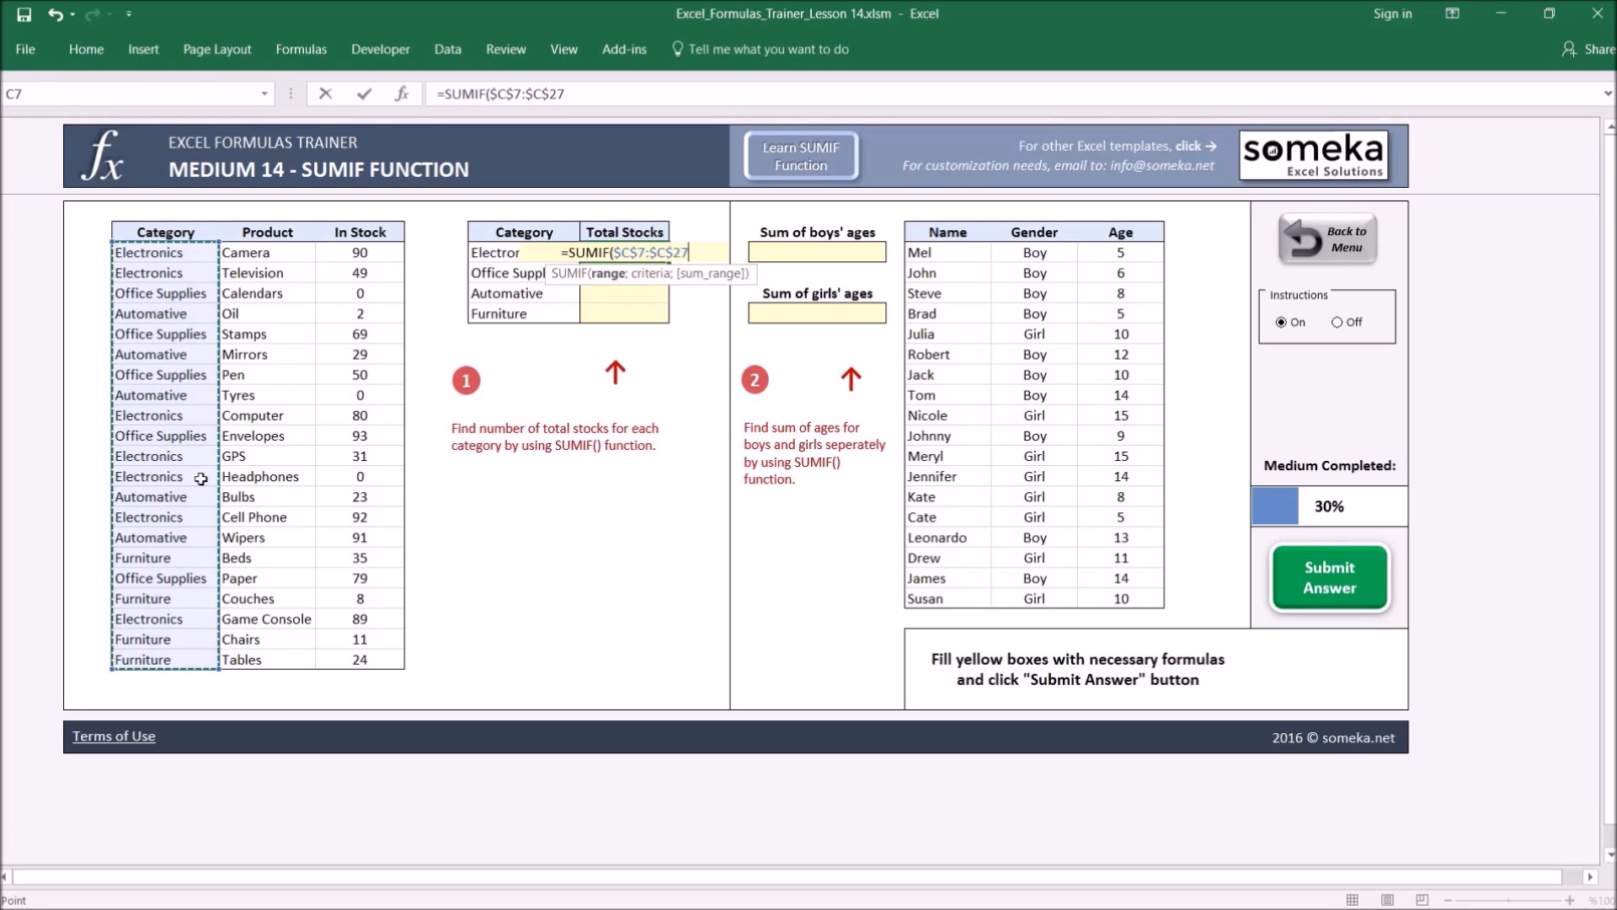
pyautogui.write(';')
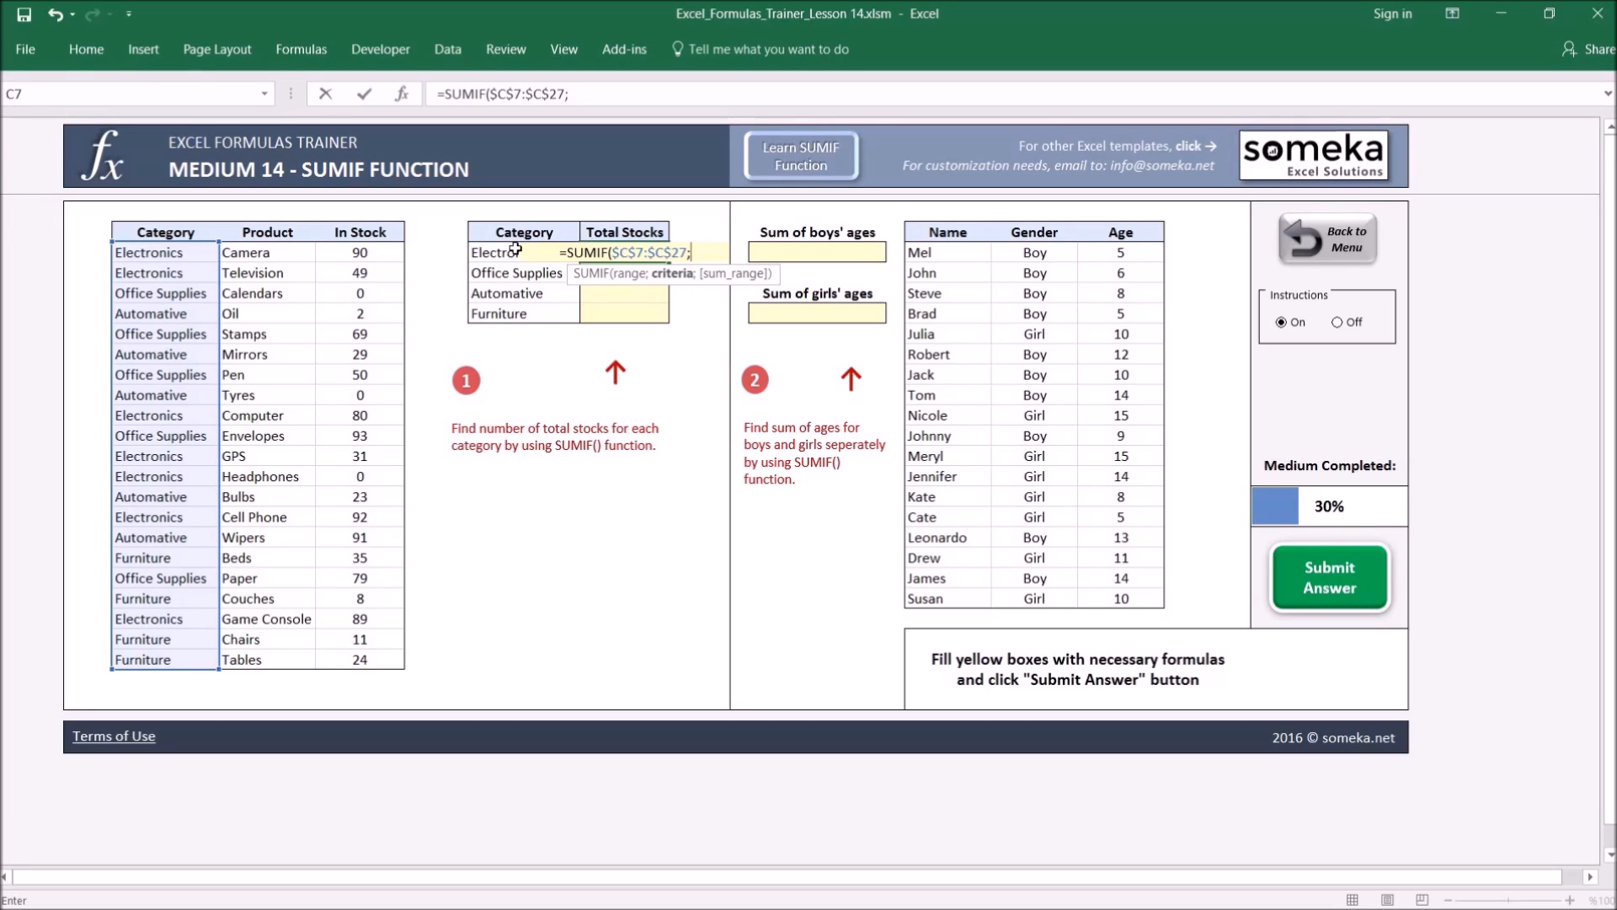
pyautogui.click(479, 252)
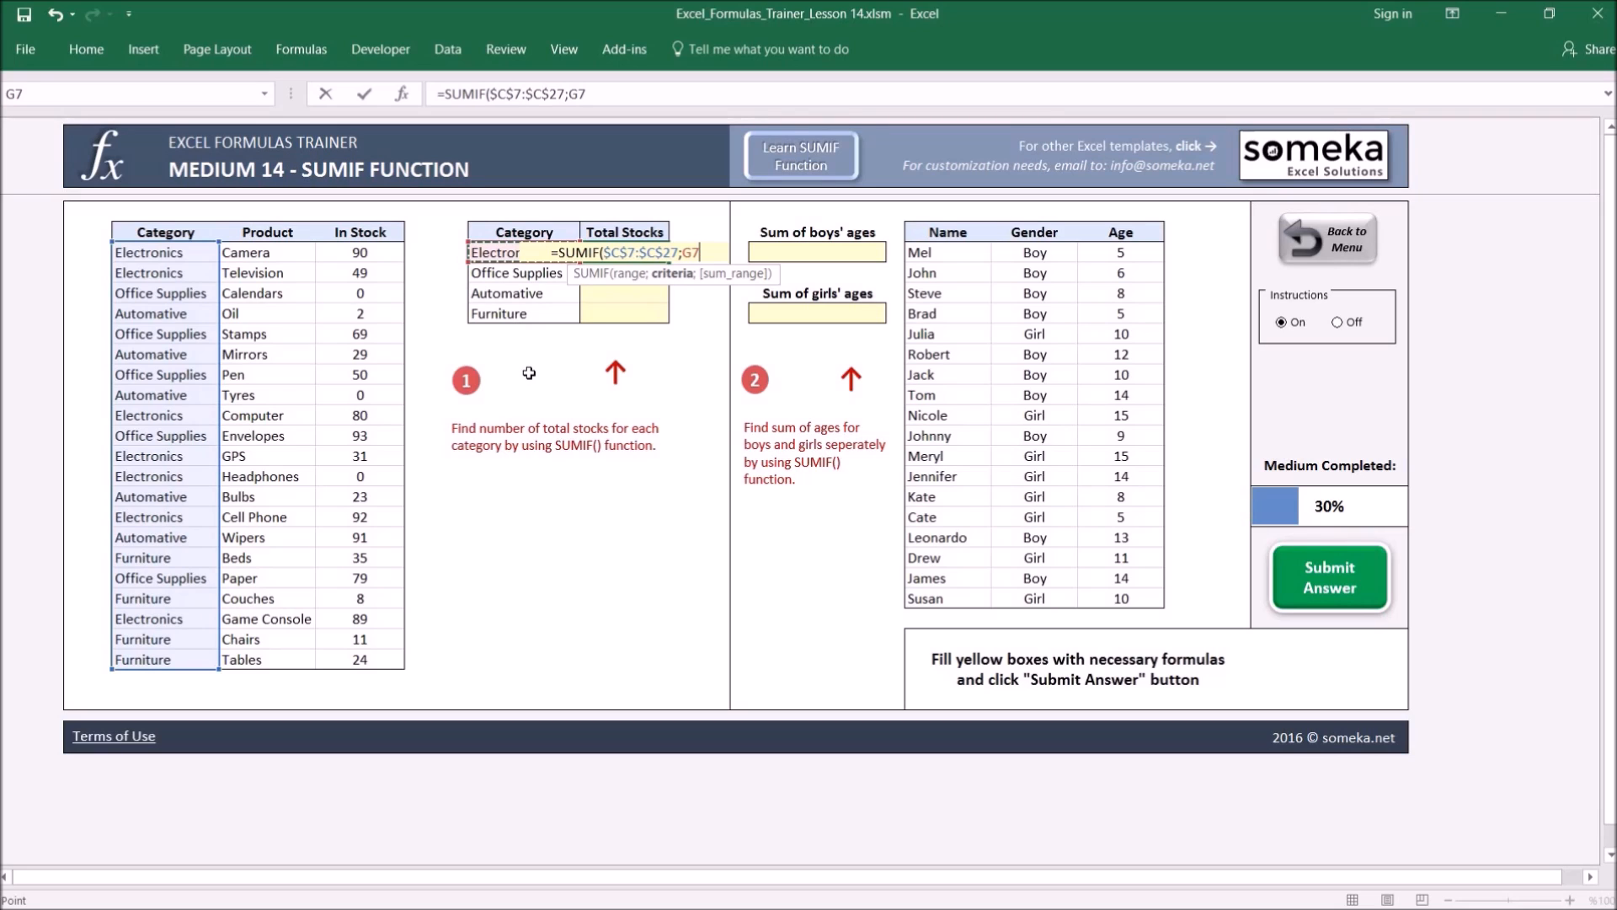
pyautogui.write(';')
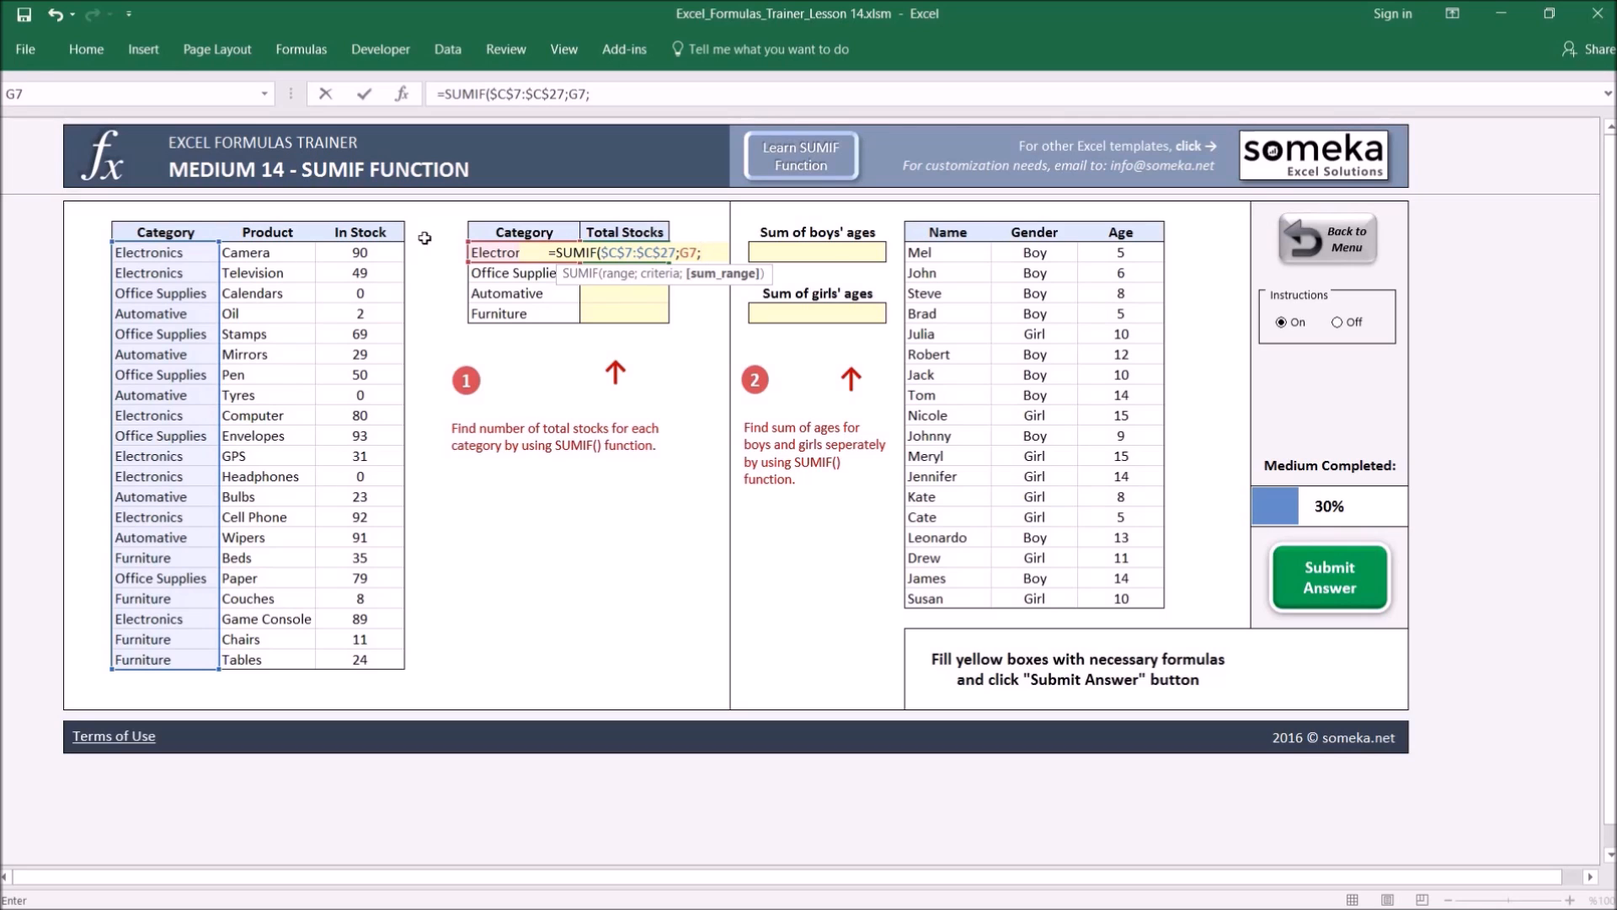
pyautogui.moveTo(358, 252); pyautogui.dragTo(366, 660)
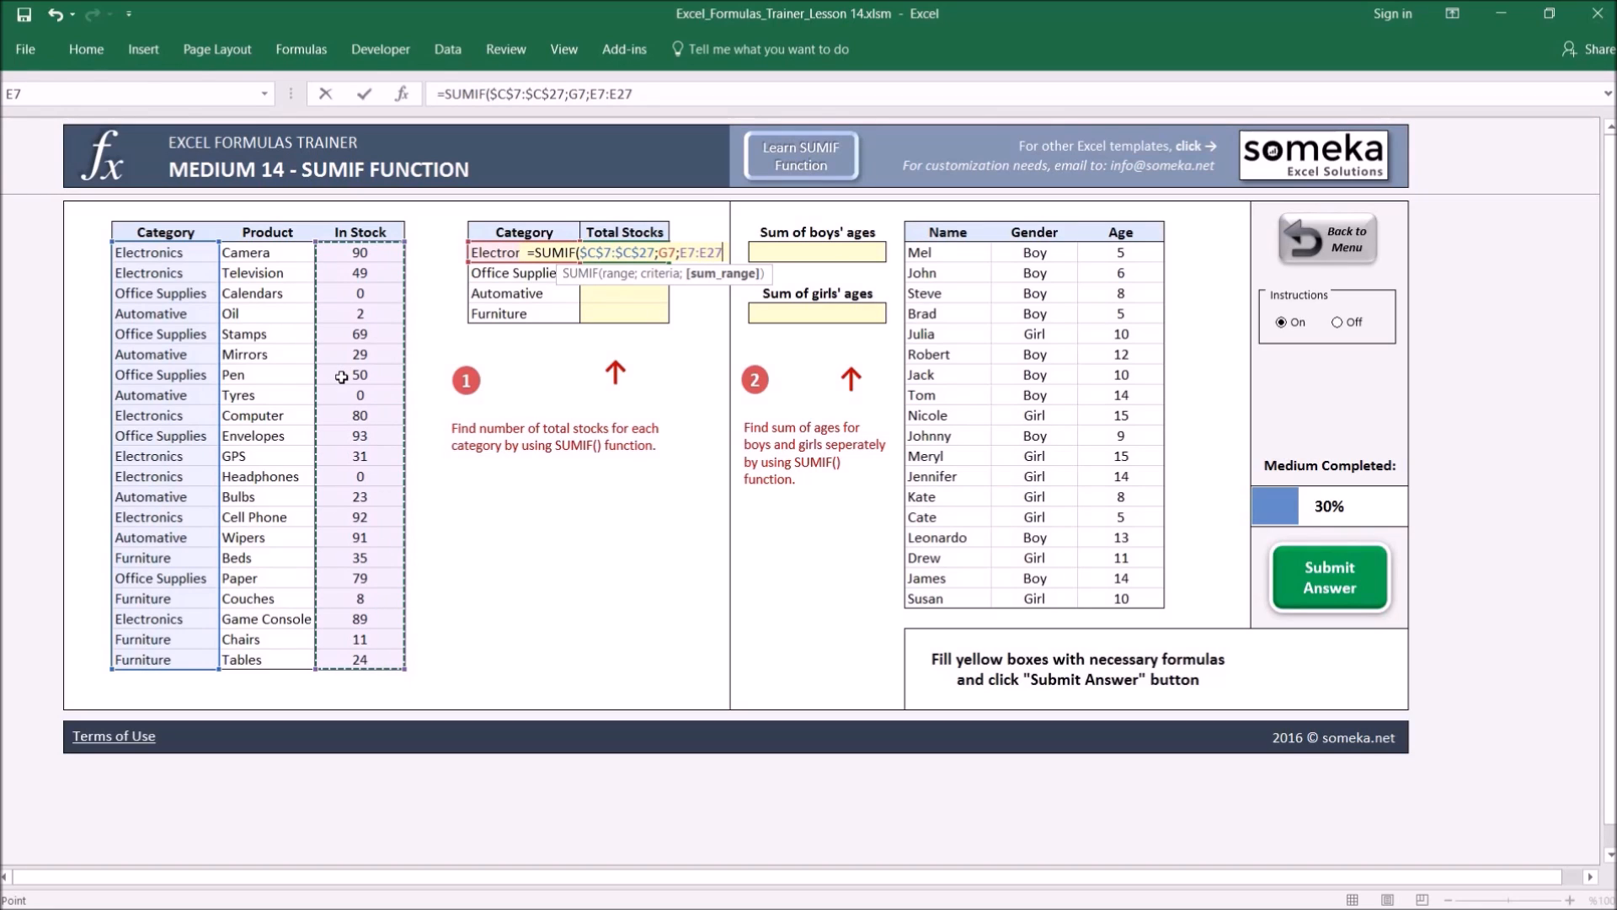
pyautogui.press('F4')
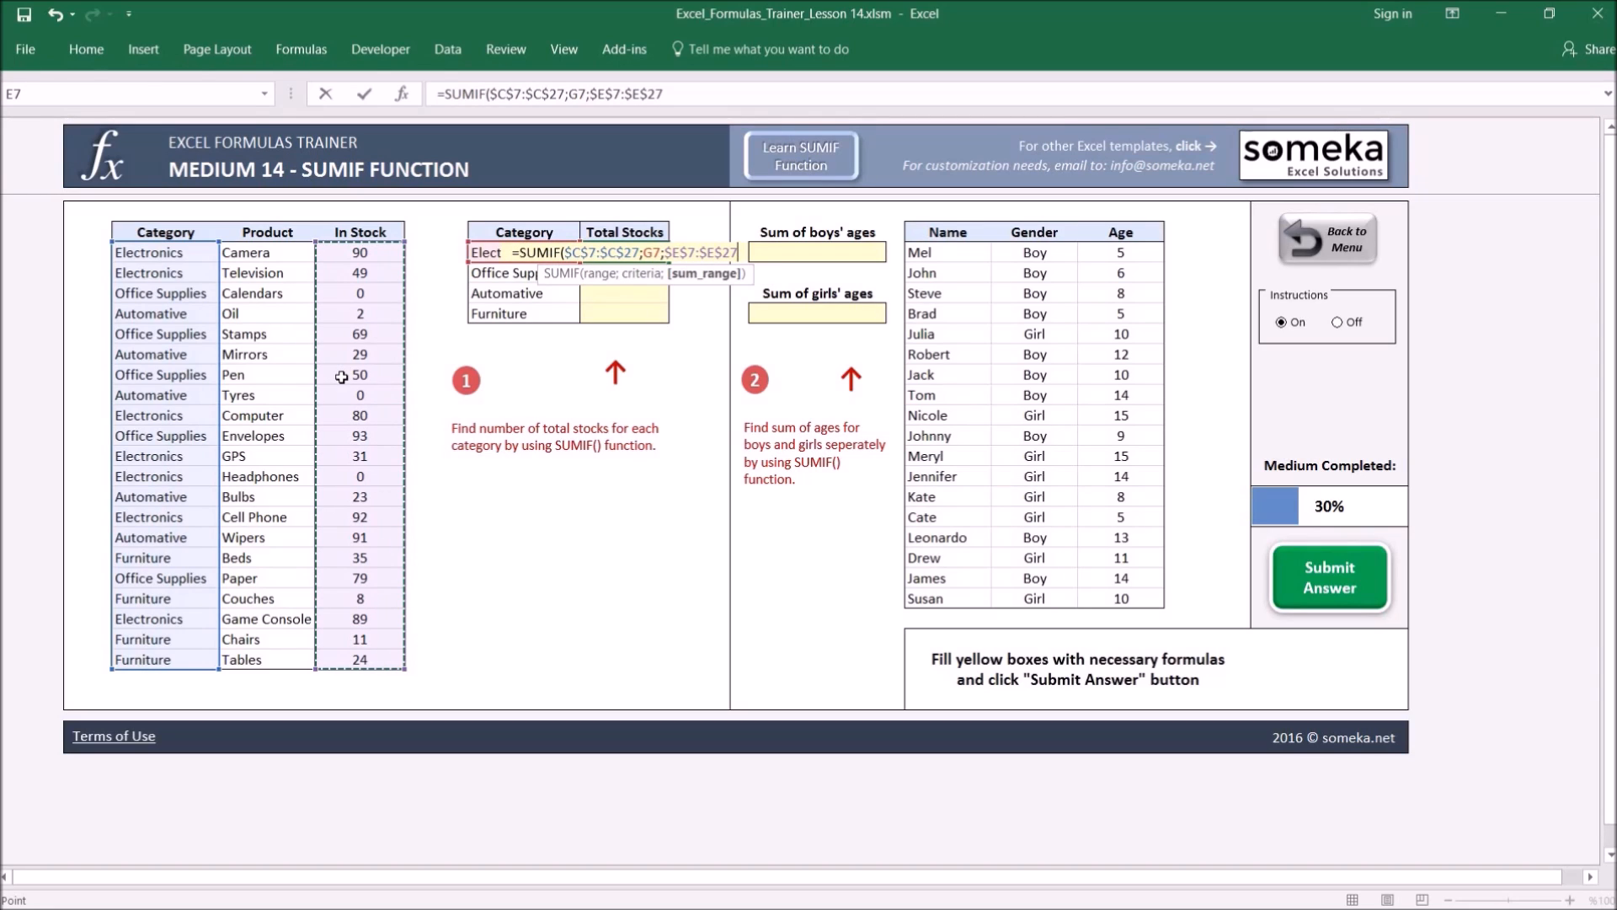
pyautogui.write(')')
pyautogui.press('Return')
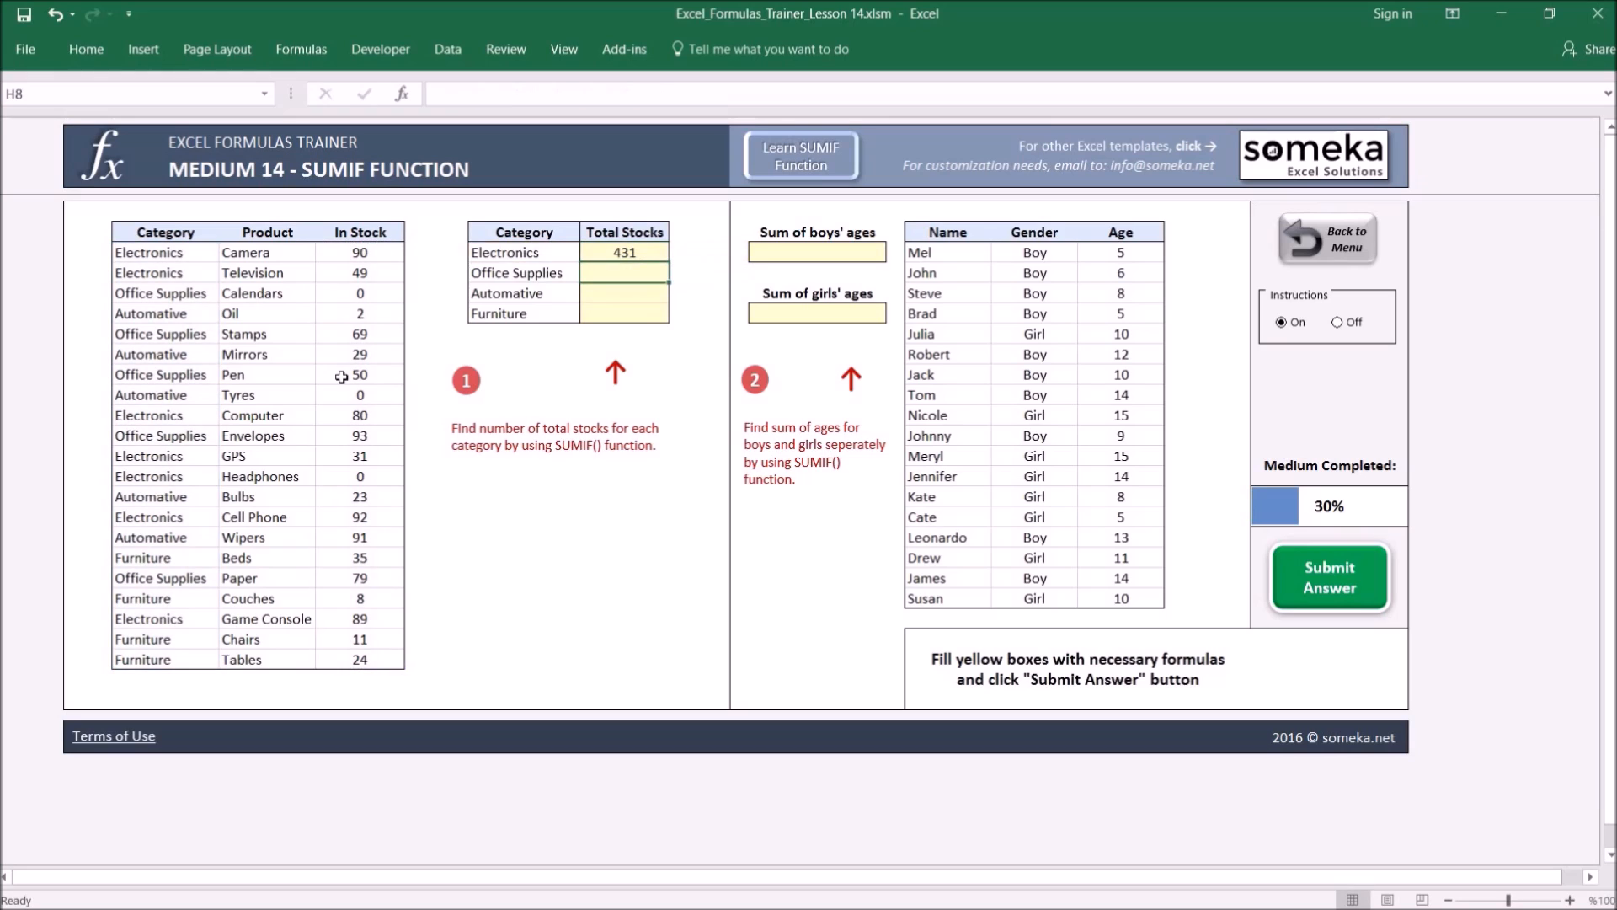
# Copy the Electronics total's formula from H7 down through H10 with Paste Special for the remaining categories
pyautogui.press('Up')
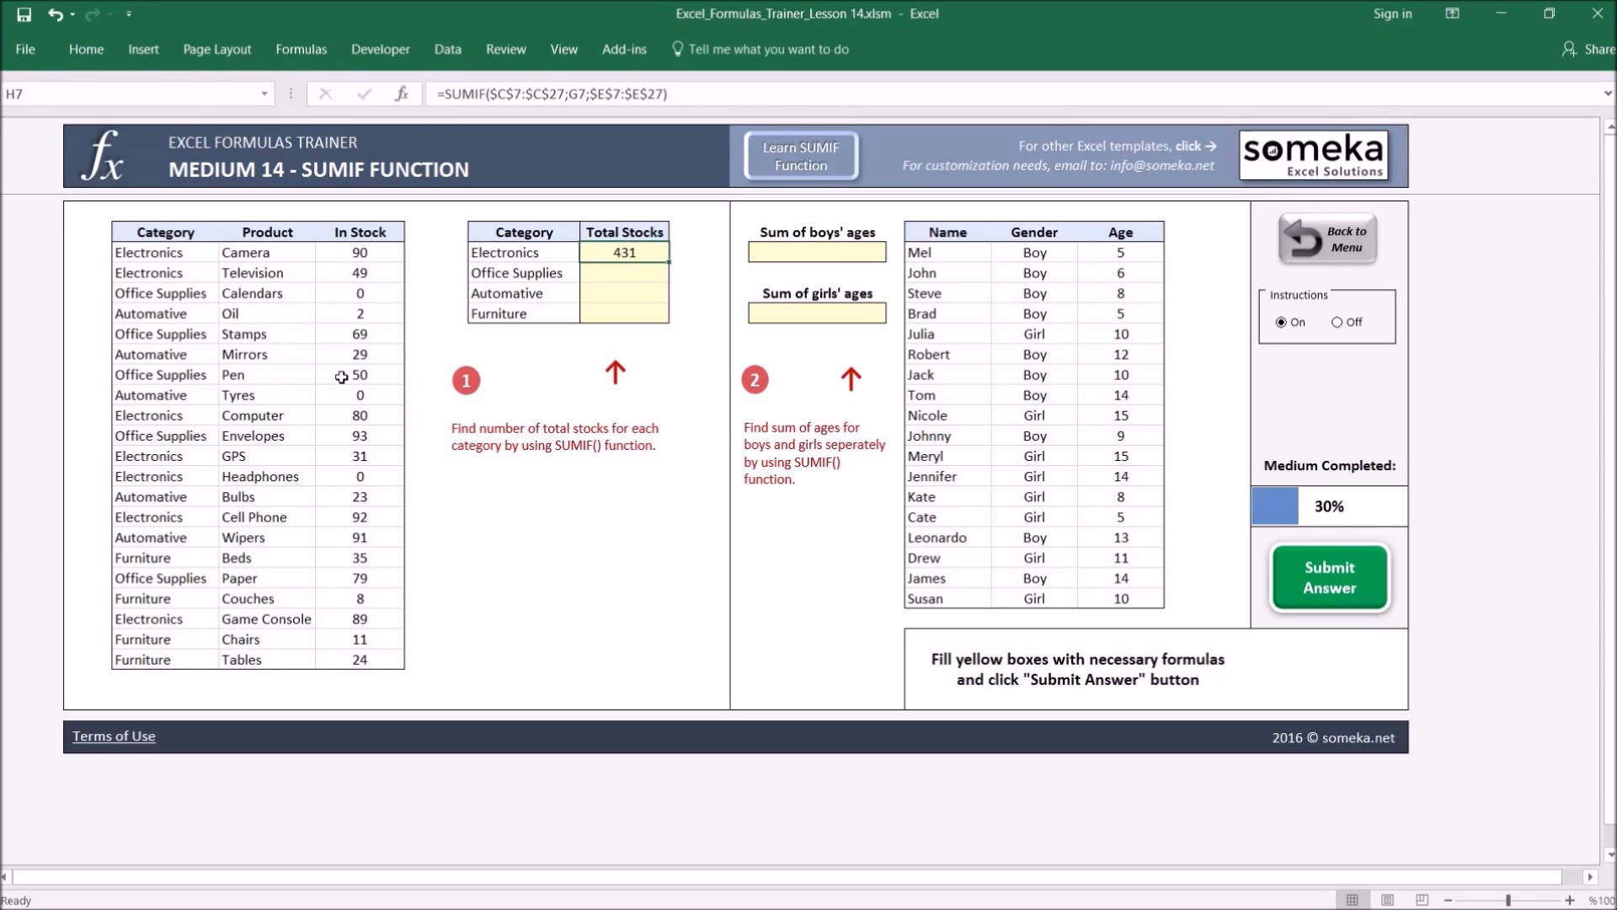
pyautogui.hotkey('ctrl', 'c')
pyautogui.hotkey('shift', 'Down')
pyautogui.hotkey('shift', 'Down')
pyautogui.hotkey('shift', 'Down')
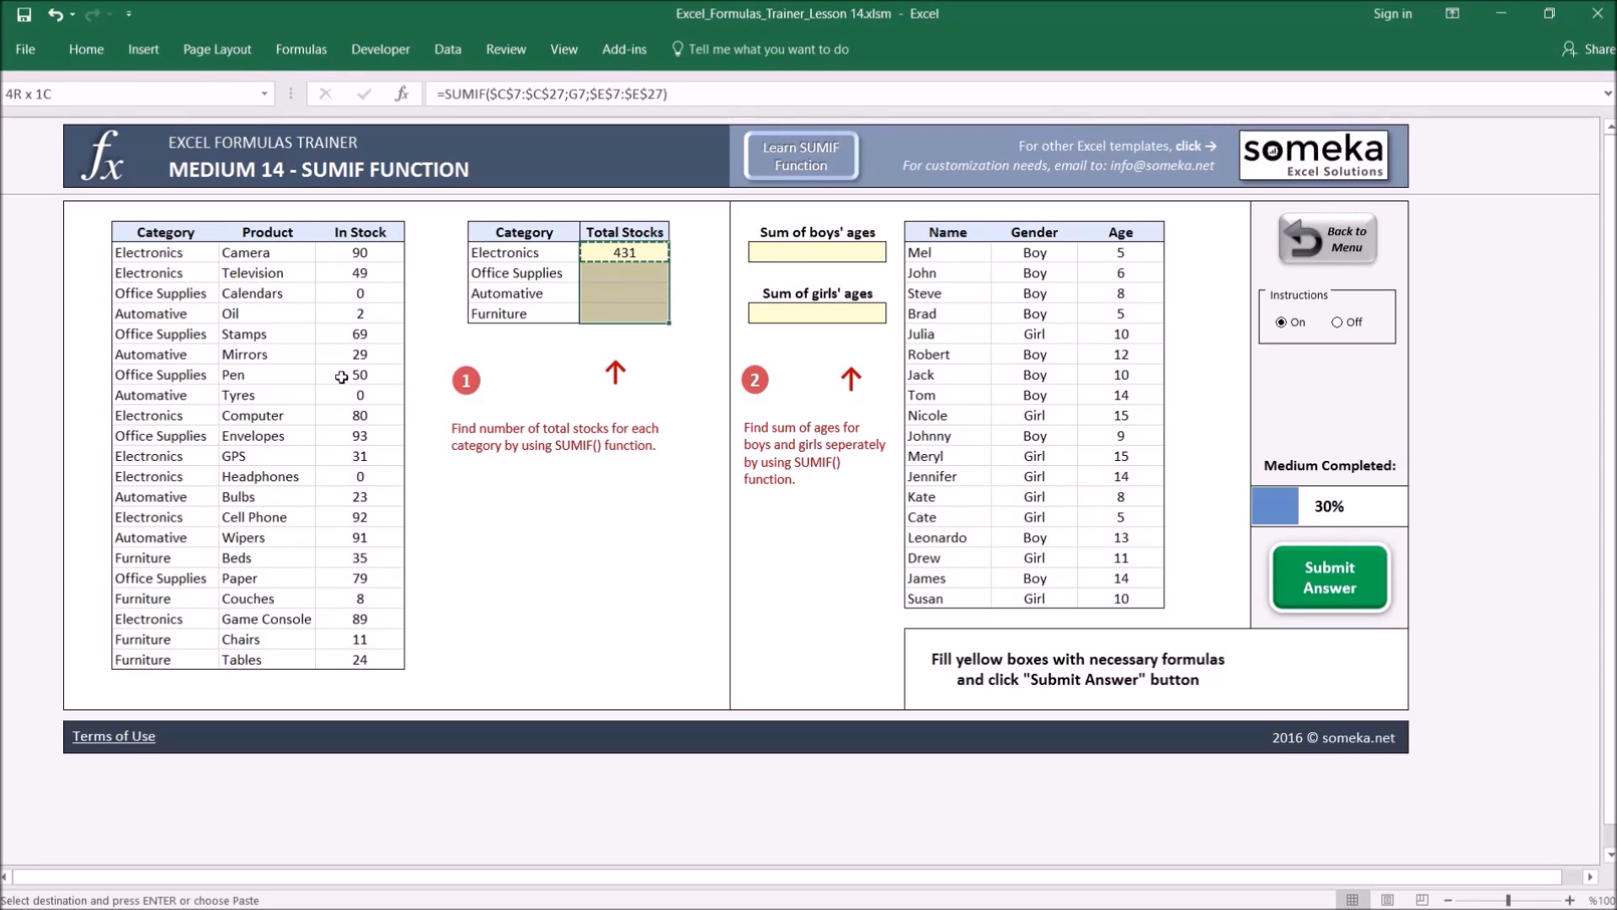
pyautogui.hotkey('ctrl', 'alt', 'v')
pyautogui.press('Down')
pyautogui.press('Down')
pyautogui.press('Up')
pyautogui.press('Return')
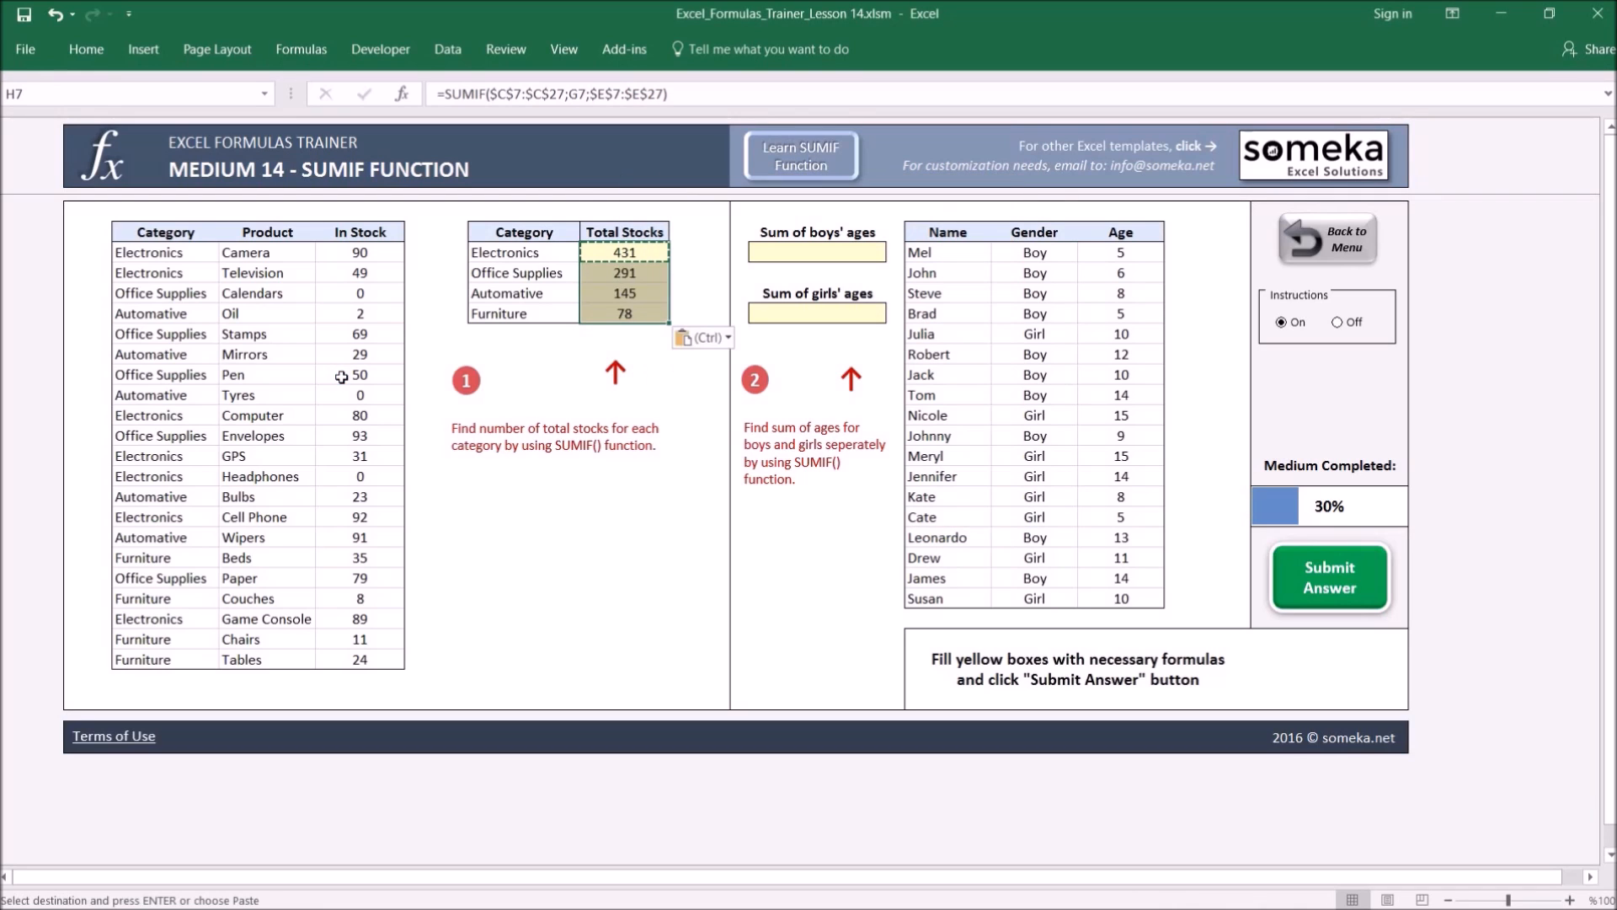
pyautogui.press('Down')
pyautogui.press('Down')
pyautogui.press('Escape')
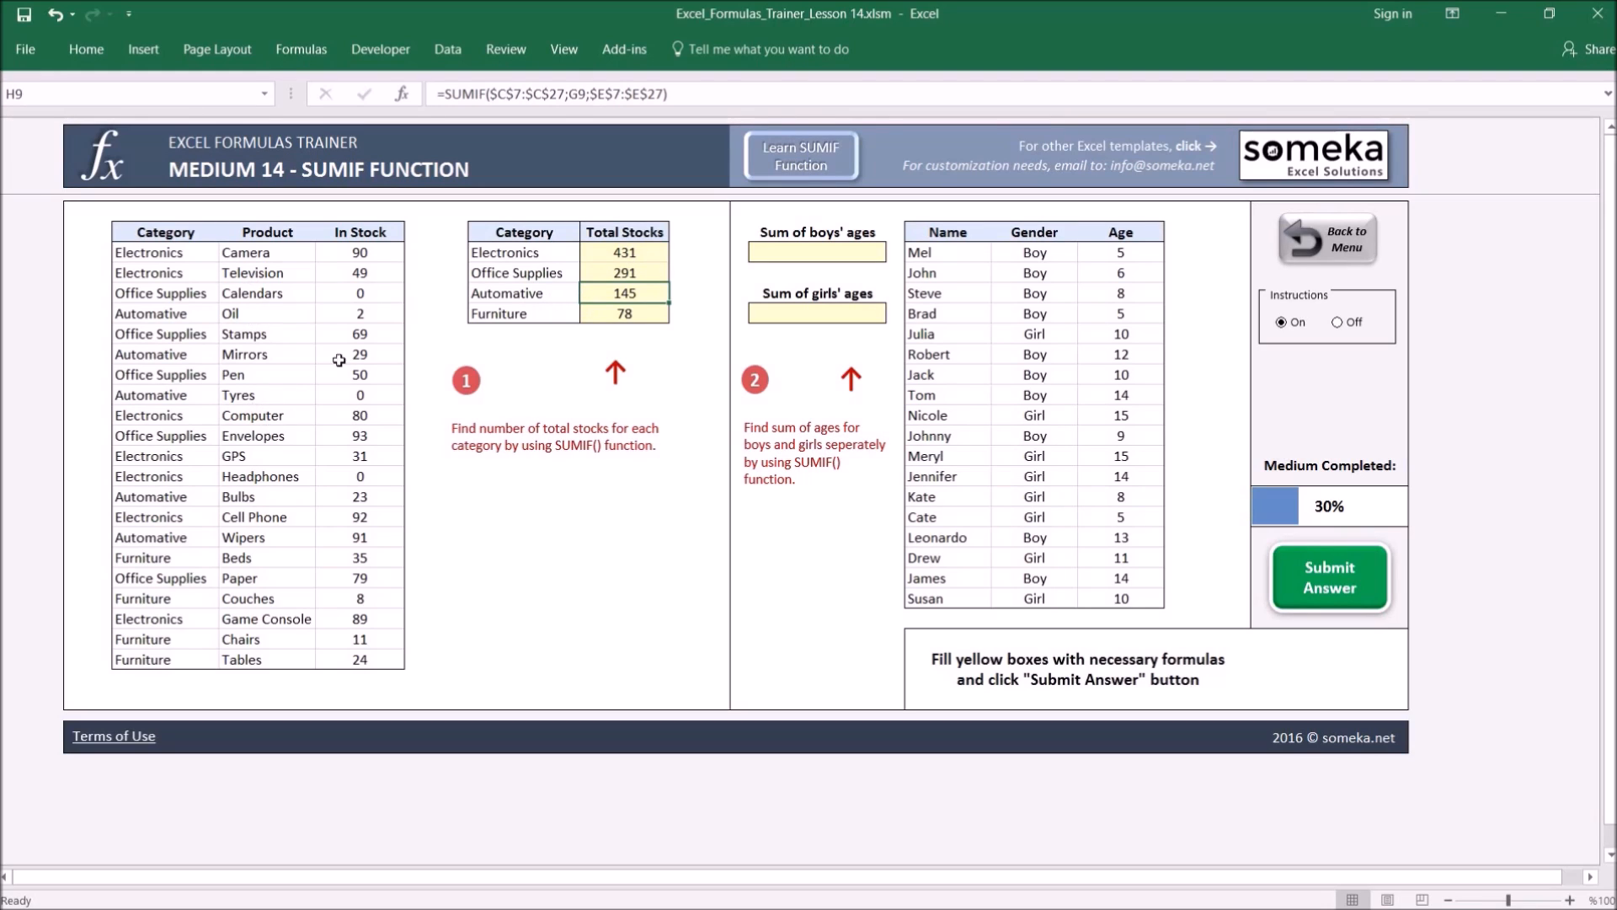
# Check the Furniture total in H10 against the sum of the In Stock values for Beds, Couches, Chairs and Tables
pyautogui.click(626, 316)
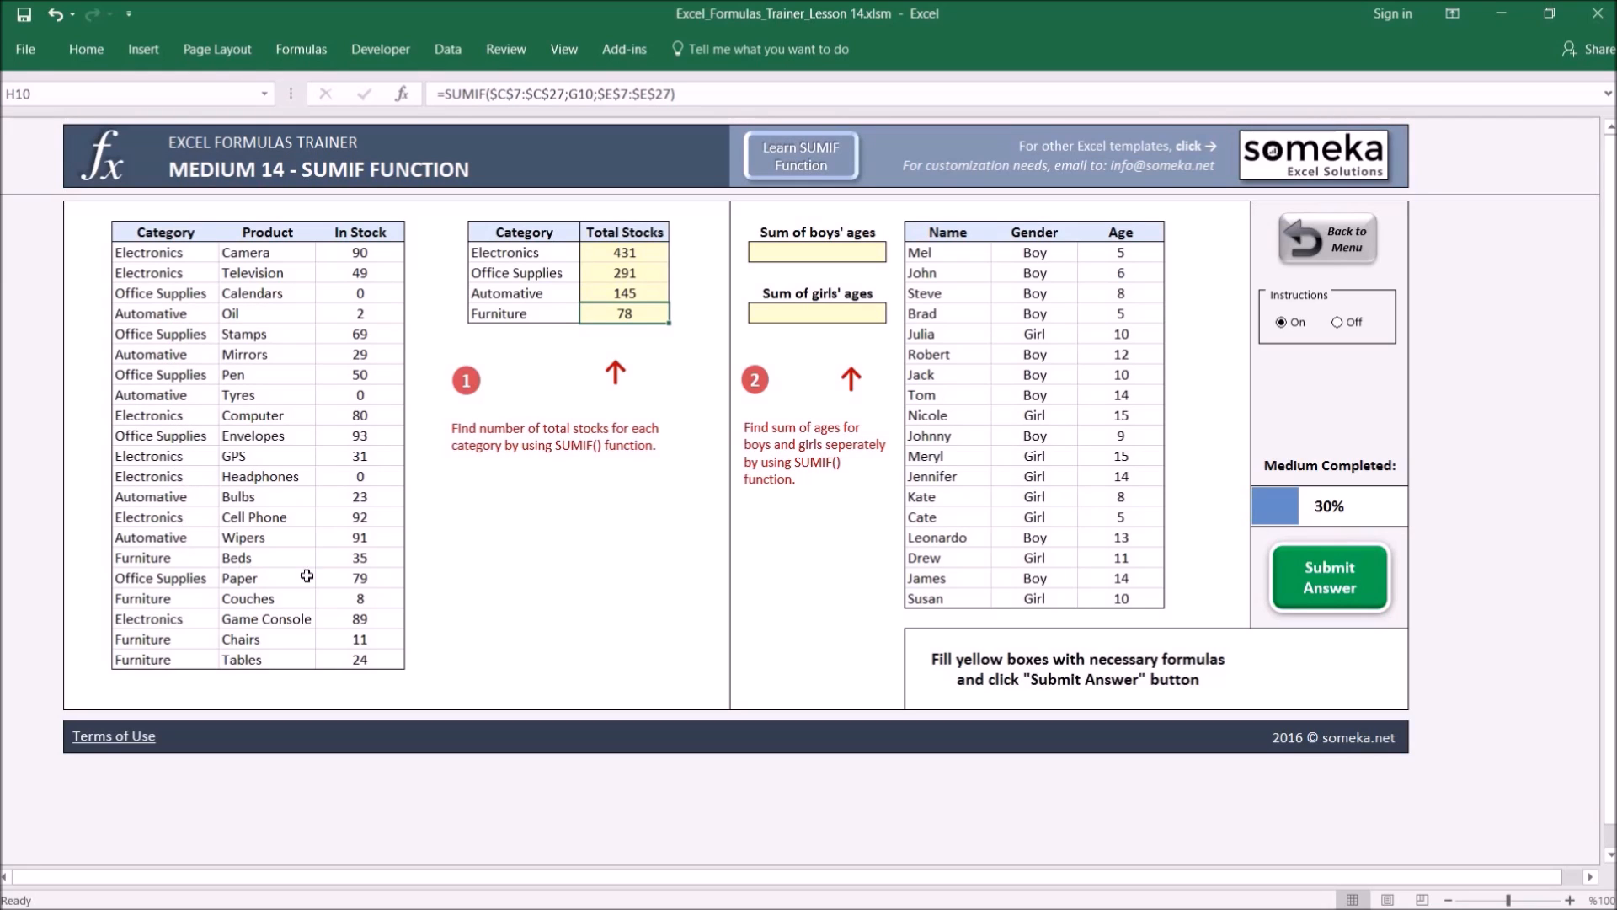
pyautogui.click(362, 559)
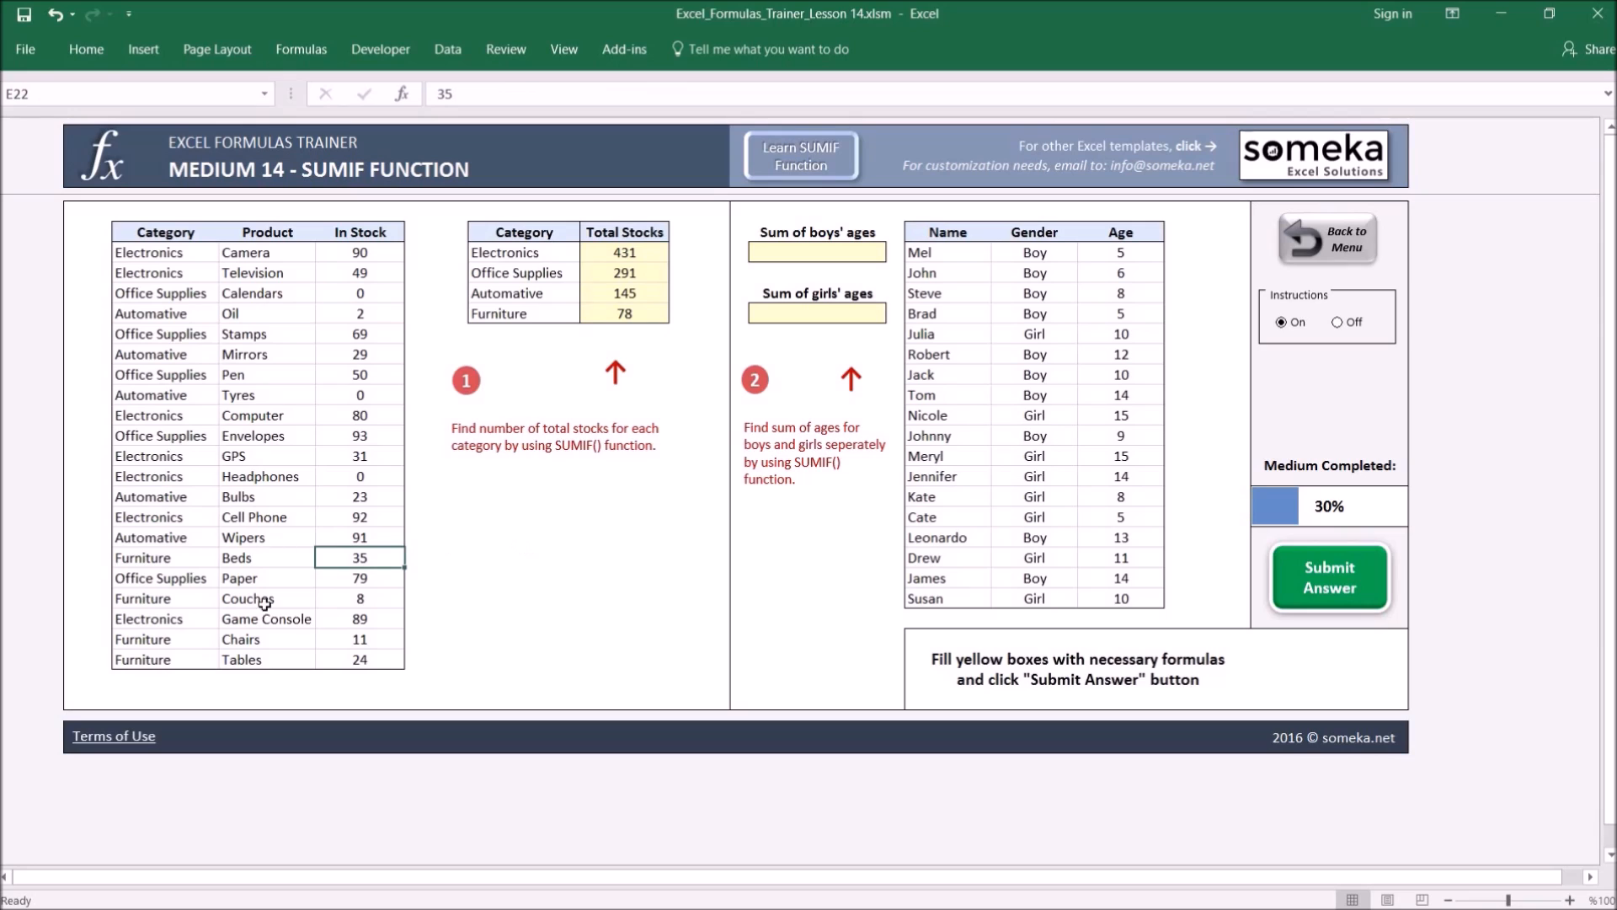
pyautogui.keyDown('ctrl'); pyautogui.click(363, 598); pyautogui.keyUp('ctrl')
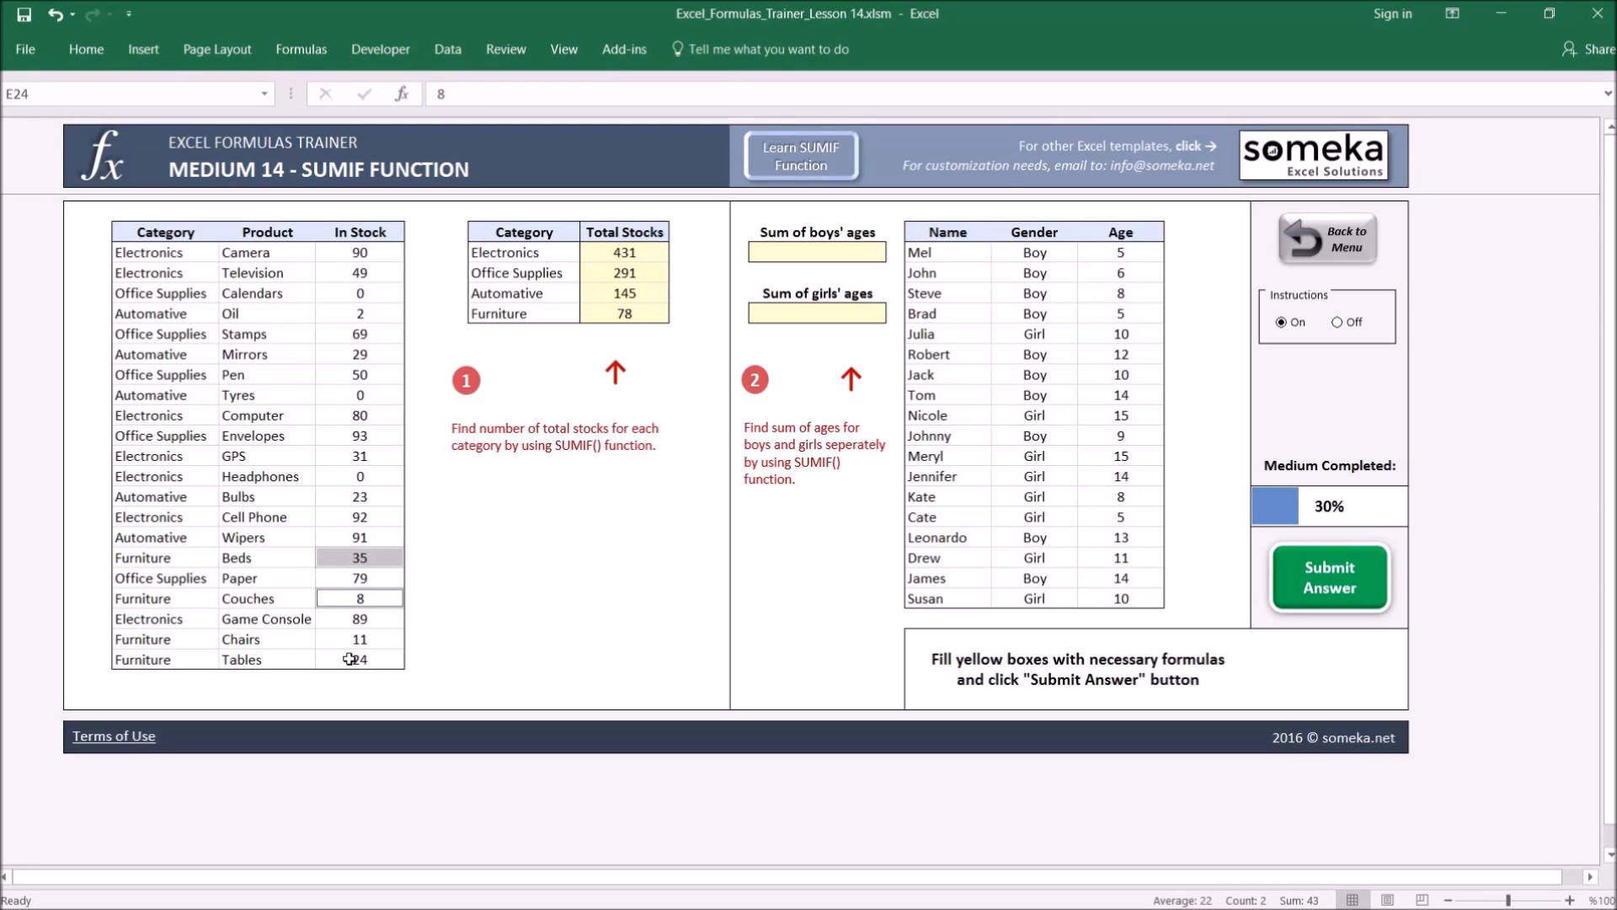
pyautogui.keyDown('ctrl'); pyautogui.click(366, 642); pyautogui.keyUp('ctrl')
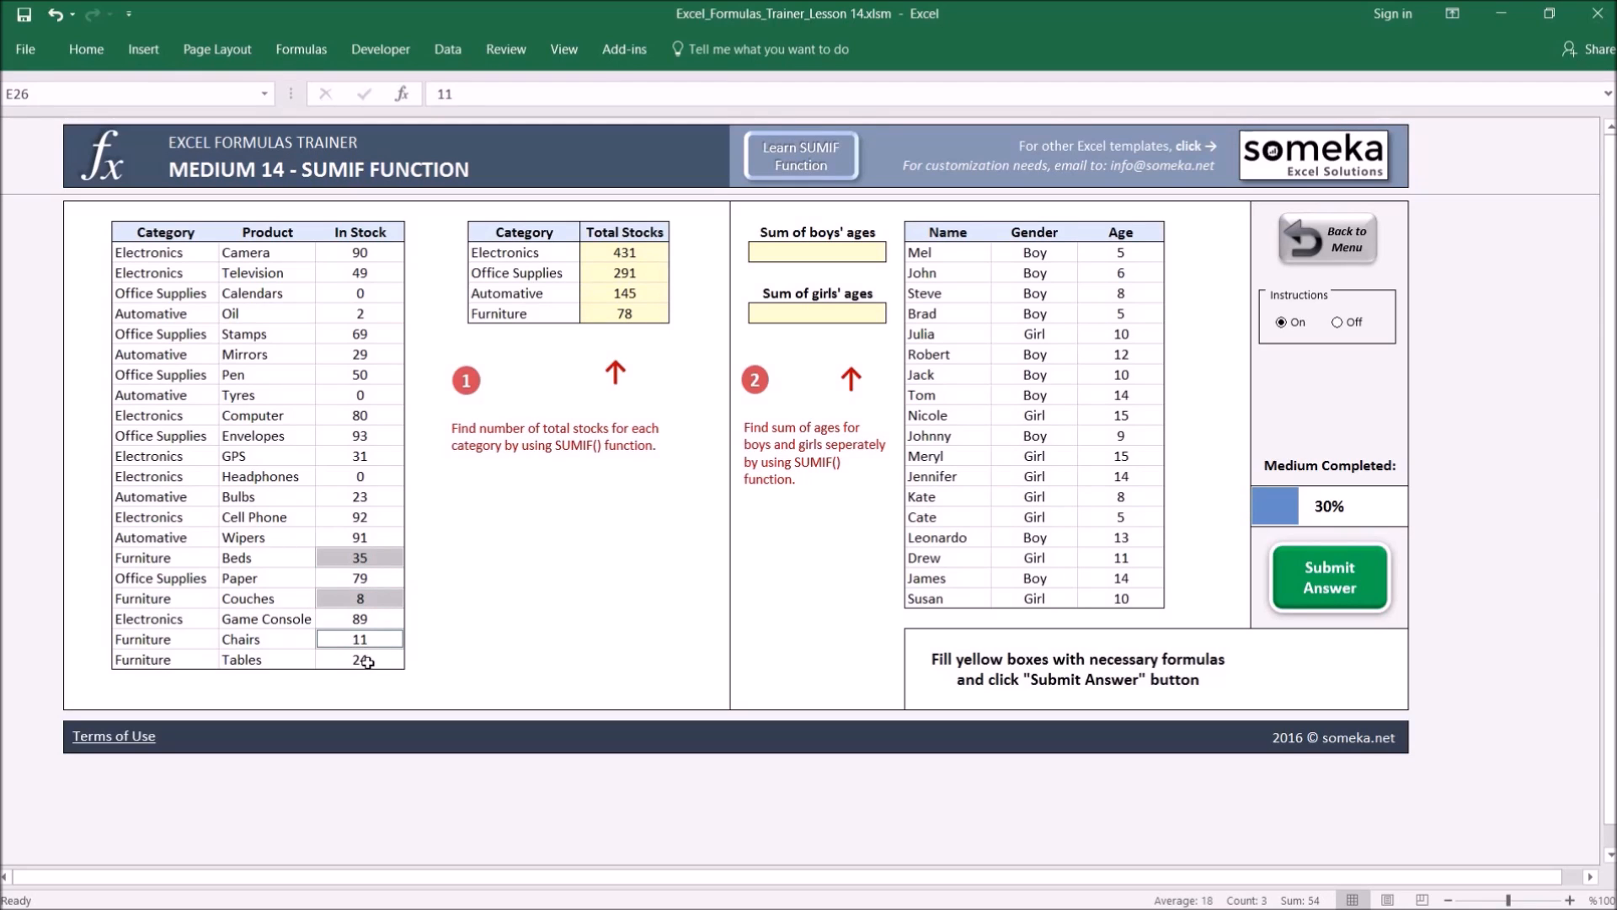
pyautogui.keyDown('ctrl'); pyautogui.click(366, 661); pyautogui.keyUp('ctrl')
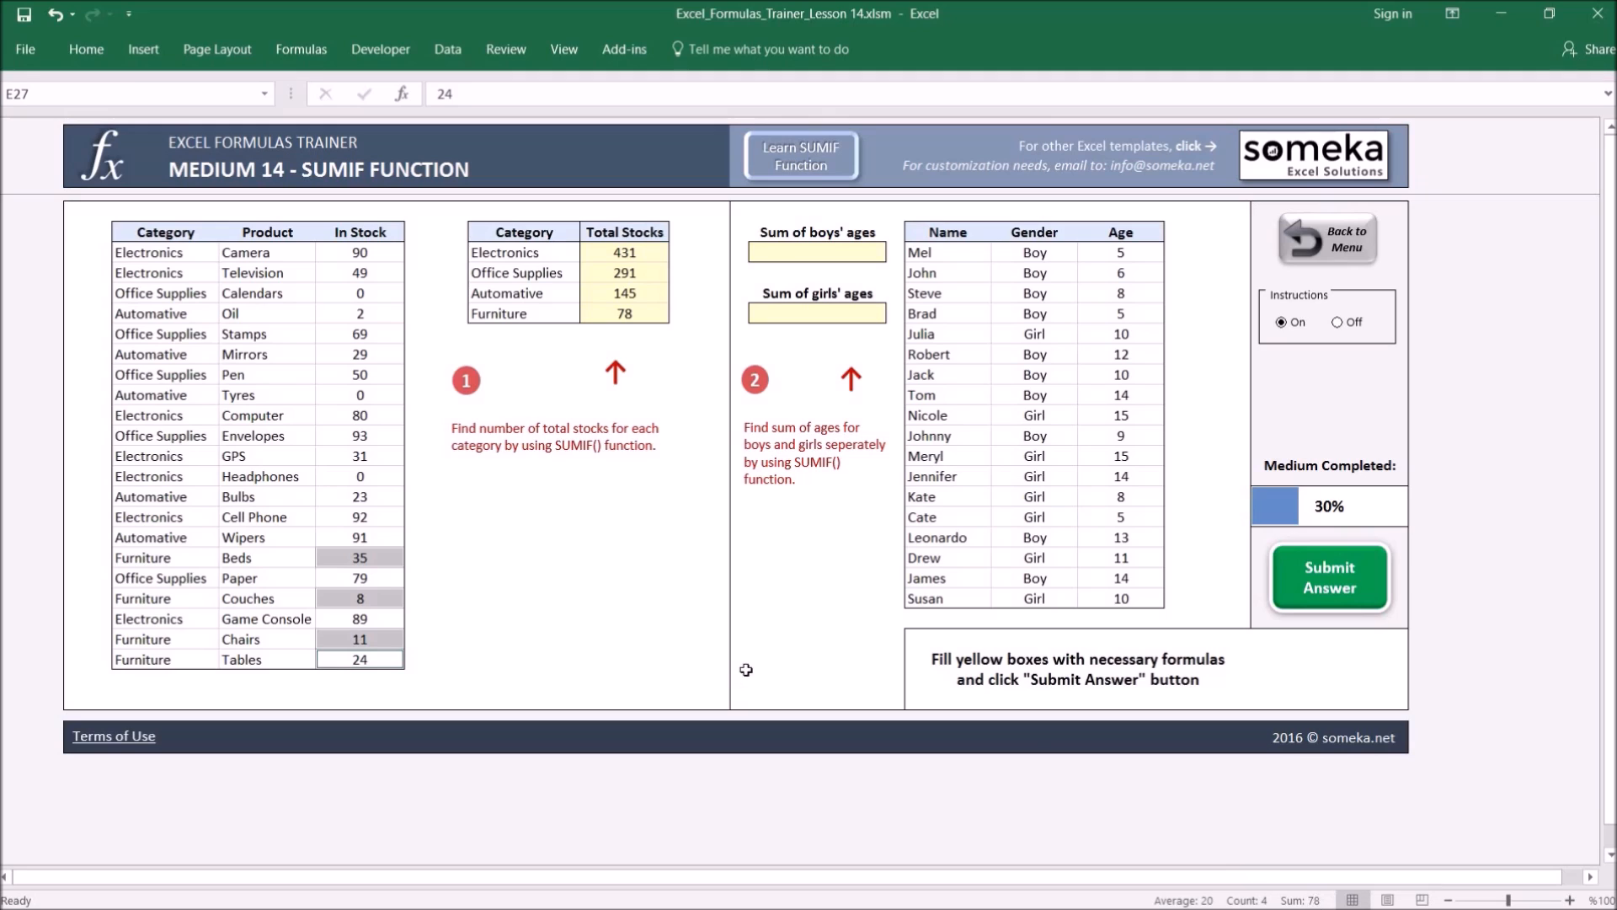
pyautogui.click(632, 316)
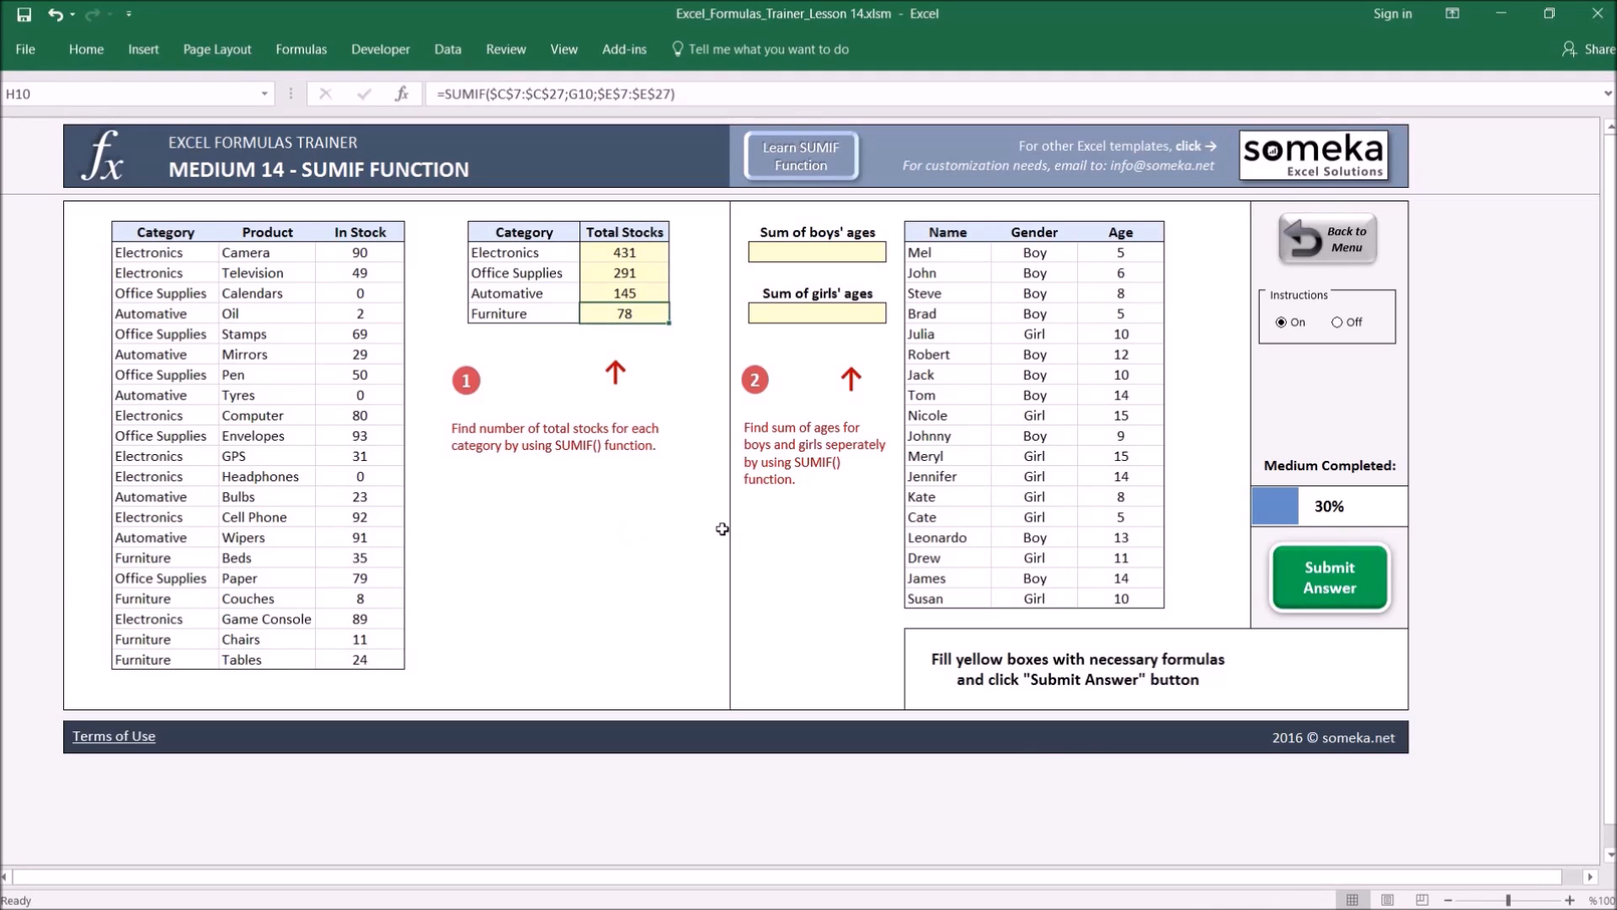
pyautogui.click(716, 576)
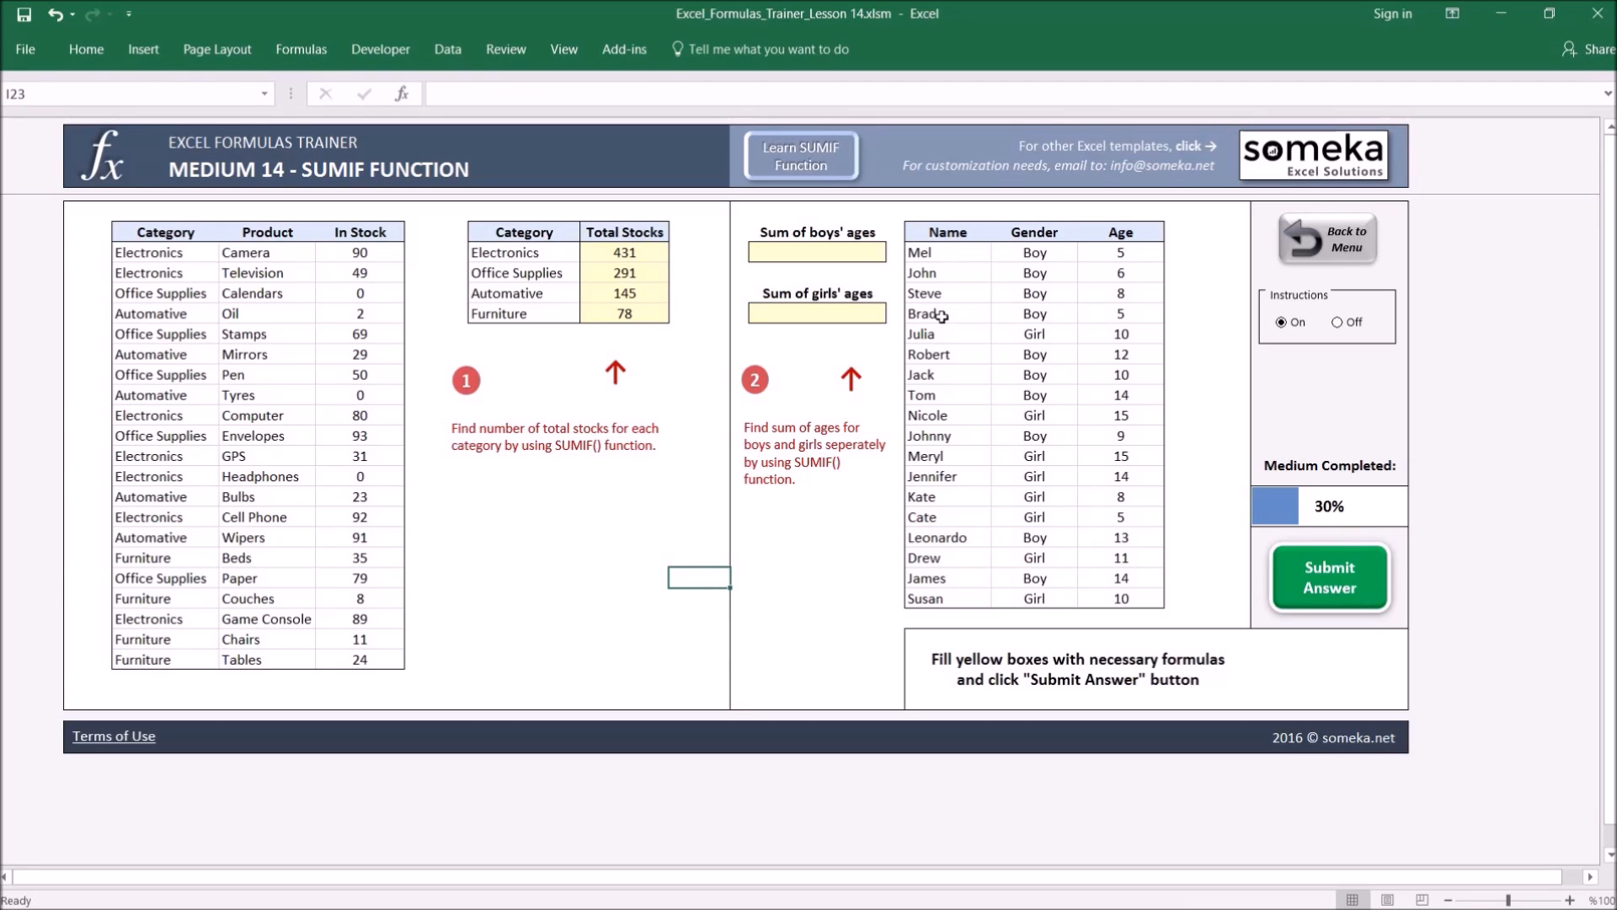
pyautogui.click(790, 248)
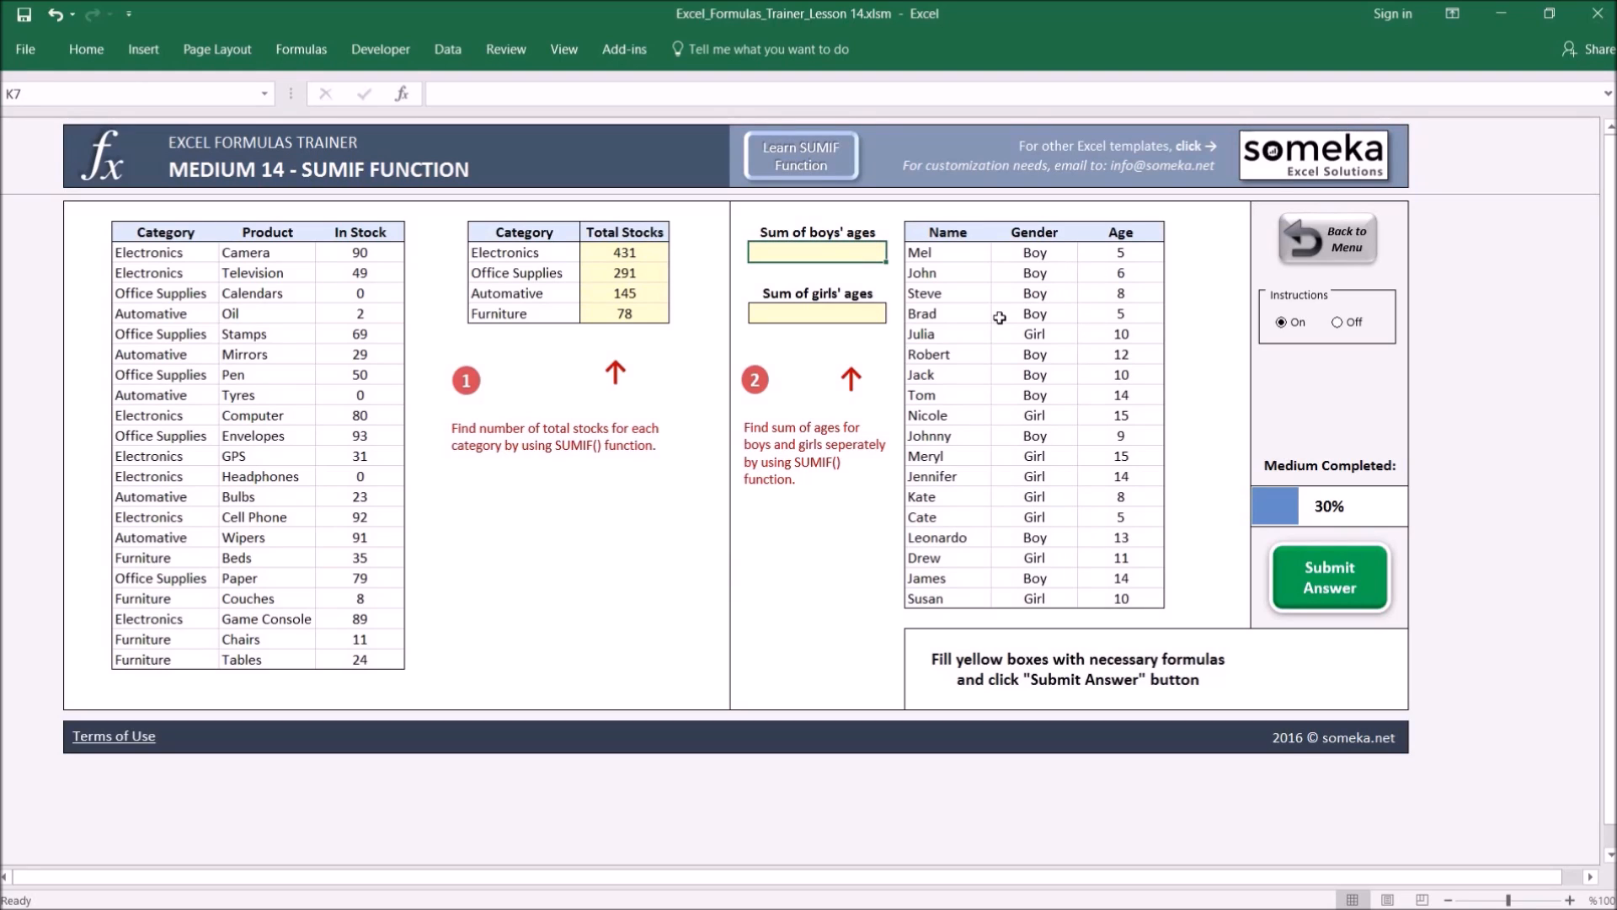
pyautogui.moveTo(948, 234); pyautogui.dragTo(1120, 293)
pyautogui.click(935, 271)
pyautogui.click(1049, 273)
# Fill the Sum of boys' ages cell K7 with the formula =SUMIF($N$7:$N$24;"Boy";$O$7:$O$24)
pyautogui.click(808, 254)
pyautogui.write('=SUMIf')
pyautogui.press('Tab')
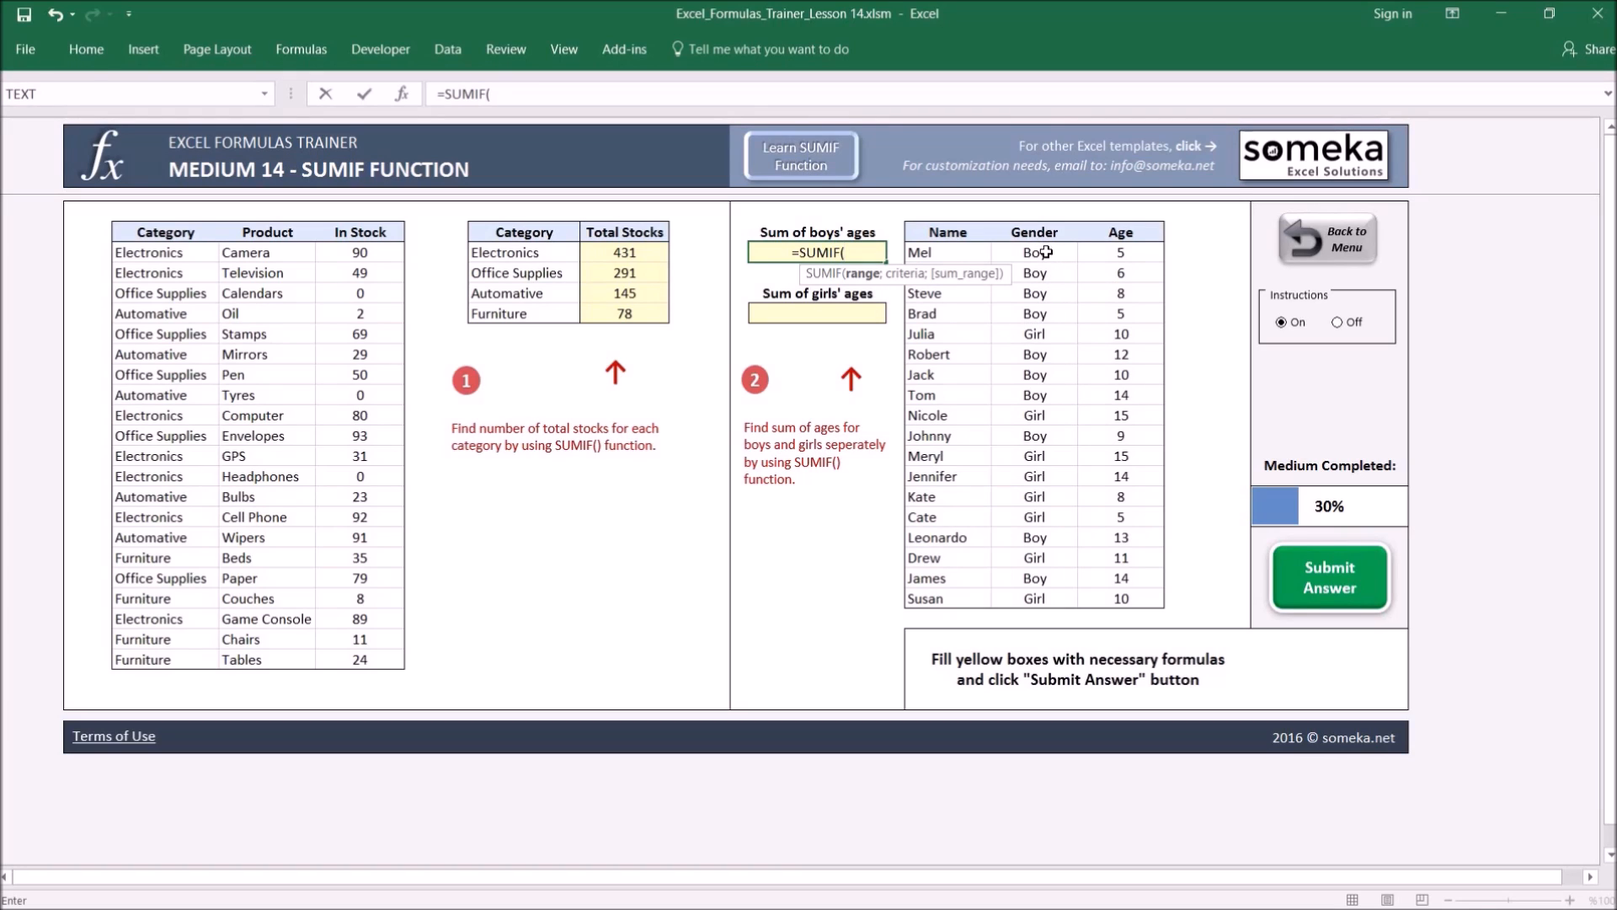
pyautogui.moveTo(1045, 252); pyautogui.dragTo(1065, 599)
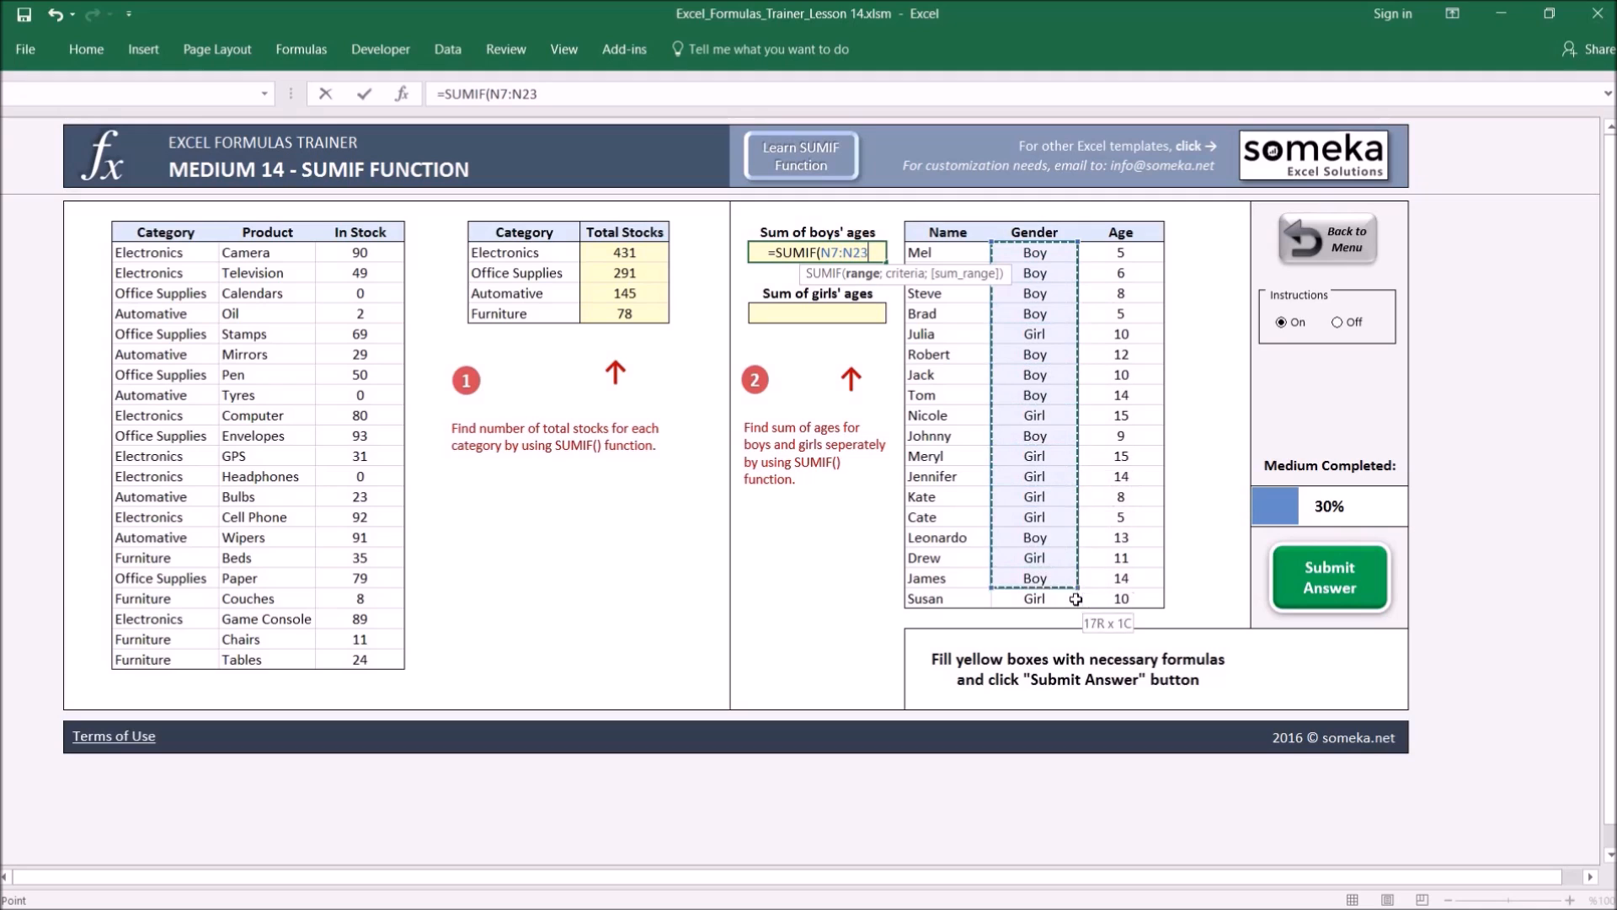
pyautogui.press('F4')
pyautogui.write(';')
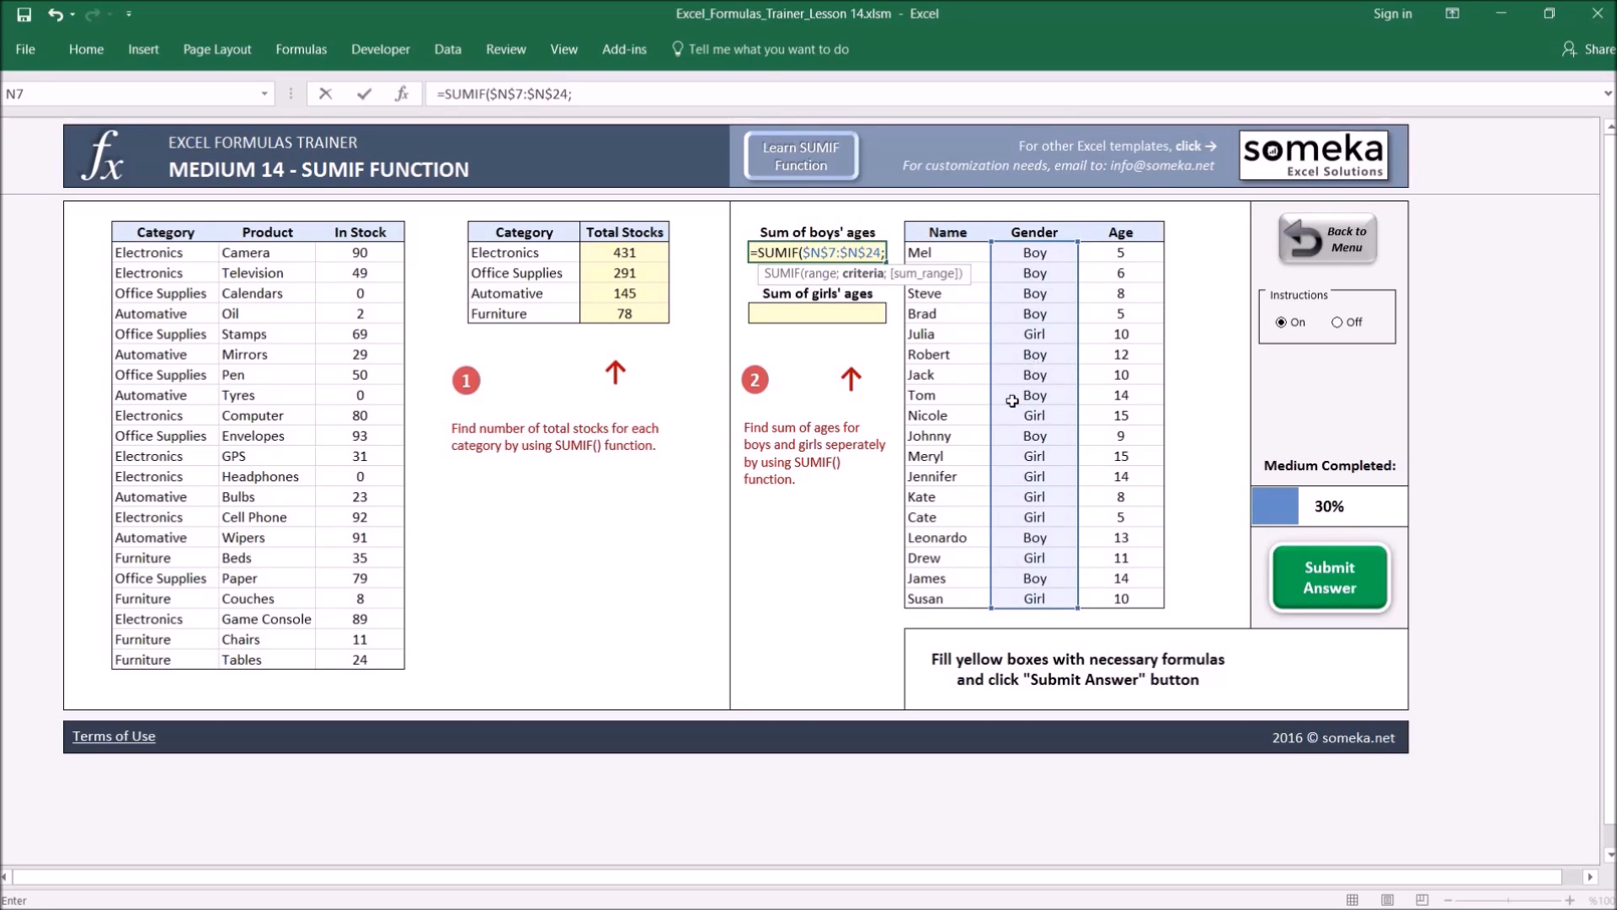
pyautogui.write('"')
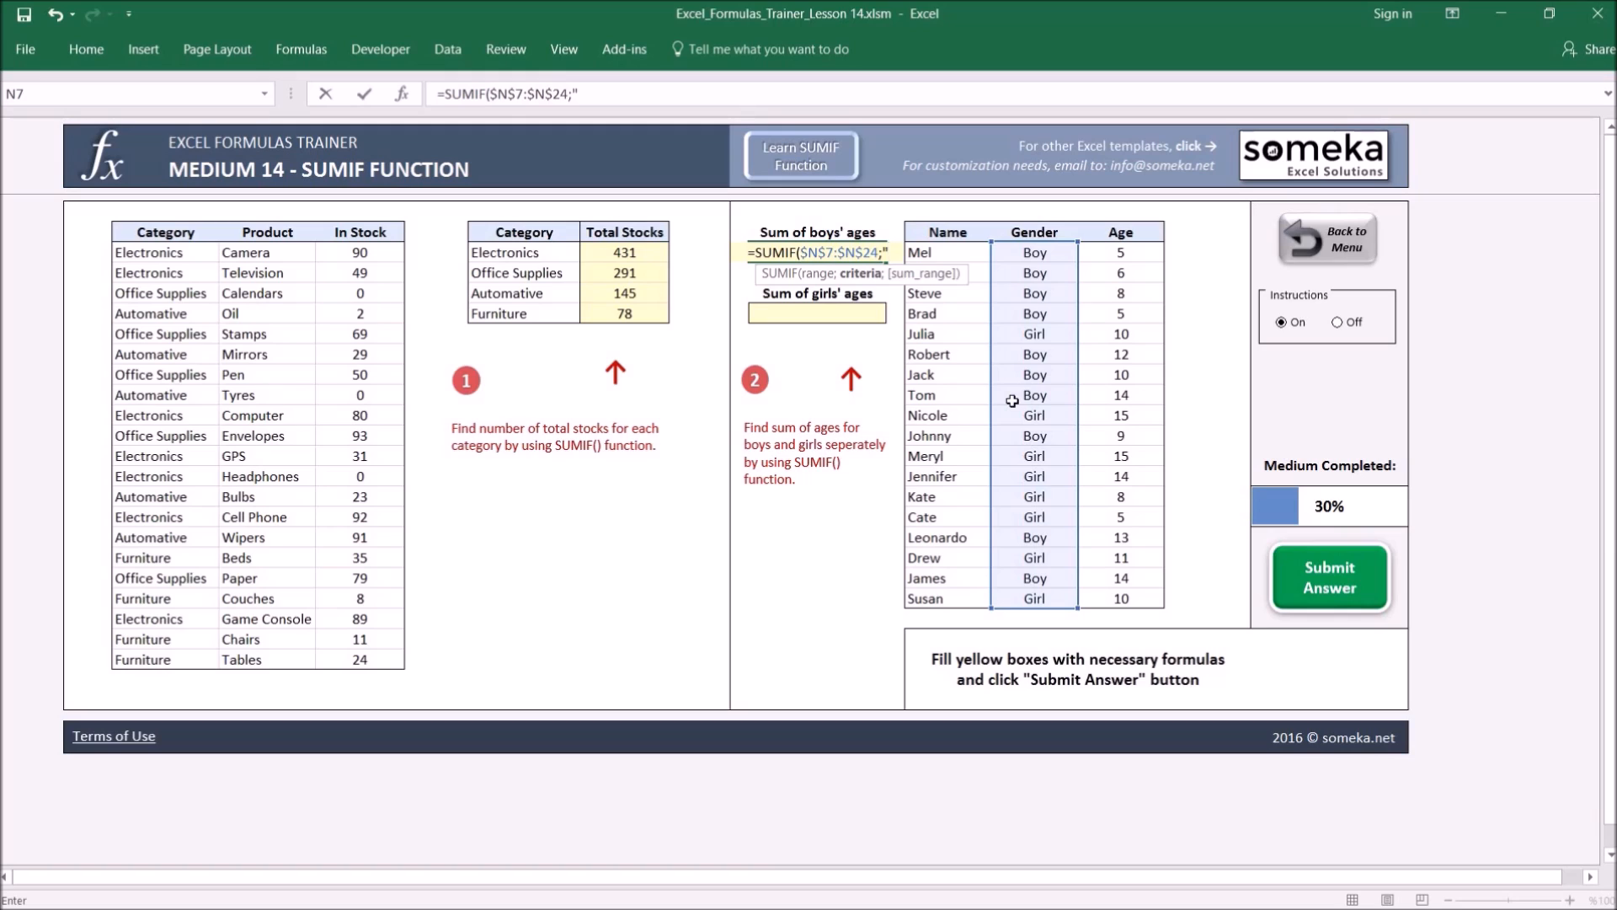
pyautogui.write('Boy')
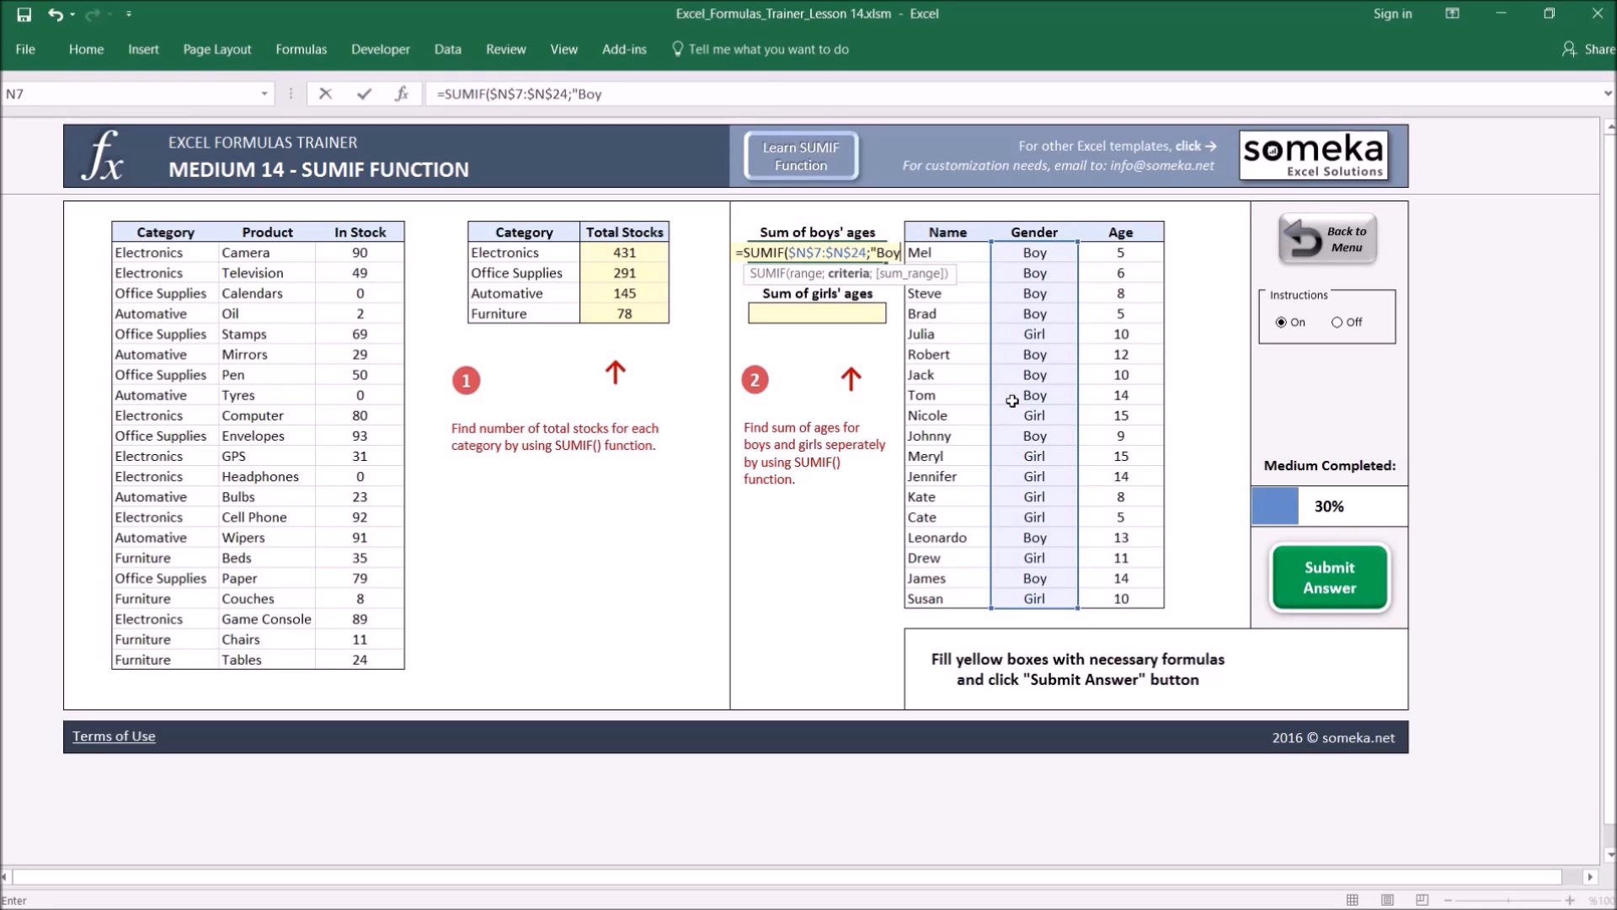
pyautogui.write('";')
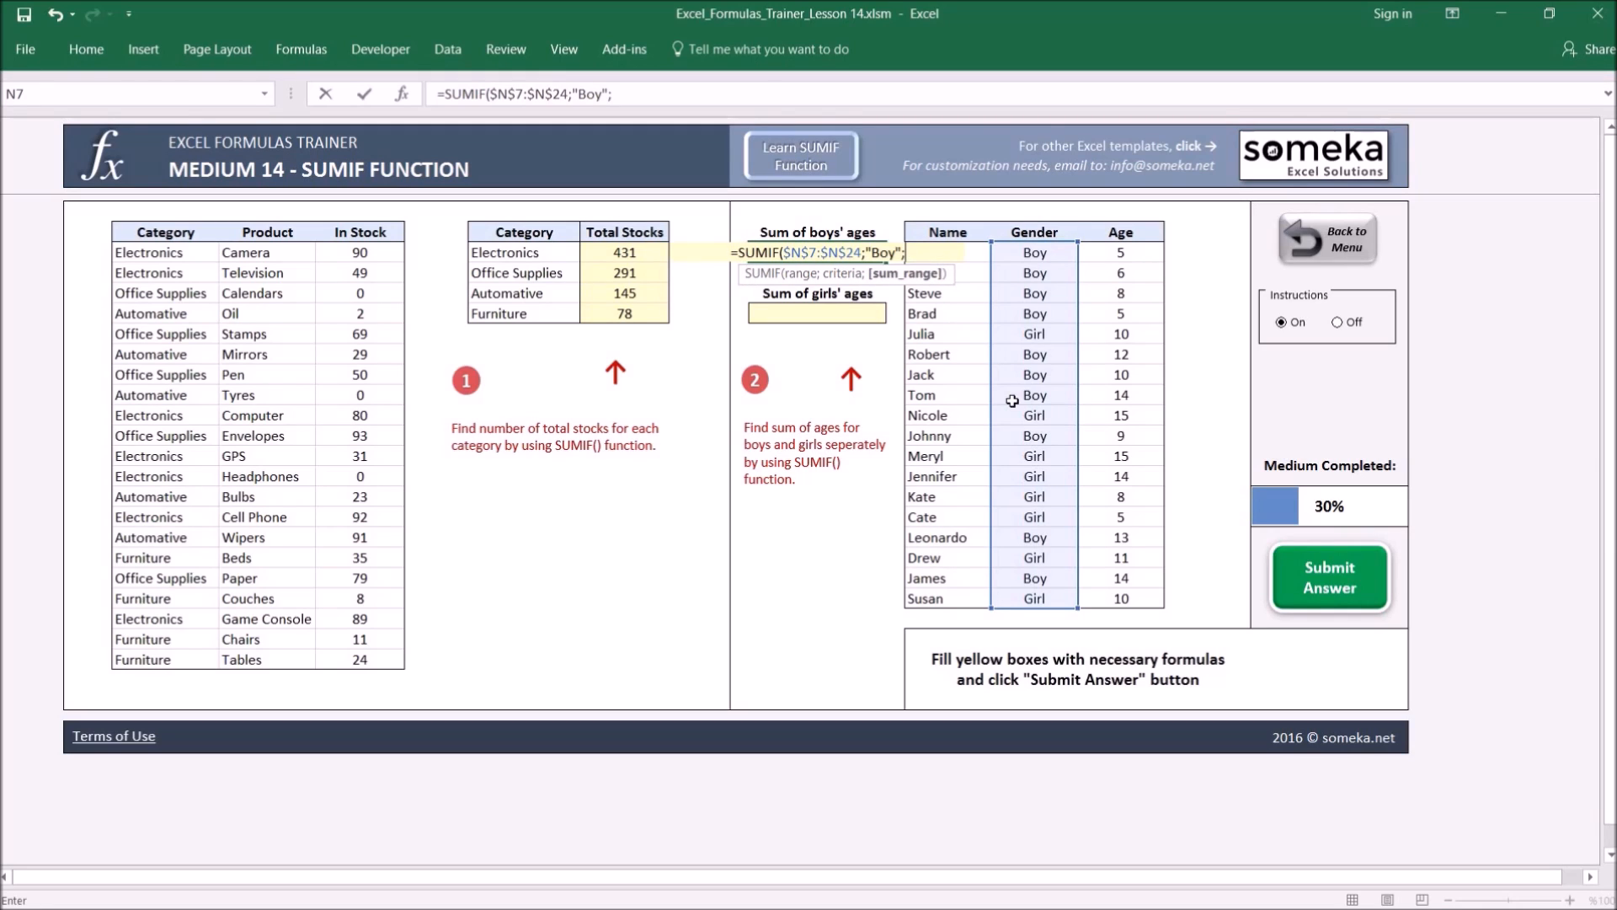
pyautogui.moveTo(1120, 252); pyautogui.dragTo(1125, 600)
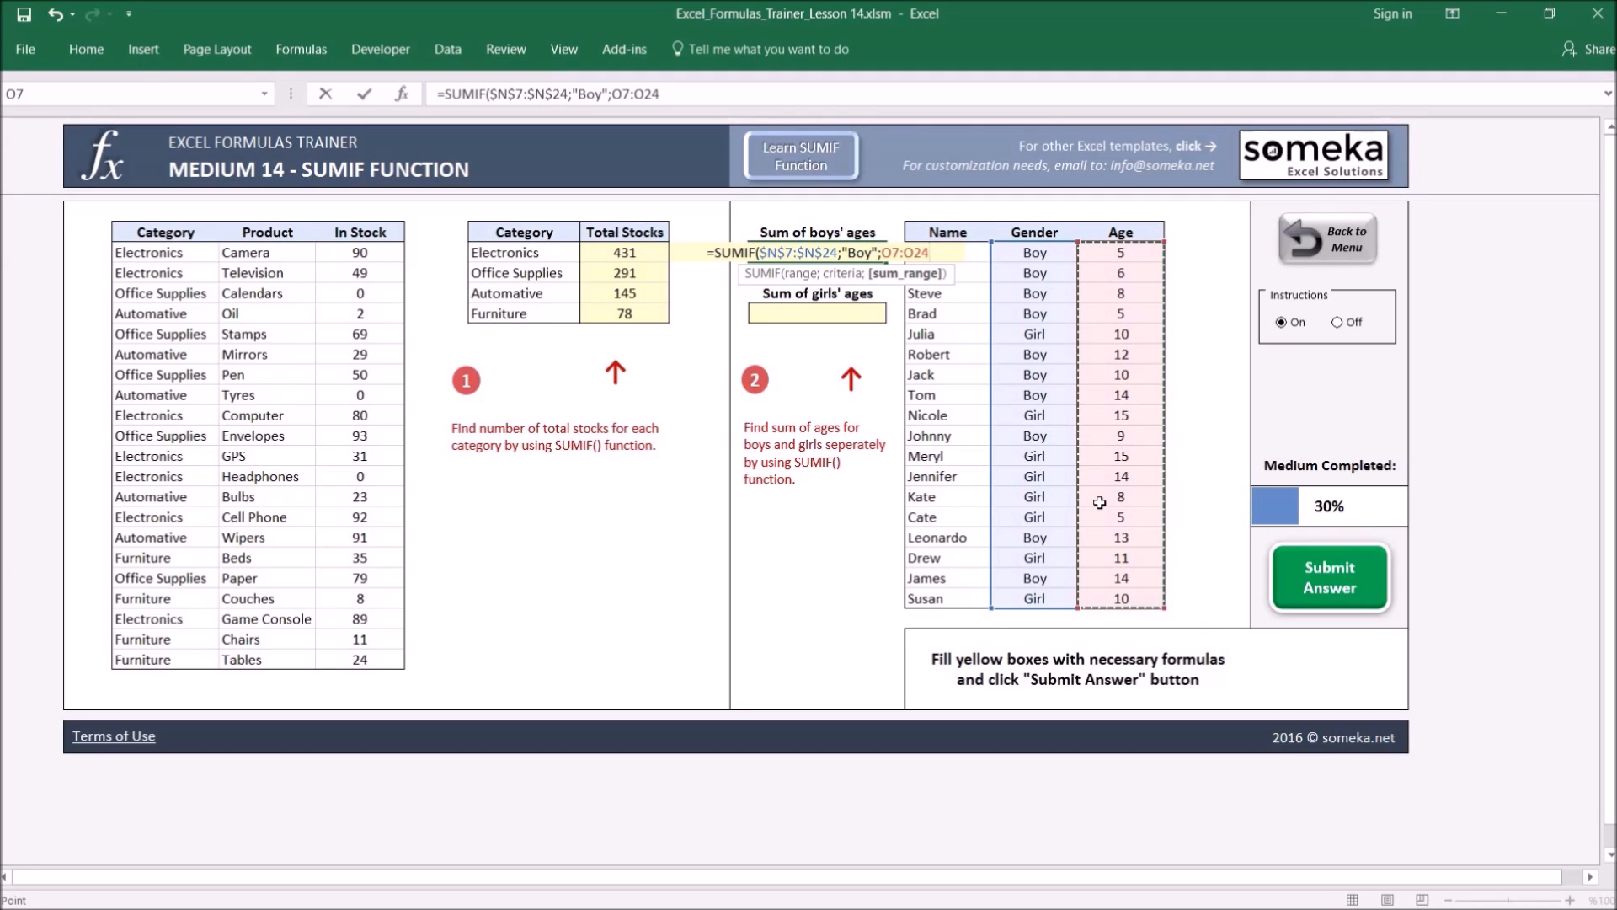
pyautogui.press('F4')
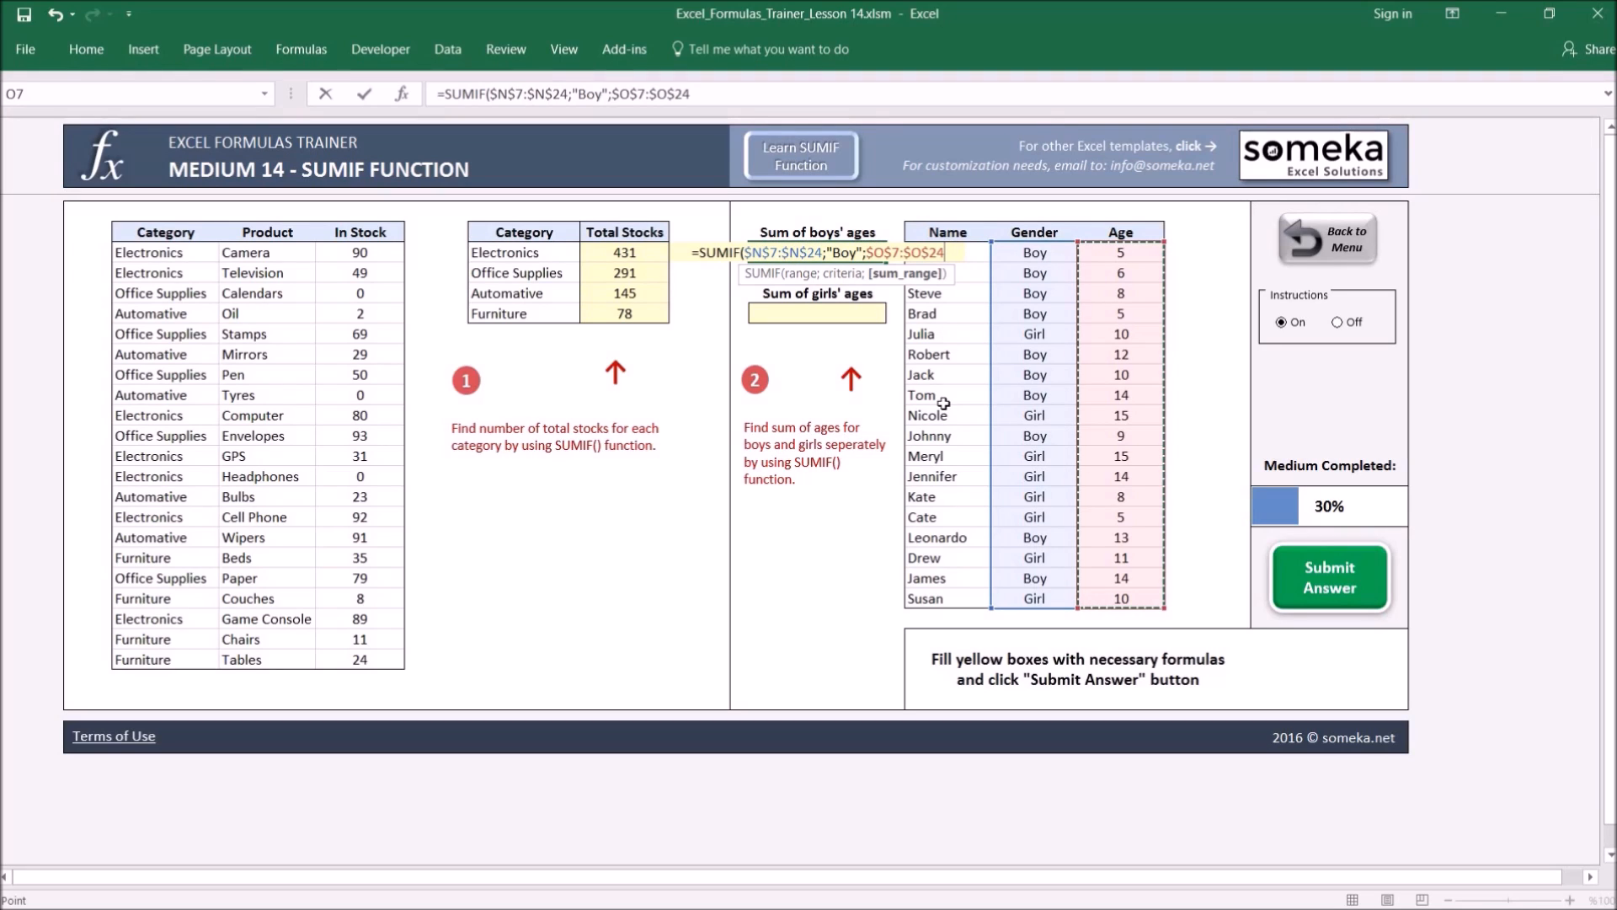
pyautogui.write(')')
pyautogui.press('Return')
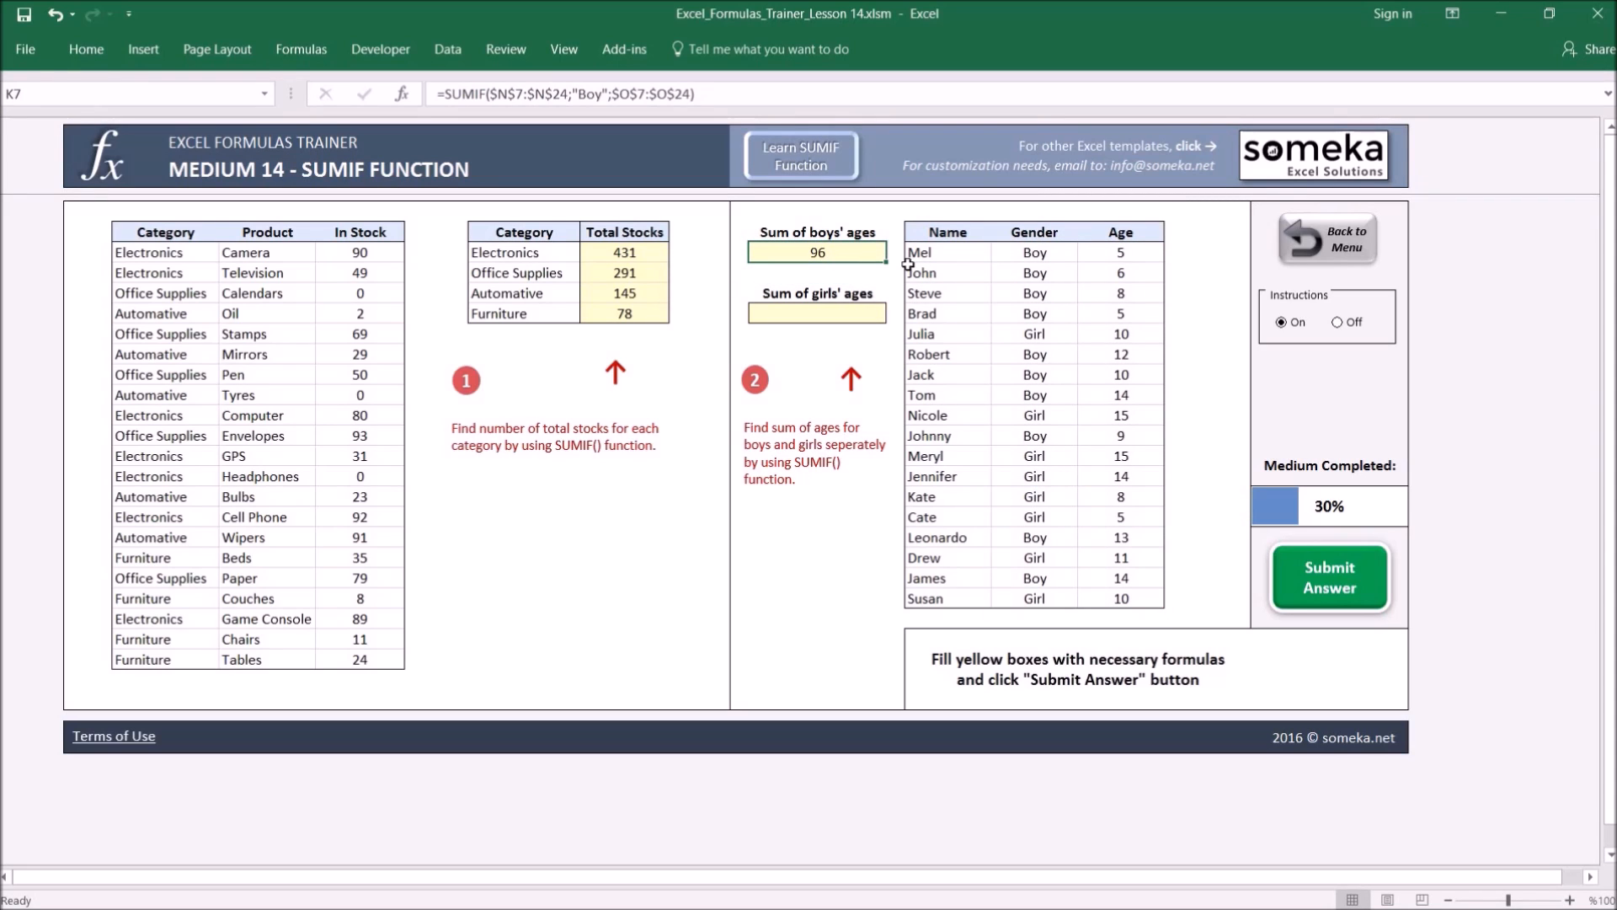
# Fill the Sum of girls' ages cell K10 with the formula =SUMIF(N7:N24;"Girl";O7:O24) and submit the lesson's answers
pyautogui.click(838, 314)
pyautogui.write('=sumif')
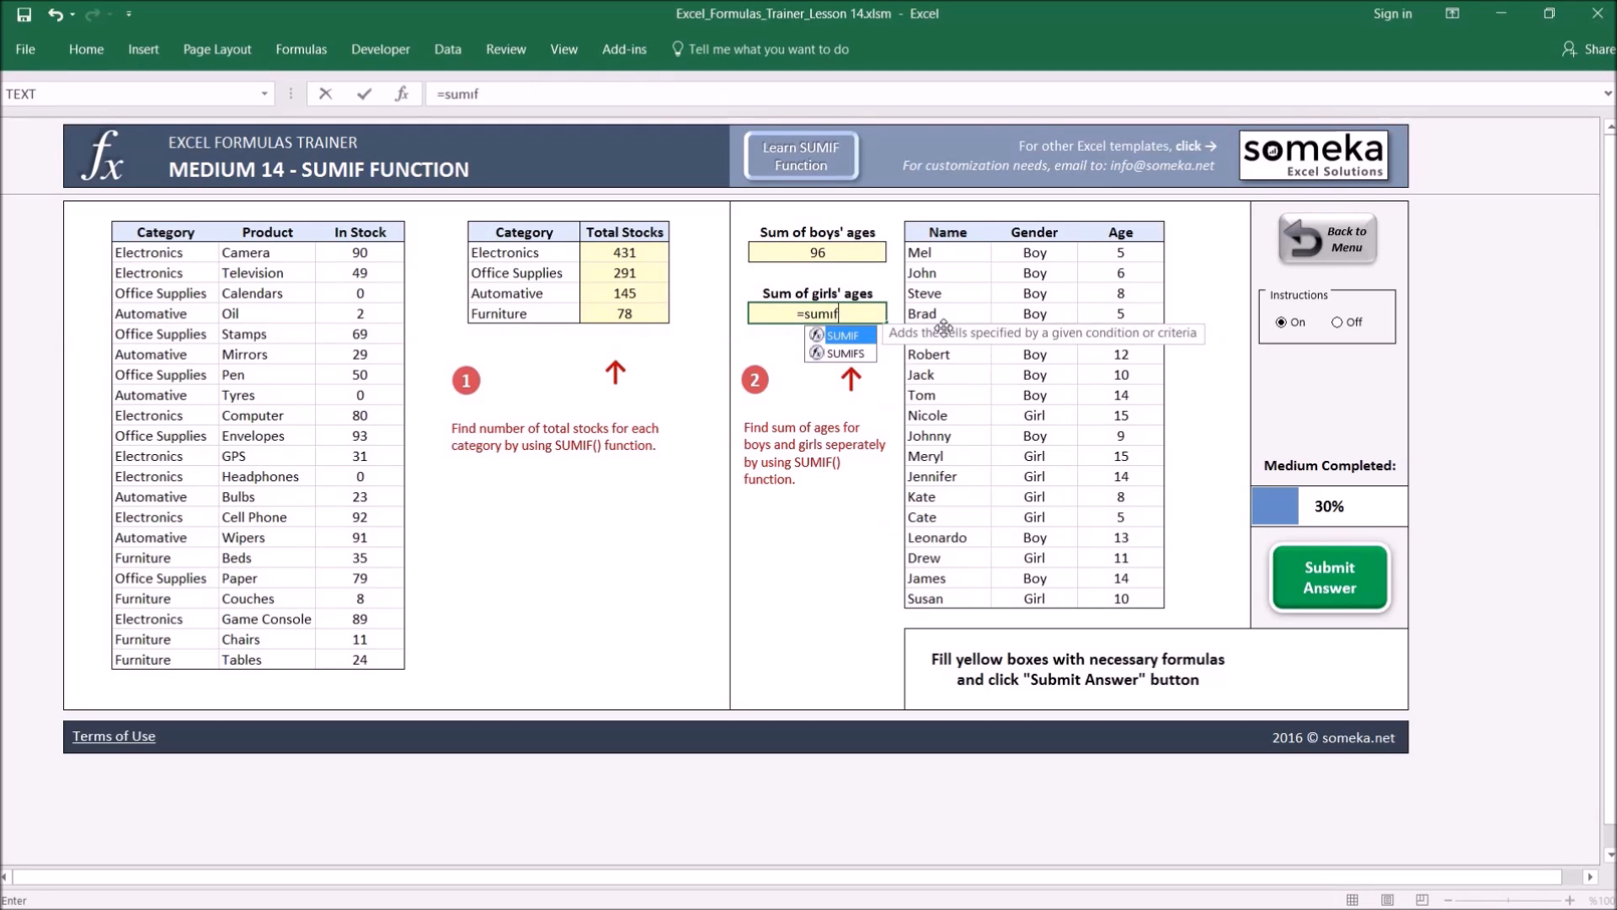
pyautogui.press('Tab')
pyautogui.moveTo(1036, 252); pyautogui.dragTo(1063, 596)
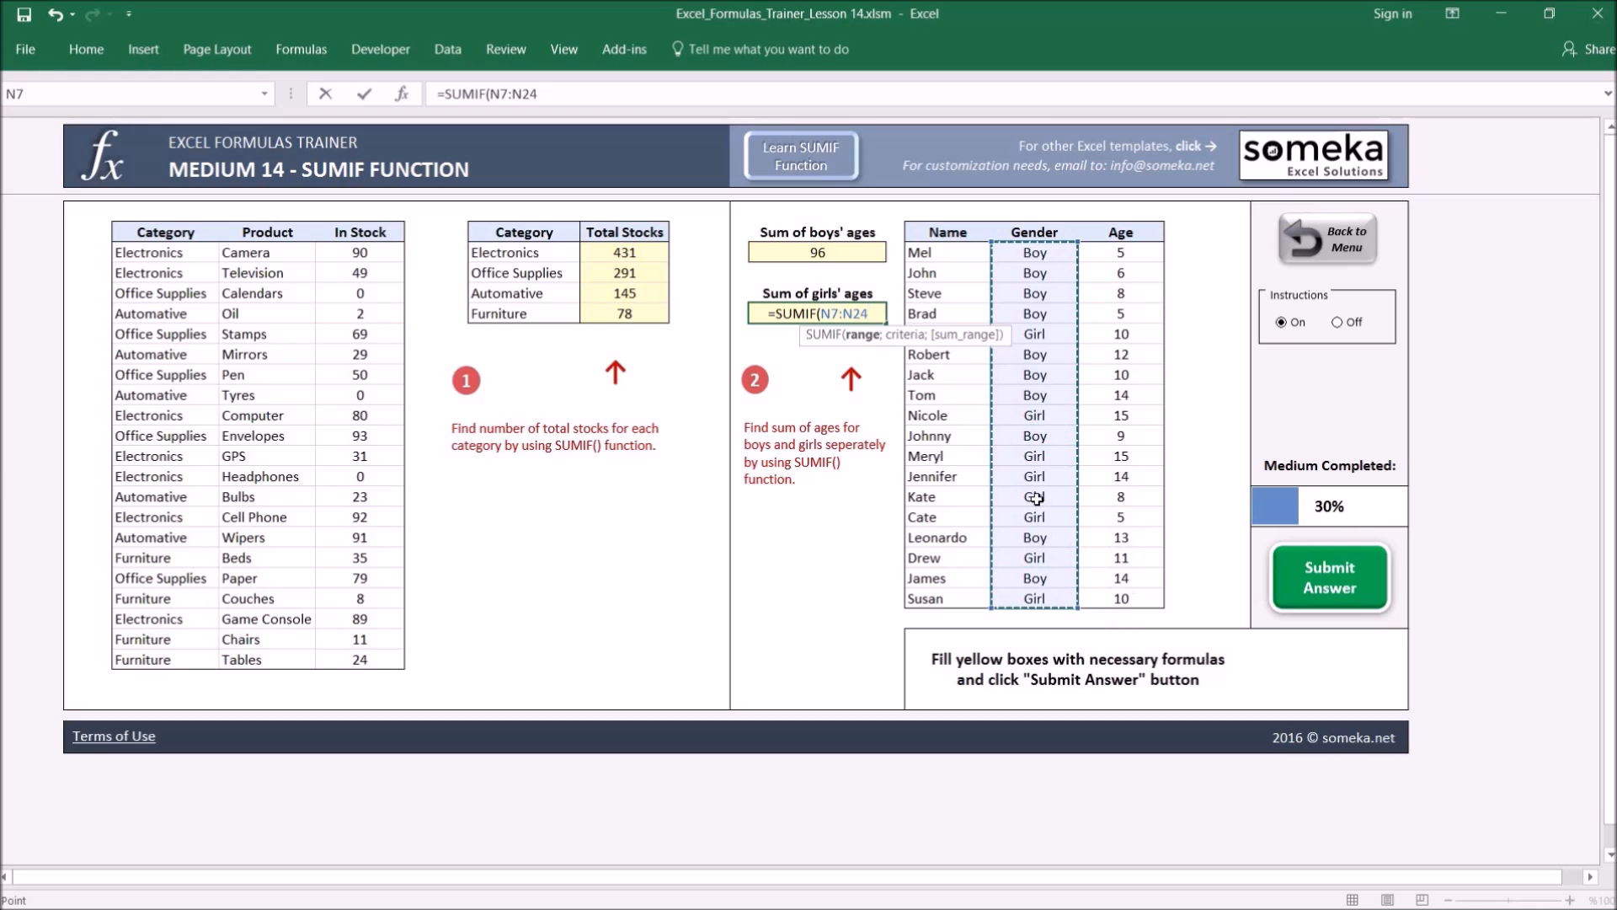
pyautogui.write(';')
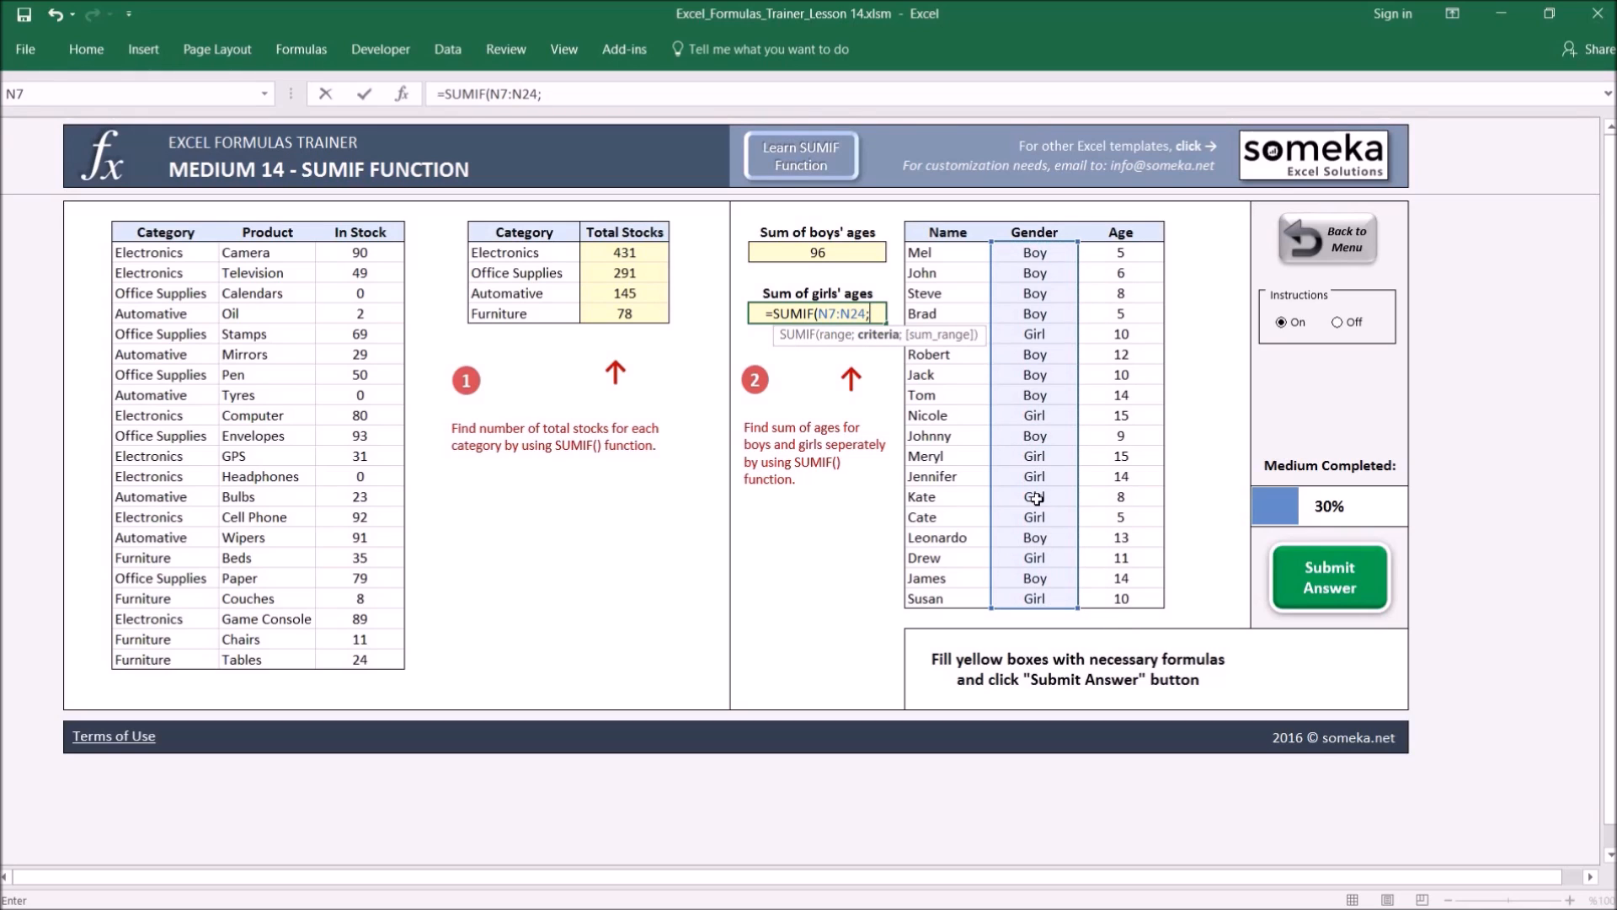
pyautogui.write('"G')
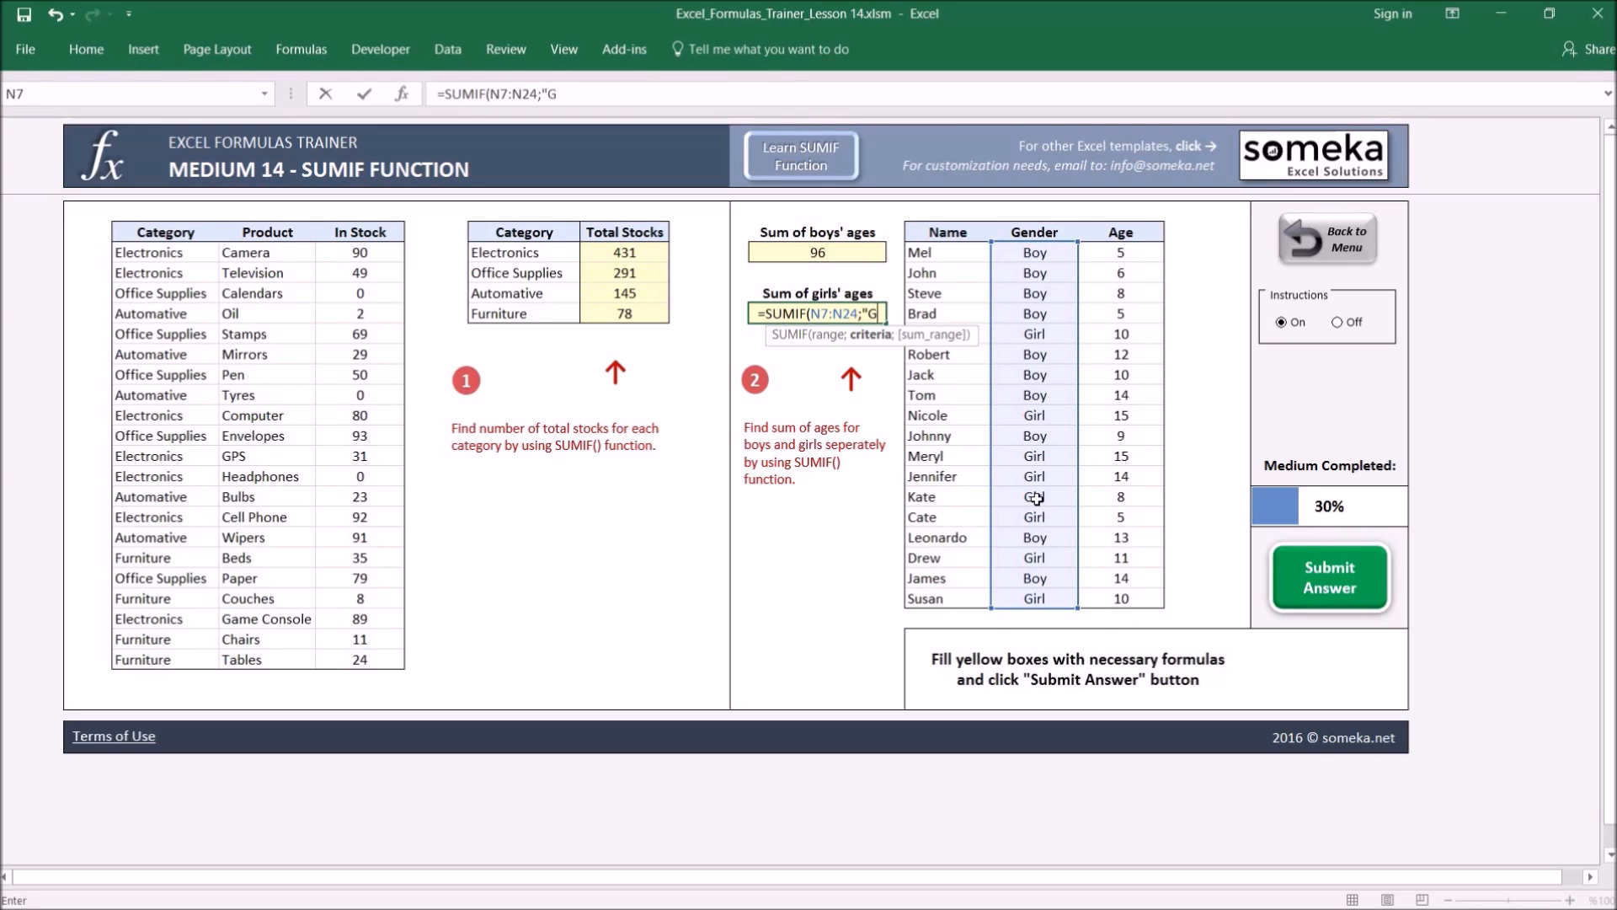
pyautogui.write('irl";')
pyautogui.moveTo(1123, 251); pyautogui.dragTo(1118, 596)
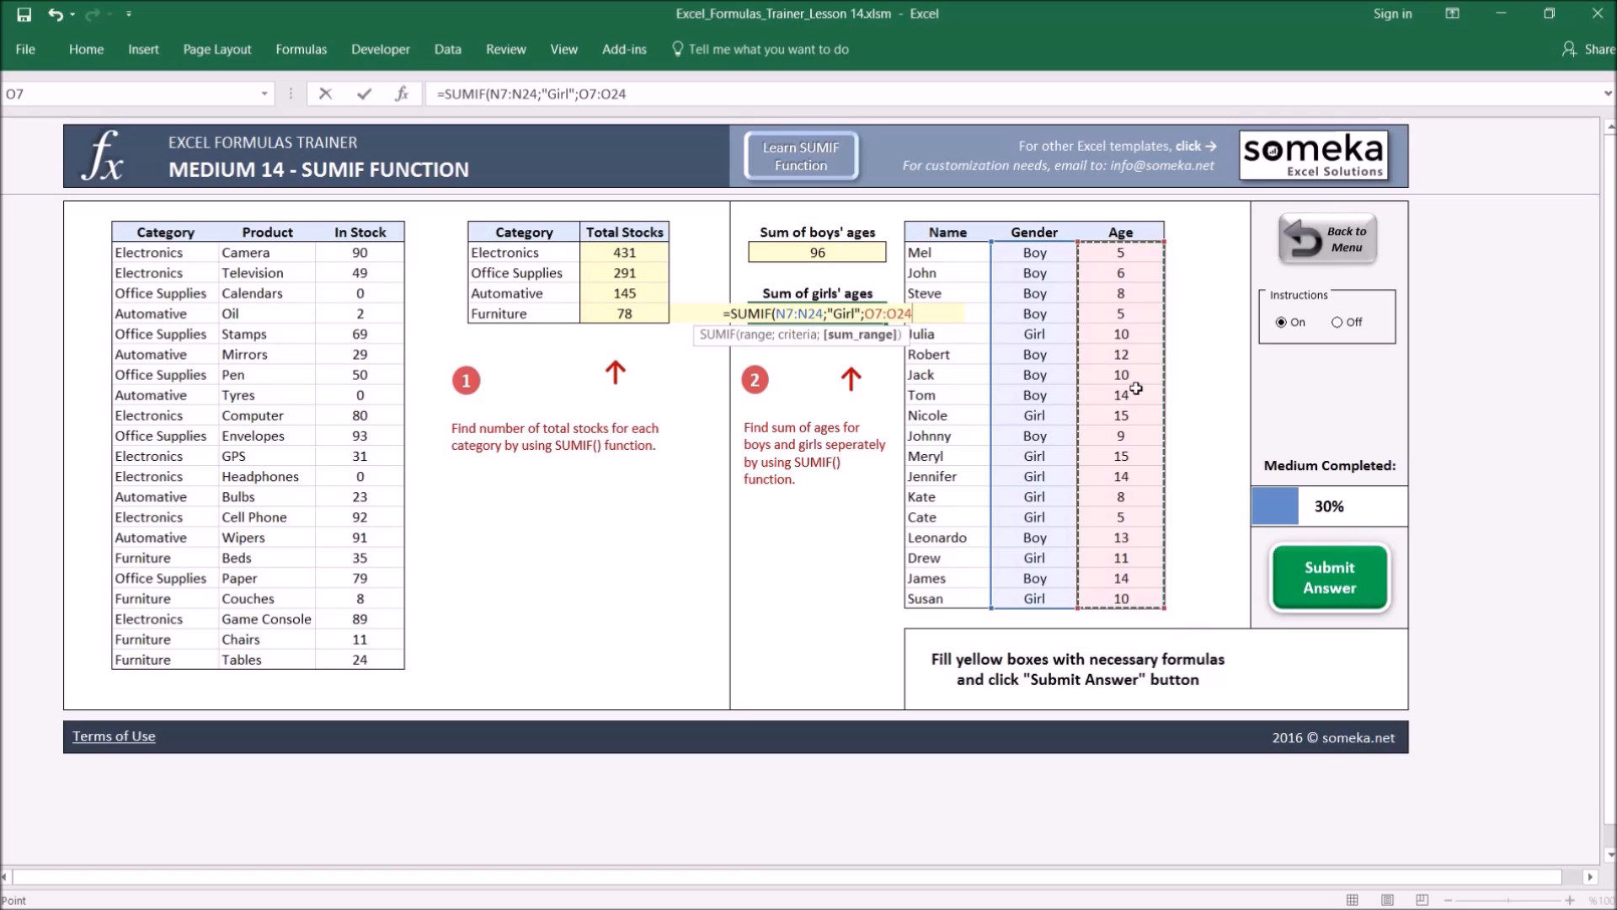
pyautogui.write(')')
pyautogui.press('Return')
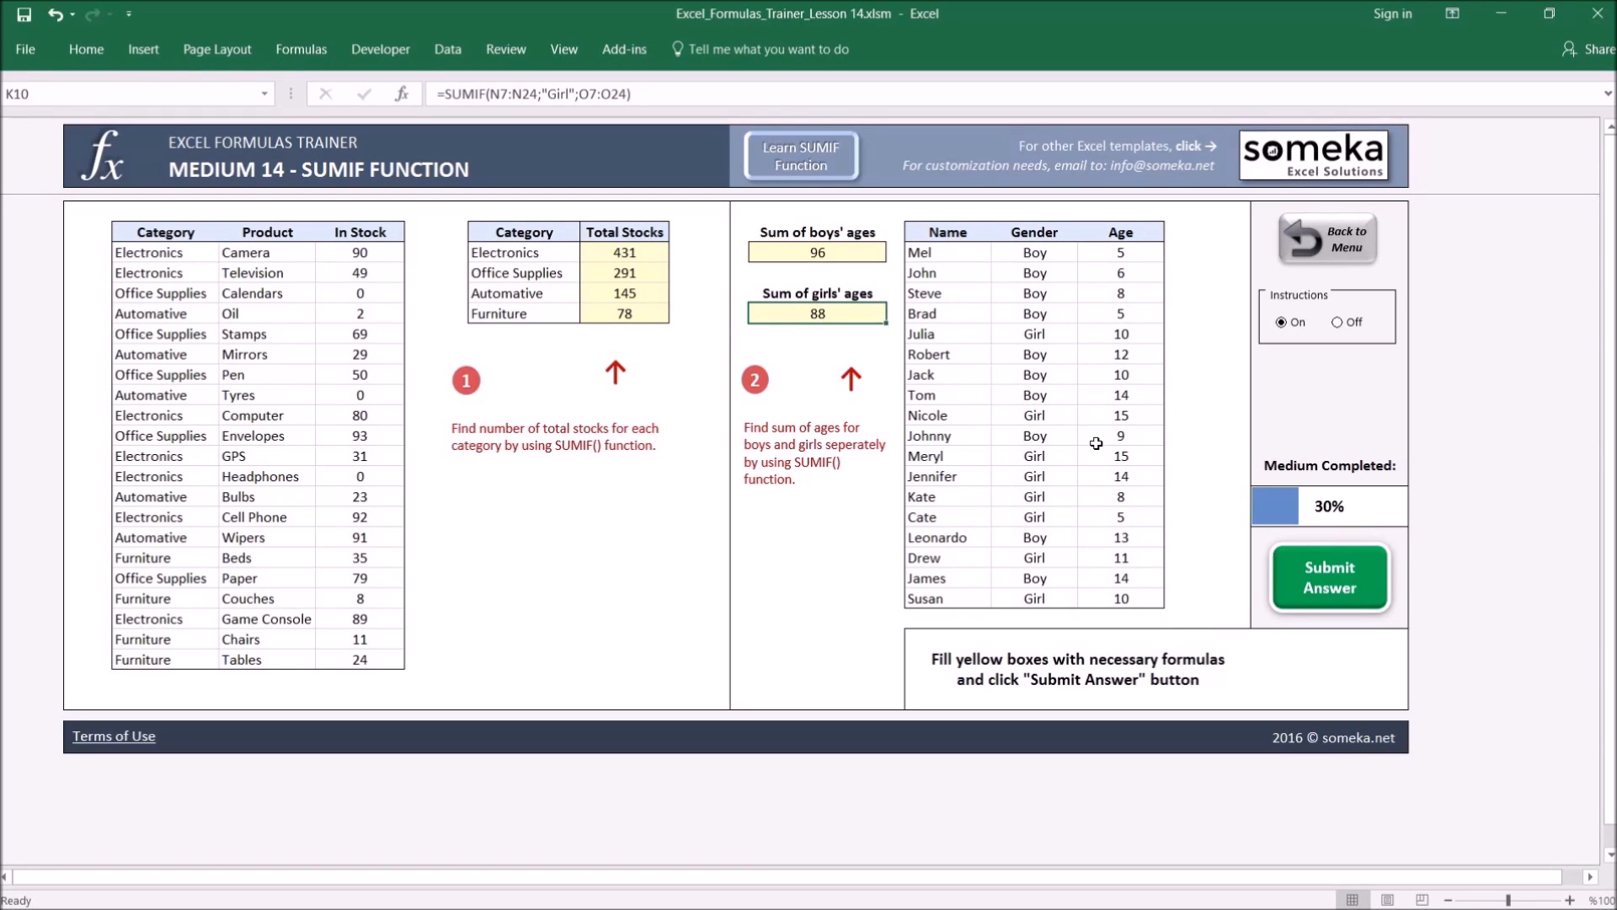
pyautogui.click(1325, 573)
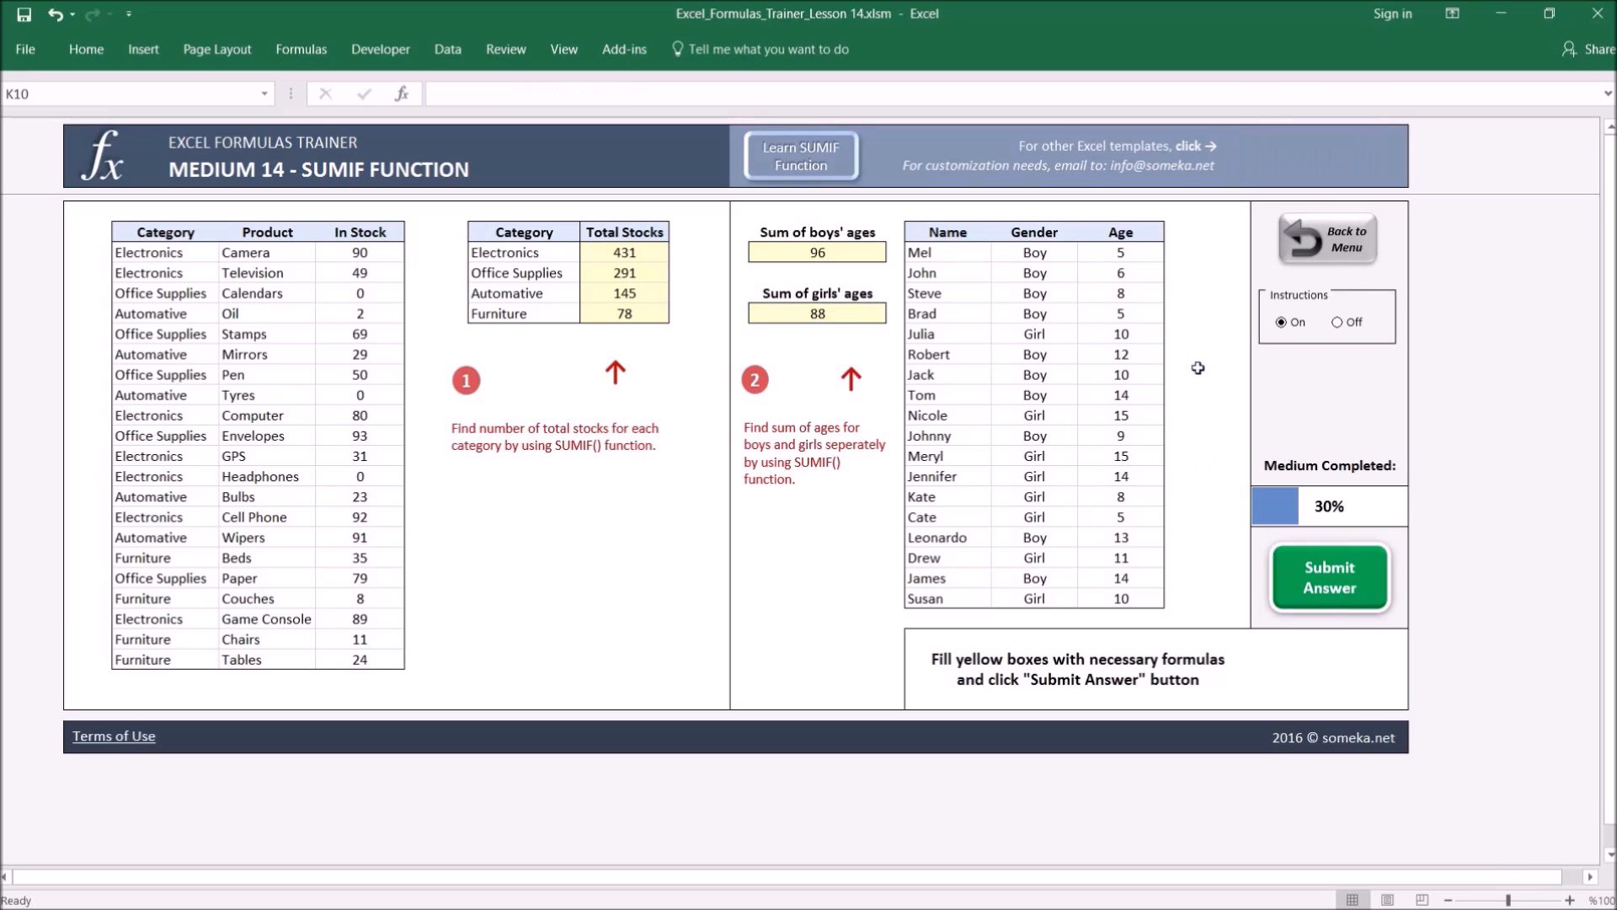